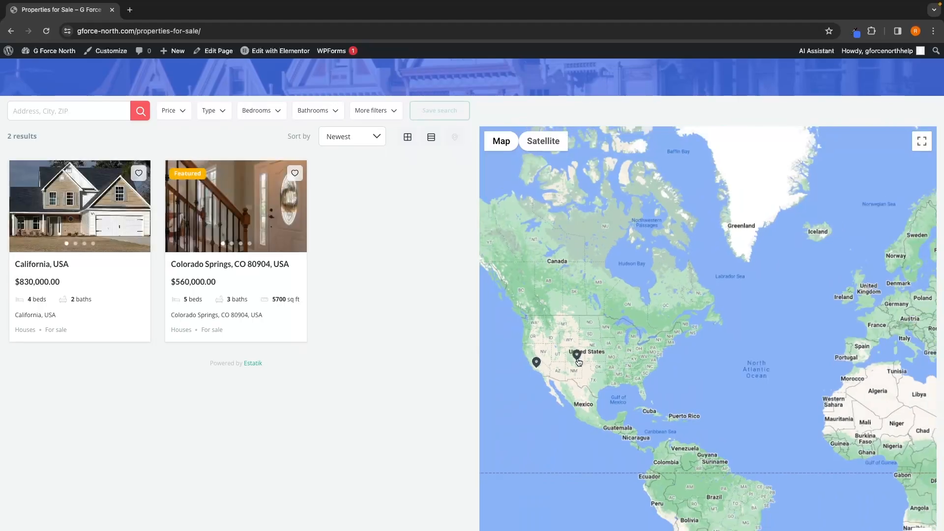
Step: Open the property pins on the sale listings map to preview each home's card
left_click(578, 357)
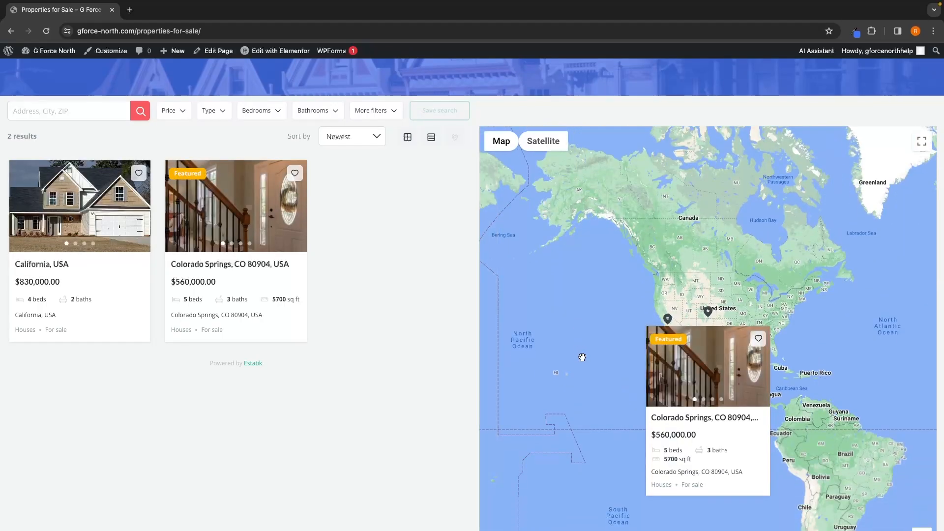
left_click(668, 319)
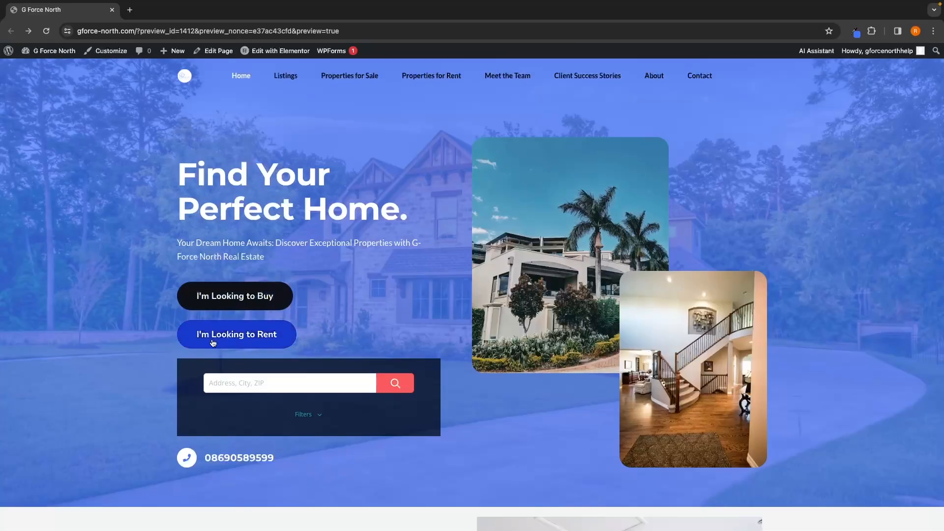
Step: Open the rental properties page from the home page and preview the Austin listing's pin on the map
left_click(228, 344)
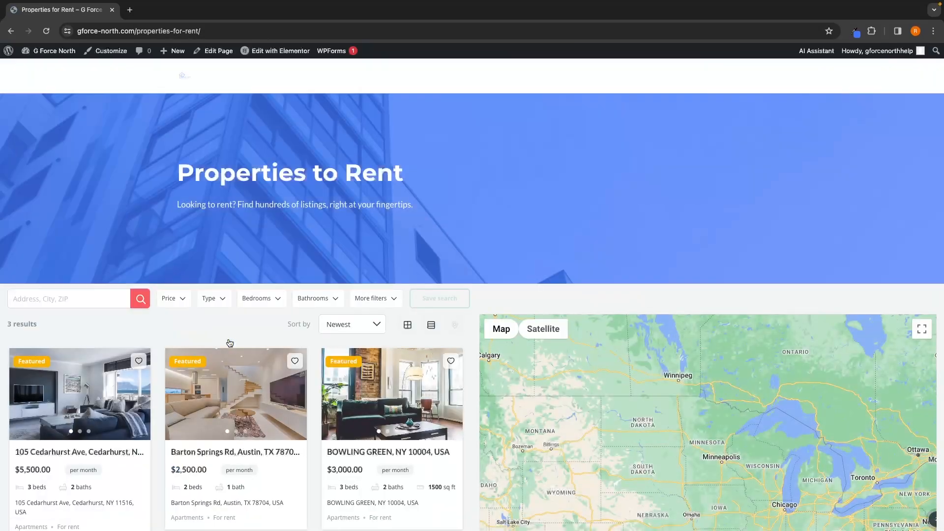
scroll(230, 343, "down", 2)
scroll(230, 343, "down", 3)
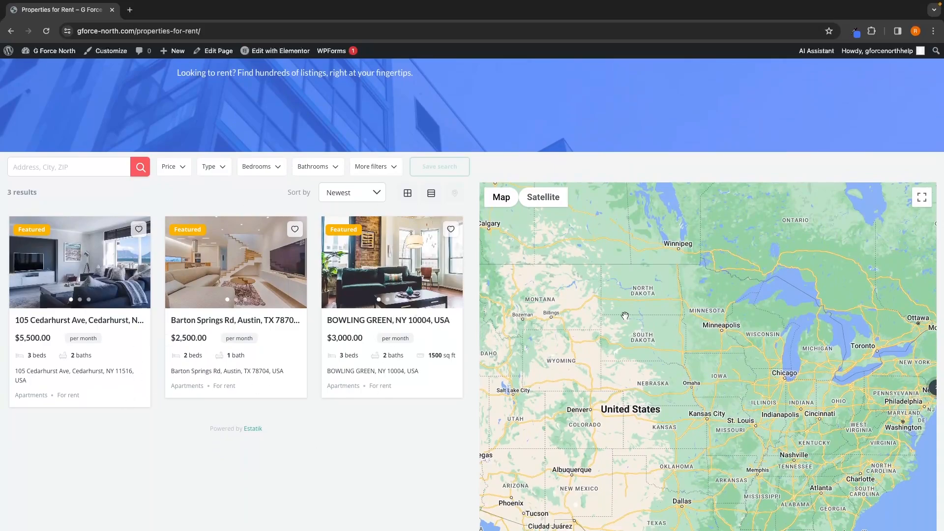
scroll(624, 316, "down", 2)
scroll(744, 356, "up", 3)
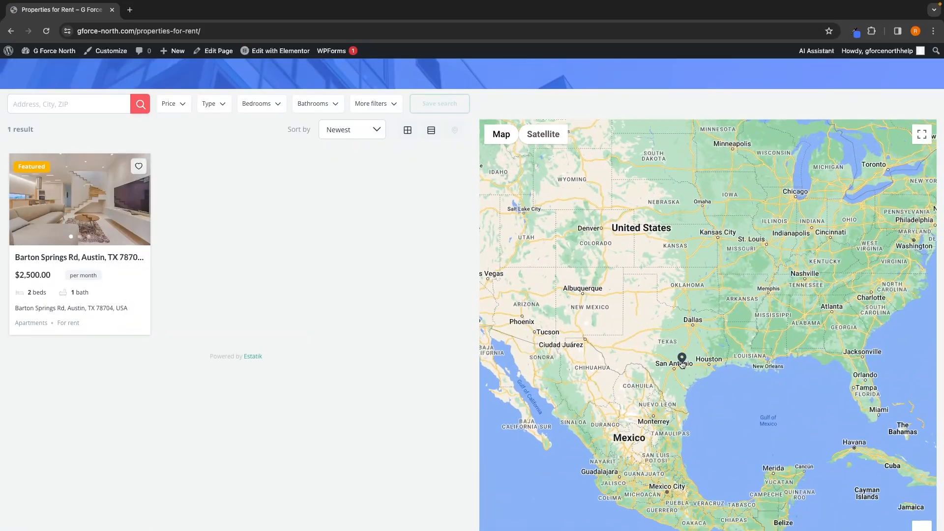
left_click(681, 357)
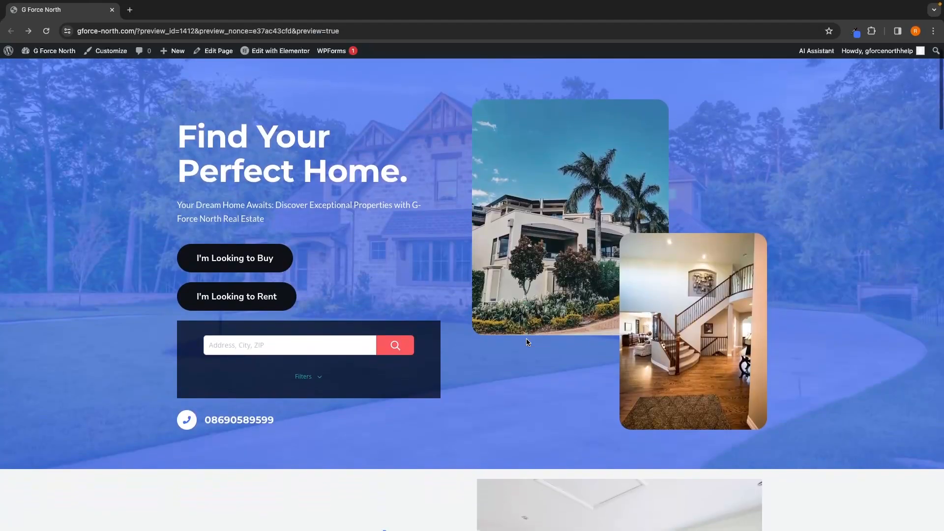
Step: Scroll through the home page sections and open the full Browse Listings page
scroll(526, 338, "down", 5)
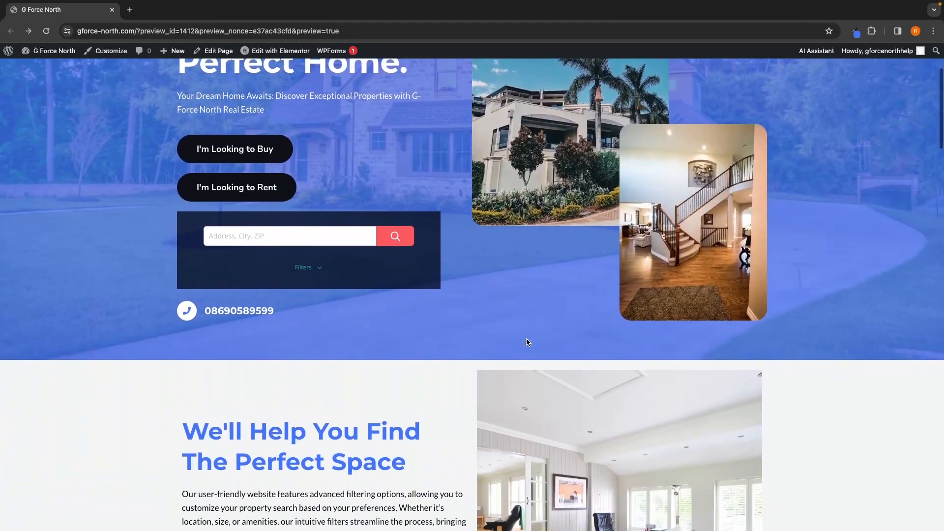
scroll(526, 341, "down", 3)
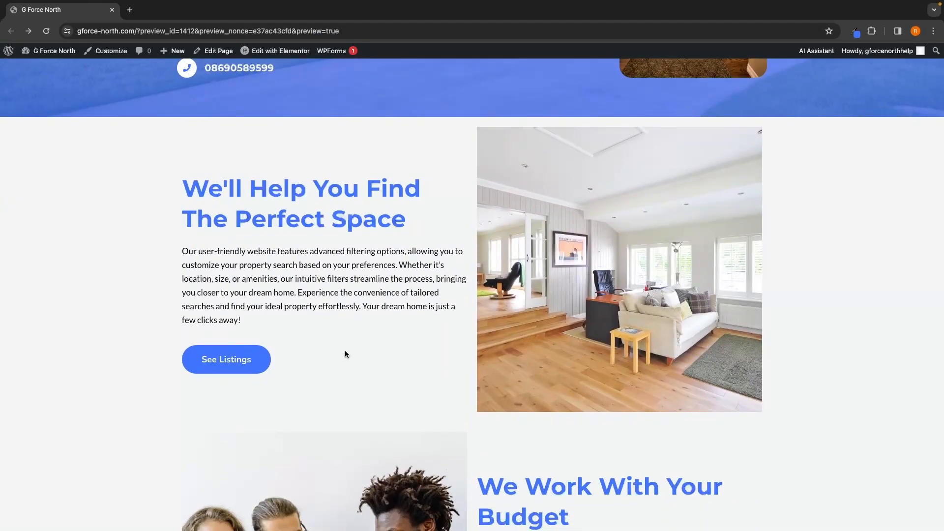
scroll(414, 352, "down", 4)
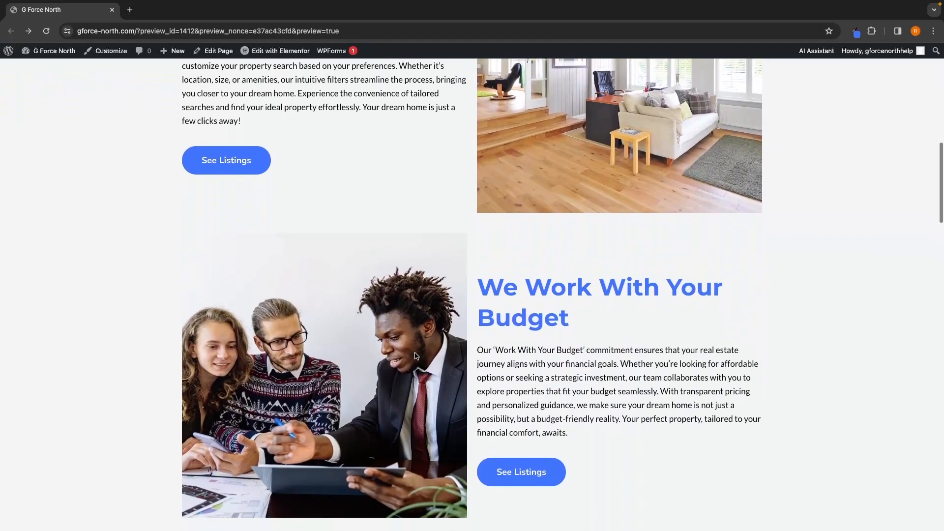
scroll(415, 353, "down", 6)
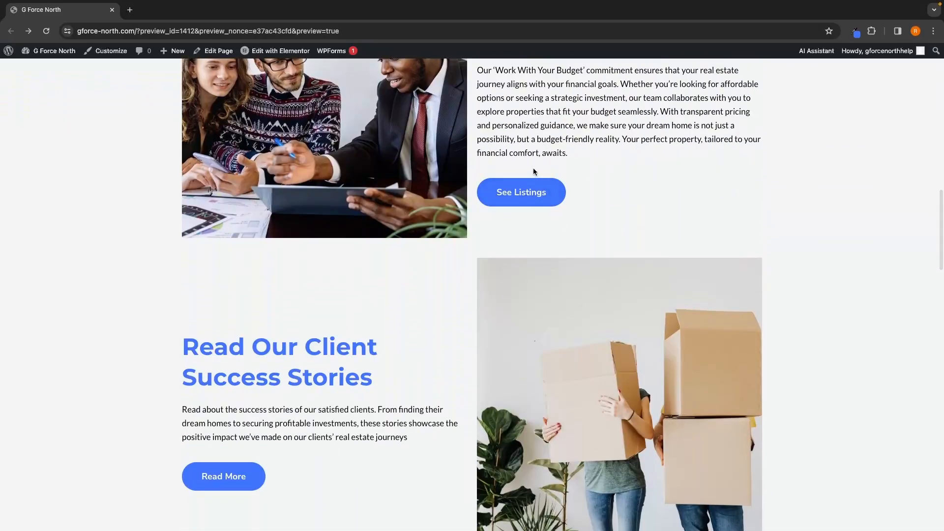
left_click(538, 199)
scroll(535, 222, "down", 1)
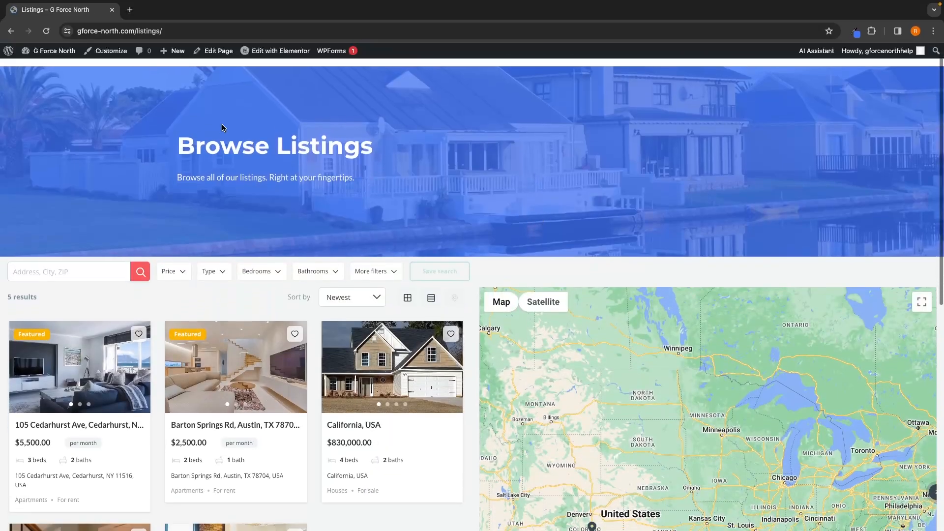
scroll(418, 183, "down", 1)
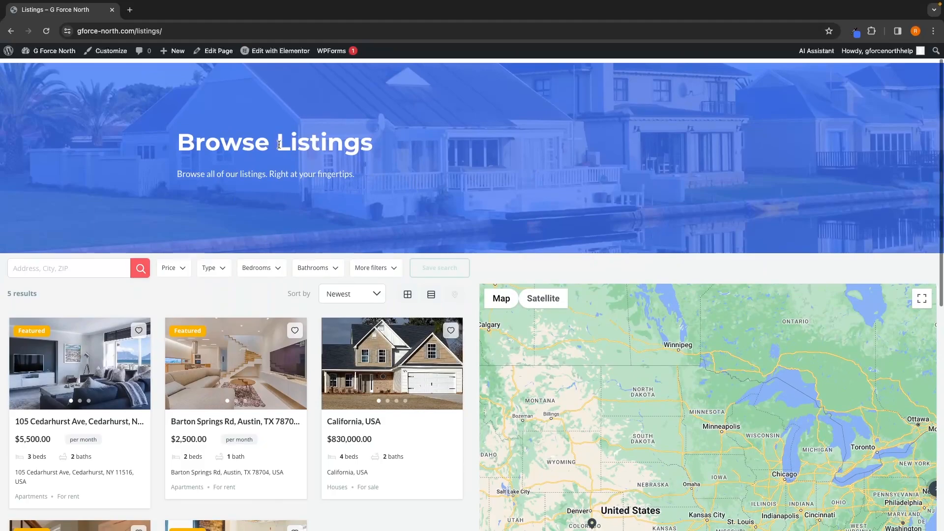
Step: Go back to the home page and open the Client Success Stories page to read the testimonials
scroll(449, 146, "left", 5)
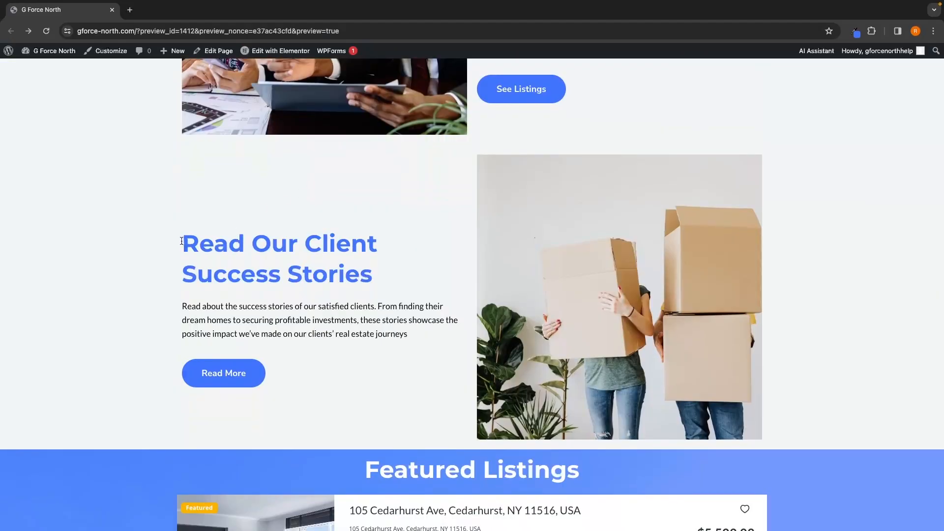
left_click_drag(181, 241, 366, 273)
left_click(390, 273)
left_click(248, 374)
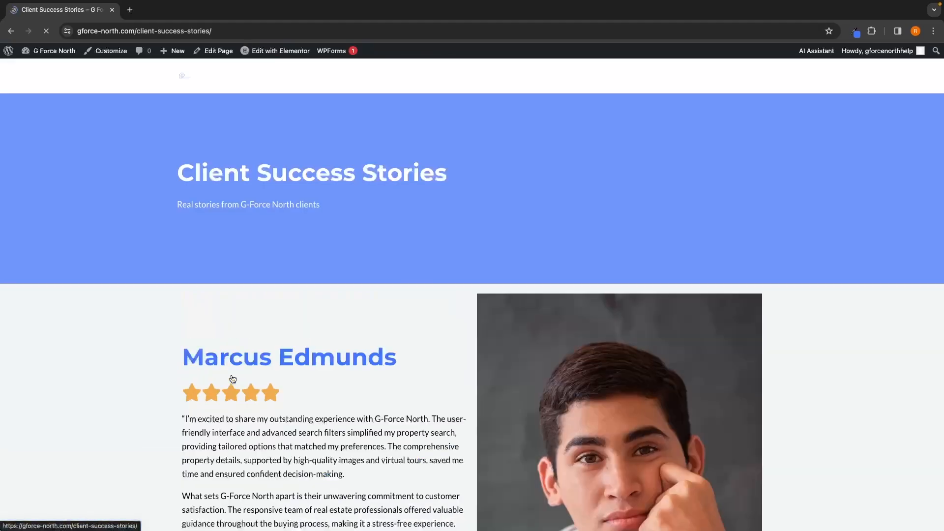
scroll(349, 366, "down", 6)
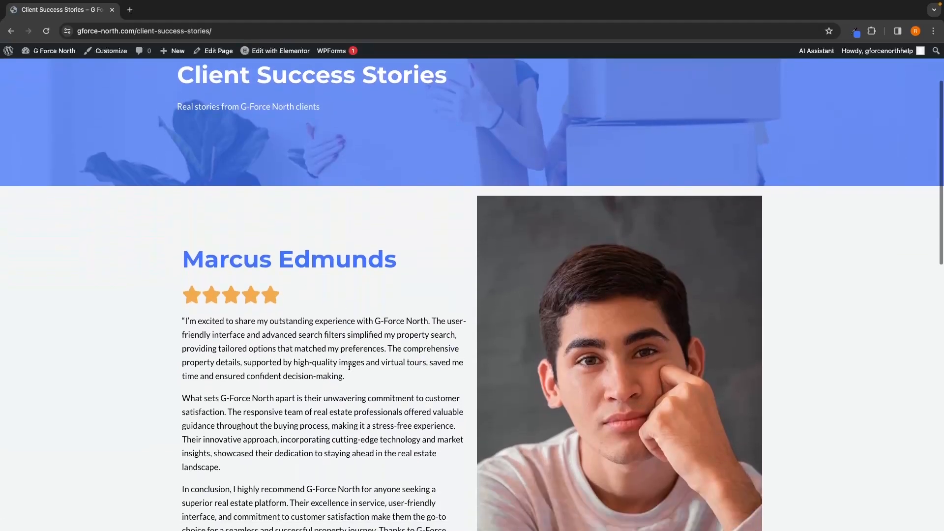
scroll(349, 367, "down", 5)
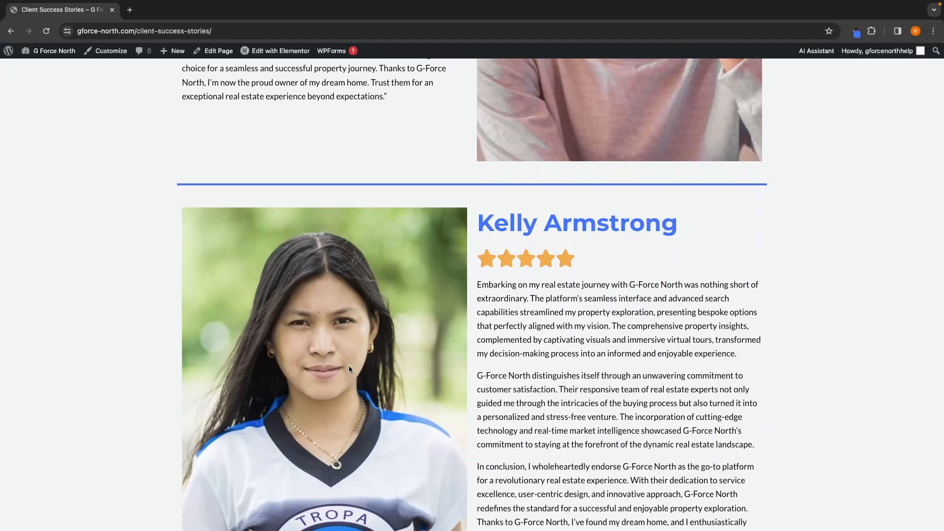
scroll(349, 365, "left", 5)
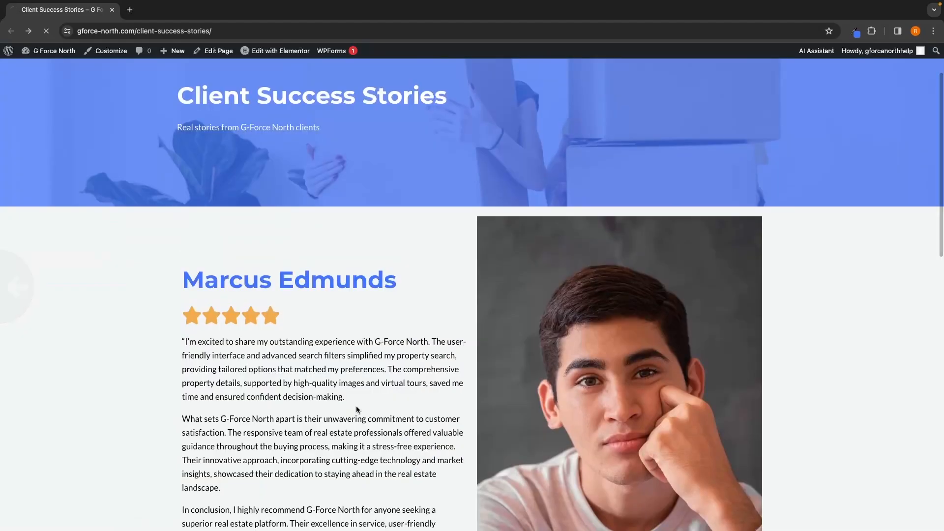
scroll(474, 379, "down", 4)
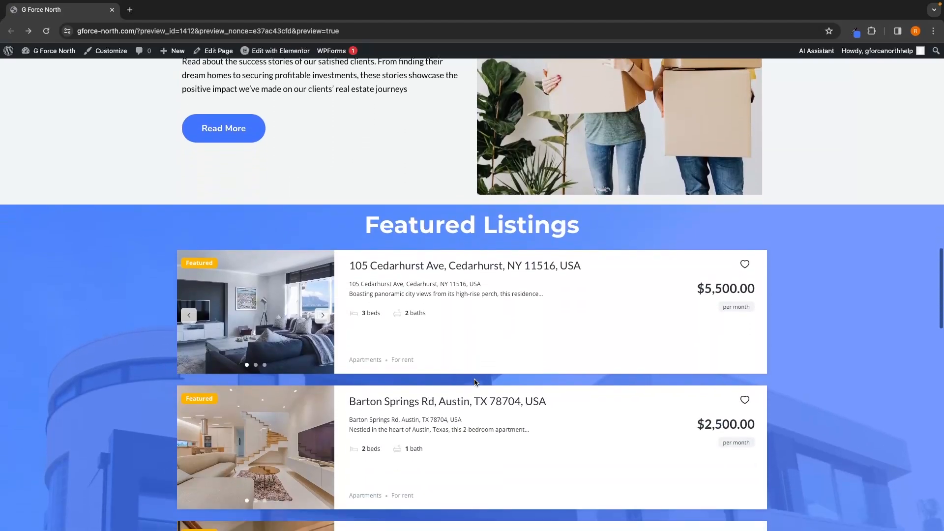
Step: Browse the Featured Listings and Meet Our Agents sections of the home page
left_click_drag(365, 214, 597, 220)
left_click(600, 219)
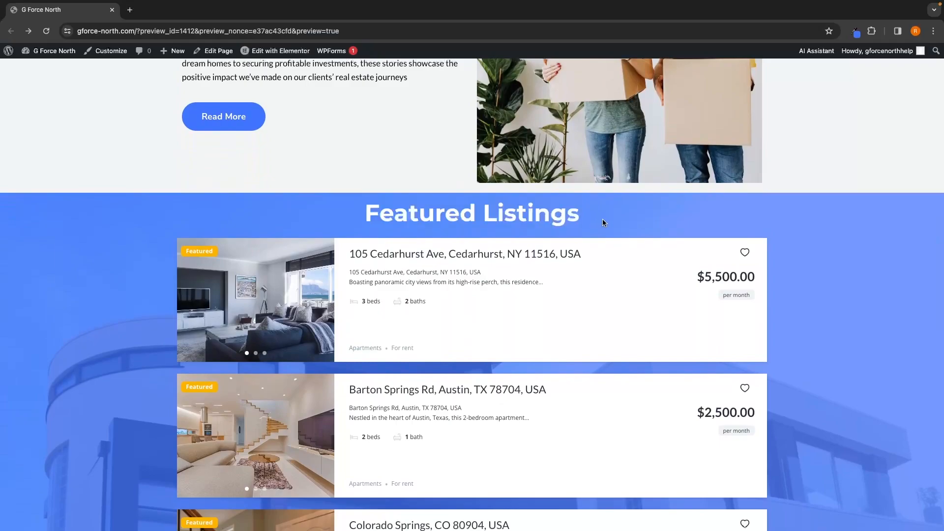
scroll(609, 219, "down", 1)
scroll(471, 389, "down", 4)
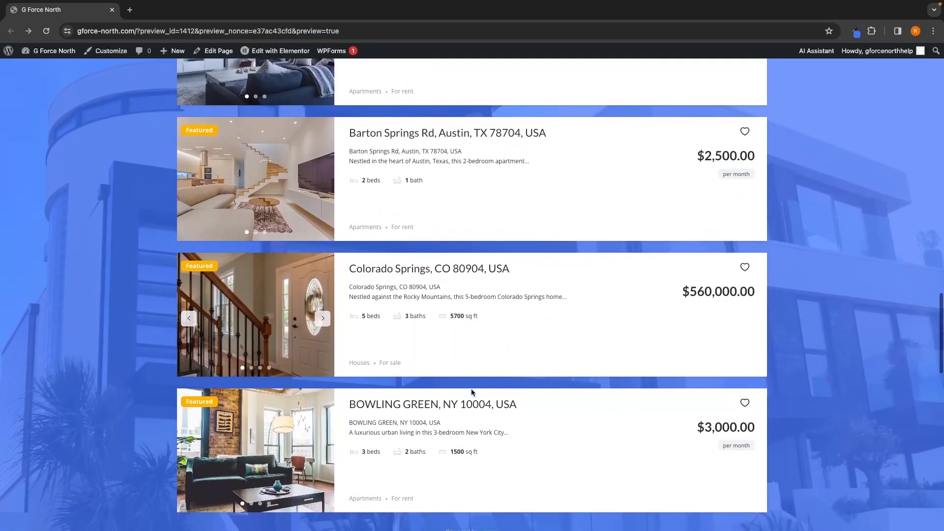
scroll(470, 392, "up", 2)
scroll(472, 392, "up", 1)
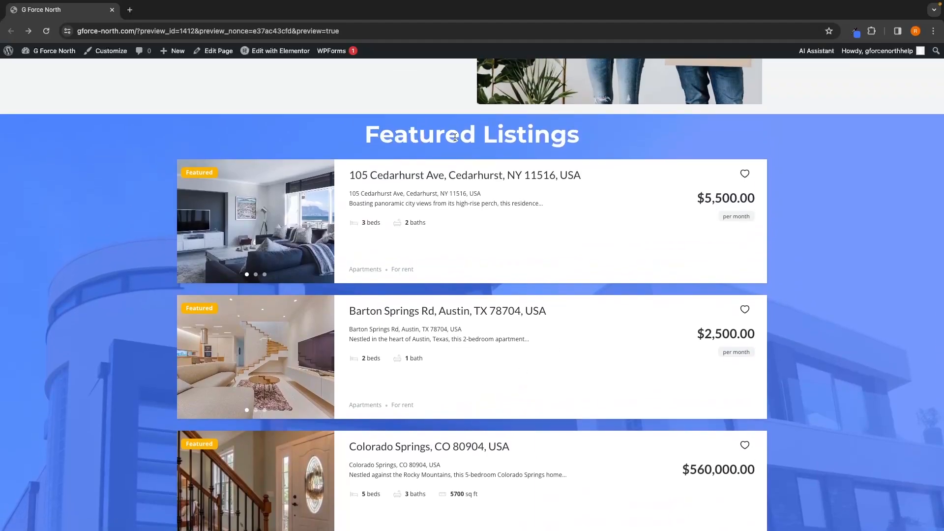
scroll(907, 328, "down", 10)
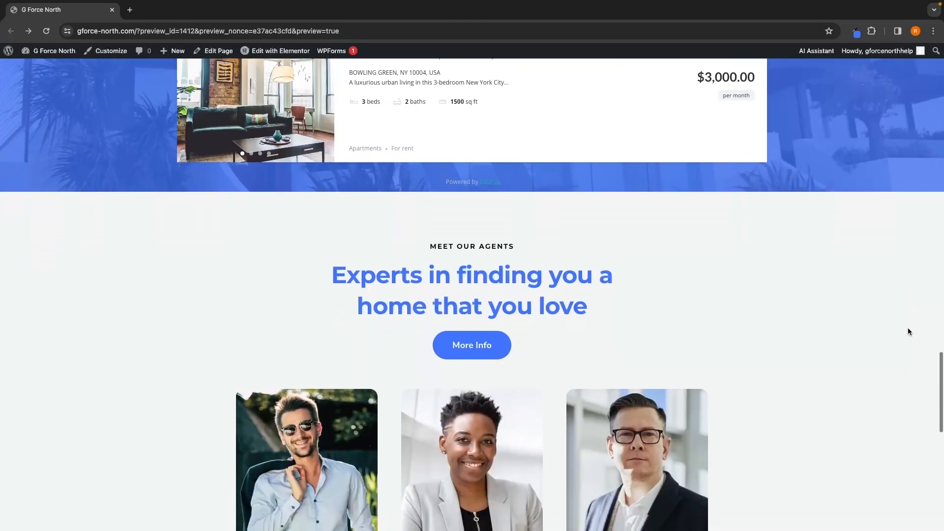
scroll(908, 331, "down", 3)
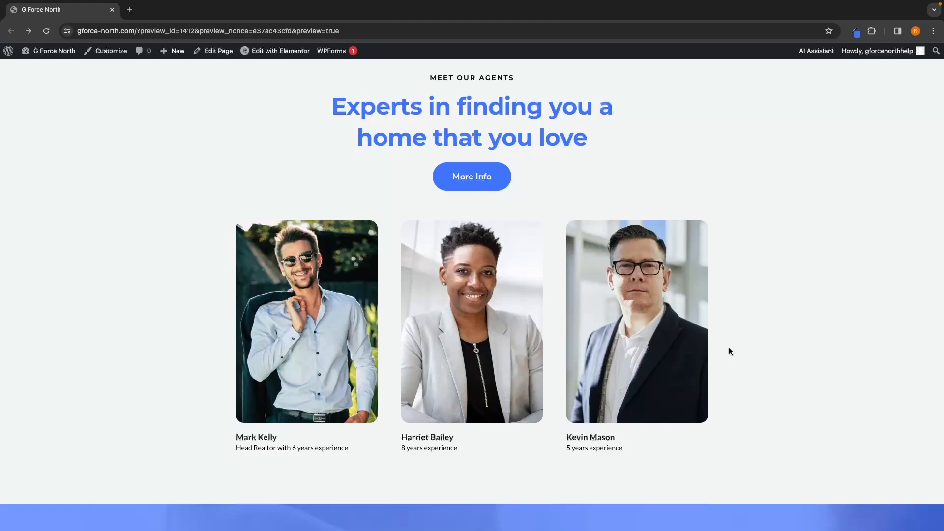
scroll(729, 350, "up", 1)
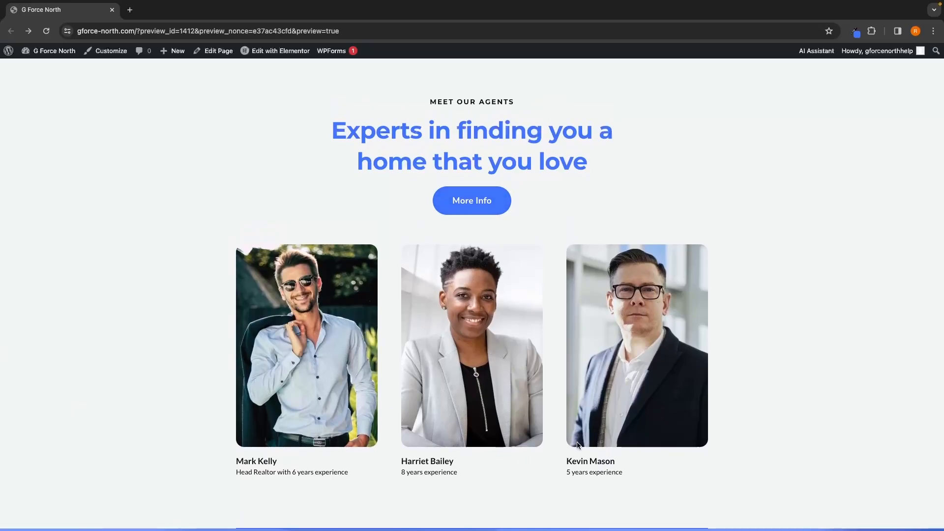
Step: Open the Meet the Team page and read through the agent profiles
left_click(471, 209)
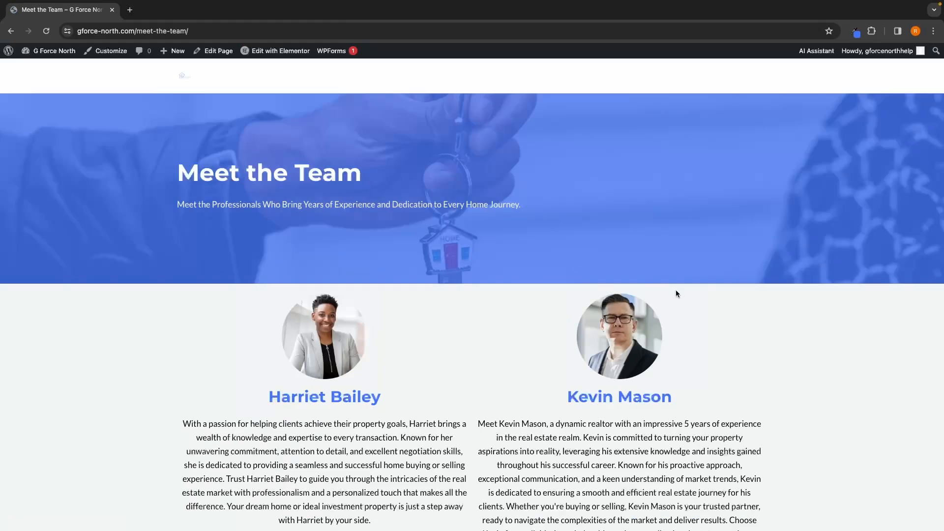
scroll(675, 294, "down", 2)
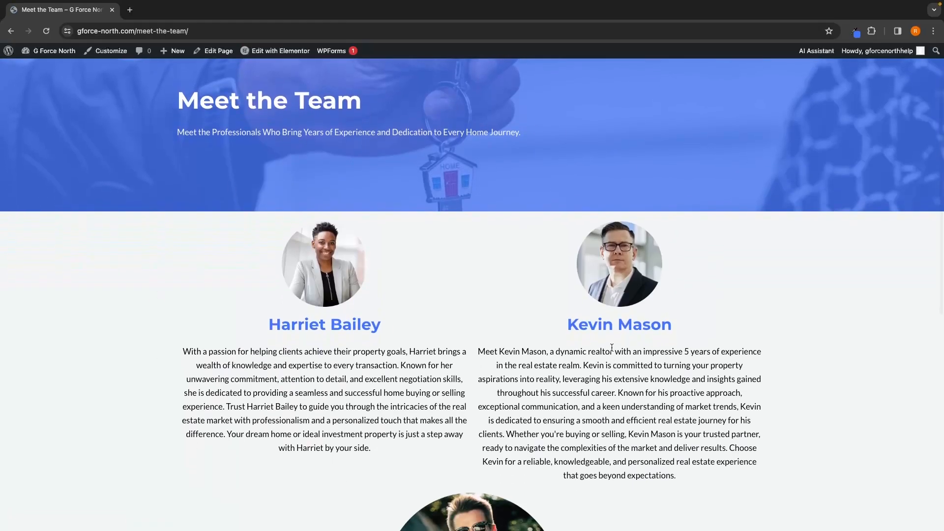
scroll(611, 348, "down", 2)
scroll(612, 348, "down", 5)
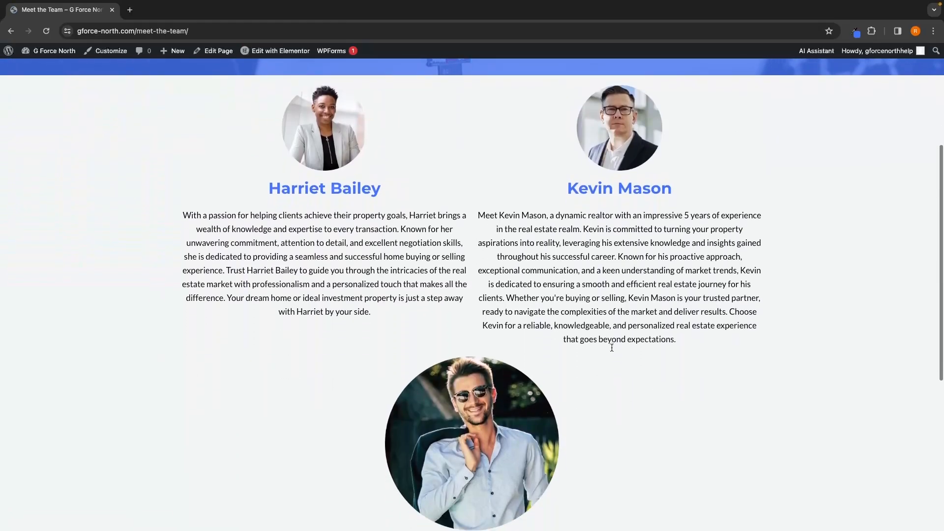
scroll(612, 348, "down", 5)
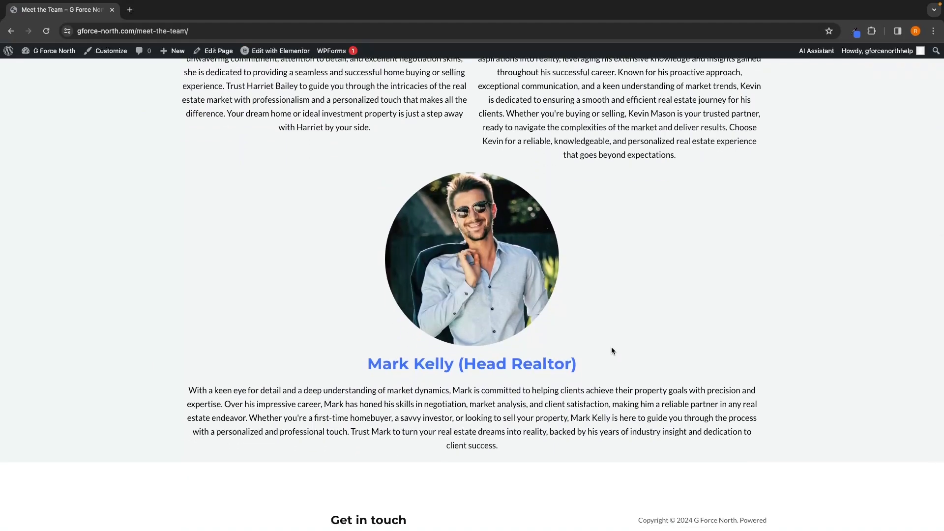
Step: Go back to the home page and open the About page to view the story section
key("super+Left")
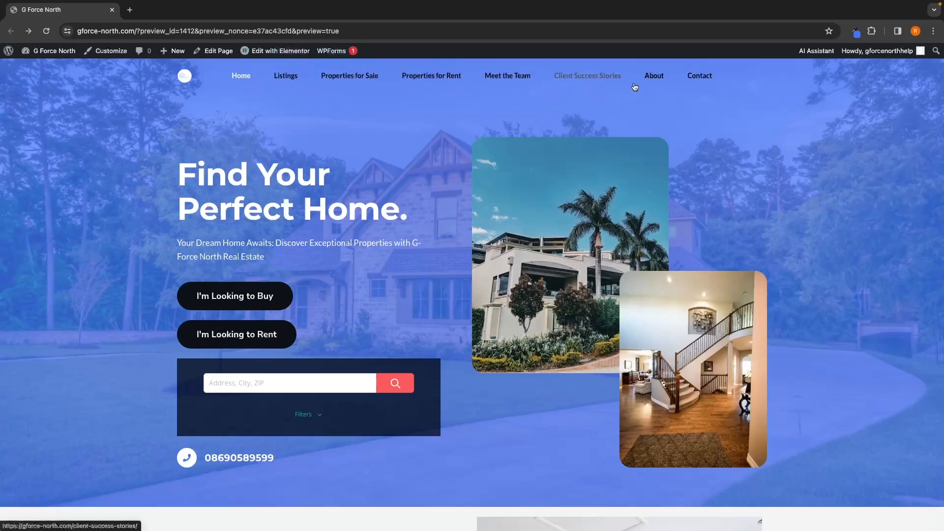
left_click(653, 76)
scroll(474, 183, "down", 2)
scroll(475, 183, "down", 1)
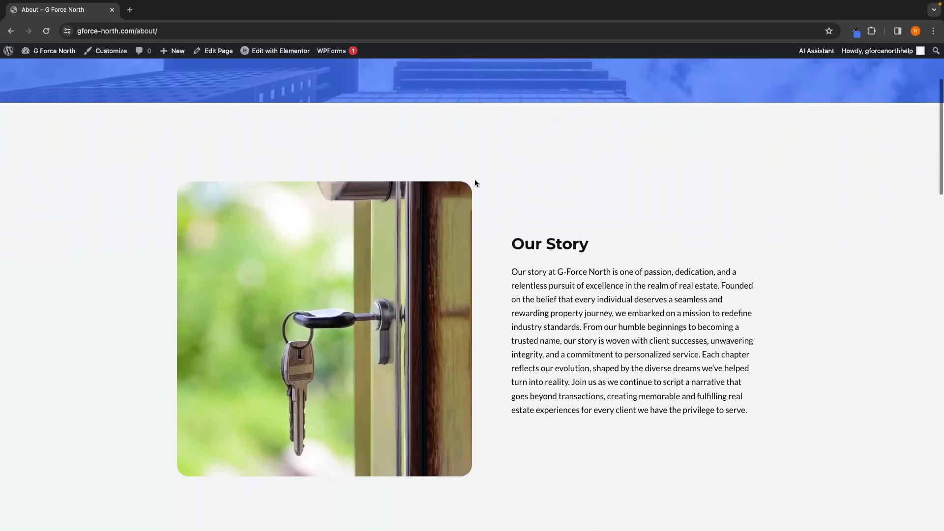
scroll(474, 181, "up", 4)
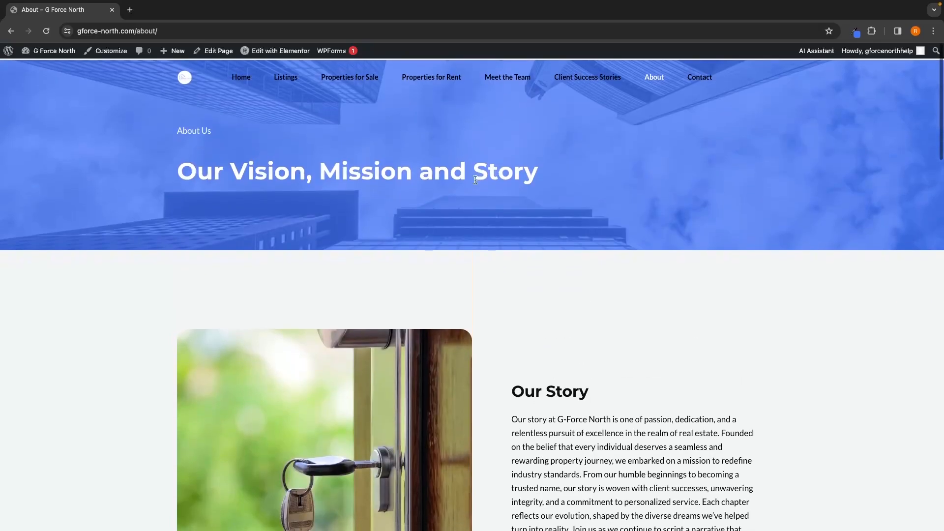
Step: Open the Contact page and view its enquiry form
left_click(702, 76)
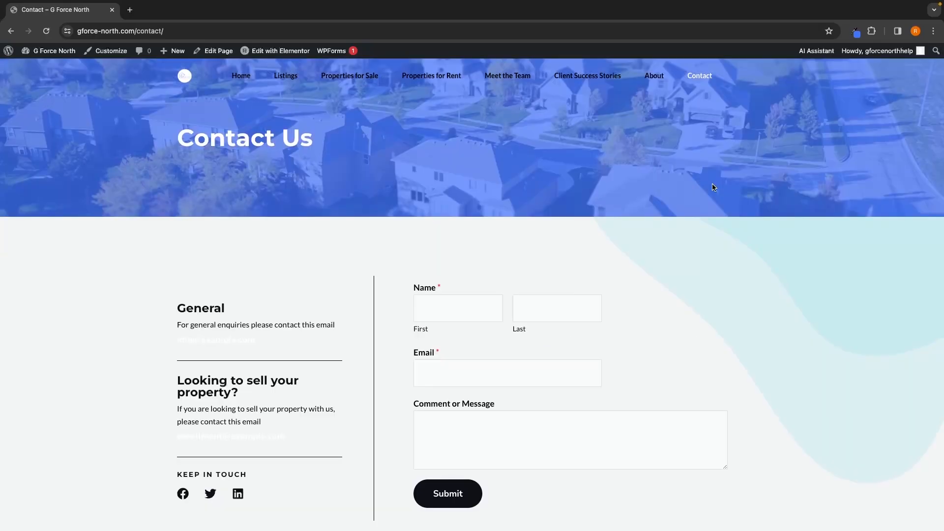
scroll(713, 187, "down", 3)
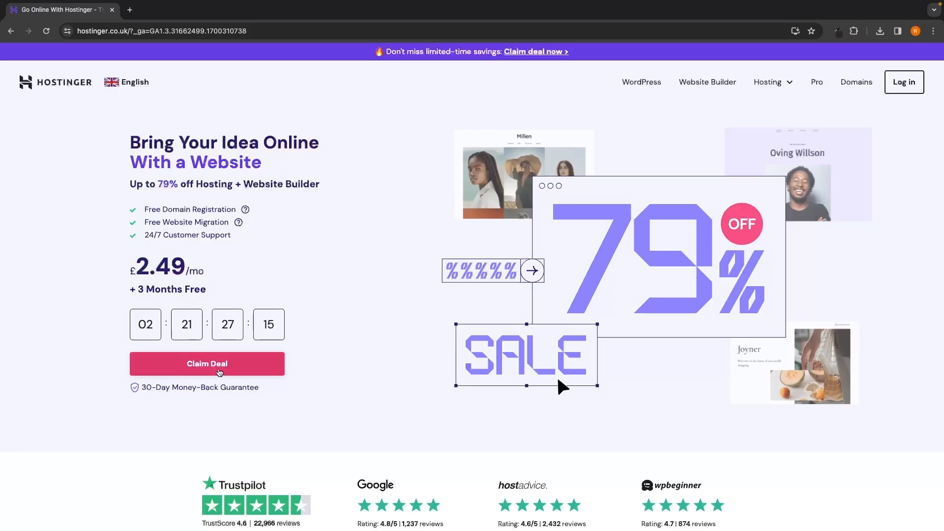
Step: Switch to Hostinger, claim the deal, and review the Premium, Business and Cloud Startup hosting plans
left_click(217, 370)
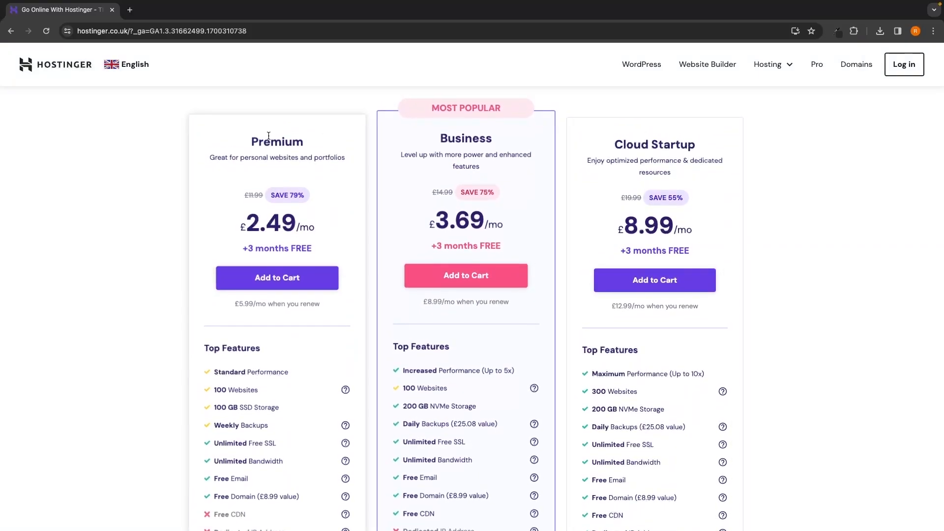
left_click_drag(250, 132, 319, 135)
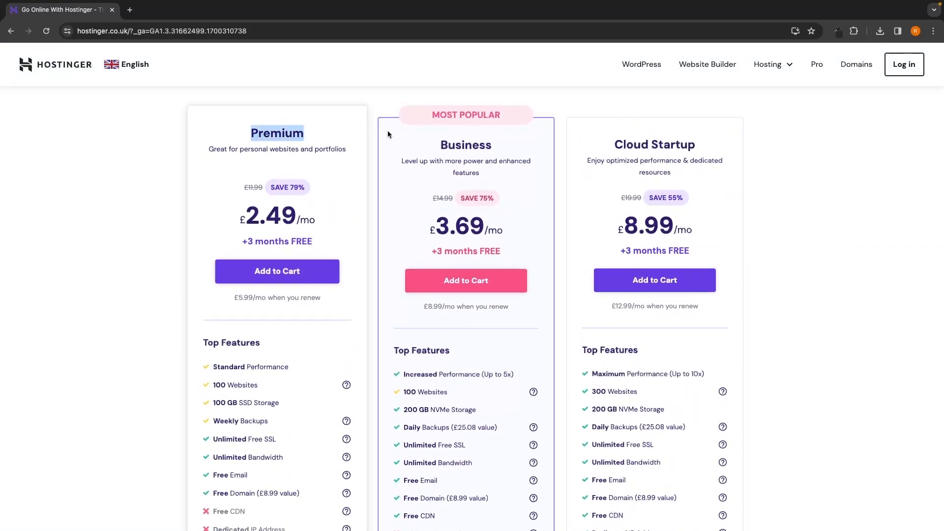
Step: Compare the Premium, Business and Cloud Startup plan names and top features, highlighting the Business plan's performance
left_click_drag(440, 135, 480, 134)
left_click_drag(599, 139, 722, 135)
left_click(769, 154)
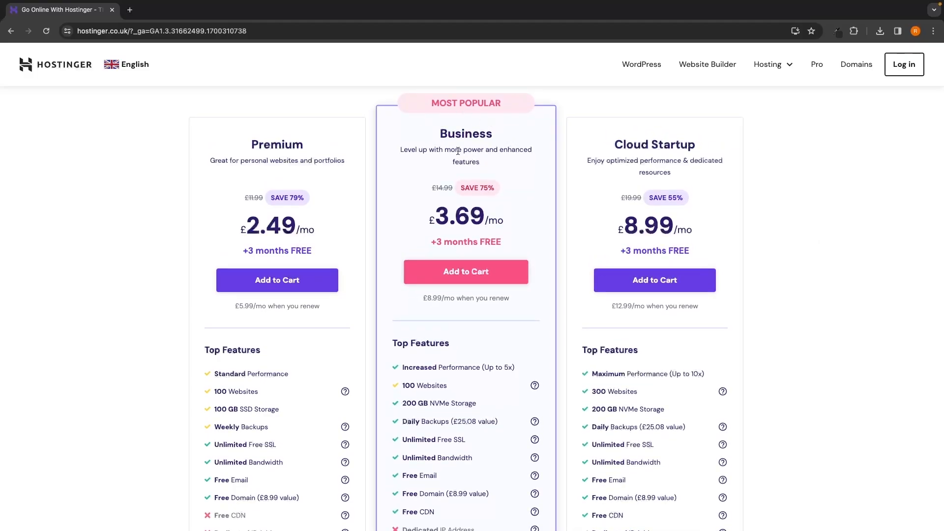
left_click_drag(433, 133, 505, 132)
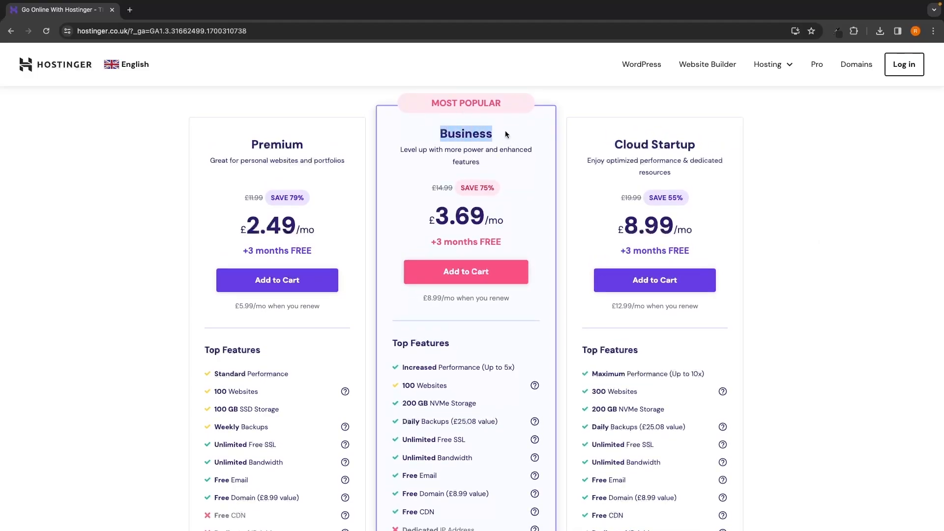
left_click(507, 135)
scroll(508, 148, "down", 3)
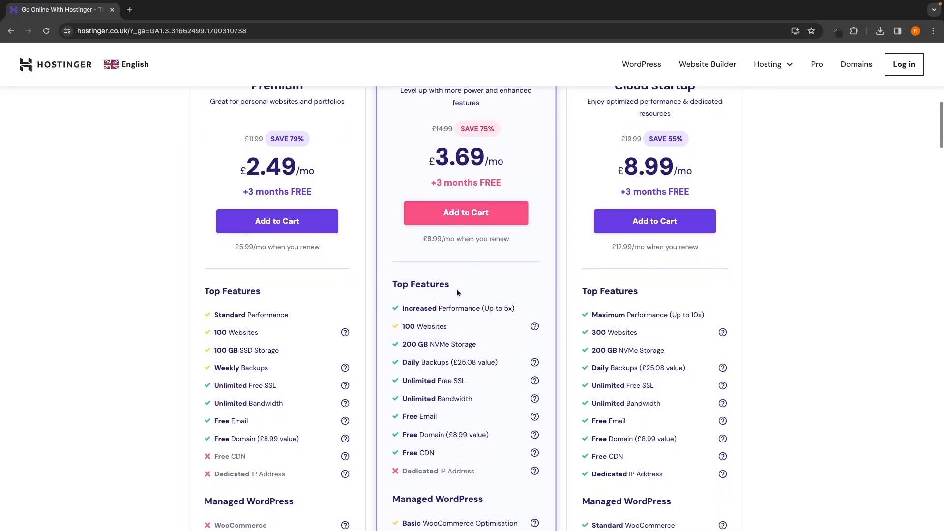
left_click_drag(402, 285, 437, 283)
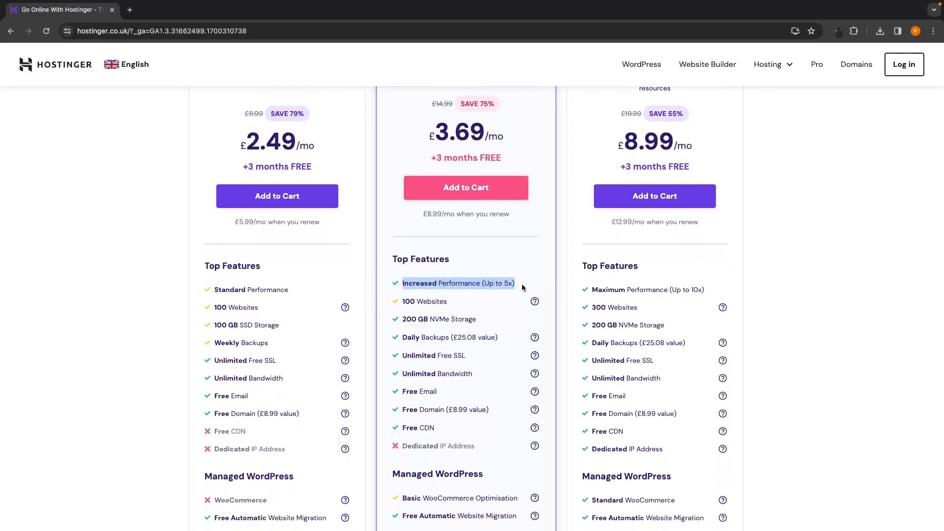
left_click(890, 278)
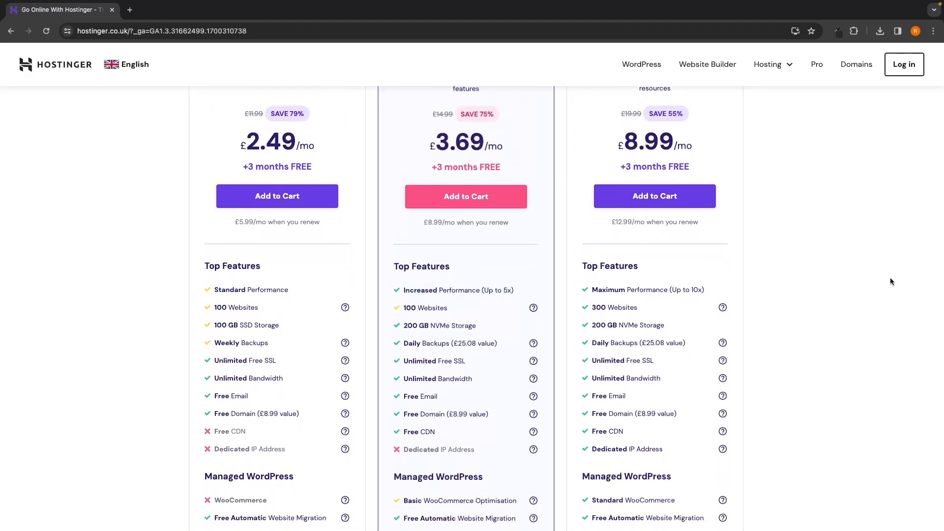
Step: Compare the Cloud Startup plan's performance with the Business and Premium plan headings
scroll(838, 273, "up", 2)
scroll(385, 156, "up", 2)
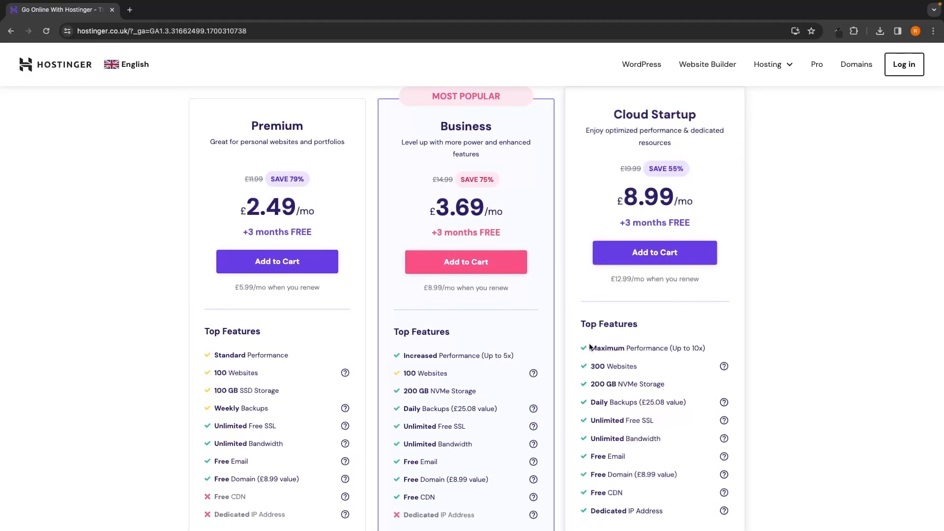
left_click_drag(590, 347, 718, 344)
left_click(760, 345)
scroll(760, 345, "down", 1)
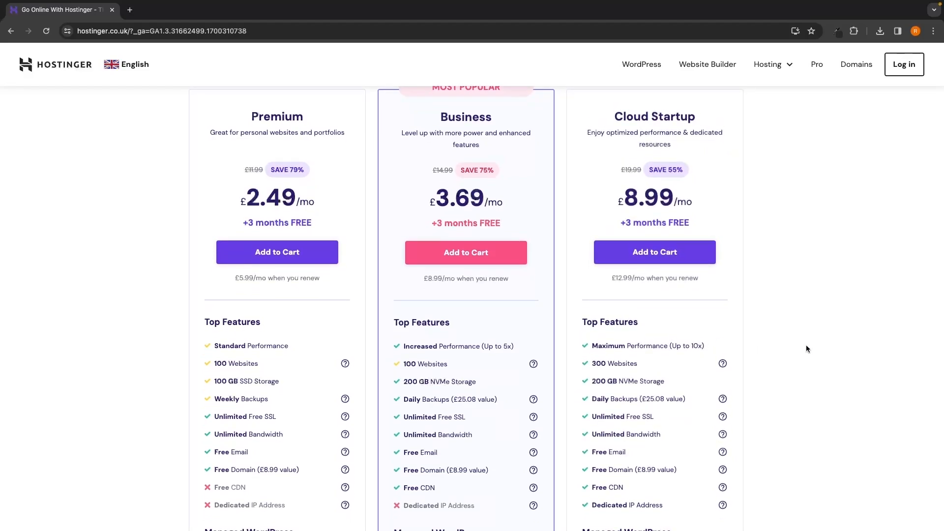
scroll(806, 349, "up", 1)
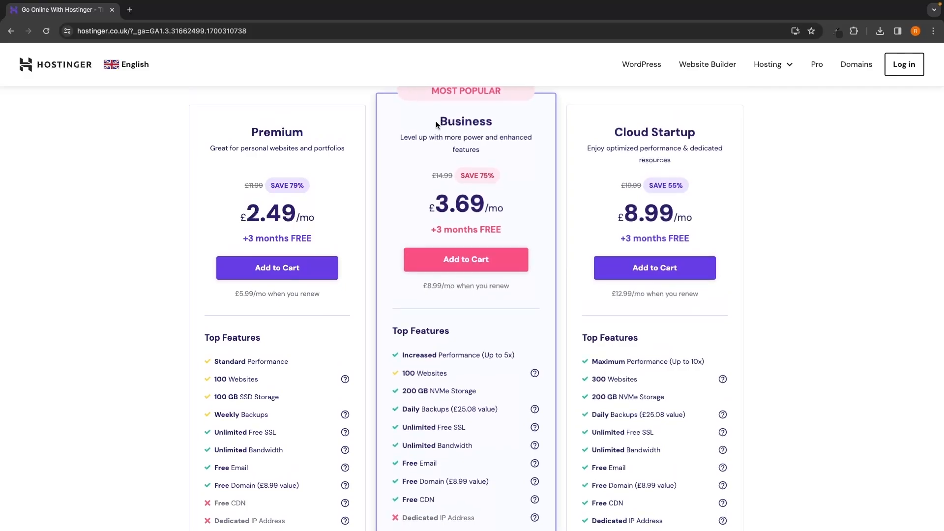
left_click_drag(436, 125, 498, 126)
left_click_drag(633, 121, 687, 128)
left_click(789, 176)
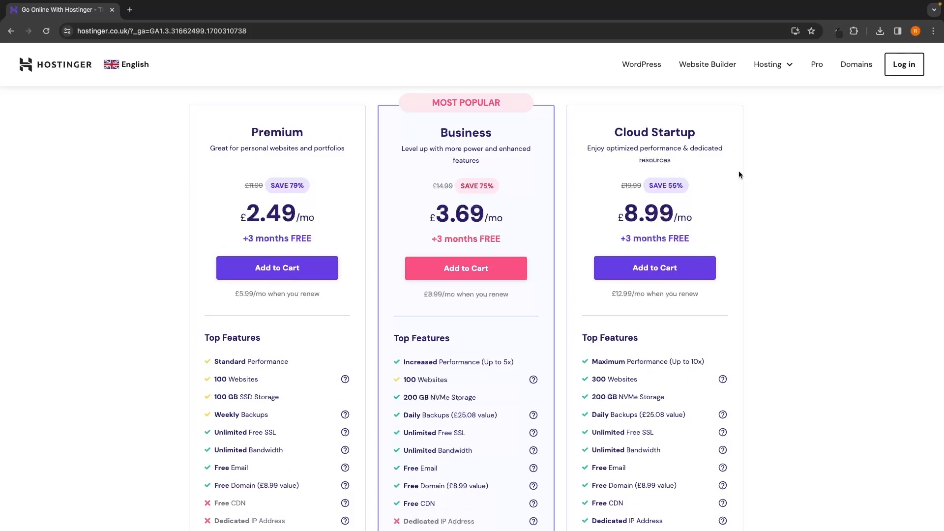
mouse_move(242, 123)
left_mouse_down()
mouse_move(303, 122)
mouse_move(243, 121)
left_mouse_up()
left_click(333, 130)
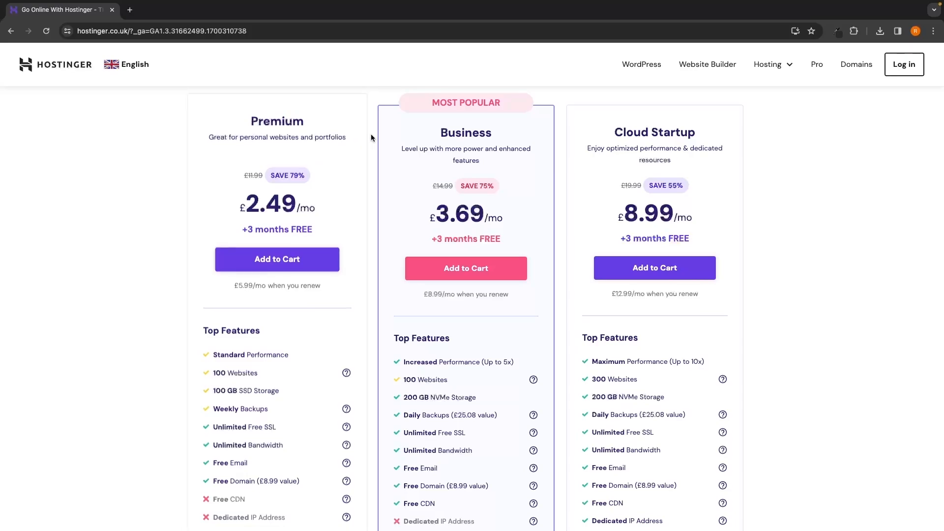
left_click_drag(434, 122, 508, 123)
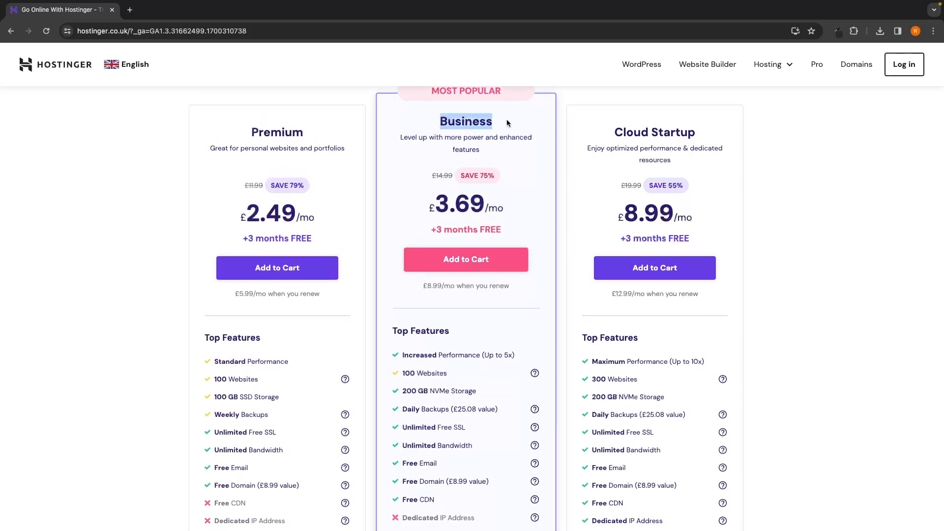
left_click(508, 123)
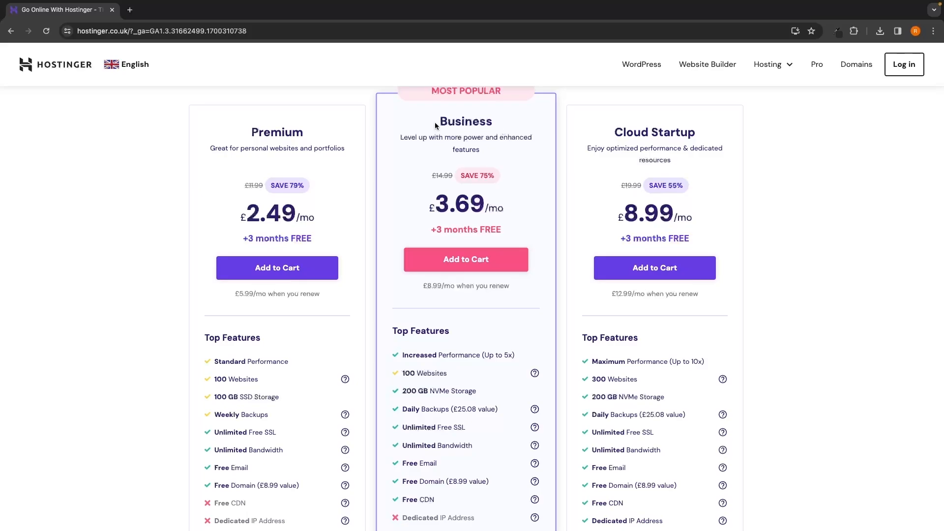
Step: Add the Business hosting plan to the cart
left_click(467, 265)
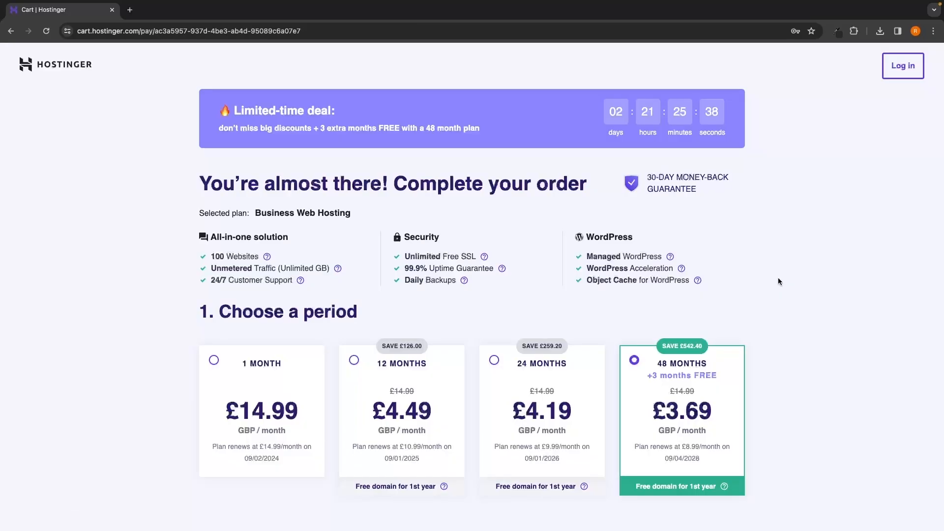
scroll(778, 278, "down", 3)
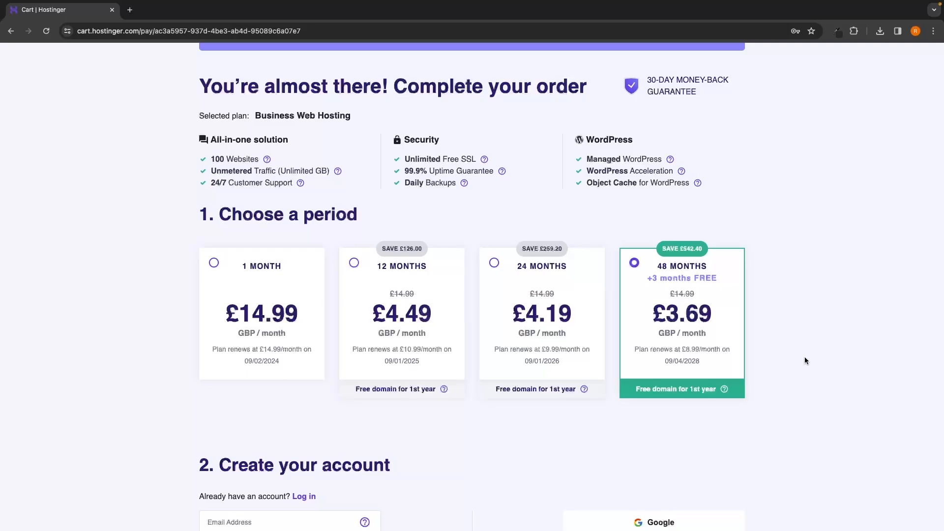
Step: Select the 12 months billing period and point out its free domain for the first year
left_click(406, 270)
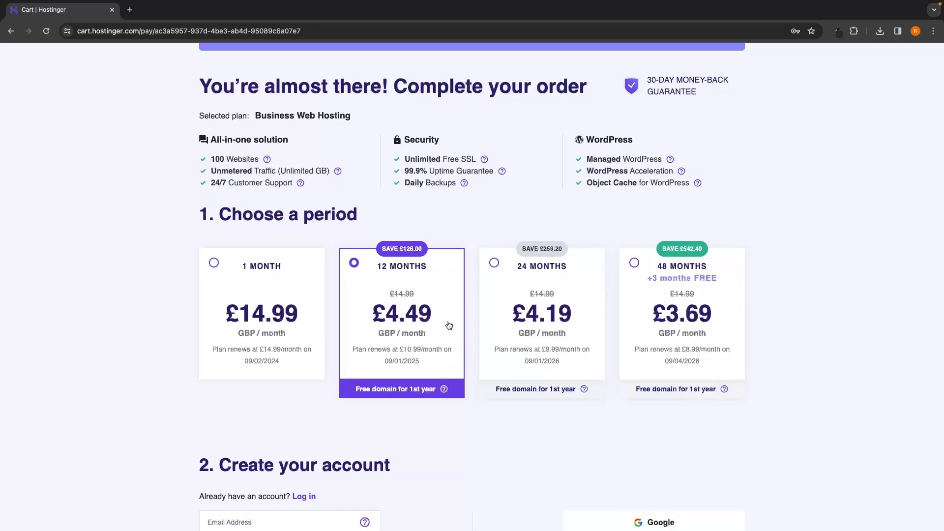
scroll(447, 321, "down", 1)
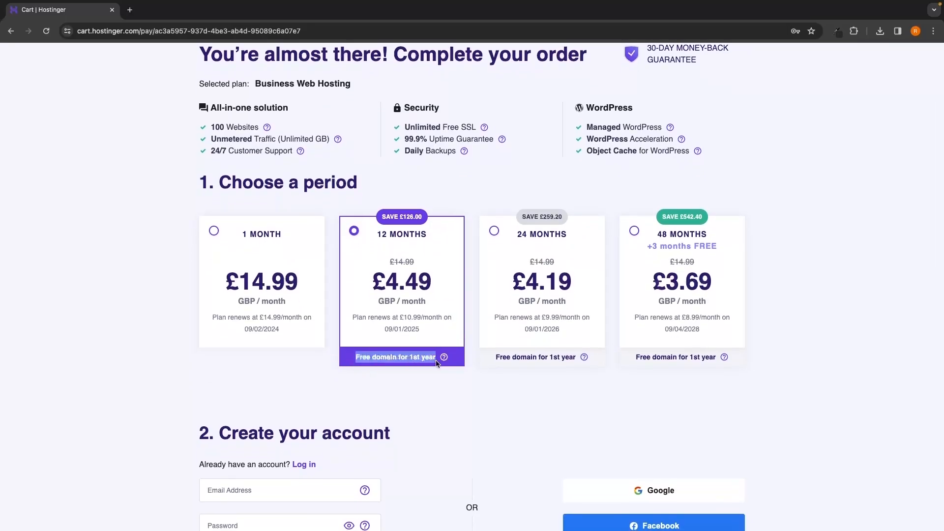
Step: Select the 1 month billing period and review the resulting 1 Month Plan in the order summary
left_click(289, 284)
scroll(385, 316, "down", 7)
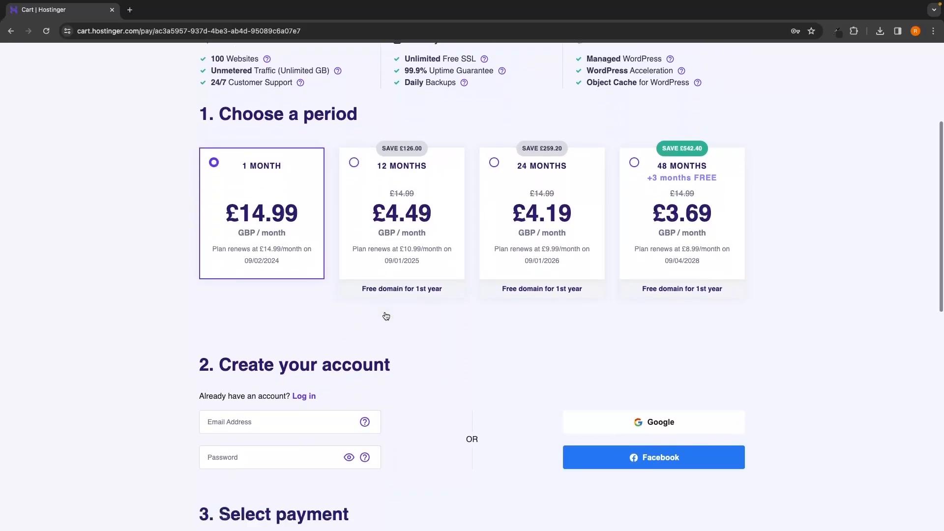
scroll(384, 315, "down", 2)
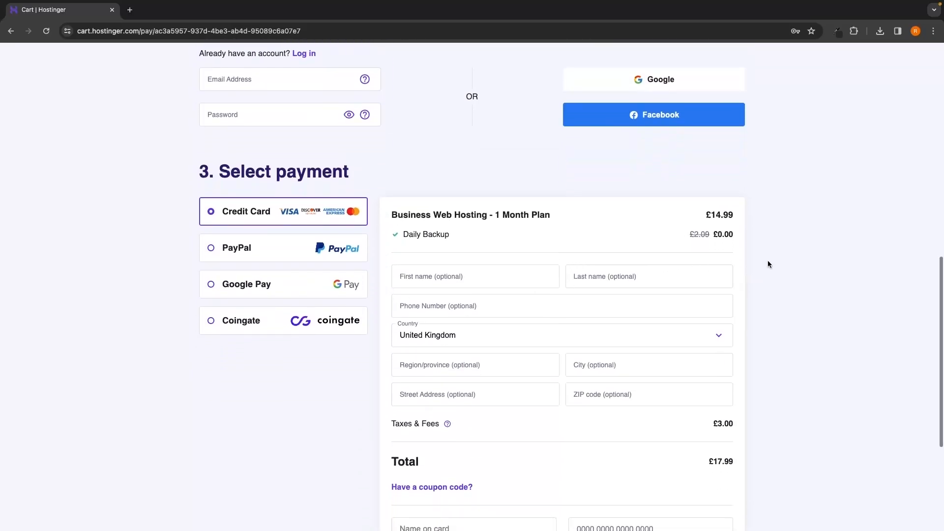
left_click_drag(705, 214, 749, 214)
left_click(754, 216)
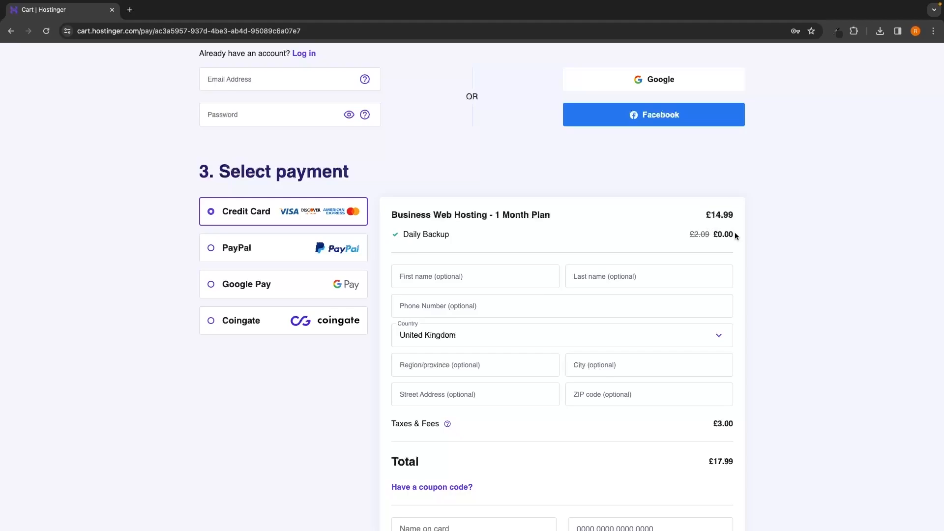
scroll(716, 220, "up", 6)
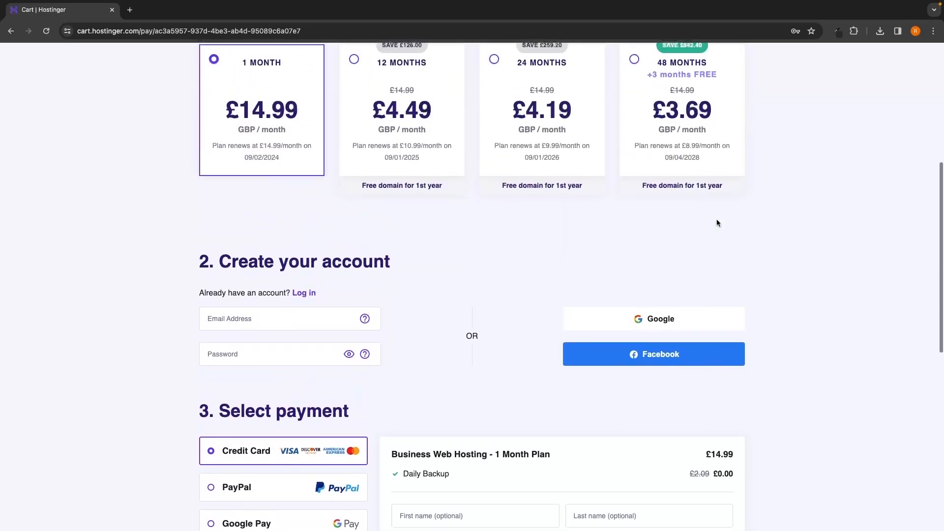
scroll(403, 280, "down", 3)
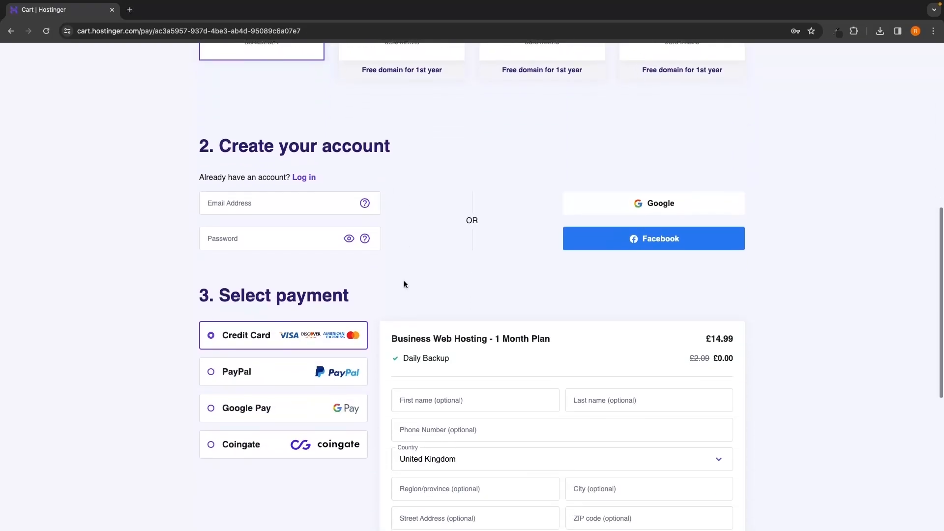
scroll(617, 323, "down", 2)
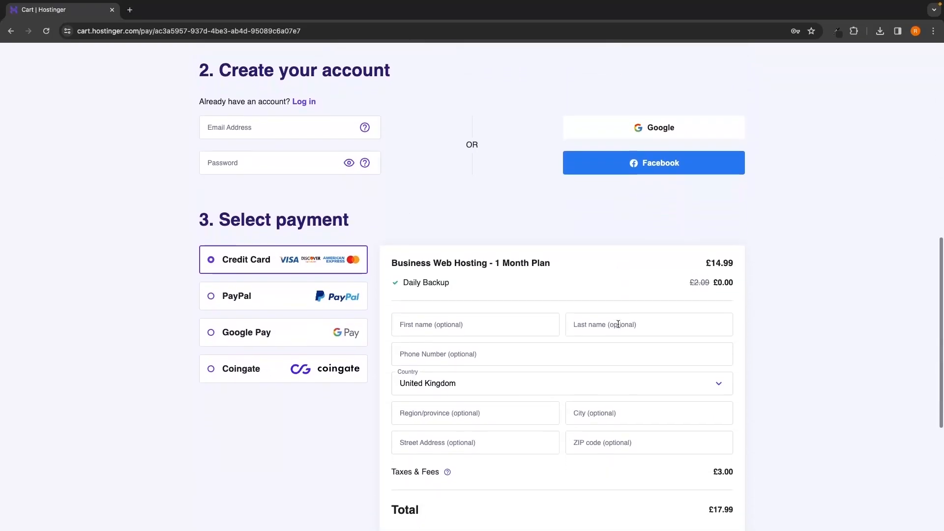
left_click_drag(491, 239, 558, 239)
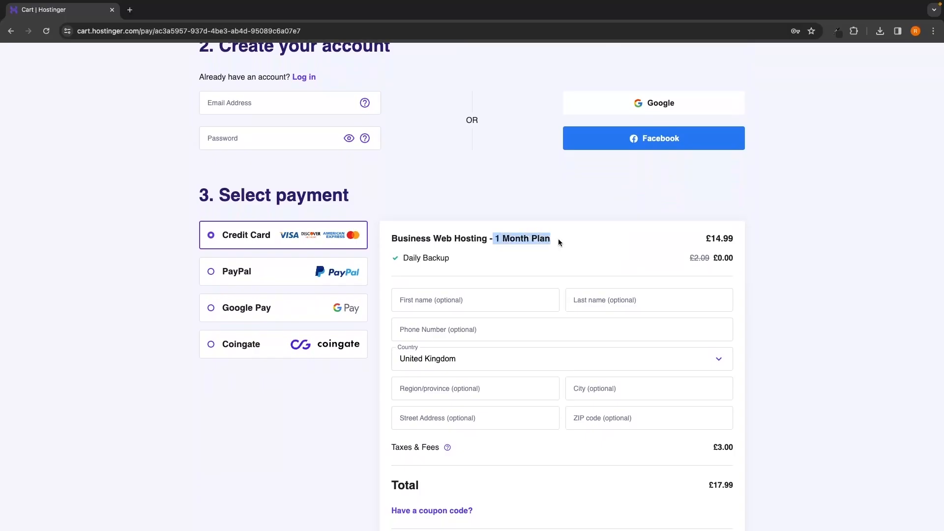
left_click(579, 246)
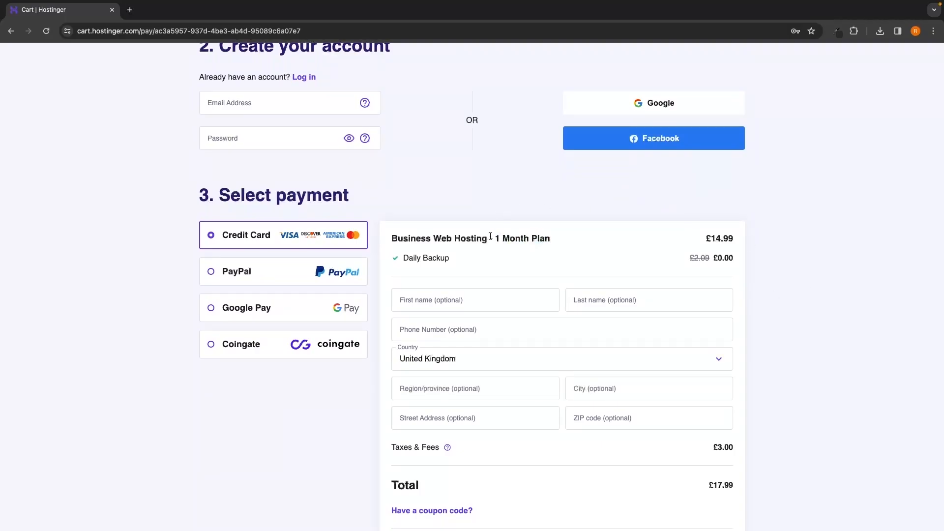
left_click_drag(491, 239, 565, 238)
left_click(575, 240)
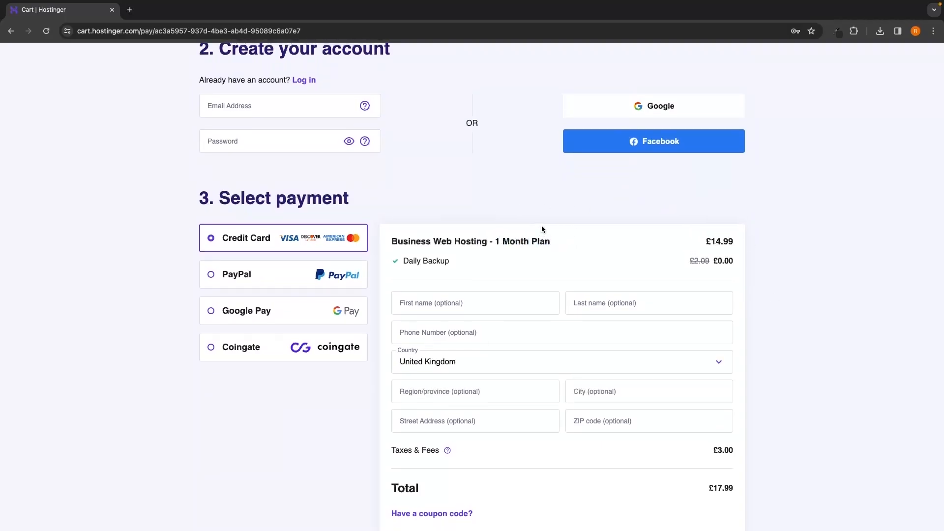
Step: Switch back to the 12 months billing period and view the free domain for 1st year details
scroll(541, 226, "up", 6)
left_click(410, 156)
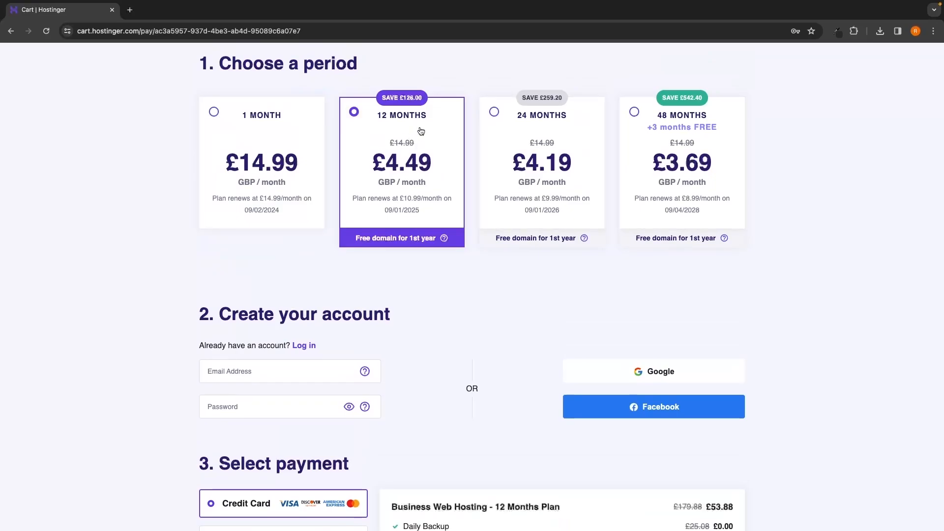
scroll(486, 256, "down", 4)
scroll(485, 256, "down", 2)
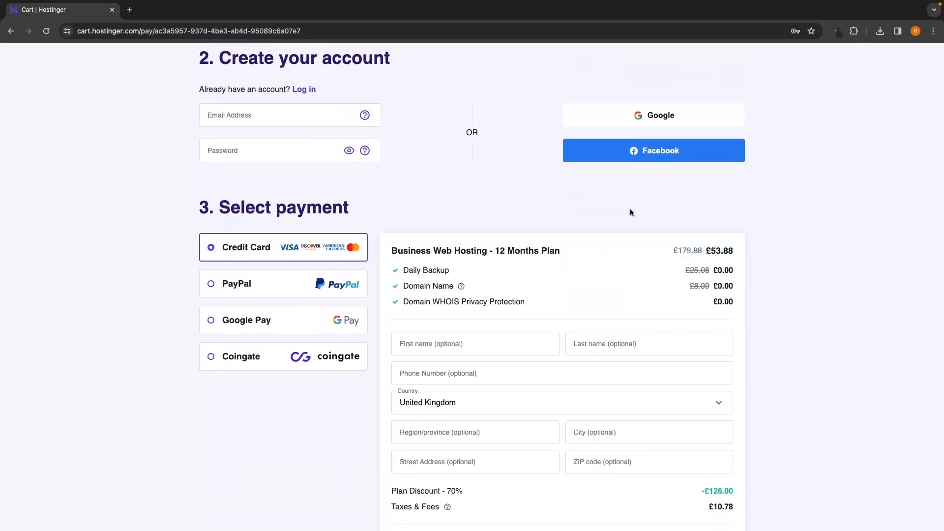
scroll(630, 209, "up", 5)
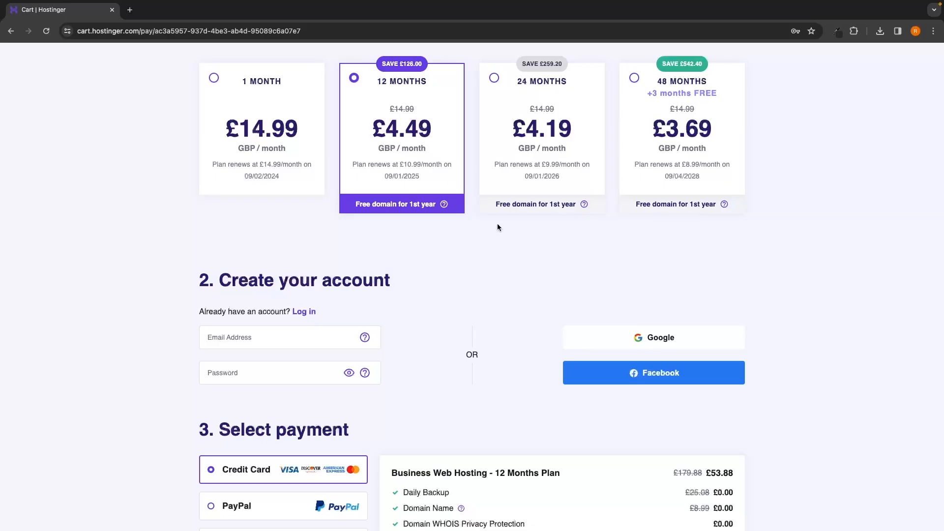
left_click_drag(354, 204, 421, 204)
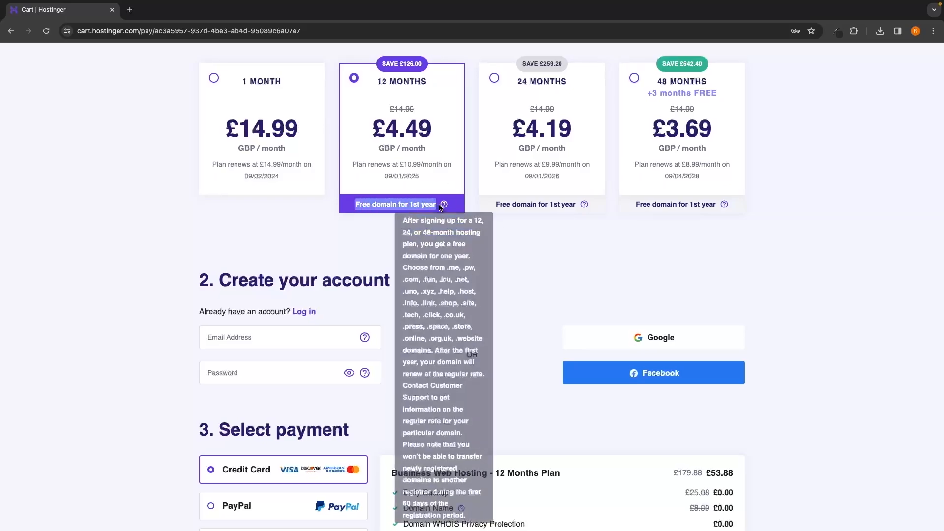
left_click(512, 244)
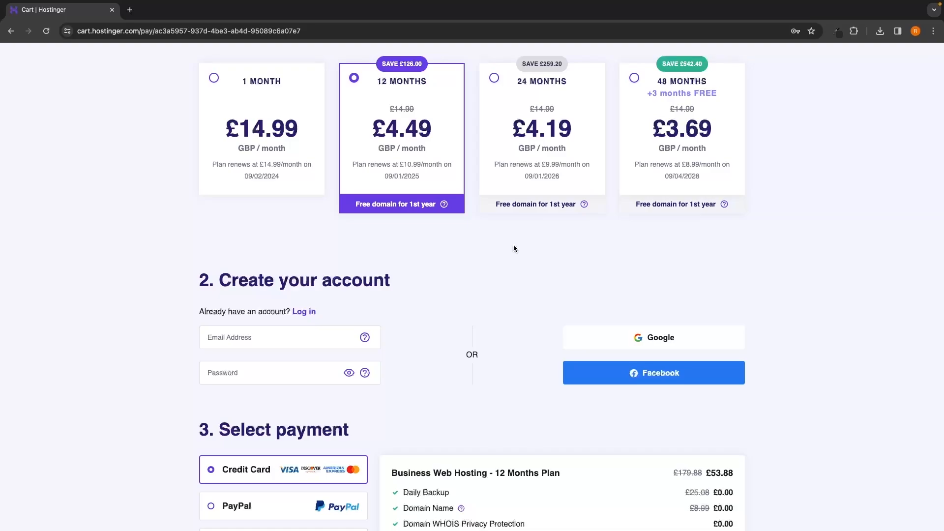
Step: Review the account creation, payment options and order summary down to the secure payment section
scroll(513, 248, "down", 3)
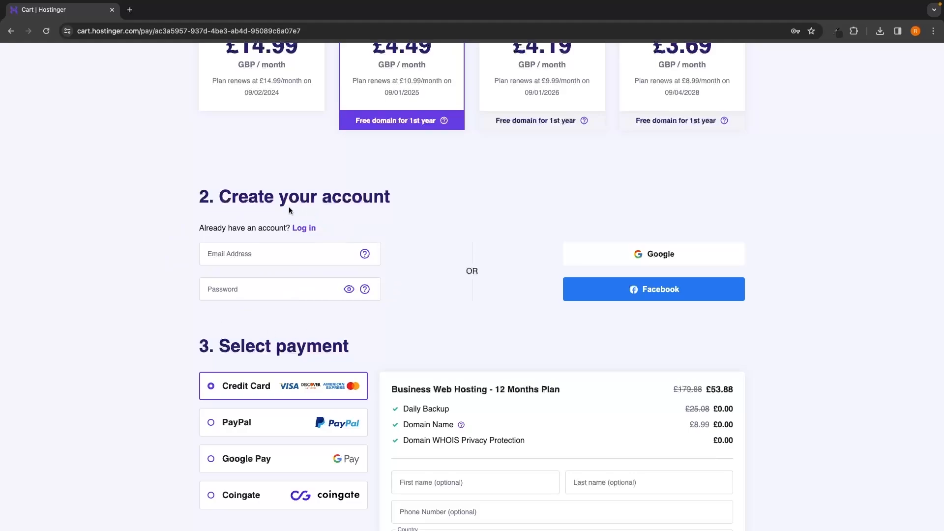
scroll(465, 238, "down", 3)
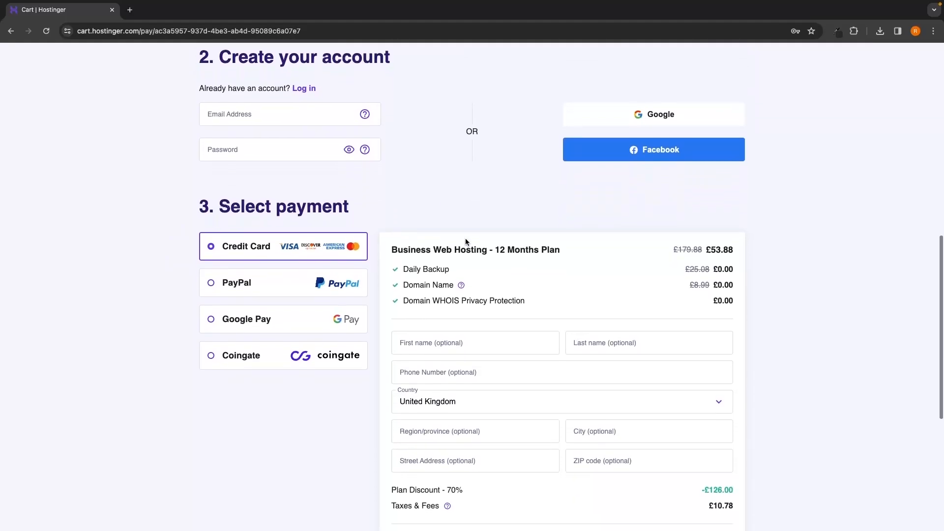
left_click_drag(221, 209, 352, 210)
left_click(353, 210)
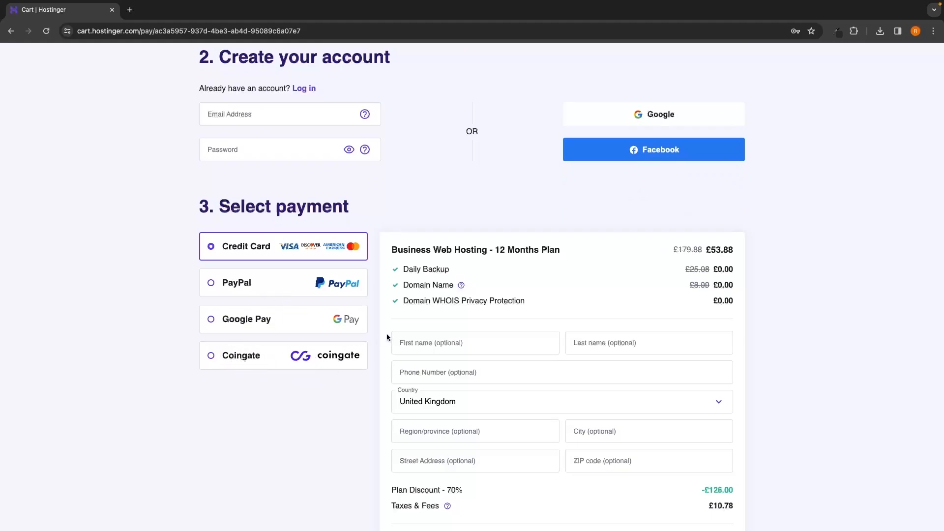
scroll(517, 275, "down", 2)
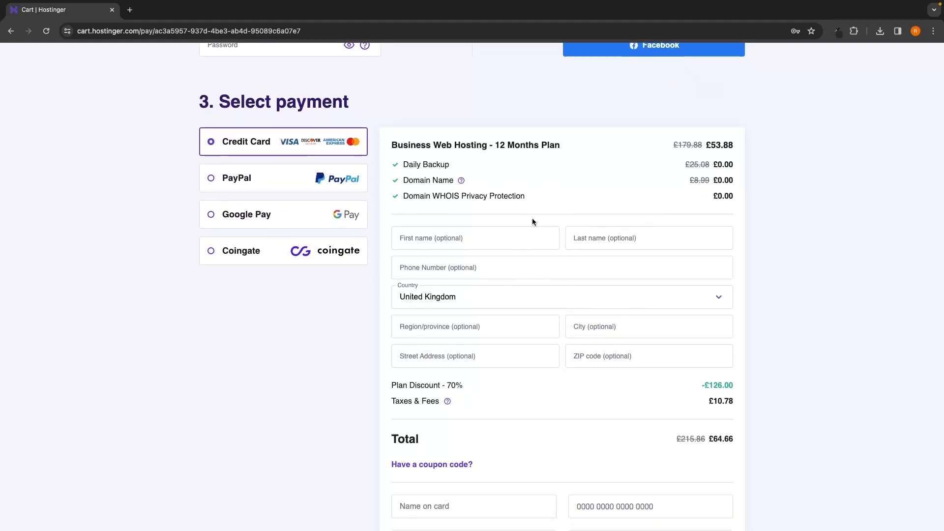
scroll(532, 219, "down", 2)
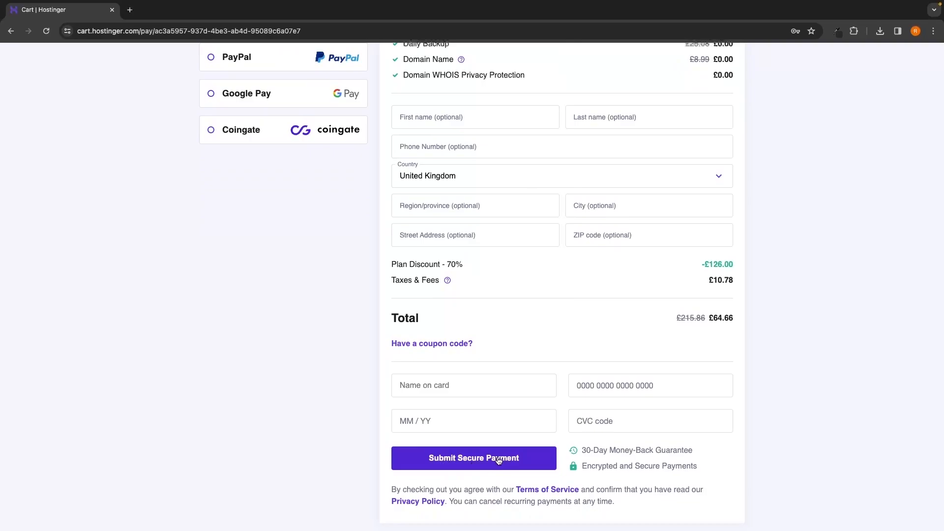
Step: Start the hosting panel's onboarding questionnaire
scroll(559, 417, "up", 1)
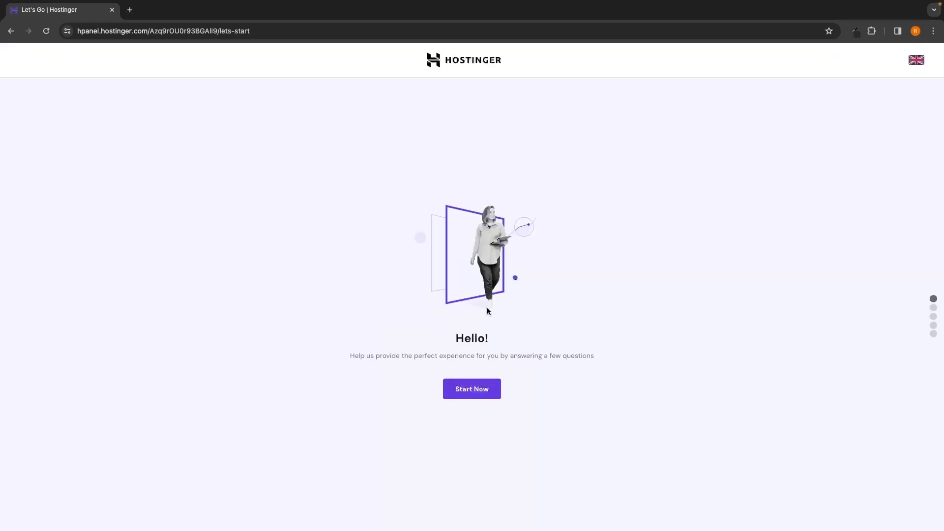
left_click(480, 393)
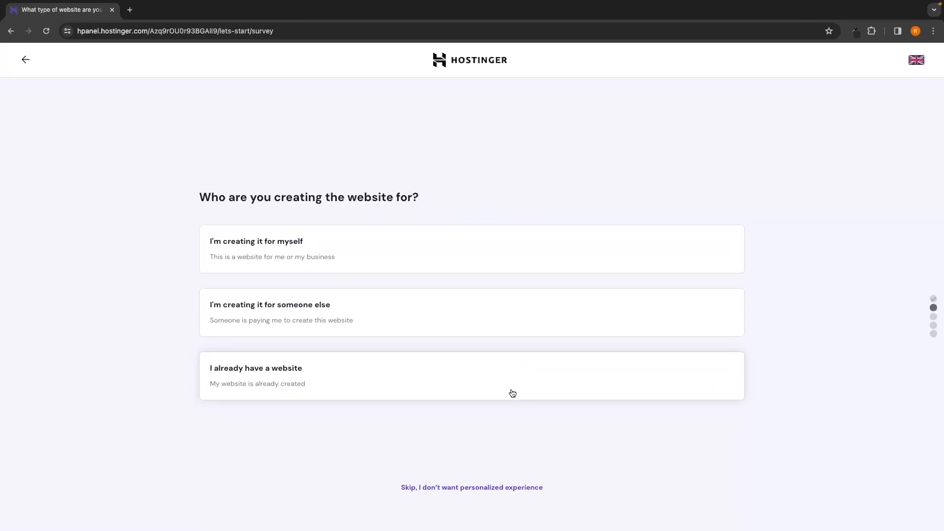
Step: Answer that the website is being created for yourself and that you are building it yourself
left_click_drag(196, 196, 417, 193)
left_click(433, 196)
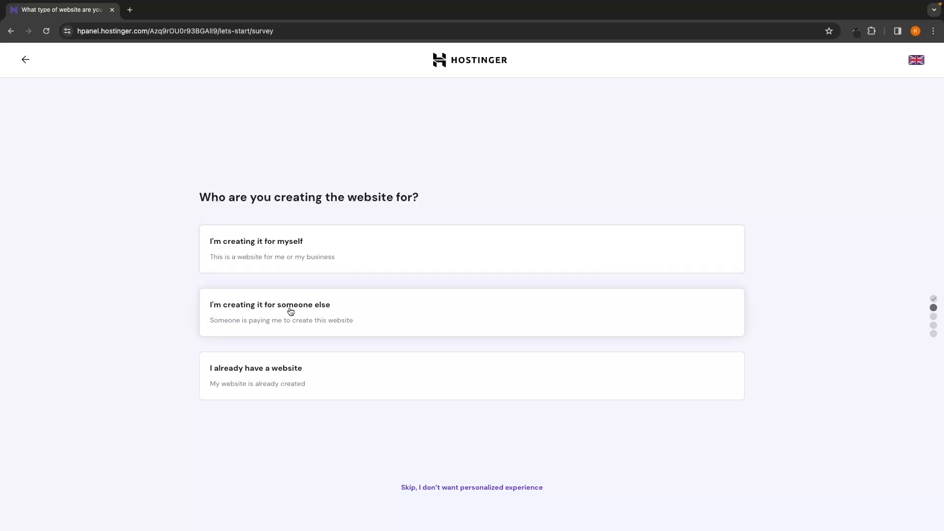
left_click(263, 247)
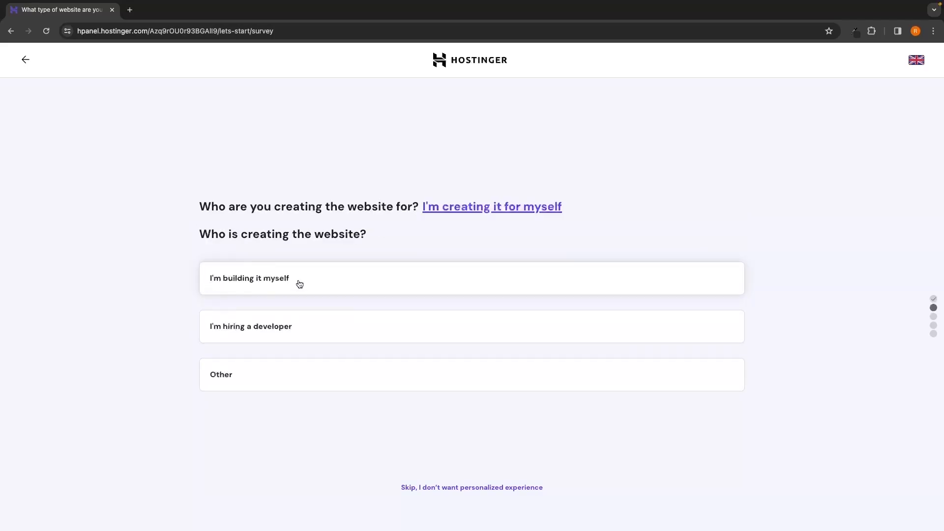
left_click(257, 284)
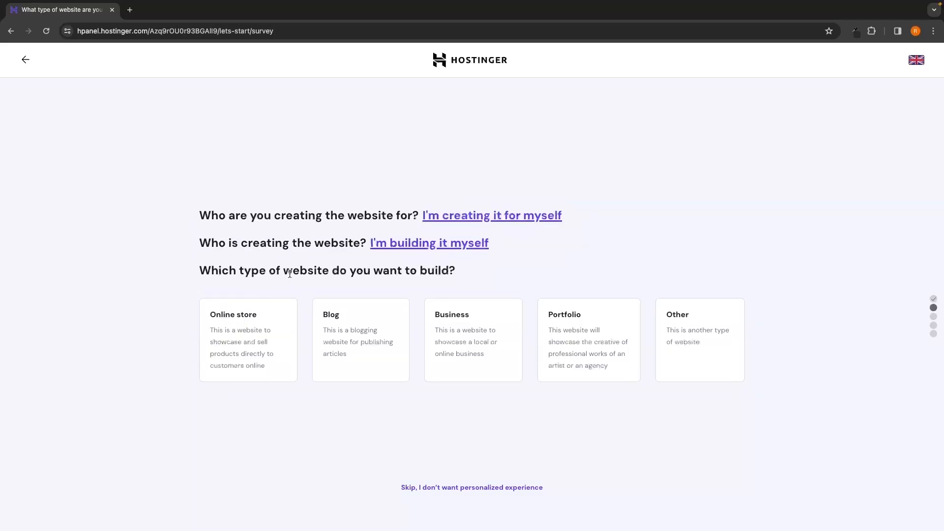
Step: Choose Portfolio as the website type and decline help building the website
left_click_drag(194, 268, 462, 272)
left_click(445, 272)
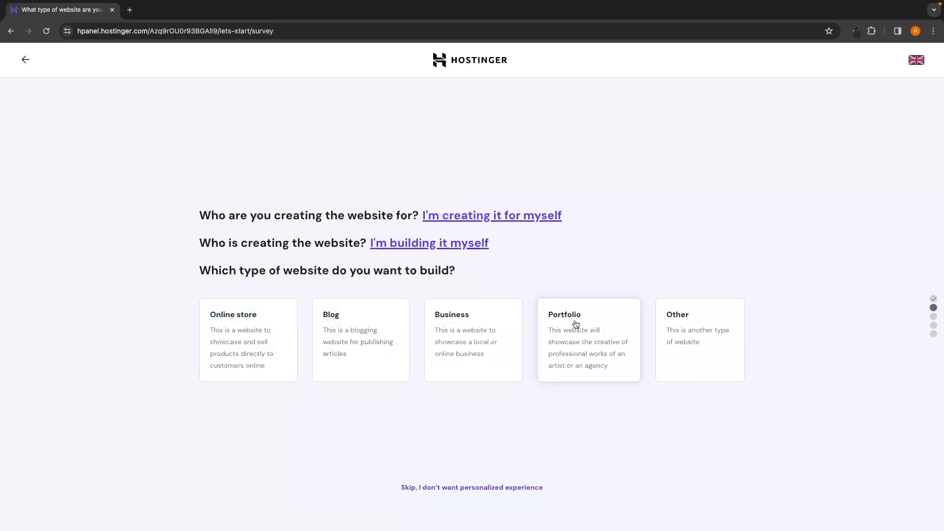
left_click(582, 338)
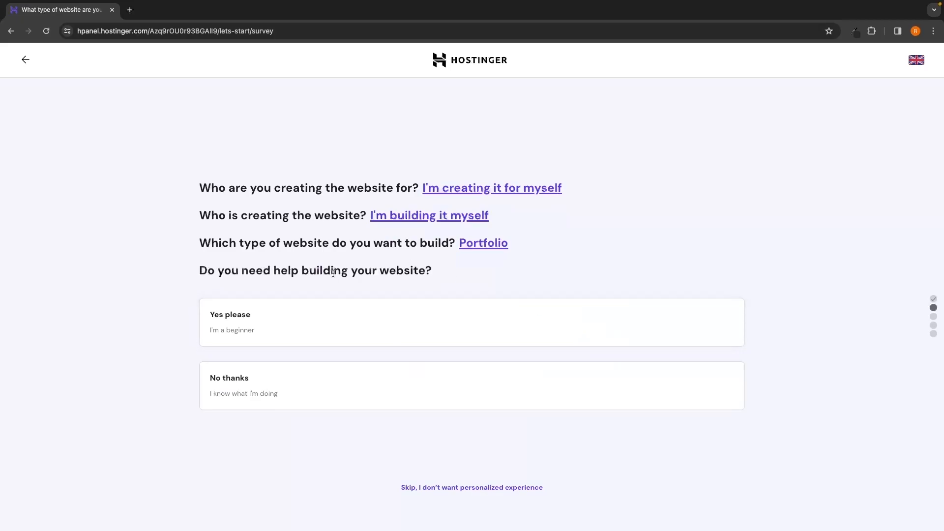
left_click(275, 397)
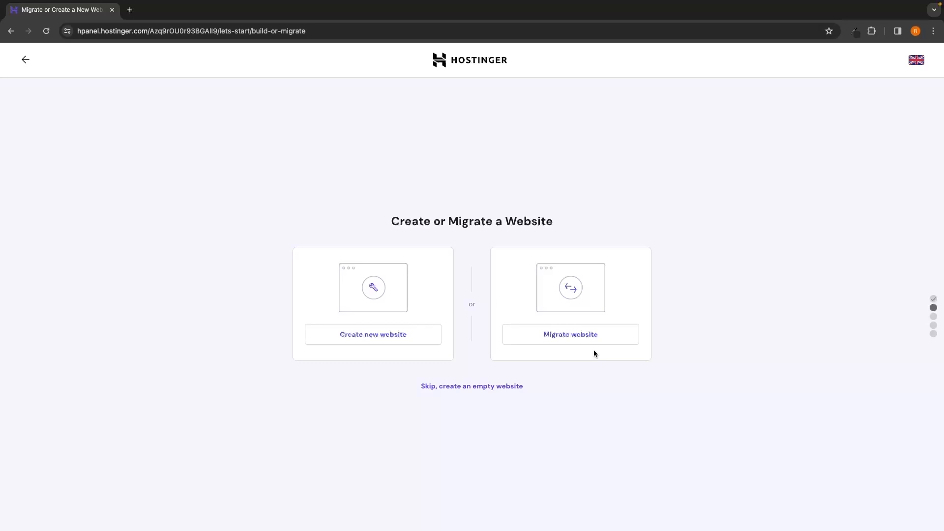
Step: Create a new website and select WordPress with AI as the platform
left_click(352, 339)
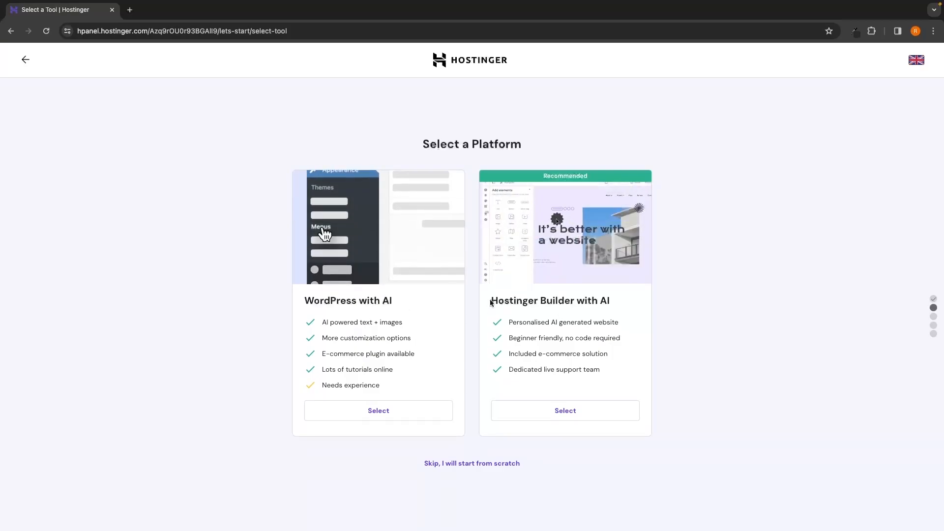
left_click_drag(494, 301, 587, 301)
left_click_drag(304, 301, 400, 302)
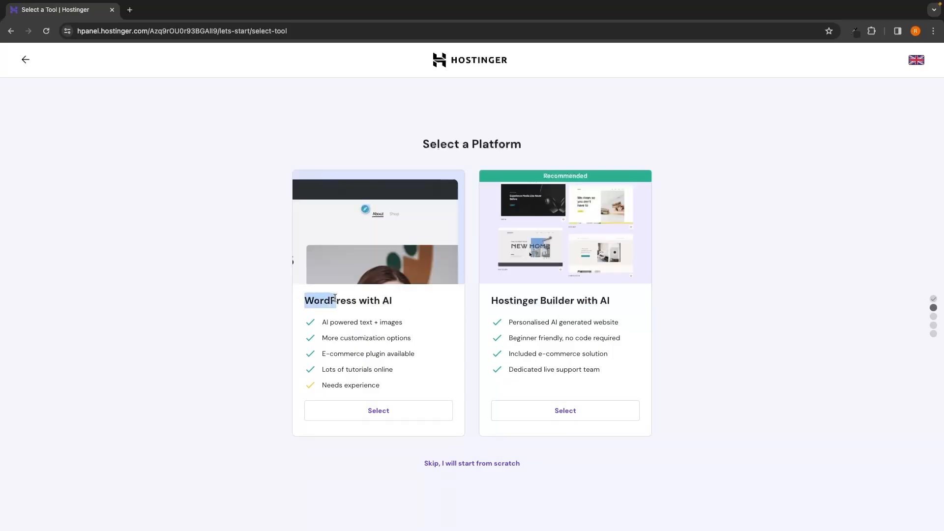
left_click(305, 290)
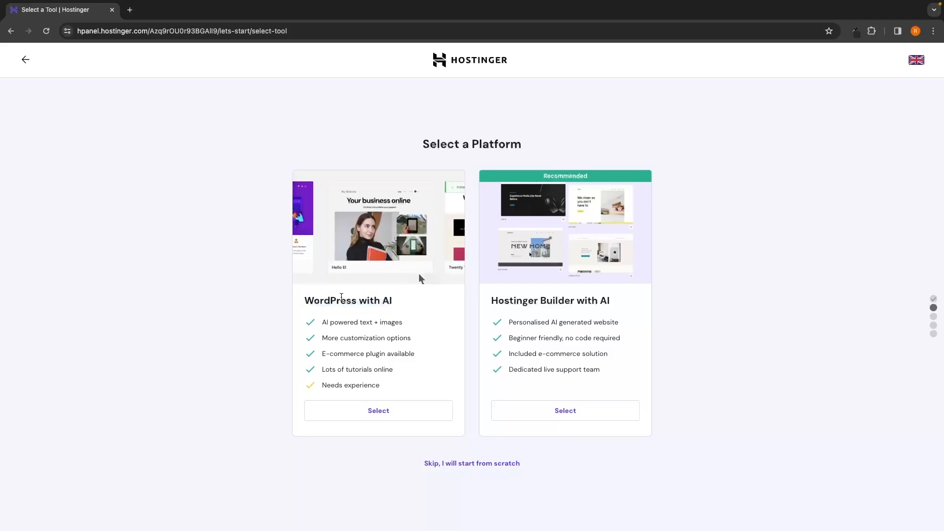
left_click(387, 415)
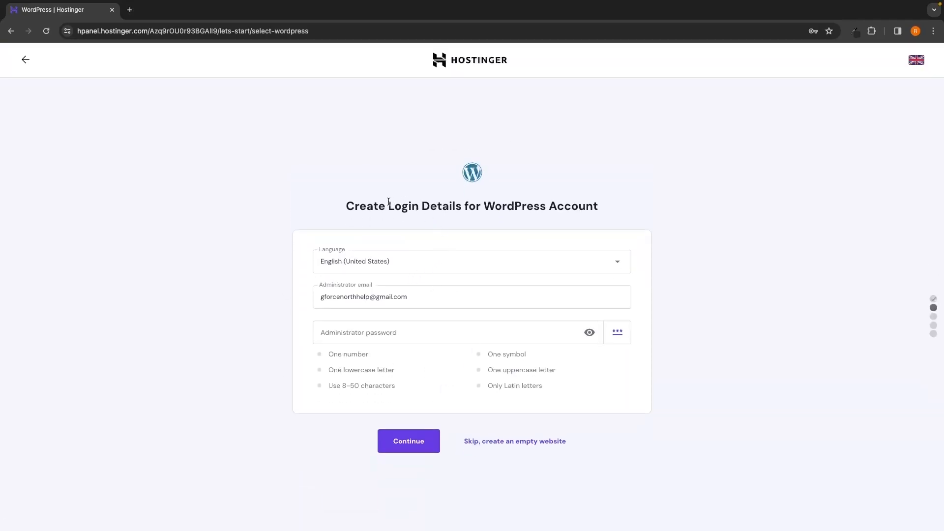
Step: Keep the prefilled administrator email, set the WordPress administrator password, and continue
left_click_drag(598, 206, 339, 207)
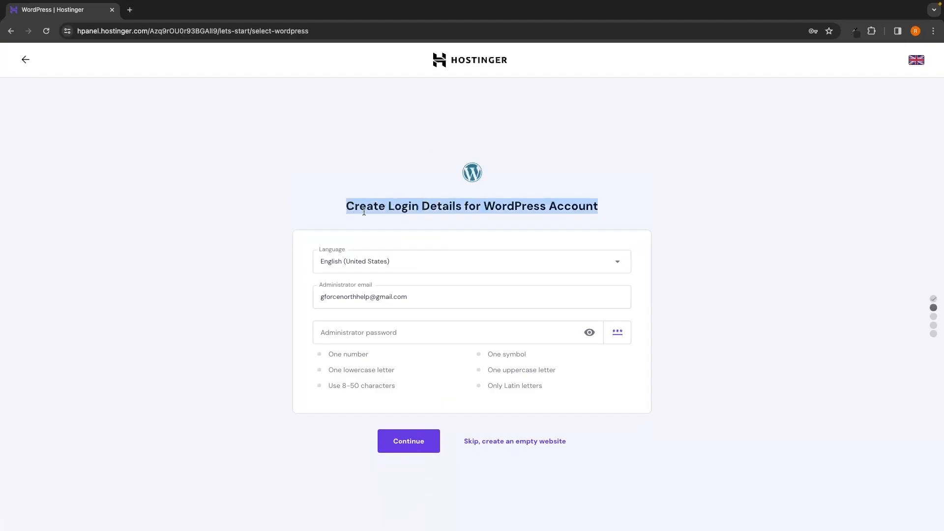
left_click(458, 229)
left_click_drag(484, 206, 546, 207)
left_click(614, 222)
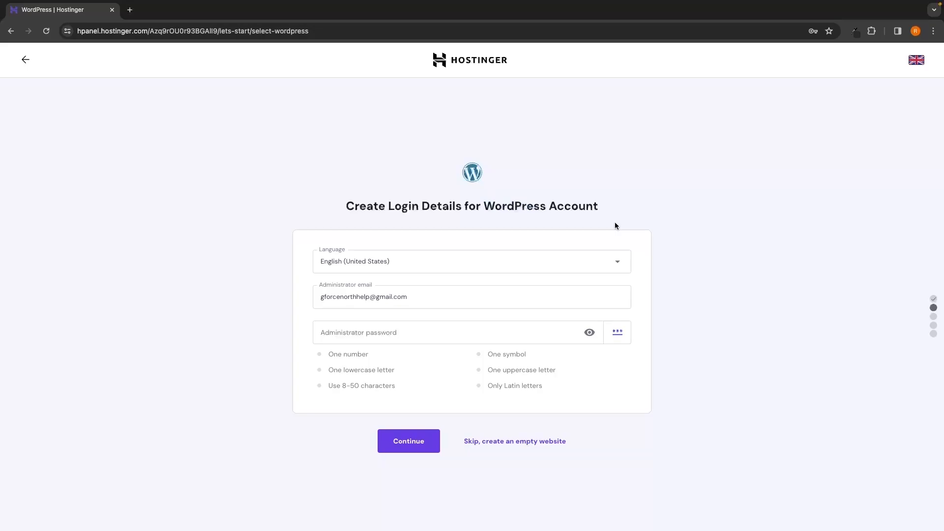
left_click_drag(320, 296, 408, 296)
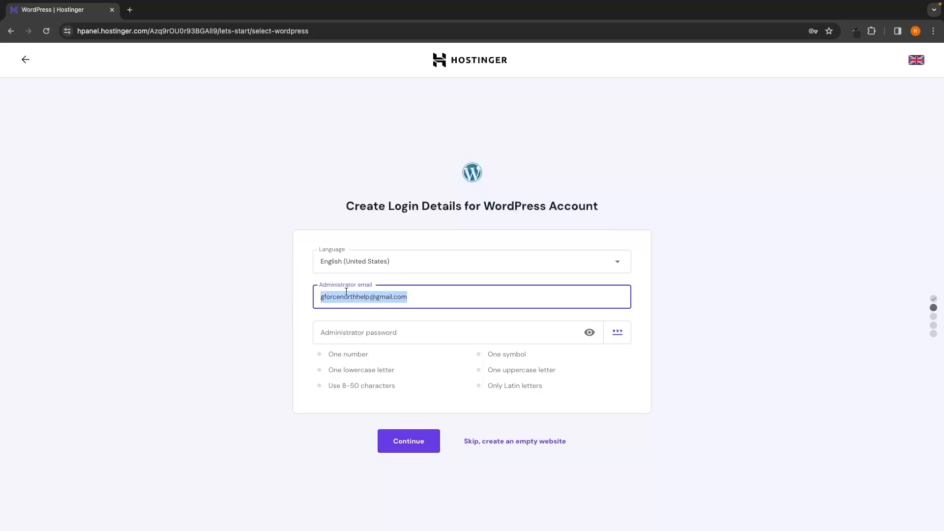
left_click(322, 296)
left_click_drag(323, 297, 415, 298)
left_click(701, 316)
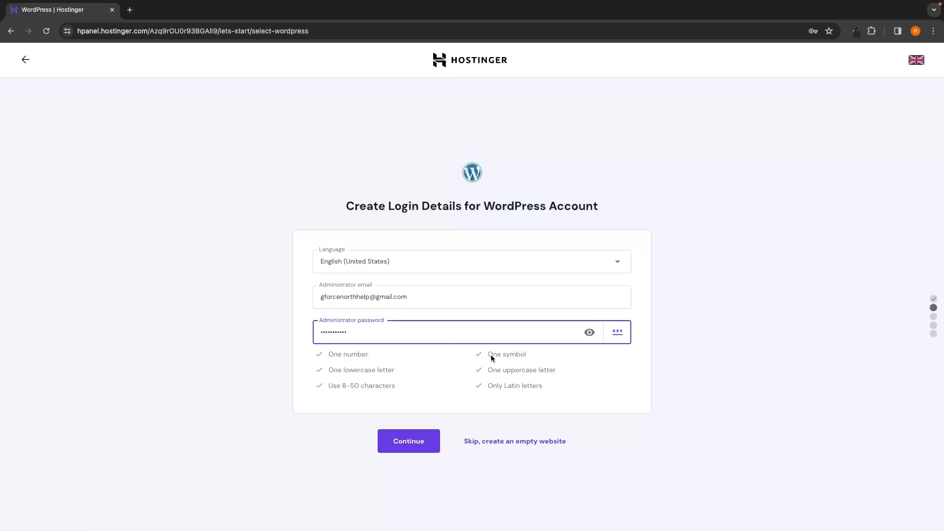
left_click(620, 377)
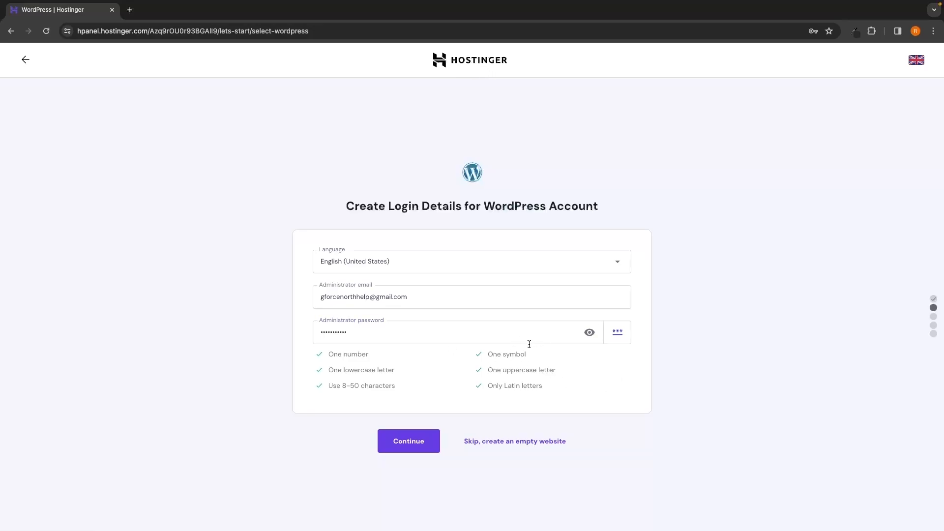
left_click(417, 446)
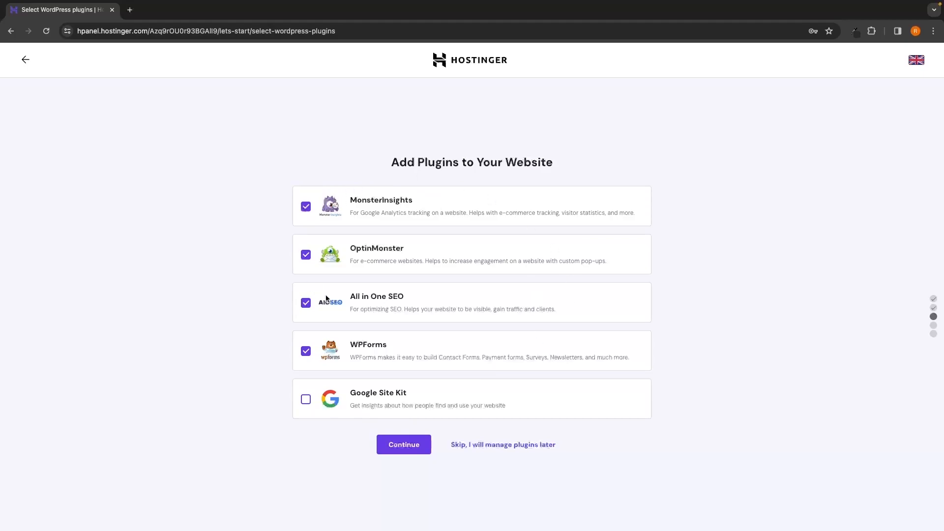
Step: Skip the plugin selection, template choice and AI text creation steps
left_click(506, 444)
mouse_move(426, 237)
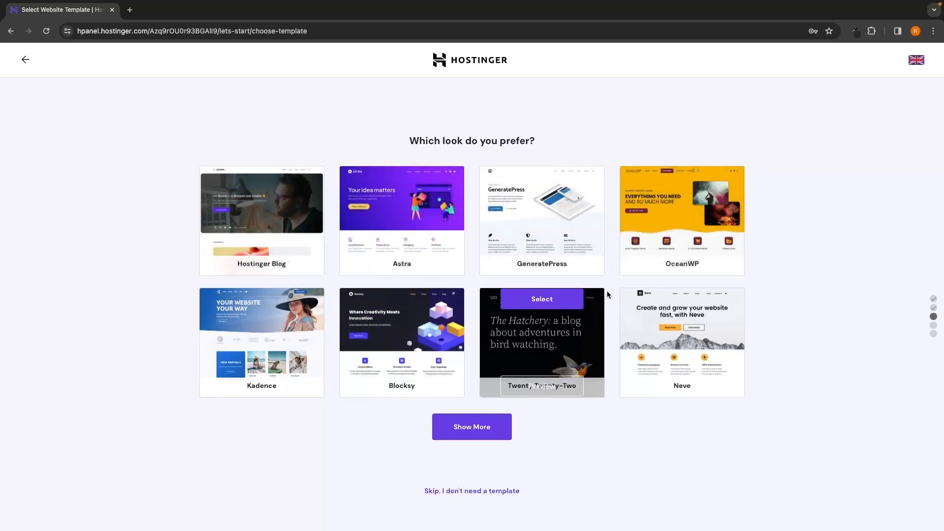
left_click(494, 491)
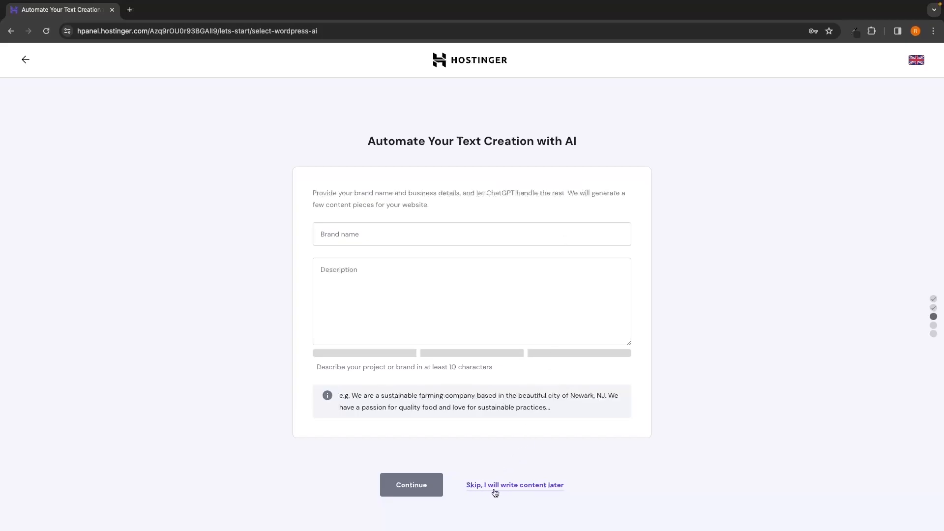
left_click(515, 488)
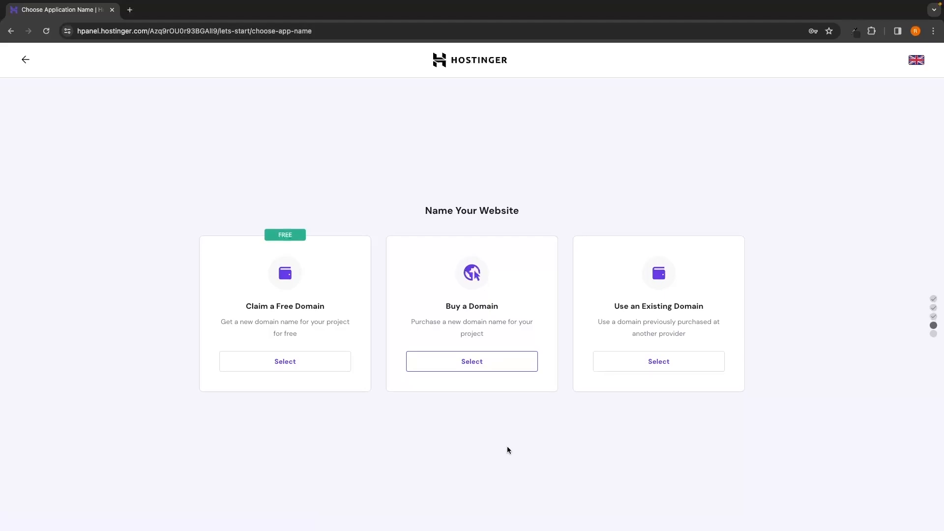
Step: Choose to claim a free domain for the website
left_click_drag(413, 211, 530, 212)
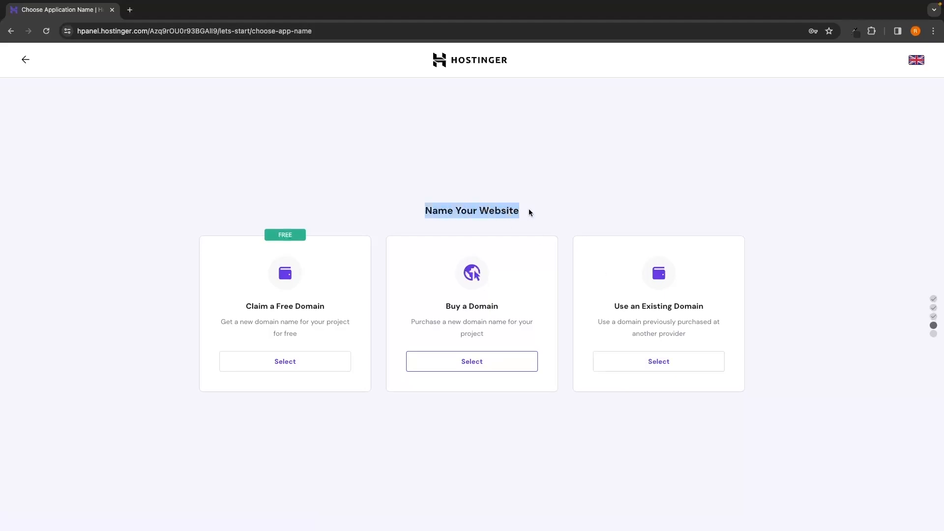
left_click(529, 209)
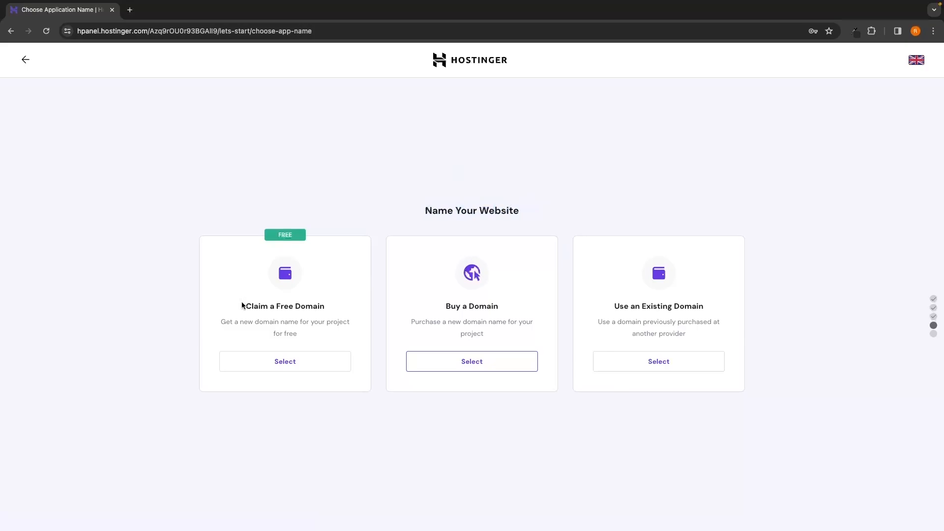
left_click_drag(242, 305, 327, 307)
left_click(339, 305)
left_click(292, 367)
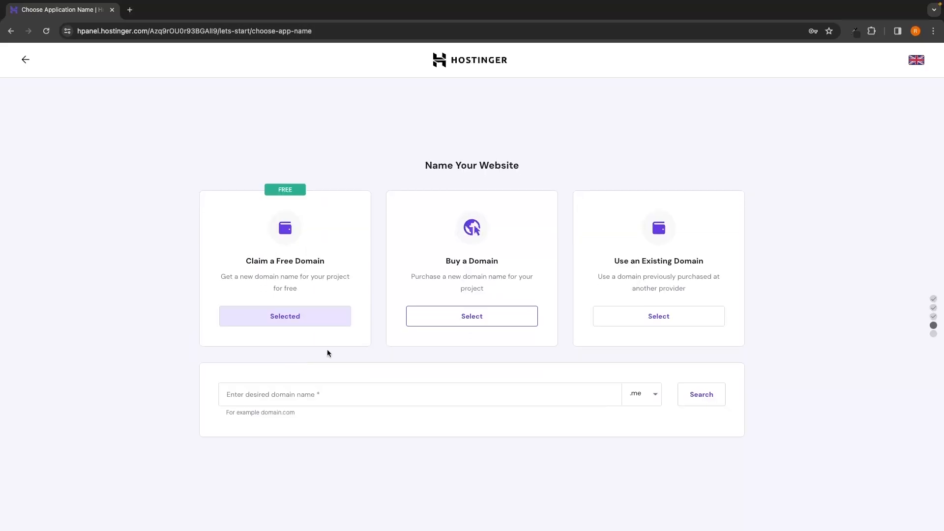
Step: Search for the free domain gforce-north with the .com extension
left_click(233, 392)
left_click(650, 393)
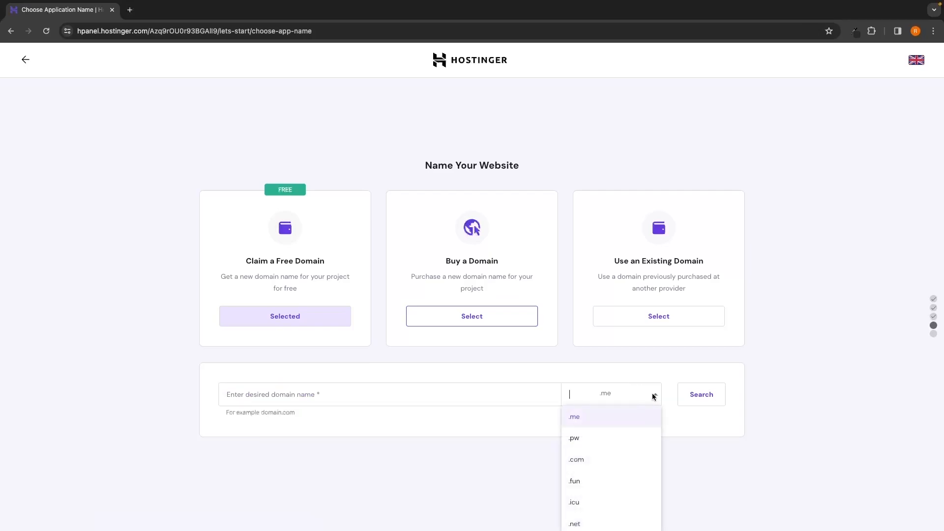
left_click(651, 393)
left_click(656, 395)
left_click(581, 463)
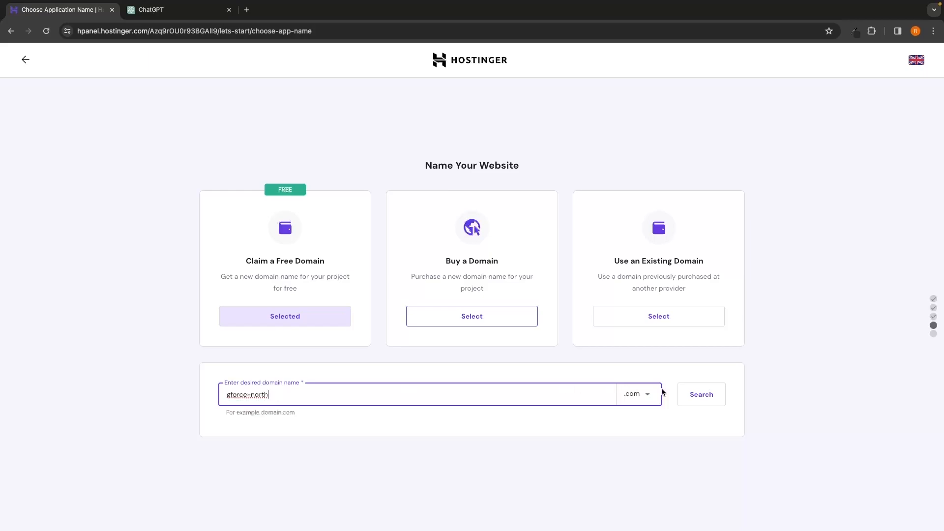
left_click(701, 394)
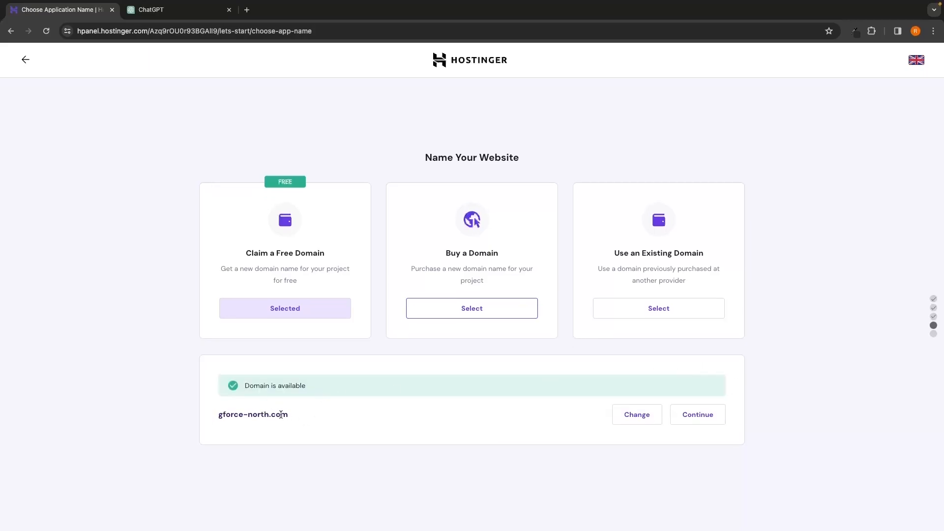
Step: Continue with the available domain gforce-north.com
left_click_drag(212, 415, 286, 414)
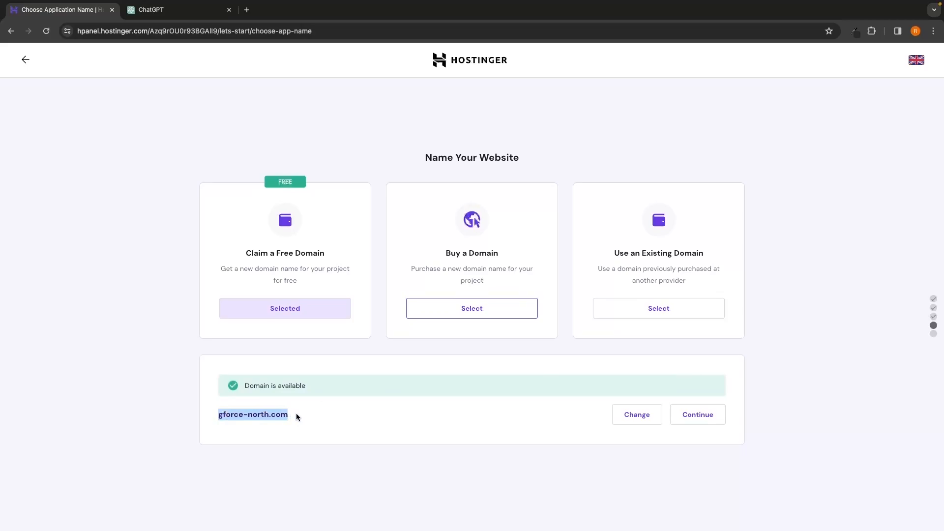
left_click(296, 416)
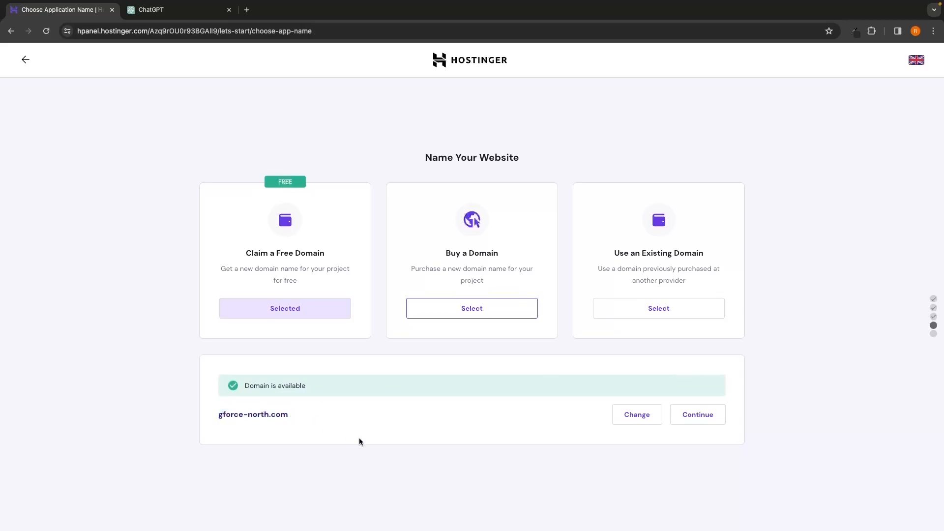
left_click(701, 419)
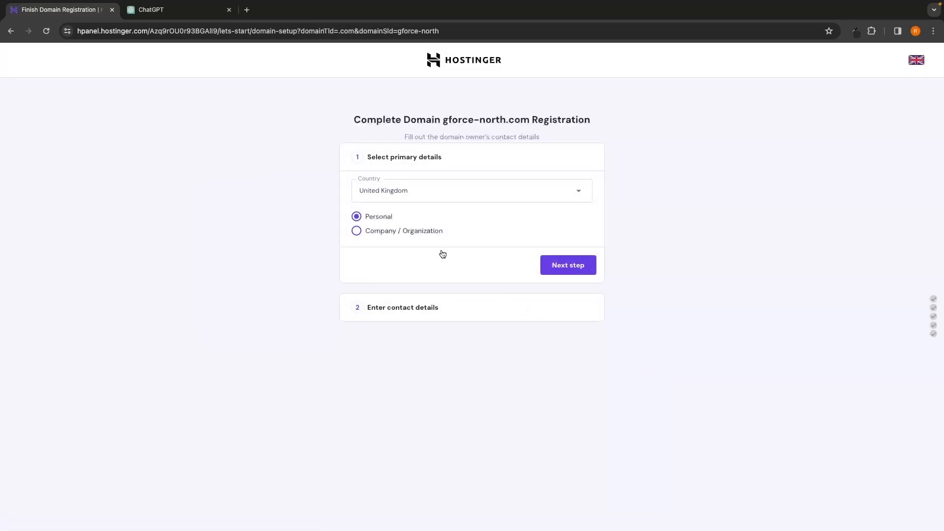
Step: Complete the gforce-north.com registration with Personal details for United Kingdom and the owner's contact details
left_click_drag(352, 120, 592, 124)
left_click(621, 131)
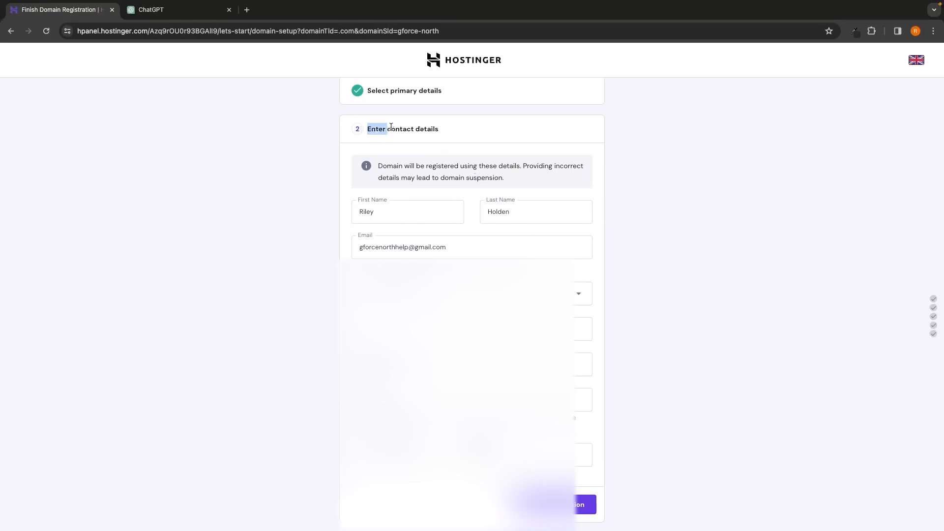
left_click_drag(391, 127, 450, 129)
left_click(449, 129)
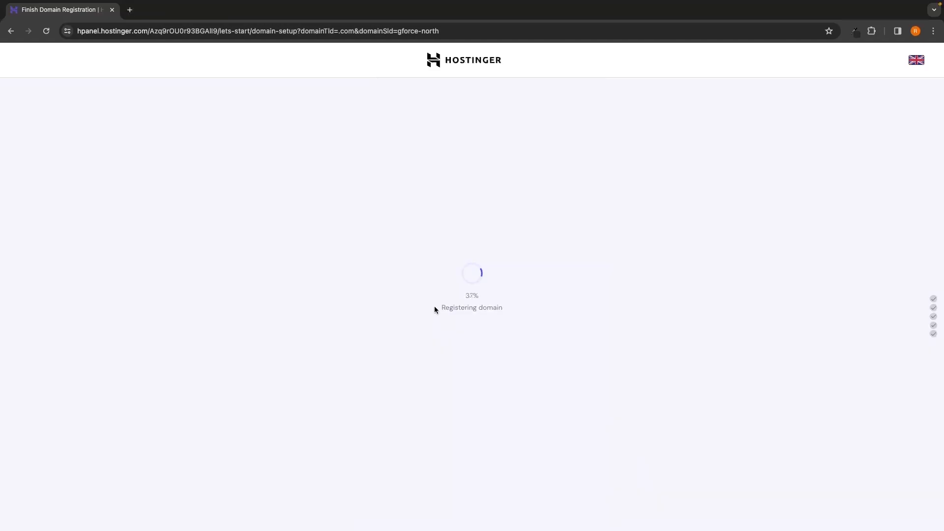
Step: Review the setup summary of server location, domain, installed CMS and admin email
left_click_drag(435, 308, 511, 308)
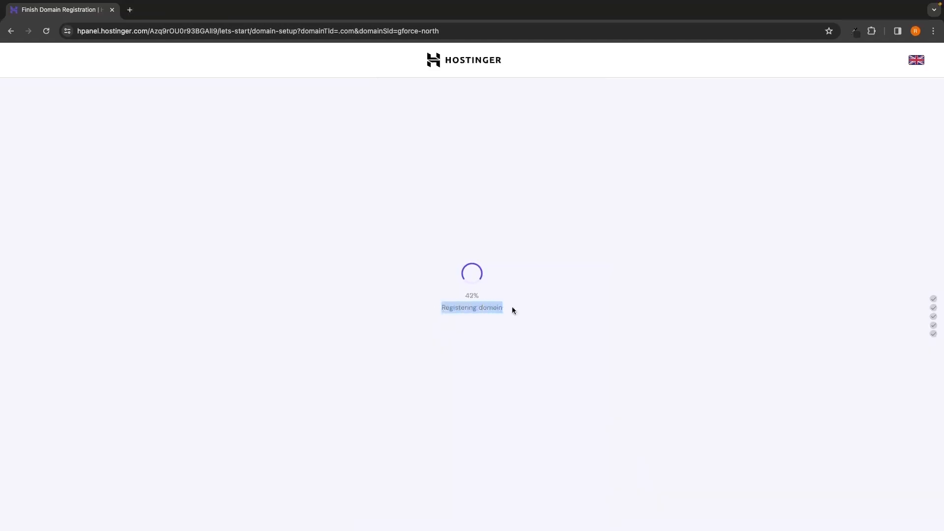
left_click(518, 307)
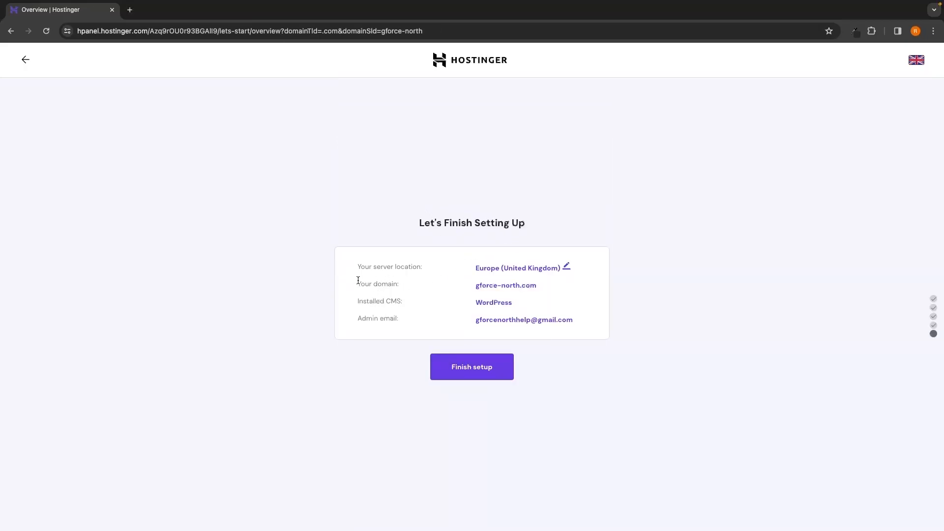
left_click_drag(375, 280, 540, 293)
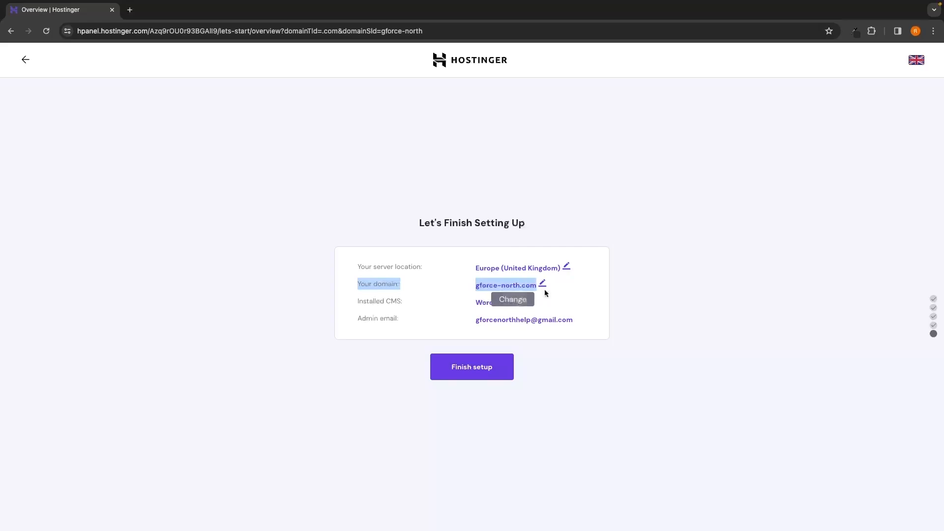
Step: Finish the hPanel setup
left_click(615, 307)
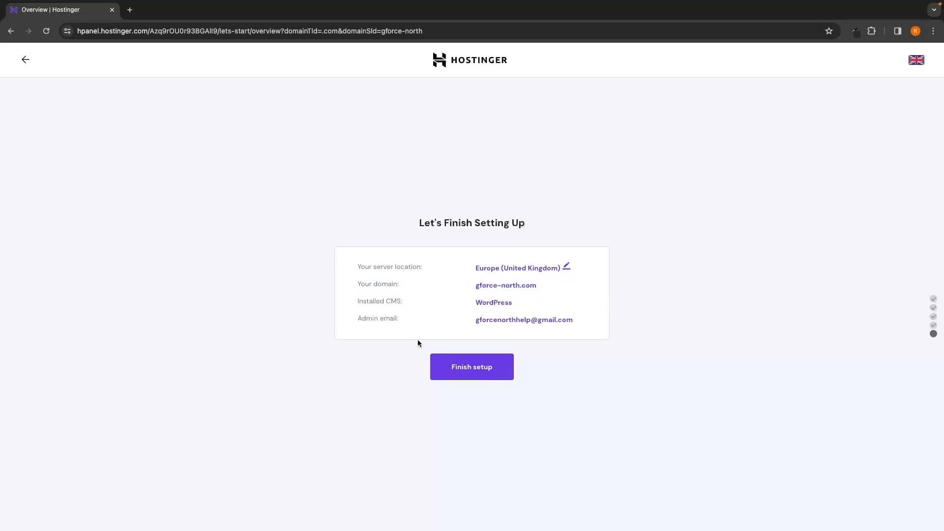
left_click(471, 373)
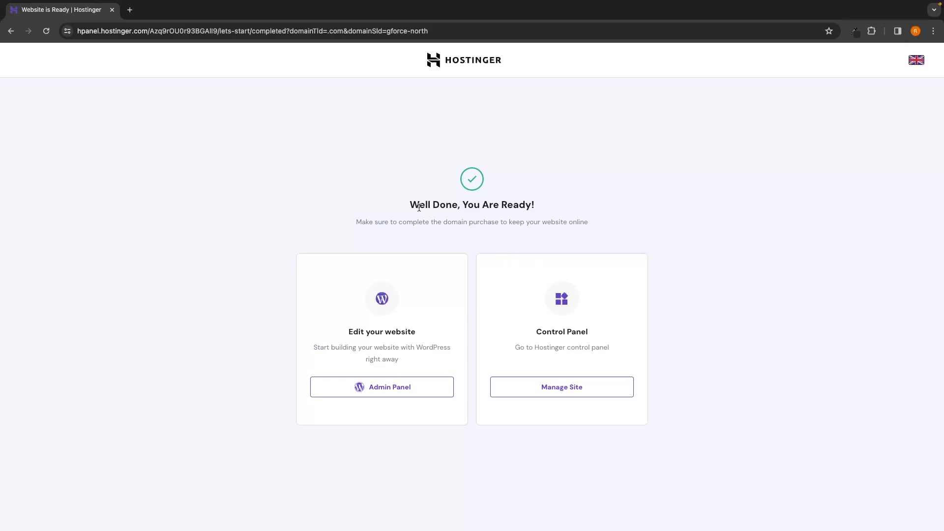
Step: Go from the completion page to the Hostinger control panel to manage the site
left_click_drag(410, 204, 558, 205)
left_click(557, 203)
left_click_drag(347, 331, 429, 330)
left_click(376, 316)
left_click(559, 391)
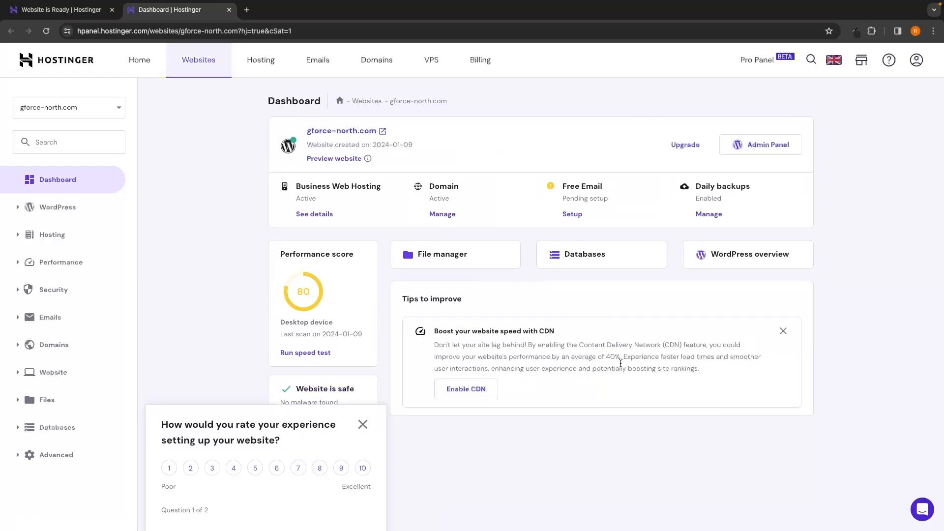
Step: Dismiss the setup rating survey and open the domain management page for gforce-north.com
left_click(363, 424)
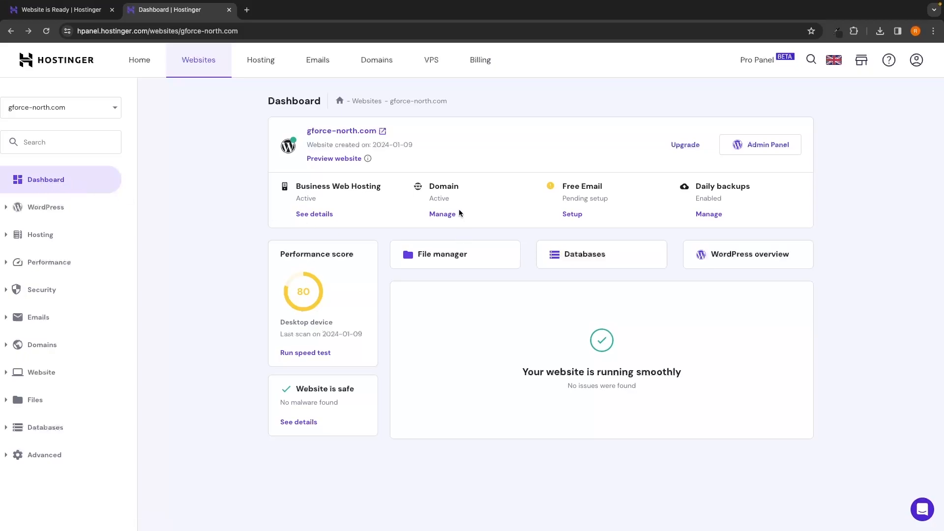
left_click_drag(430, 186, 460, 188)
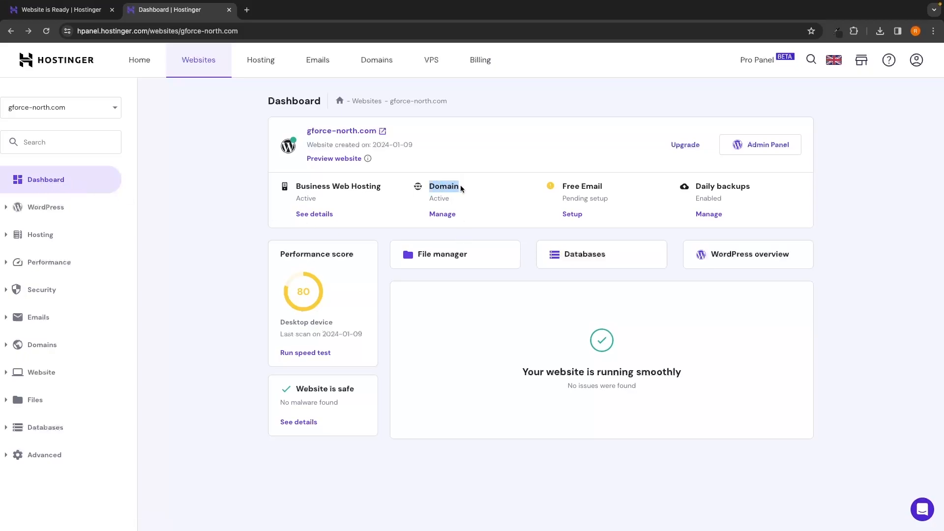
left_click(435, 200)
left_click(449, 216)
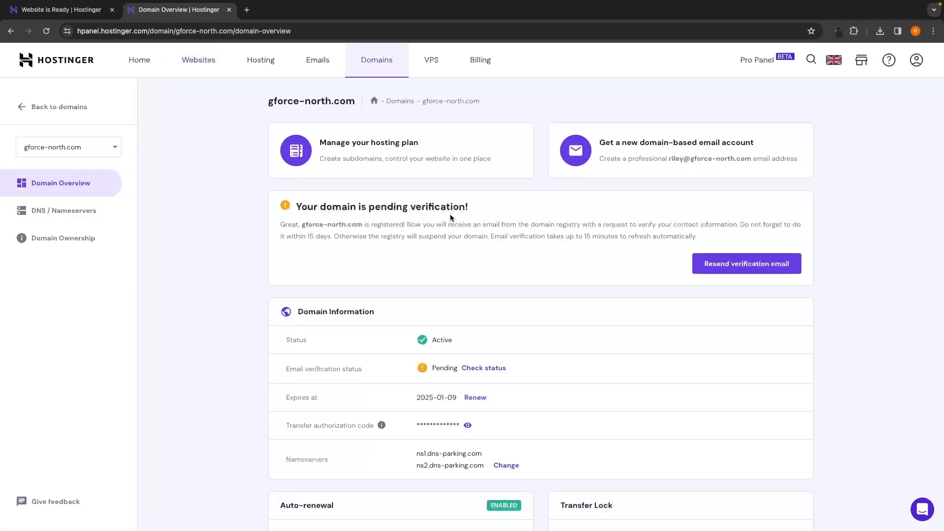
Step: Open the Hostinger contact verification email in Gmail and follow its verification link
left_click_drag(295, 207, 463, 212)
left_click(479, 216)
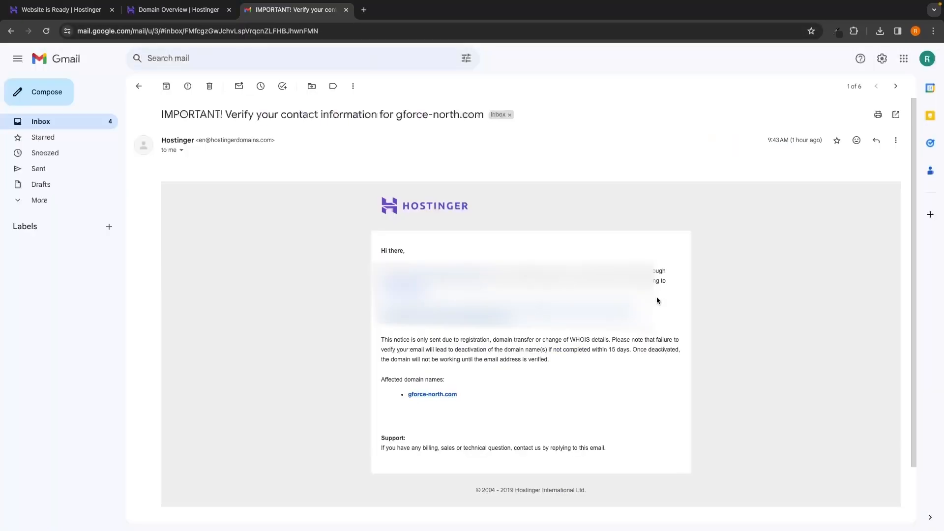
scroll(658, 299, "down", 1)
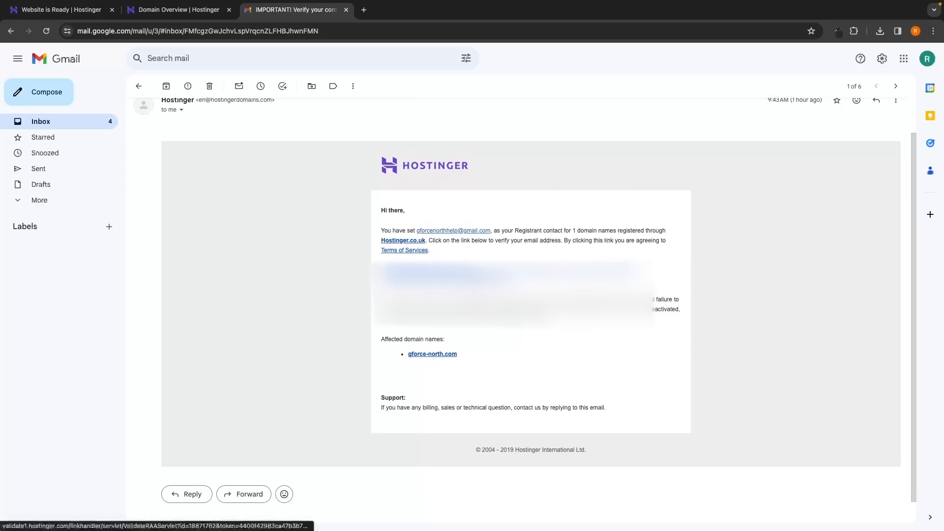
left_click(396, 271)
left_click_drag(356, 88, 592, 91)
left_click(598, 104)
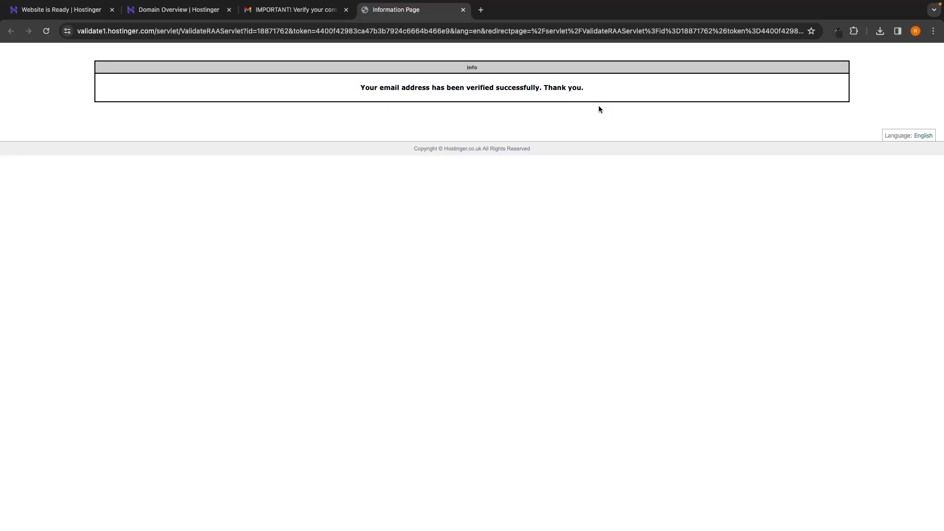
Step: Close the email tabs and reload the domain overview to check the email verification status
left_click(346, 9)
left_click(346, 10)
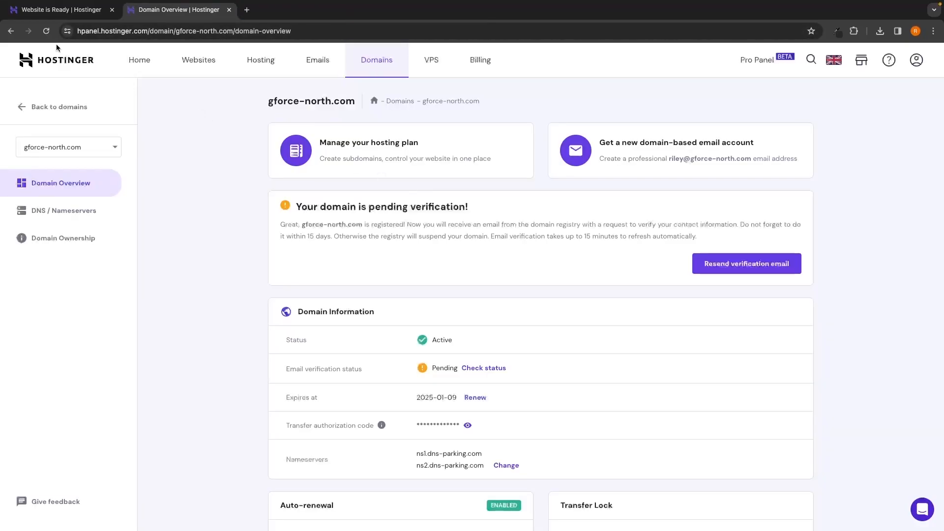
left_click(46, 31)
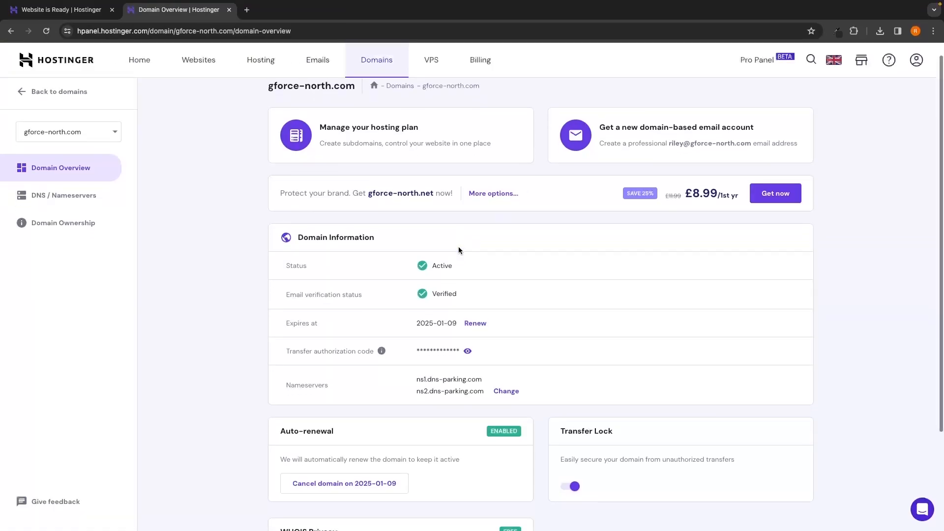
left_click_drag(285, 292, 468, 287)
left_click(470, 287)
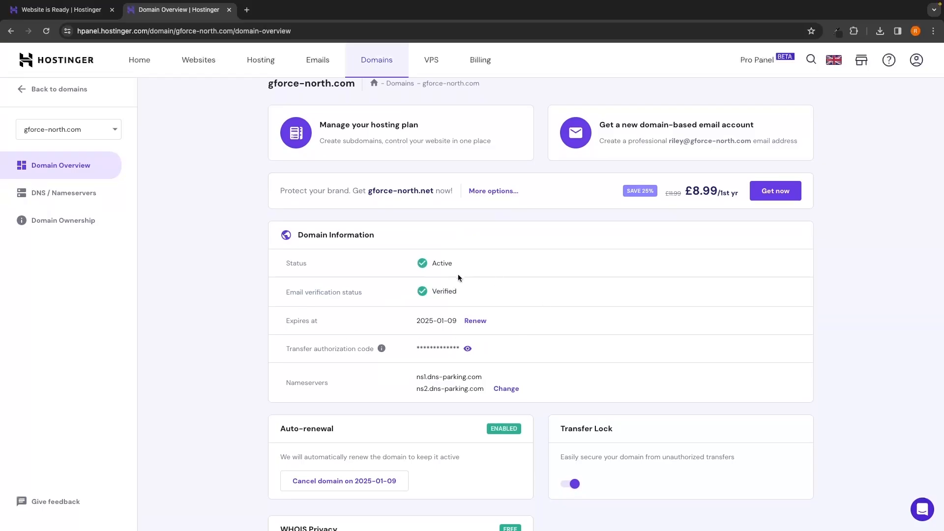
key("ctrl+w")
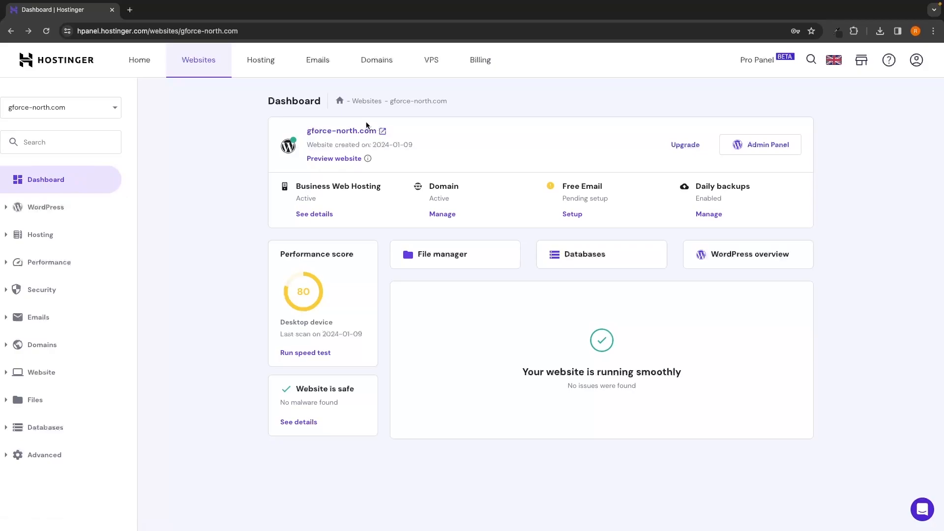
Step: Open the WordPress admin panel and go to the site's wp-admin dashboard address
left_click(763, 146)
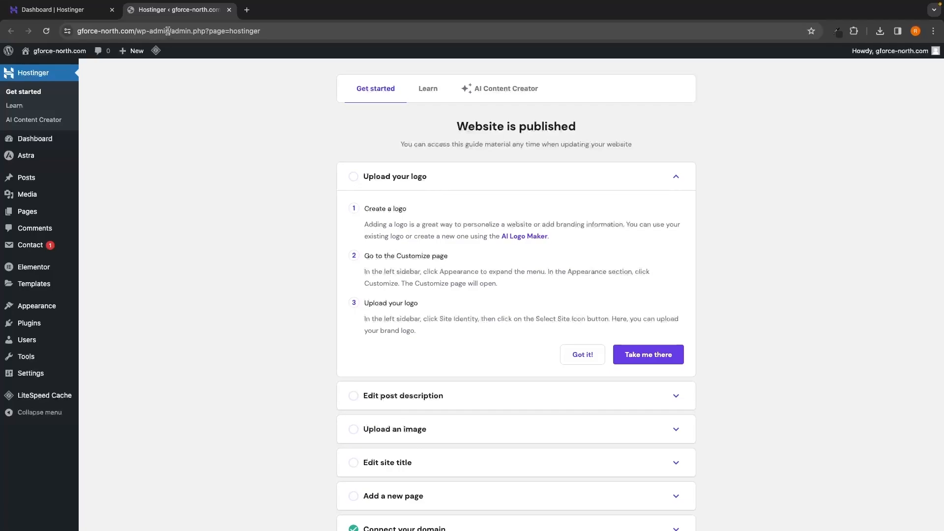
left_click_drag(169, 32, 273, 43)
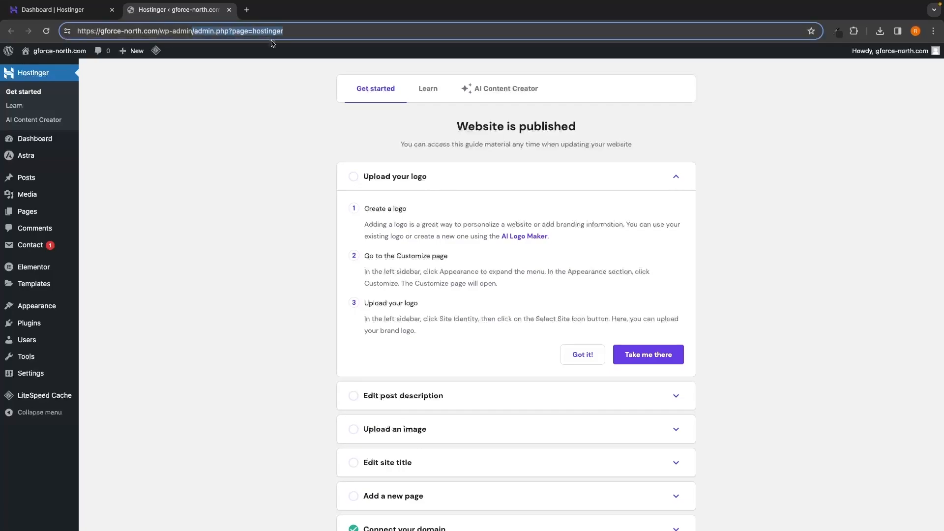
key("BackSpace")
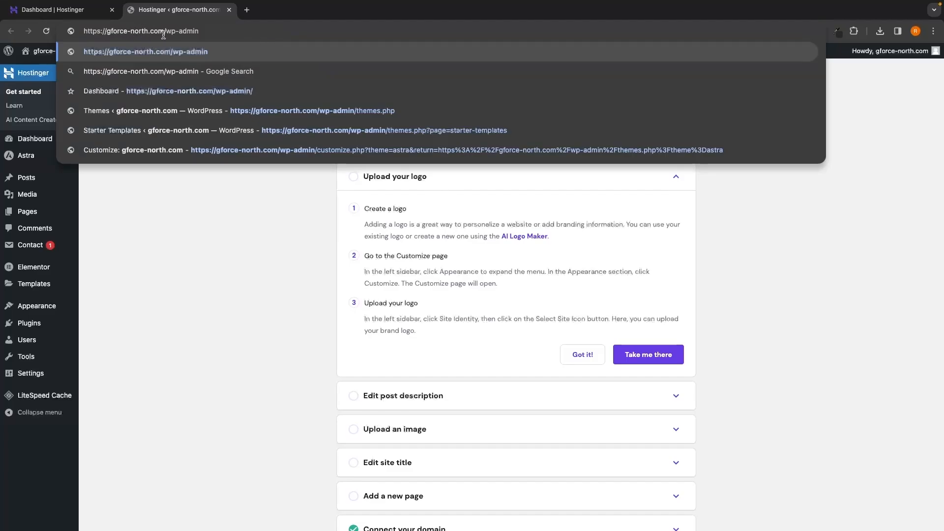
key("Return")
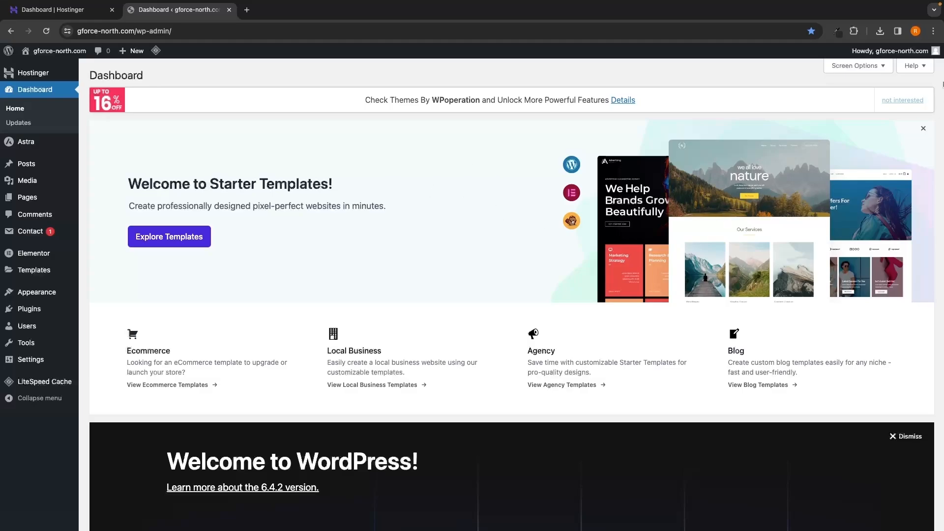
Step: Bookmark the WordPress dashboard to the bookmarks bar under the name Dashboard
left_click(933, 32)
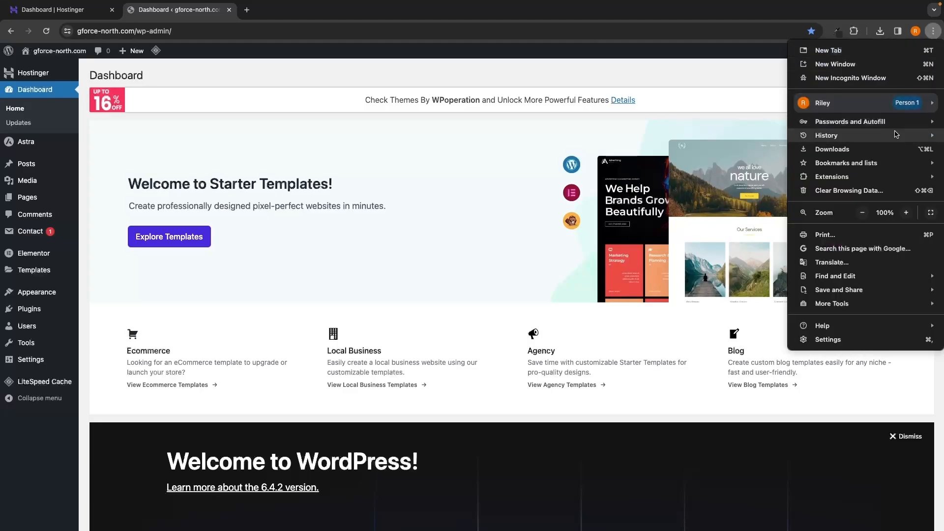
mouse_move(883, 164)
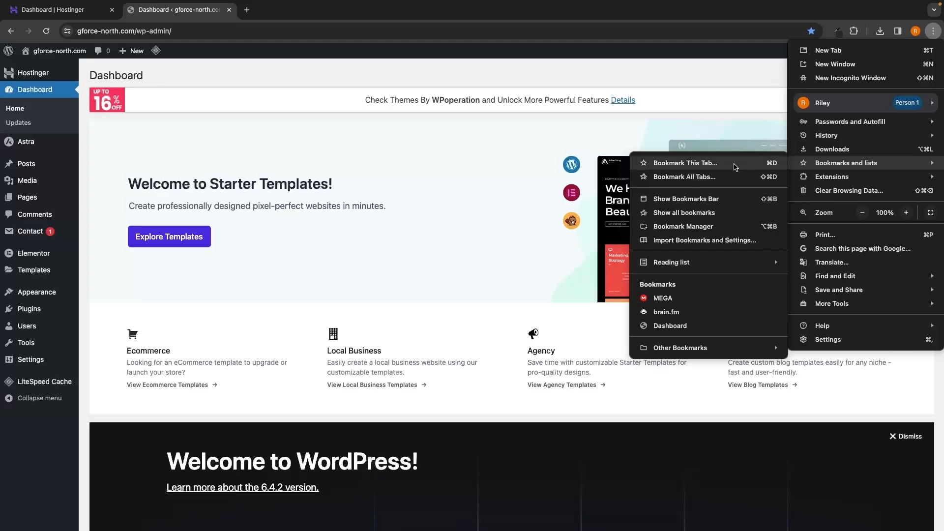
left_click(735, 165)
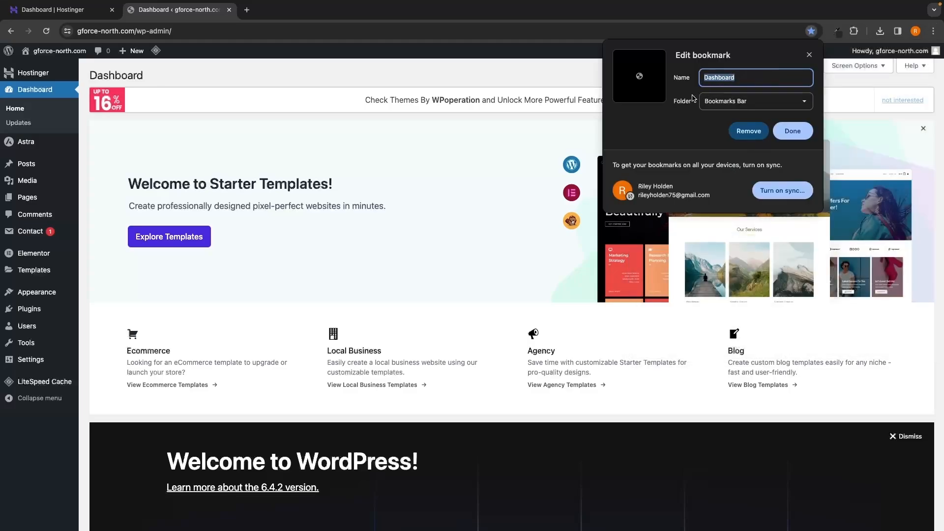
left_click(800, 138)
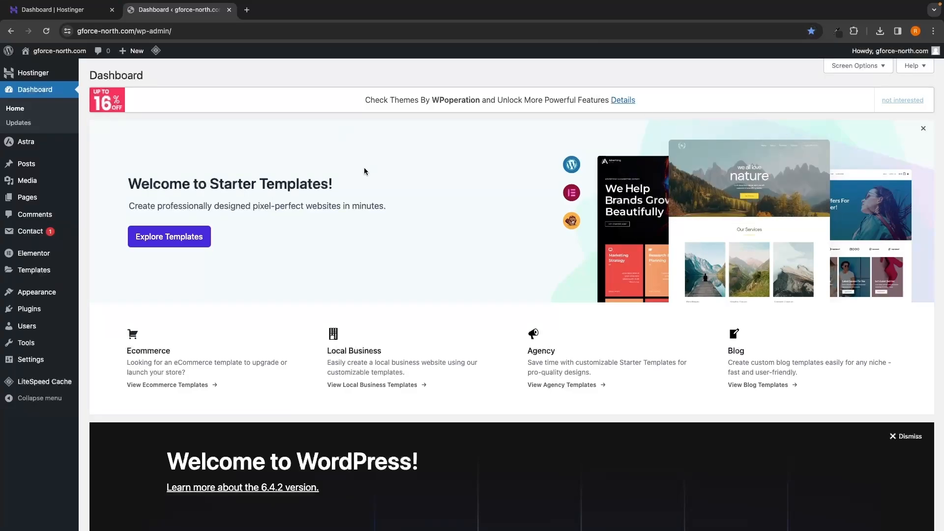
Step: Test the Dashboard bookmark from new tabs and close the extra tabs
left_click(248, 11)
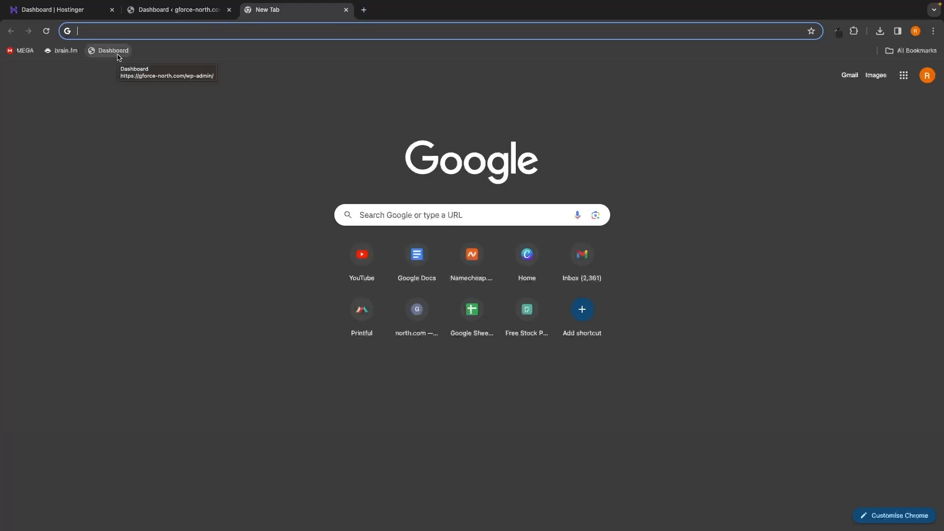
left_click(118, 53)
key("ctrl+w")
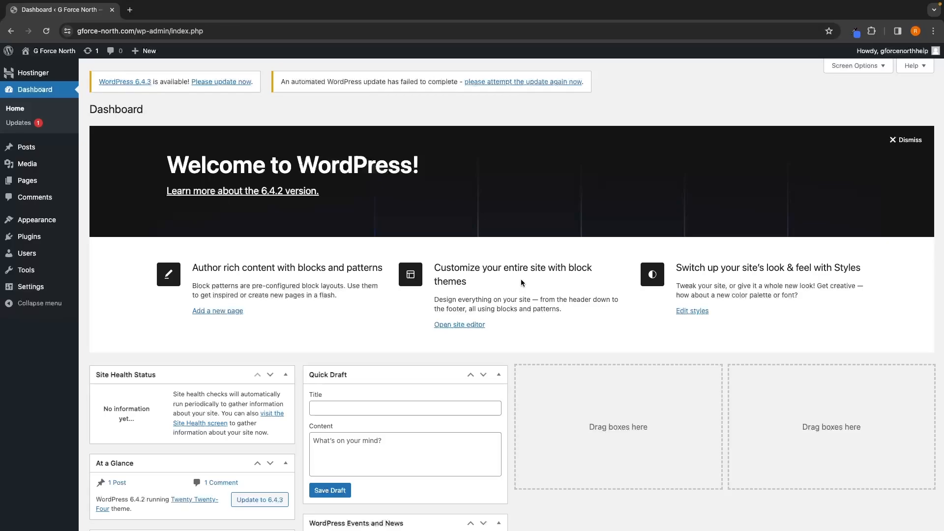
left_click(130, 10)
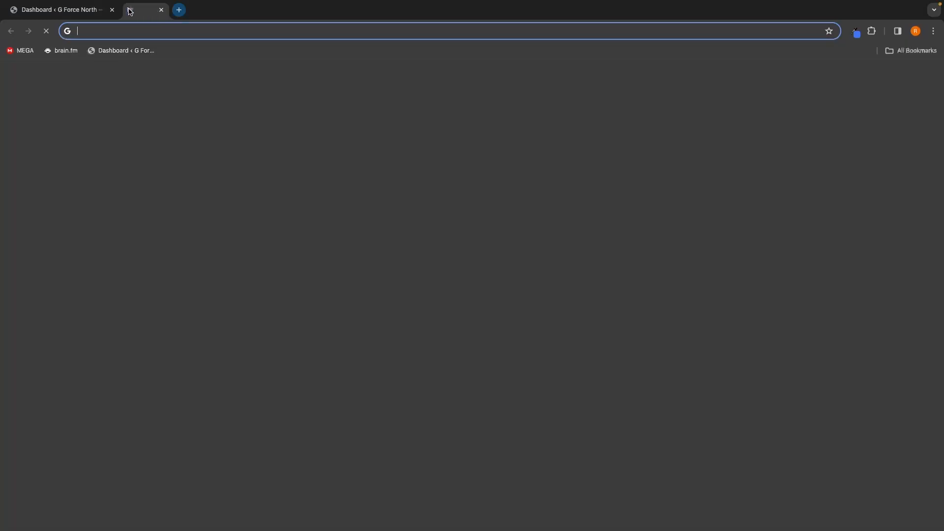
left_click(121, 50)
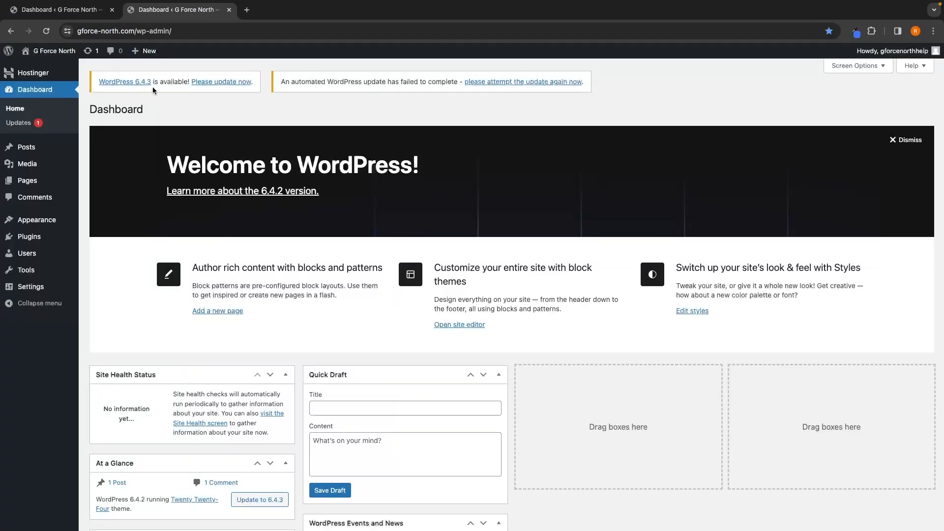
left_click(229, 10)
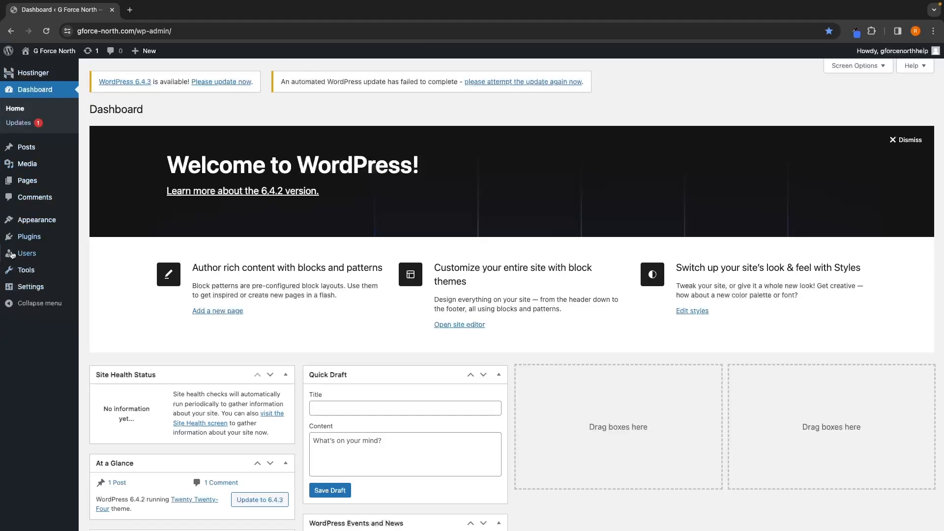
Step: Search the plugin directory for starter templates and install the Starter Templates plugin
mouse_move(29, 240)
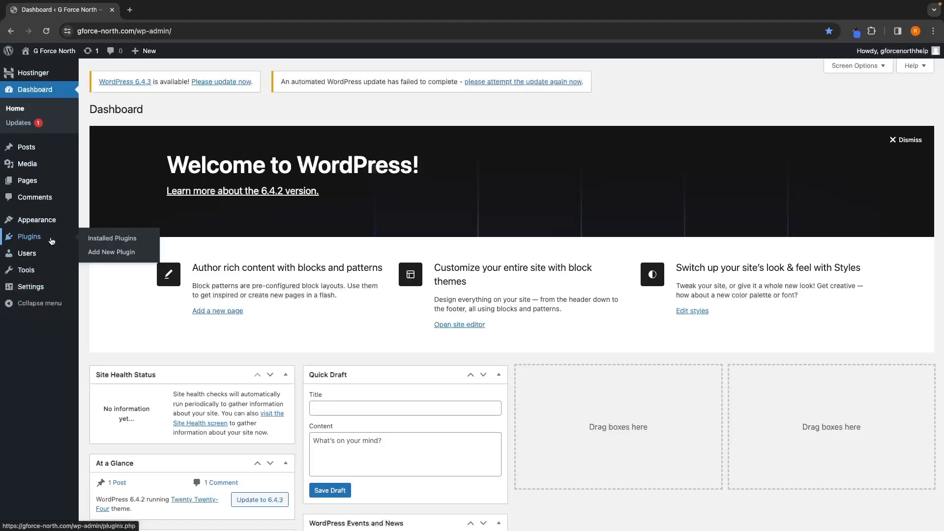
left_click(109, 254)
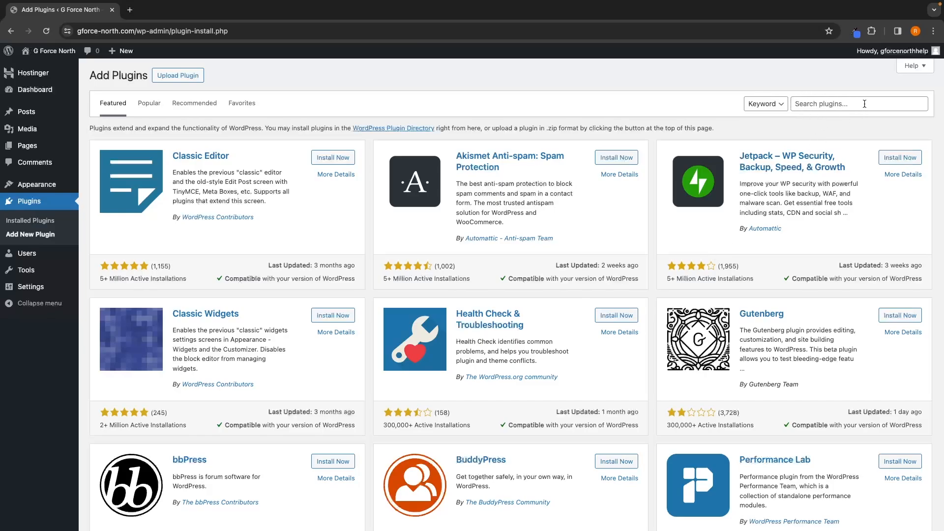
left_click(799, 100)
type("start")
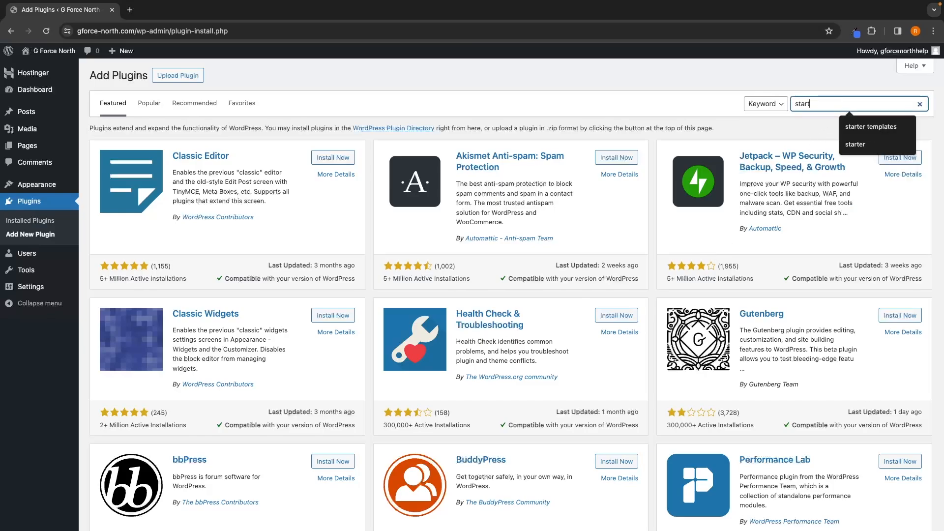
type("er templates")
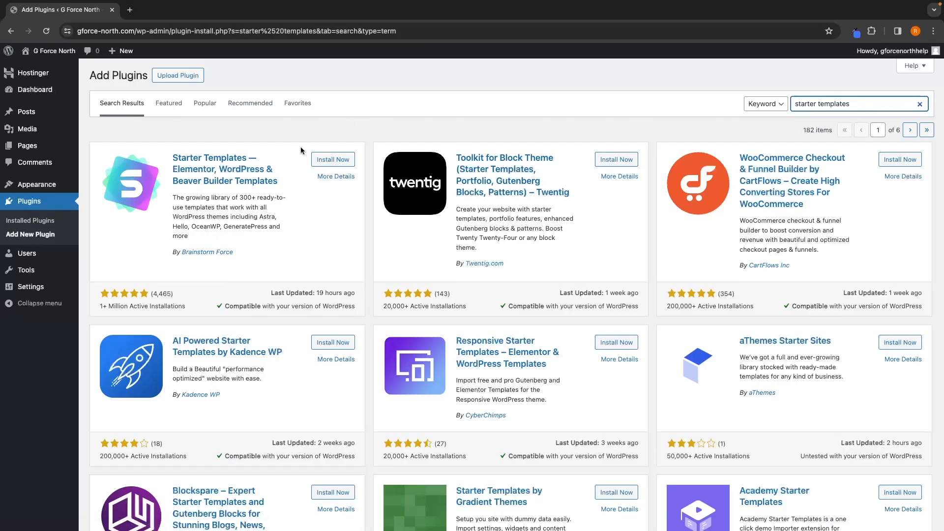
left_click(334, 163)
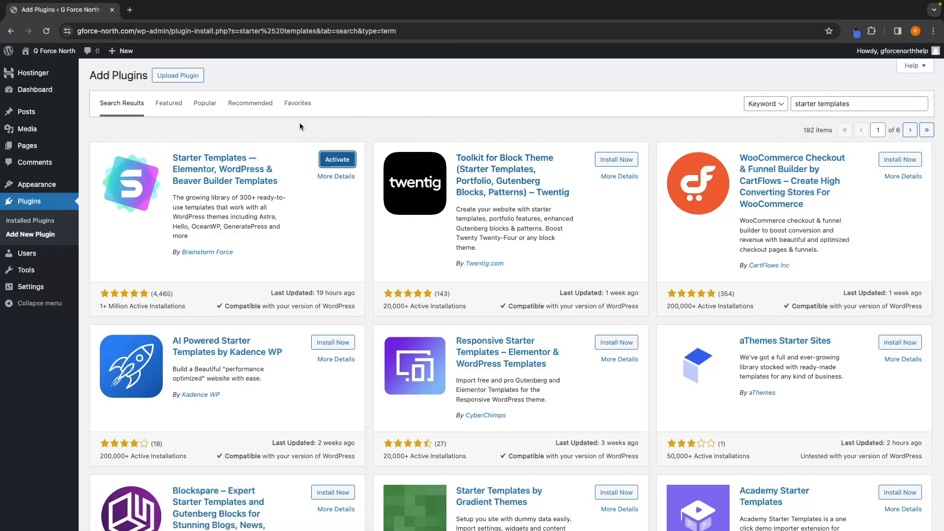
left_click(328, 160)
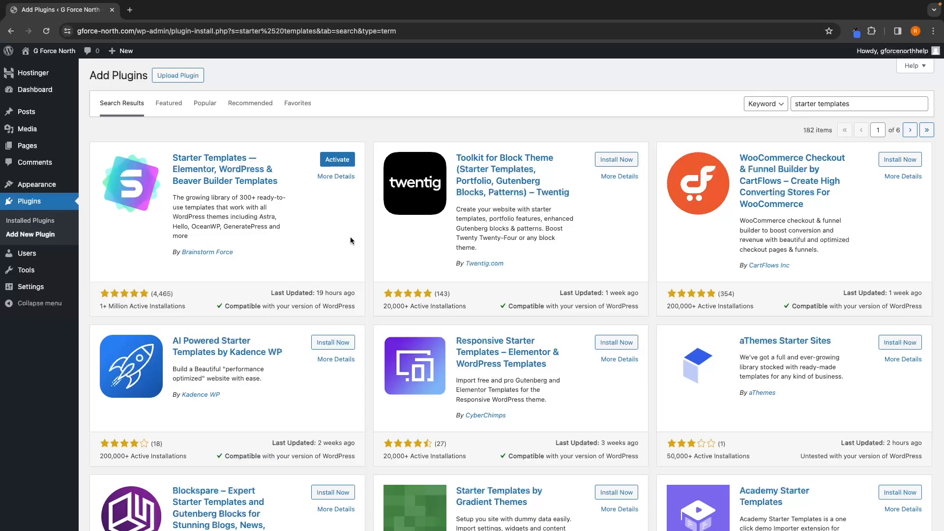
Step: Search plugins for real estate, then install and activate the Estatik Real Estate Plugin
left_click(842, 104)
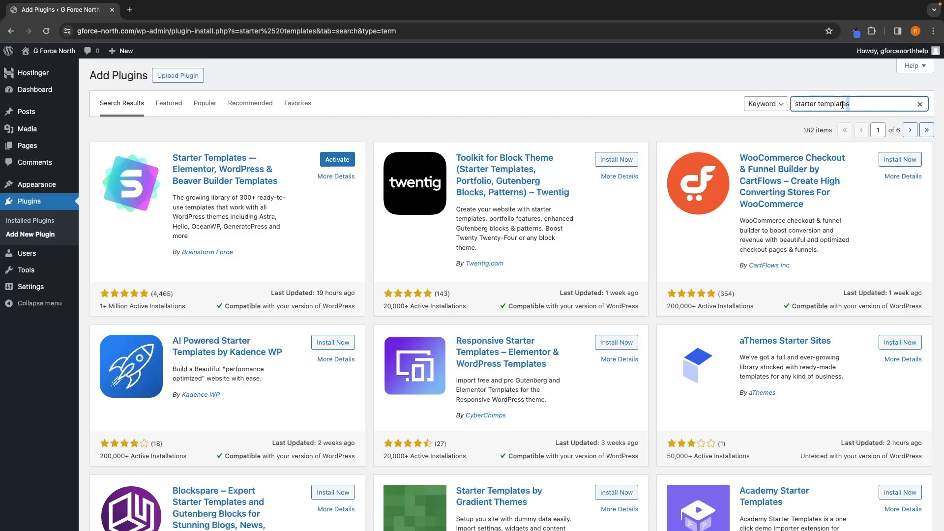
triple_click(842, 104)
key("BackSpace")
type("real estate")
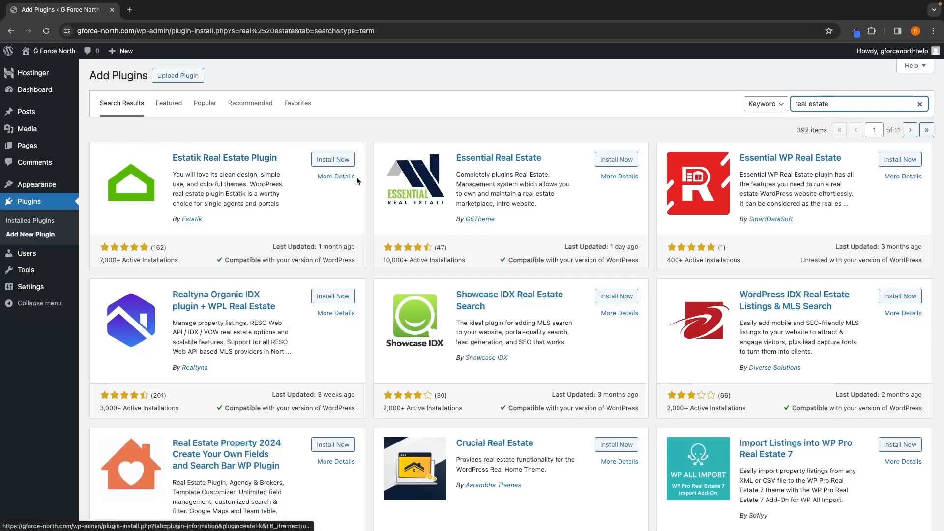
left_click(334, 160)
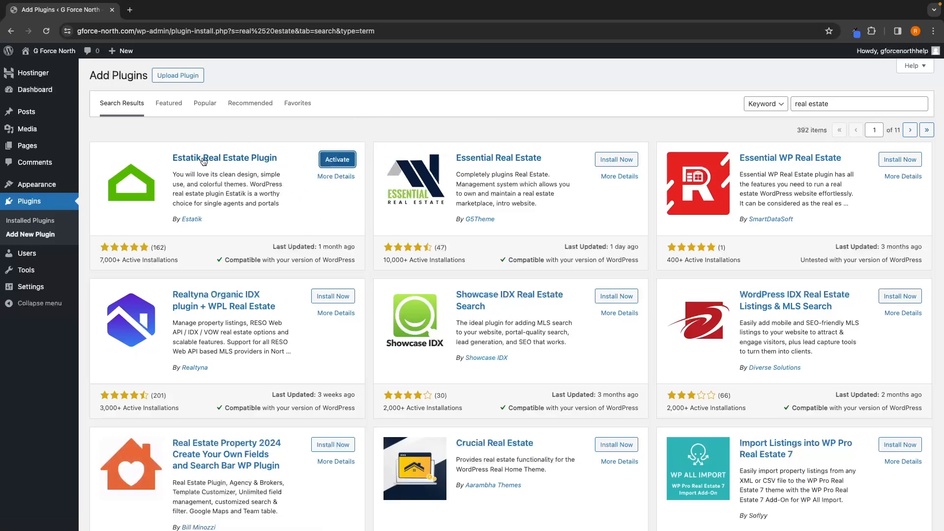
left_click(338, 161)
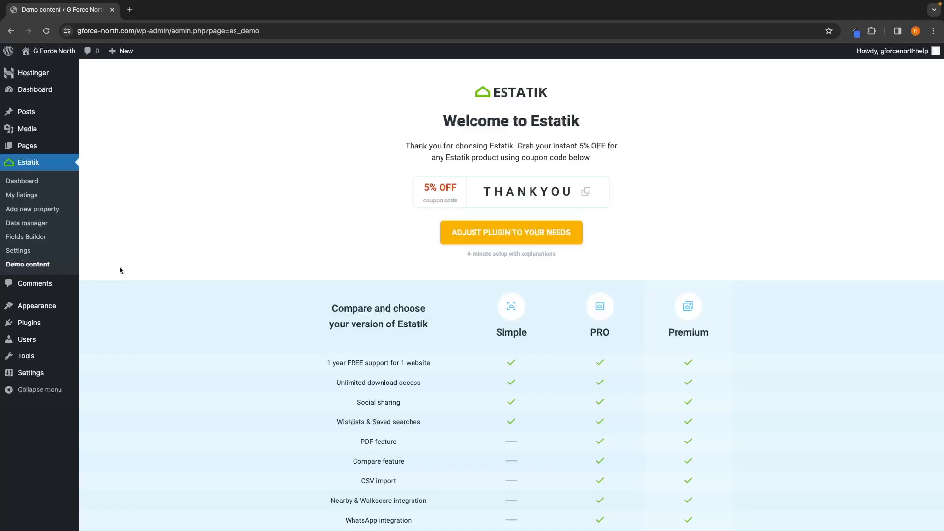
Step: Open the installed plugins list and activate the Starter Templates plugin
mouse_move(30, 326)
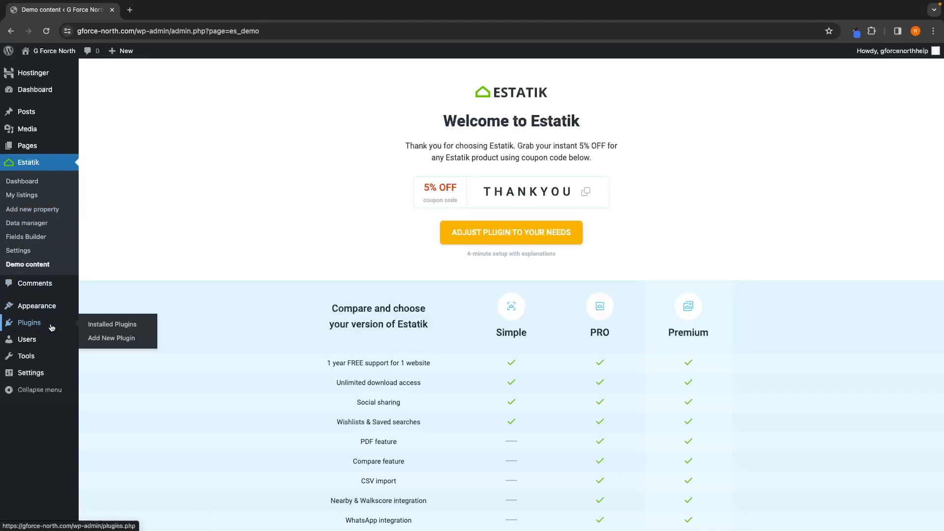
left_click(105, 329)
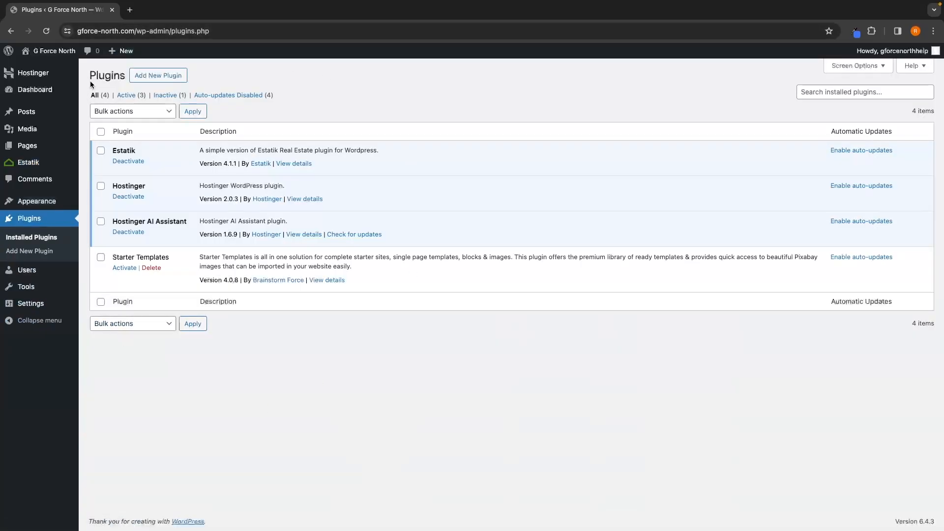
left_click_drag(89, 74, 129, 77)
left_click(223, 86)
left_click_drag(112, 256, 159, 256)
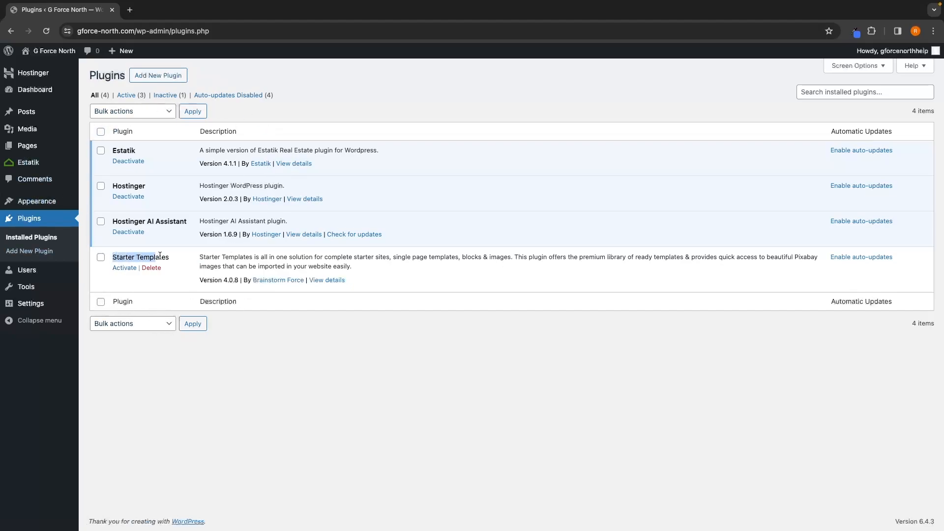
left_click(182, 256)
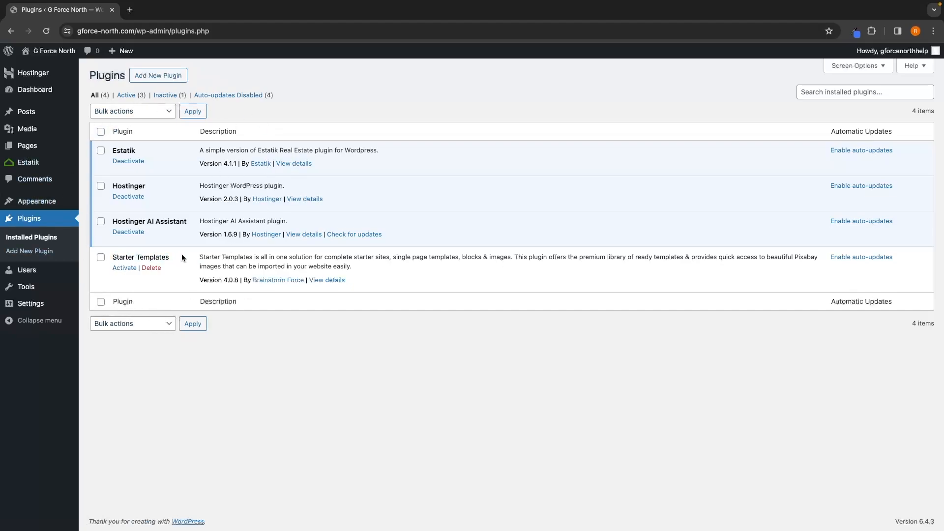
left_click(126, 271)
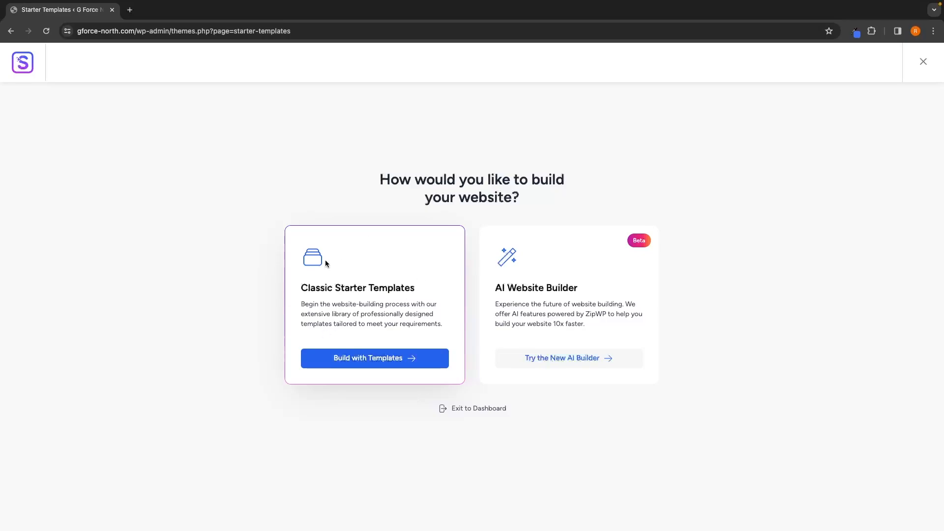
Step: Choose to build with Classic Starter Templates and select Elementor as the page builder
left_click_drag(299, 290, 445, 289)
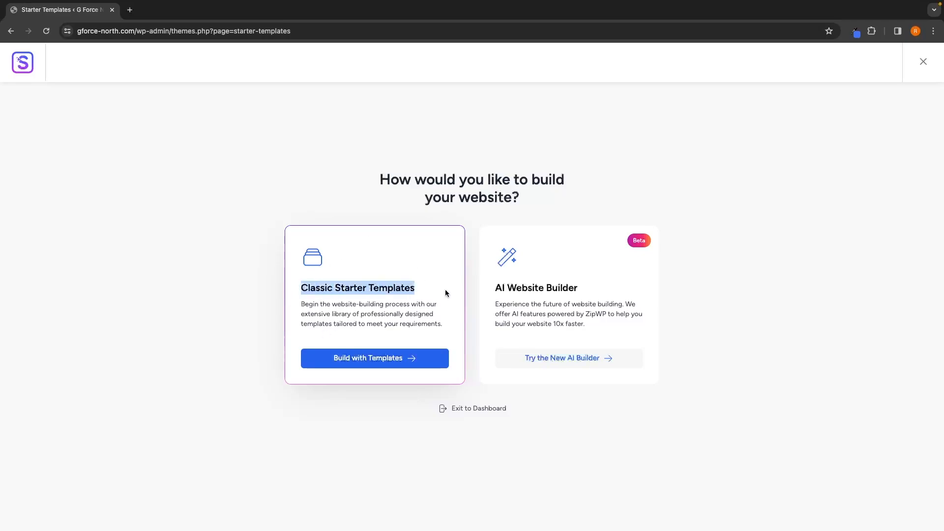
left_click(446, 289)
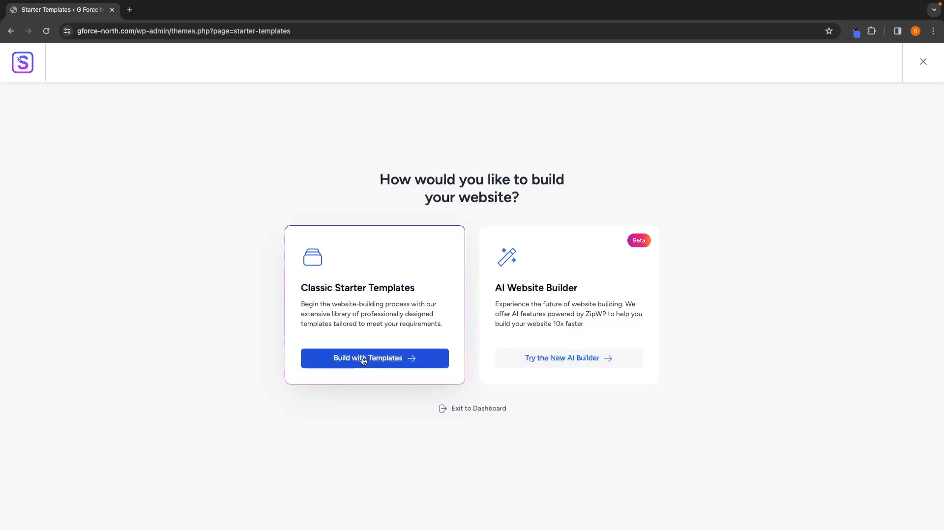
left_click(384, 362)
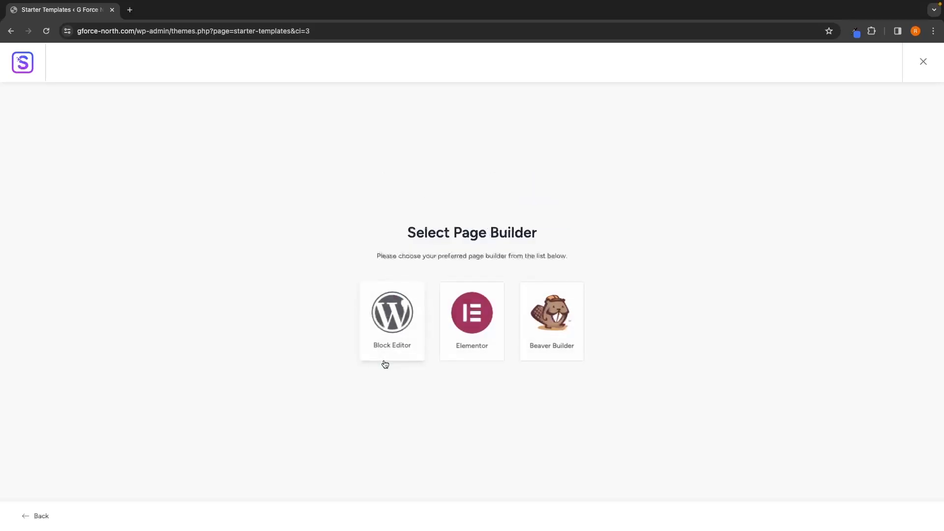
left_click_drag(406, 232, 550, 232)
left_click(550, 231)
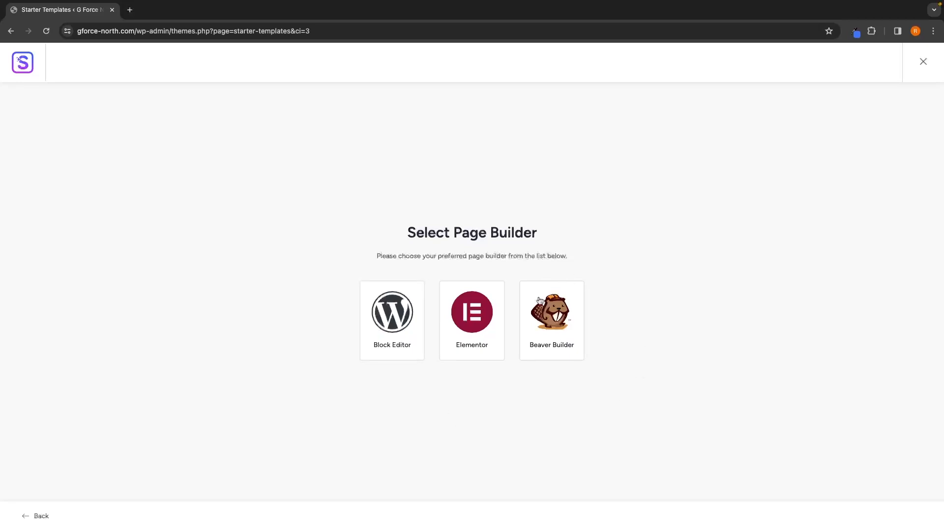
left_click(474, 331)
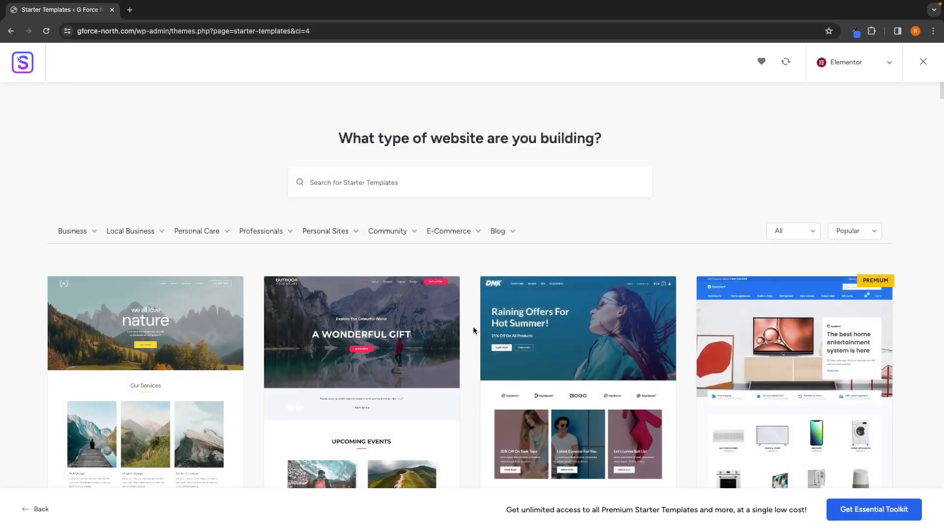
Step: Search the starter templates for day care and select the Day Care Services template
scroll(659, 322, "down", 20)
scroll(661, 322, "down", 10)
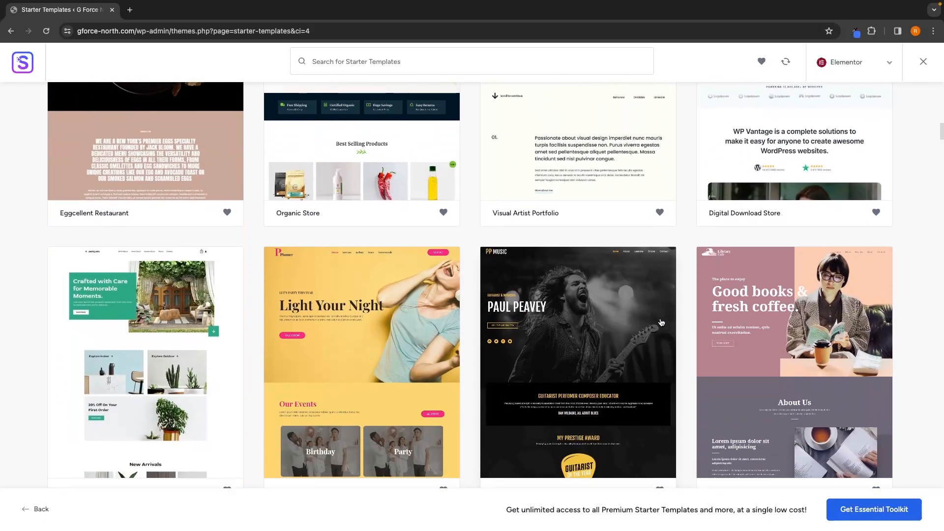
scroll(661, 322, "up", 20)
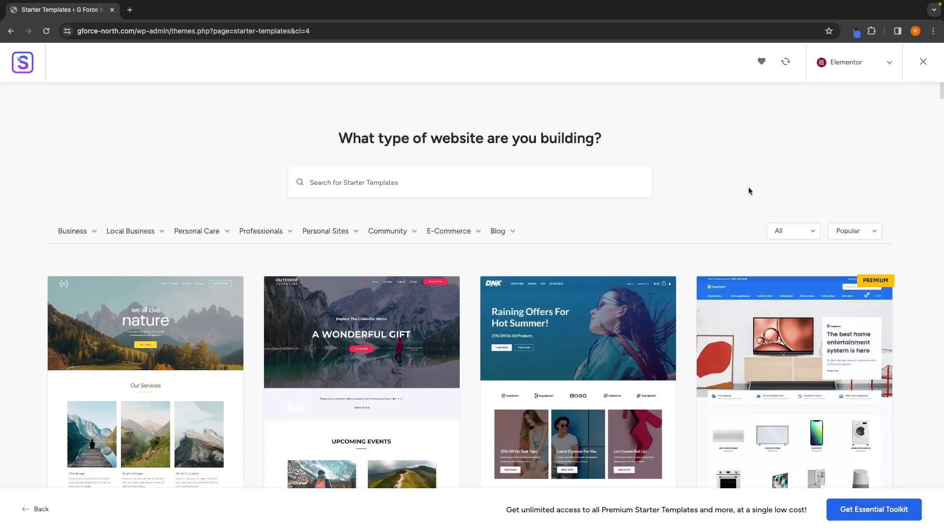
left_click(471, 177)
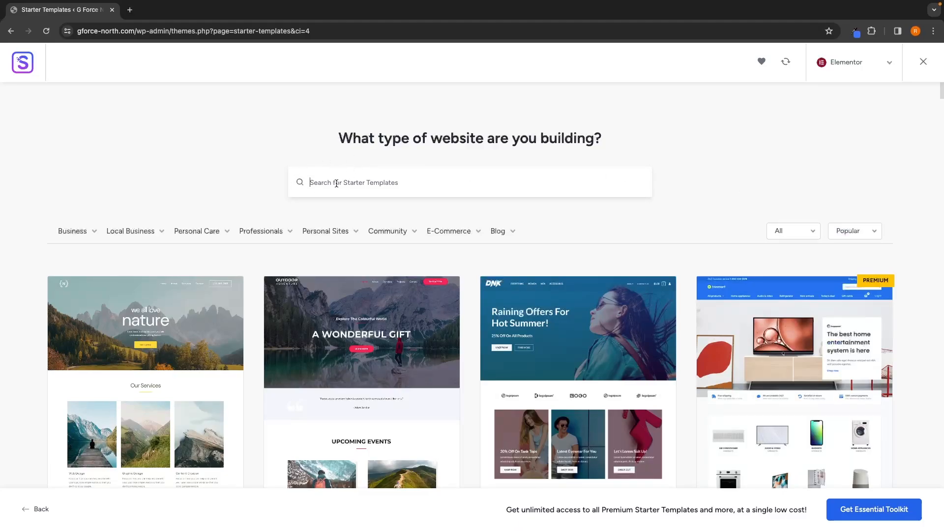
type("day care")
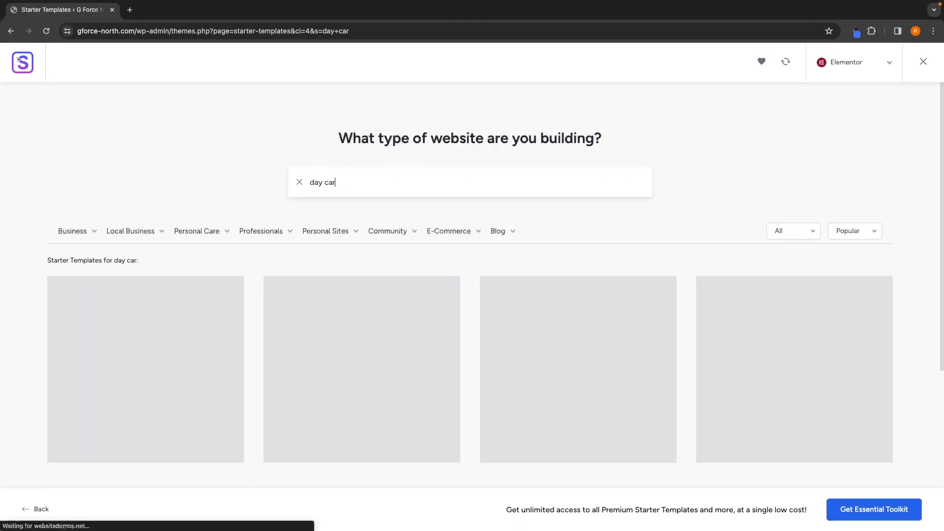
scroll(255, 206, "down", 1)
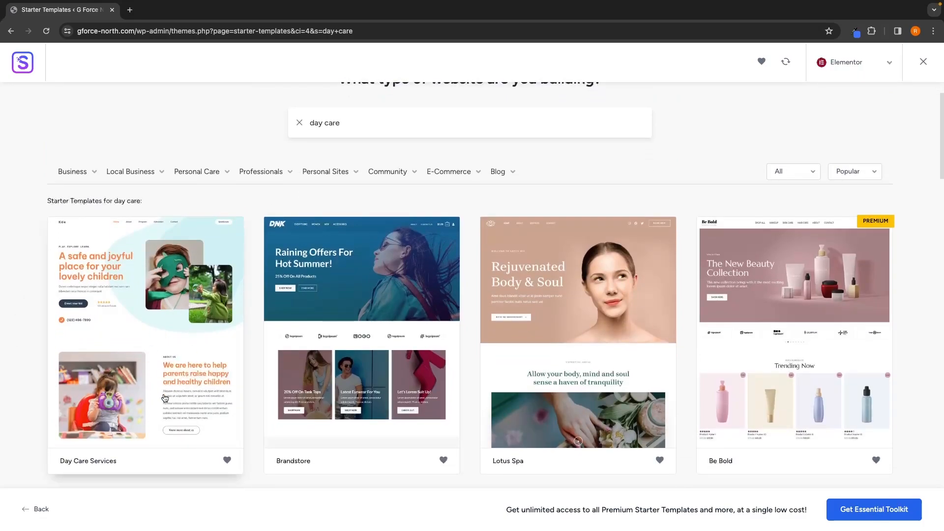
scroll(165, 397, "down", 1)
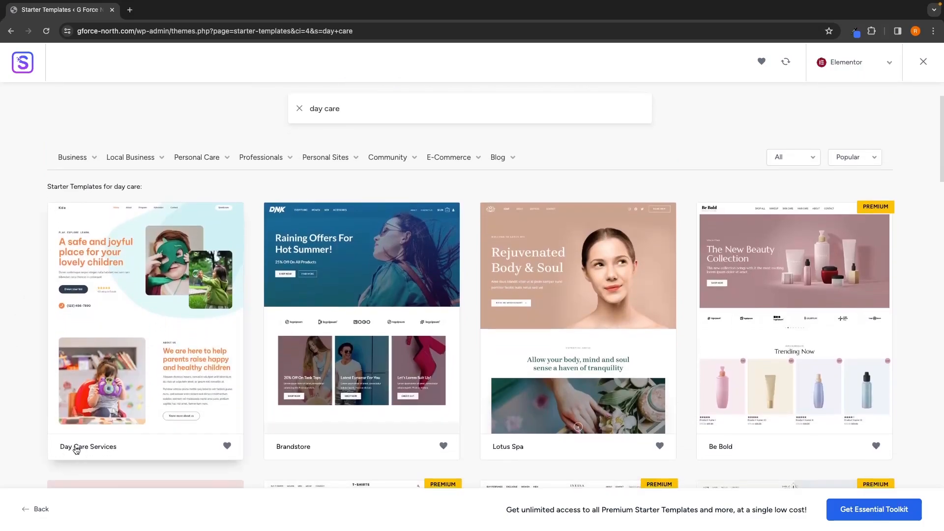
left_click(160, 282)
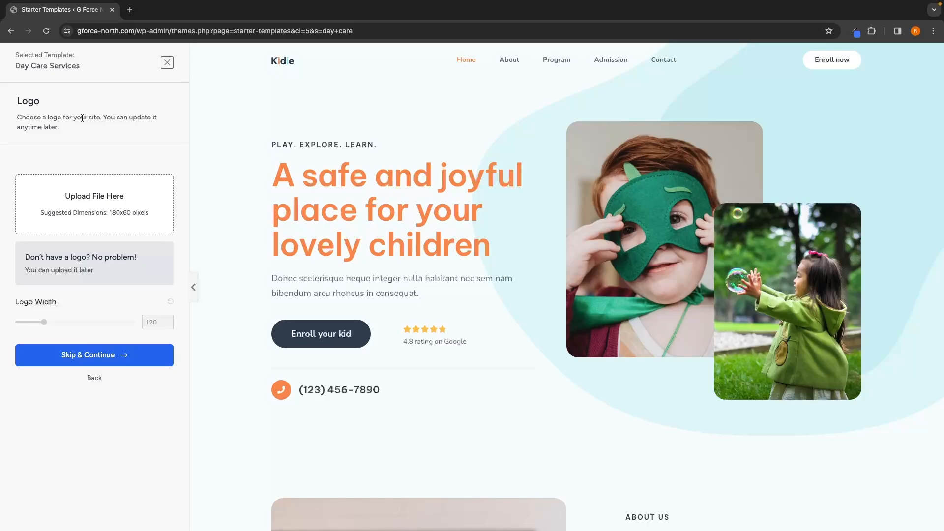
Step: Skip the logo upload and try several colour palettes, settling on the blue palette
left_click(96, 355)
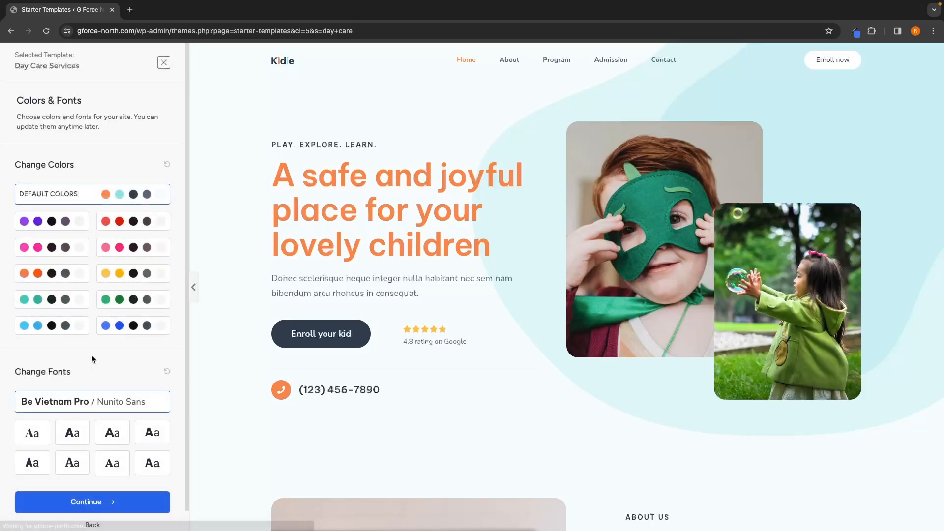
left_click_drag(13, 101, 86, 102)
left_click(105, 101)
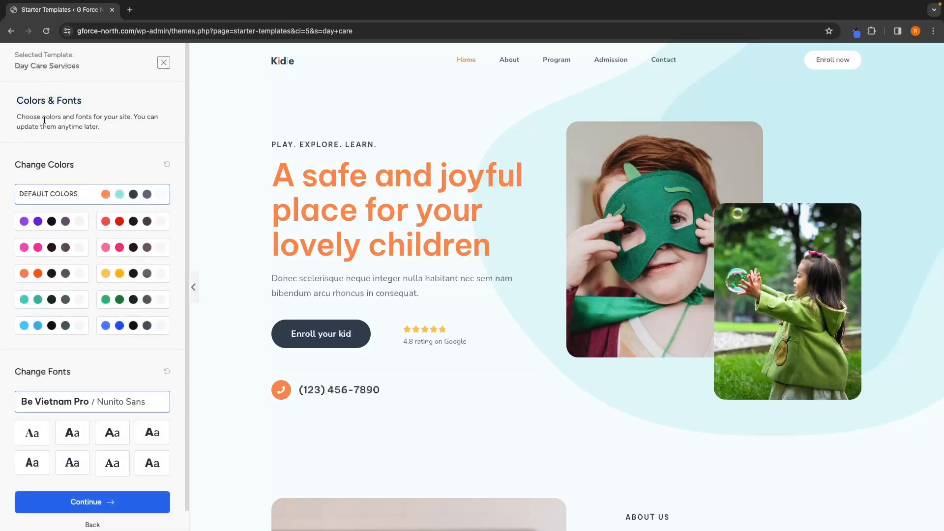
left_click(58, 221)
left_click(133, 221)
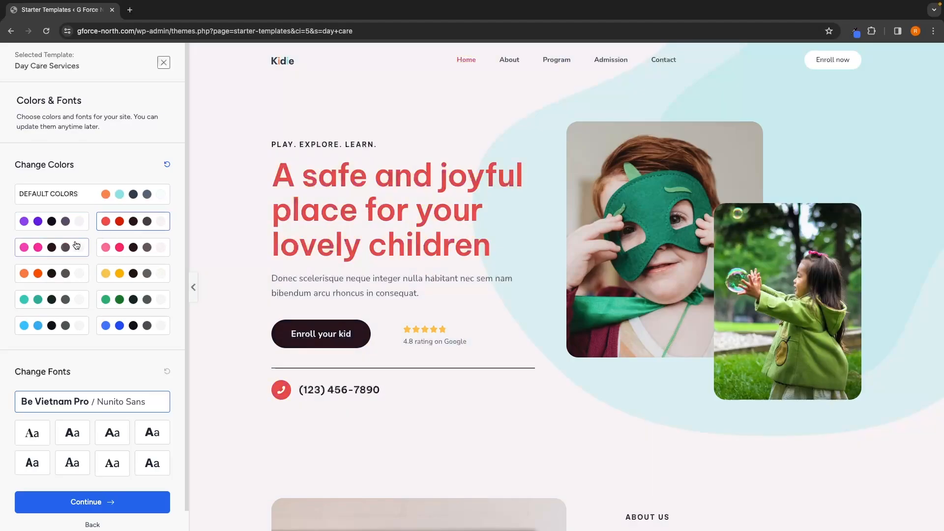
left_click(75, 247)
left_click(131, 249)
left_click(73, 270)
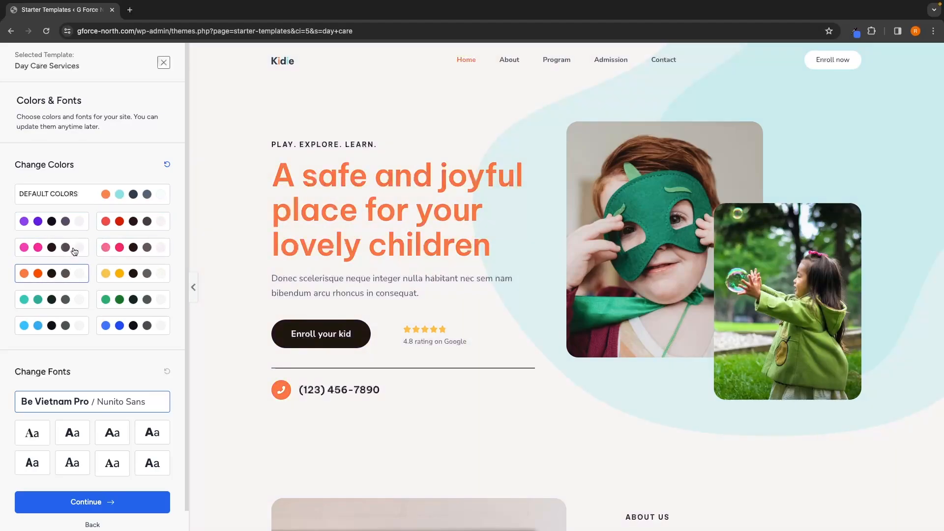
left_click(75, 224)
left_click(137, 221)
left_click(141, 275)
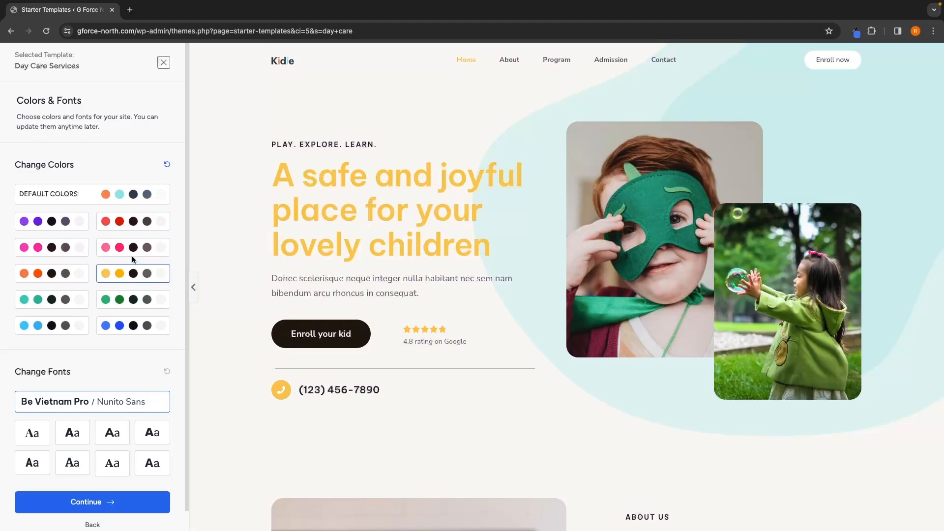
left_click(127, 330)
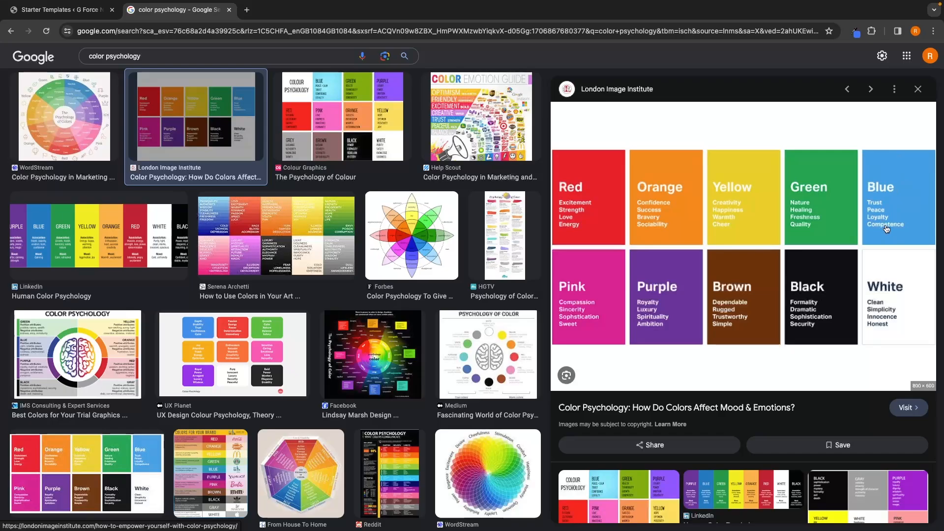
left_click(231, 10)
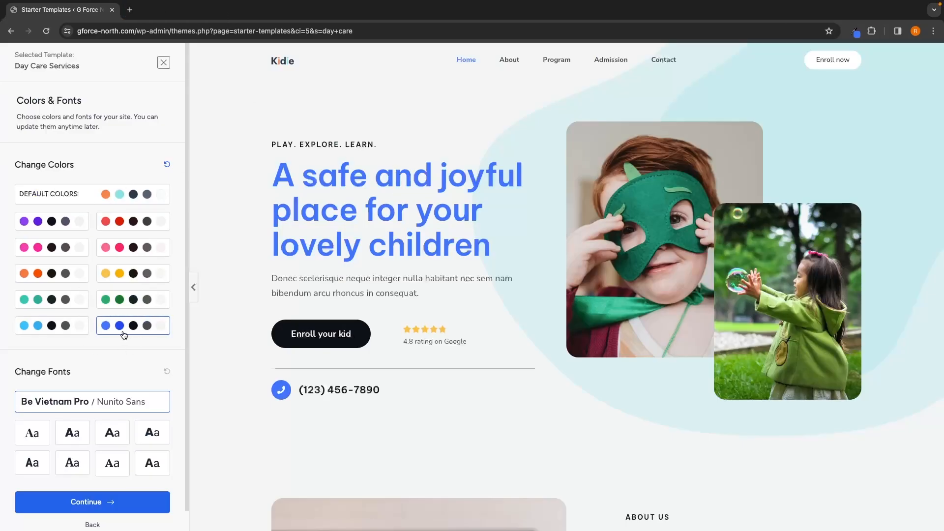
Step: Try the font pairings, keep the third pairing in the first row, and continue
left_click(32, 433)
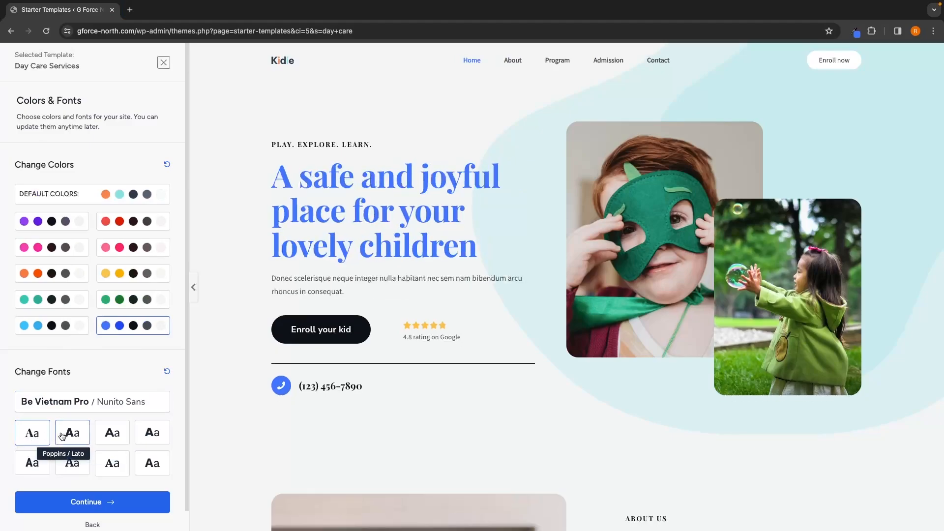
left_click(69, 433)
left_click(114, 438)
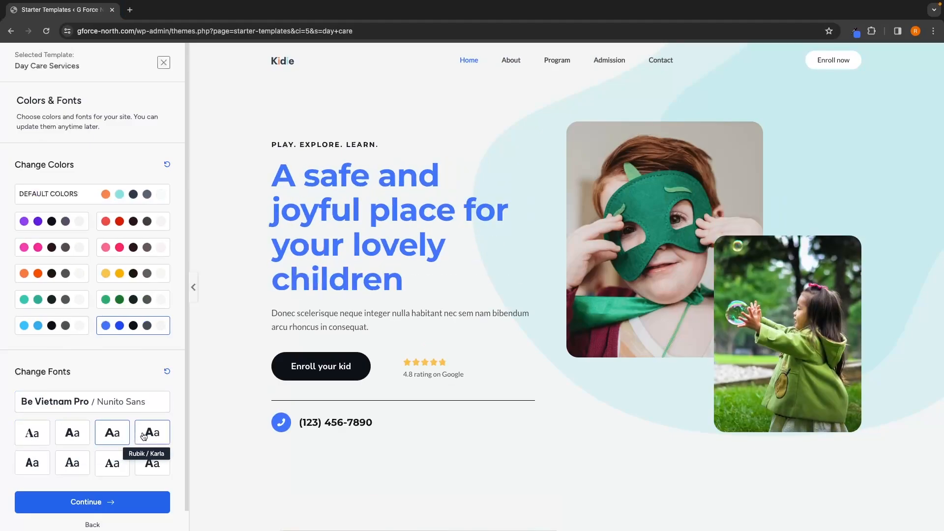
left_click(148, 433)
left_click(112, 463)
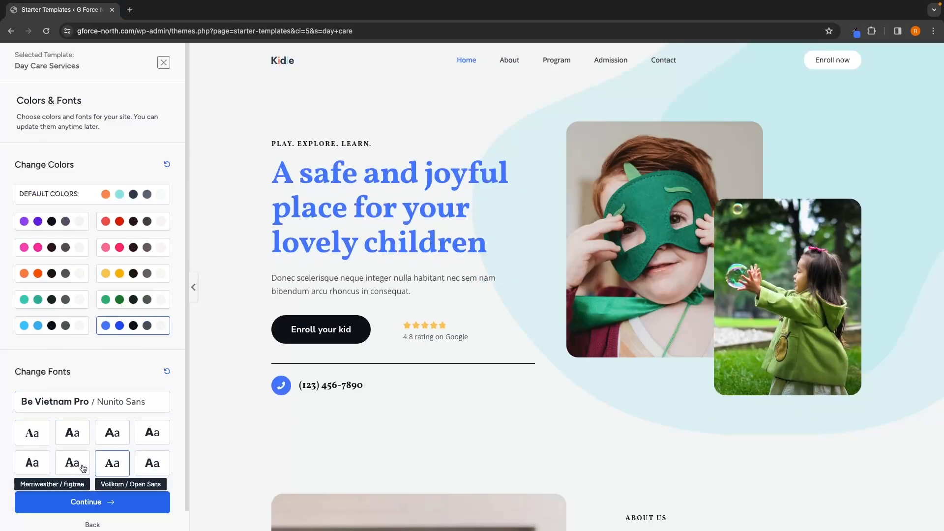
left_click(72, 462)
left_click(28, 463)
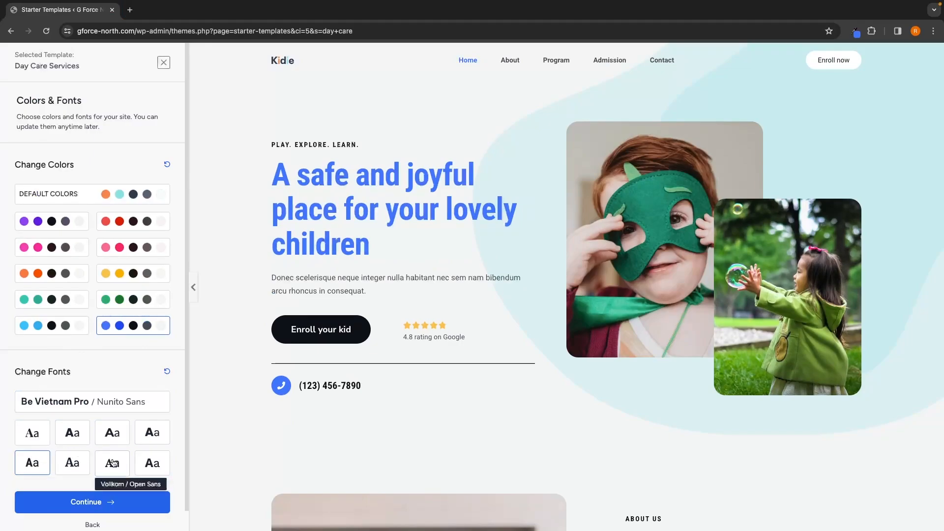
left_click(115, 434)
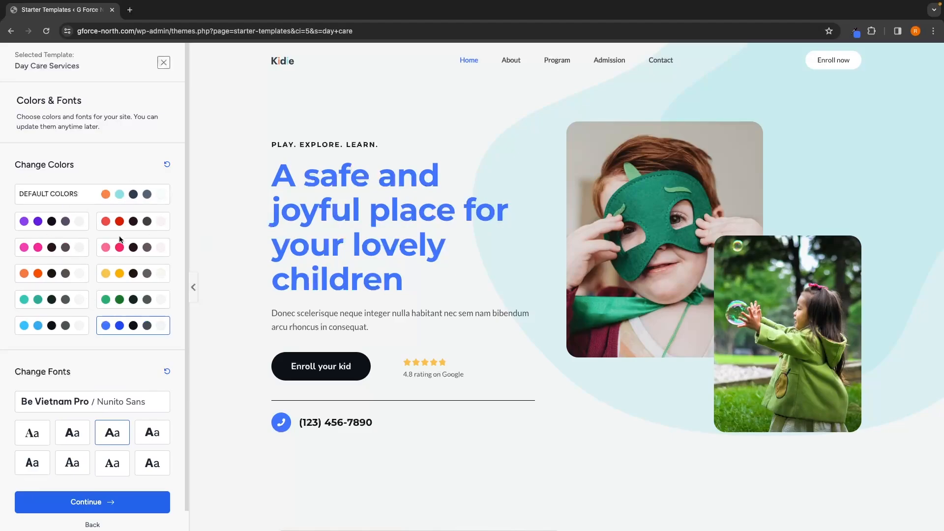
left_click(106, 503)
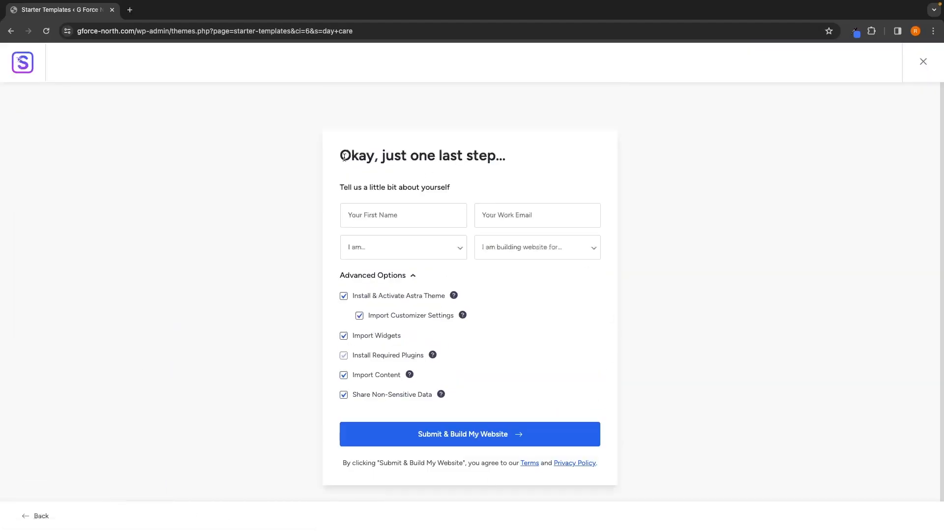
Step: Uncheck sharing non-sensitive data and submit to build the website
left_click_drag(344, 157, 510, 157)
left_click(483, 105)
left_click(357, 398)
left_click(487, 437)
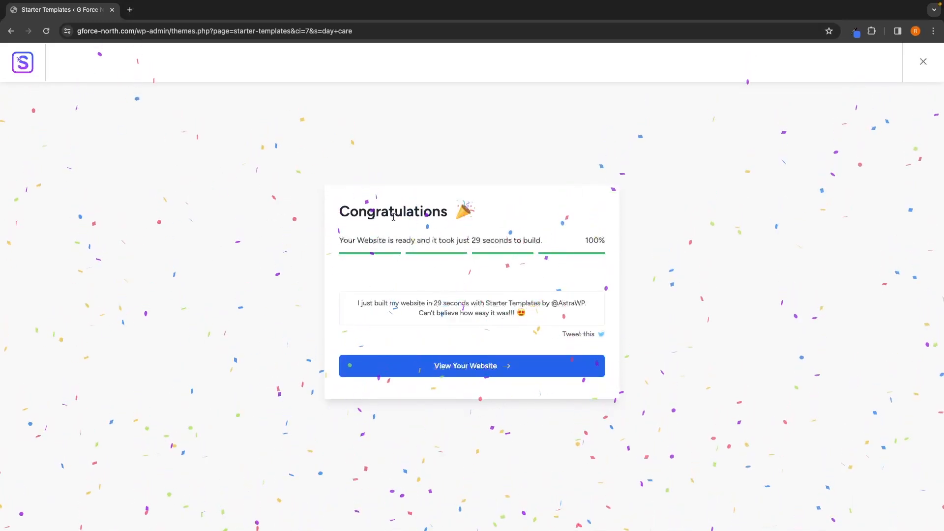
Step: View the built website, scroll its homepage, and close the notifications popup in the Elementor editor
left_click(488, 372)
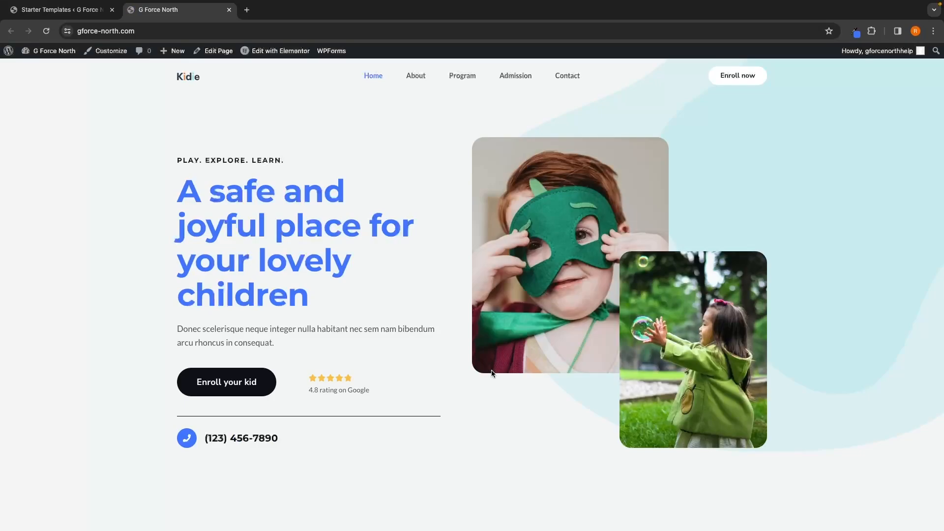
scroll(653, 343, "down", 15)
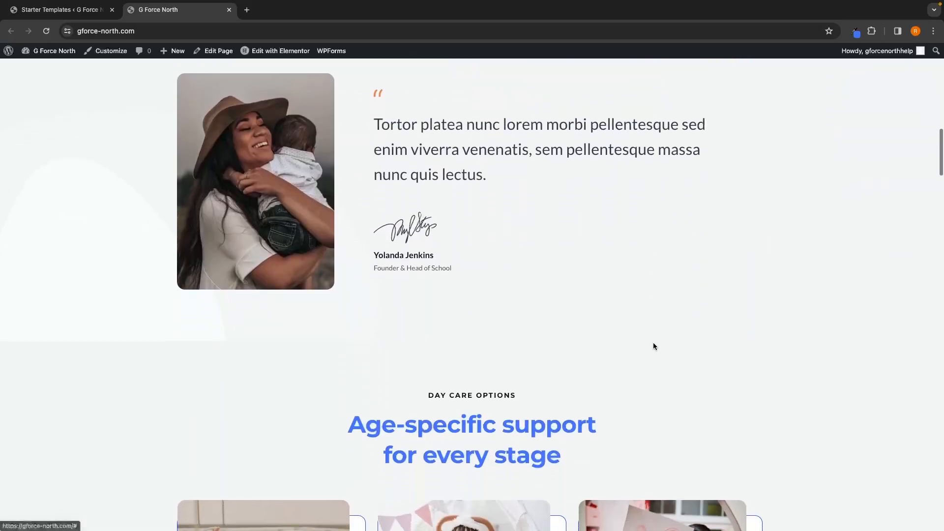
scroll(652, 346, "down", 10)
scroll(653, 346, "up", 20)
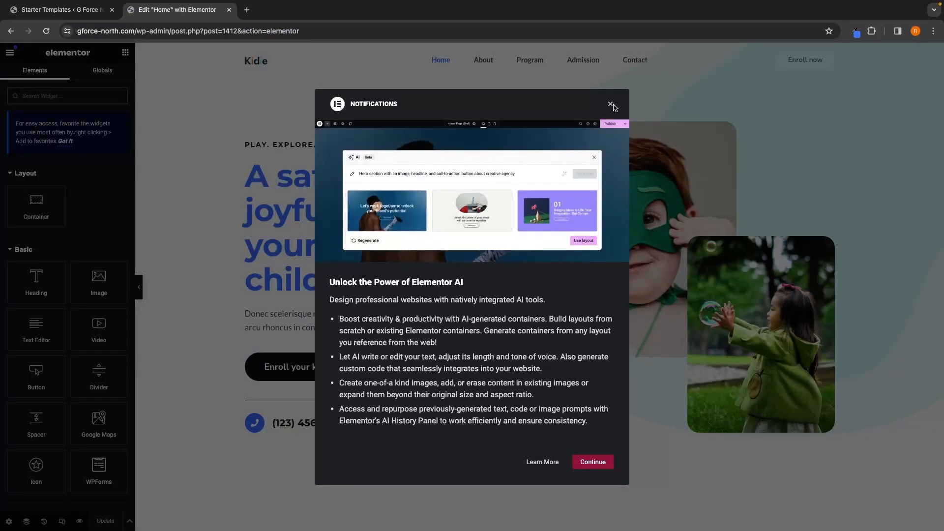
left_click(610, 105)
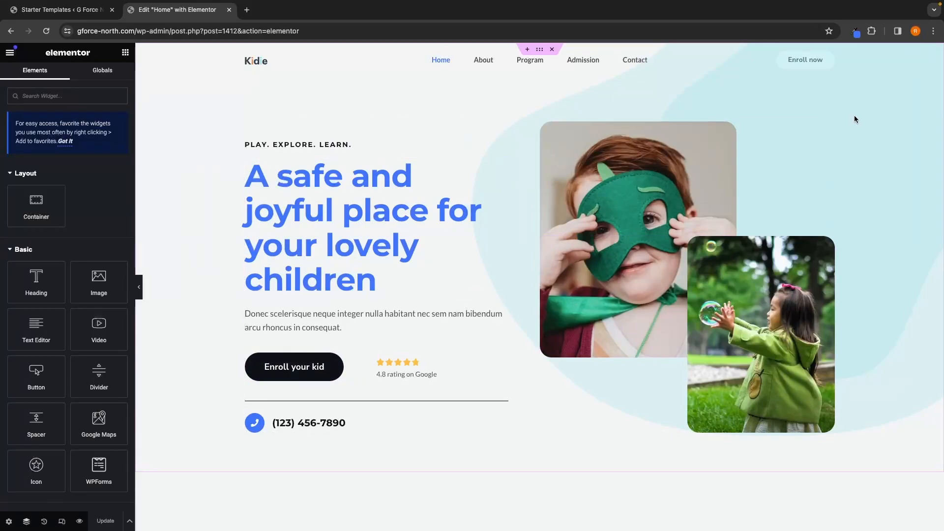
Step: Open the Navigator and select the page containers one by one to examine each homepage section
left_click(27, 521)
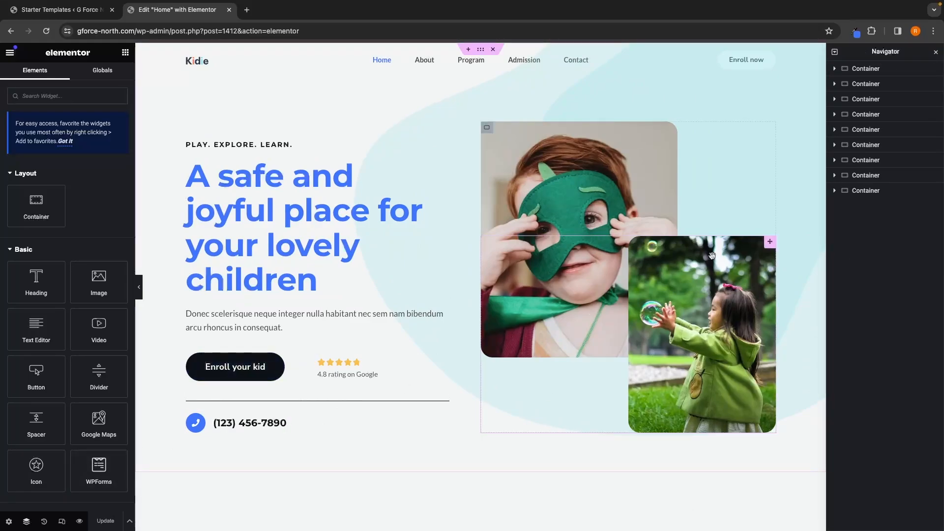
left_click(26, 521)
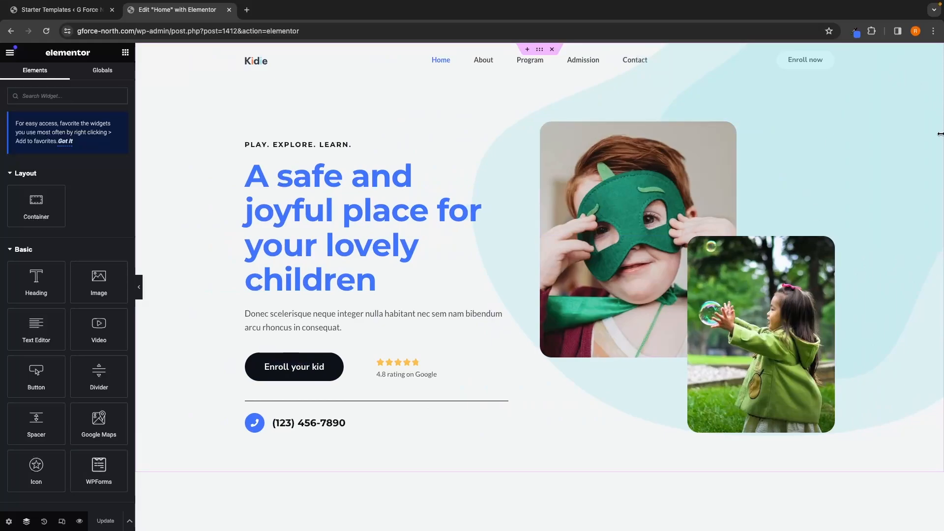
left_click(34, 521)
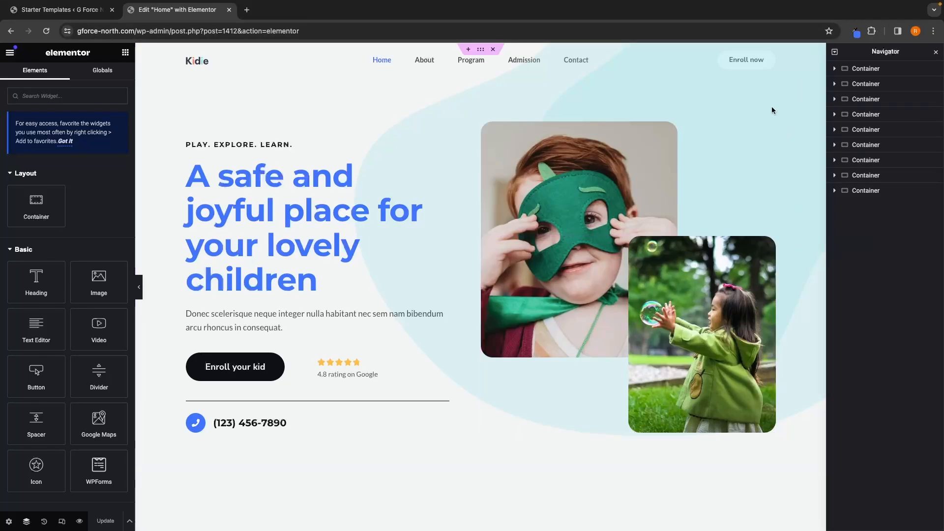
left_click(869, 69)
left_click(870, 114)
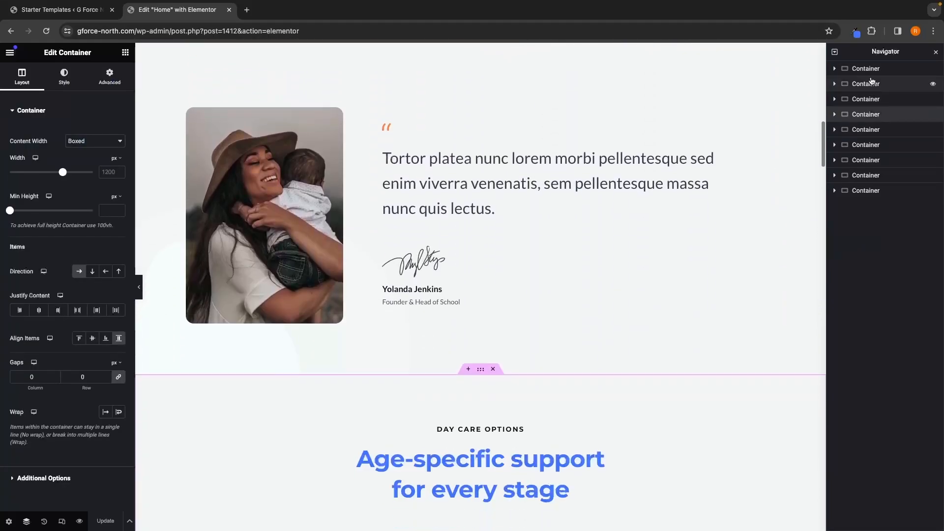
left_click(857, 69)
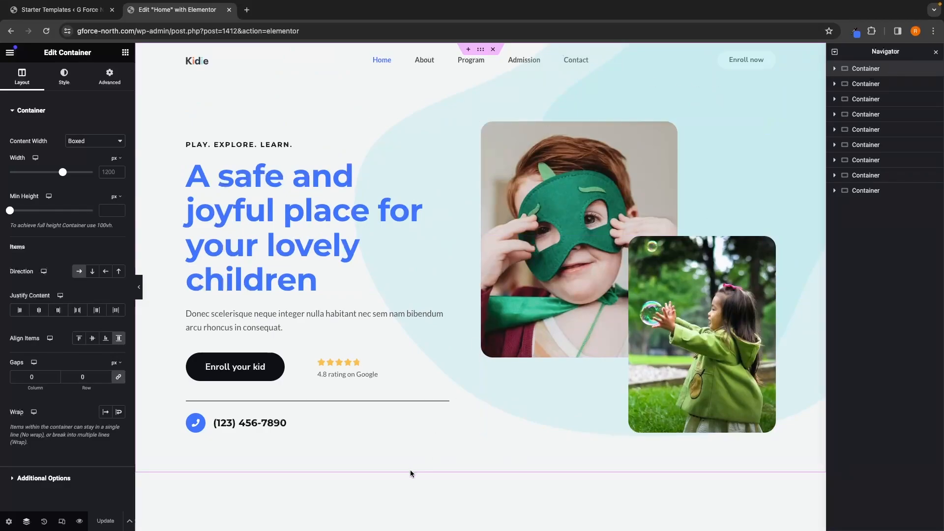
left_click(880, 84)
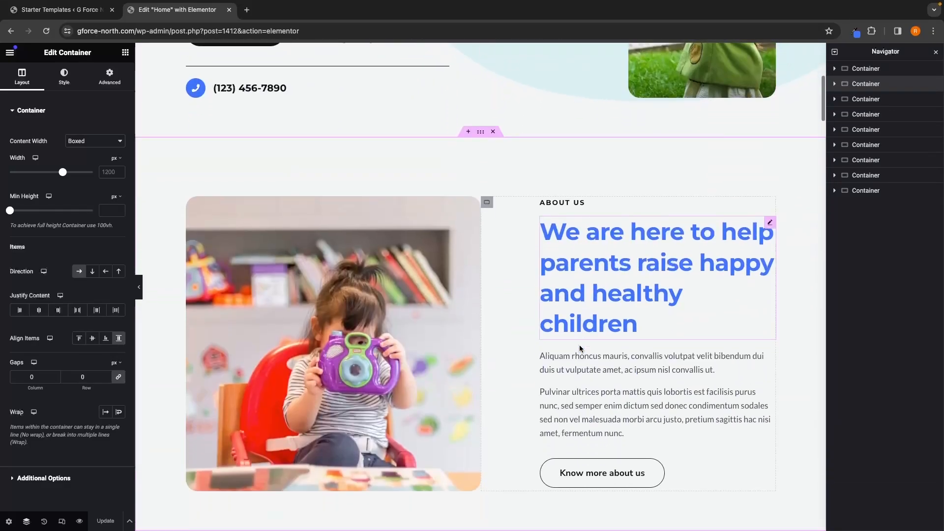
scroll(580, 348, "down", 2)
scroll(539, 259, "down", 1)
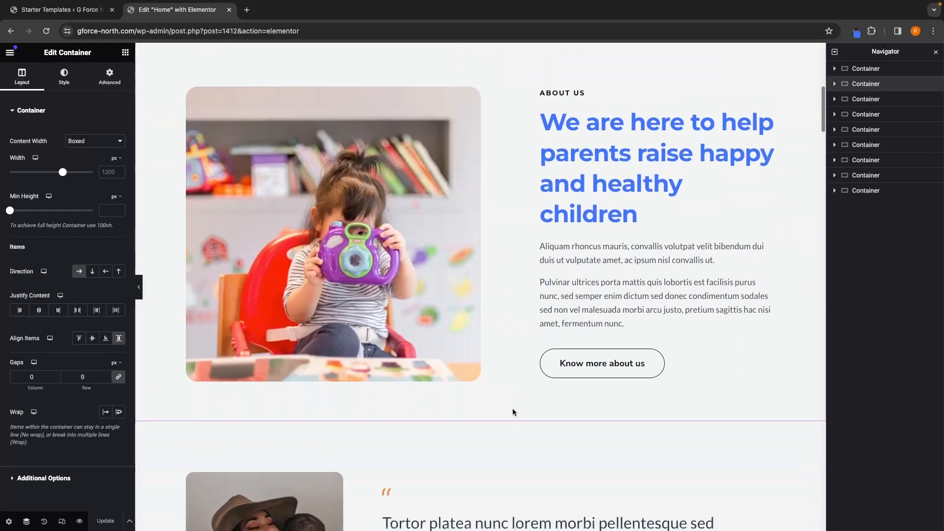
left_click(864, 100)
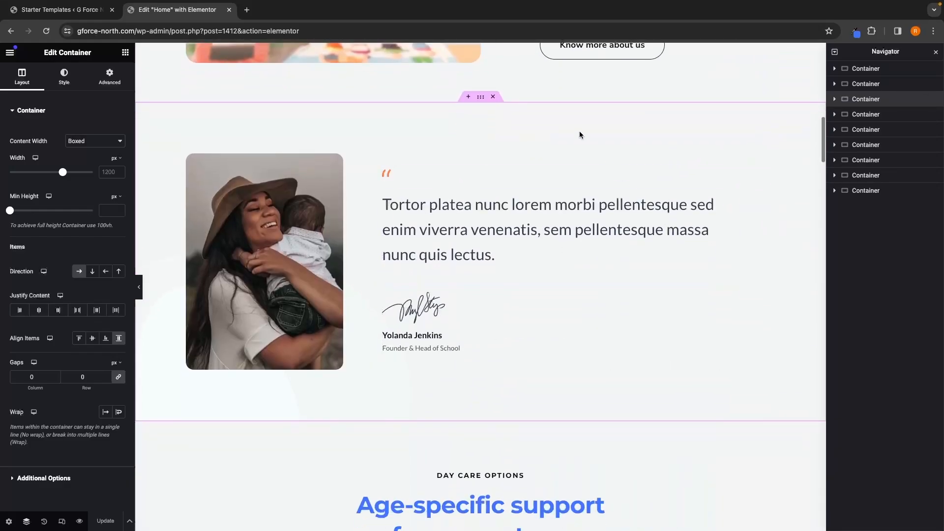
scroll(563, 395, "down", 10)
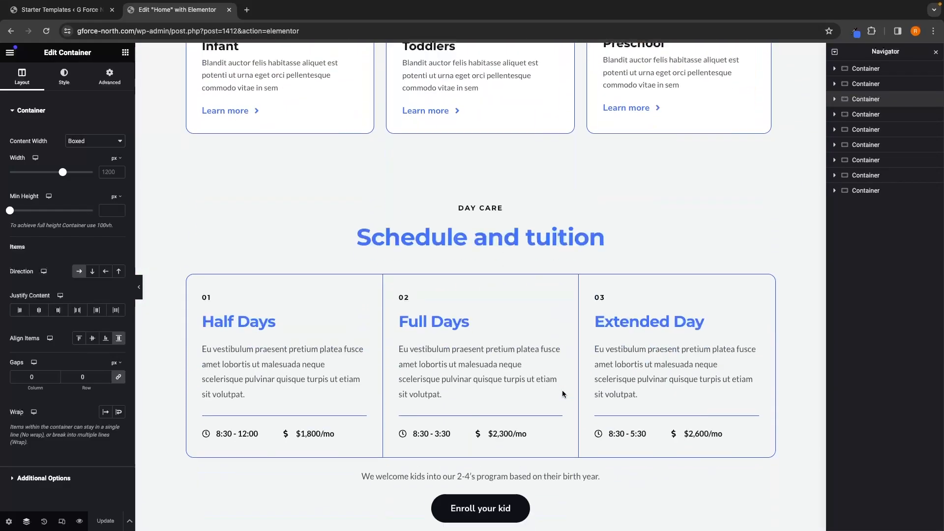
scroll(563, 394, "down", 5)
scroll(563, 390, "up", 20)
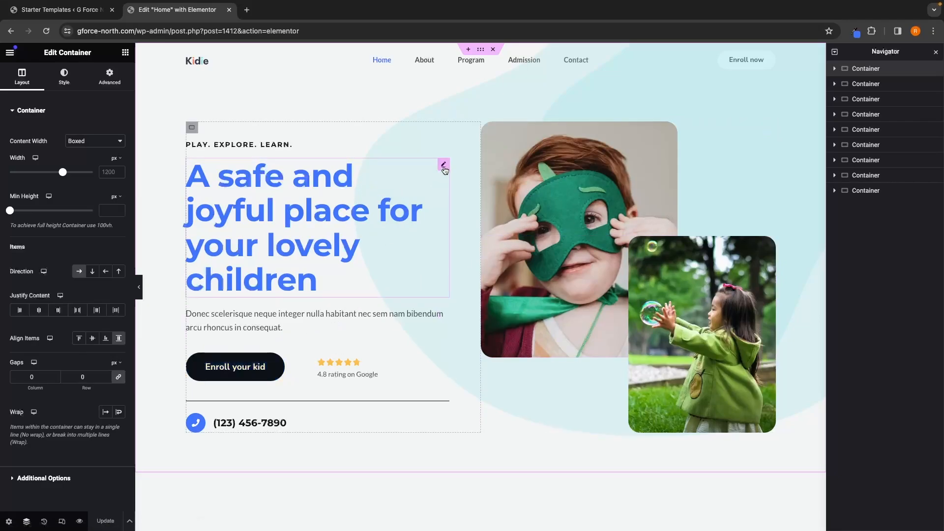
Step: Delete the hero heading from the Navigator and undo the deletion
left_click(305, 219)
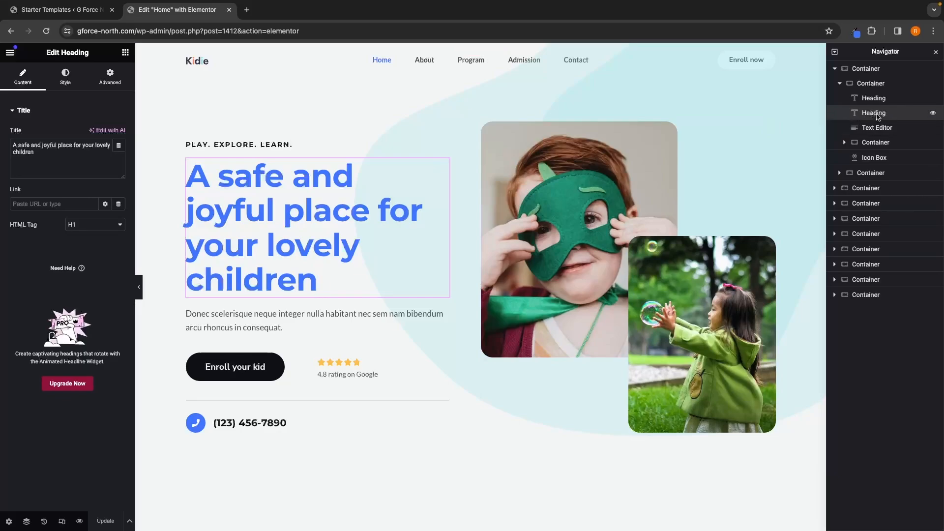
right_click(878, 115)
left_click(841, 332)
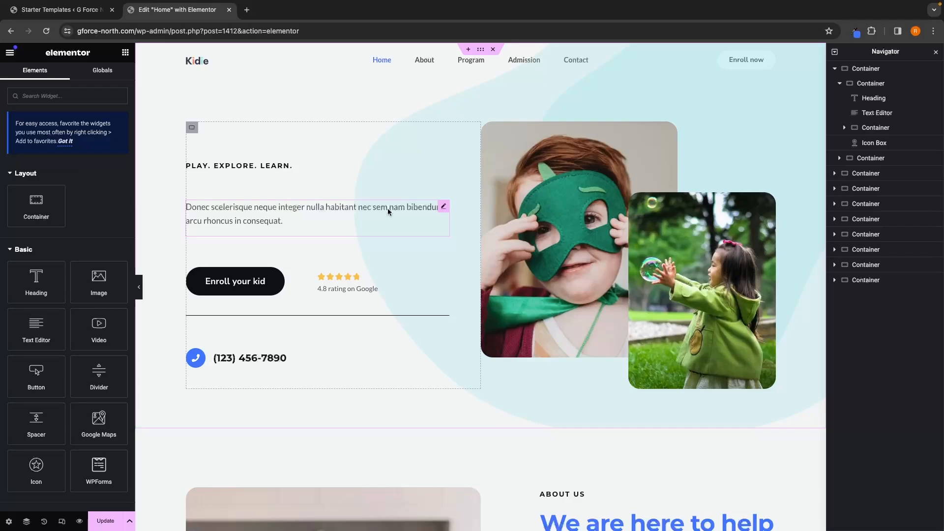
key("ctrl+z")
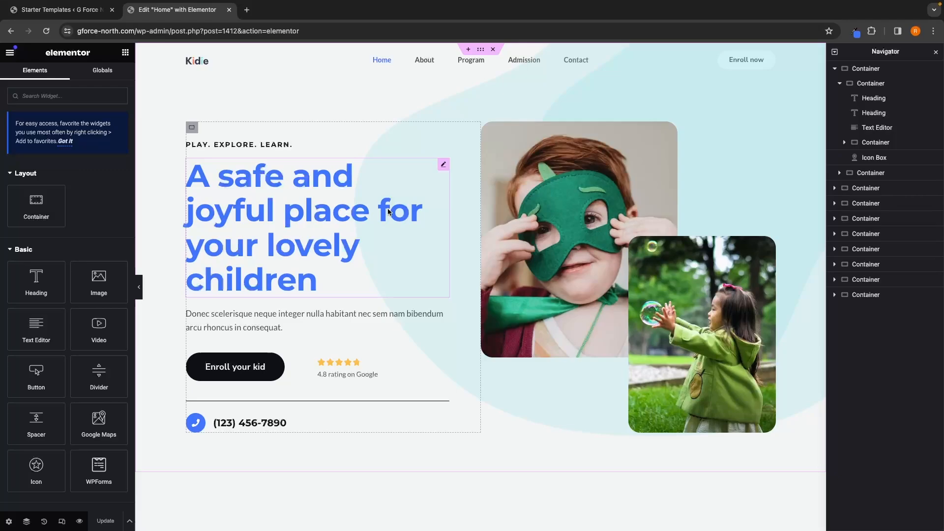
Step: Delete the hero heading again and restore it from the Editing Started state in History
key("Delete")
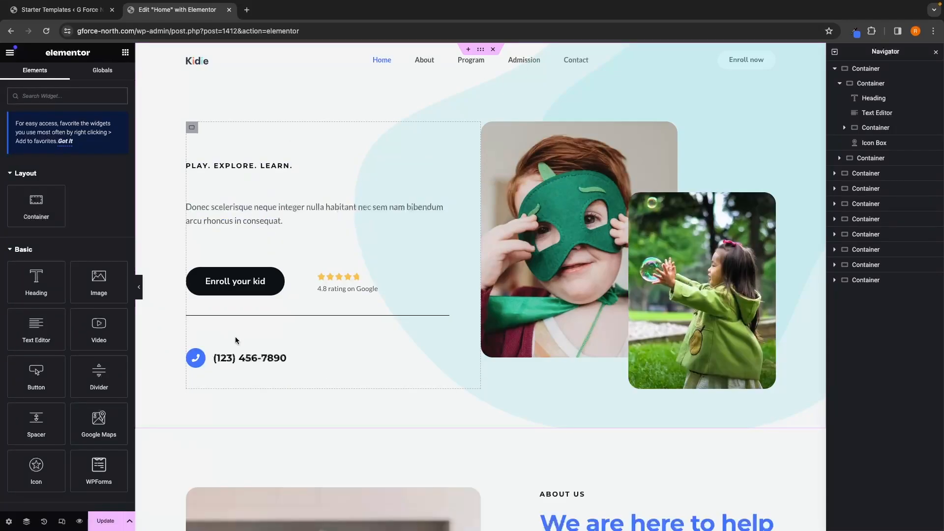
left_click(43, 522)
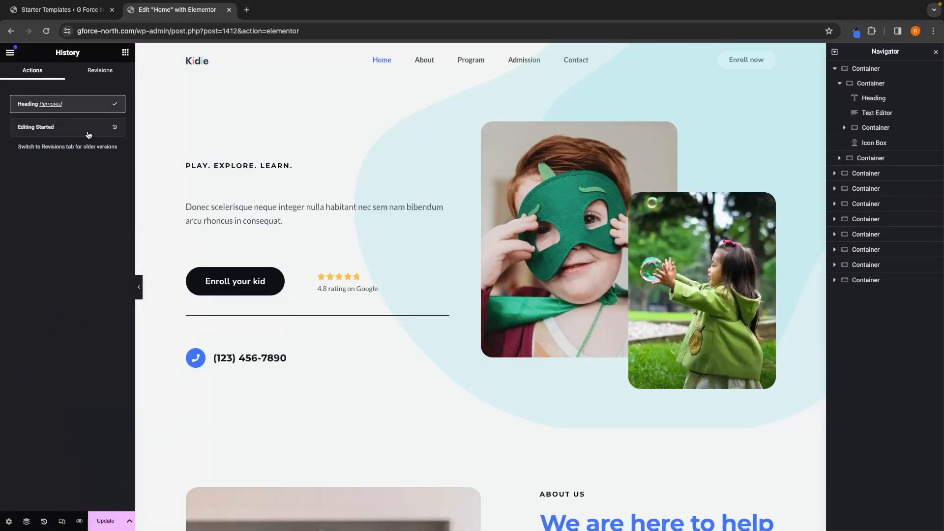
left_click(64, 128)
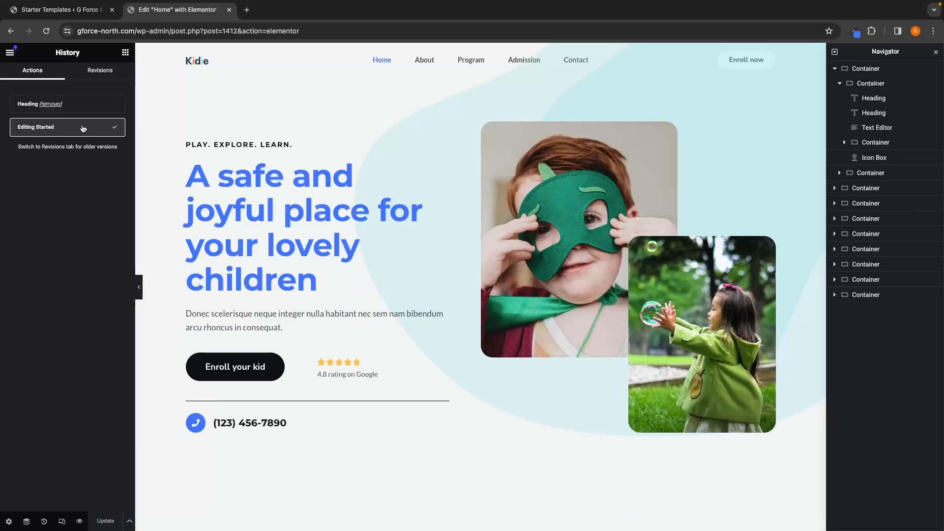
left_click(125, 52)
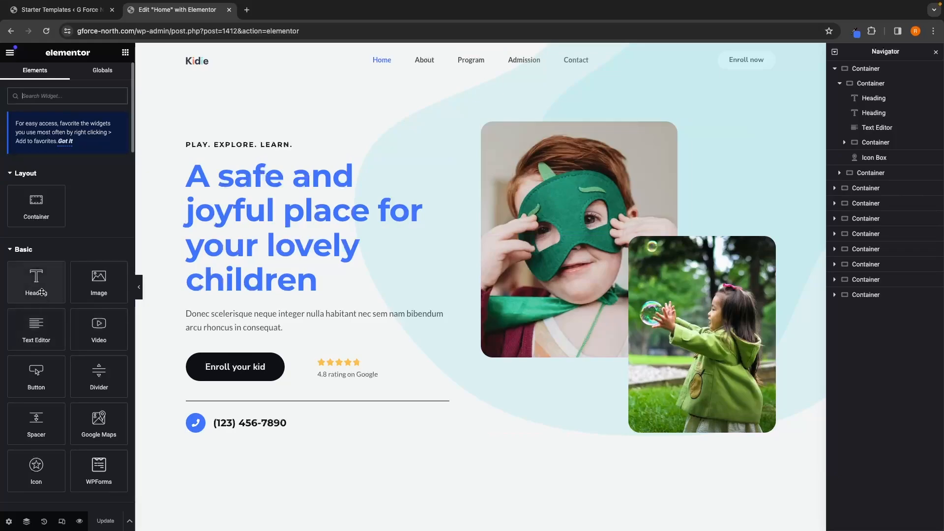
Step: Add a Heading widget below the hero heading and title it 'Subscribe if this is valauble'
left_click_drag(37, 286, 325, 309)
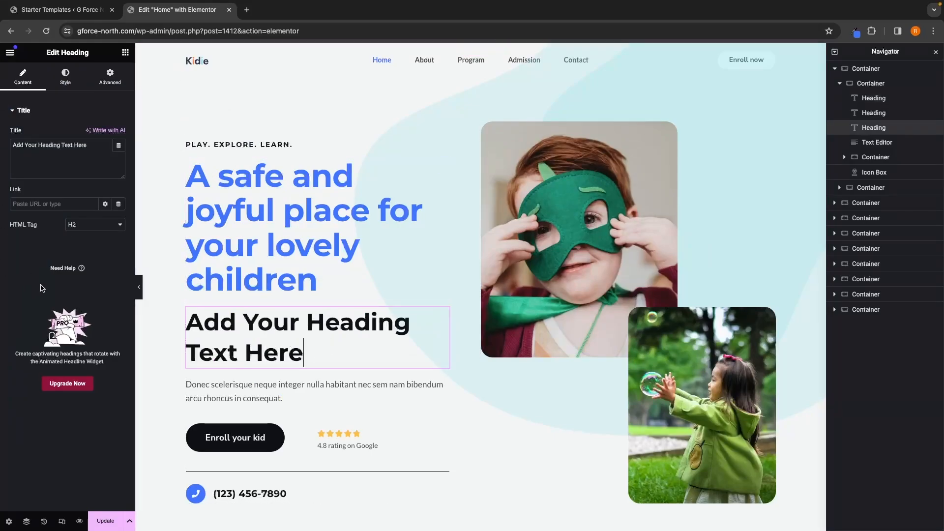
left_click_drag(99, 147, 2, 148)
type("Sub")
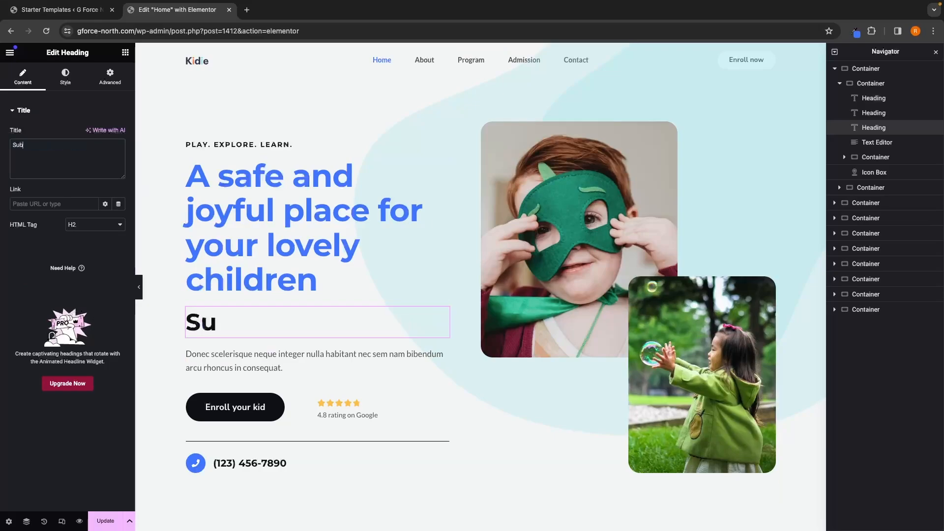
type("scribe if this is valauble")
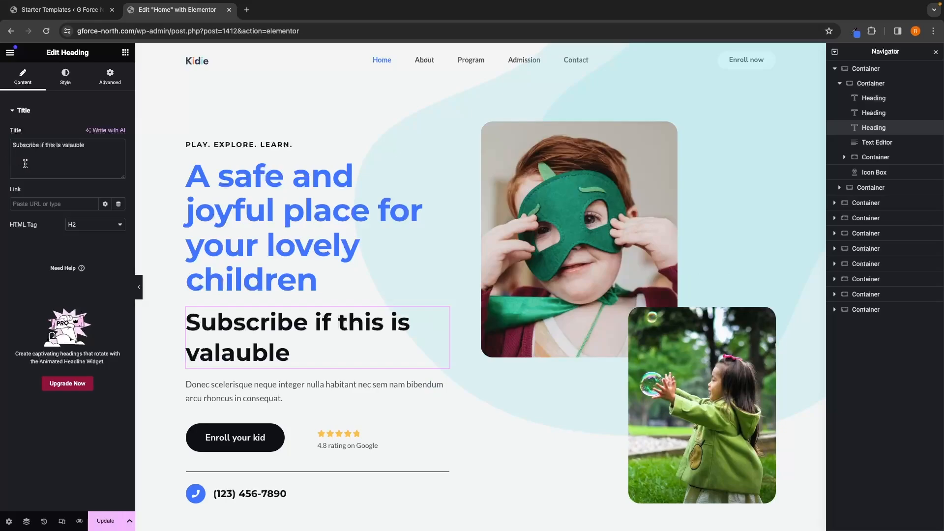
Step: Center-align the new heading and set its text colour to red
left_click(66, 77)
left_click(23, 77)
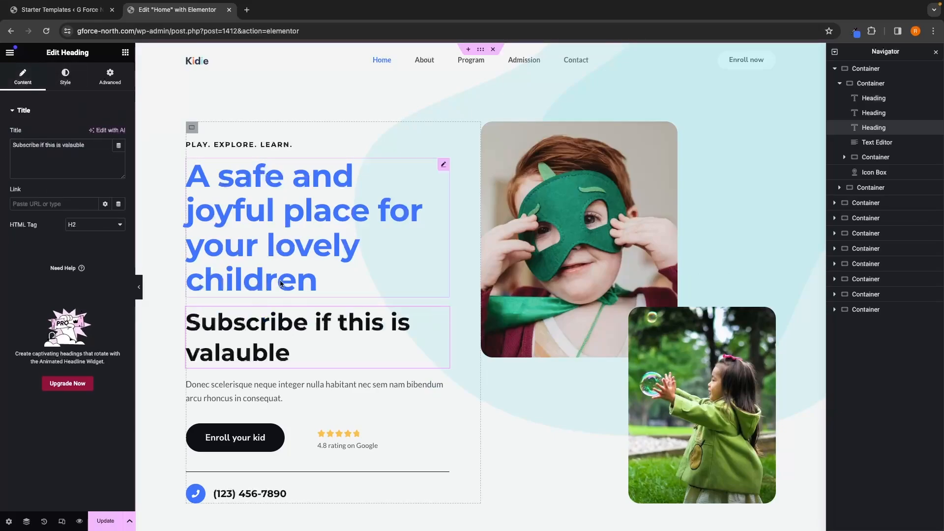
left_click(65, 77)
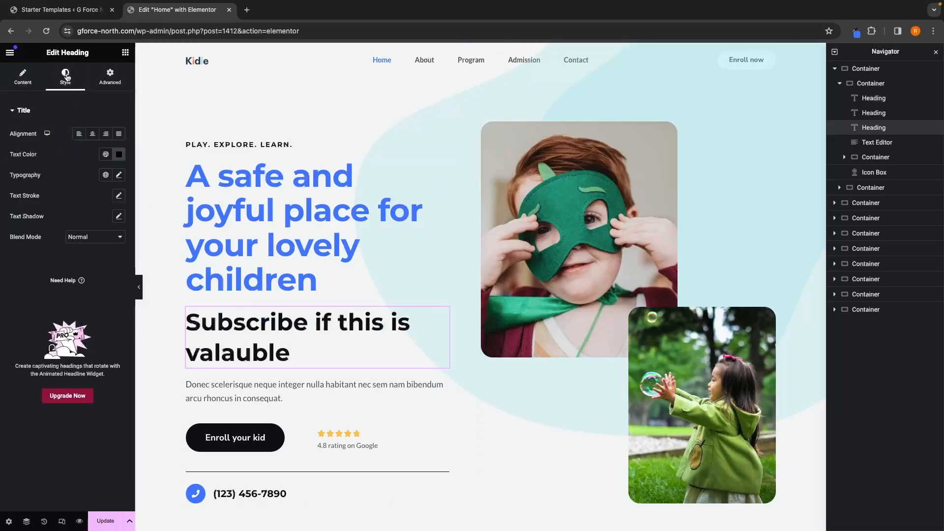
left_click(92, 134)
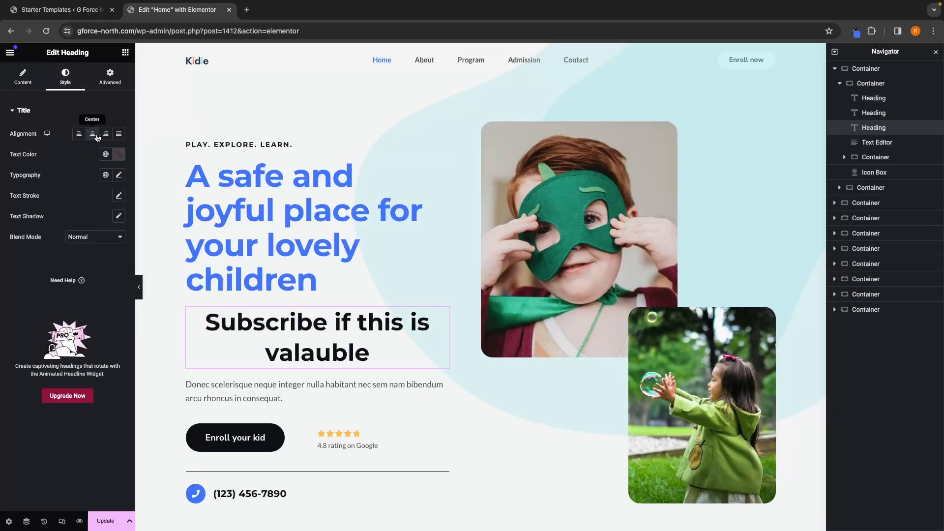
left_click(121, 156)
left_click(175, 195)
left_click(77, 163)
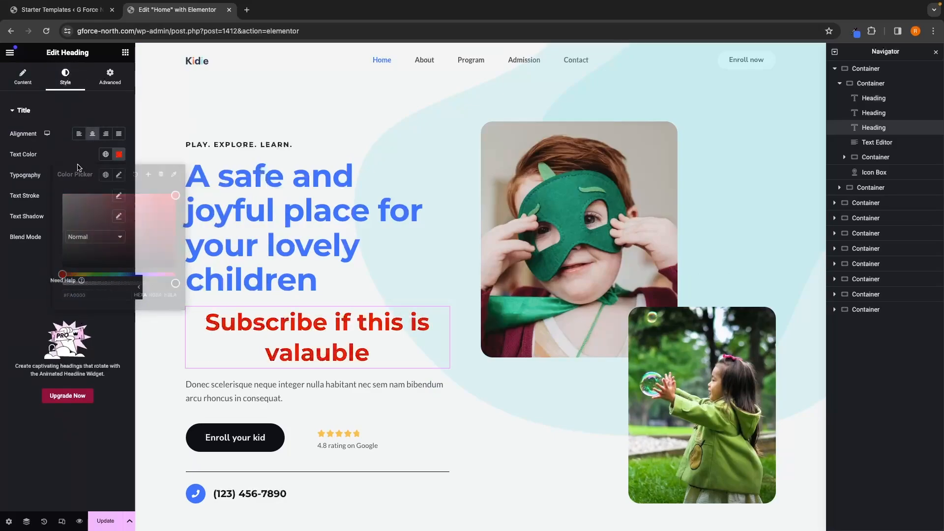
Step: Set the new heading's typography size to 28 px
left_click(119, 175)
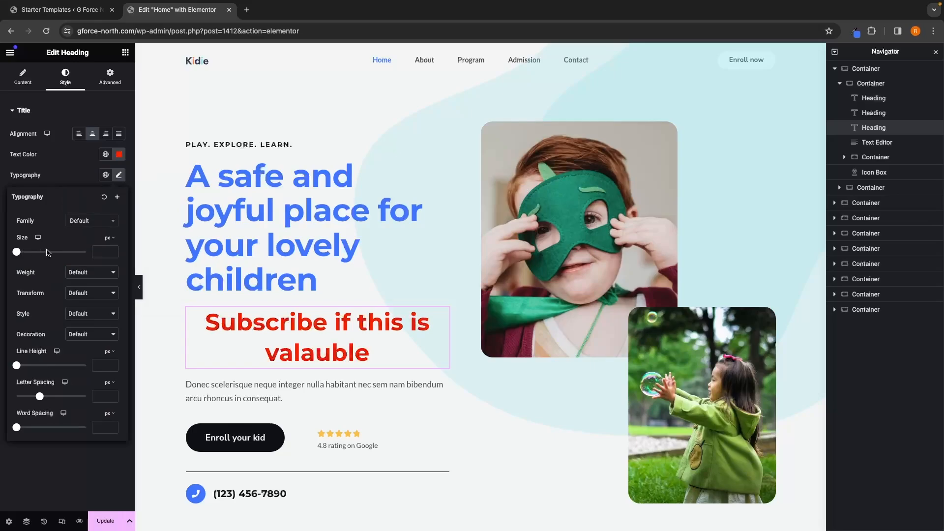
mouse_move(16, 253)
left_mouse_down()
mouse_move(44, 253)
mouse_move(26, 253)
left_mouse_up()
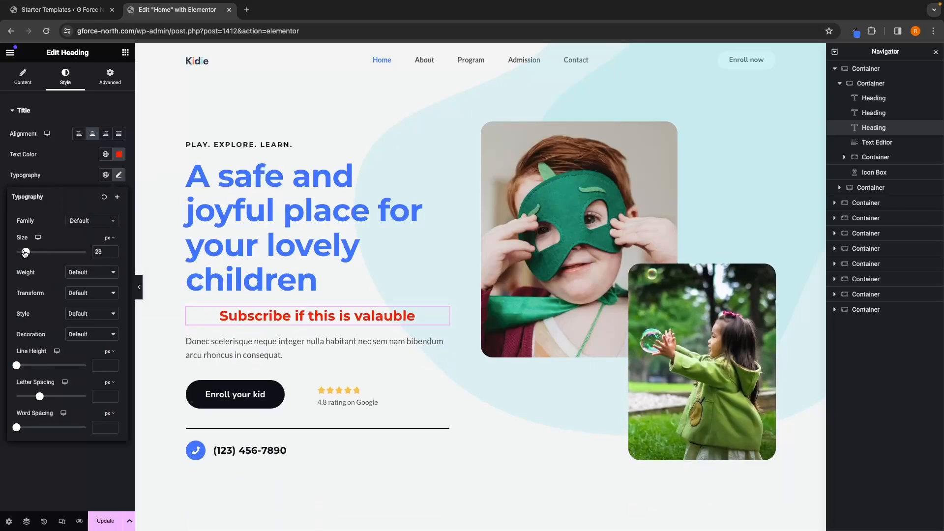
left_click(69, 178)
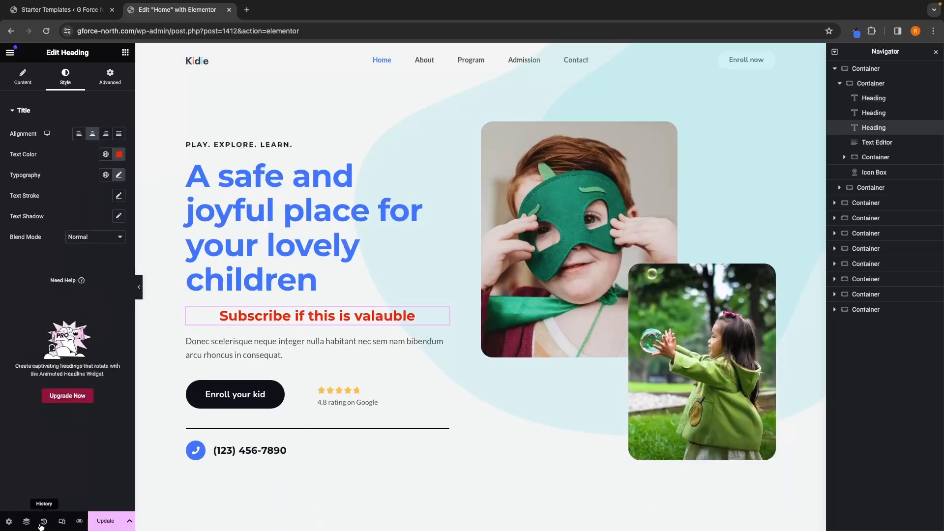
Step: Revert the page to the Editing Started state in History
left_click(44, 521)
left_click(50, 244)
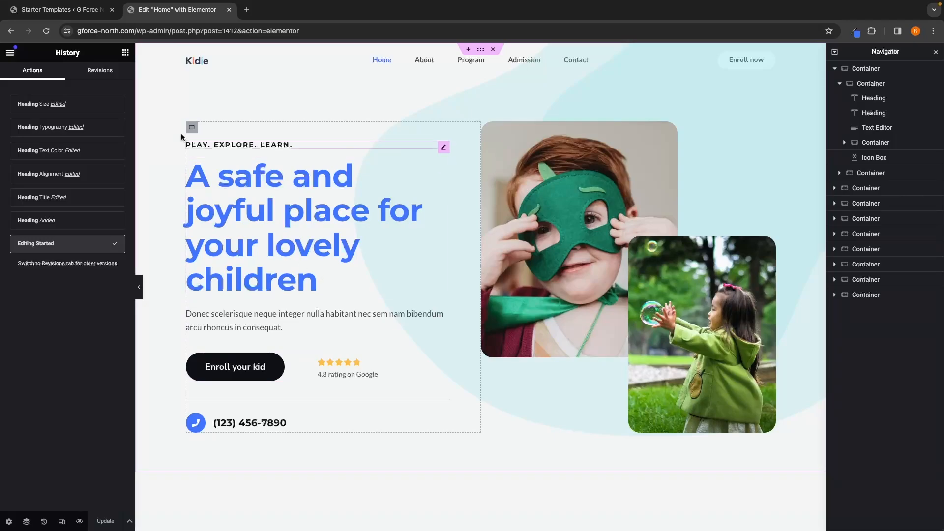
left_click(126, 53)
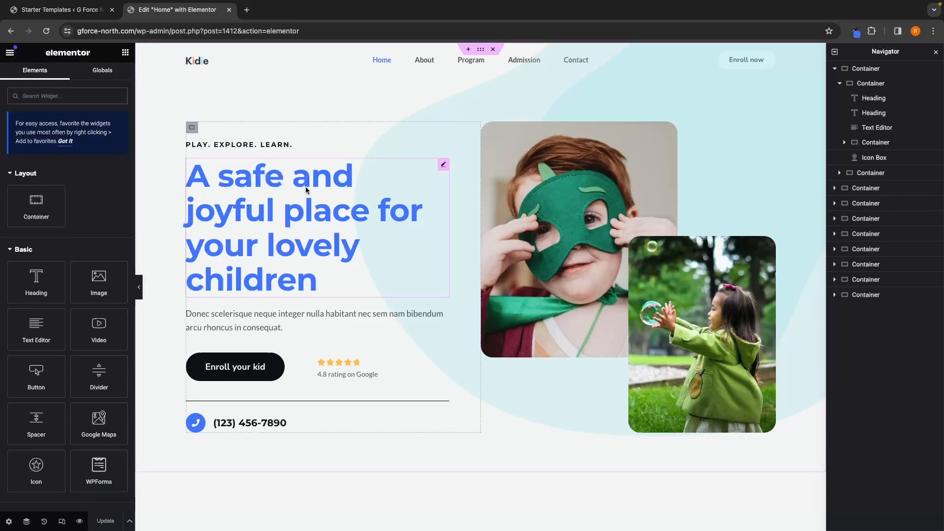
left_click(843, 69)
left_click(835, 69)
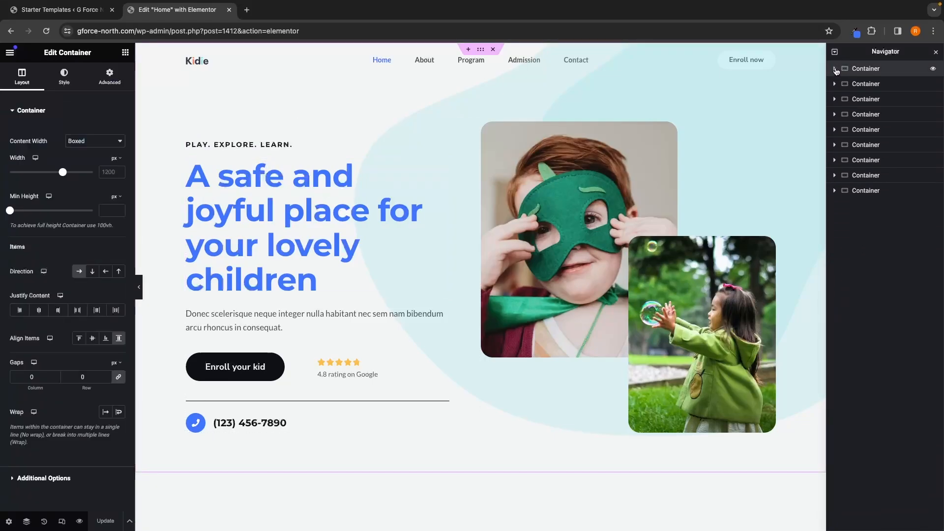
left_click(834, 69)
left_click(839, 83)
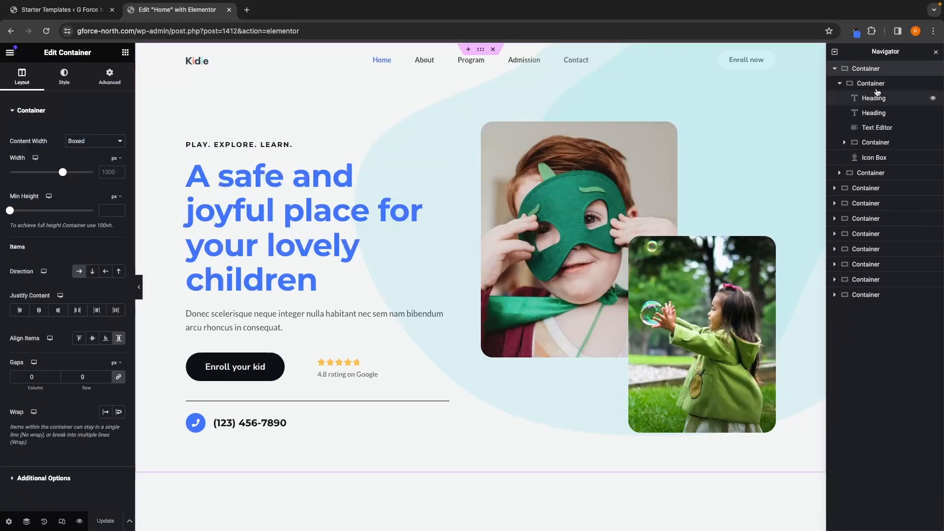
left_click(835, 70)
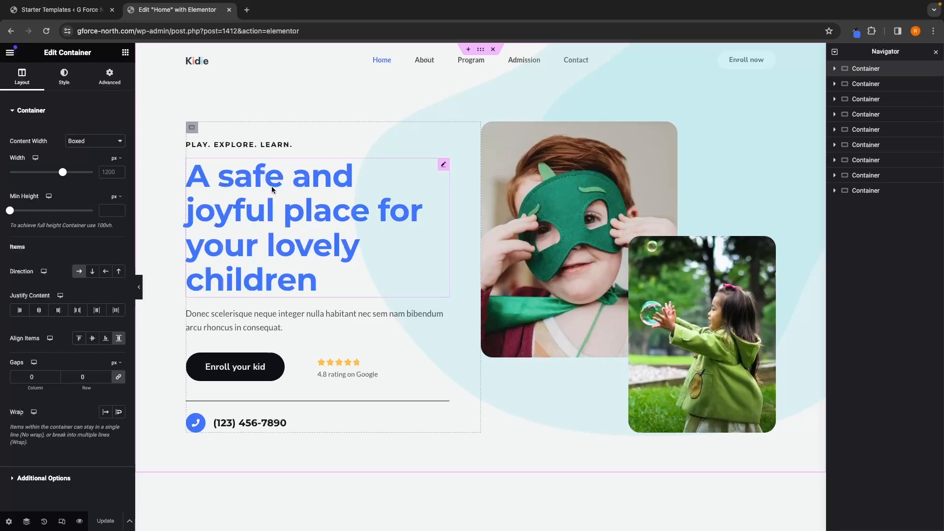
Step: Replace the hero heading's title with 'Find Your Perfect Home.'
left_click(290, 205)
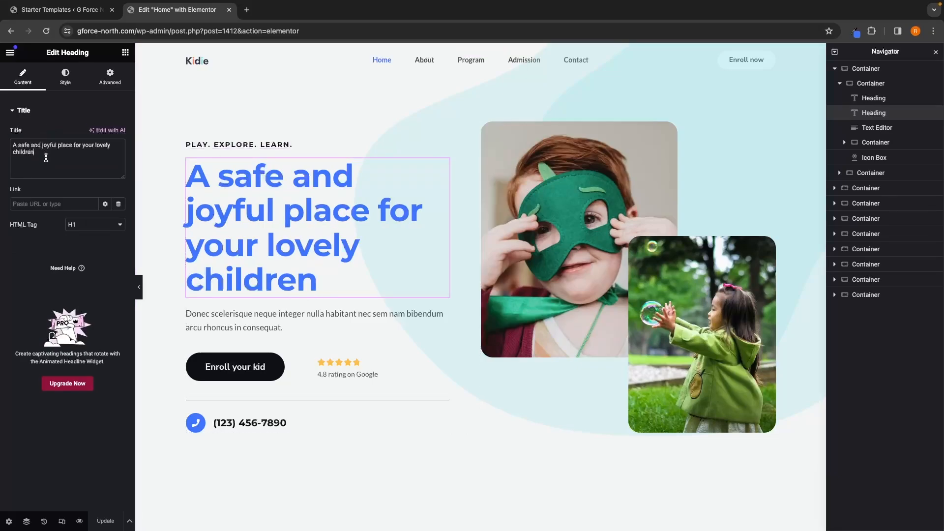
left_click_drag(42, 155, 14, 144)
key("BackSpace")
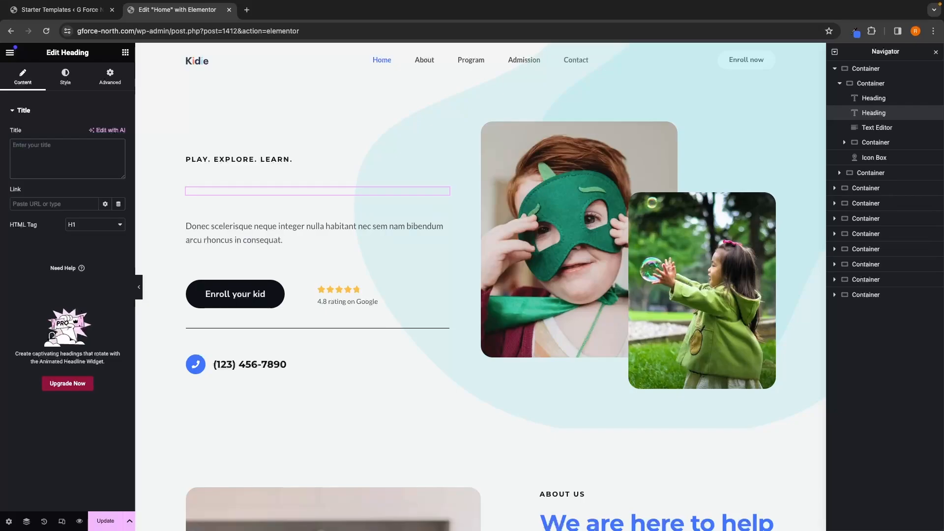
type("Find Your ")
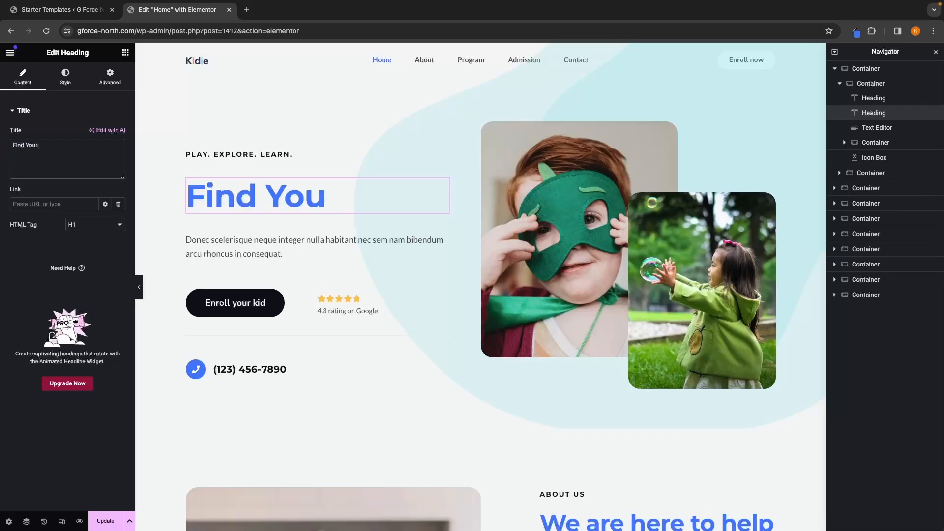
type("Perf")
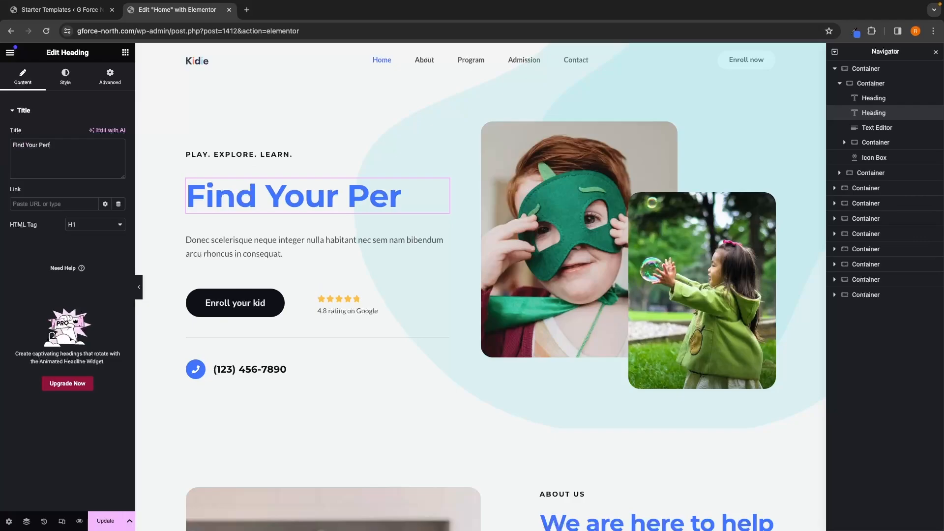
type("ect Home/")
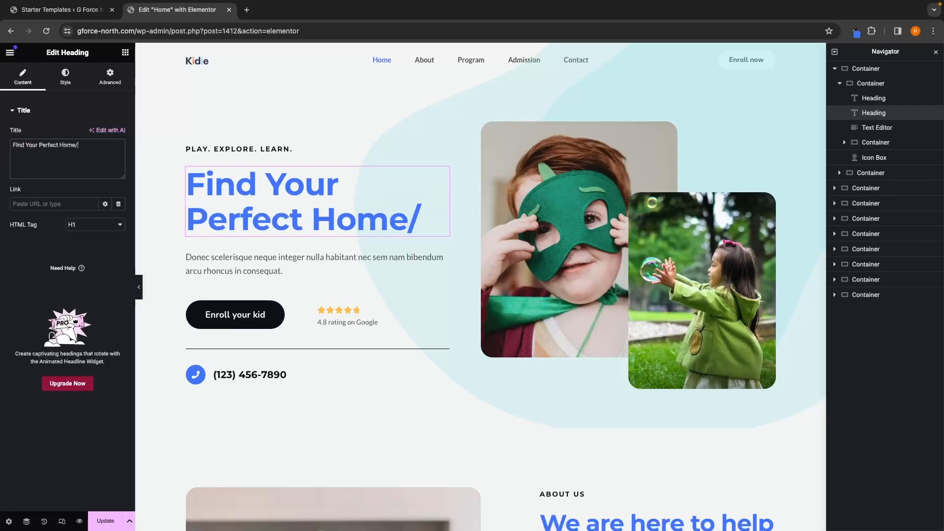
key("BackSpace")
type(".")
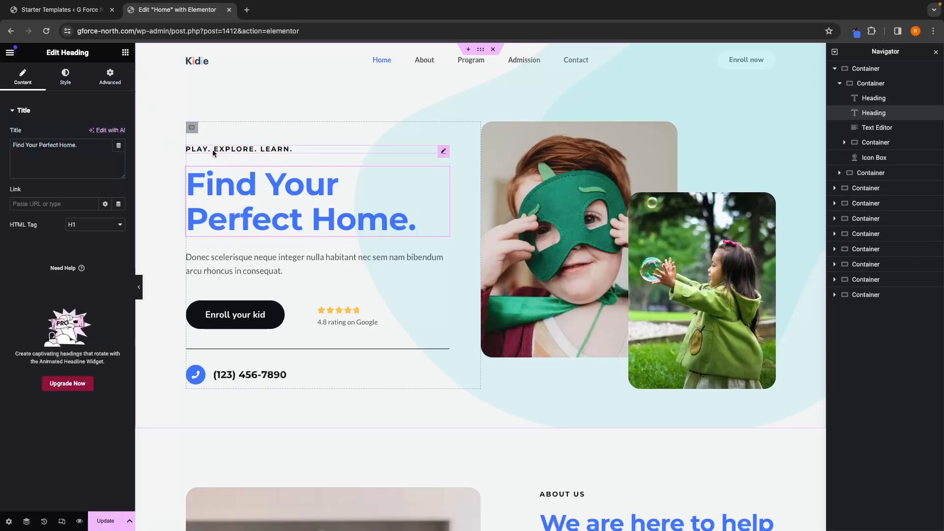
Step: Delete the 'PLAY. EXPLORE. LEARN.' subheading above the hero heading
left_click(251, 149)
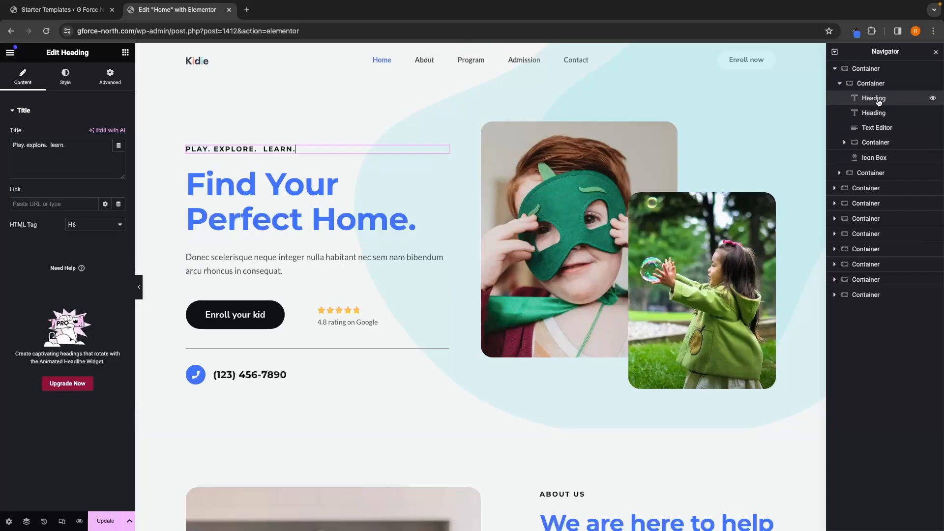
right_click(879, 101)
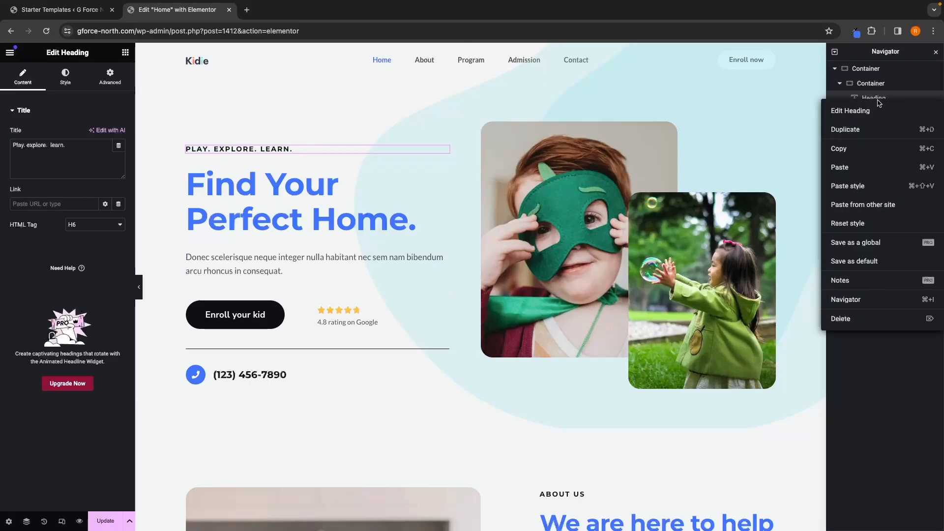
left_click(844, 326)
Step: Replace the hero paragraph with 'Your Dream Home Awaits: Discover Exceptional Properties with G-Force North Real Estate'
left_click(257, 162)
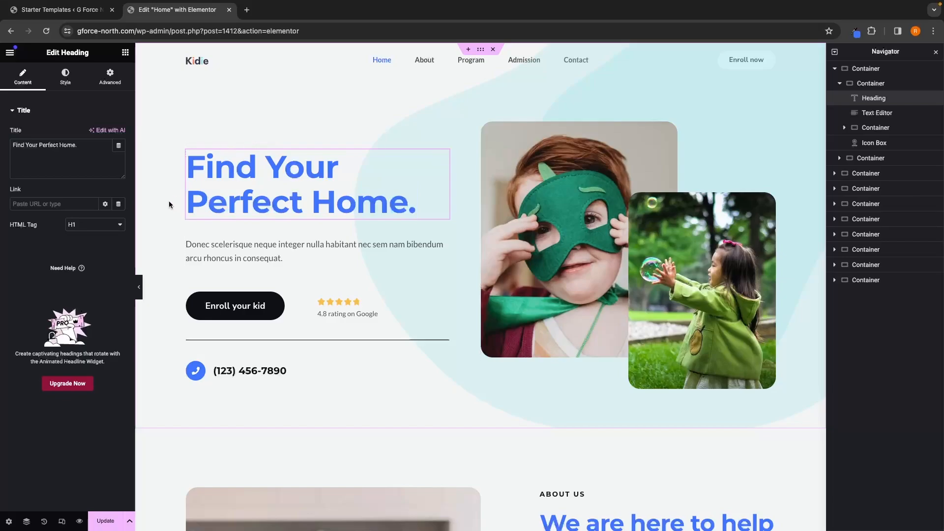
left_click(282, 259)
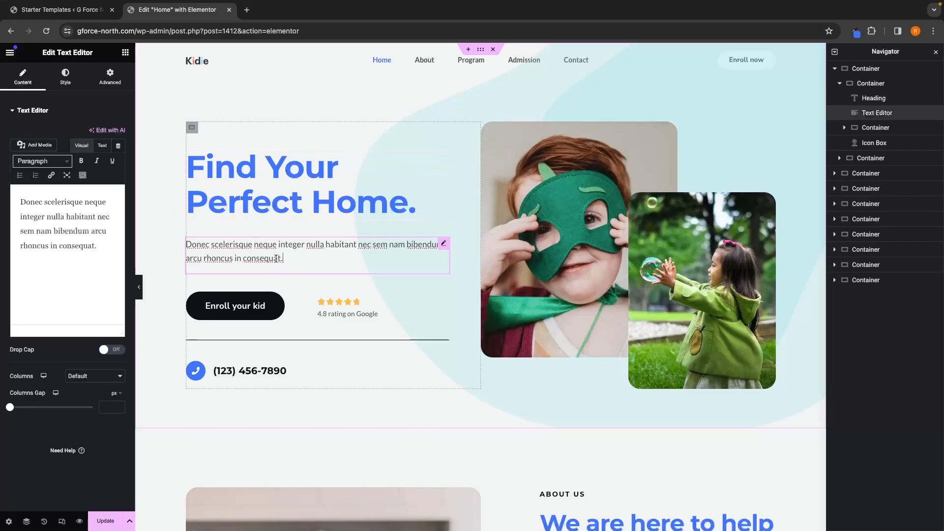
left_click_drag(99, 248, 16, 197)
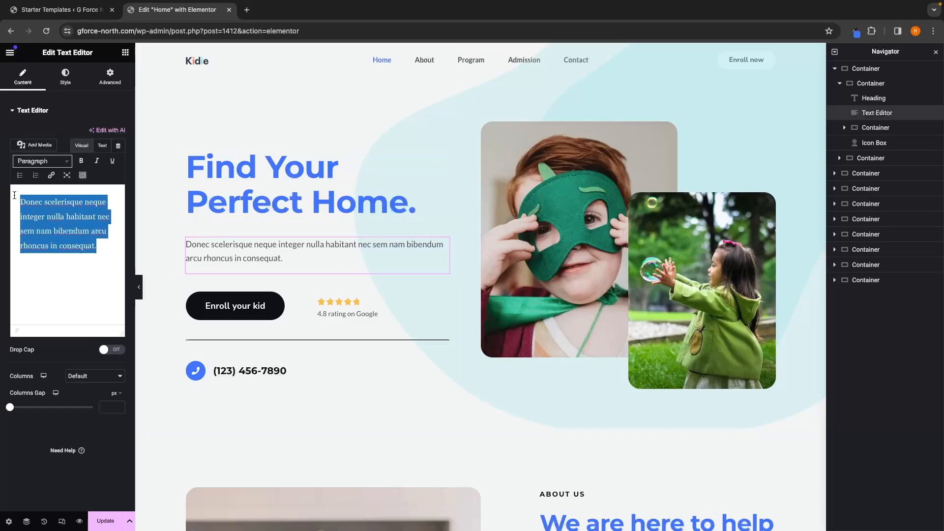
key("BackSpace")
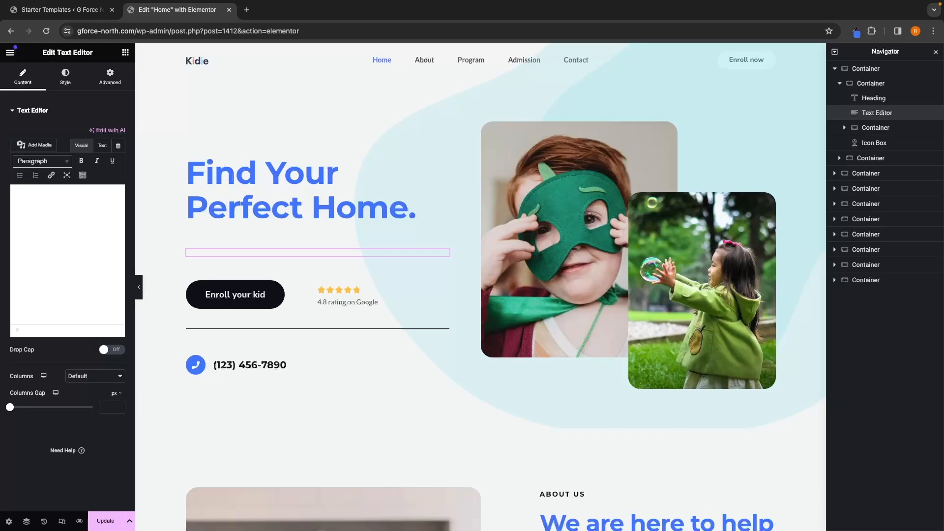
type("Your Dream Home Awaits: Discover Exceptional Properties with G-Force North Real Estate")
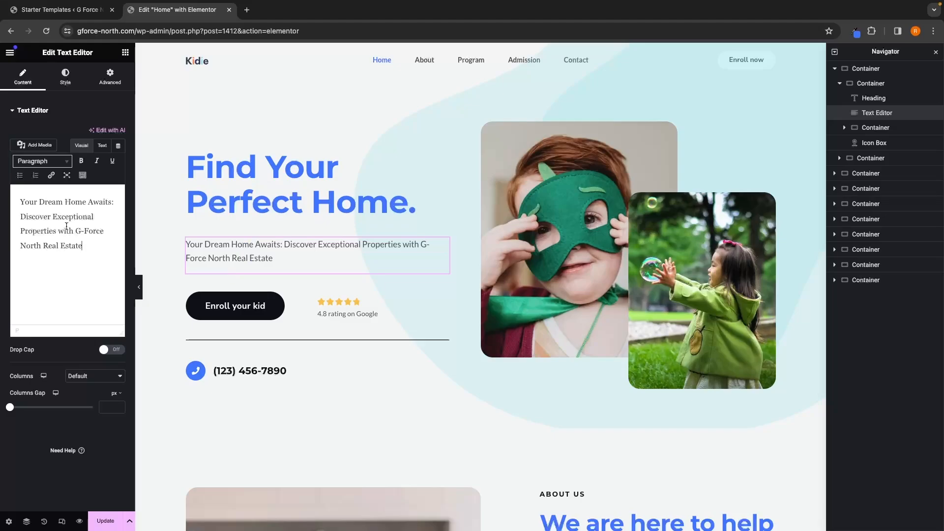
left_click_drag(84, 240, 75, 229)
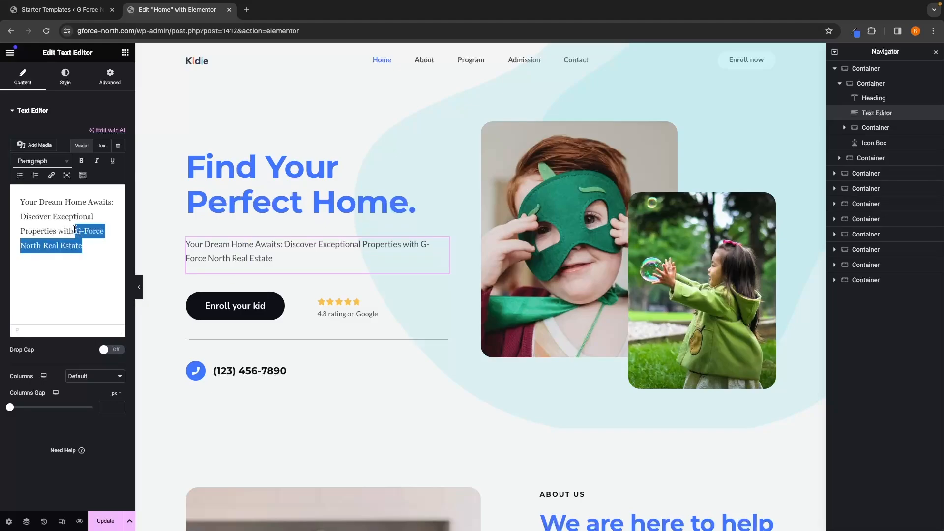
left_click(81, 243)
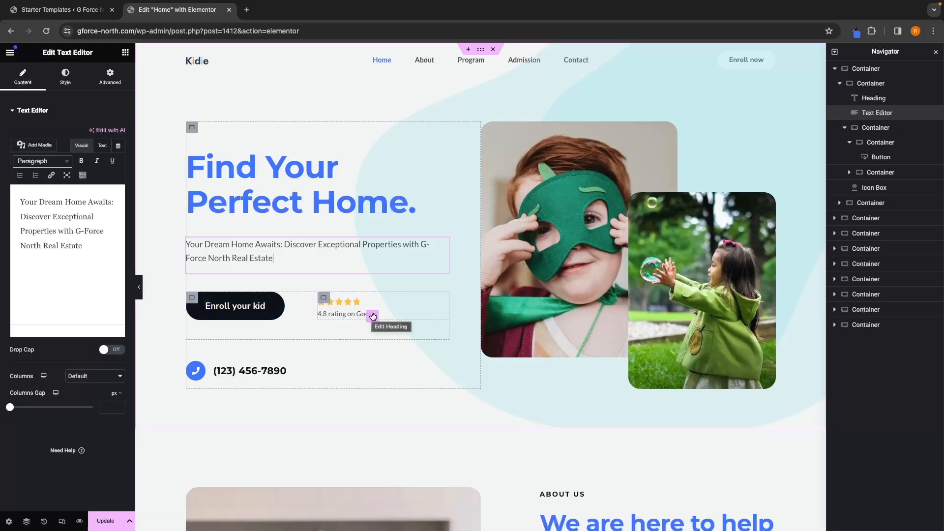
Step: Delete the 'Enroll your kid' button from the hero section
left_click(230, 314)
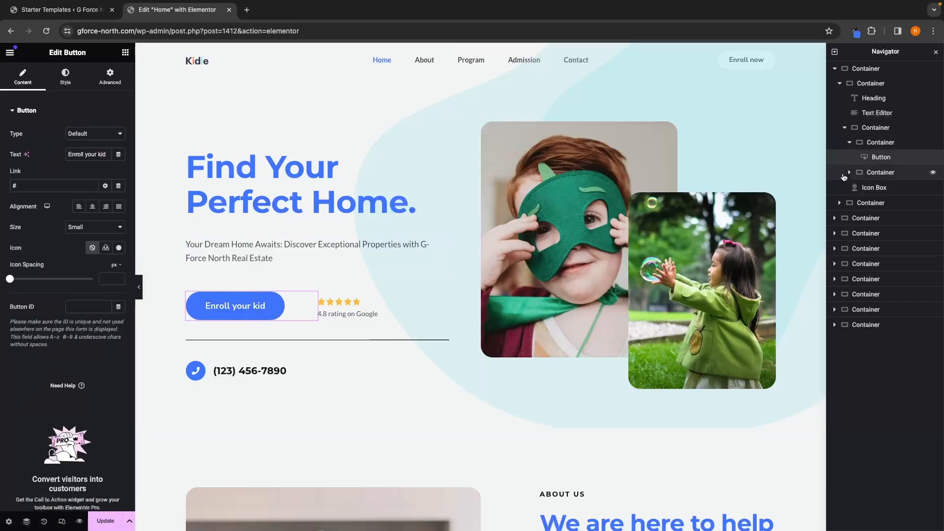
right_click(885, 162)
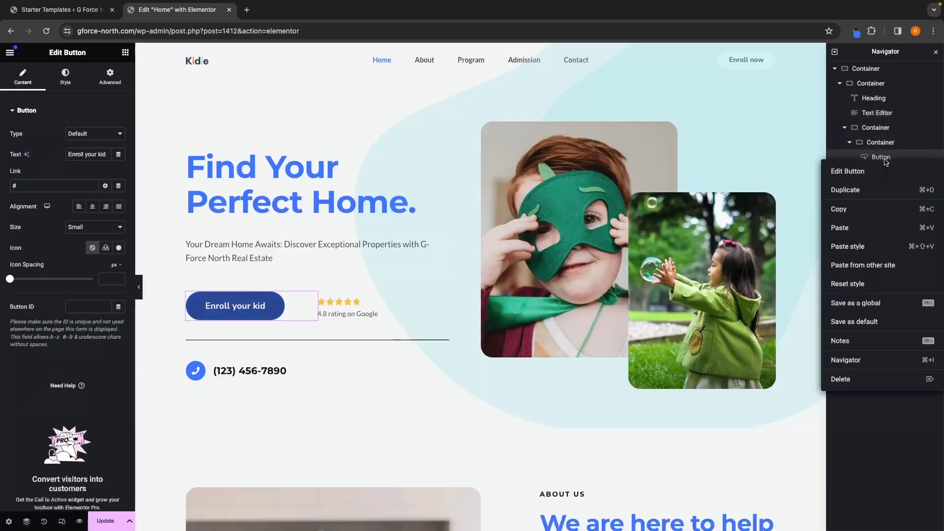
left_click(858, 381)
Step: Delete the container holding the star rating and '4.8 rating on Google' text
left_click(354, 311)
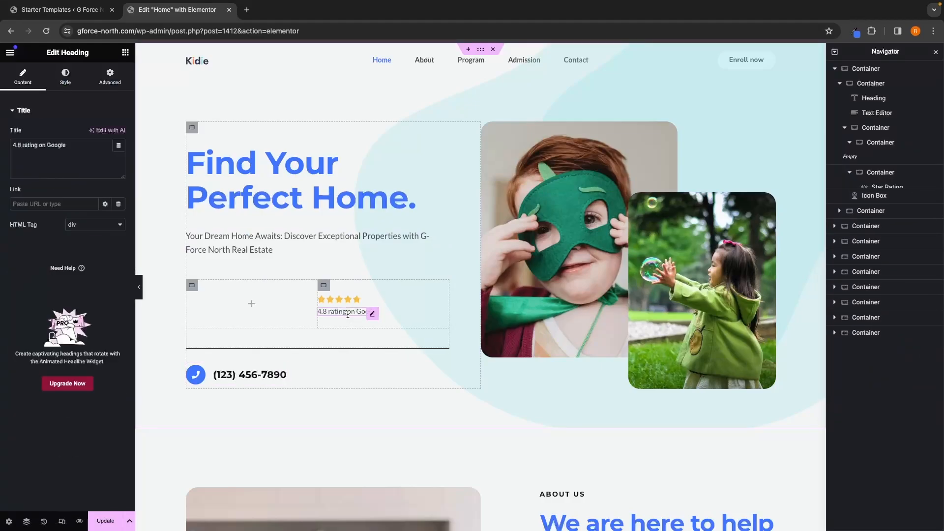
left_click(339, 300)
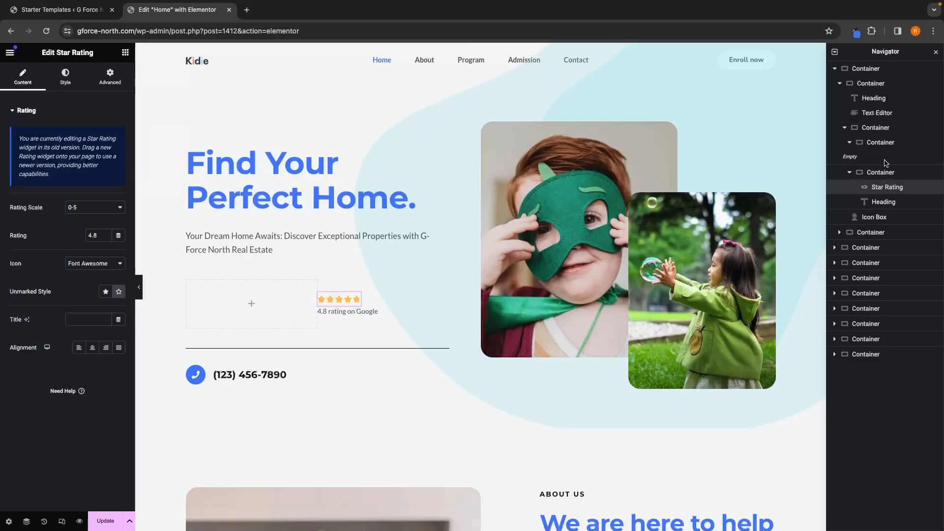
left_click(883, 141)
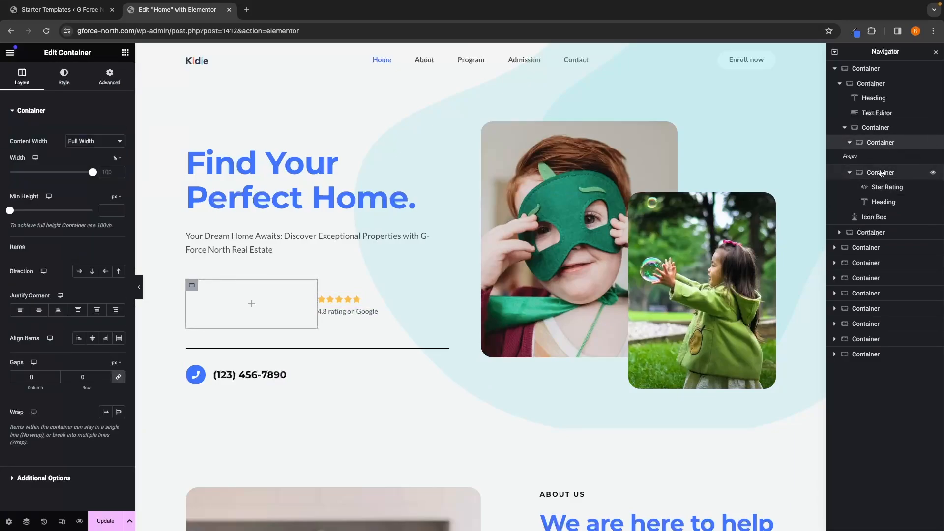
left_click(880, 131)
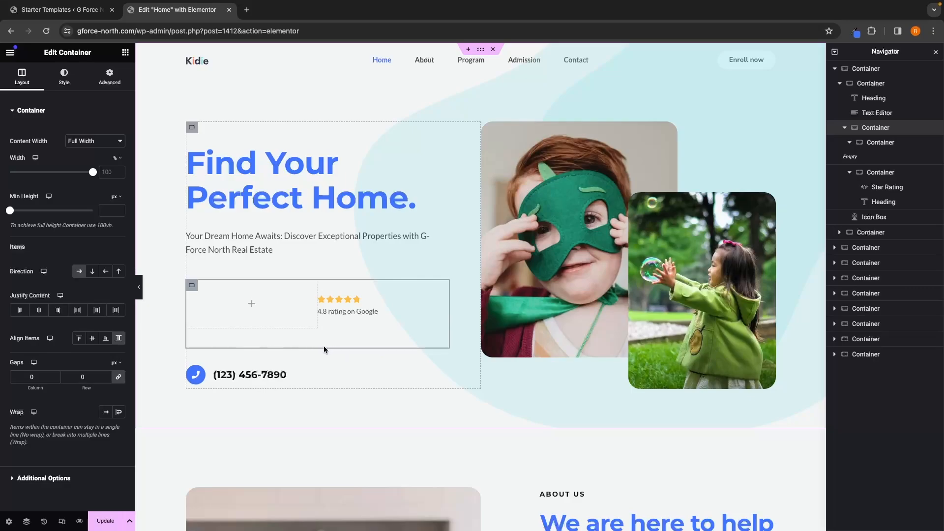
left_click(879, 172)
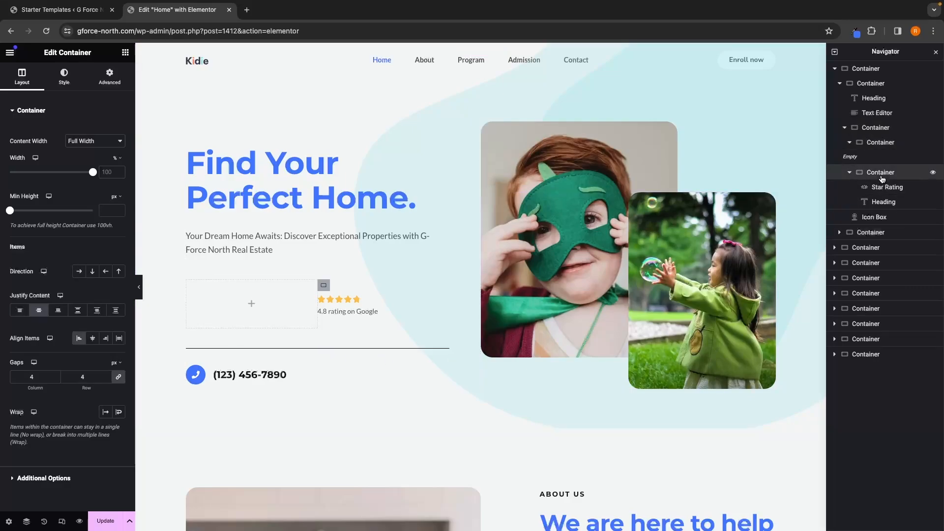
left_click(875, 128)
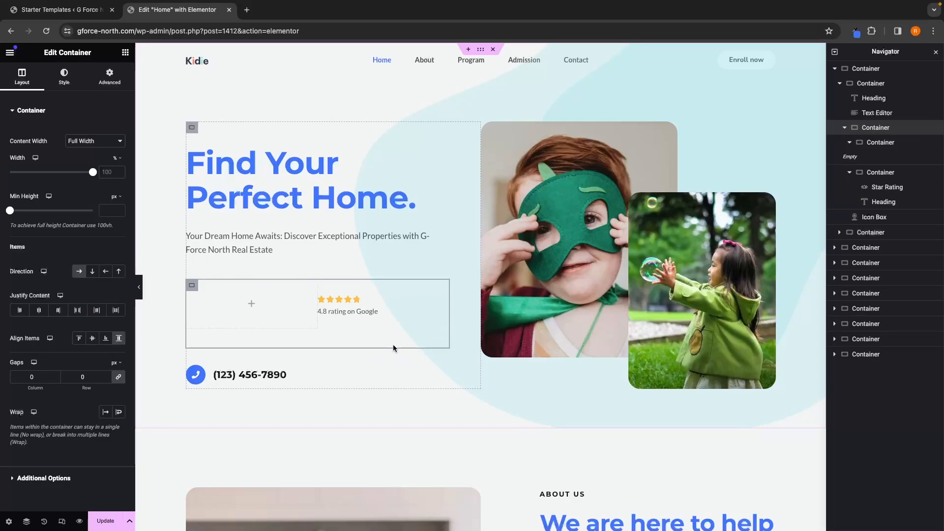
right_click(866, 132)
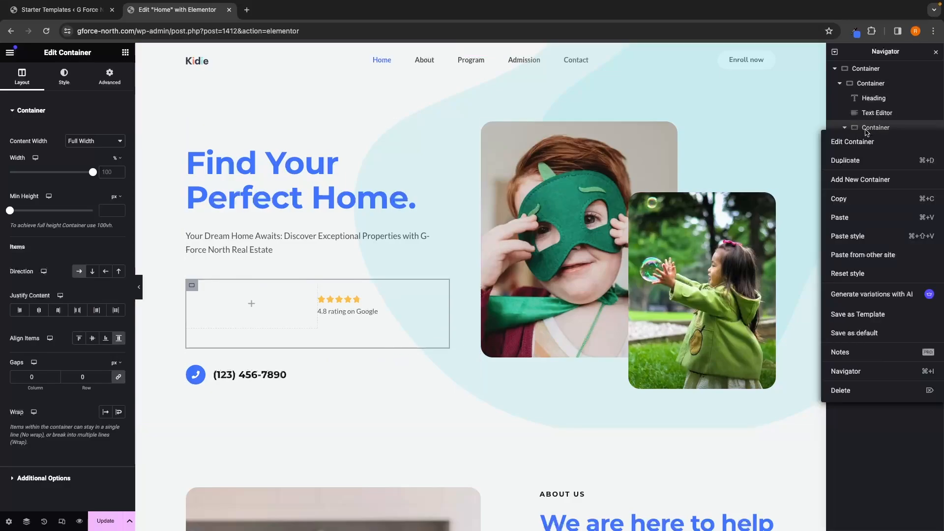
left_click(846, 396)
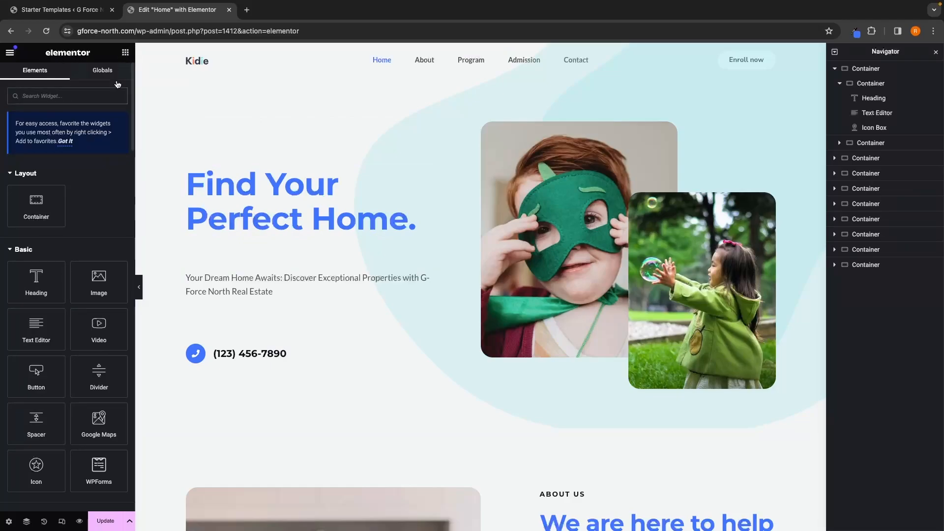
Step: Add an Estatik Search widget below the hero paragraph
scroll(78, 330, "down", 10)
scroll(79, 331, "down", 15)
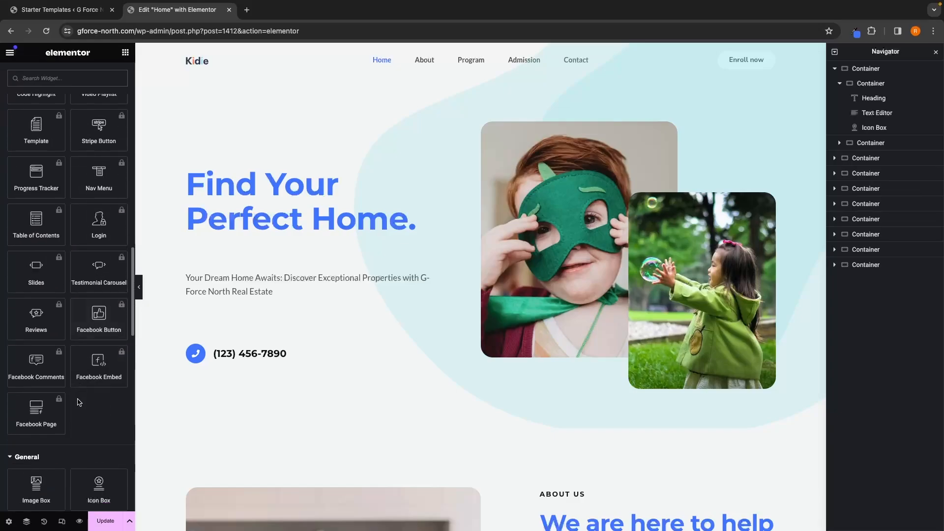
scroll(79, 395, "down", 4)
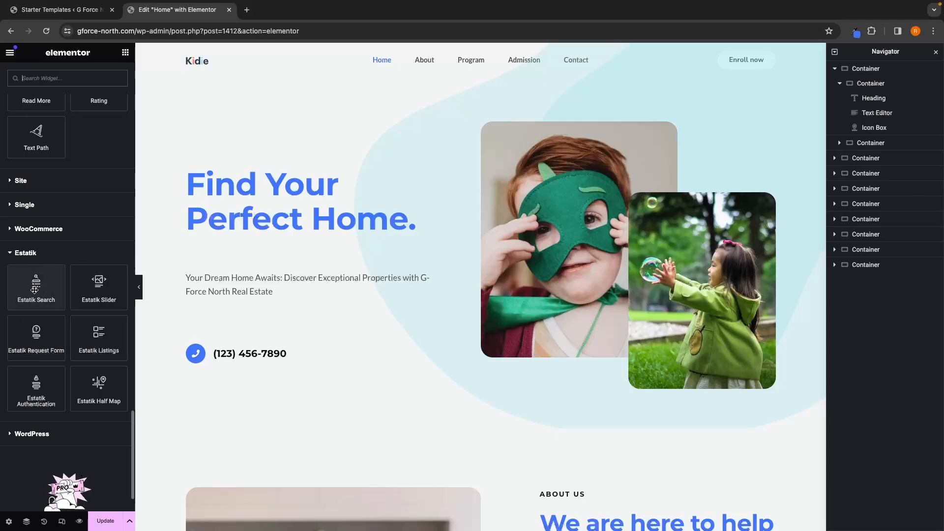
left_click_drag(34, 290, 290, 293)
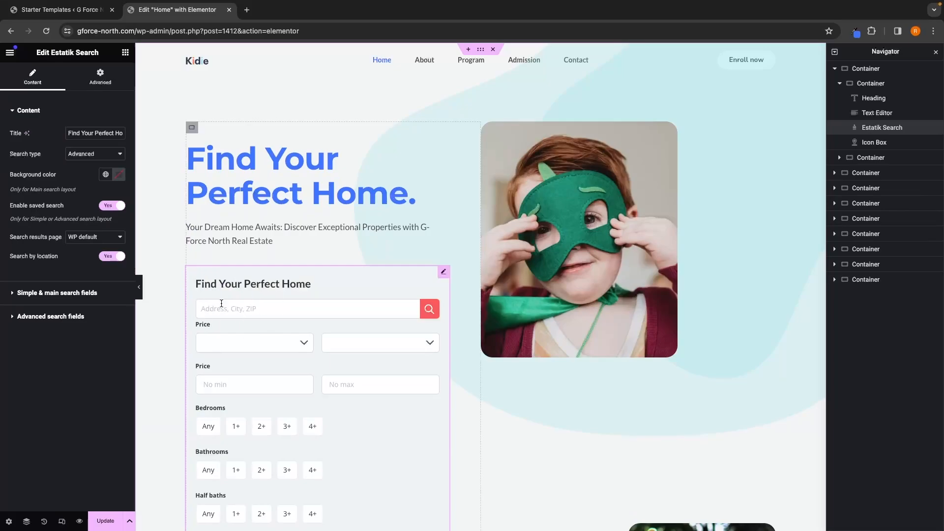
Step: Set the Estatik Search widget's search type to Main
scroll(231, 333, "down", 2)
scroll(233, 334, "down", 3)
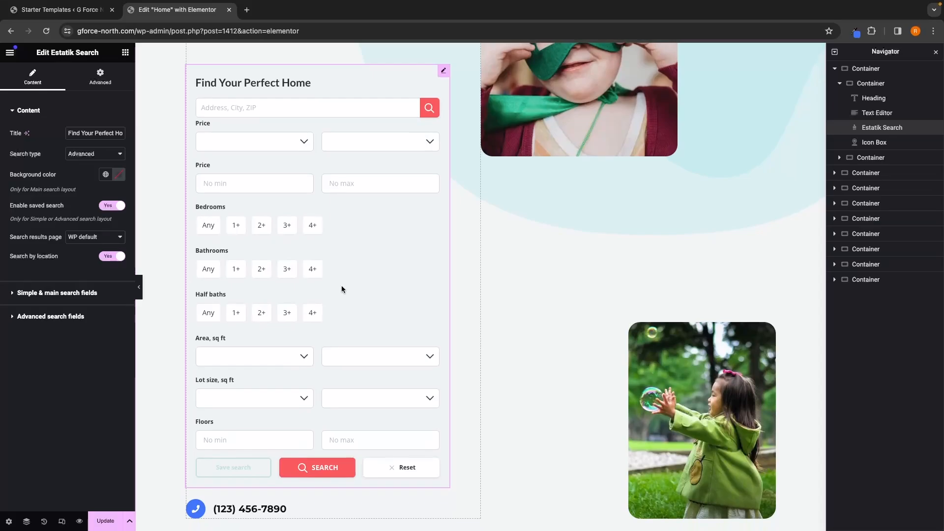
scroll(341, 289, "up", 1)
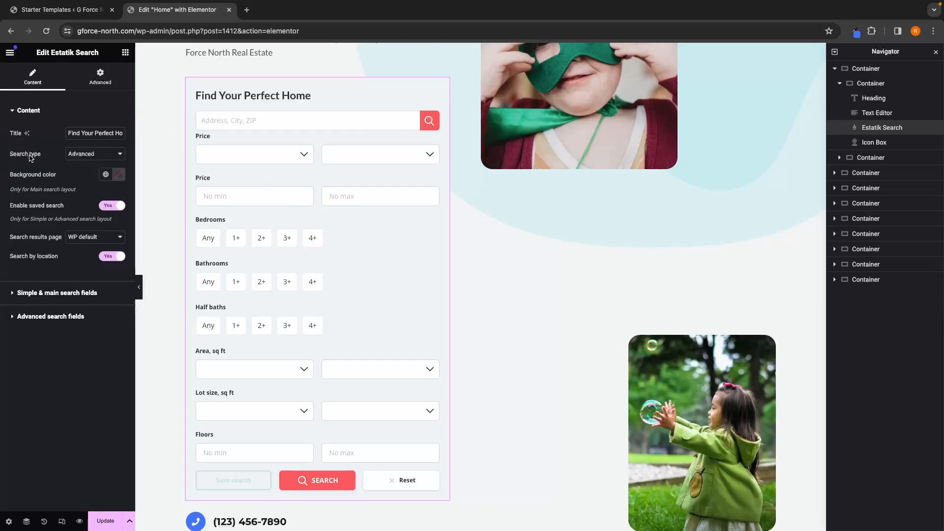
left_click(121, 156)
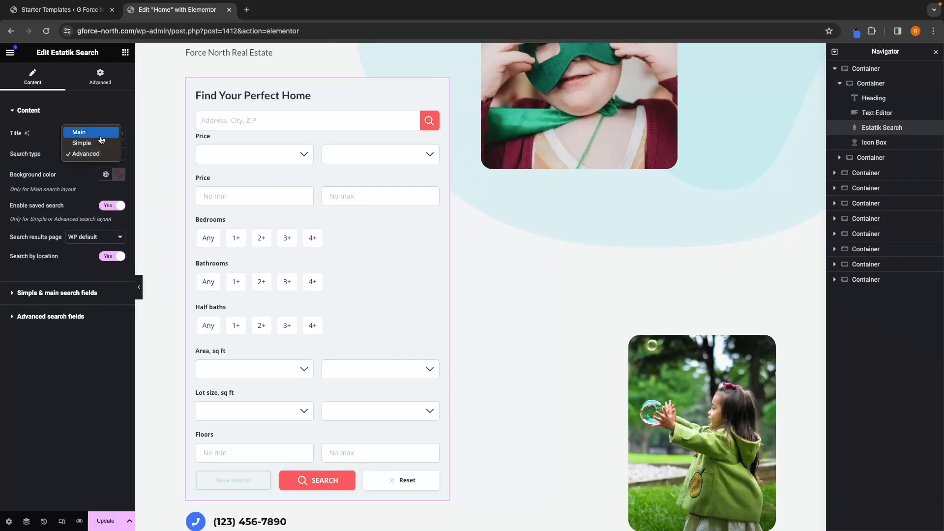
left_click(79, 133)
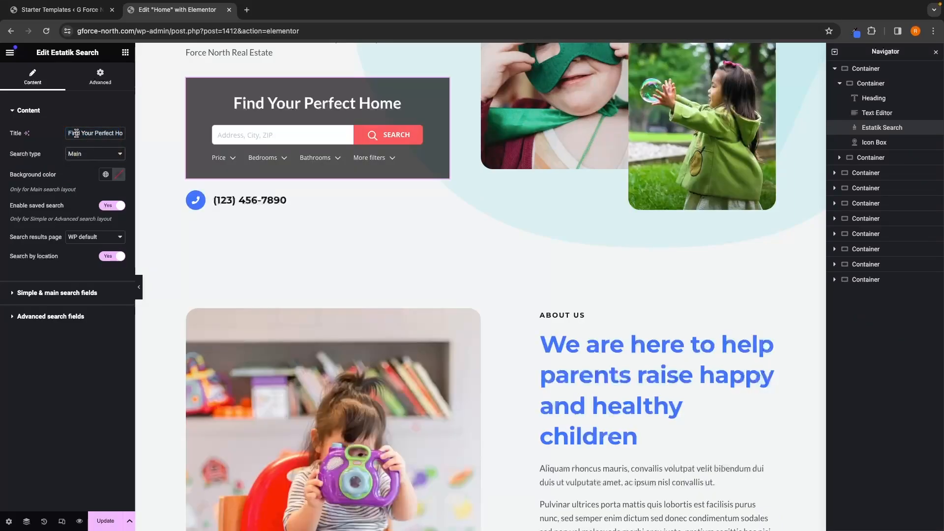
Step: Clear the Estatik Search widget's title
scroll(324, 234, "up", 3)
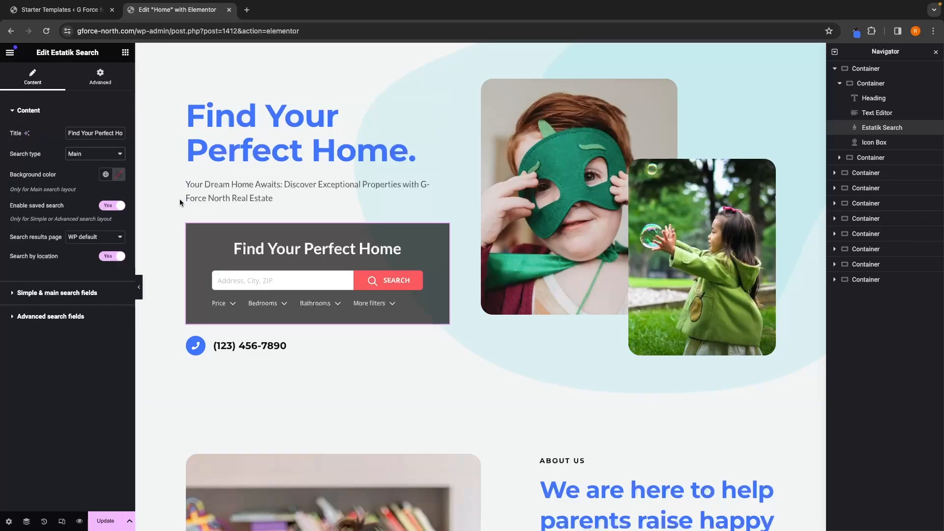
left_click_drag(68, 133, 142, 132)
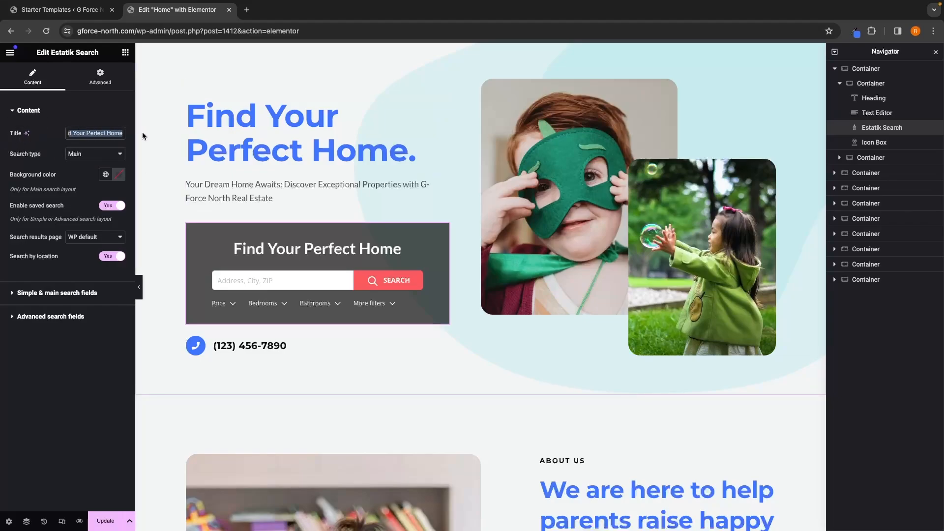
key("BackSpace")
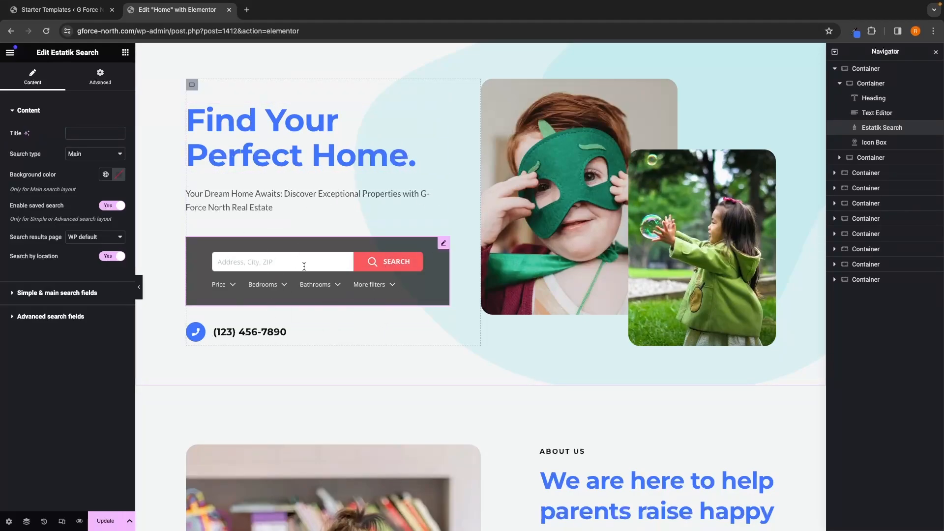
Step: Test the property search field in the hero by entering florida as a location
left_click(261, 260)
left_click(276, 288)
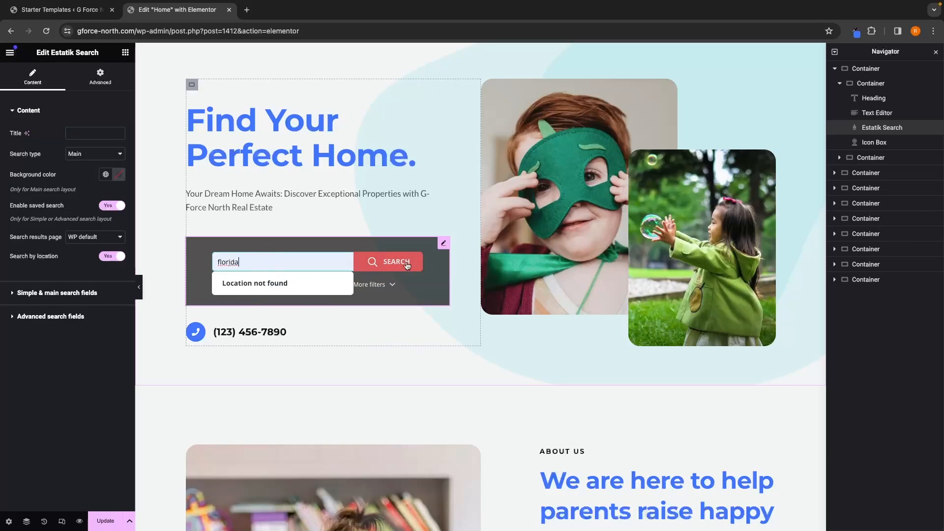
left_click_drag(297, 267, 237, 267)
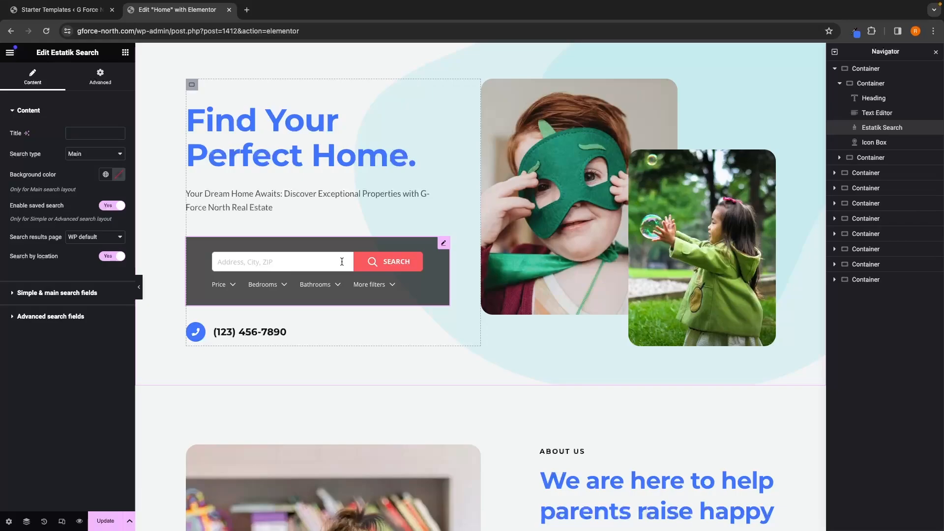
Step: Replace the icon box title's sample phone number with the agency's phone number
left_click(239, 330)
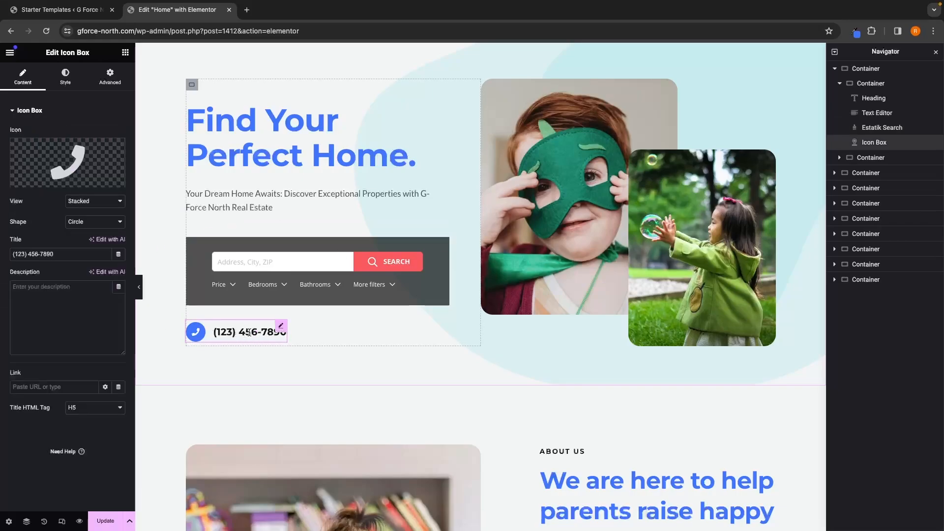
left_click_drag(63, 254, 3, 256)
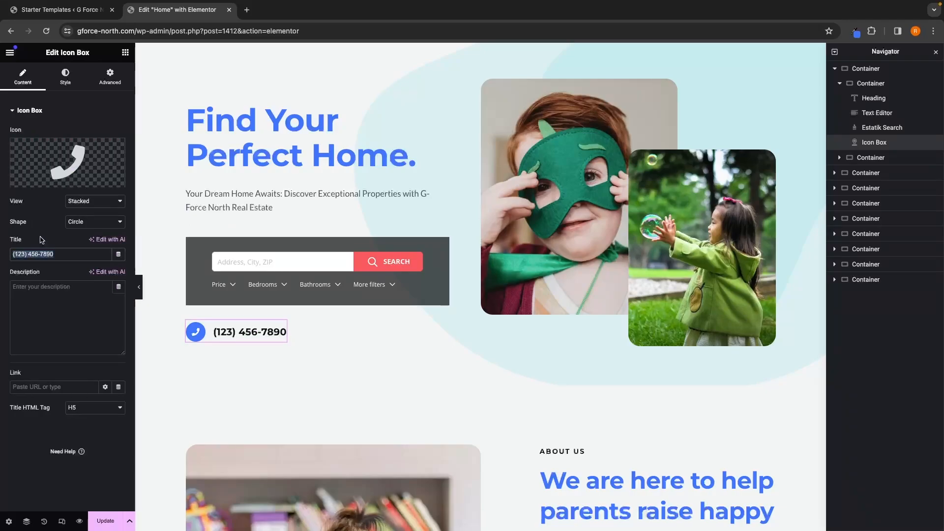
left_click(23, 253)
left_click(65, 254)
left_click_drag(65, 253, 4, 256)
key("BackSpace")
type("iutriuyt=")
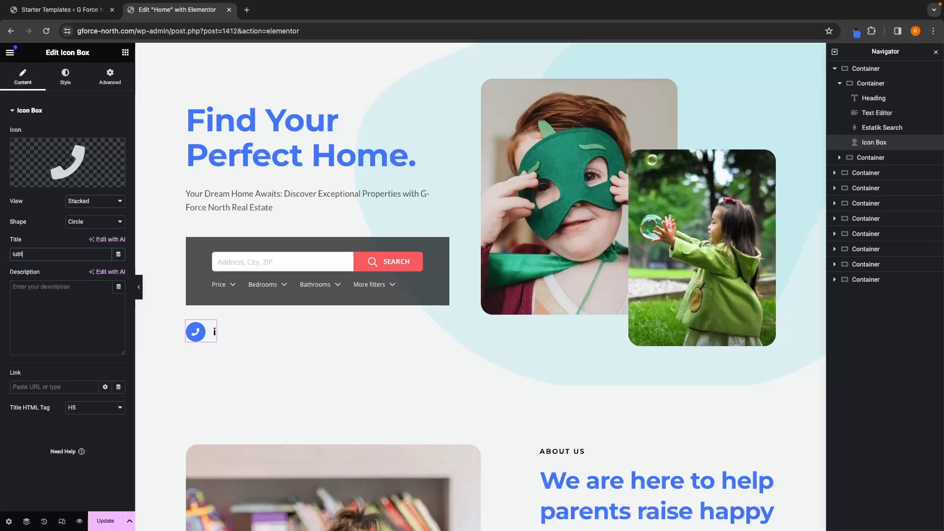
key("BackSpace")
key("BackSpace")
key("BackSpace")
key("BackSpace")
key("BackSpace")
key("BackSpace")
key("BackSpace")
key("BackSpace")
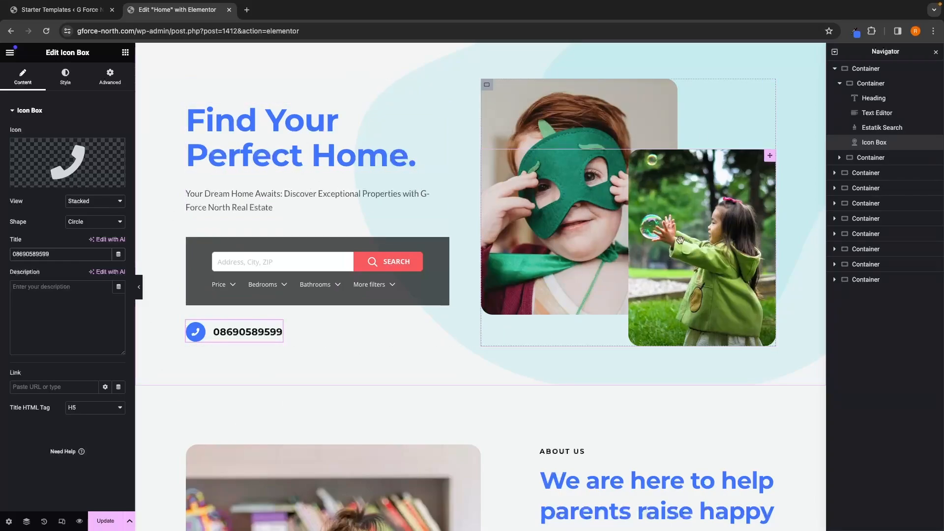
Step: Try replacing the hero's large photo with the child-drawing image from the media library, and undo the replacement
scroll(519, 318, "up", 2)
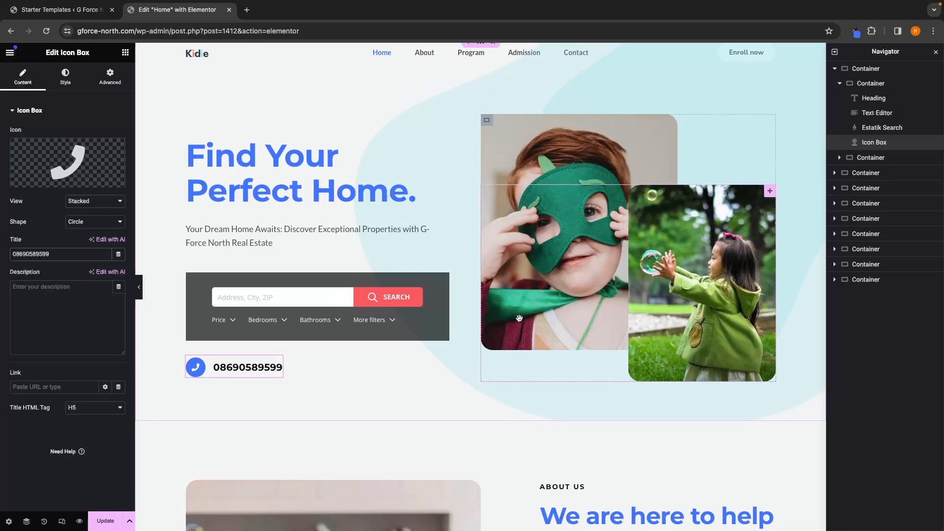
left_click(626, 131)
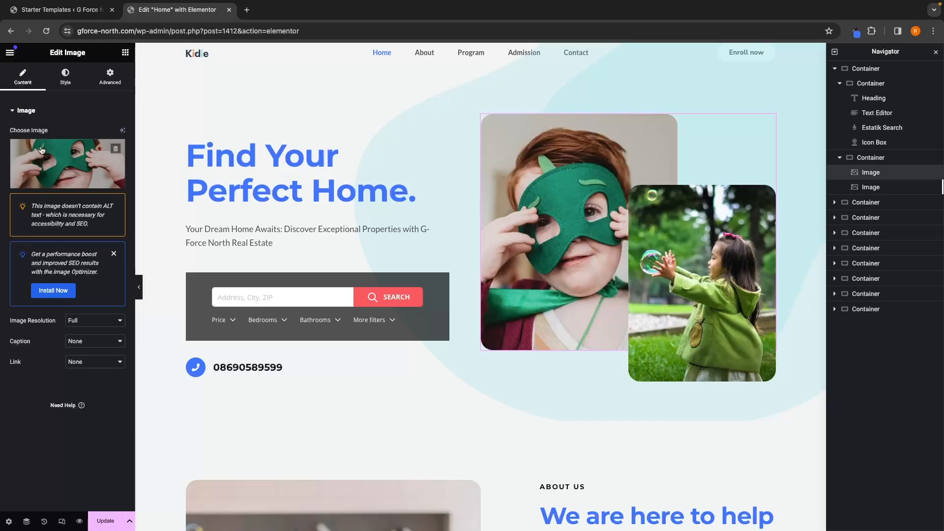
mouse_move(49, 183)
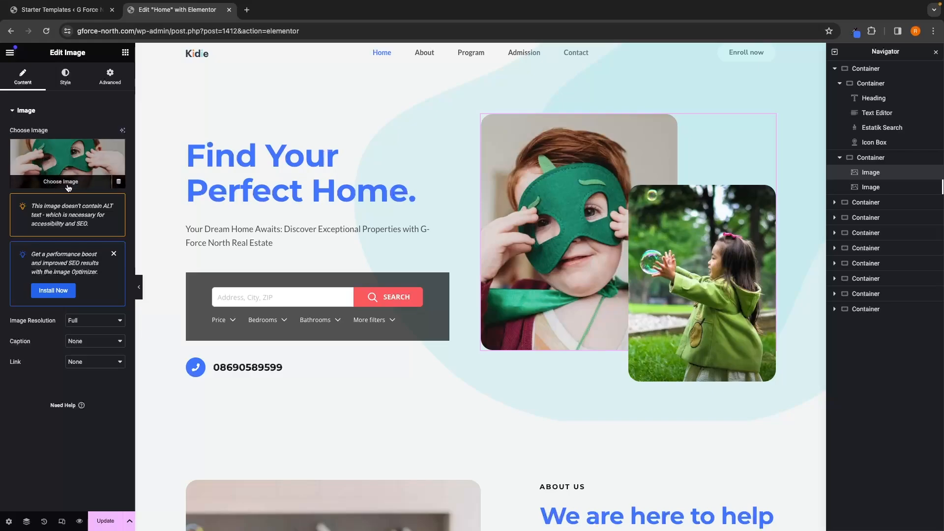
left_click(68, 185)
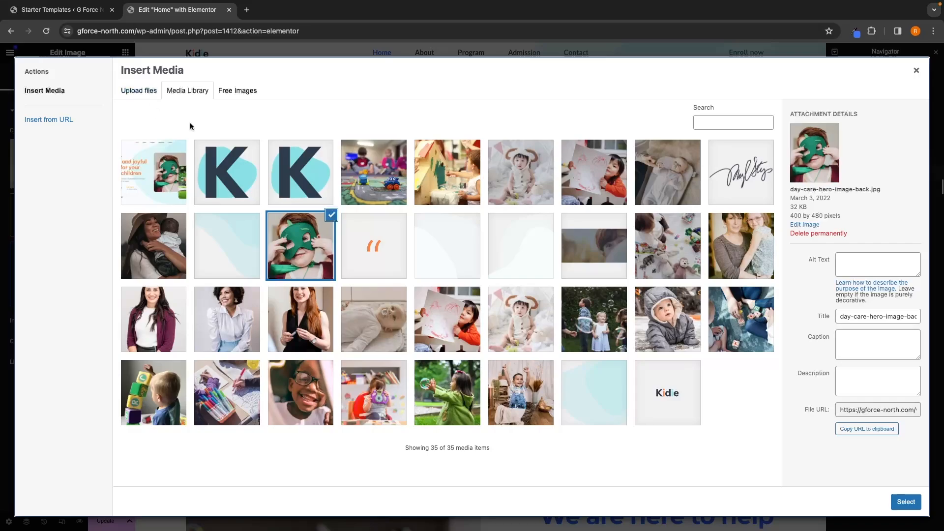
left_click(600, 182)
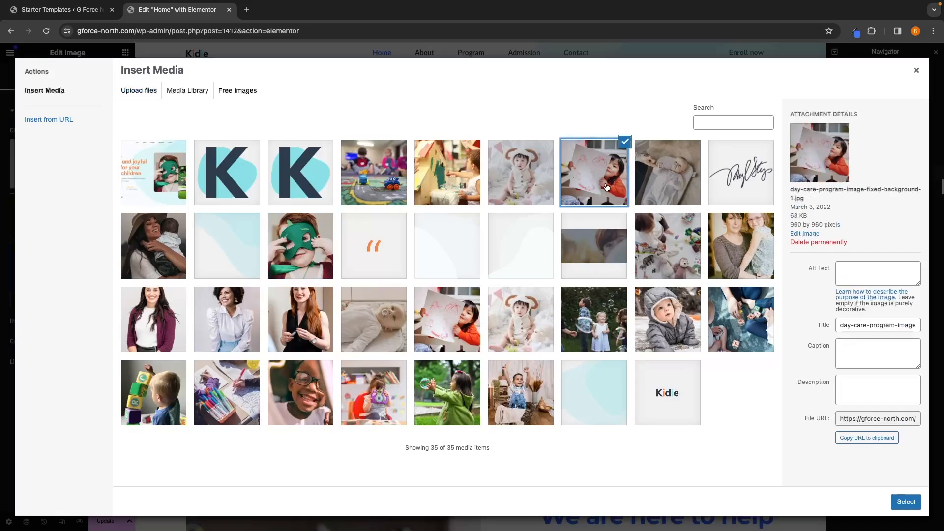
left_click(906, 502)
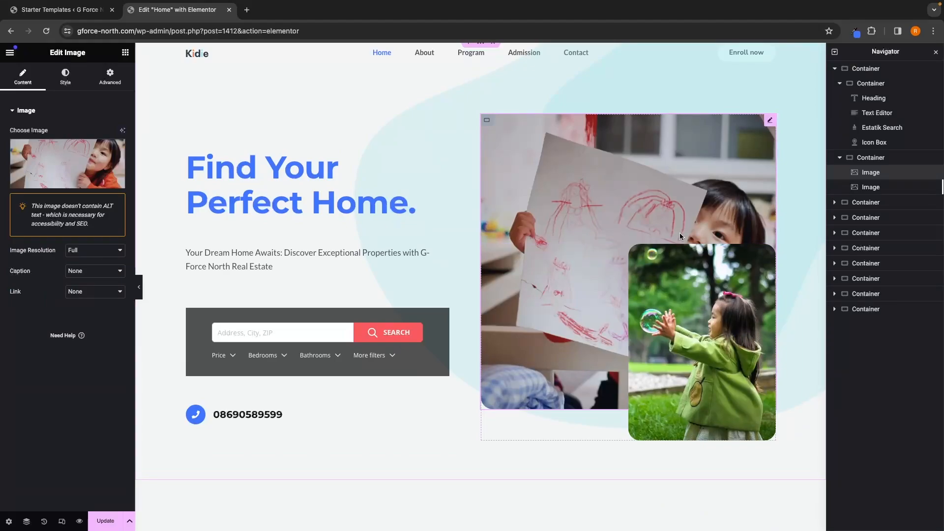
key("super+z")
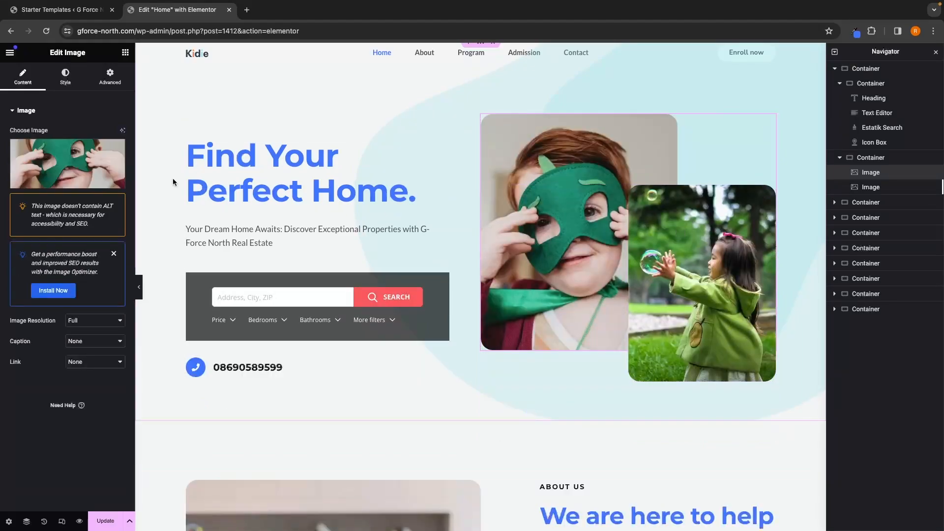
Step: Open the media library to choose a new image for the hero's large photo
left_click(64, 189)
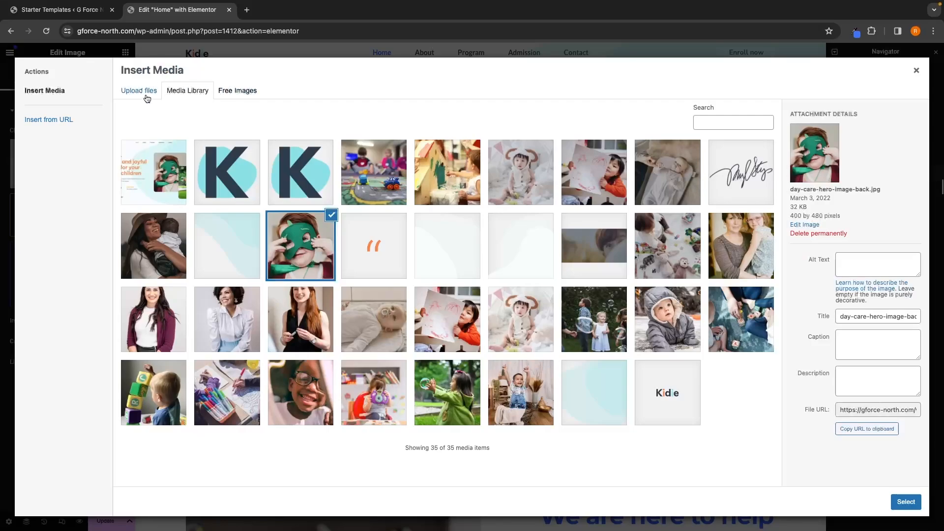
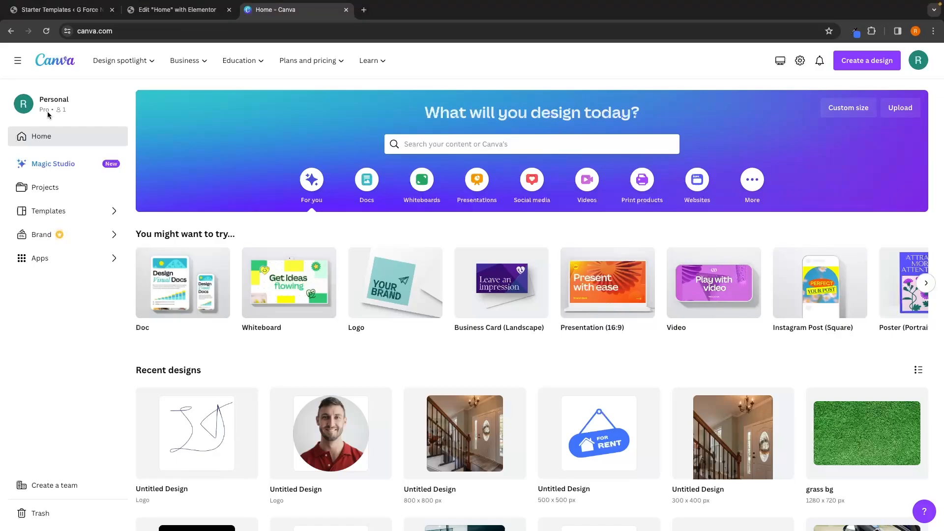
mouse_move(311, 60)
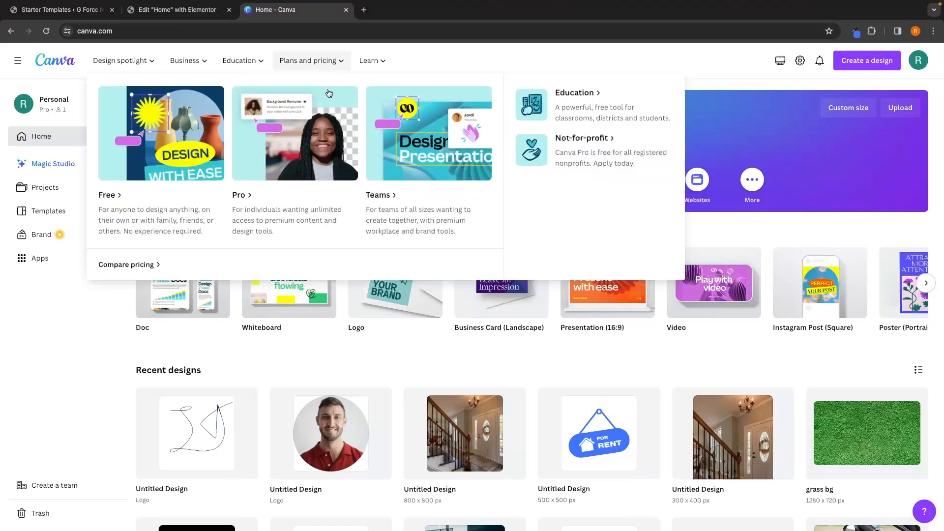
left_click(300, 131)
scroll(369, 177, "down", 5)
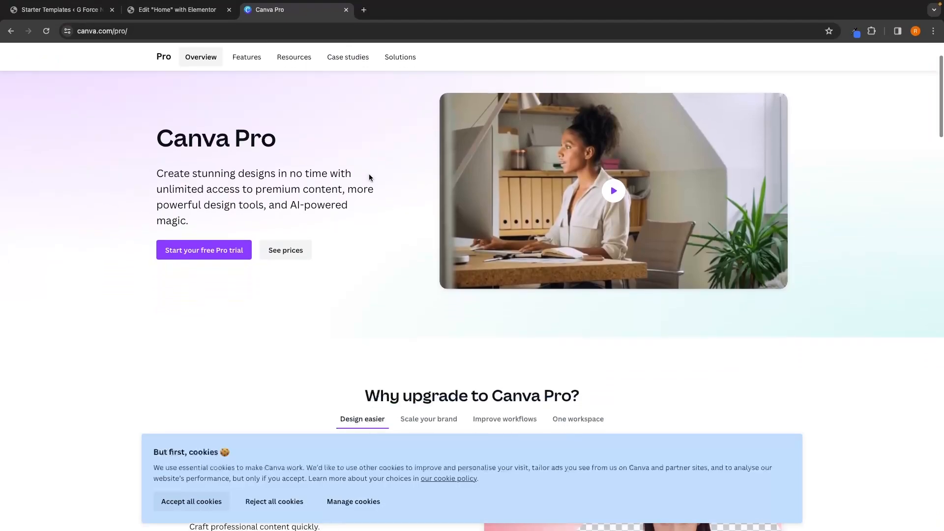
scroll(370, 178, "up", 2)
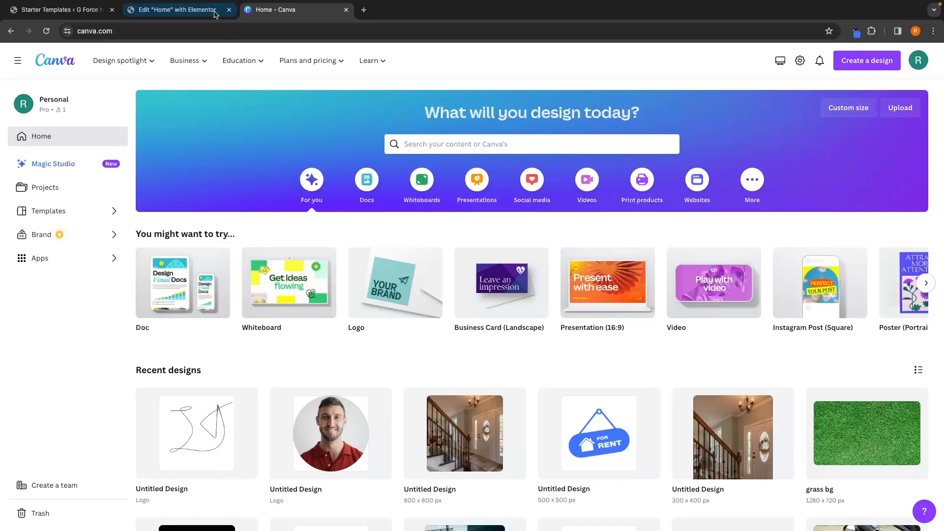
Step: Create a new custom-size design of 400 × 480 px to match the hero image's dimensions
left_click(177, 10)
left_click(292, 11)
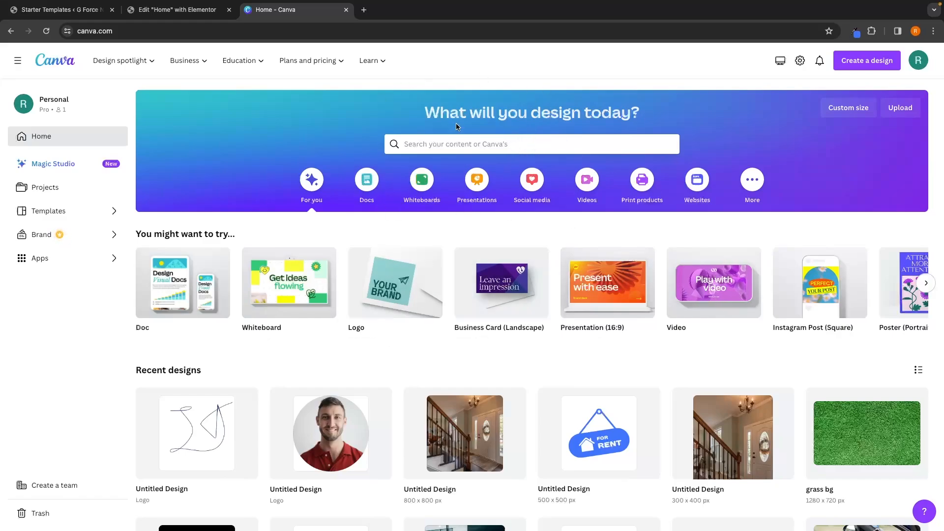
left_click(869, 65)
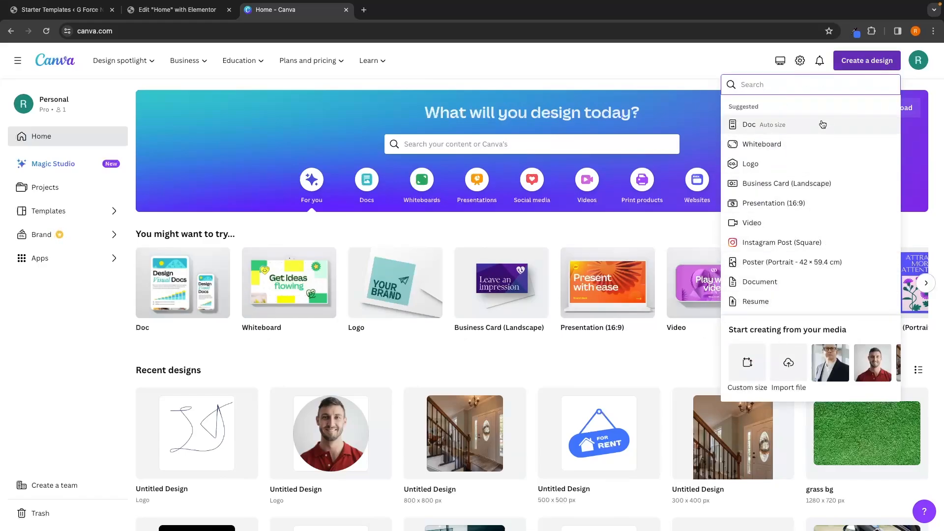
left_click(748, 366)
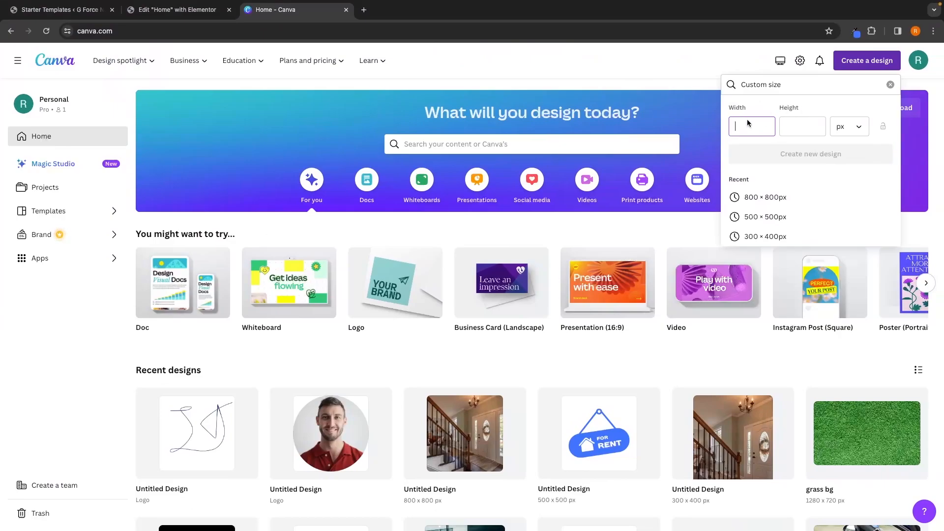
left_click(179, 10)
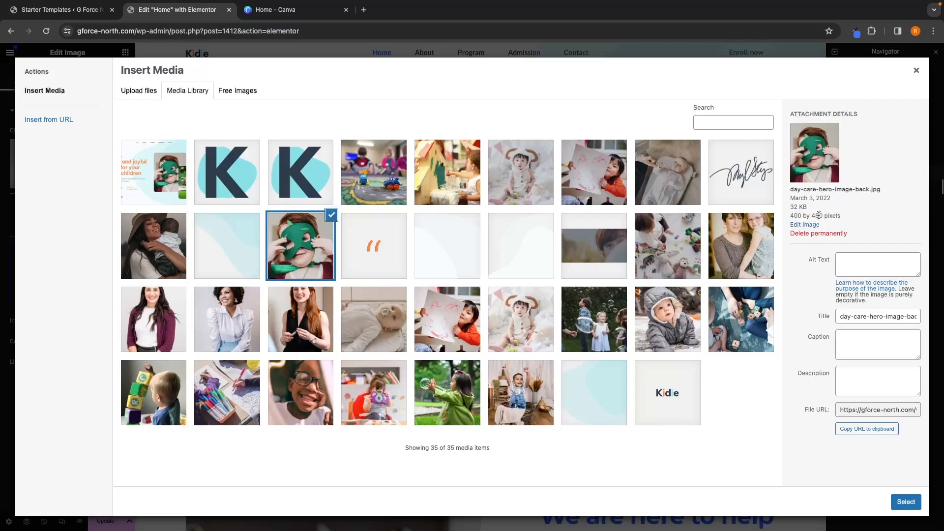
left_click(294, 11)
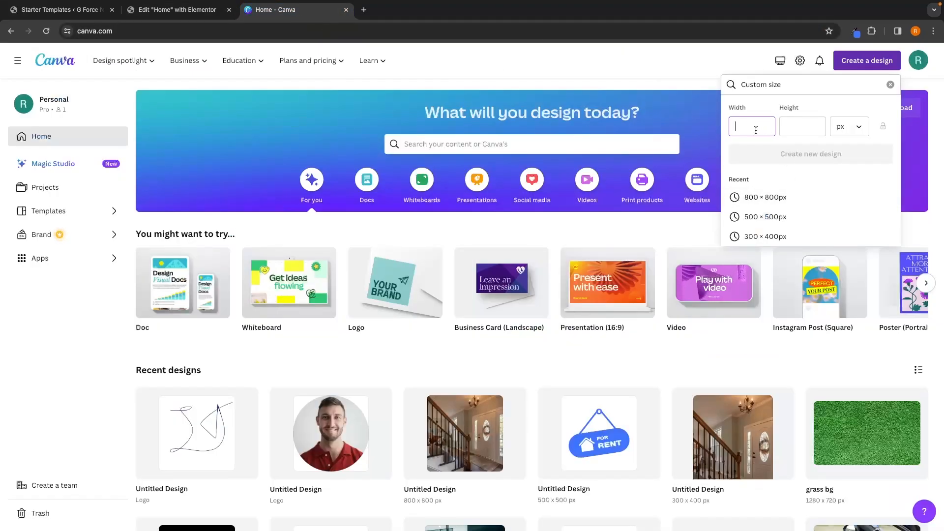
type("40")
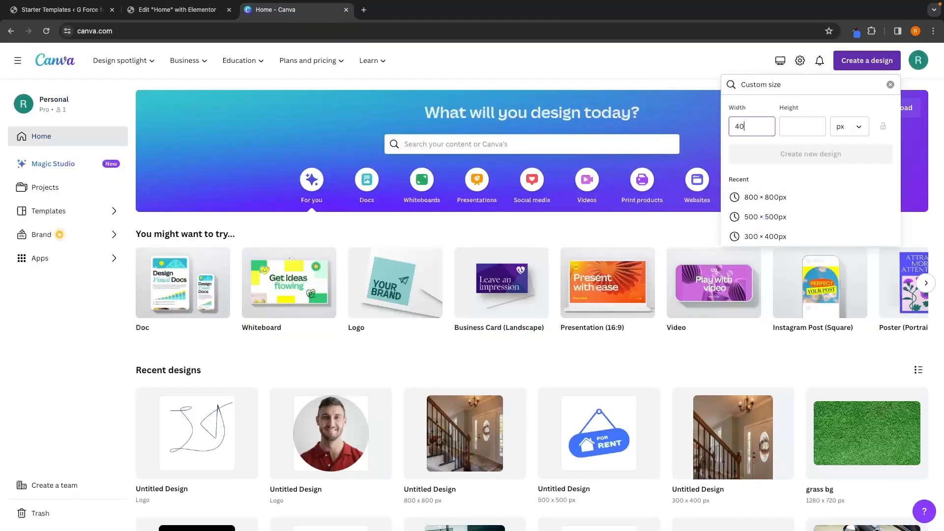
type("0")
key("Tab")
type("4")
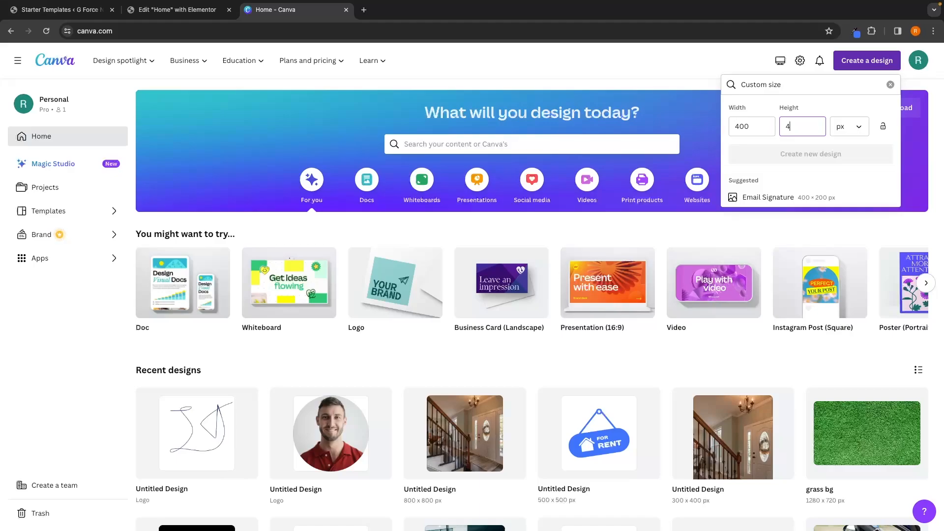
type("80")
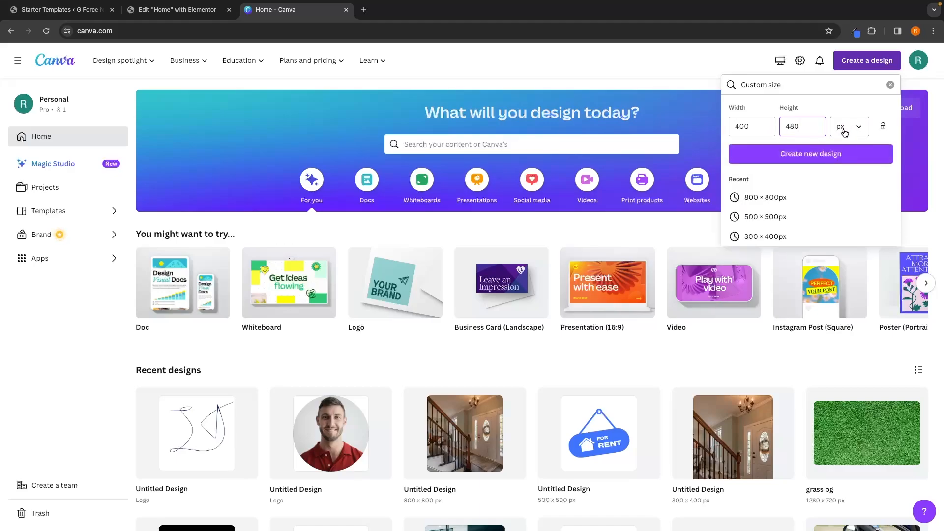
left_click(809, 156)
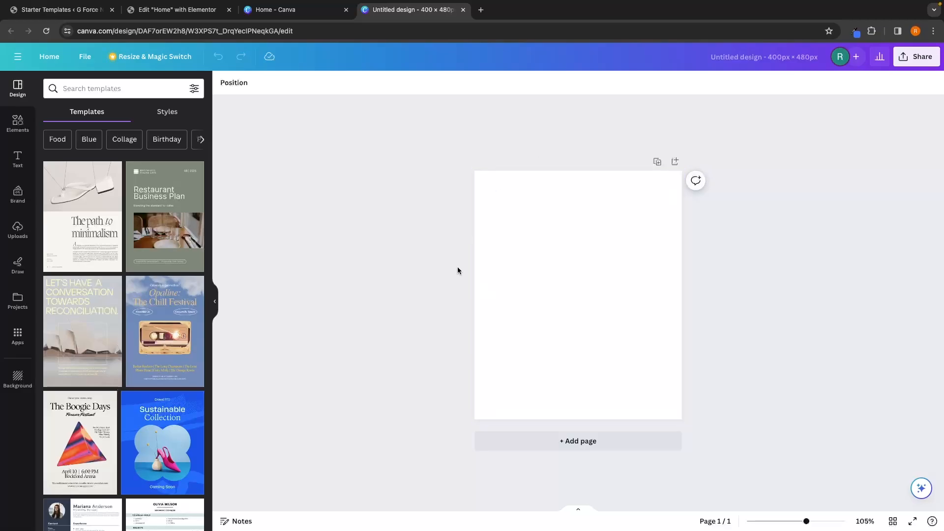
Step: Open the uploads panel, then go to Pexels in another tab and search for free house photos
left_click(180, 15)
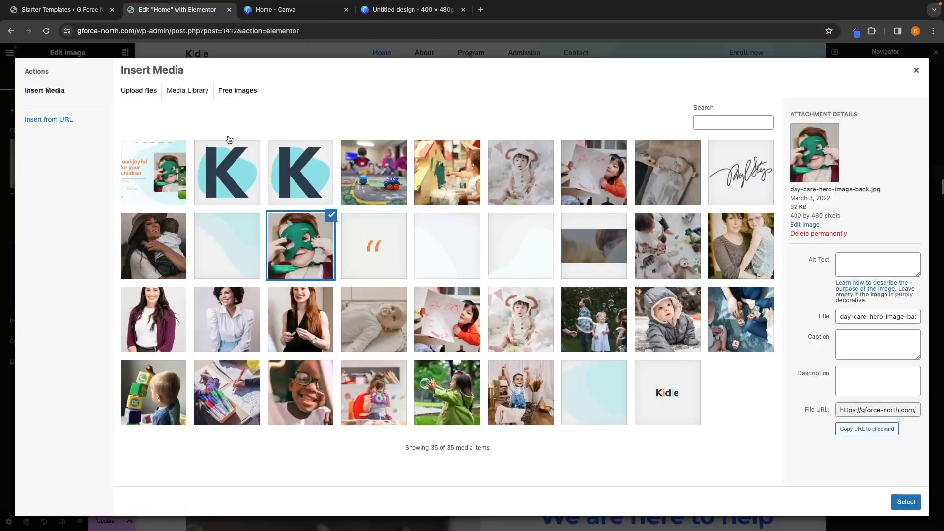
left_click(389, 10)
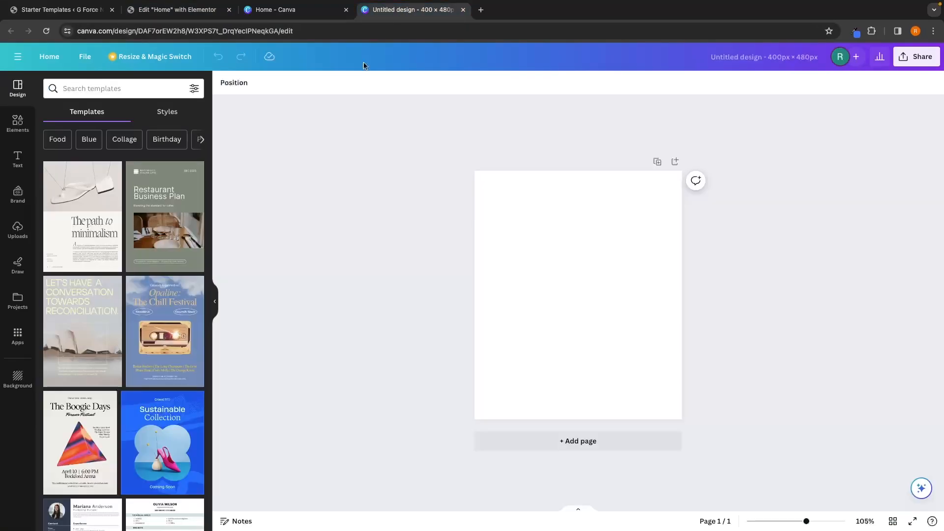
left_click(17, 228)
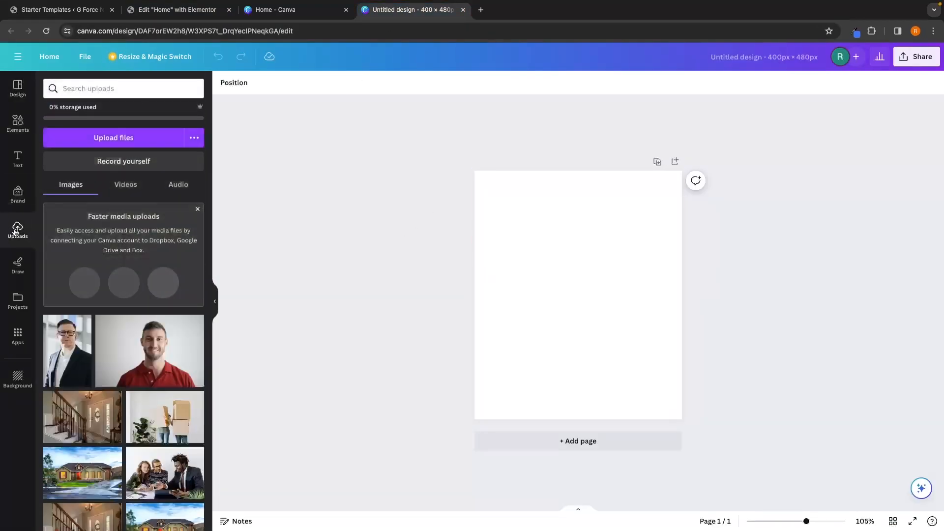
left_click(208, 14)
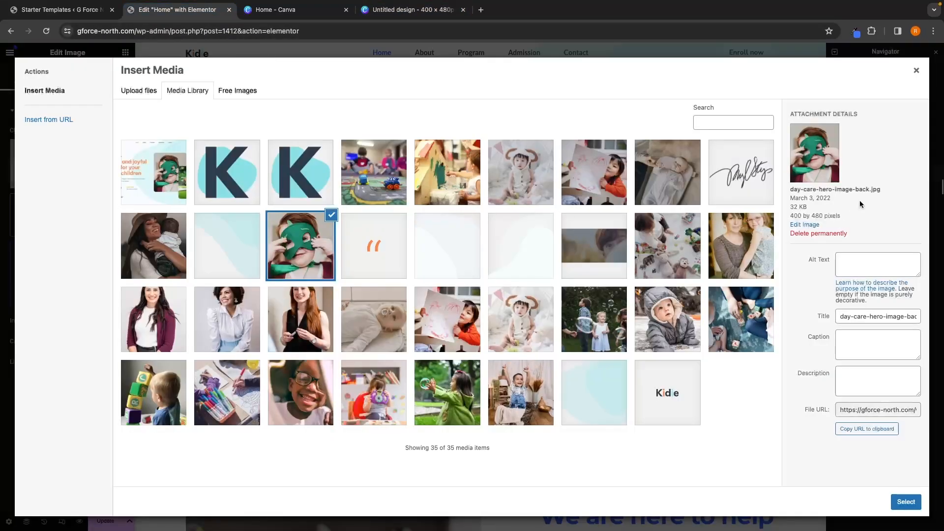
left_click(908, 76)
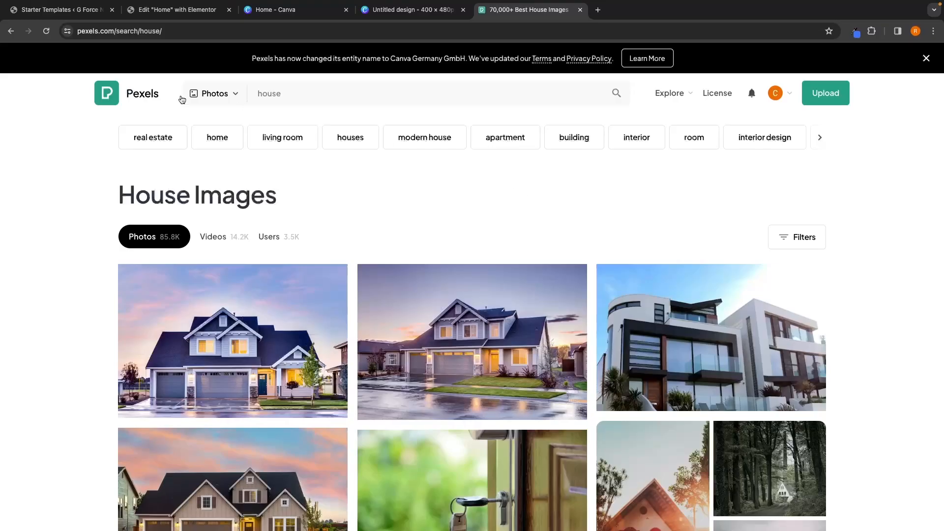
left_click(132, 101)
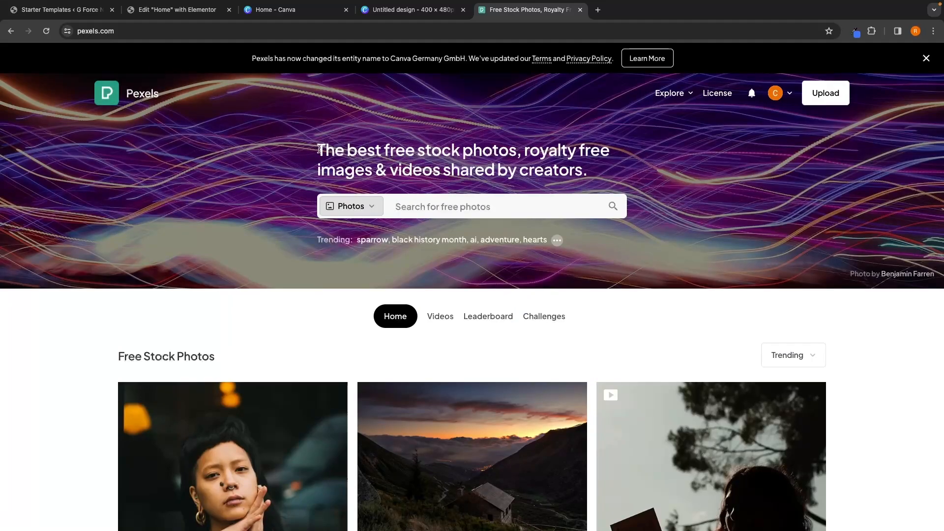
left_click_drag(317, 150, 590, 150)
left_click(620, 158)
left_click(556, 215)
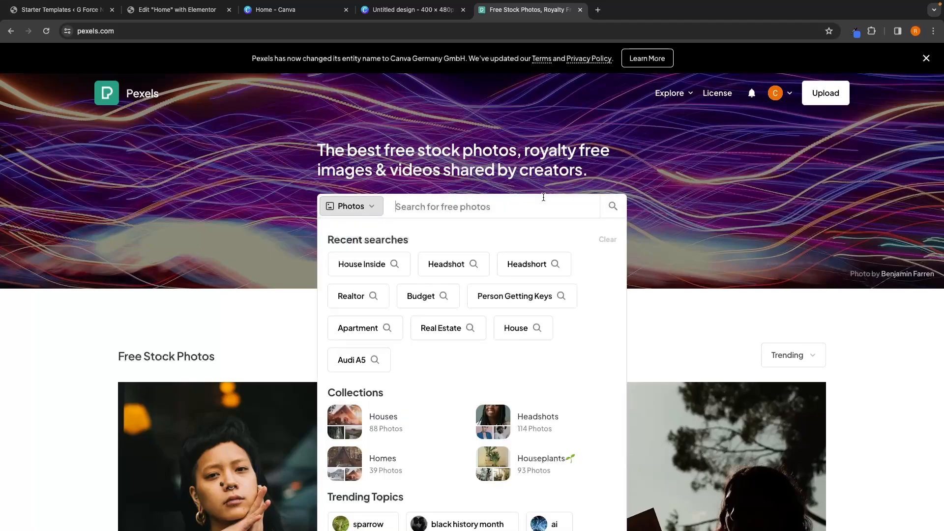
type("real")
key("BackSpace")
key("BackSpace")
key("BackSpace")
key("BackSpace")
type("house")
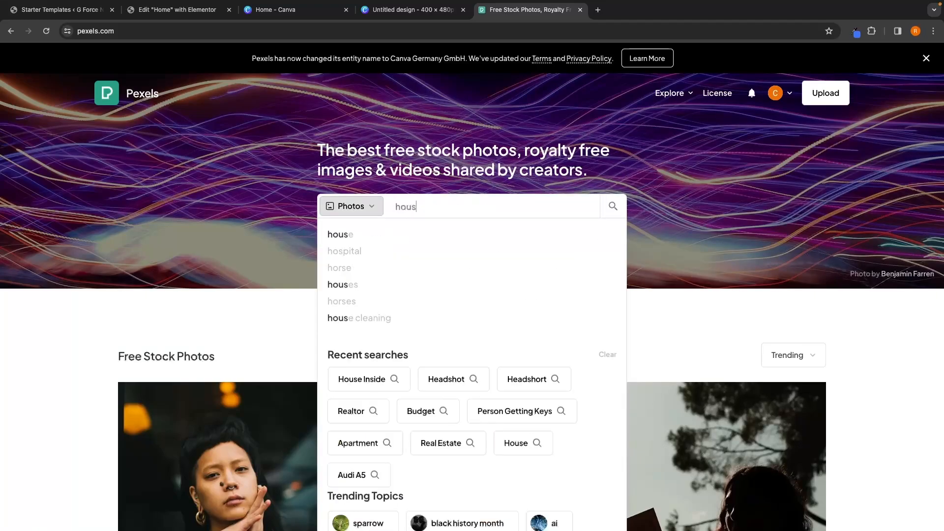
key("Return")
scroll(222, 211, "down", 3)
scroll(222, 212, "up", 1)
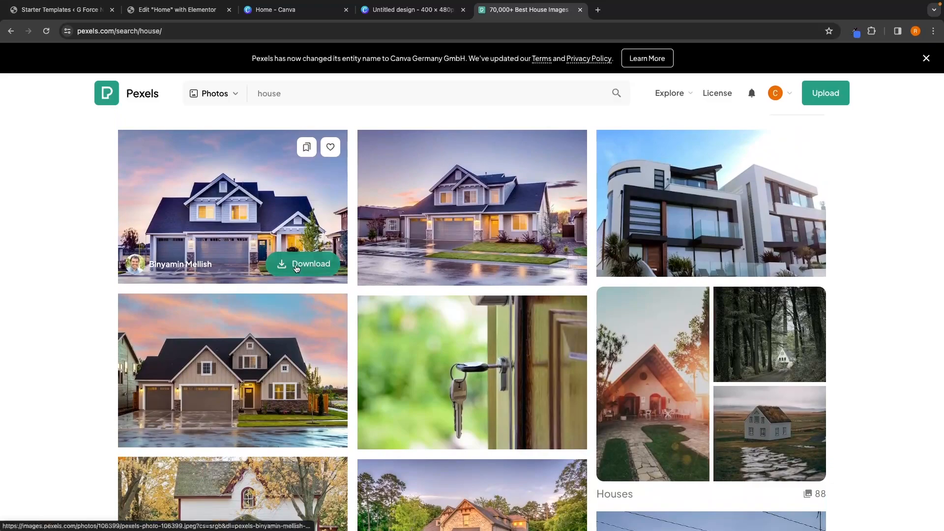
Step: Download the first suburban house photo from Pexels and upload it into the Canva design
left_click(319, 269)
left_click(696, 250)
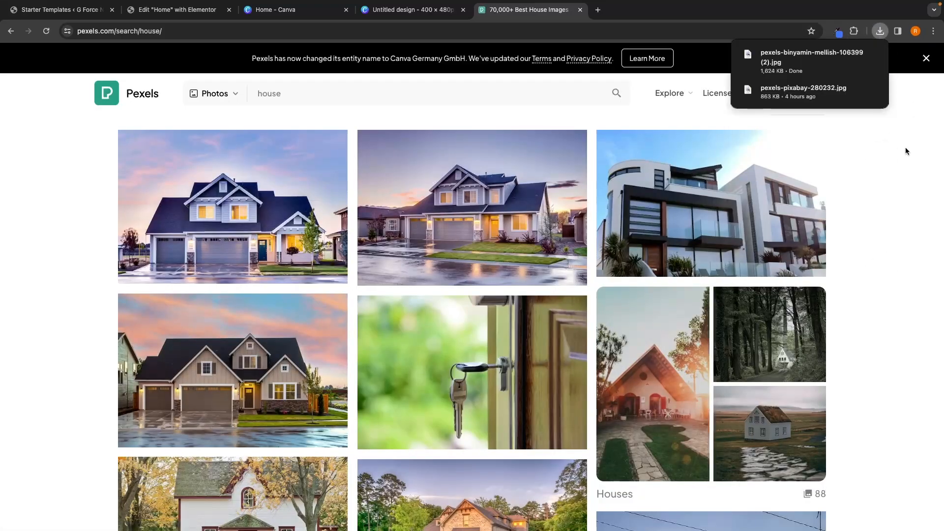
left_click(436, 19)
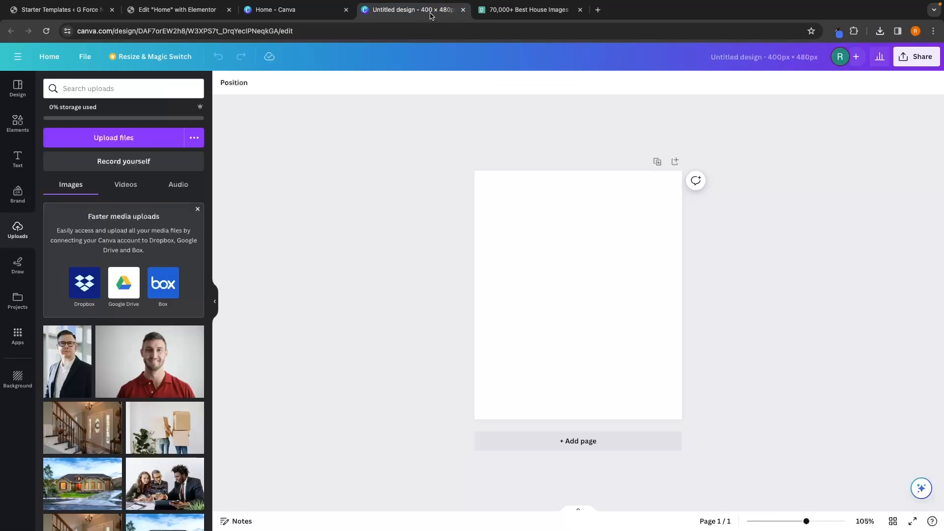
left_click(128, 139)
double_click(376, 210)
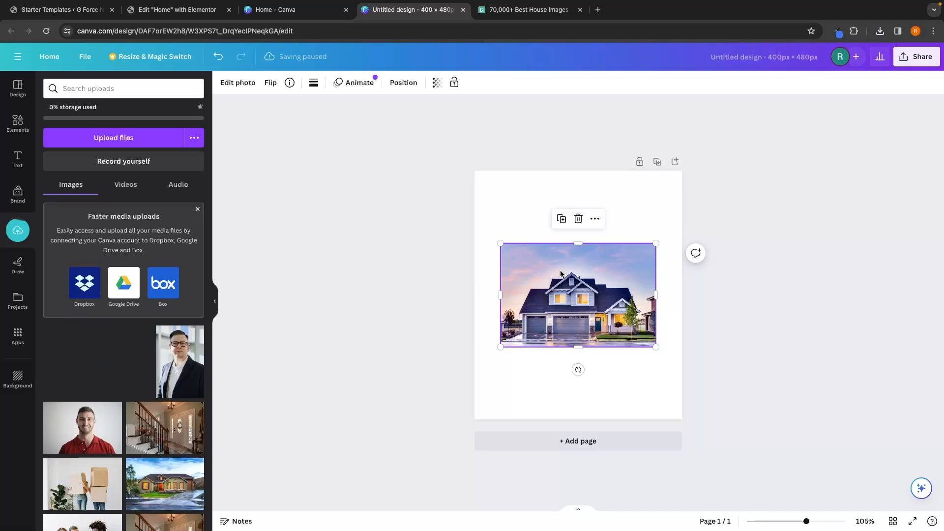
Step: Try moving and enlarging the house photo to fill the page, then delete it from the design
left_click_drag(561, 271, 536, 197)
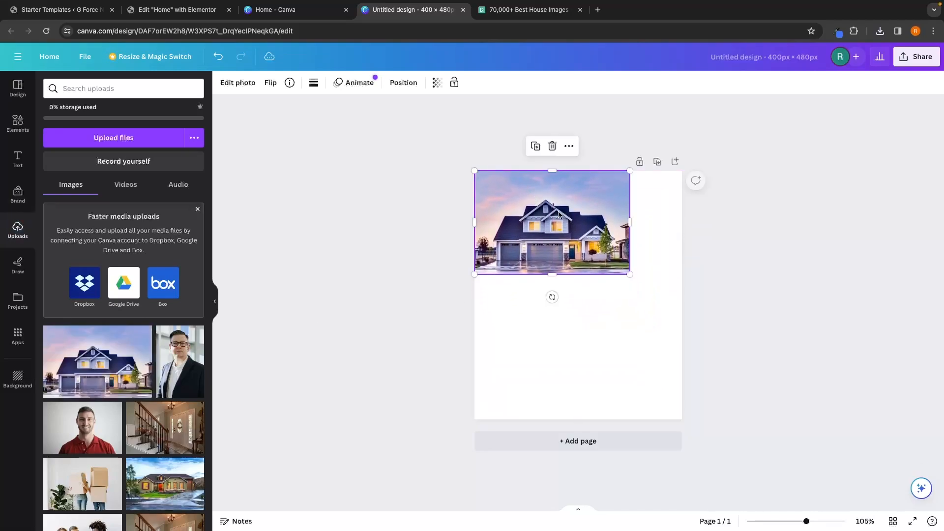
left_click_drag(628, 272, 681, 309)
left_click_drag(584, 310, 585, 419)
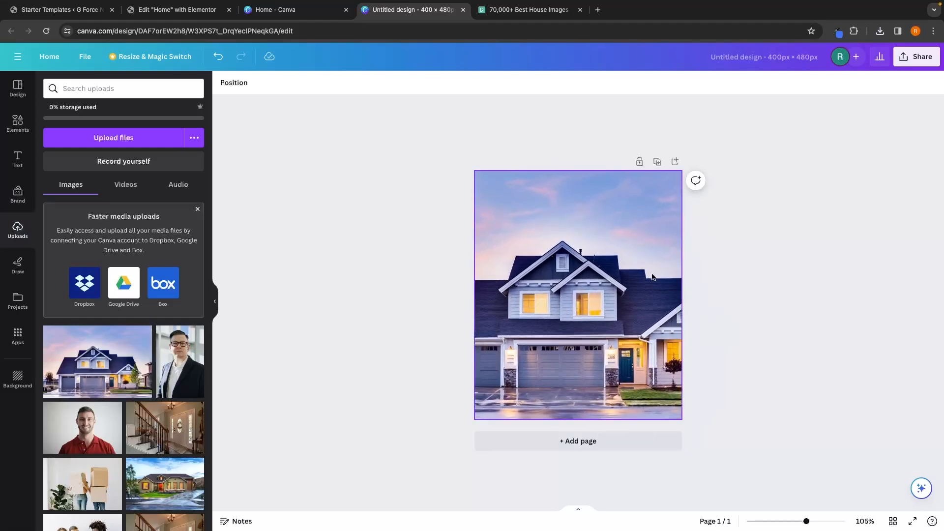
key("Delete")
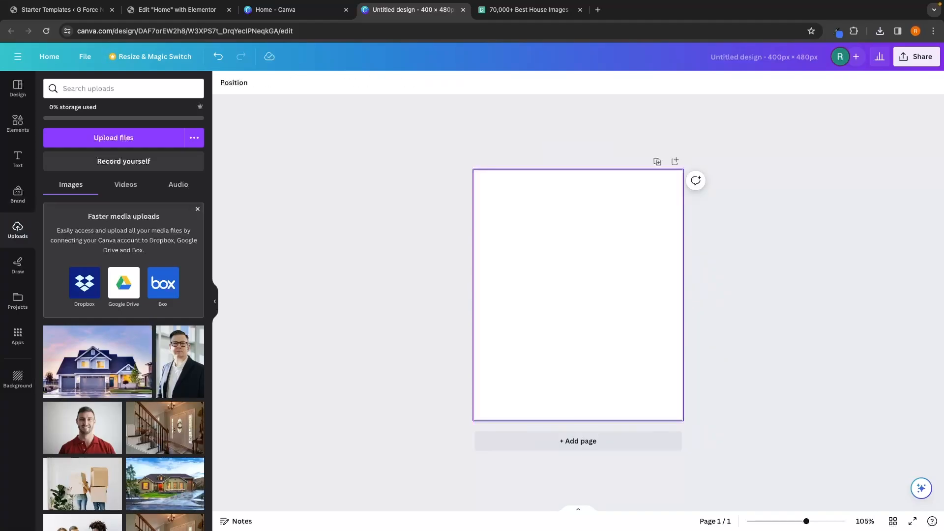
Step: Download the portrait photo of the white building with palm trees from the Pexels results
left_click(544, 17)
scroll(845, 247, "down", 7)
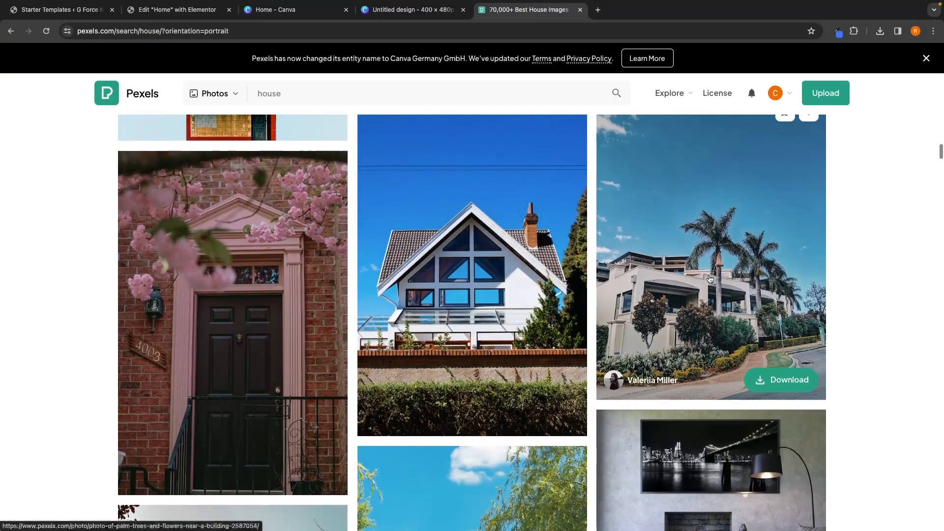
left_click(781, 379)
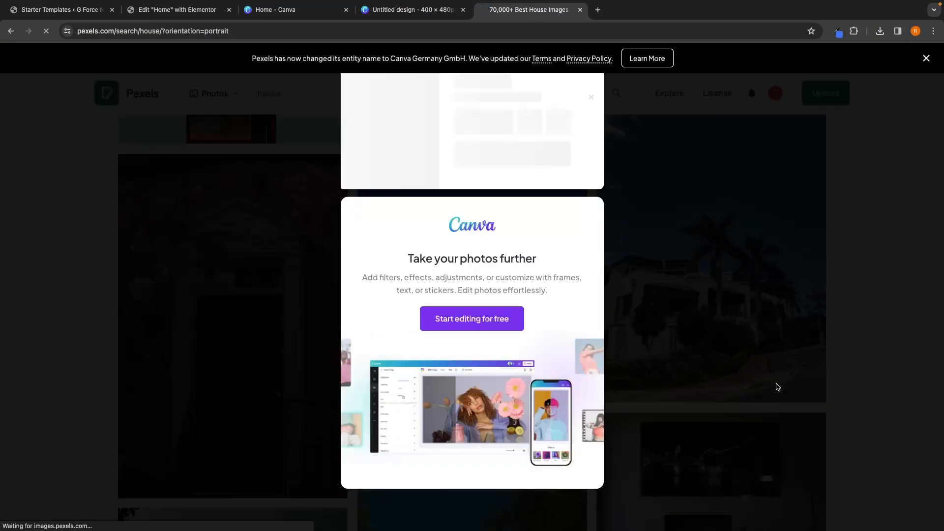
left_click(775, 385)
left_click(413, 10)
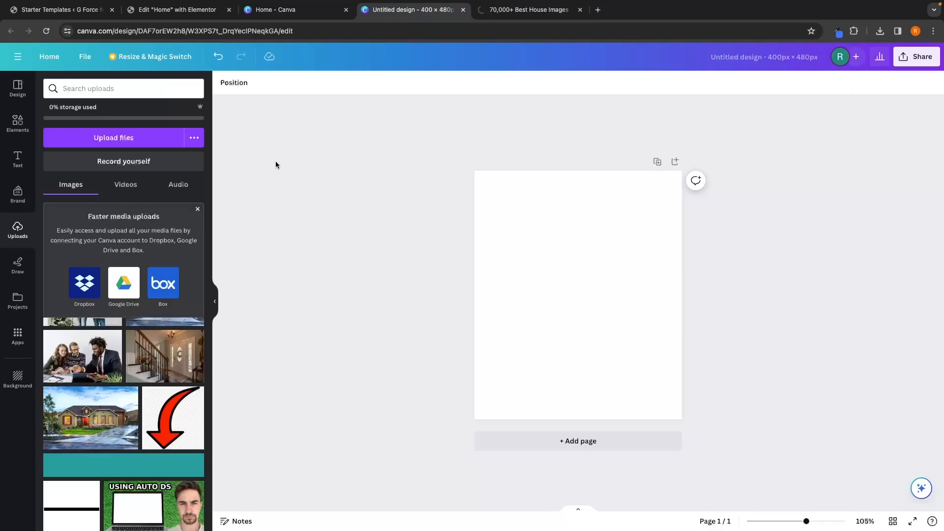
Step: Upload the palm-tree building photo and place it so it fills the 400 × 480 page
left_click(116, 143)
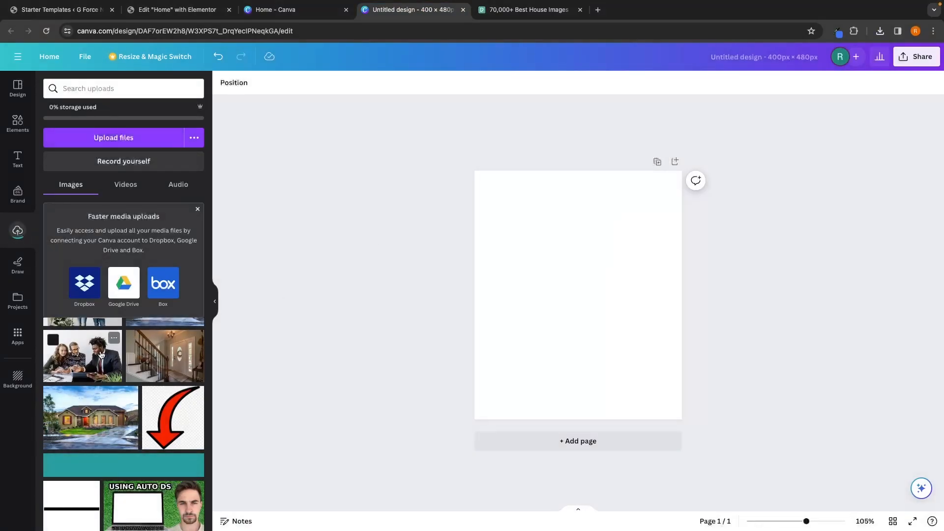
scroll(110, 325, "up", 3)
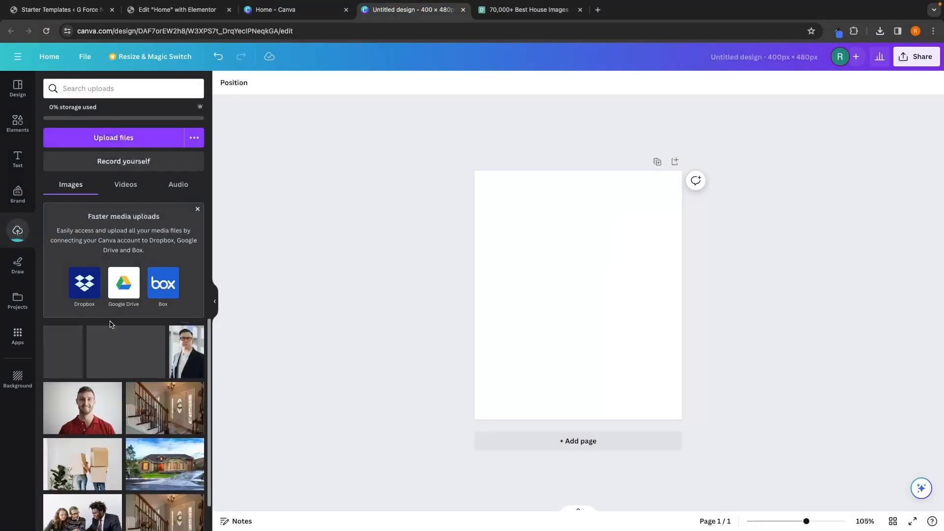
left_click_drag(62, 357, 523, 305)
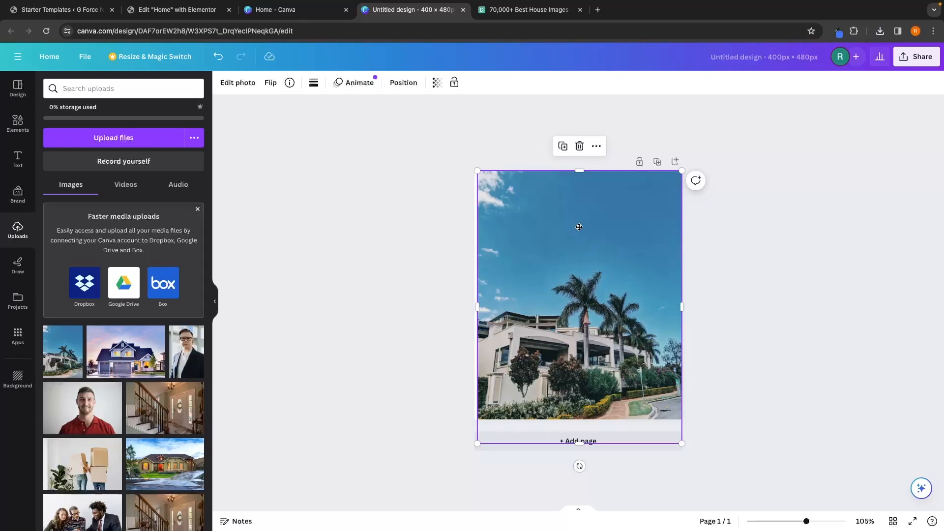
left_click_drag(579, 230, 579, 216)
left_click_drag(579, 142, 579, 101)
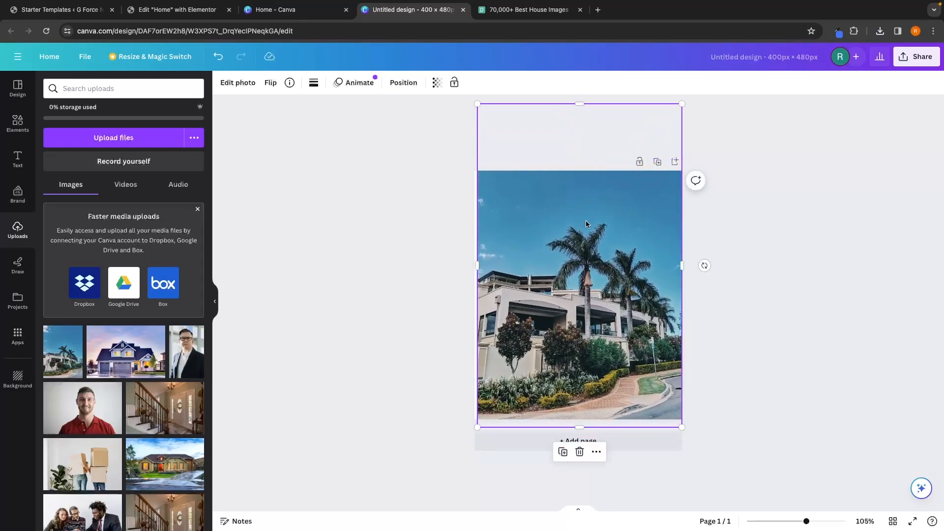
left_click(718, 337)
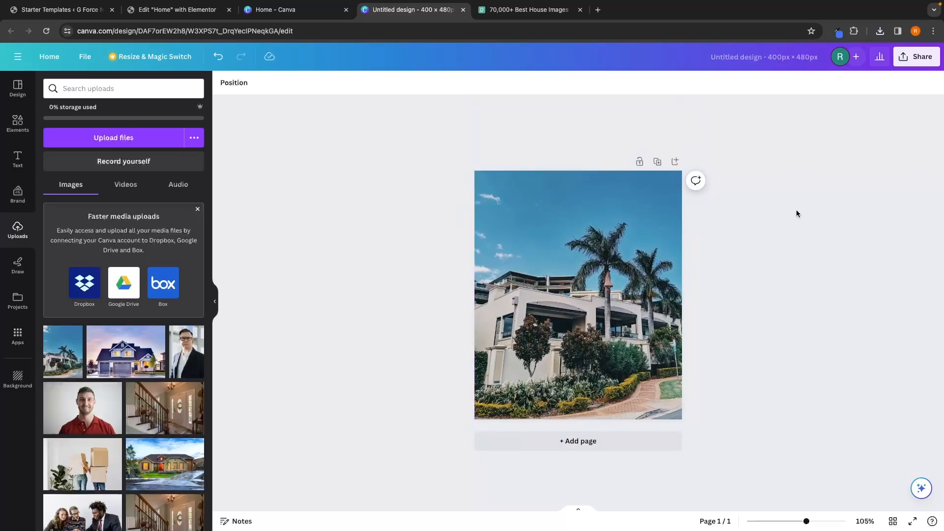
Step: Download the 400 × 480 design as a PNG file
left_click(914, 58)
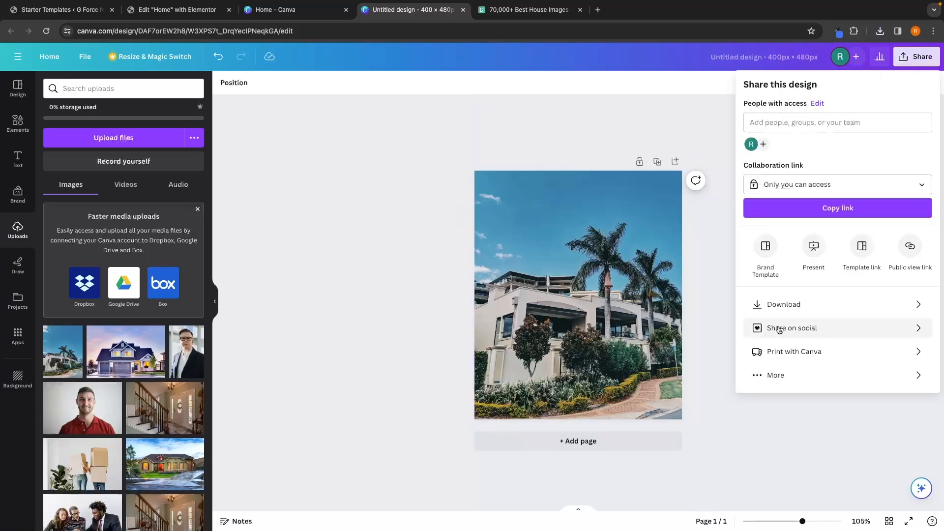
left_click(783, 309)
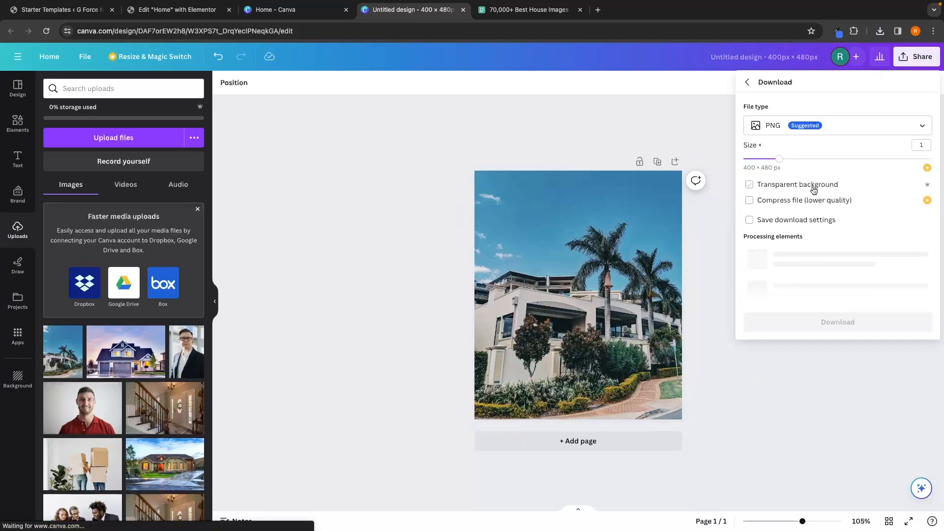
left_click(824, 244)
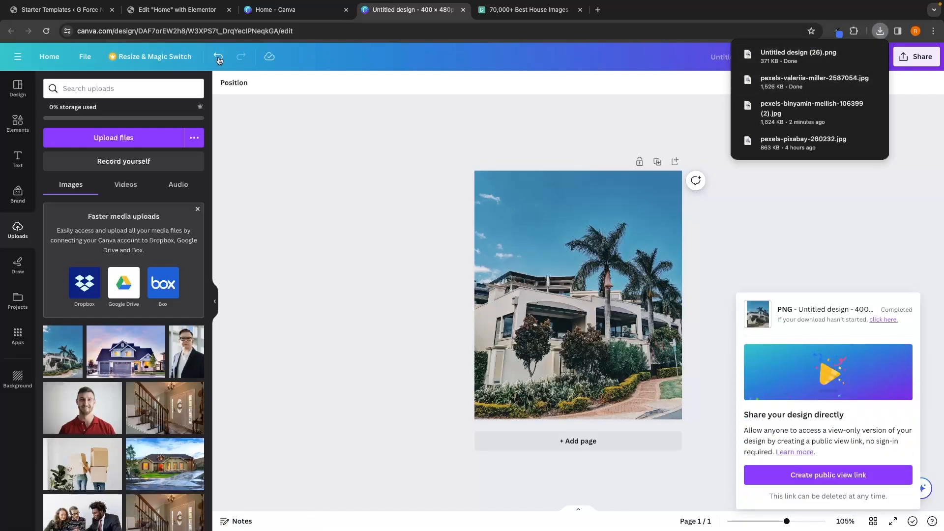
Step: Upload the downloaded Untitled design (26).png and set it as the first hero image in Elementor
left_click(195, 15)
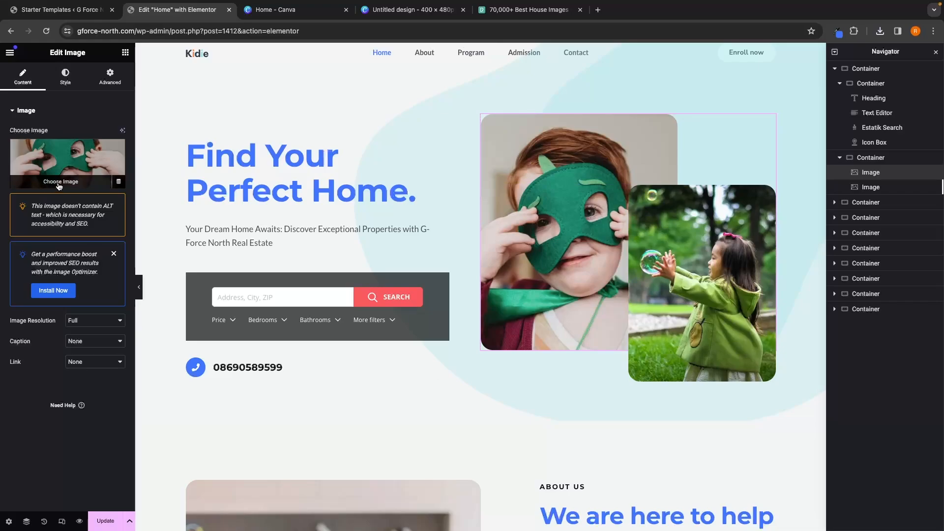
left_click(59, 185)
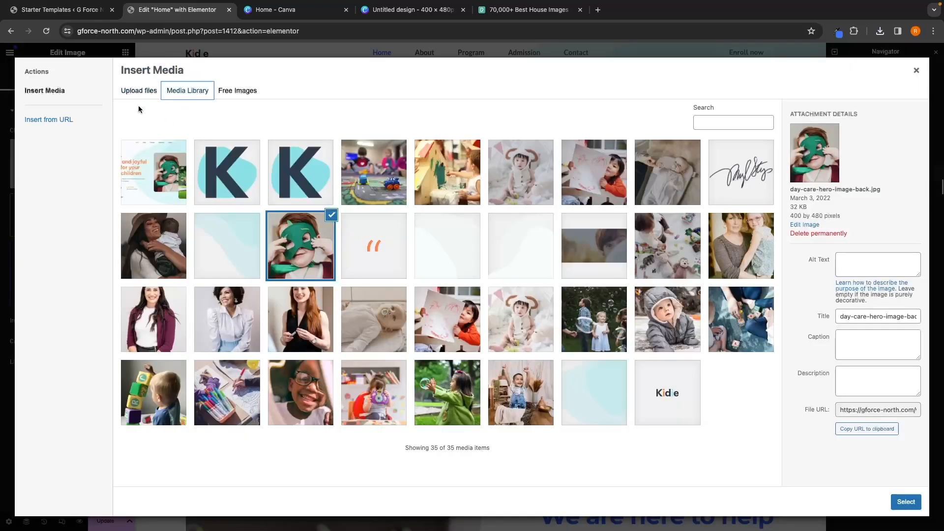
left_click(138, 92)
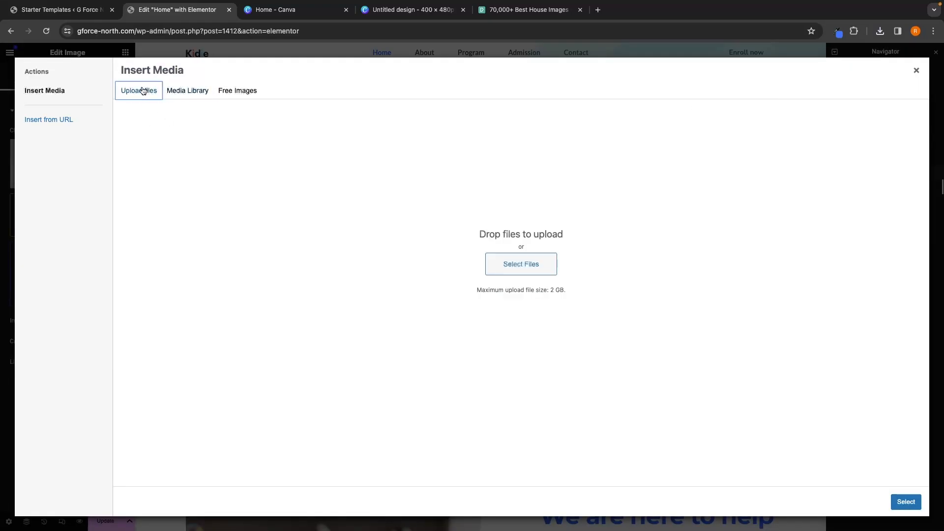
left_click(518, 266)
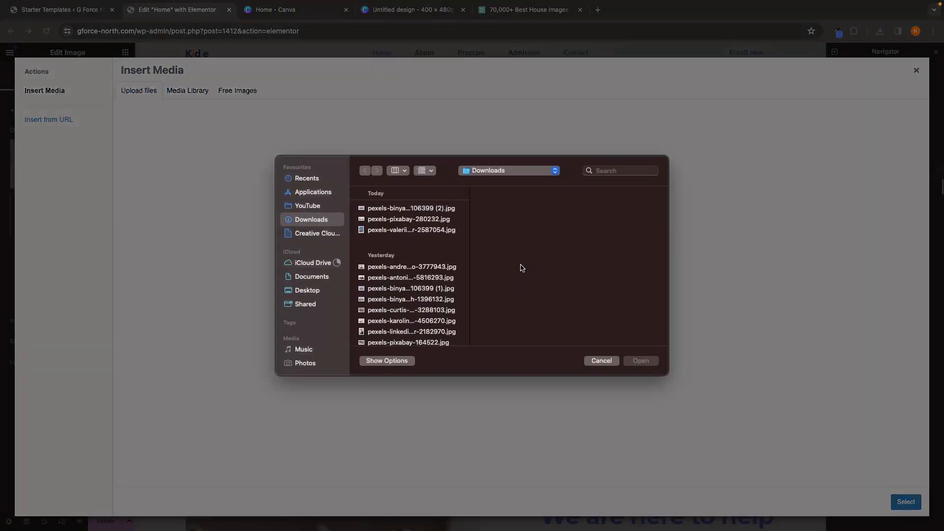
left_click(395, 244)
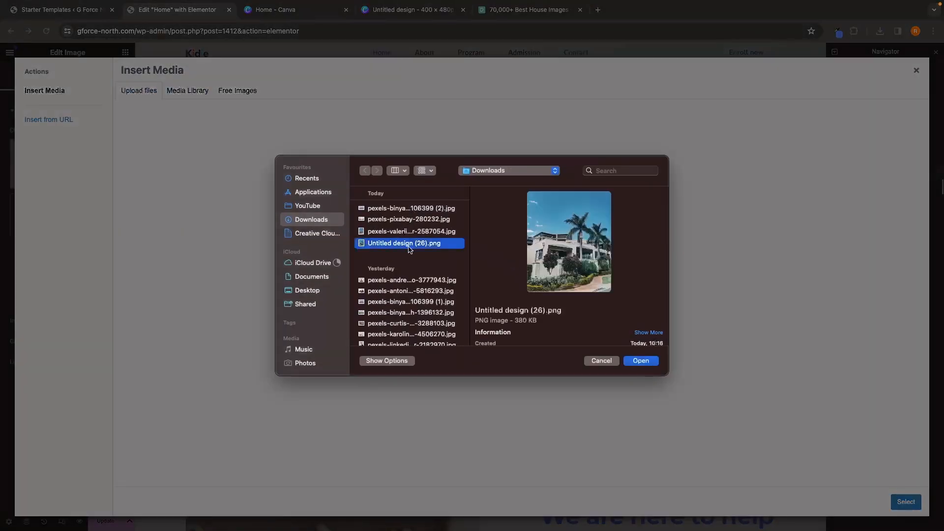
double_click(411, 247)
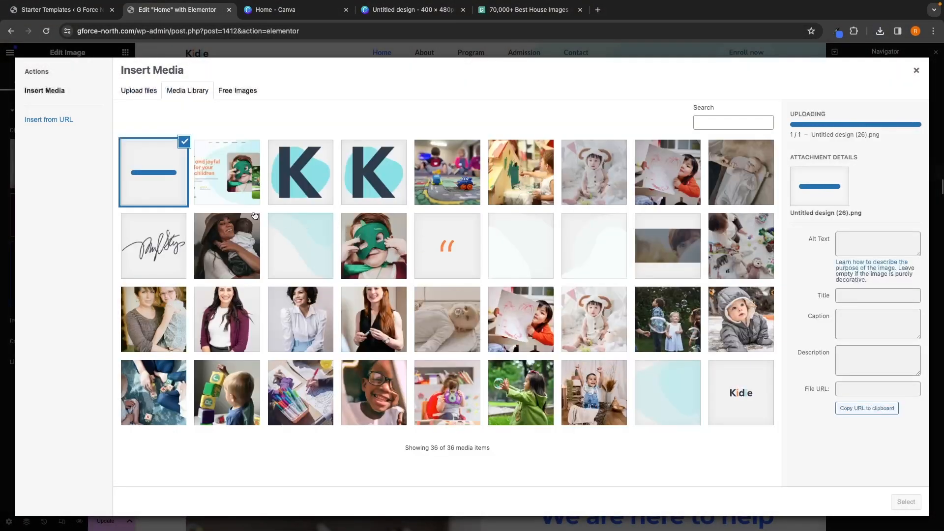
left_click(904, 501)
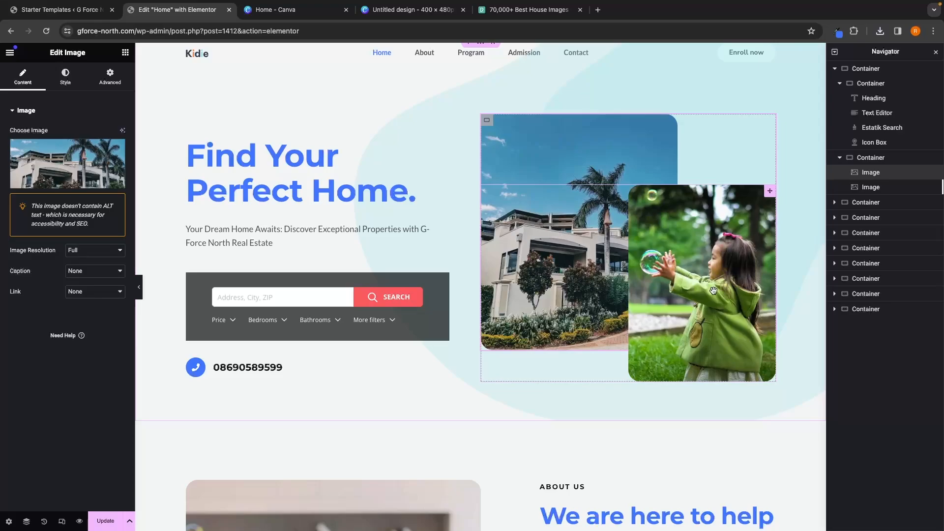
Step: Select the second hero image and open its media details to check the image dimensions
left_click(675, 226)
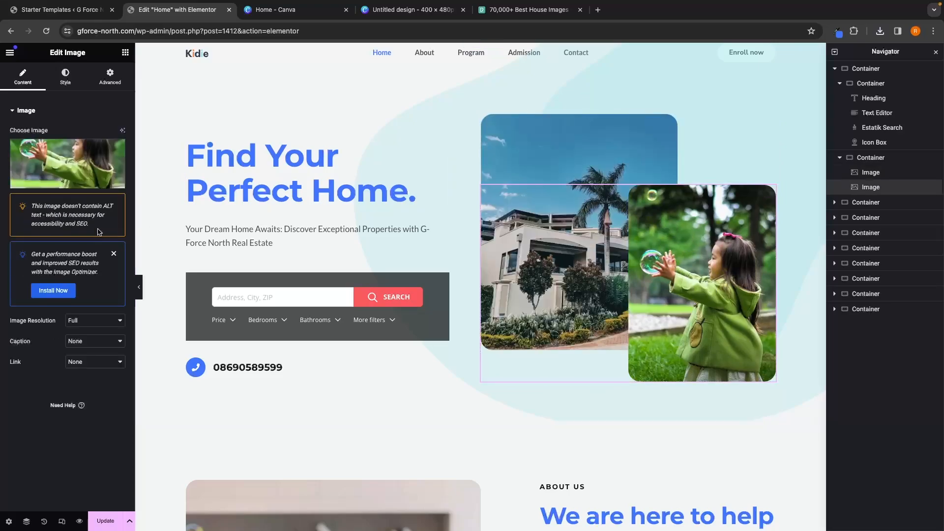
mouse_move(63, 160)
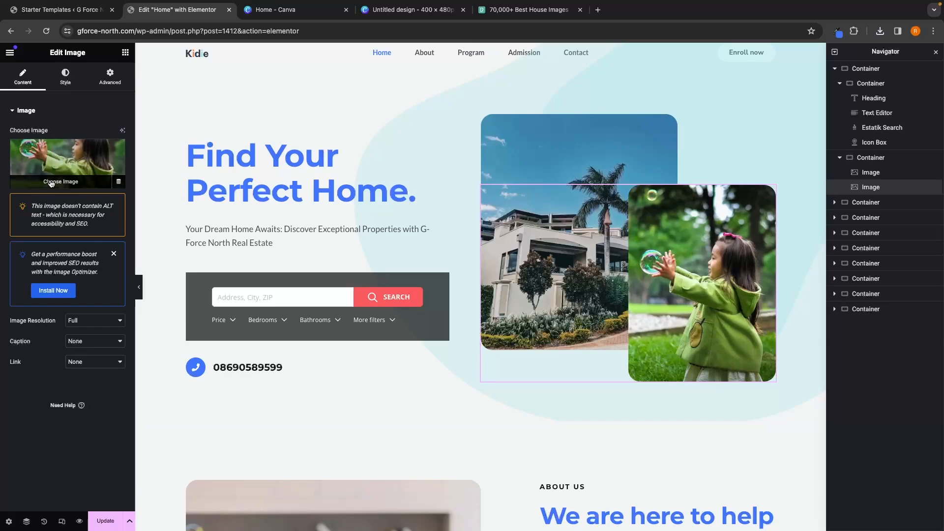
left_click(68, 183)
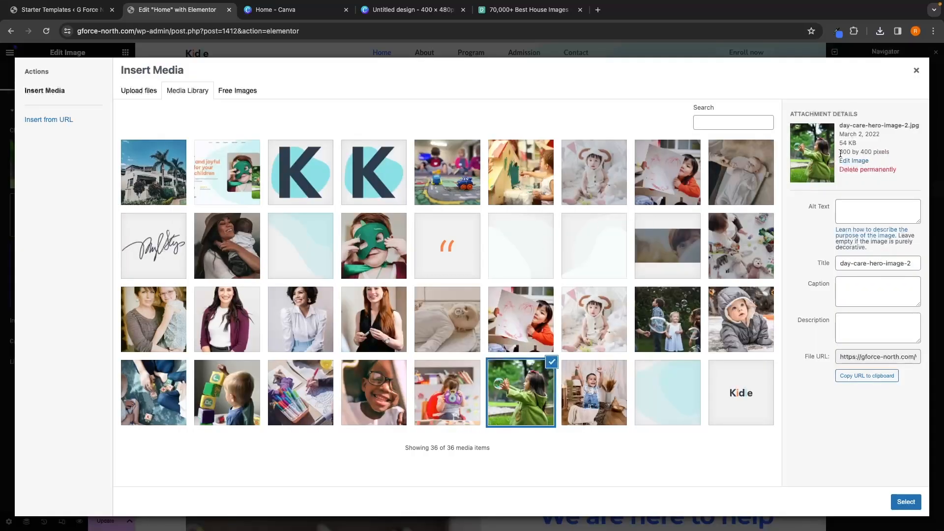
left_click_drag(839, 152, 872, 152)
Step: Create a new Canva design with a custom size of 300 × 400 px
left_click(295, 10)
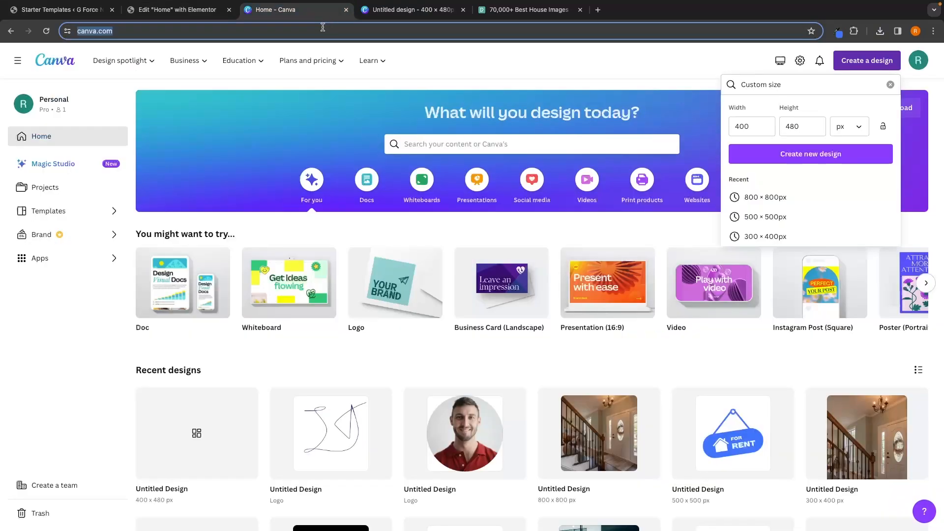
left_click(756, 129)
double_click(756, 129)
type("3")
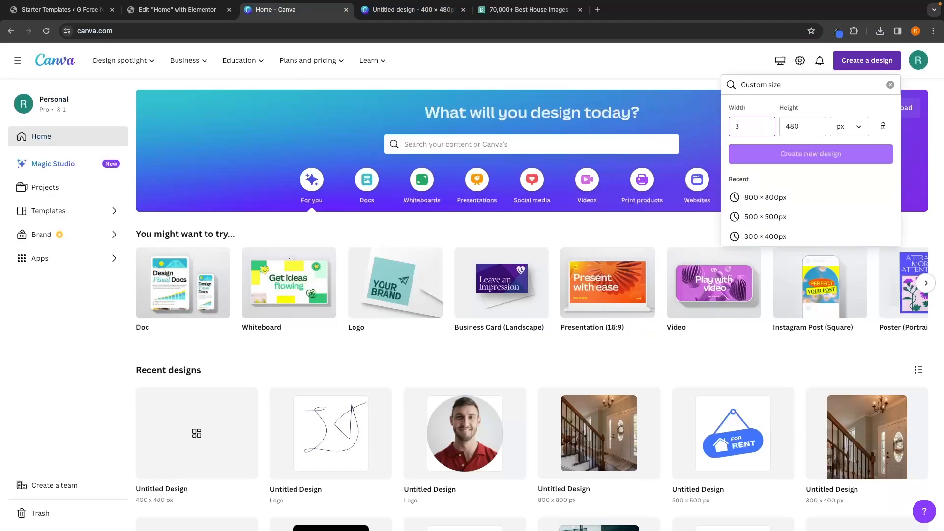
type("00")
left_click(799, 126)
double_click(798, 126)
type("40")
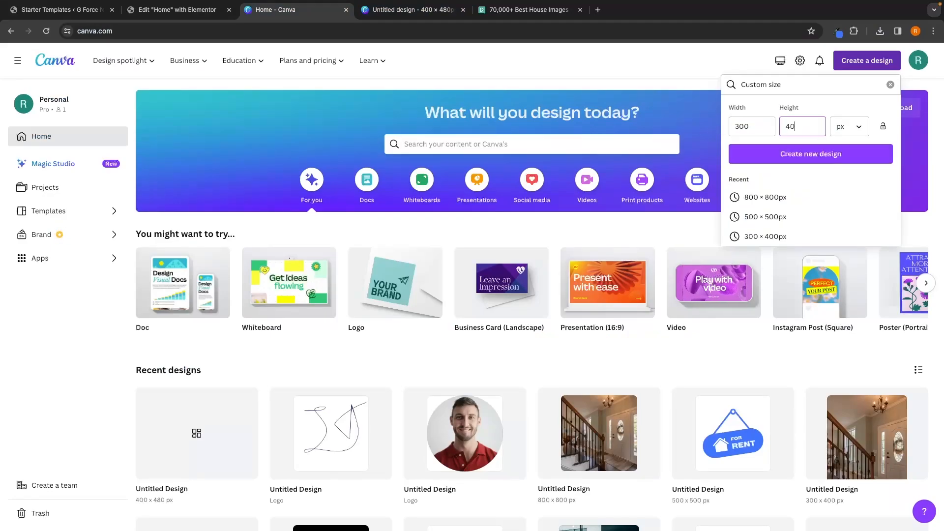
type("0")
left_click(778, 152)
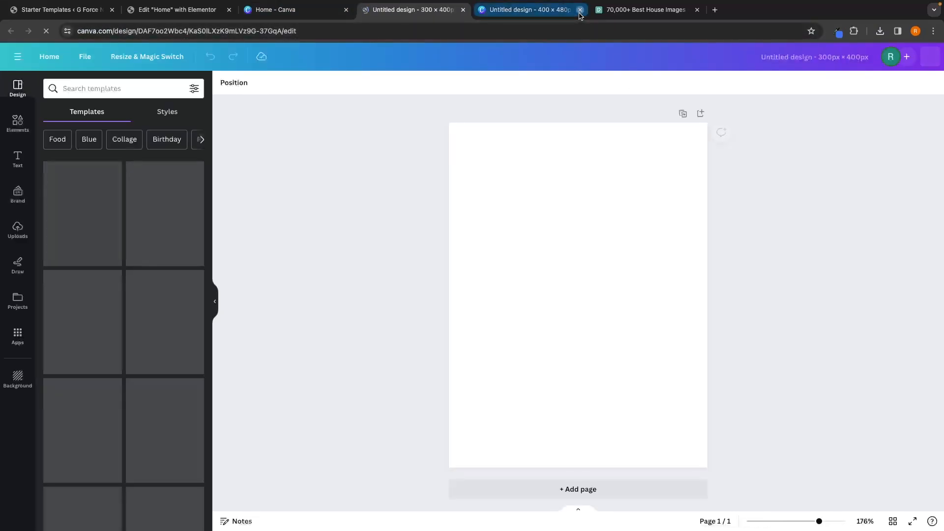
Step: Download the vertical staircase interior photo from the Pexels house results
left_click(580, 10)
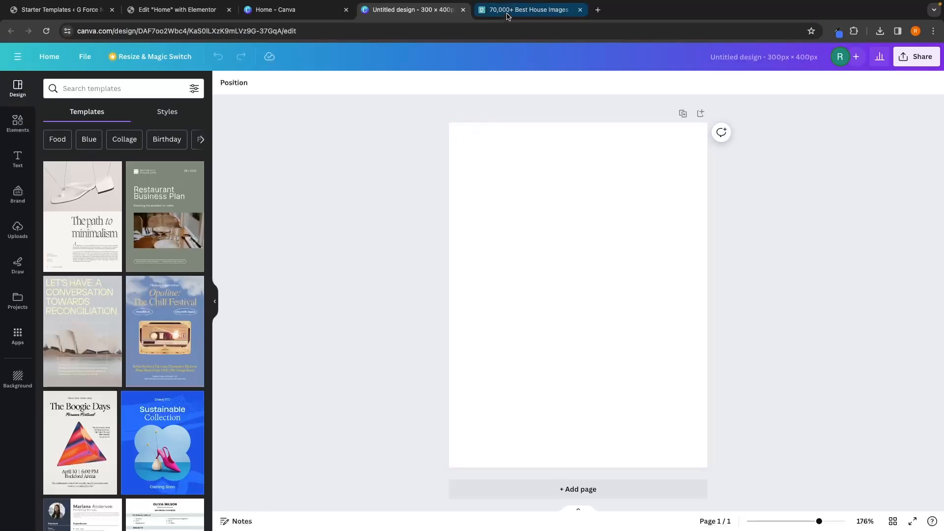
left_click(528, 9)
scroll(289, 148, "up", 1)
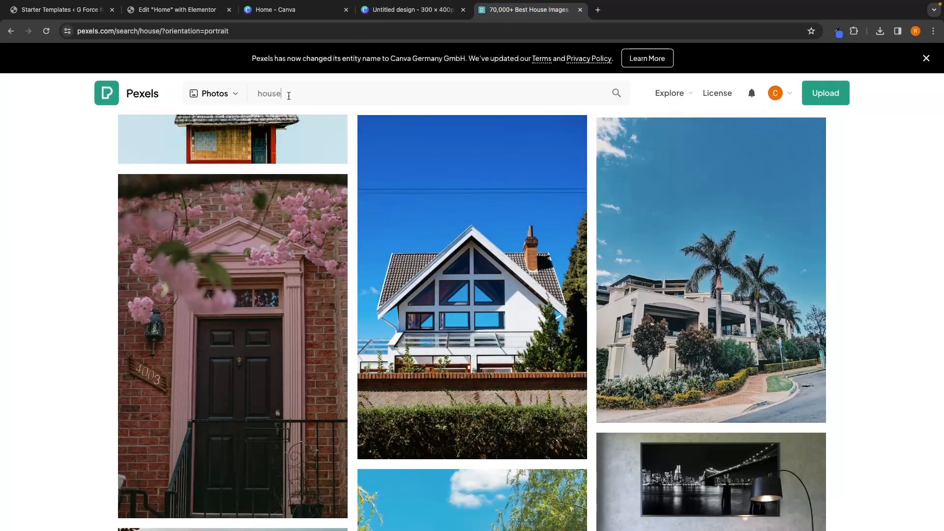
left_click(289, 96)
left_click(371, 139)
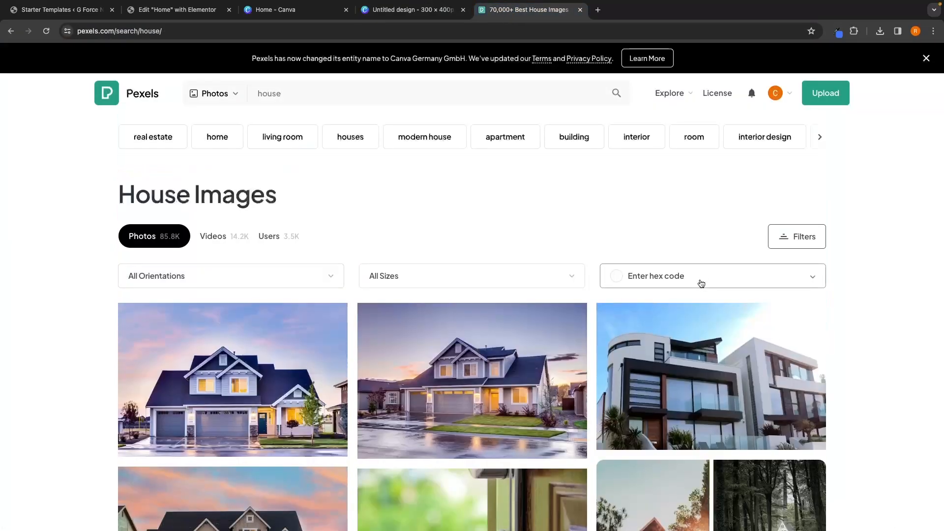
scroll(702, 284, "down", 3)
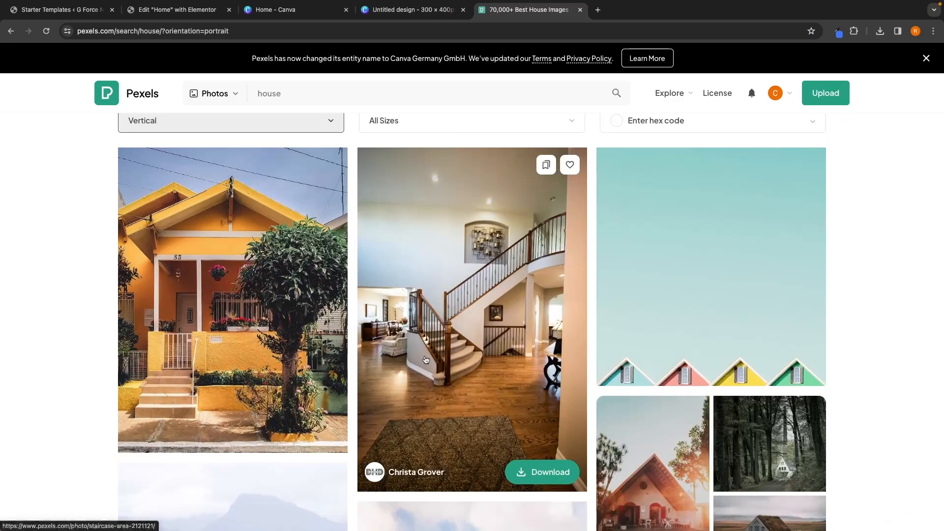
left_click(539, 470)
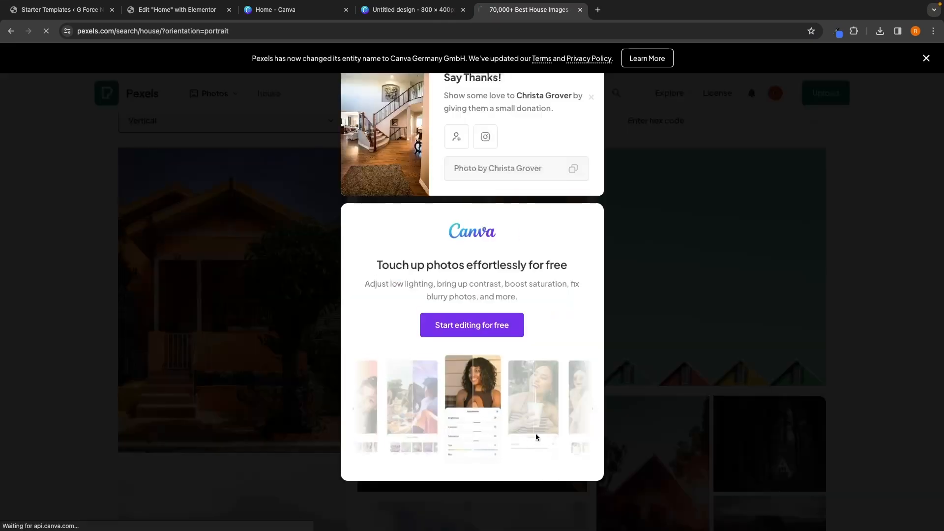
Step: Upload the staircase photo into the 300 × 400 design and enlarge it to fill the page
left_click(400, 14)
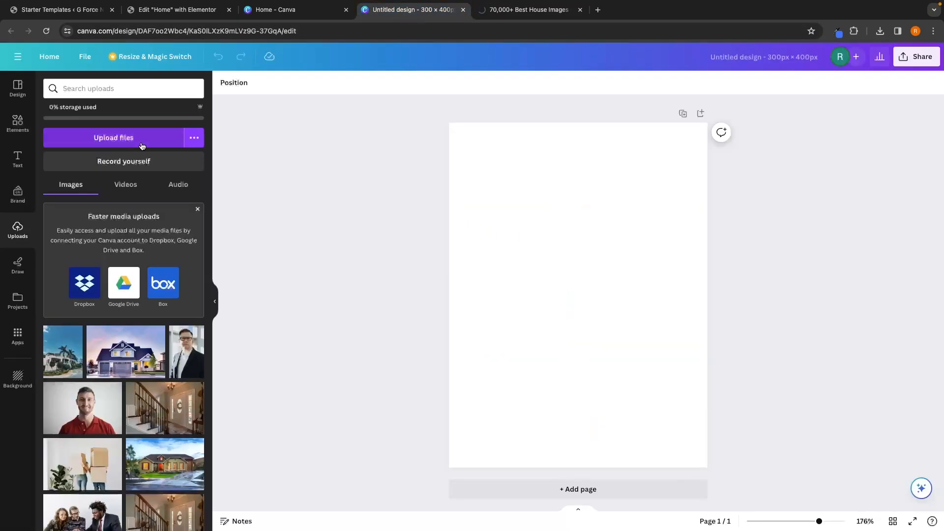
left_click(124, 143)
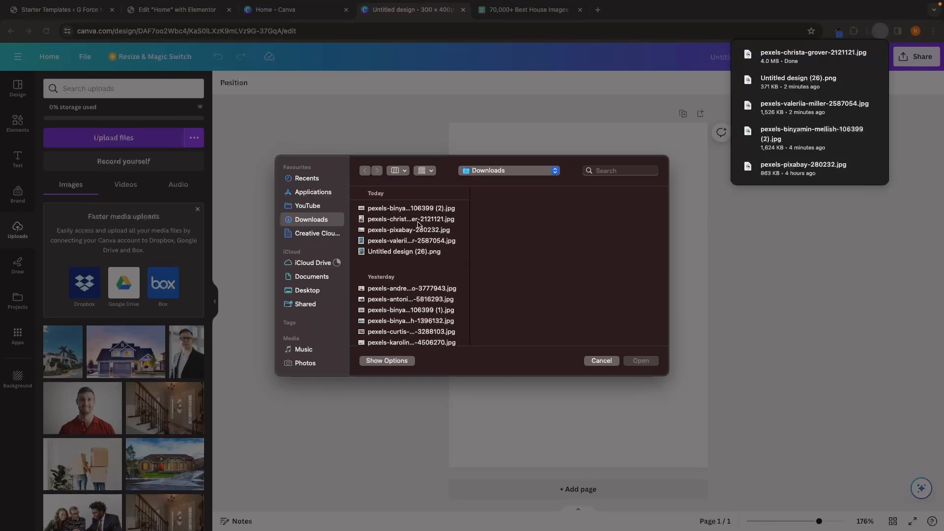
left_click(414, 220)
double_click(415, 219)
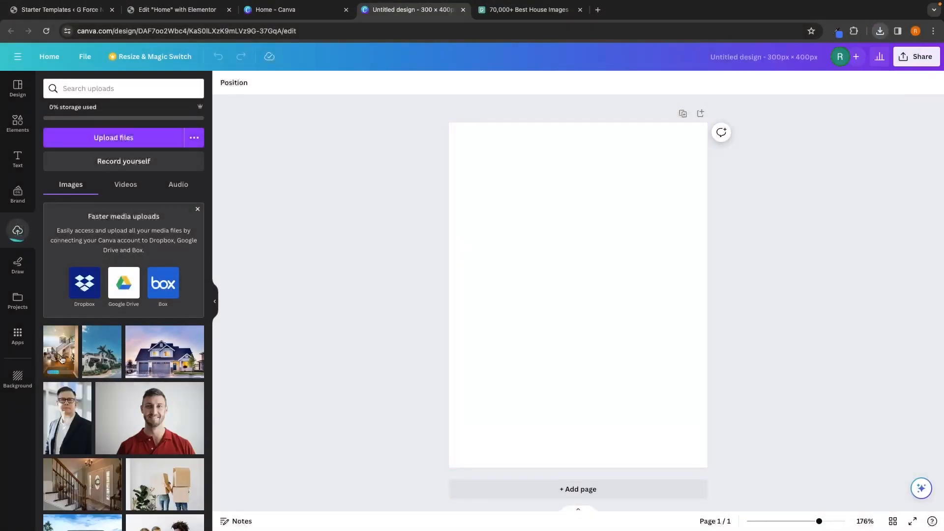
left_click_drag(627, 280, 585, 239)
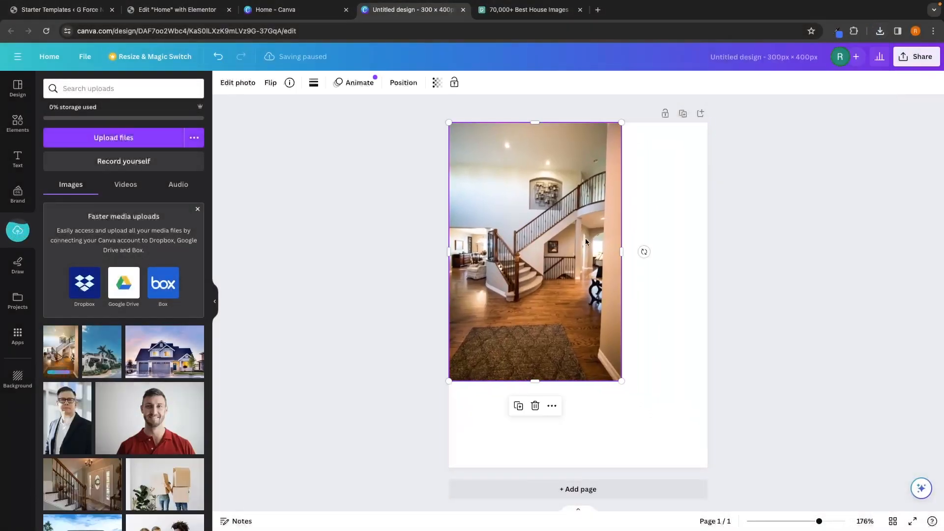
left_click_drag(632, 388, 719, 438)
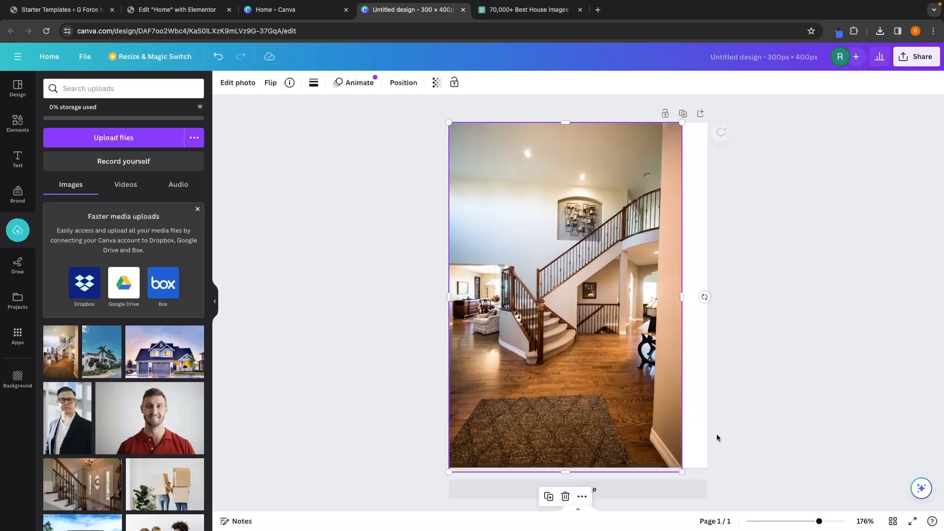
left_click_drag(680, 295, 708, 295)
left_click(710, 261)
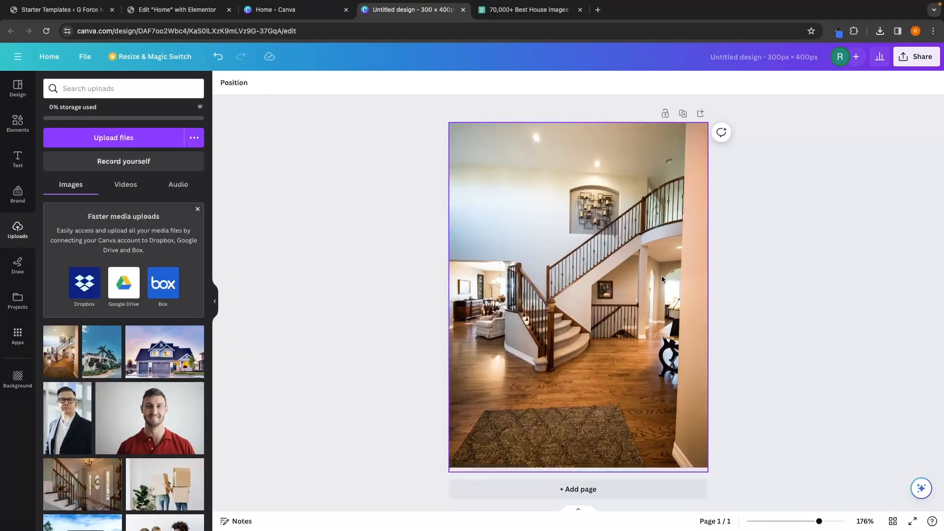
Step: Download the 300 × 400 design as a PNG file
left_click(921, 58)
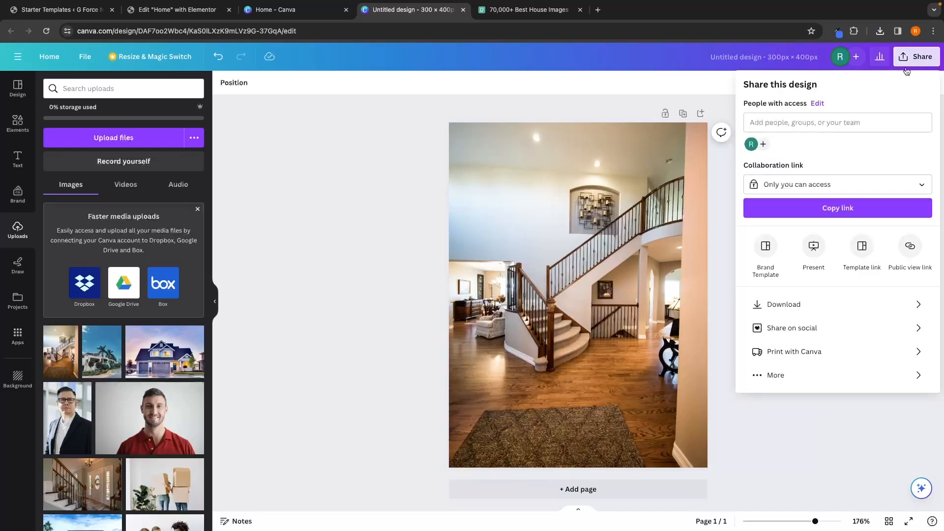
left_click(778, 305)
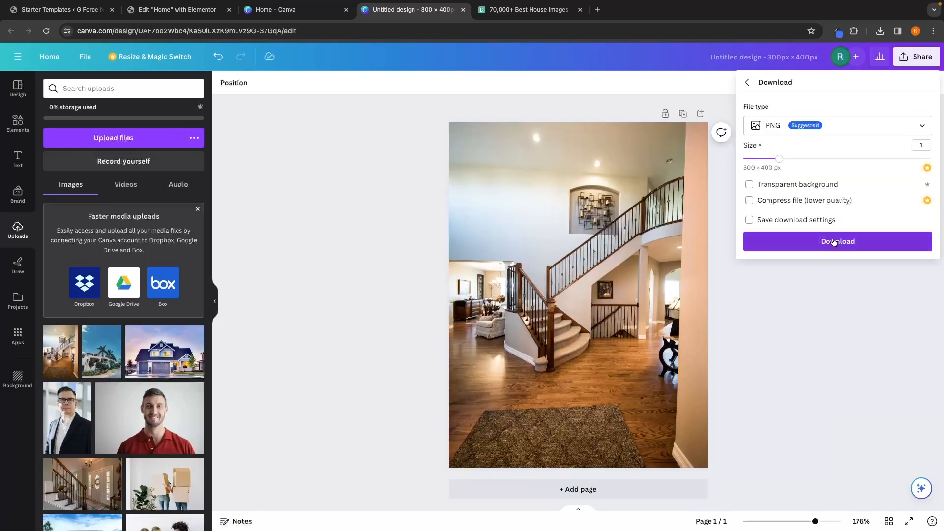
left_click(838, 244)
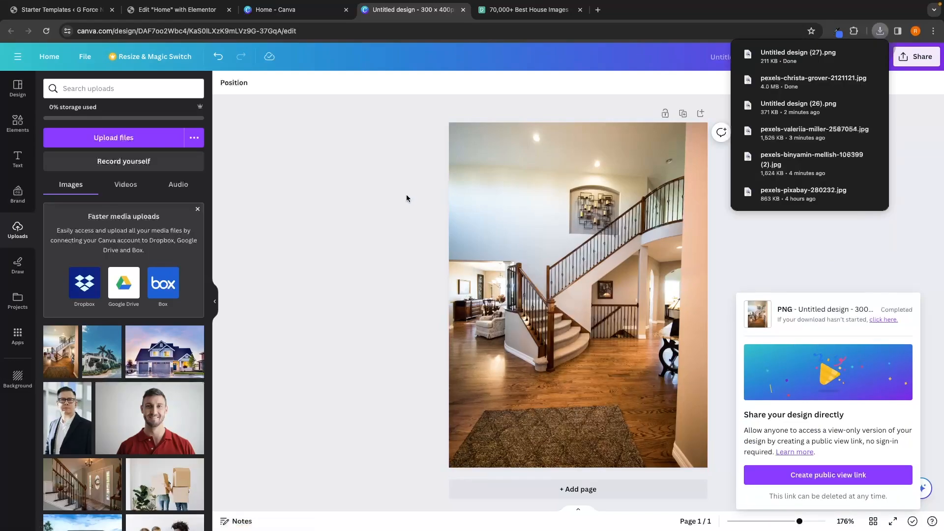
Step: Upload Untitled design (27).png and set it as the second hero image in Elementor
left_click(198, 14)
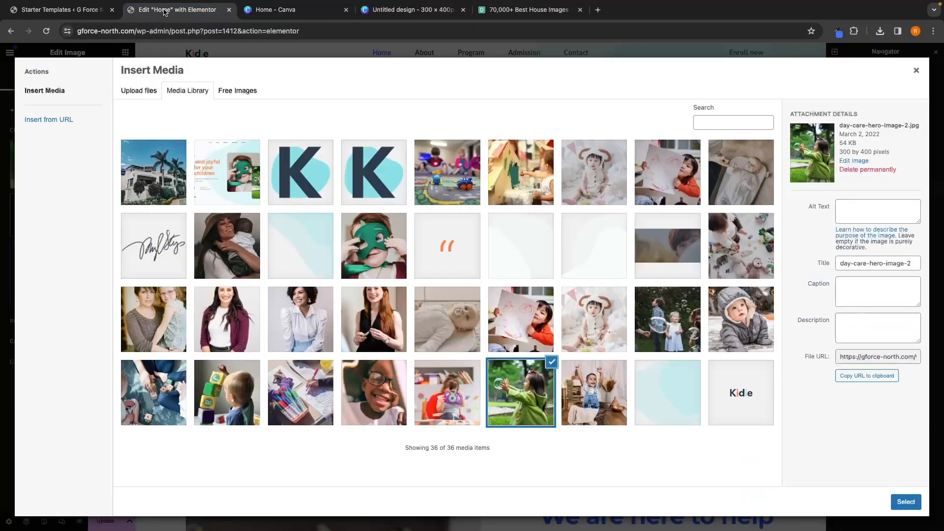
left_click(136, 95)
left_click(538, 271)
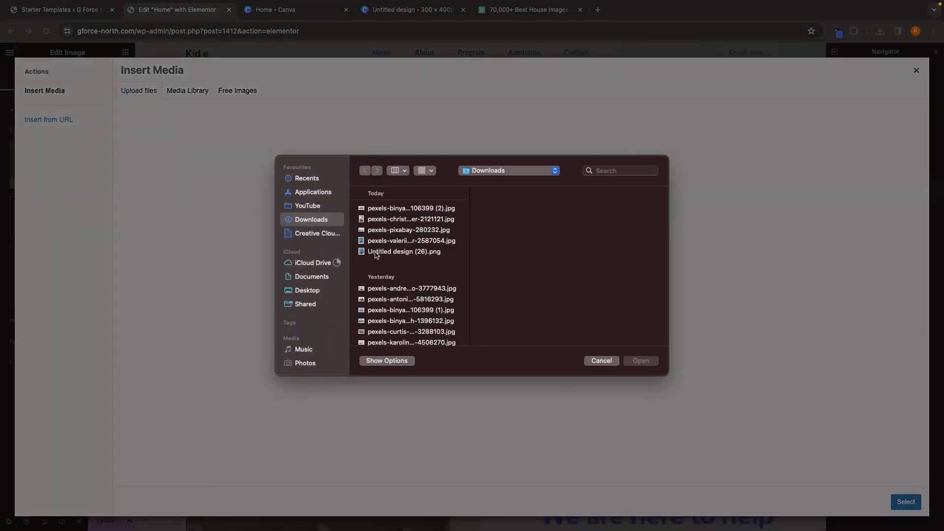
left_click(388, 264)
double_click(387, 265)
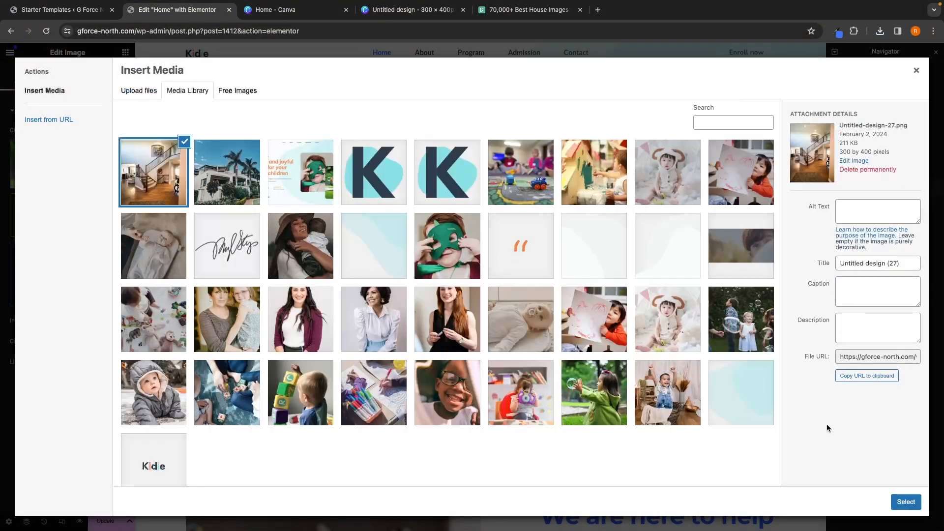
left_click(904, 501)
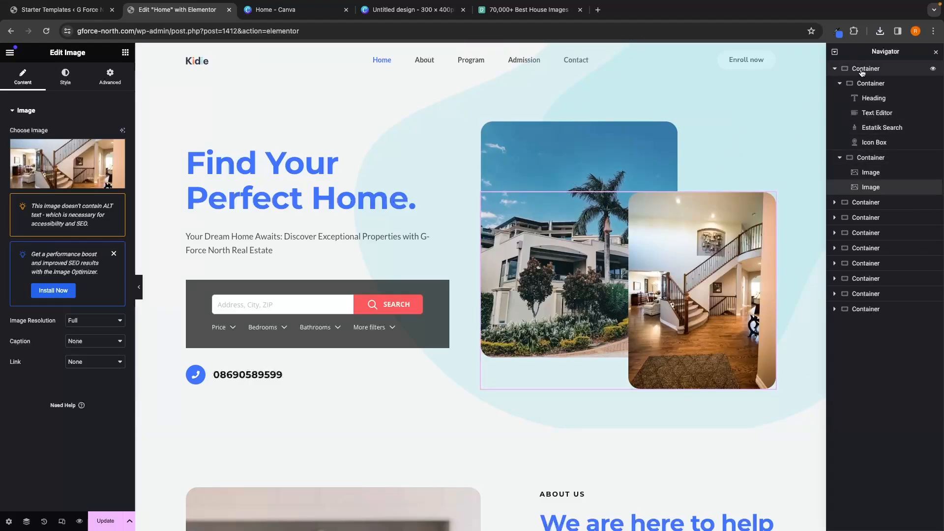
Step: Replace the hero container's background image with the uploaded pexels-pixabay-259588 (1).jpg house photo
left_click(834, 69)
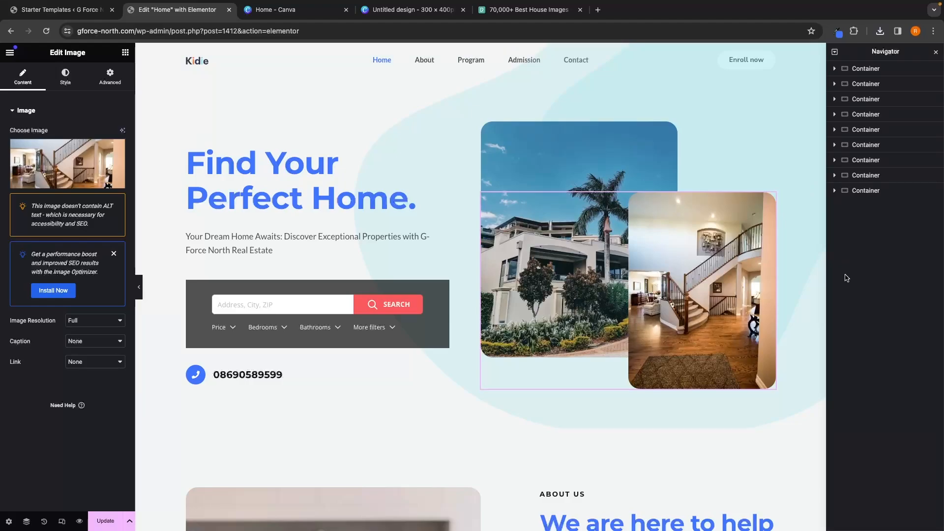
left_click(862, 70)
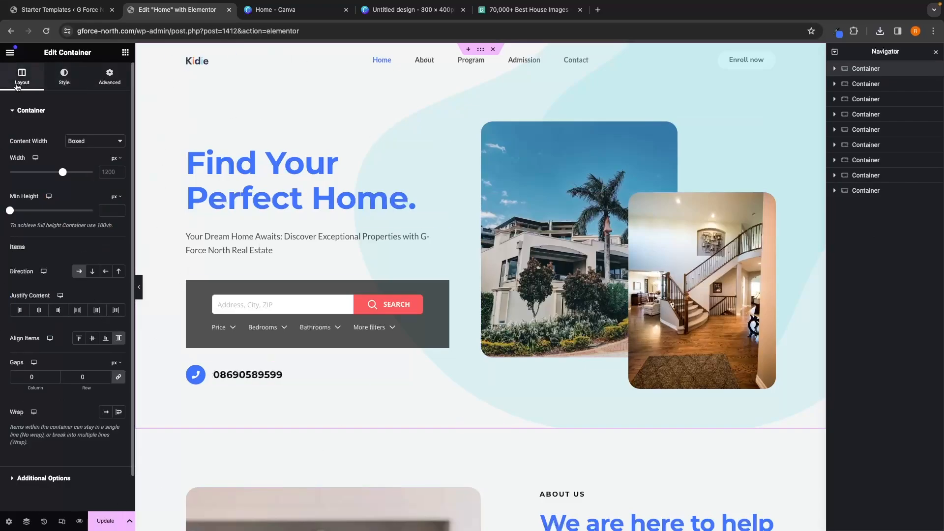
left_click(61, 81)
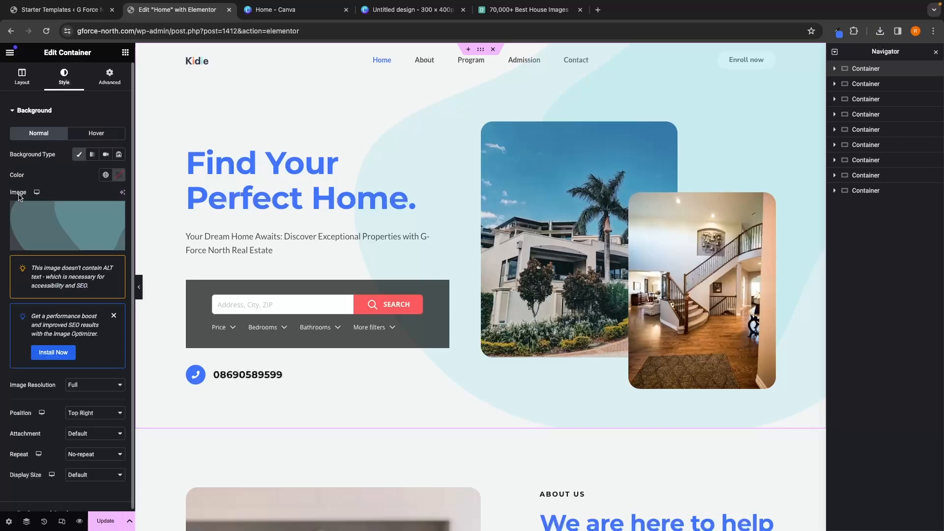
mouse_move(69, 231)
left_click(53, 246)
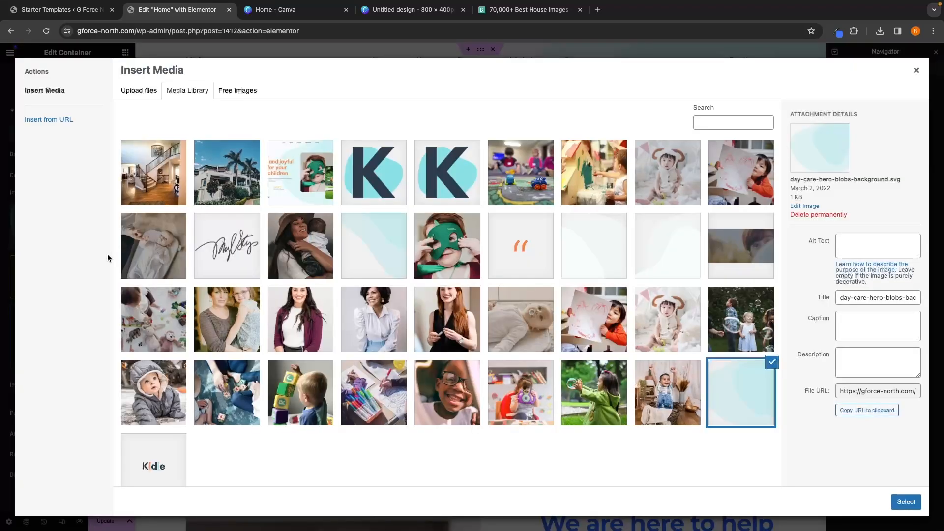
key("ctrl+5")
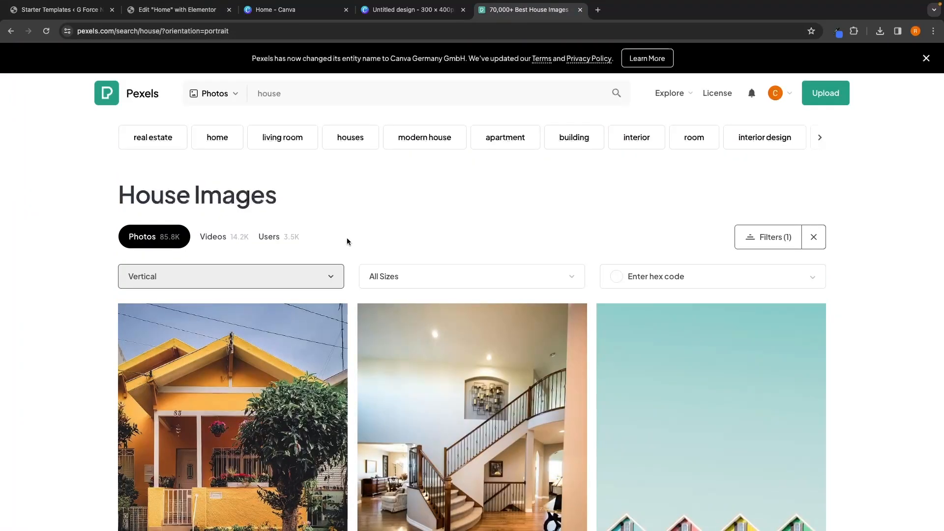
left_click(424, 12)
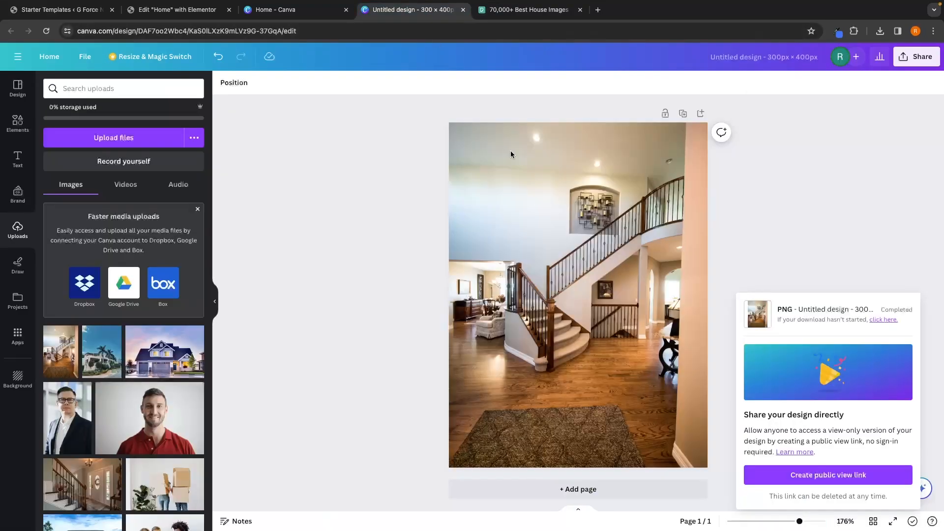
left_click(177, 10)
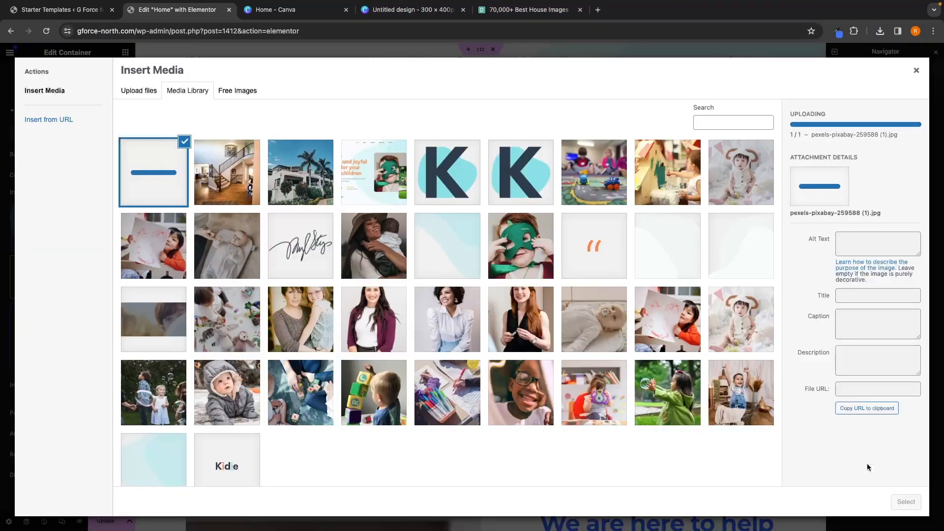
left_click(906, 502)
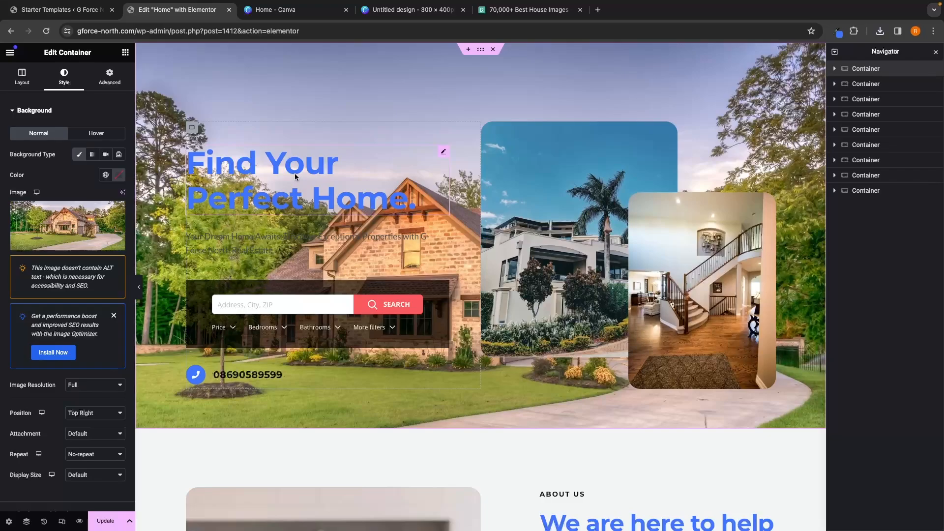
Step: Set the hero heading's text colour to white (#FFFFFF)
left_click(247, 183)
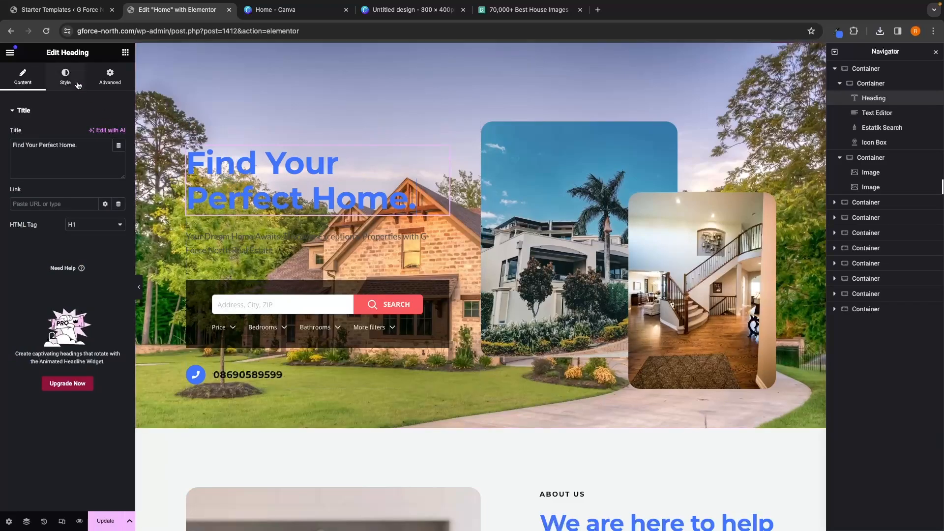
left_click(62, 72)
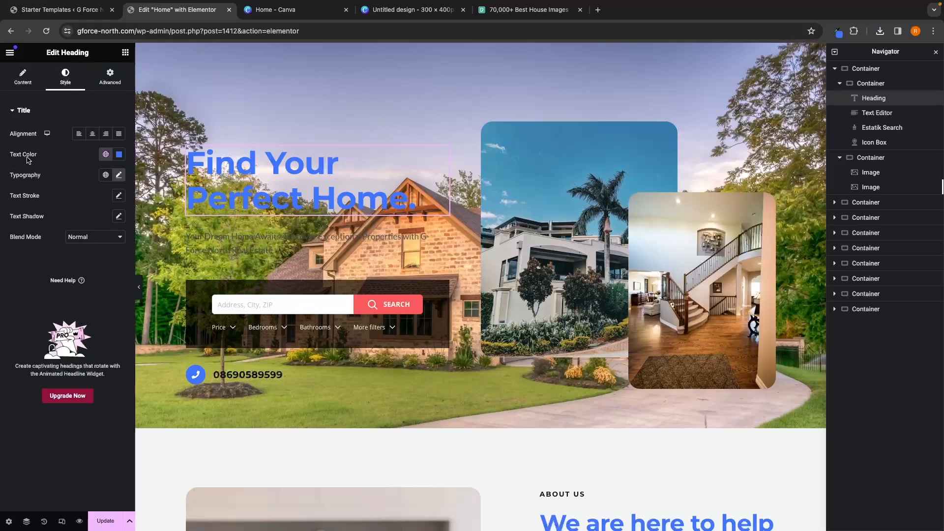
left_click(120, 157)
left_click_drag(145, 195, 54, 193)
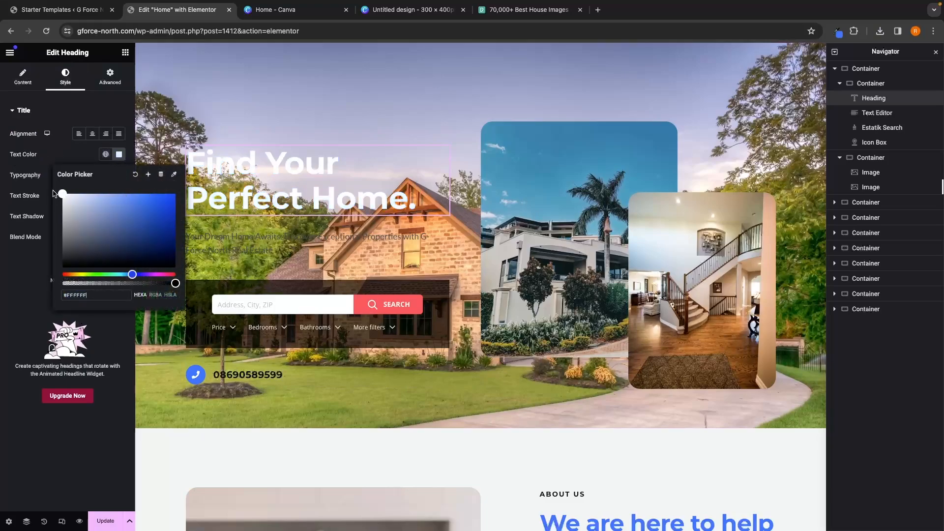
Step: Set the hero description text's colour to white
left_click(288, 243)
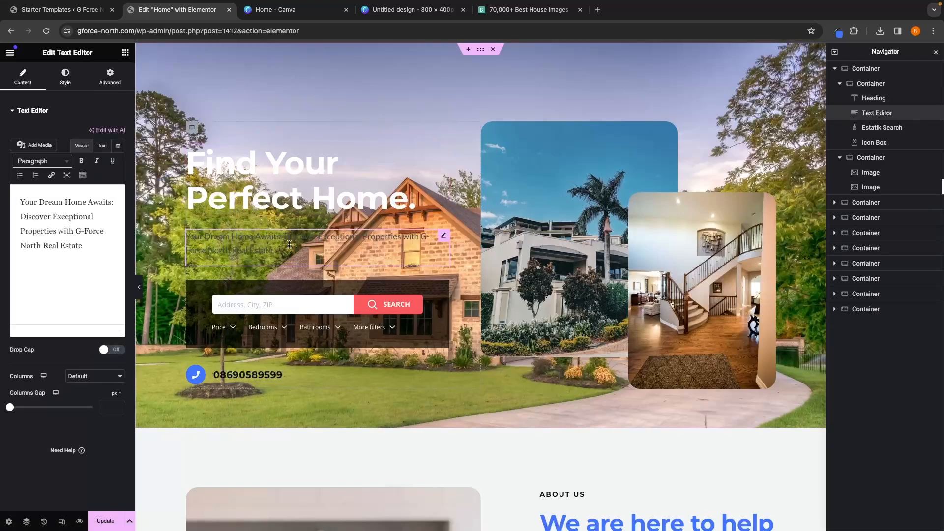
left_click(74, 78)
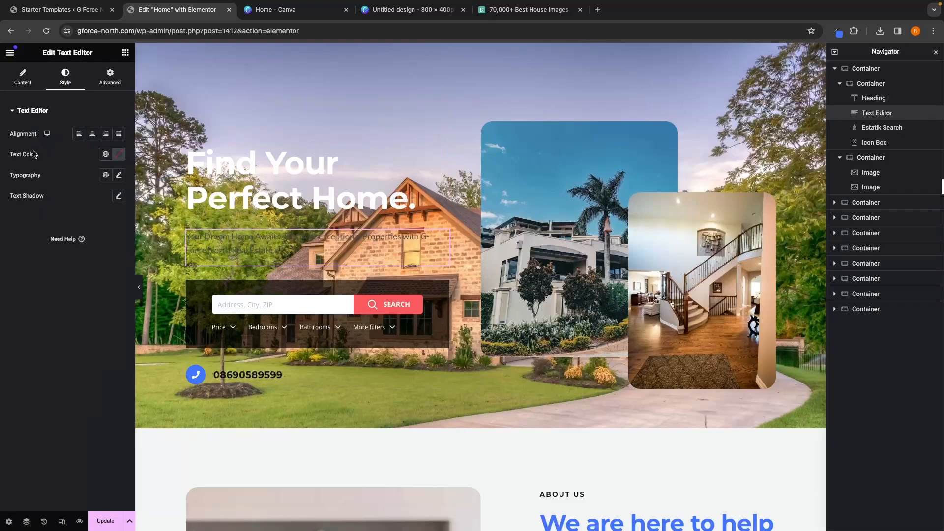
left_click(119, 154)
left_click_drag(125, 224, 62, 193)
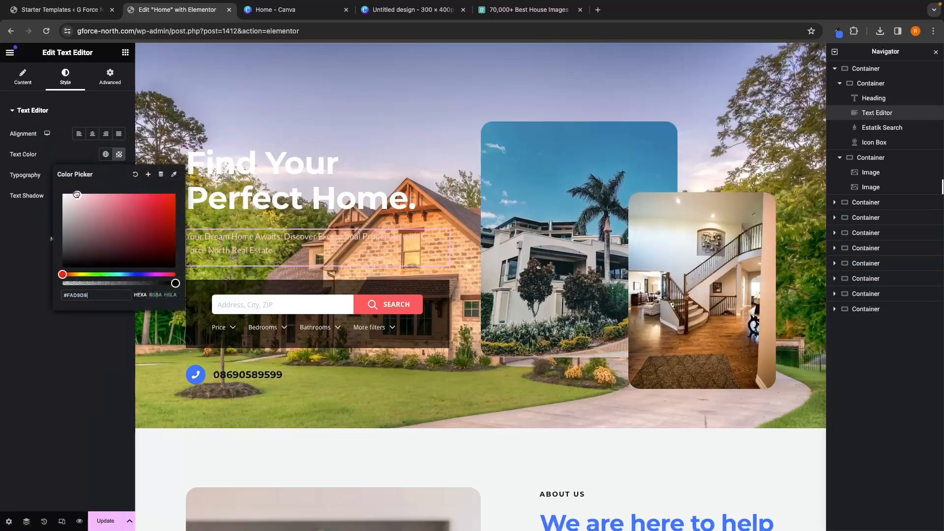
left_click(21, 205)
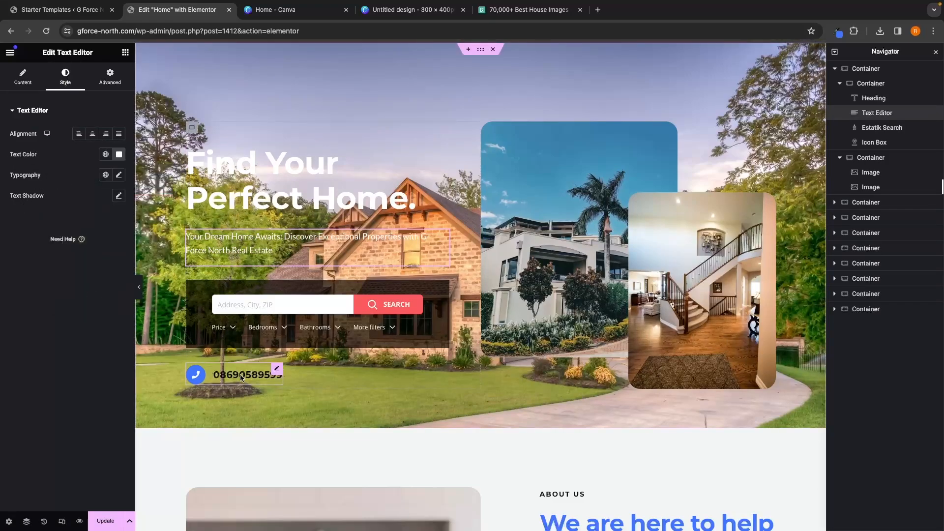
Step: Set the phone number icon box's title colour to white (#FFFFFF)
left_click(239, 376)
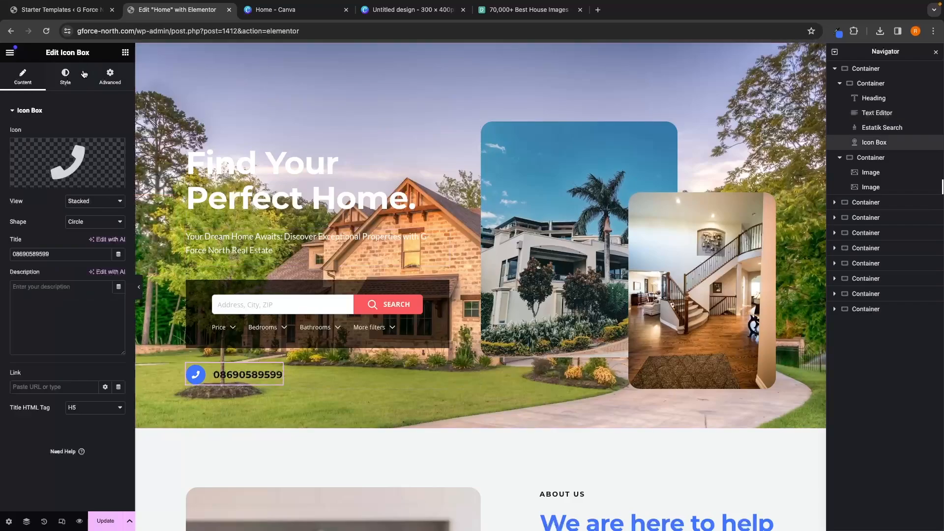
left_click(60, 82)
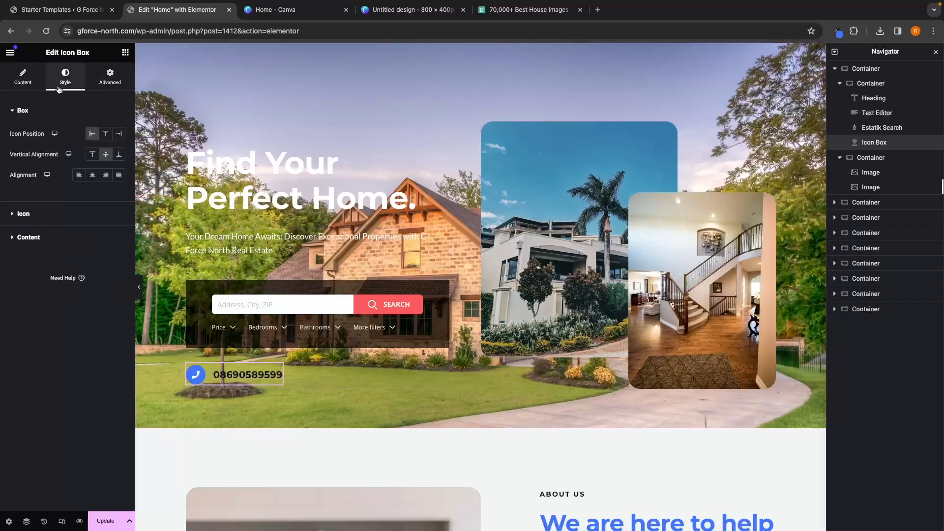
left_click(28, 238)
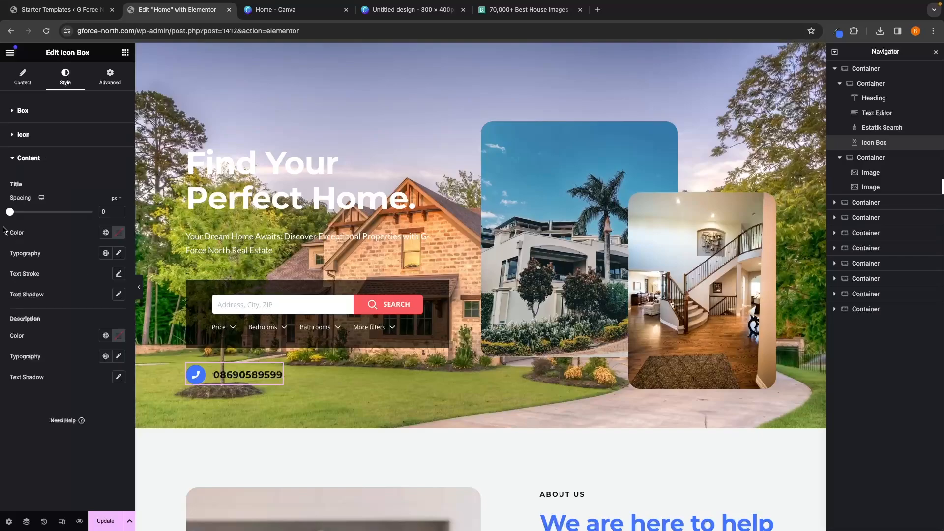
left_click(119, 232)
left_click(62, 272)
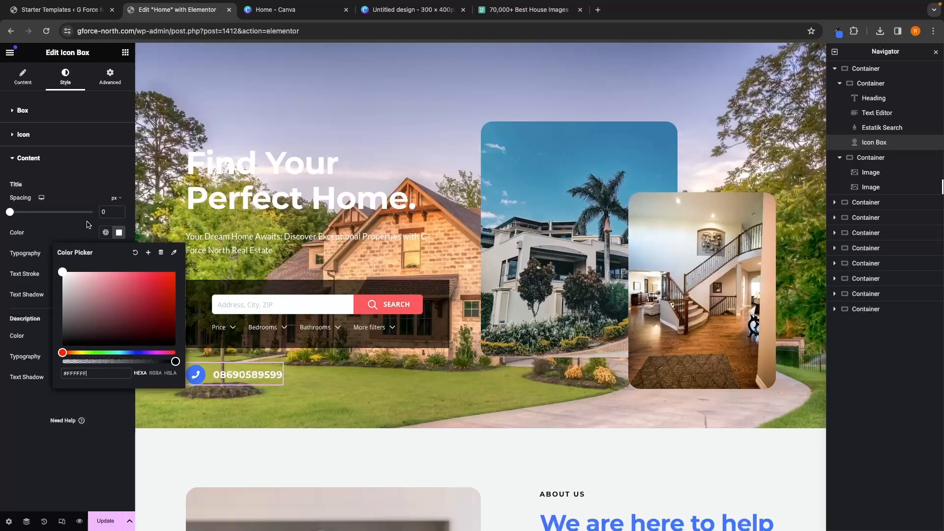
left_click(104, 196)
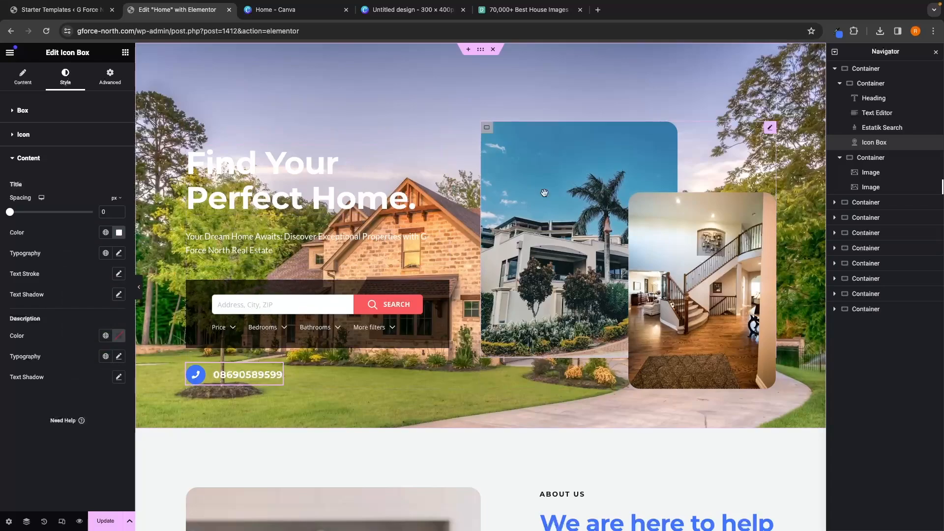
Step: Enable a classic background overlay on the hero container
left_click(842, 85)
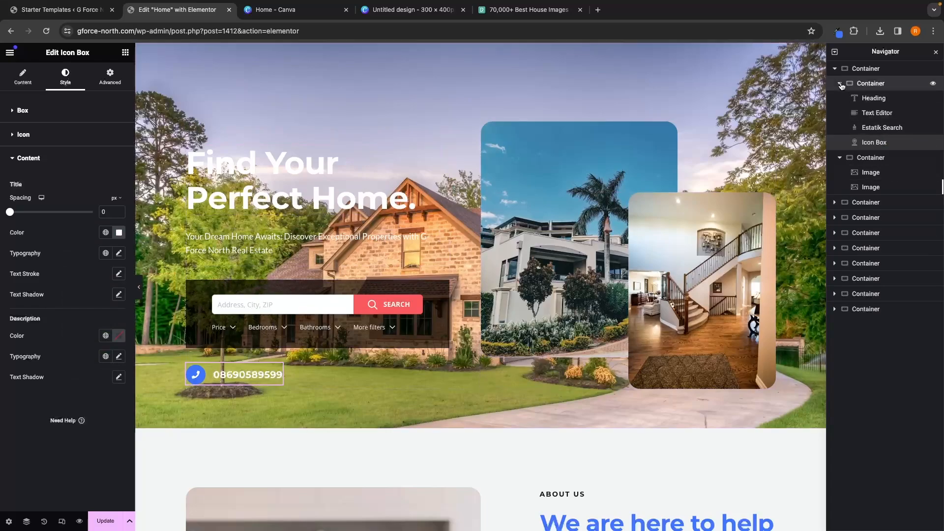
left_click(835, 68)
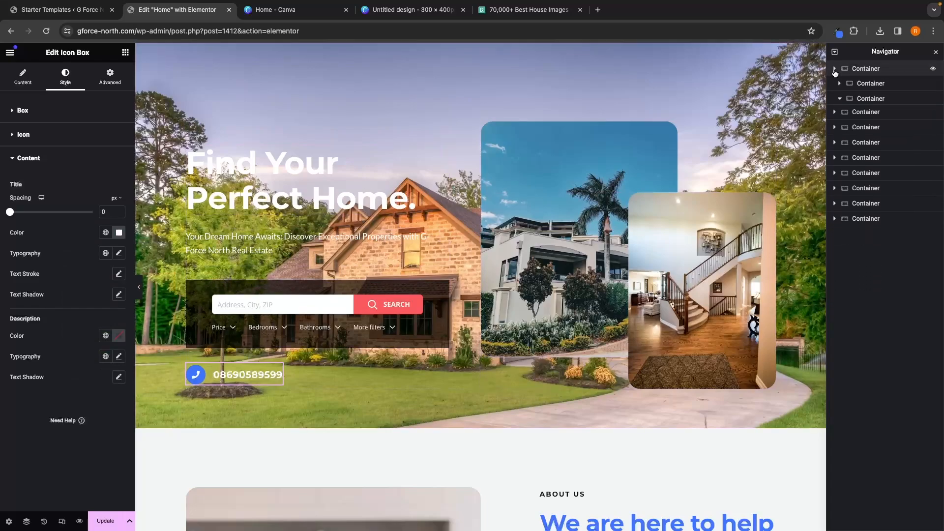
left_click(875, 71)
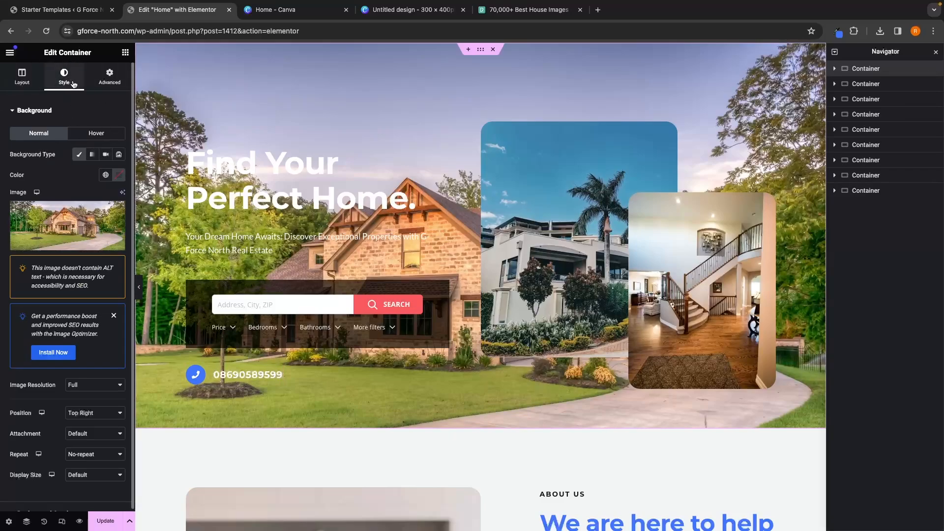
left_click(15, 111)
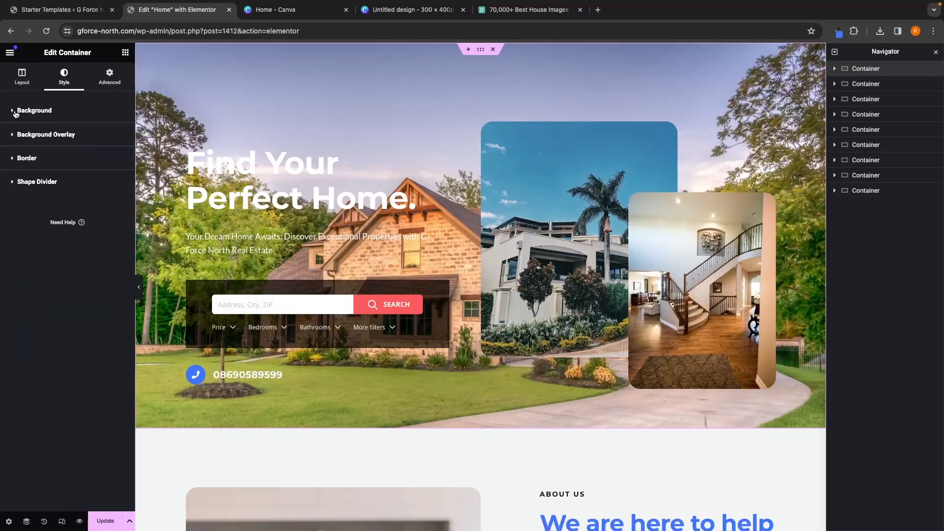
left_click(53, 136)
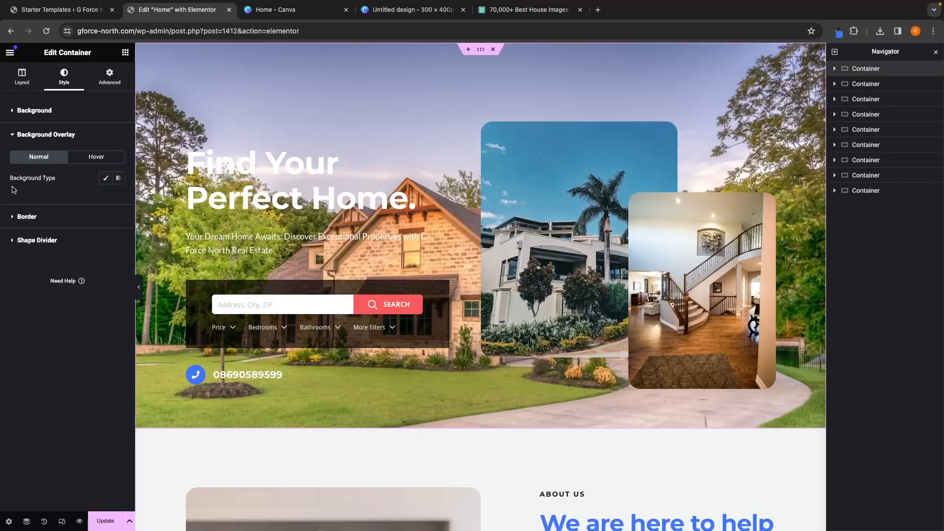
left_click(105, 180)
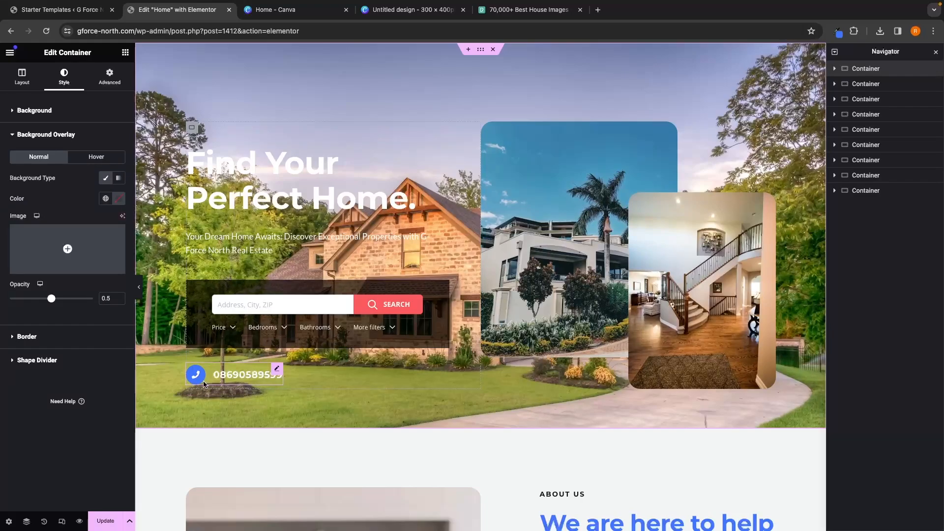
scroll(281, 379, "down", 3)
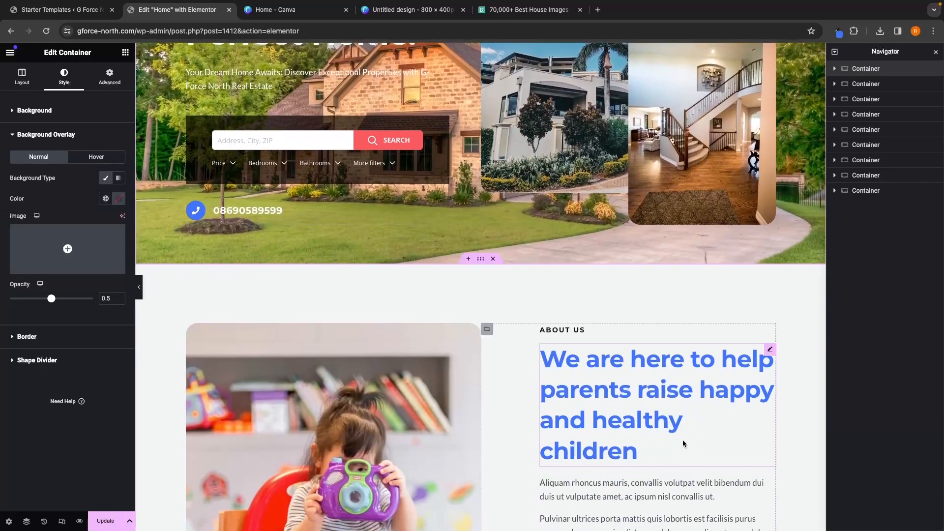
scroll(683, 444, "up", 3)
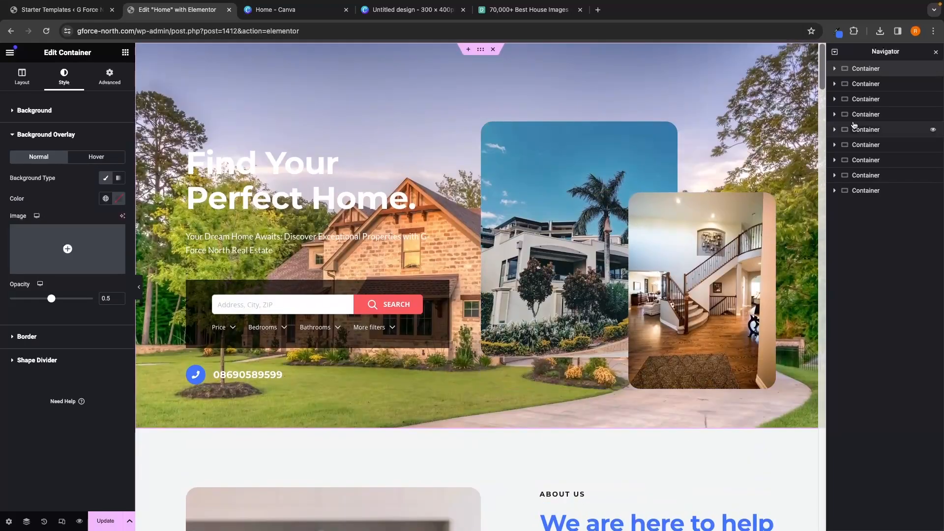
left_click(839, 32)
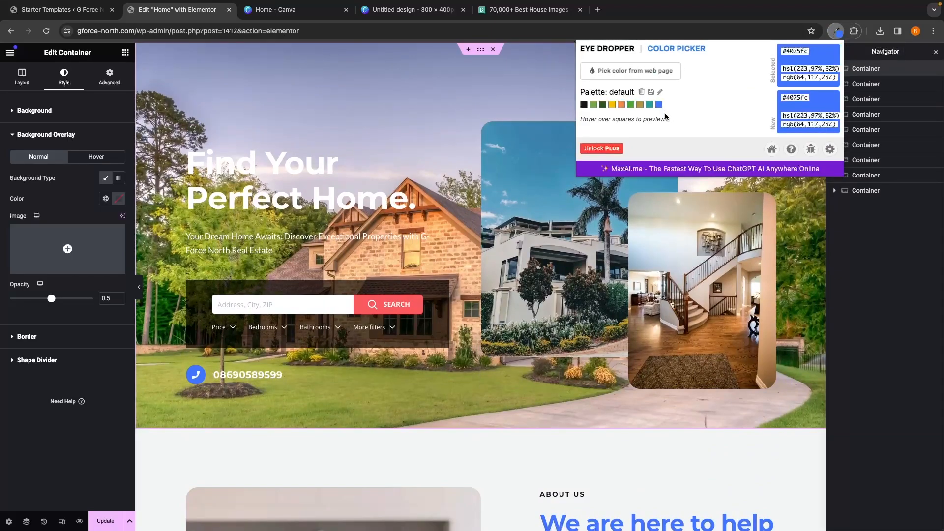
left_click(773, 148)
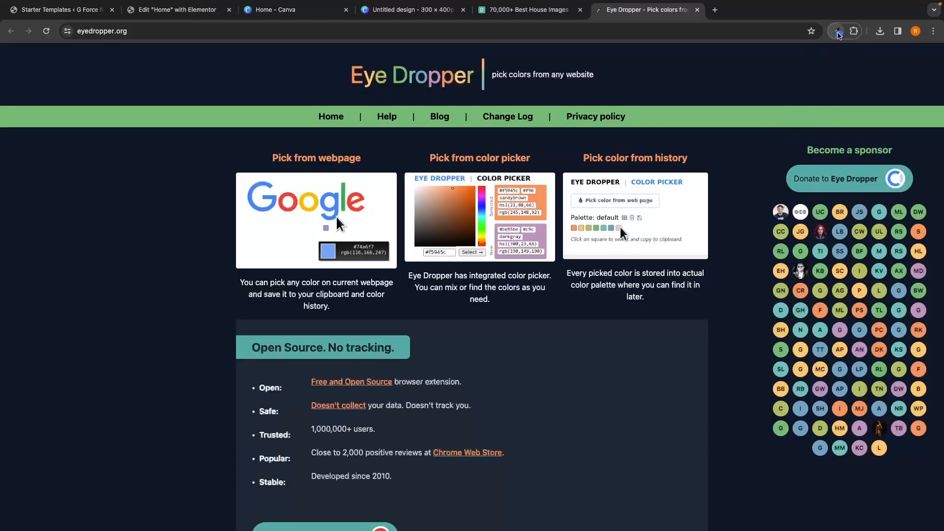
left_click(697, 10)
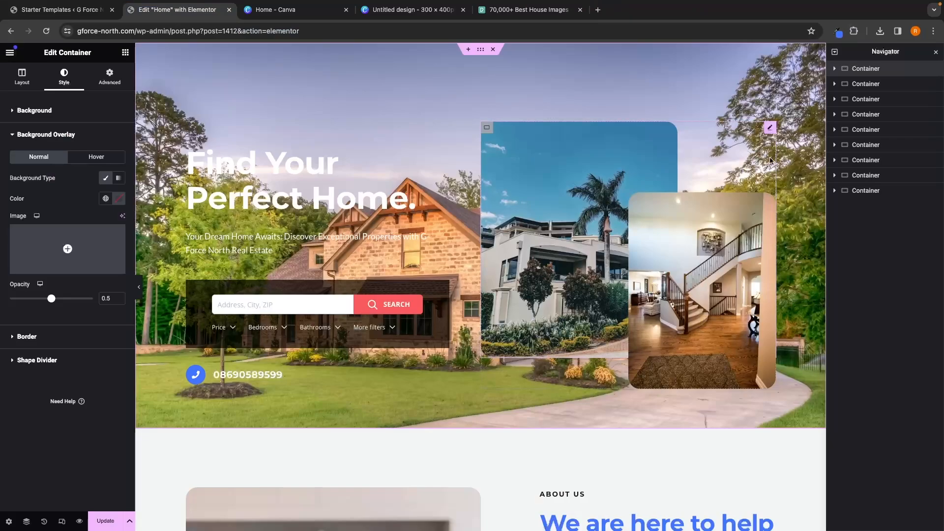
Step: Pin the Eye Dropper extension to the browser toolbar
left_click(855, 32)
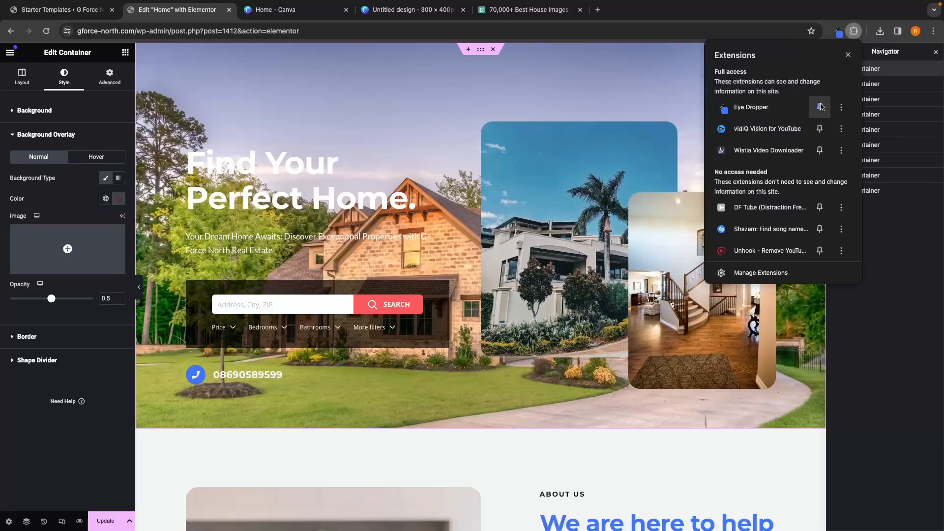
left_click(823, 110)
left_click(823, 111)
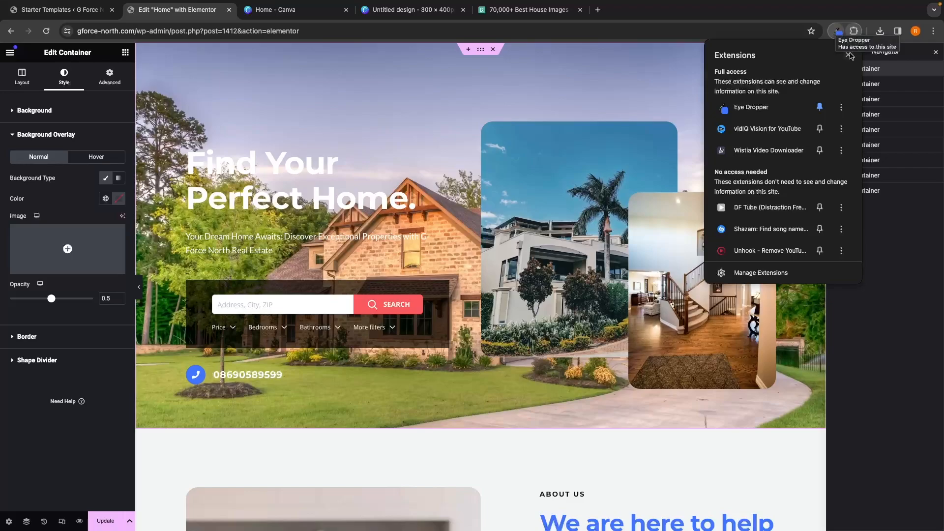
Step: Sample the blue colour of the About Us heading with Eye Dropper and copy its hex code #4175fc
left_click(838, 32)
left_click(839, 35)
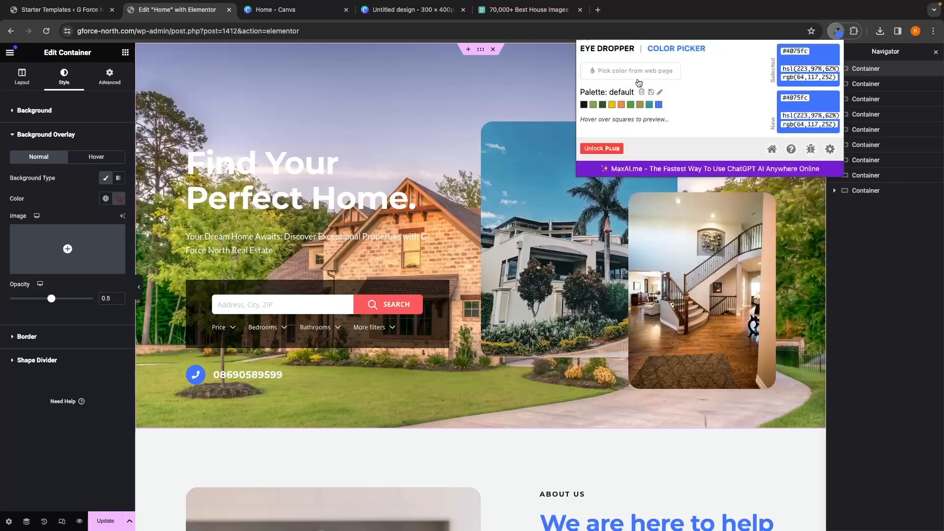
left_click(664, 82)
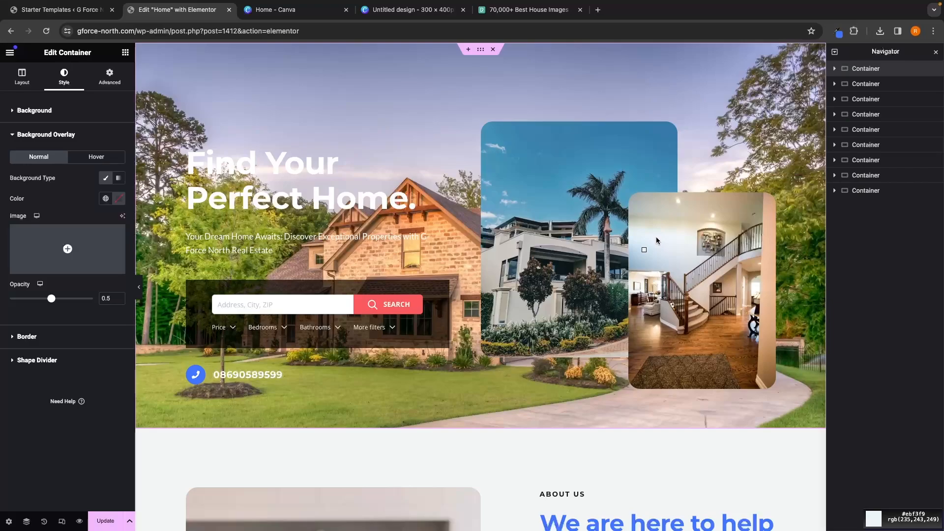
left_click(559, 529)
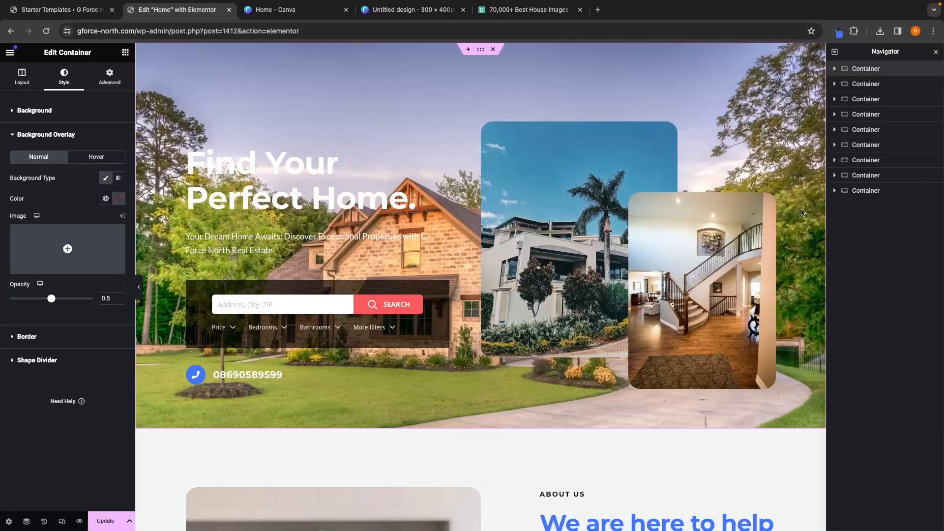
left_click(838, 32)
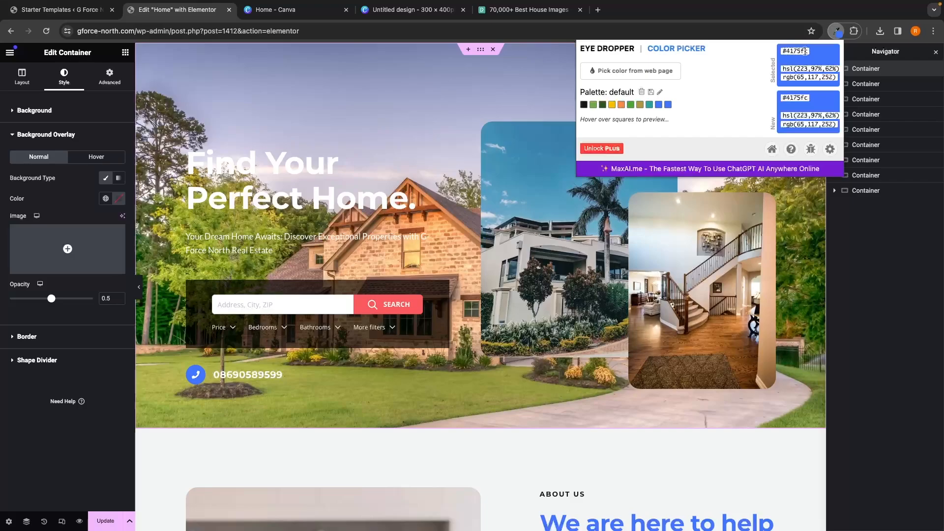
left_click_drag(807, 51, 791, 51)
Step: Set the hero background overlay colour to #4175fc and its opacity to 0.75
left_click(41, 155)
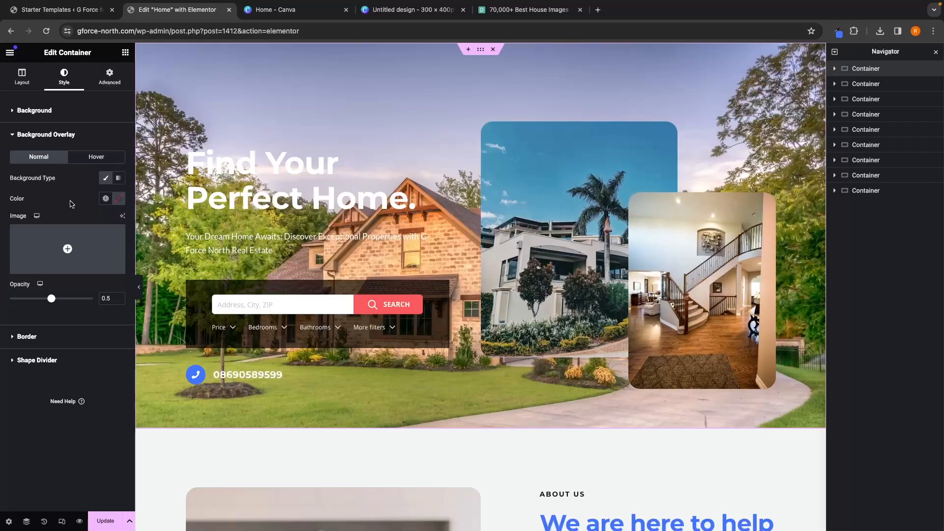
left_click(118, 201)
type("#4175fc")
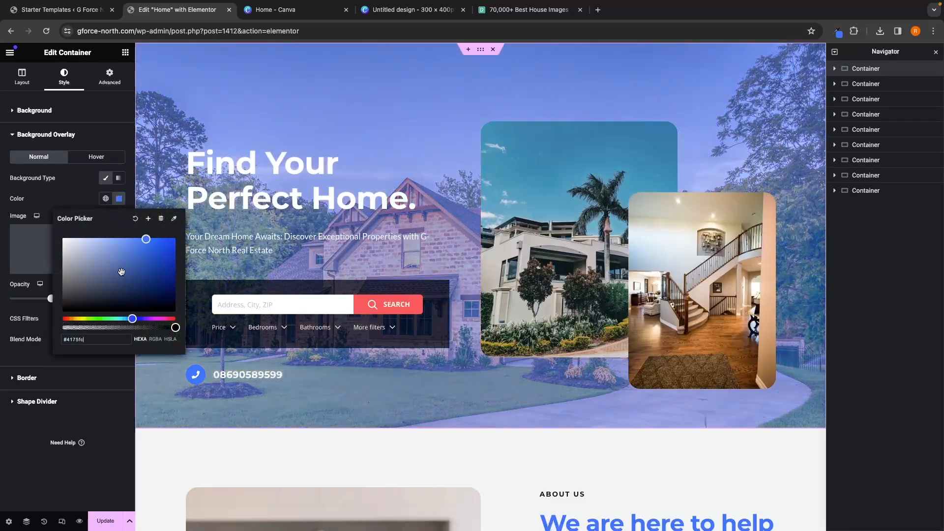
left_click(84, 205)
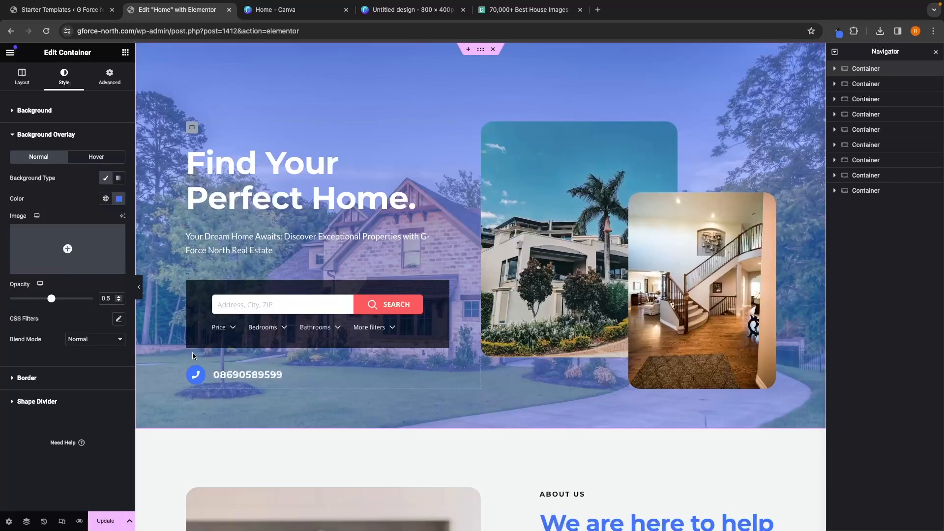
key("BackSpace")
type("75")
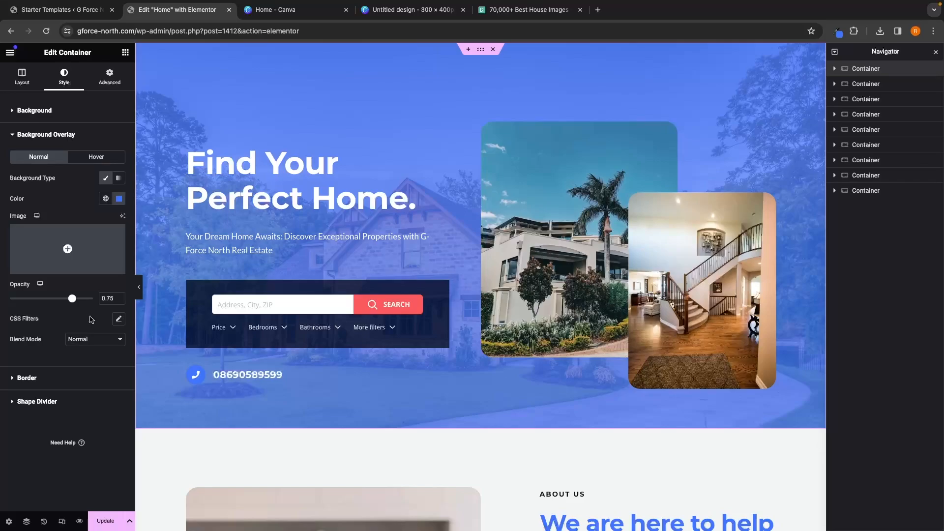
Step: Set the phone icon box's icon primary colour to white and secondary colour to #4175fc, then update the page
left_click(204, 379)
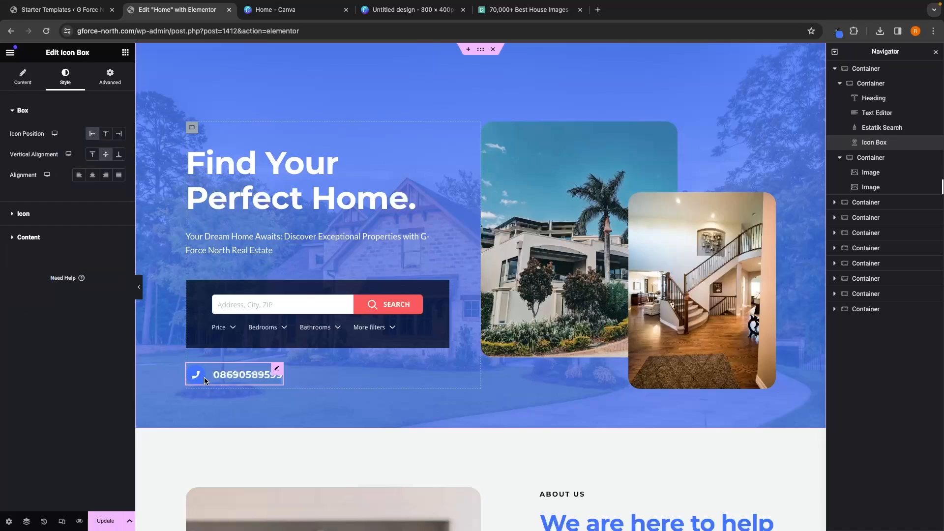
left_click(39, 237)
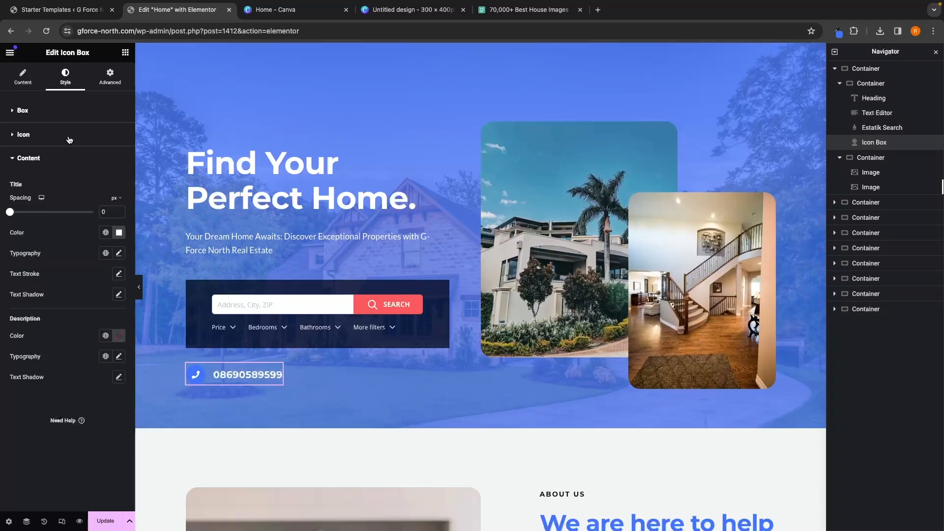
left_click(29, 136)
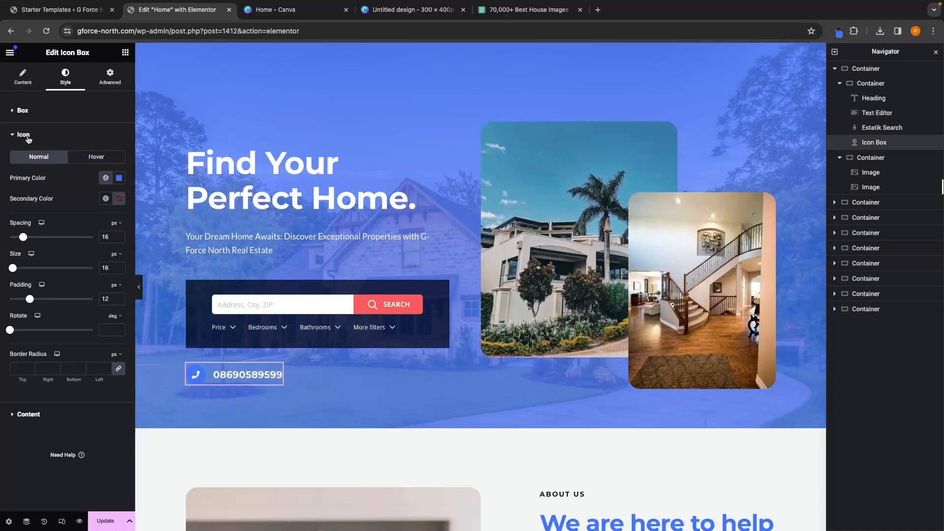
left_click(119, 178)
left_click_drag(102, 226, 46, 203)
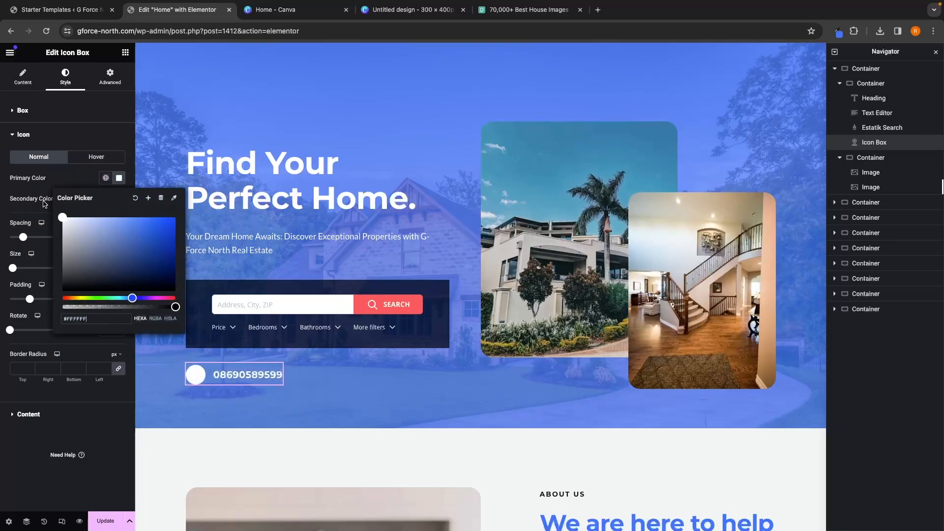
left_click(46, 179)
left_click(119, 199)
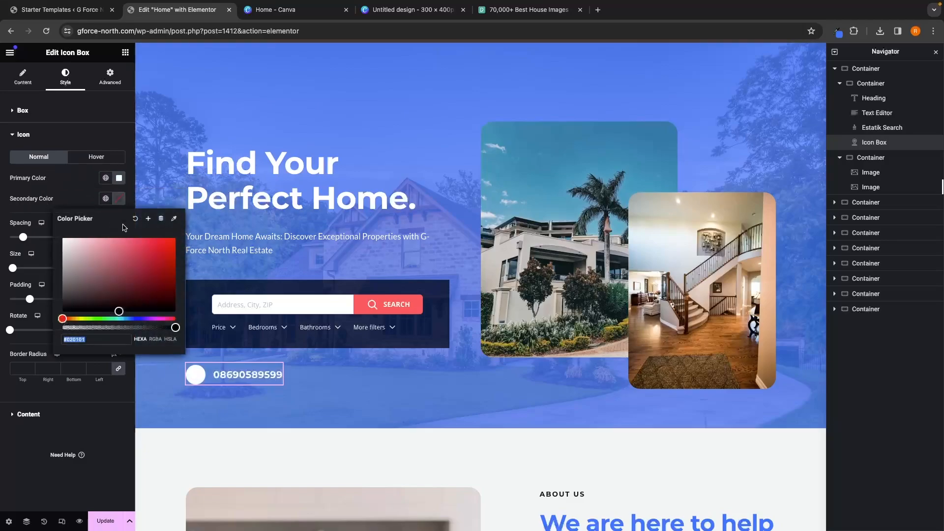
type("#4175FC")
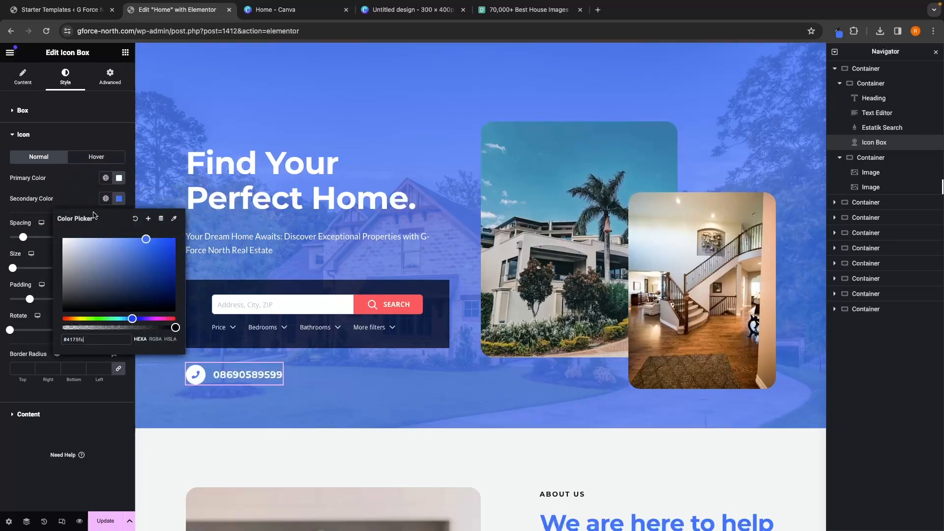
left_click(87, 200)
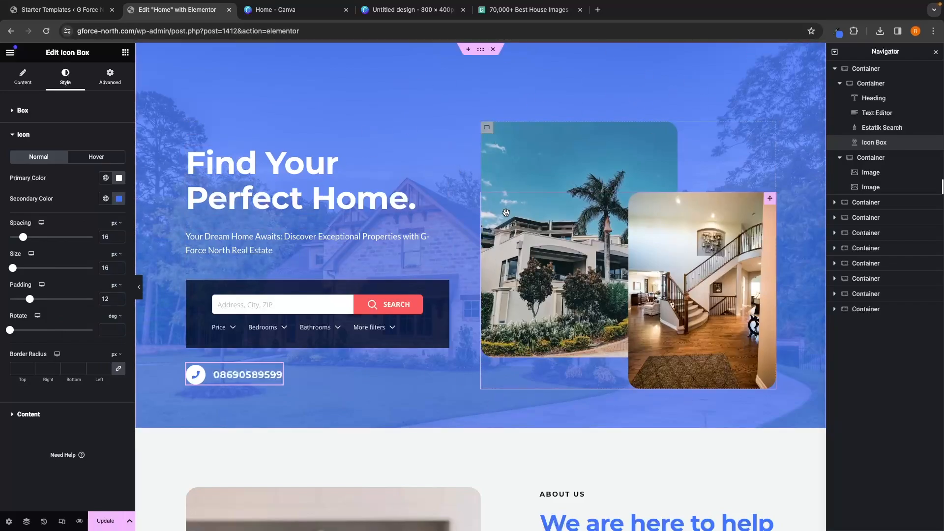
left_click(106, 522)
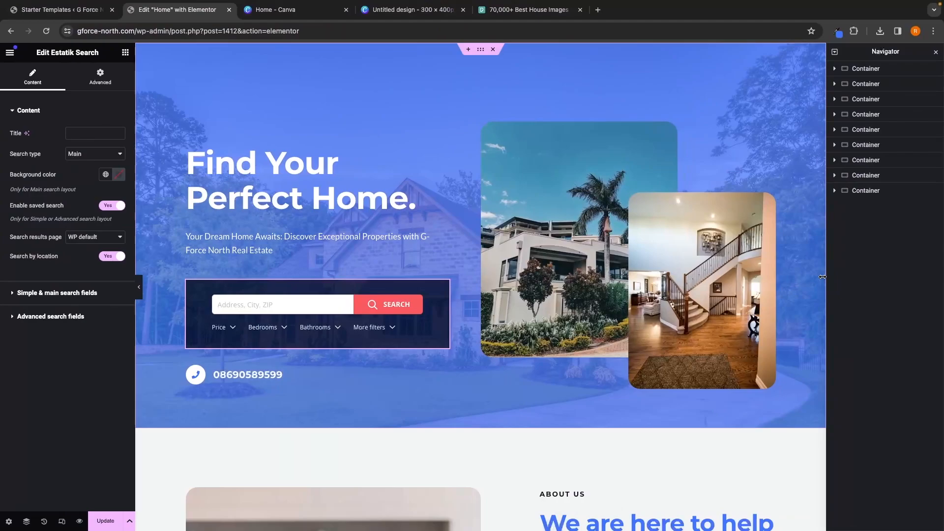
Step: Add a new two-column container directly below the hero section
scroll(763, 257, "down", 5)
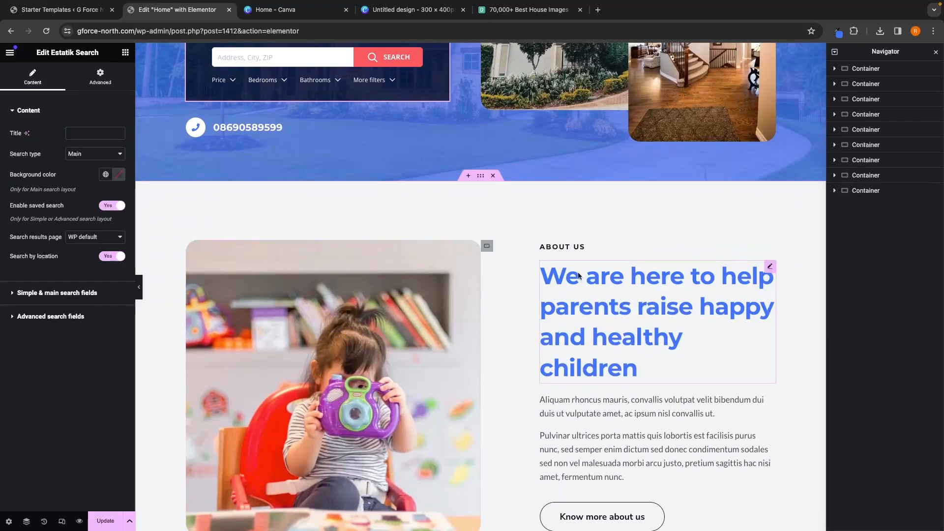
left_click(468, 175)
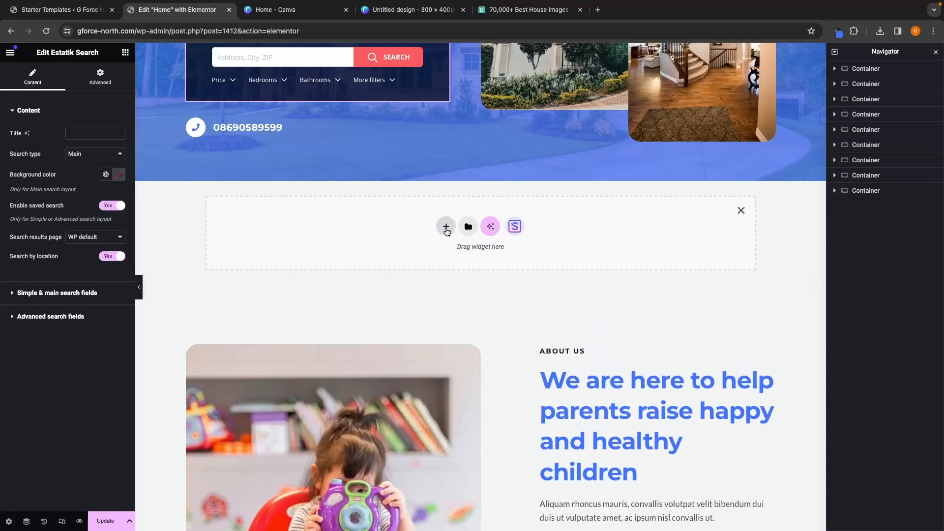
left_click(446, 226)
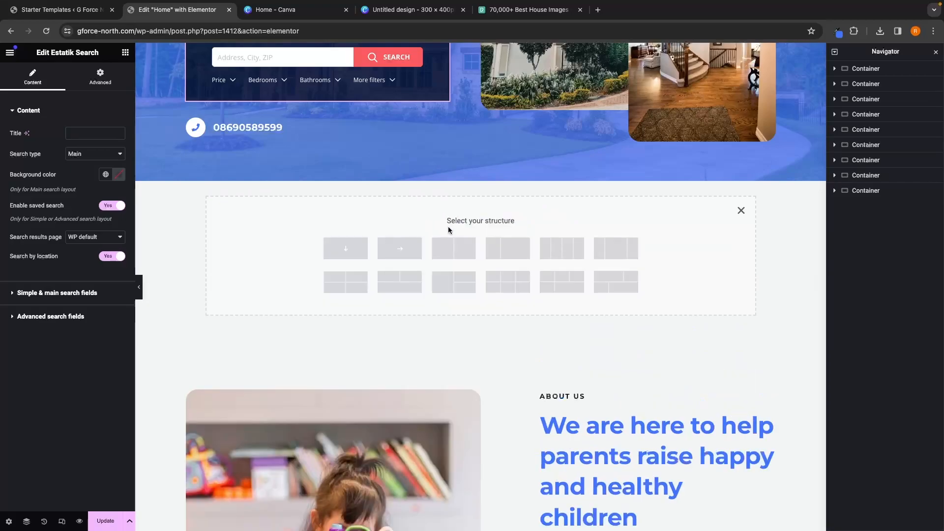
left_click_drag(445, 220, 520, 222)
left_click(521, 223)
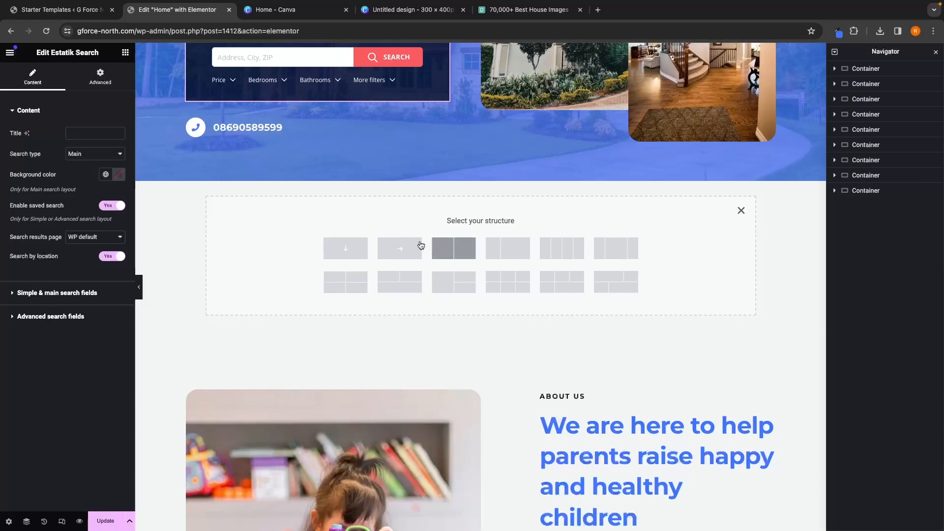
left_click(448, 251)
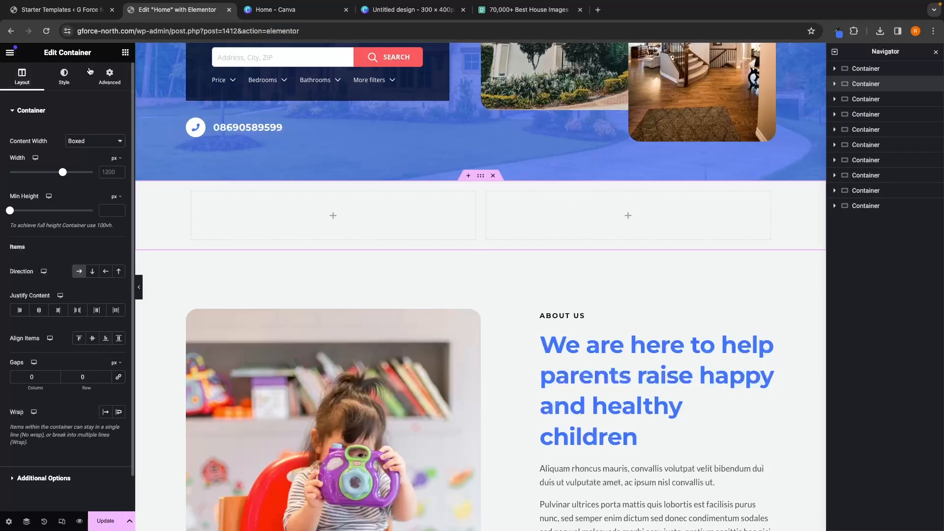
Step: Add an Image widget to the new section's right column and a Heading widget to its left column
left_click(125, 53)
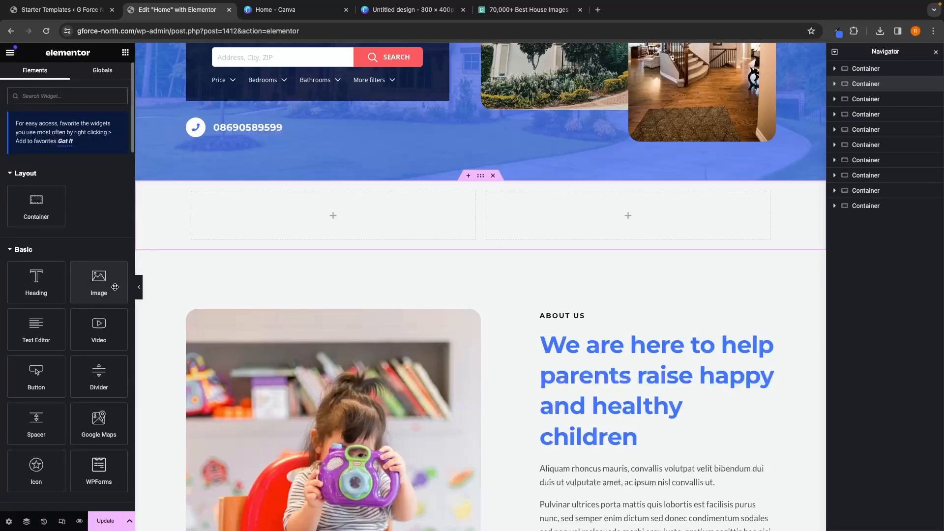
left_click_drag(89, 285, 595, 220)
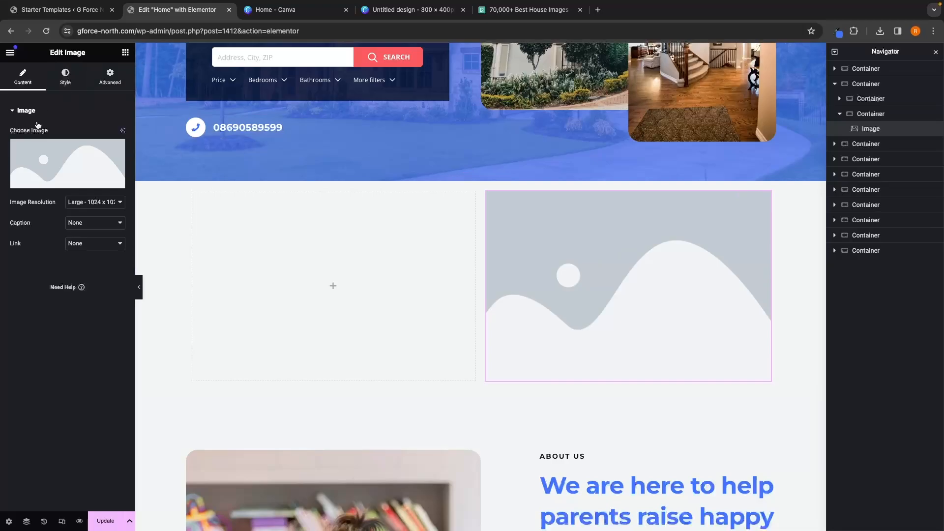
left_click(125, 53)
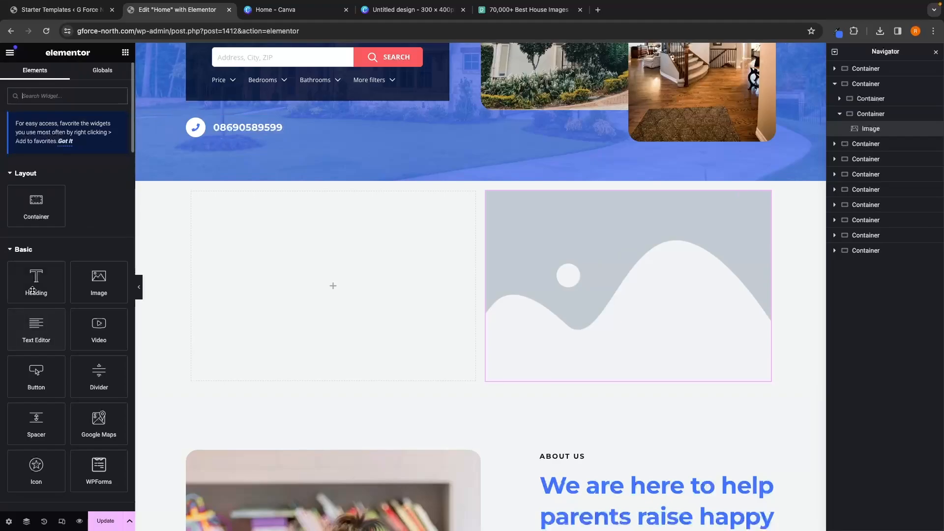
left_click_drag(36, 285, 319, 286)
left_click_drag(322, 286, 343, 282)
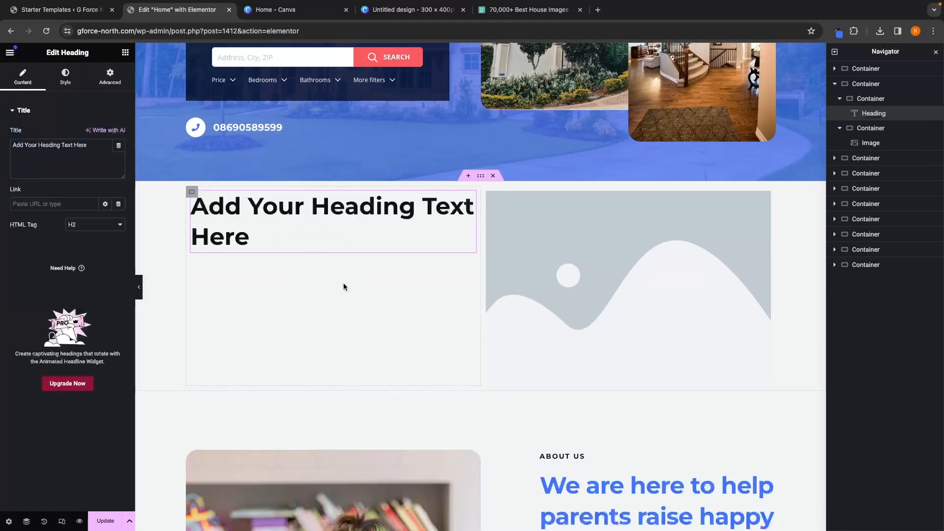
Step: Add a Text Editor widget and a Button widget below the heading in the left column
left_click(125, 53)
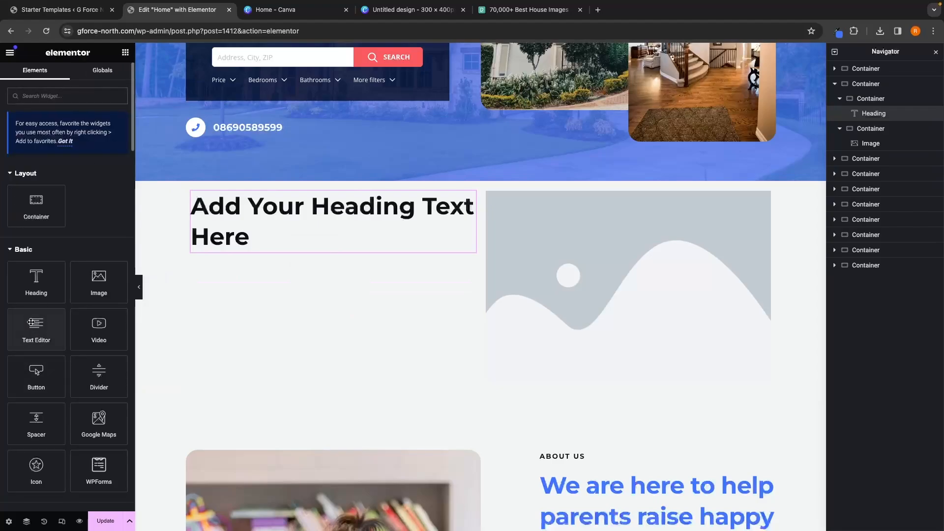
left_click_drag(22, 337, 328, 252)
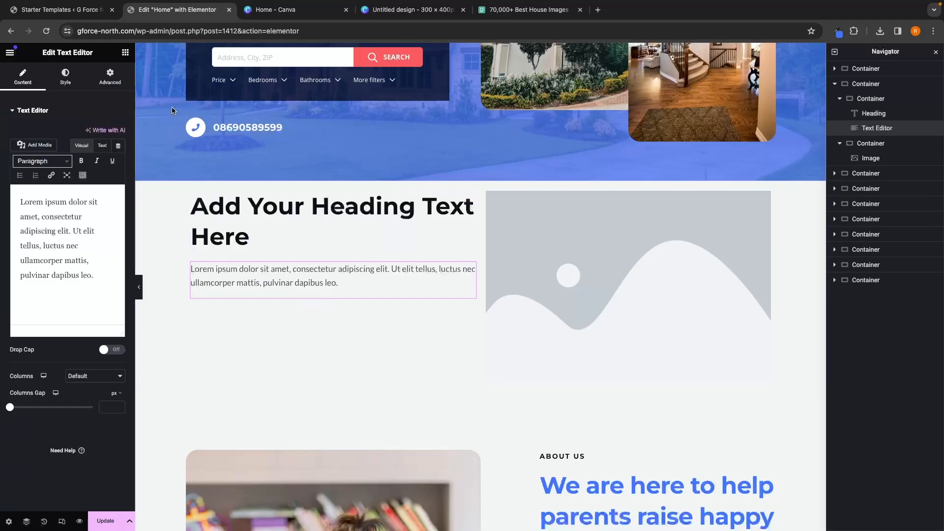
left_click(125, 52)
scroll(64, 295, "down", 1)
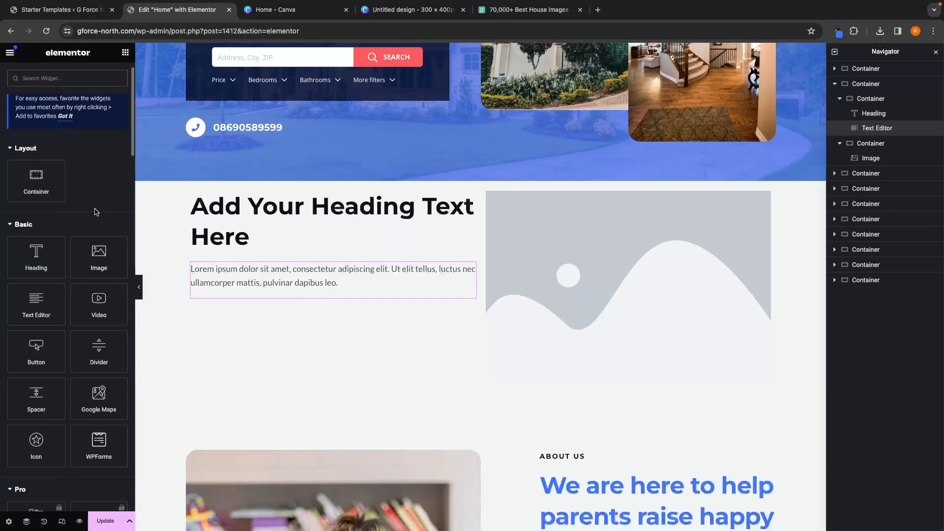
left_click_drag(31, 339, 324, 294)
Step: Add a new two-column container below the first image-and-text section
scroll(324, 290, "down", 1)
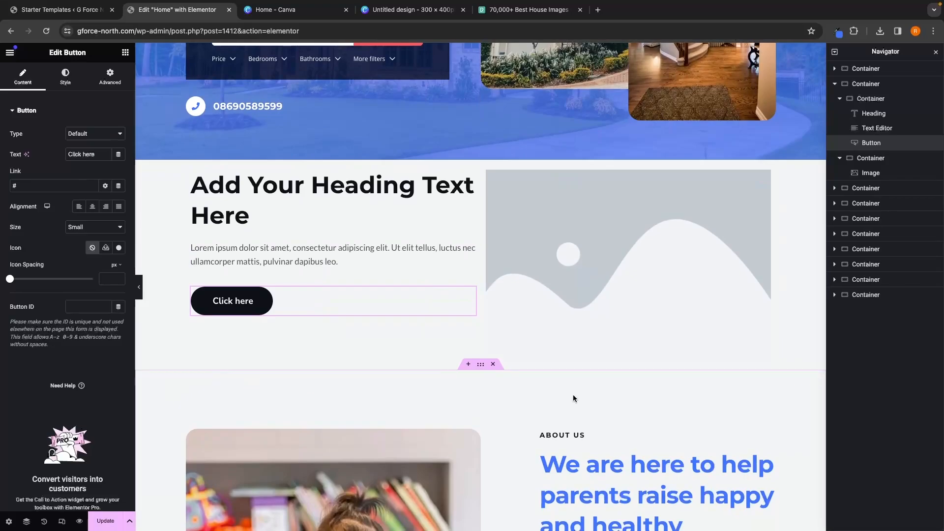
scroll(431, 414, "down", 2)
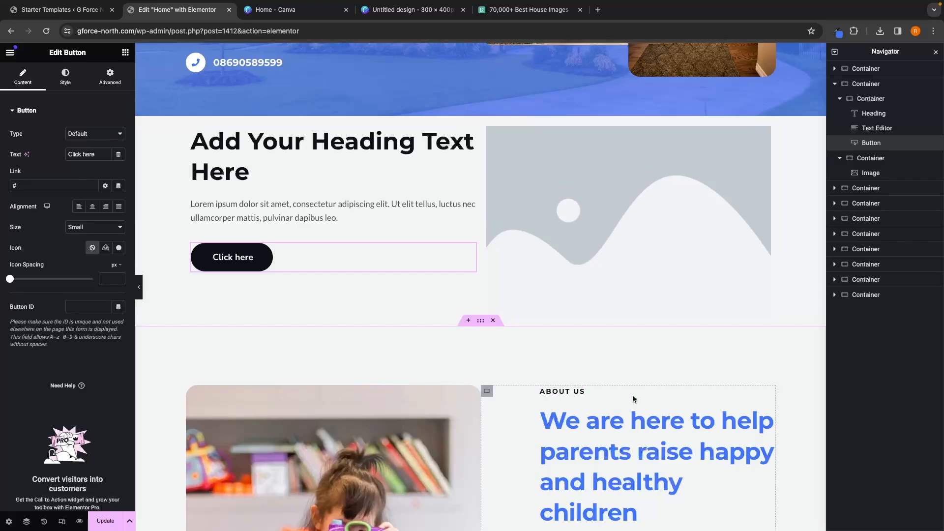
scroll(632, 394, "down", 4)
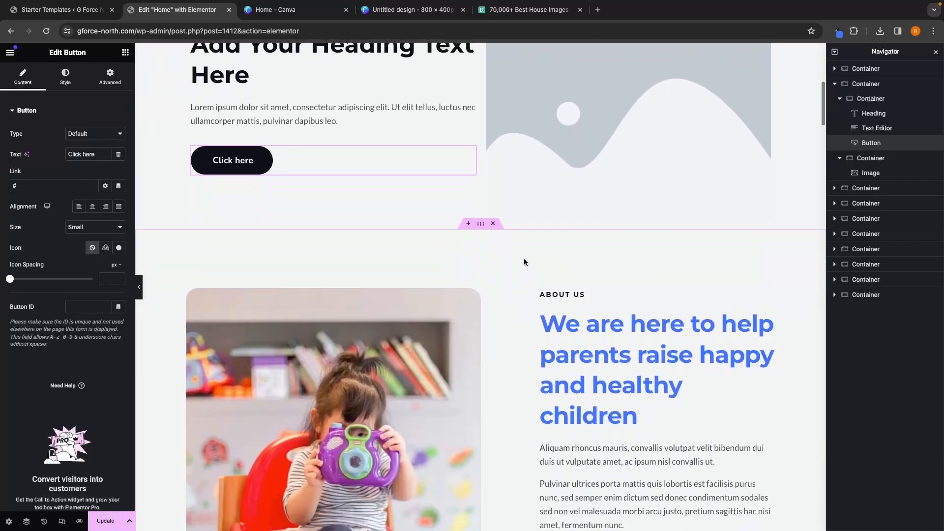
left_click(468, 224)
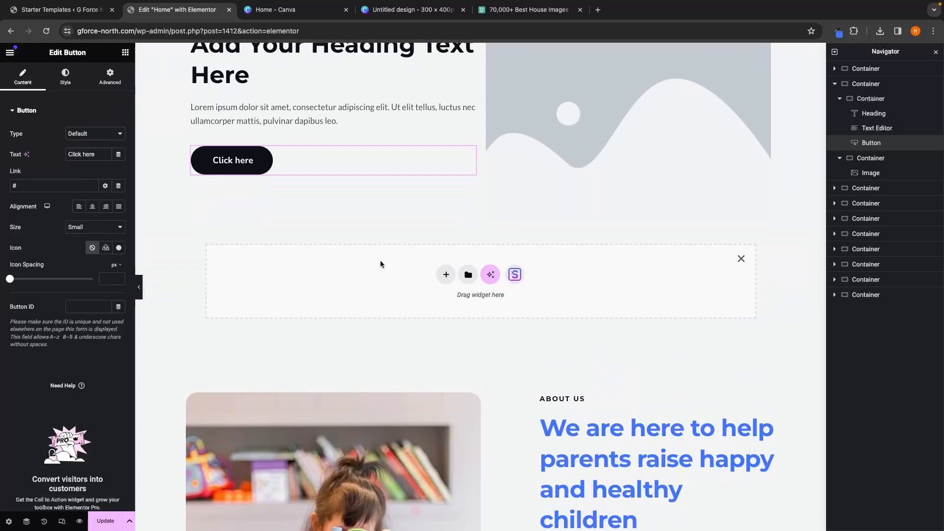
left_click(446, 275)
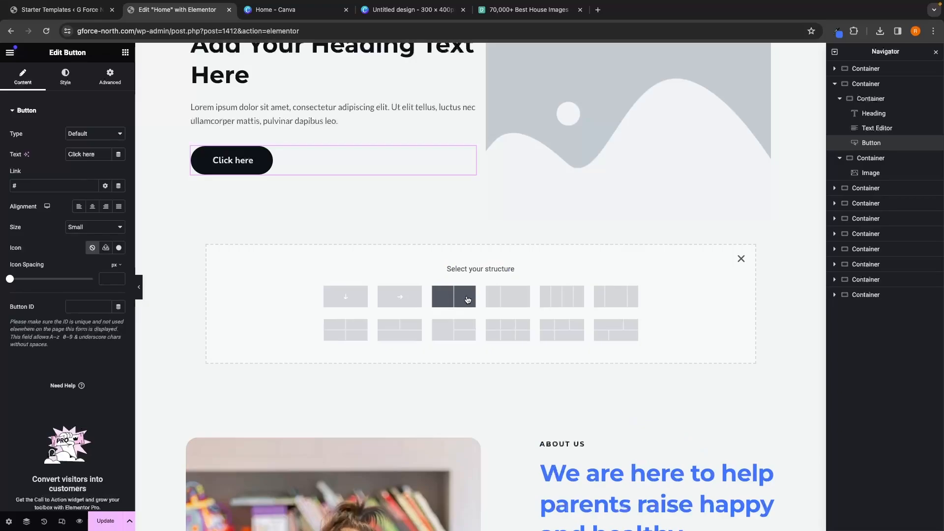
left_click(455, 295)
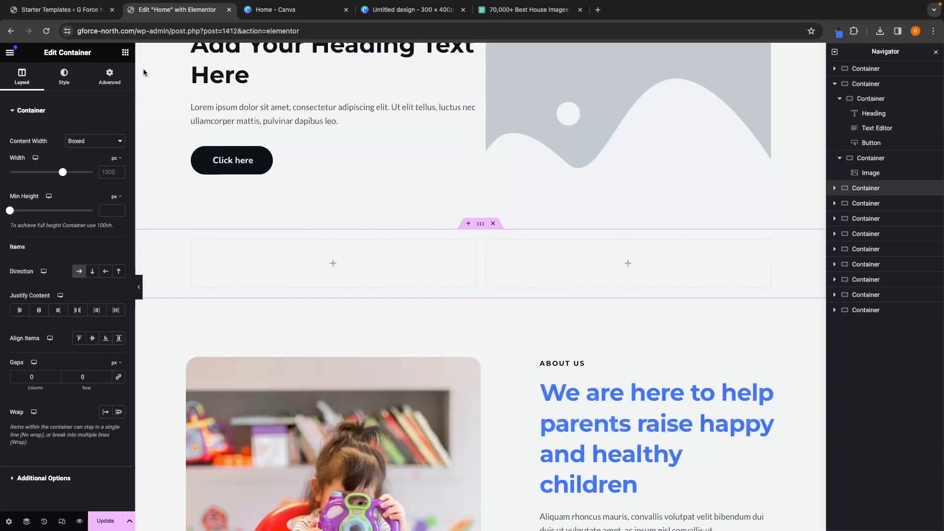
Step: Add an Image widget to the new container's left column and a Heading widget to its right column
left_click(126, 53)
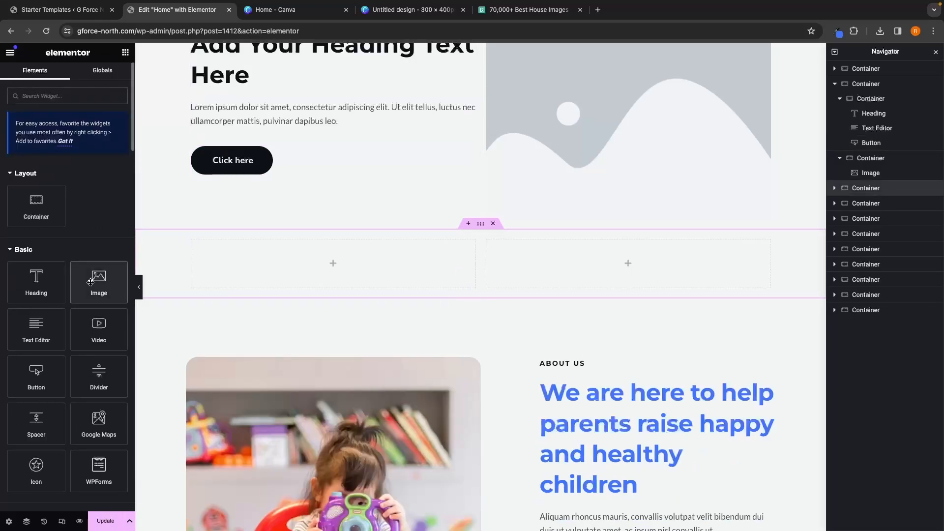
left_click_drag(99, 280, 308, 267)
left_click(125, 52)
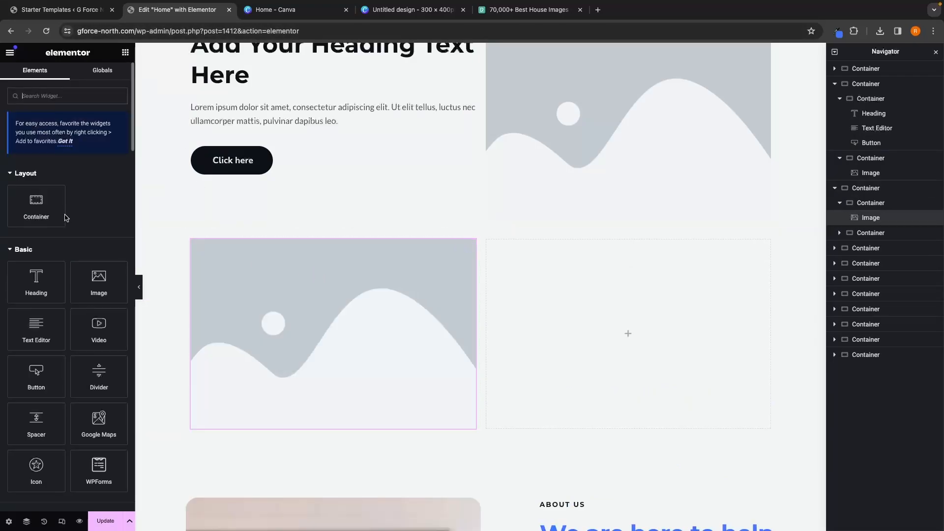
left_click_drag(29, 284, 679, 342)
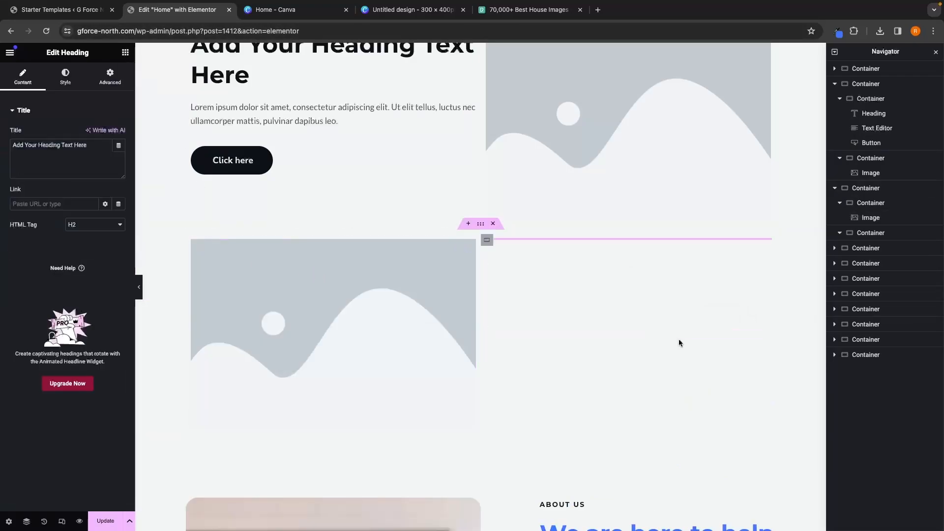
Step: Add a Text Editor widget and a Button widget below the heading in the right column
left_click(125, 54)
left_click_drag(27, 334, 632, 301)
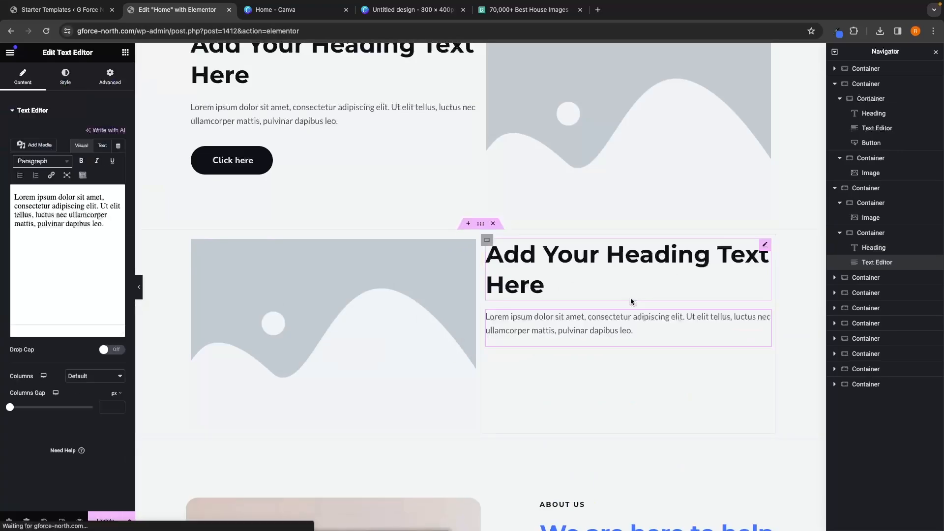
left_click(126, 52)
left_click_drag(47, 378, 631, 342)
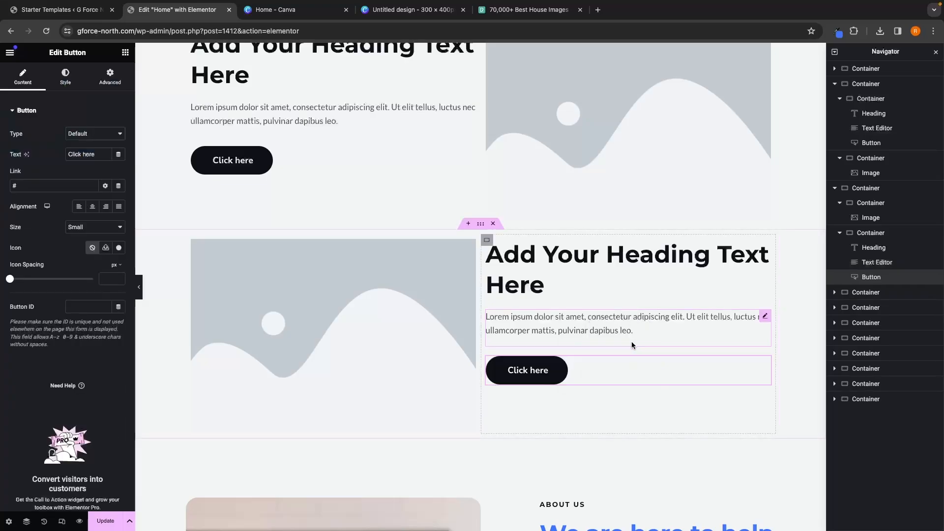
Step: Add another two-column container below the second image-and-text section
scroll(639, 335, "down", 3)
scroll(639, 336, "up", 5)
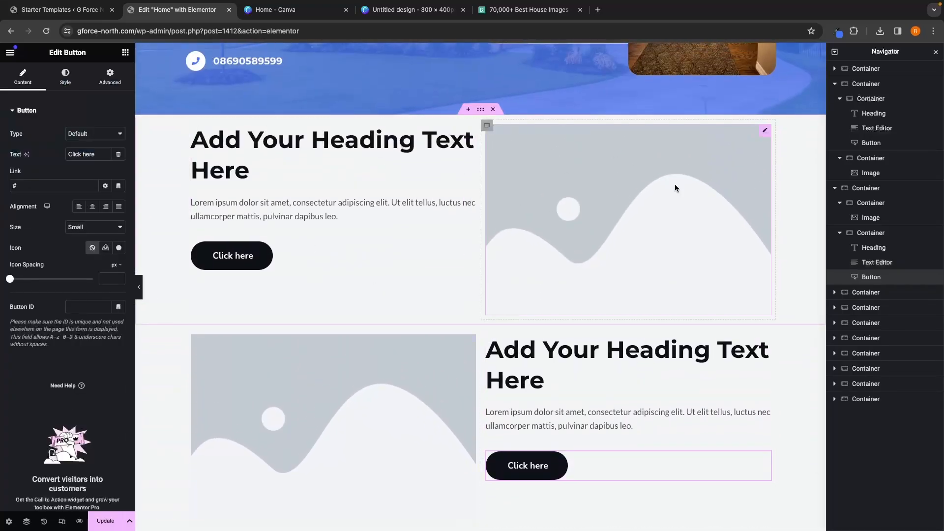
scroll(491, 496, "down", 1)
scroll(484, 451, "down", 4)
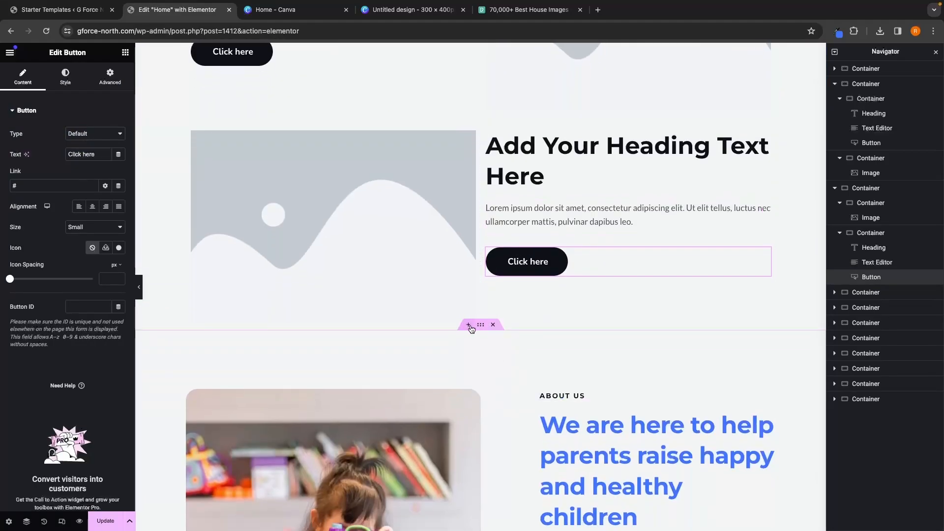
left_click(468, 325)
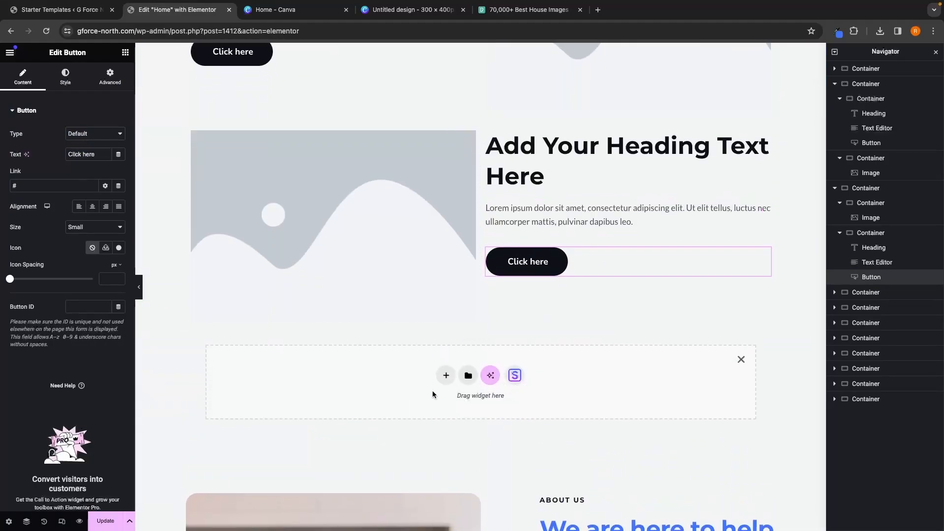
left_click(445, 376)
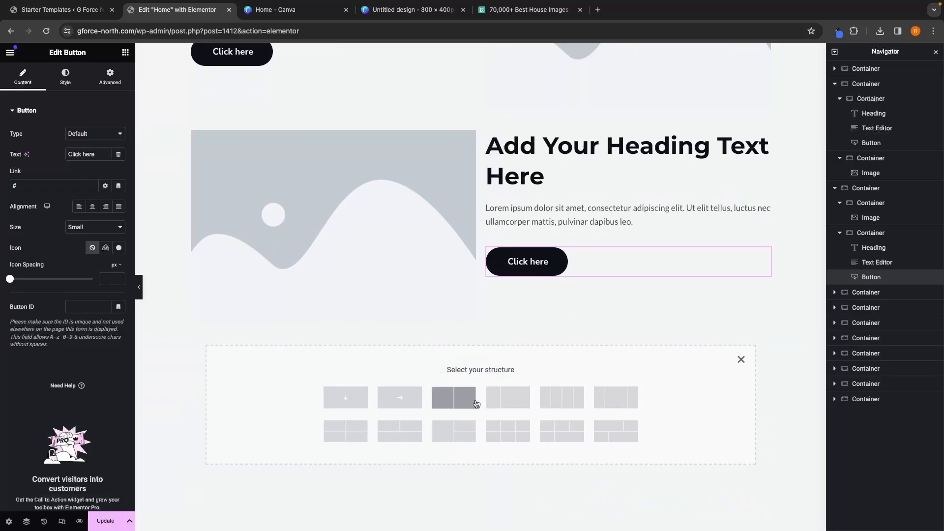
left_click(454, 392)
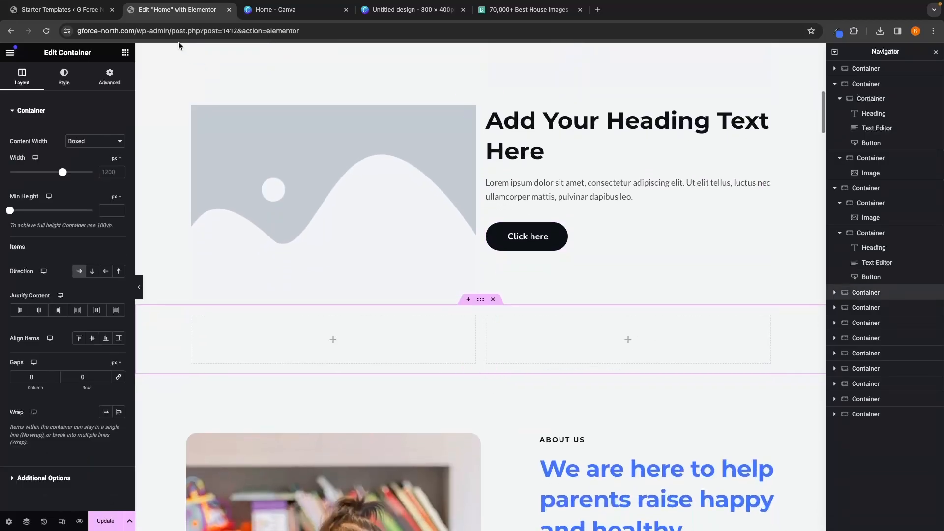
Step: Add an Image widget to the third section's right column and a Heading widget to its left column
left_click(125, 53)
left_click_drag(99, 282, 606, 343)
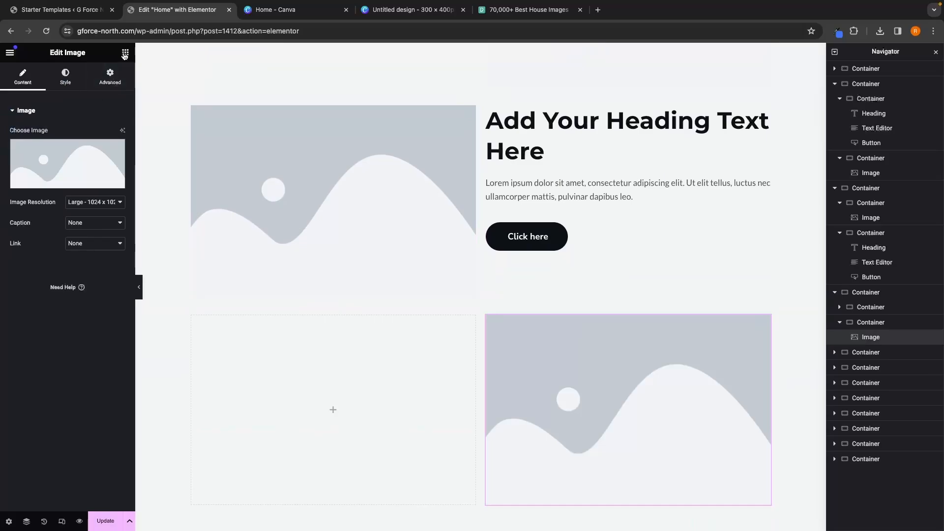
left_click(125, 53)
left_click_drag(49, 281, 275, 354)
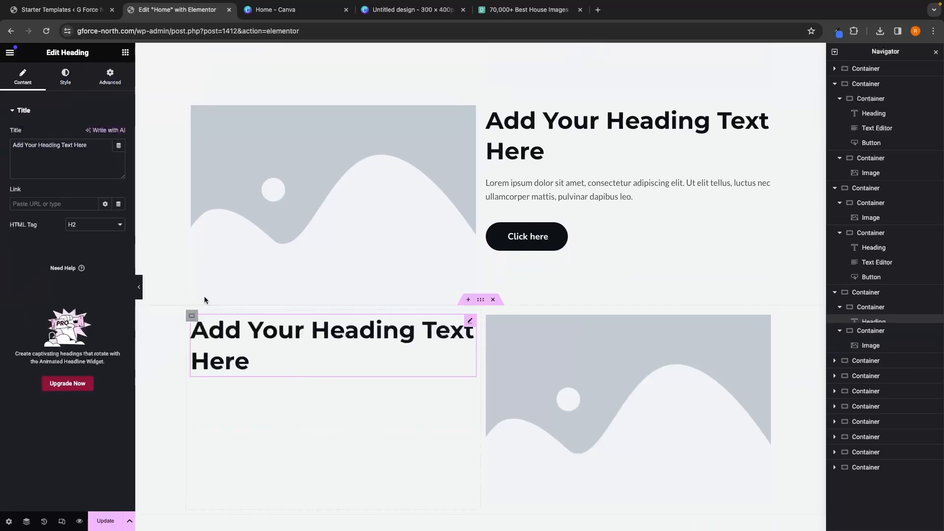
Step: Add a Text Editor widget and a Button widget below the heading in the third section's left column
left_click(126, 53)
left_click_drag(46, 309, 302, 369)
scroll(301, 367, "down", 1)
left_click(126, 53)
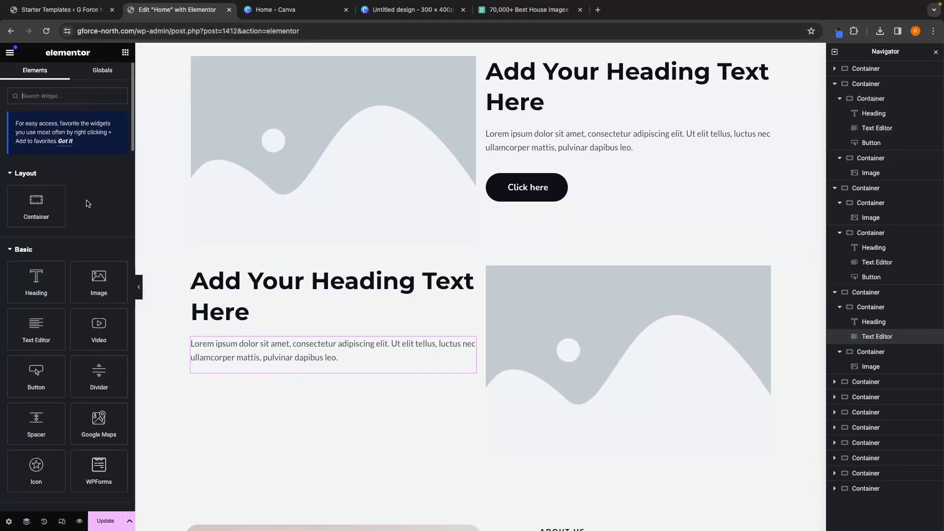
left_click_drag(64, 365, 331, 377)
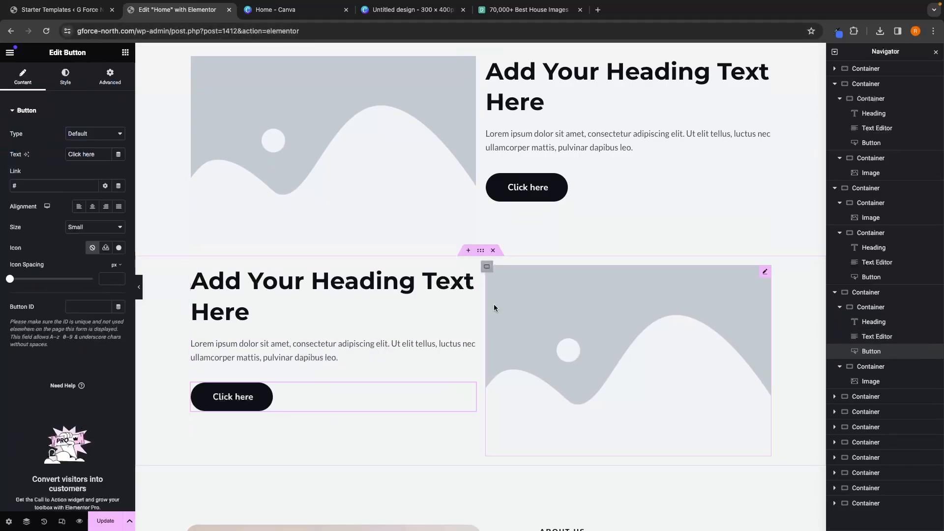
Step: Change the first content section's heading to "We'll Help You Find The Perfect Space."
scroll(494, 305, "up", 2)
scroll(494, 307, "up", 3)
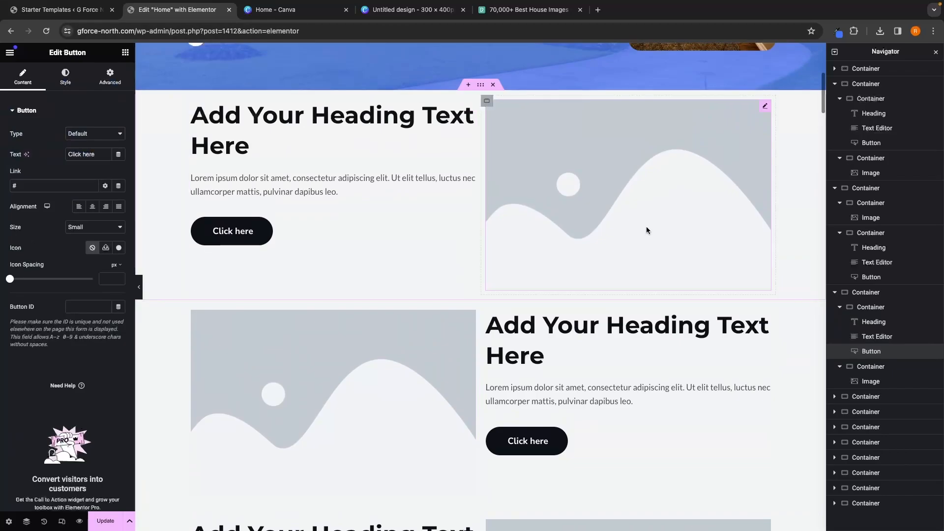
scroll(404, 398, "down", 3)
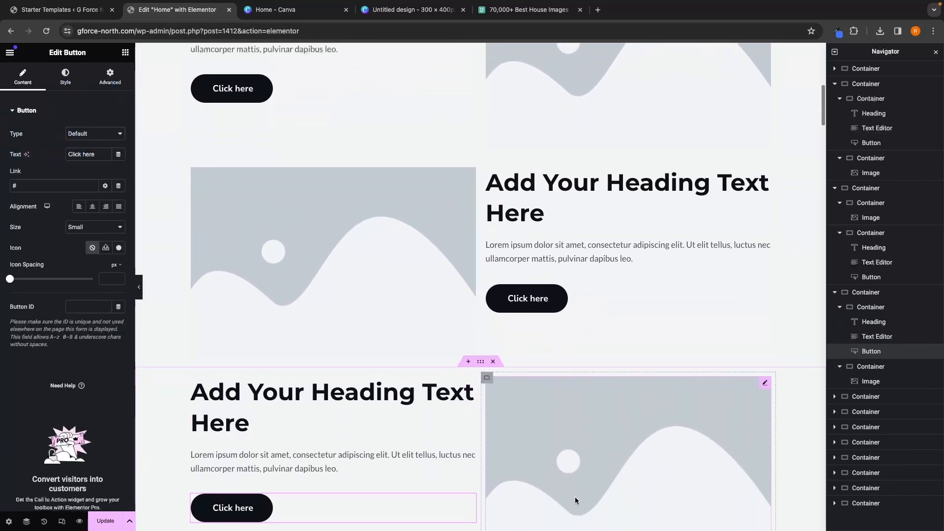
scroll(665, 96, "up", 2)
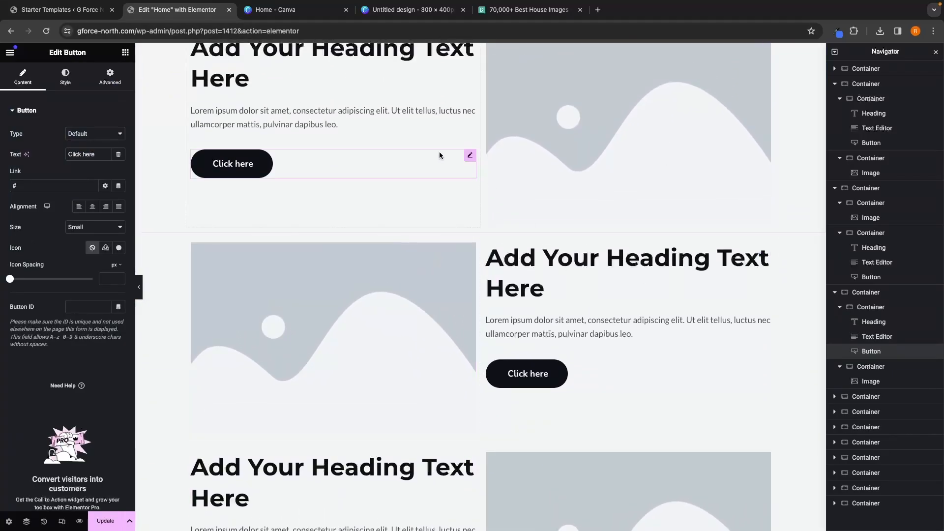
scroll(373, 141, "up", 2)
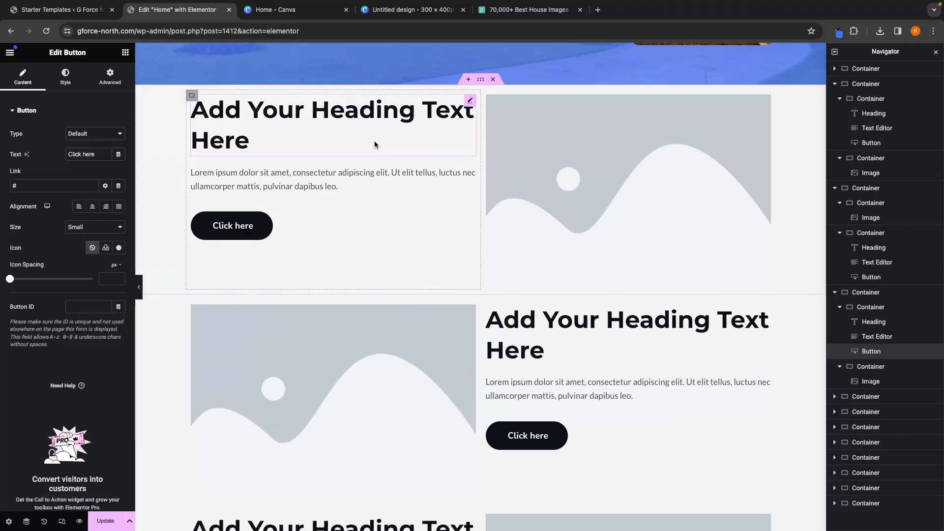
scroll(373, 140, "up", 1)
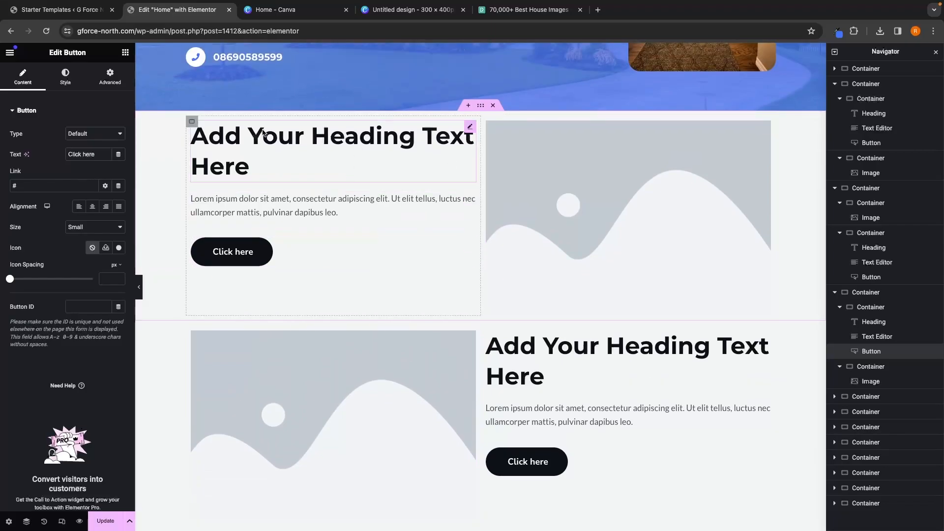
left_click(267, 150)
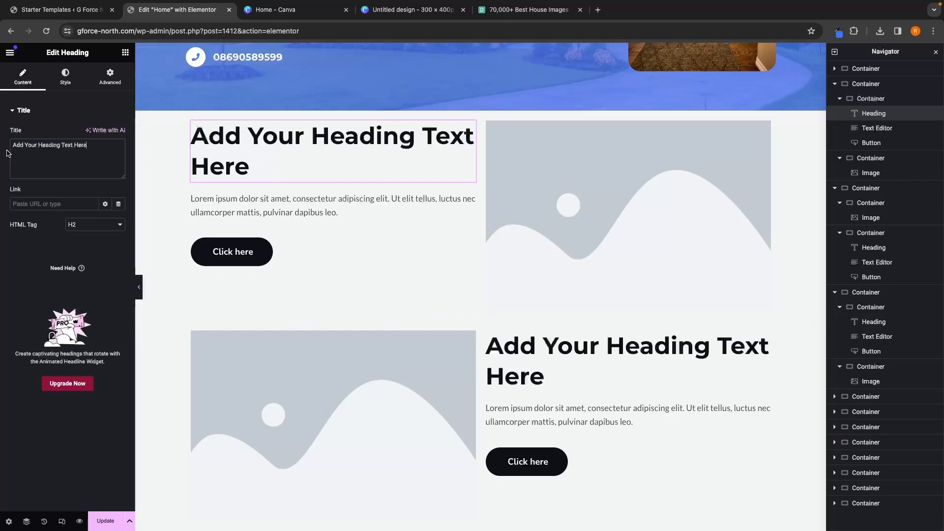
key("super+a")
key("BackSpace")
type("W")
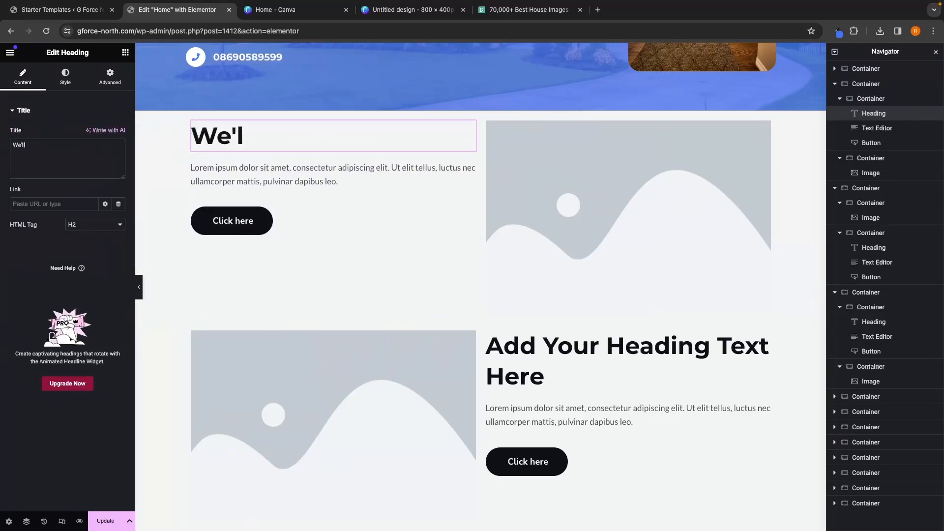
type("e'll Help You F")
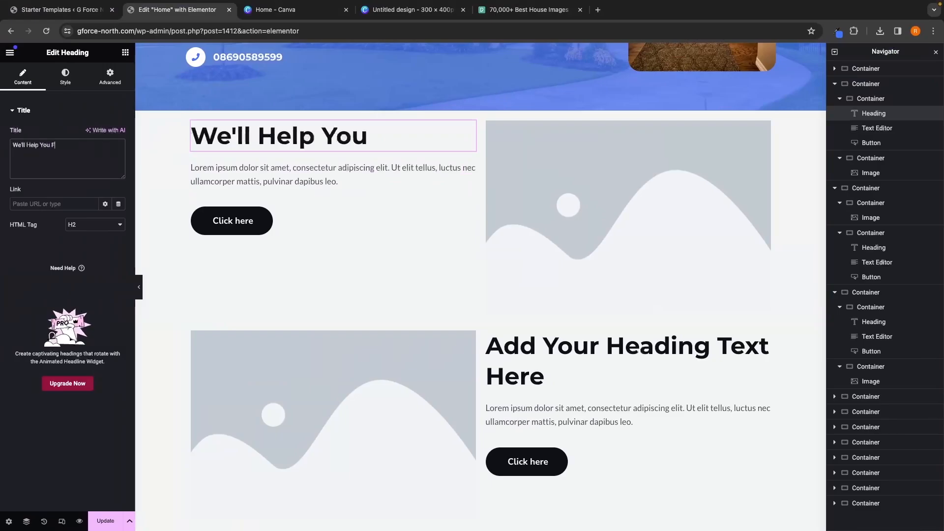
type("ind The Perfe")
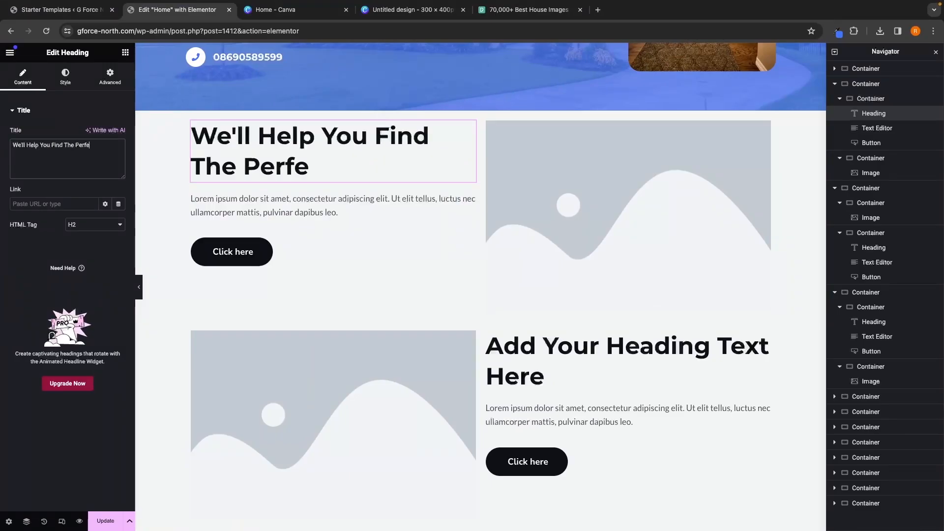
type("ct Space.")
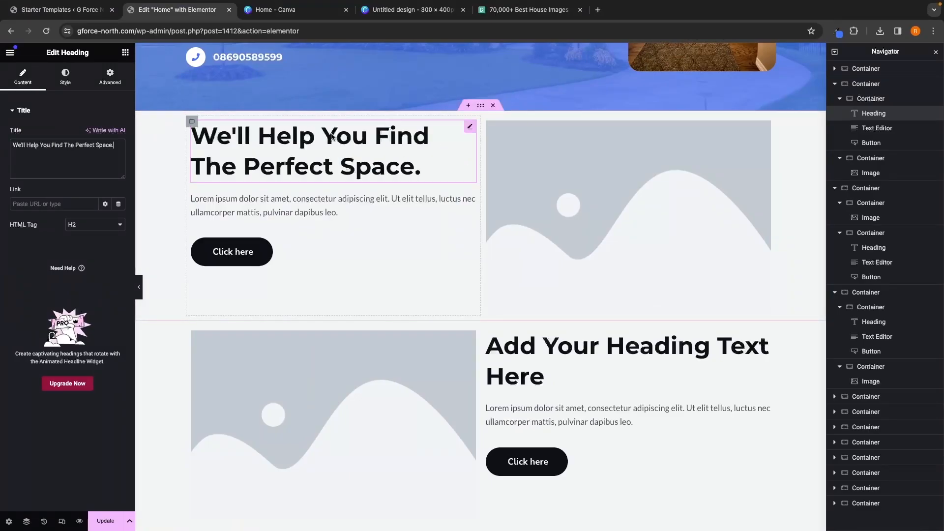
Step: Change the second content section's heading to "We Work With Your Budget"
left_click(575, 355)
scroll(576, 355, "down", 2)
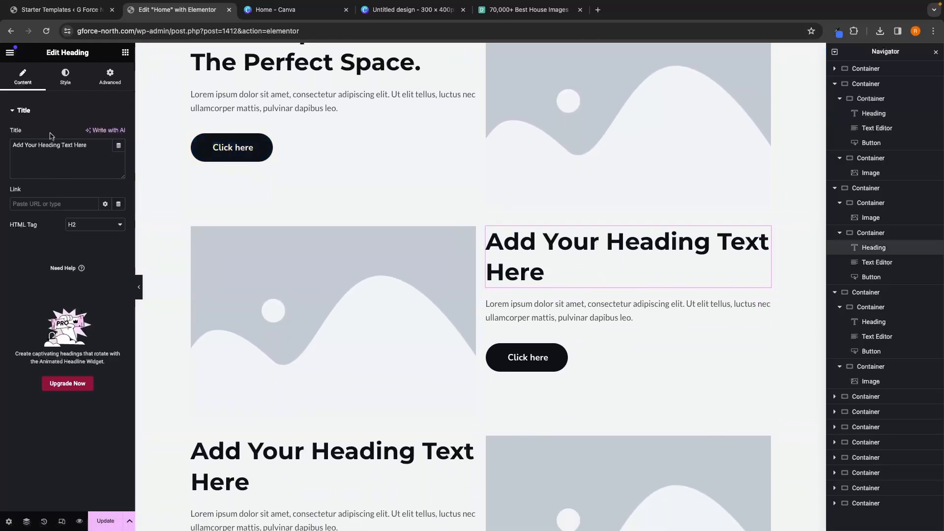
left_click_drag(92, 146, 2, 150)
key("BackSpace")
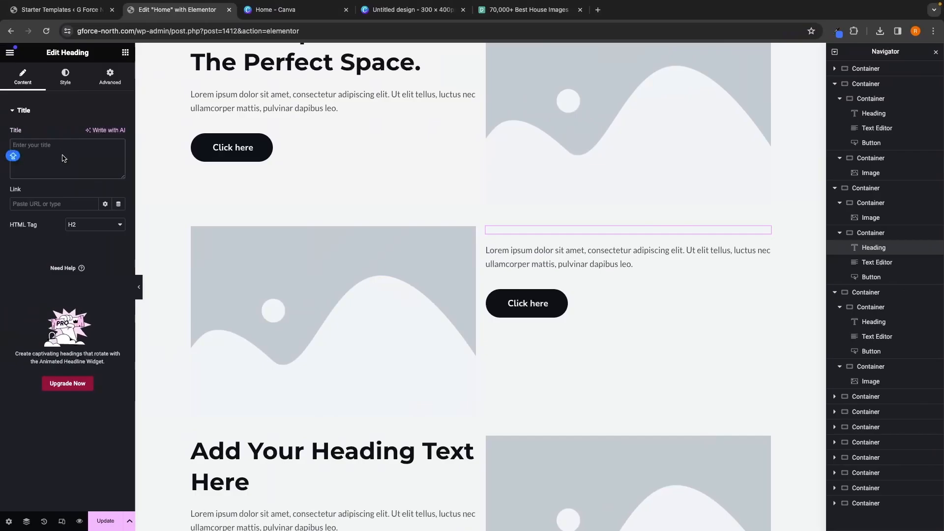
type("We")
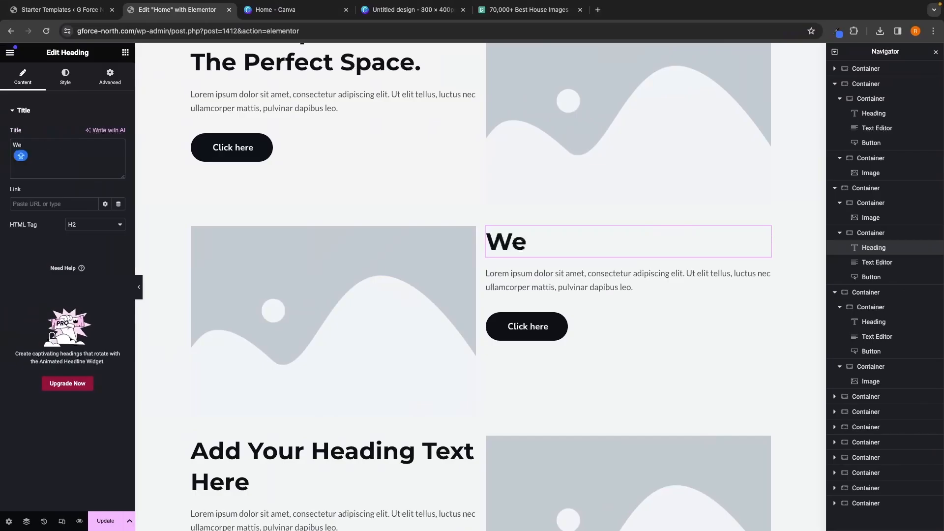
type(" Work w")
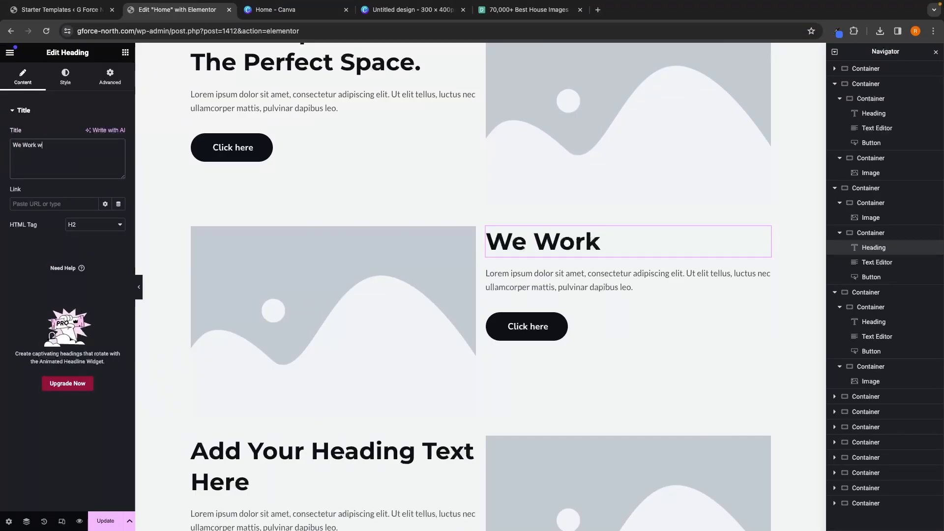
type("ith Your Bud")
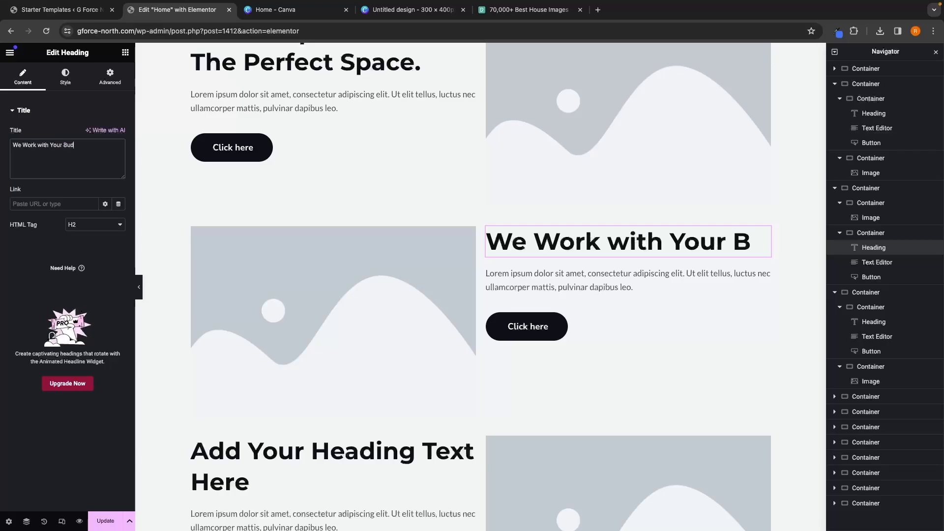
type("get")
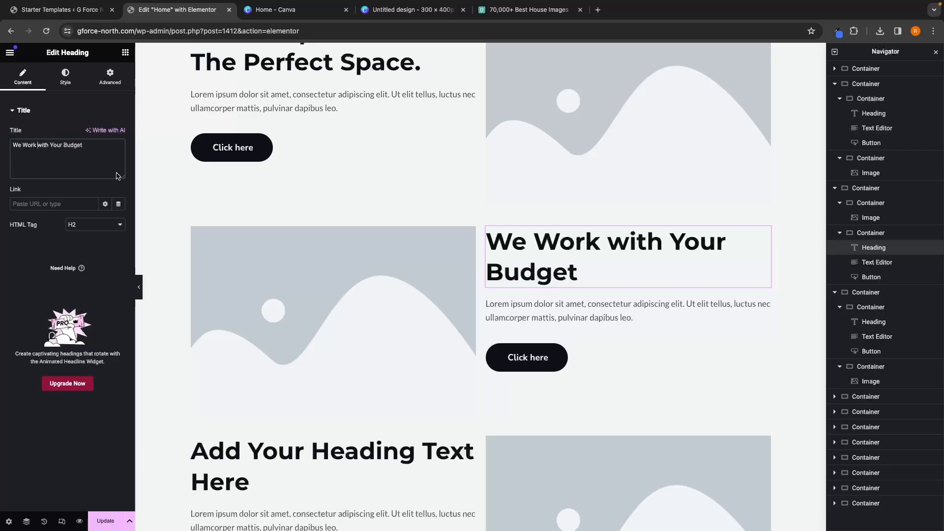
type("W")
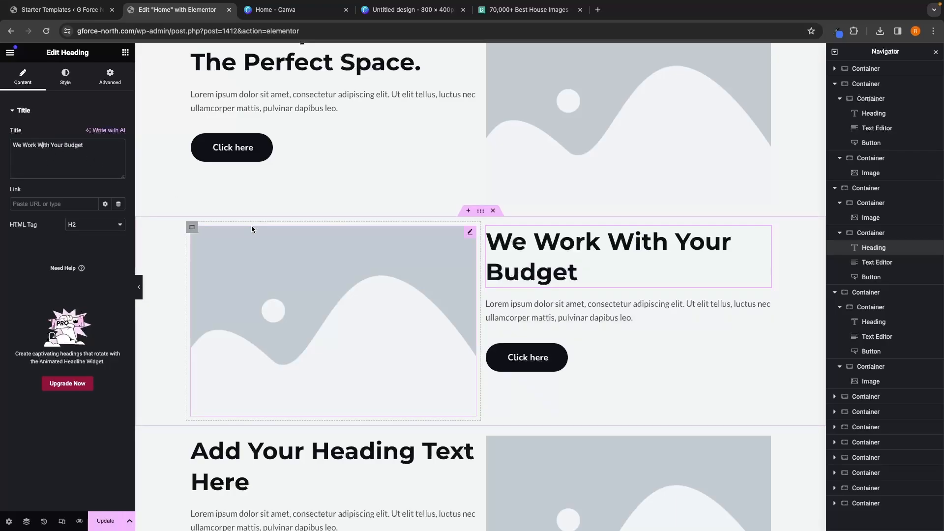
Step: Change the third content section's heading to "Read Our Client Success Stories"
scroll(305, 280, "down", 2)
scroll(305, 281, "down", 2)
left_click(292, 317)
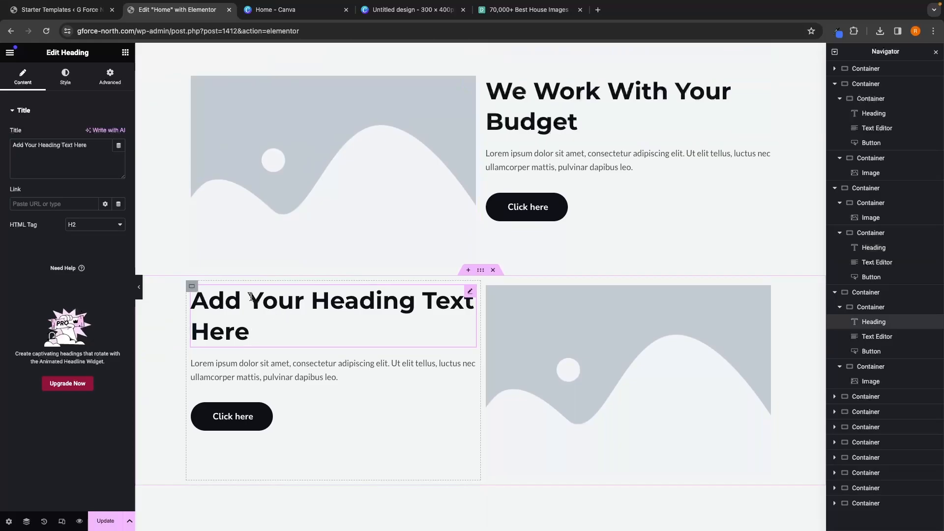
left_click_drag(106, 150, 9, 147)
key("BackSpace")
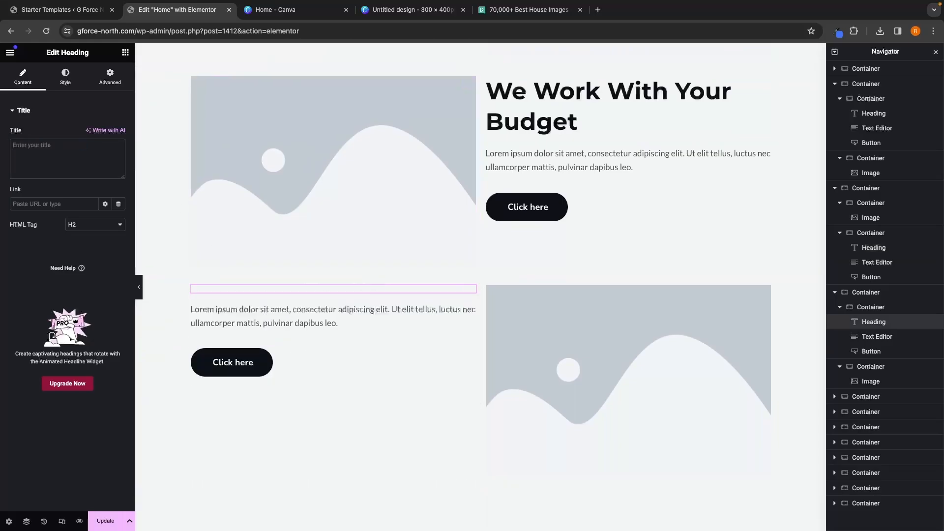
type("Read Our C")
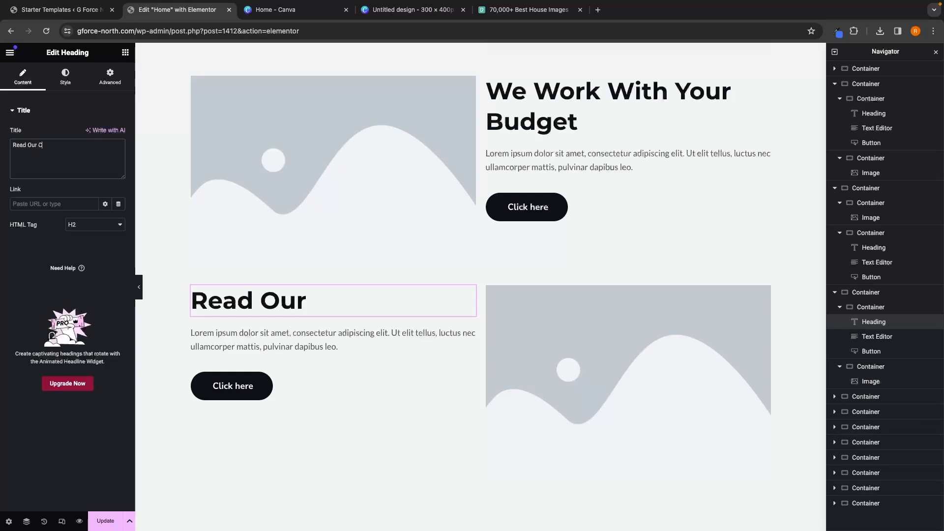
type("lient Succ")
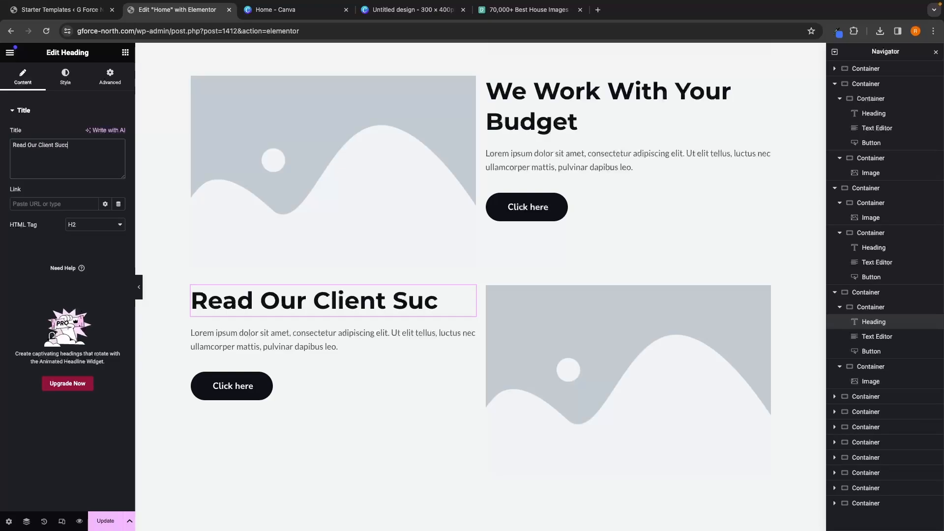
type("ess Stories")
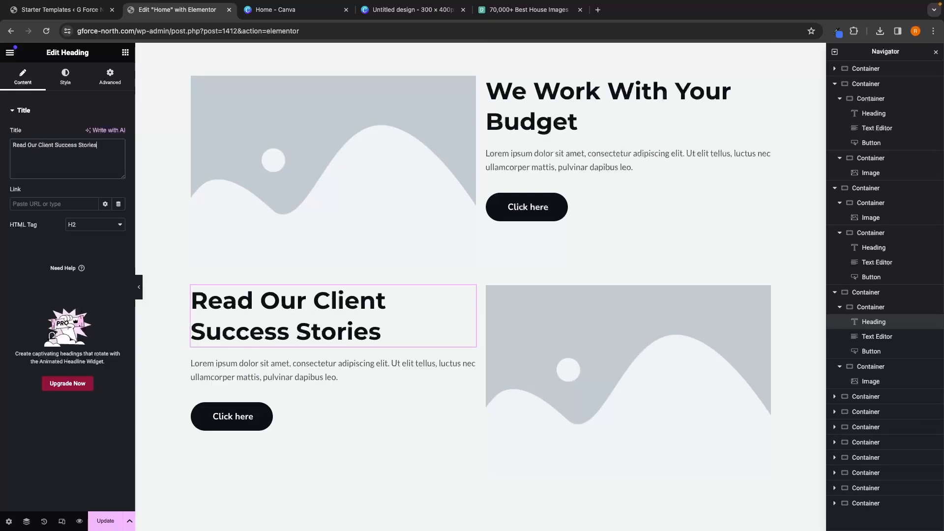
Step: Replace the first section's placeholder paragraph with the pasted property-search description and drop the heading's trailing period
scroll(349, 210, "up", 5)
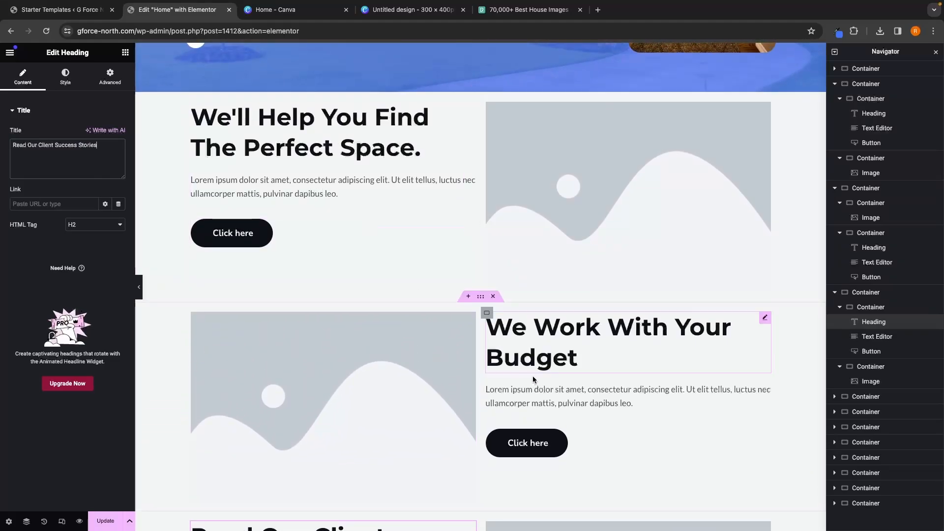
scroll(548, 393, "down", 4)
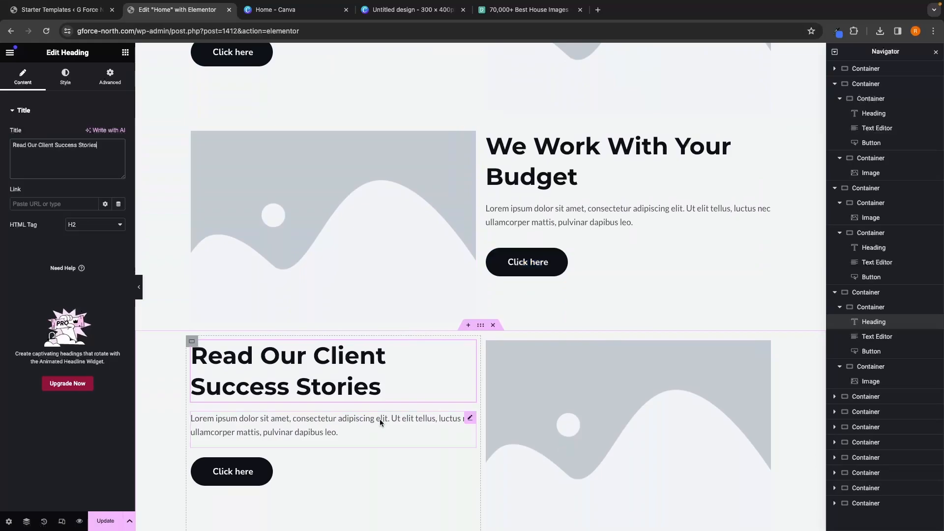
scroll(380, 419, "up", 3)
scroll(407, 193, "up", 1)
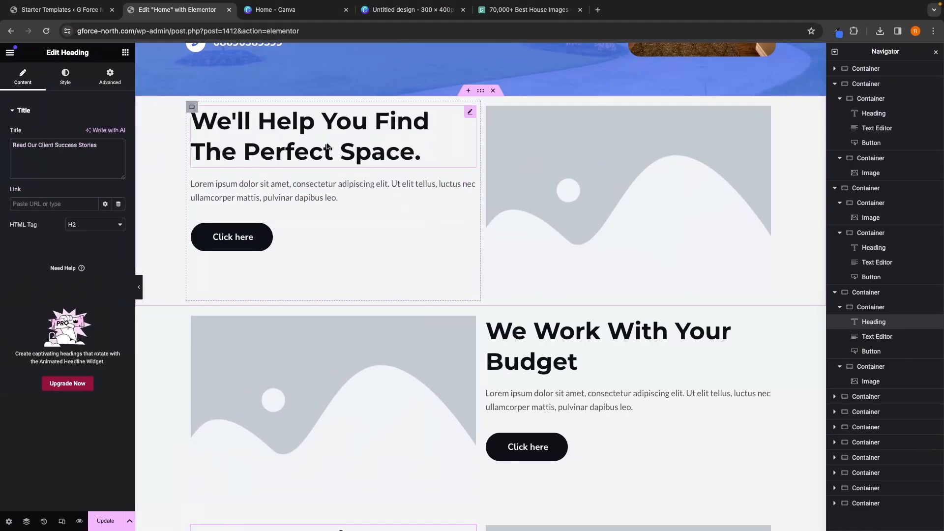
left_click(374, 184)
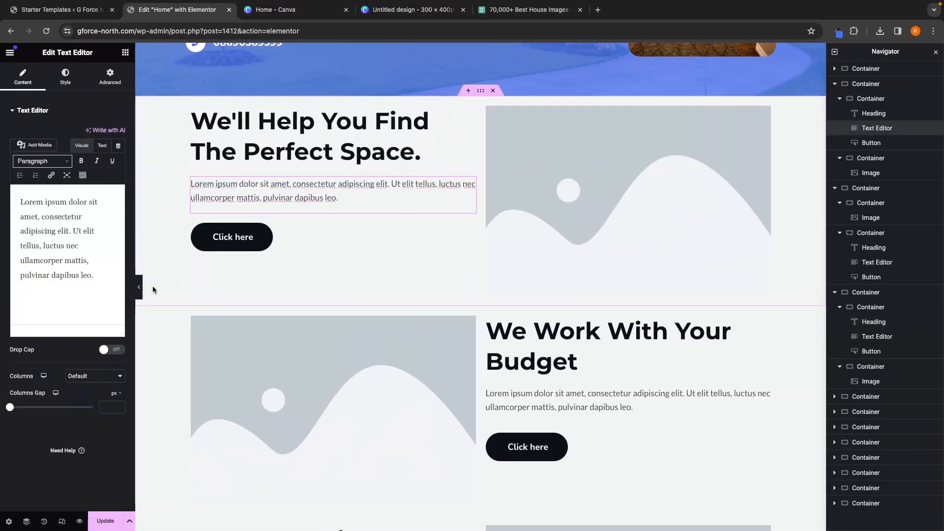
left_click_drag(104, 281, 1, 169)
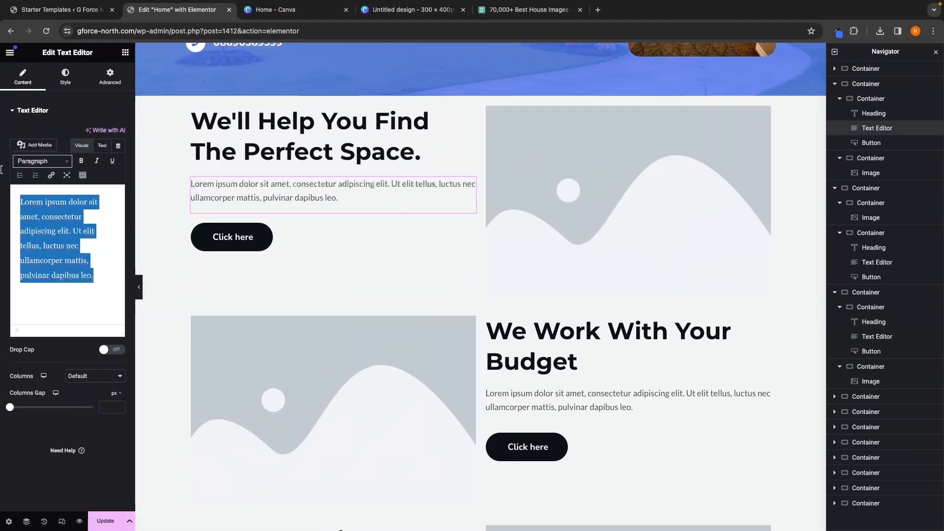
key("BackSpace")
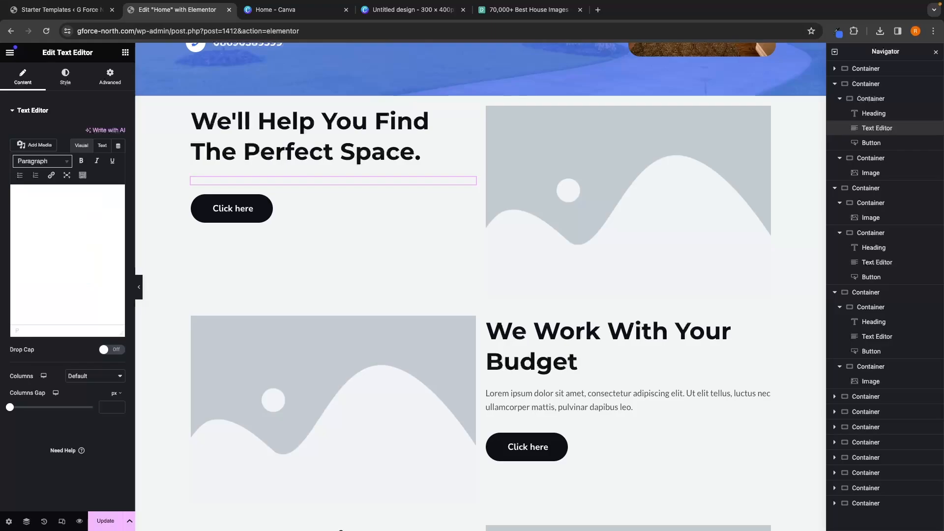
type("Our user-friendly website features advanced filtering options, allowing you to customize your property search based on your preferences. Whether it's location, size, or amenities, our intuitive filters streamline the process, bringing you closer to your dream home. Experience the convenience of tailored searches and find your ideal property effortlessly. Your dream home is just a few clicks away!")
scroll(68, 256, "up", 5)
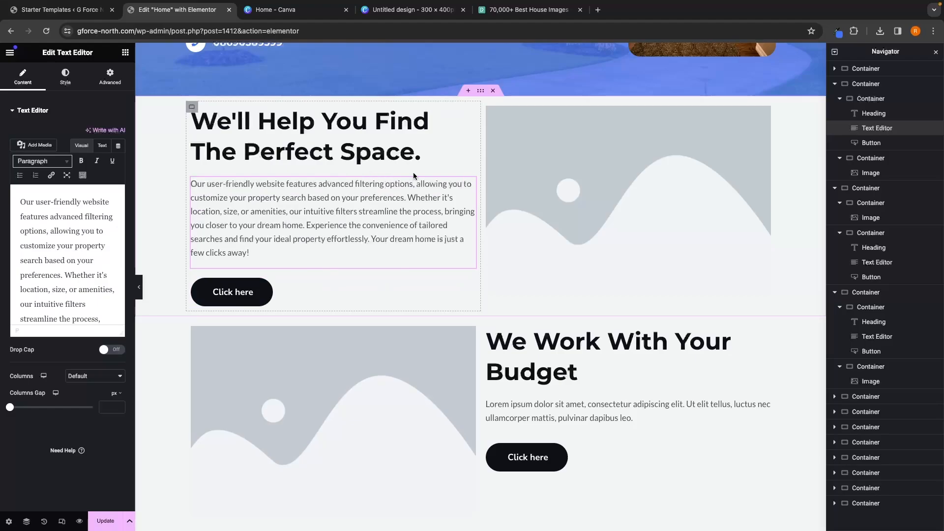
left_click(420, 155)
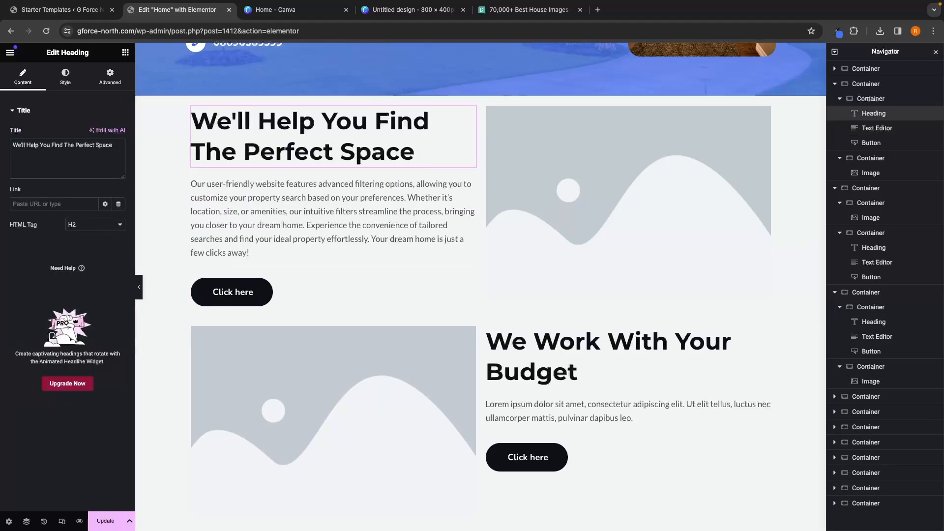
scroll(597, 303, "down", 3)
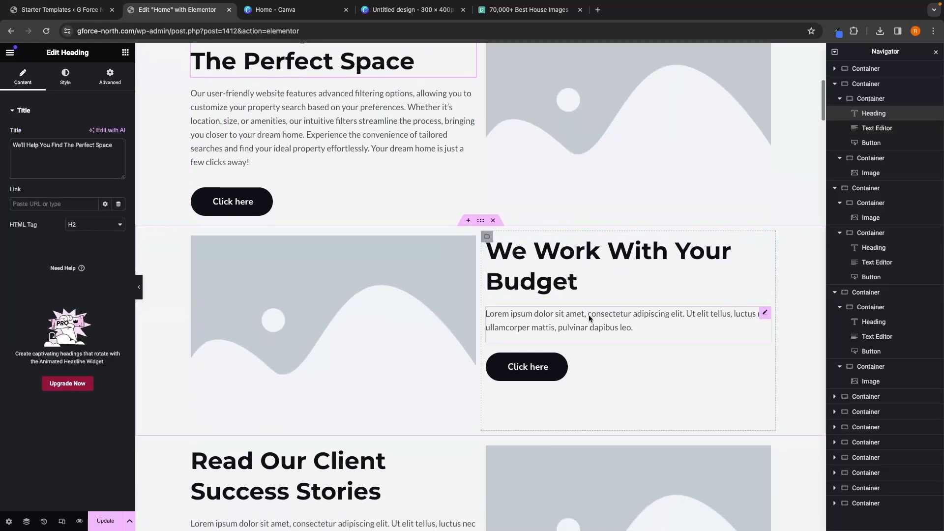
Step: Replace the second section's placeholder paragraph with the pasted 'Work With Your Budget' description
left_click(589, 318)
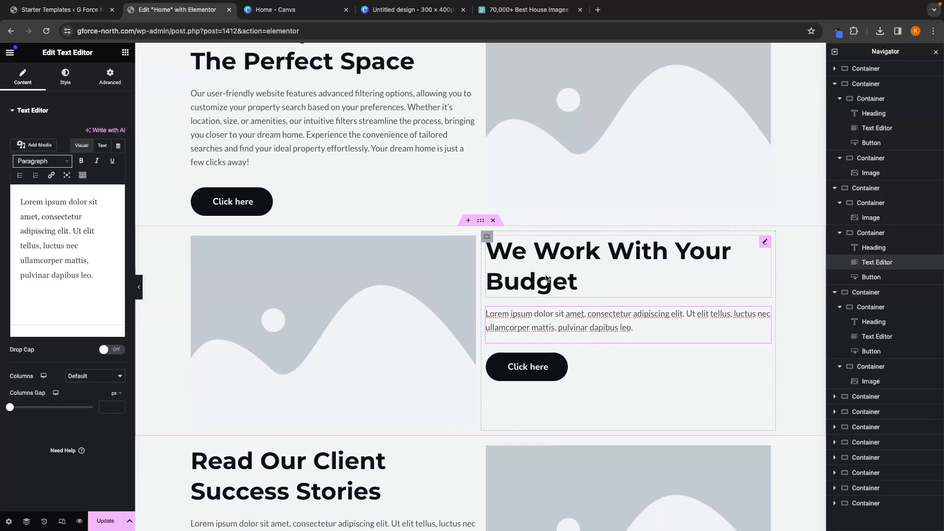
left_click(88, 276)
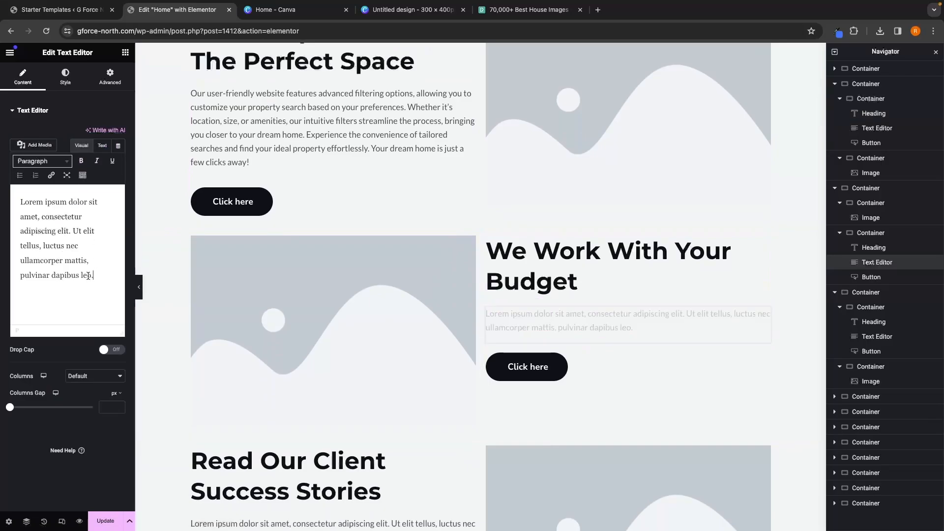
left_click_drag(88, 275, 1, 184)
key("BackSpace")
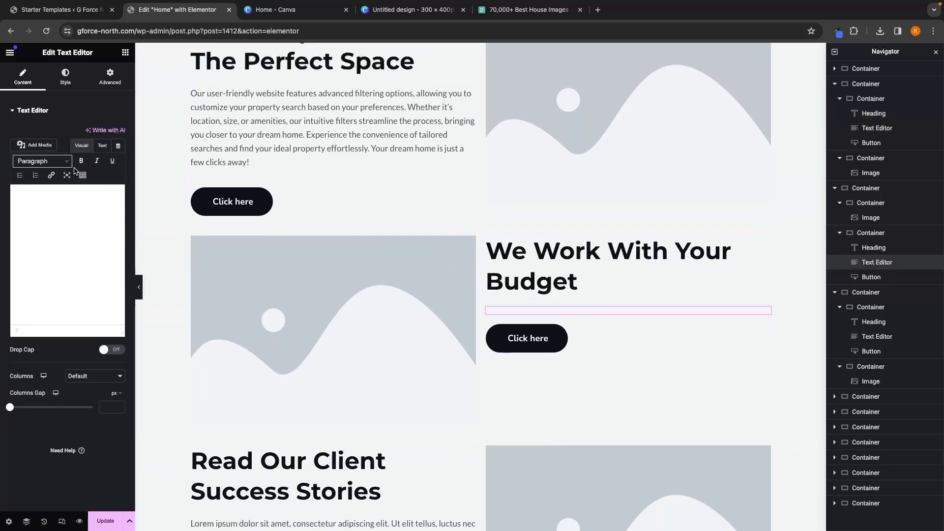
type("Our 'Work With Your Budget' commitment ensures that your real estate journey aligns with your financial goals. Whether you're looking for affordable options or seeking a strategic investment, our team collaborates with you to explore properties that fit your budget seamlessly. With transparent pricing and personalized guidance, we make sure your dream home is not just a possibility, but a budget-friendly reality. Your perfect property, tailored to your financial comfort, awaits.")
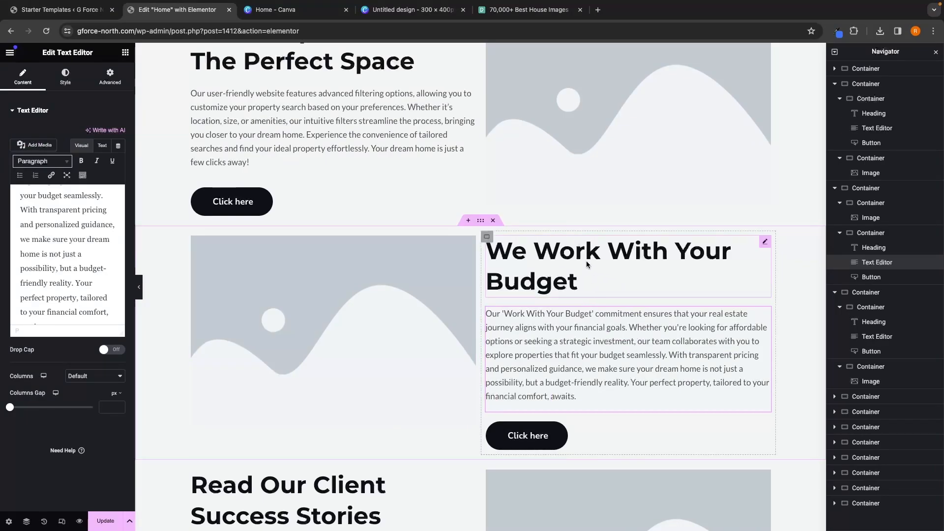
Step: Replace the third section's placeholder paragraph with the pasted client success stories text, removing its final period
scroll(586, 264, "down", 5)
left_click(361, 332)
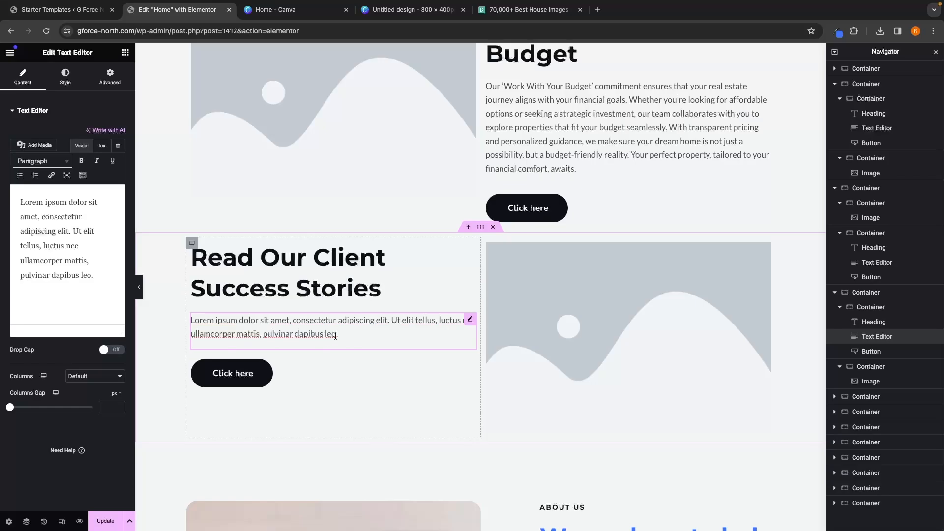
left_click(60, 261)
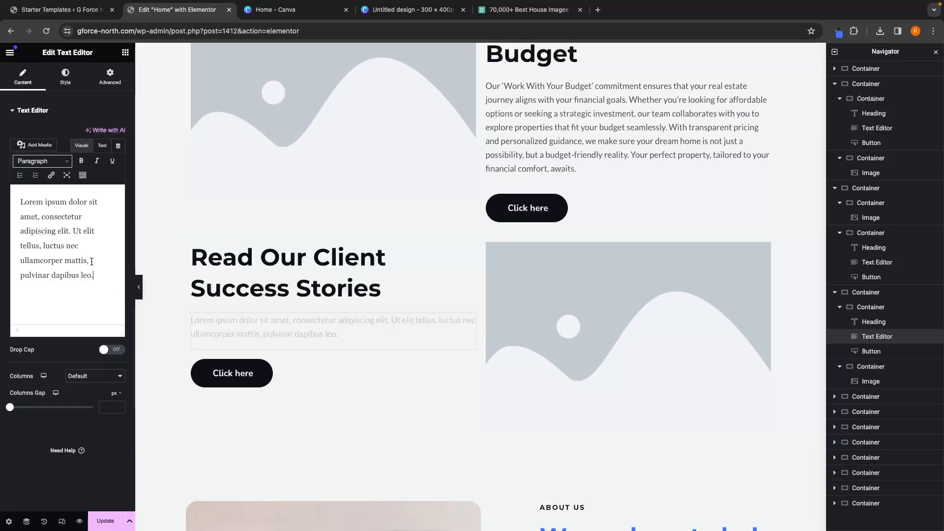
key("ctrl+a")
key("BackSpace")
type("Read about the success stories of our satisfied clients. From finding their dream homes to securing profitable investments, these stories showcase the positive impact we've made on our clients' real estate journeys.")
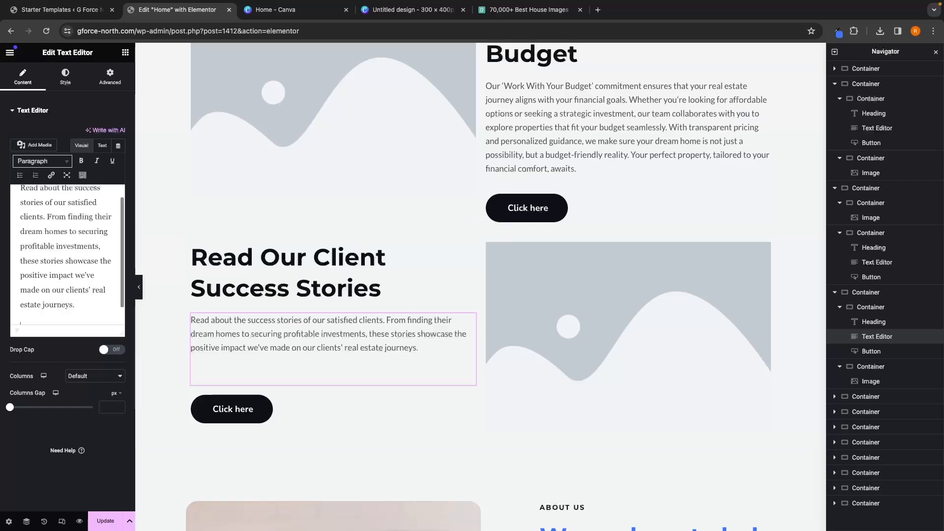
key("BackSpace")
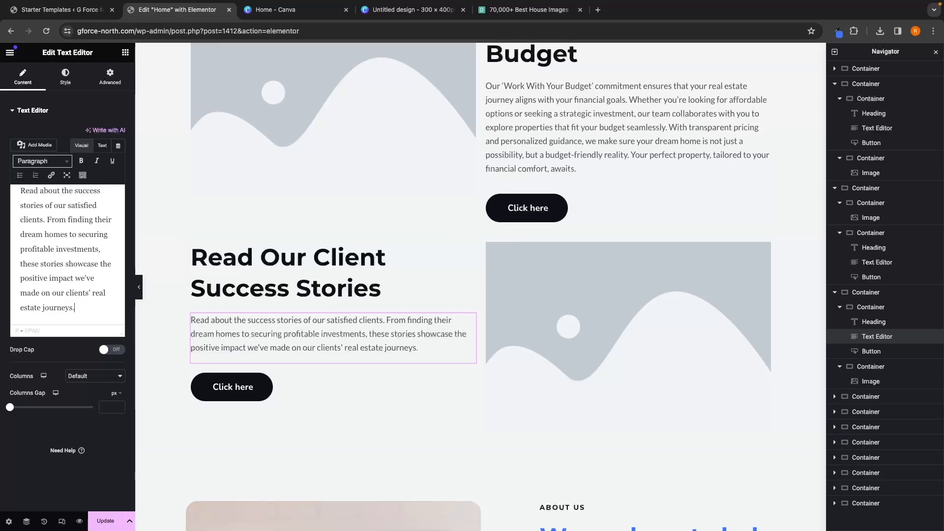
Step: Examine the placeholder images in the three content sections
scroll(533, 341, "up", 5)
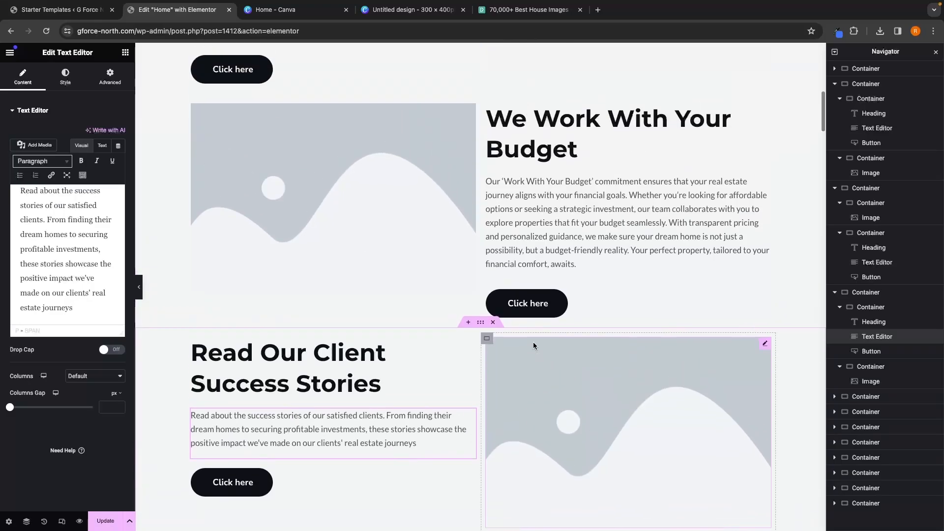
scroll(532, 345, "up", 3)
left_click(607, 217)
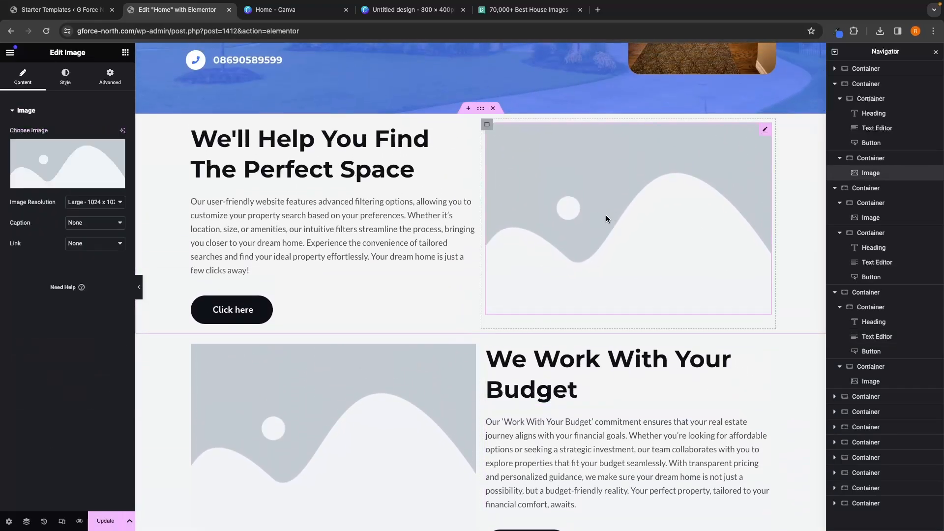
scroll(405, 374, "down", 5)
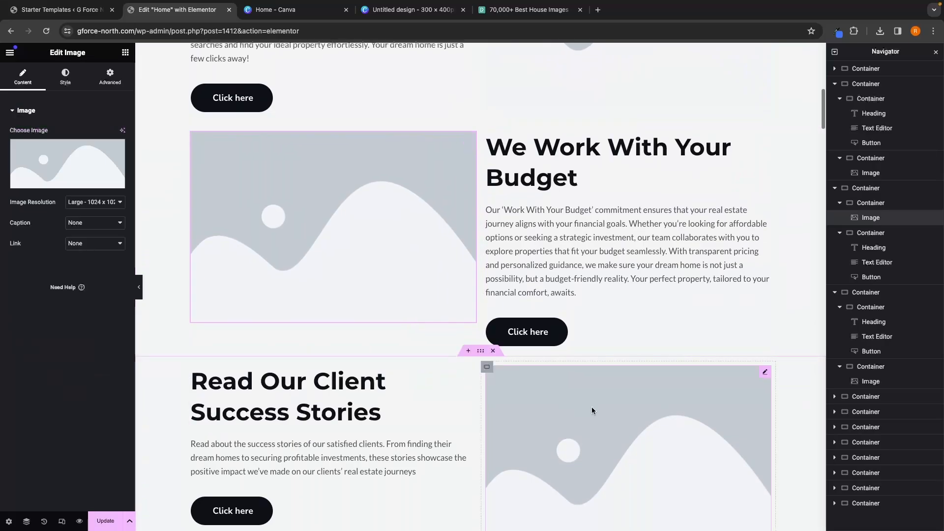
left_click(591, 406)
scroll(604, 183, "up", 4)
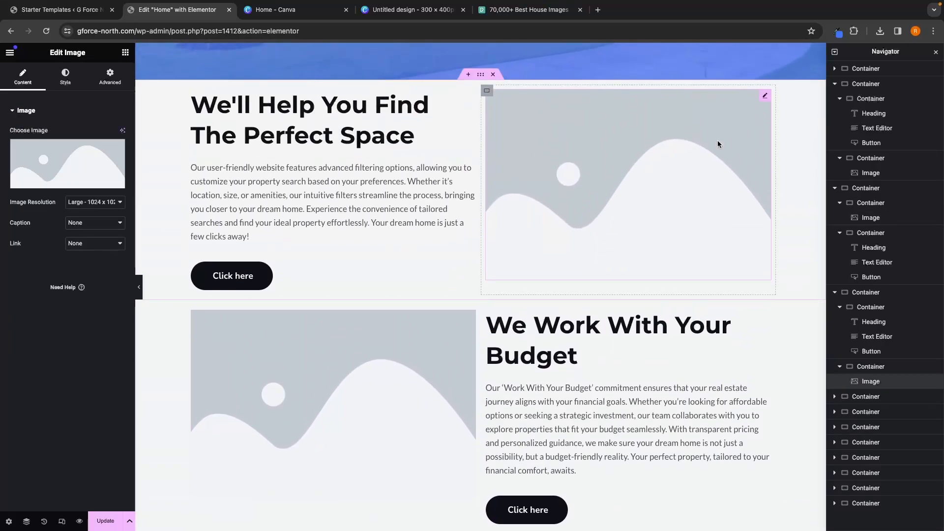
scroll(262, 399, "down", 1)
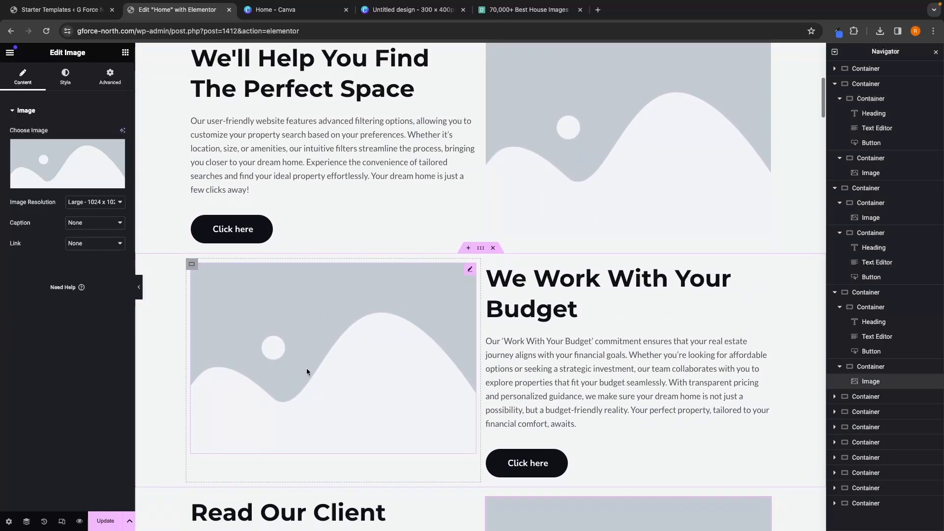
scroll(501, 349, "down", 4)
scroll(577, 383, "up", 7)
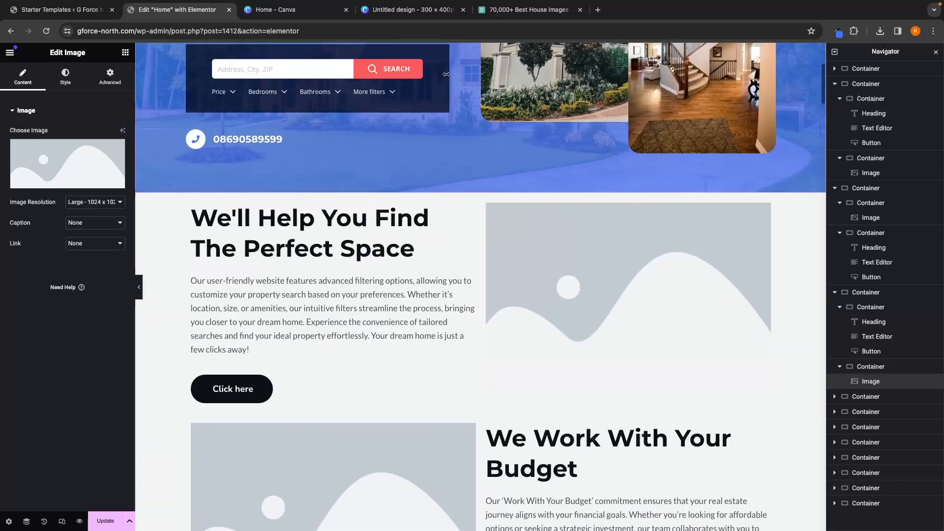
Step: Switch to Canva and create a new custom-size design of 800 × 800 px
left_click(432, 11)
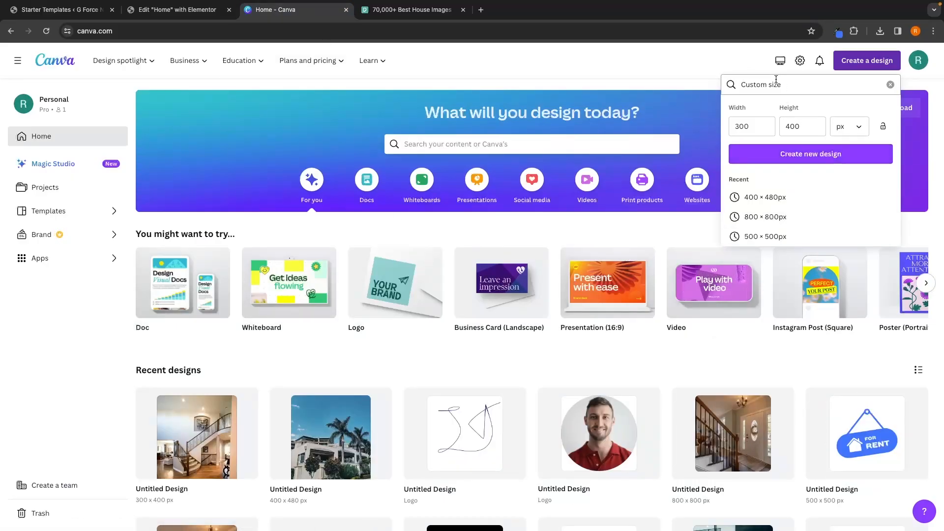
left_click(761, 121)
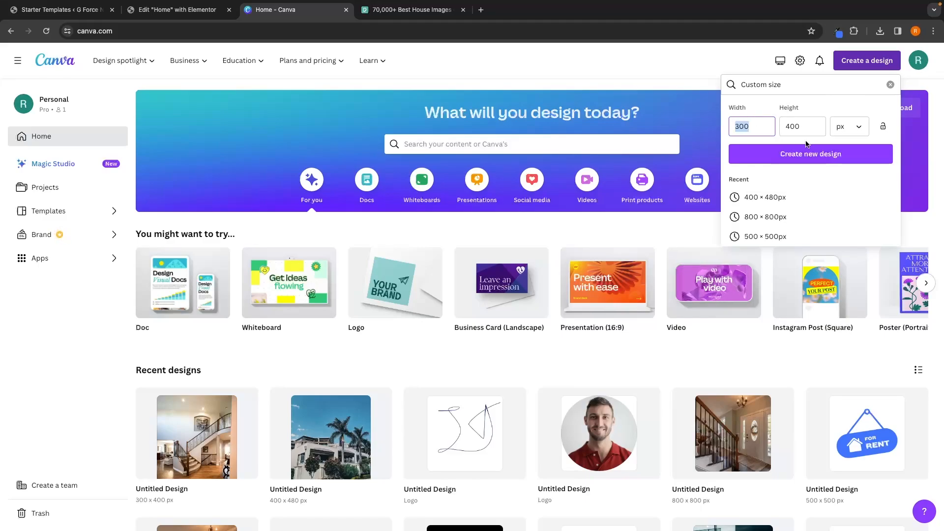
type("800")
key("Tab")
type("800")
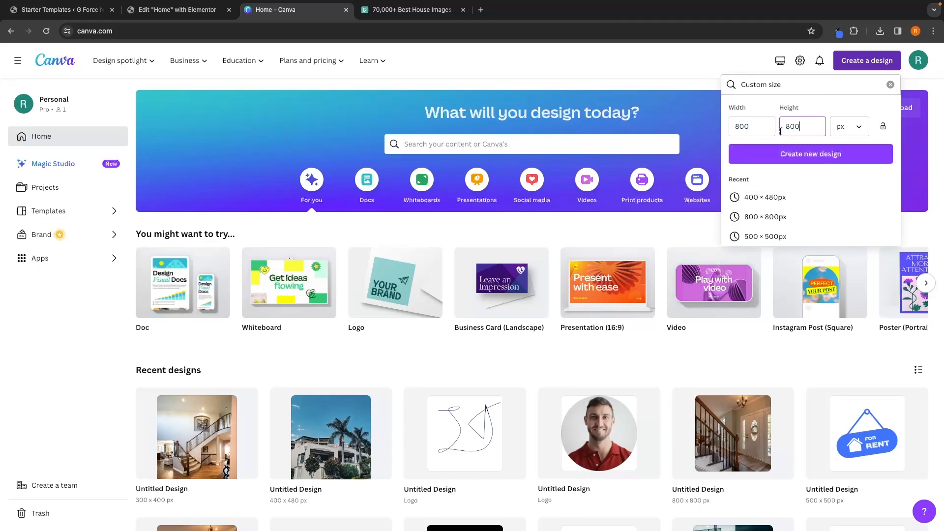
left_click(821, 156)
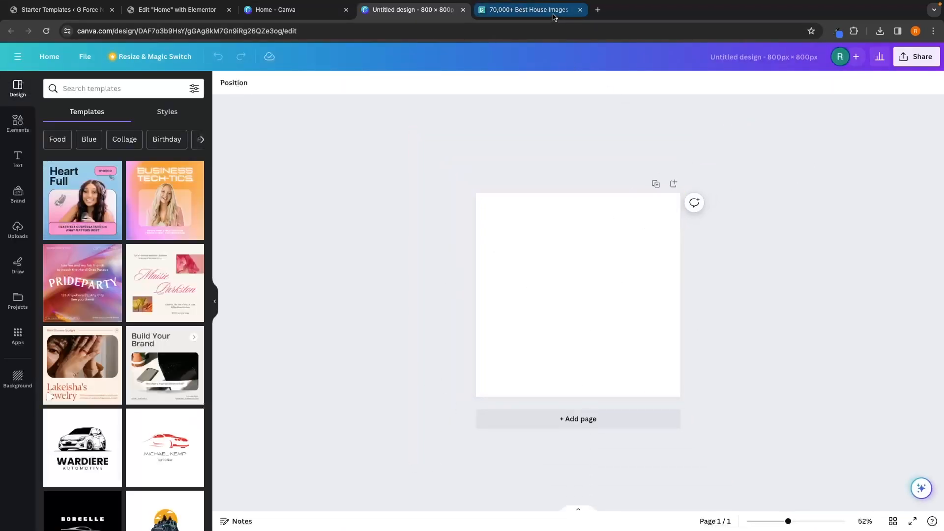
Step: Place the uploaded living-room photo on the canvas and stretch it to fill the whole 800 × 800 design
left_click(528, 9)
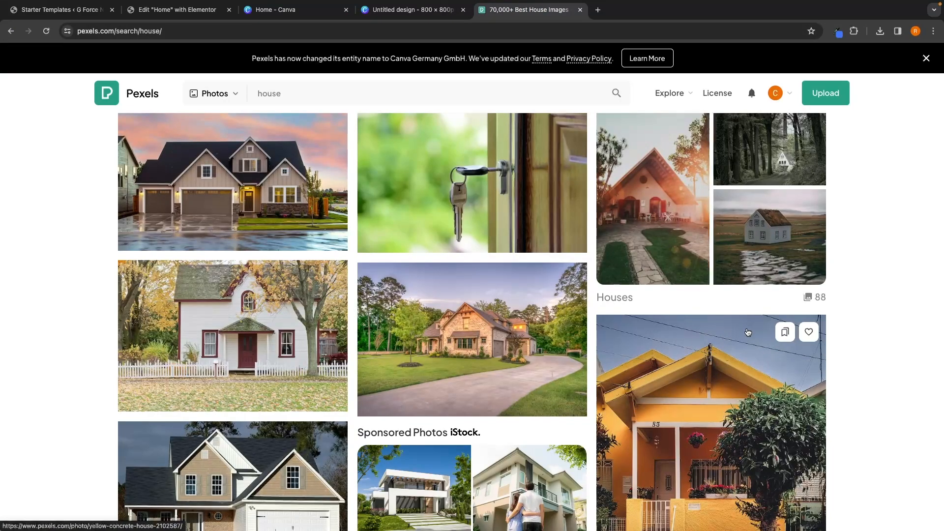
scroll(748, 332, "down", 10)
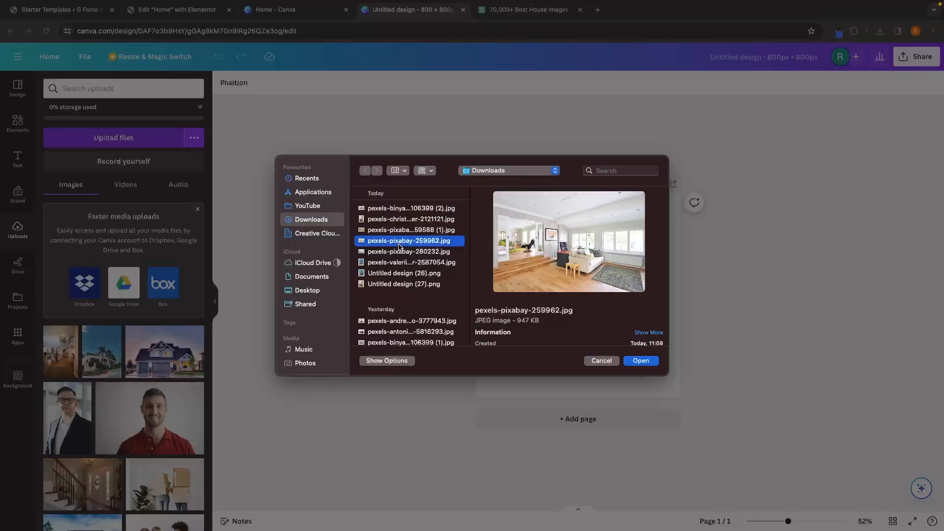
key("Return")
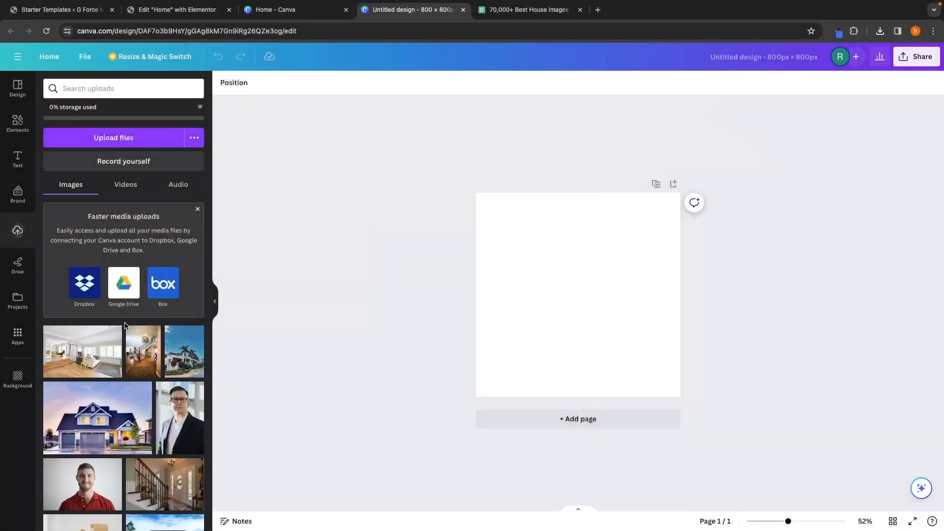
left_click(71, 355)
left_click_drag(579, 269, 559, 230)
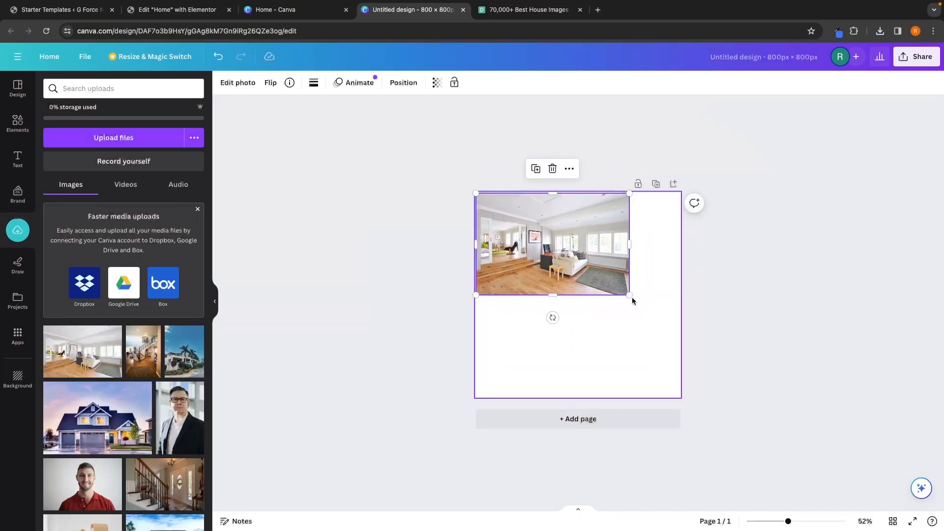
left_click_drag(629, 296, 685, 320)
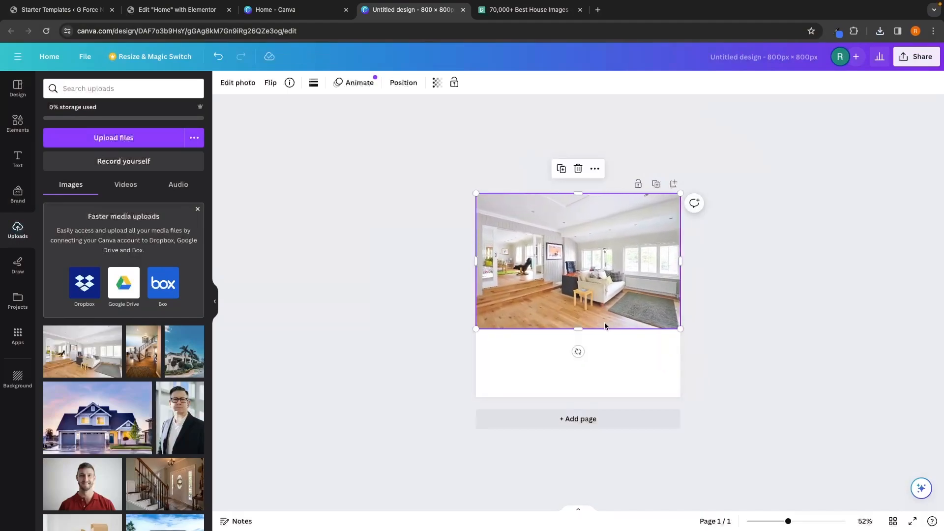
left_click_drag(587, 328, 597, 395)
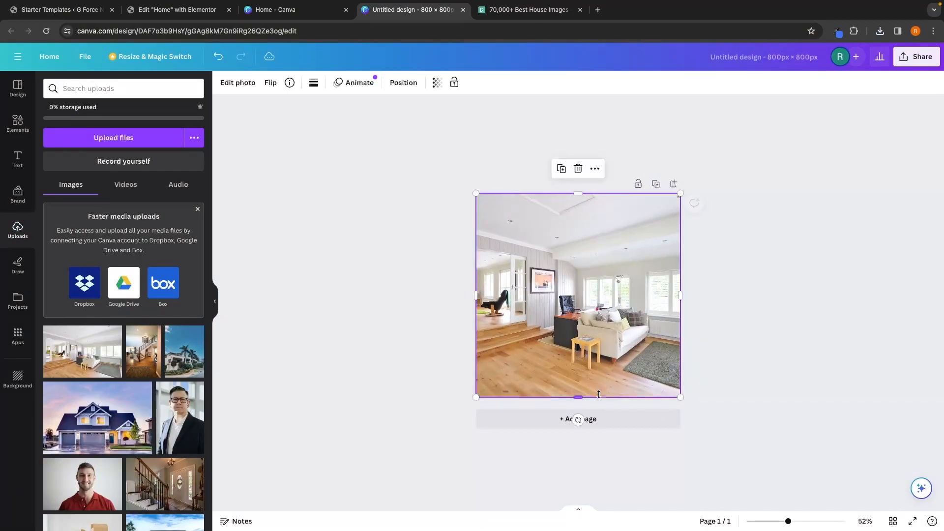
left_click(694, 306)
Step: Download the design as a PNG file
left_click(917, 59)
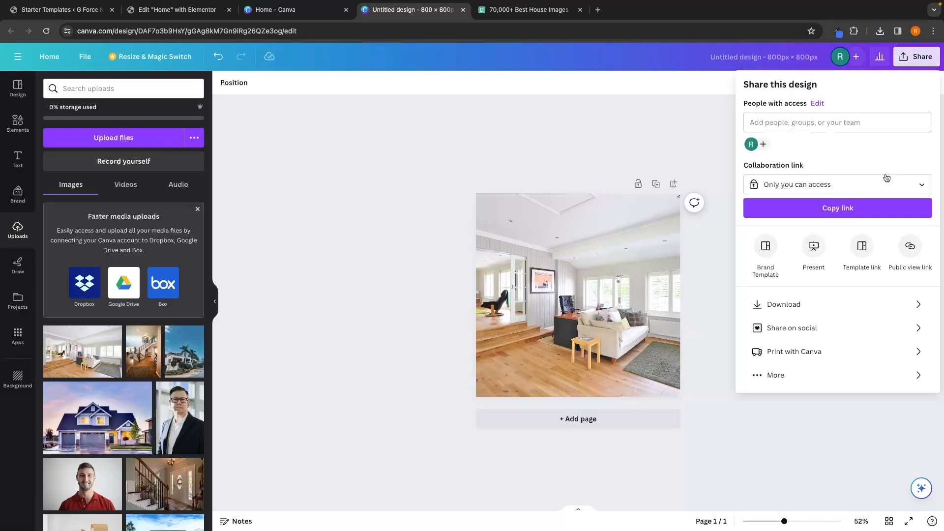
left_click(785, 304)
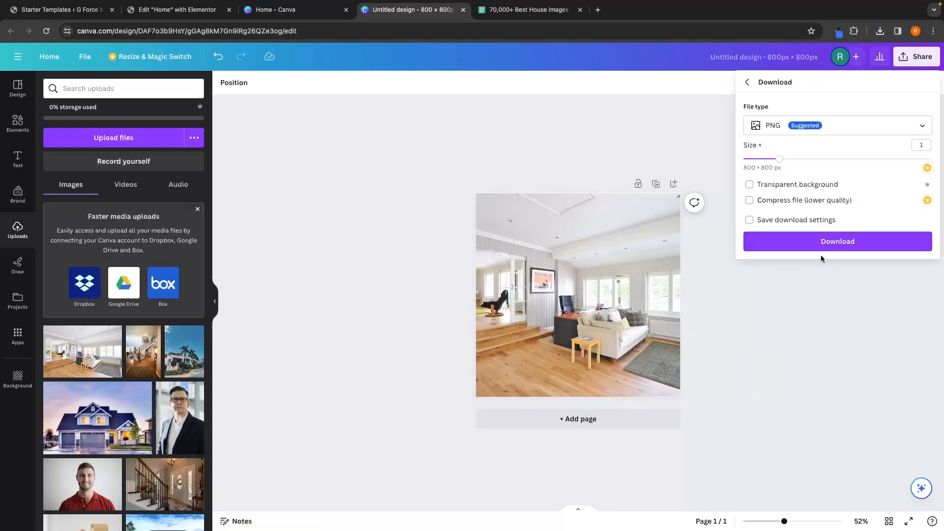
left_click(831, 246)
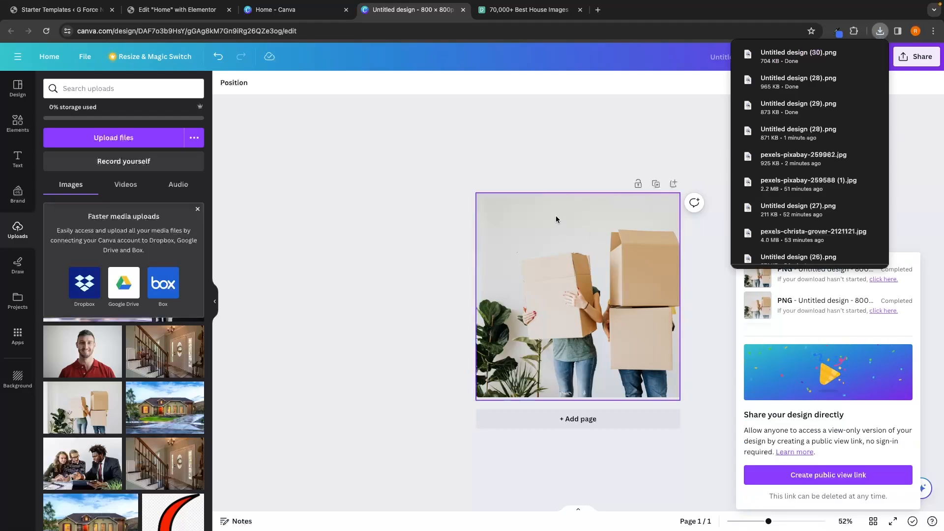
Step: Return to the Elementor editor and upload the downloaded Canva designs to the media library from the first section's image picker
left_click(174, 9)
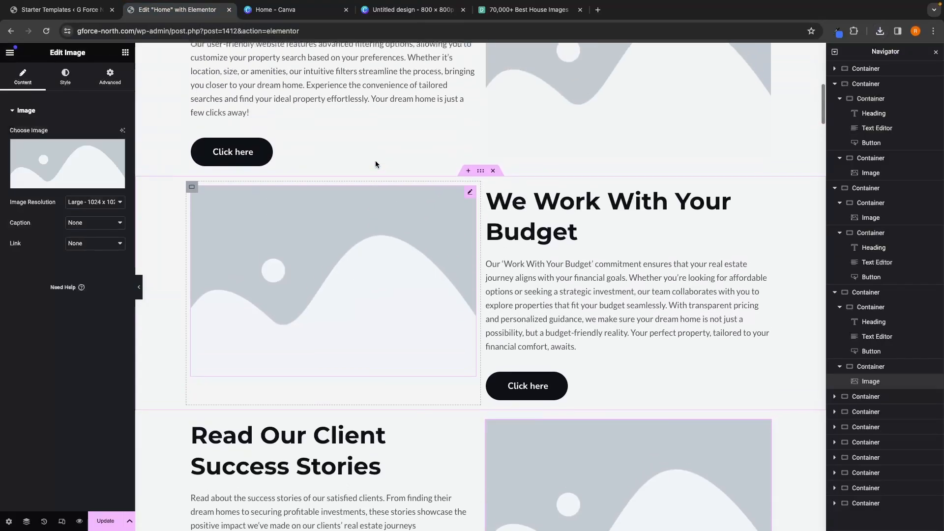
scroll(375, 163, "up", 3)
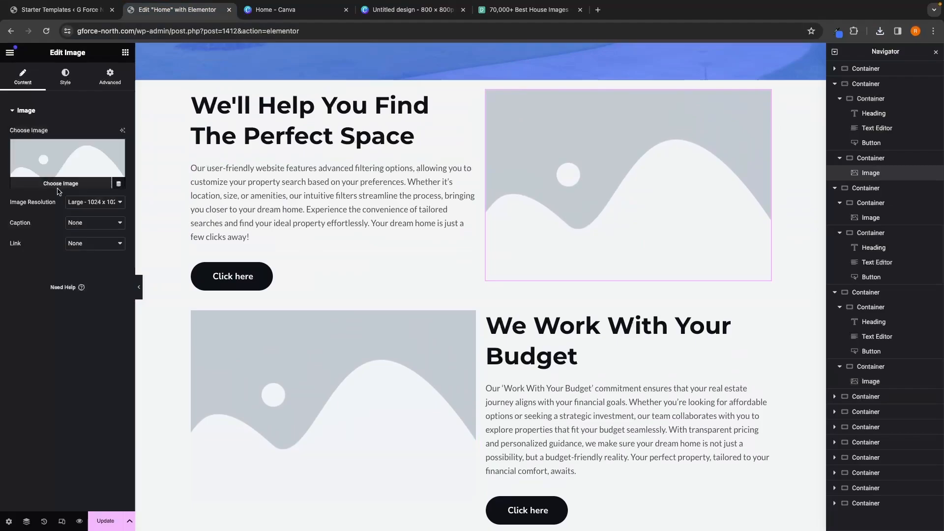
left_click(60, 182)
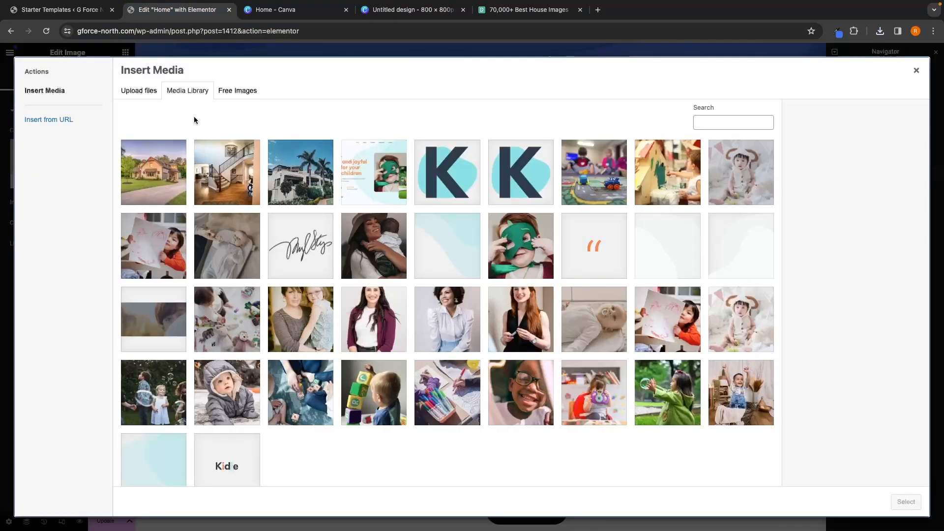
left_click(139, 90)
left_click(488, 264)
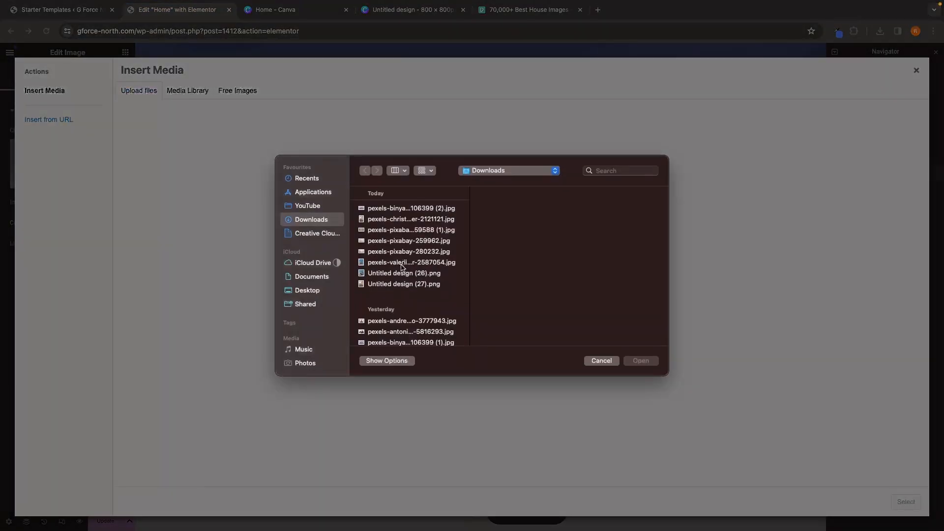
left_click_drag(378, 320, 393, 286)
left_click(641, 361)
left_click(916, 71)
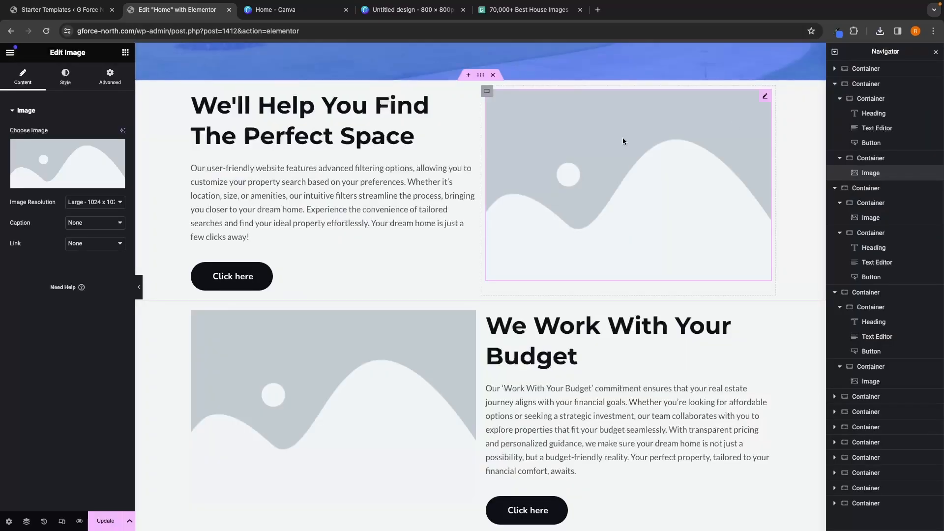
Step: Set the first section's image to the living-room design from the media library
left_click(83, 178)
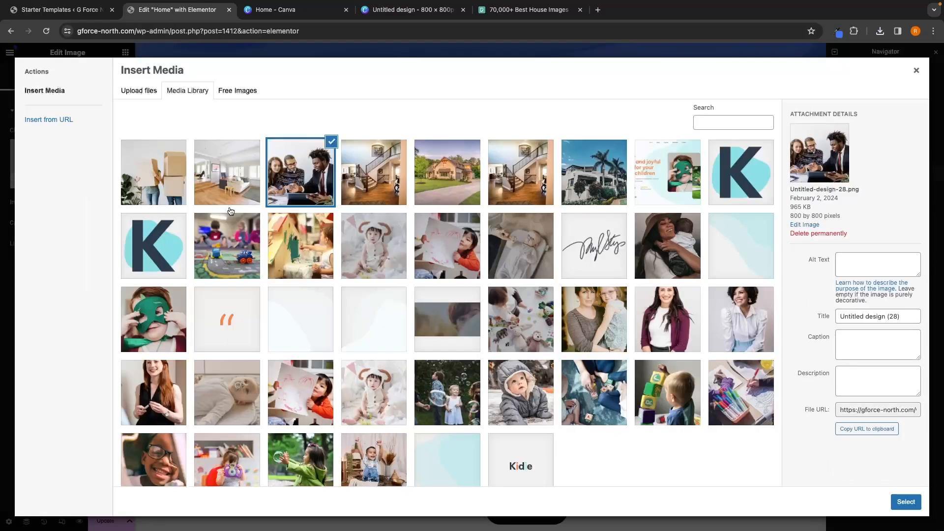
left_click(233, 191)
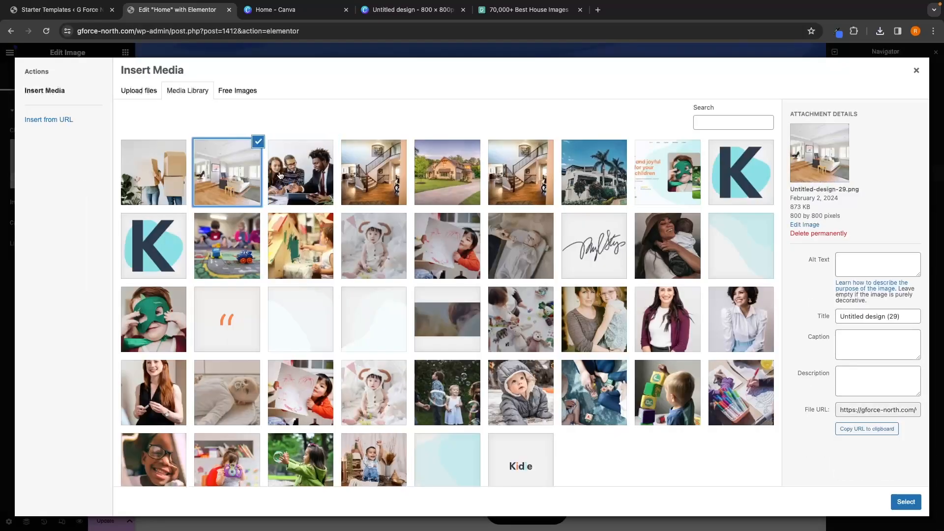
left_click(906, 502)
Step: Set the second section's image to the team meeting design from the media library
scroll(694, 383, "down", 2)
scroll(694, 383, "up", 1)
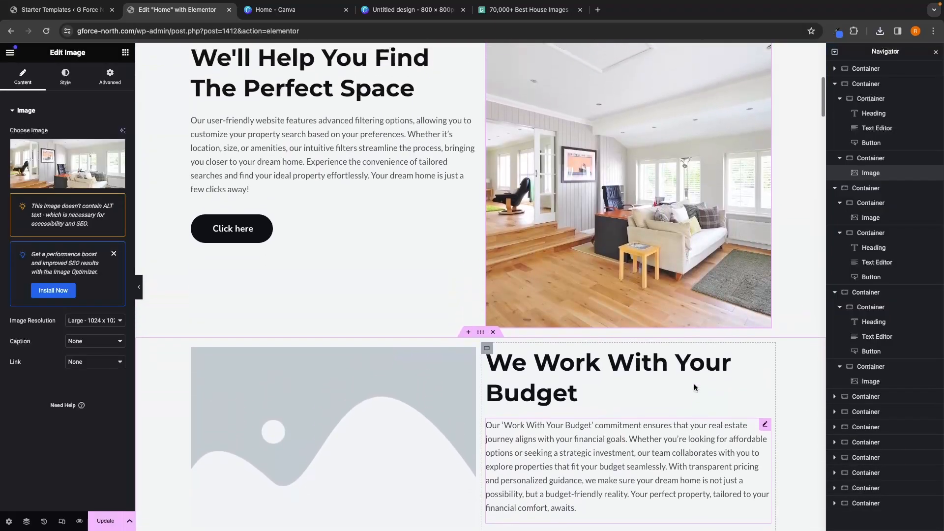
scroll(686, 267, "up", 1)
scroll(647, 248, "down", 3)
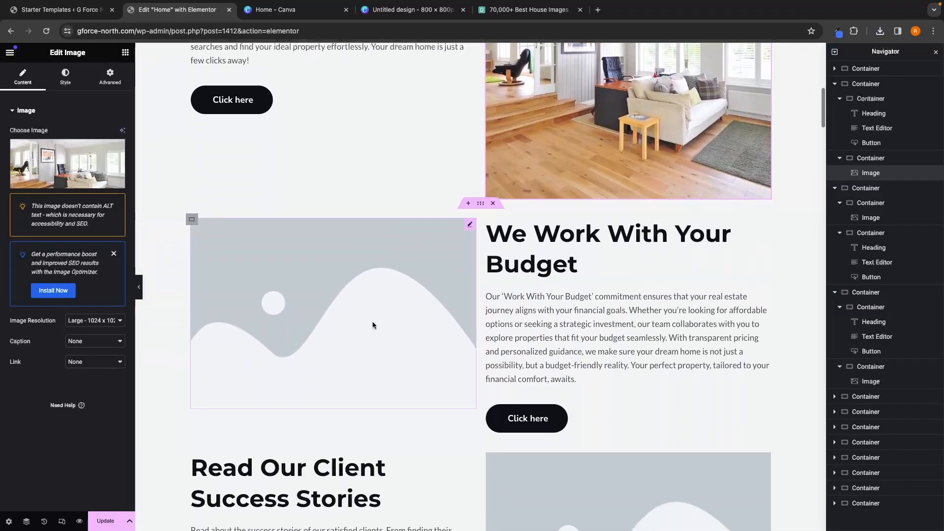
left_click(390, 318)
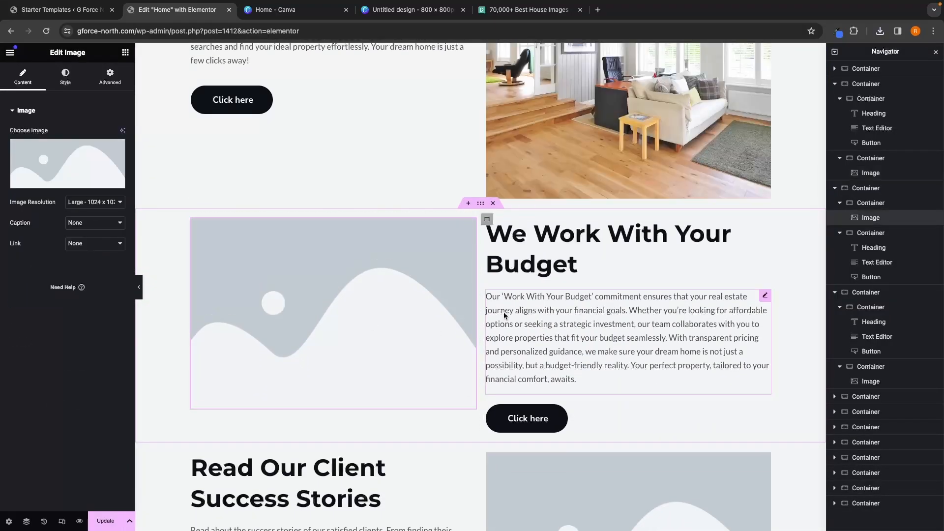
left_click(79, 178)
left_click(291, 186)
left_click(905, 501)
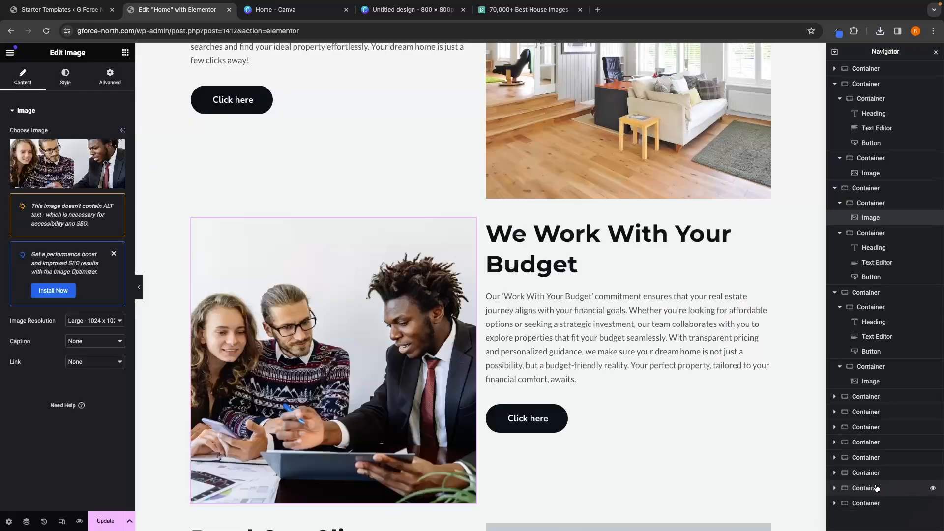
Step: Set the third section's image to the moving-boxes design from the media library
scroll(747, 361, "down", 5)
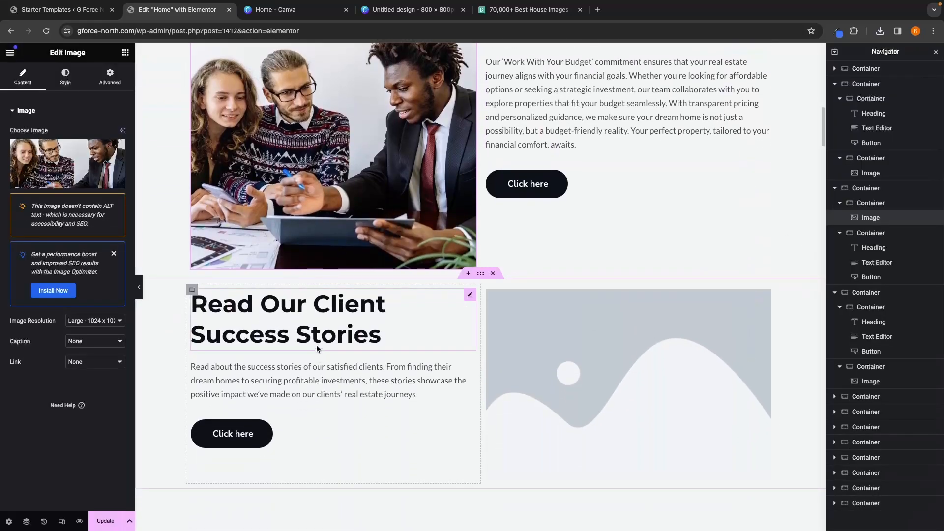
left_click(529, 379)
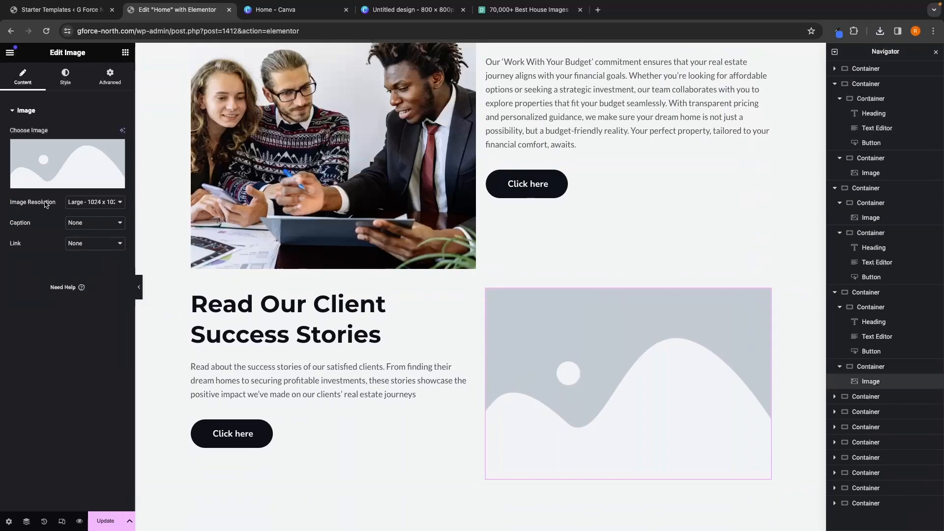
left_click(67, 167)
left_click(164, 164)
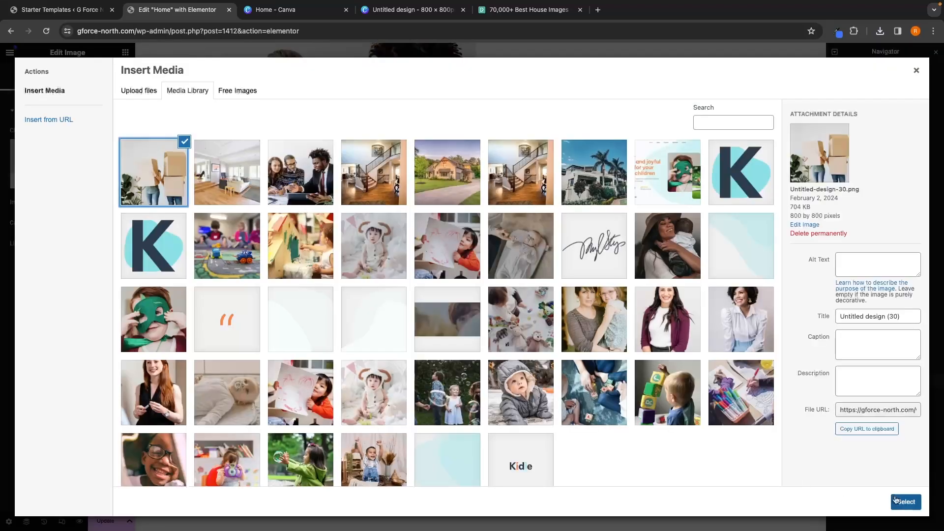
left_click(906, 502)
Step: Add a Spacer widget above the first section's 'We'll Help You Find The Perfect Space' heading
scroll(702, 294, "up", 1)
scroll(701, 294, "up", 3)
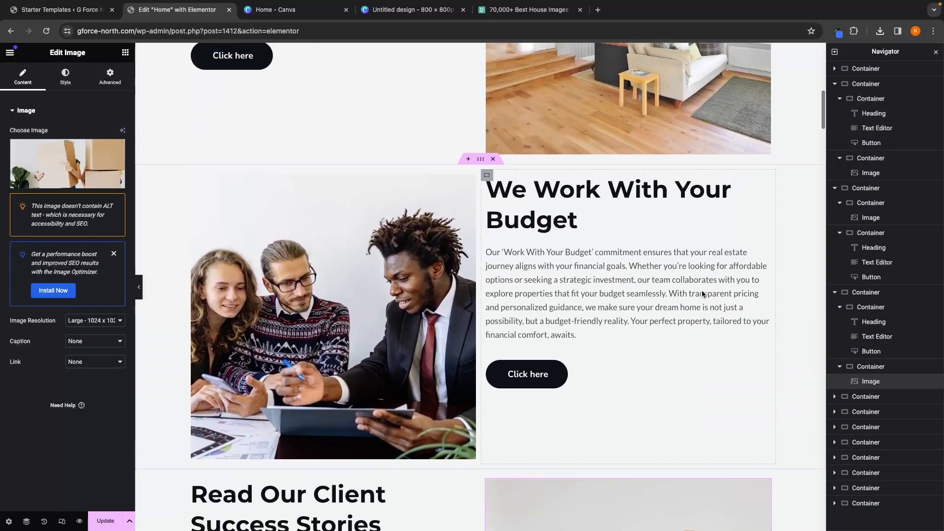
scroll(701, 289, "down", 2)
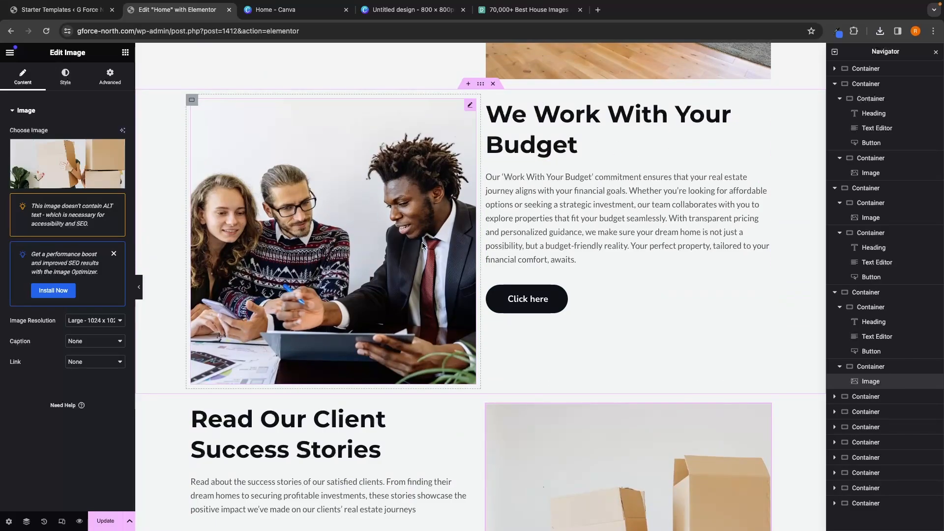
left_click(126, 53)
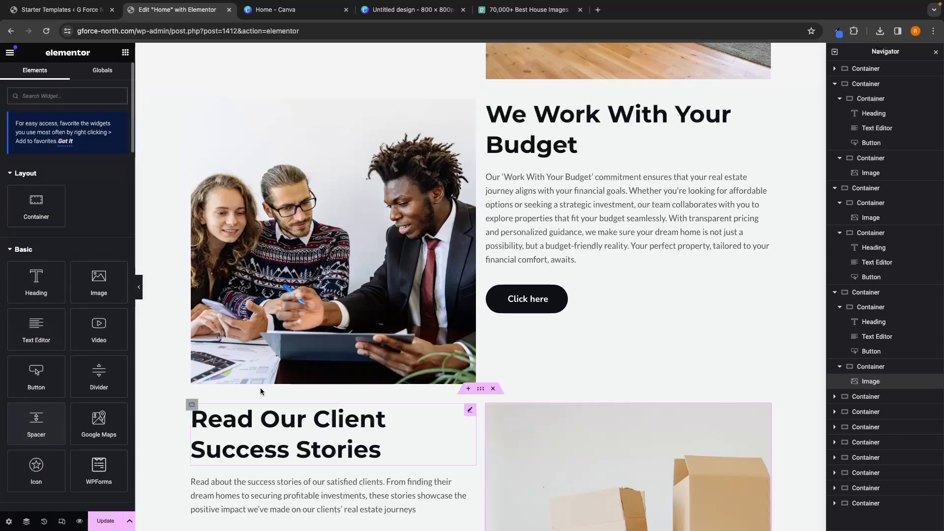
scroll(353, 341, "up", 5)
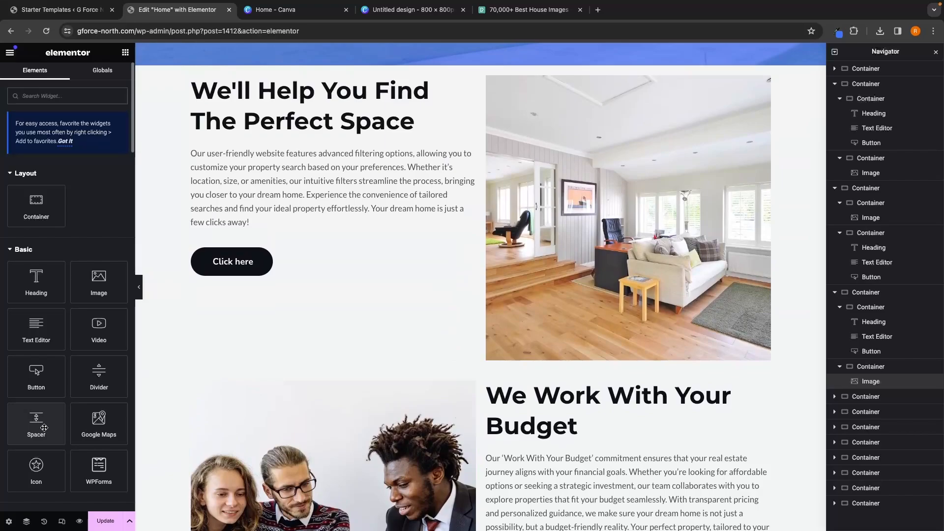
left_click_drag(35, 420, 292, 94)
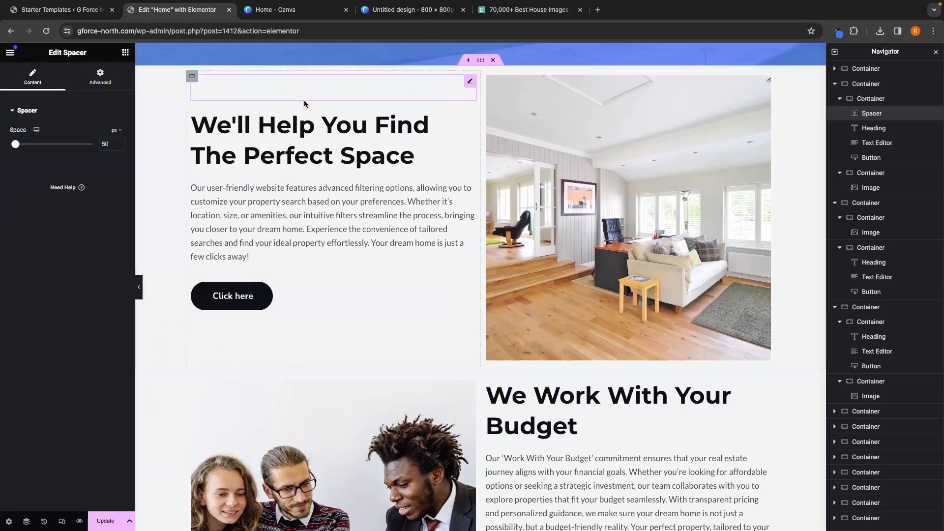
Step: Add a Spacer widget above the second section's 'We Work With Your Budget' heading
scroll(329, 131, "down", 3)
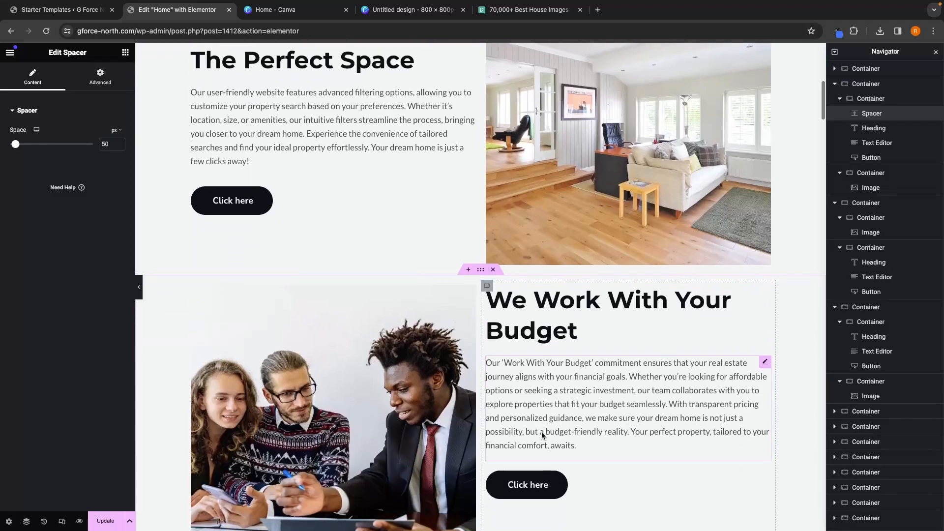
left_click(125, 51)
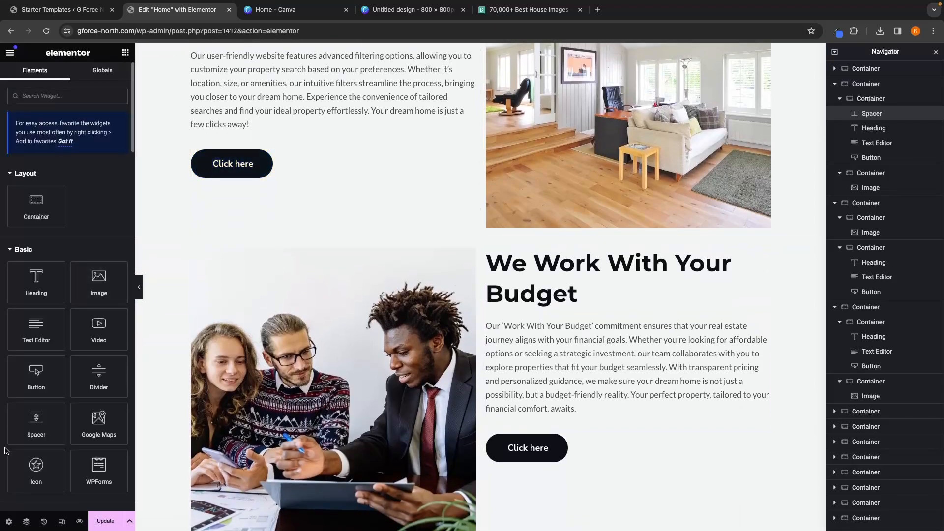
left_click_drag(36, 422, 589, 263)
scroll(571, 337, "down", 5)
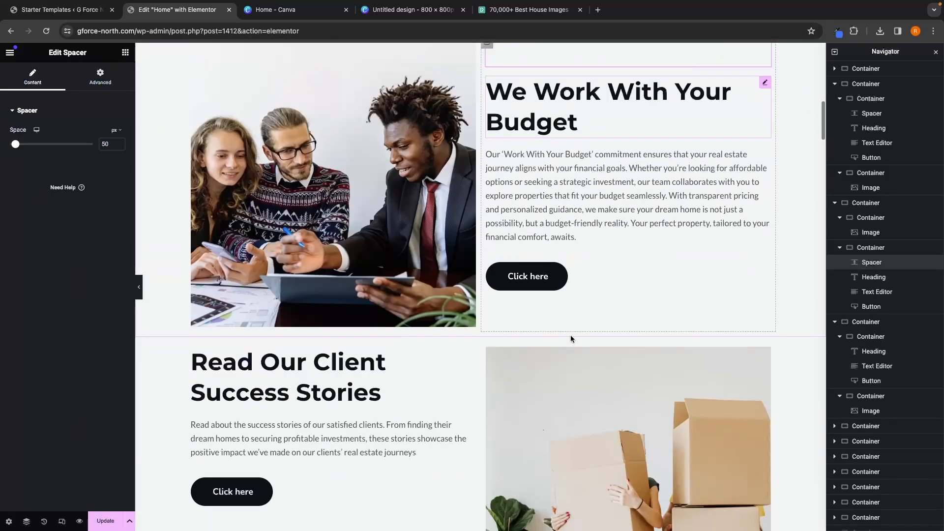
Step: Add a Spacer widget above the third section's 'Read Our Client Success Stories' heading
left_click(125, 52)
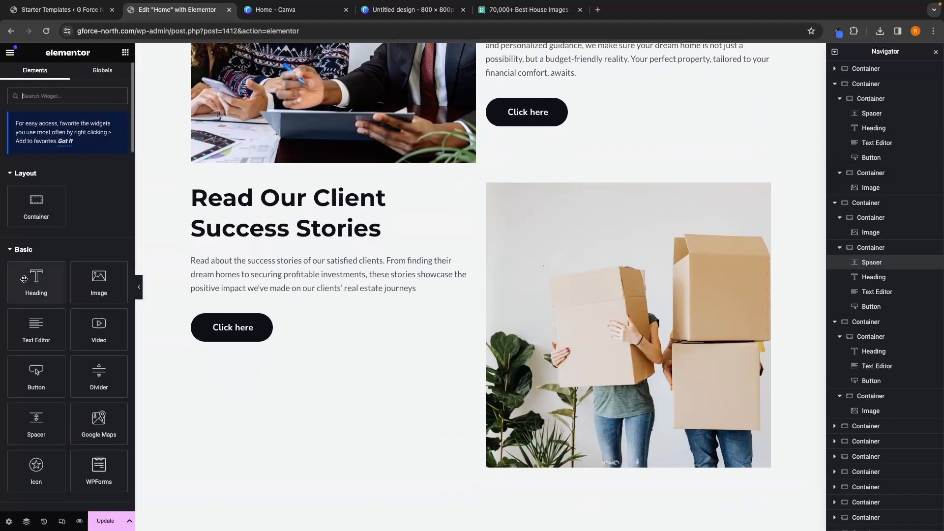
left_click_drag(24, 433, 264, 197)
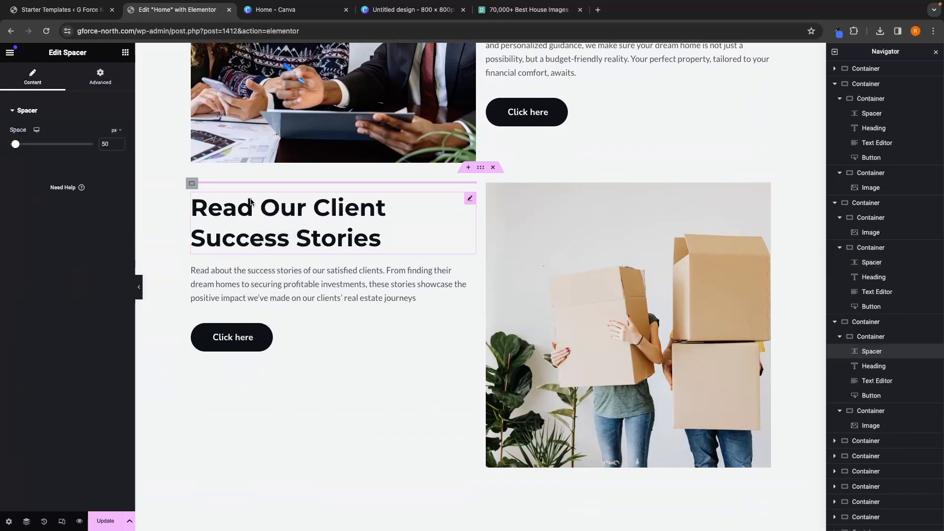
Step: Set the first section's spacer height to 74 px
scroll(420, 236, "up", 4)
scroll(420, 238, "up", 5)
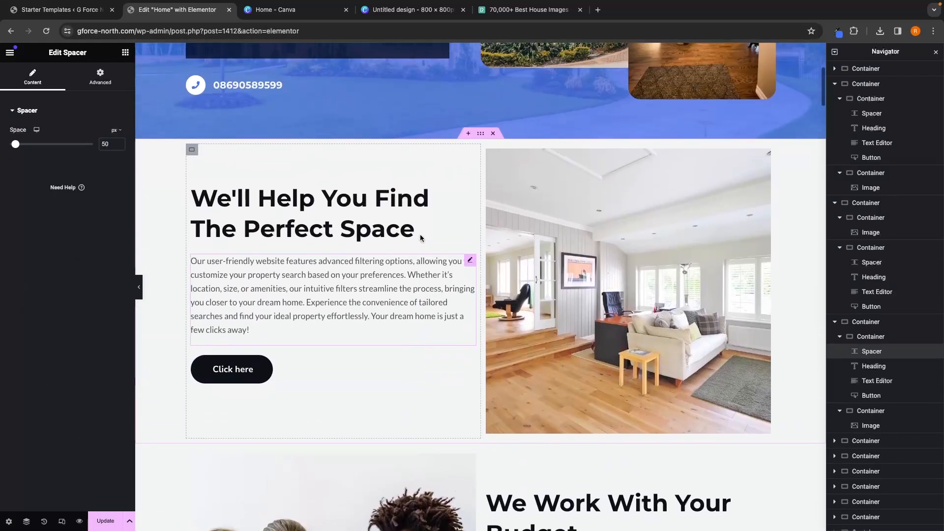
left_click(314, 160)
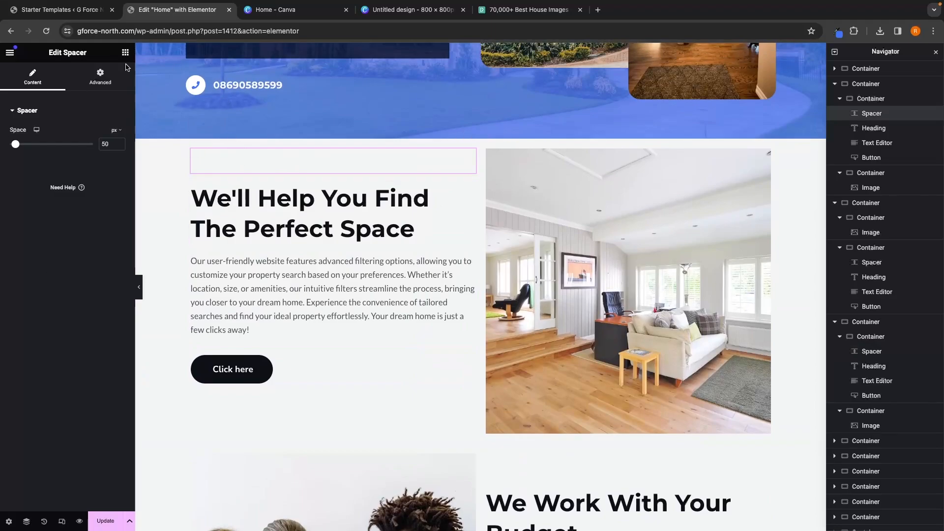
left_click_drag(15, 146, 19, 147)
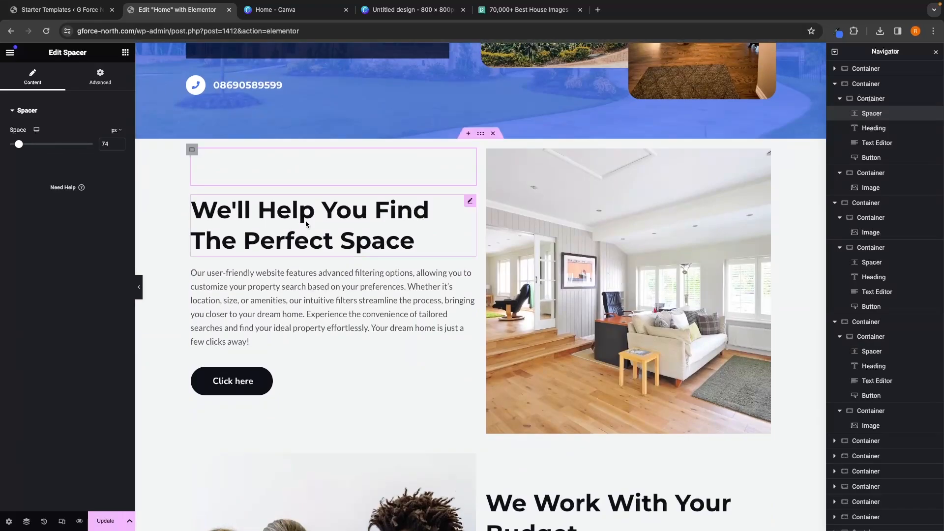
Step: Set the second section's spacer height to 60 px
left_click(608, 325)
scroll(608, 326, "down", 5)
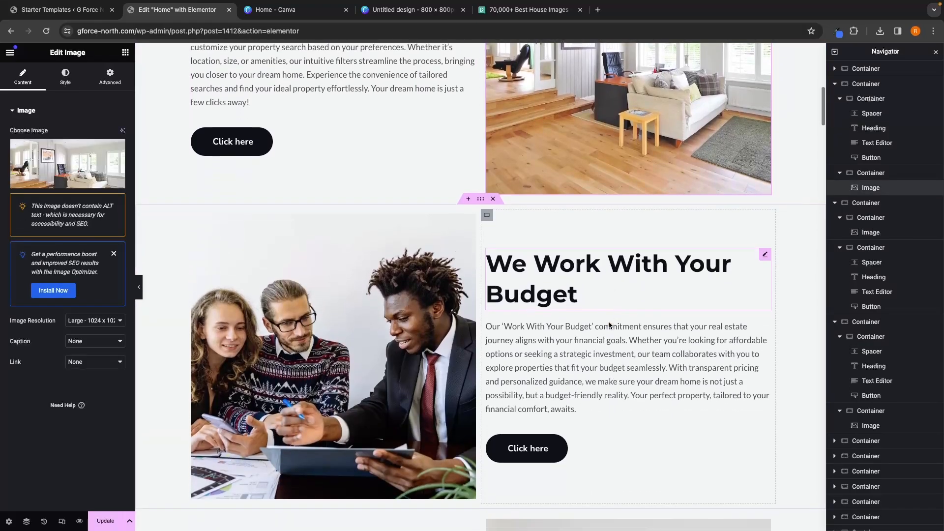
left_click(570, 224)
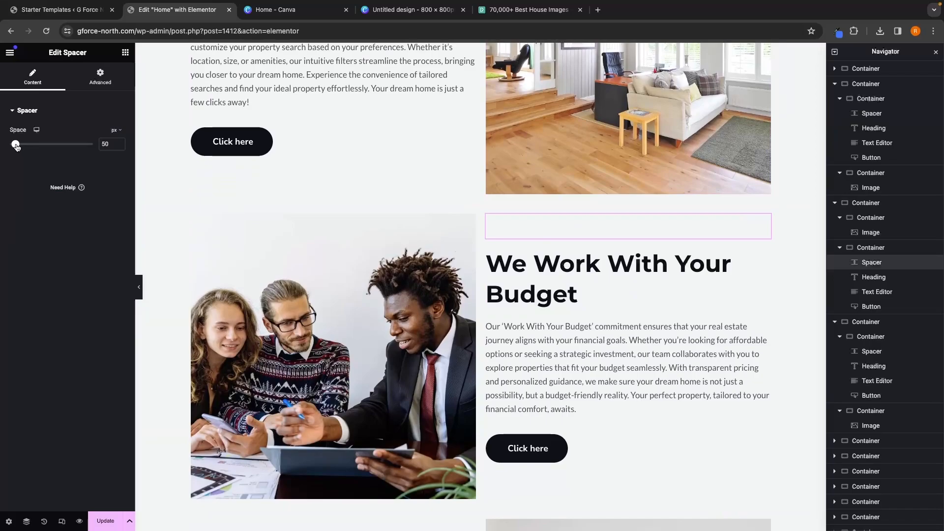
left_click_drag(17, 147, 21, 147)
scroll(295, 295, "down", 1)
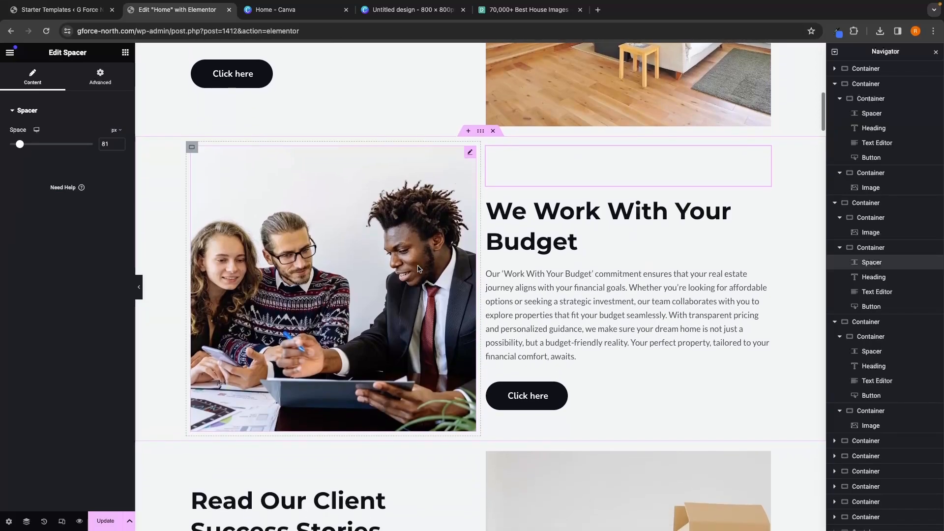
left_click_drag(19, 148, 17, 148)
Step: Set the third section's spacer height to 130 px
scroll(345, 202, "down", 4)
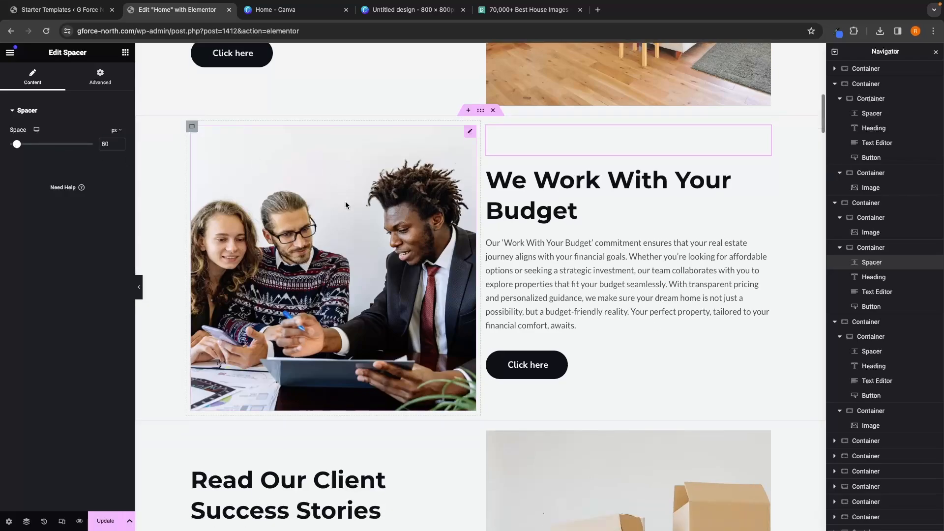
left_click(301, 200)
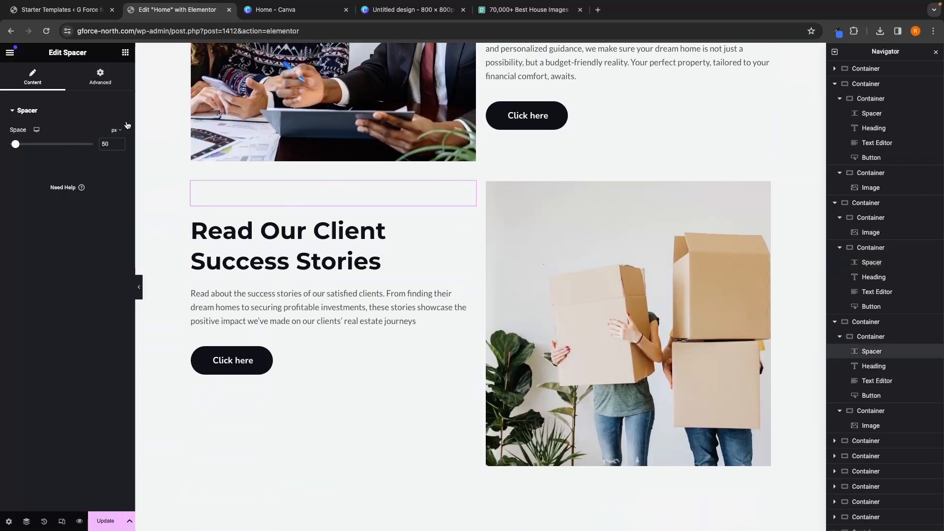
mouse_move(19, 143)
left_mouse_down()
mouse_move(38, 144)
mouse_move(15, 144)
mouse_move(27, 144)
left_mouse_up()
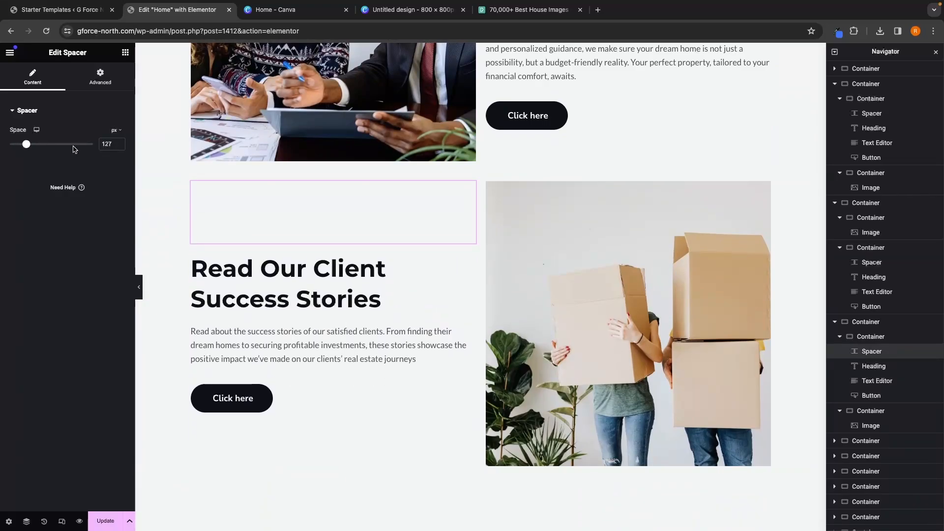
scroll(582, 279, "down", 1)
scroll(583, 279, "up", 2)
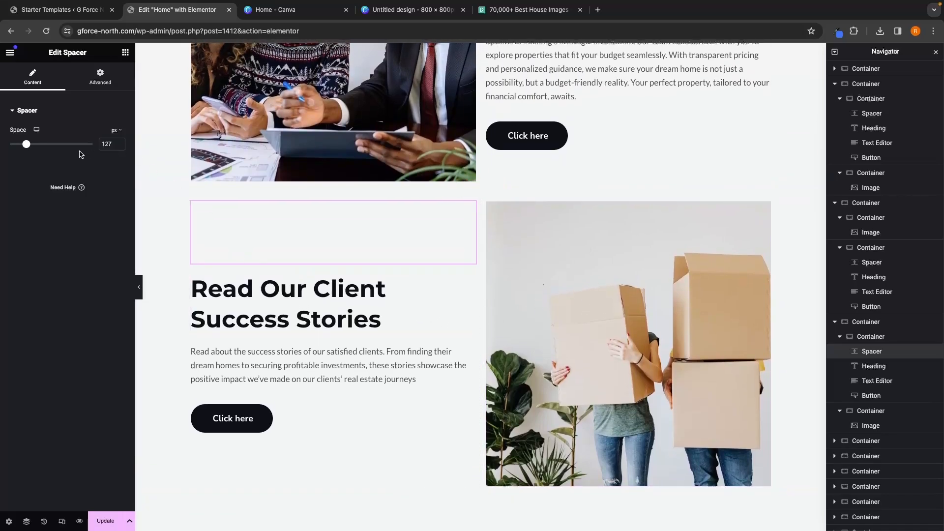
key("BackSpace")
key("BackSpace")
type("30")
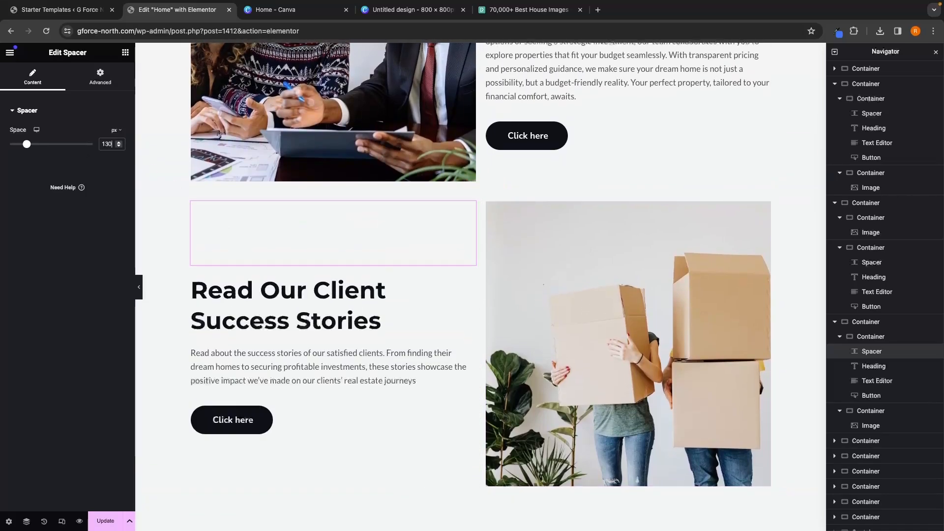
Step: Change the third section's button text to 'Read More'
scroll(506, 265, "up", 7)
scroll(630, 353, "down", 5)
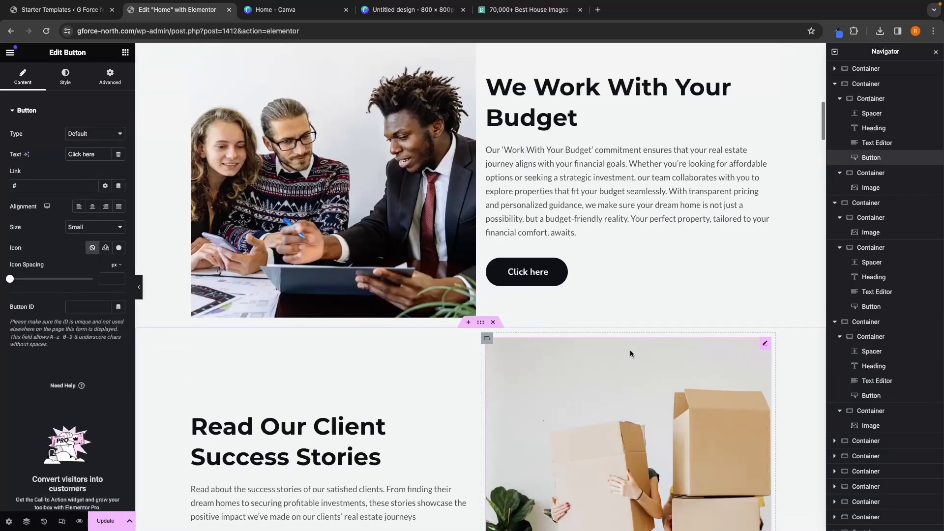
scroll(631, 353, "down", 1)
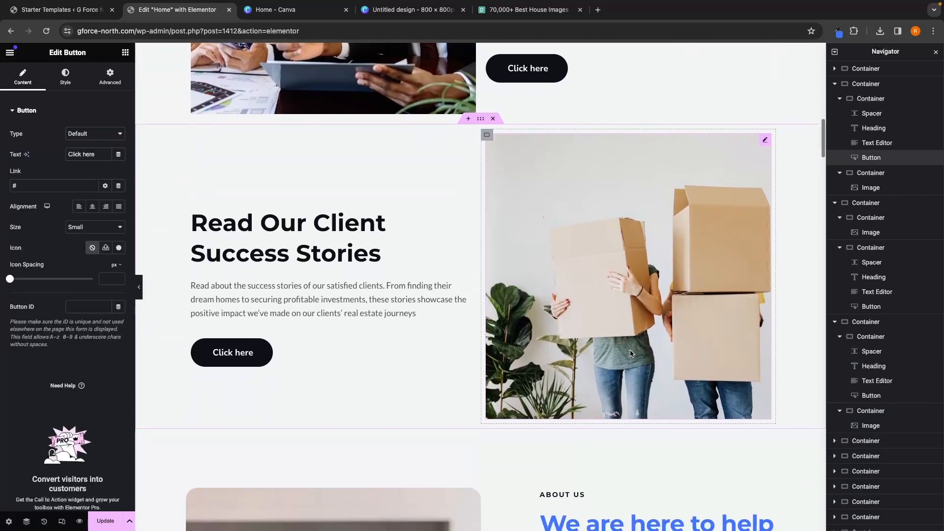
left_click(253, 356)
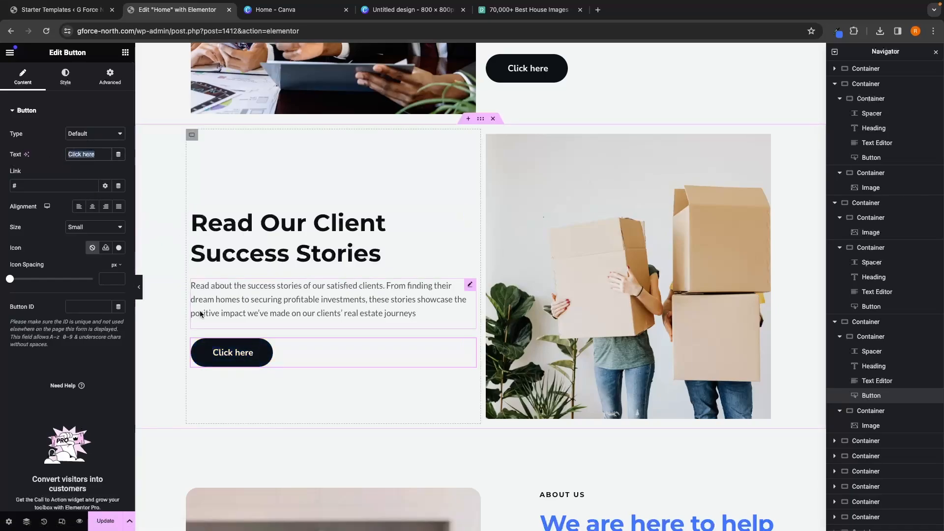
type("Read More")
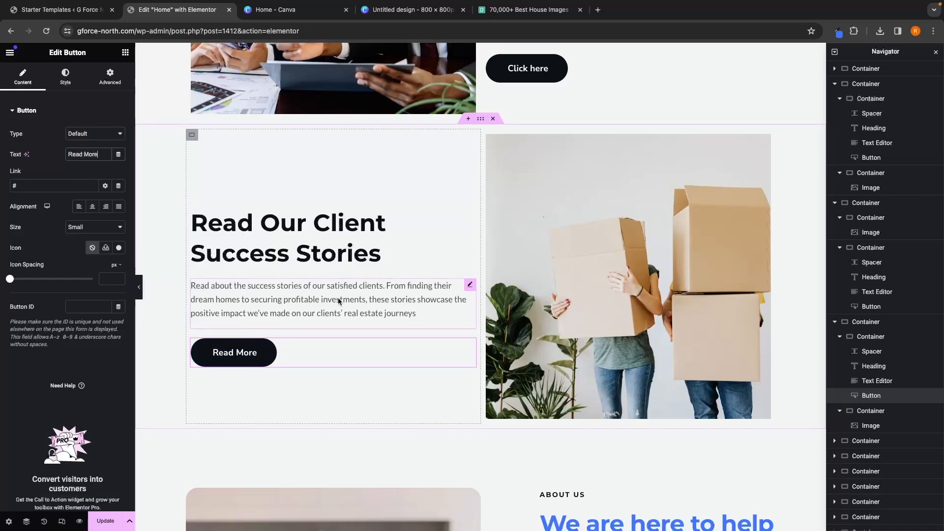
Step: Change the second section's button text to 'See Listings'
scroll(338, 301, "up", 4)
left_click(543, 290)
scroll(544, 291, "up", 2)
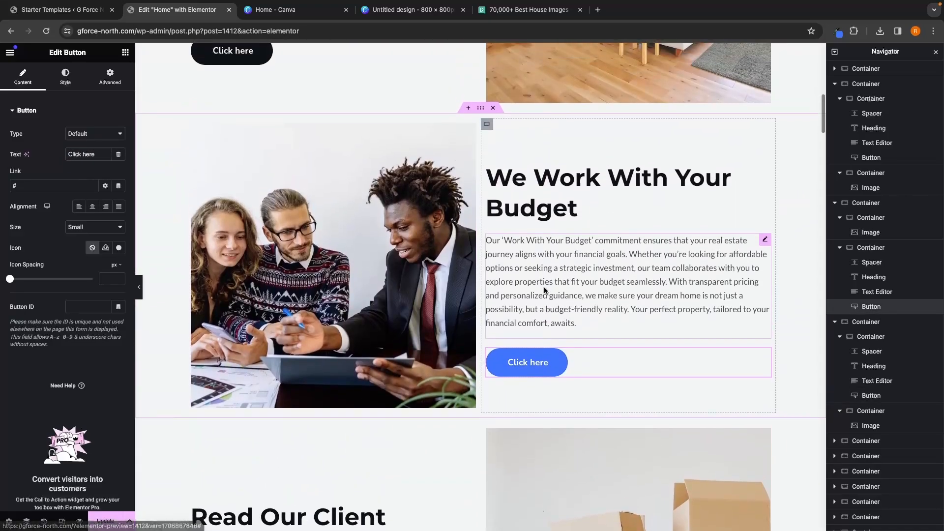
scroll(545, 291, "up", 1)
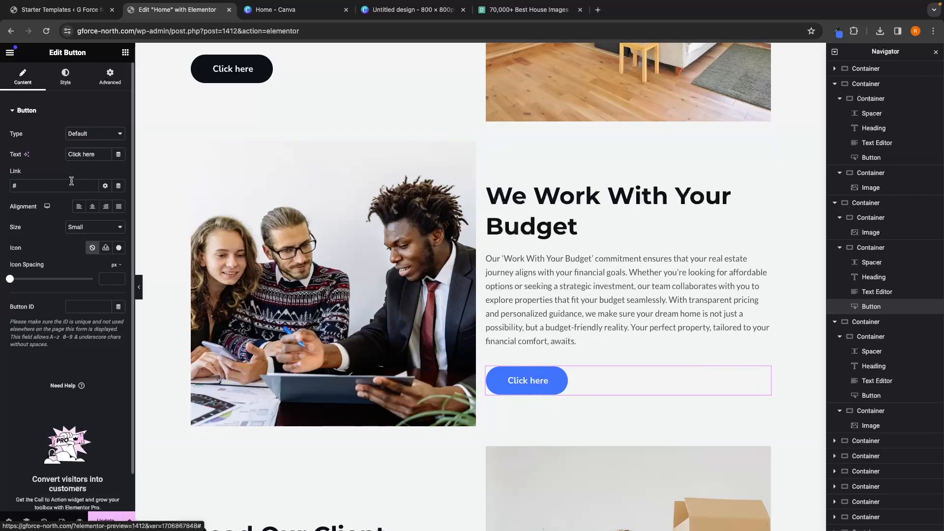
type("S")
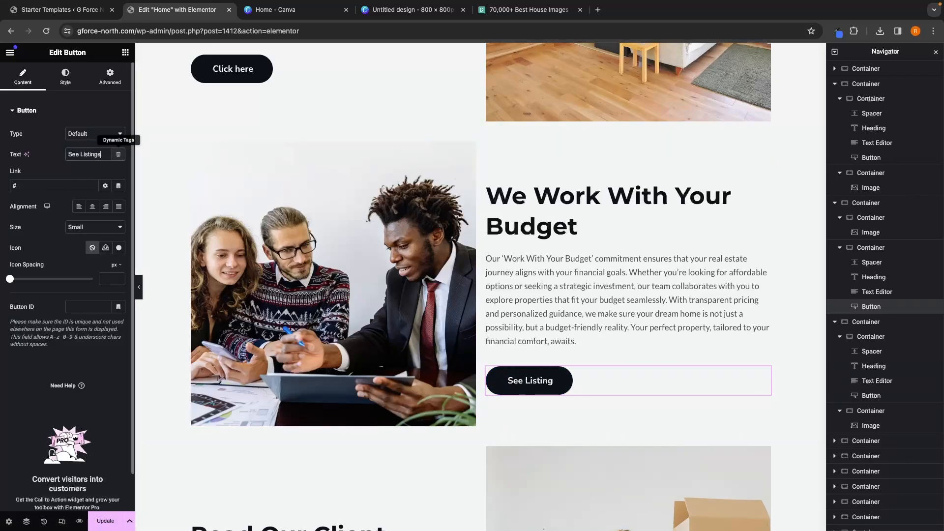
type("ee Listings")
Step: Change the first section's button text to 'See Listings'
scroll(368, 217, "up", 2)
left_click(231, 168)
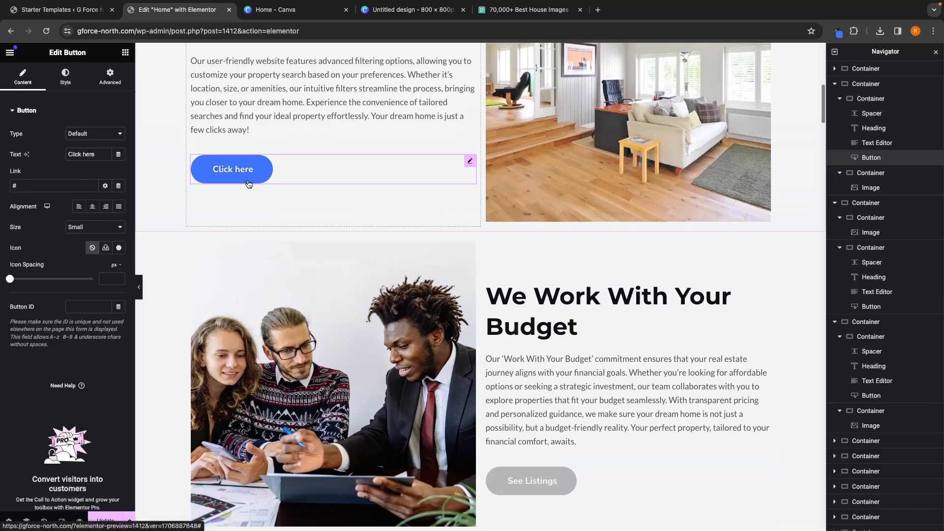
triple_click(95, 155)
type("See Listings")
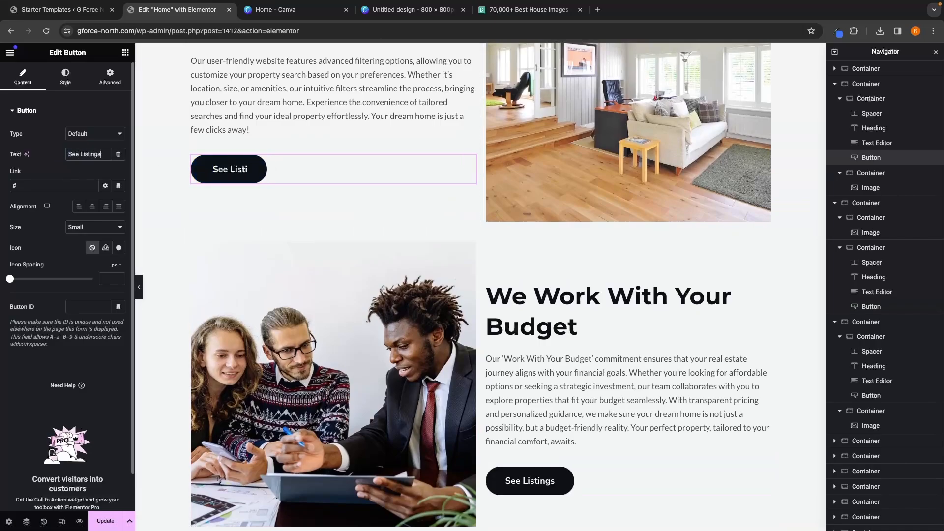
Step: Set the first section heading's text colour to the blue #4175fc picked with the eye dropper extension
scroll(571, 339, "down", 3)
scroll(571, 339, "up", 10)
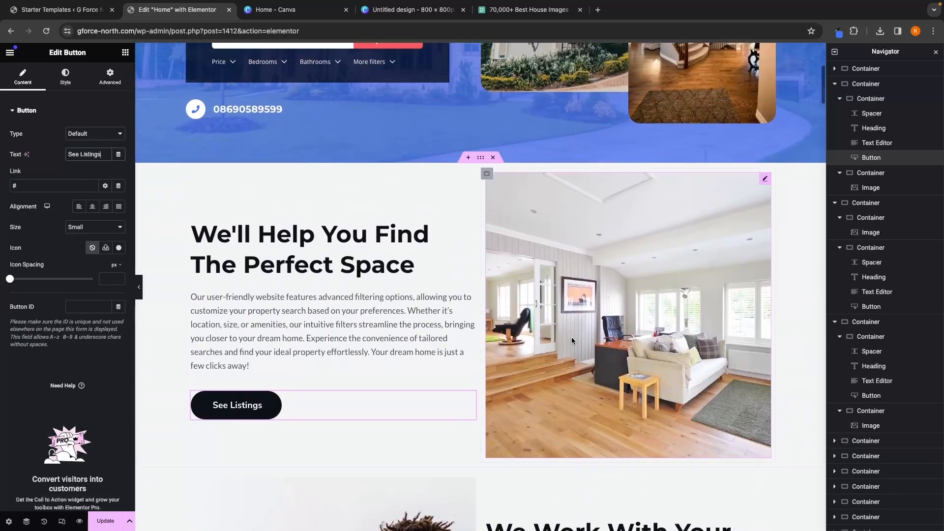
scroll(571, 337, "up", 2)
scroll(417, 122, "down", 3)
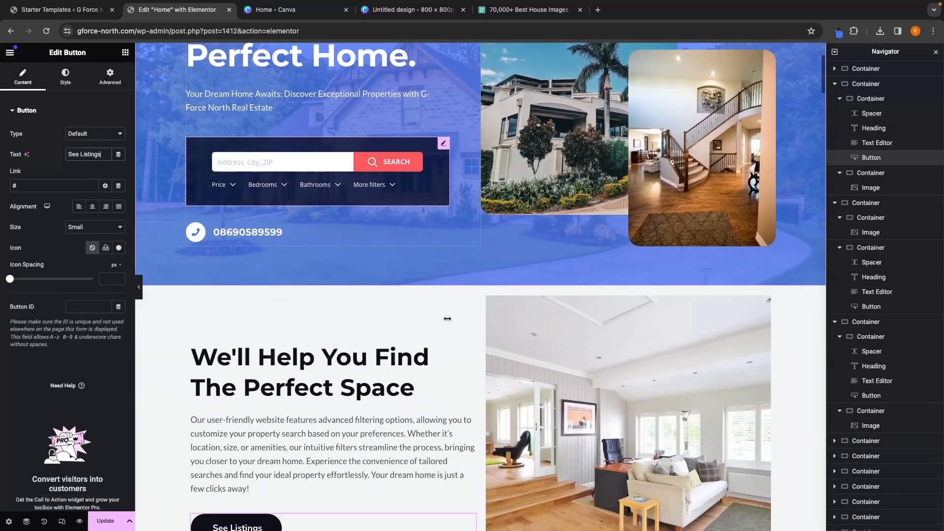
scroll(373, 345, "up", 4)
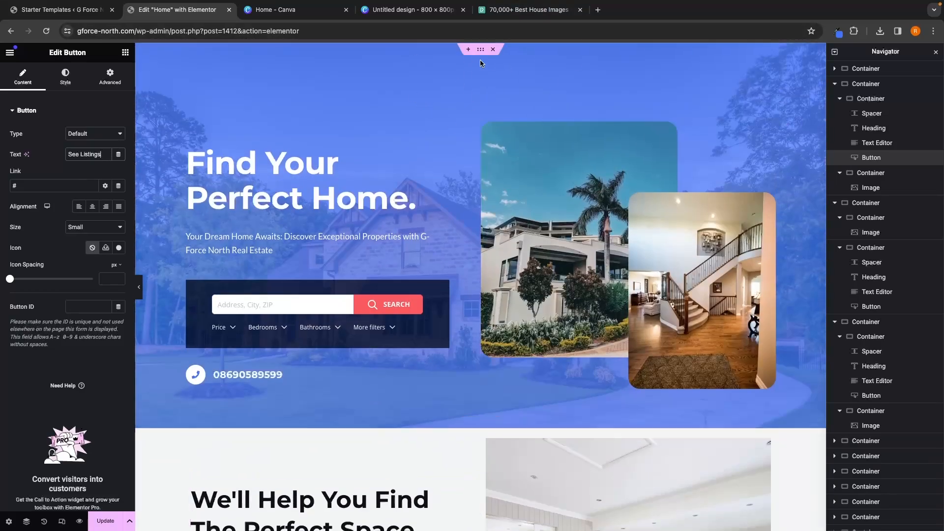
scroll(494, 223, "down", 8)
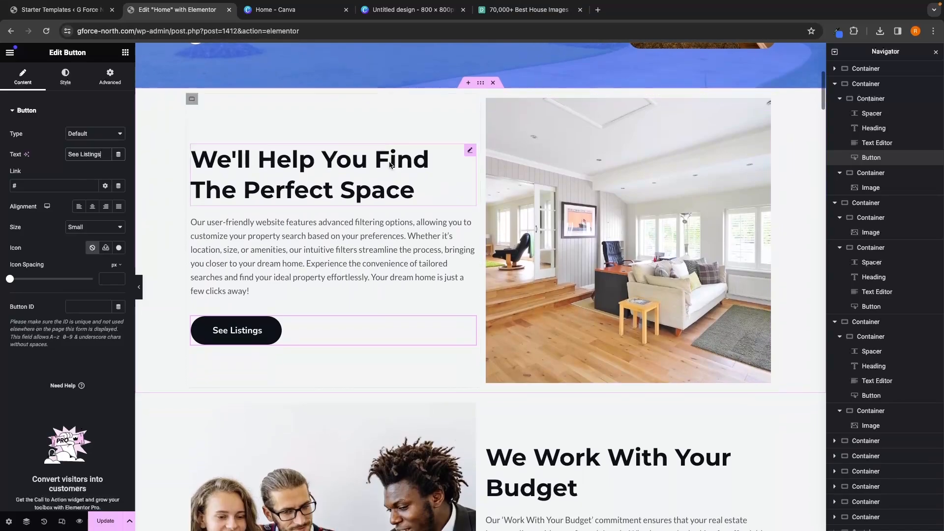
left_click(291, 152)
left_click(69, 85)
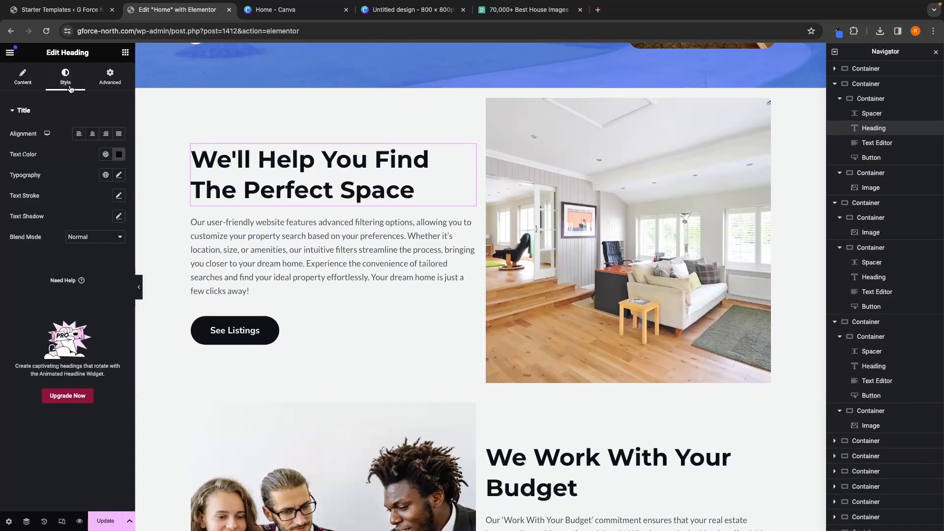
left_click(118, 156)
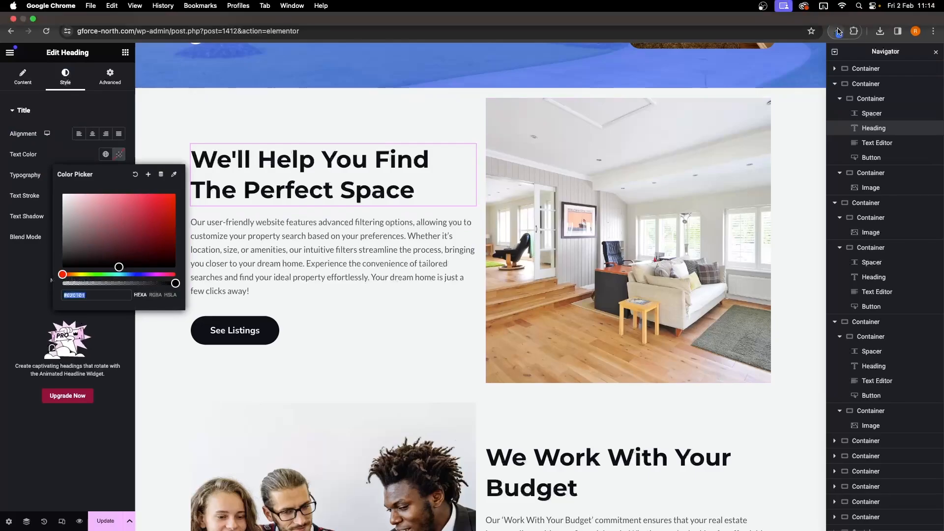
left_click(838, 32)
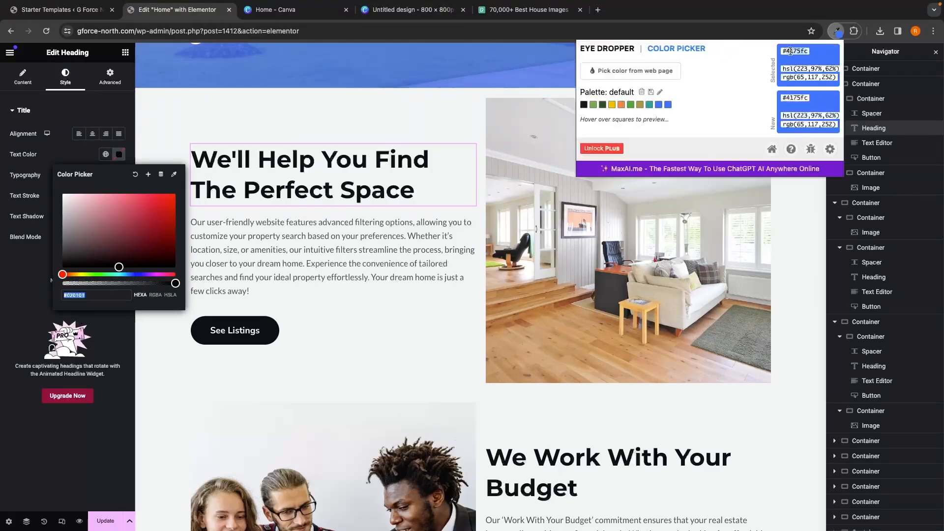
left_click(99, 298)
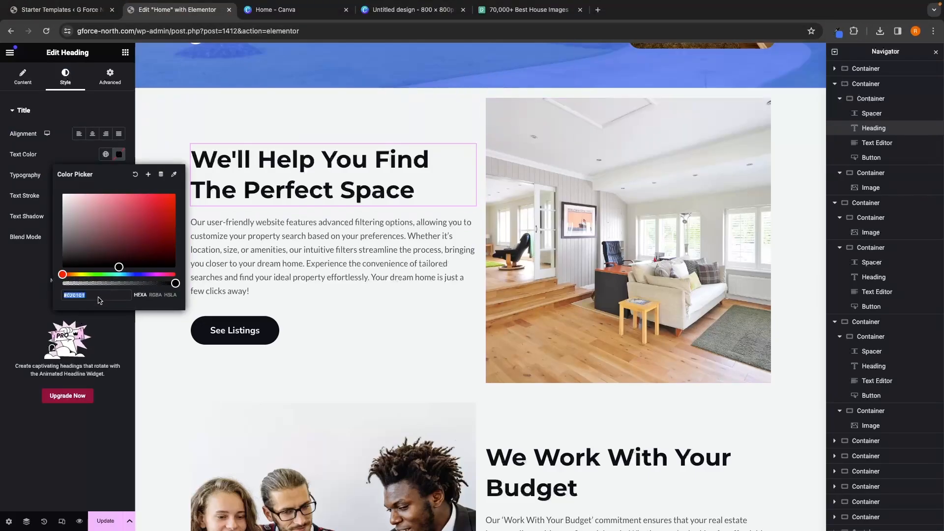
type("#4175fc")
left_click(98, 331)
Step: Set the second section heading's text colour to the same blue #4175fc
left_click(577, 484)
scroll(578, 484, "down", 1)
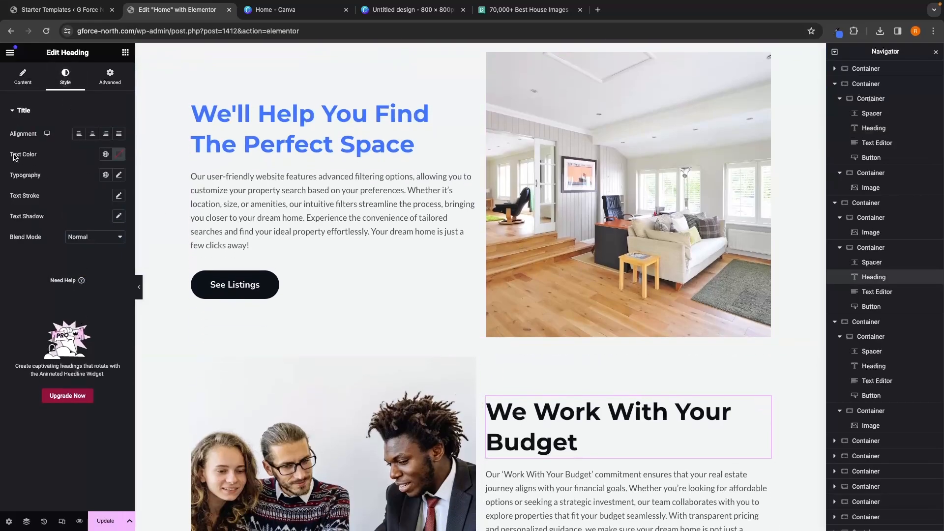
left_click(119, 155)
type("4175fc")
scroll(449, 291, "down", 4)
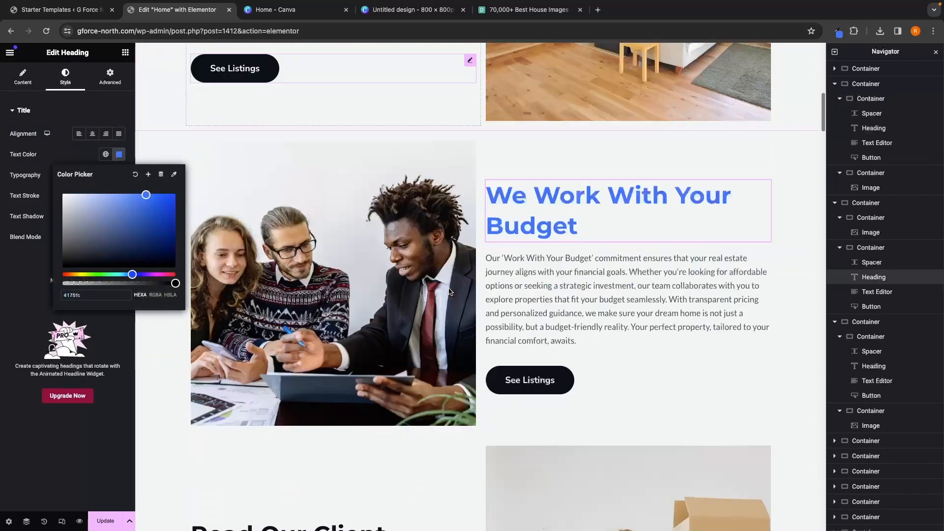
Step: Set the third section heading's text colour to the same blue #4175fc
scroll(449, 290, "down", 3)
left_click(316, 381)
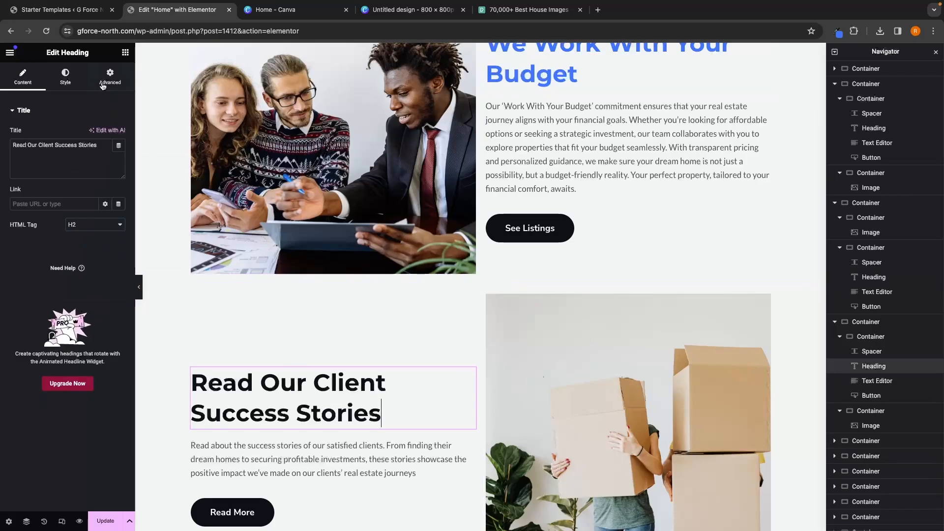
left_click(66, 78)
left_click(119, 154)
left_click(90, 295)
type("4175fc")
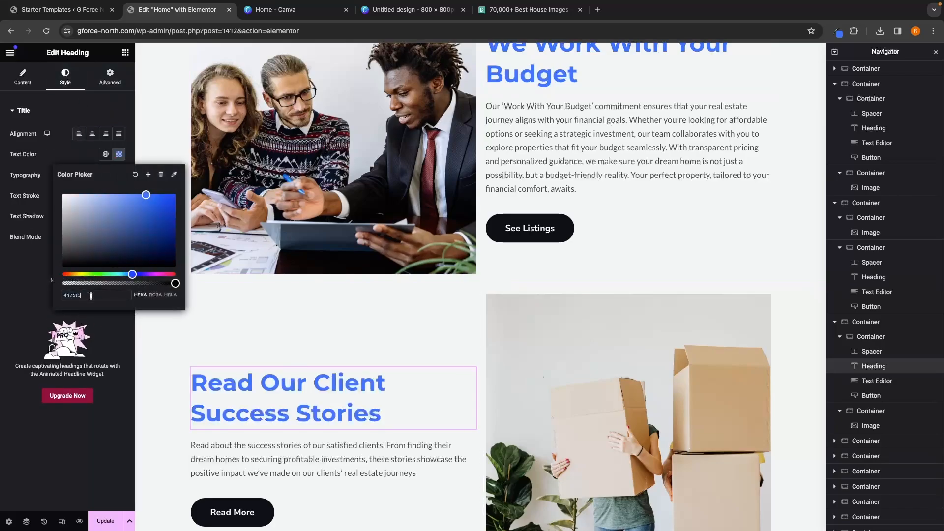
Step: Open the style settings of the first section's 'See Listings' button
scroll(503, 284, "down", 1)
scroll(503, 284, "up", 7)
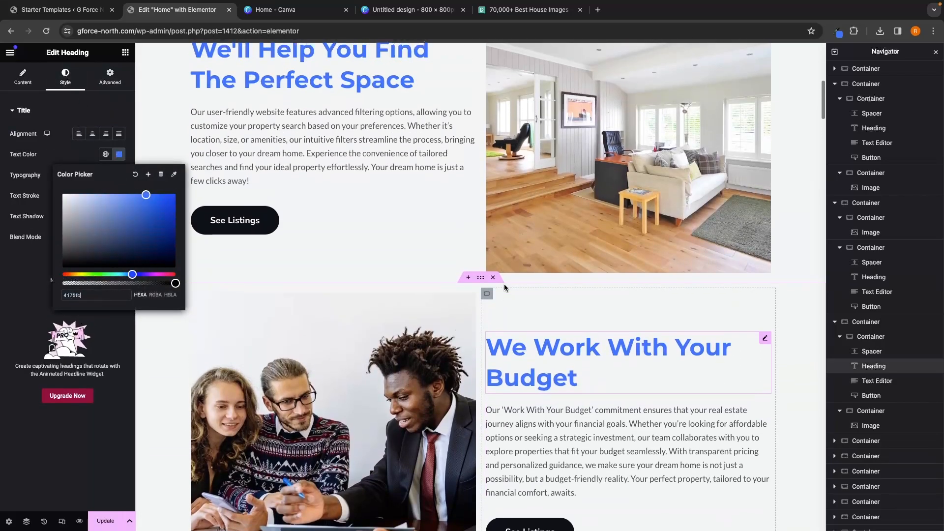
left_click(236, 233)
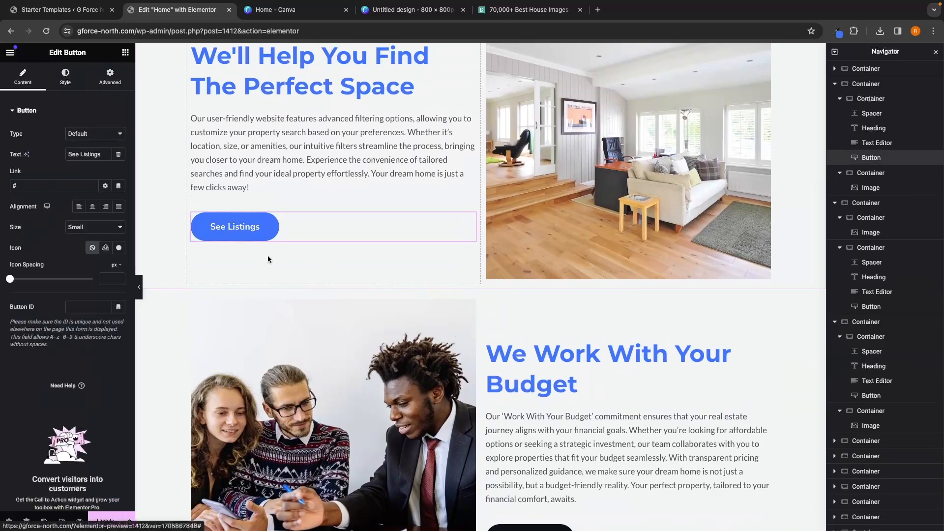
scroll(267, 259, "up", 1)
scroll(273, 277, "down", 4)
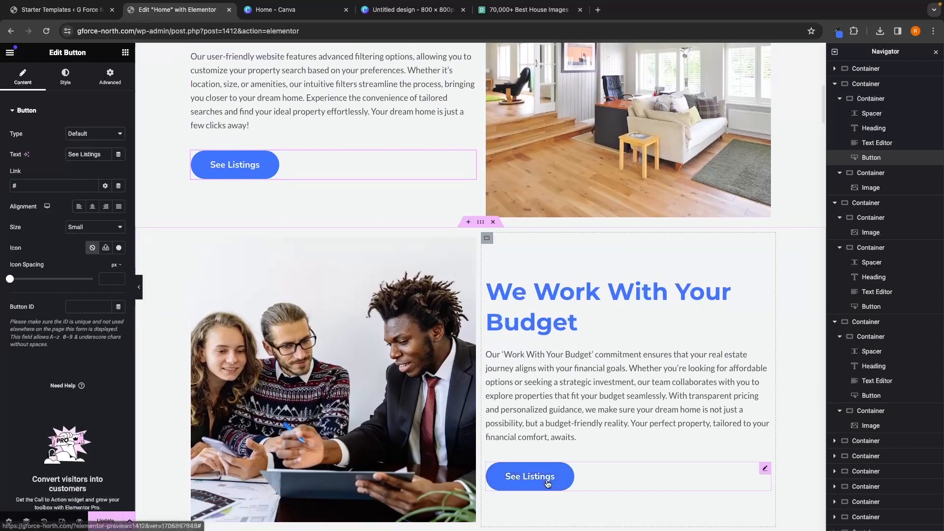
scroll(266, 164, "up", 3)
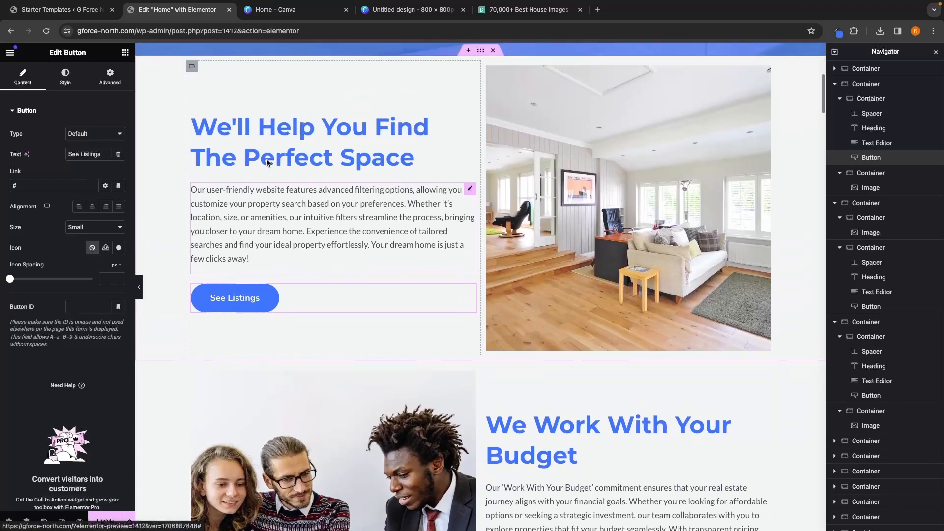
left_click(65, 78)
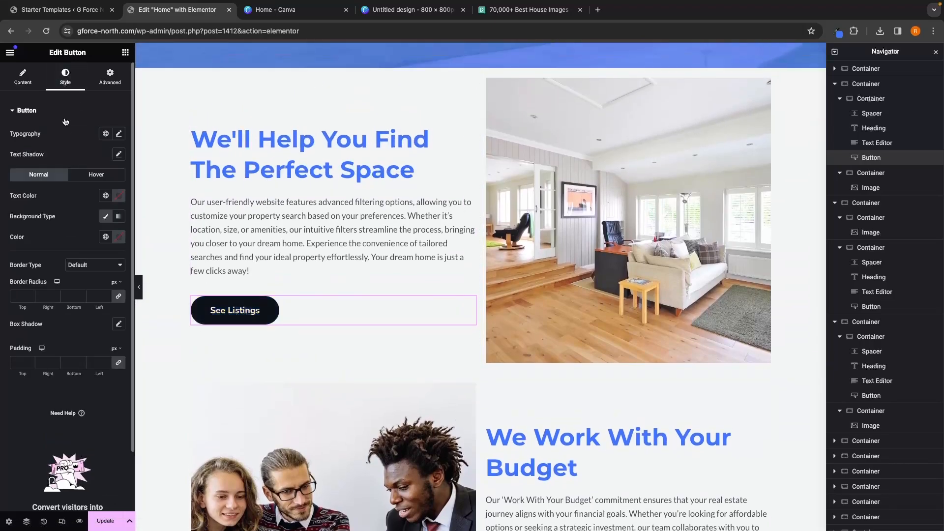
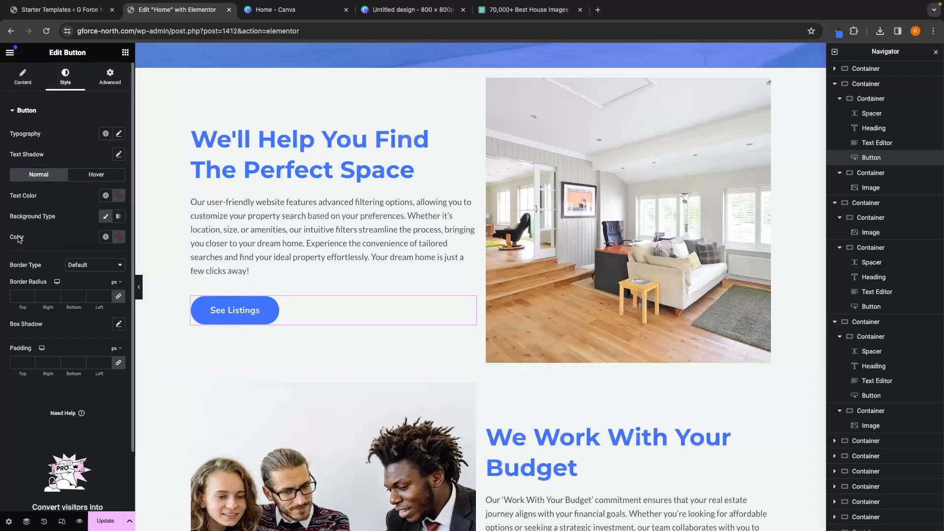
Step: Set the first 'See Listings' button's background colour to #4175fc
left_click(119, 238)
type("4175fc")
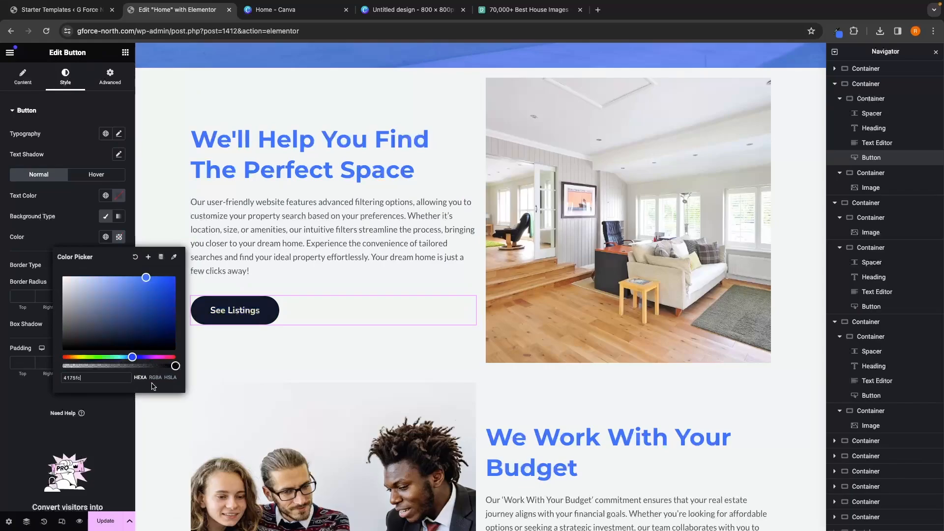
Step: Set the second section's 'See Listings' button background colour to #4175fc as well
scroll(545, 491, "down", 3)
left_click(546, 461)
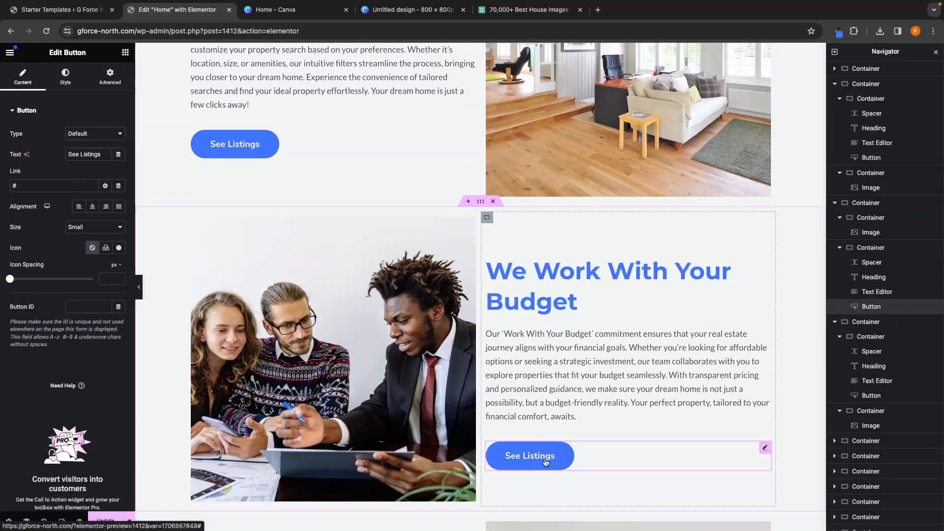
left_click(64, 78)
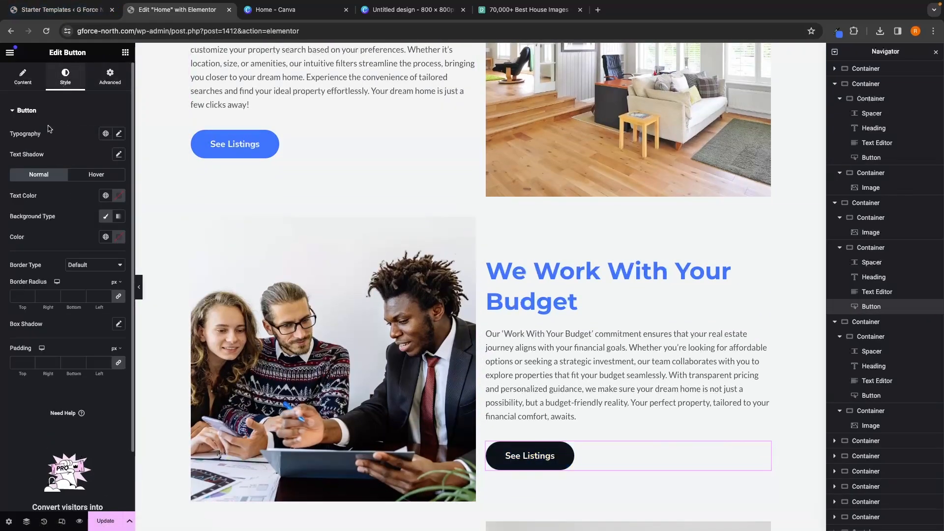
left_click(118, 237)
type("4175fc")
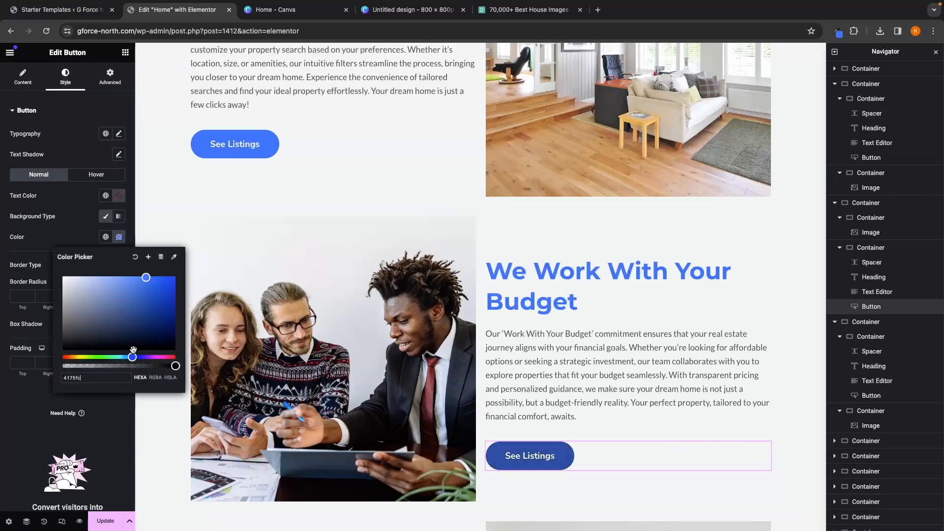
Step: Set the third section's 'Read More' button background colour to #4175fc
scroll(305, 324, "down", 3)
scroll(358, 317, "down", 4)
left_click(232, 386)
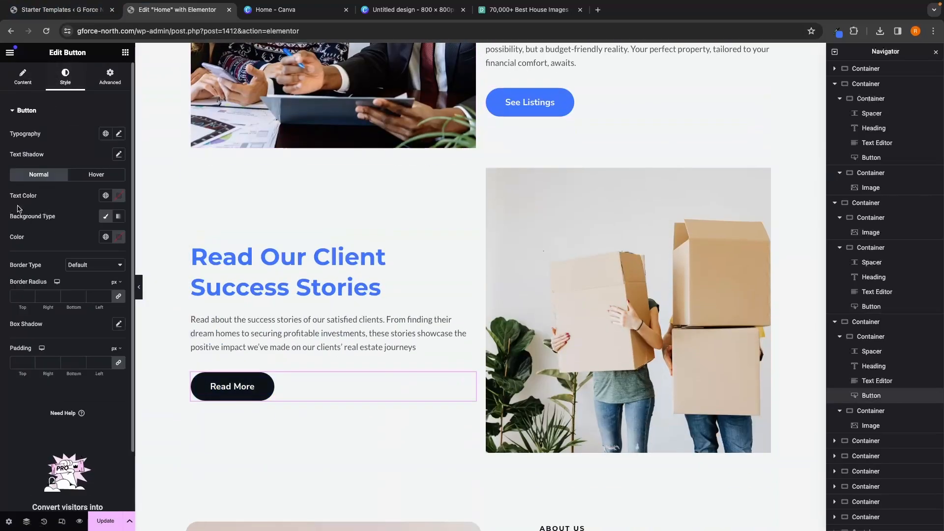
left_click_drag(11, 212, 52, 216)
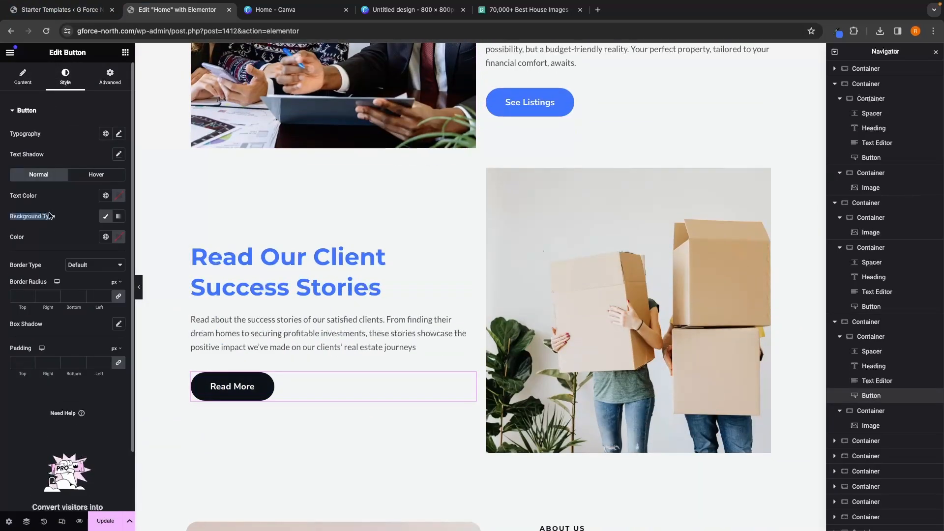
left_click(112, 239)
type("#4175FC")
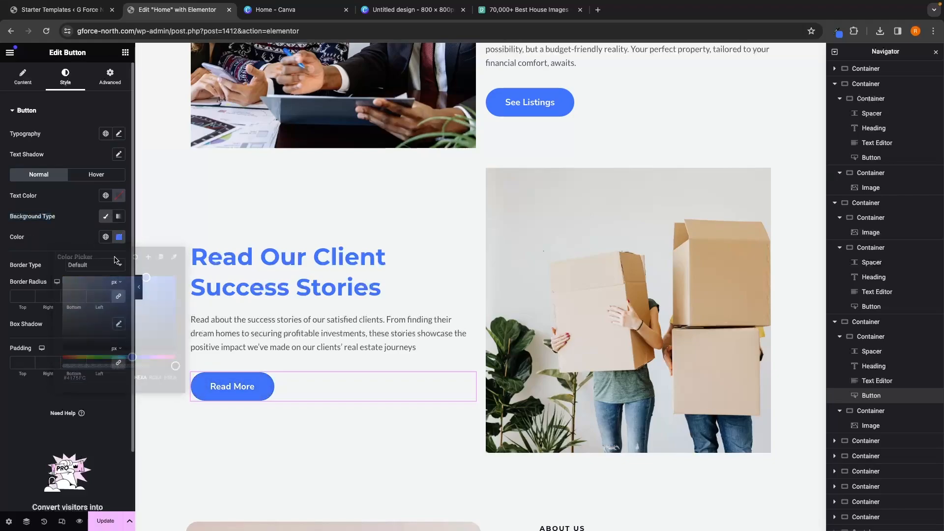
Step: Set the first 'See Listings' button's hover background colour to a darker blue, #003ACF, and copy that hex code
scroll(530, 112, "up", 7)
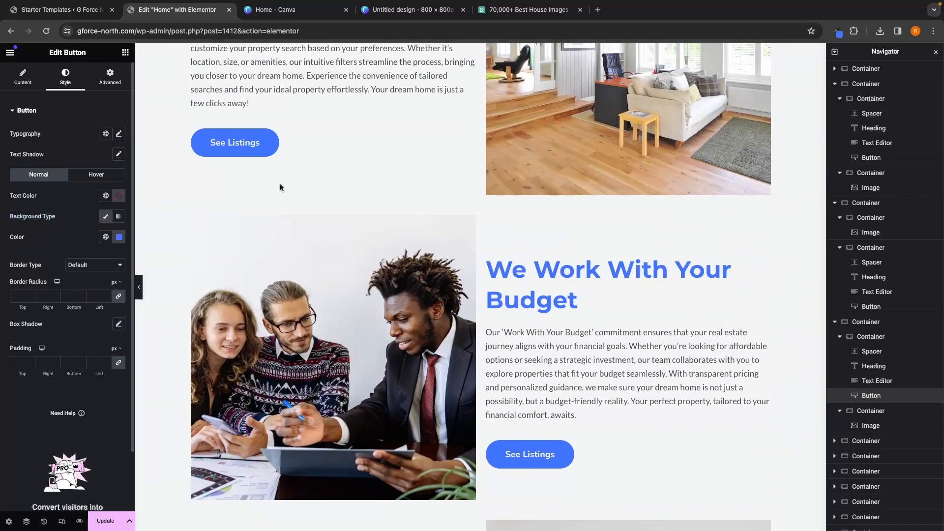
left_click(261, 151)
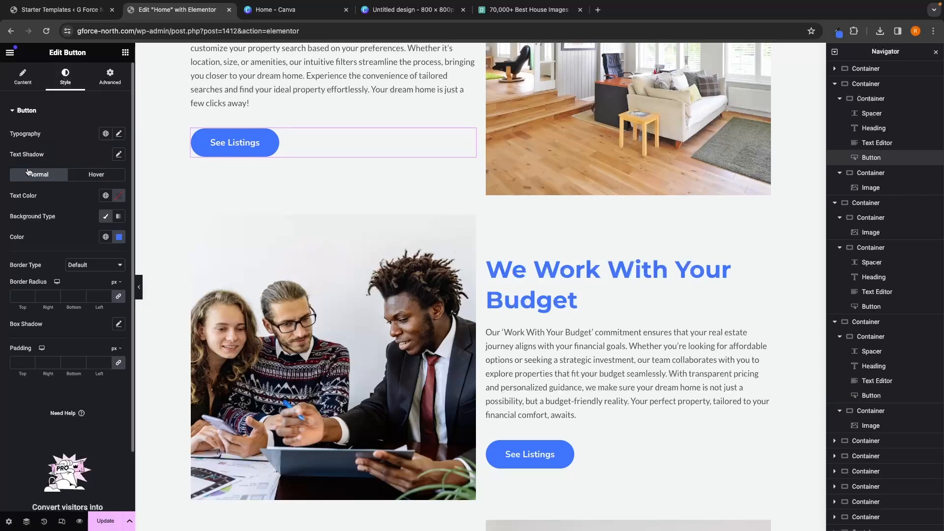
left_click(97, 178)
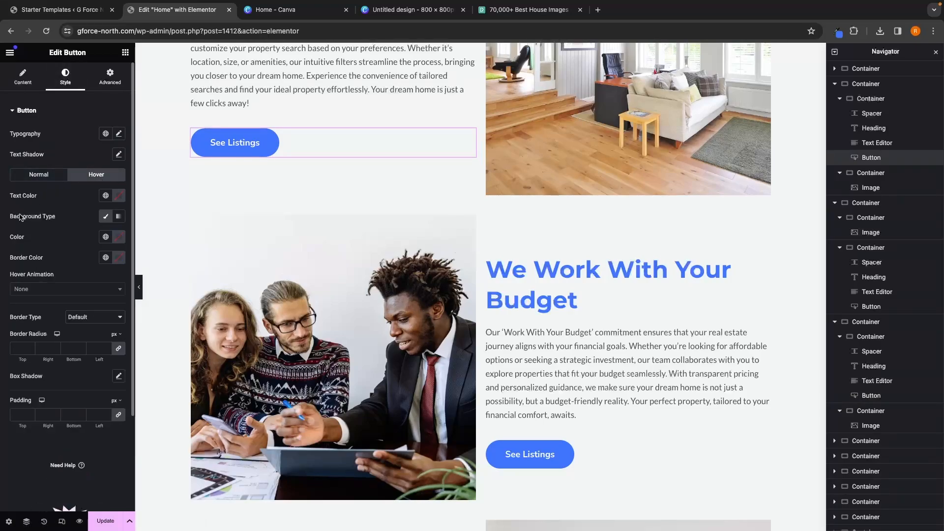
left_click(118, 240)
type("4175fc")
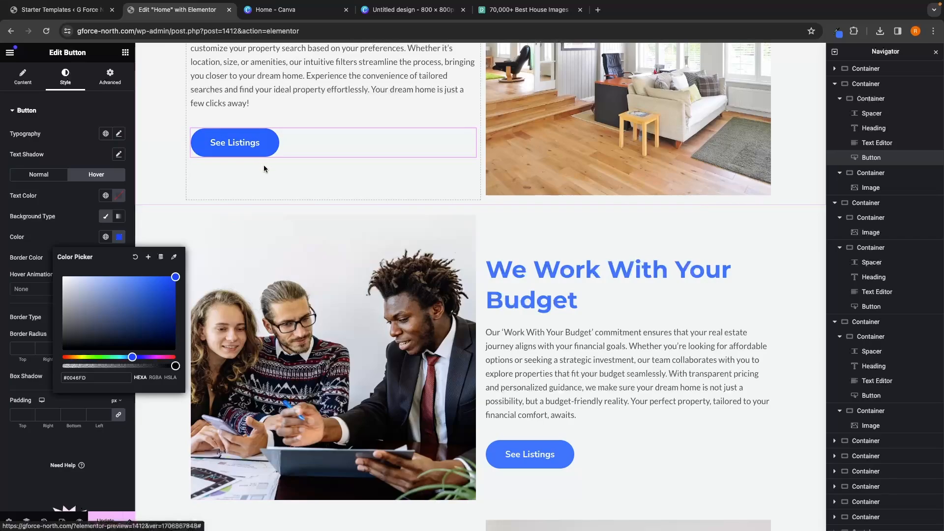
left_click_drag(175, 278, 185, 301)
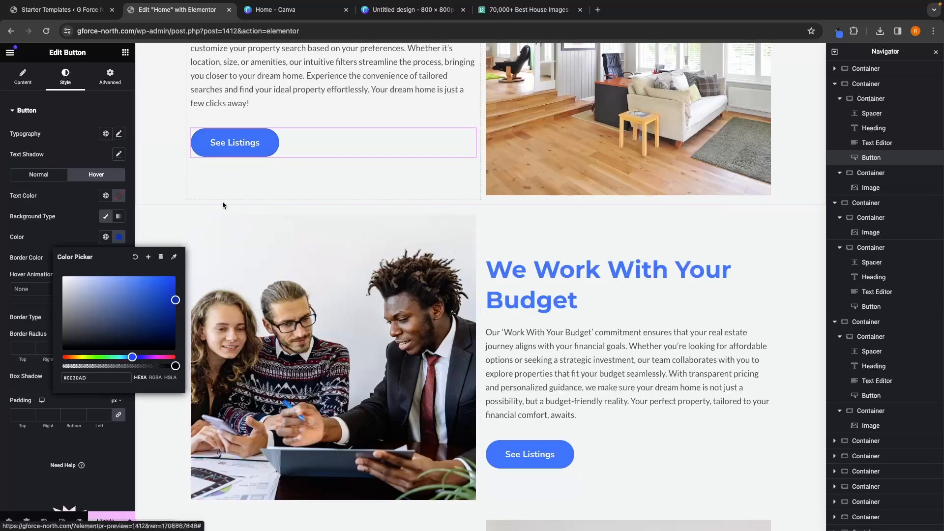
left_click_drag(180, 311, 178, 290)
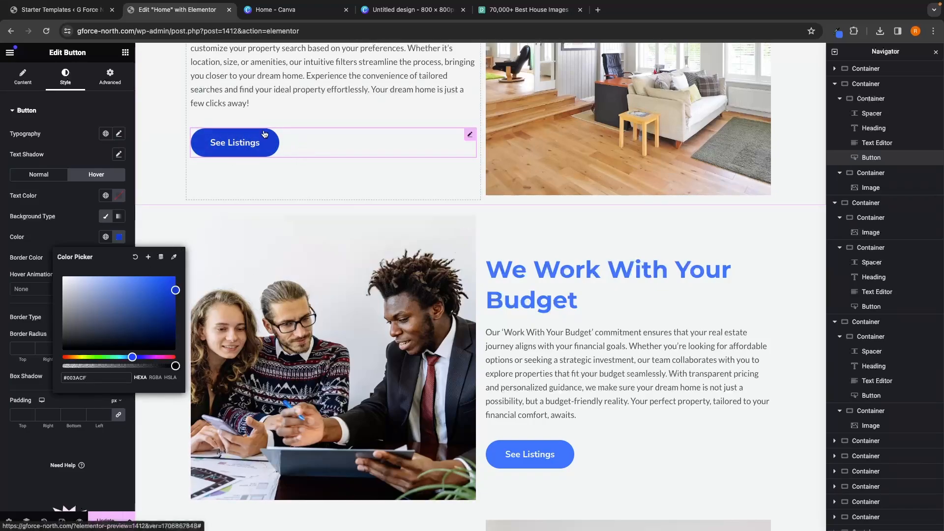
left_click_drag(106, 378, 61, 377)
key("ctrl+c")
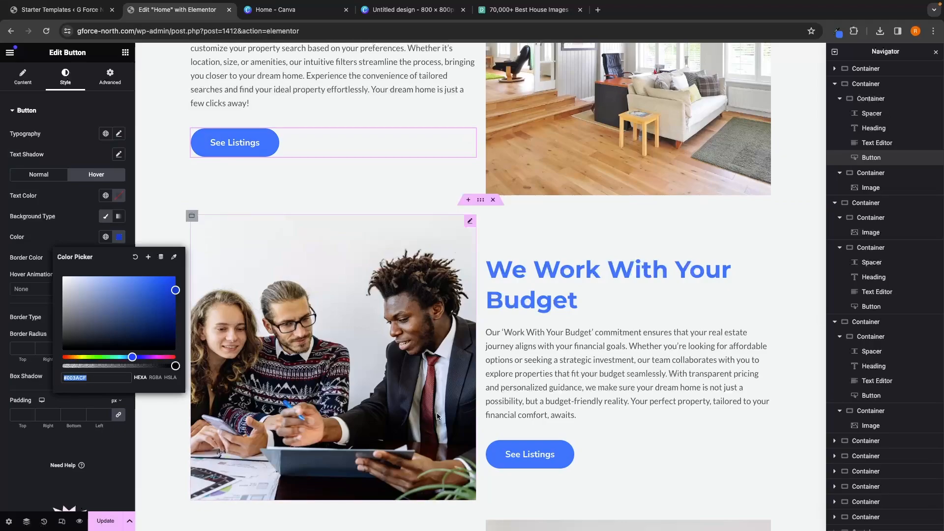
Step: Set the second 'See Listings' button's hover background colour to #003ACF
left_click(526, 457)
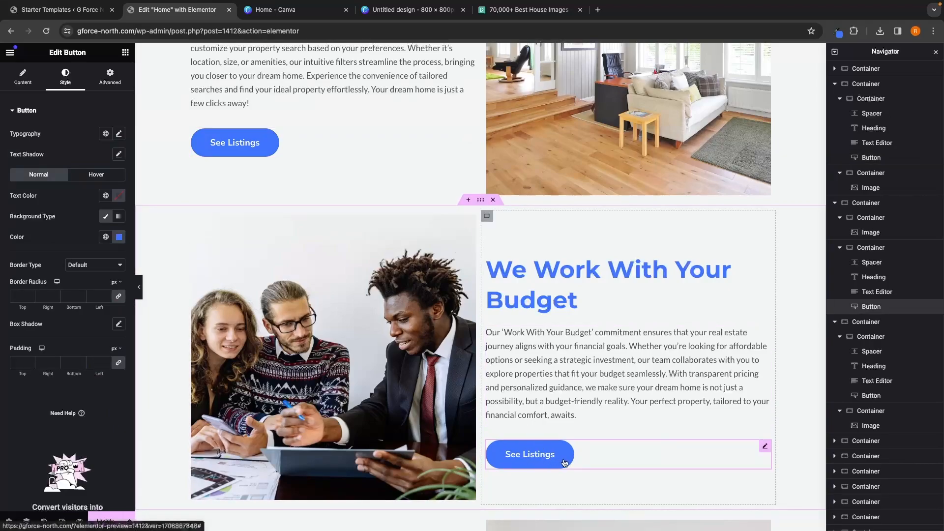
left_click(81, 178)
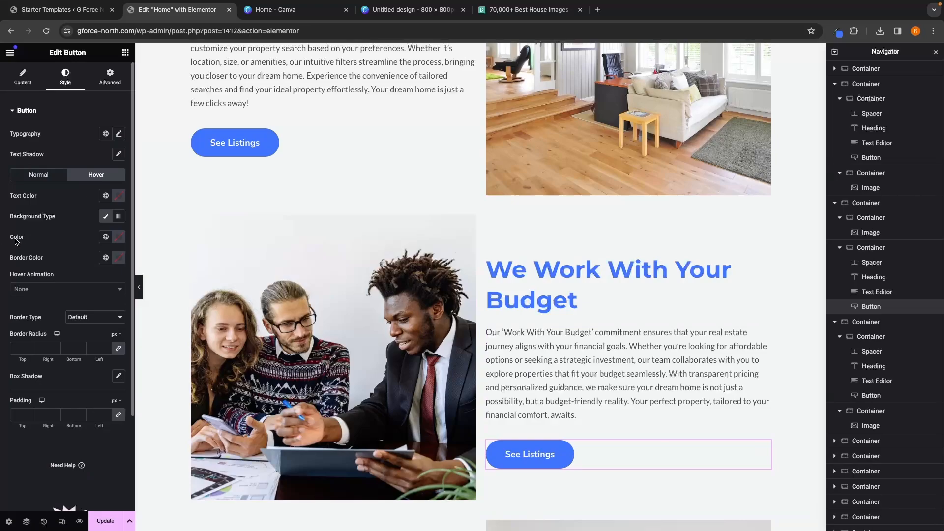
left_click(113, 241)
key("ctrl+v")
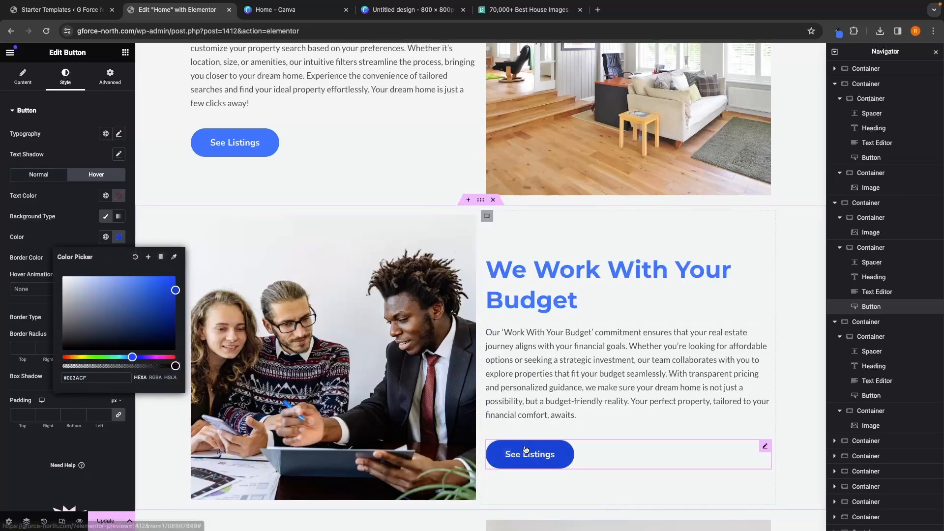
Step: Set the 'Read More' button's hover background colour to #003ACF
scroll(524, 449, "down", 5)
scroll(529, 353, "down", 2)
left_click(236, 422)
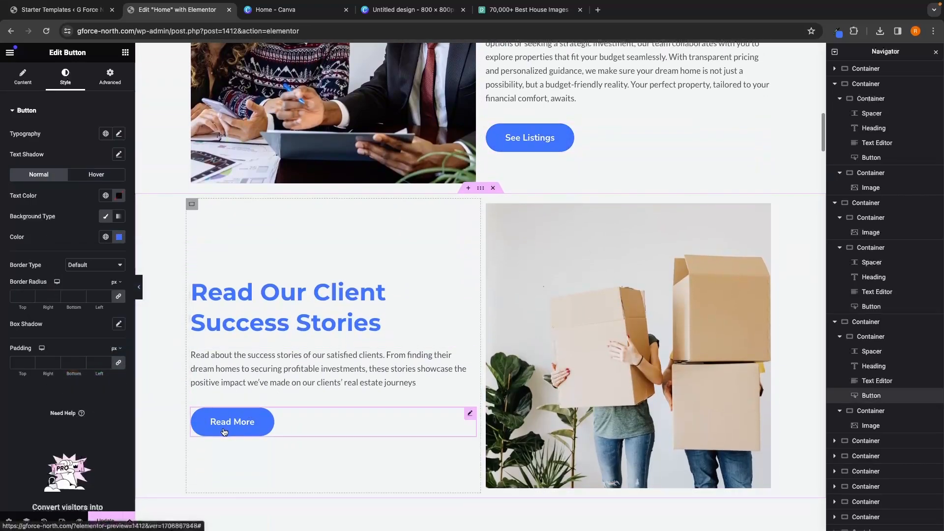
left_click(97, 175)
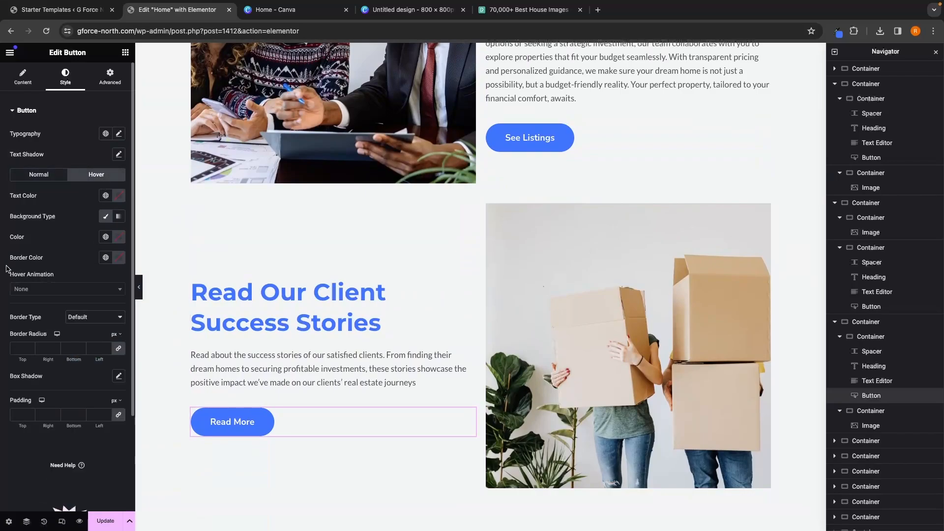
left_click(119, 236)
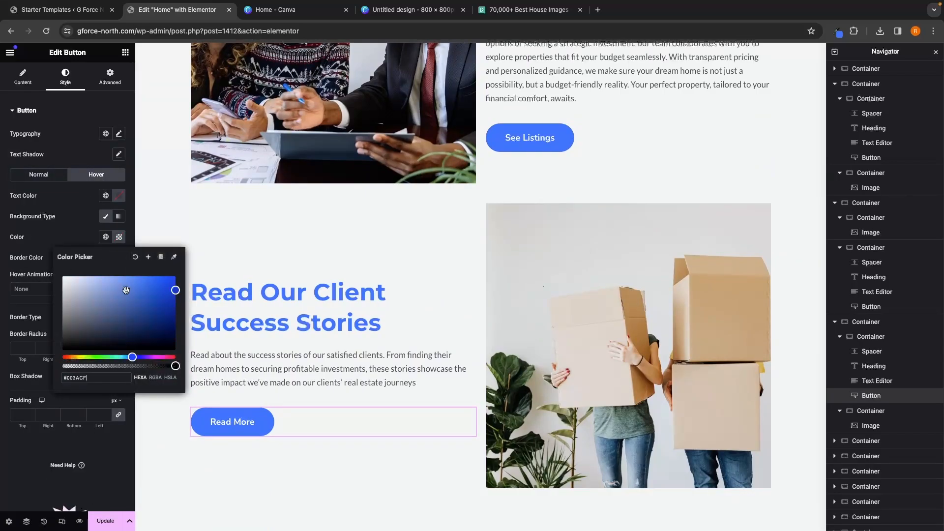
left_click(57, 242)
Step: Scroll through the three sections to review the buttons' normal and hover colours
scroll(482, 317, "up", 8)
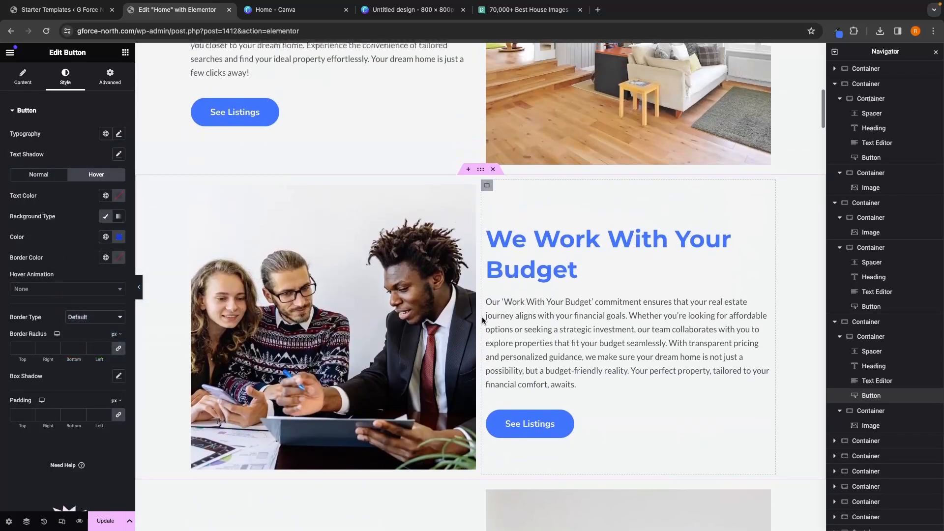
scroll(573, 350, "down", 4)
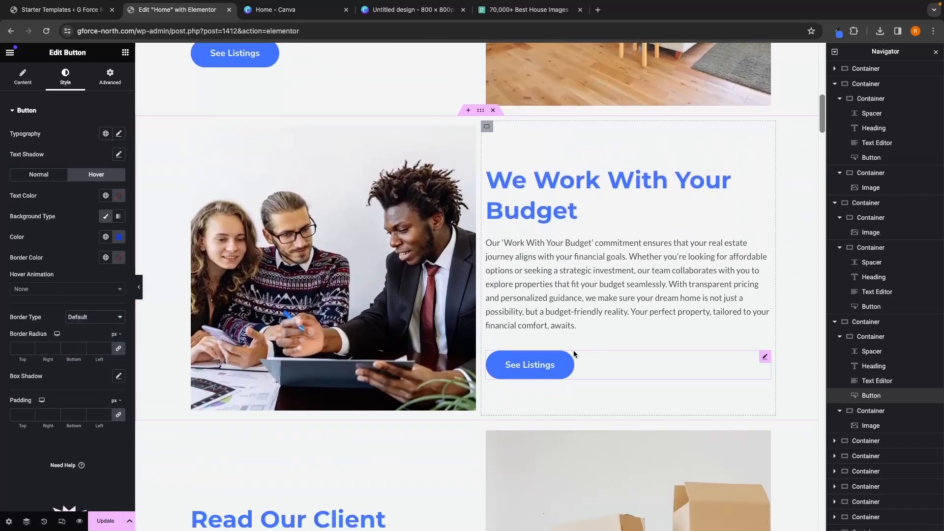
scroll(549, 374, "down", 4)
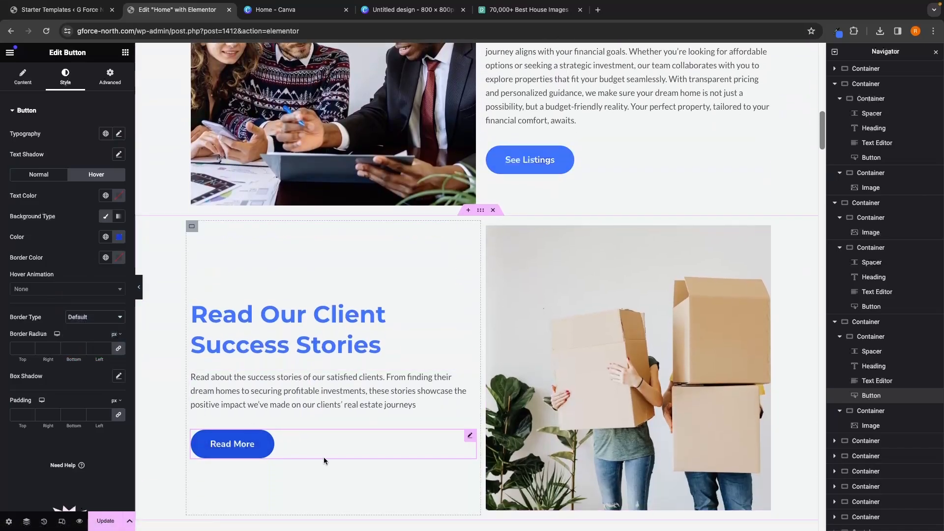
scroll(565, 326, "up", 2)
scroll(565, 325, "up", 6)
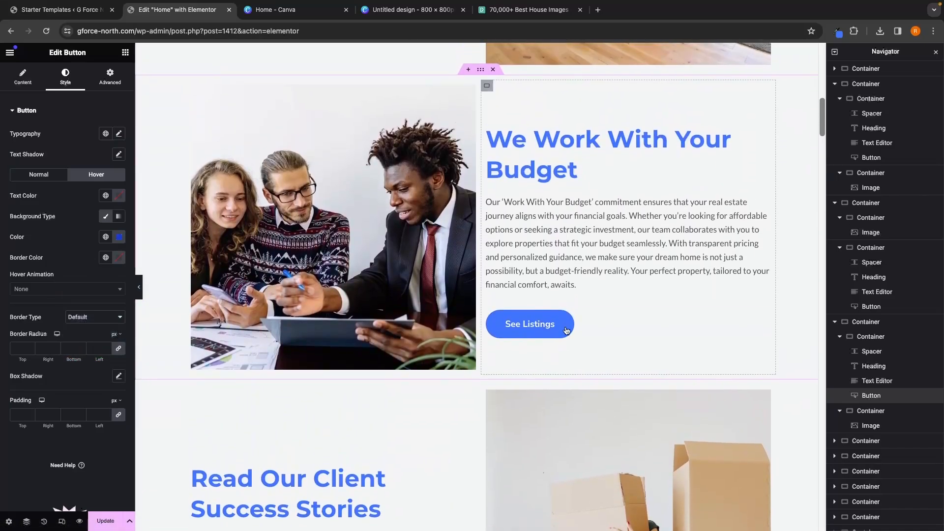
scroll(566, 328, "up", 3)
scroll(444, 186, "down", 12)
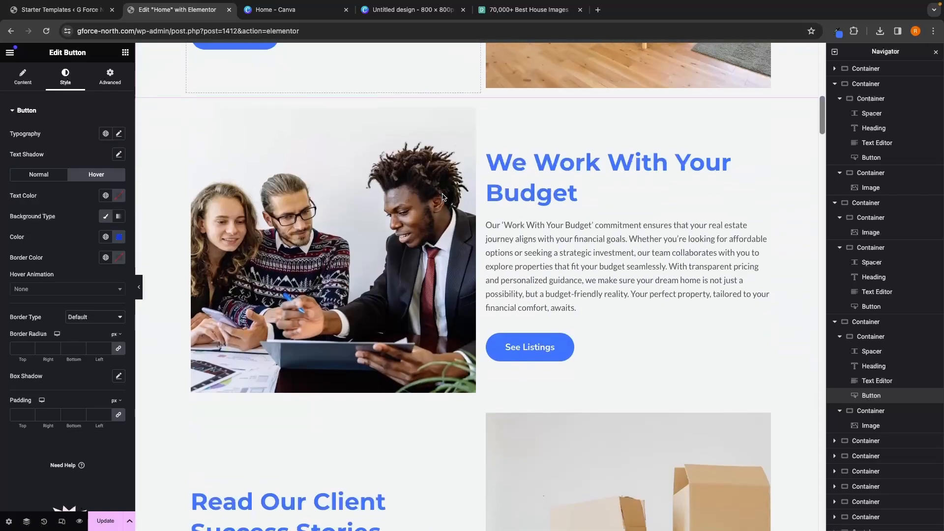
scroll(441, 197, "down", 3)
scroll(730, 268, "up", 4)
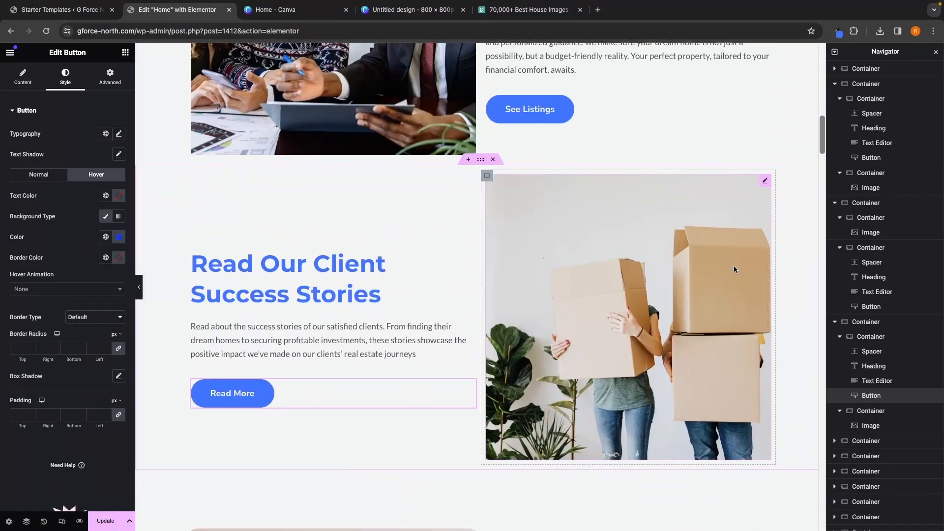
scroll(733, 269, "down", 3)
scroll(734, 270, "down", 3)
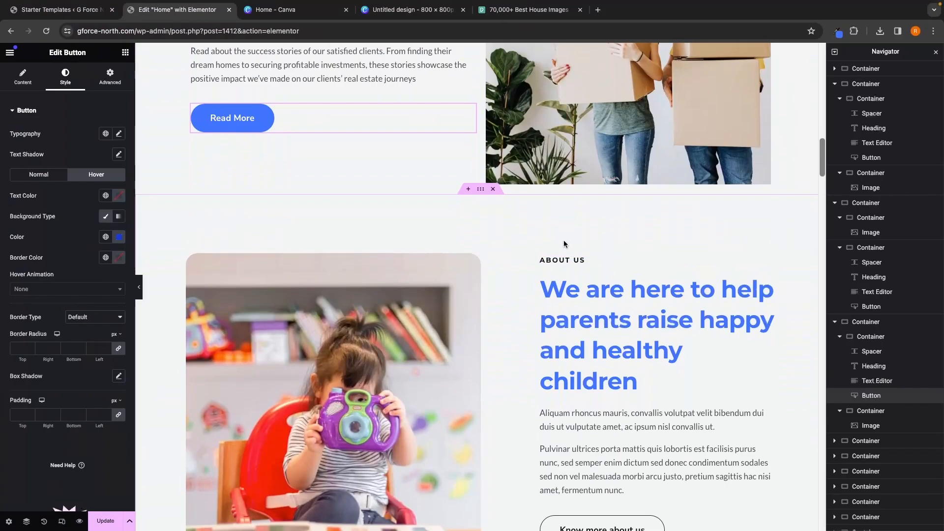
scroll(591, 255, "down", 1)
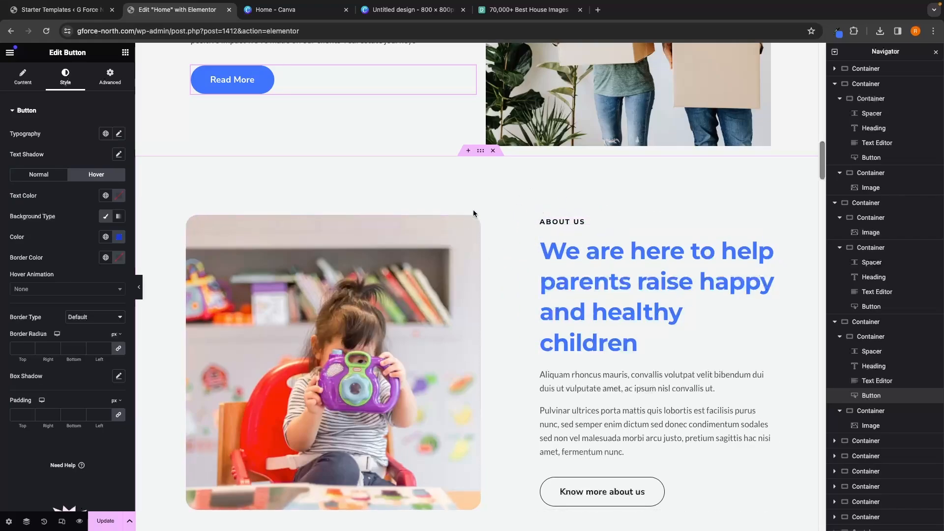
Step: Delete the five template sections following the 'Read Our Client Success Stories' section
left_click(493, 151)
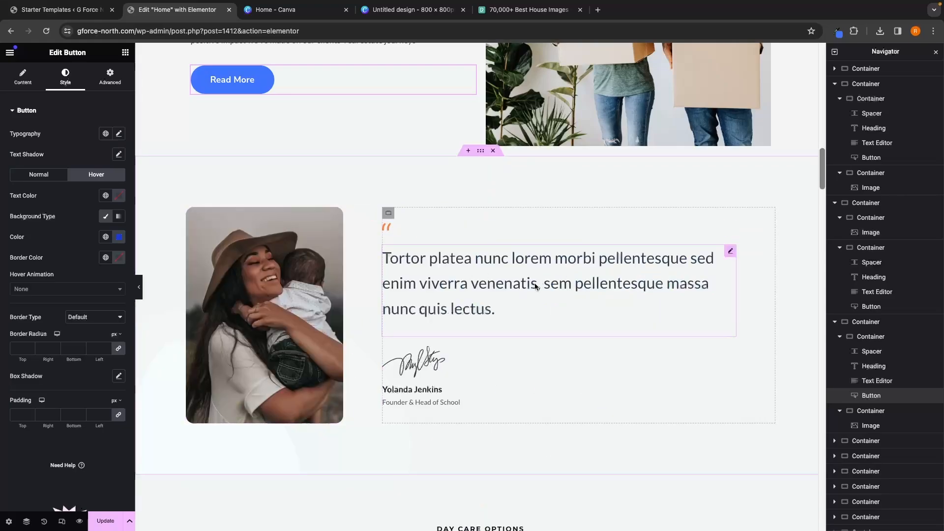
left_click(493, 151)
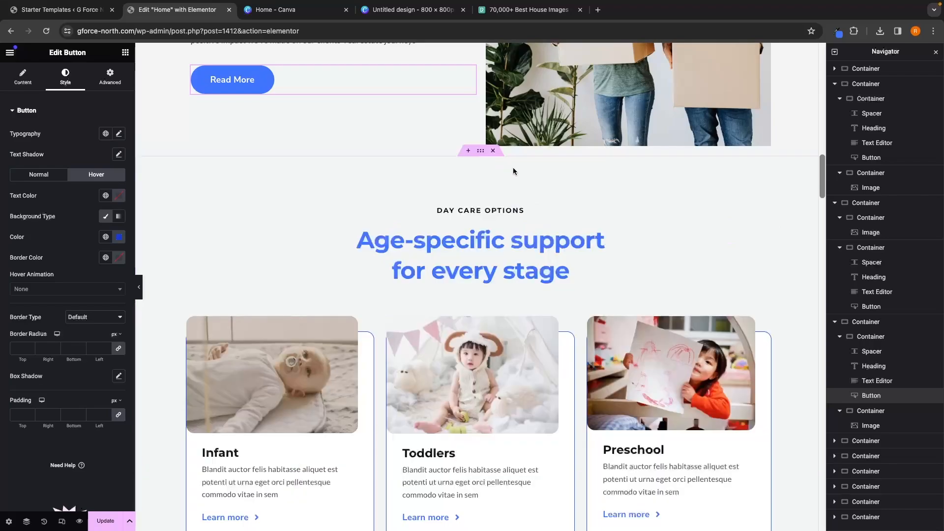
left_click(492, 152)
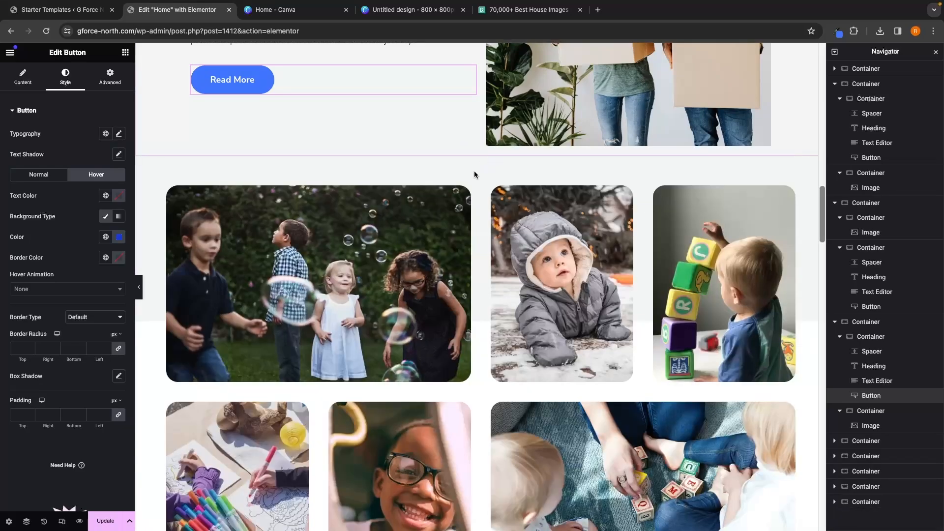
left_click(493, 152)
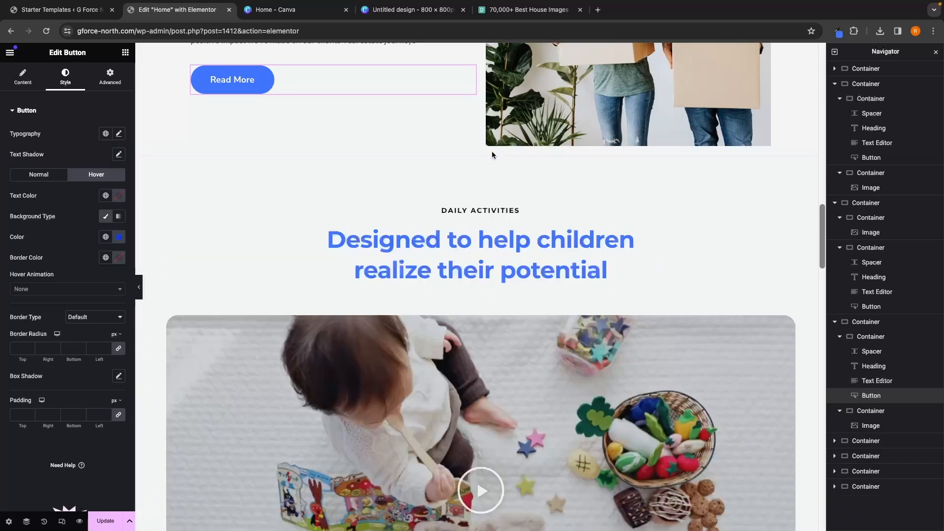
left_click(493, 151)
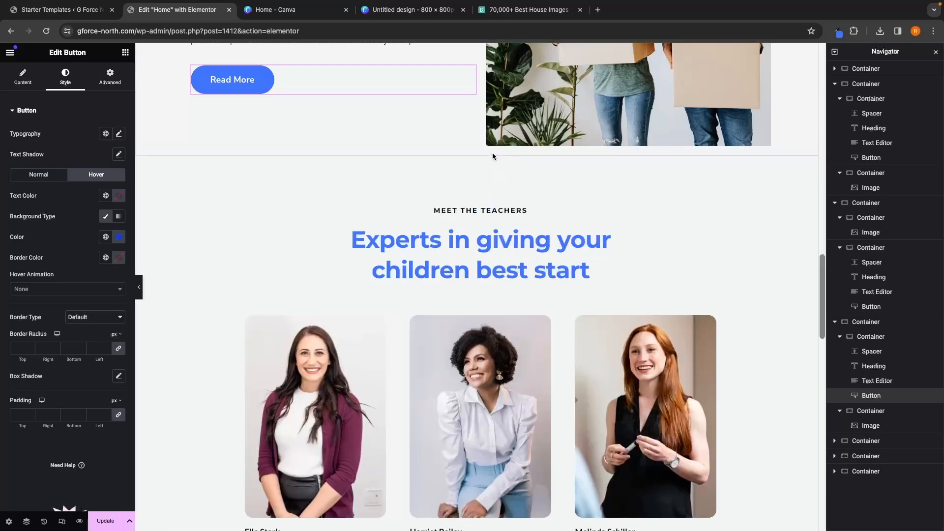
Step: Delete the 'What Parent Say' testimonial section below the teachers section
scroll(570, 384, "down", 1)
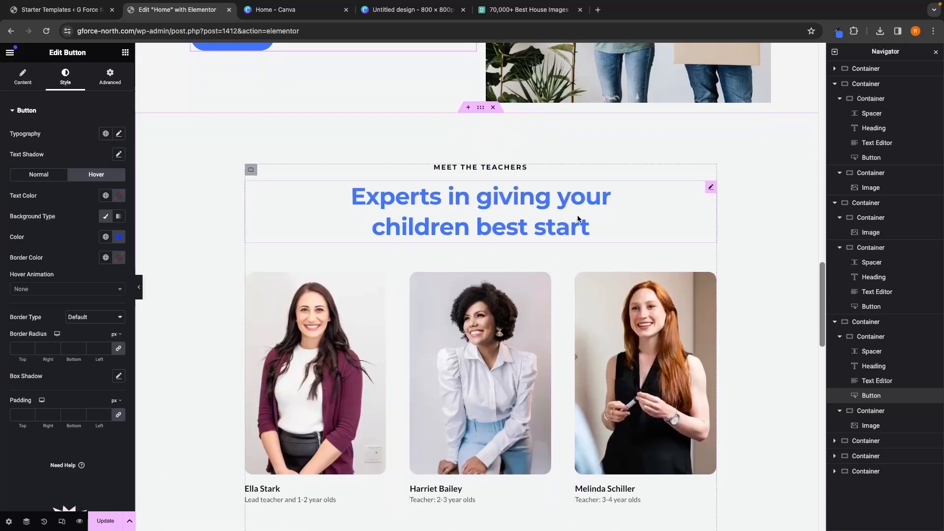
scroll(577, 214, "down", 8)
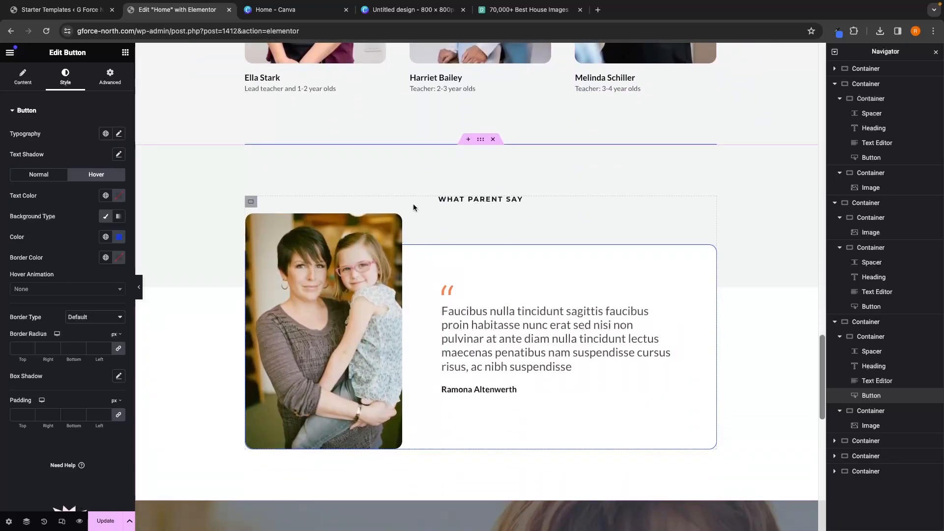
left_click(493, 140)
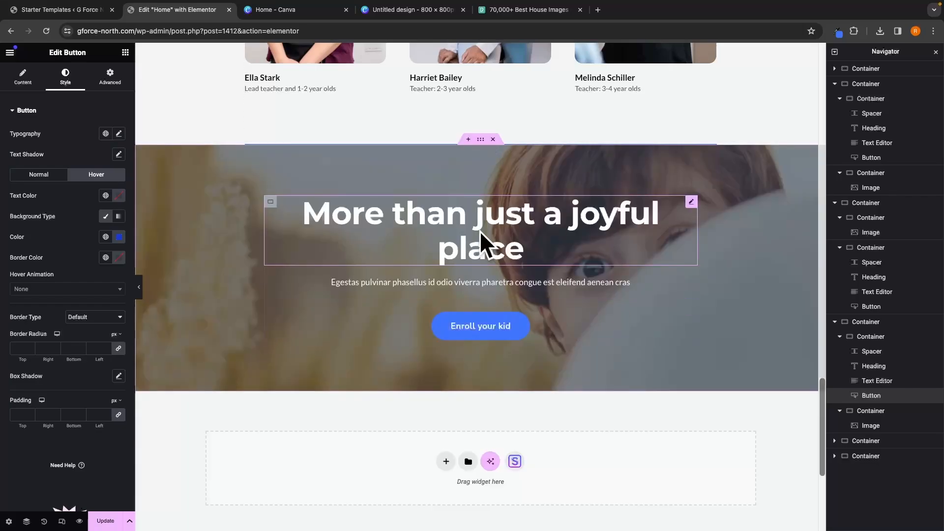
Step: Insert a new section below the 'Read Our Client Success Stories' section and add an Estatik Listings widget to it
scroll(524, 298, "up", 10)
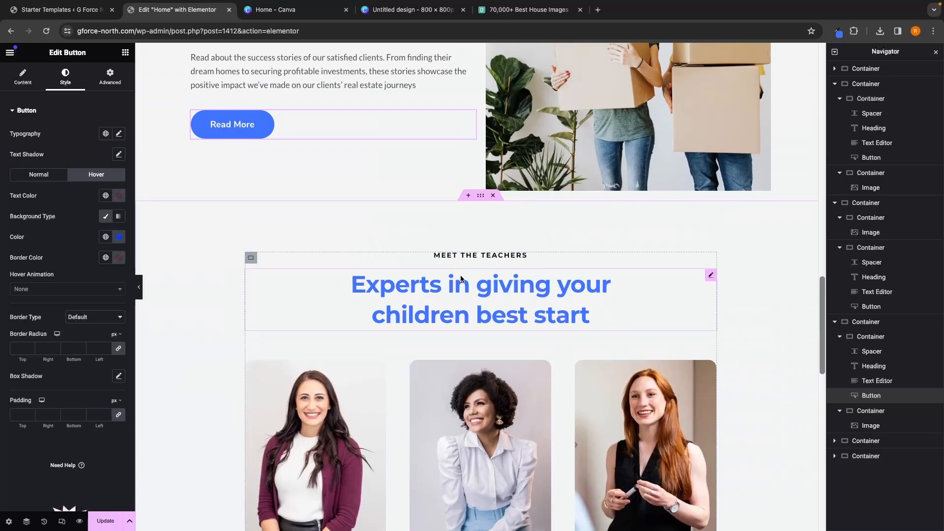
scroll(514, 281, "up", 1)
scroll(514, 281, "up", 2)
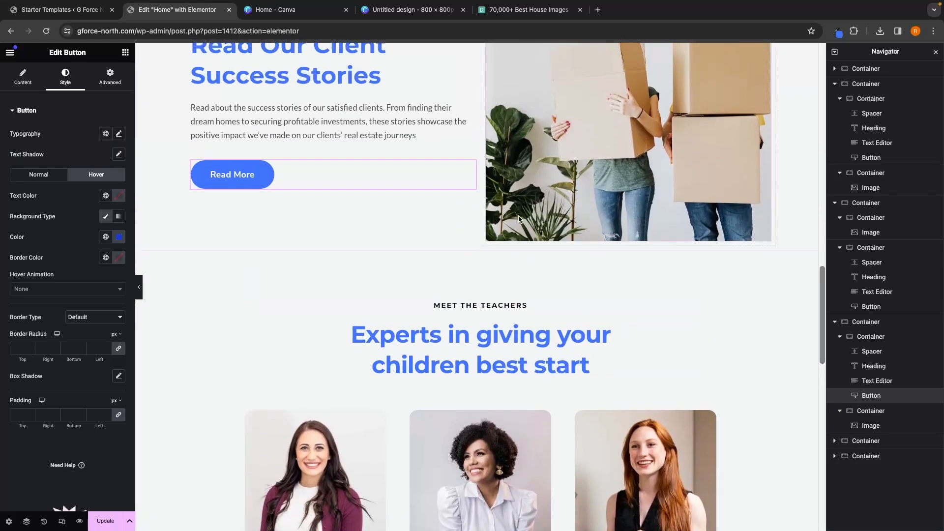
scroll(522, 245, "down", 2)
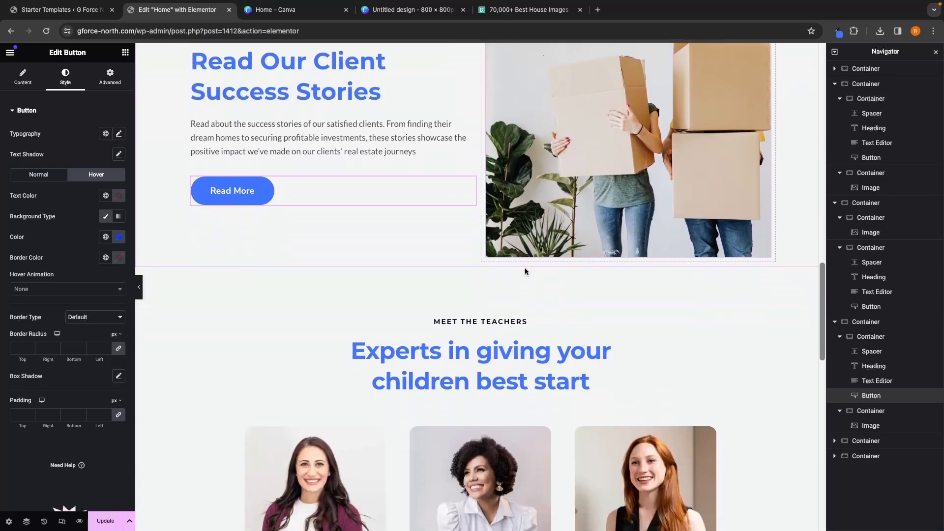
scroll(472, 291, "up", 1)
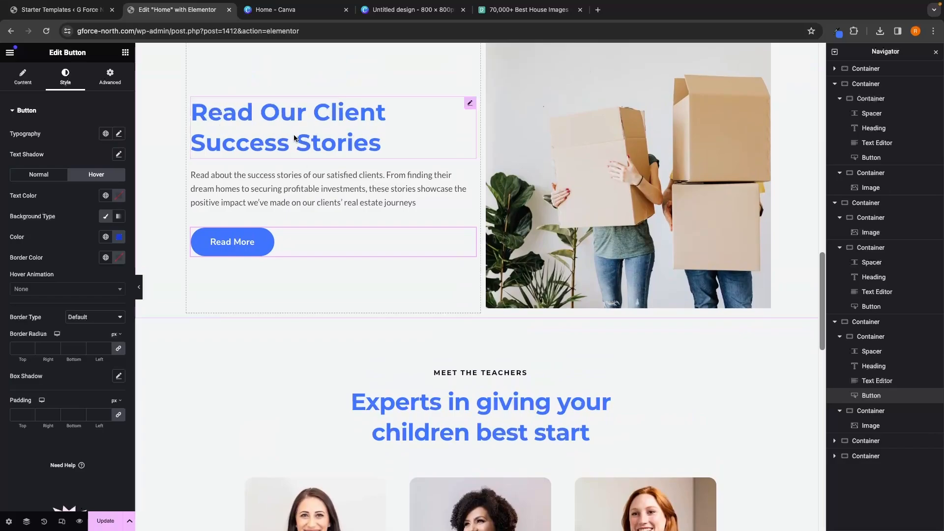
scroll(294, 137, "down", 2)
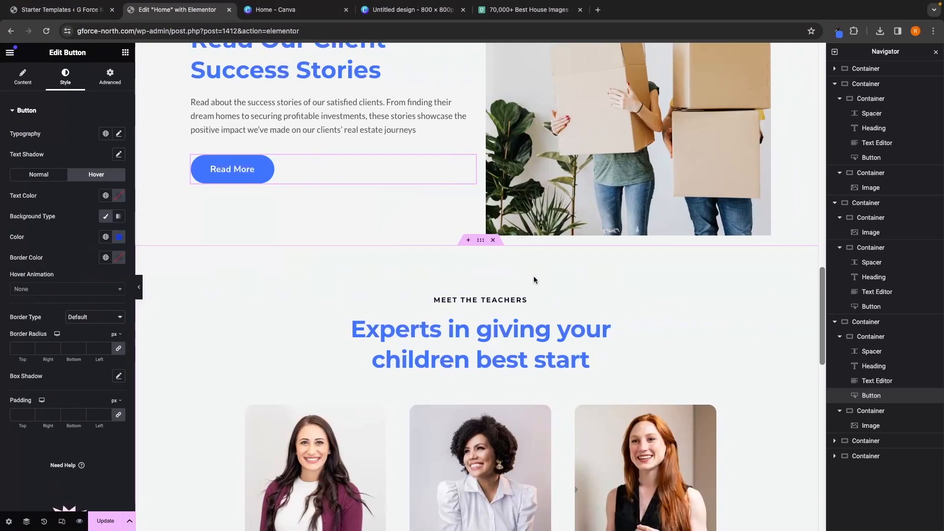
left_click(468, 241)
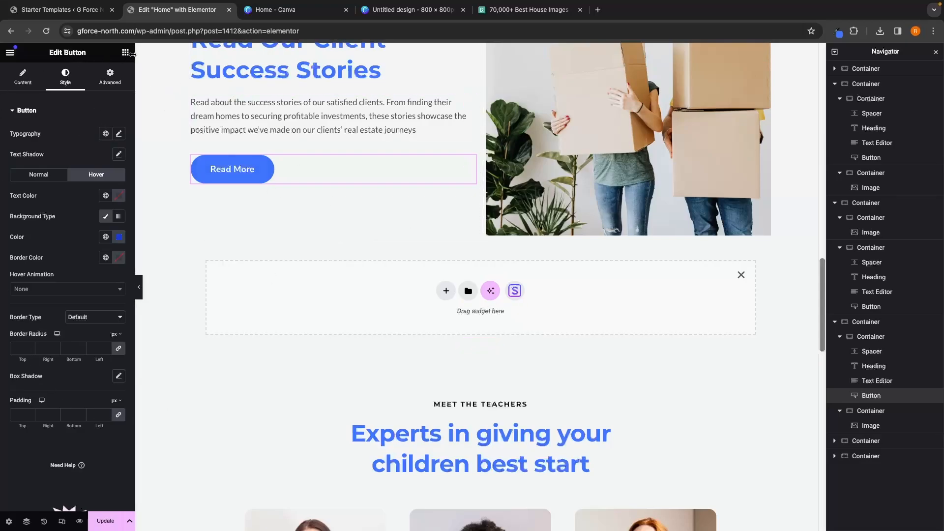
left_click(126, 53)
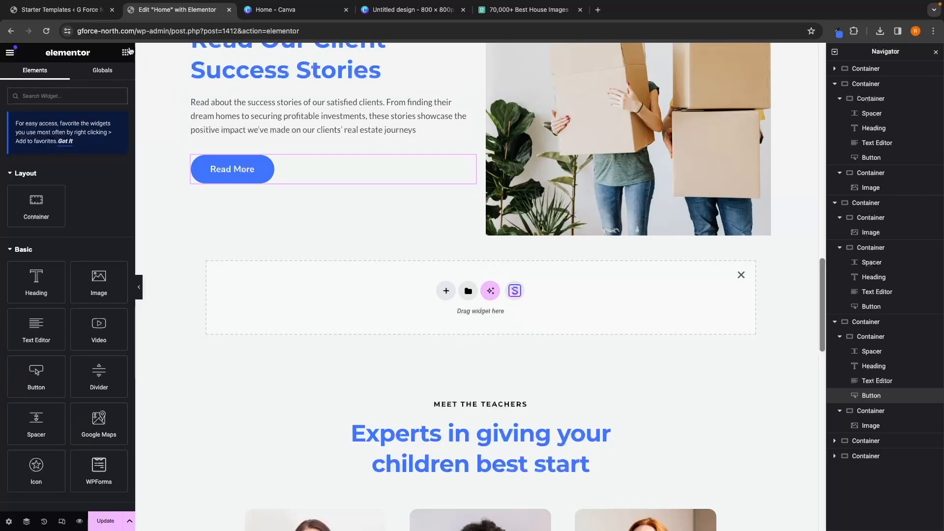
scroll(57, 216, "down", 20)
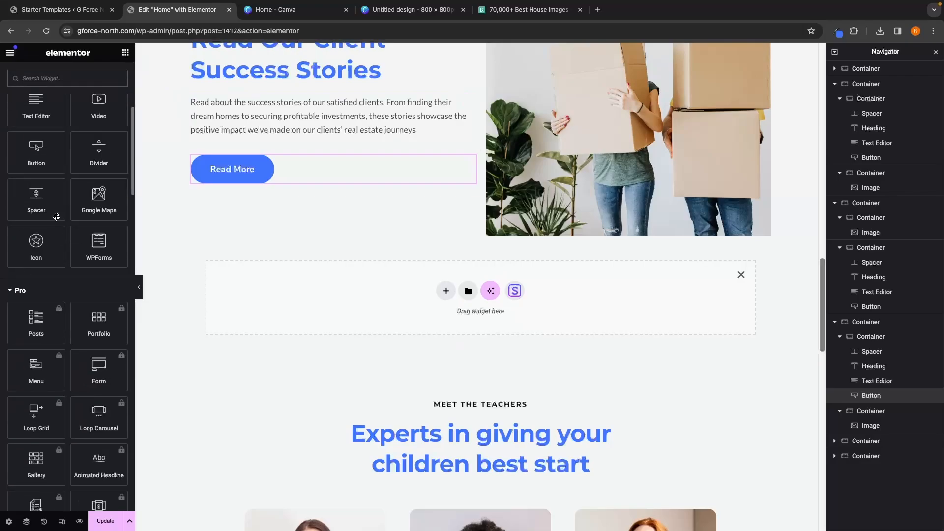
scroll(57, 217, "down", 8)
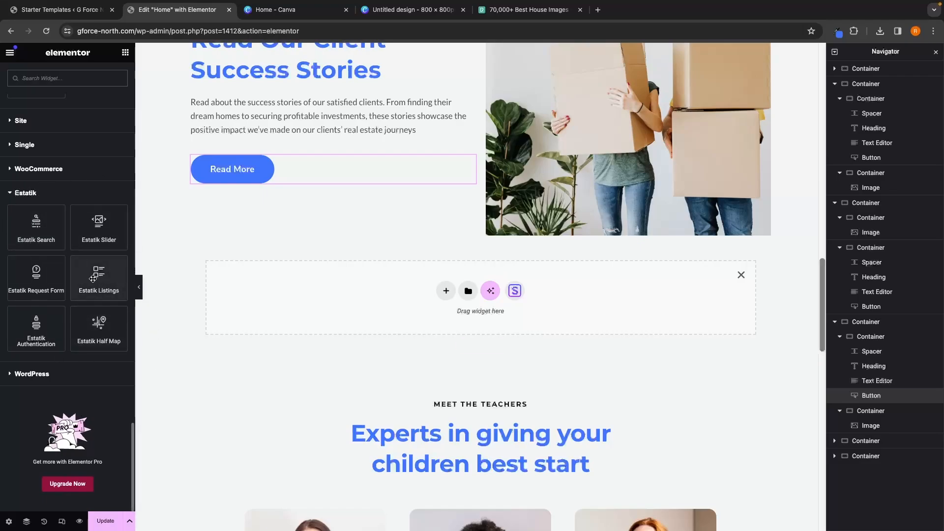
left_click_drag(95, 271, 332, 282)
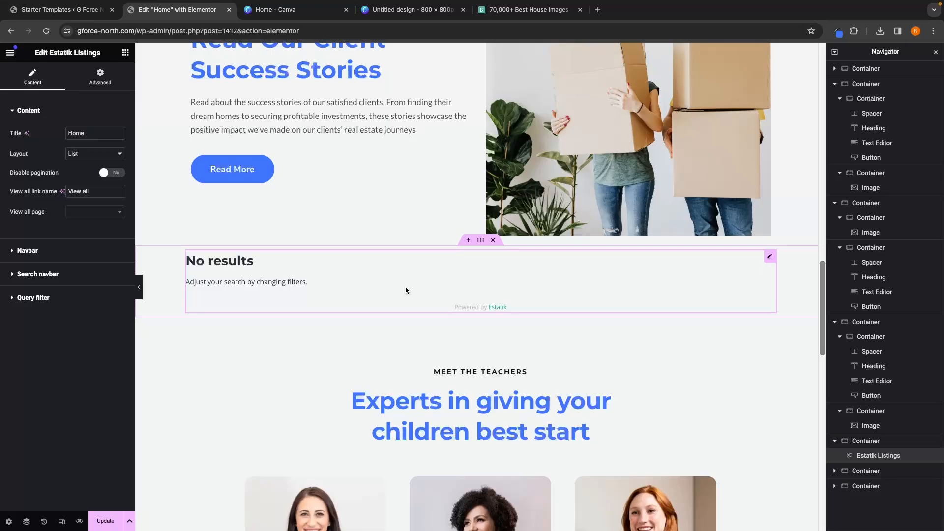
Step: Change the small heading above the teachers to 'Meet OUR AGents'
scroll(406, 290, "down", 4)
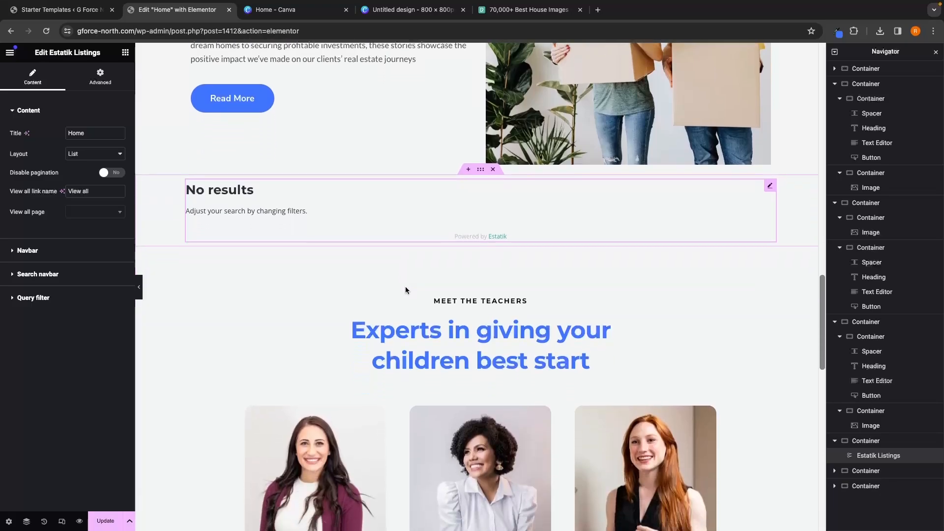
left_click(464, 184)
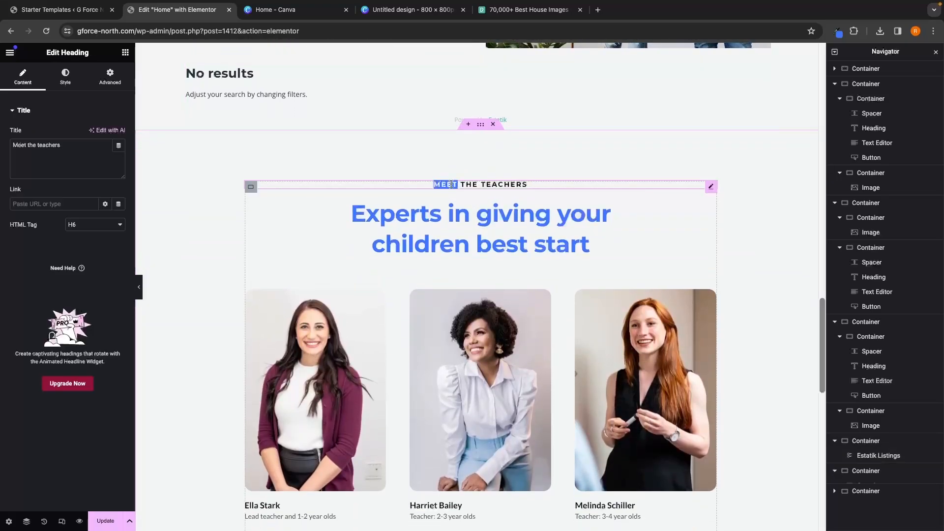
left_click_drag(461, 183, 527, 184)
type("OUR ")
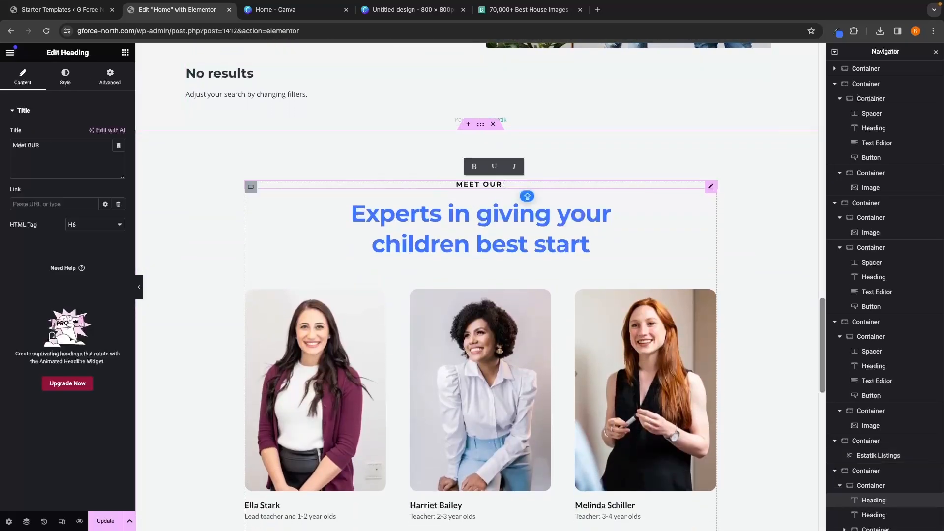
type("AGents")
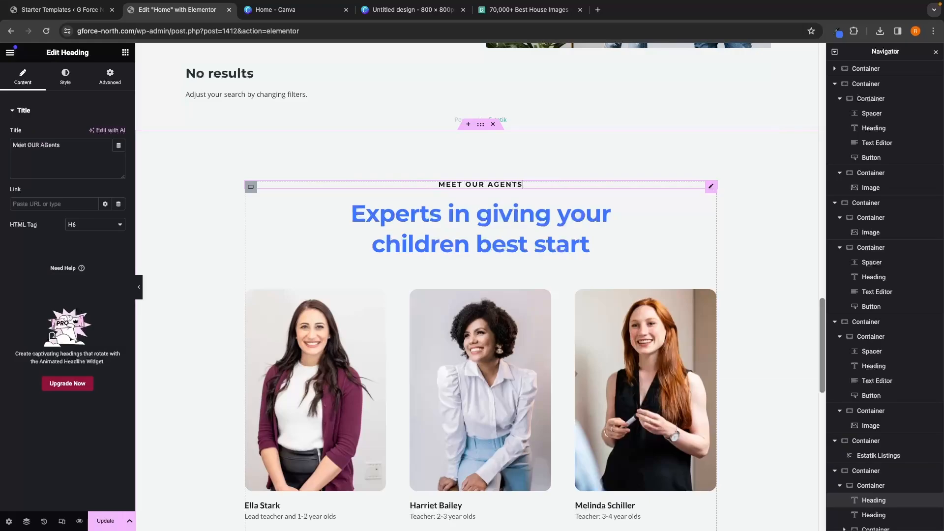
Step: Rewrite the main heading of that section as 'Experts in finding you a home that you love'
scroll(547, 354, "down", 2)
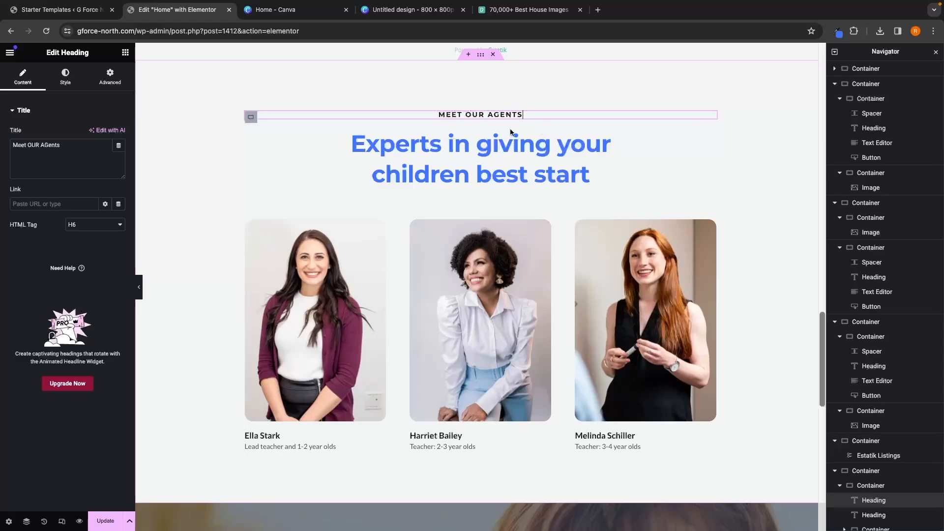
left_click(528, 155)
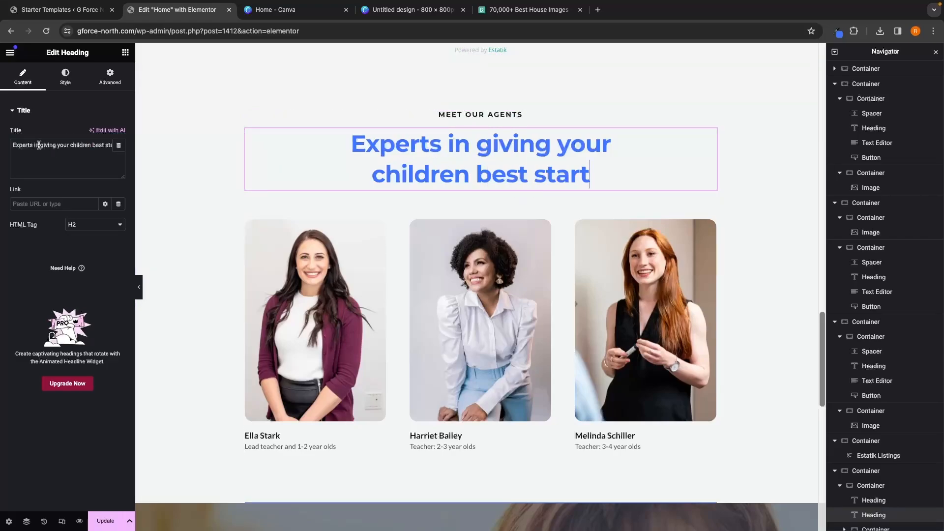
left_click_drag(40, 145, 159, 146)
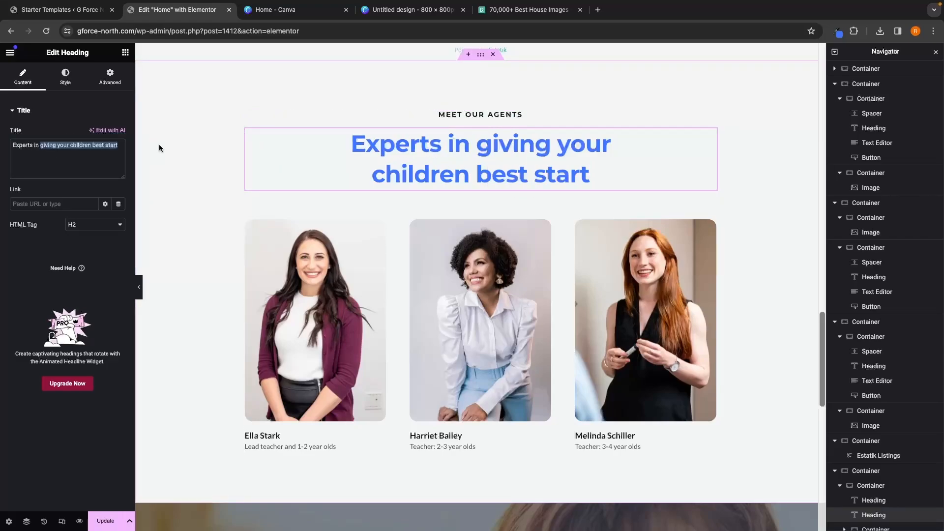
type("fin")
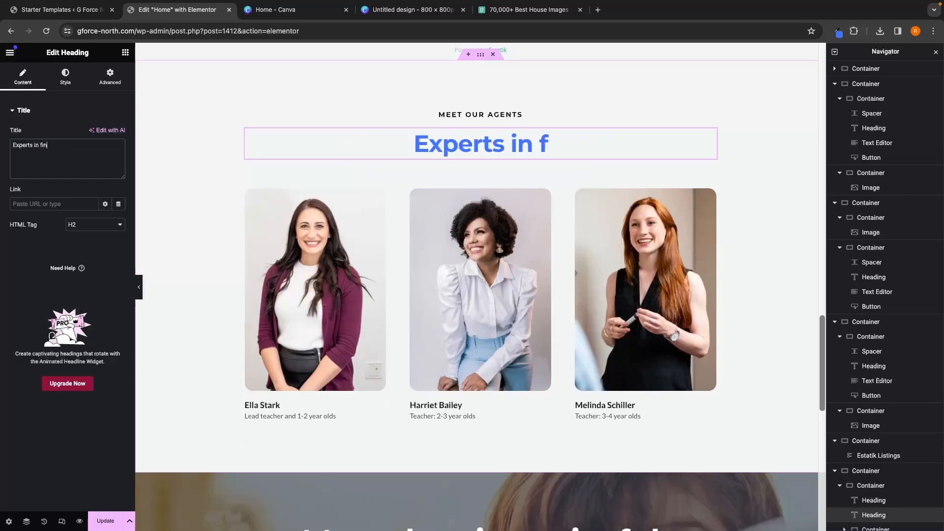
type("ding you a home that uou")
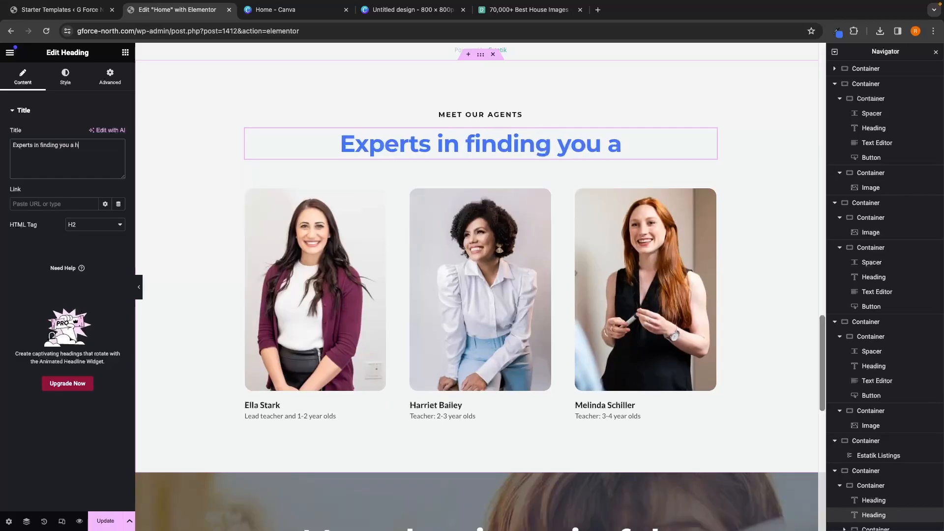
key("BackSpace")
key("BackSpace")
key("BackSpace")
type("you love")
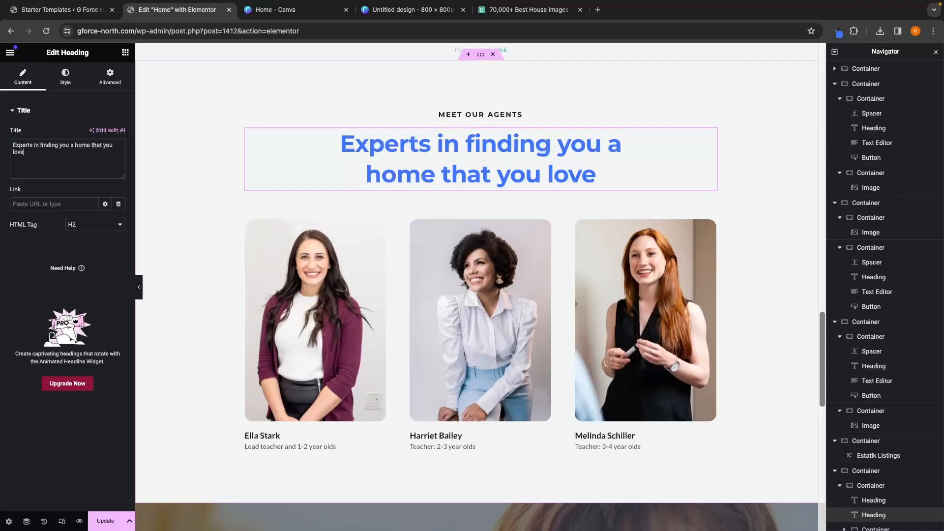
Step: Open the first agent card's photo in the media library to check its pixel dimensions
left_click(321, 301)
left_click(500, 307)
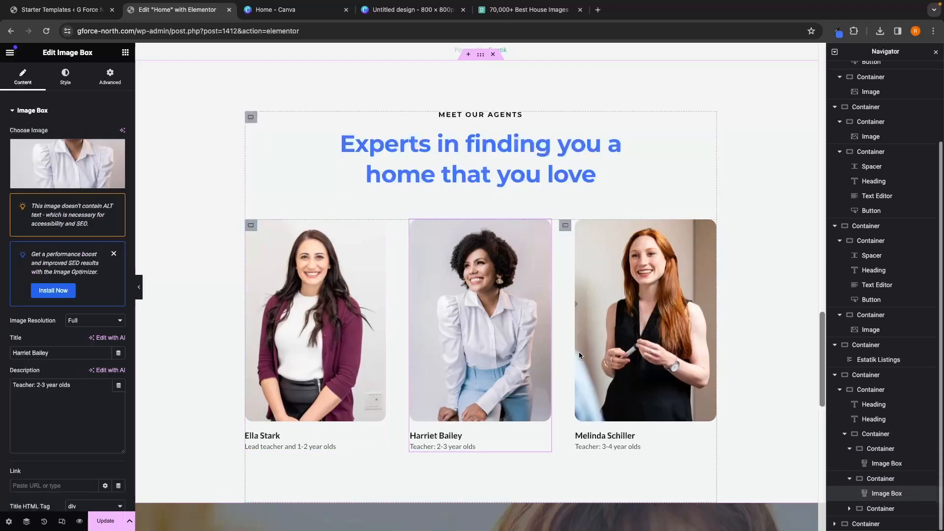
left_click(579, 352)
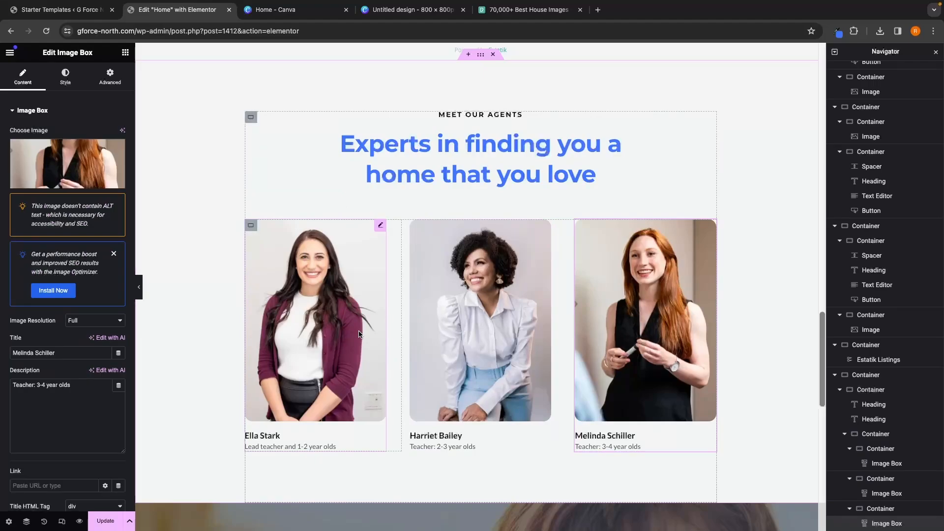
left_click(359, 334)
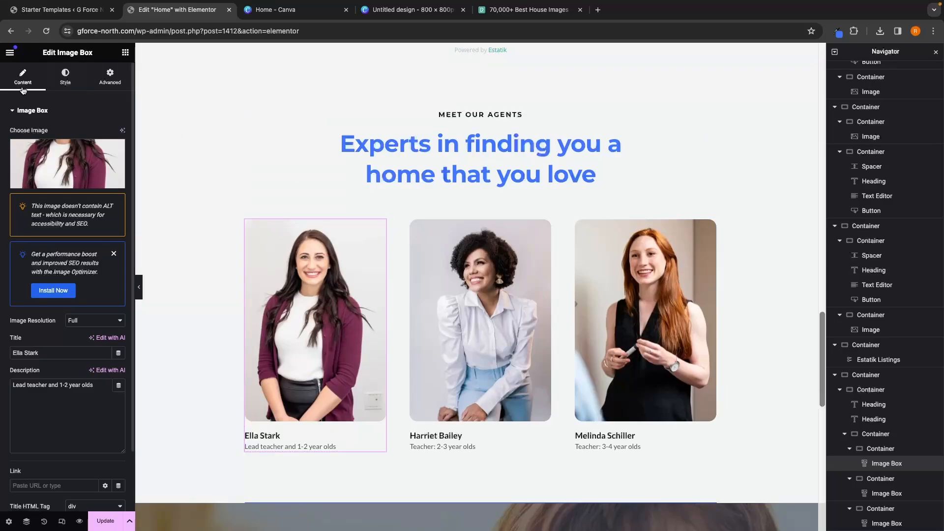
mouse_move(36, 180)
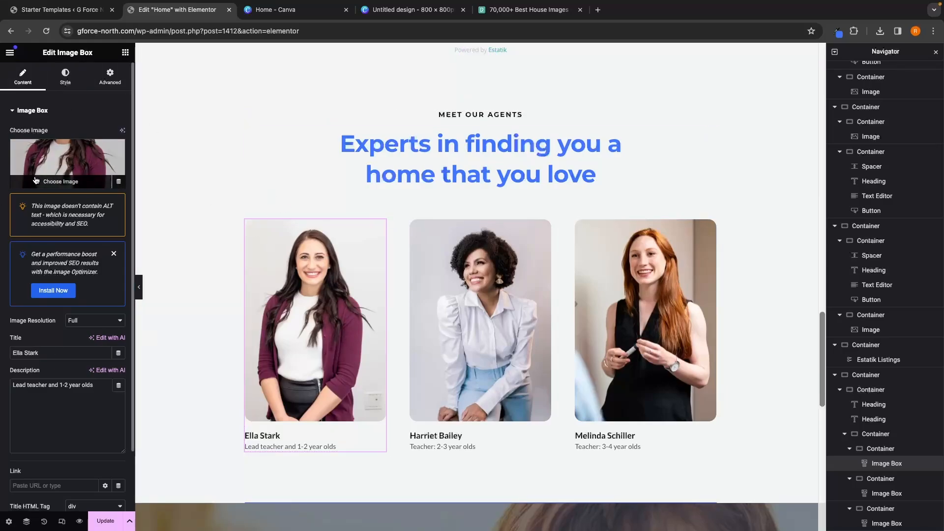
left_click(61, 185)
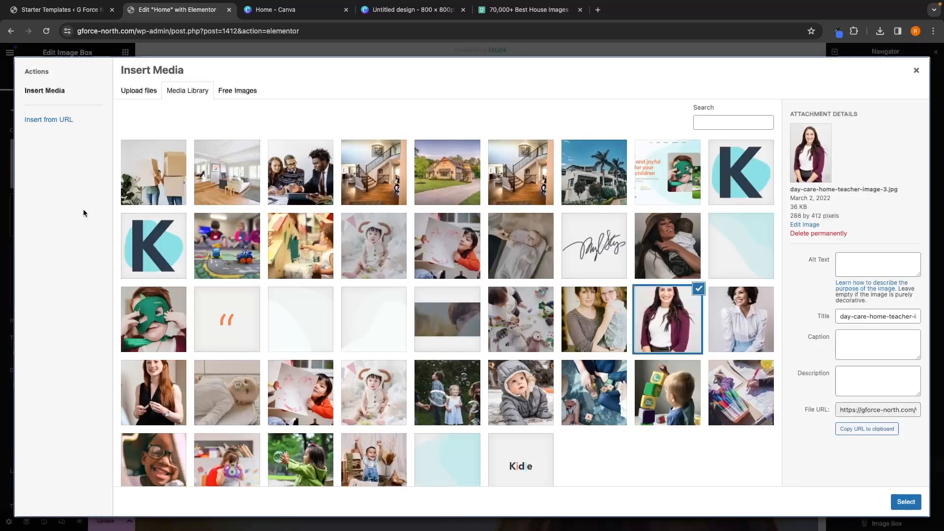
left_click_drag(790, 216, 845, 224)
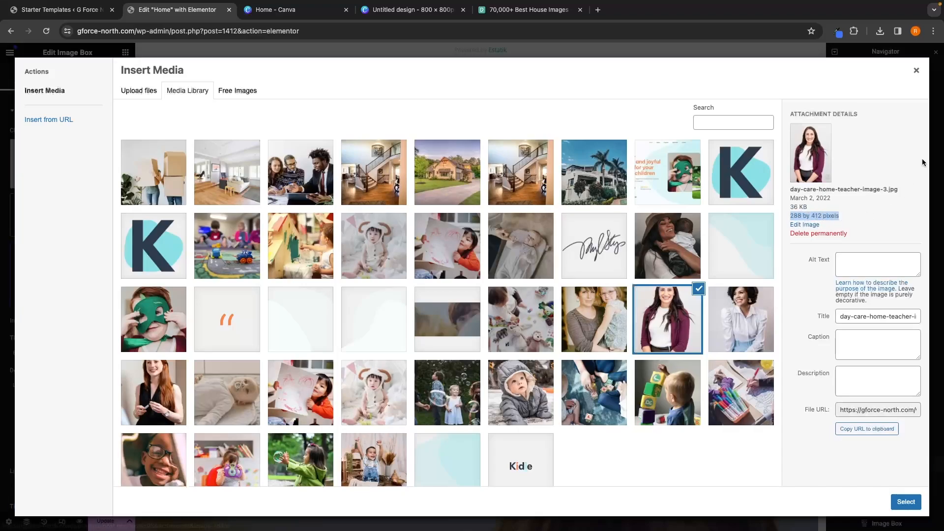
left_click(916, 70)
Step: Open the second agent card's photo in the media library and check its dimensions and edit view
left_click(438, 252)
left_click(67, 178)
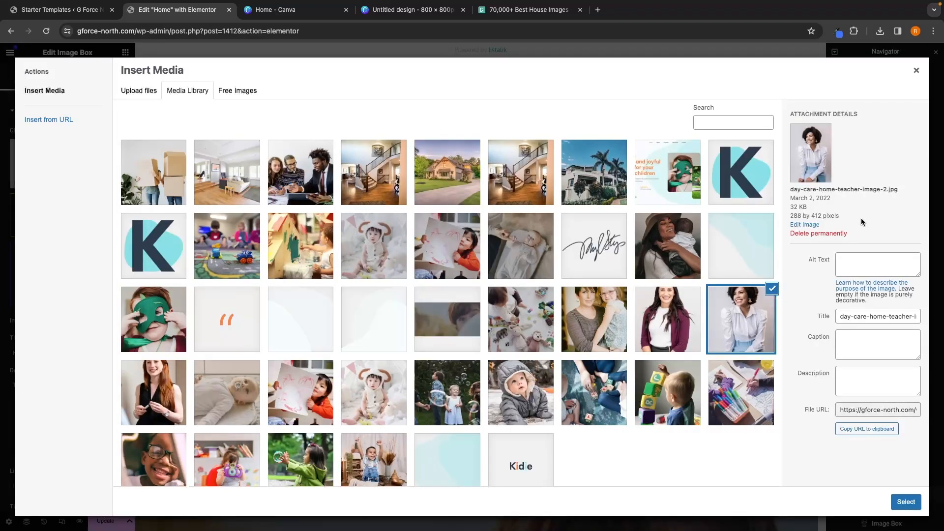
left_click_drag(795, 183, 850, 224)
left_click(851, 225)
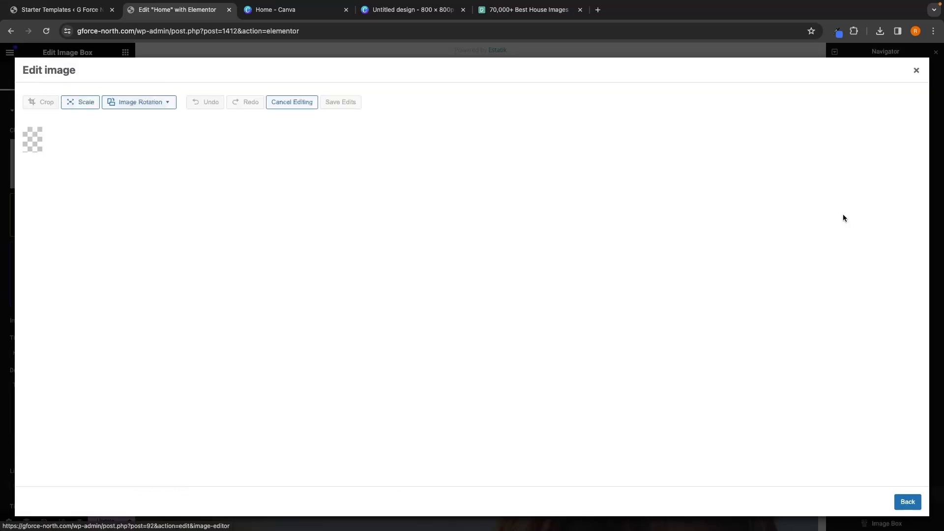
left_click(916, 70)
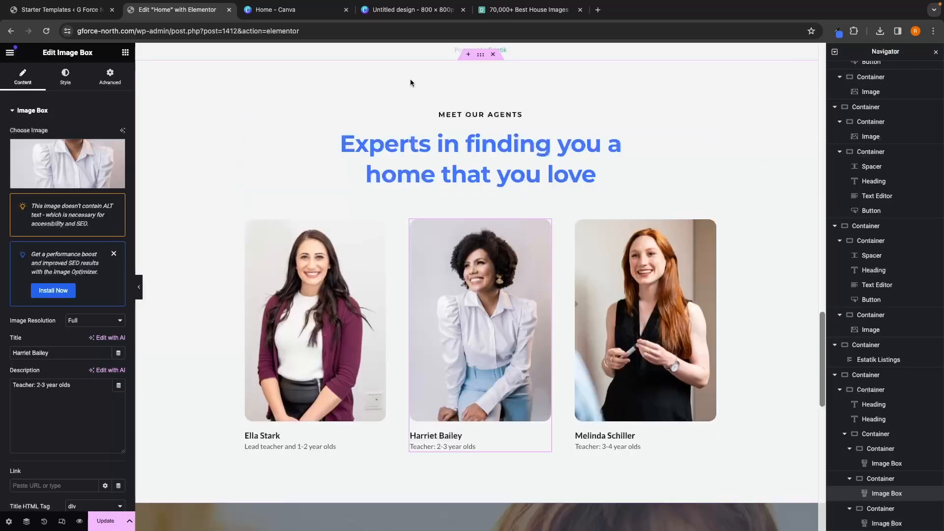
Step: Switch to Canva and select the width value in the custom size panel
left_click(280, 14)
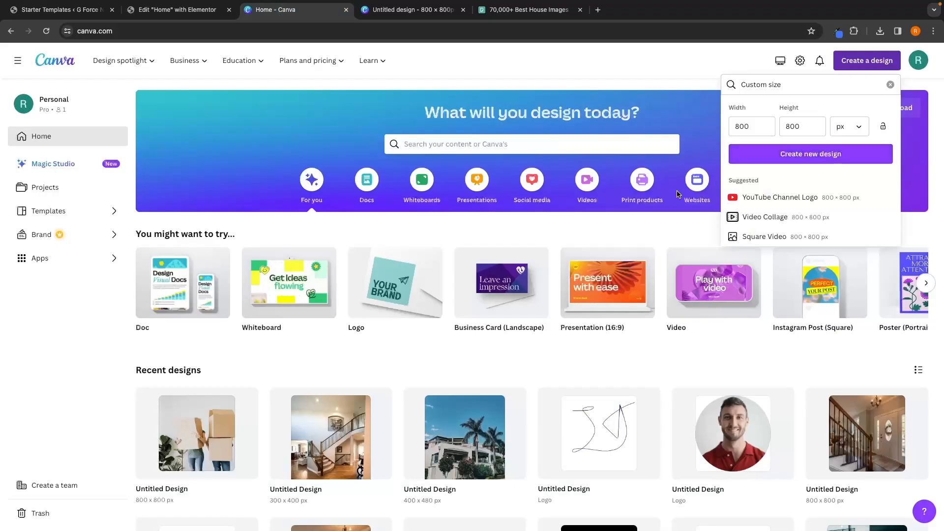
left_click_drag(750, 127, 729, 129)
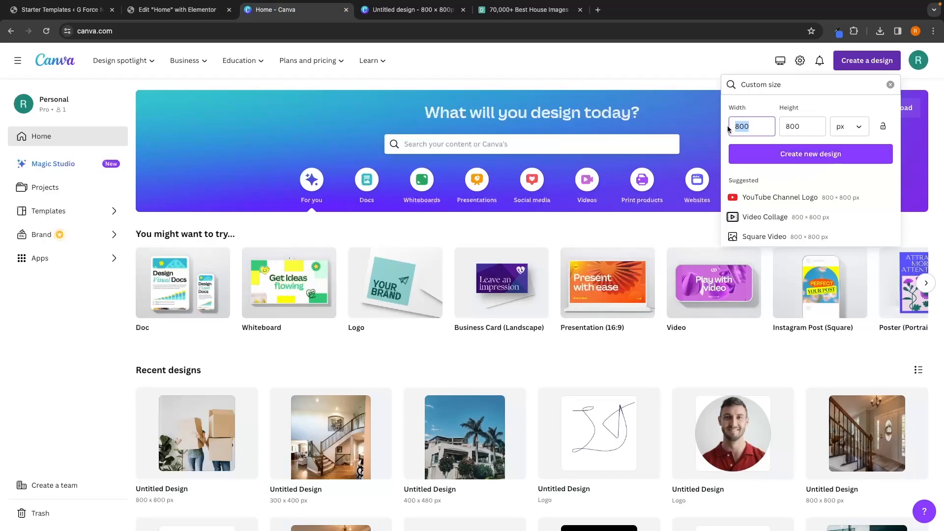
Step: Return to the editor and reopen the second agent's photo in the media library to check its size
left_click(177, 9)
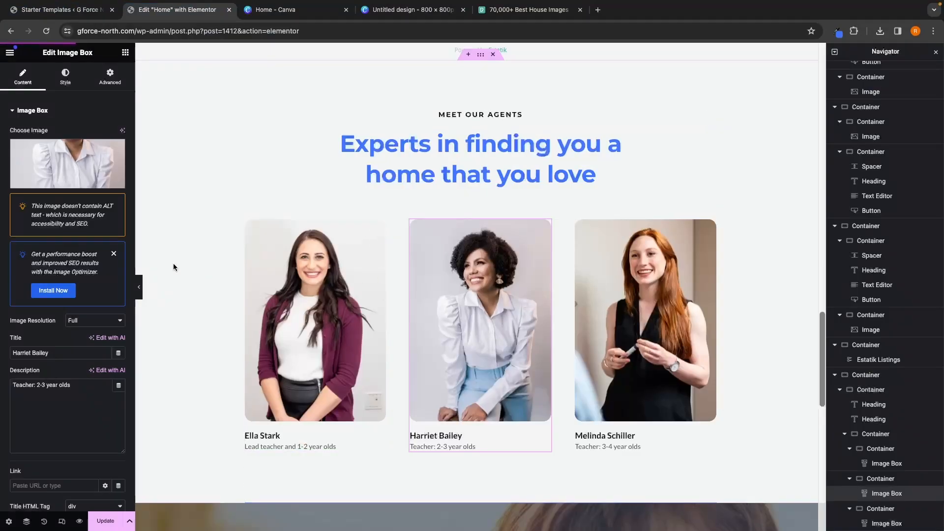
left_click(66, 158)
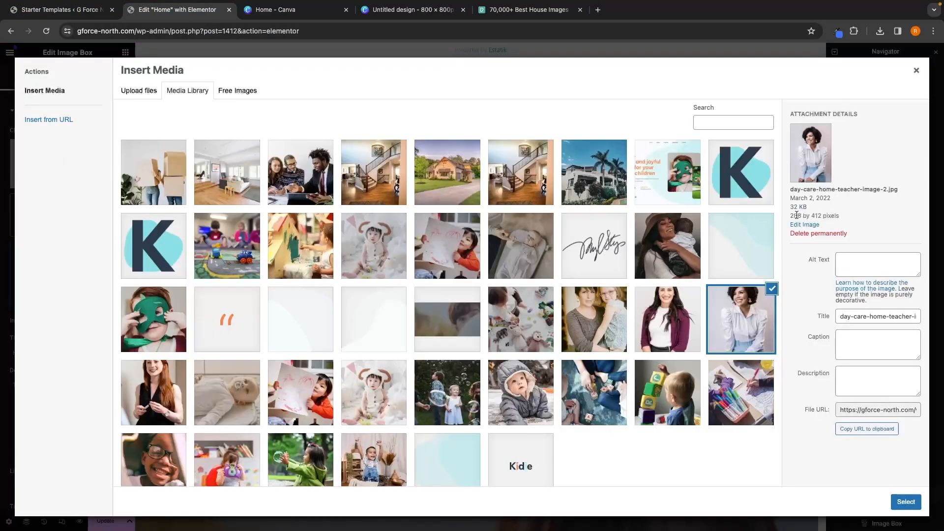
left_click(906, 502)
Step: Create a new Canva design with a custom size of 288 × 412 px
left_click(413, 10)
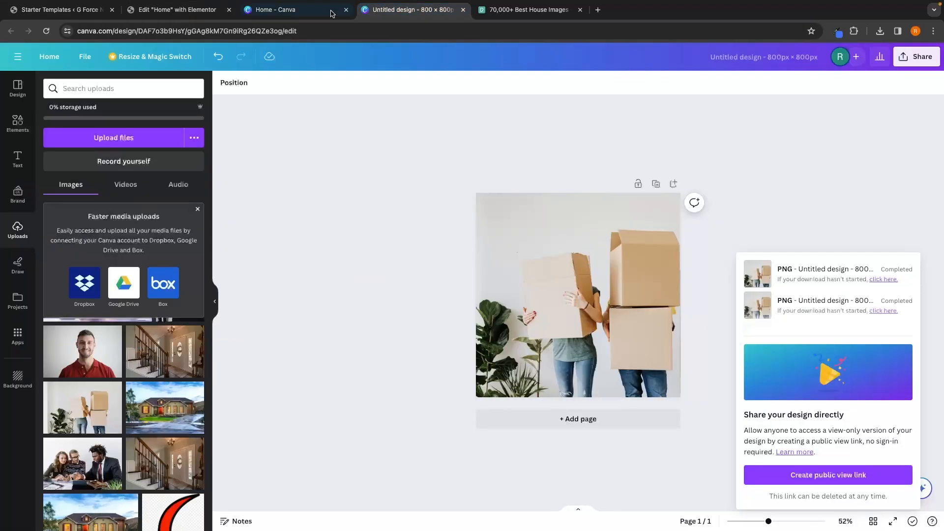
left_click(332, 14)
type("2")
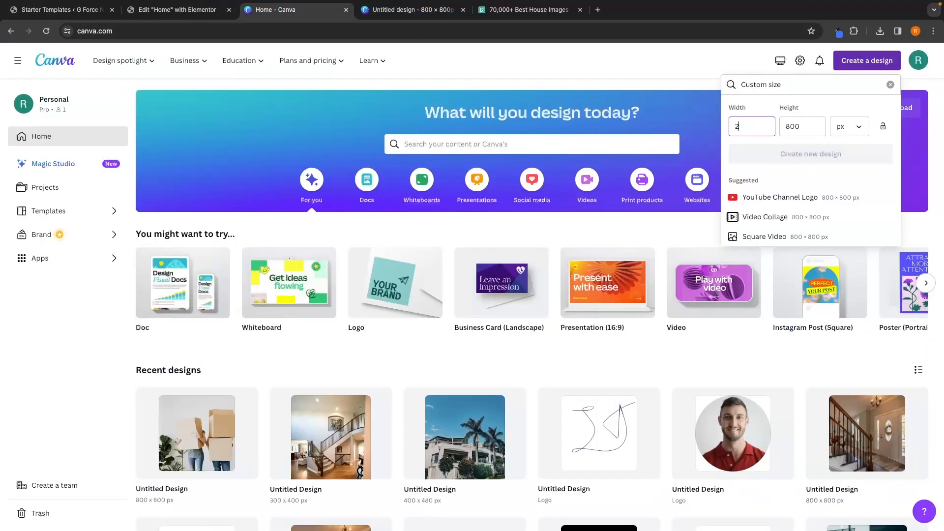
type("88")
left_click(798, 128)
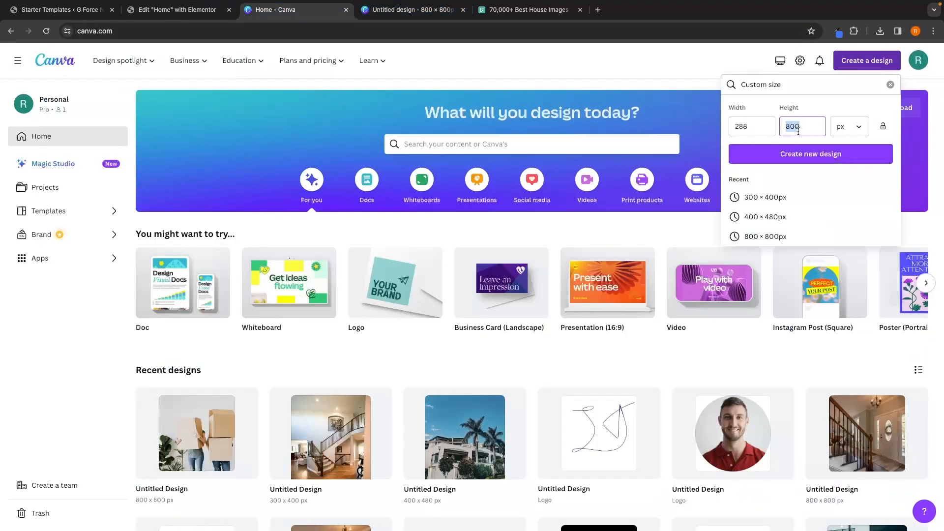
type("412")
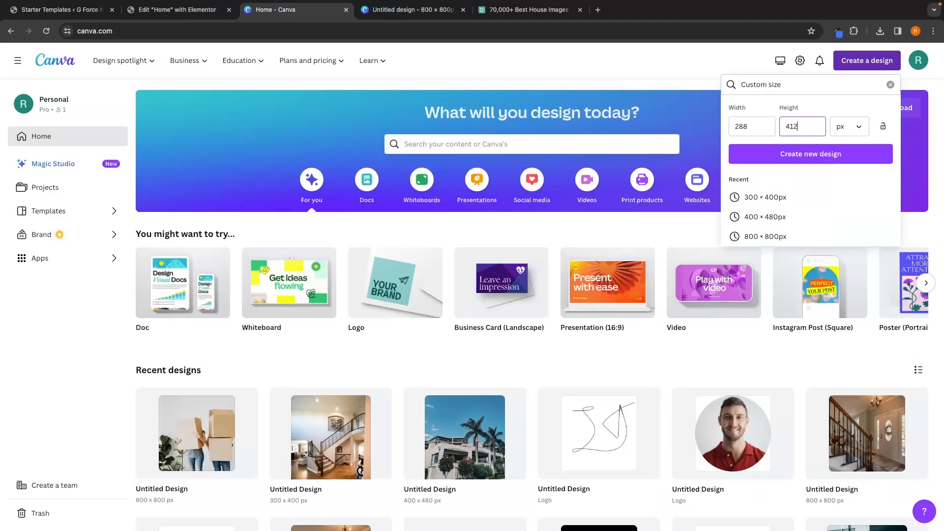
left_click(796, 155)
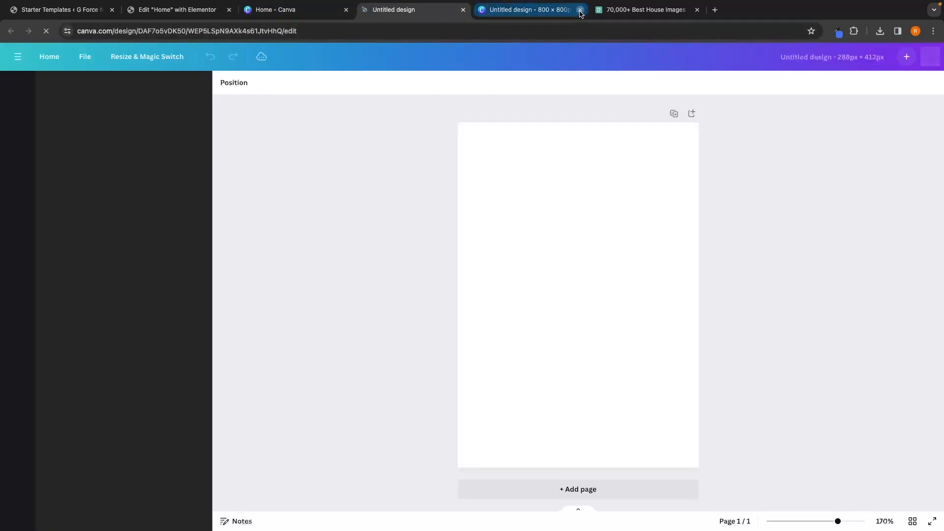
Step: Upload a portrait photo from the Downloads folder into the new design's uploads
left_click(580, 10)
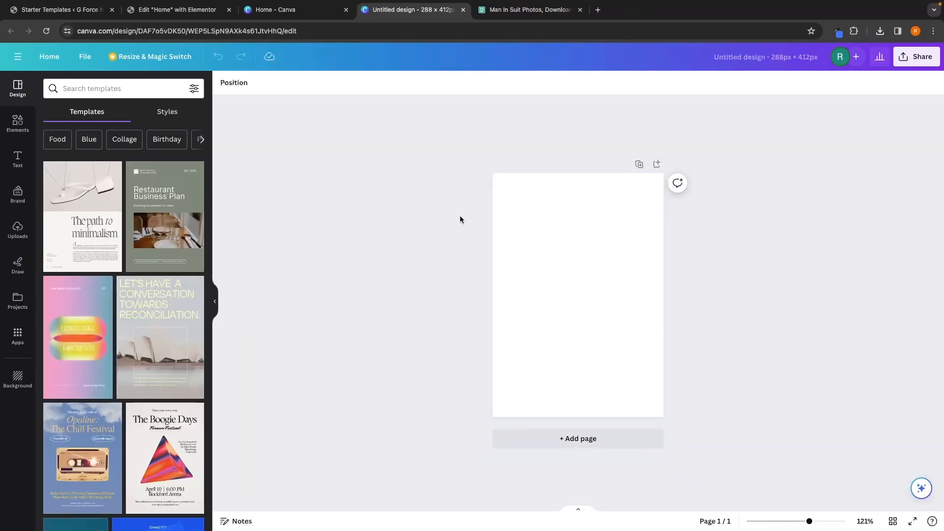
left_click(17, 229)
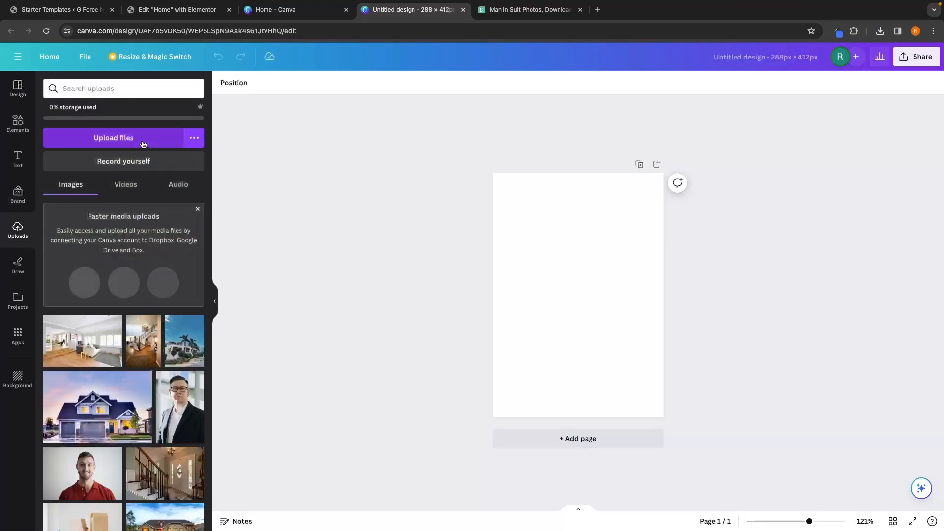
left_click(113, 138)
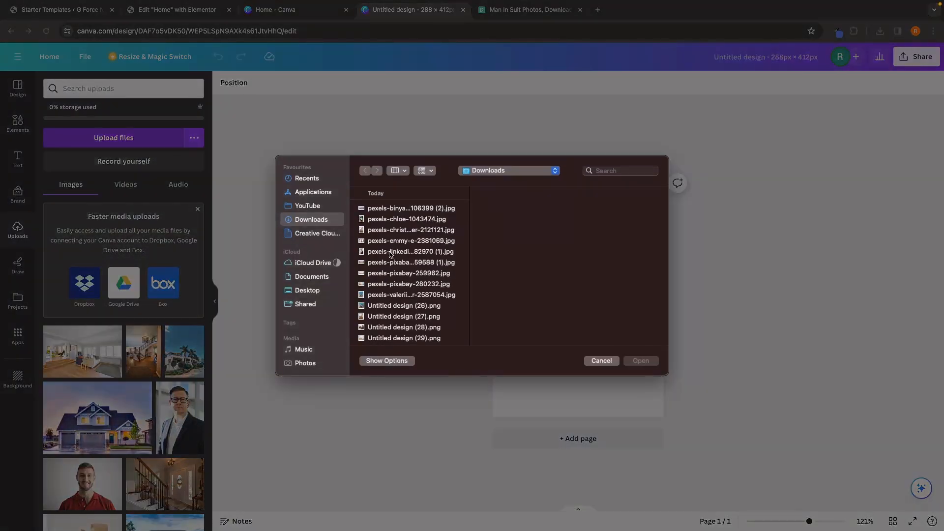
double_click(374, 219)
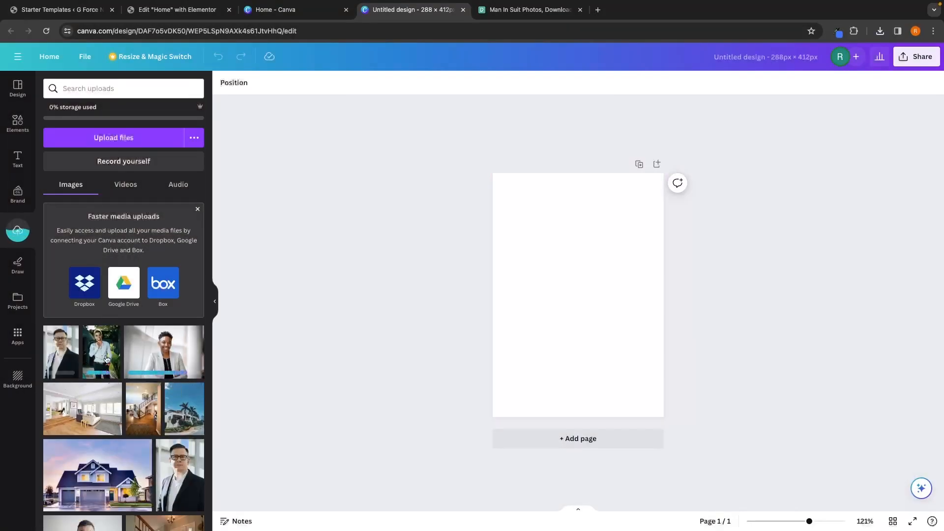
Step: Place the photo of the man in the white shirt on the canvas and resize it to fill the page
left_click(107, 359)
left_click_drag(522, 210, 473, 168)
key("super+z")
left_click_drag(517, 206, 470, 151)
left_click_drag(546, 264, 555, 280)
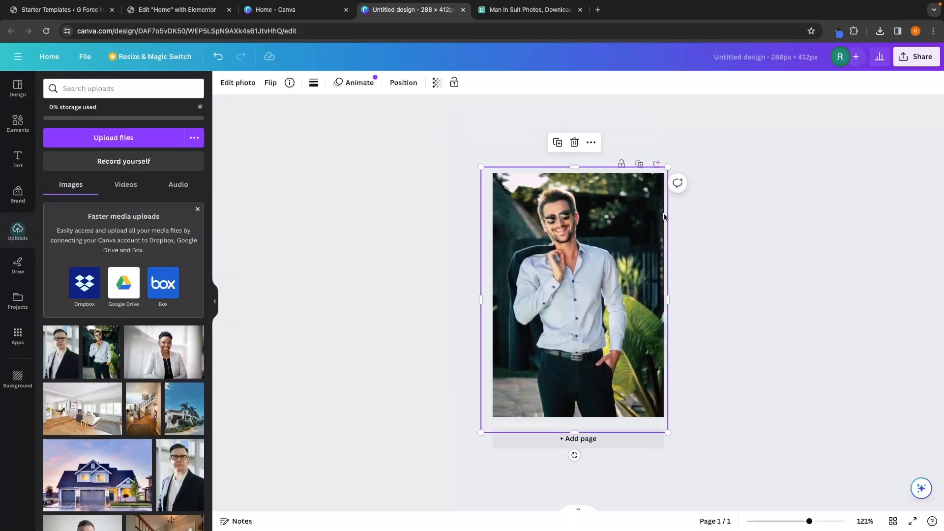
left_click_drag(667, 168, 758, 143)
left_click_drag(656, 199, 637, 283)
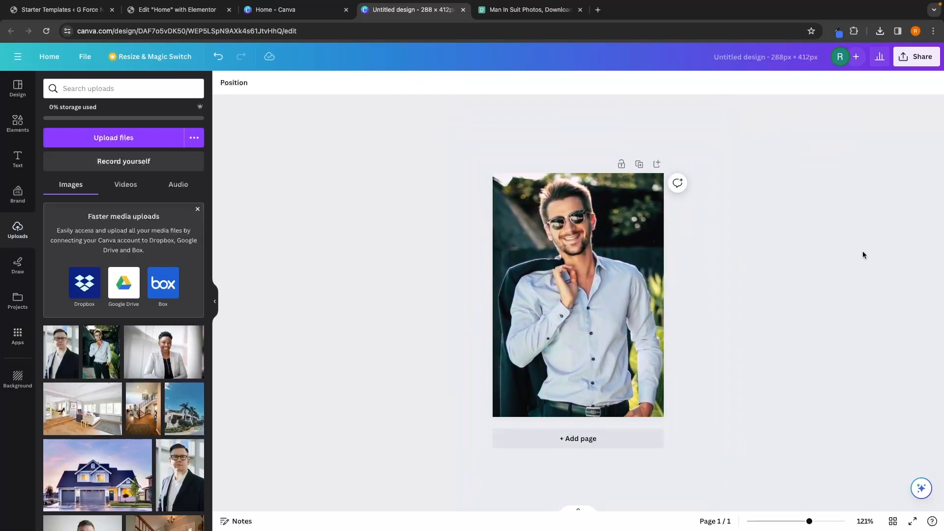
Step: Download the design as a PNG file
left_click(916, 56)
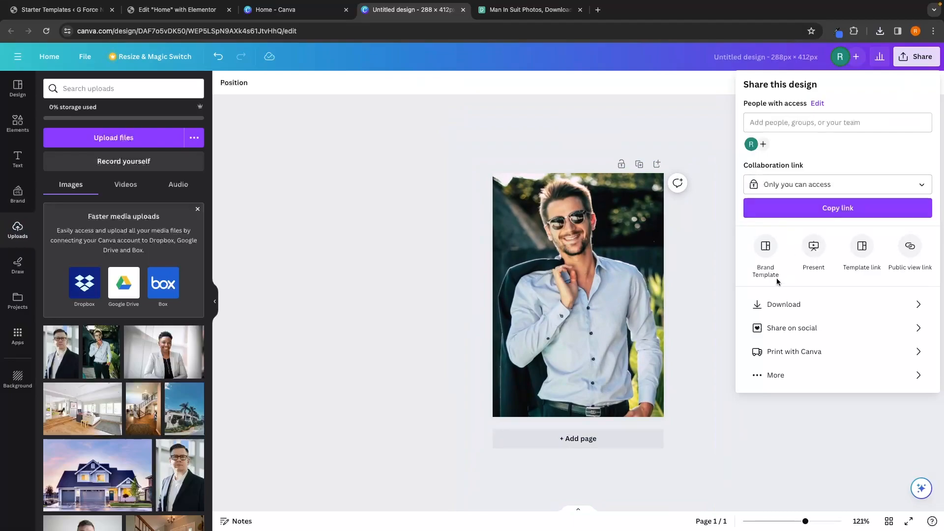
left_click(783, 304)
left_click(836, 240)
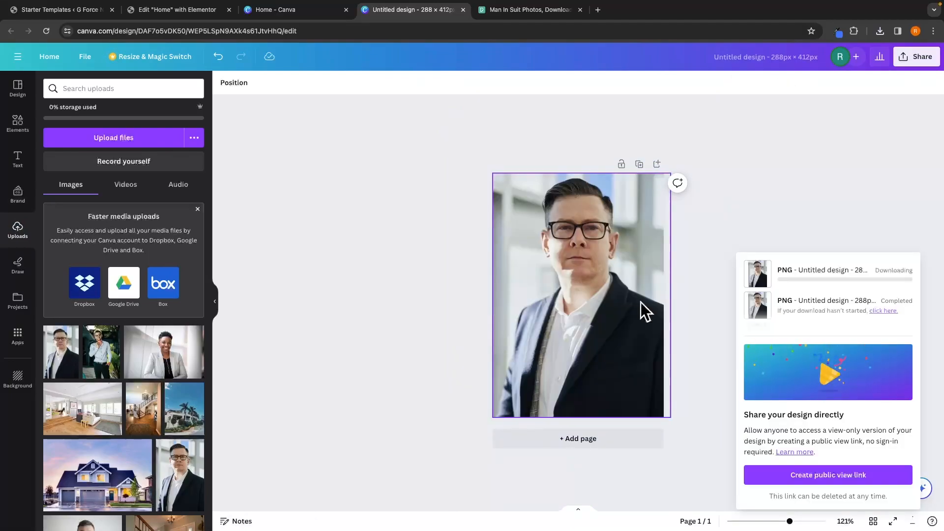
Step: Upload Untitled design (31), (32) and (33) to the media library and set the first agent card's photo to the man in the white shirt
left_click(177, 10)
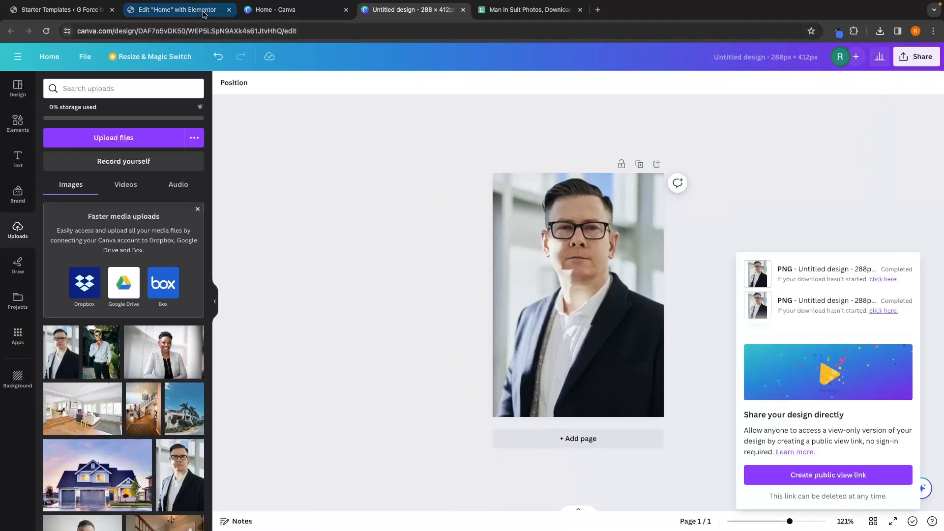
left_click(330, 256)
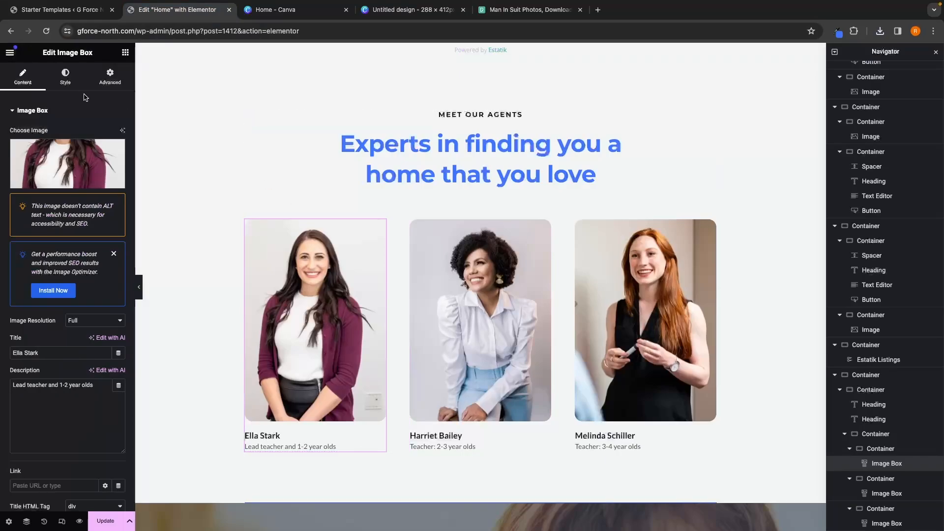
left_click(79, 181)
left_click(142, 93)
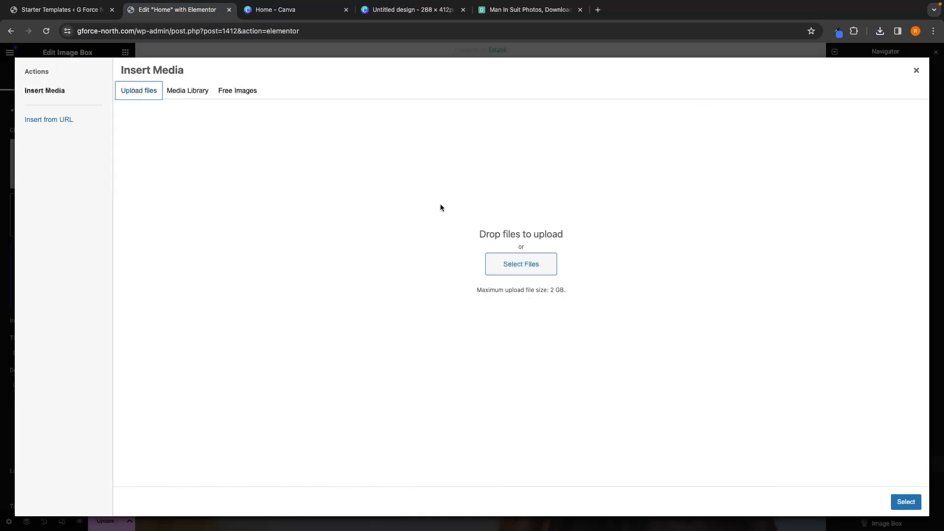
left_click(536, 264)
right_click(424, 327)
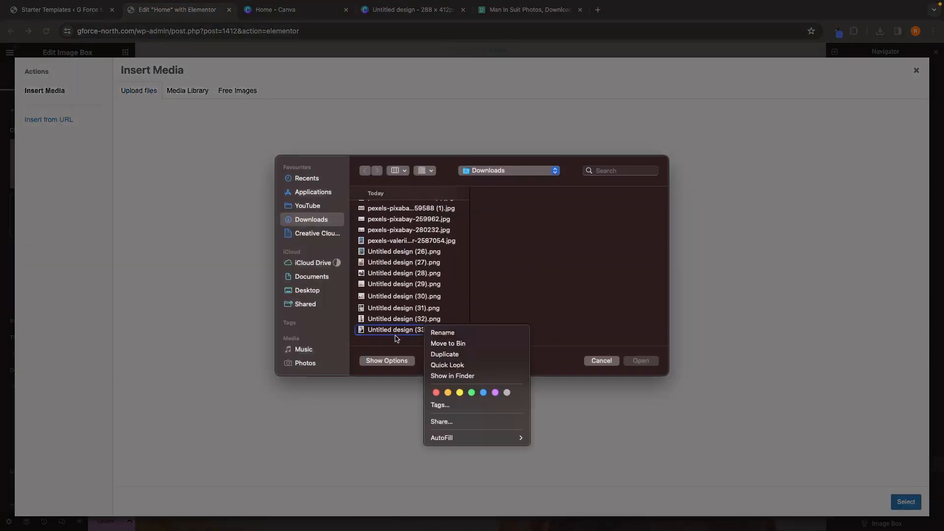
left_click(391, 340)
left_click(389, 332)
left_click(425, 318, "shift")
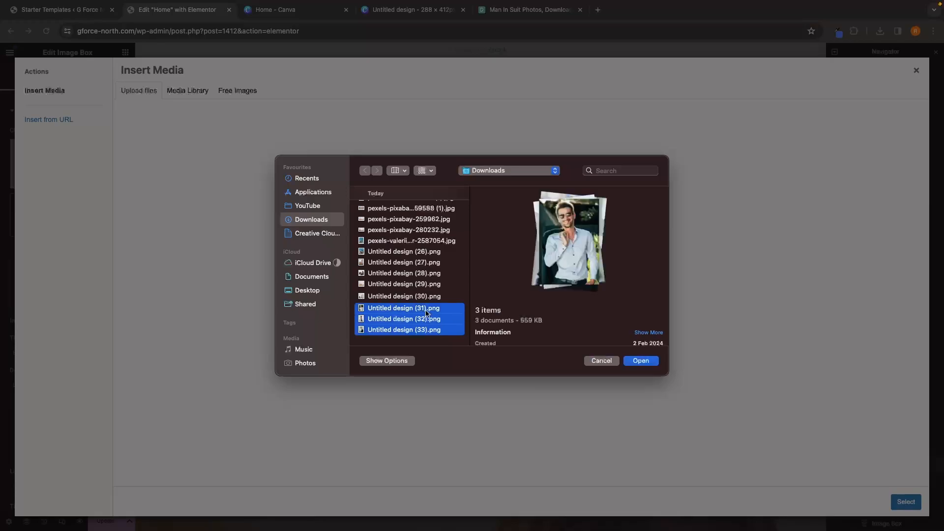
left_click(640, 360)
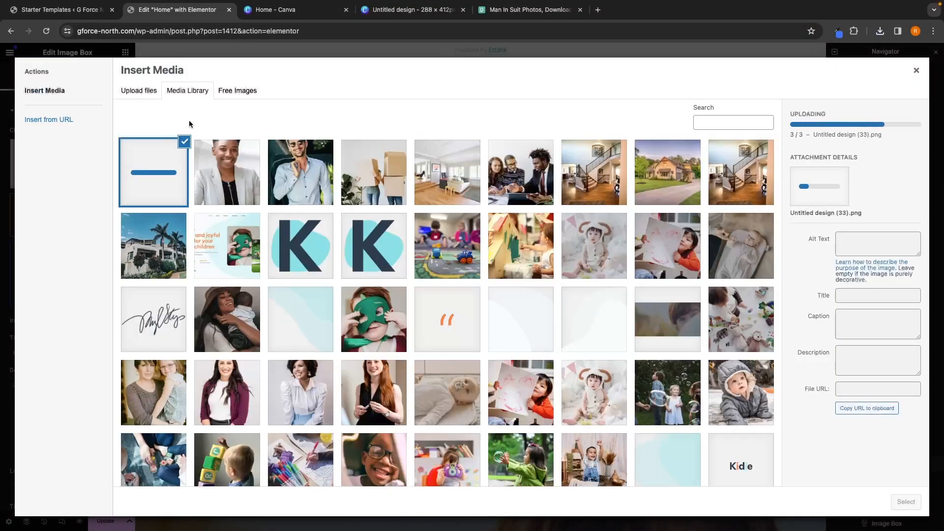
left_click(906, 502)
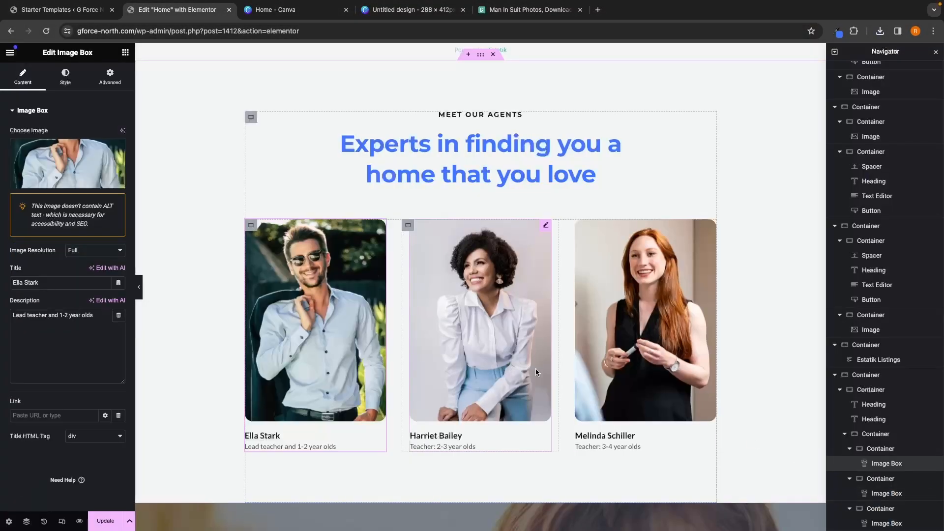
Step: Replace the second agent card's photo with the woman in the light blazer
left_click(67, 163)
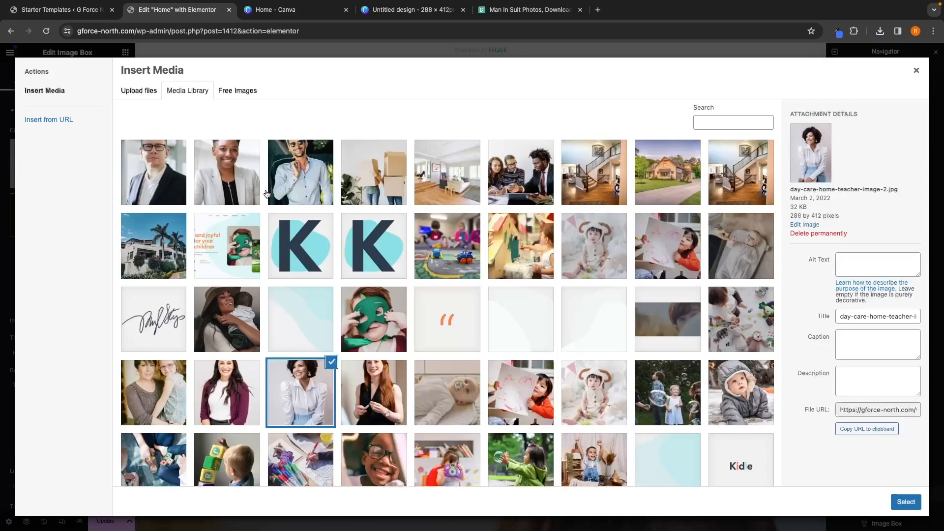
left_click(244, 170)
left_click(905, 501)
Step: Replace the third agent card's photo with Untitled-design-33, the man in glasses
left_click(662, 352)
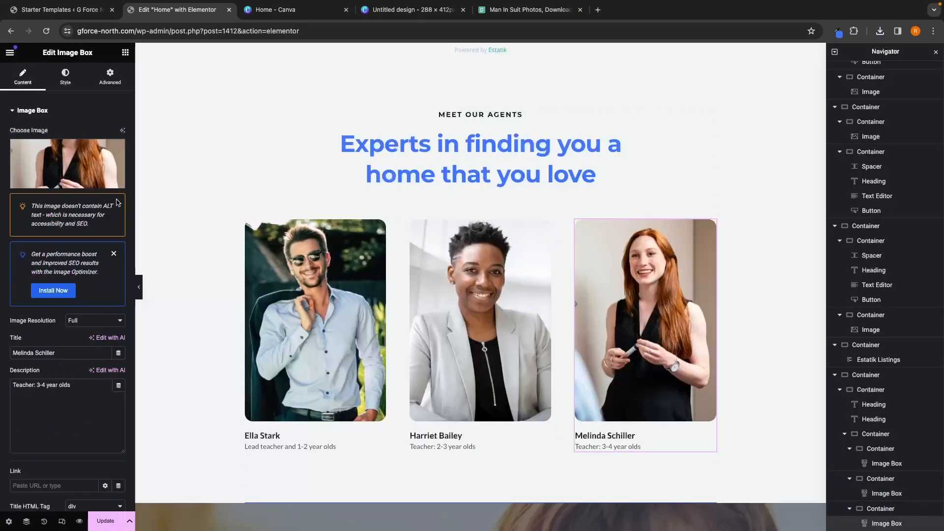
left_click(67, 164)
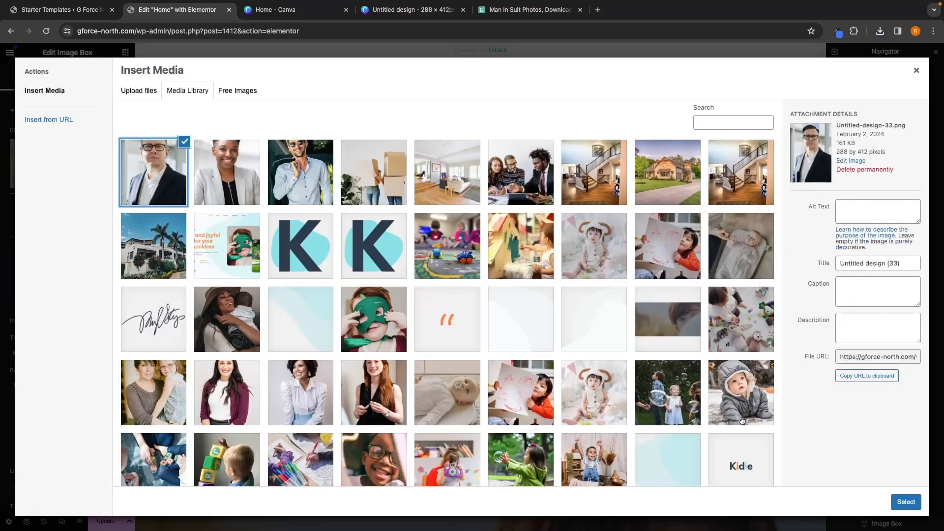
left_click(906, 501)
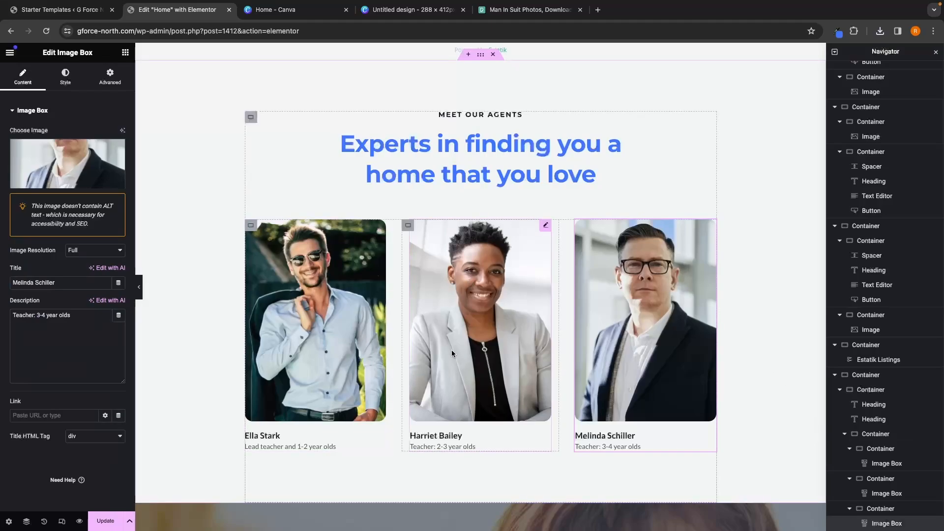
Step: Set the first agent card's title to a new agent name and its description to "Head Realtor with 6 years experience"
left_click(316, 373)
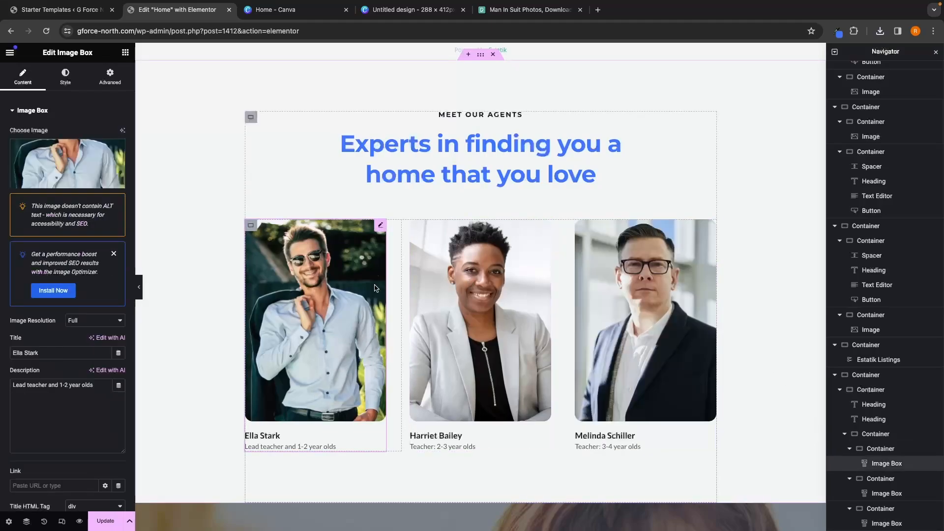
scroll(19, 347, "down", 1)
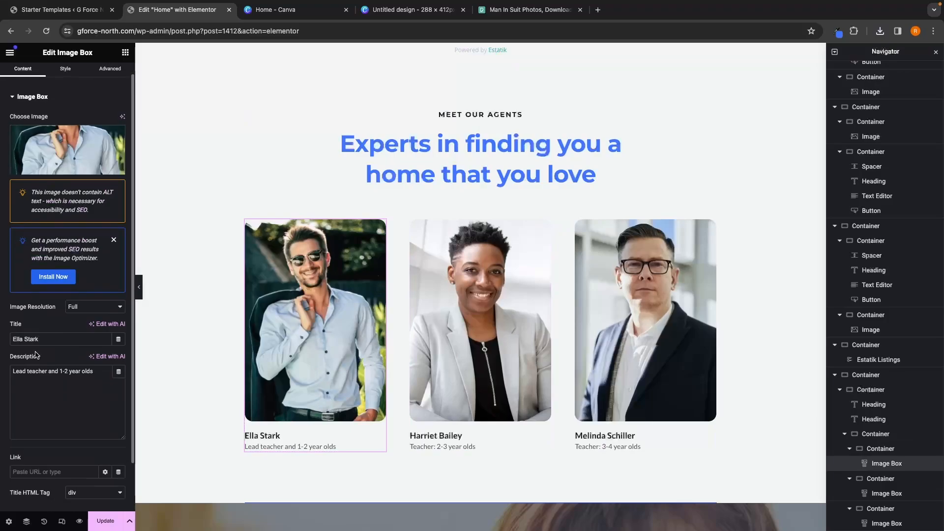
triple_click(55, 332)
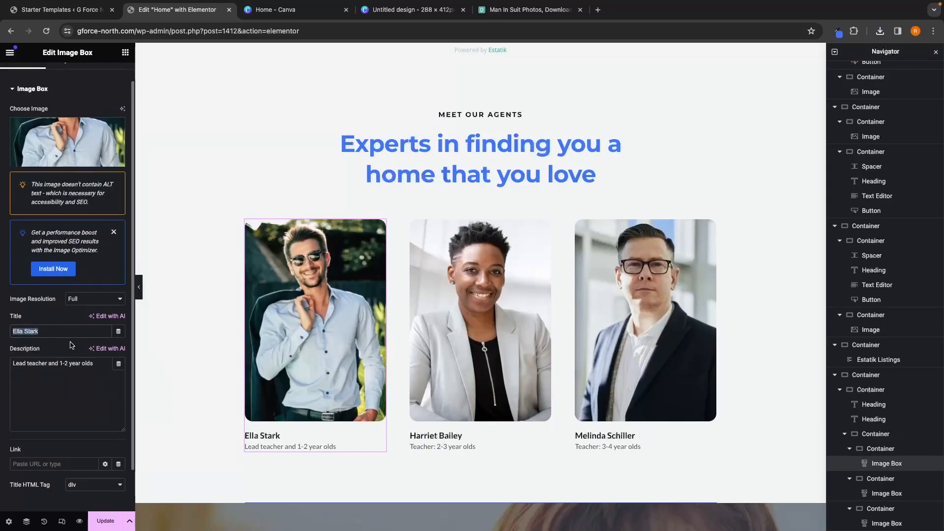
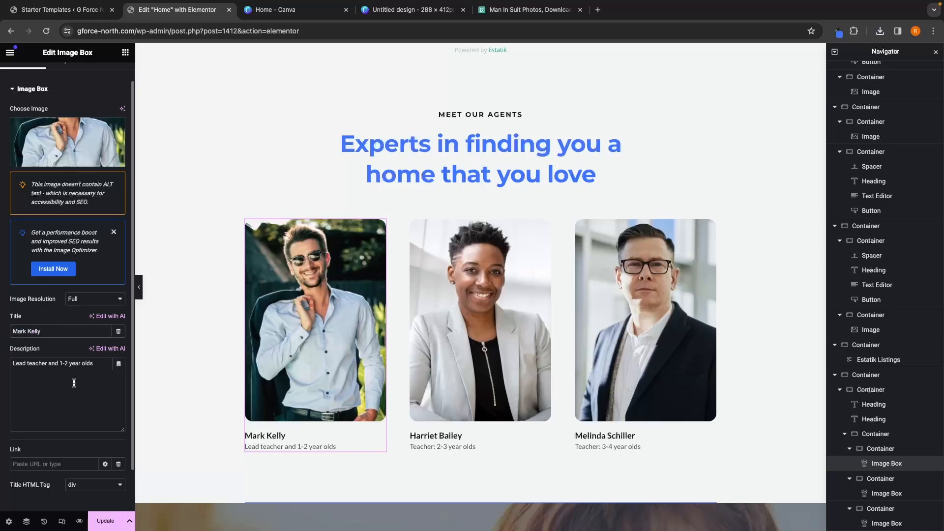
left_click(97, 364)
left_click_drag(97, 365, 4, 364)
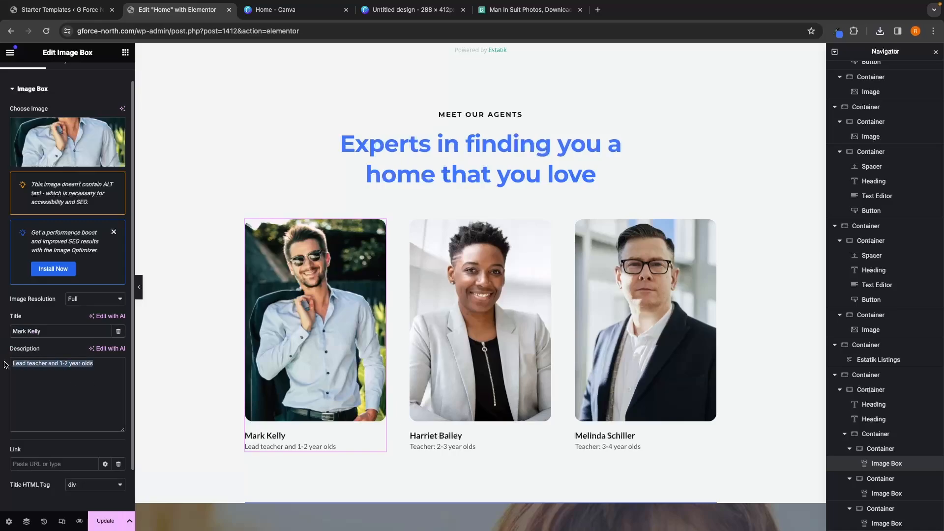
type("h")
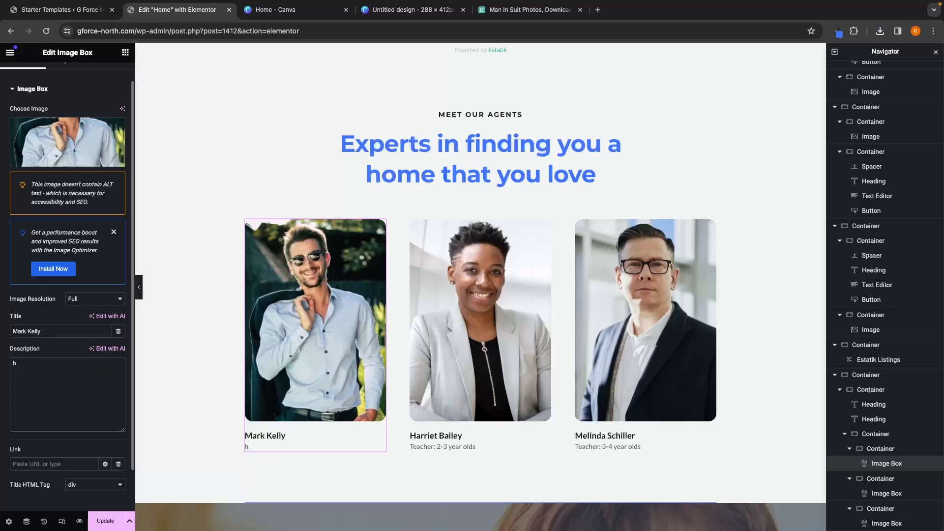
type("ead Realtor with 6 yea")
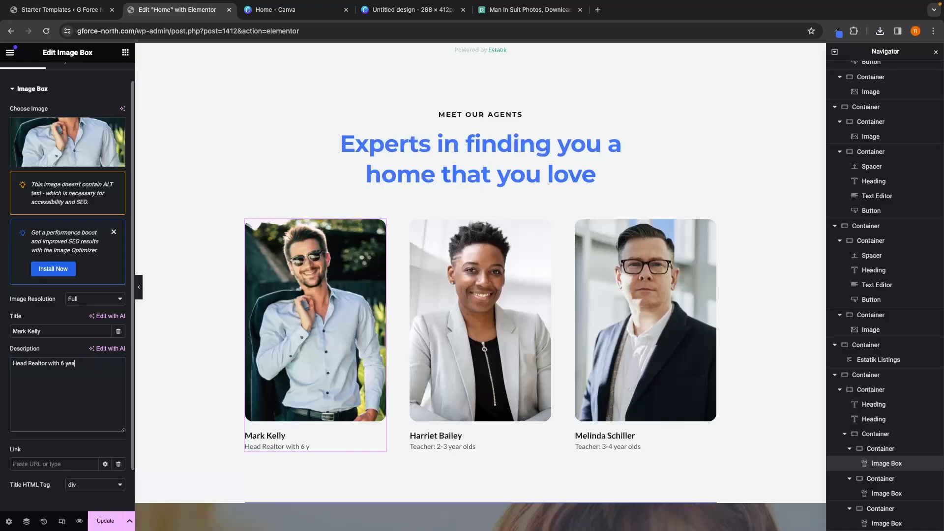
type("rs expereienc")
Step: Change the second agent card's description to "8 years experience"
left_click(480, 320)
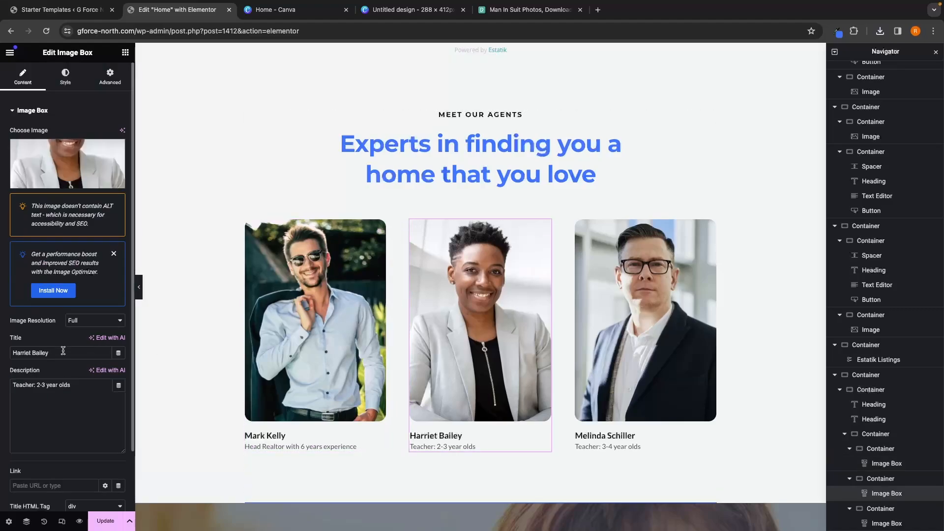
left_click_drag(87, 390, 9, 389)
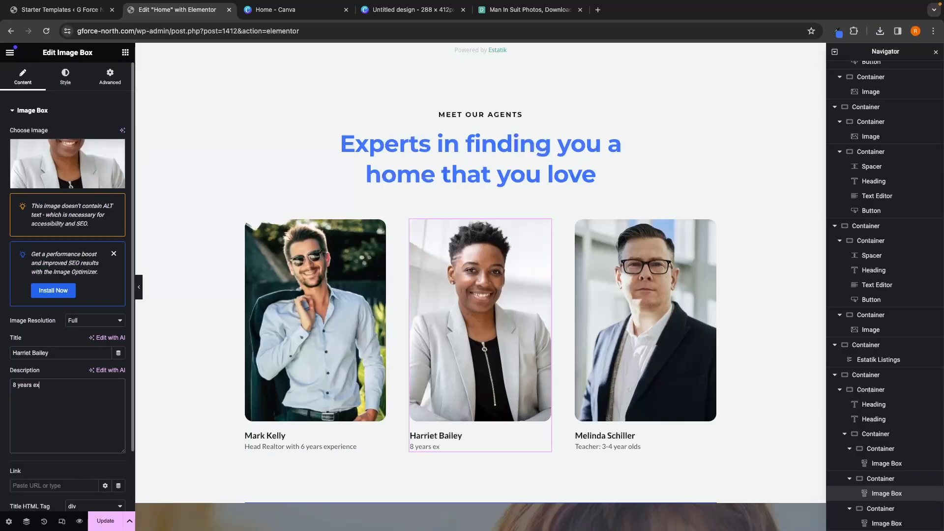
key("BackSpace")
type("ience")
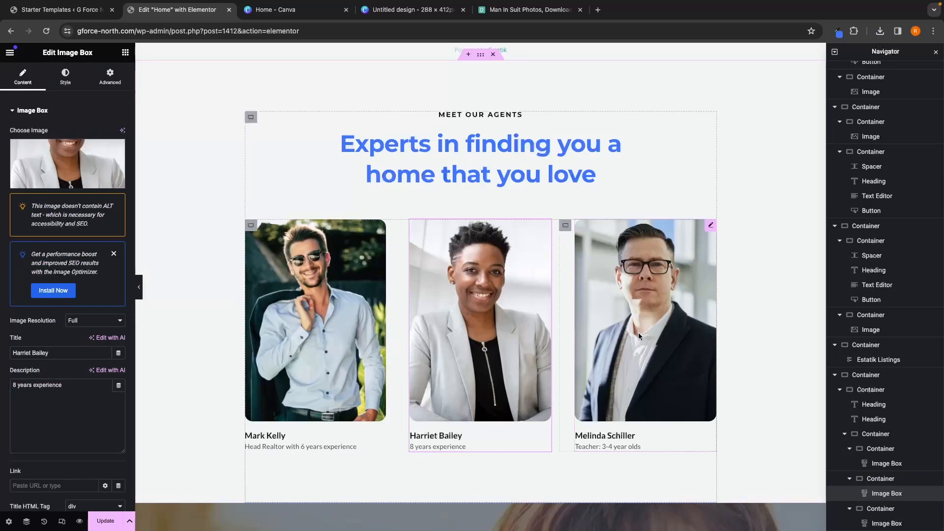
Step: Set the third agent card's title to a new agent name and its description to "5 years experience"
left_click(620, 403)
left_click_drag(65, 357, 2, 358)
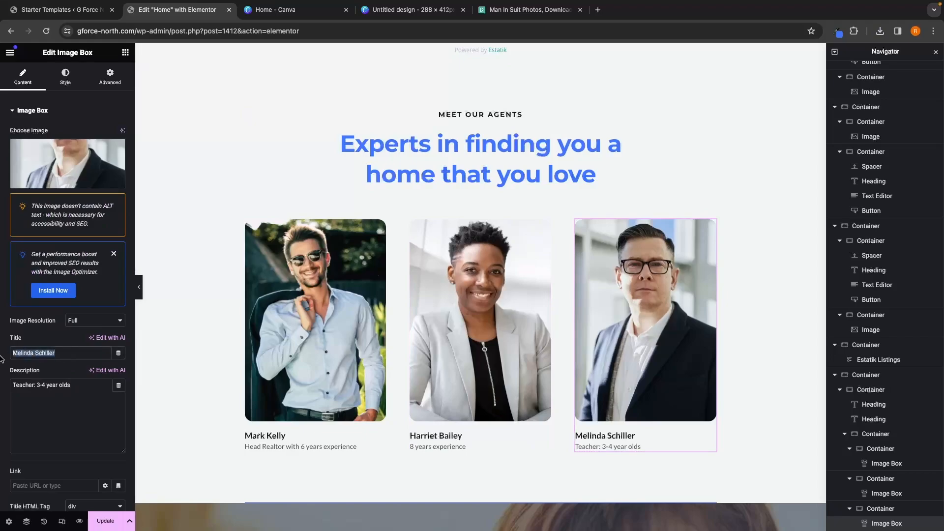
type("kev")
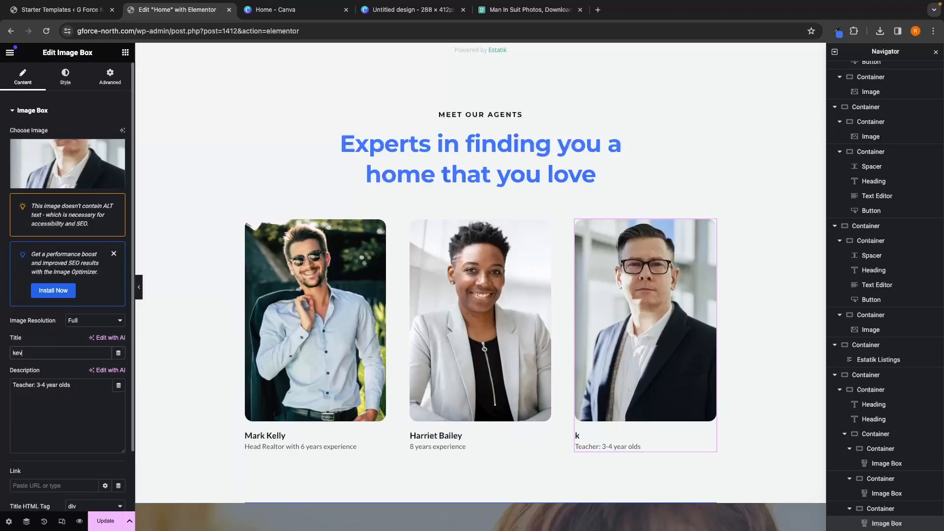
key("BackSpace")
key("BackSpace")
key("BackSpace")
type("Kevin M")
left_click_drag(1, 391, 6, 388)
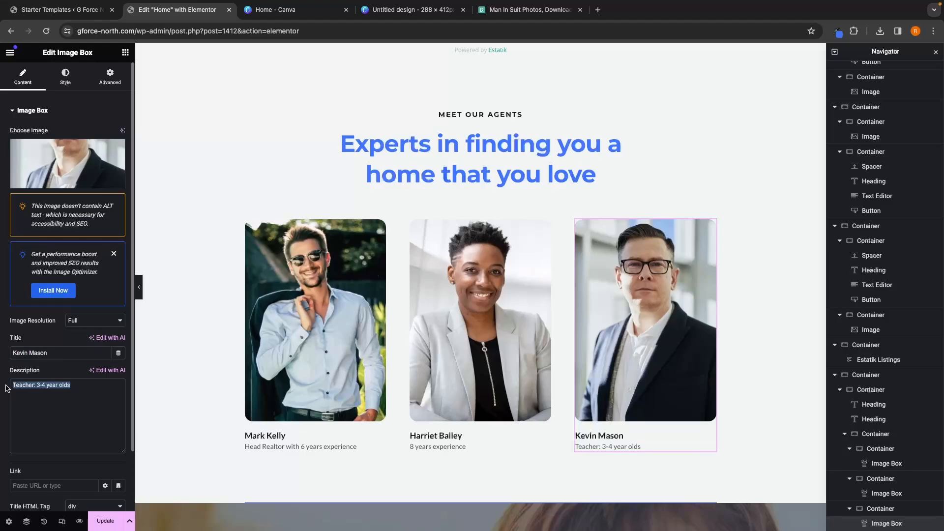
type("5 years experience")
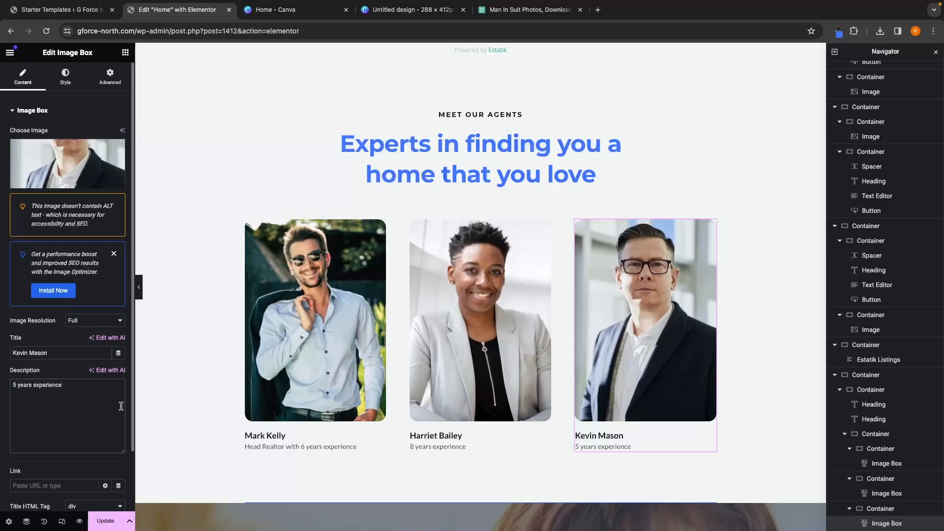
Step: Change the banner heading below the agents to "A Real Estate Agent That You Can Trust"
scroll(505, 193, "up", 1)
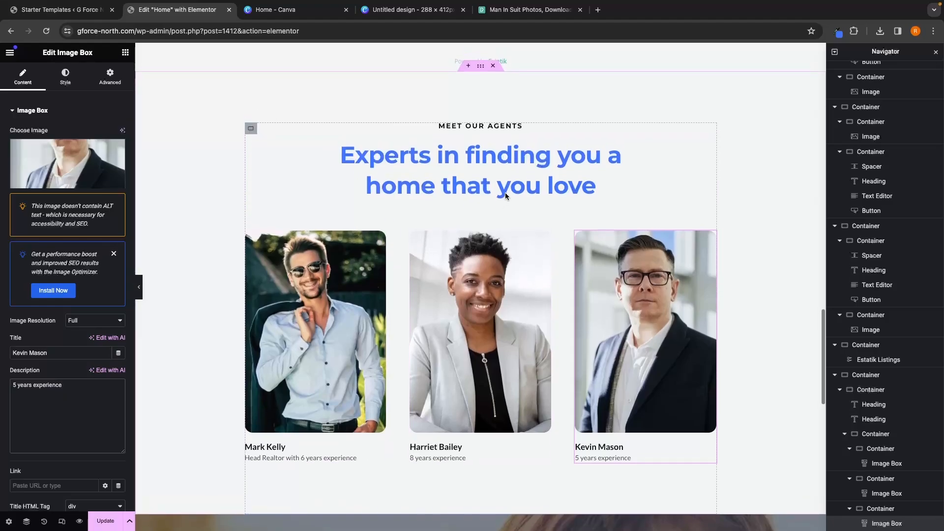
scroll(506, 193, "down", 5)
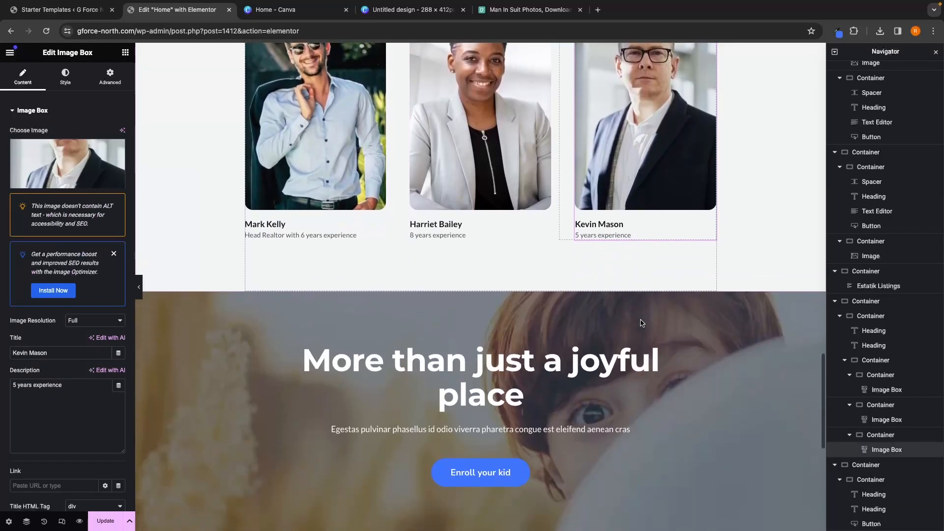
scroll(640, 323, "down", 2)
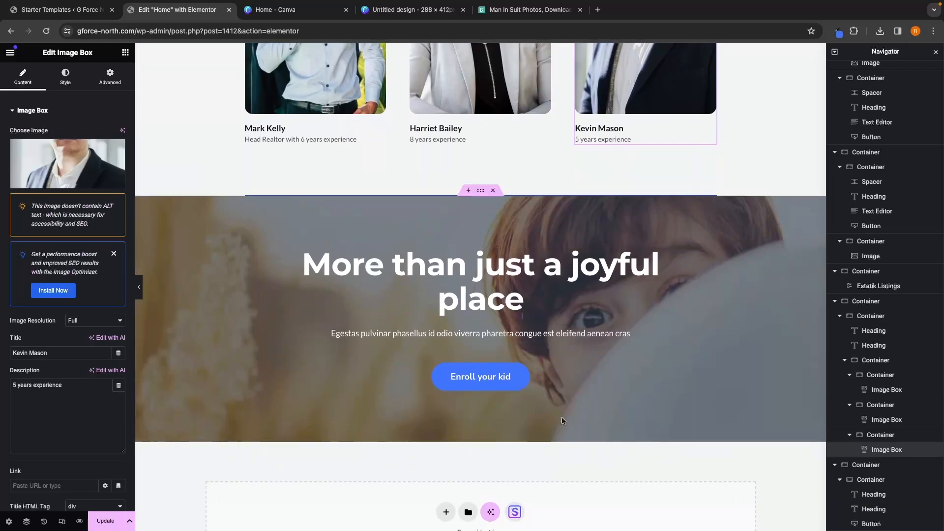
left_click(480, 271)
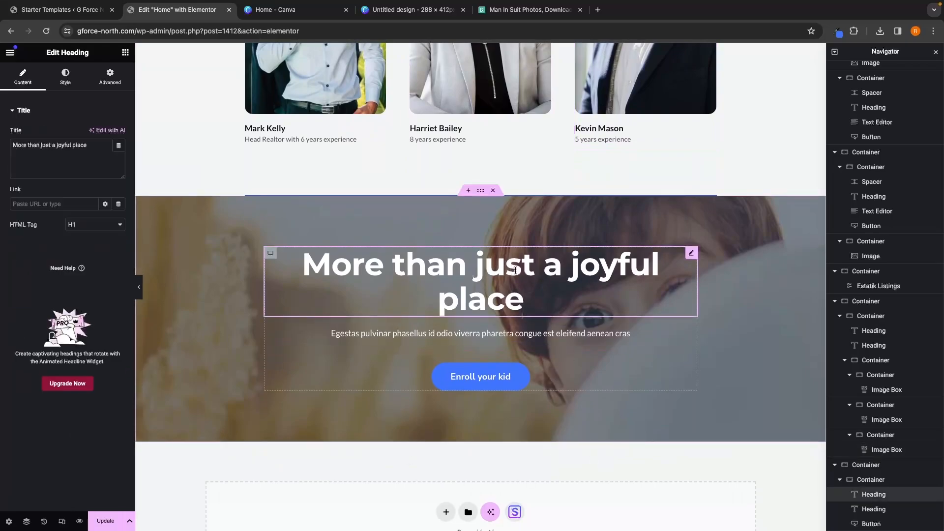
left_click_drag(98, 152, 17, 139)
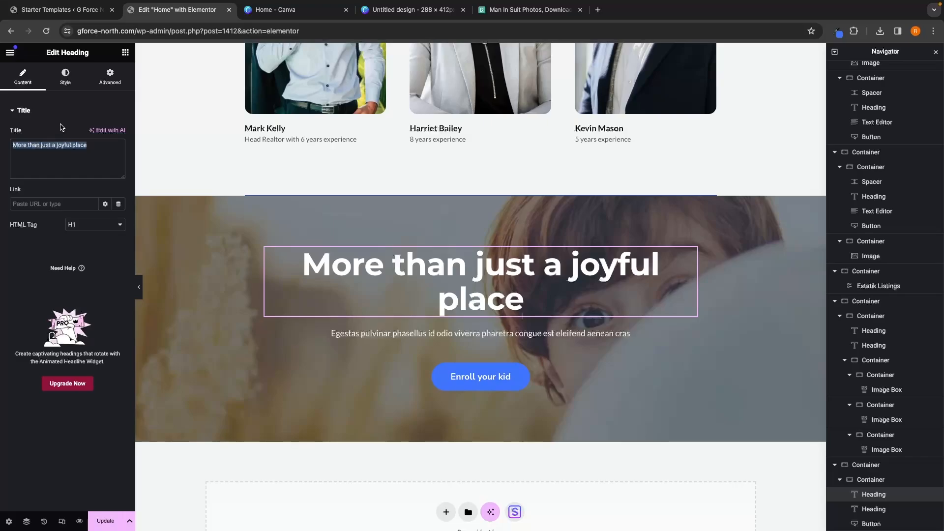
type("A Real")
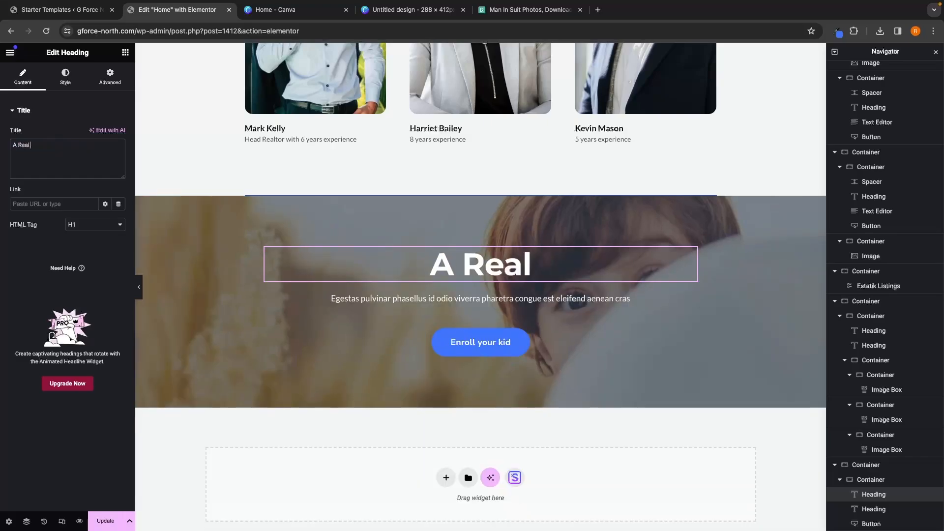
type(" Estate Agent T")
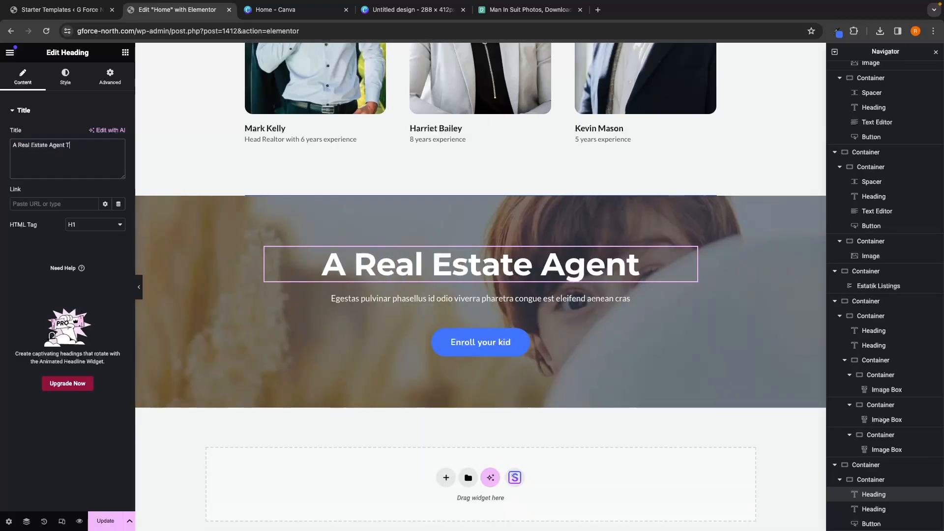
type("hat You ca")
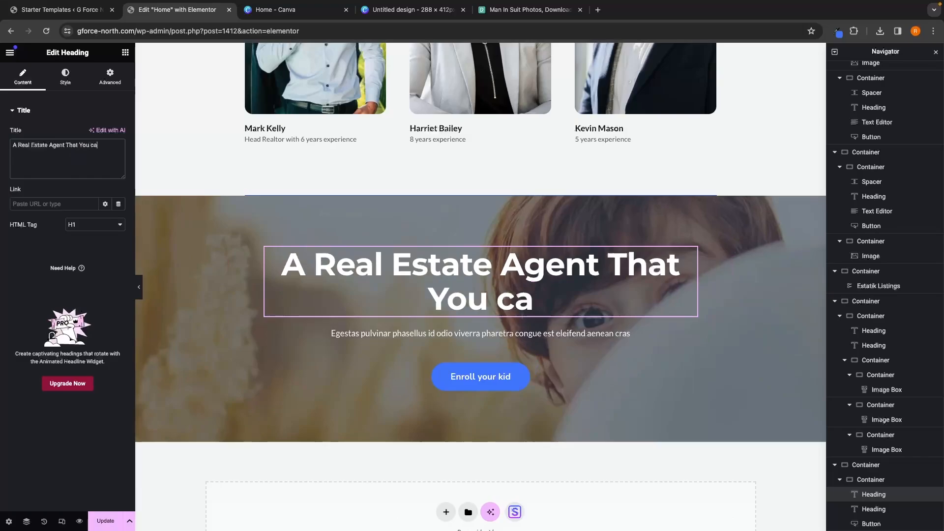
key("BackSpace")
key("BackSpace")
type("Ca")
key("BackSpace")
type("an Trust")
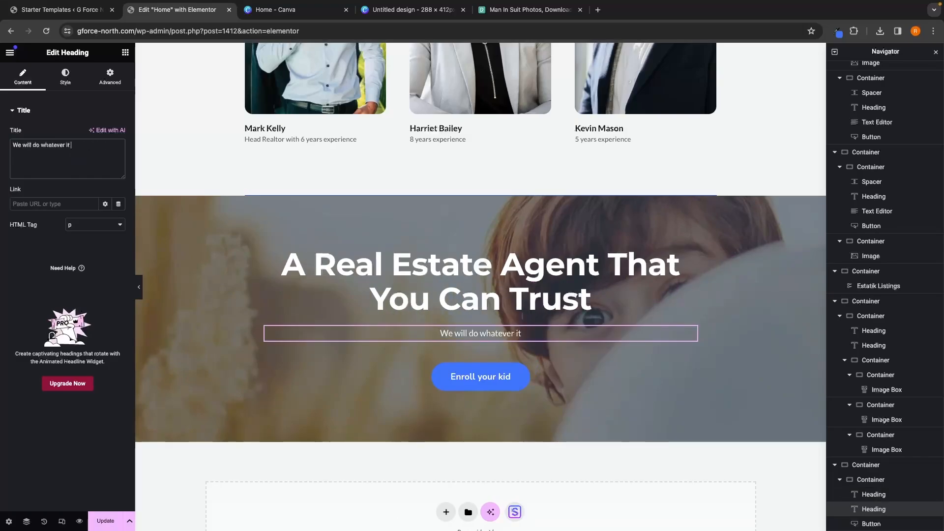
Step: Set the banner subheading to "We will do whatever it takes to find you a place you love!"
type("takes to")
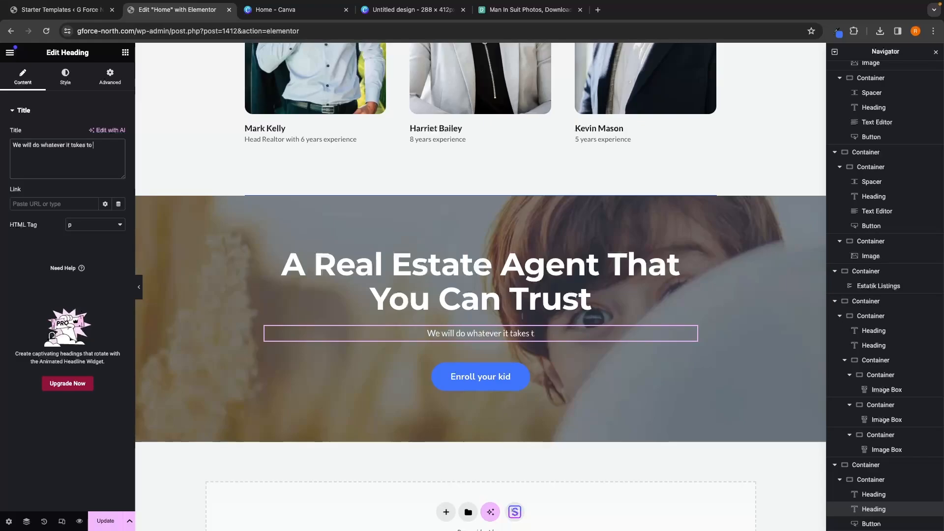
type(" find you a plac")
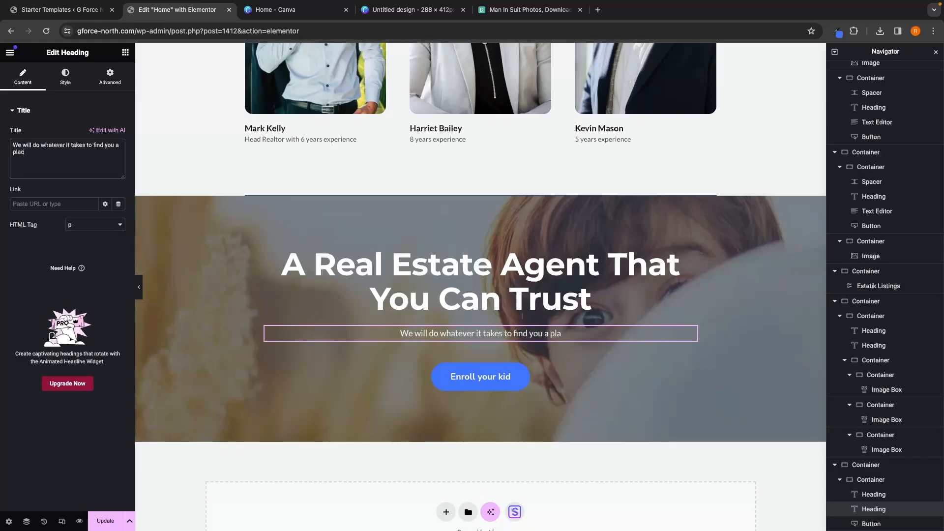
type("e you love!")
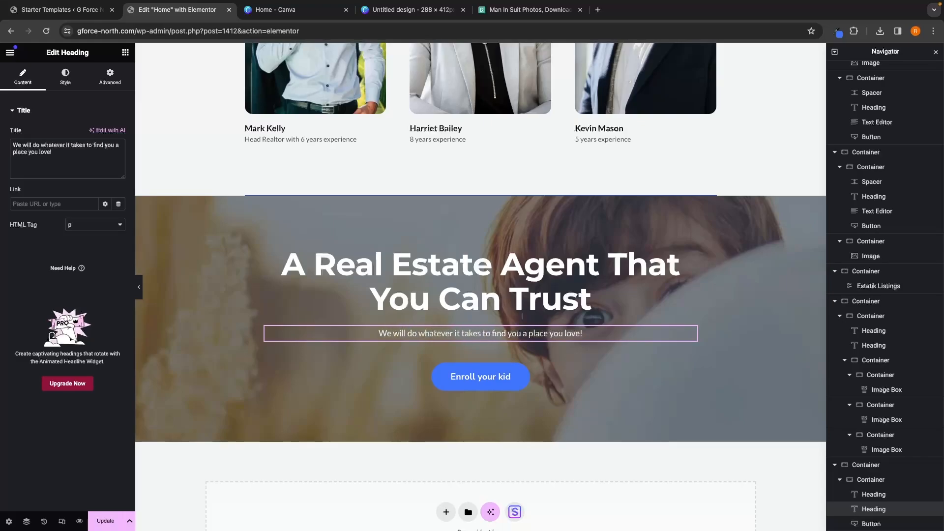
Step: Change the banner button's text to "See Listings"
left_click(491, 379)
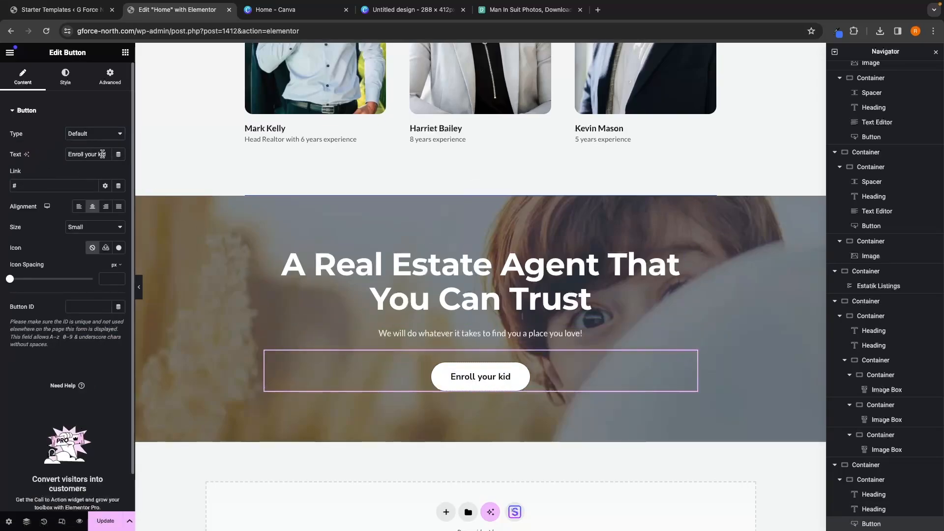
left_click_drag(108, 154, 65, 151)
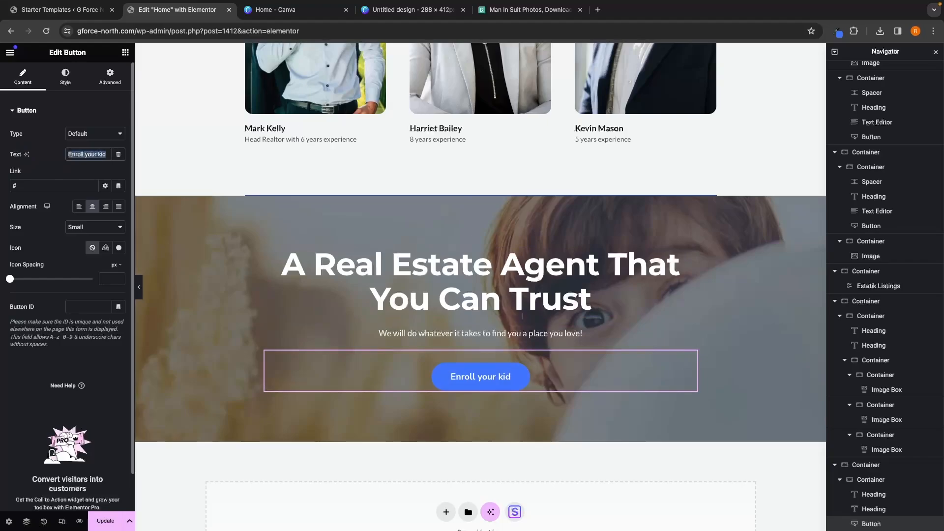
type("See Listings")
Step: Set the See Listings button's background color to the site blue 4175fc using the copied eyedropper value
left_click(65, 78)
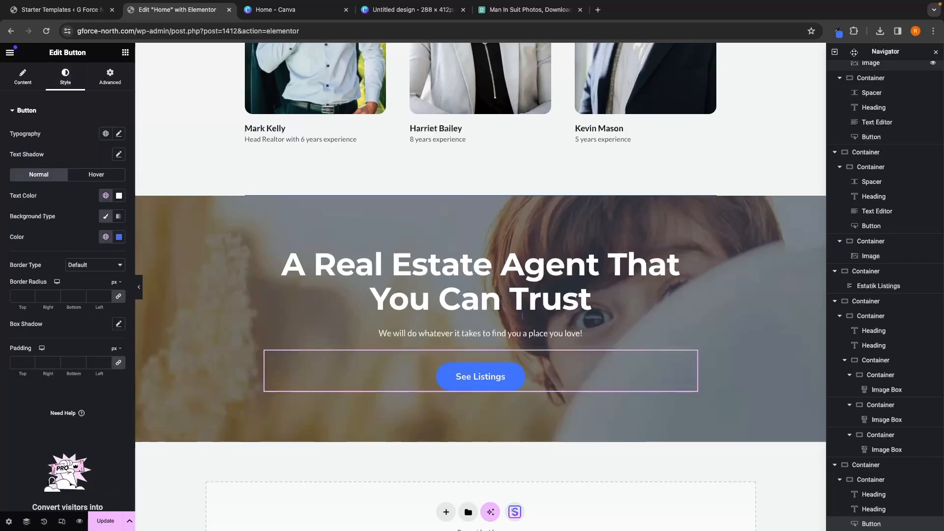
left_click(837, 31)
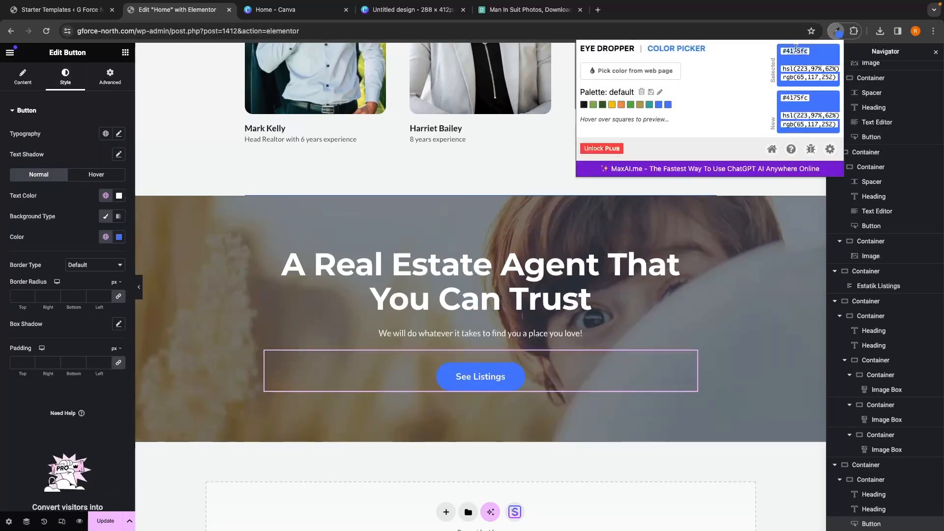
key("super+c")
left_click(57, 239)
left_click(119, 237)
key("super+v")
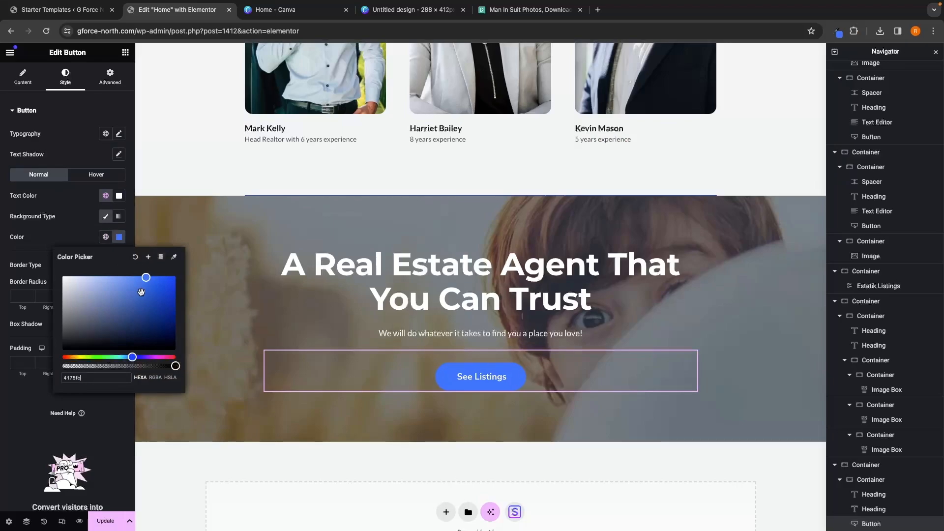
Step: Set the See Listings button's hover background color to dark blue, referencing the Read More button's hover style
left_click(96, 174)
left_click(97, 175)
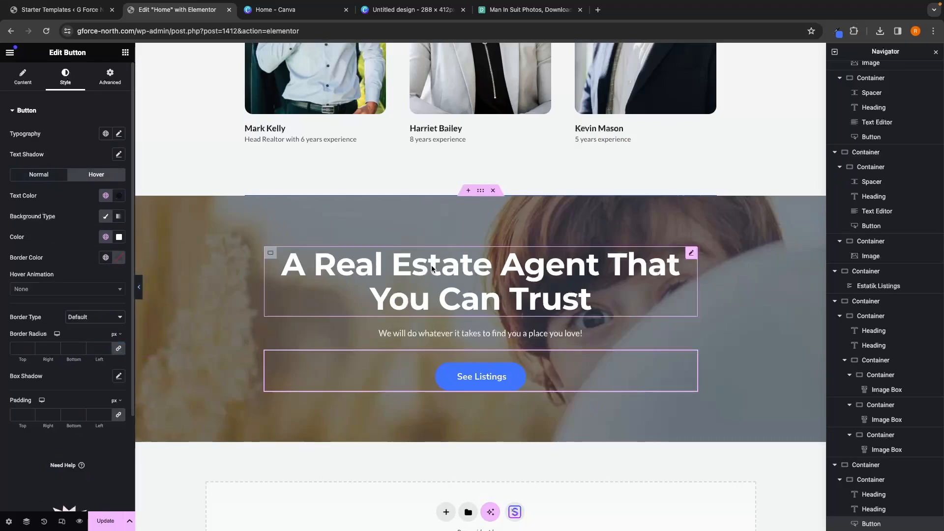
scroll(432, 268, "up", 15)
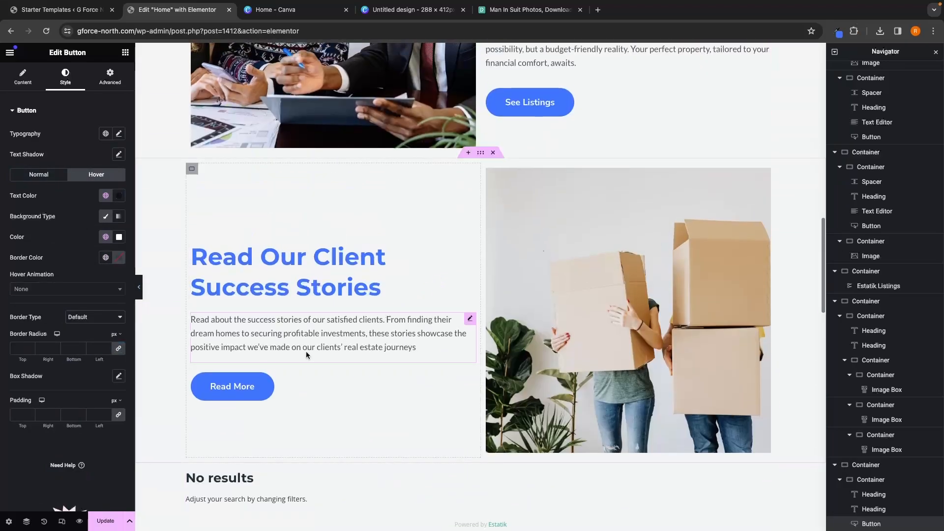
left_click(228, 386)
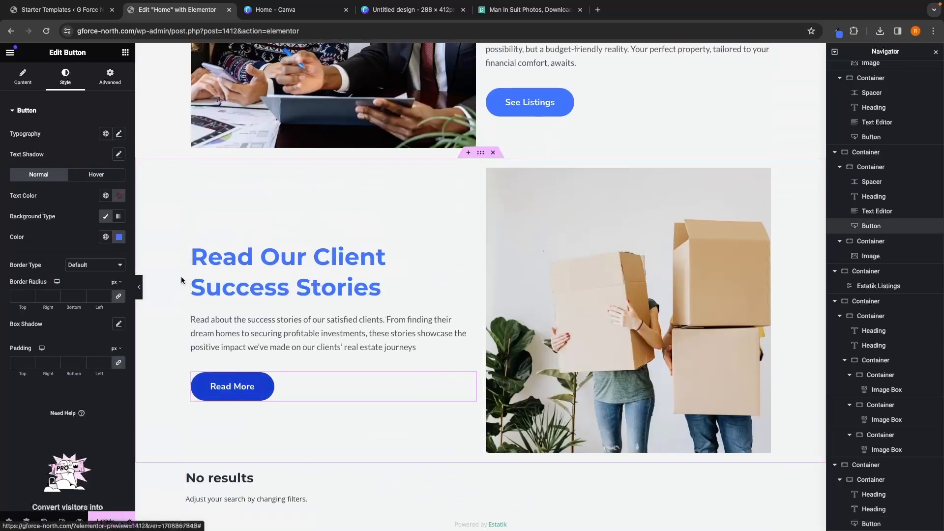
left_click(96, 174)
left_click(119, 237)
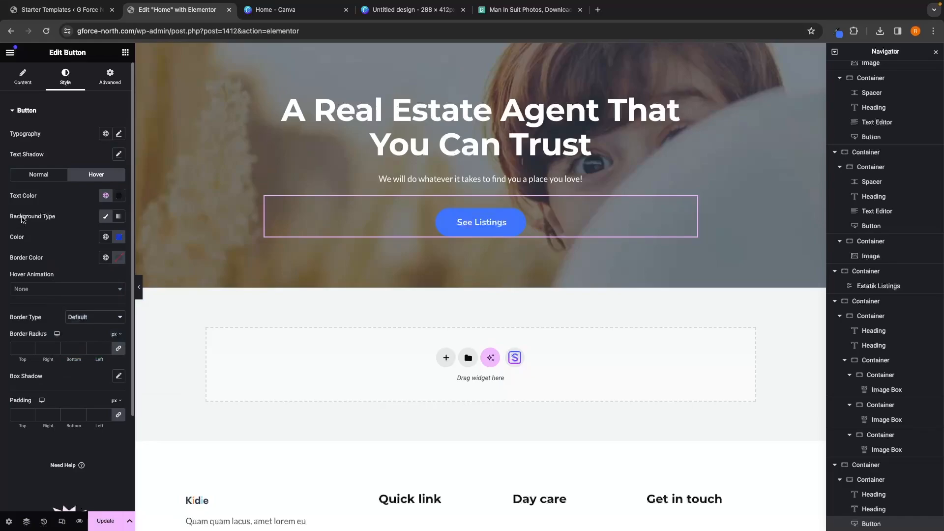
Step: Set the See Listings button's hover text color to white #FFFFFF
left_click(118, 197)
left_click(63, 235)
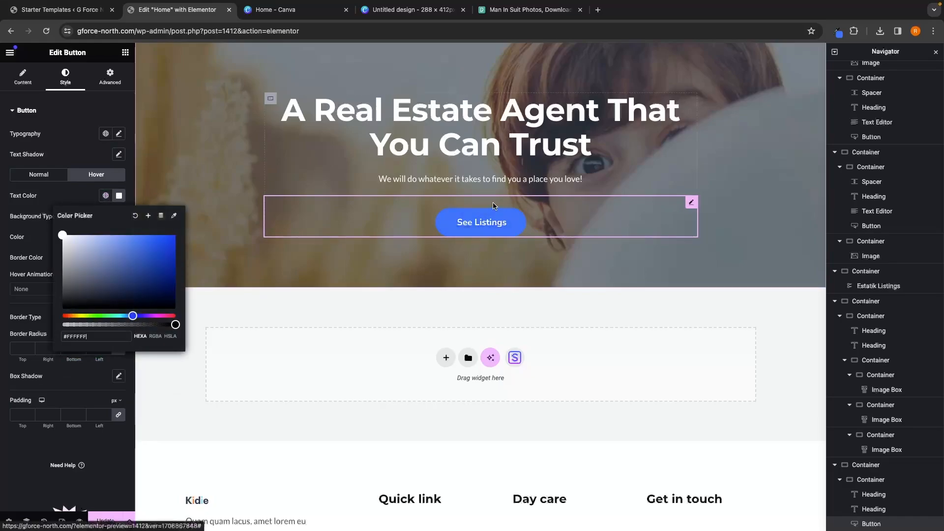
left_click(637, 278)
Step: Save the page updates and preview the changes in a new tab before returning to the editor
scroll(637, 278, "down", 1)
scroll(637, 277, "up", 20)
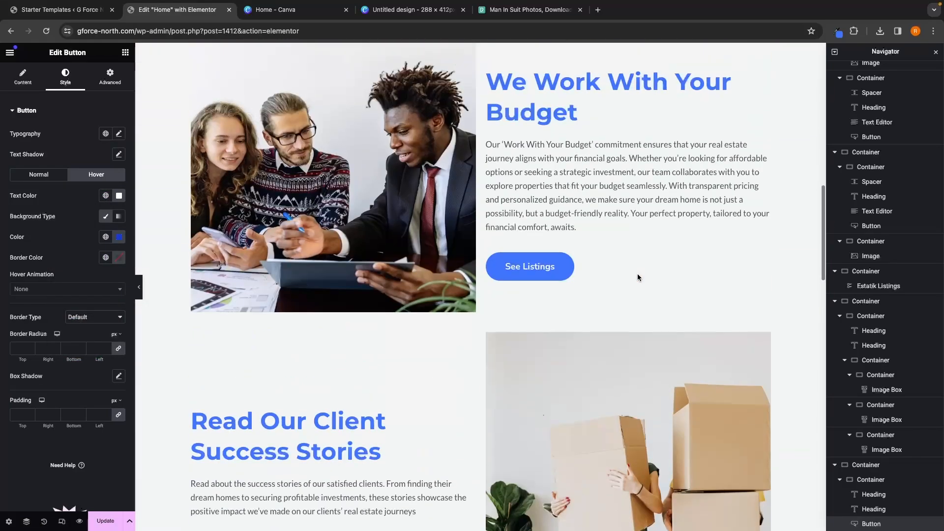
scroll(637, 277, "up", 10)
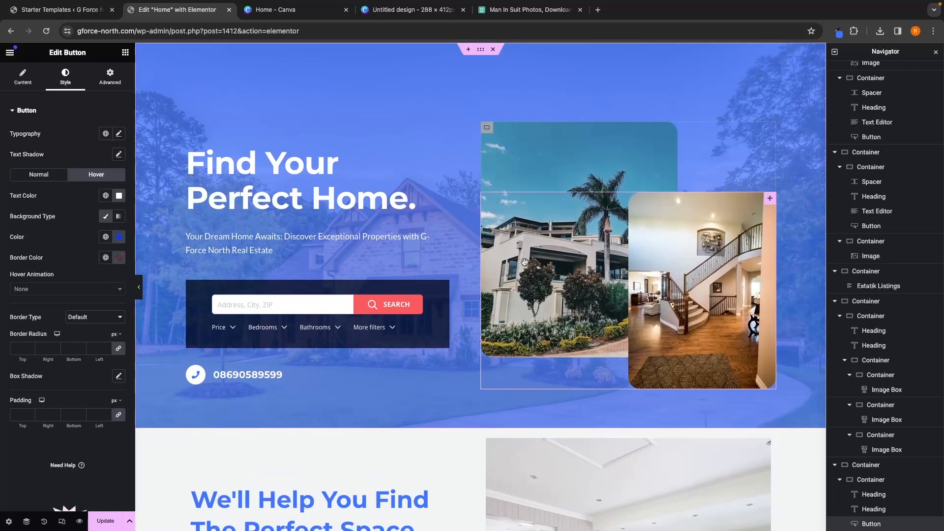
left_click(105, 520)
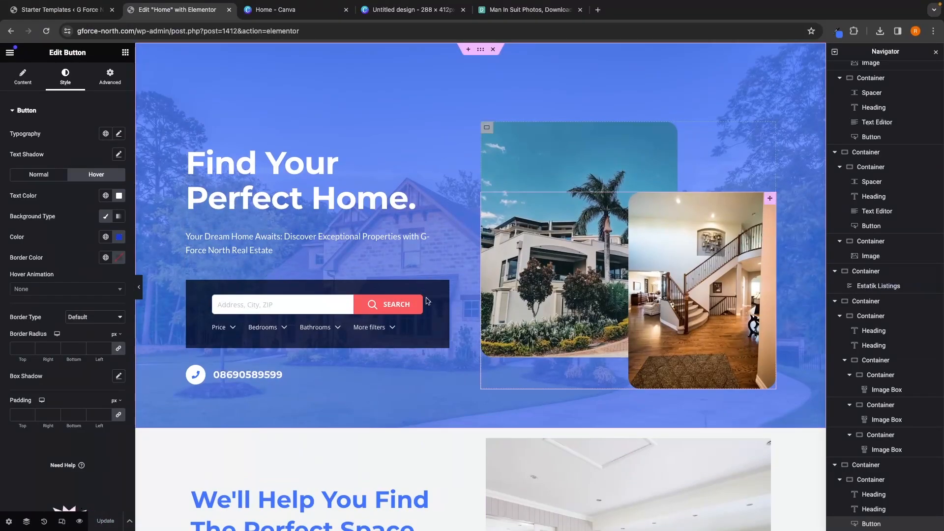
left_click(80, 522)
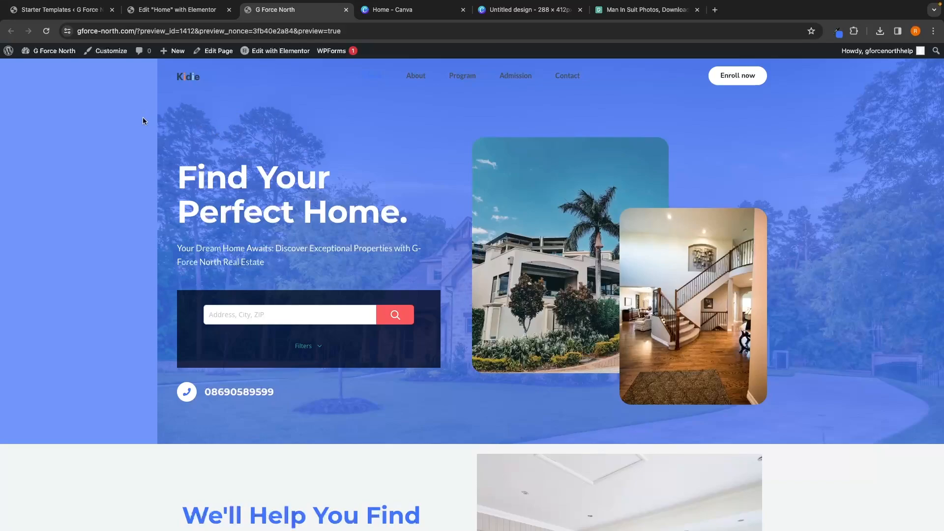
left_click(200, 12)
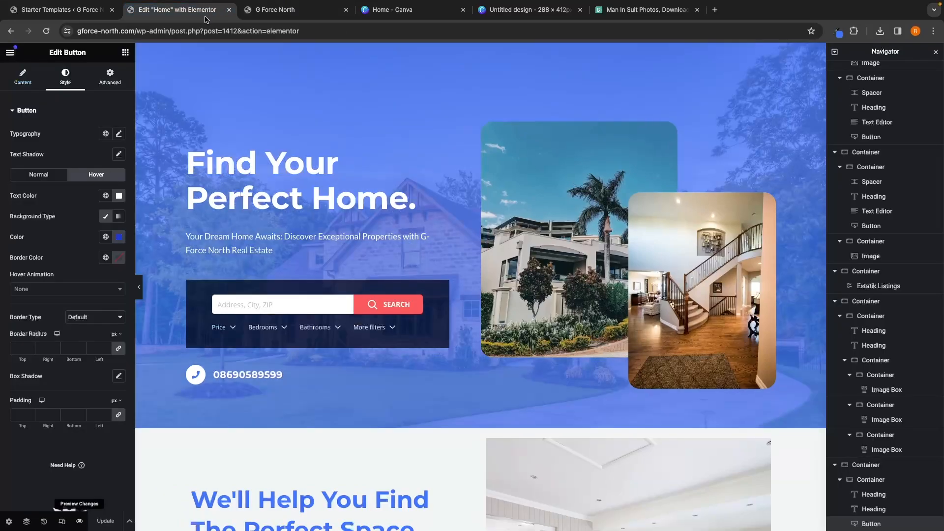
Step: Select the hero container and set its background image position to Center Center and display size to Cover
scroll(841, 98, "up", 4)
left_click(836, 89)
left_click(835, 87)
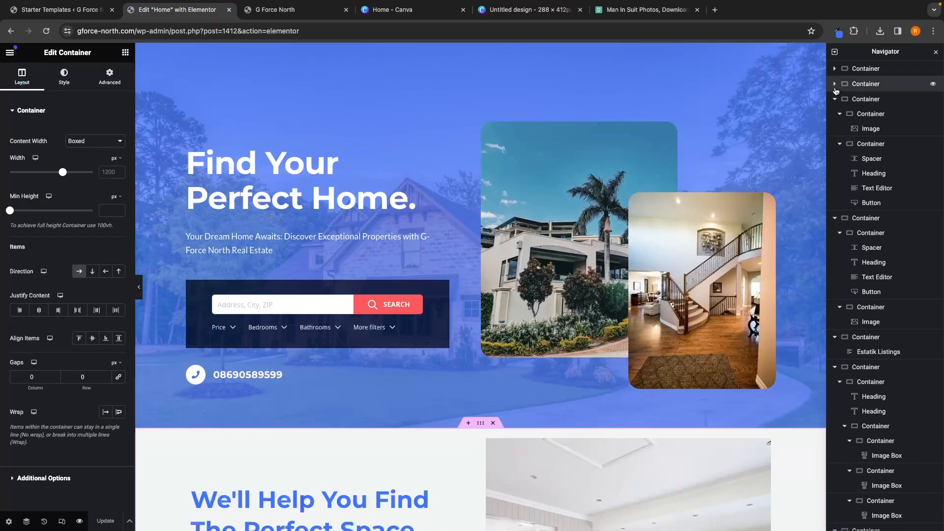
left_click(835, 101)
left_click(835, 100)
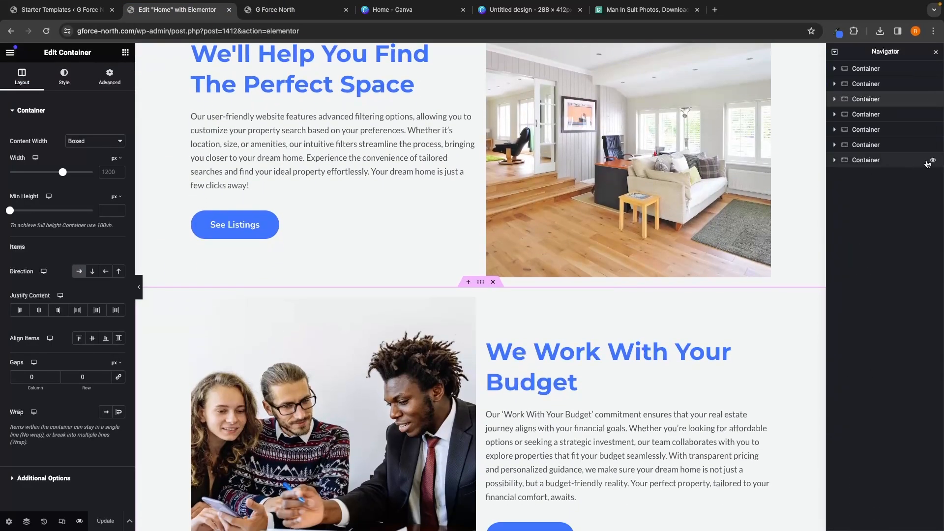
left_click(865, 68)
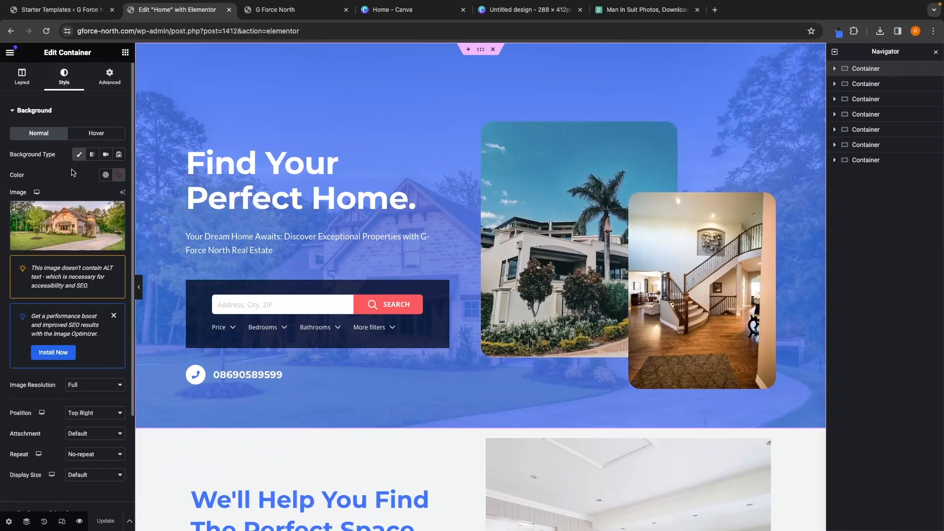
scroll(72, 172, "down", 3)
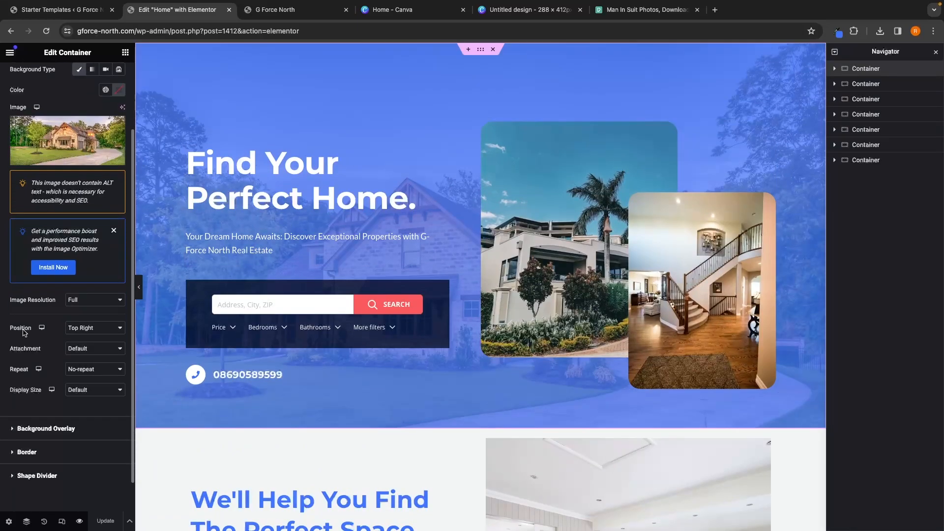
left_click(77, 328)
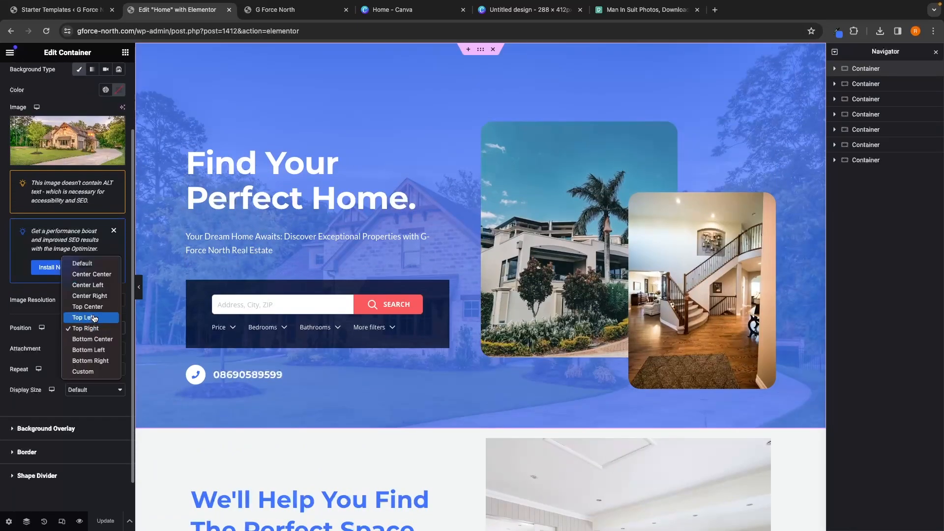
left_click(95, 275)
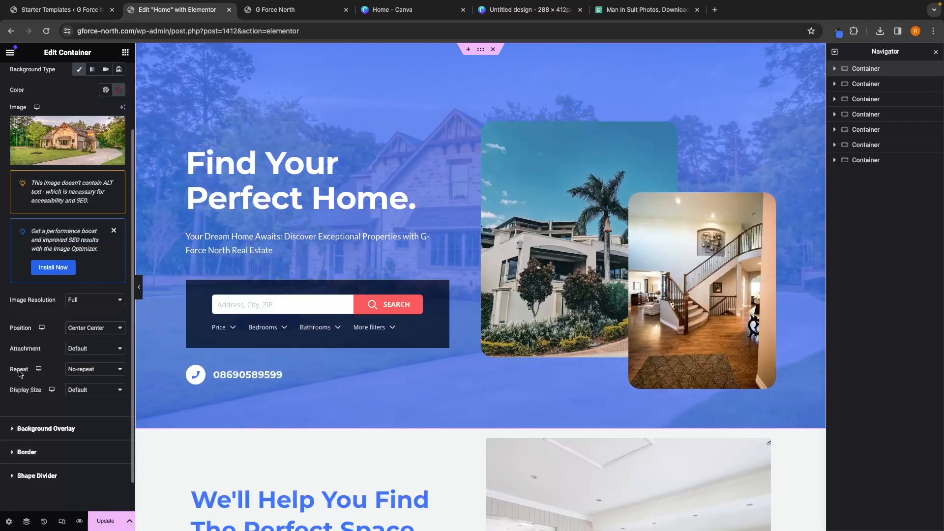
left_click(74, 391)
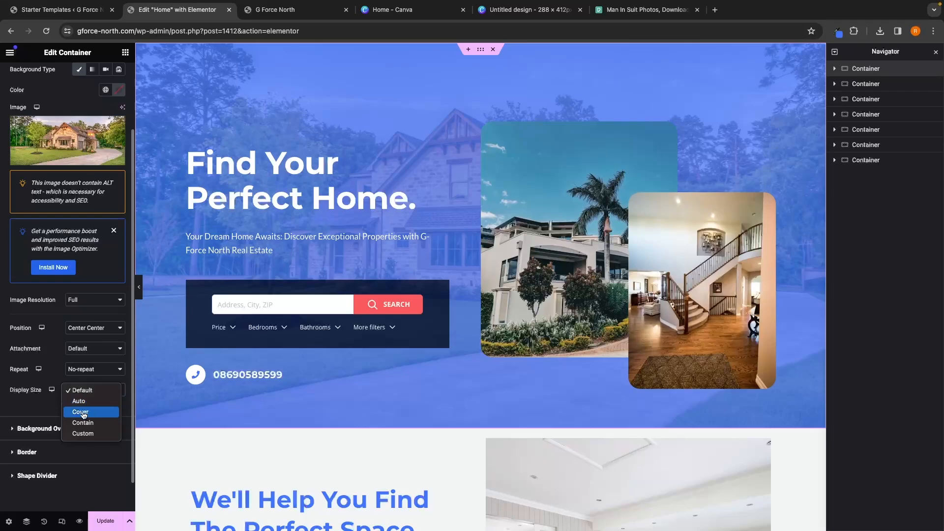
left_click(88, 412)
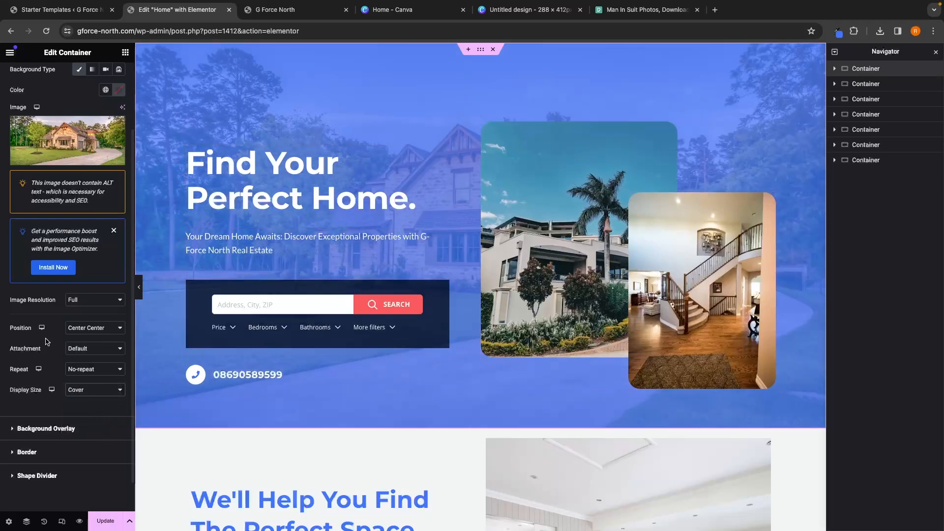
Step: Update the page and review the hero background in the preview tab
left_click(108, 522)
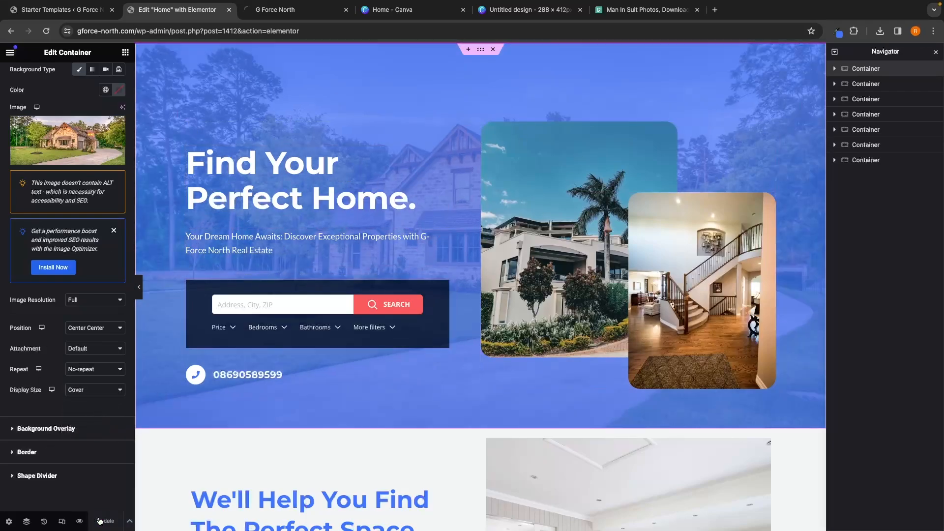
left_click(82, 523)
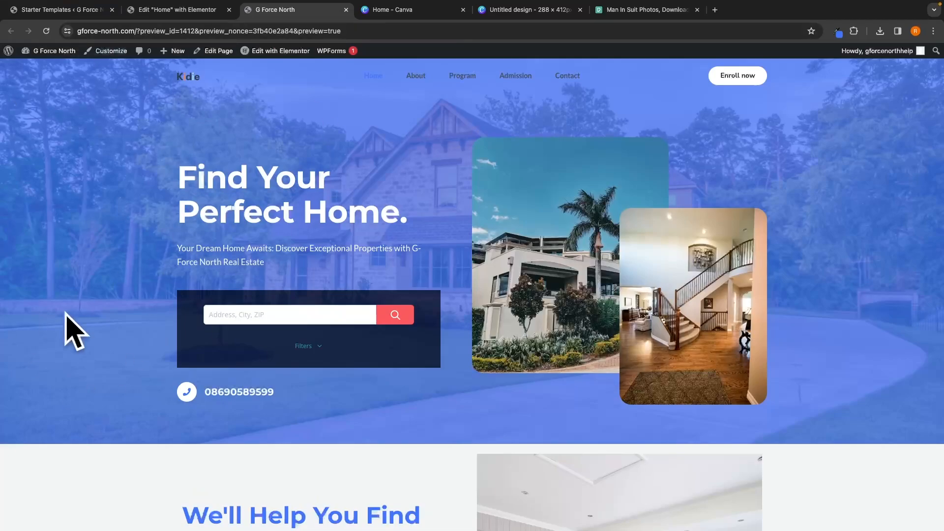
scroll(637, 250, "down", 18)
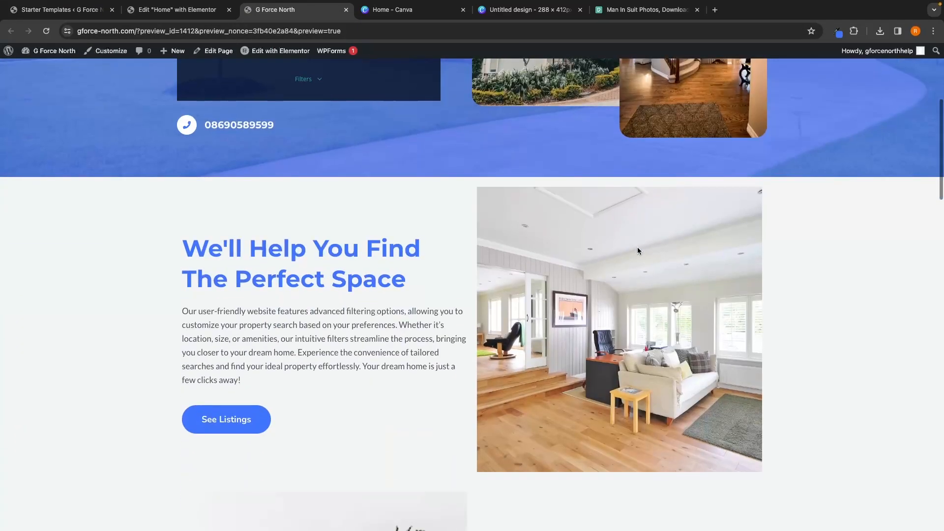
scroll(637, 251, "down", 5)
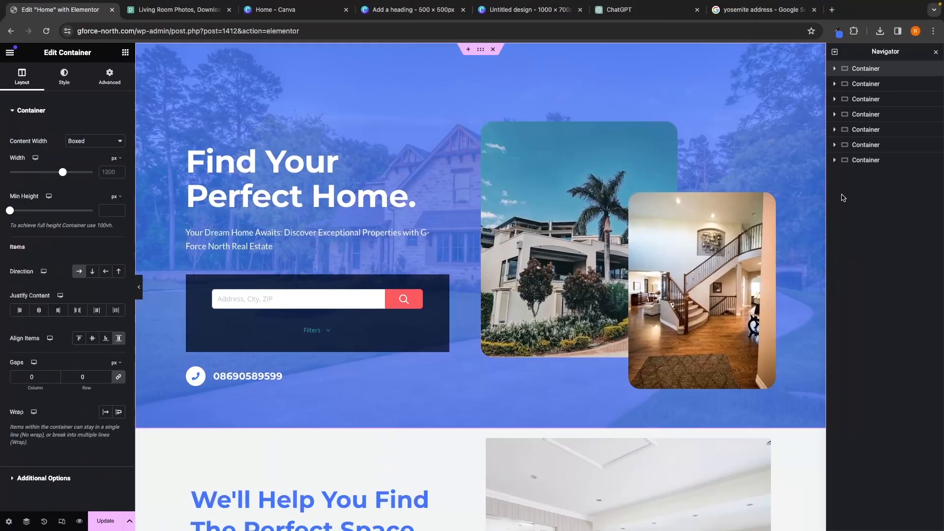
Step: Add two Button widgets to the hero section beneath the banner text, above the search box
left_click(126, 53)
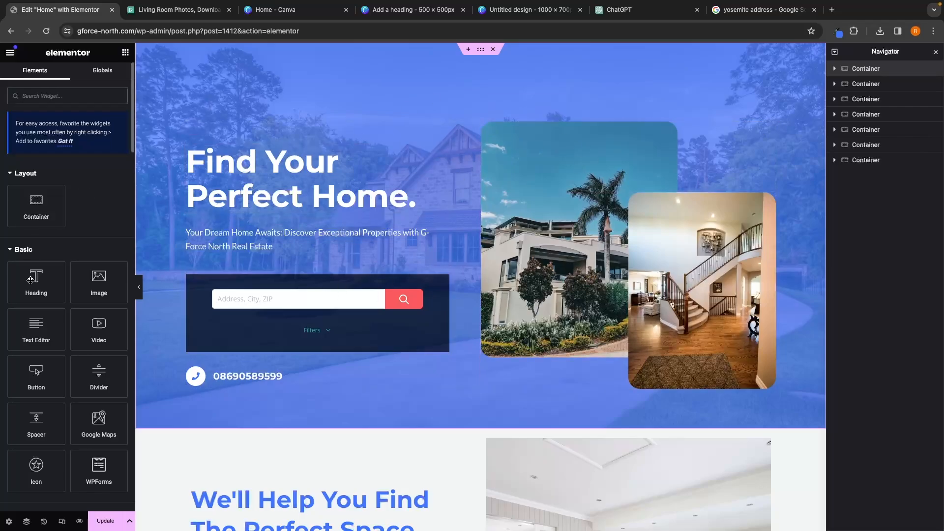
scroll(73, 309, "down", 2)
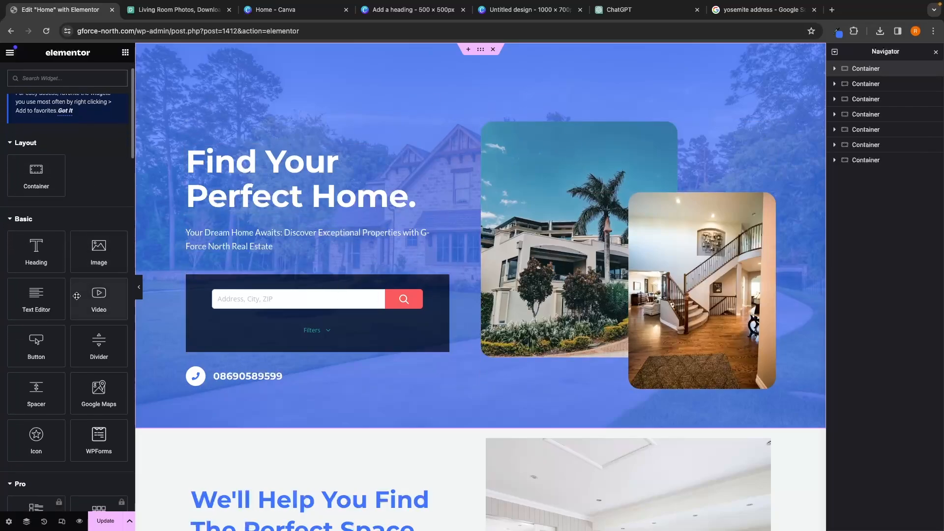
left_click_drag(30, 348, 253, 257)
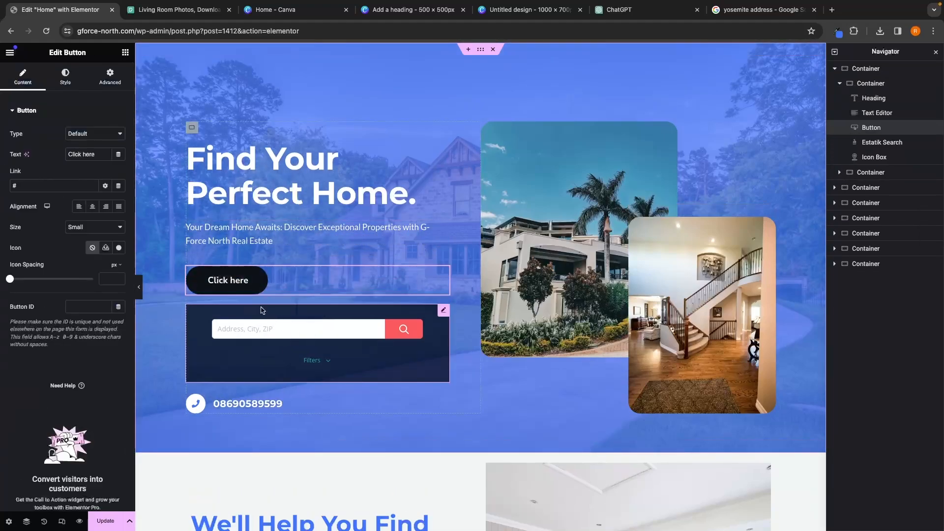
left_click(125, 54)
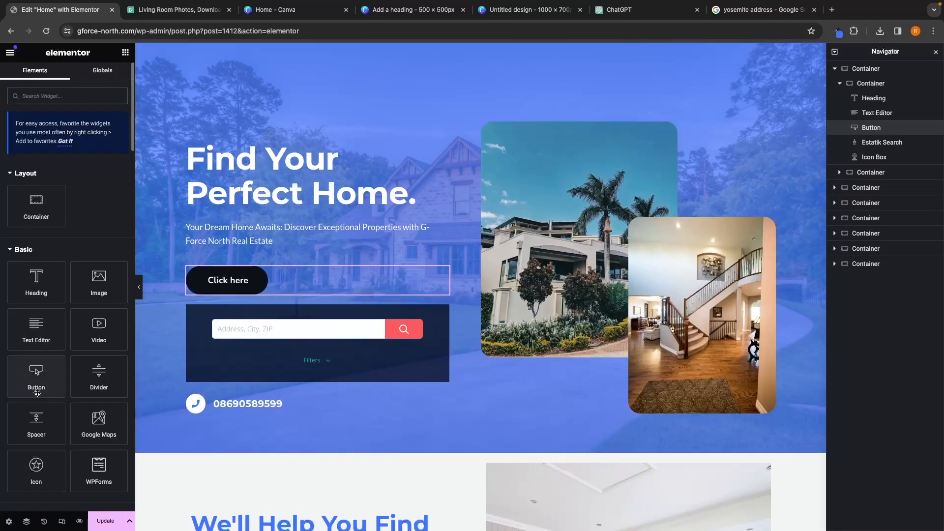
left_click_drag(35, 378, 227, 314)
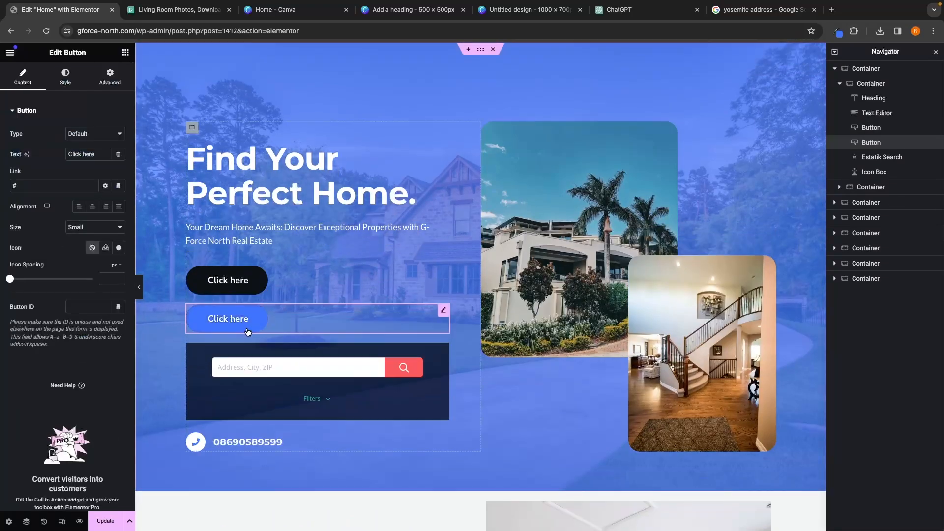
Step: Set the first new button's text to I'm Looking to Buy
left_click(243, 283)
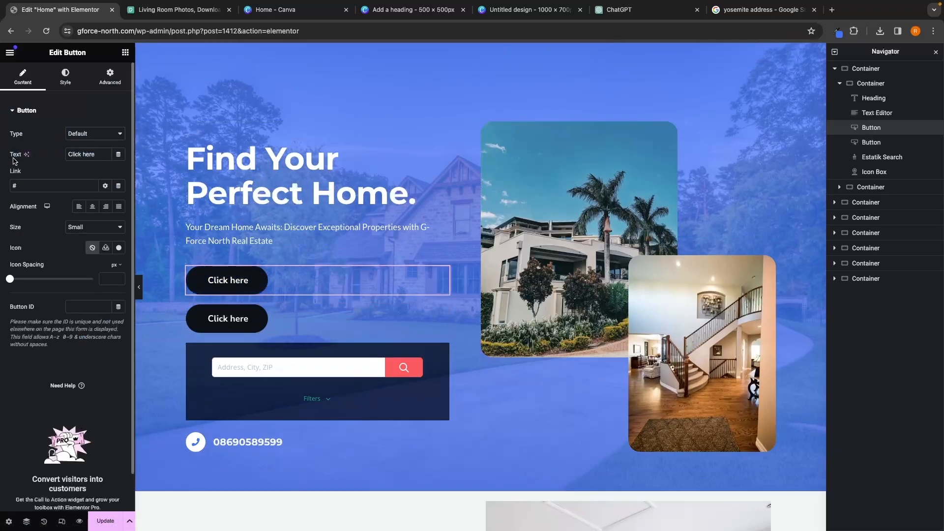
left_click_drag(100, 155, 57, 157)
type("I'm Looking")
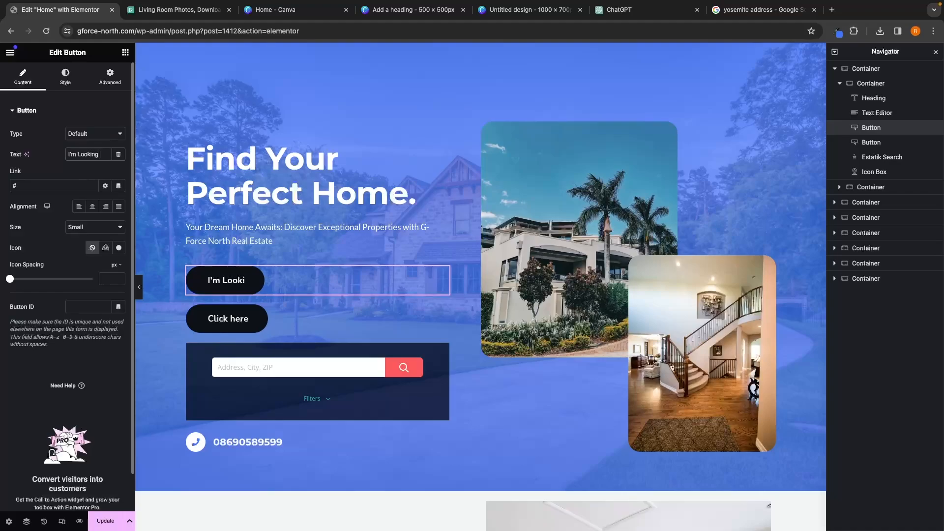
type(" to Buy")
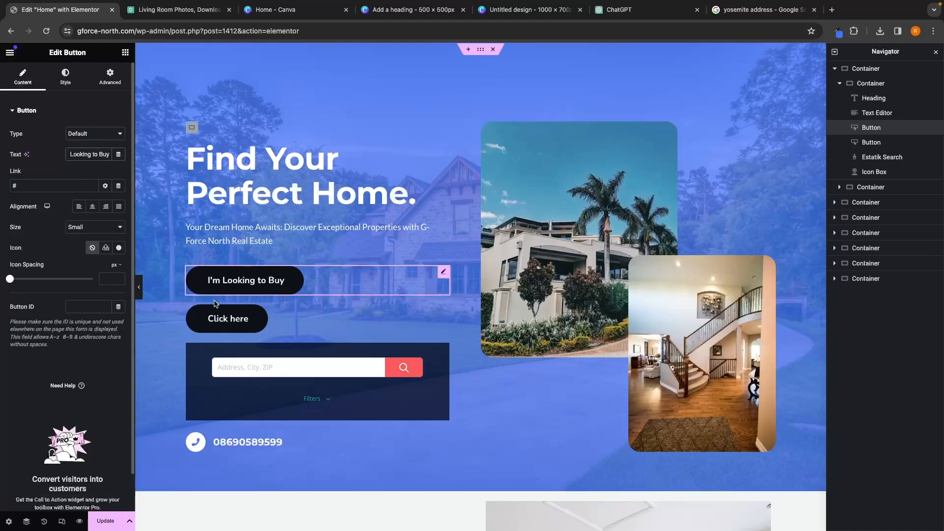
Step: Set the second new button's text to I'm Looking to Rent
left_click(235, 324)
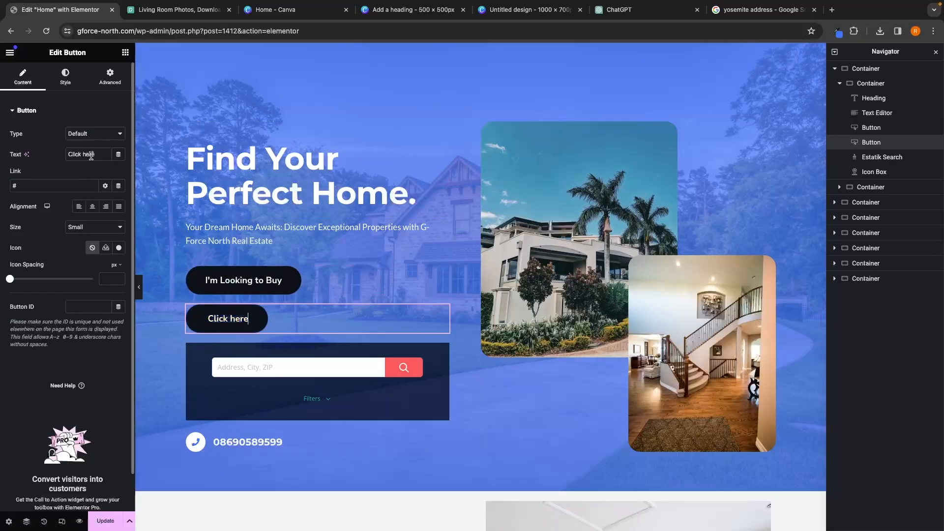
left_click_drag(96, 156, 27, 160)
type("I'm Looki")
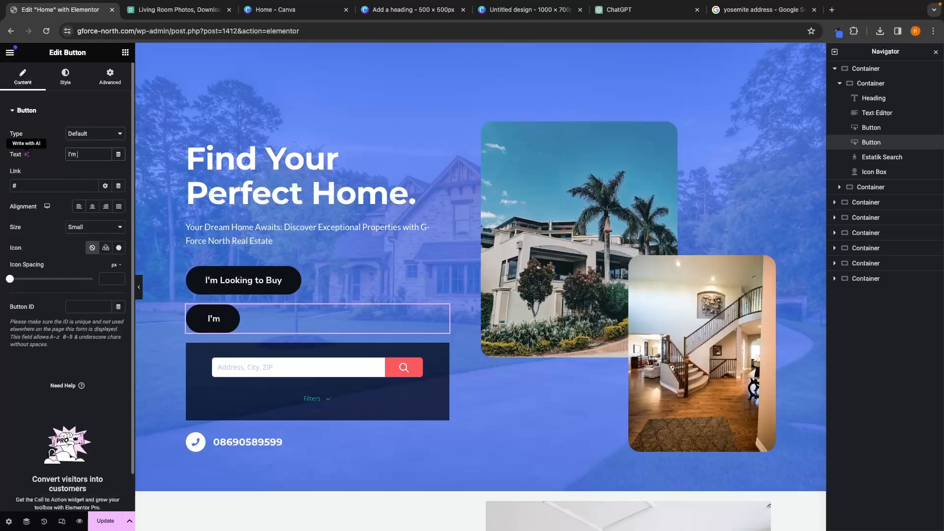
type("ng to Rent")
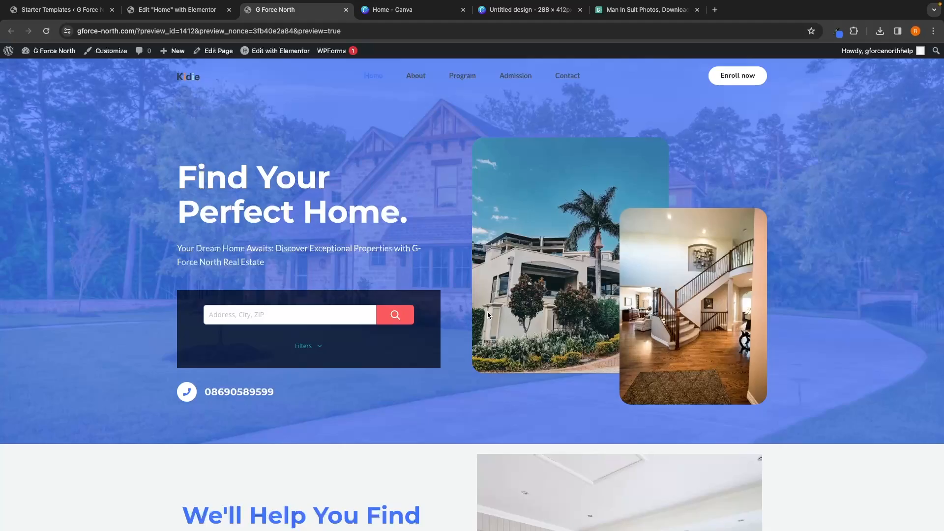
Step: Scroll through the homepage preview to review the listings and agents sections
scroll(541, 329, "down", 20)
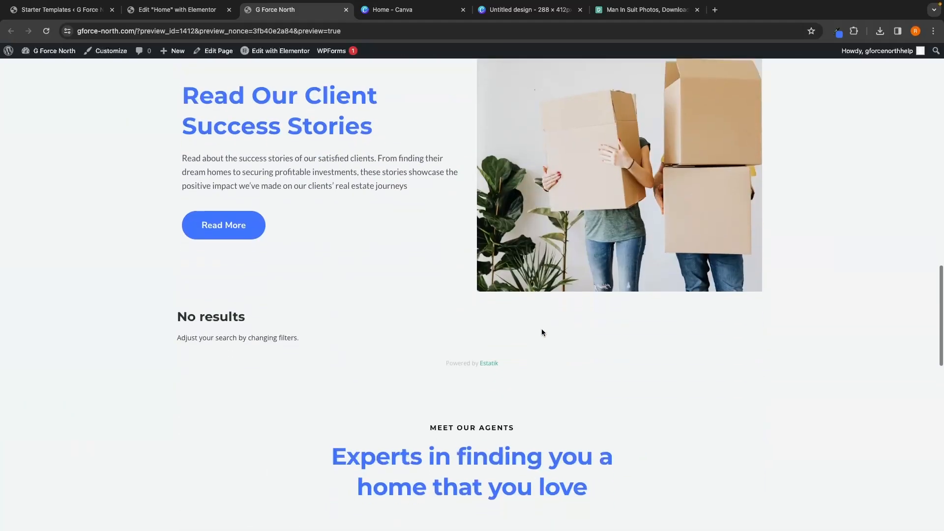
scroll(531, 300, "up", 20)
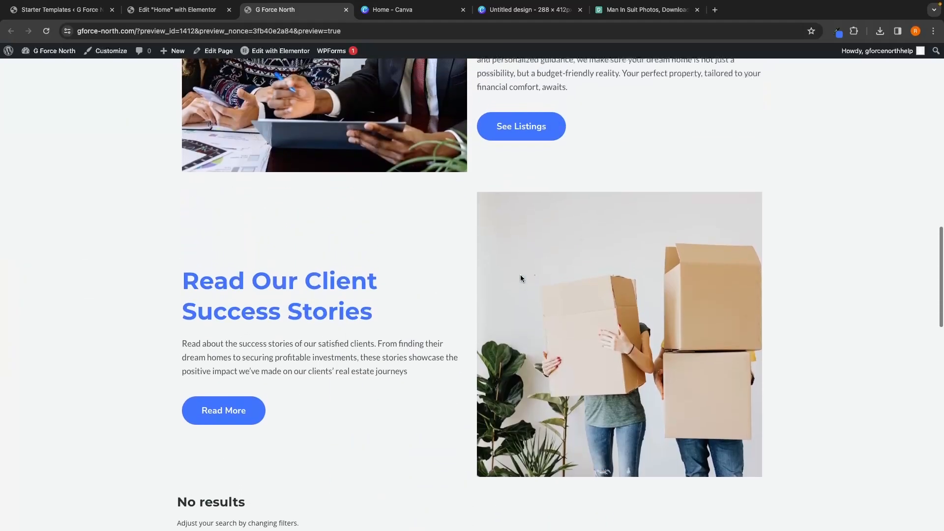
scroll(520, 275, "down", 8)
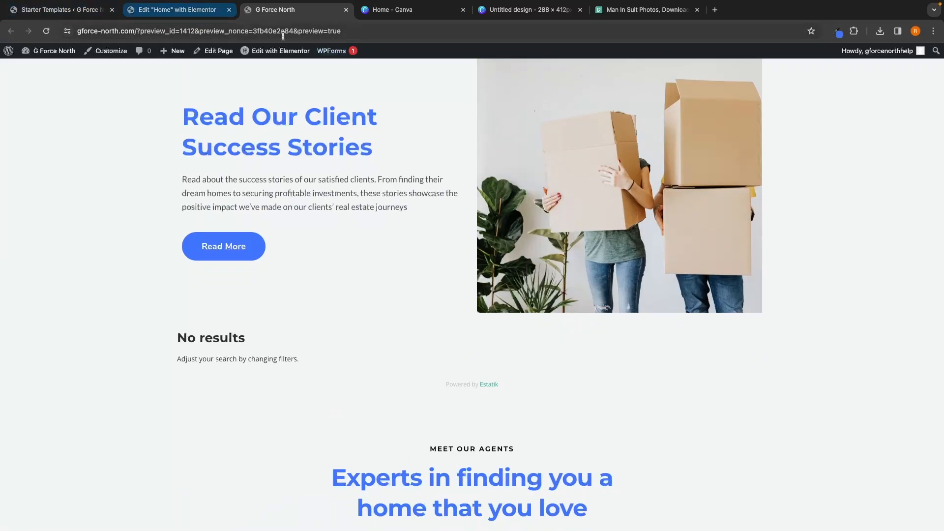
Step: Close the extra browser tabs and open the WordPress dashboard in a fresh tab
left_click(112, 9)
left_click(112, 9)
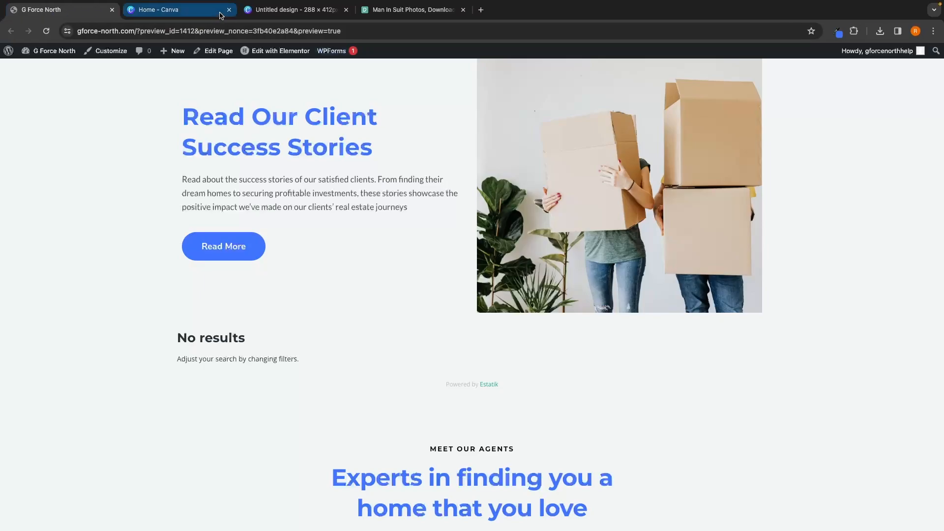
left_click(229, 10)
left_click(229, 10)
left_click(229, 10)
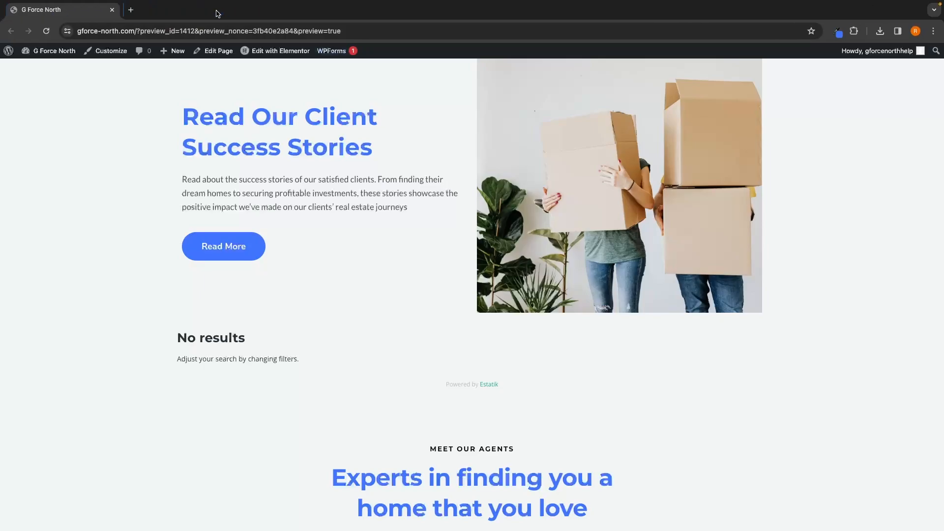
left_click(130, 13)
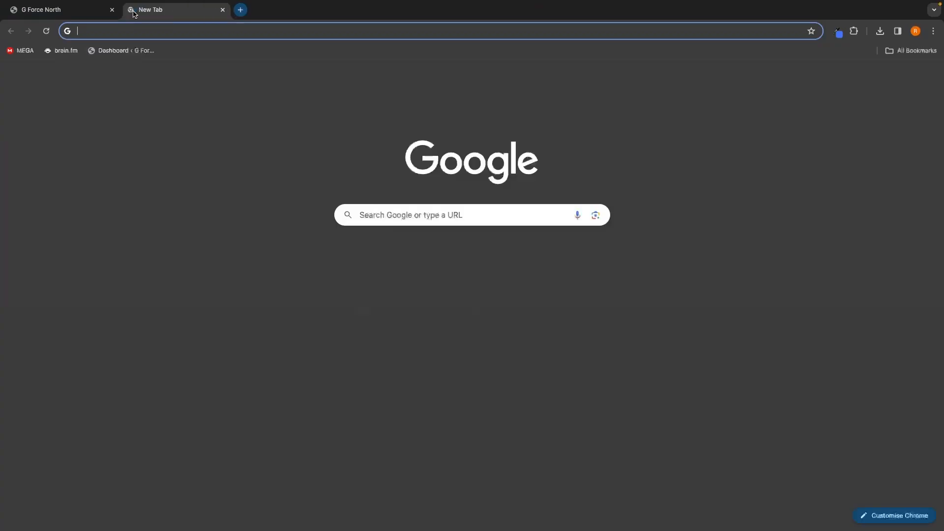
left_click(123, 54)
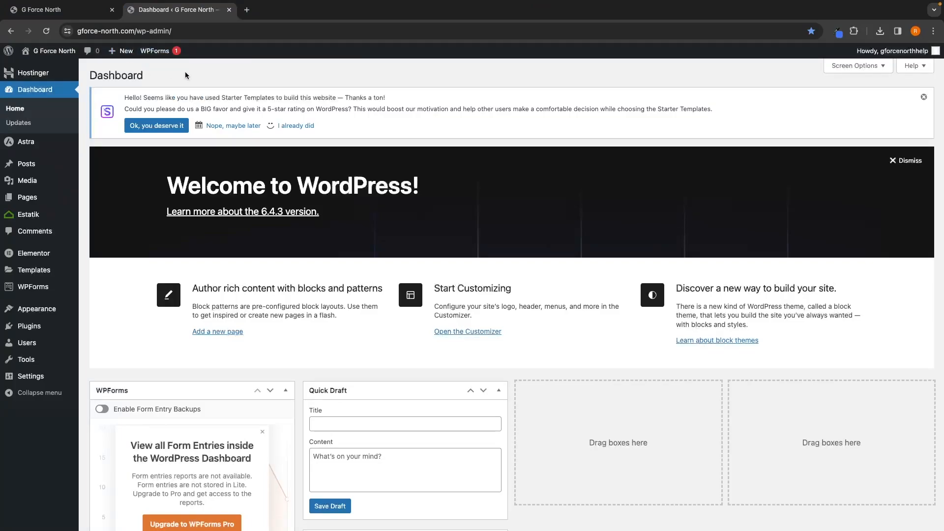
left_click(112, 10)
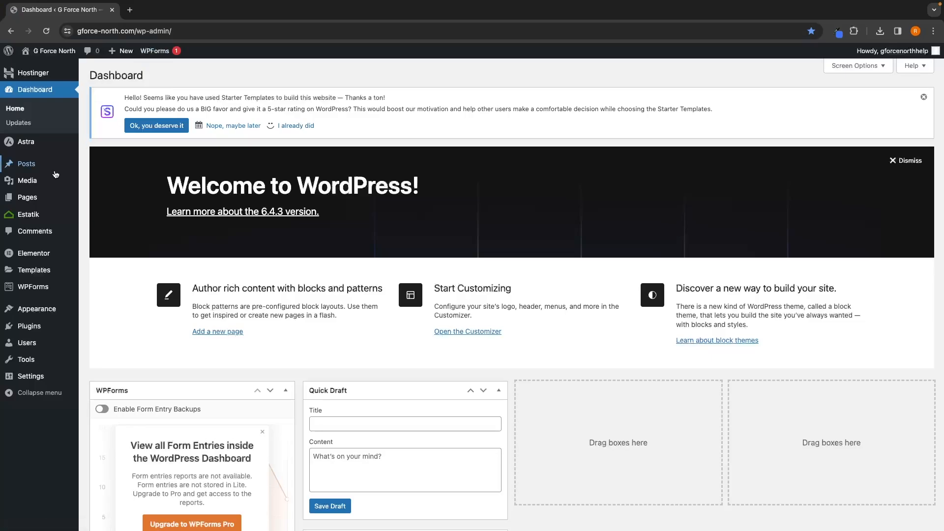
Step: Open Estatik's My listings, start adding a new property, and switch to the Google address search tab
mouse_move(22, 216)
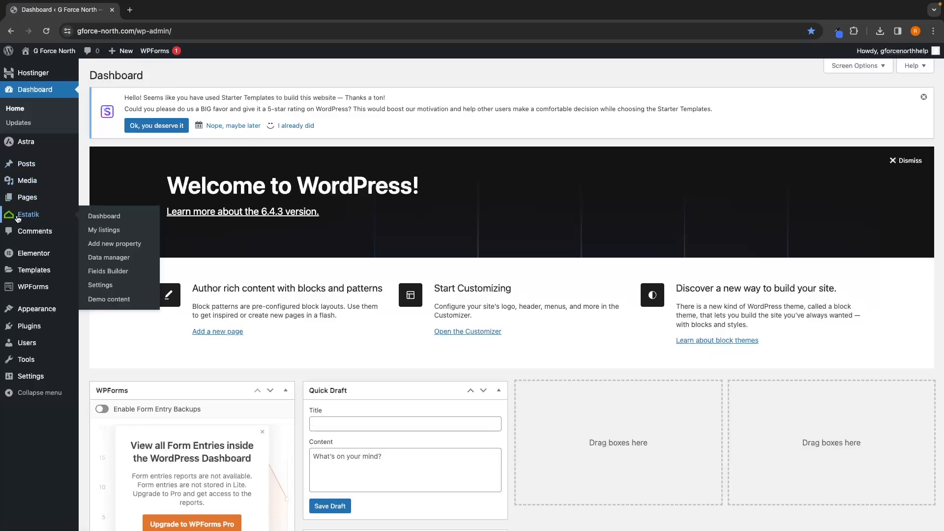
left_click(98, 230)
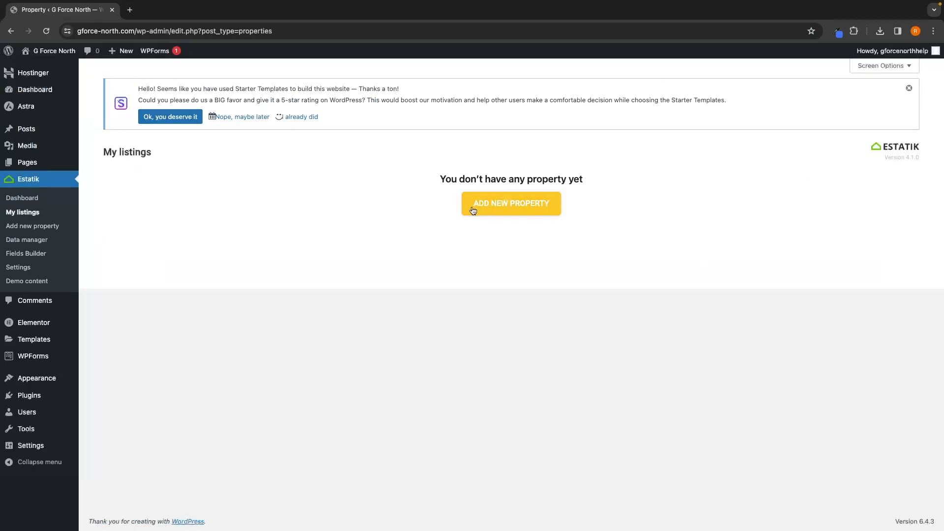
left_click(524, 210)
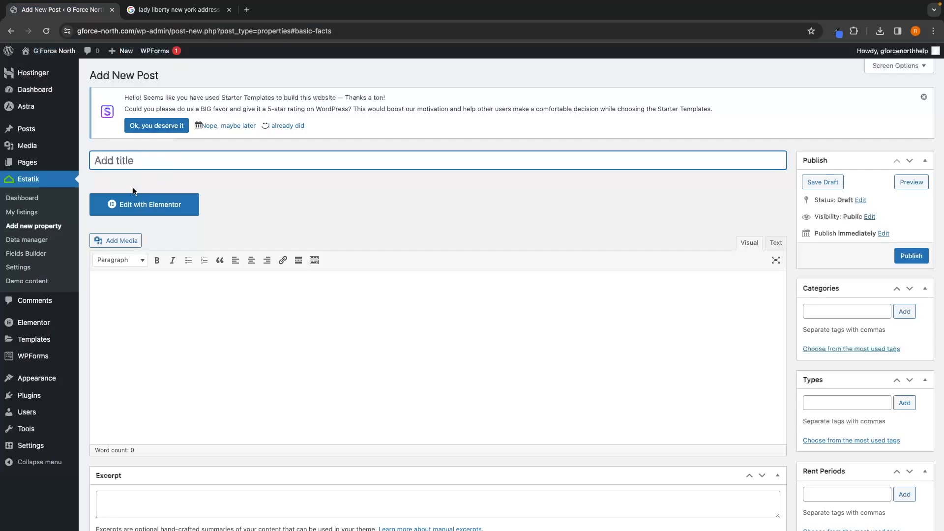
key("ctrl+Tab")
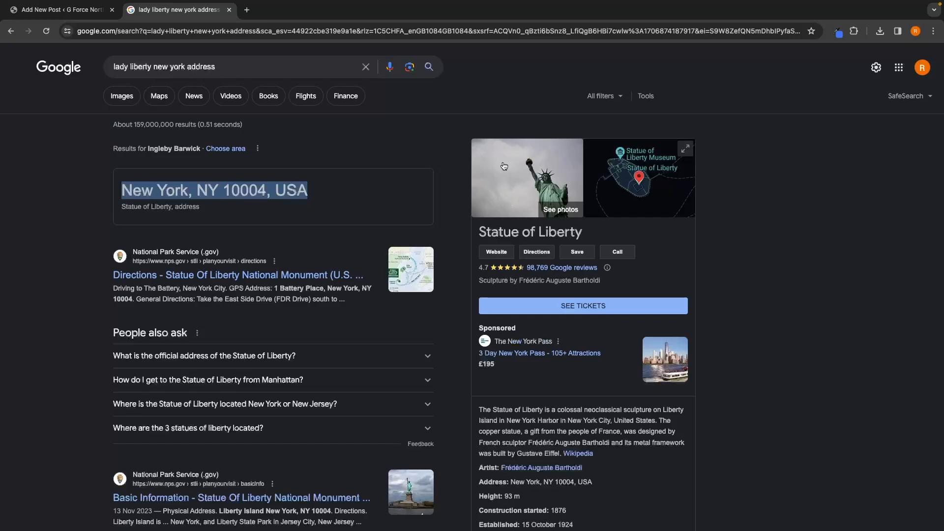
Step: Return to the new property form and paste New York, NY 10004, USA as the title
left_click(88, 19)
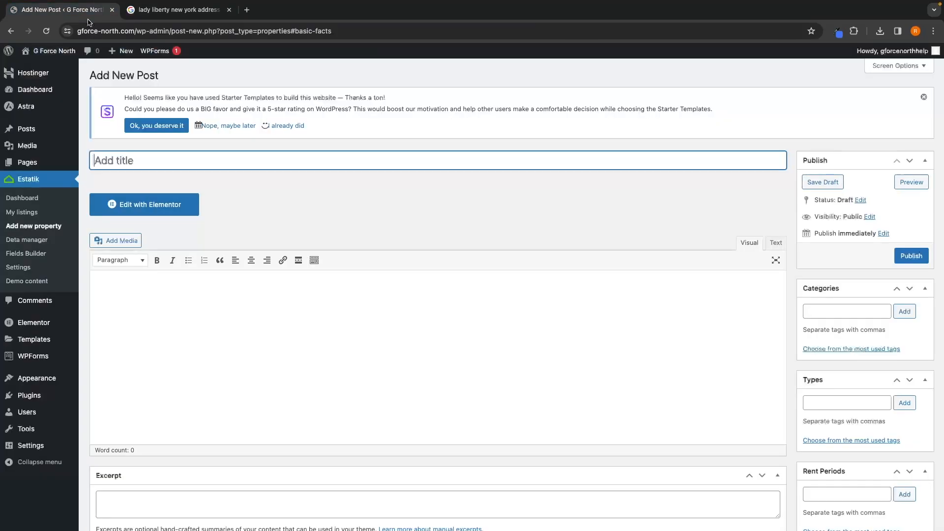
type("New York, NY 10004, USA")
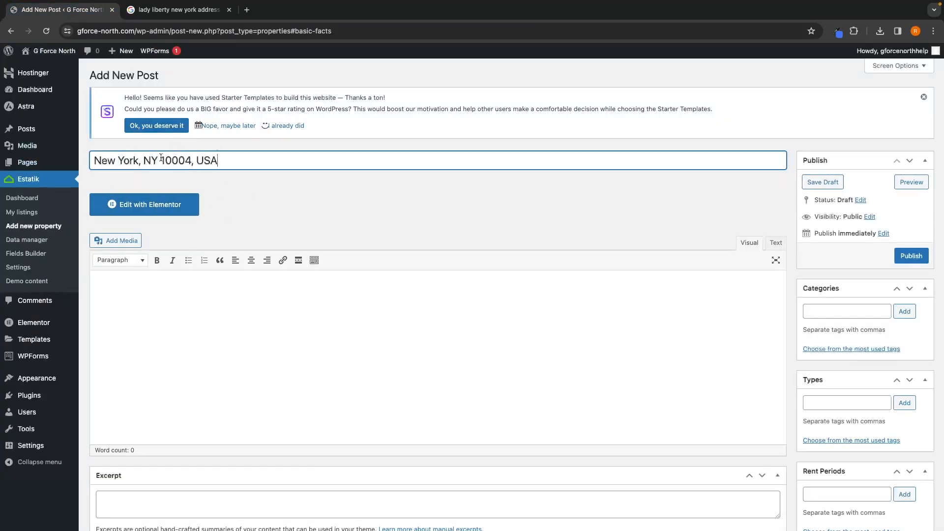
Step: Paste the 3-bedroom New York apartment description into the property's content editor
scroll(230, 186, "down", 2)
left_click(201, 223)
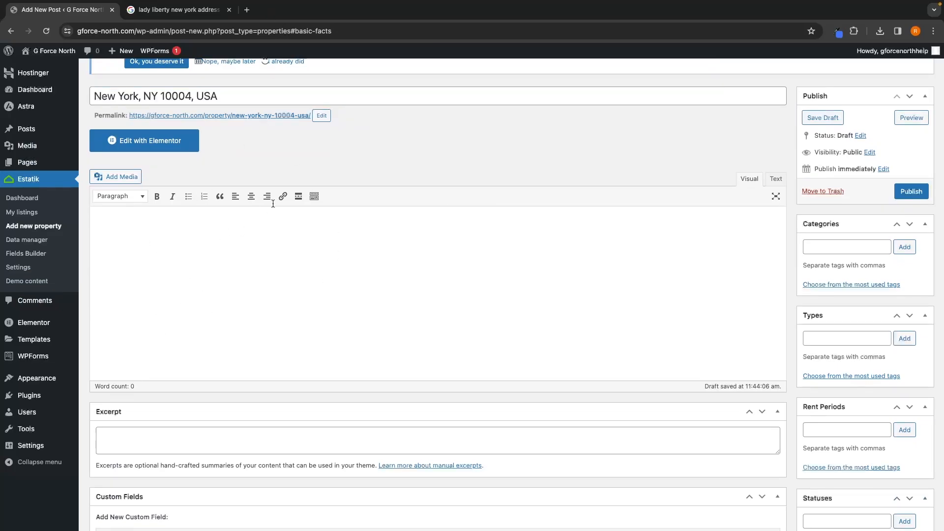
type("Welcome to this stunning 3-bedroom apartment nestled in the heart of New York City, where contemporary elegance meets urban convenience. This spacious residence boasts a harmonious blend of luxury and functionality, providing a haven for those seeking a stylish and comfortable urban lifestyle.  Upon entering, you are greeted by an expansive living area adorned with large windows that flood the space with natural light, offering breathtaking views of the iconic city skyline. The open-concept design seamlessly connects the living room to the modern kitchen, equipped with state-of-the-art appliances, sleek countertops, and ample storage space – a perfect setting for both culinary enthusiasts and entertaining guests.  The three well-appointed bedrooms offer a tranquil retreat from the bustling city, each featuring generous closet space and large windows. The master suite boasts a private en-suite bathroom, creating a spa-like sanctuary for relaxation.  This apartment also includes contemporary amenities such as in-unit laundry, climate control, and smart home technology for added convenience. The building itself offers a host of amenities, including a fitness center, rooftop terrace, and 24-hour concierge service, ensuring that residents enjoy a luxurious and secure living experience.  Situated in a prime location, residents have easy access to the city's vibrant cultural scene, renowned dining establishments, and world-class shopping. With nearby public transportation options, including subway stations and bus stops, exploring the city becomes effortlessly convenient.  Live the epitome of urban luxury in this meticulously designed 3-bedroom apartment, where the dynamic energy of New York City meets the comfort of a sophisticated home.")
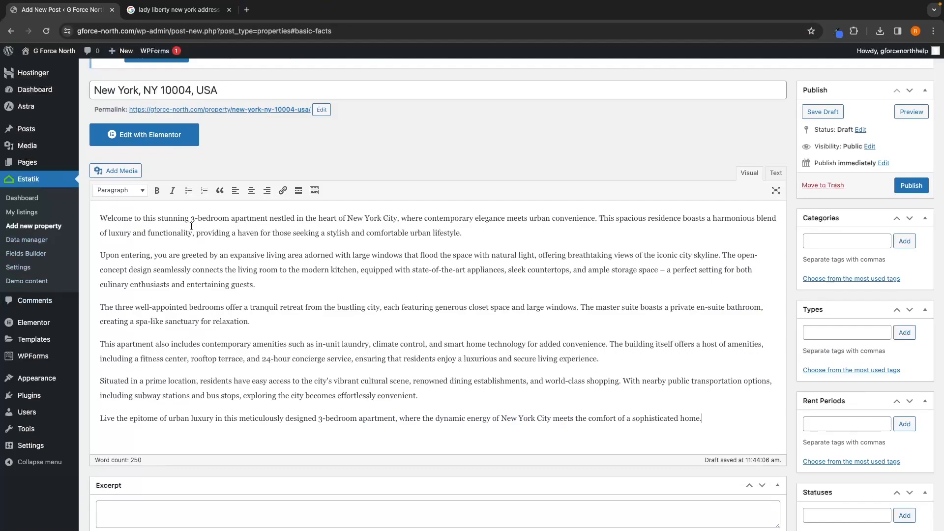
left_click_drag(191, 219, 403, 224)
left_click(244, 90)
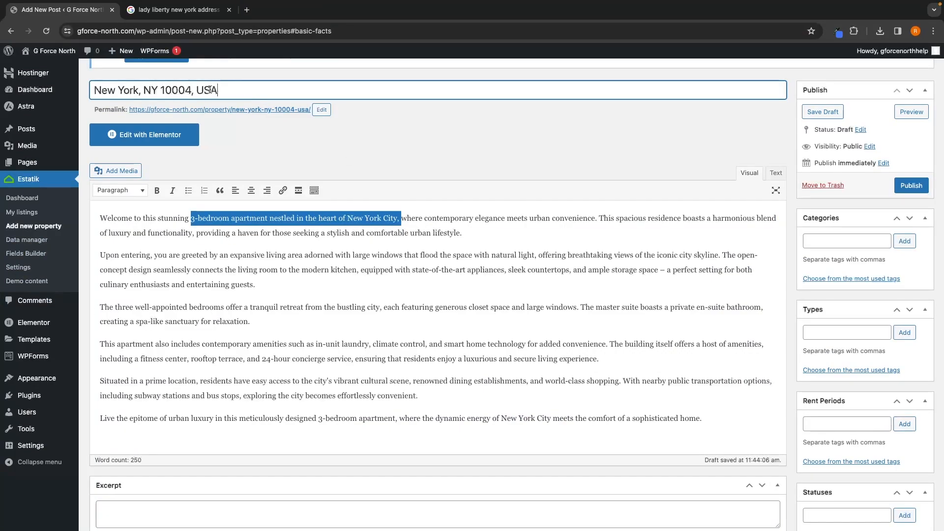
left_click(335, 222)
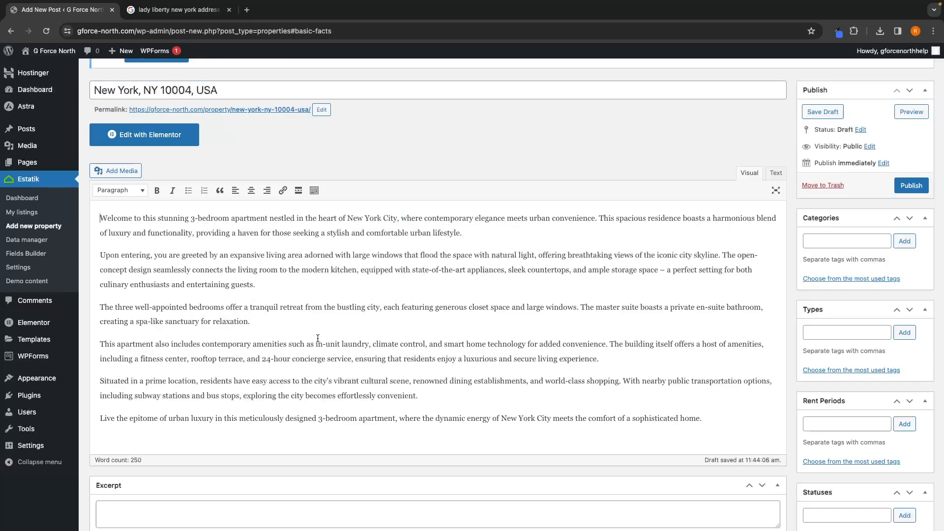
Step: Paste the luxurious urban living summary into the property's Excerpt field
scroll(275, 322, "down", 5)
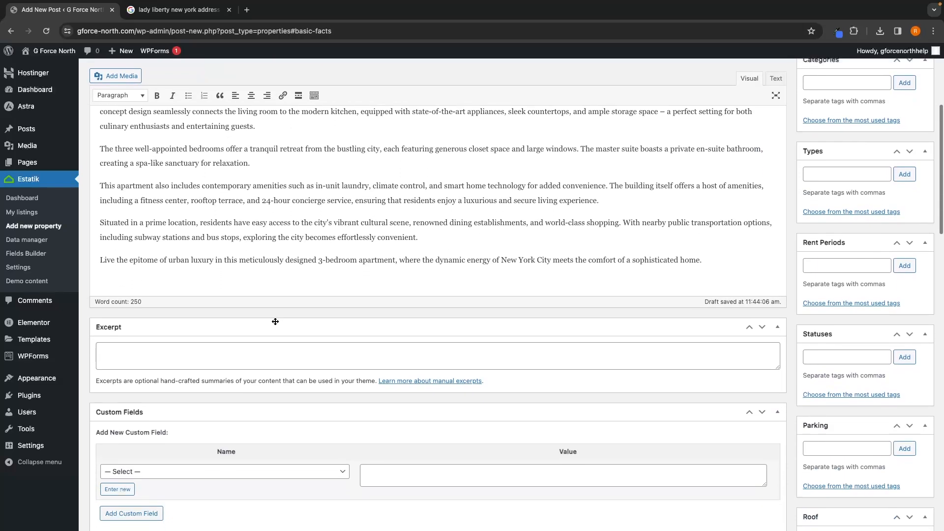
left_click(251, 294)
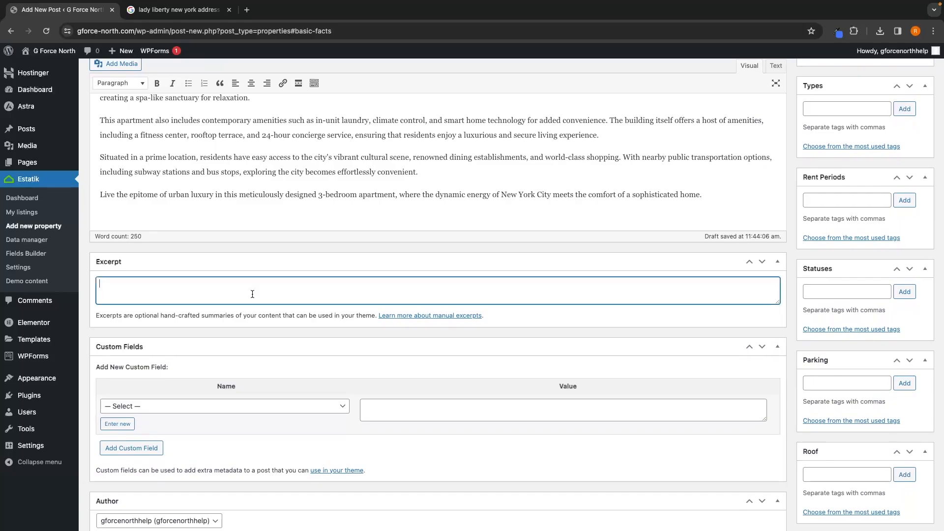
scroll(107, 287, "up", 1)
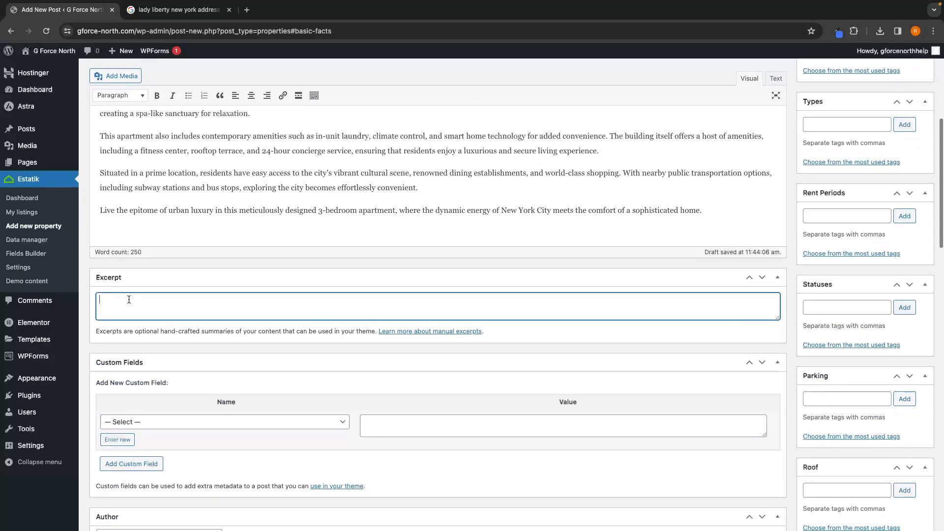
scroll(146, 315, "up", 4)
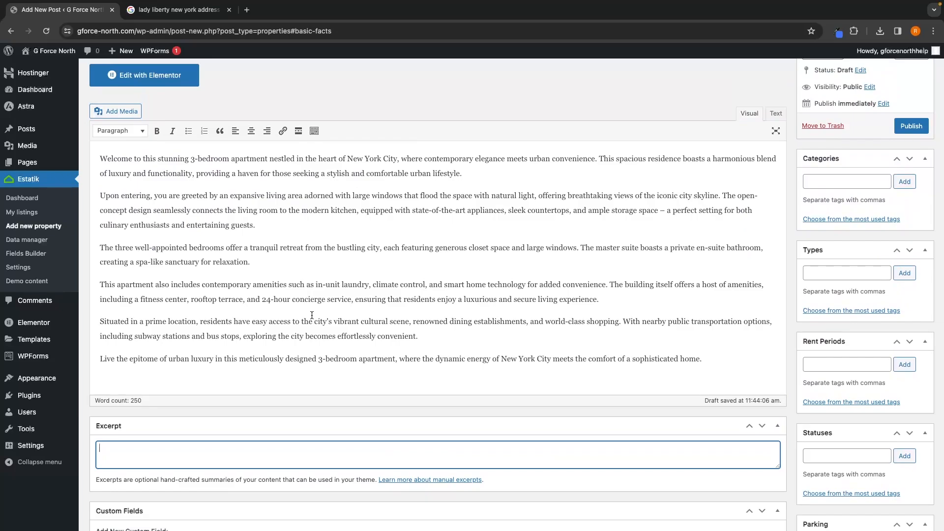
type("A luxurious urban living in this 3-bedroom New York City apartment, where sunlight streams through expansive windows, framing breathtaking skyline views. Modern amenities, sleek design, and proximity to cultural hotspots make this residence an unparalleled oasis in the heart of the city.")
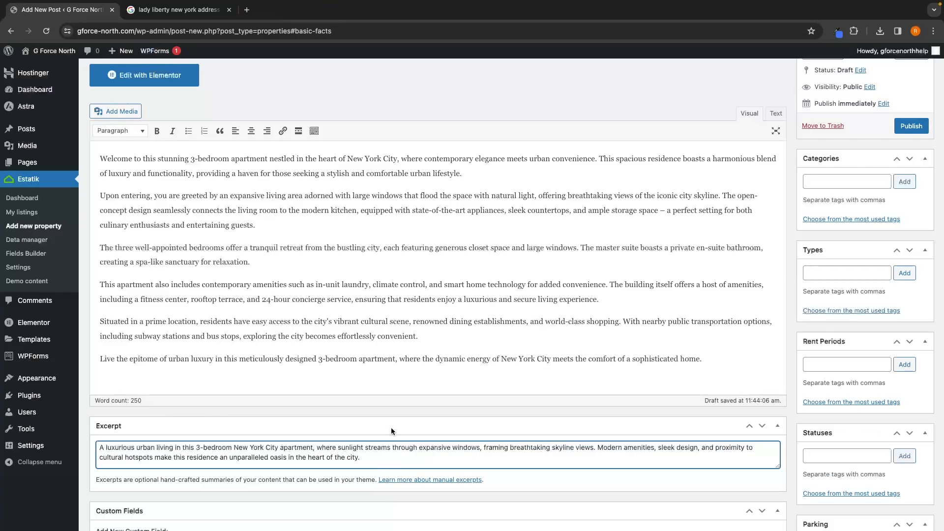
scroll(295, 276, "up", 1)
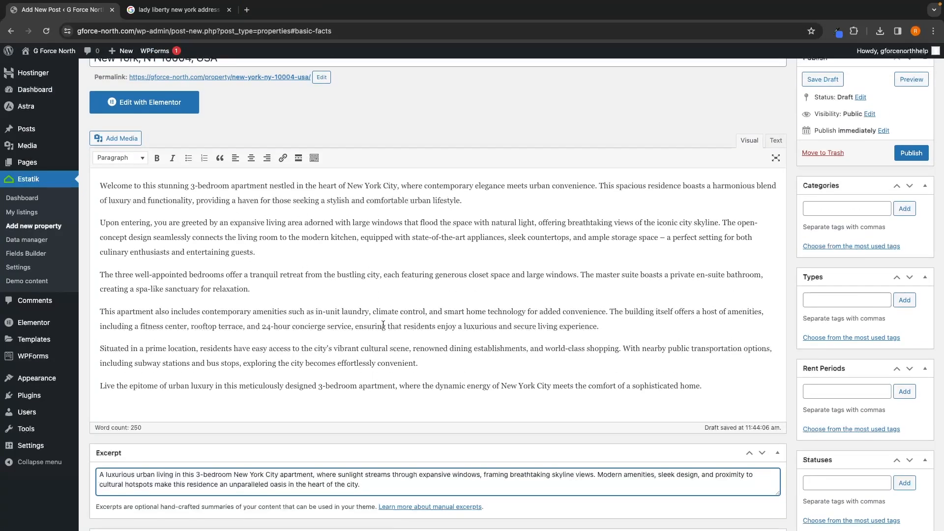
Step: Scroll through the Properties info Basics section to review the price and basic facts fields
scroll(457, 342, "down", 9)
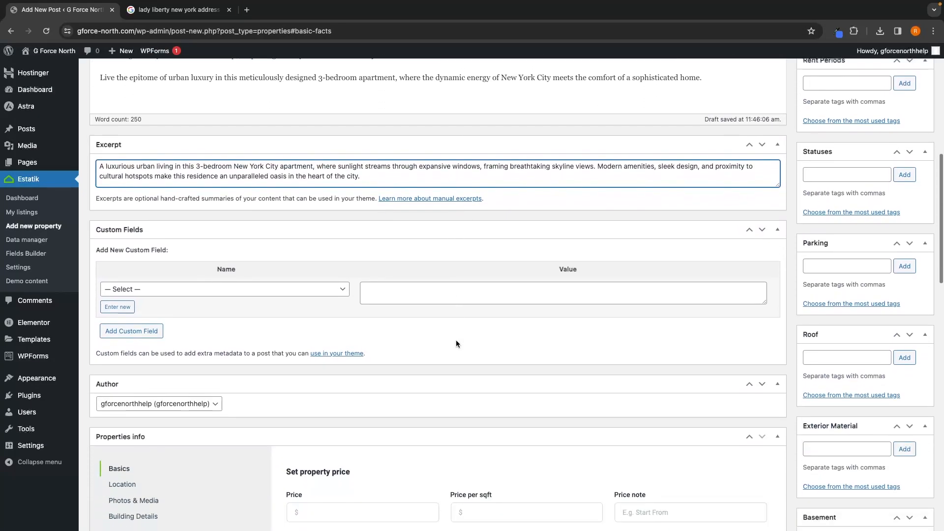
scroll(455, 340, "down", 4)
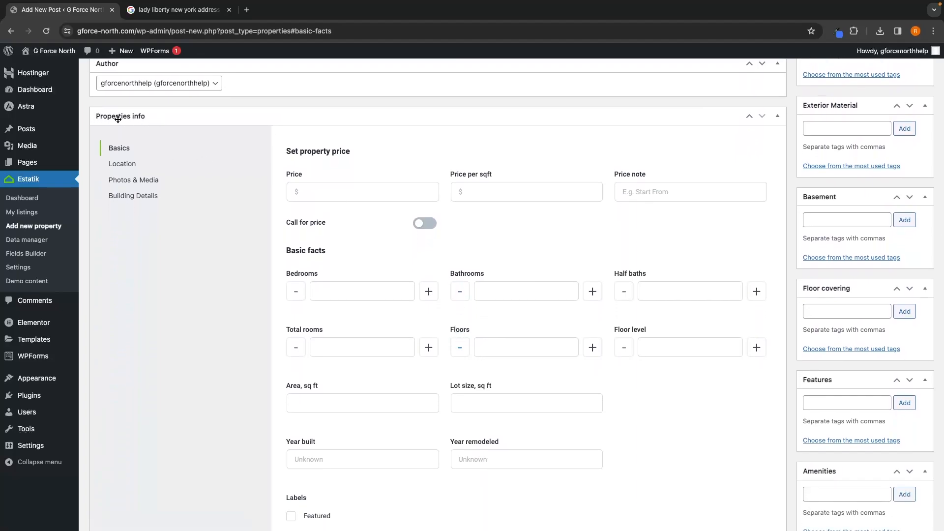
scroll(310, 161, "down", 1)
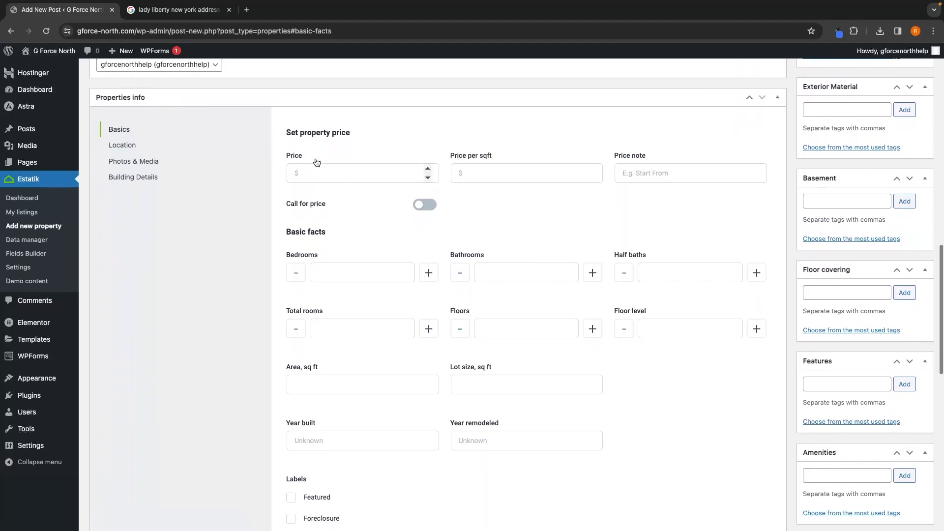
scroll(494, 184, "down", 1)
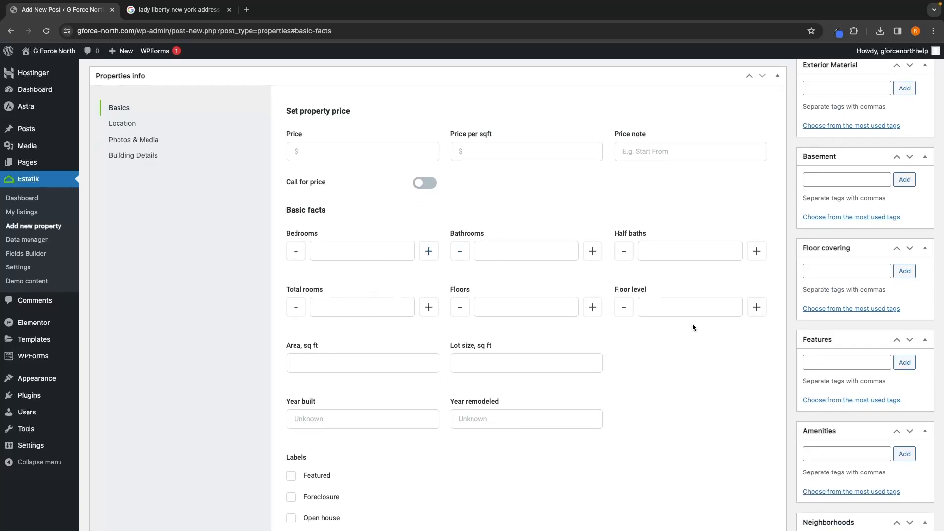
scroll(704, 184, "down", 4)
scroll(704, 184, "down", 3)
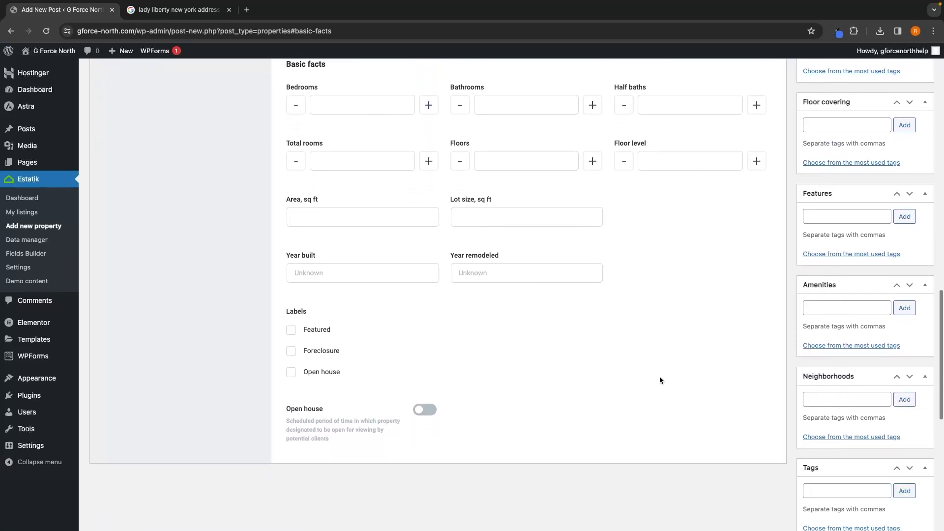
scroll(659, 380, "up", 5)
scroll(659, 379, "up", 1)
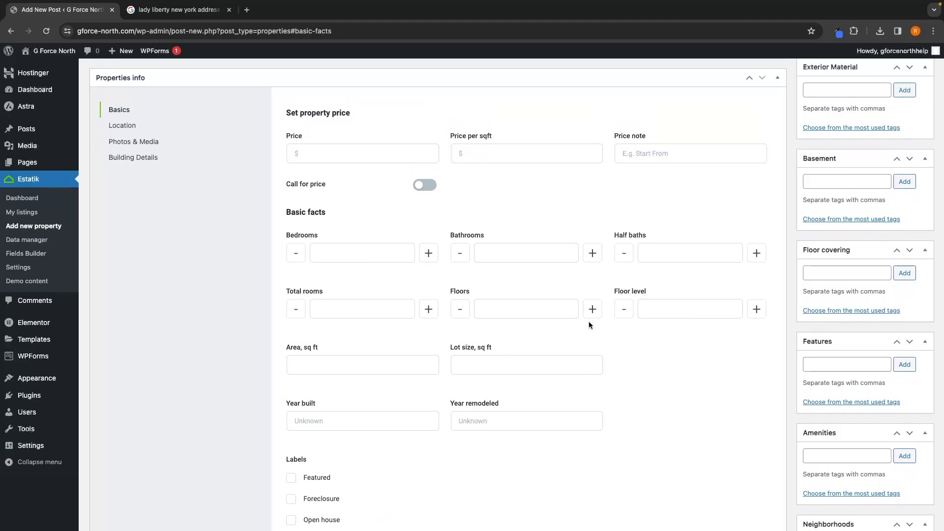
scroll(496, 229, "up", 1)
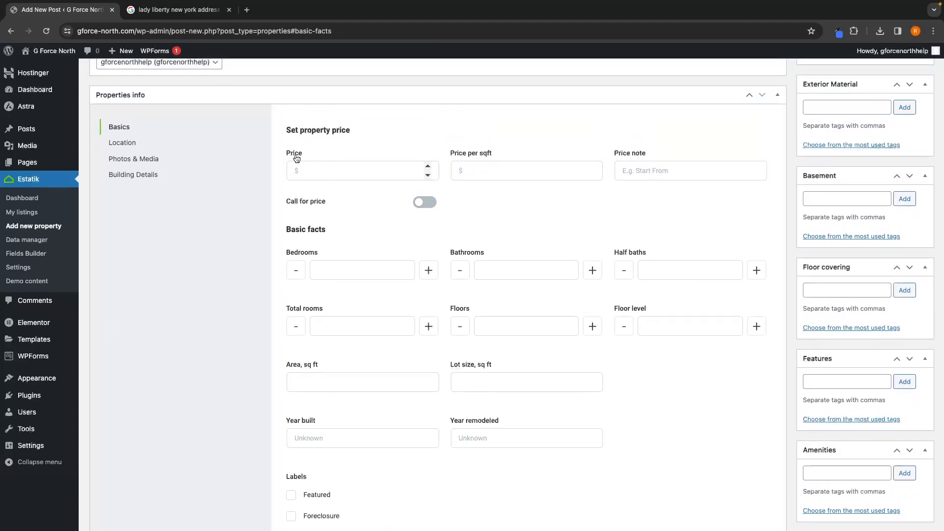
scroll(302, 157, "up", 15)
scroll(282, 316, "up", 2)
scroll(352, 218, "down", 20)
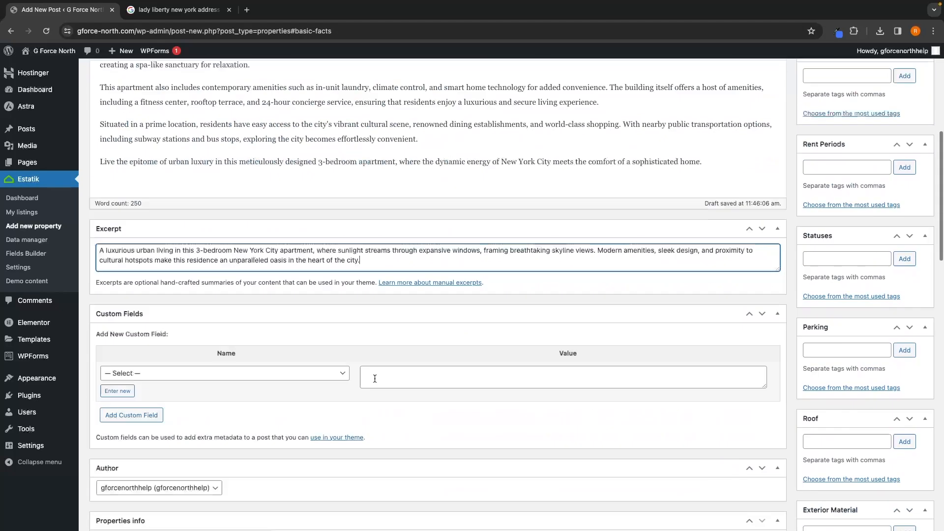
scroll(375, 383, "up", 1)
Step: Enter a price of 3000 with the price note per month
left_click(380, 181)
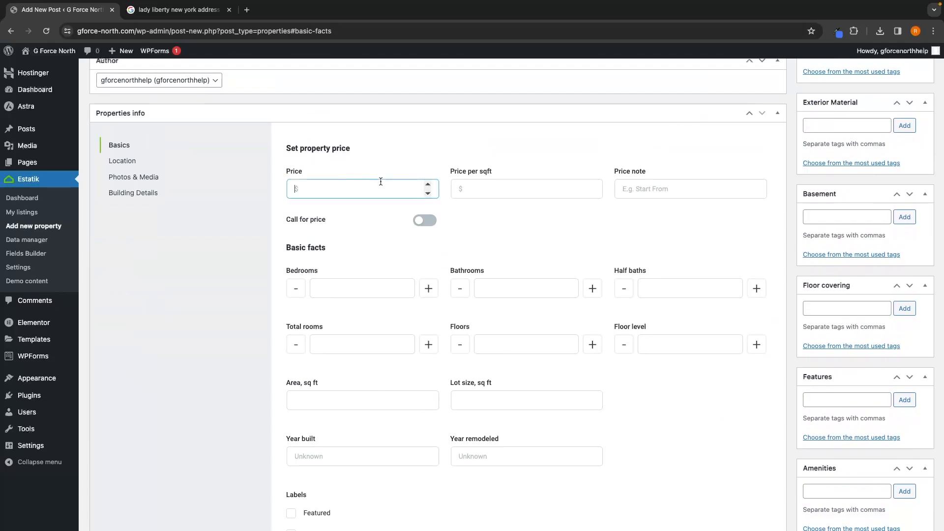
type("3000")
left_click(650, 190)
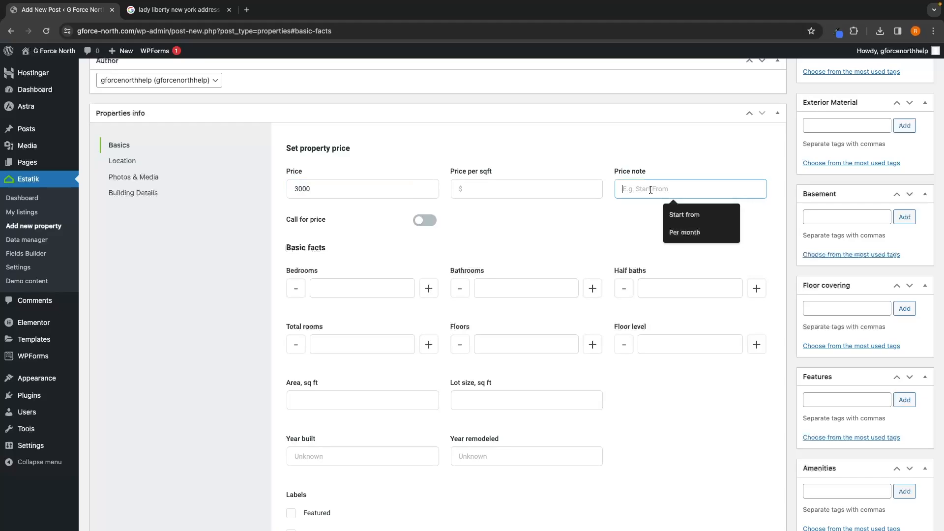
type("Per")
key("BackSpace")
key("BackSpace")
key("BackSpace")
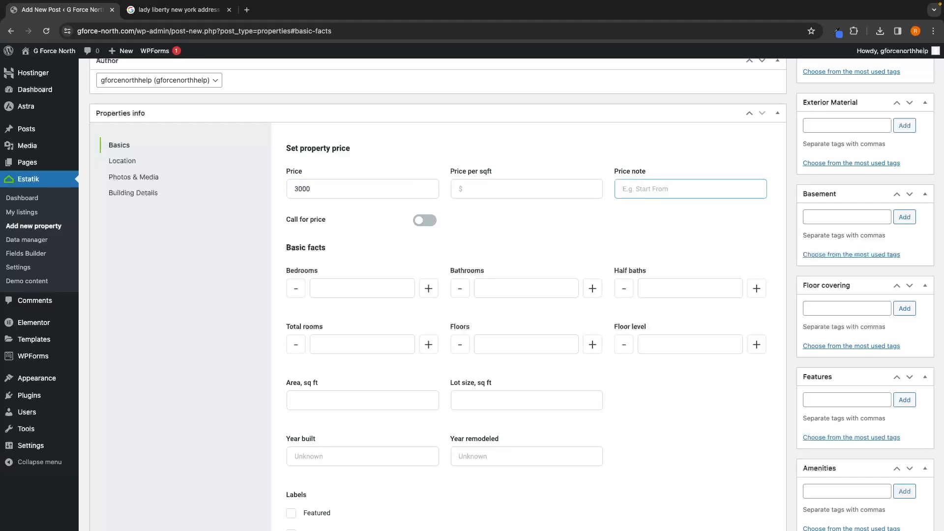
type("per month")
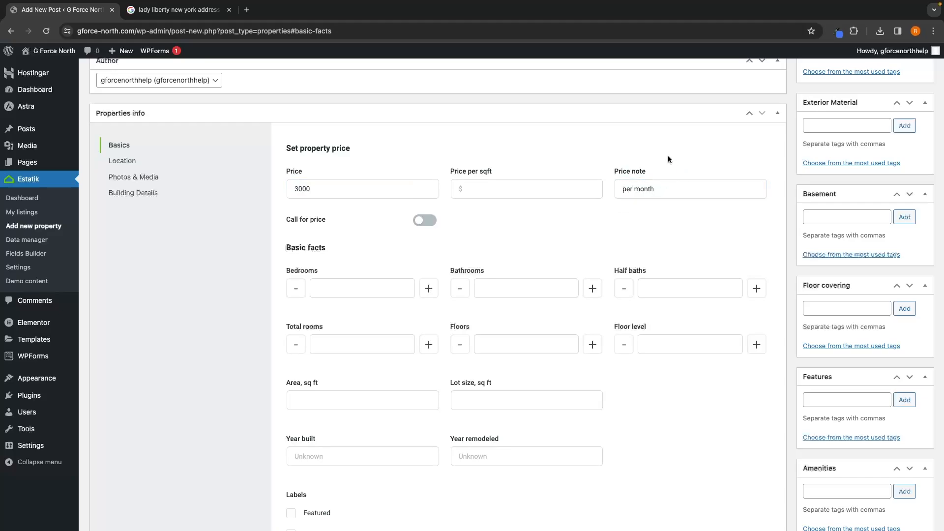
left_click(665, 189)
left_click_drag(665, 188, 618, 189)
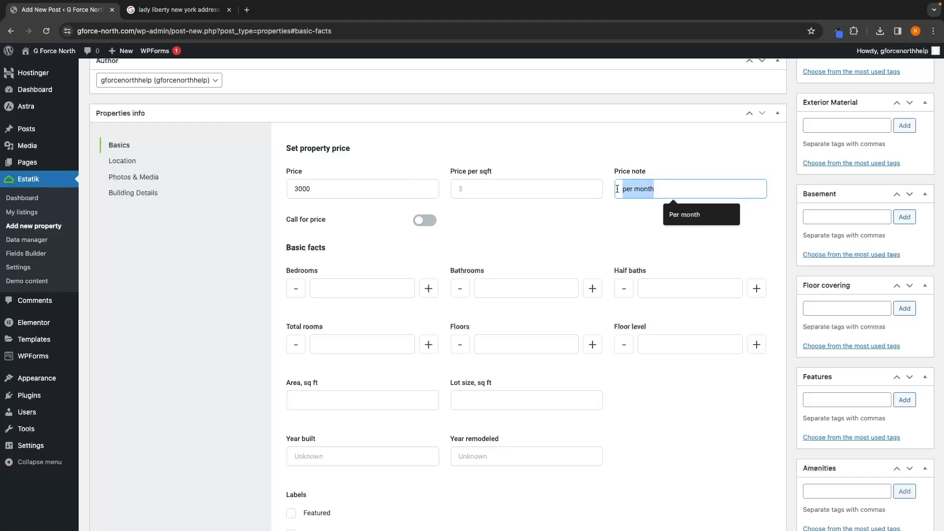
left_click(659, 174)
left_click(623, 149)
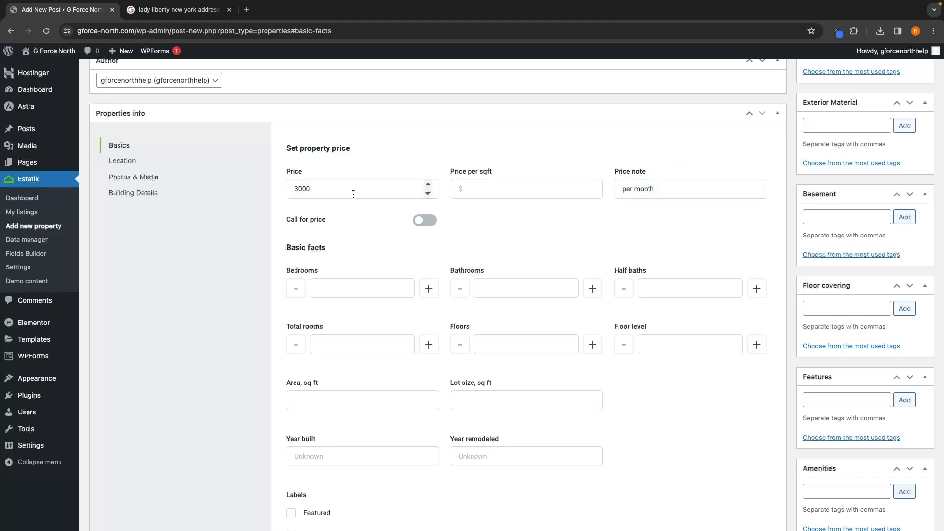
Step: Change the price to 500000 and clear the price note
double_click(327, 186)
type("500000")
left_click_drag(657, 189, 621, 189)
key("BackSpace")
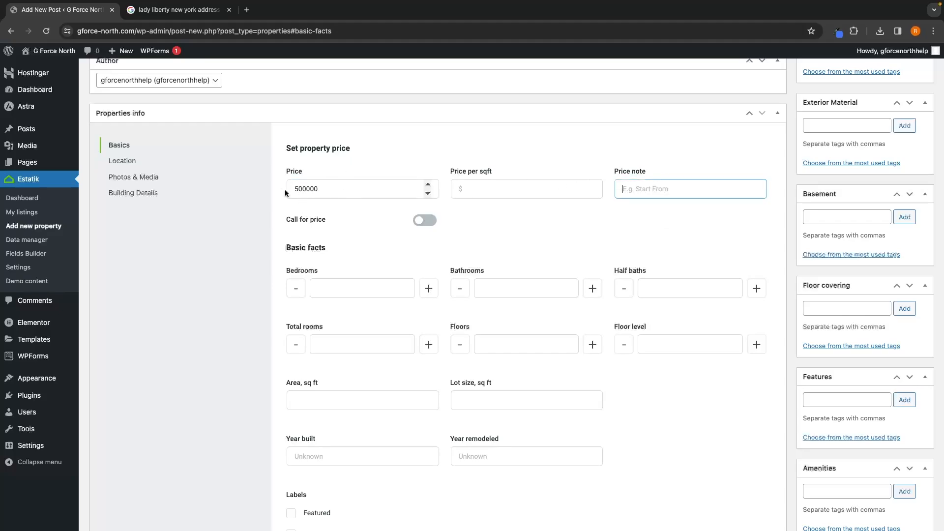
Step: Set the price back to 3000 and the price note to per month
double_click(330, 189)
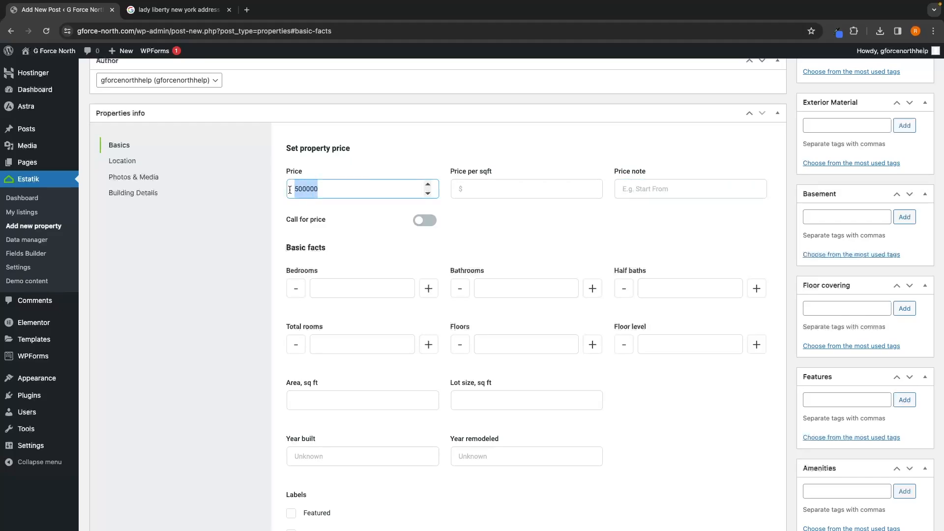
type("3000")
left_click(637, 194)
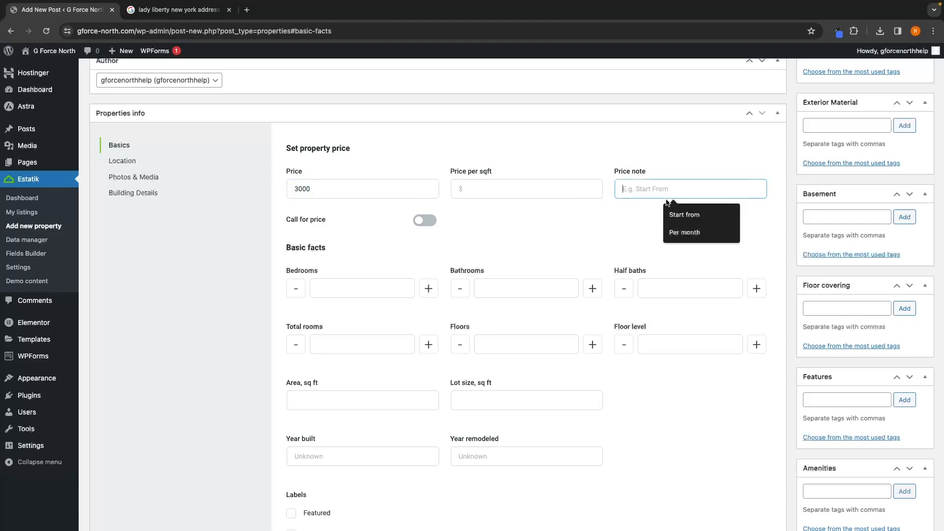
type("per motnh")
left_click(496, 161)
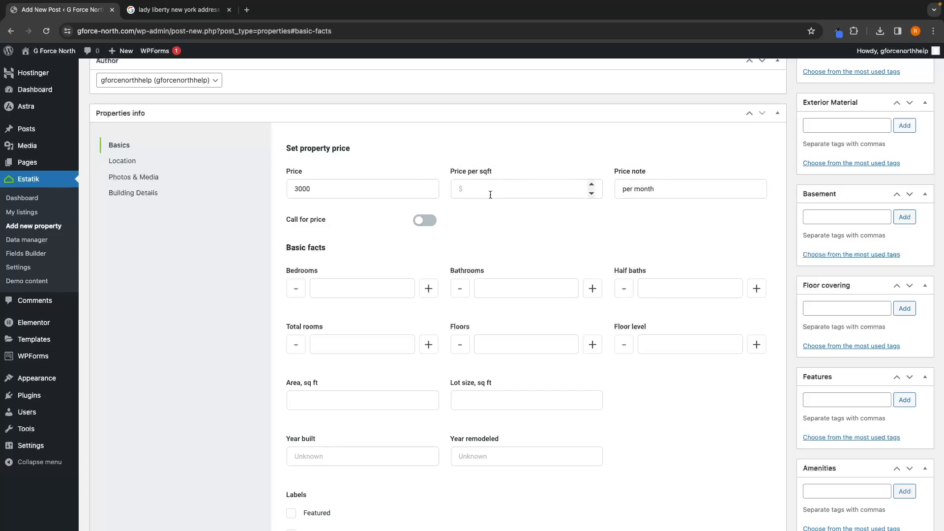
Step: Set the basic facts to 3 bedrooms, 2 bathrooms and 0 half baths
scroll(492, 195, "down", 1)
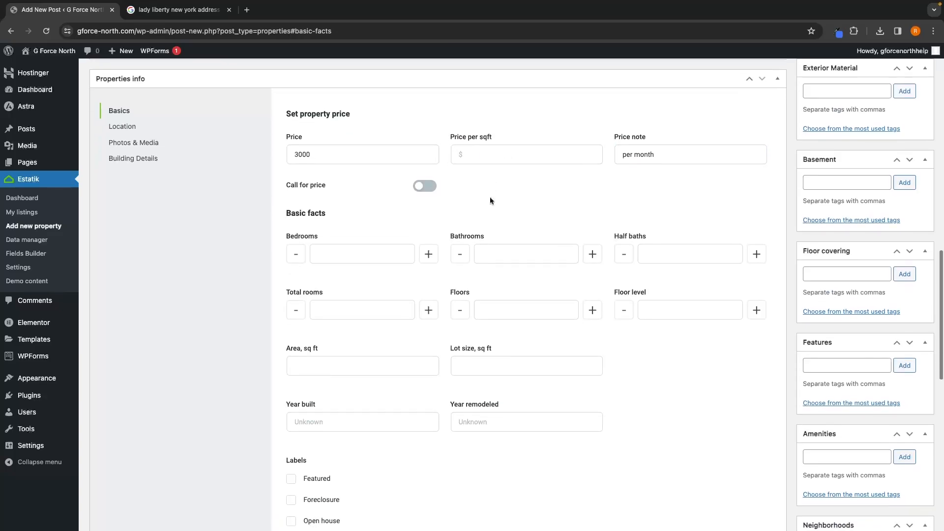
left_click(429, 253)
left_click(429, 252)
left_click(429, 253)
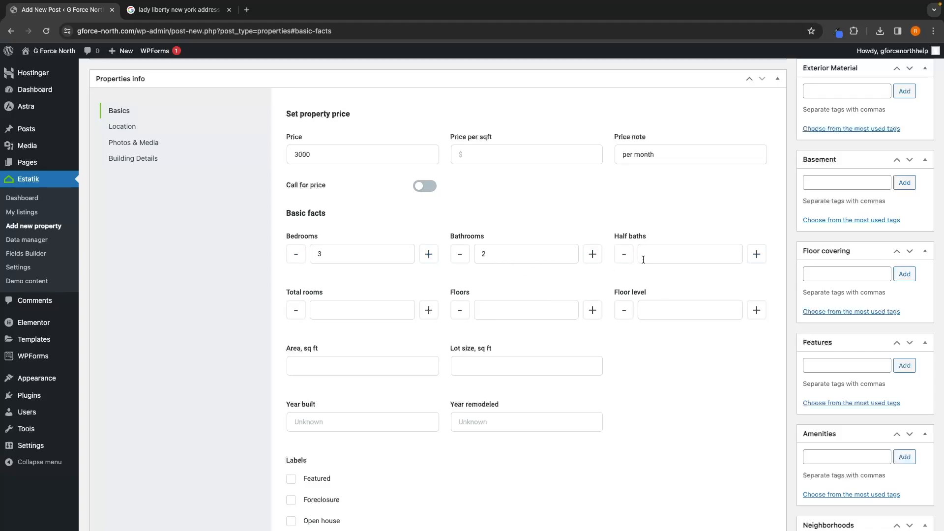
left_click(666, 253)
type("0")
Step: Set total rooms to 7 and floors to 1
scroll(364, 284, "down", 1)
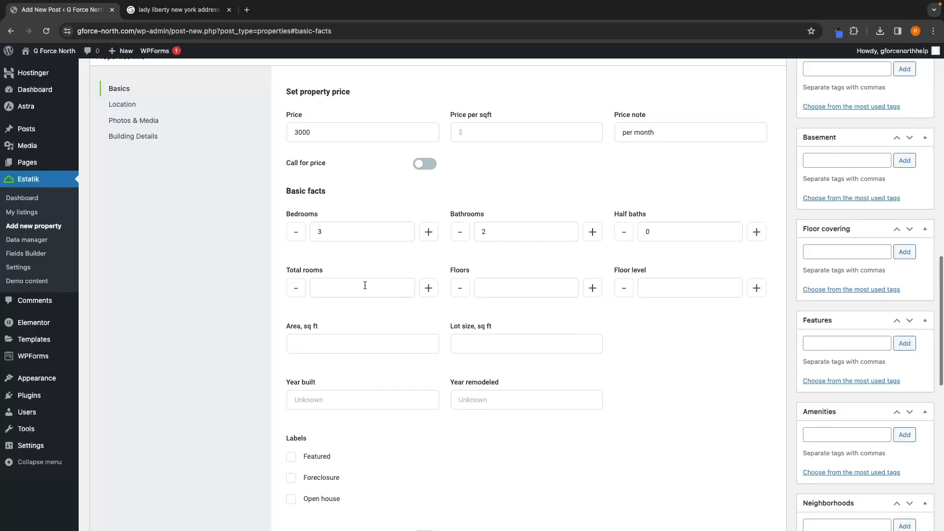
left_click(364, 284)
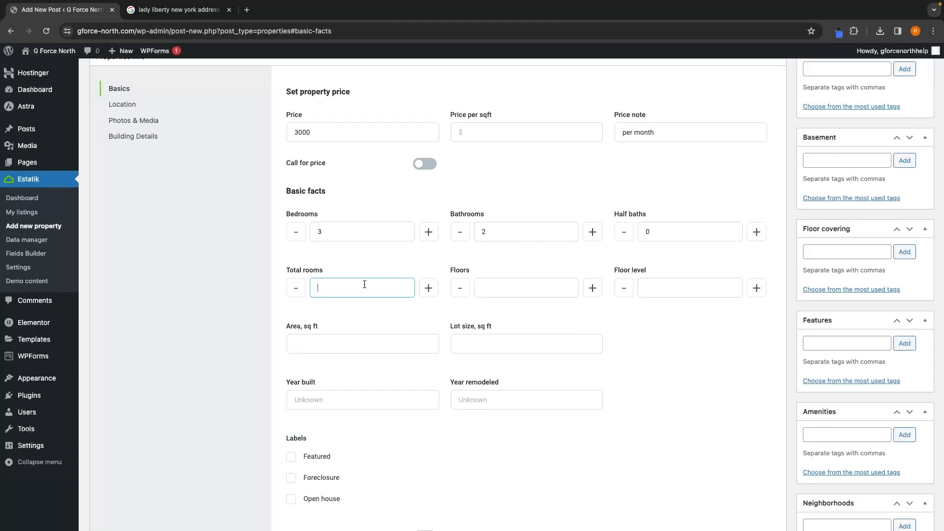
type("7")
left_click(374, 262)
left_click(515, 290)
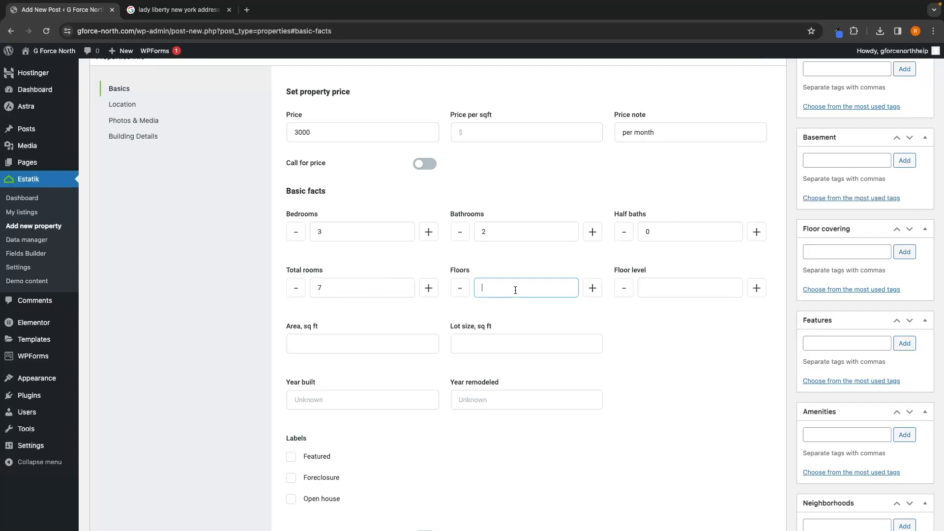
left_click(579, 317)
left_click(653, 289)
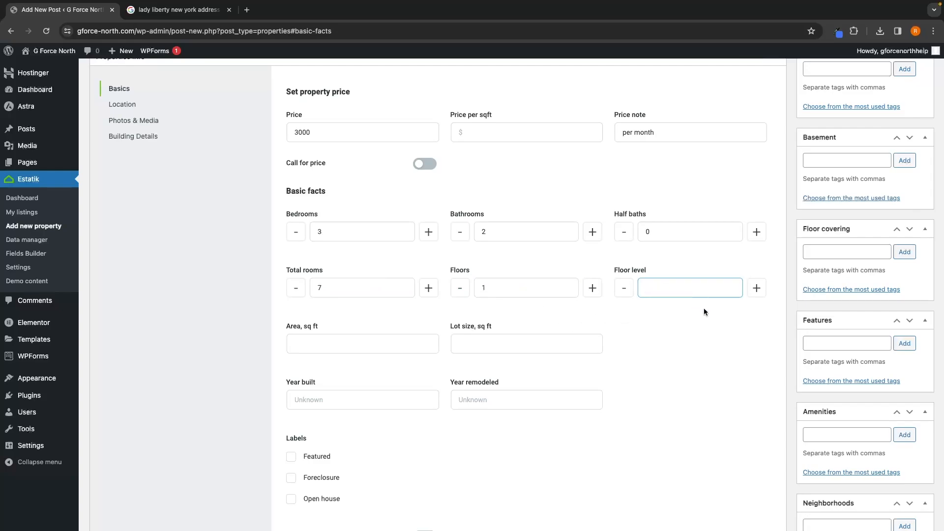
Step: Set the floor level to 35 and the area to 1500 sq ft
type("35")
left_click(712, 328)
scroll(711, 329, "down", 1)
scroll(711, 326, "down", 1)
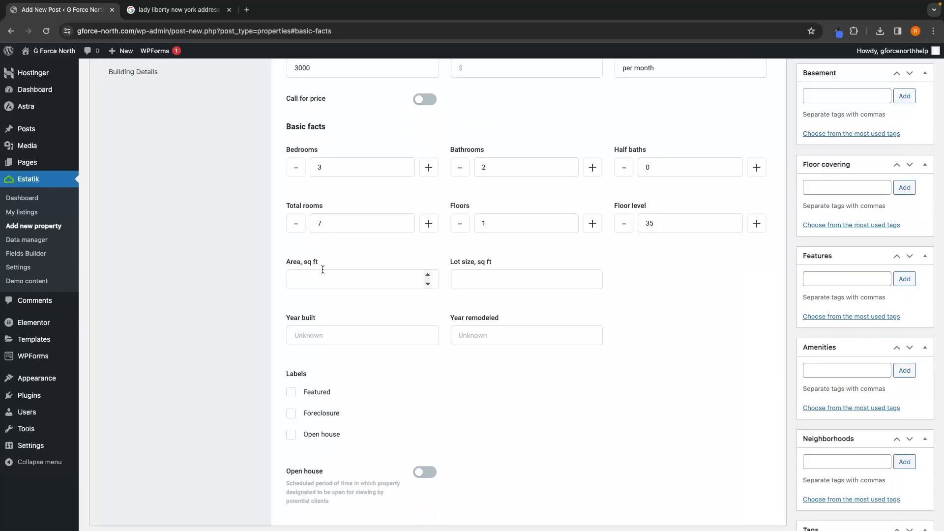
left_click(319, 274)
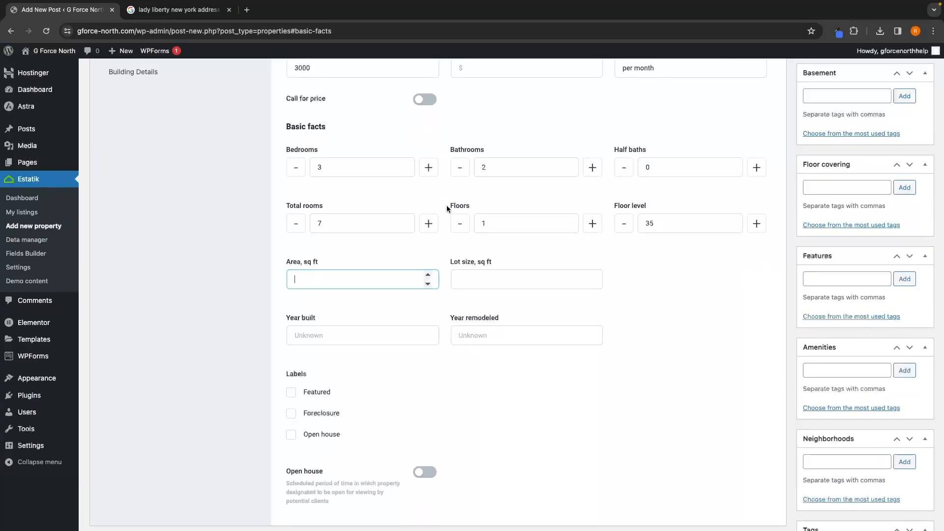
type("1500")
Step: Set the year built to 2003 and mark the property with the Featured label
left_click(621, 320)
scroll(620, 320, "down", 1)
left_click(350, 285)
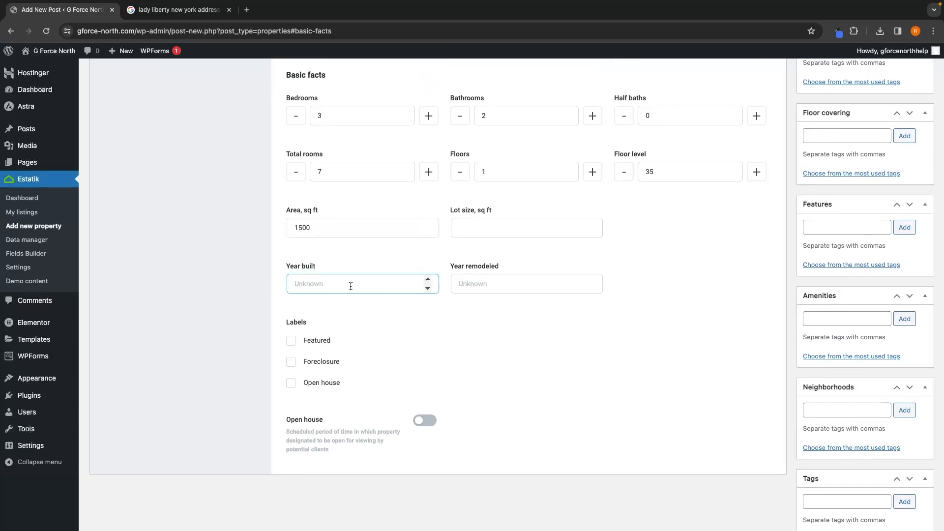
type("2003")
left_click(465, 322)
scroll(465, 323, "down", 1)
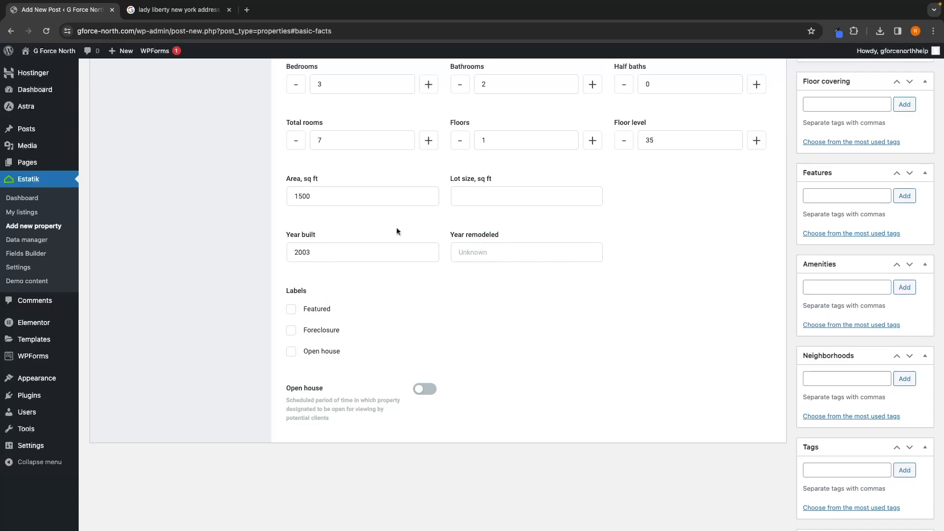
left_click(332, 291)
left_click(317, 310)
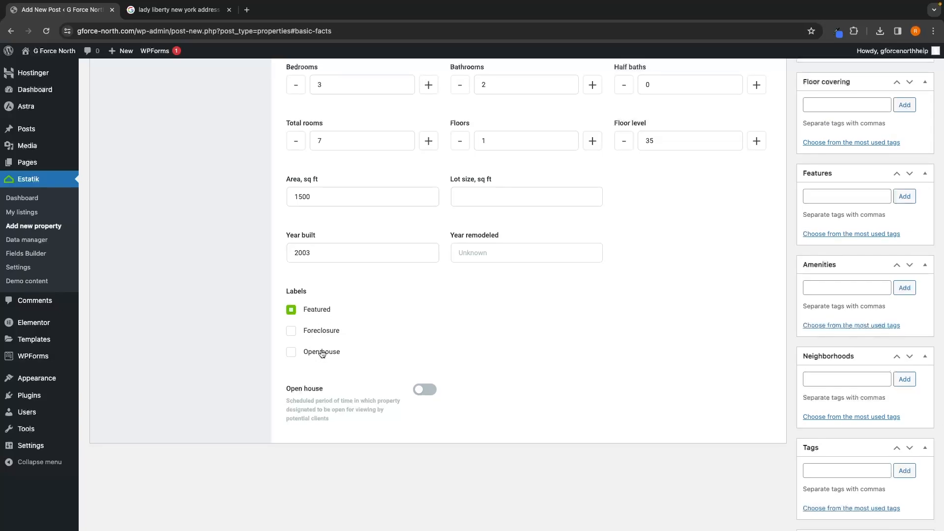
left_click(302, 390)
left_click(424, 440)
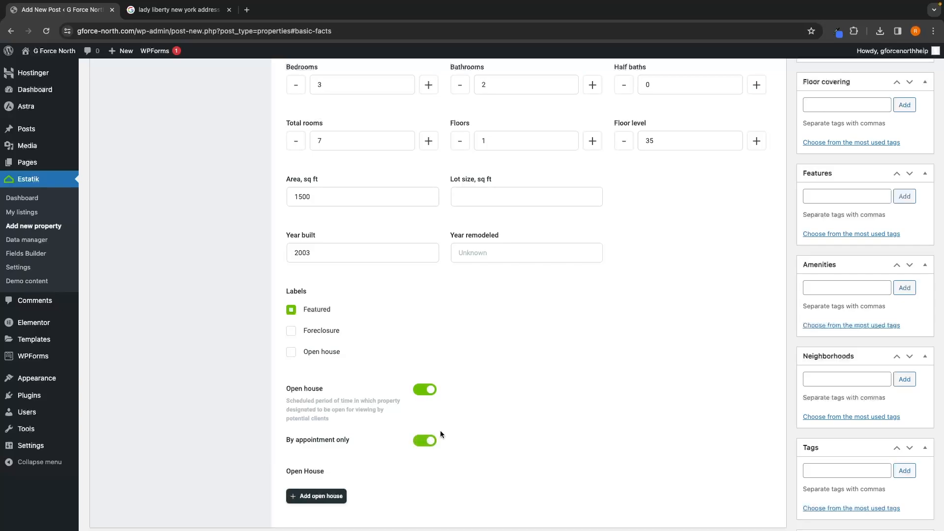
scroll(433, 428, "down", 2)
left_click(326, 437)
scroll(325, 434, "down", 1)
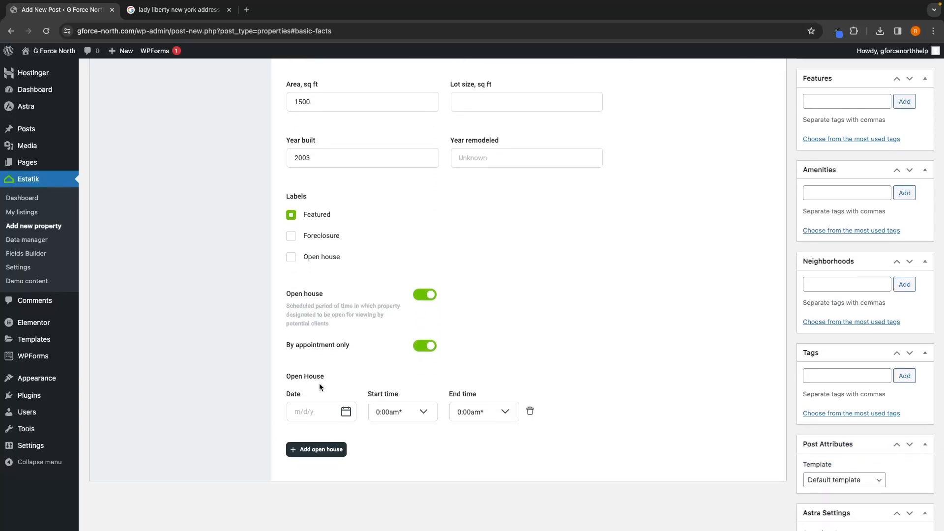
left_click(430, 291)
Step: Review the Location section's address fields and open the Photos & Media section
scroll(462, 311, "down", 1)
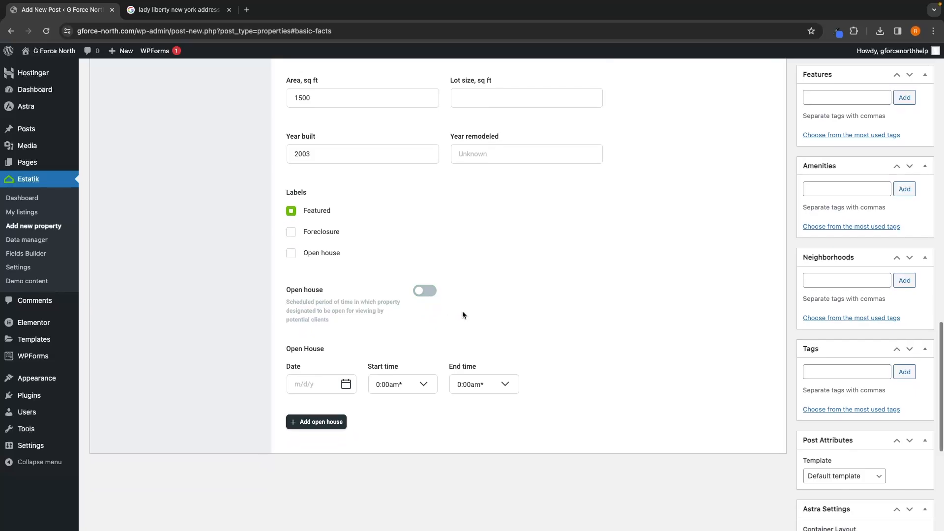
scroll(437, 326, "up", 7)
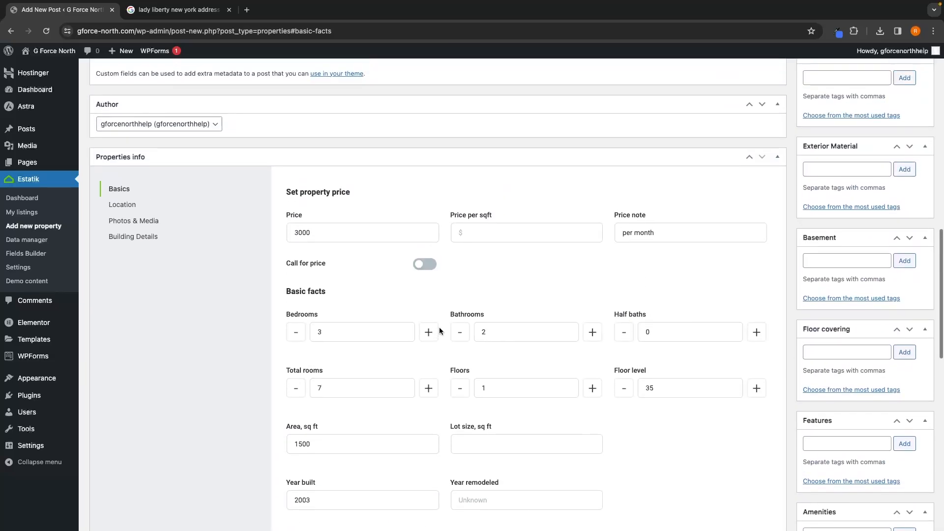
scroll(461, 336, "down", 1)
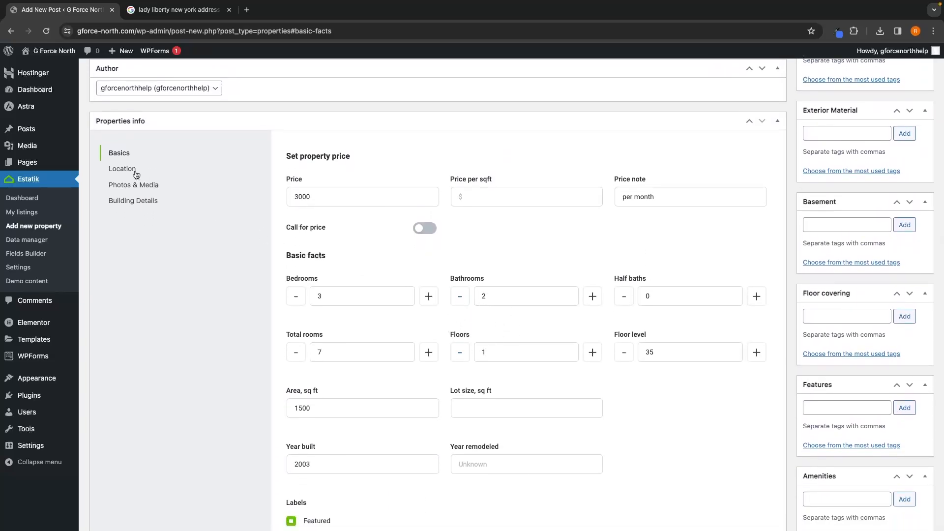
left_click(122, 169)
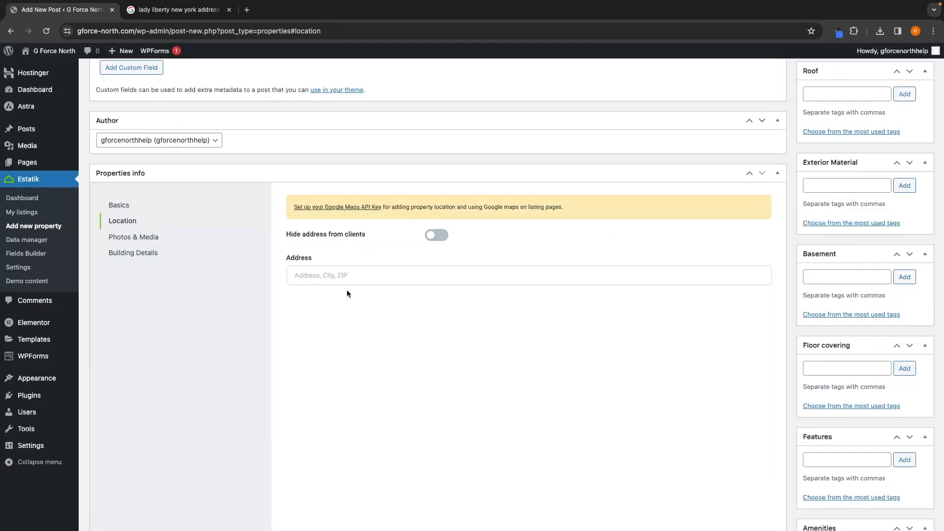
left_click_drag(293, 207, 564, 211)
left_click(494, 230)
left_click(133, 238)
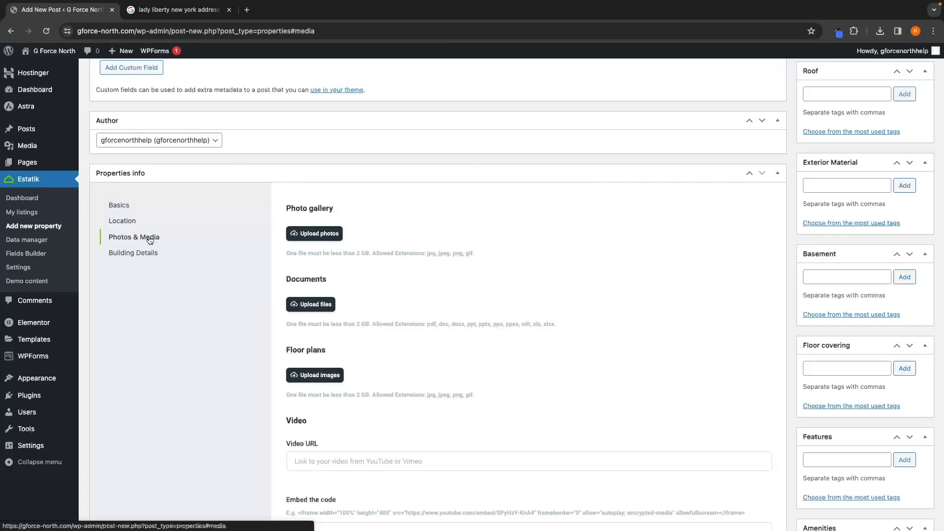
Step: Examine the photo gallery, documents, floor plans and video fields, and browse the Pexels apartment photos
scroll(400, 269, "down", 2)
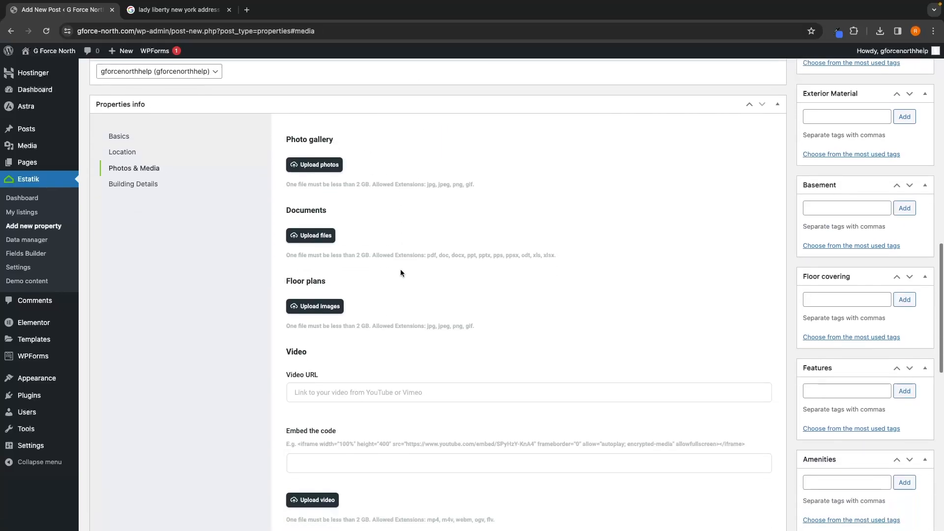
left_click_drag(283, 133, 353, 131)
left_click(353, 131)
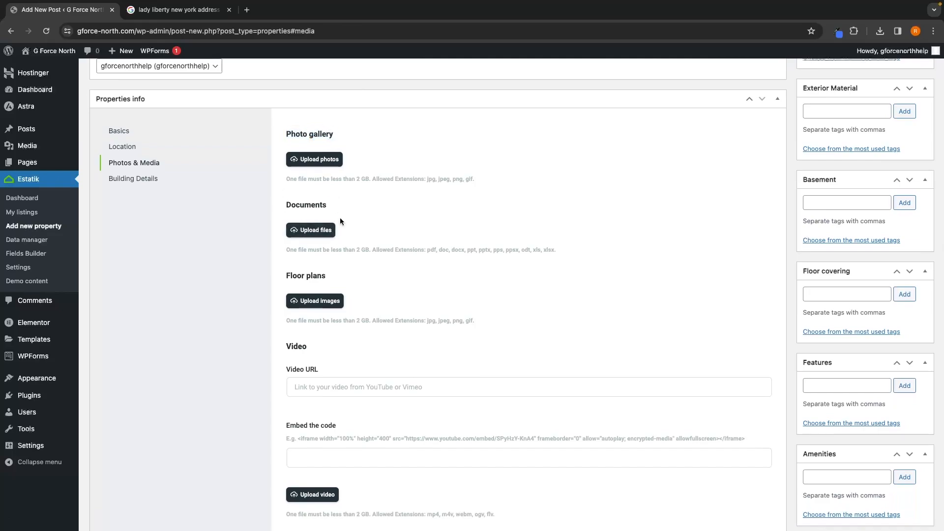
scroll(329, 270, "down", 2)
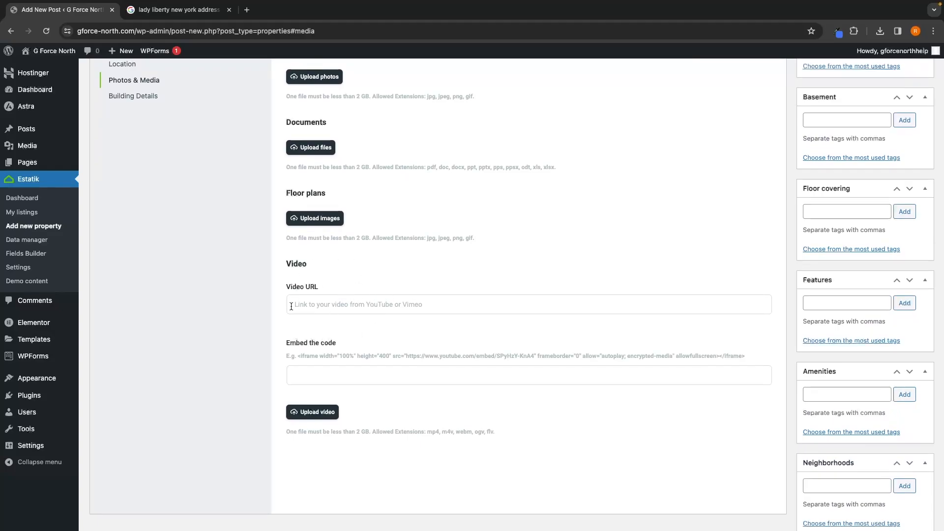
scroll(331, 297, "down", 1)
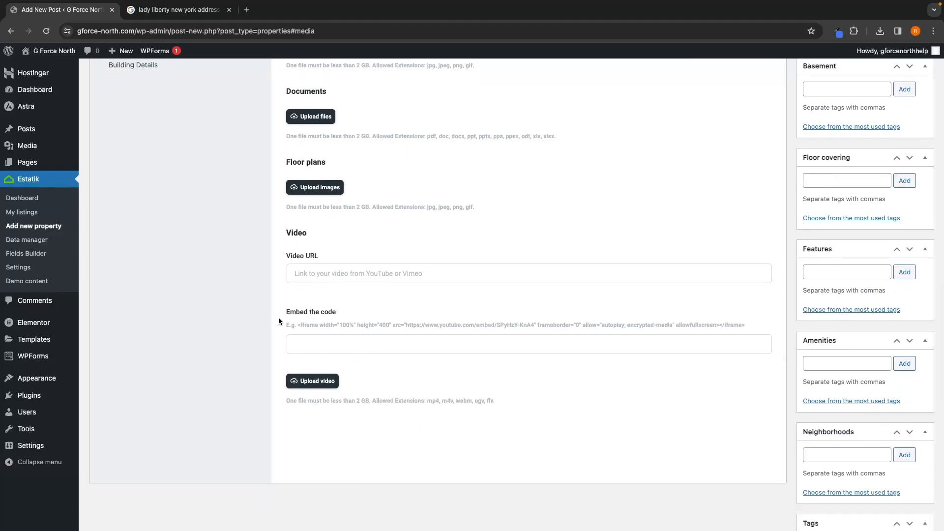
left_click_drag(279, 318, 376, 313)
left_click(317, 336)
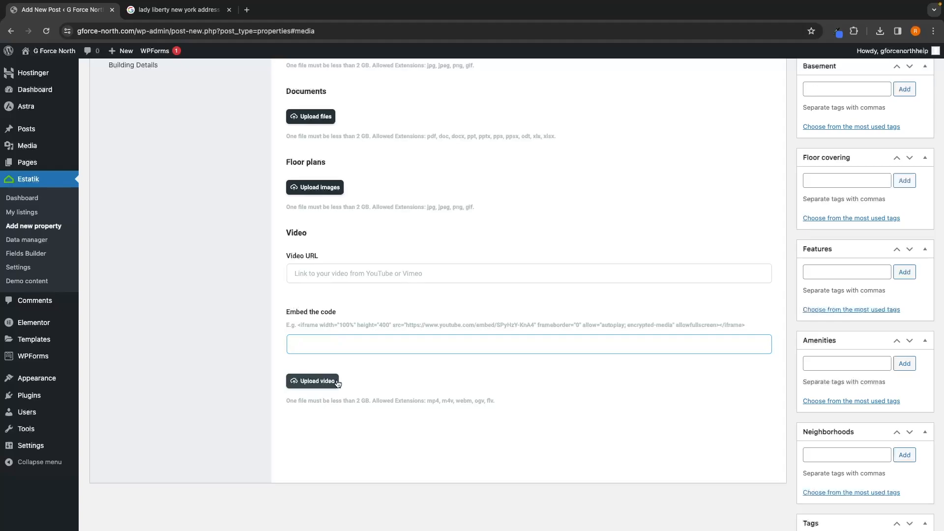
scroll(371, 380, "up", 1)
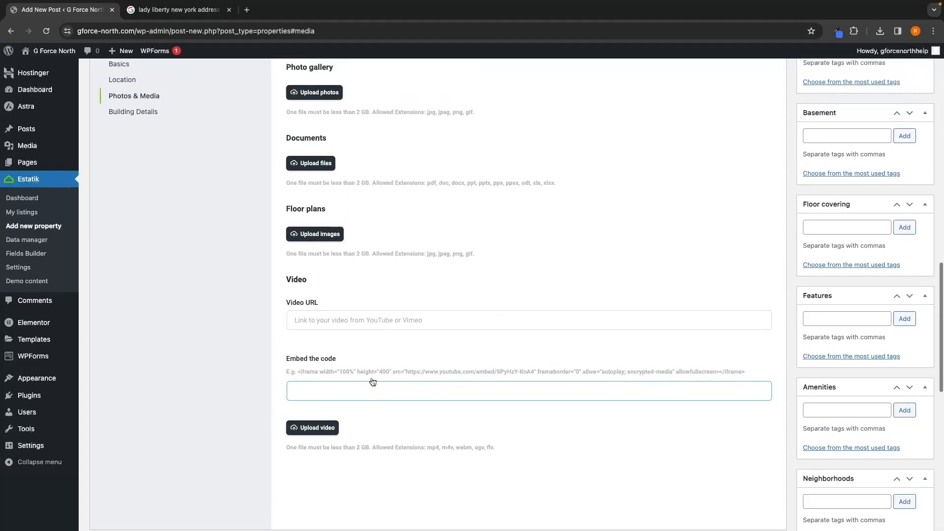
scroll(372, 382, "up", 2)
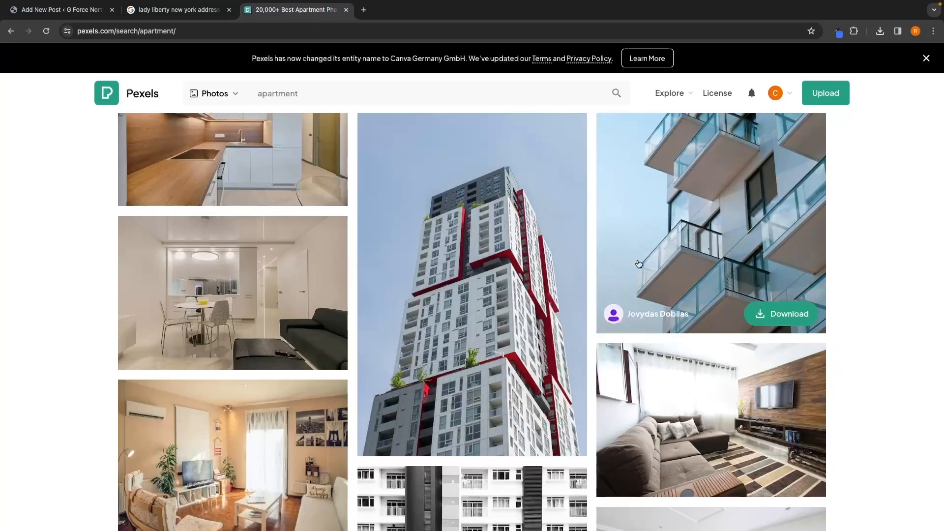
scroll(638, 264, "up", 4)
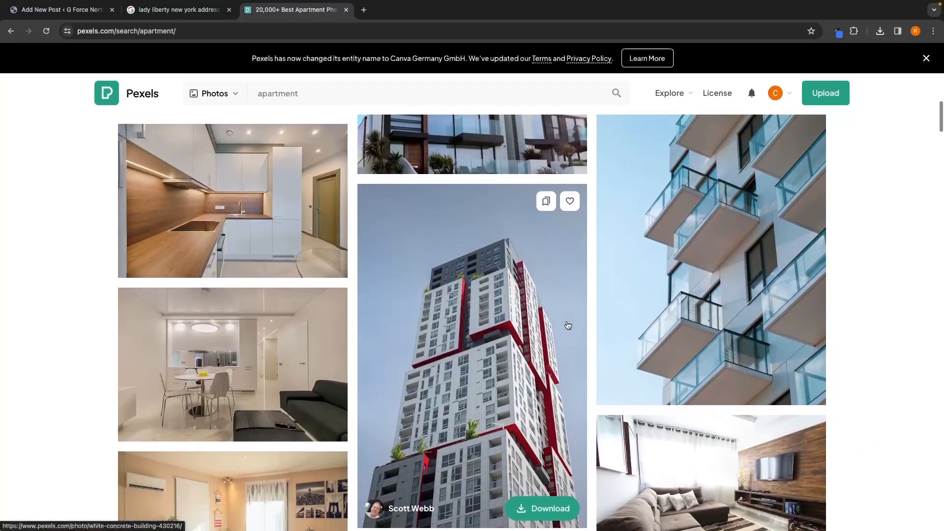
scroll(312, 287, "up", 5)
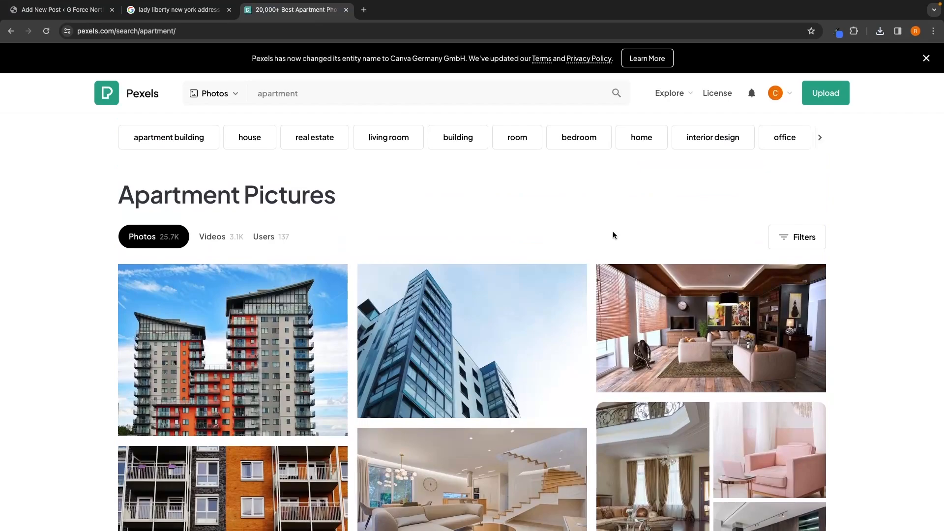
left_click(61, 10)
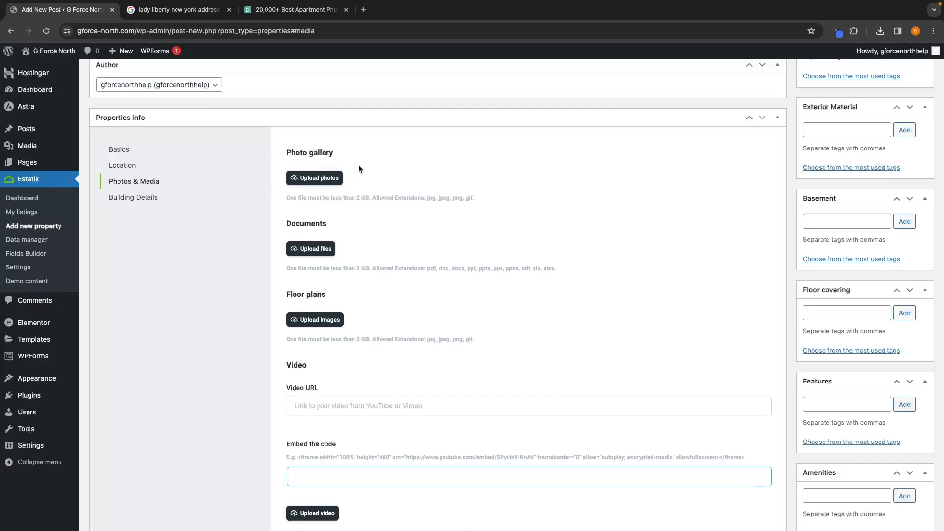
Step: Open canva.com in a new tab and create a custom-size design of 1000 × 700 px
key("ctrl+t")
type("canva.com")
key("Return")
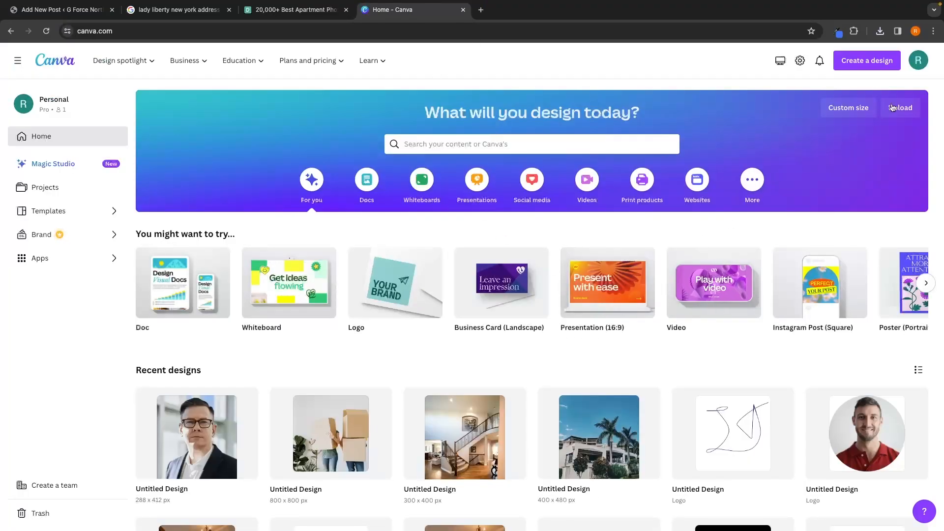
left_click(868, 65)
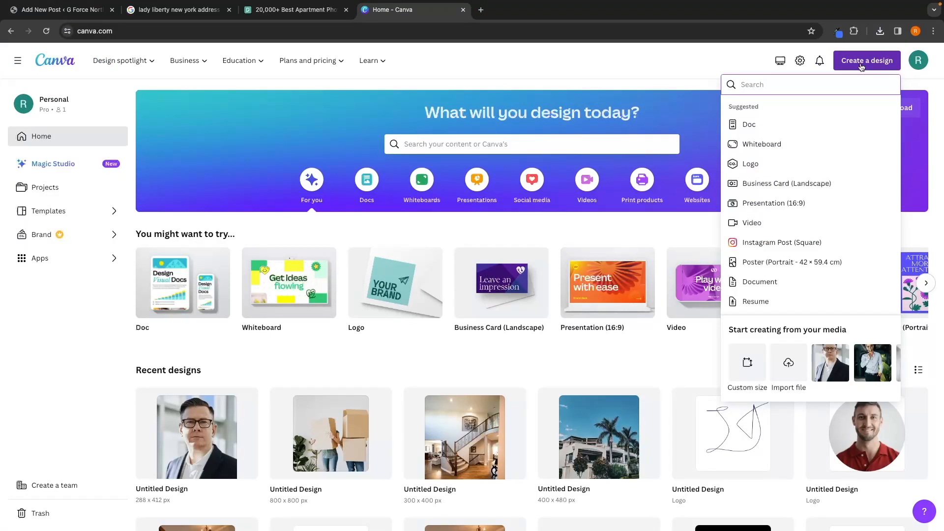
left_click(733, 352)
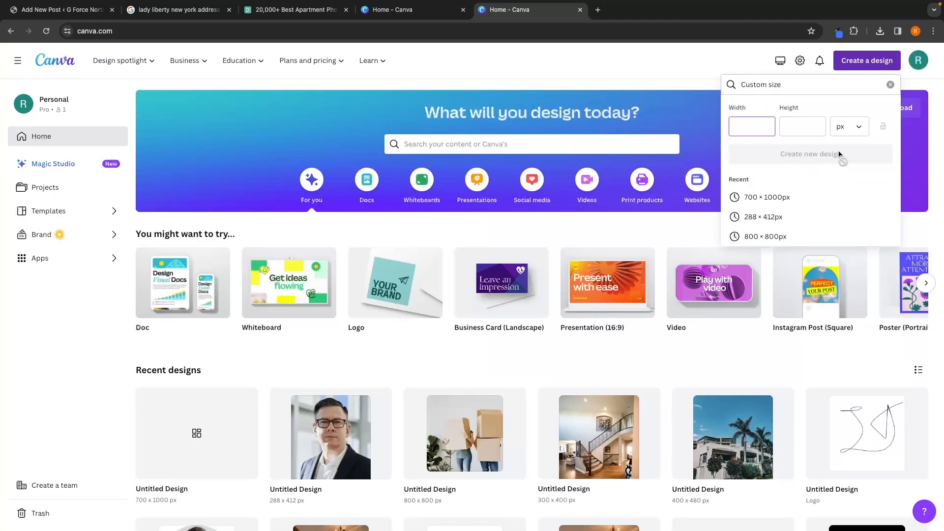
type("1000")
key("Tab")
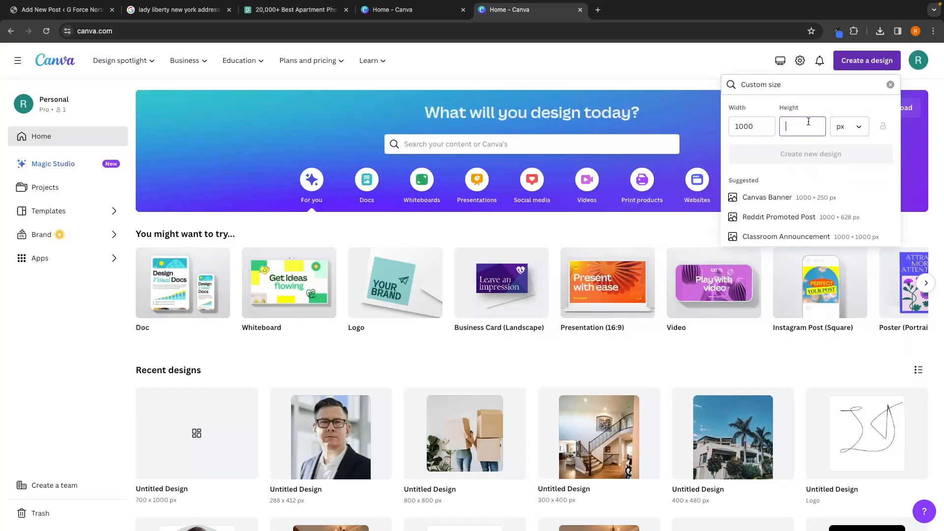
type("700")
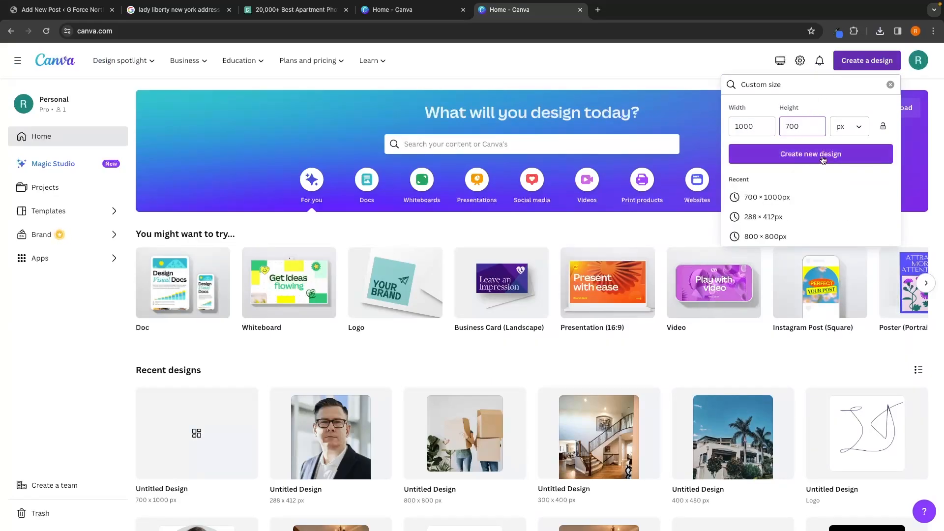
left_click(820, 156)
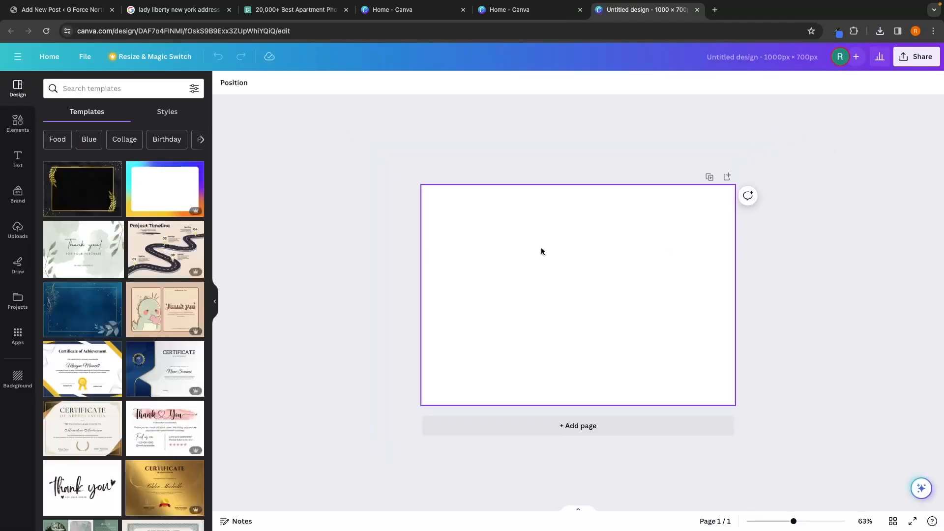
Step: Upload a downloaded room photo into the design and stretch it to fill the canvas
left_click(17, 229)
left_click(92, 137)
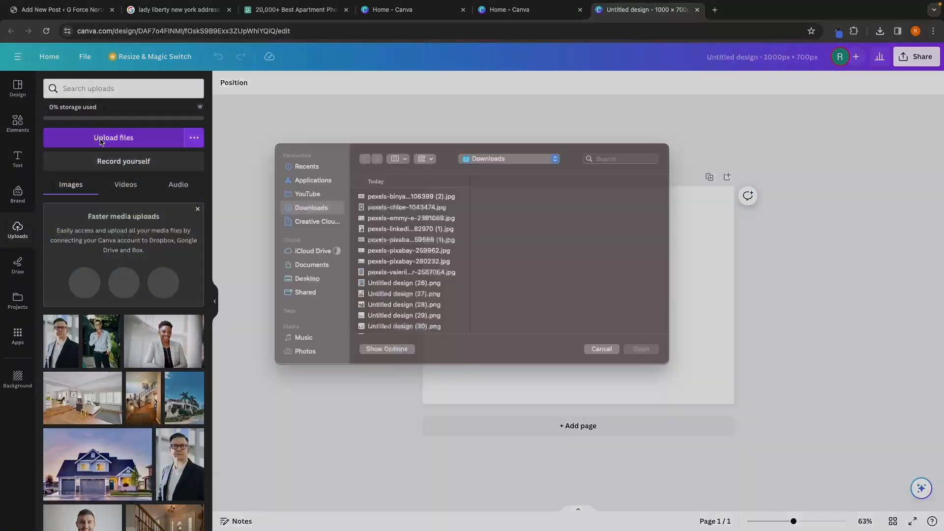
double_click(430, 243)
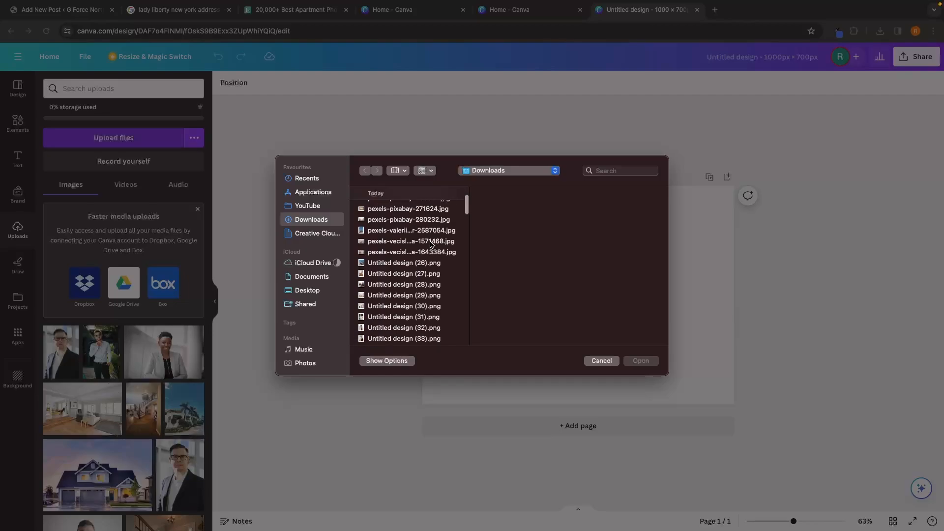
left_click_drag(581, 246, 572, 236)
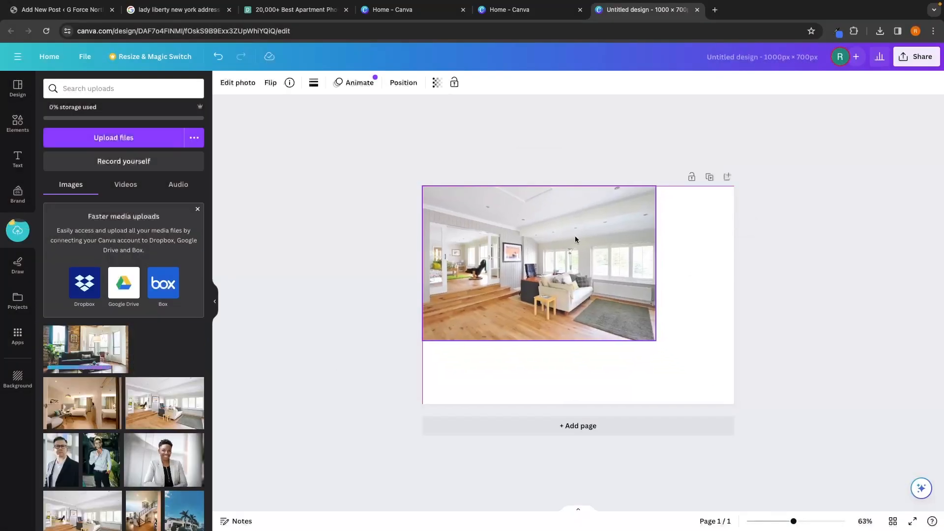
left_click_drag(655, 338, 735, 392)
left_click_drag(633, 391, 633, 404)
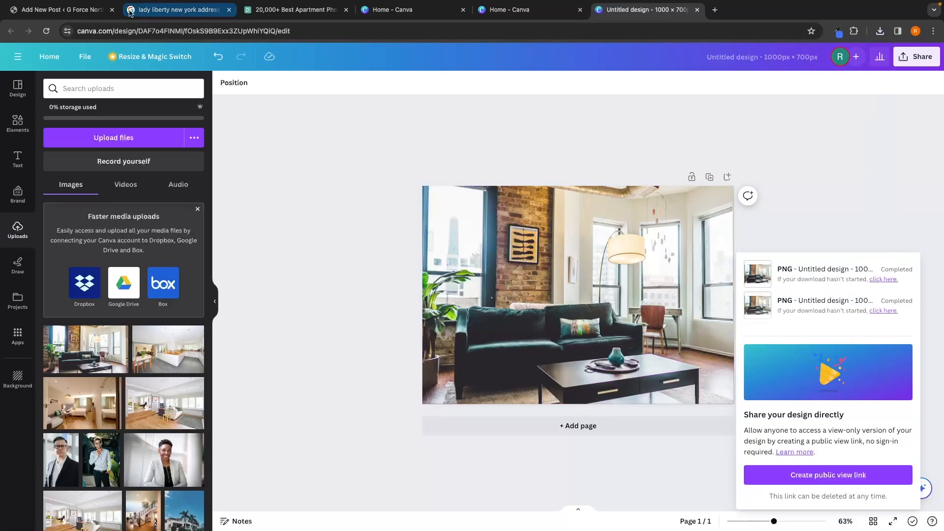
Step: Back in the WordPress listing, upload the Canva room images to the photo gallery and select them
left_click(85, 15)
left_click(314, 178)
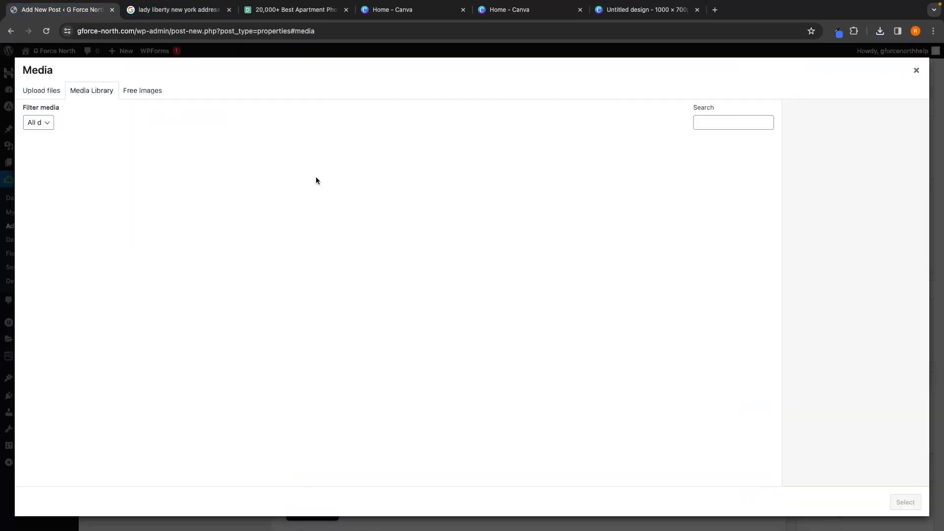
left_click(49, 95)
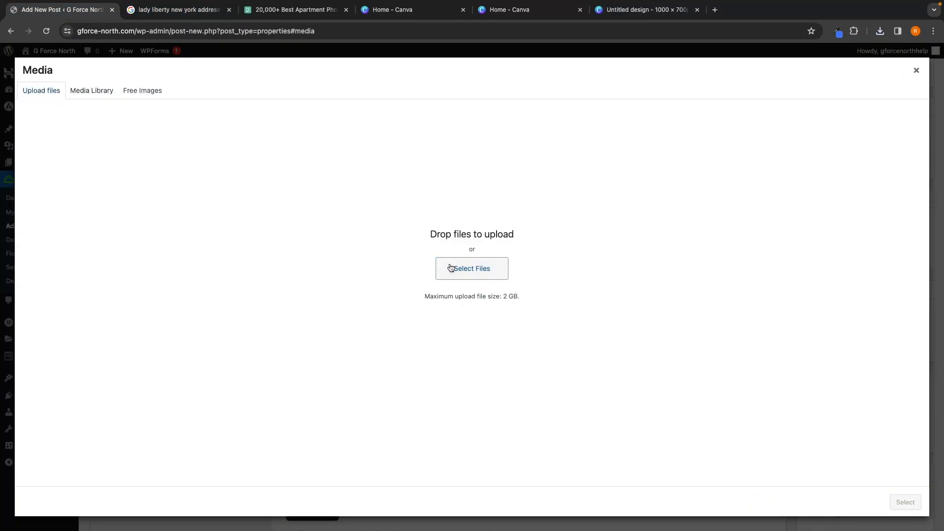
left_click(435, 264)
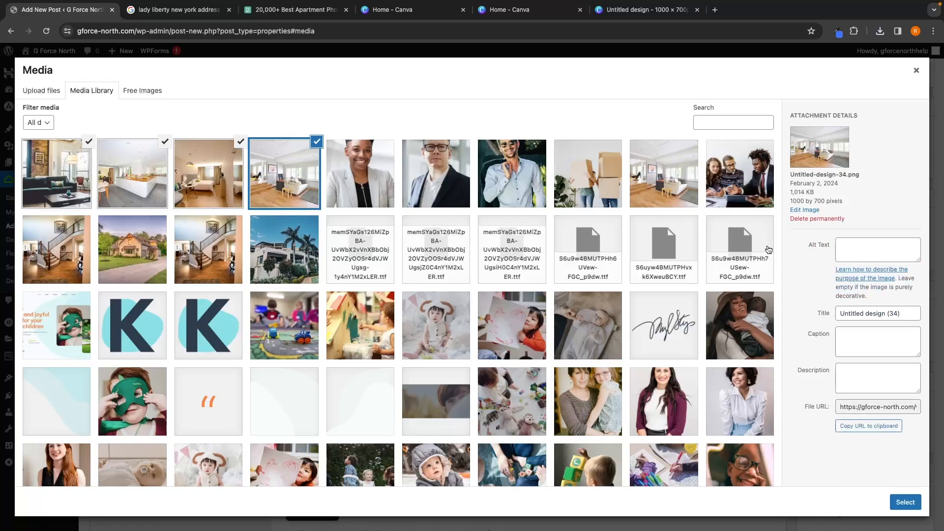
left_click(905, 502)
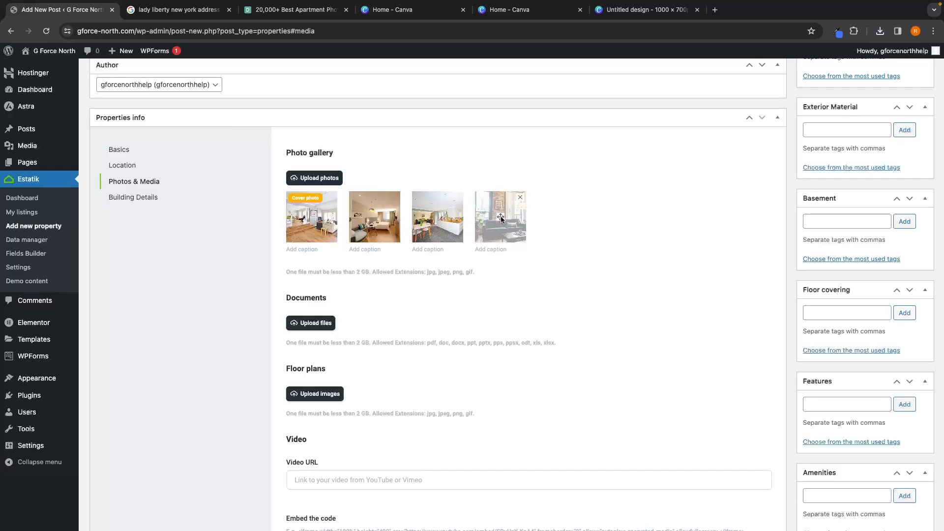
Step: Move the living-room photo into the cover position and caption it Living Area
left_click_drag(500, 216, 305, 220)
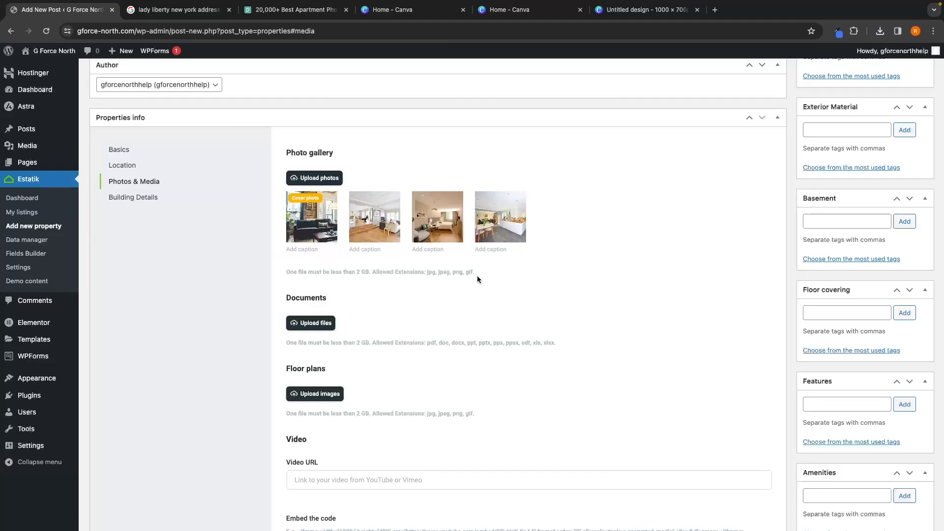
left_click(304, 248)
left_click(305, 250)
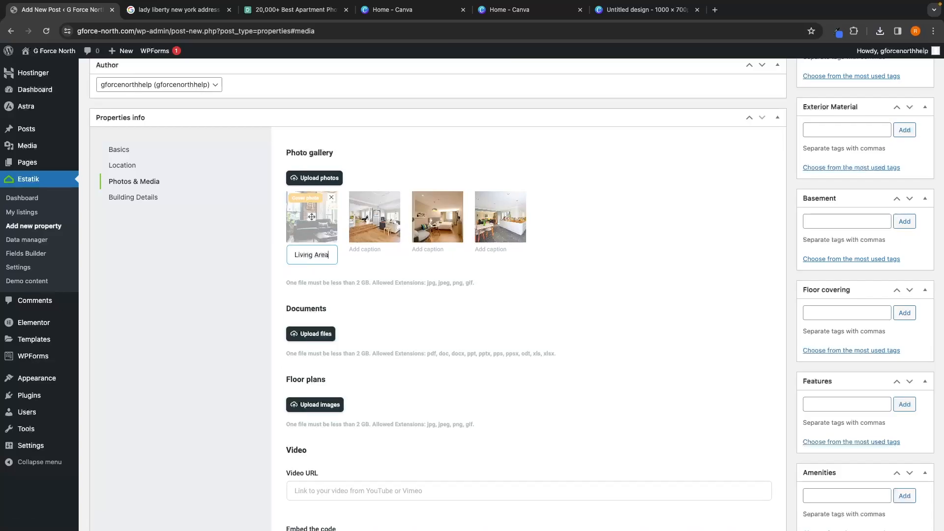
Step: Move the kitchen photo into second place and caption it Dining Area
left_click(379, 251)
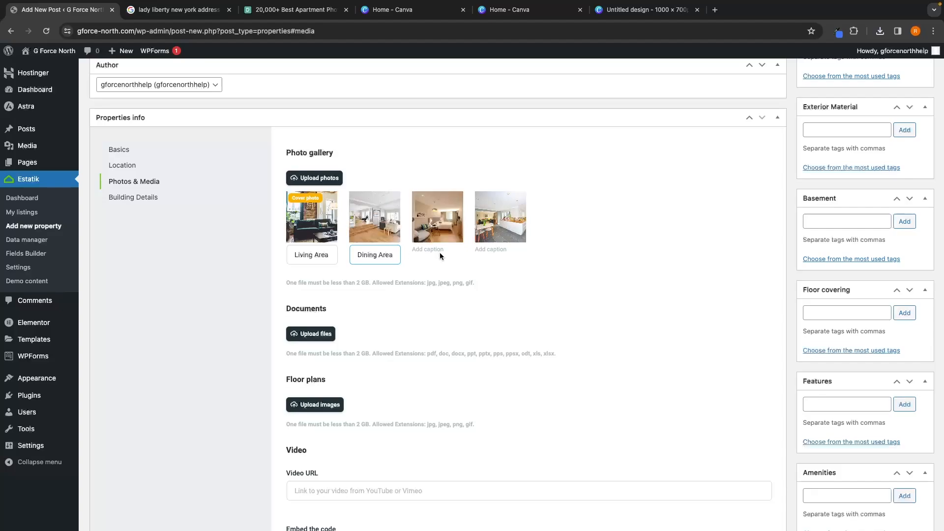
left_click_drag(501, 221, 364, 225)
left_click(373, 252)
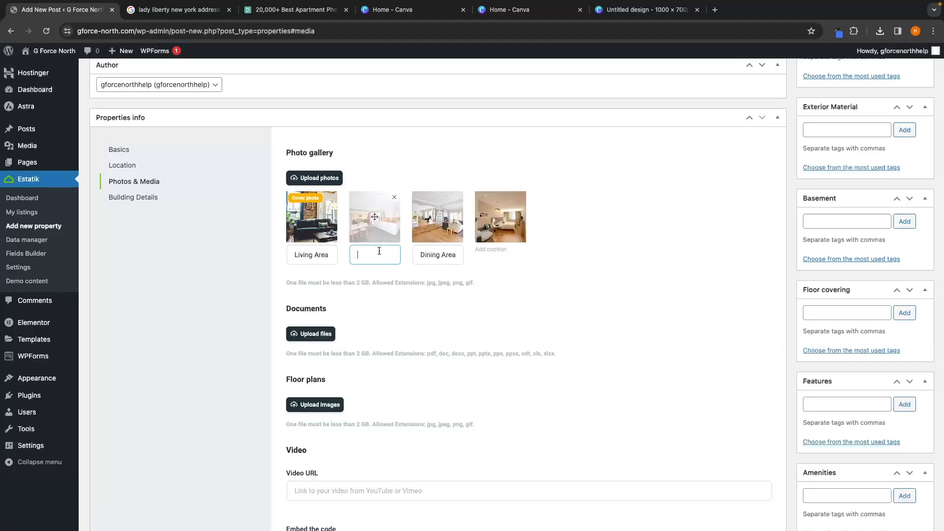
type("Dining Area")
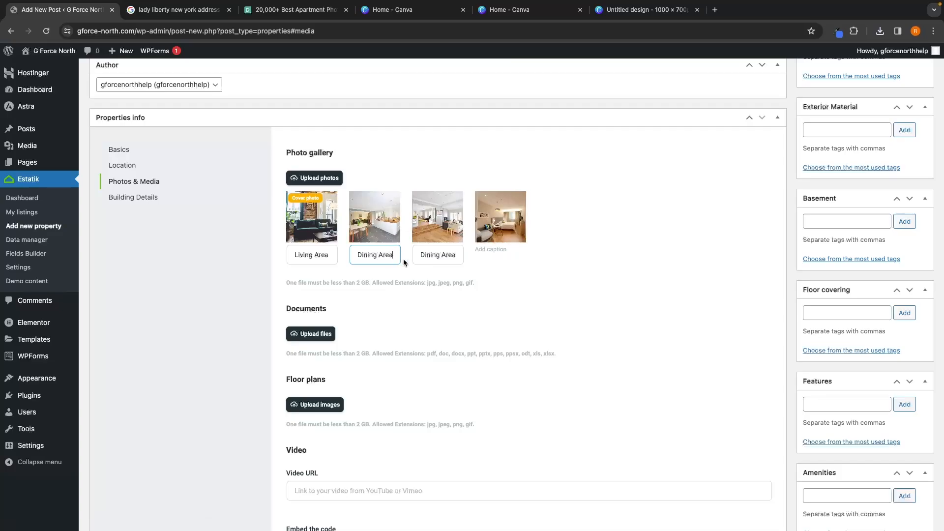
Step: Caption the third gallery photo Halls and the fourth Bedroom
triple_click(429, 254)
type("Halls")
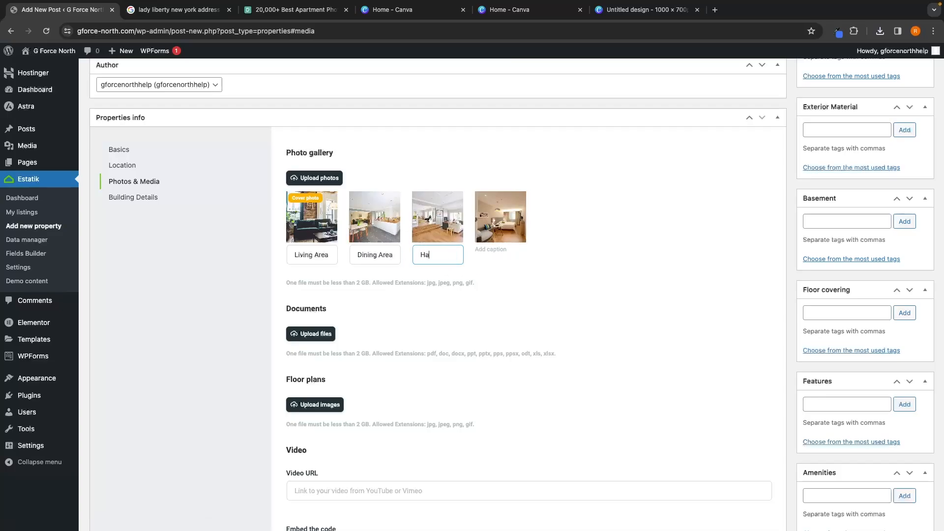
left_click(489, 254)
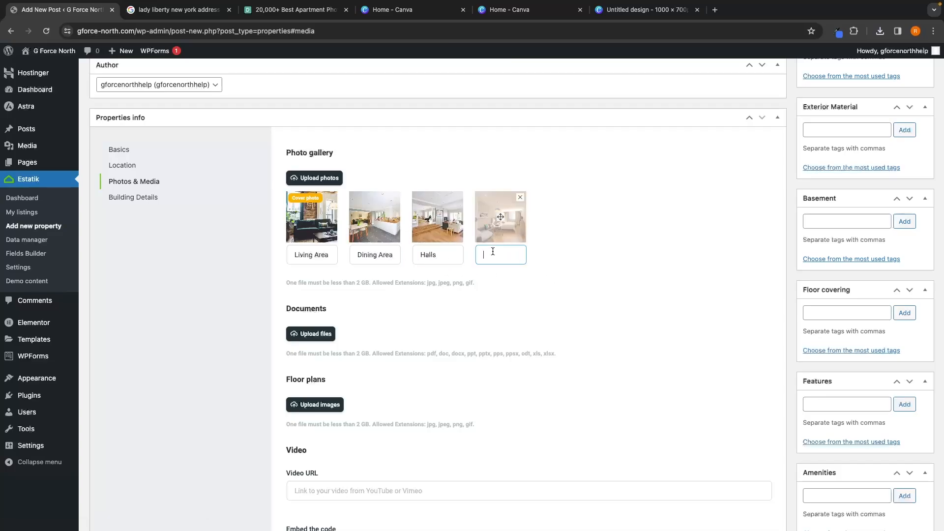
type("Bedroom")
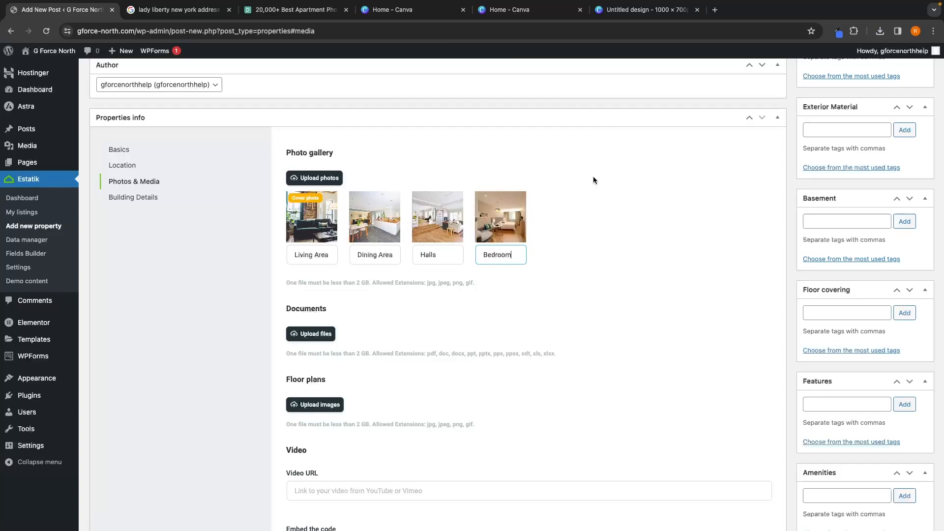
Step: Open the Building Details section and tick Carpet and Hard wood as floor covering
scroll(471, 282, "down", 1)
scroll(491, 331, "down", 3)
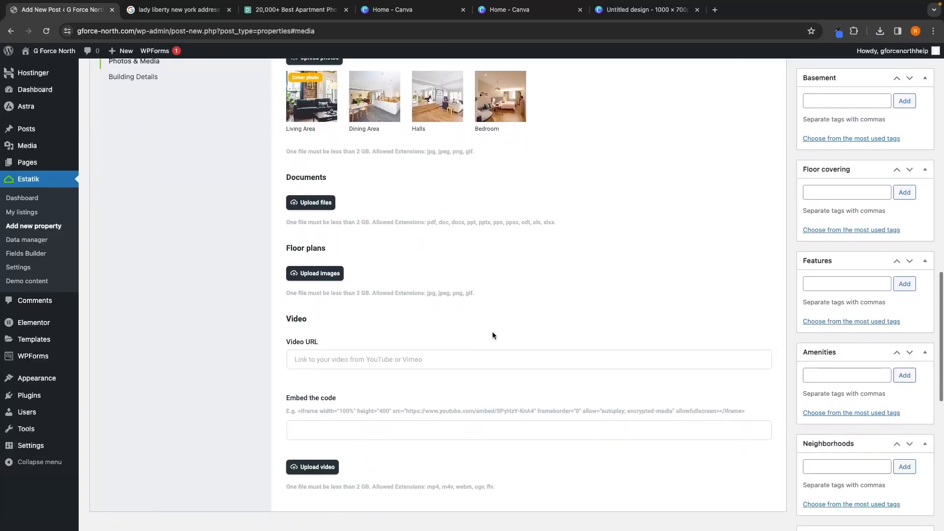
scroll(352, 465, "up", 3)
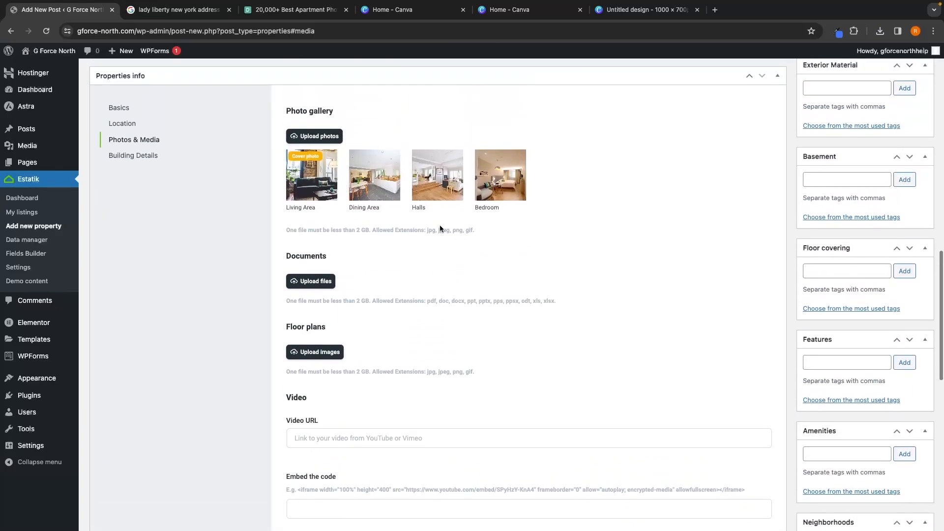
left_click(147, 156)
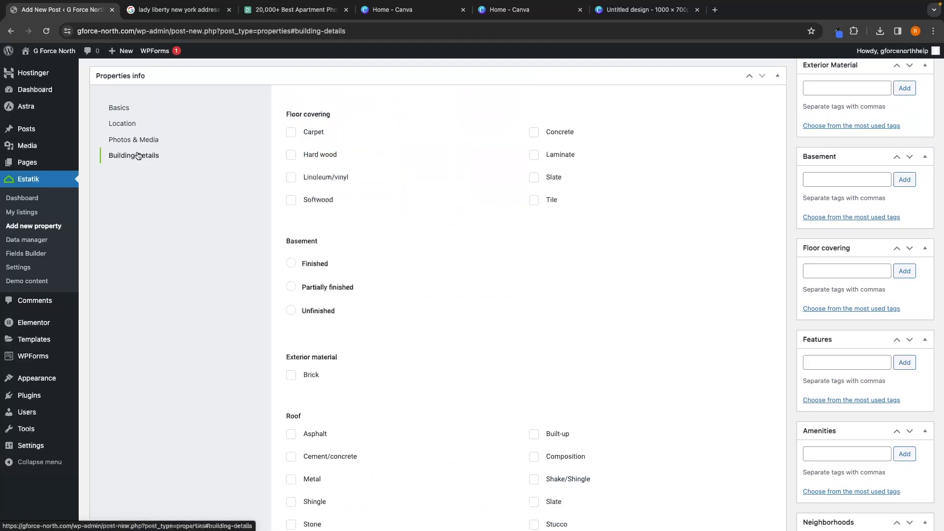
left_click(326, 153)
left_click(324, 130)
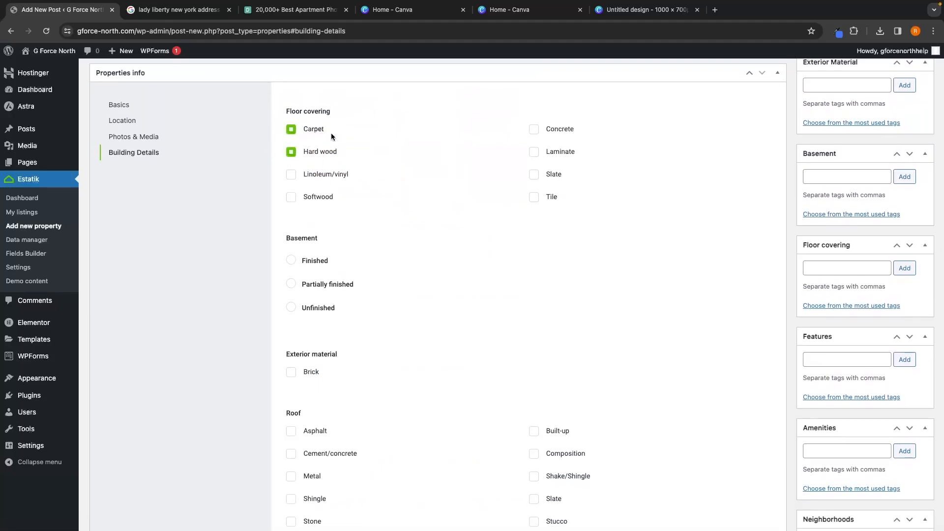
Step: Set the basement to Finished and tick Brick as the exterior material
scroll(390, 184, "down", 2)
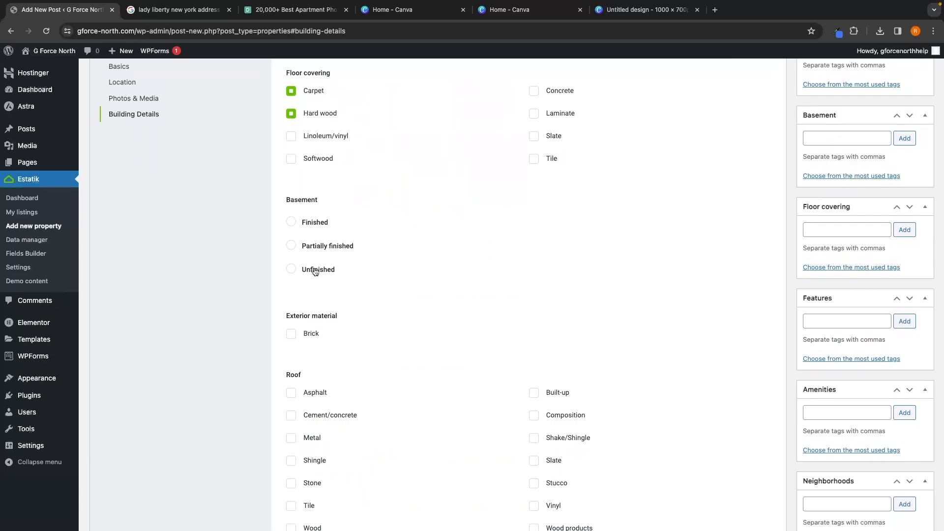
left_click(309, 223)
scroll(315, 241, "down", 2)
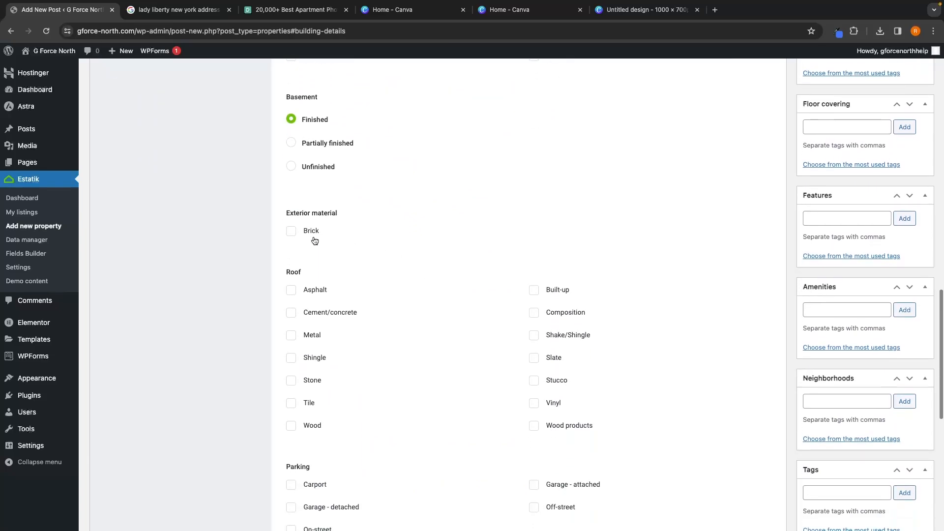
scroll(334, 237, "down", 1)
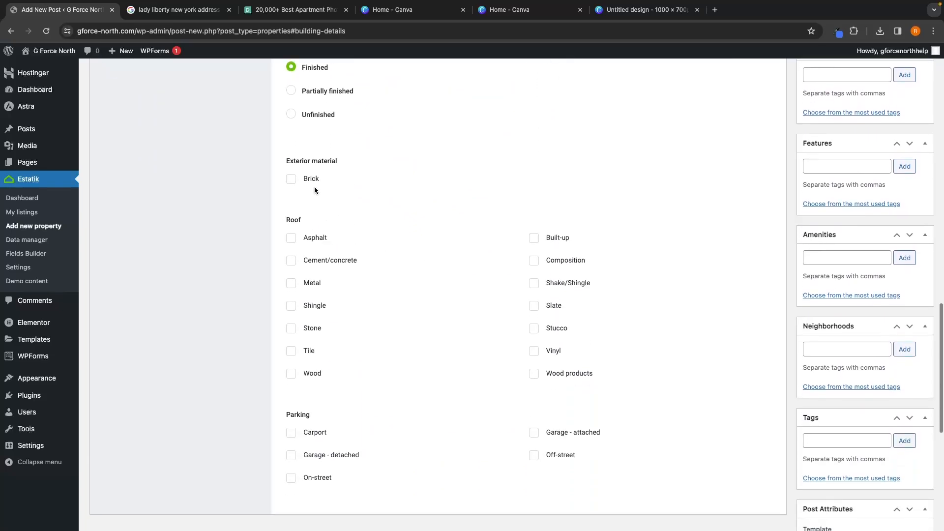
left_click(313, 180)
Step: Publish the property listing
scroll(347, 249, "down", 1)
scroll(347, 249, "up", 3)
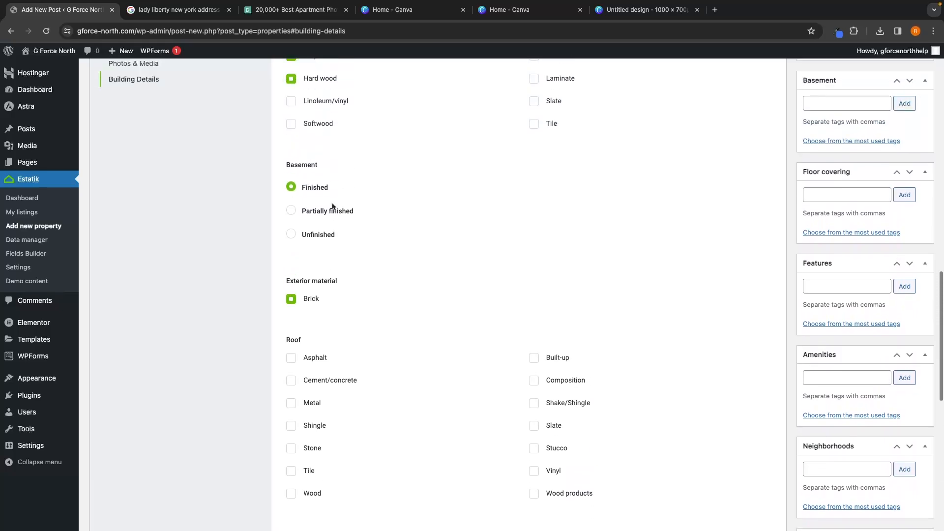
scroll(333, 206, "up", 1)
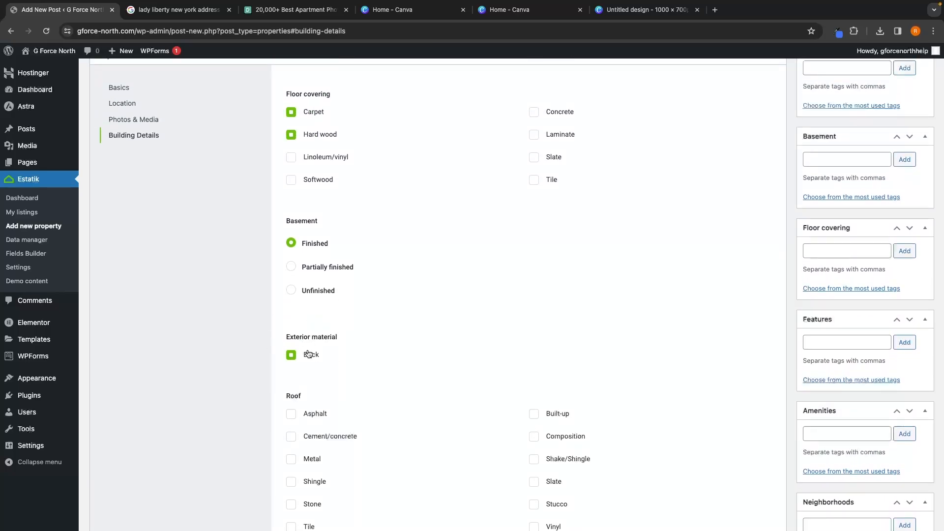
left_click_drag(287, 338, 351, 337)
left_click(352, 337)
scroll(312, 334, "down", 1)
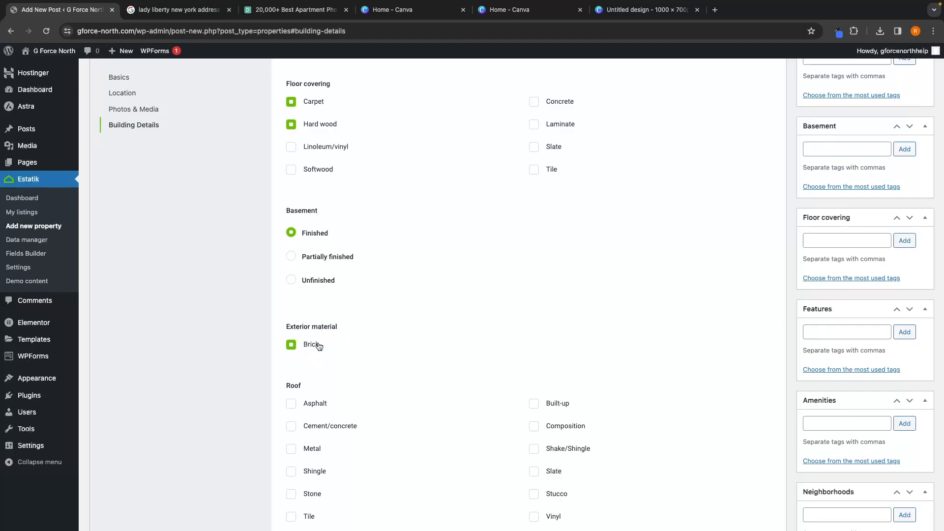
scroll(569, 312, "up", 15)
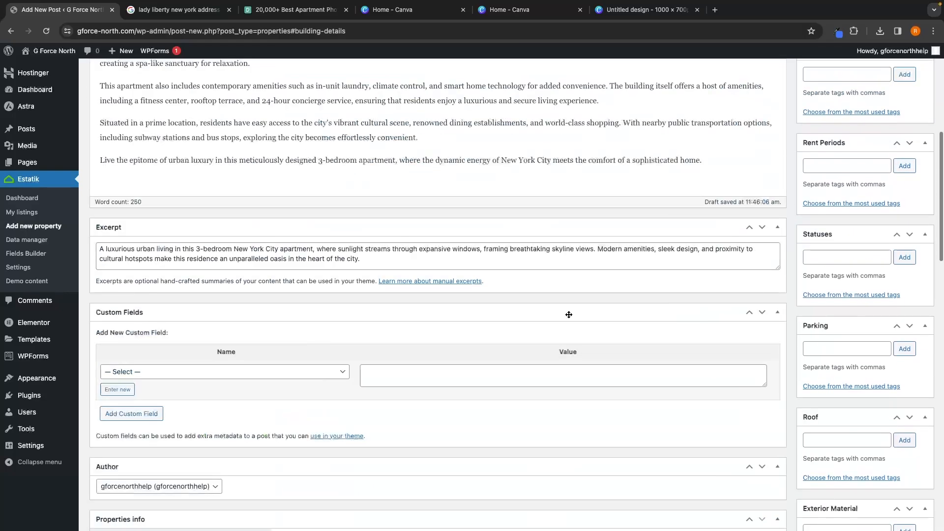
scroll(737, 270, "up", 10)
left_click(909, 256)
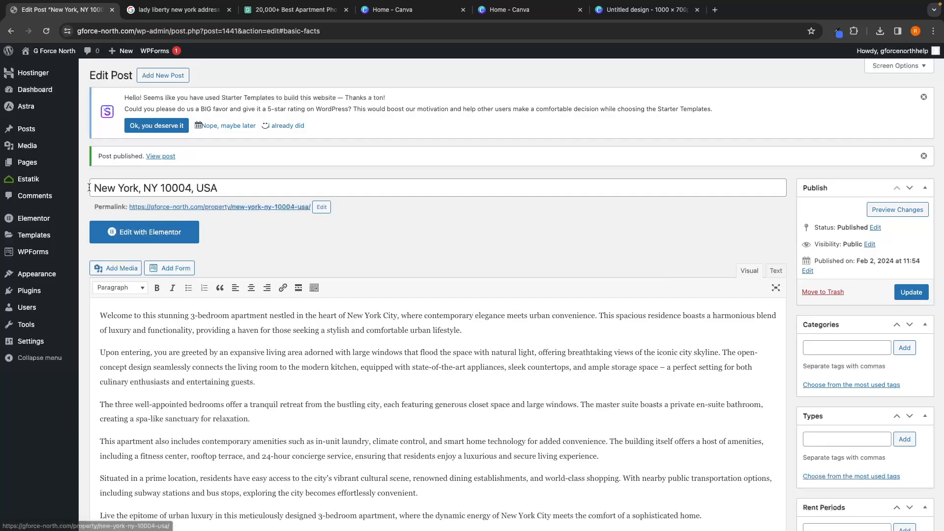
Step: Open Estatik's Fields Builder and select the Exterior material field under Building Details
mouse_move(22, 183)
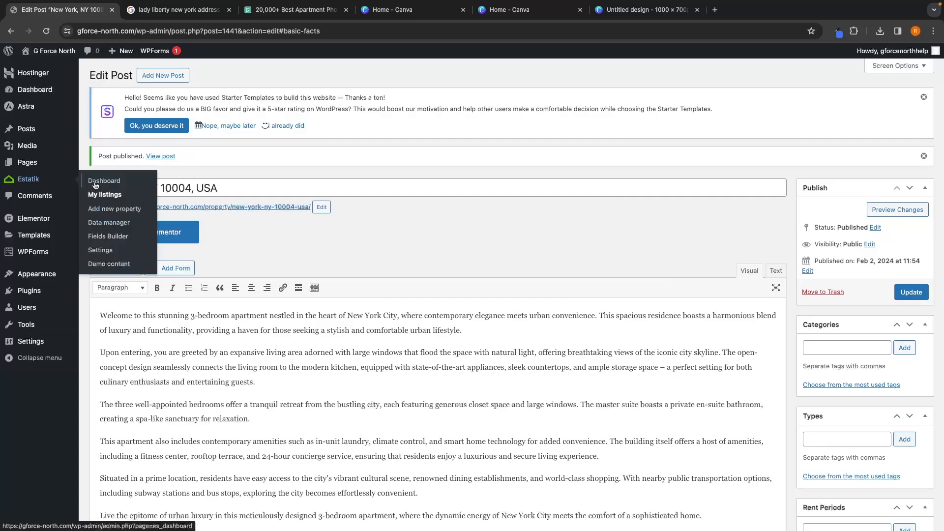
left_click(108, 236)
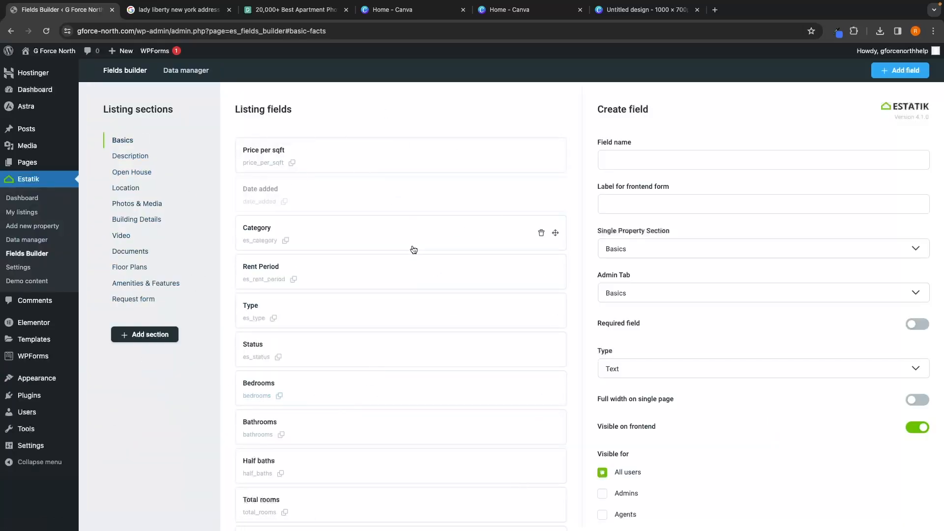
scroll(413, 249, "down", 3)
scroll(410, 248, "up", 5)
left_click(132, 222)
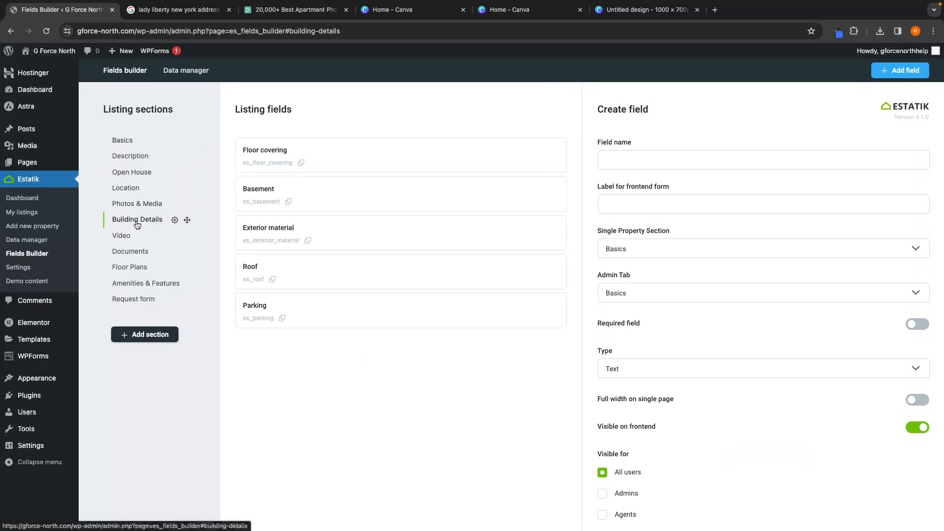
left_click(274, 231)
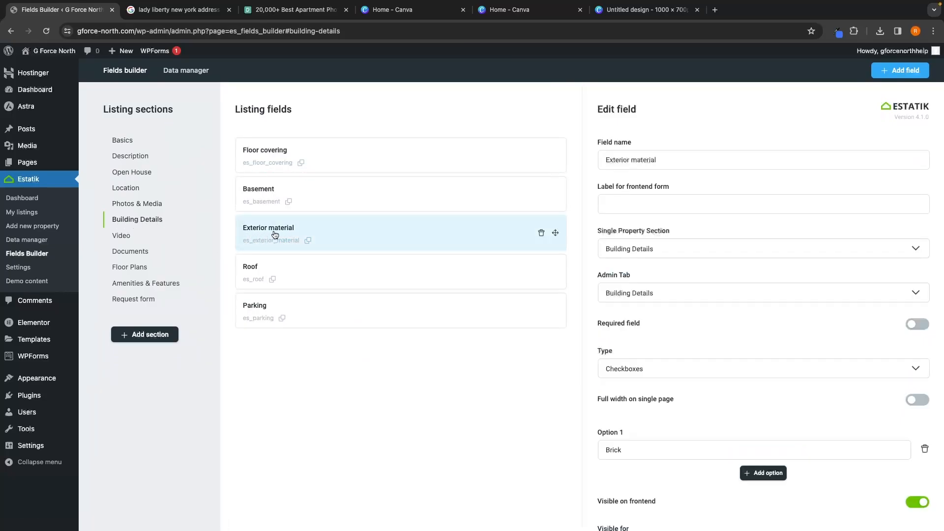
Step: Add a Wood option to the Exterior material field and save the changes
scroll(782, 366, "down", 1)
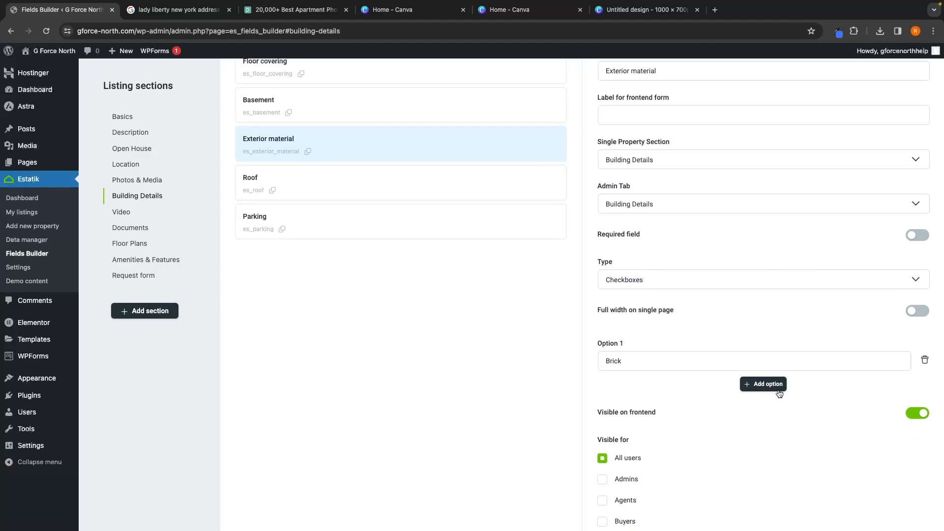
left_click(757, 384)
left_click(684, 399)
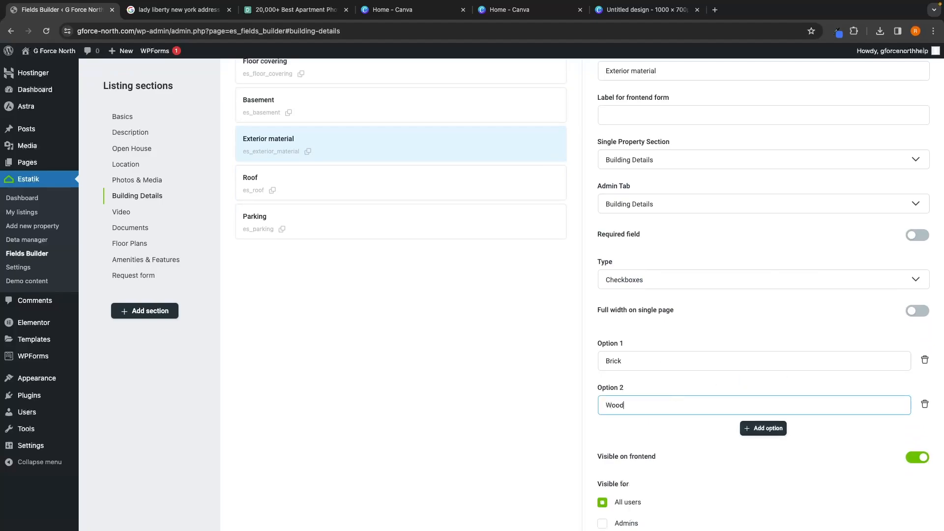
left_click(751, 375)
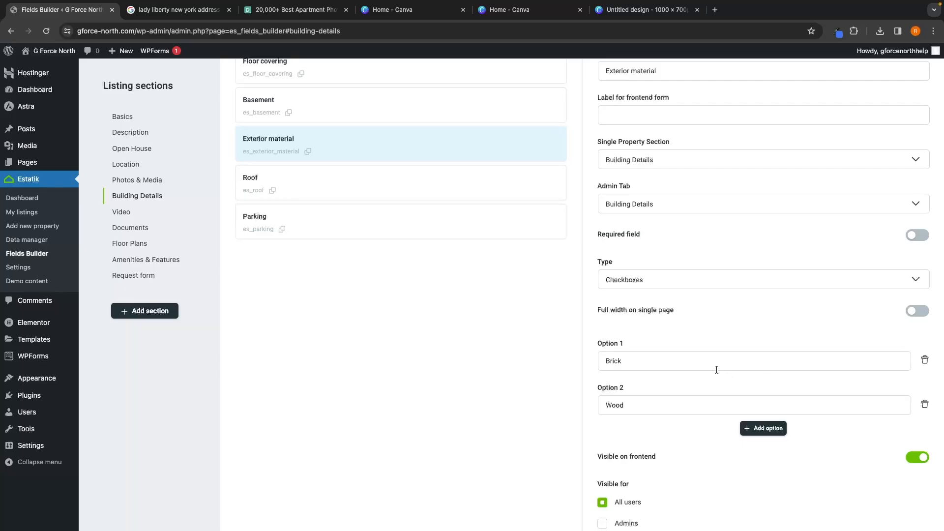
scroll(716, 370, "down", 1)
scroll(688, 372, "up", 2)
scroll(658, 344, "down", 6)
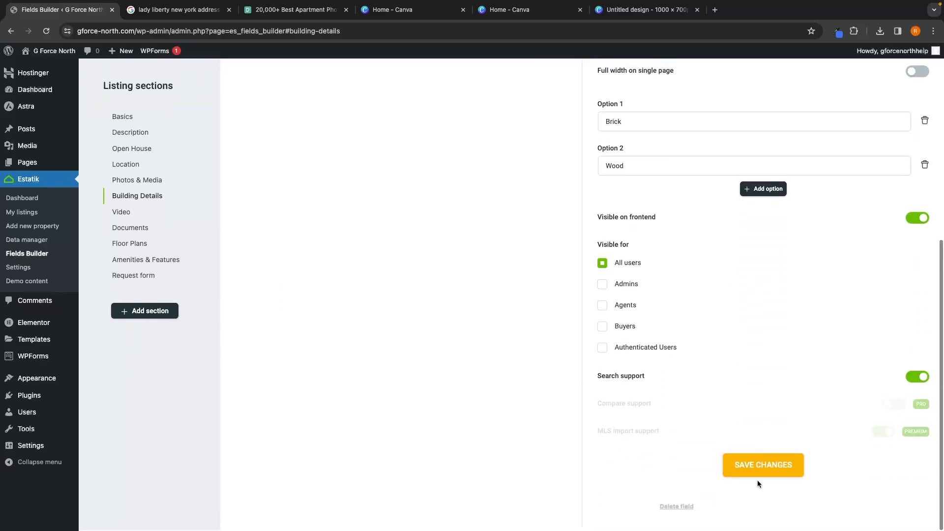
left_click(754, 472)
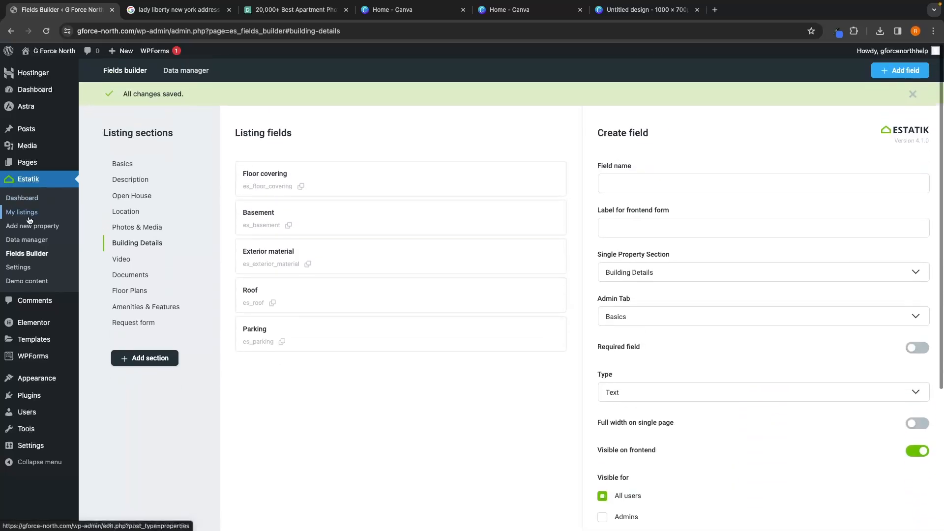
Step: Open My listings and start editing the New York, NY 10004 property
left_click(25, 216)
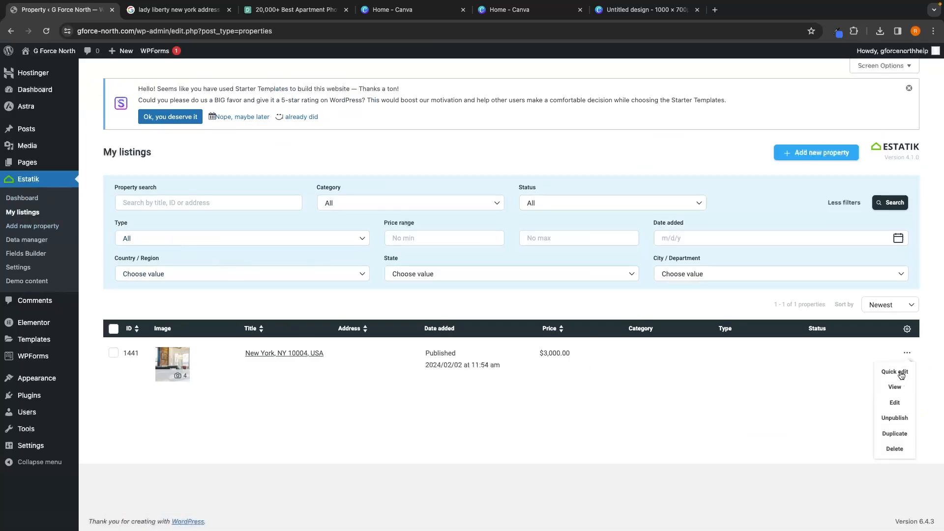
left_click(894, 403)
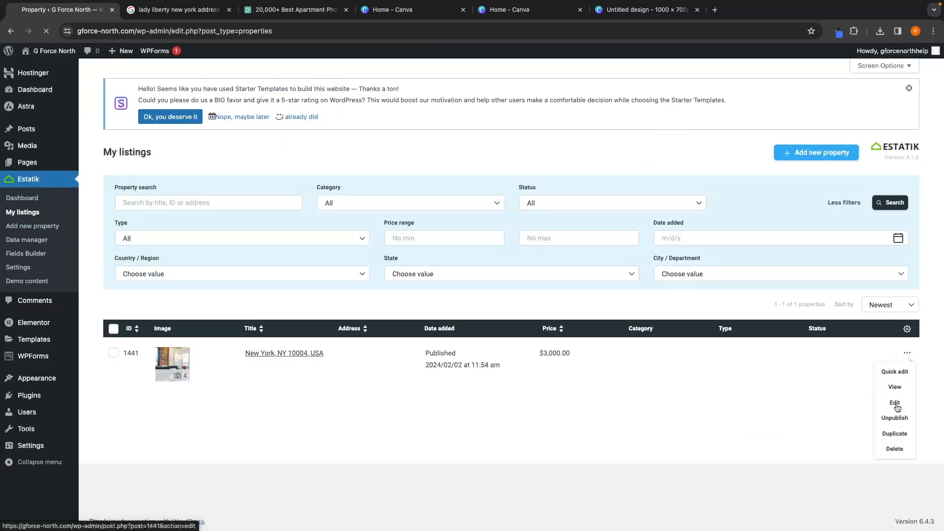
Step: In the property's Building Details, tick Cement/concrete as the roof material
scroll(571, 293, "down", 20)
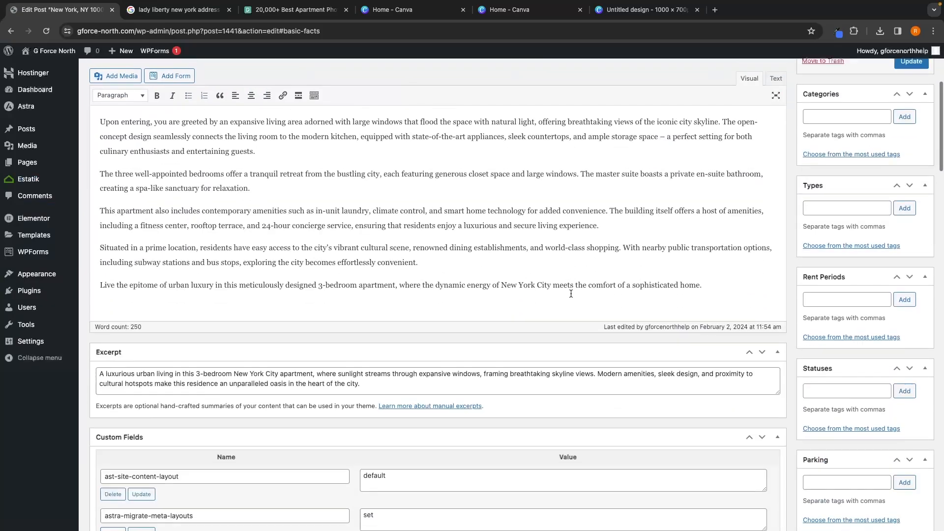
scroll(447, 415, "up", 2)
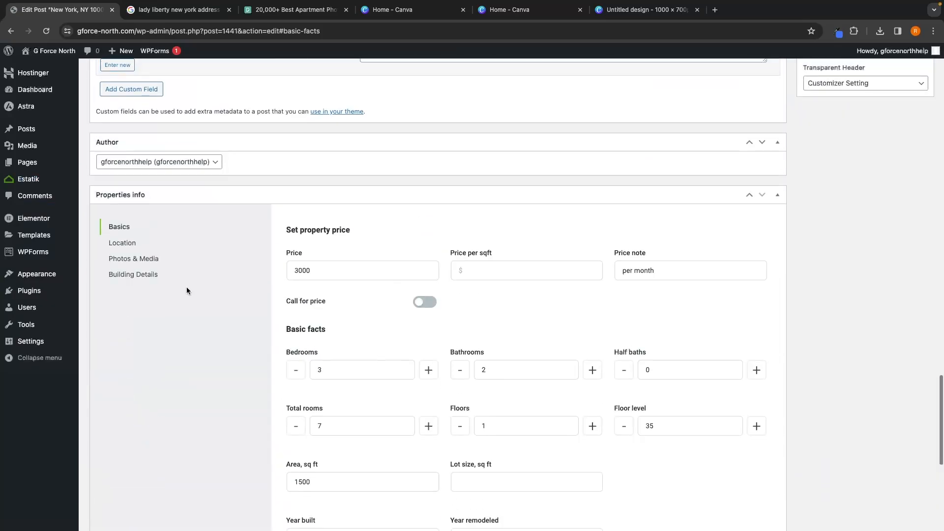
left_click(151, 273)
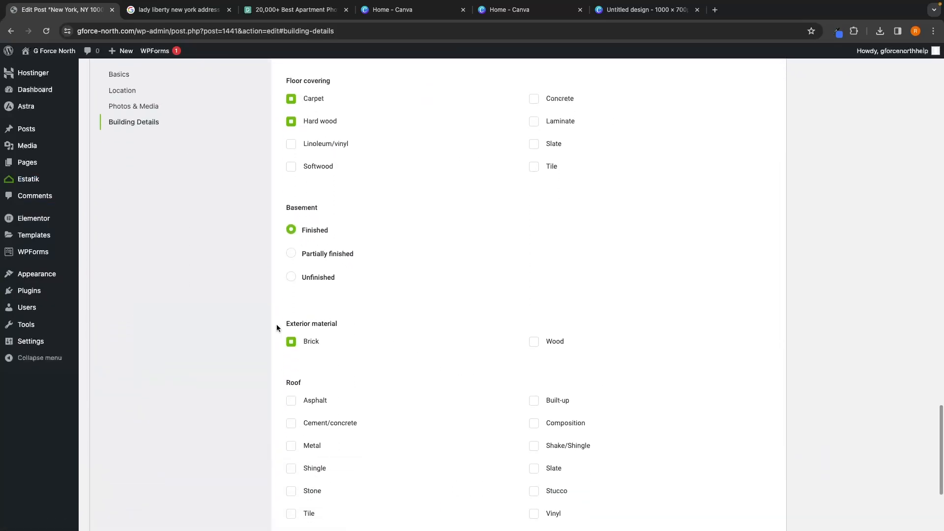
left_click(550, 347)
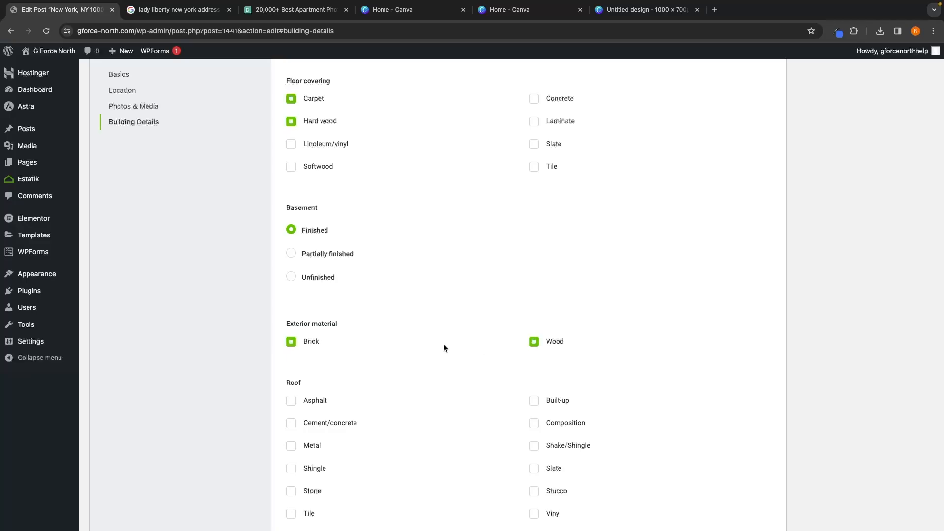
left_click(553, 342)
scroll(592, 347, "down", 3)
left_click(321, 277)
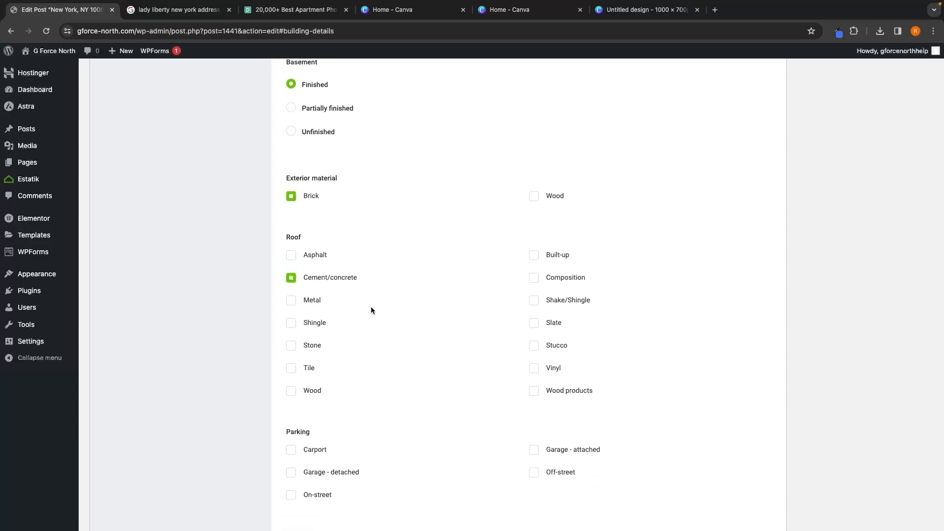
Step: Tick Carport under Parking and update the property listing
scroll(393, 317, "down", 1)
left_click(317, 407)
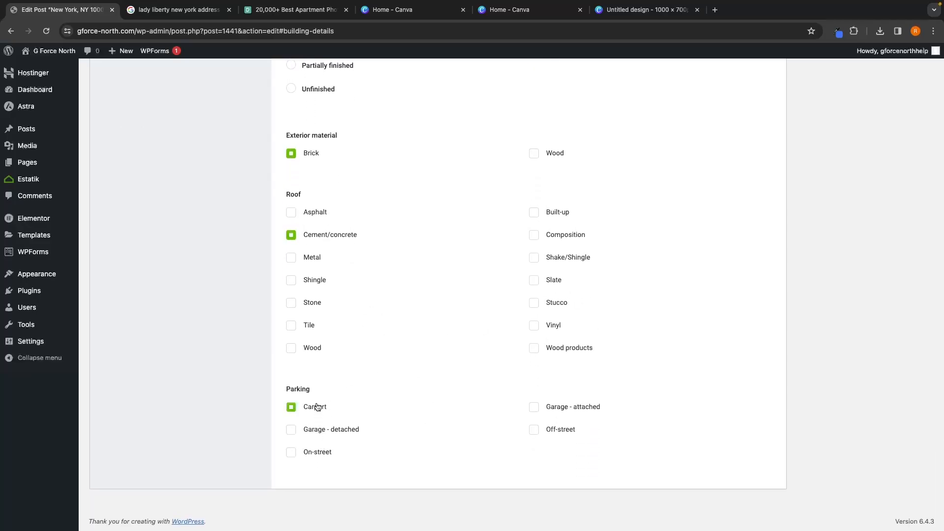
left_click(317, 407)
left_click(313, 410)
scroll(378, 412, "up", 20)
left_click(912, 262)
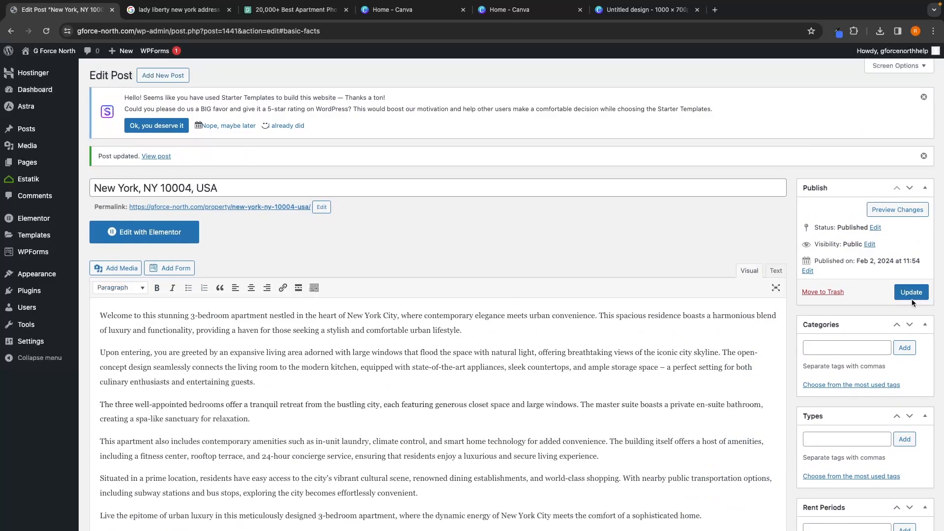
Step: Return to Estatik's My listings page
mouse_move(19, 183)
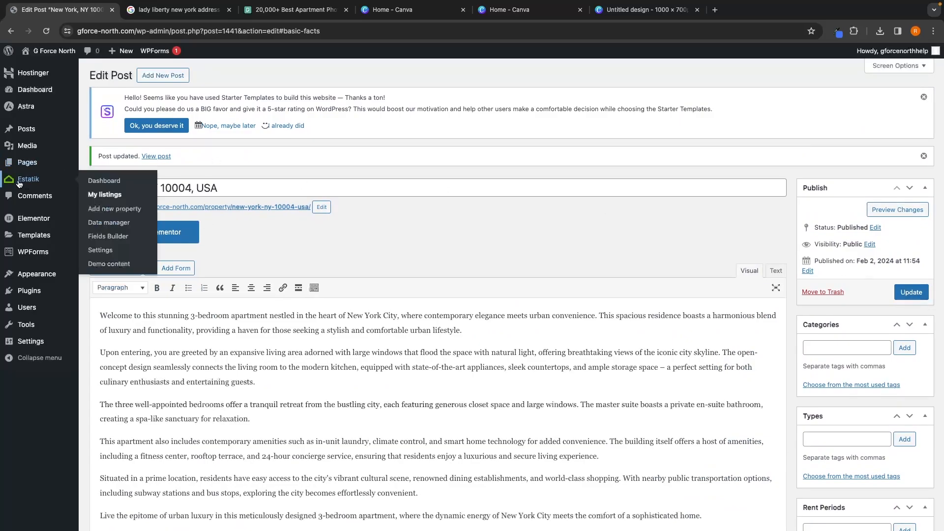
left_click(100, 198)
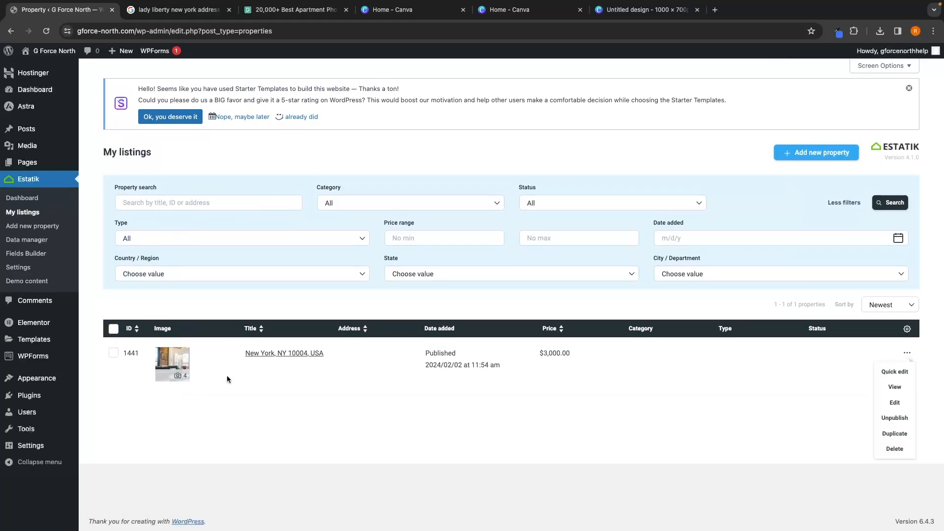
Step: Open quick edit for the New York, NY 10004 listing and set its category to For rent
left_click(895, 373)
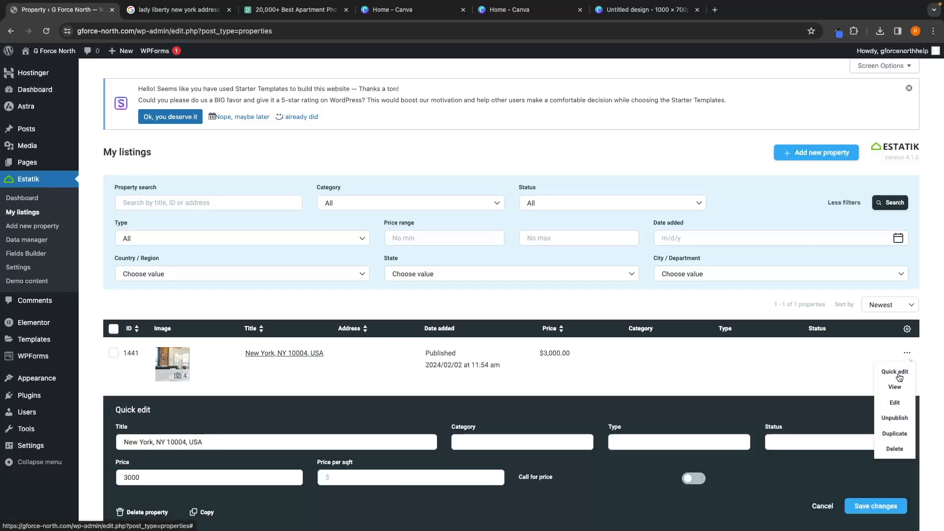
scroll(714, 349, "down", 2)
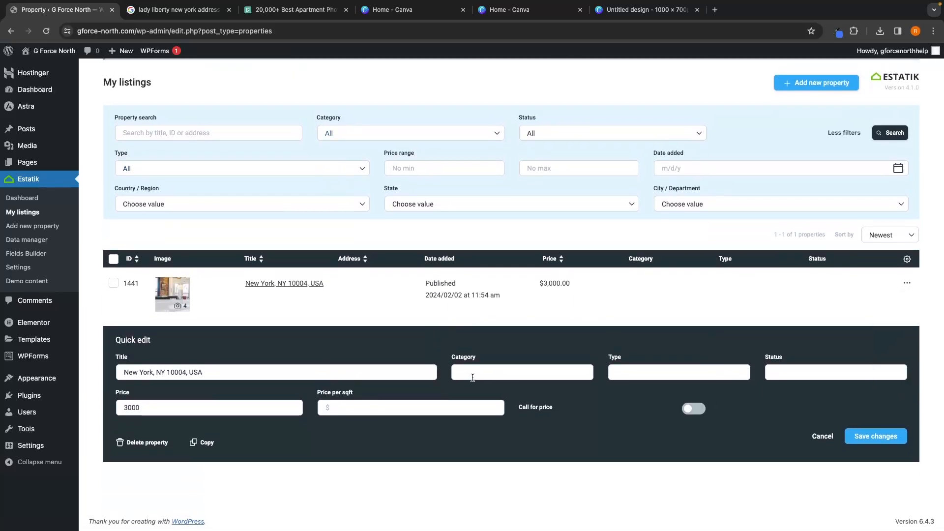
left_click(491, 373)
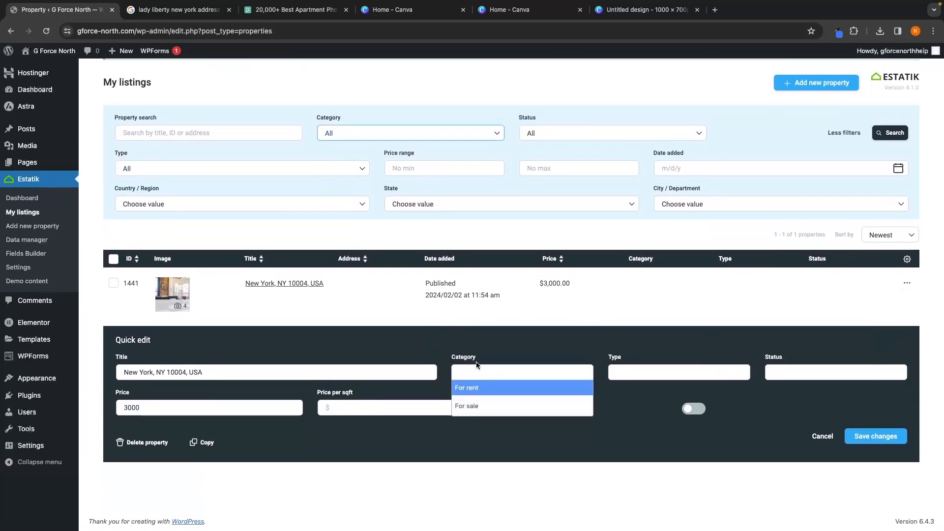
left_click(472, 389)
Step: Set the listing's type to Apartments and status to Active, then save the changes
left_click(641, 368)
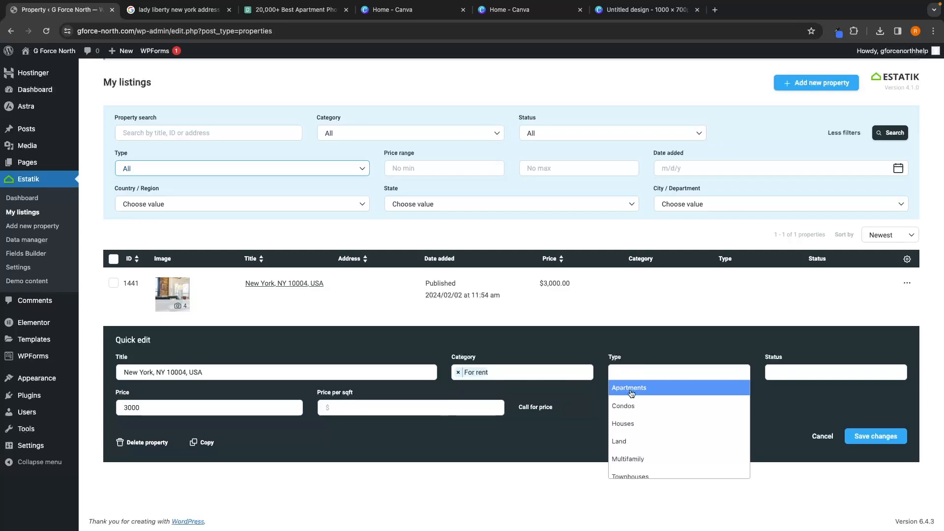
left_click(625, 390)
left_click(795, 375)
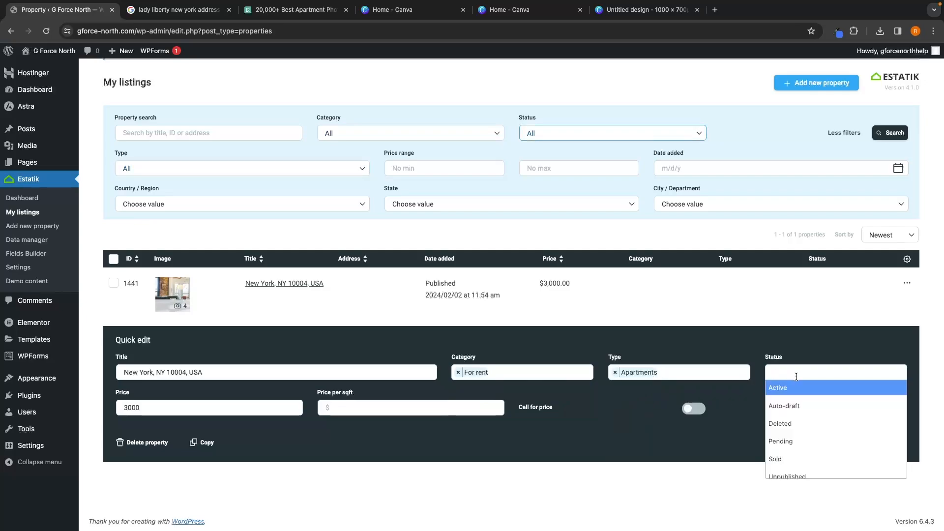
left_click(788, 389)
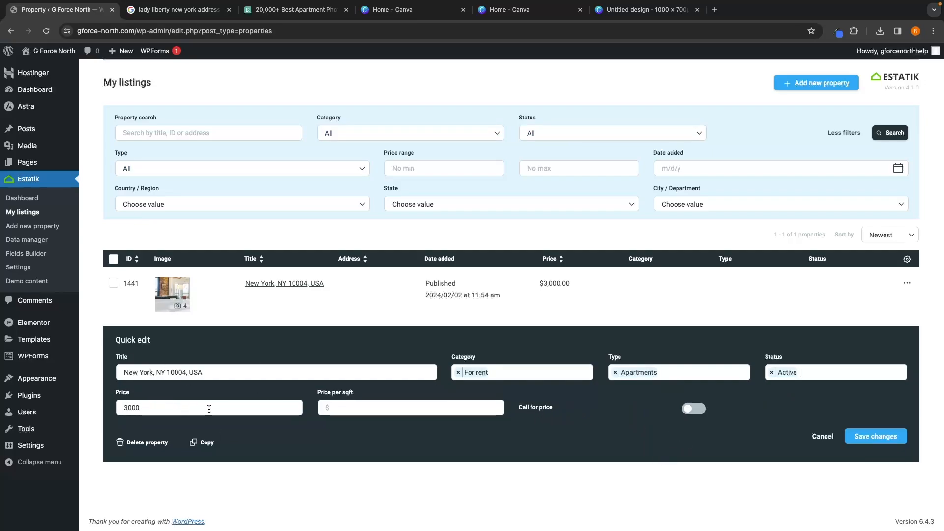
left_click(666, 376)
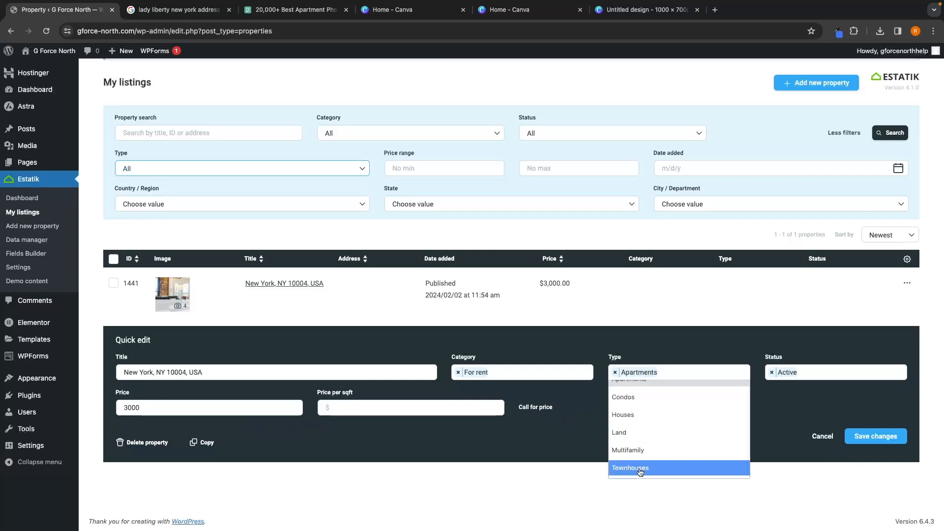
scroll(673, 443, "down", 1)
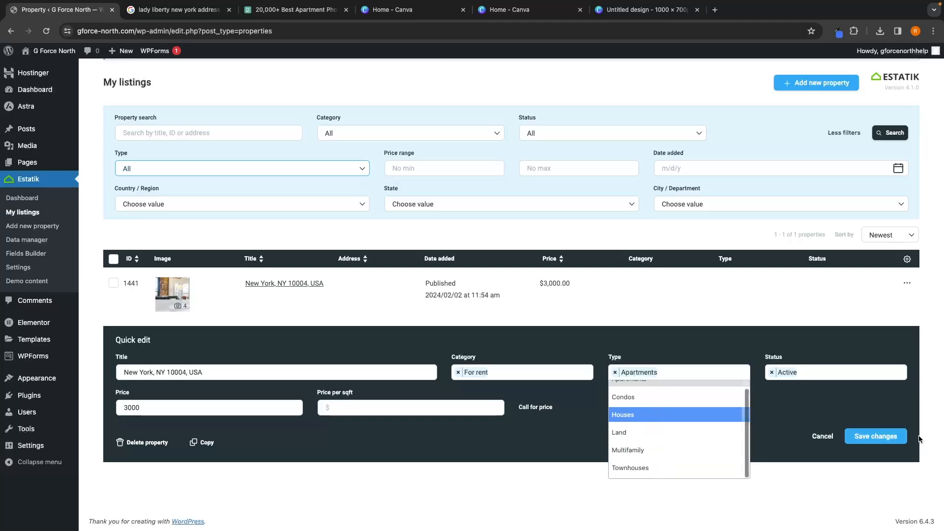
left_click(875, 436)
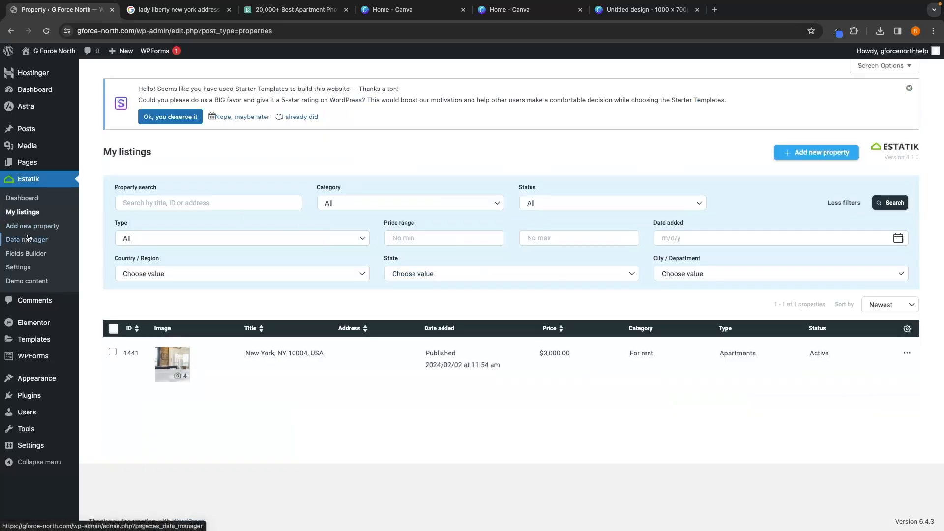
Step: Open the Fields Builder and examine the options of the Type field
left_click(13, 256)
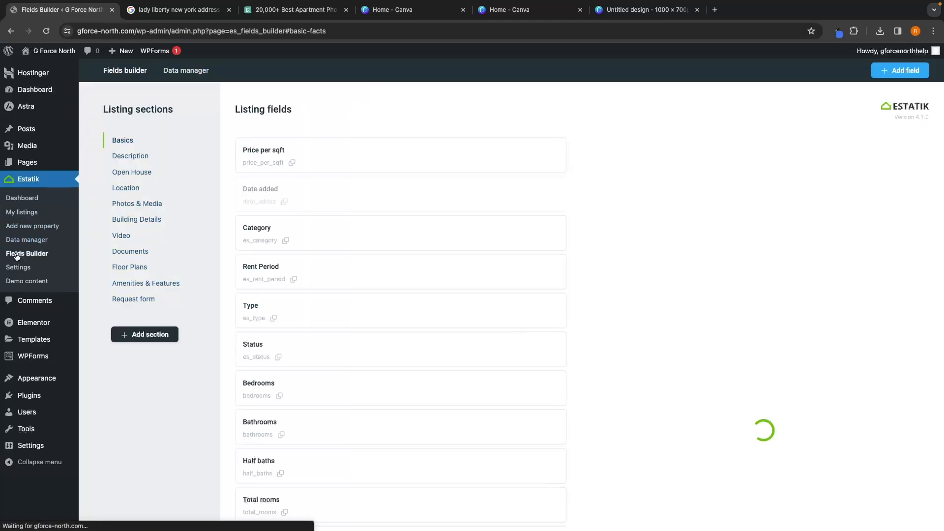
left_click(249, 314)
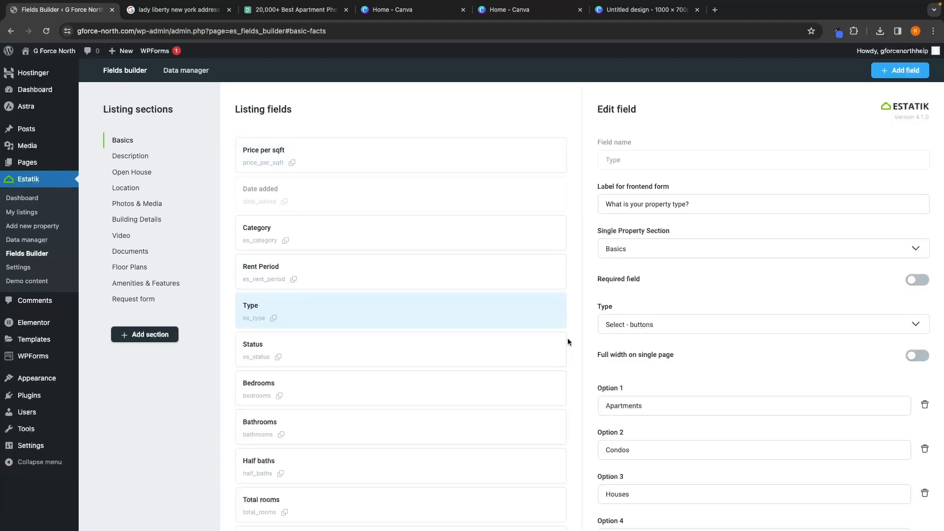
scroll(567, 338, "down", 5)
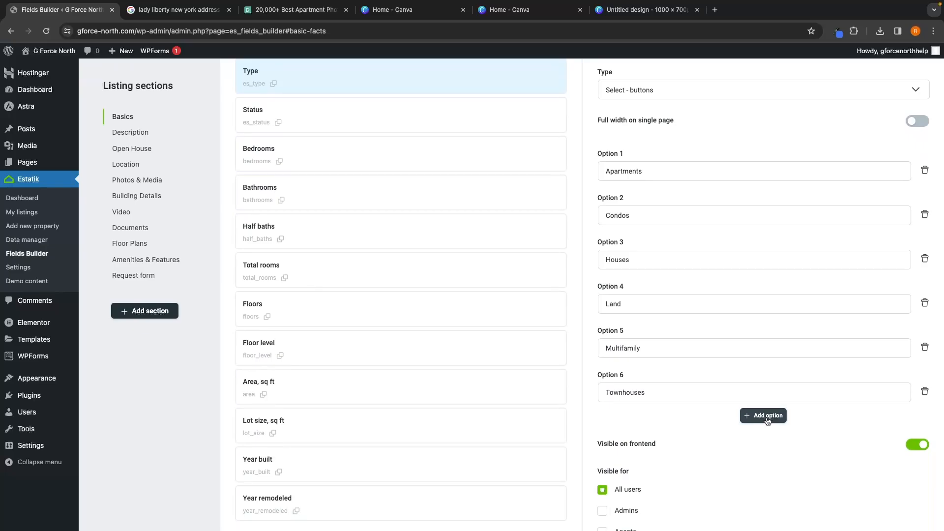
Step: Open the Hwy 140 Yosemite listing for editing and view its Location section
left_click(22, 212)
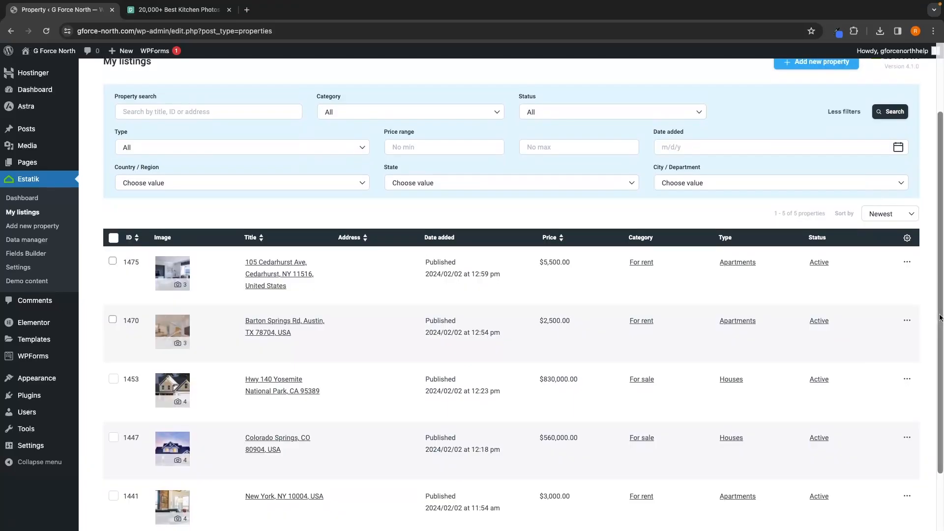
scroll(939, 317, "down", 2)
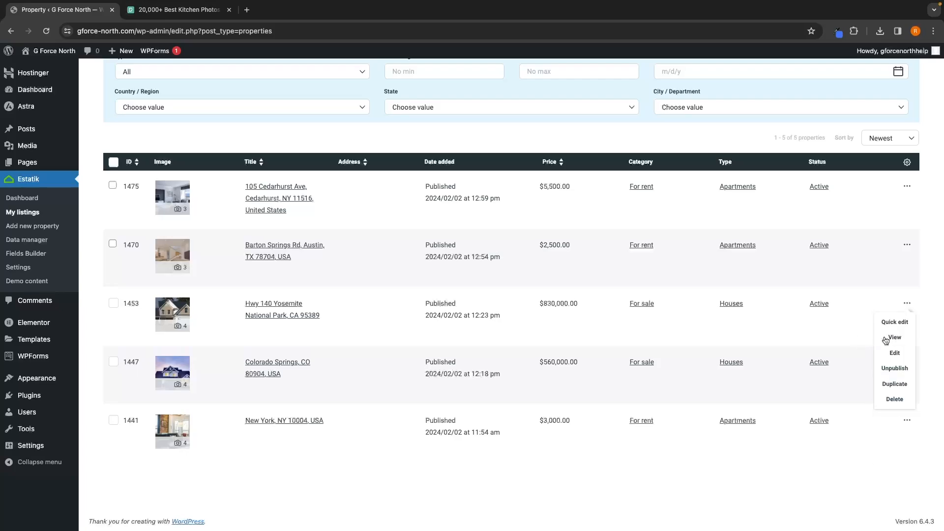
left_click(895, 354)
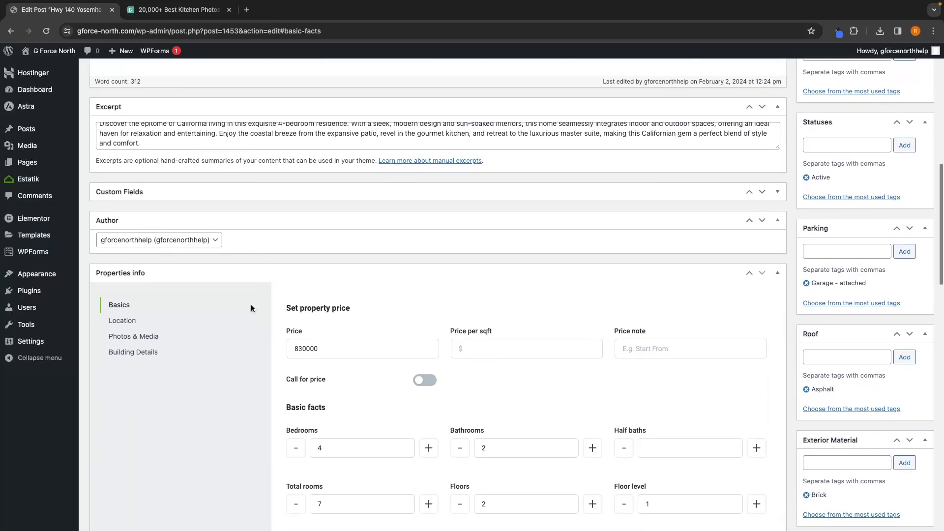
left_click(122, 322)
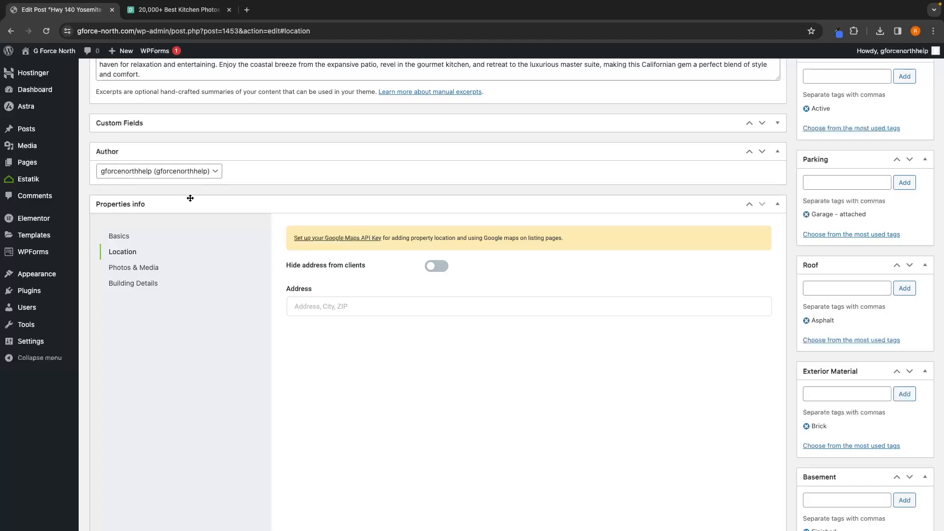
Step: Open the Estatik Map settings and select the Google API key field
mouse_move(35, 182)
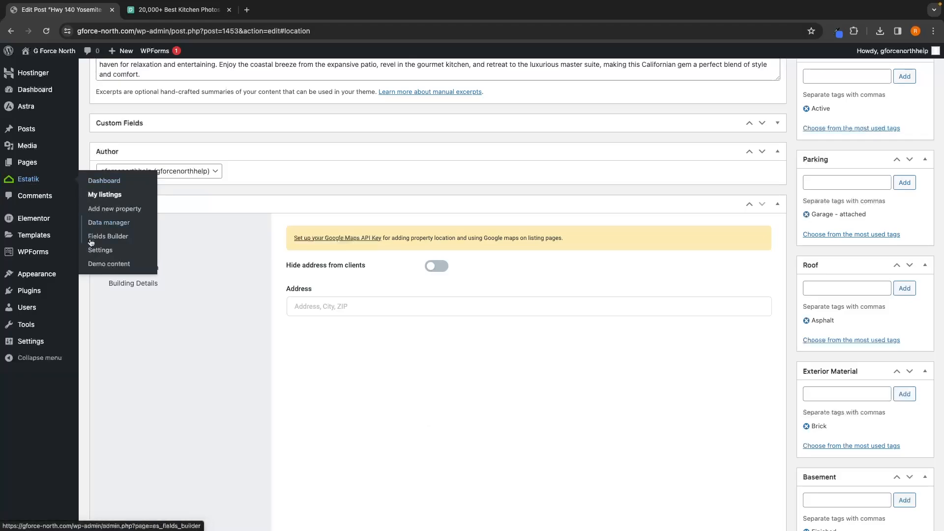
left_click(100, 252)
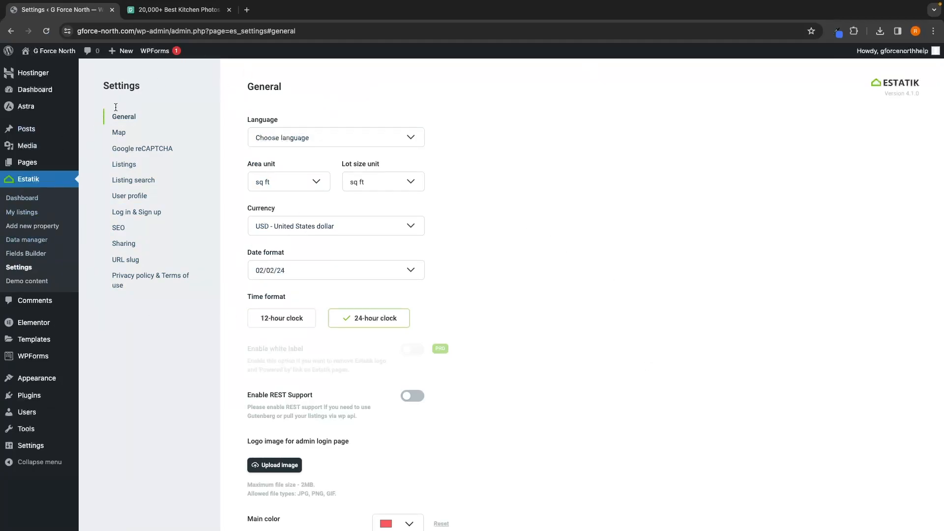
left_click(126, 136)
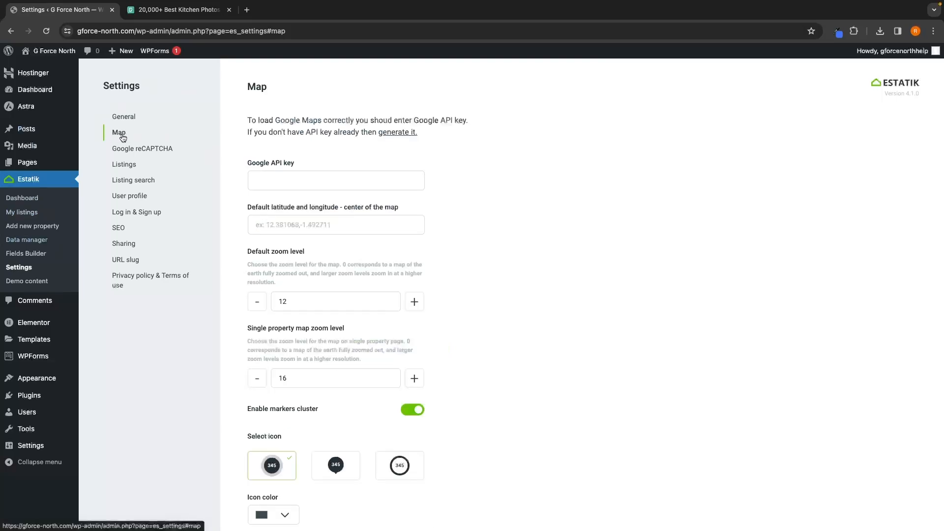
left_click_drag(244, 163, 311, 165)
left_click(312, 165)
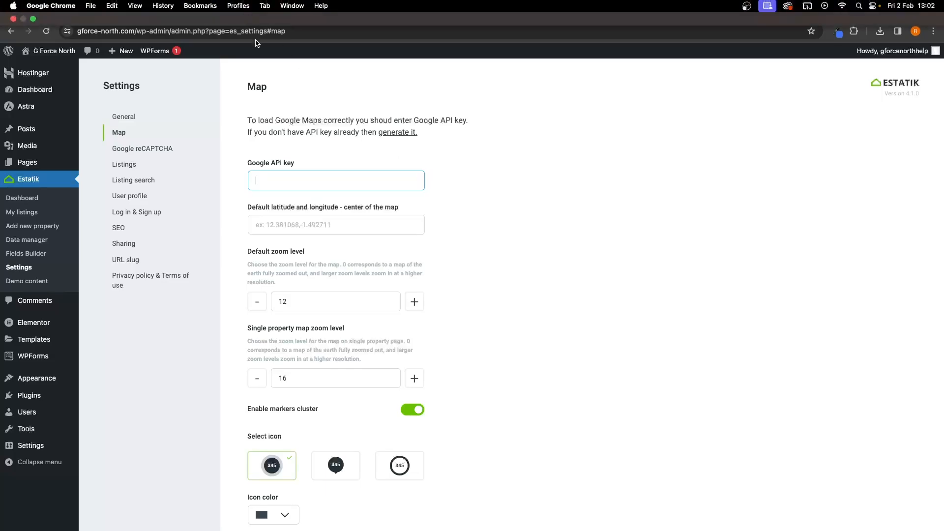
Step: In a new browser tab, search for "google api key" and open the Maps JavaScript API key guide
left_click(247, 11)
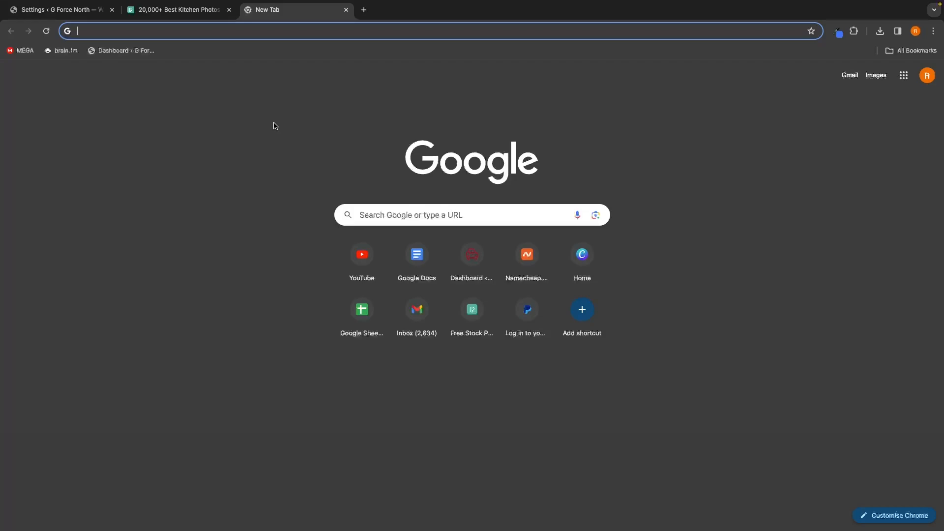
type("google api key")
key("Return")
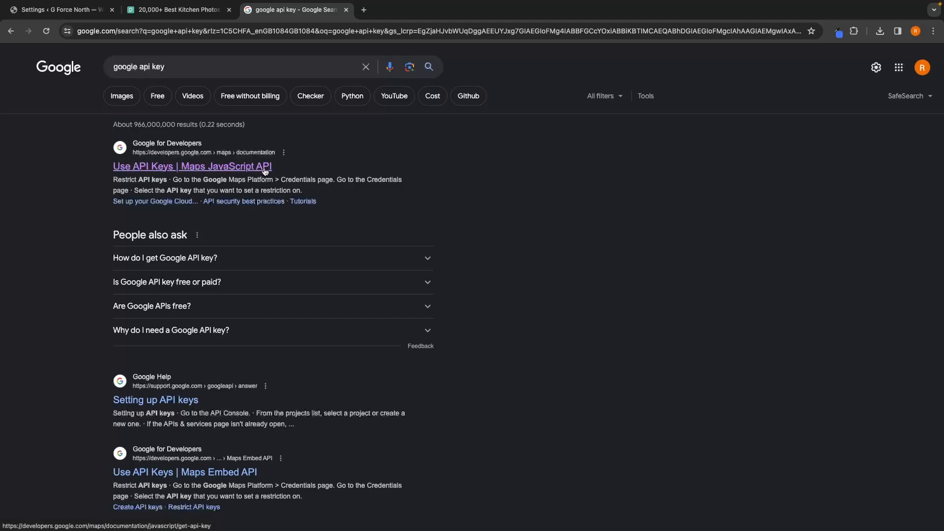
left_click(198, 166)
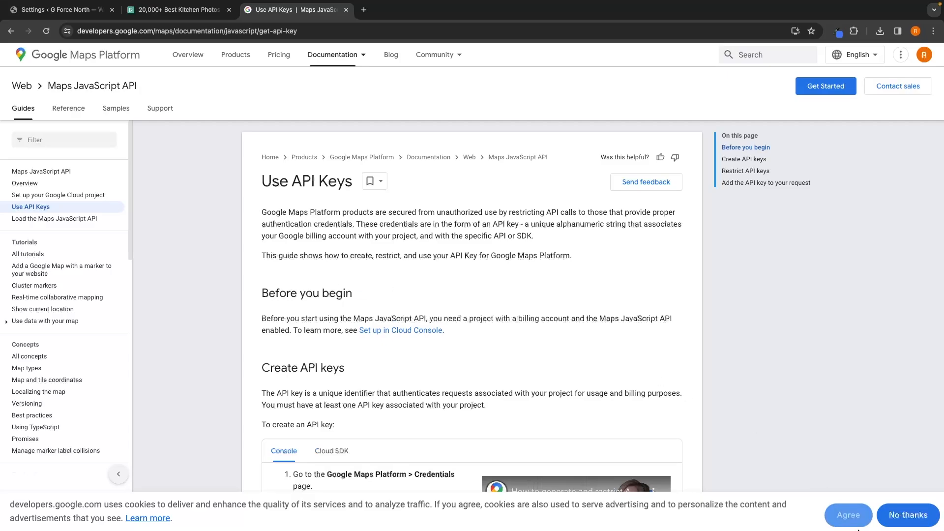
Step: Go to the Credentials page, agree to the Google Cloud terms, opt into email updates and continue
scroll(765, 401, "down", 3)
scroll(766, 401, "down", 1)
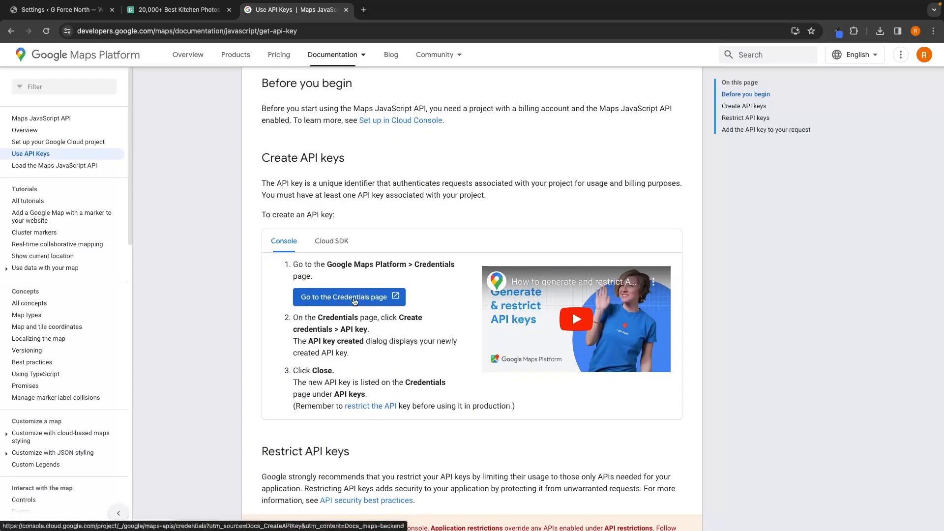
left_click(350, 301)
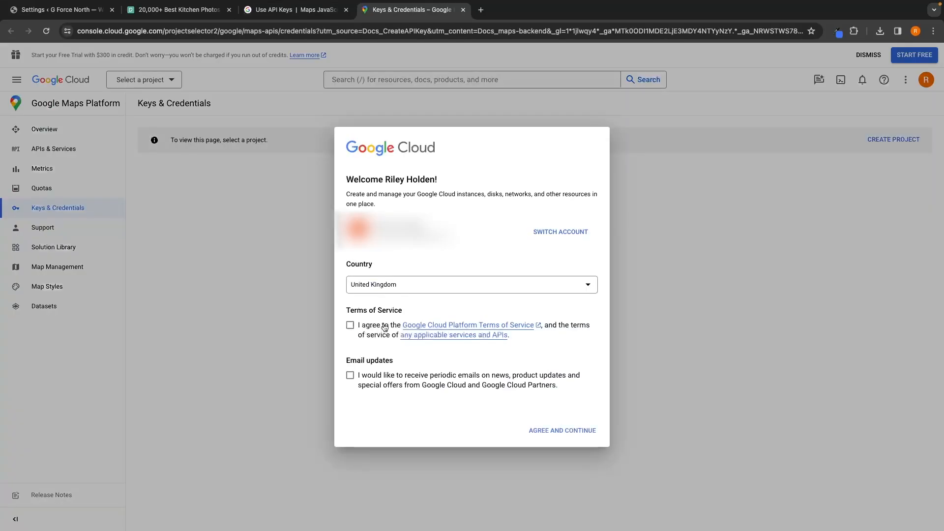
left_click(384, 326)
left_click(401, 381)
left_click(565, 431)
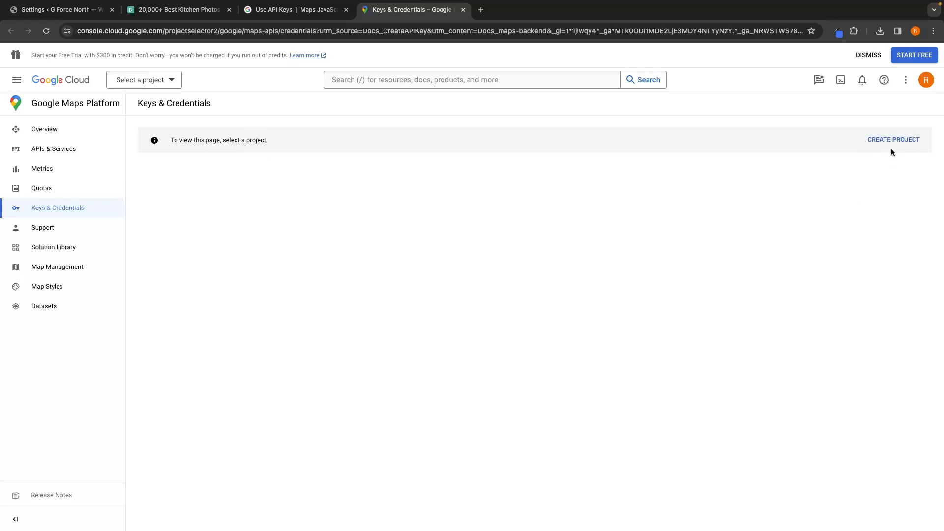
Step: Create a new Google Cloud project named Real Estate
left_click(902, 142)
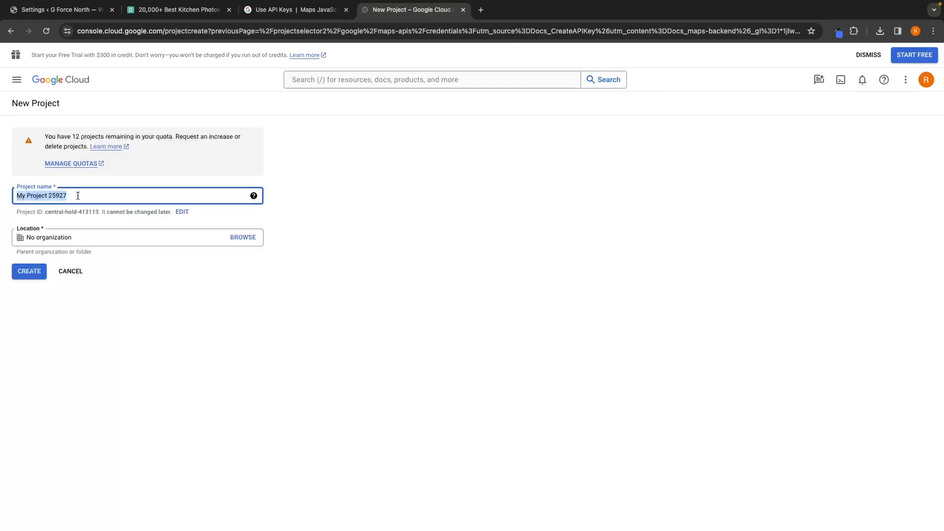
type("Real Esat")
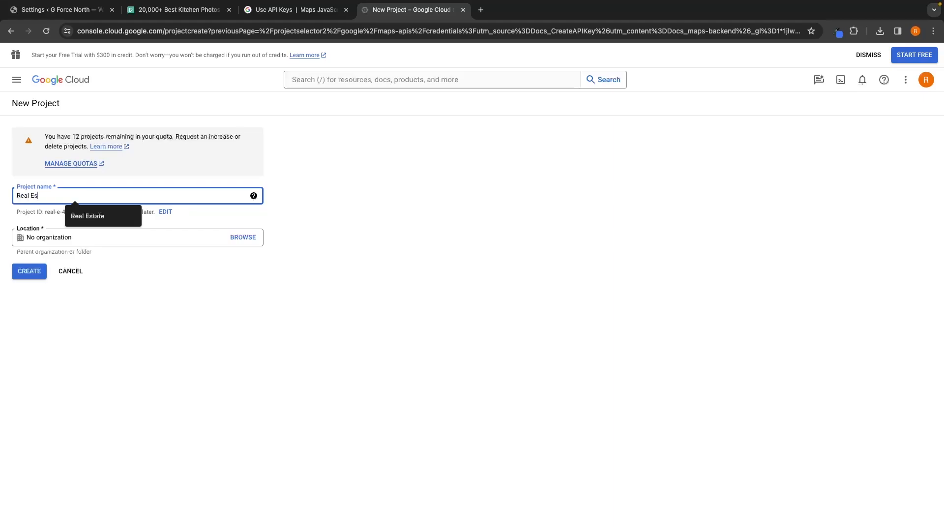
key("BackSpace")
key("BackSpace")
type("tate")
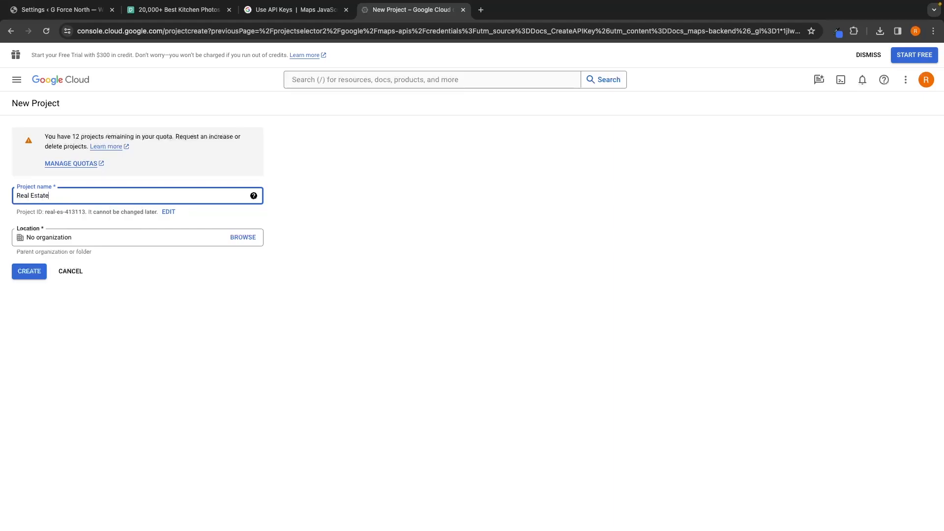
left_click(31, 271)
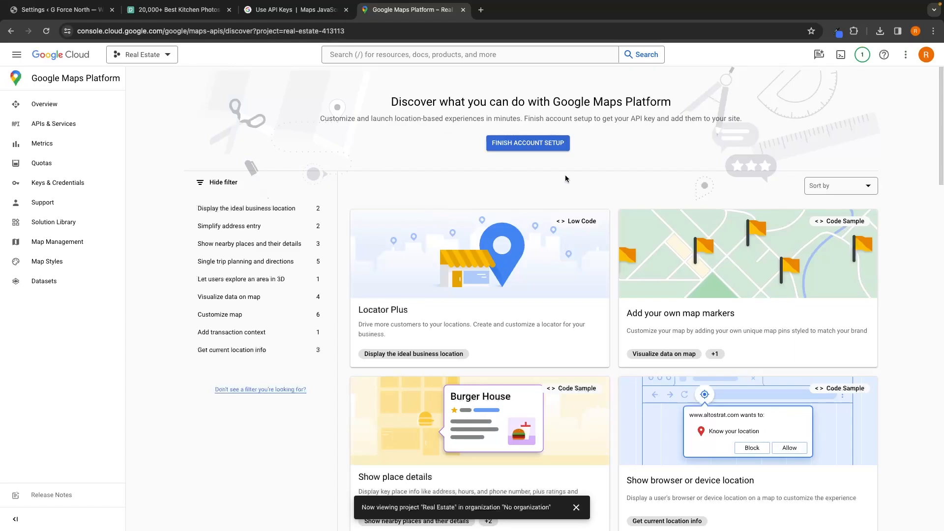
Step: Finish the Maps Platform account setup by starting the free trial, then copy the generated API key
left_click(534, 144)
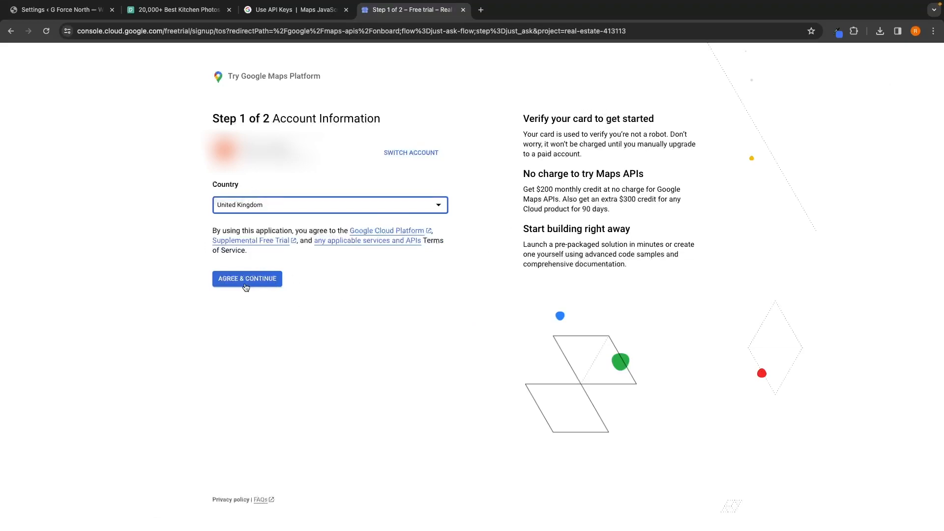
left_click(257, 283)
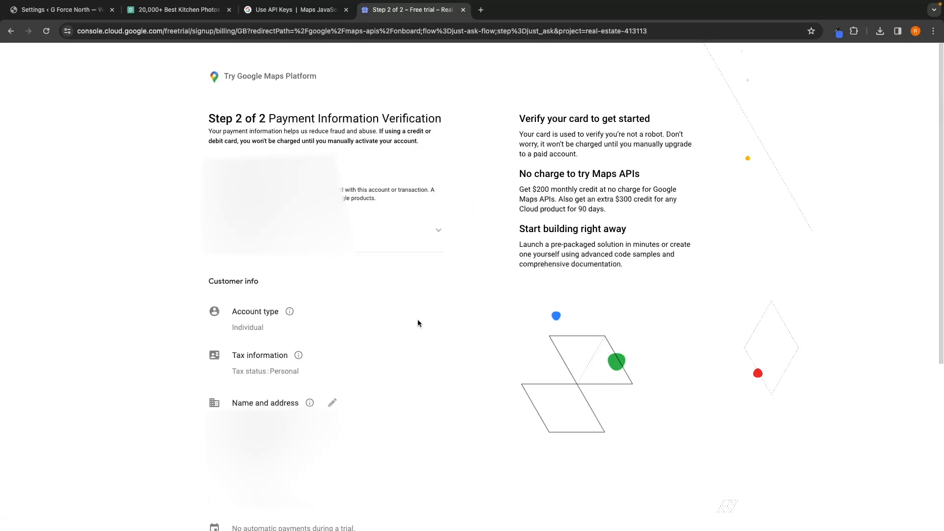
scroll(417, 323, "down", 5)
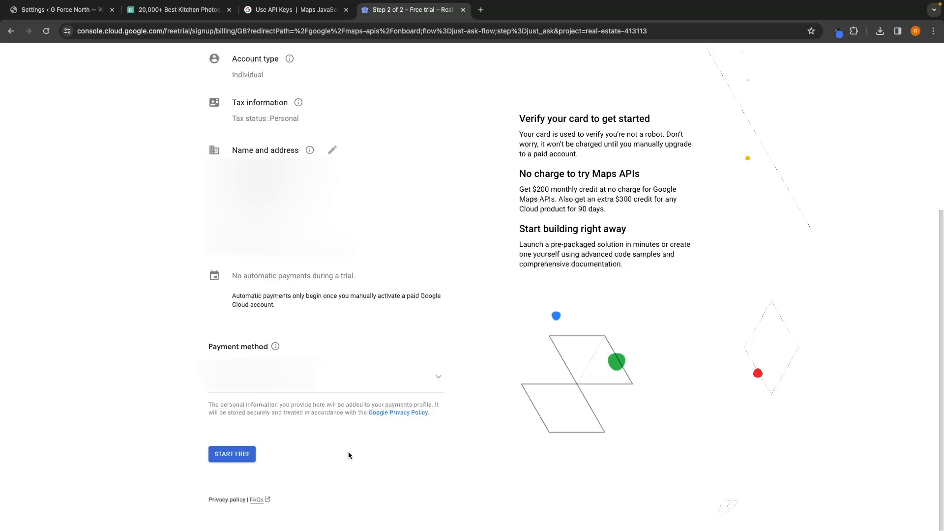
left_click(234, 455)
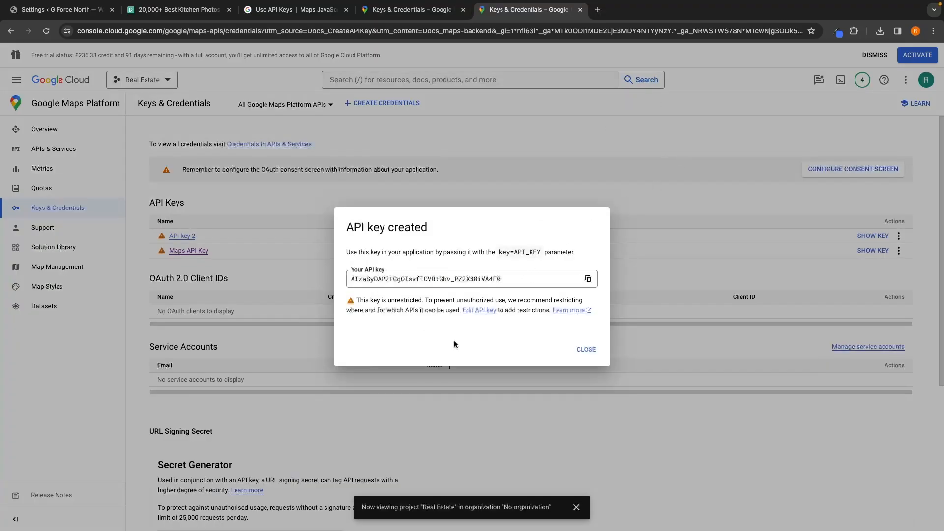
left_click(588, 279)
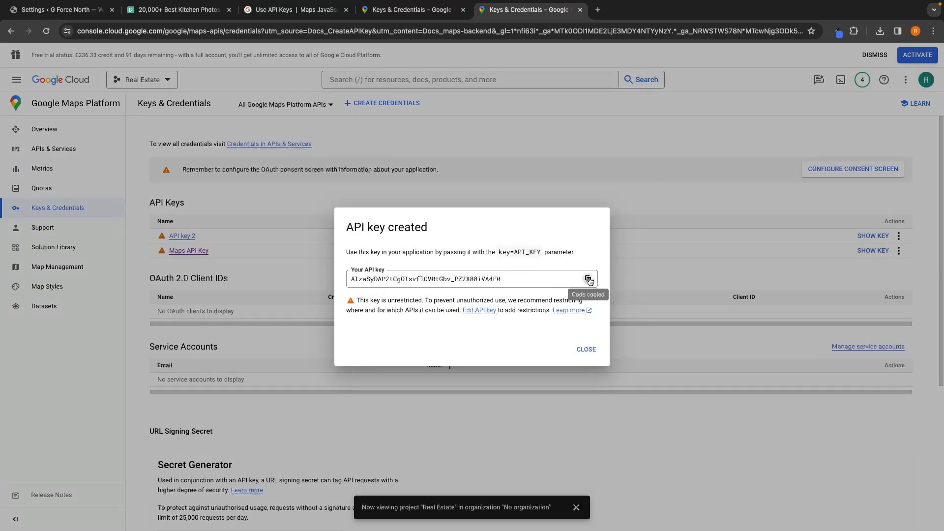
Step: Close the key dialog and paste the copied API key into the Estatik Google API key field
left_click(585, 348)
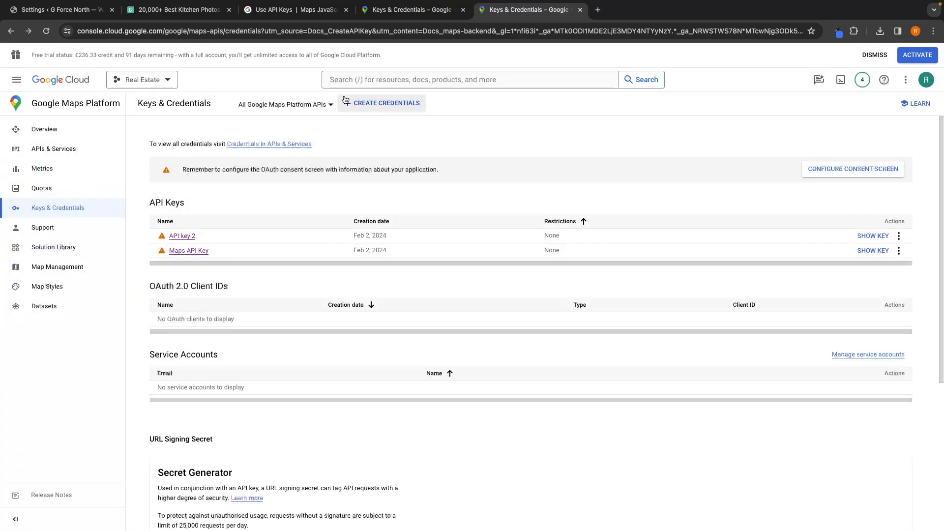
left_click(66, 13)
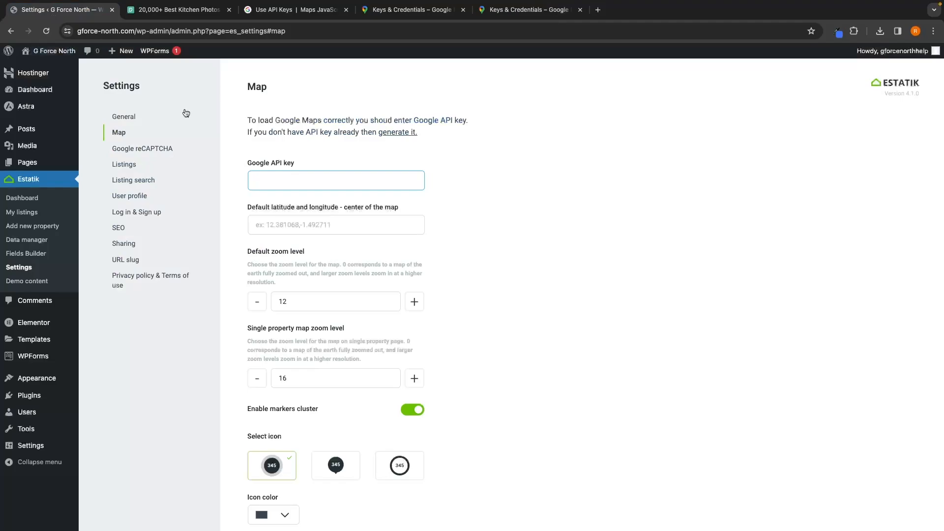
left_click_drag(242, 163, 299, 164)
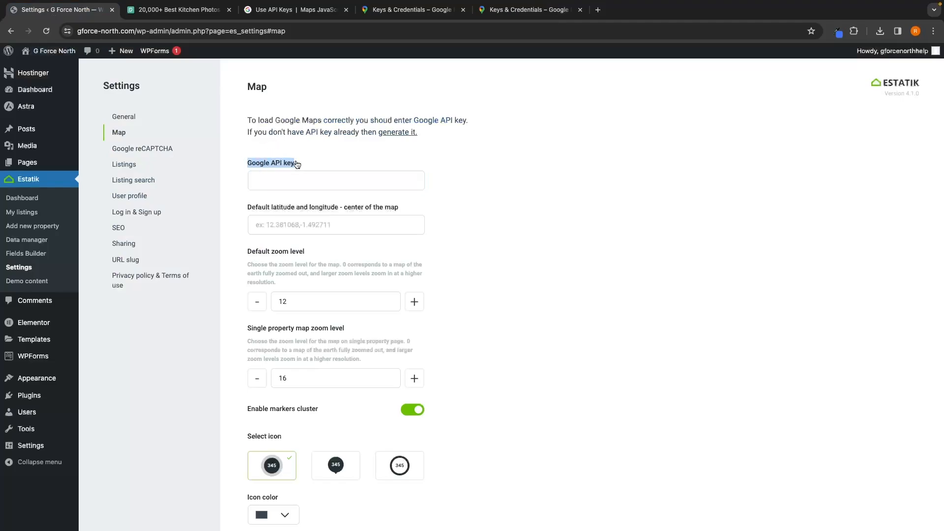
left_click(291, 171)
key("super+v")
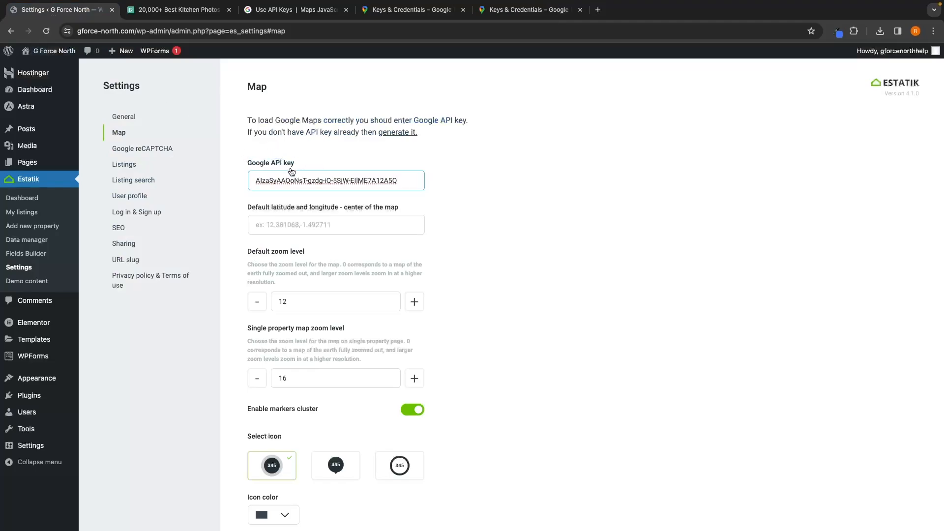
left_click(425, 234)
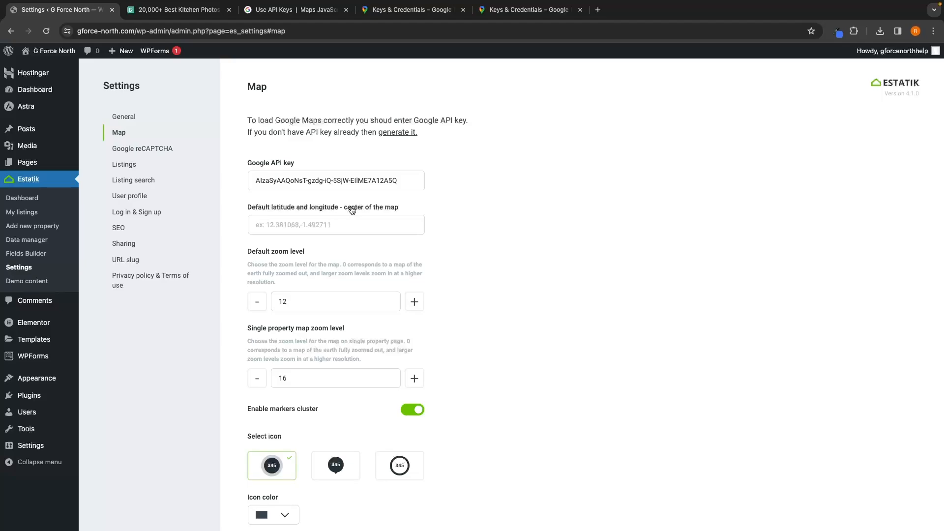
Step: In a new tab, search for "google maps" and open Google Maps
left_click(598, 9)
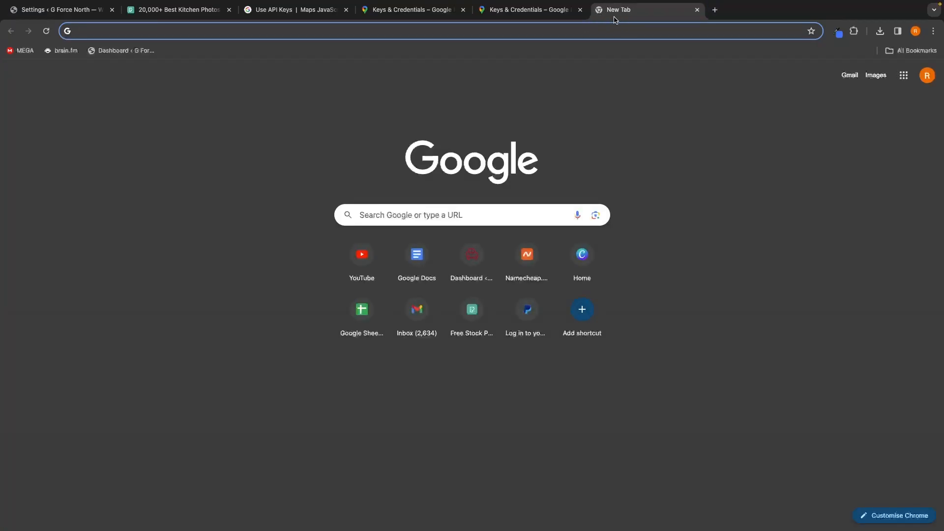
type("google maps")
key("Return")
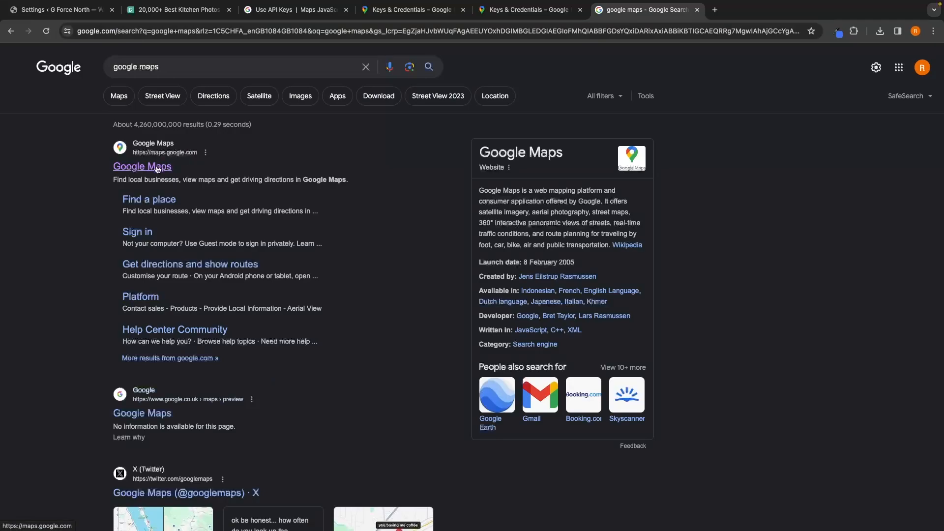
left_click(161, 168)
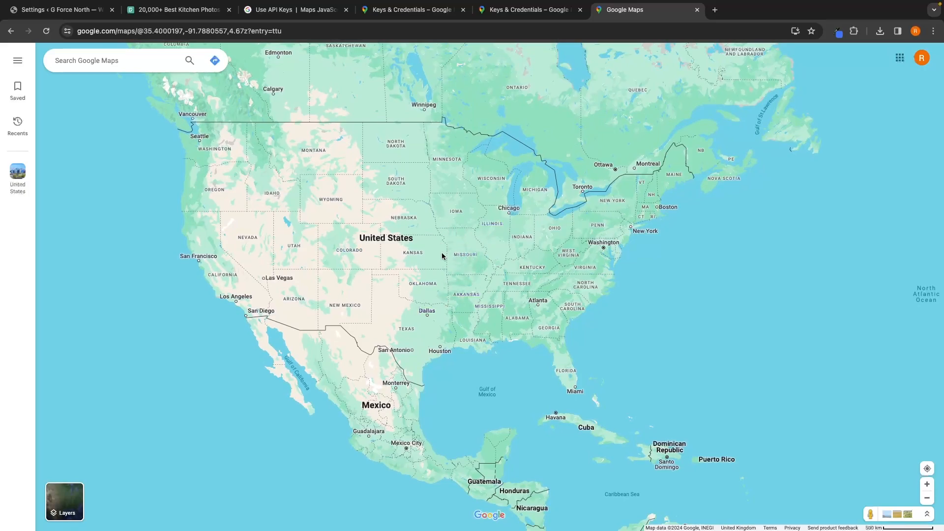
Step: Copy the coordinates of a point in the central United States from the map
scroll(442, 255, "down", 2)
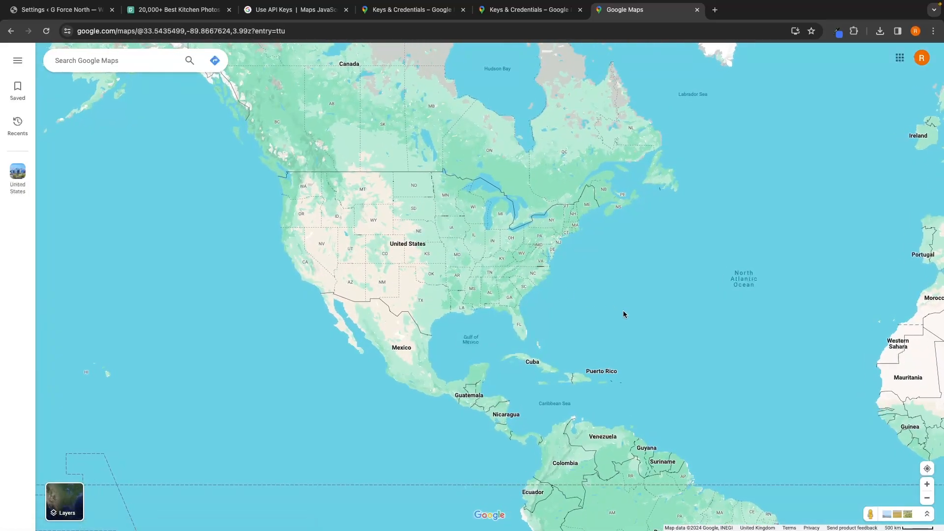
left_click_drag(623, 314, 267, 362)
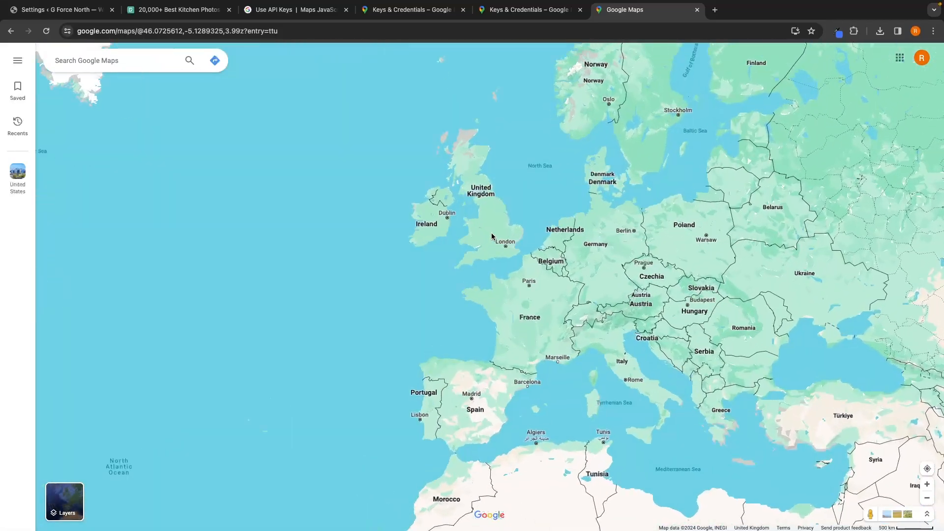
scroll(491, 236, "up", 5)
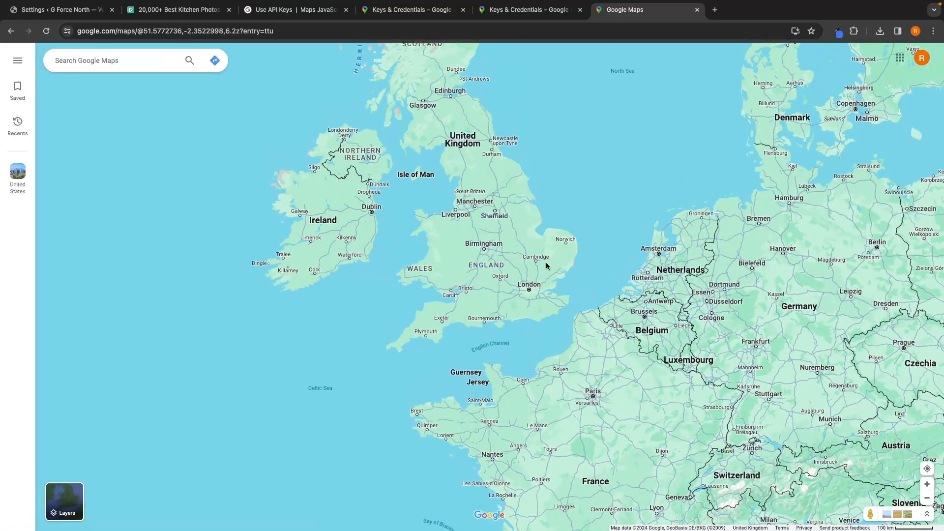
left_click_drag(388, 254, 846, 238)
left_click_drag(403, 270, 708, 294)
scroll(708, 262, "down", 1)
left_click_drag(634, 377, 673, 199)
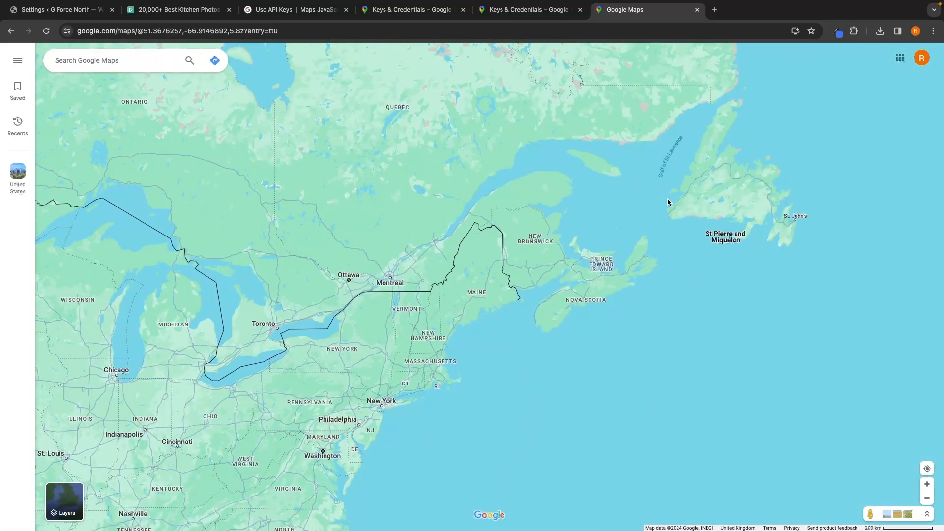
left_click_drag(505, 248, 542, 199)
scroll(541, 201, "down", 2)
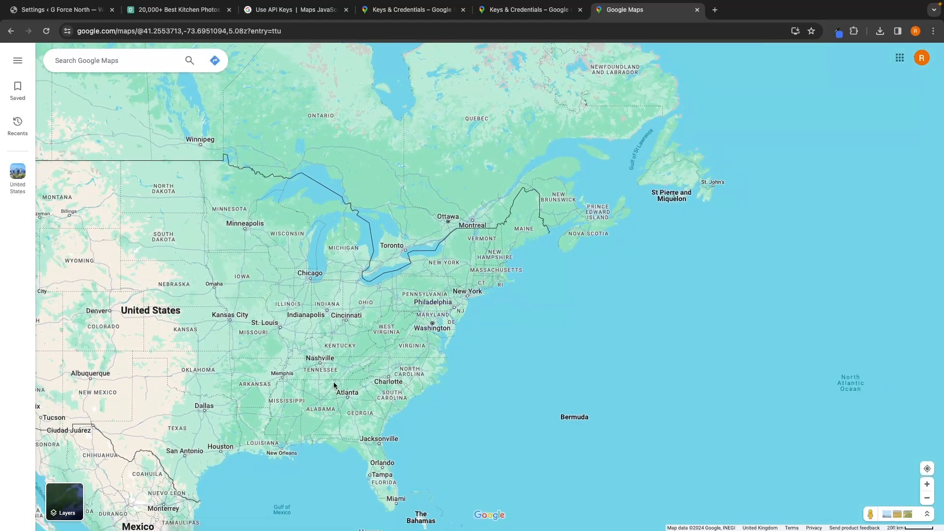
left_click_drag(333, 381, 590, 306)
scroll(589, 305, "down", 1)
left_click_drag(521, 295, 512, 316)
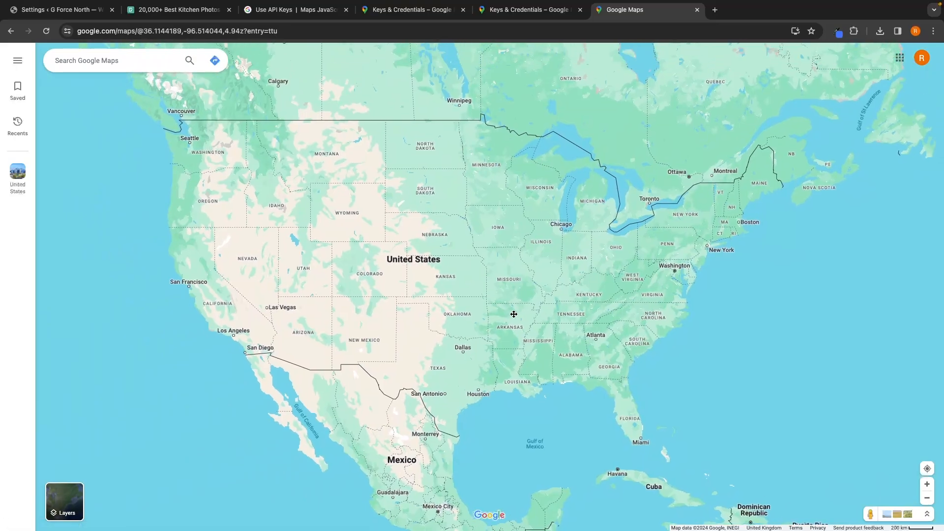
right_click(487, 279)
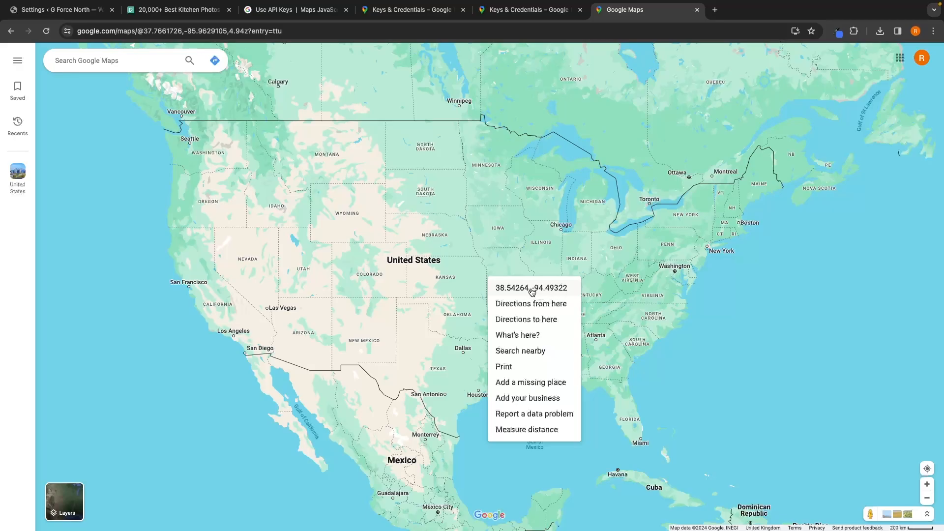
left_click(534, 290)
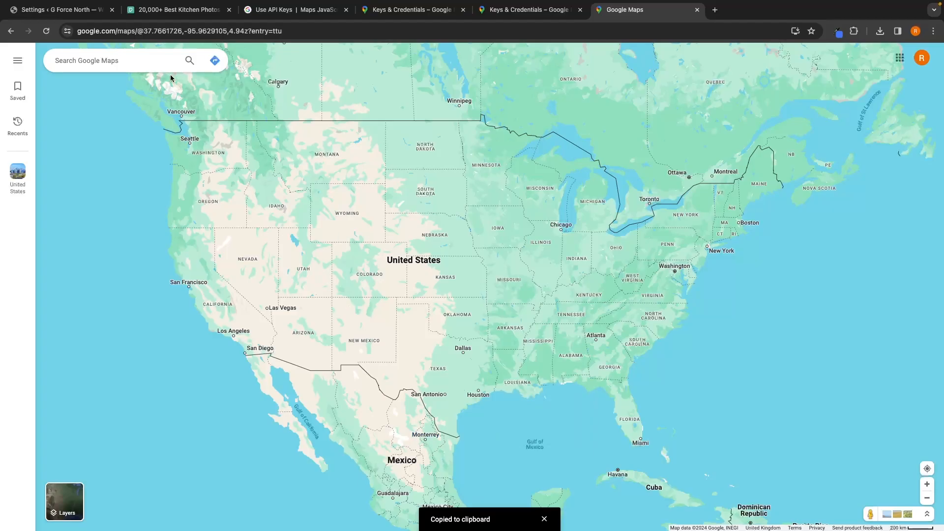
Step: Paste the copied coordinates as the default latitude and longitude for the map center
left_click(94, 10)
left_click(288, 217)
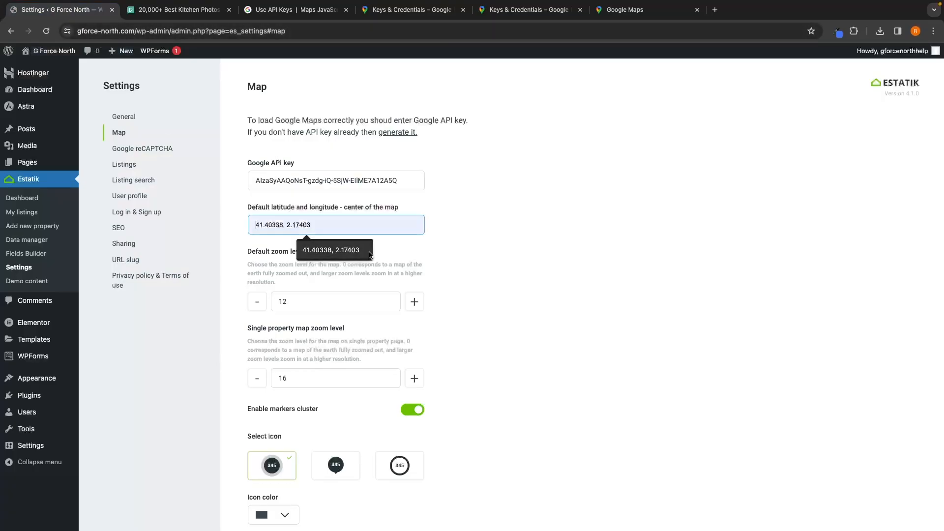
key("ctrl+v")
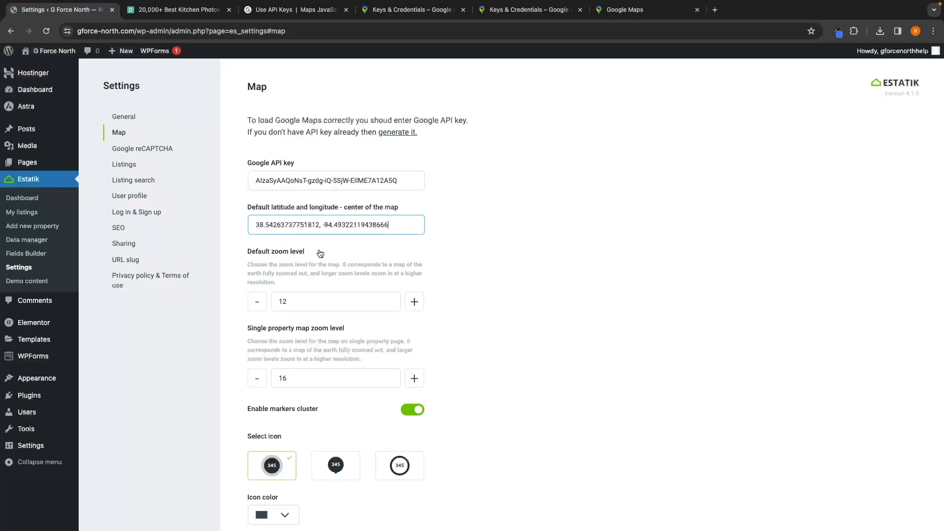
left_click(467, 232)
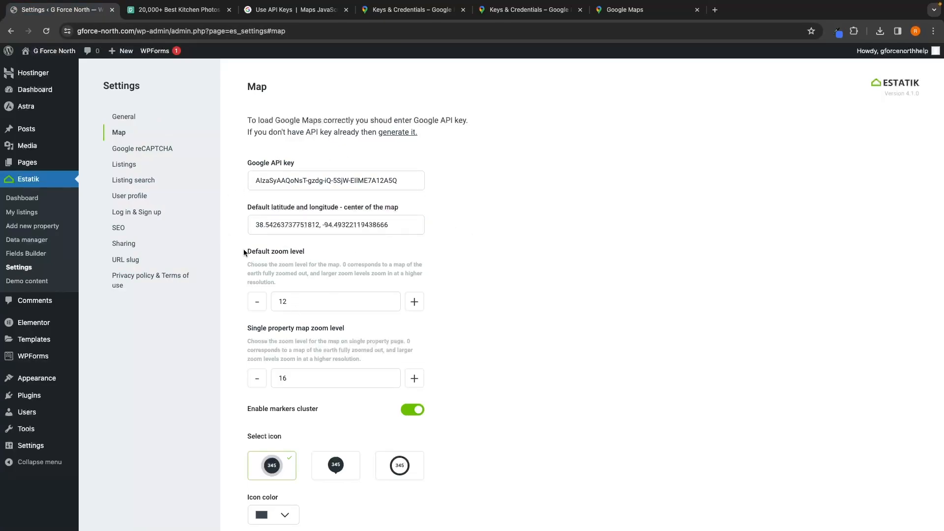
Step: Lower the default zoom level to 5 and save the map settings
left_click_drag(246, 251, 316, 249)
left_click(252, 299)
left_click(257, 300)
left_click(257, 299)
scroll(436, 334, "down", 5)
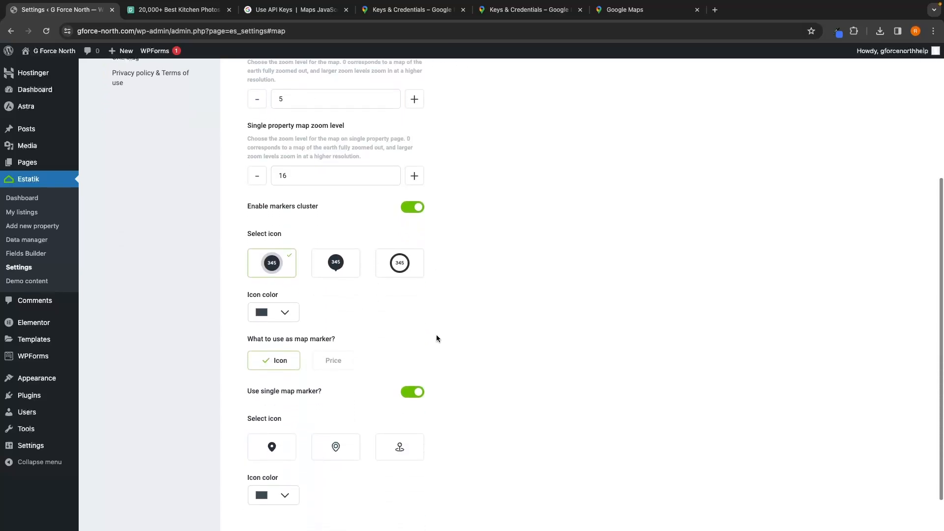
scroll(436, 338, "up", 5)
scroll(436, 338, "down", 5)
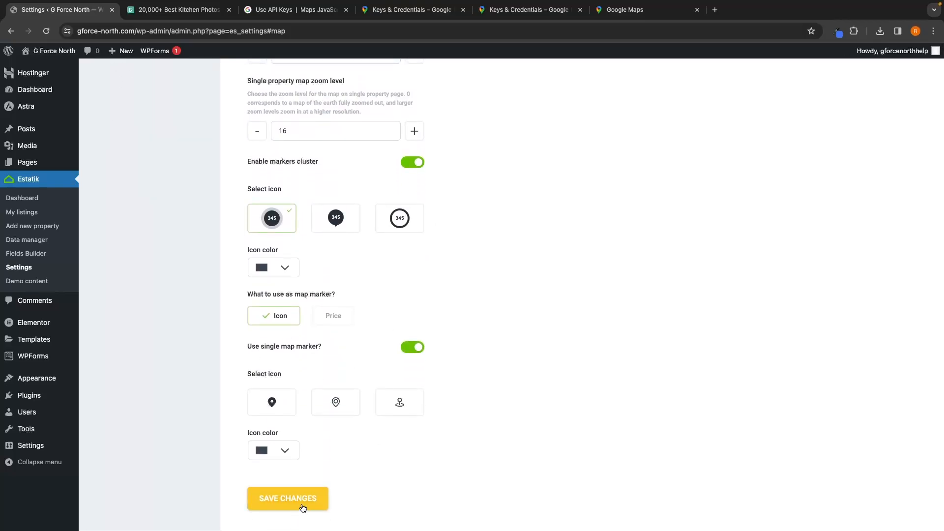
left_click(301, 497)
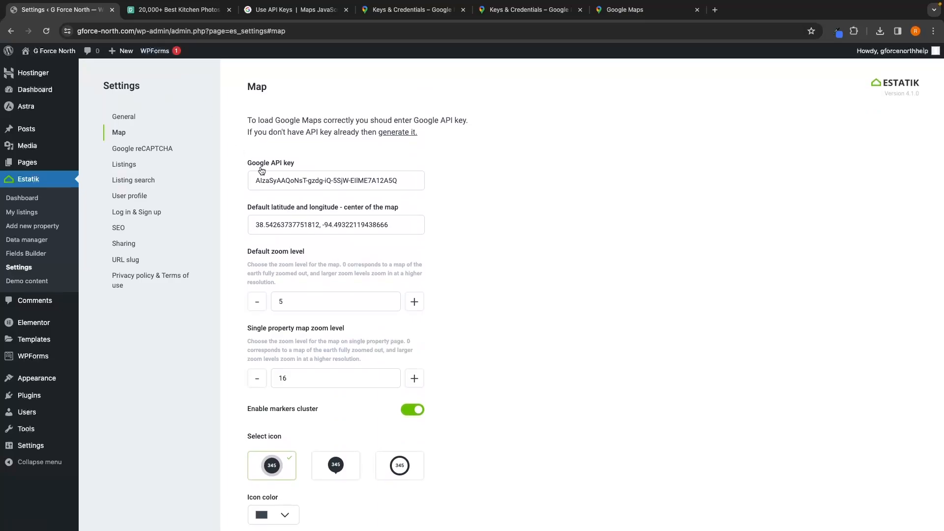
Step: Close the Google Cloud and Google Maps tabs
left_click(346, 10)
left_click(346, 10)
left_click(346, 10)
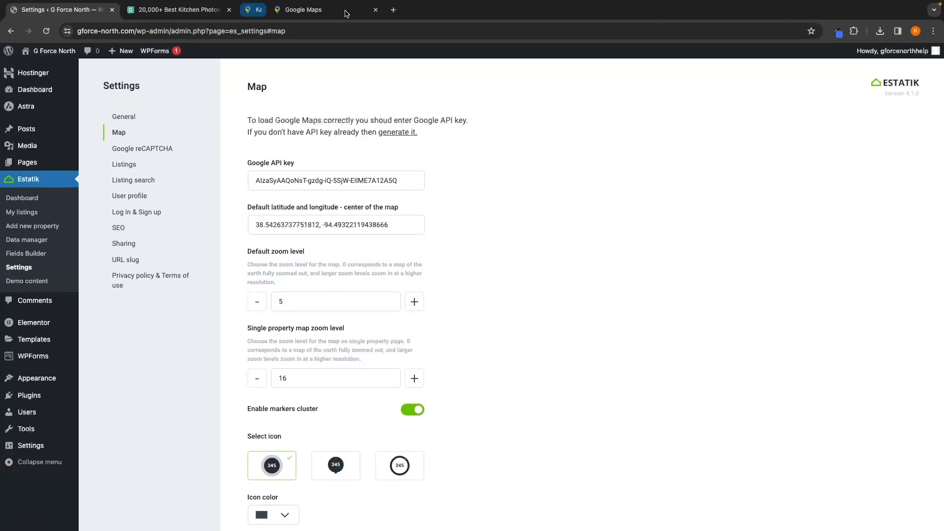
left_click(346, 10)
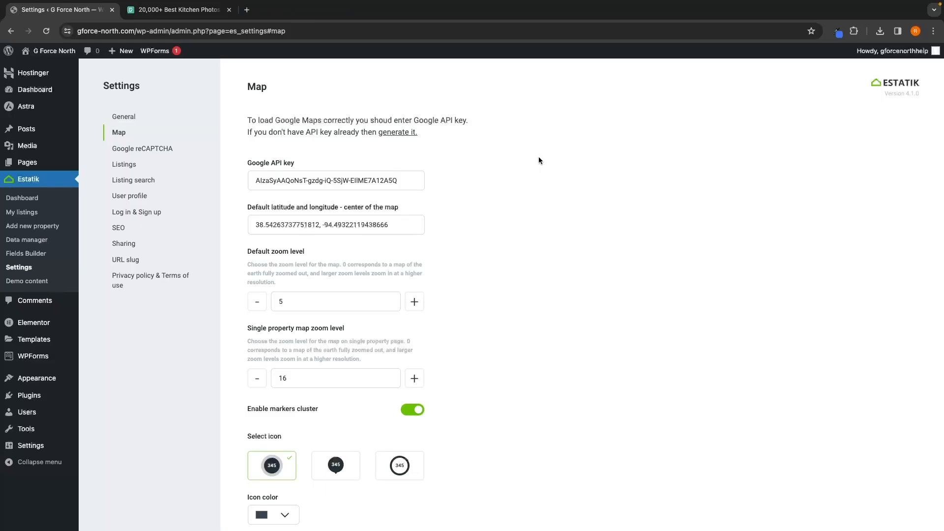
left_click(21, 213)
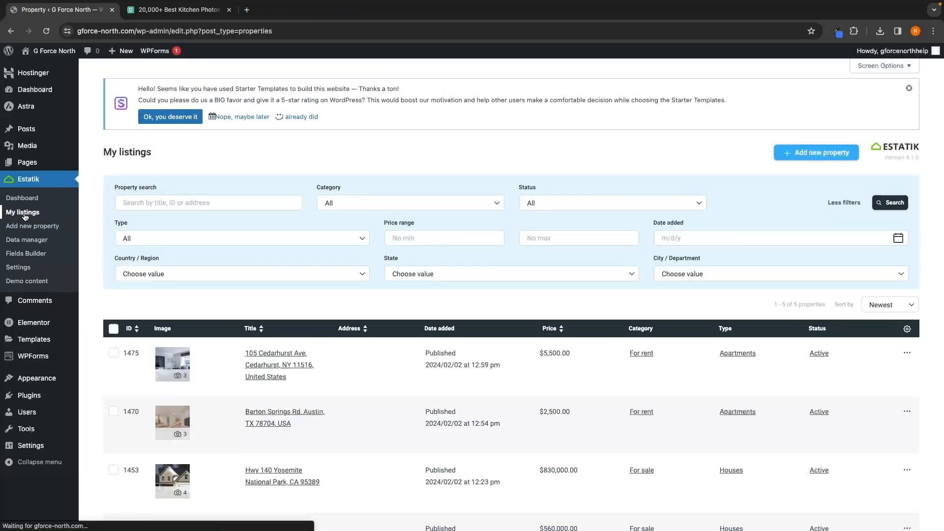
scroll(290, 226, "down", 5)
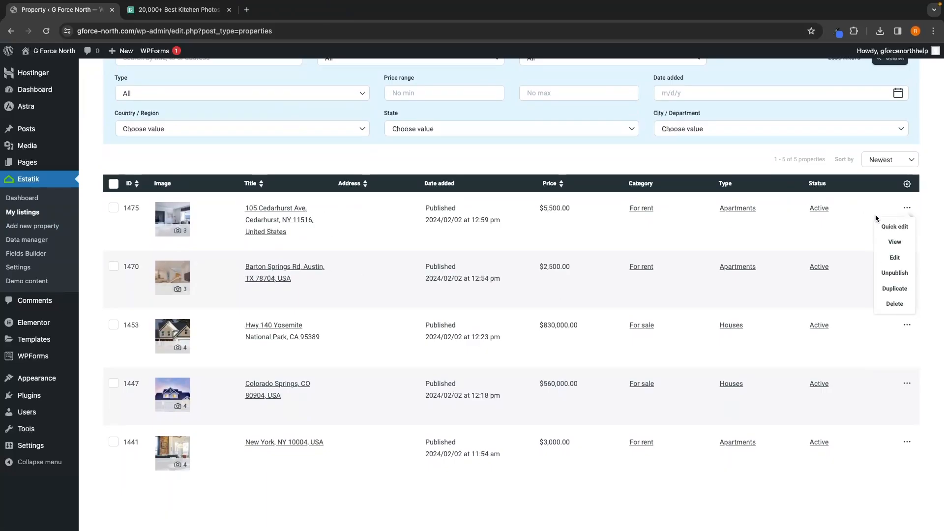
left_click(895, 257)
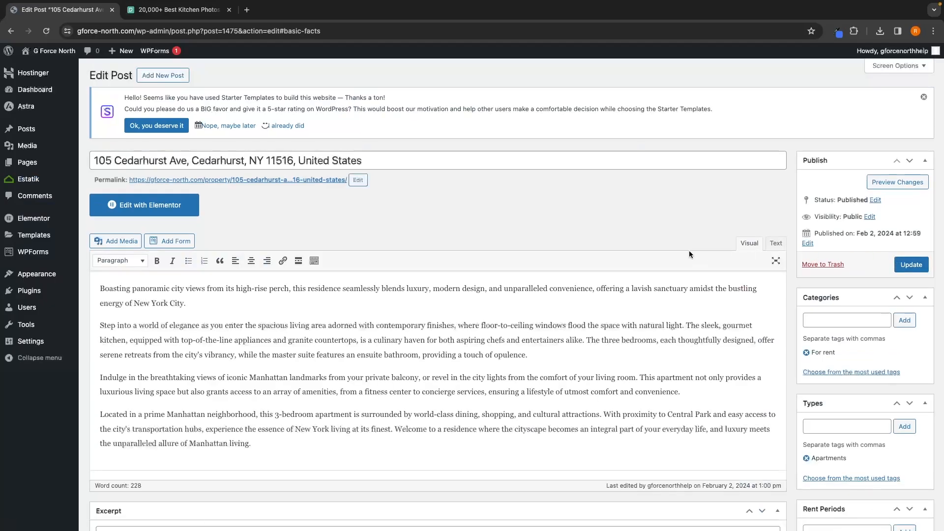
Step: Copy the listing title into the Location address field, pick the suggested address, and update the listing
left_click_drag(370, 158, 90, 157)
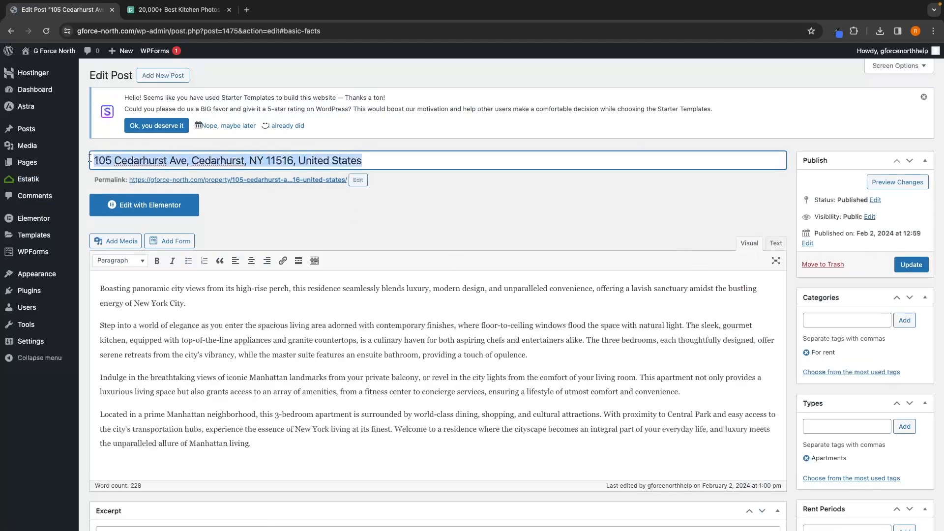
scroll(432, 212, "down", 15)
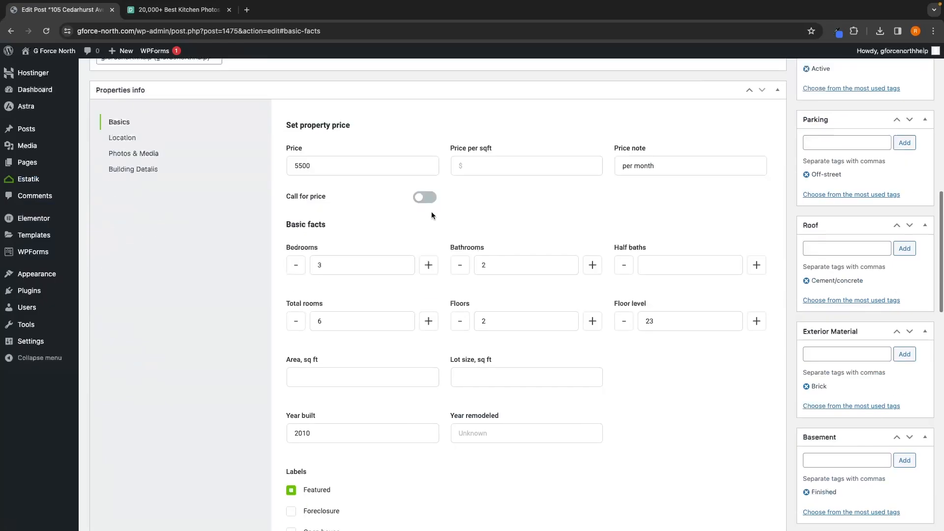
scroll(431, 212, "up", 4)
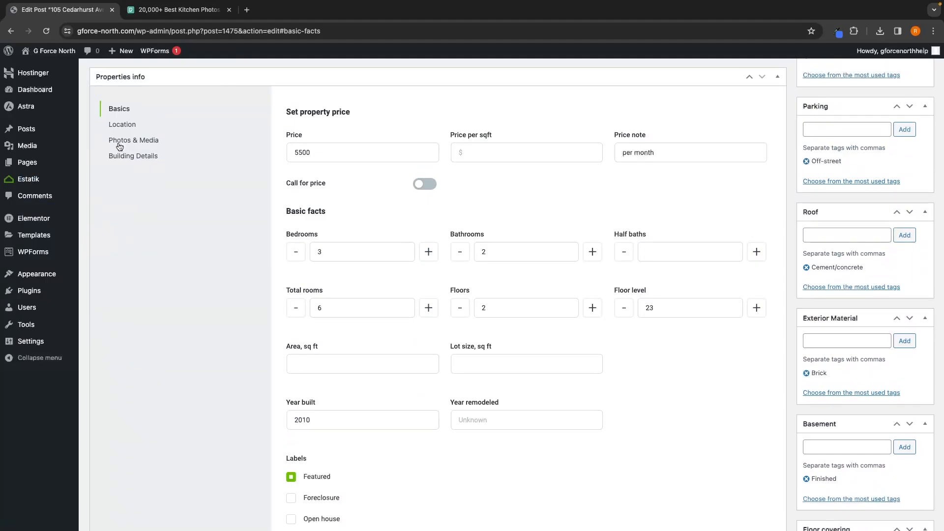
left_click(121, 126)
left_click(422, 144)
key("ctrl+v")
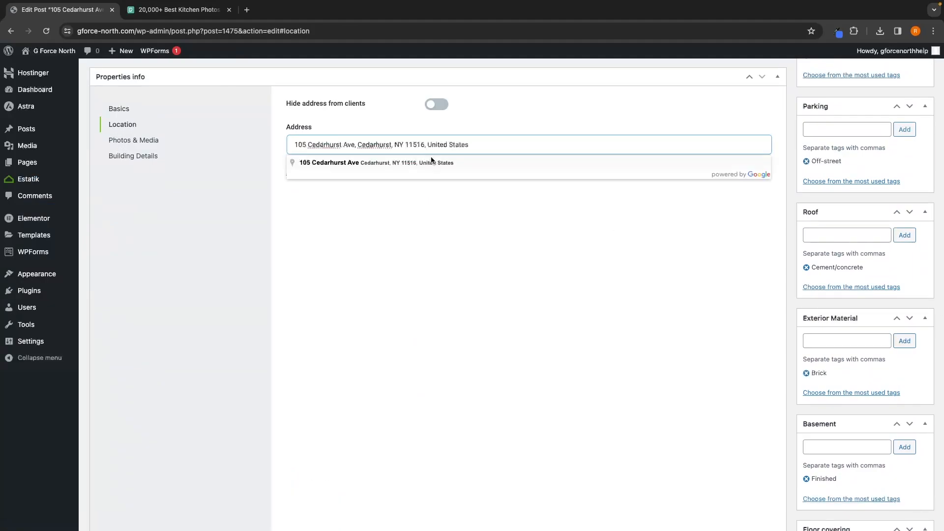
left_click(397, 163)
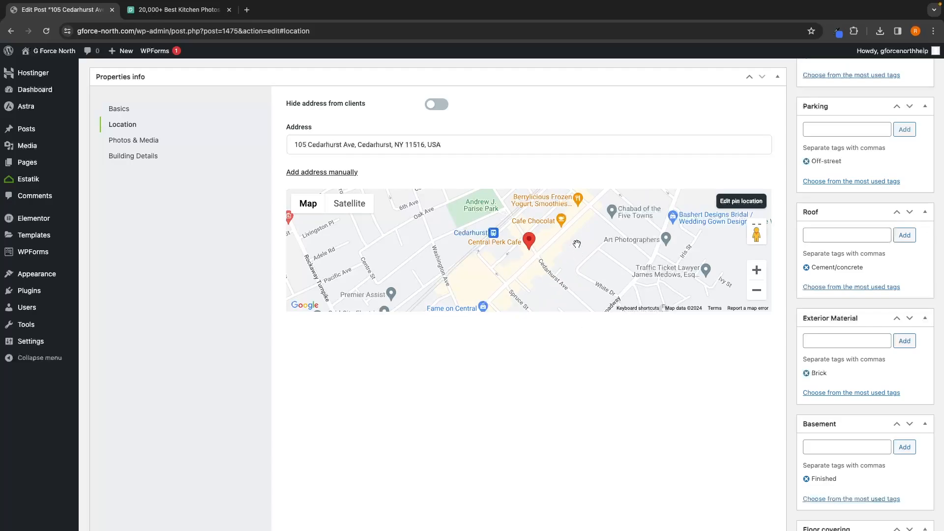
scroll(576, 244, "up", 15)
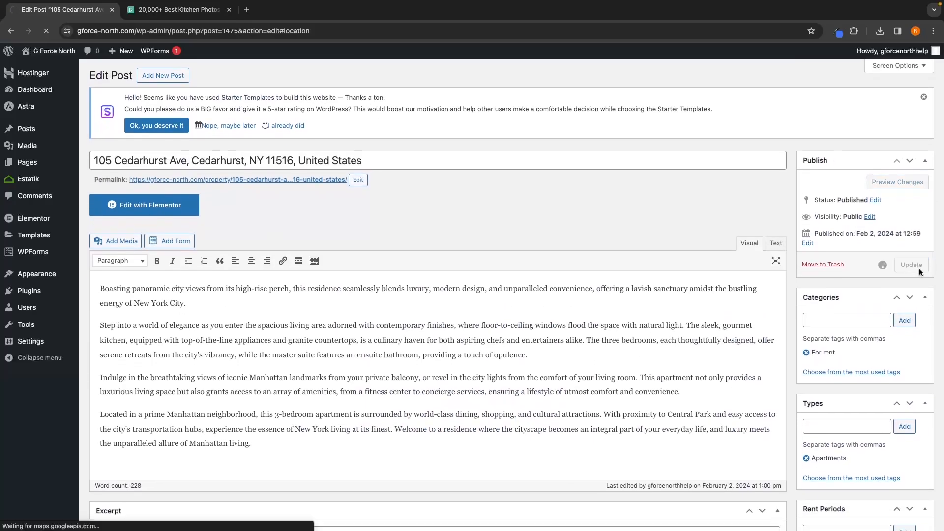
Step: Return to the My listings page and review the property list
mouse_move(33, 183)
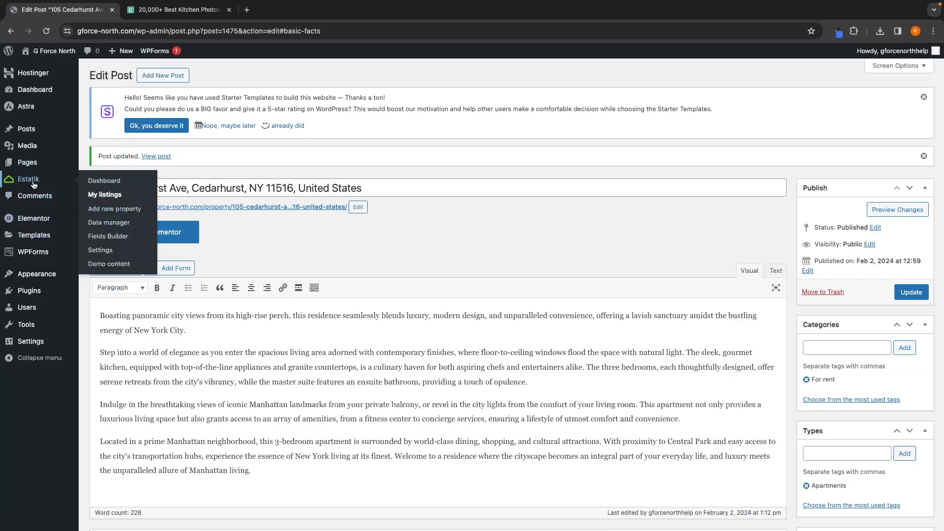
left_click(105, 194)
scroll(190, 304, "down", 3)
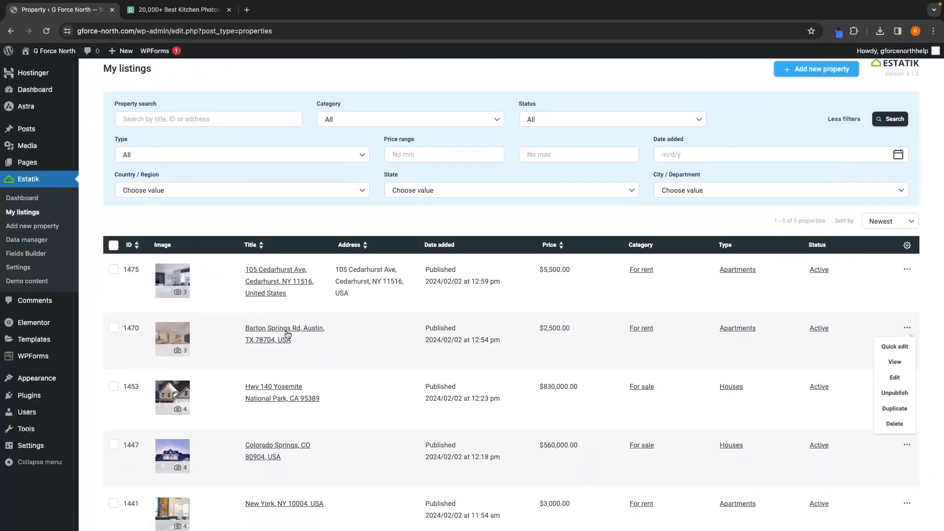
Step: Open the Barton Springs Rd listing for editing, copy its title into the Location address field, and update the listing
left_click(895, 377)
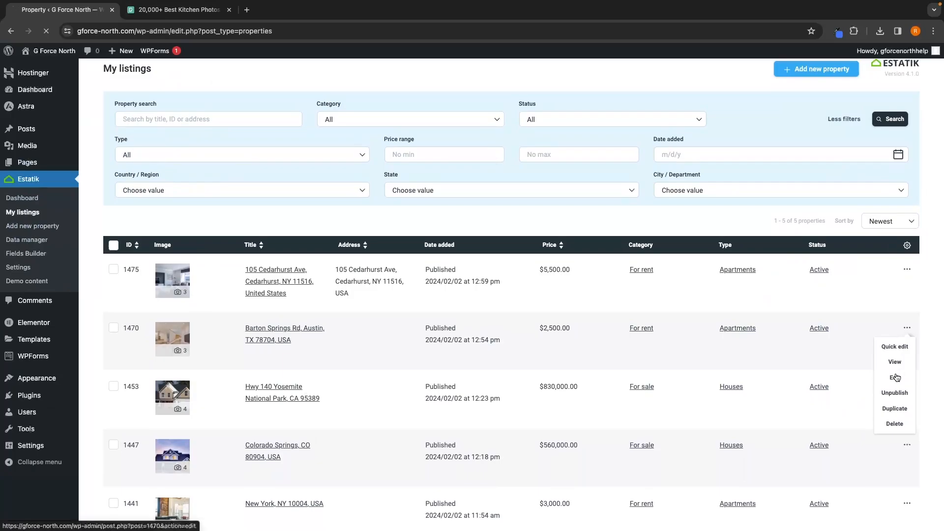
left_click_drag(298, 160, 72, 163)
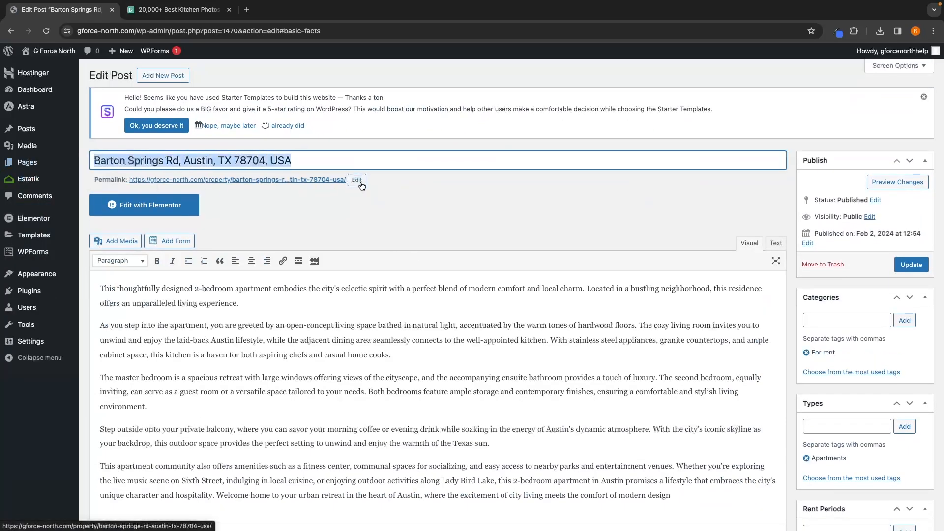
scroll(400, 205, "down", 20)
scroll(316, 259, "up", 10)
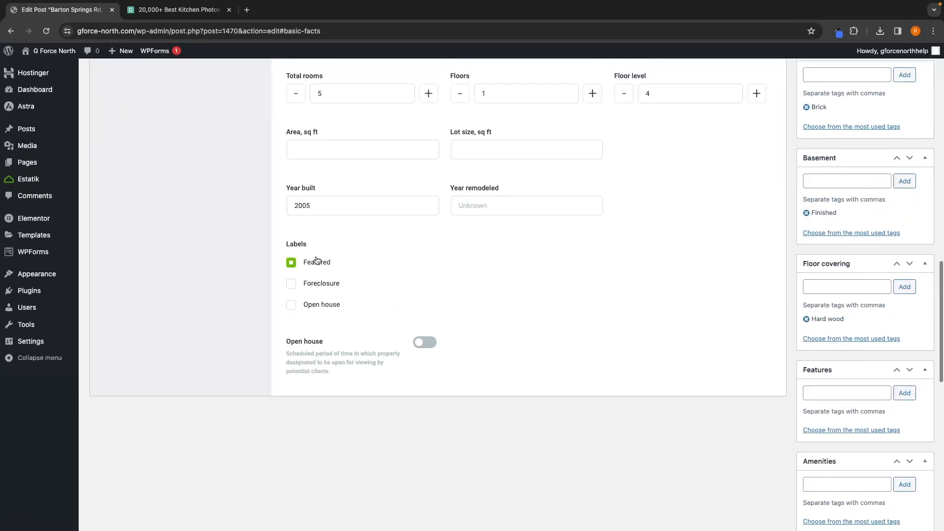
left_click(129, 155)
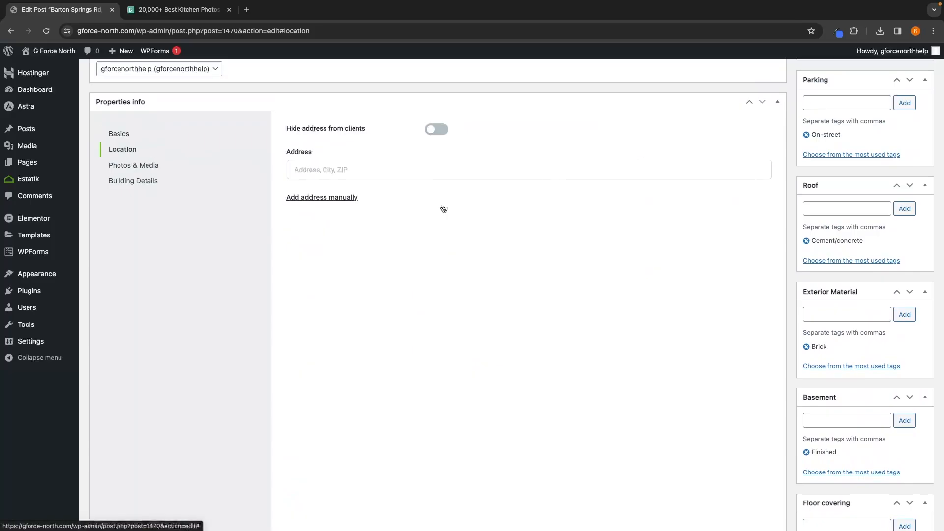
left_click(386, 191)
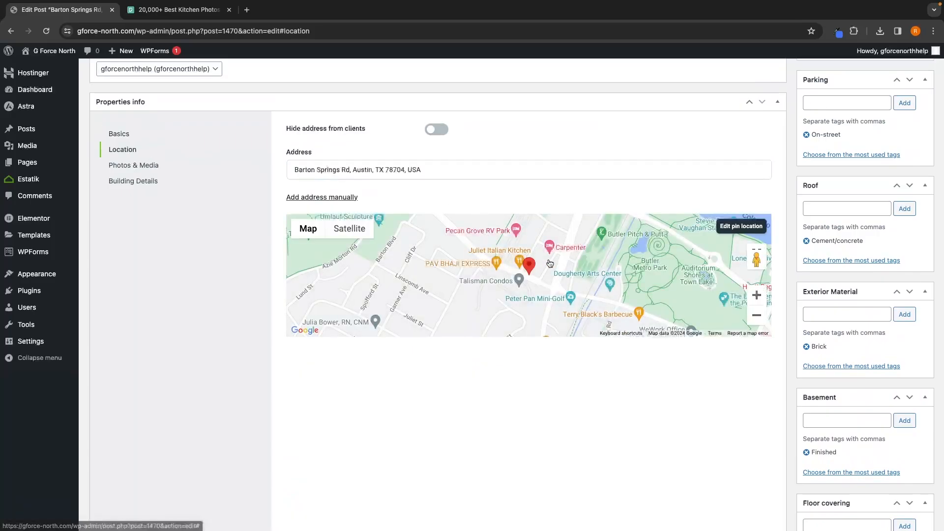
scroll(919, 281, "up", 10)
left_click(910, 271)
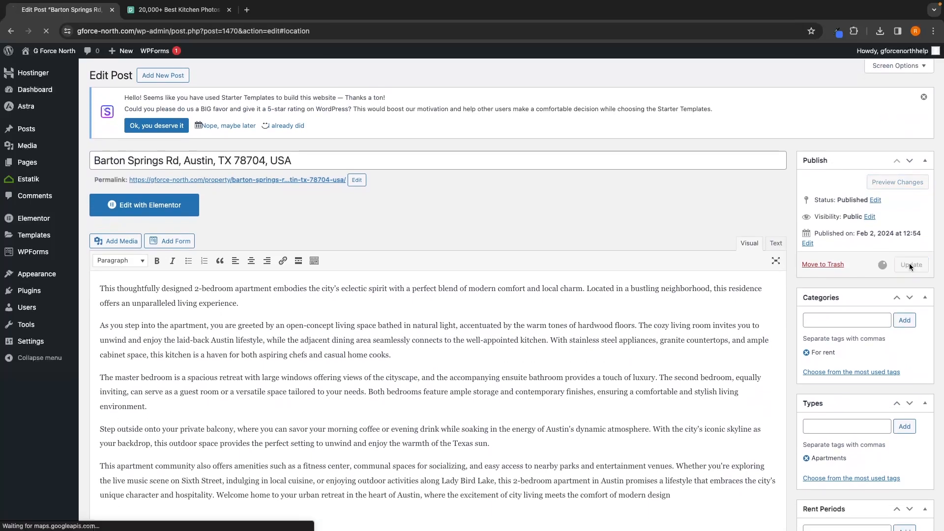
Step: Open the live site and review the property listings on the home page
scroll(110, 198, "down", 3)
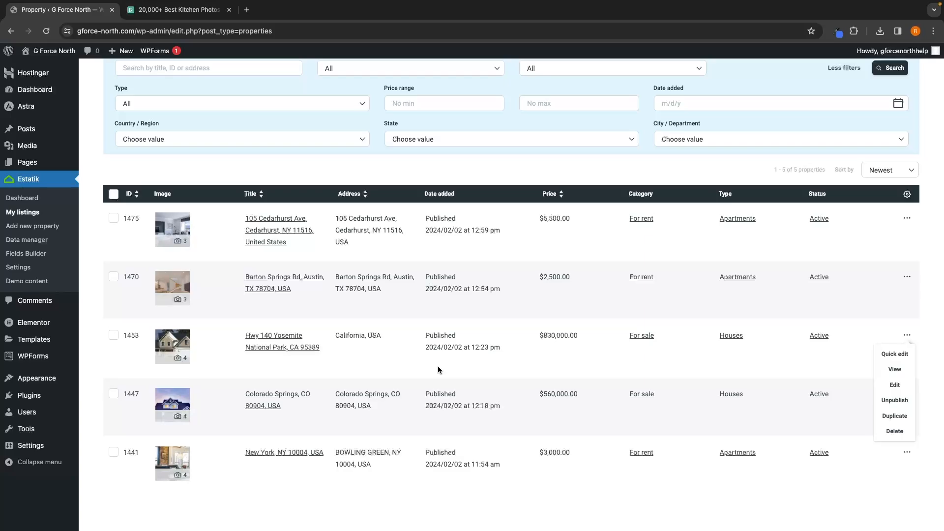
left_click(439, 370)
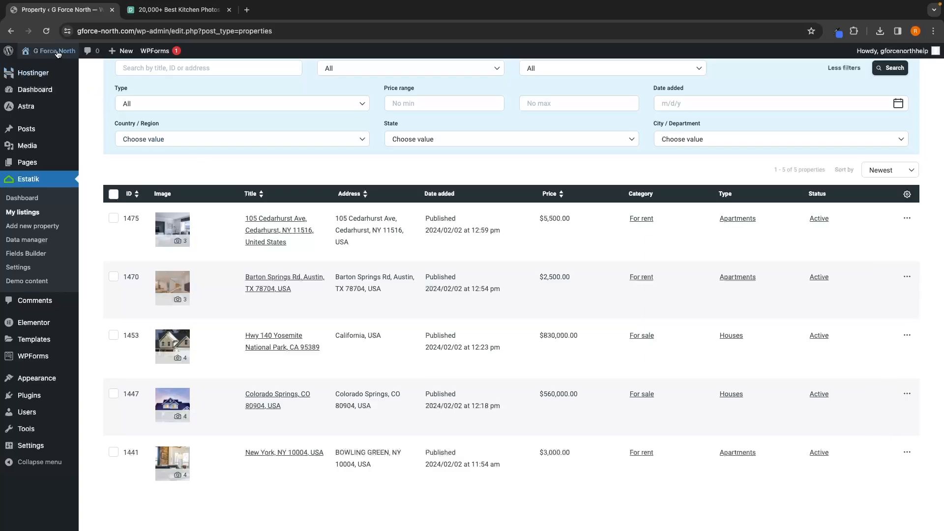
mouse_move(55, 60)
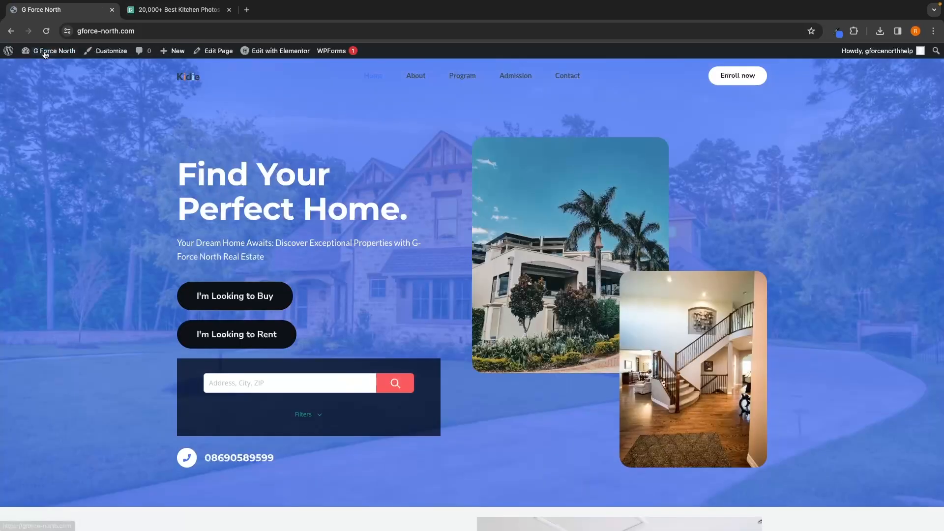
scroll(797, 357, "down", 20)
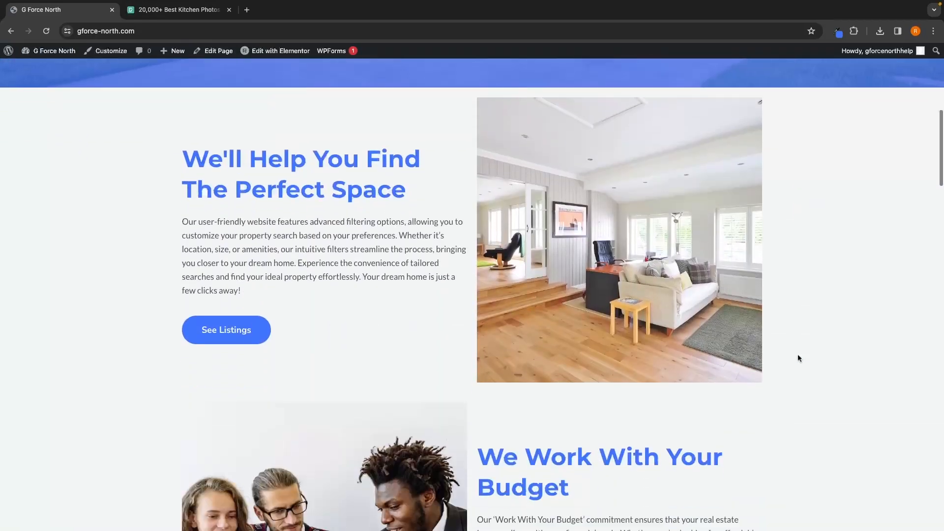
scroll(798, 358, "down", 5)
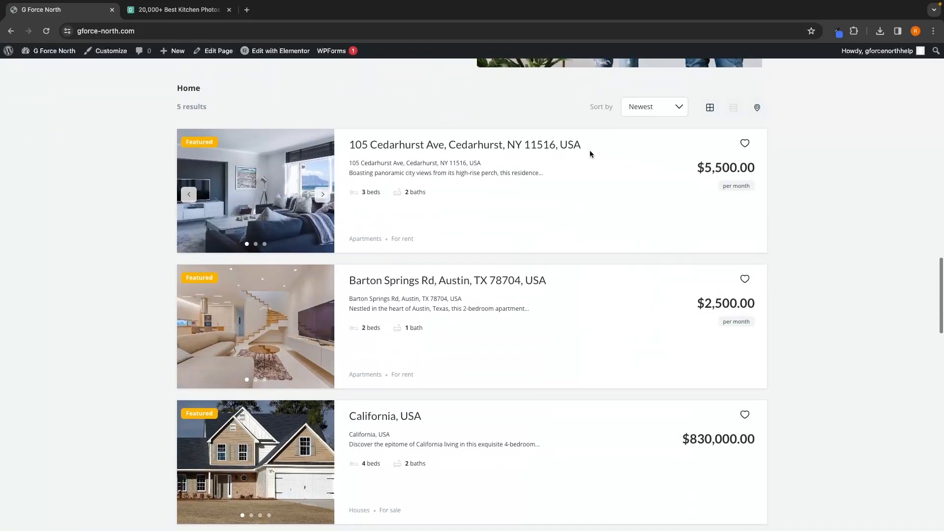
scroll(506, 123, "up", 1)
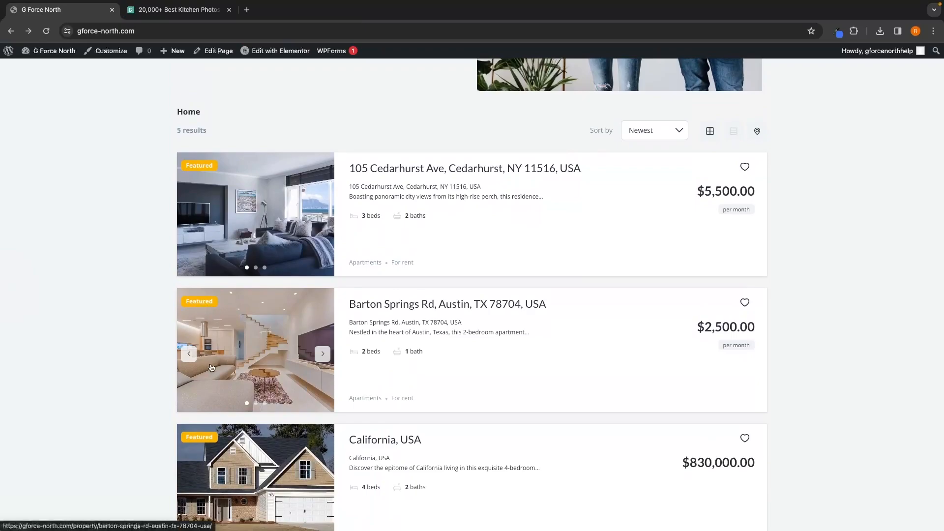
scroll(205, 452, "down", 4)
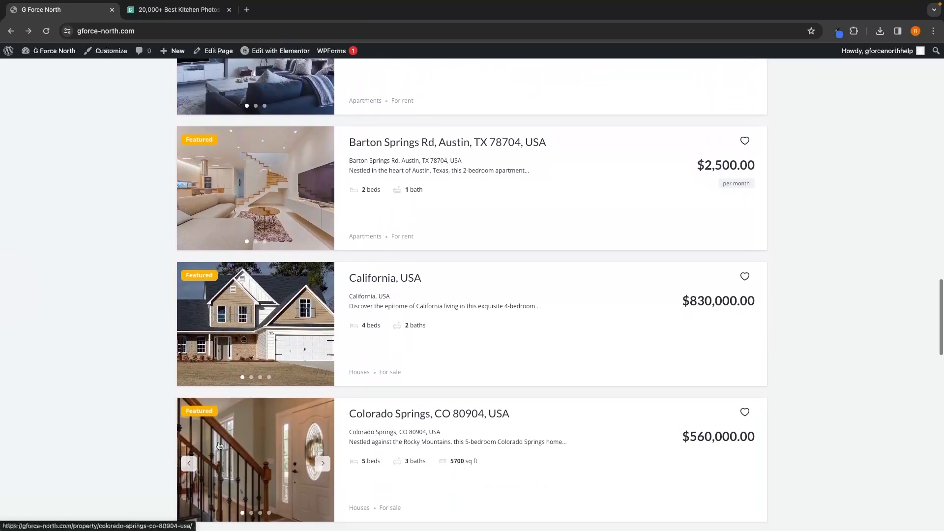
scroll(212, 393, "up", 3)
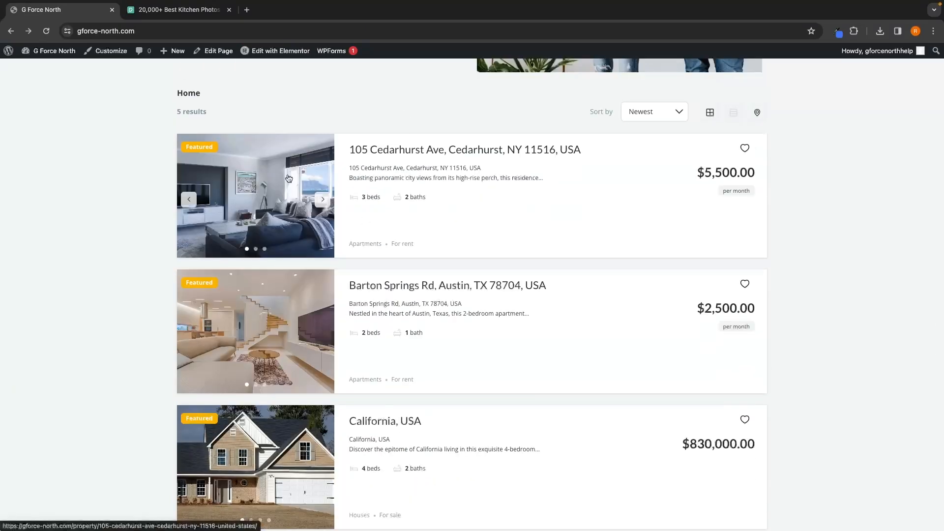
Step: Return to My listings, open the Hwy 140 Yosemite National Park listing for editing, and update it
mouse_move(9, 51)
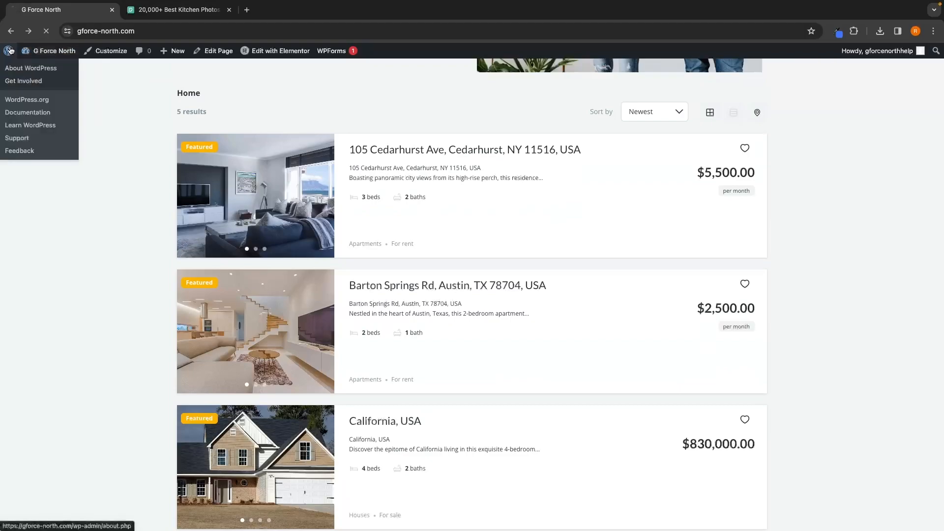
left_click(30, 69)
mouse_move(24, 181)
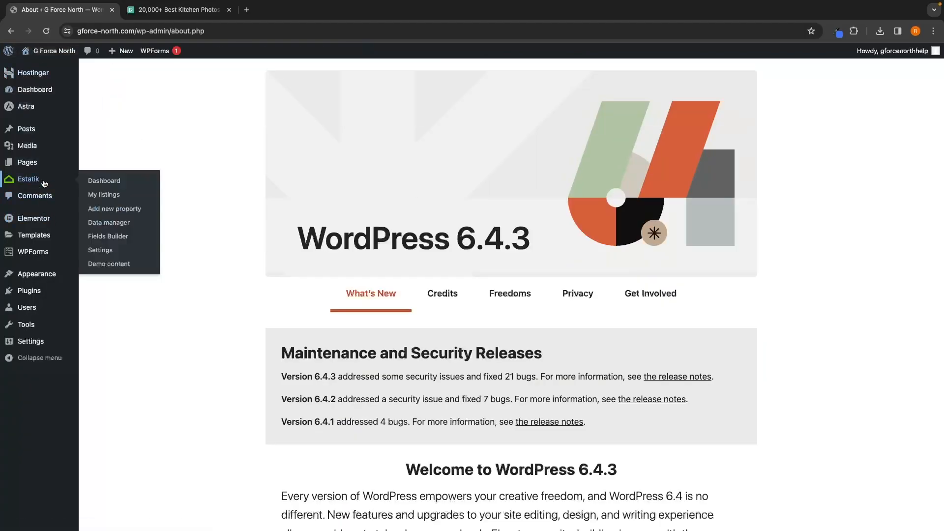
left_click(104, 195)
scroll(241, 293, "down", 3)
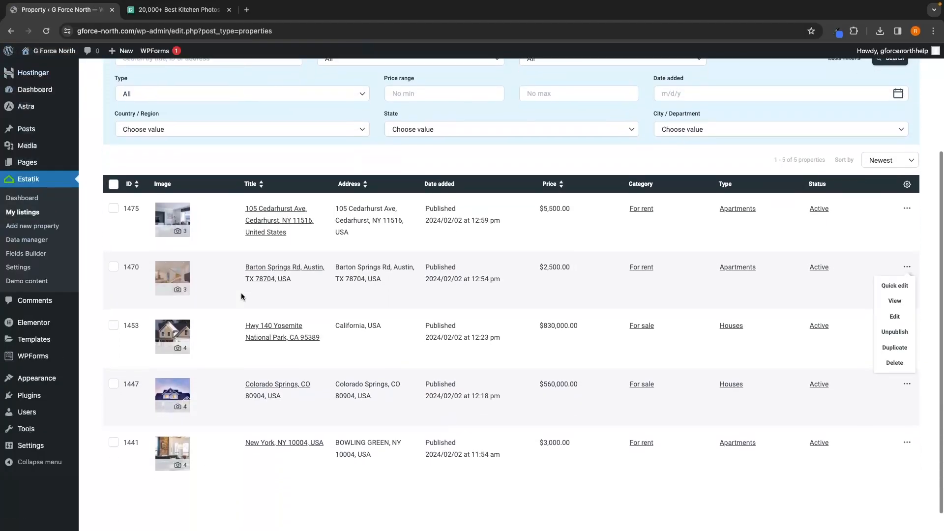
left_click(278, 327)
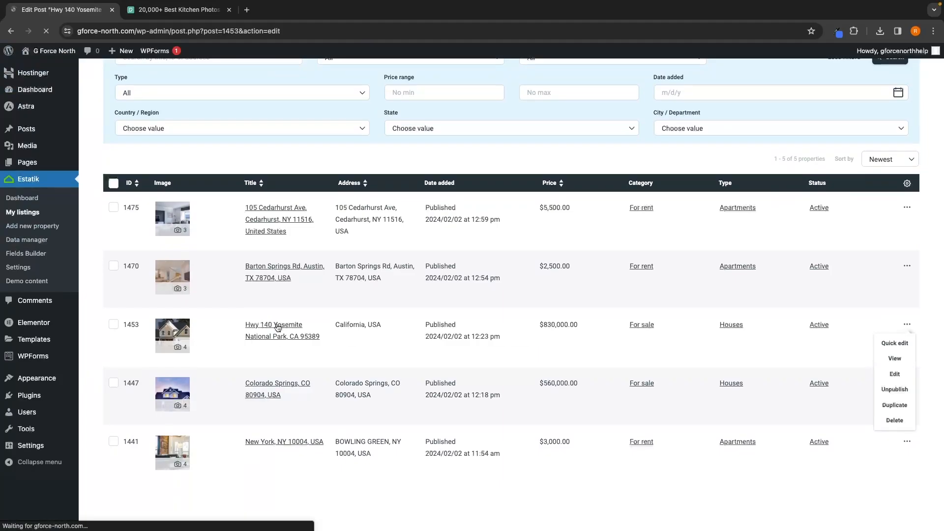
scroll(254, 300, "down", 8)
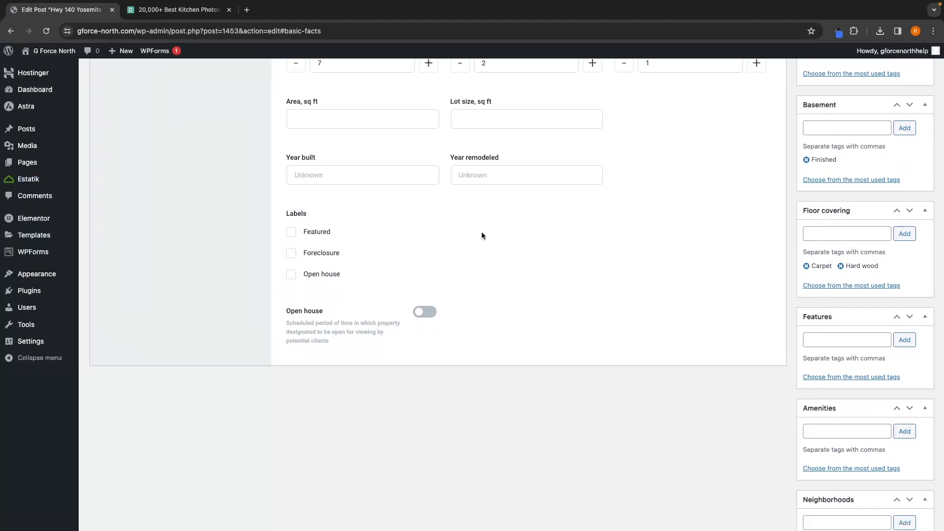
scroll(483, 235, "up", 20)
left_click(908, 262)
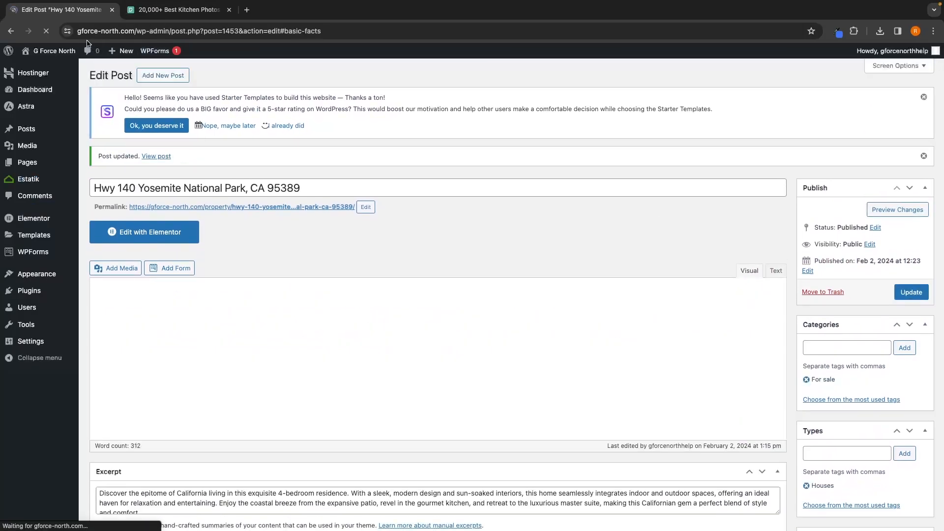
Step: Visit the live site and review the property listings section on the home page
left_click(57, 69)
scroll(441, 279, "down", 15)
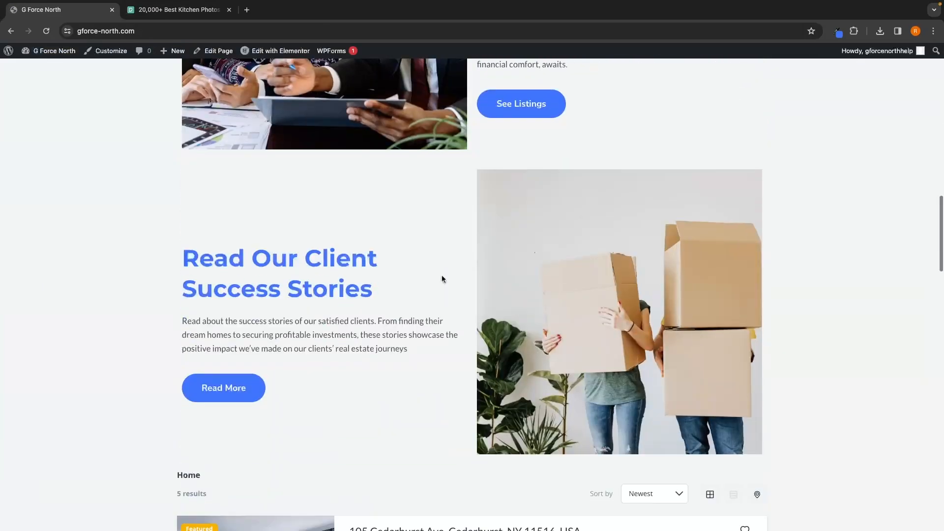
scroll(441, 279, "down", 11)
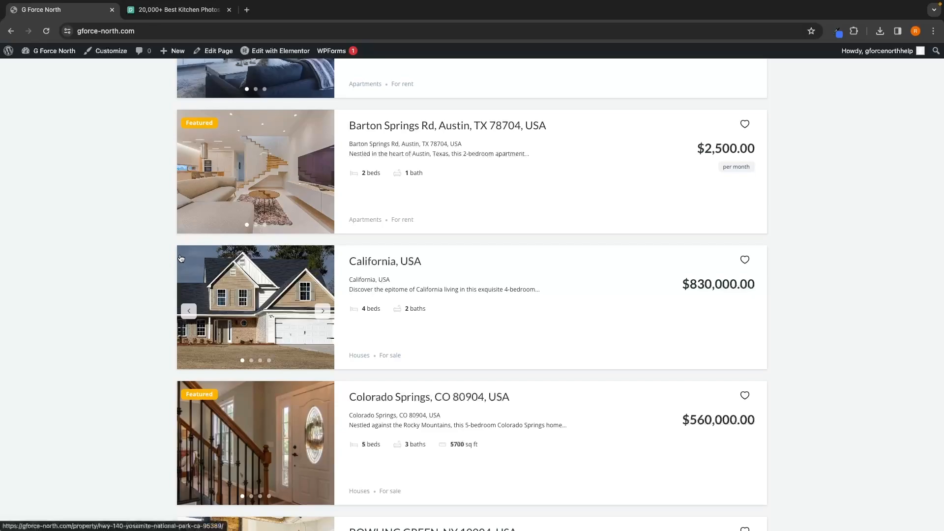
scroll(180, 258, "up", 6)
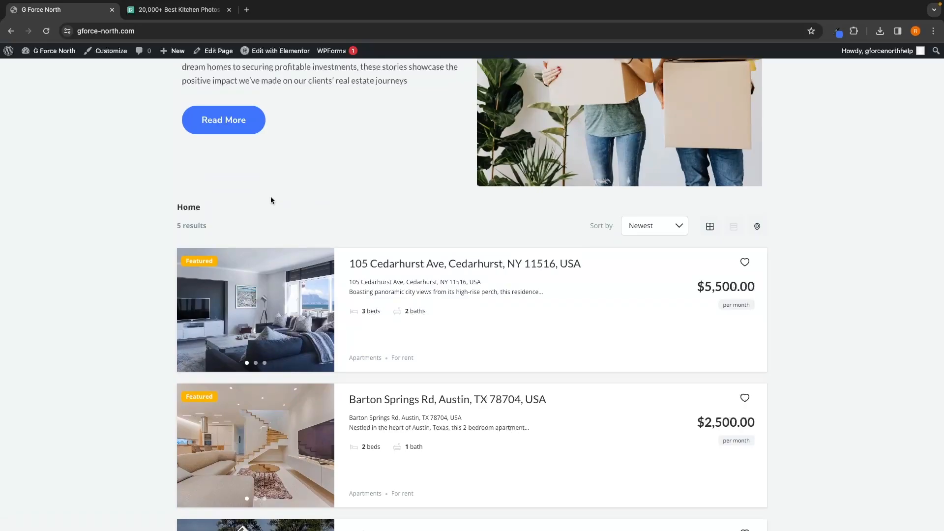
scroll(270, 196, "down", 6)
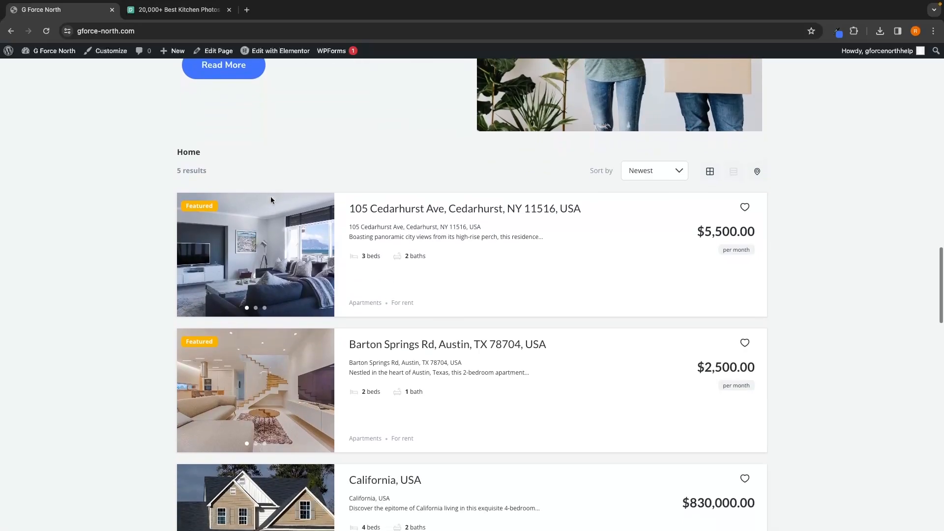
scroll(272, 200, "down", 4)
scroll(271, 200, "up", 10)
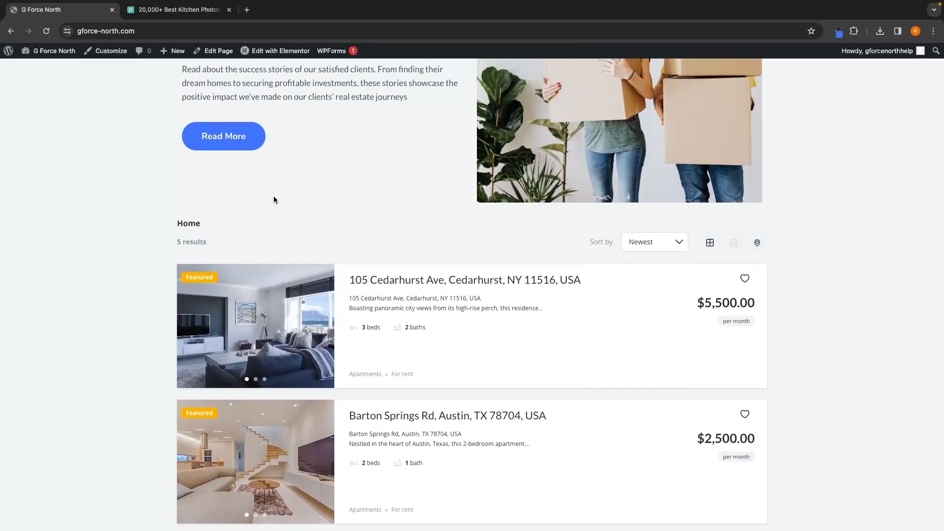
Step: Edit the home page with Elementor and turn on Disable navbar for the Estatik Listings widget
left_click(283, 52)
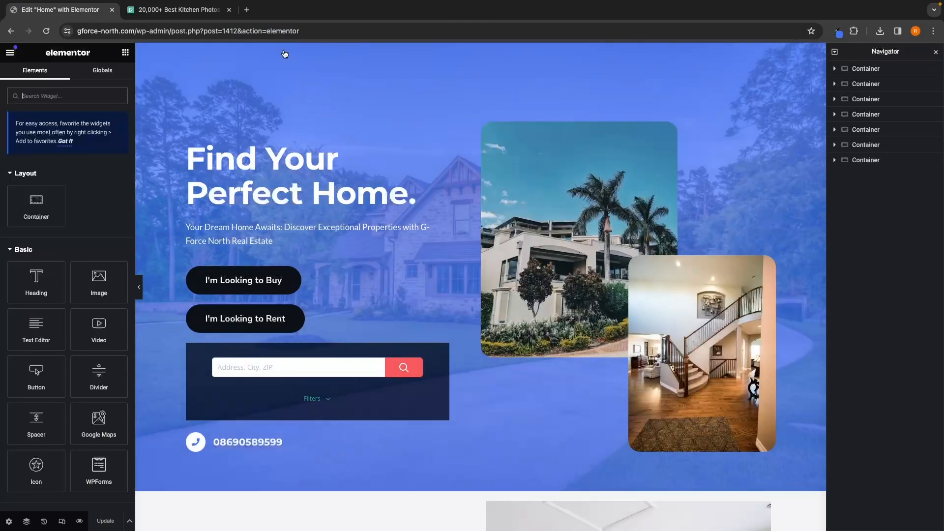
scroll(362, 236, "down", 15)
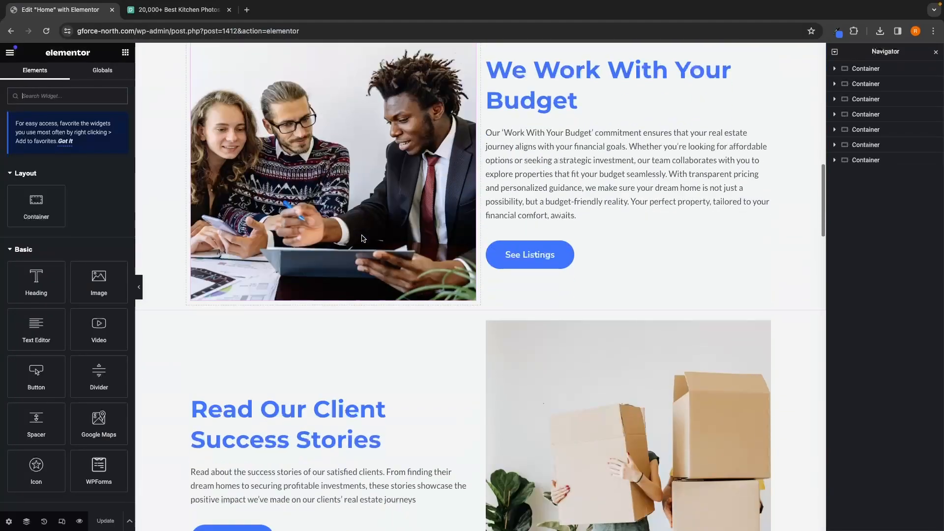
scroll(361, 238, "down", 2)
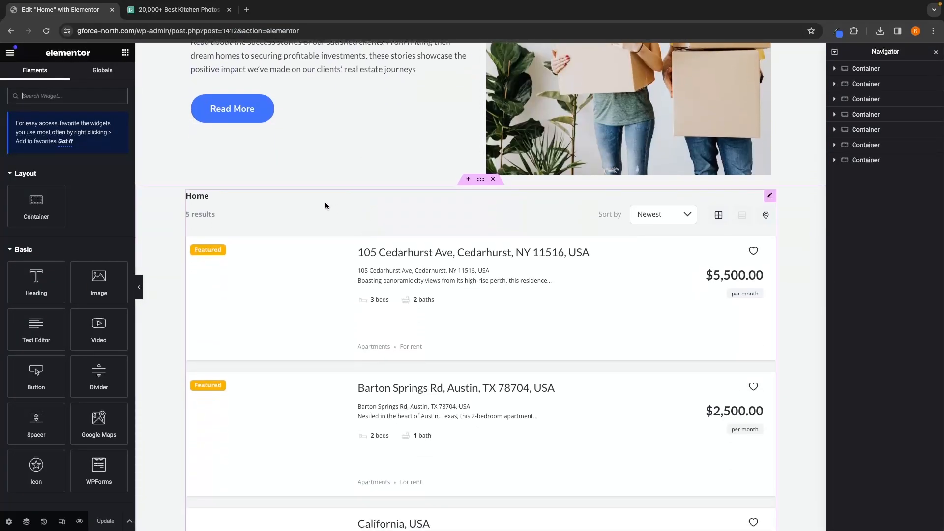
left_click(283, 208)
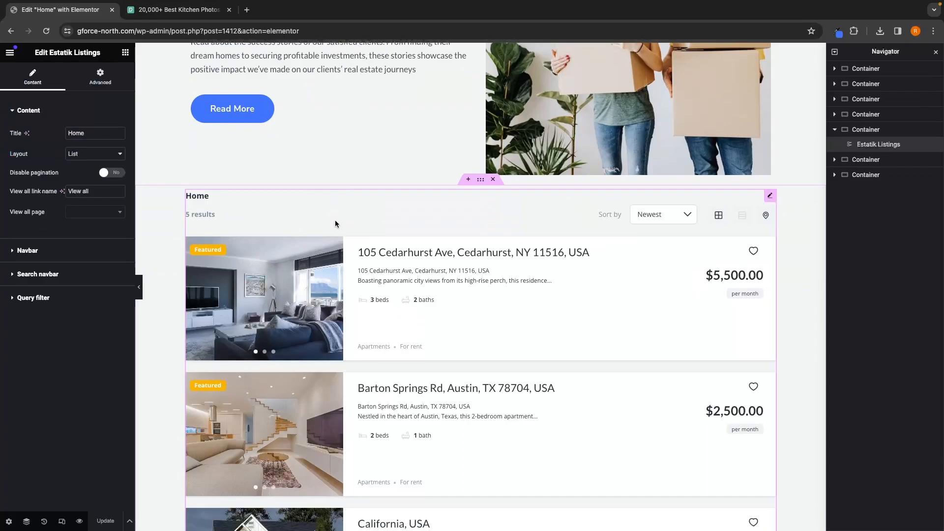
left_click(51, 253)
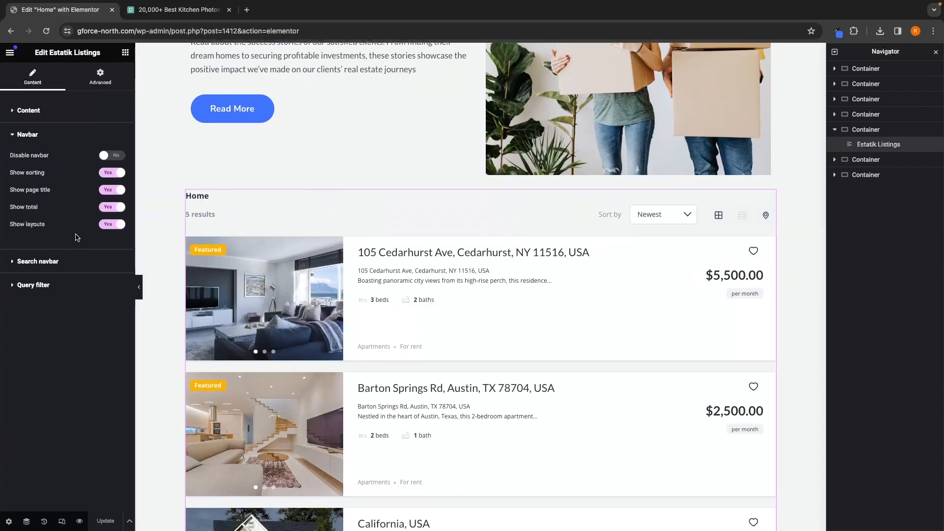
left_click(108, 156)
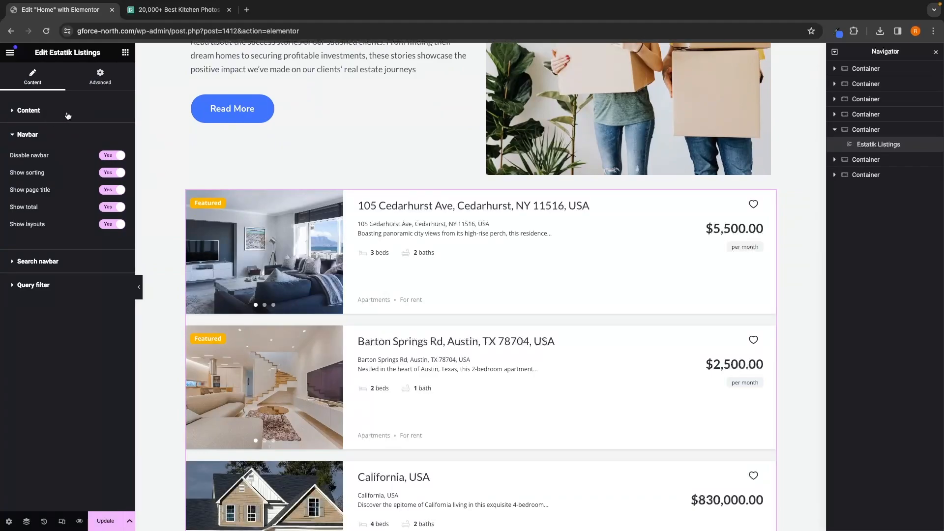
Step: Add a Heading widget above the property listings and set its title to "Featured"
left_click(125, 53)
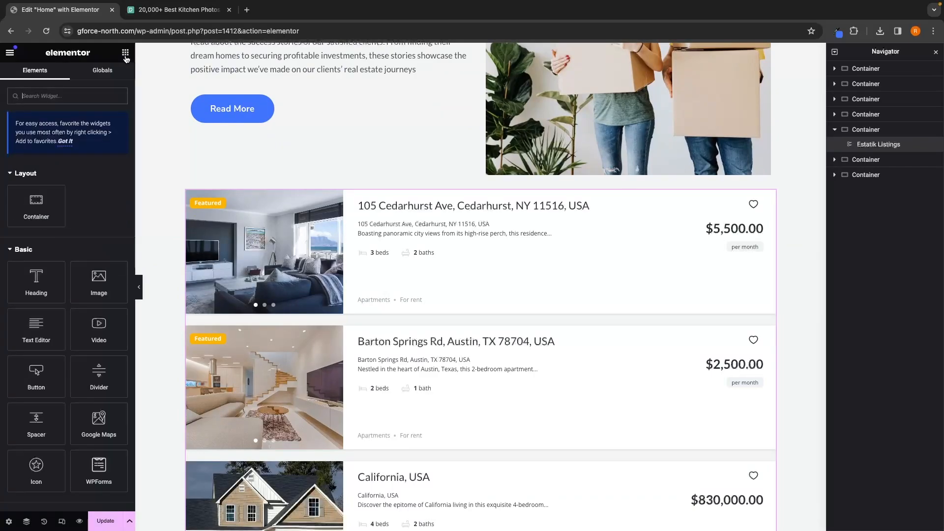
left_click_drag(35, 282, 399, 193)
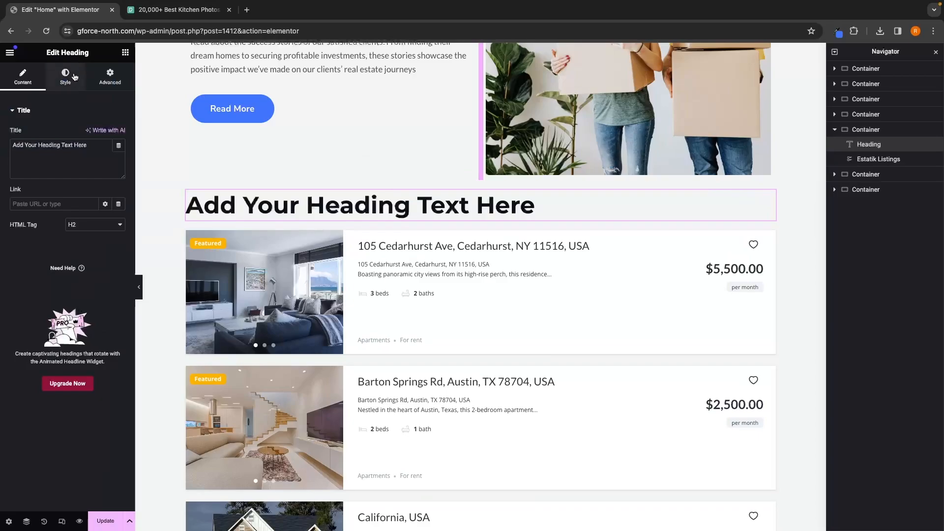
triple_click(100, 163)
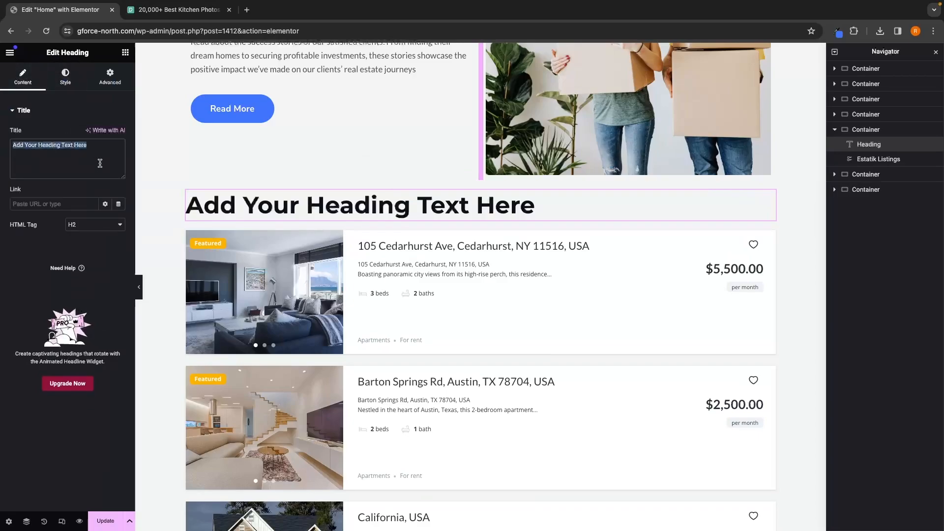
type("Feature ")
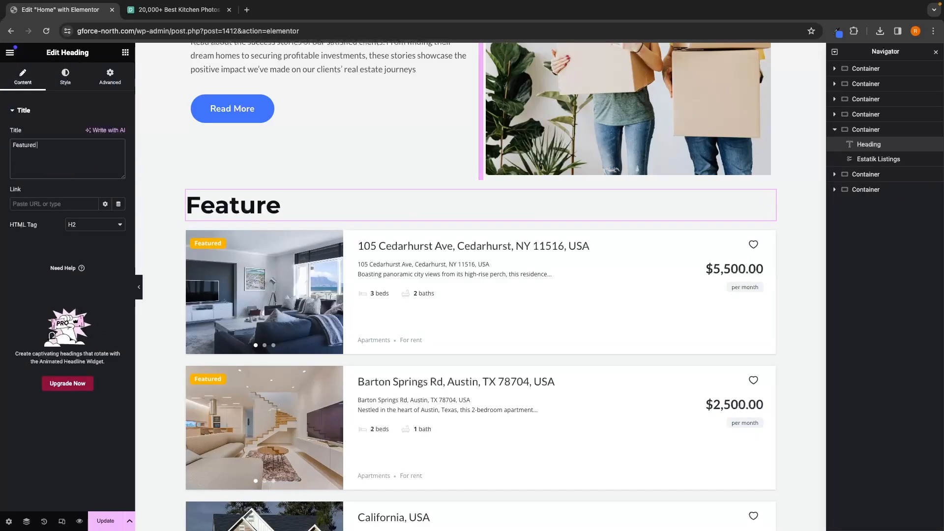
type(" Listings")
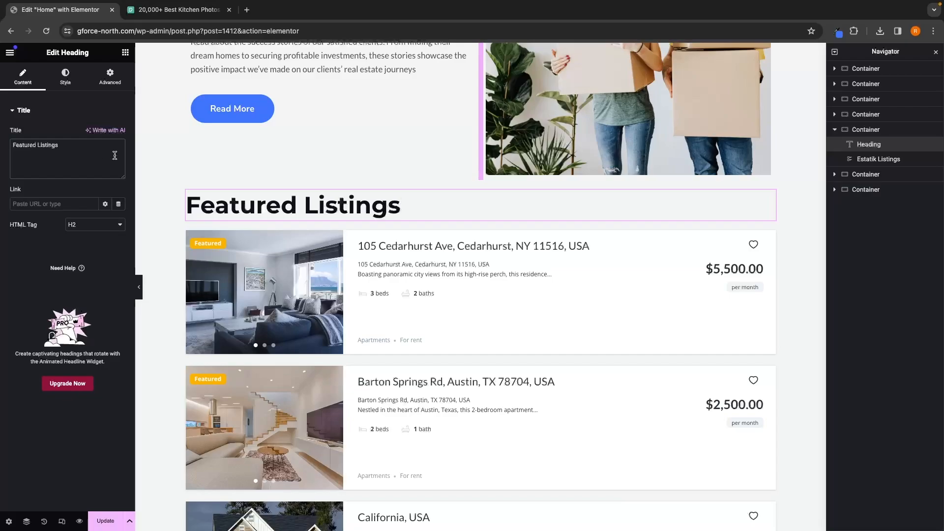
Step: Retitle the heading "Featured Listings" and style it centred in the colour #4175fc
left_click(65, 78)
left_click(118, 154)
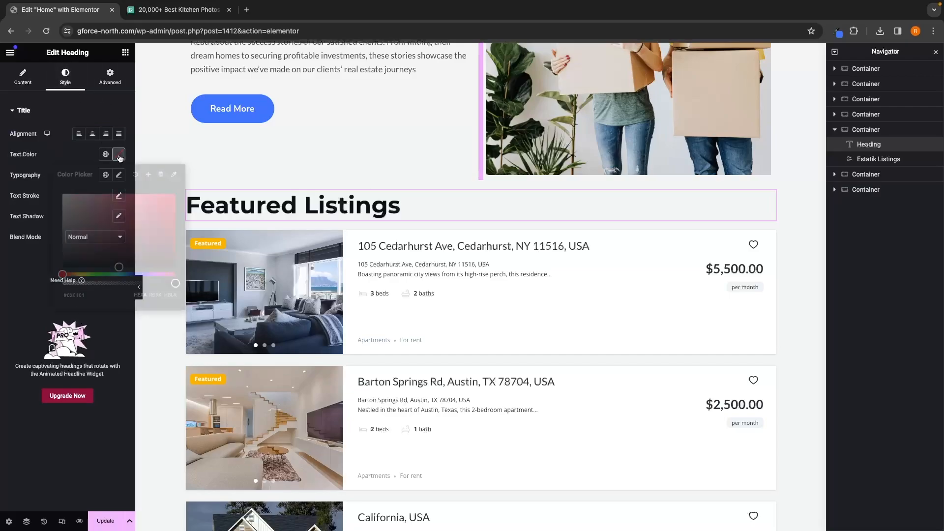
left_click(837, 31)
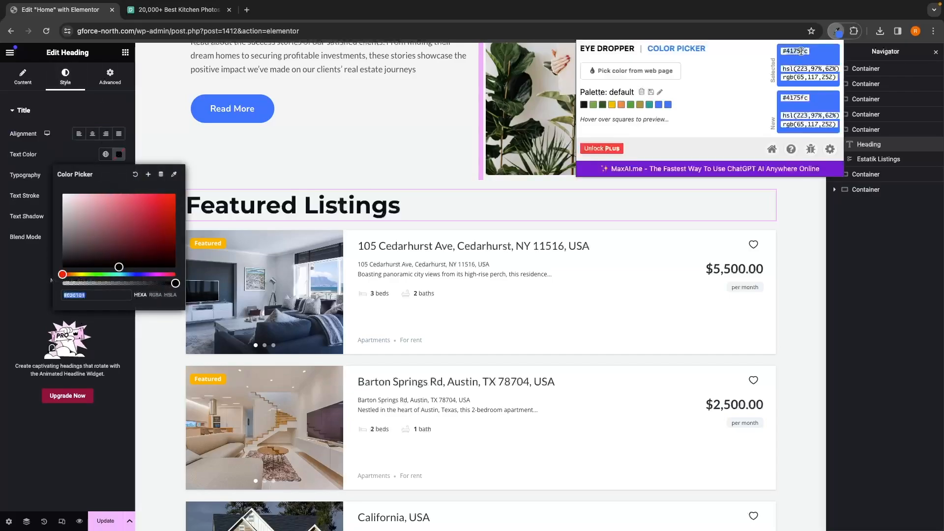
double_click(100, 296)
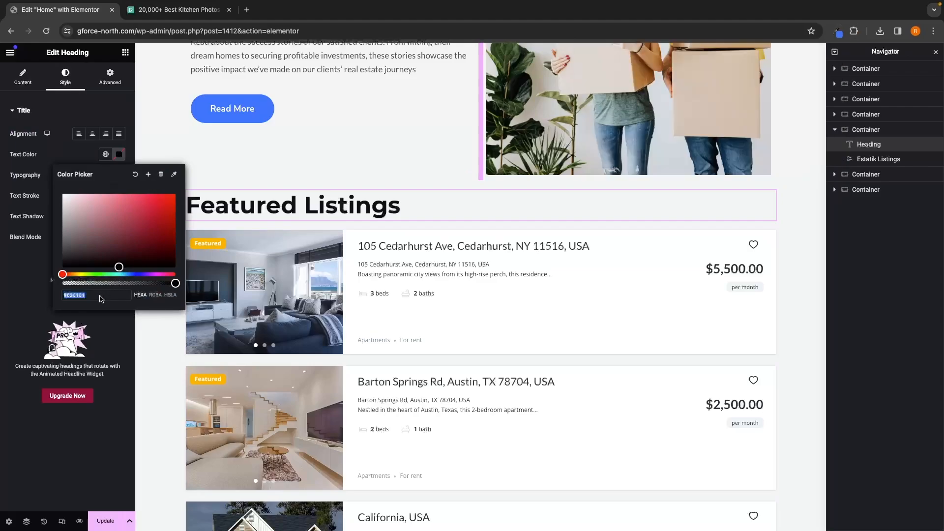
type("4175fc")
key("Return")
left_click(94, 134)
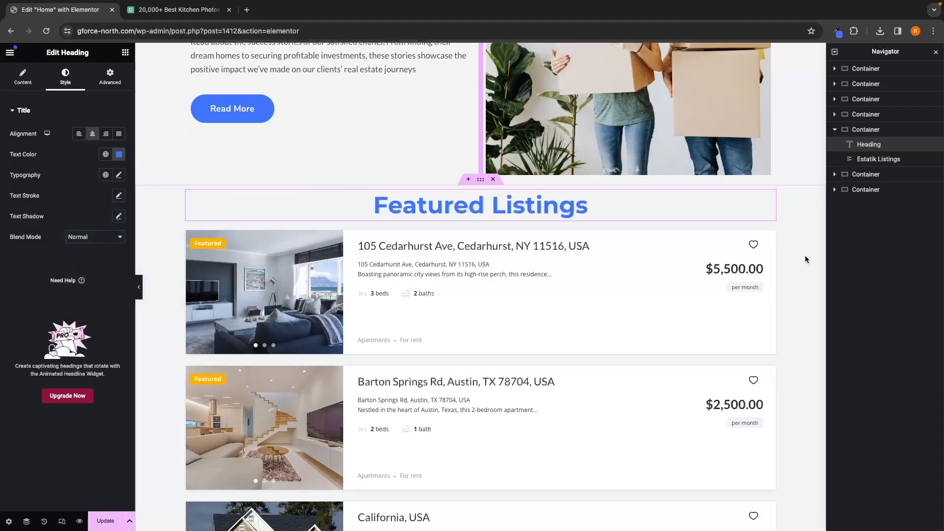
Step: Try filtering the Estatik Listings widget's query to the Apartments type, then remove that type filter
left_click(573, 269)
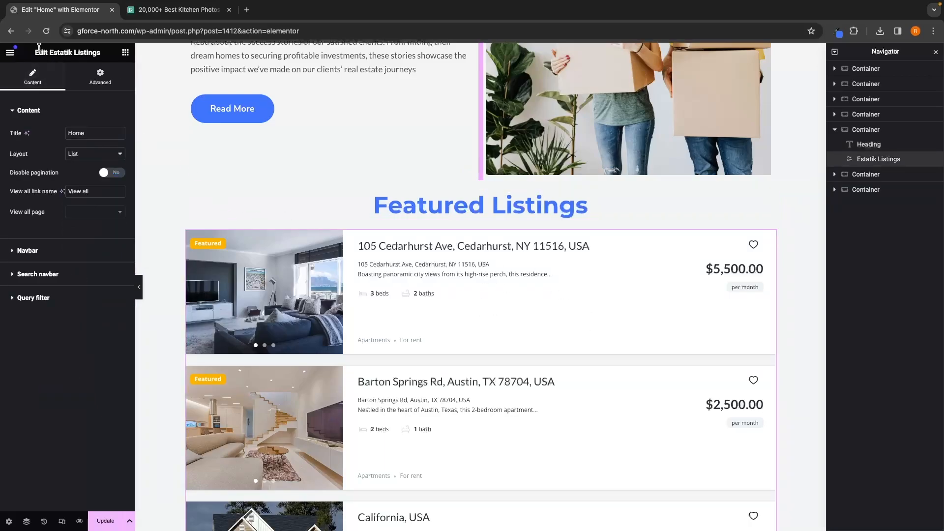
left_click_drag(34, 52, 103, 55)
left_click(102, 55)
left_click(33, 298)
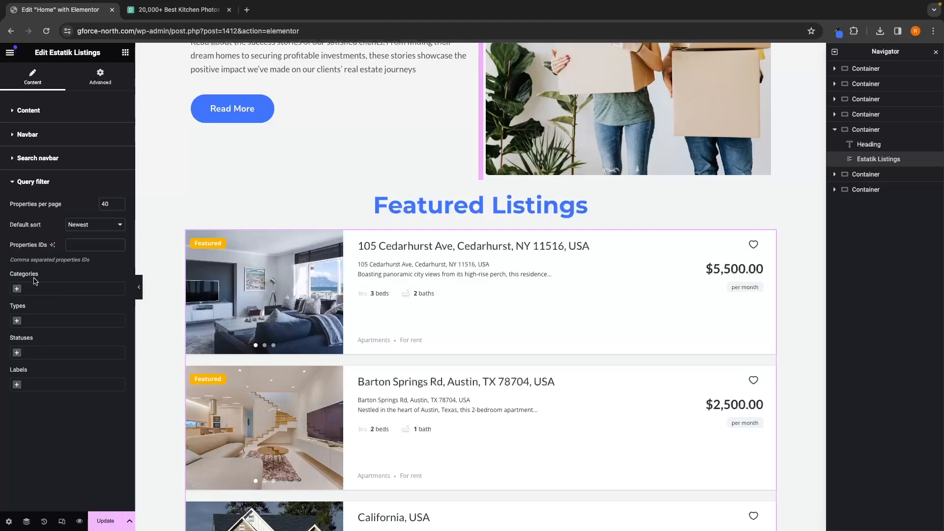
left_click(17, 322)
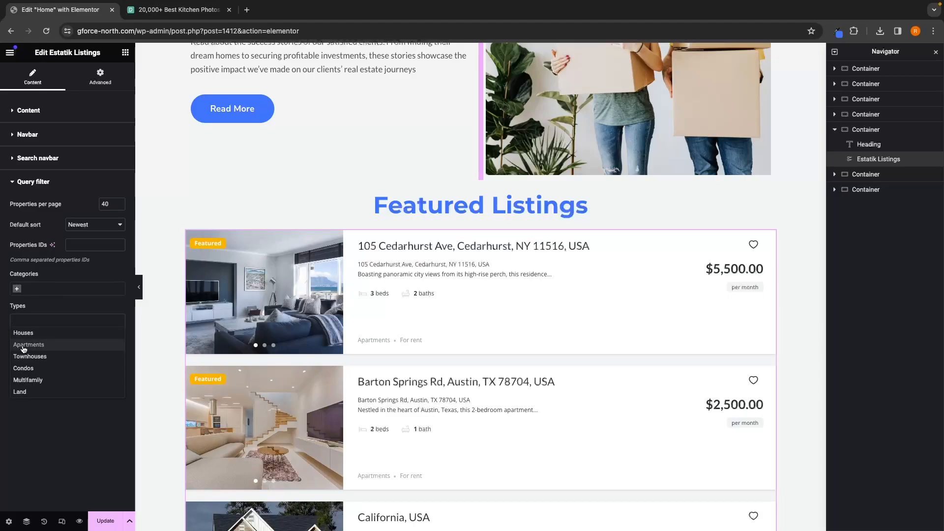
left_click(25, 344)
scroll(181, 320, "down", 4)
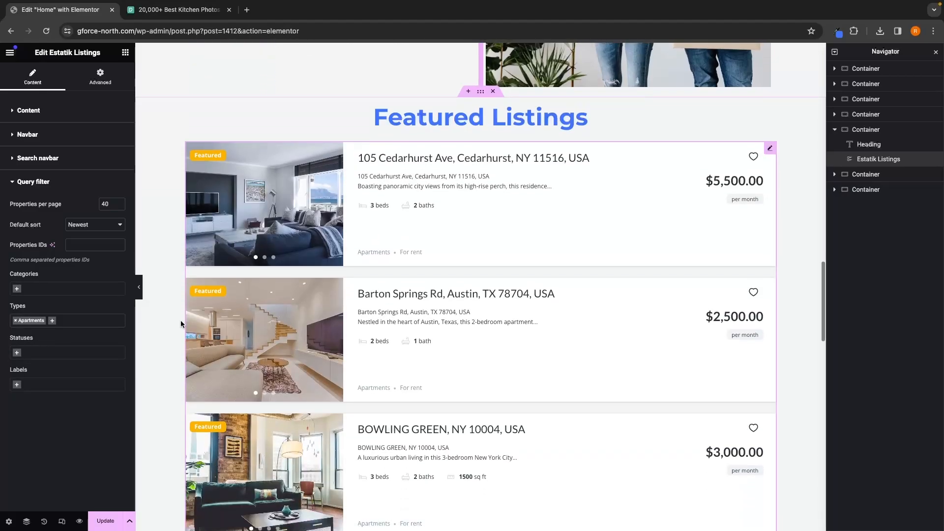
scroll(181, 320, "up", 3)
scroll(181, 321, "down", 1)
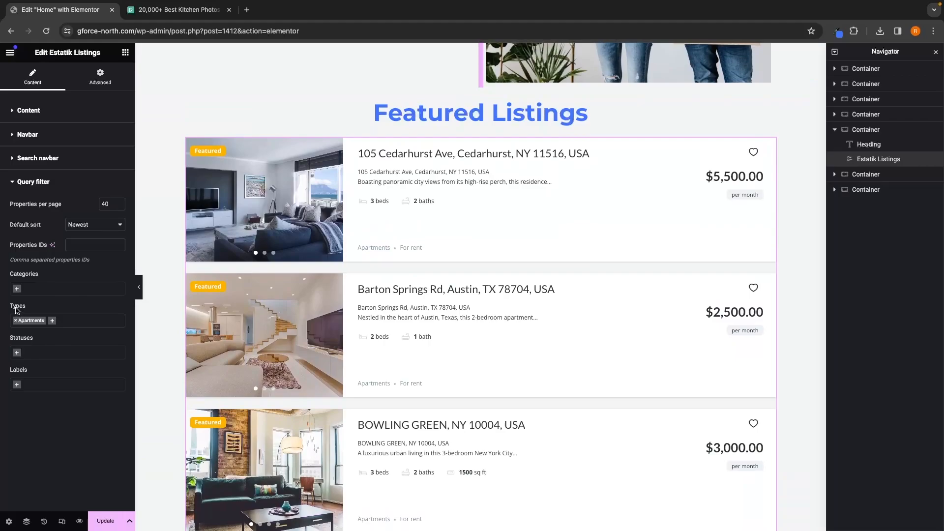
left_click(17, 322)
left_click(56, 308)
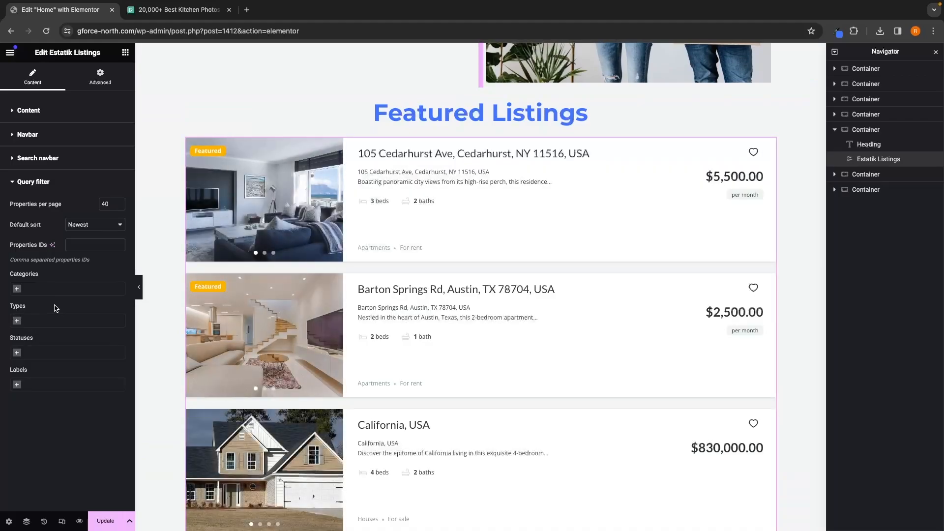
Step: Try filtering the listings query by the For sale category, then remove that category
left_click(21, 289)
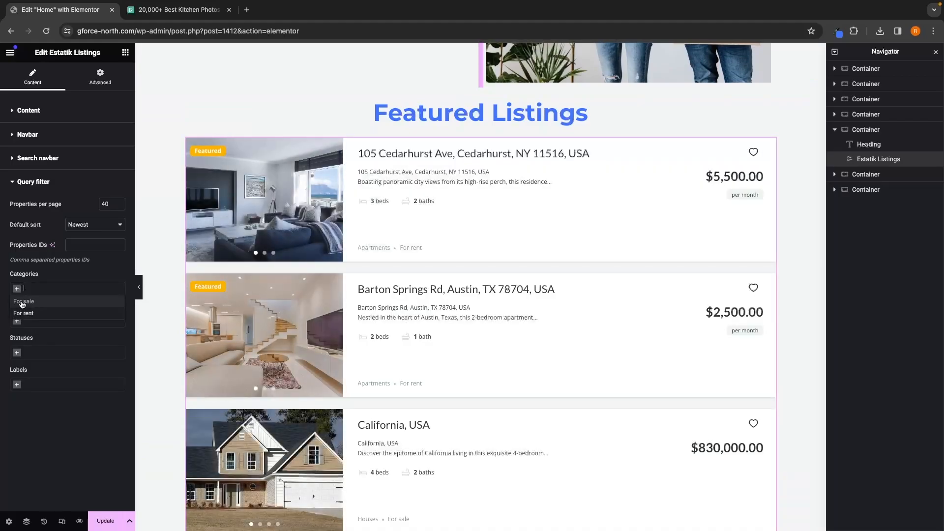
left_click(25, 303)
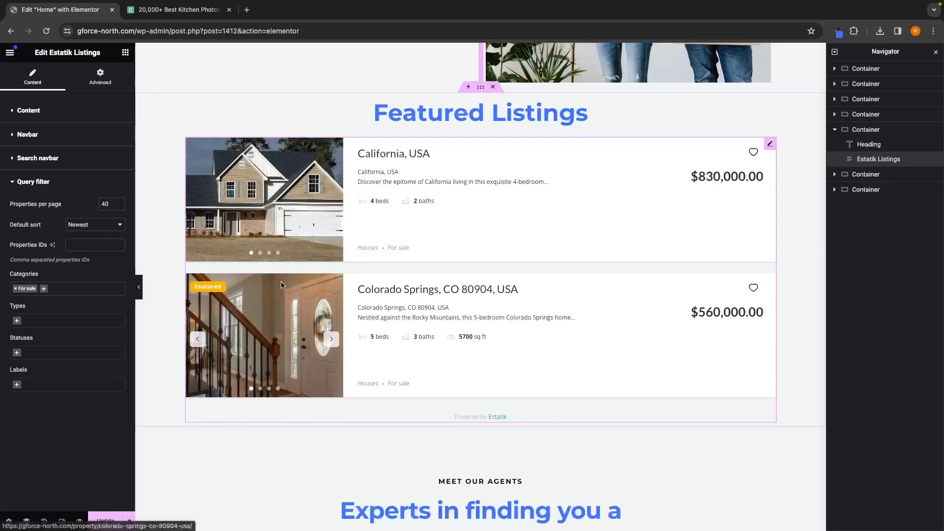
scroll(369, 297, "up", 1)
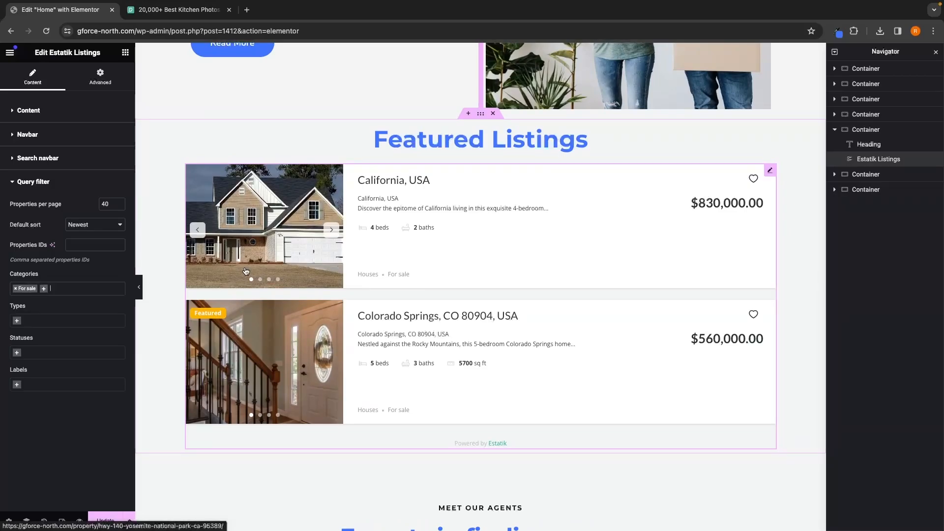
left_click(18, 288)
left_click(18, 289)
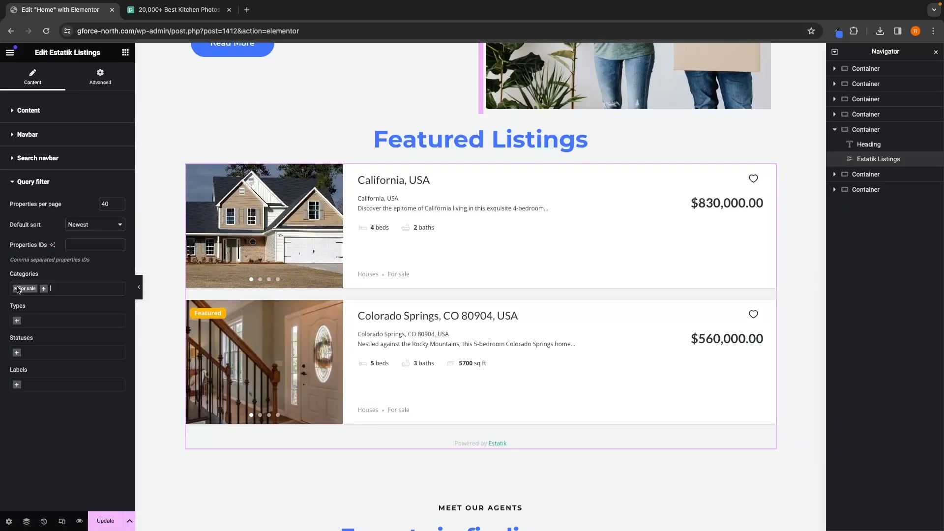
left_click(16, 289)
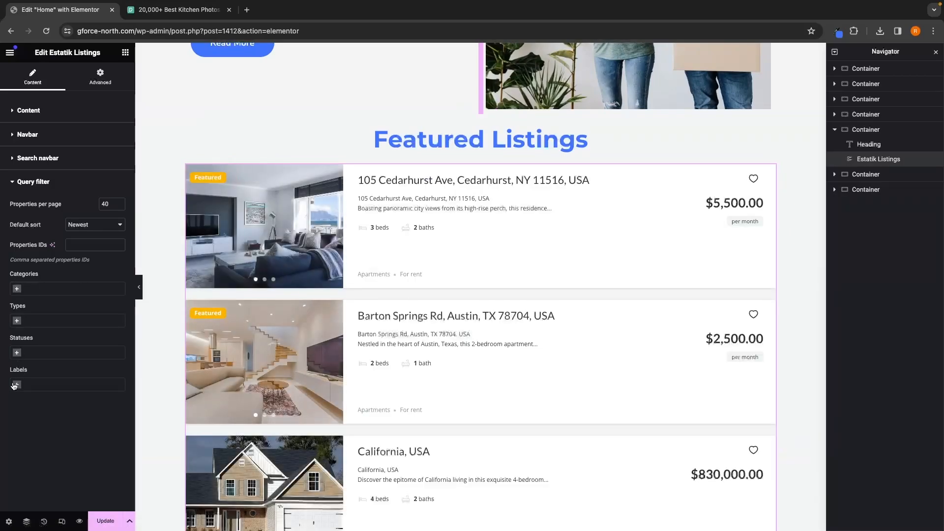
Step: Filter the listings widget's query to show only properties with the Featured label
left_click(14, 385)
left_click(30, 398)
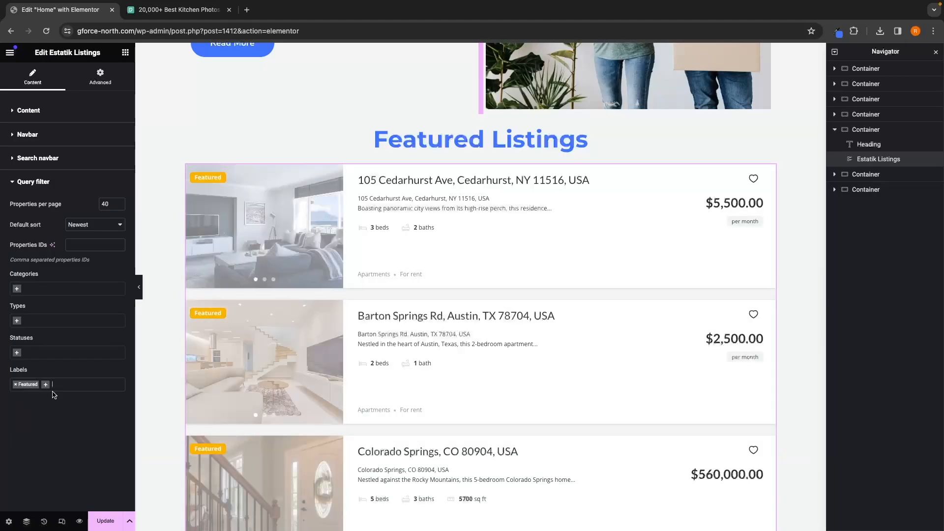
scroll(224, 365, "down", 6)
scroll(224, 365, "up", 7)
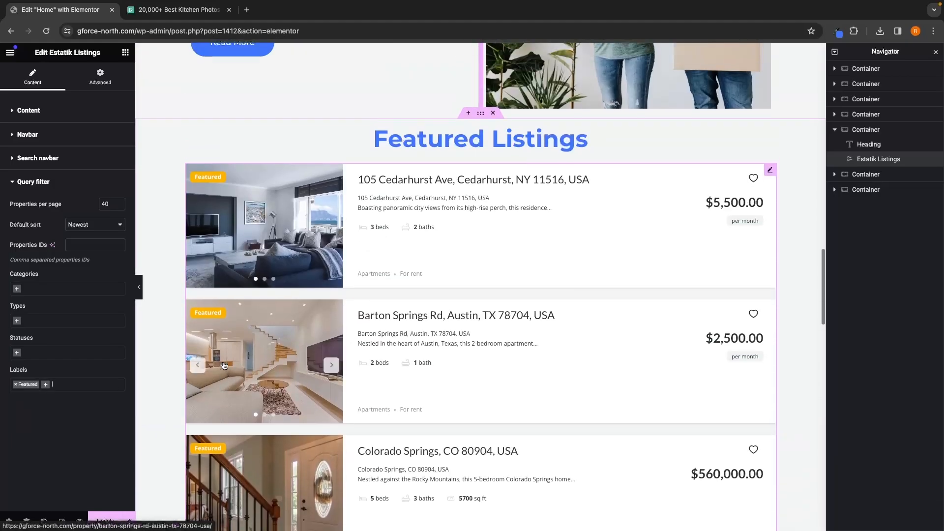
scroll(456, 306, "down", 4)
scroll(455, 307, "down", 3)
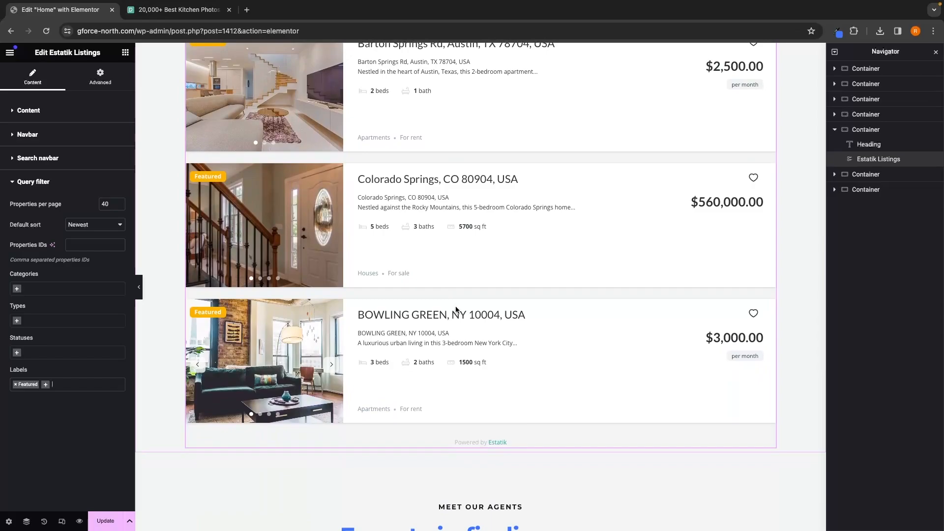
scroll(249, 261, "up", 7)
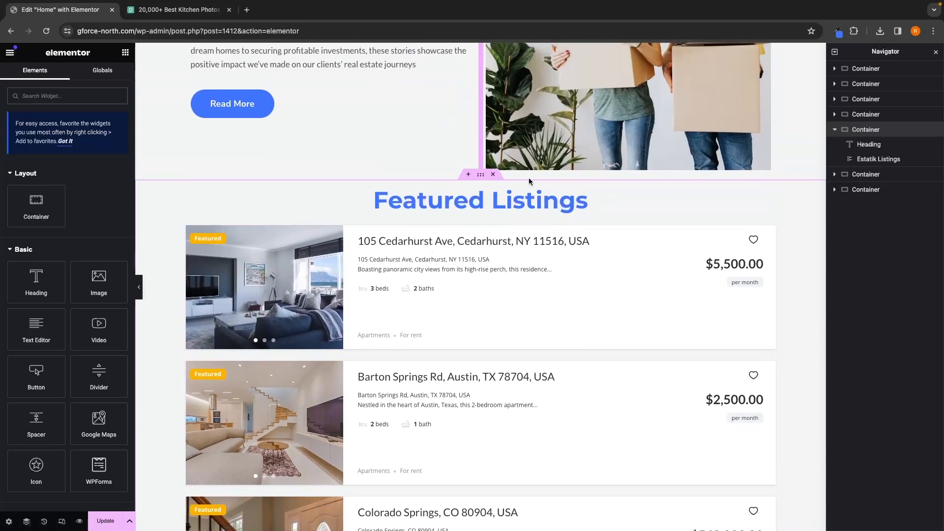
Step: Change the Featured Listings heading's text colour to white
left_click(484, 199)
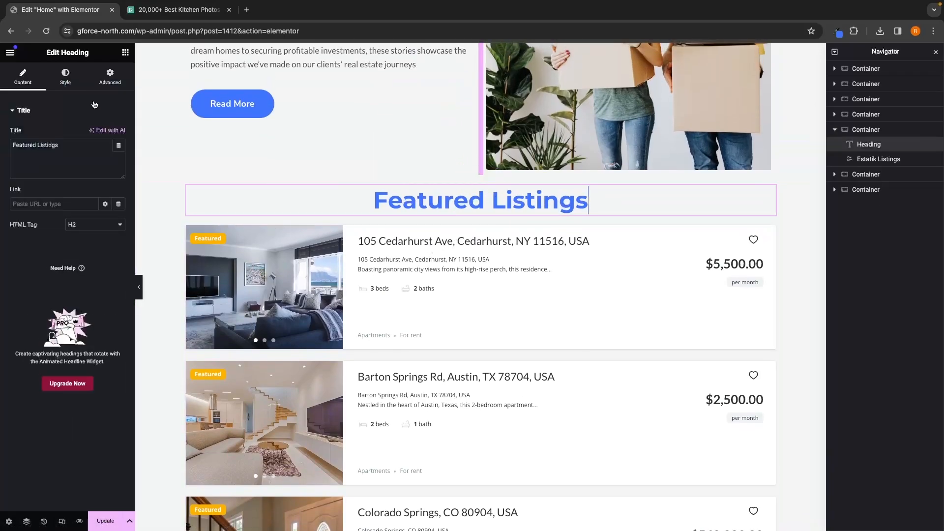
left_click(65, 77)
left_click(119, 154)
left_click_drag(121, 209, 30, 188)
left_click(27, 186)
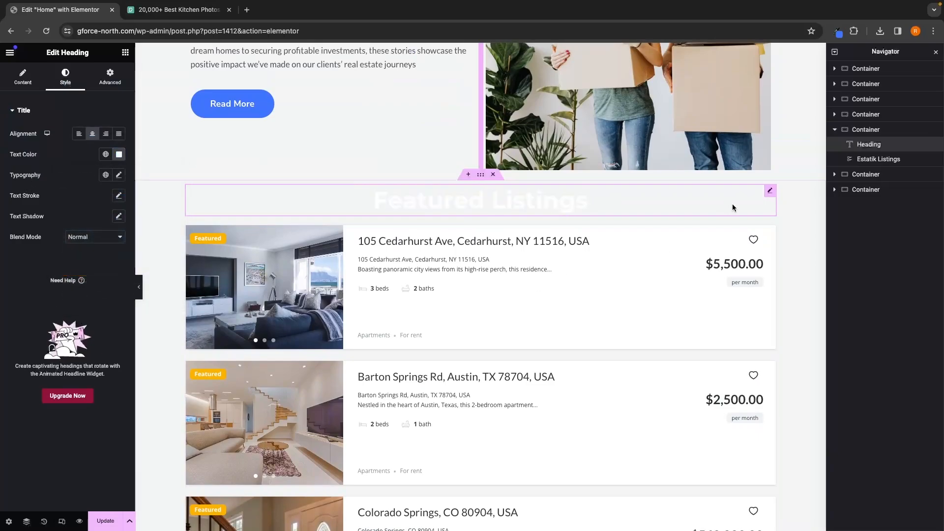
Step: Set the listings section container's background image to a pexels-jean-v house photo uploaded from Downloads
left_click(860, 132)
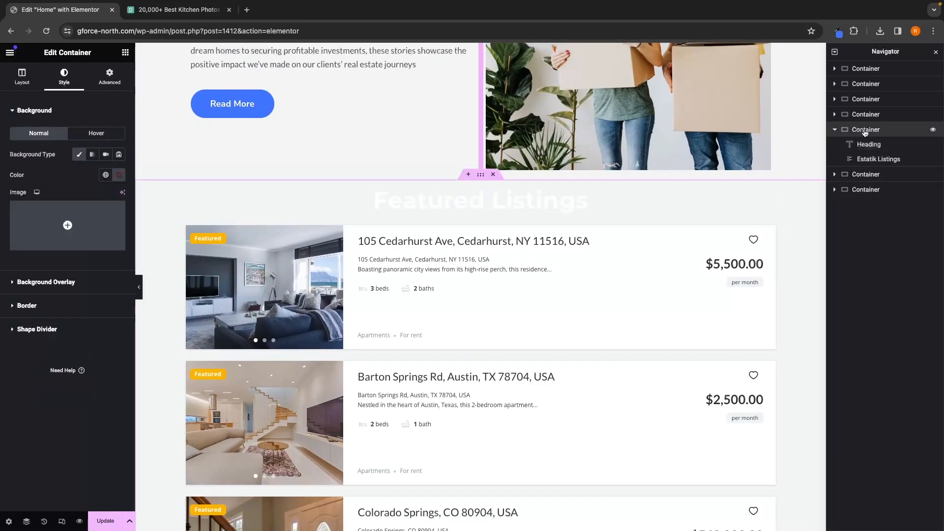
left_click(34, 84)
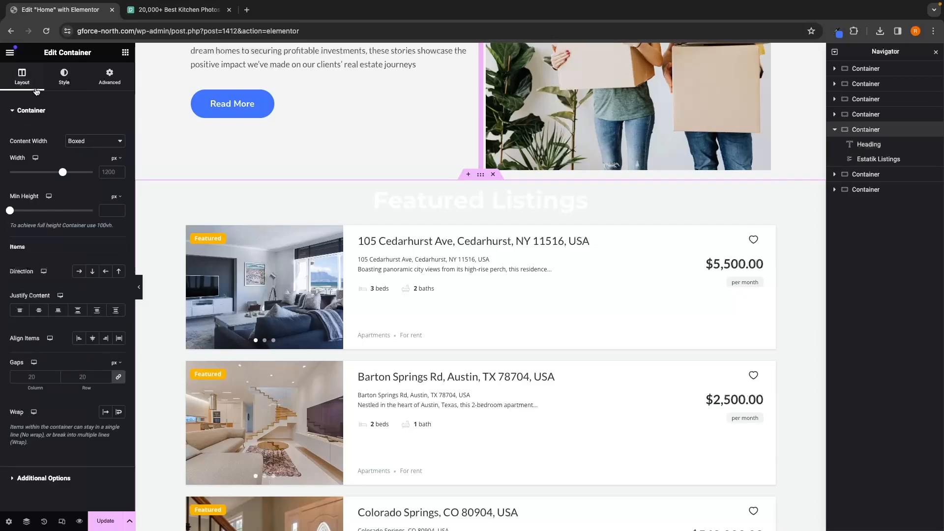
left_click(73, 83)
scroll(419, 108, "up", 15)
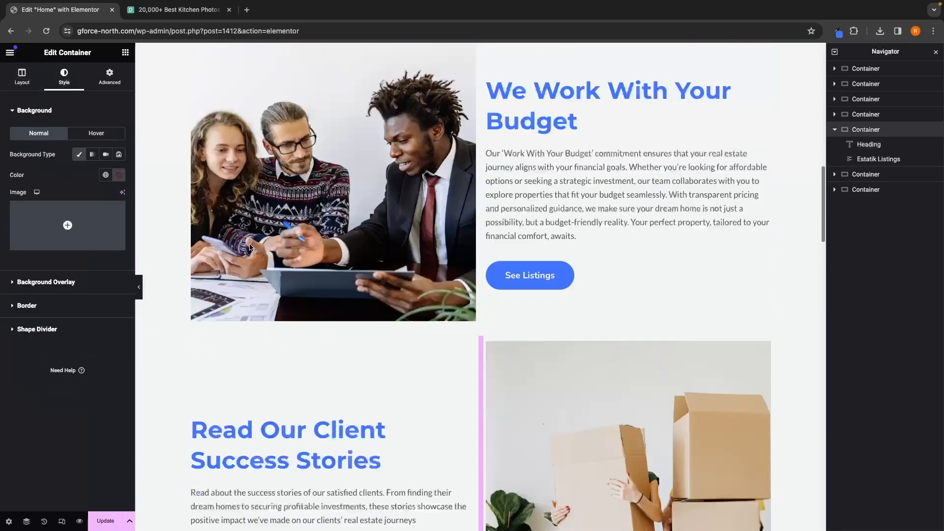
scroll(356, 181, "down", 15)
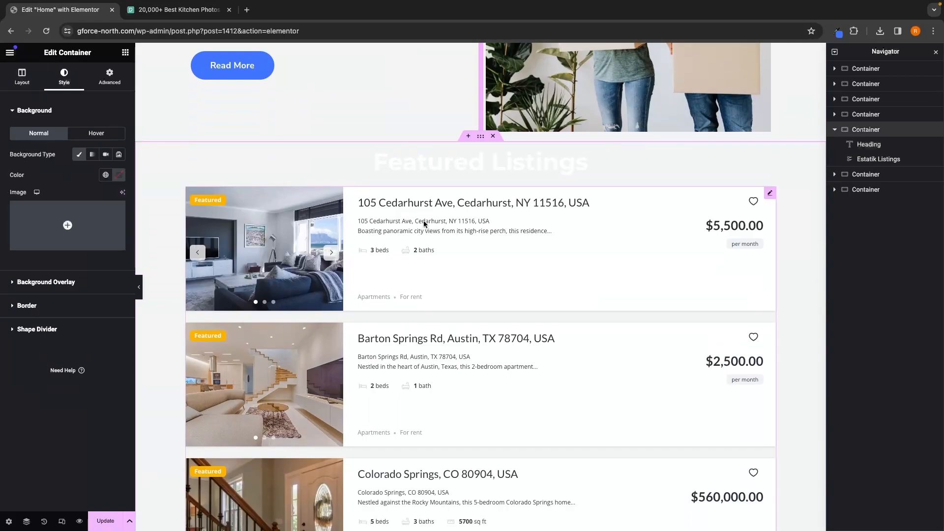
left_click(81, 214)
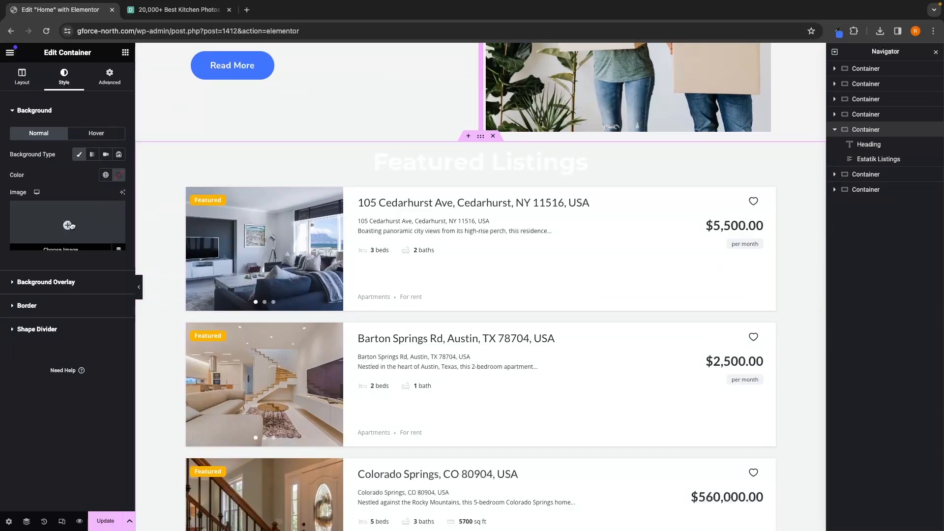
left_click(139, 91)
left_click(511, 266)
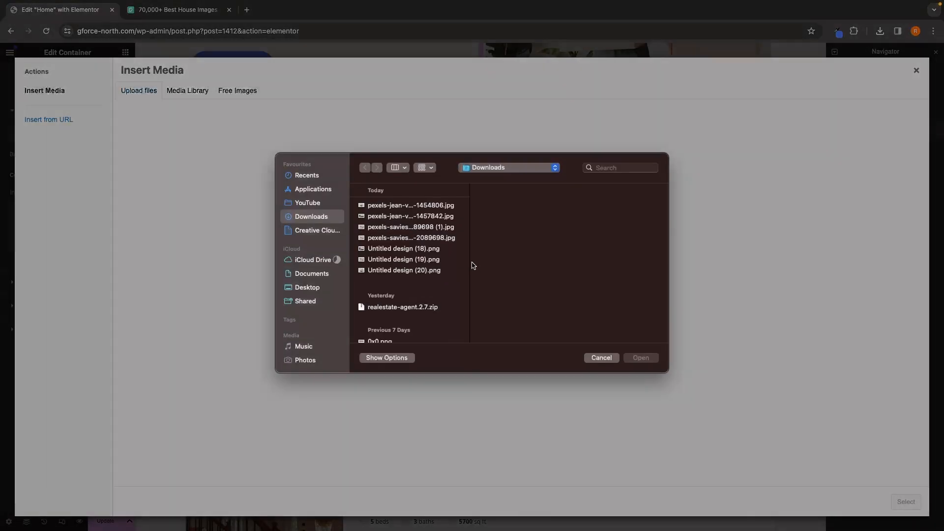
left_click(411, 209)
left_click(641, 360)
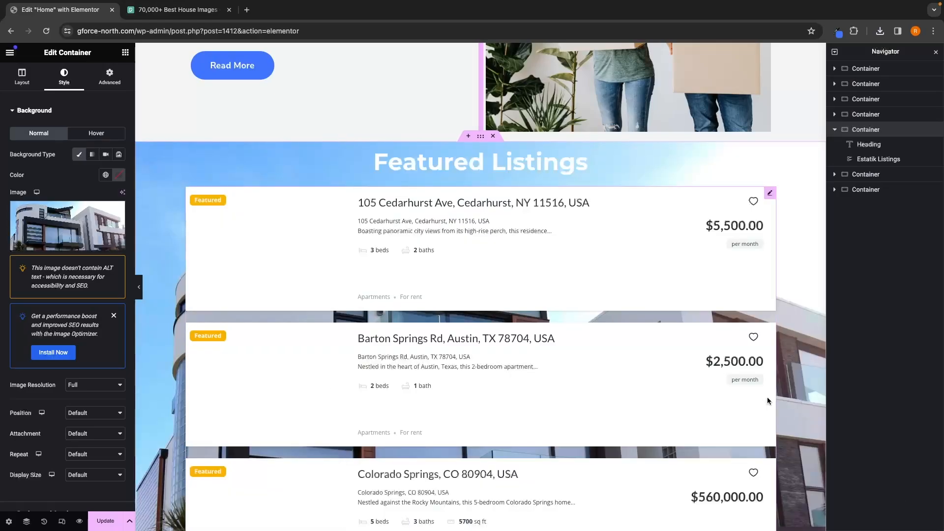
Step: Add a blue colour background overlay to the listings section container
scroll(679, 360, "down", 1)
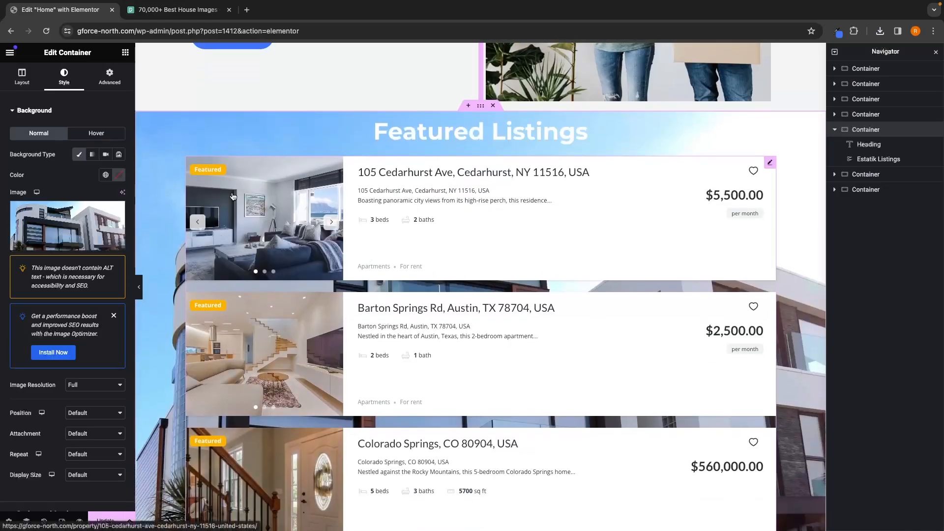
left_click(30, 113)
left_click(38, 135)
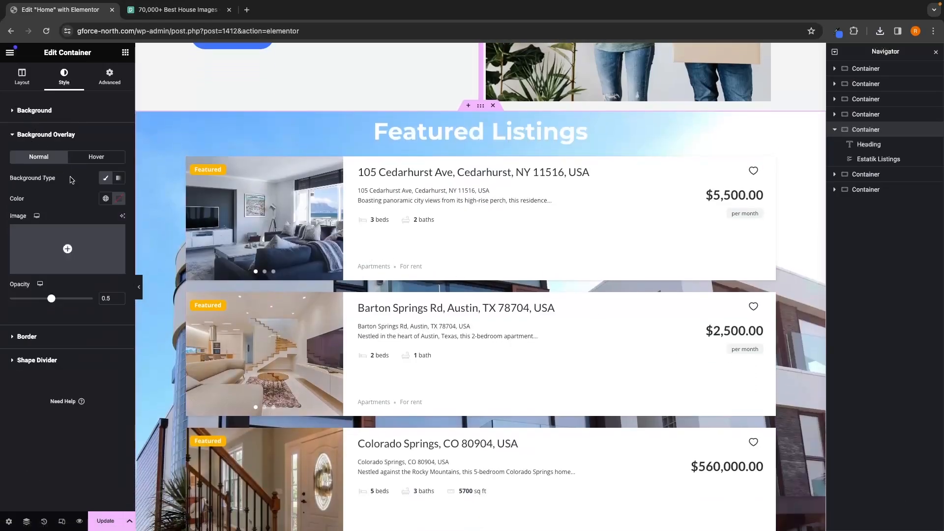
left_click(118, 198)
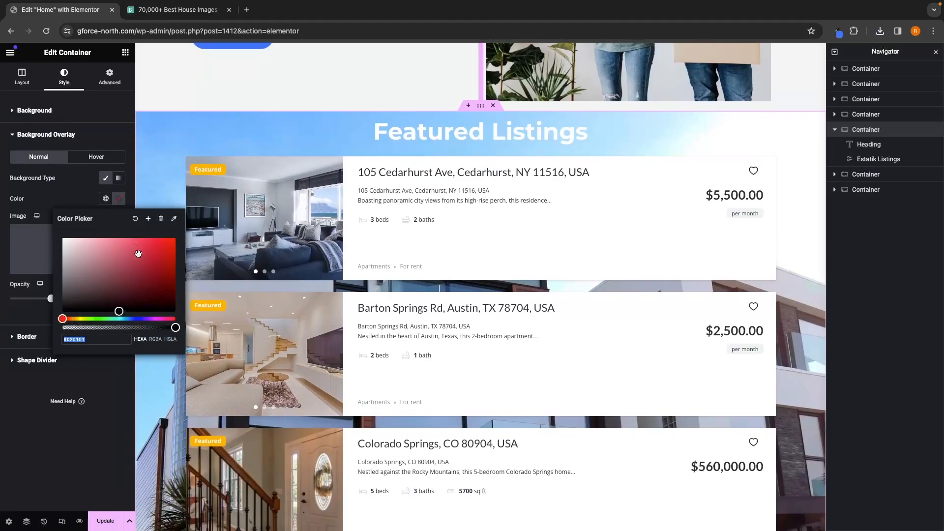
type("#4175FC")
left_click(46, 204)
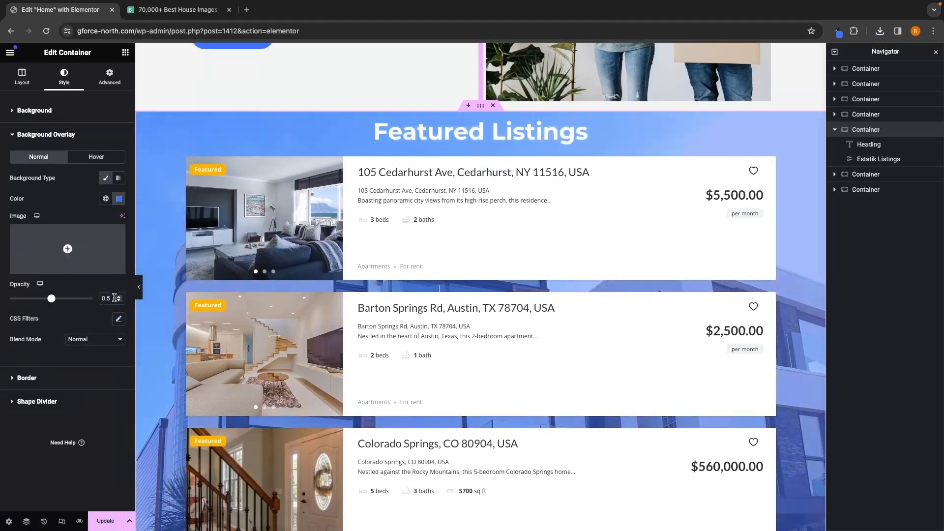
Step: Set the background overlay opacity to 0.75
left_click(114, 299)
key("BackSpace")
type("75")
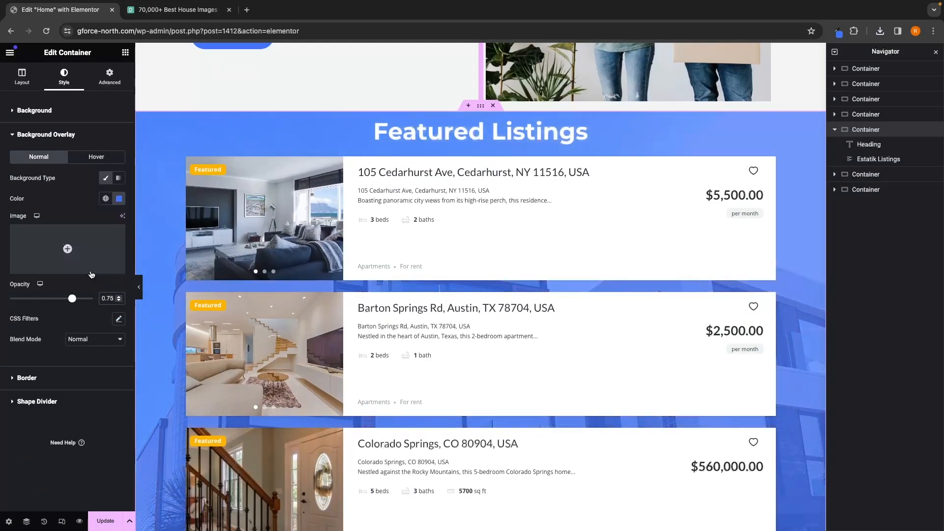
scroll(179, 232, "down", 5)
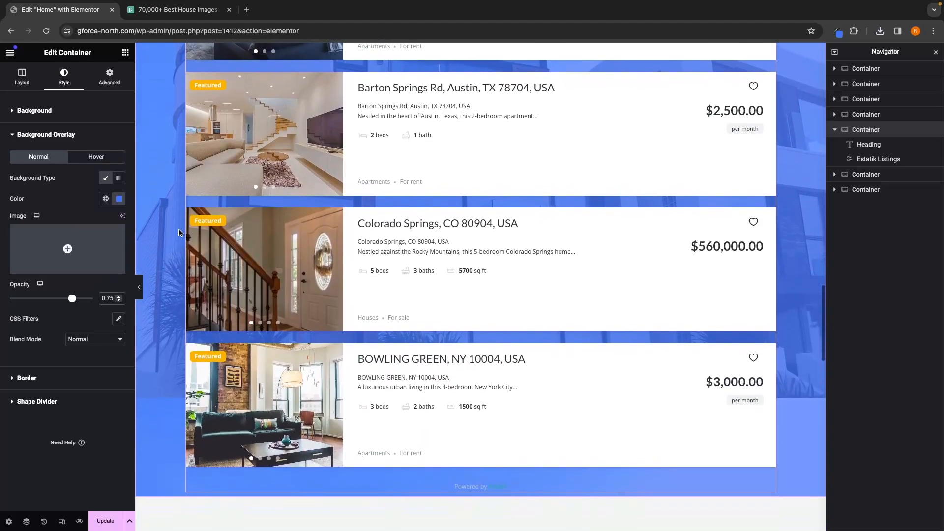
Step: Set the listings section container's background image position to Center Center
scroll(180, 232, "up", 2)
scroll(179, 232, "down", 1)
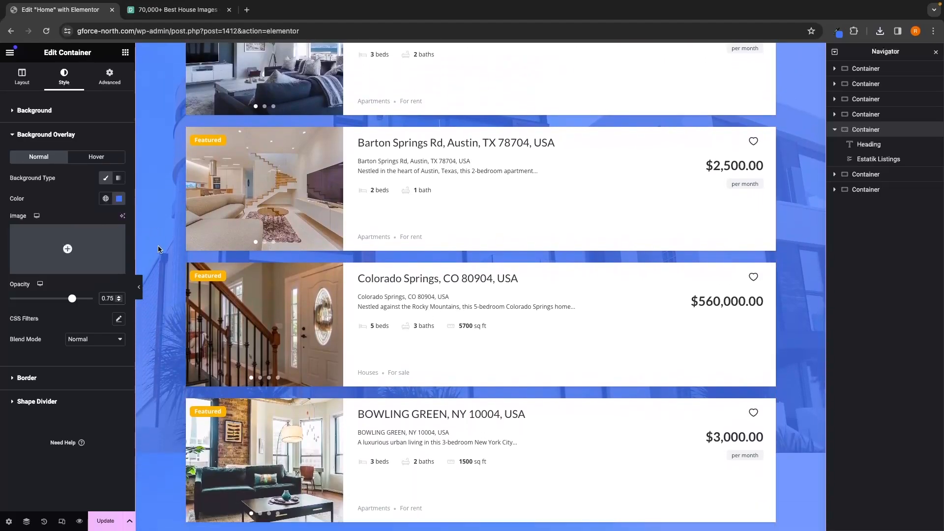
left_click(52, 139)
left_click(55, 113)
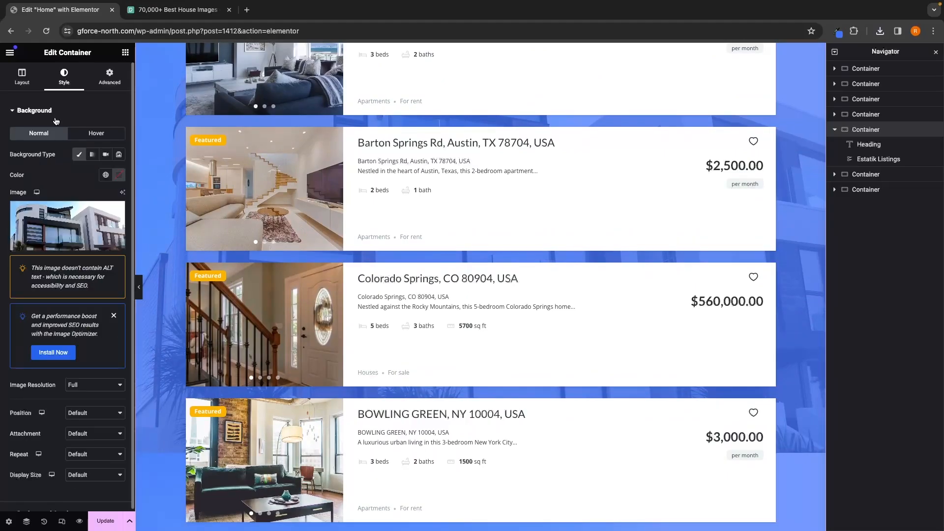
scroll(56, 121, "down", 2)
left_click(83, 374)
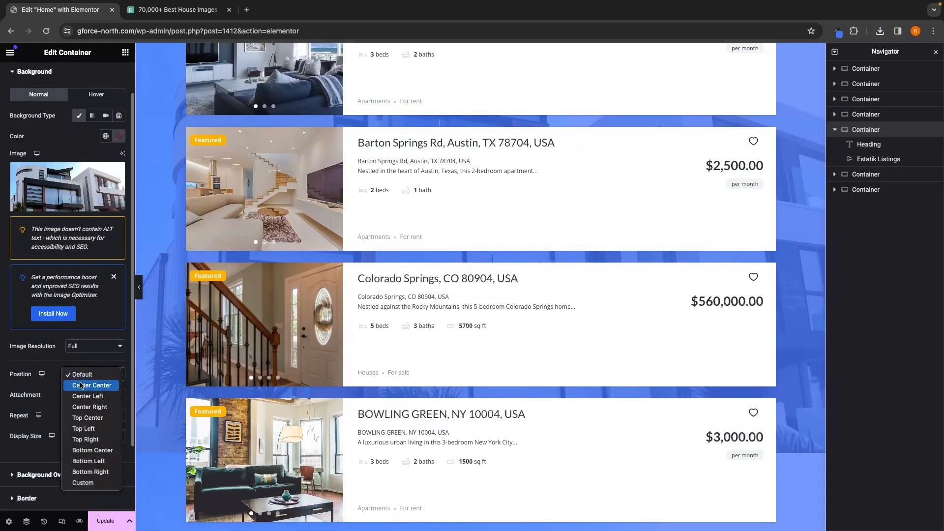
left_click(82, 385)
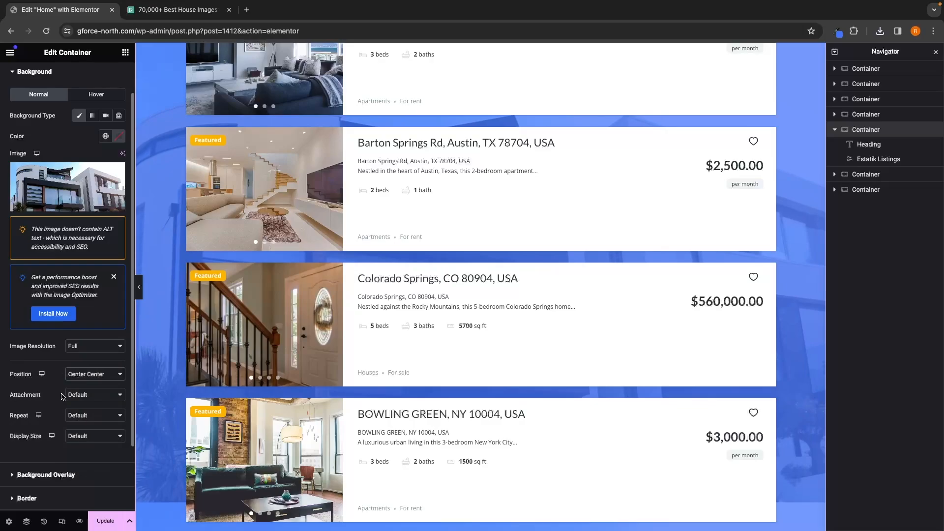
Step: Set the background image attachment to Scroll and display size to Cover, and update the page
left_click(69, 394)
left_click(80, 407)
left_click(88, 437)
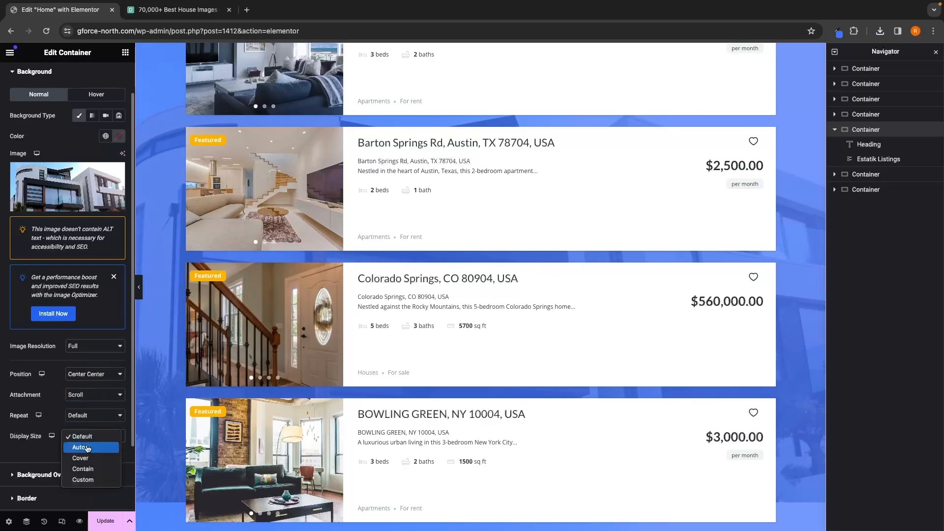
left_click(80, 457)
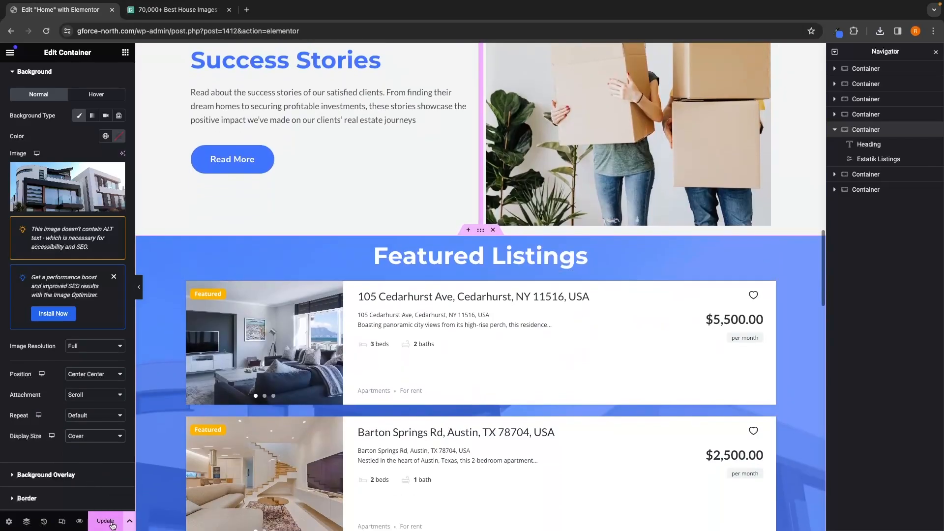
left_click(111, 524)
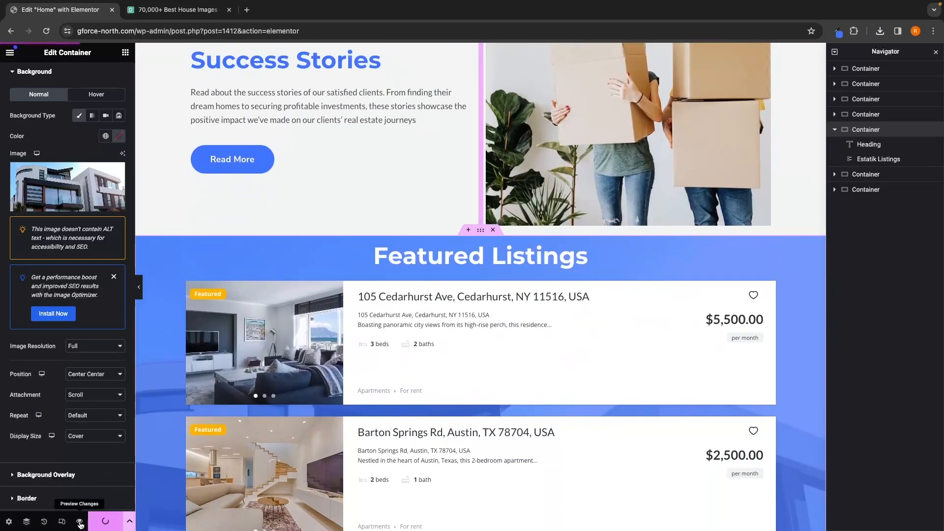
Step: Preview the home page and review the restyled Featured Listings section and the page's buttons
left_click(79, 522)
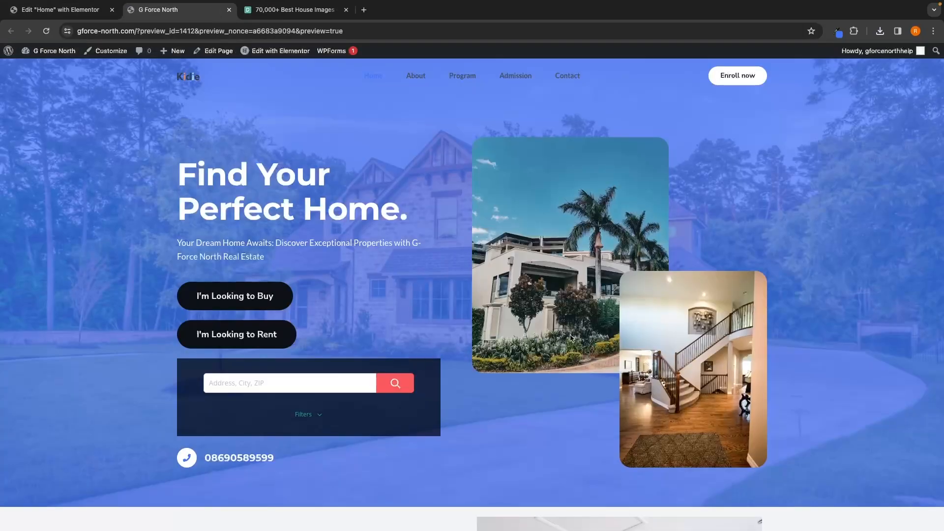
scroll(570, 337, "down", 20)
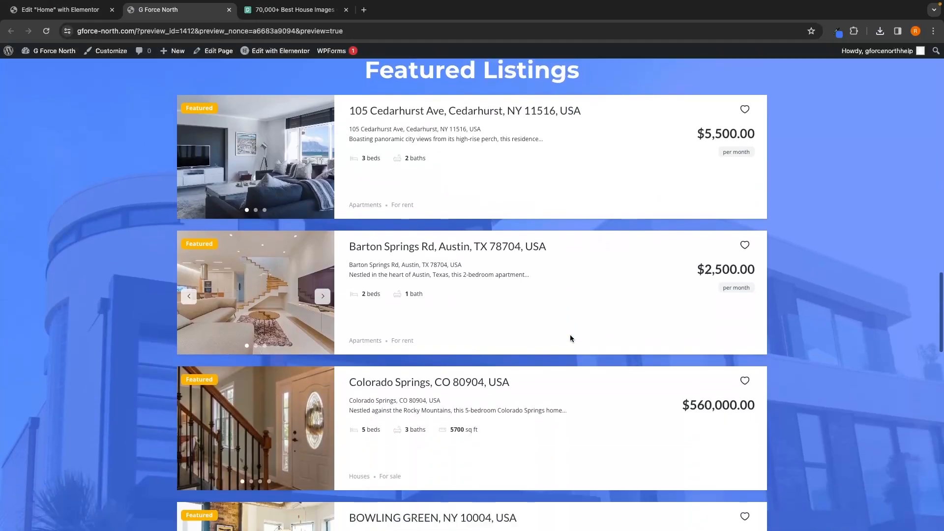
scroll(570, 339, "down", 3)
scroll(570, 338, "up", 4)
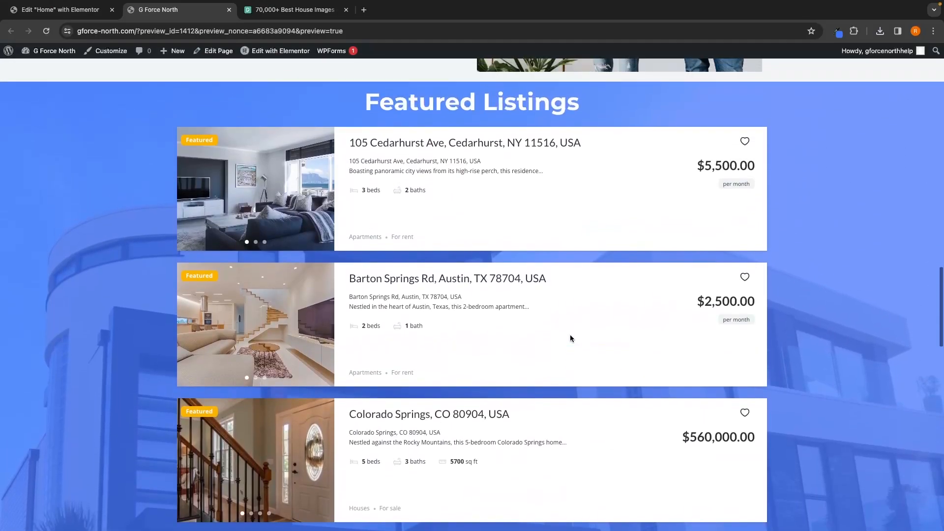
scroll(577, 235, "down", 2)
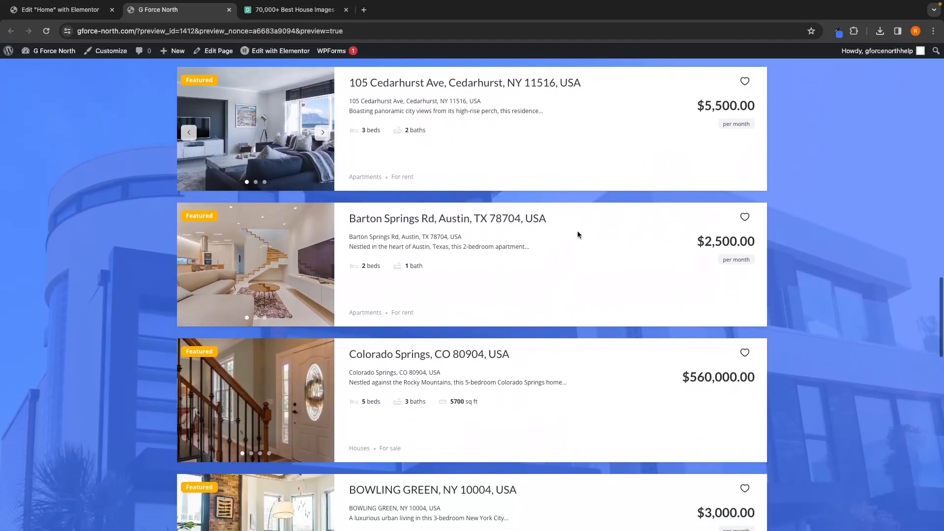
scroll(577, 234, "down", 15)
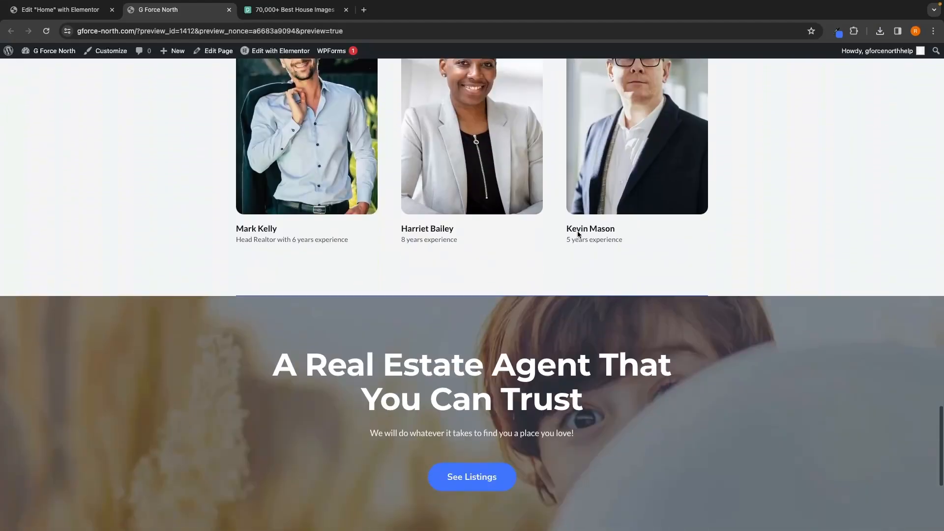
scroll(578, 234, "down", 3)
scroll(578, 234, "up", 10)
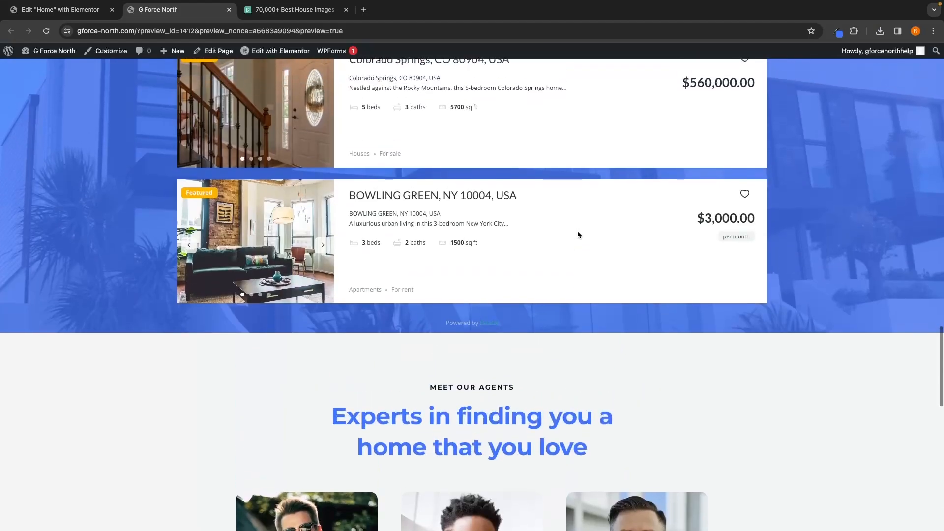
scroll(577, 231, "up", 15)
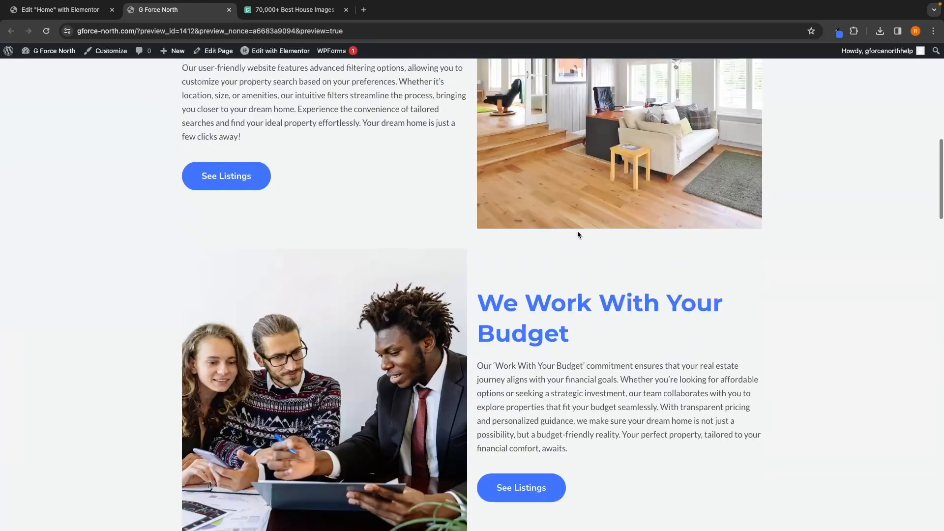
scroll(577, 235, "up", 10)
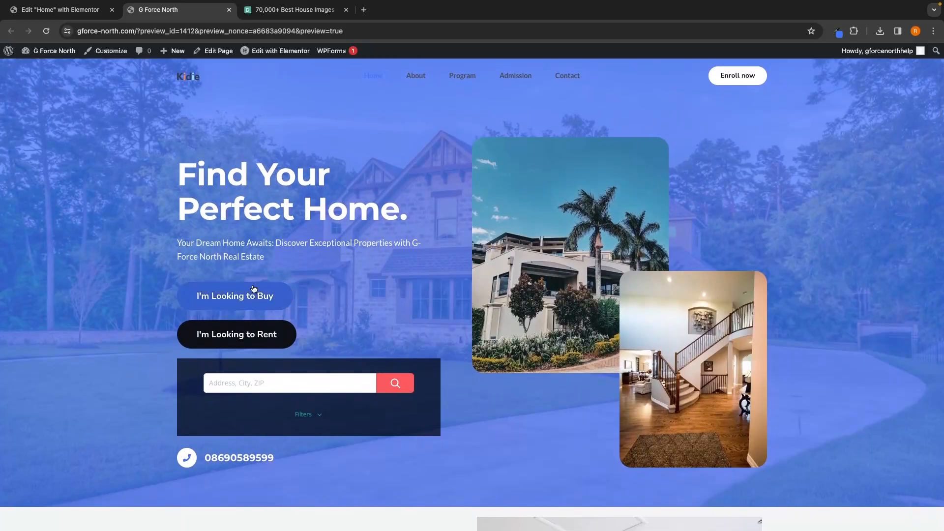
left_click(253, 289)
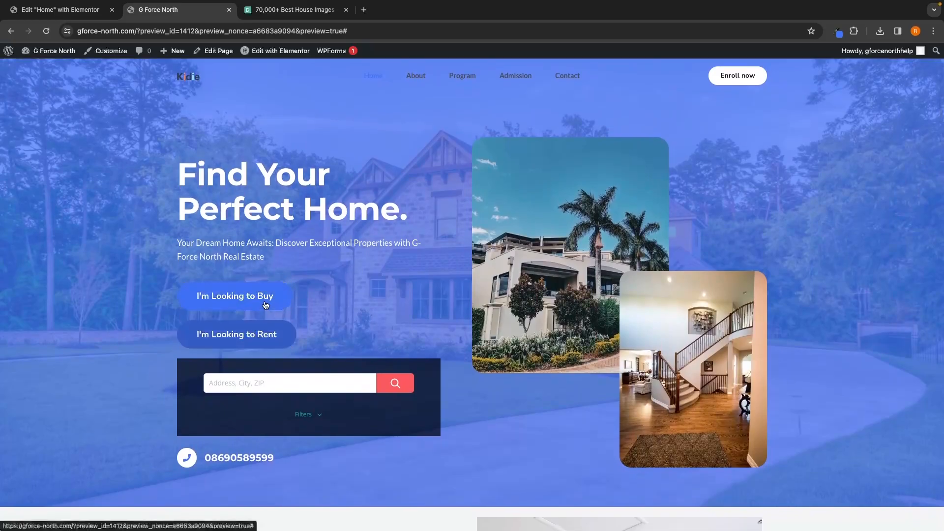
scroll(407, 344, "down", 20)
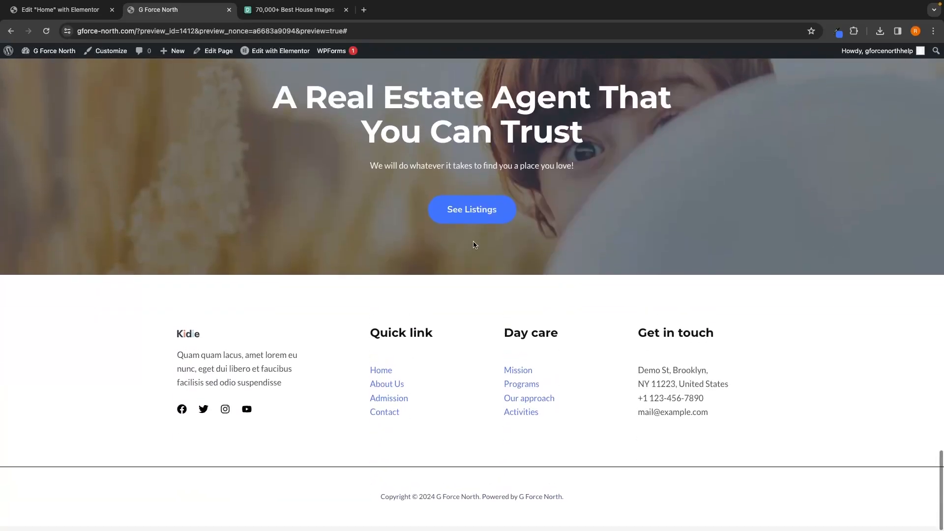
scroll(475, 245, "up", 20)
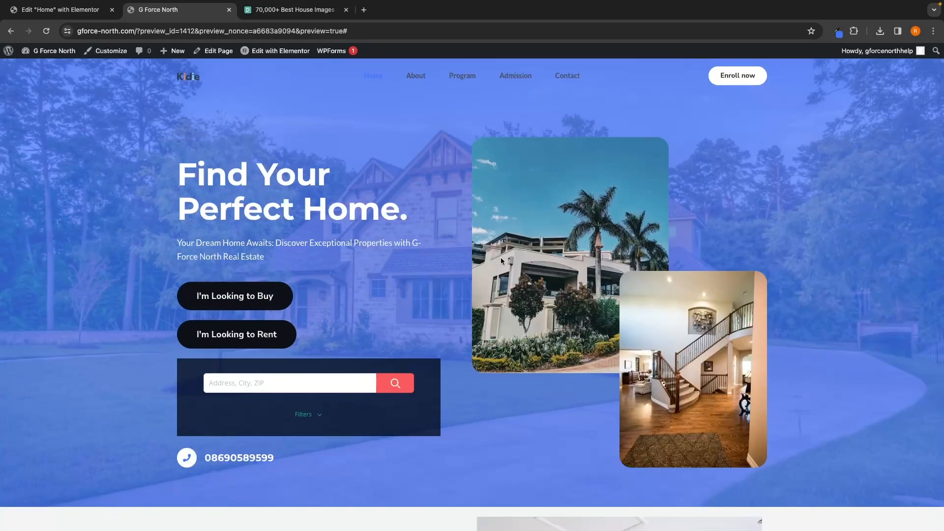
scroll(460, 243, "down", 20)
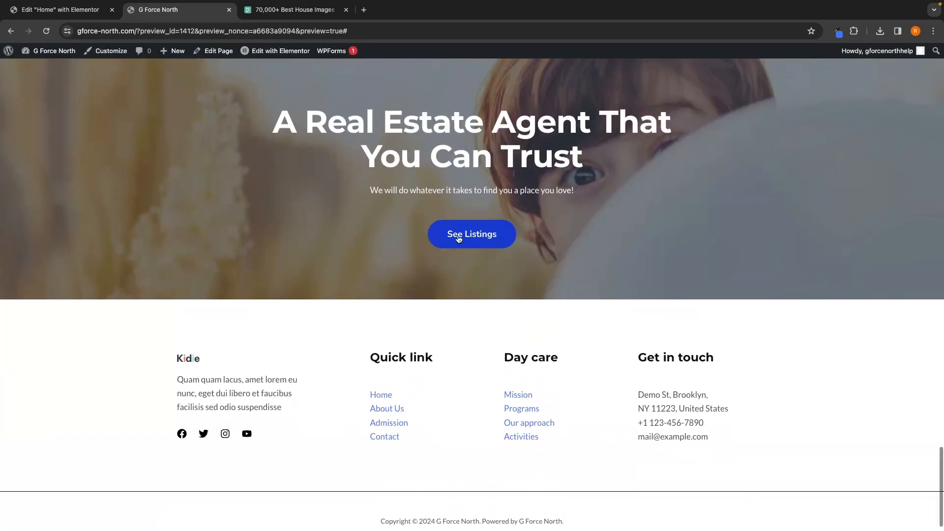
left_click(485, 239)
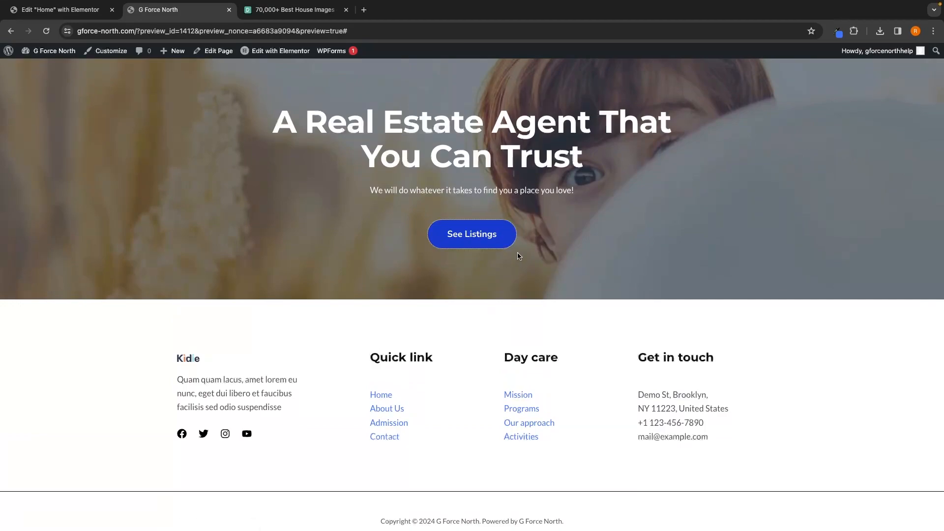
Step: Create a new WordPress page titled Listings
left_click(10, 55)
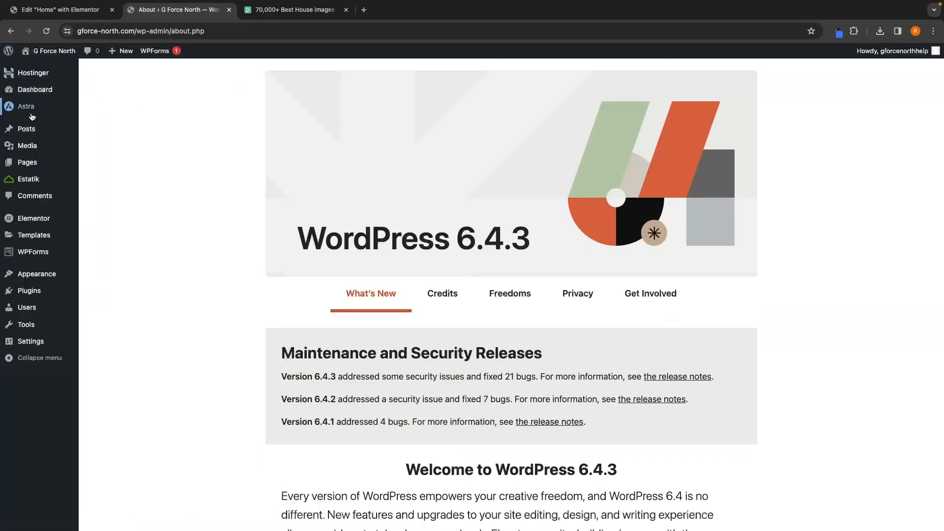
mouse_move(31, 167)
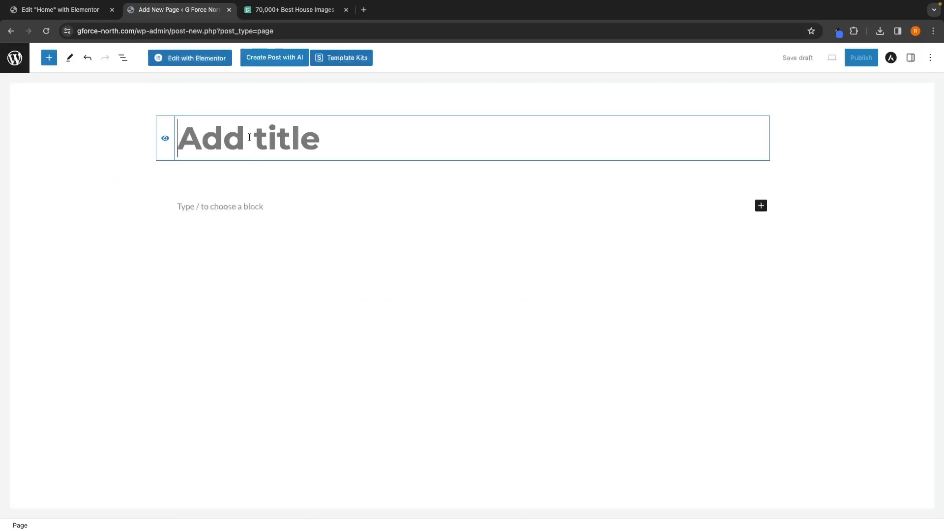
type("Listingx")
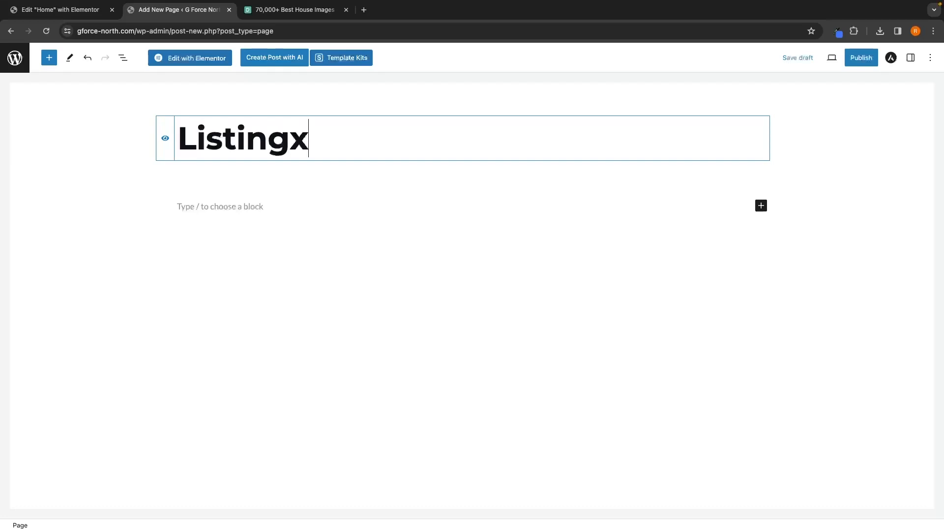
key("BackSpace")
type("s")
Step: Publish the Listings page and close the publish panel
left_click(858, 63)
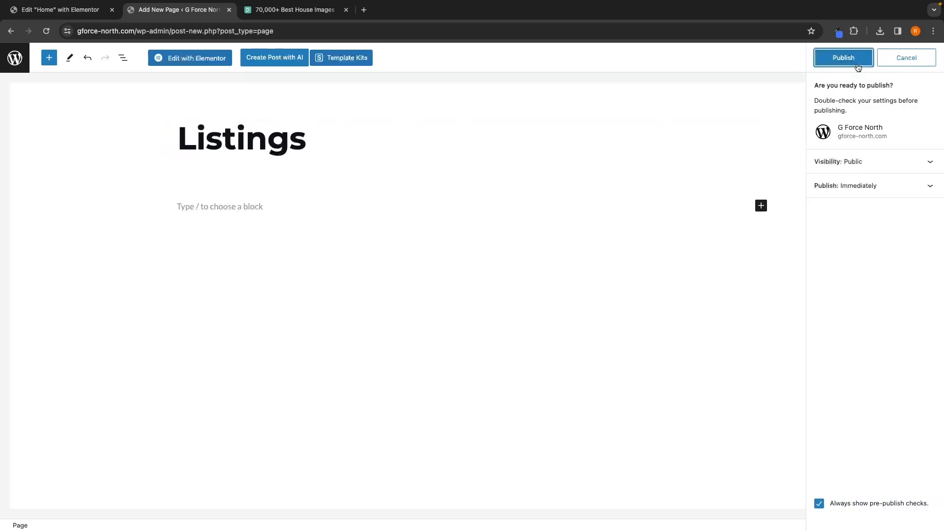
left_click(857, 66)
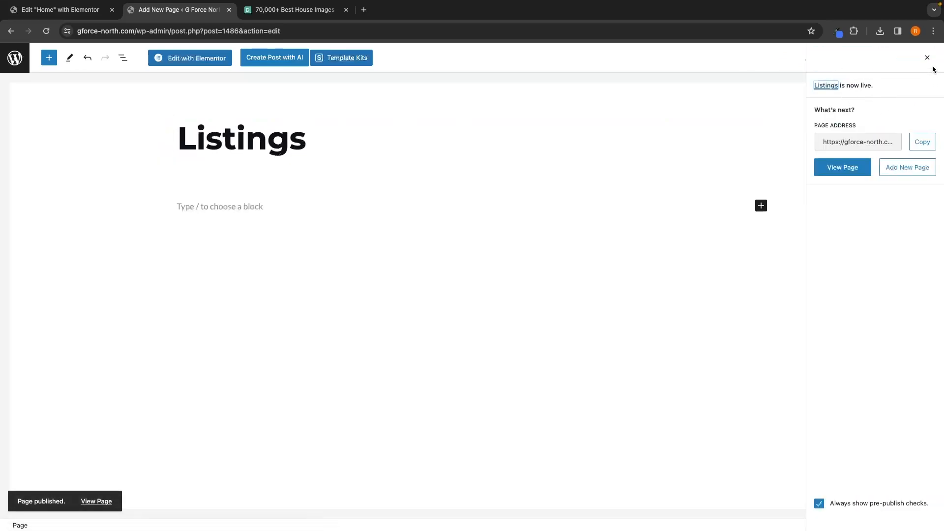
left_click(927, 57)
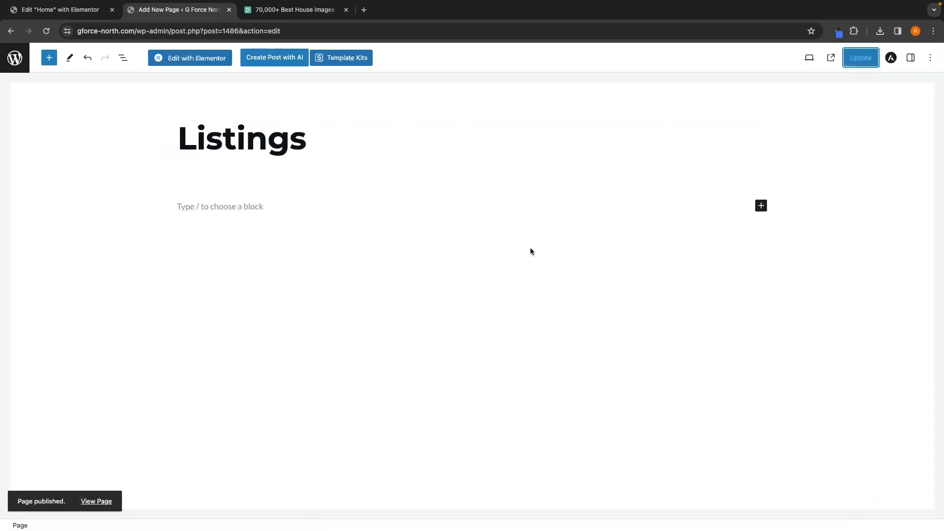
Step: Open the Listings page in Elementor and add a Heading widget to it
left_click(196, 61)
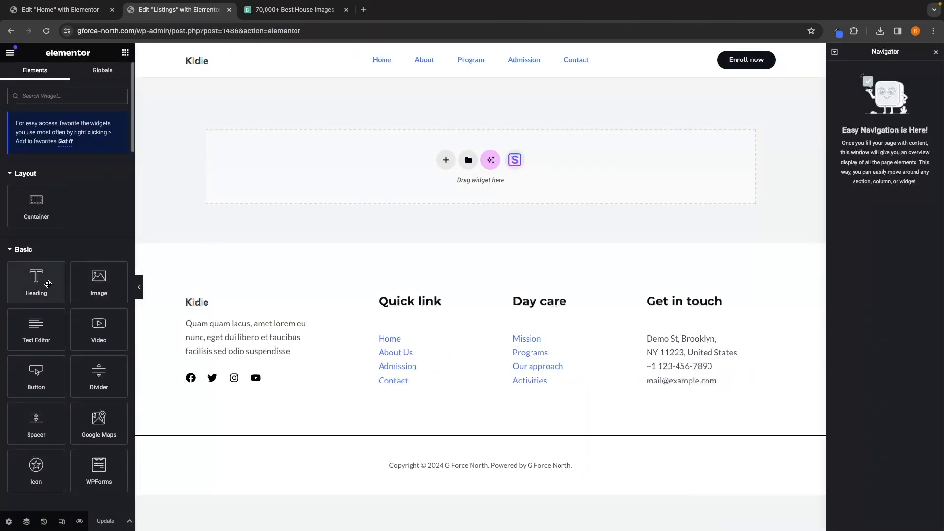
left_click_drag(33, 287, 300, 168)
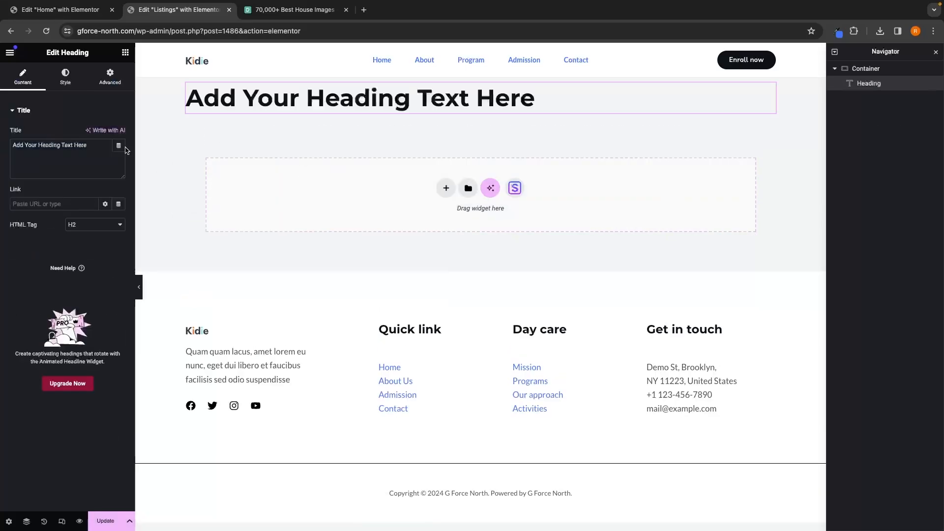
Step: Set the heading text to Browse Listings
left_click_drag(102, 146, 11, 145)
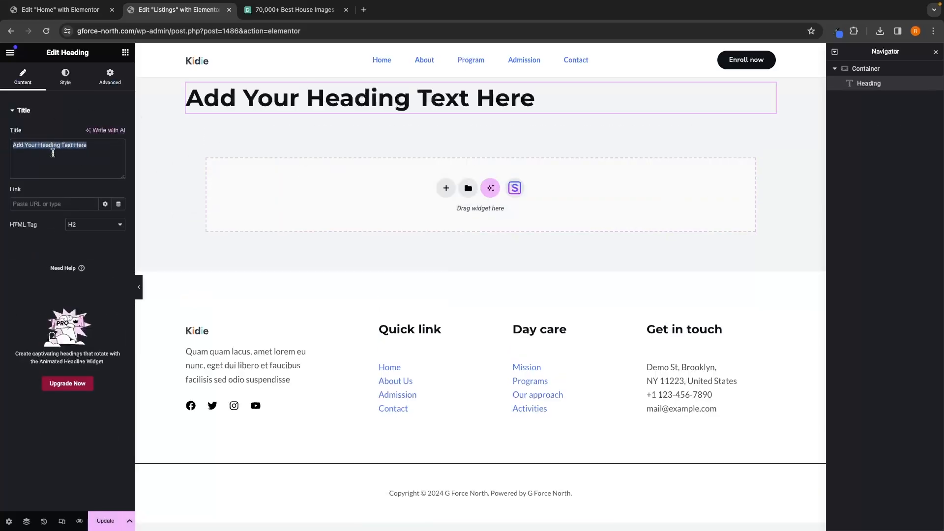
type("Browse")
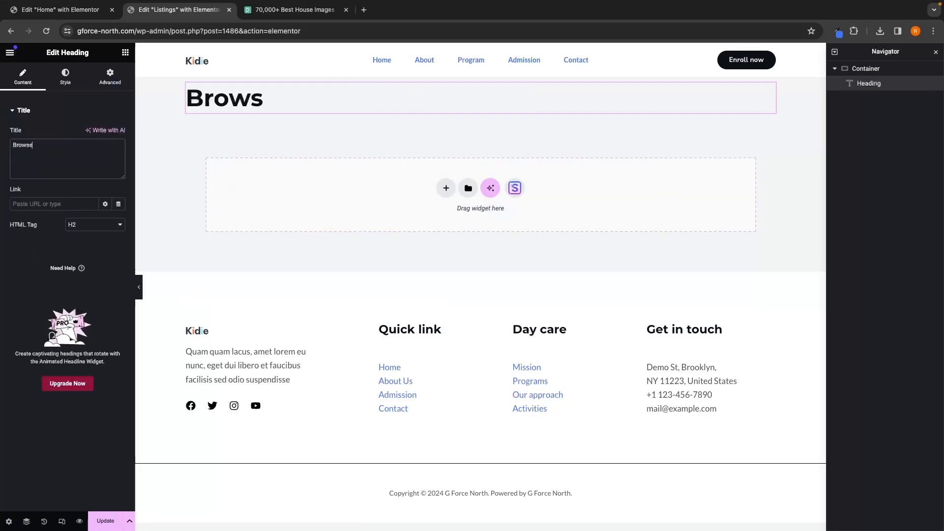
type(" Listings")
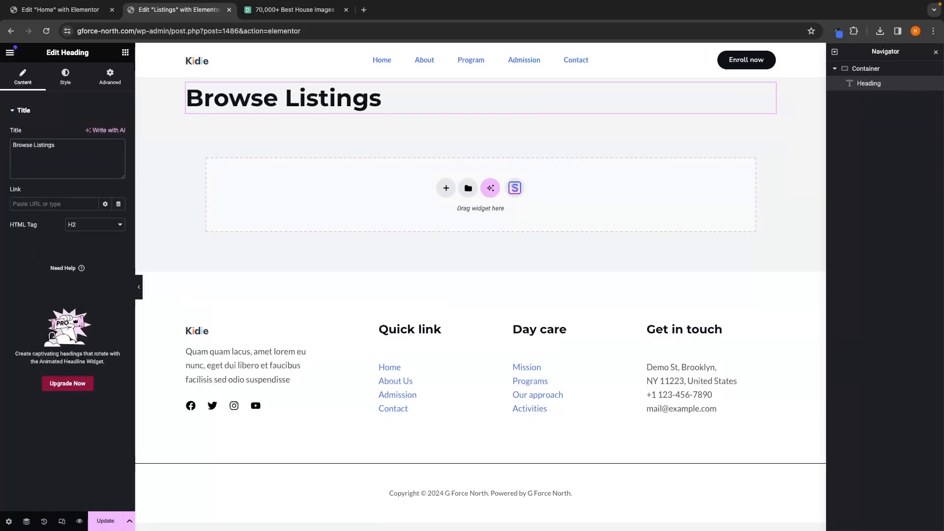
Step: Add an Estatik Half Map widget to the empty container below the Browse Listings heading
left_click(126, 52)
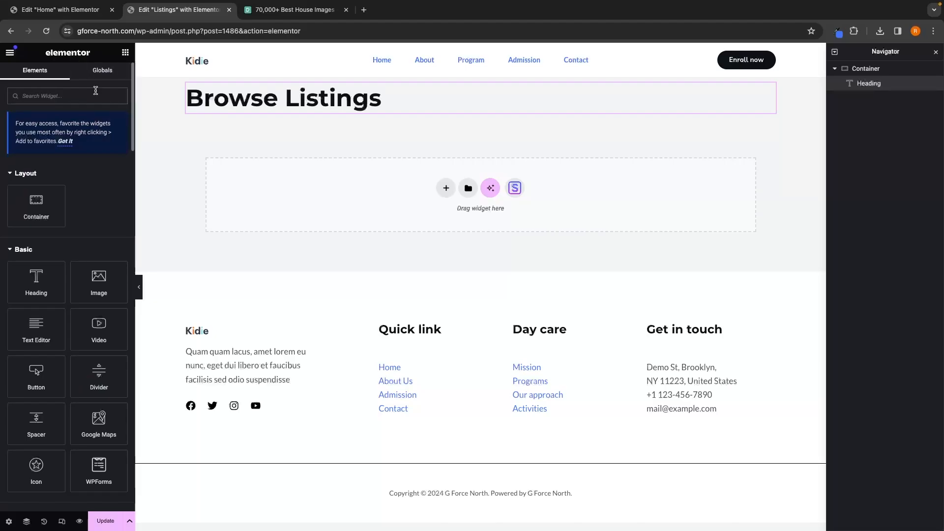
scroll(102, 137, "down", 20)
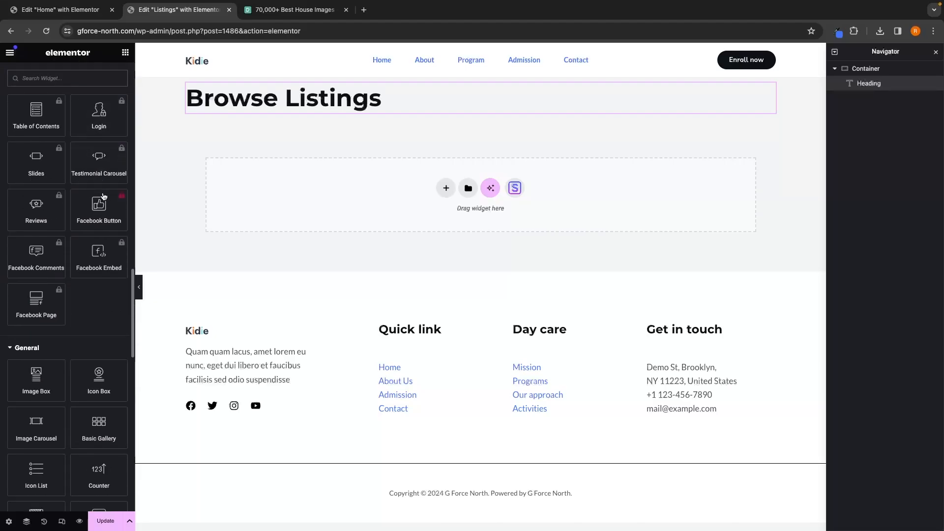
scroll(103, 193, "down", 12)
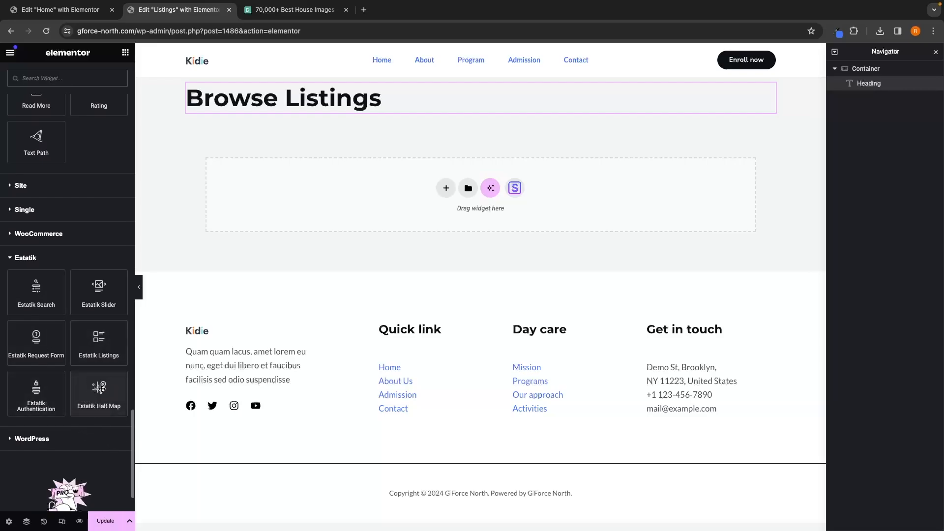
left_click_drag(101, 396, 339, 185)
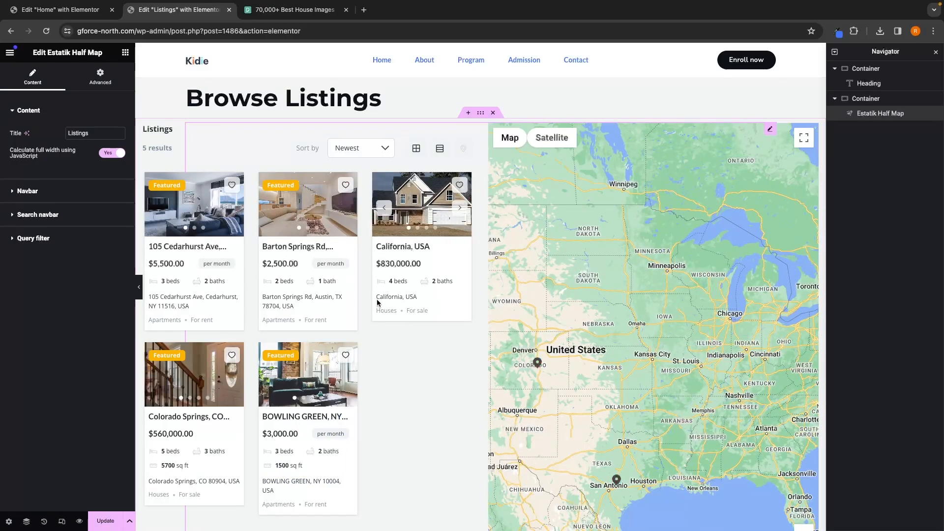
Step: Explore the map preview by opening a listing marker's popup and browsing its photos
scroll(616, 298, "down", 1)
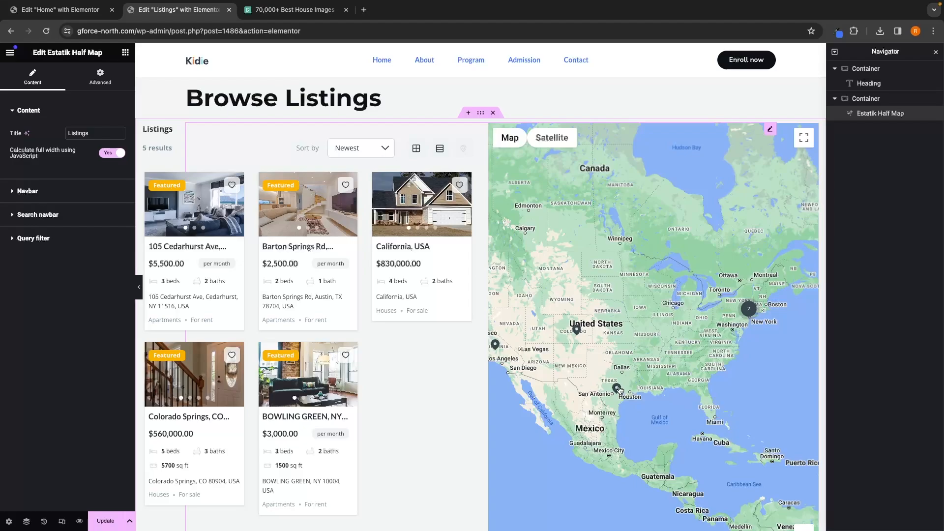
left_click(618, 389)
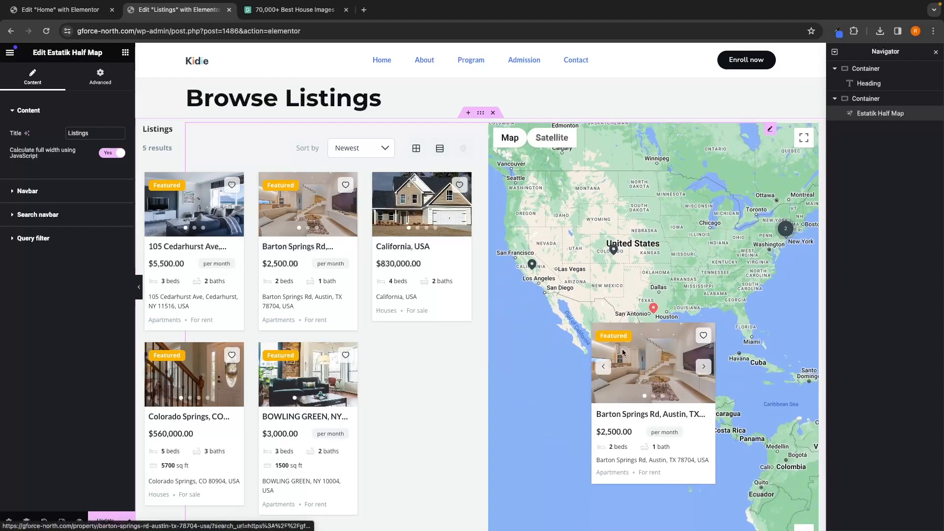
left_click(701, 370)
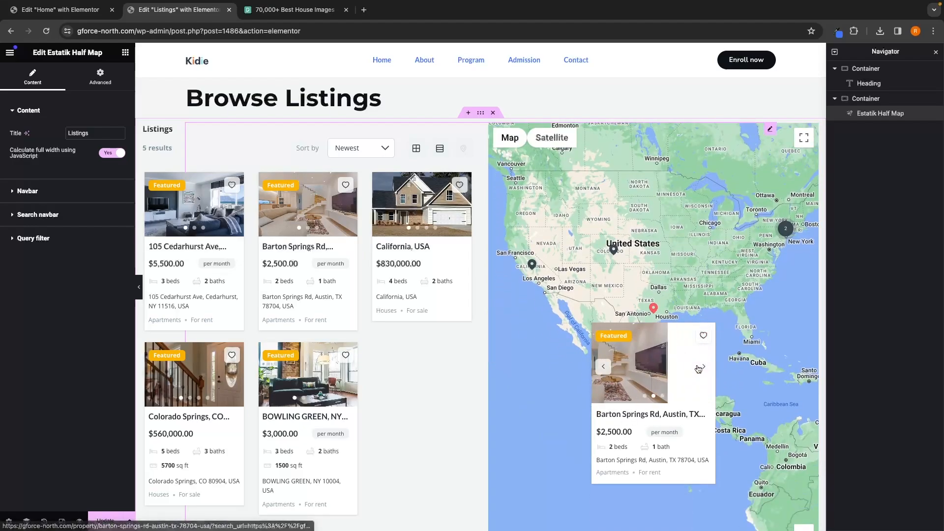
left_click(701, 369)
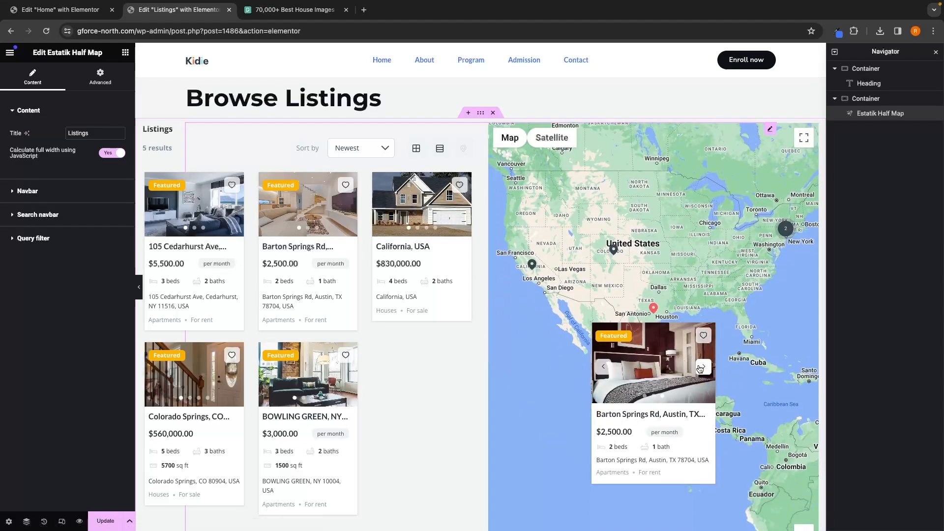
left_click(533, 265)
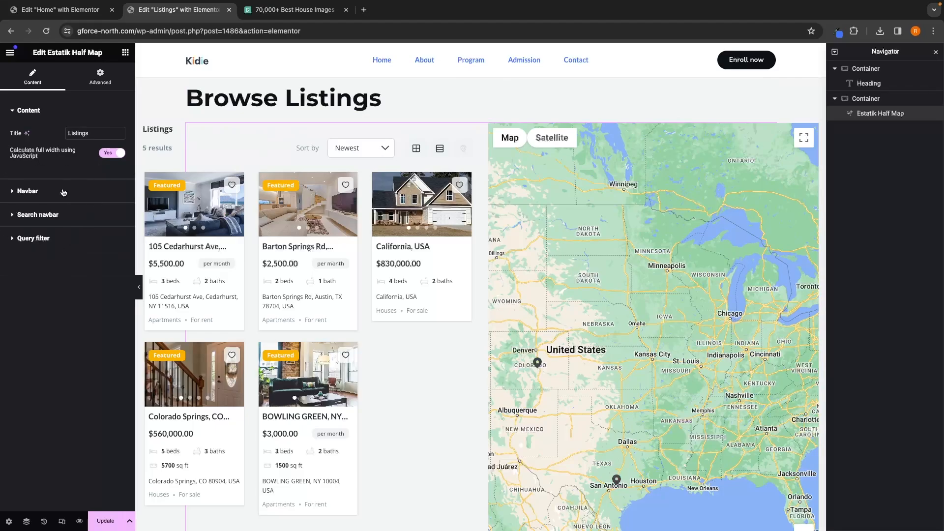
Step: Turn off Show page title in the half map widget's Navbar settings
left_click(47, 193)
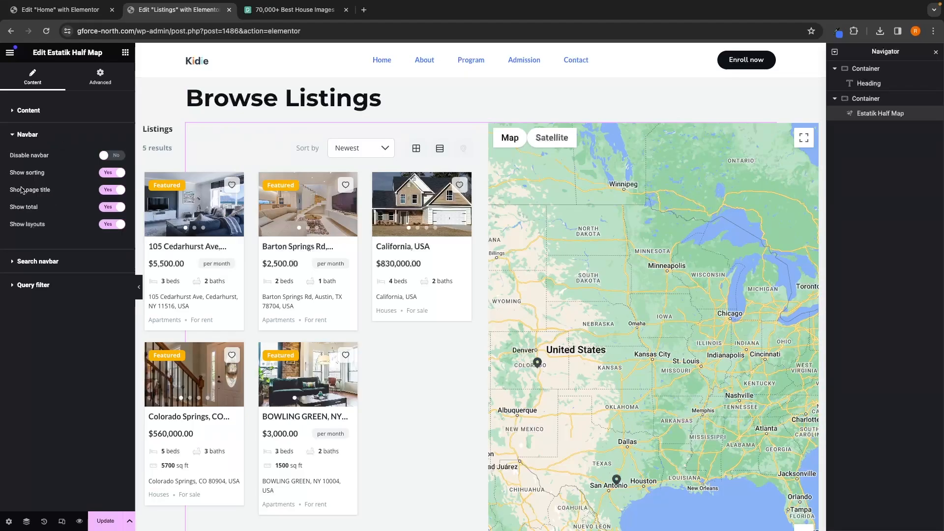
left_click_drag(10, 195, 49, 195)
left_click(58, 192)
left_click(116, 191)
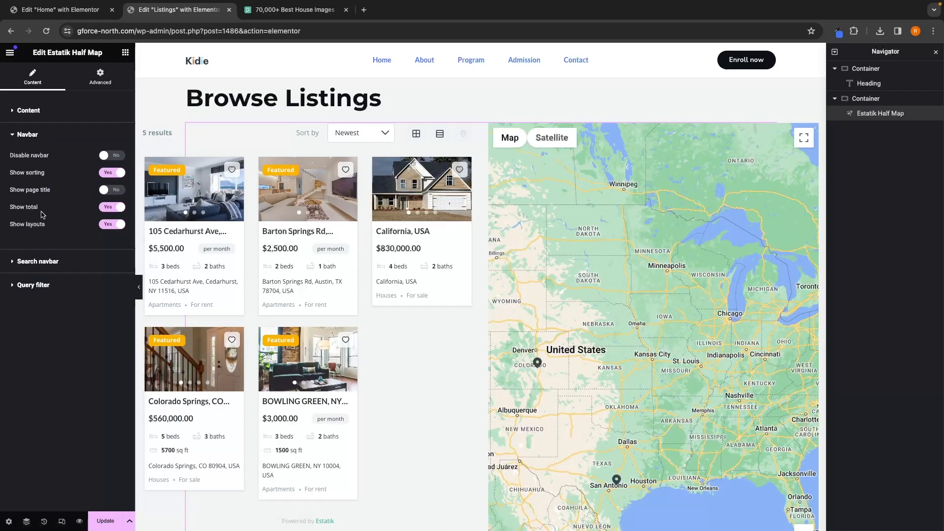
Step: Enable the search bar in the widget's Search navbar settings
left_click(40, 264)
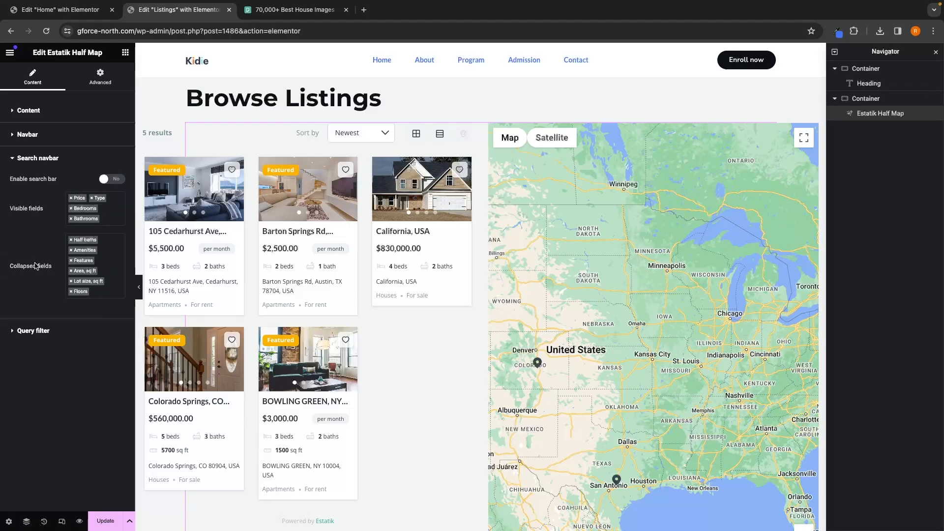
left_click_drag(7, 183, 65, 183)
left_click(117, 180)
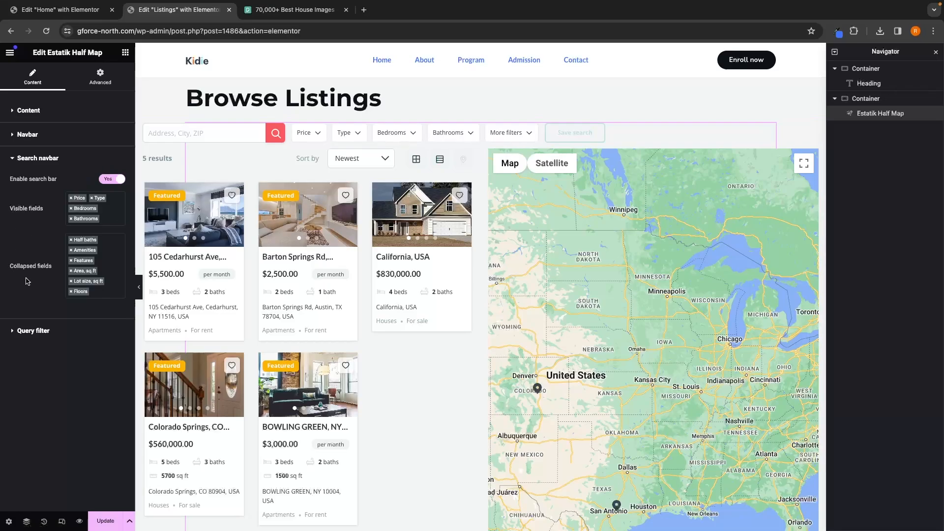
Step: Move the Bedrooms filter from the visible search fields into the collapsed More filters fields
left_click(529, 139)
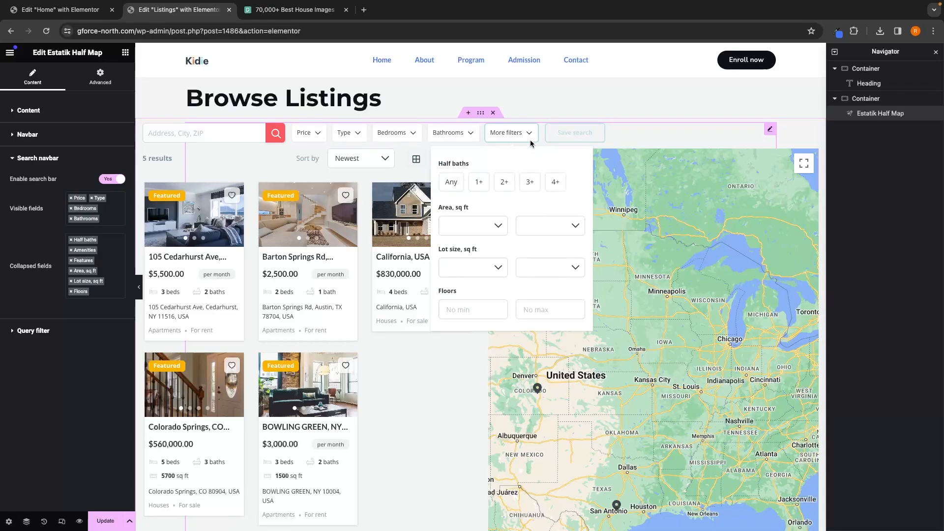
left_click(530, 141)
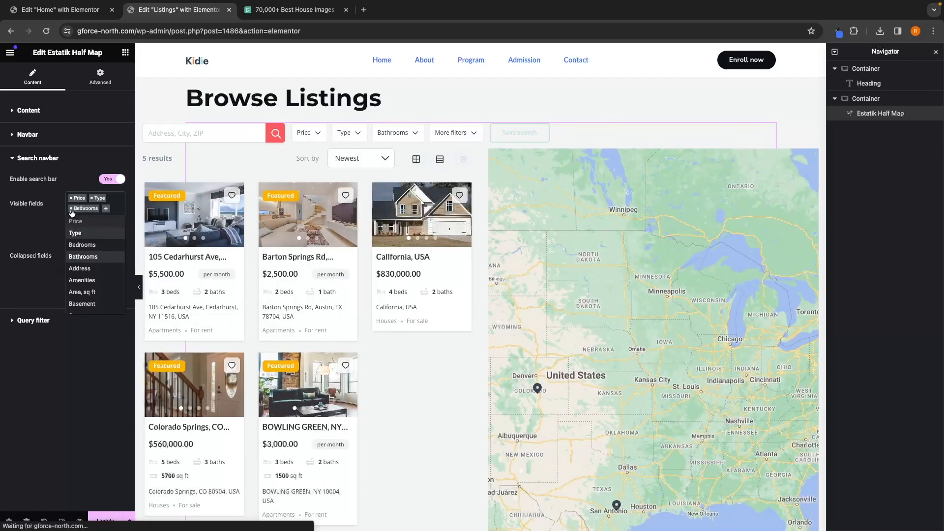
left_click(80, 338)
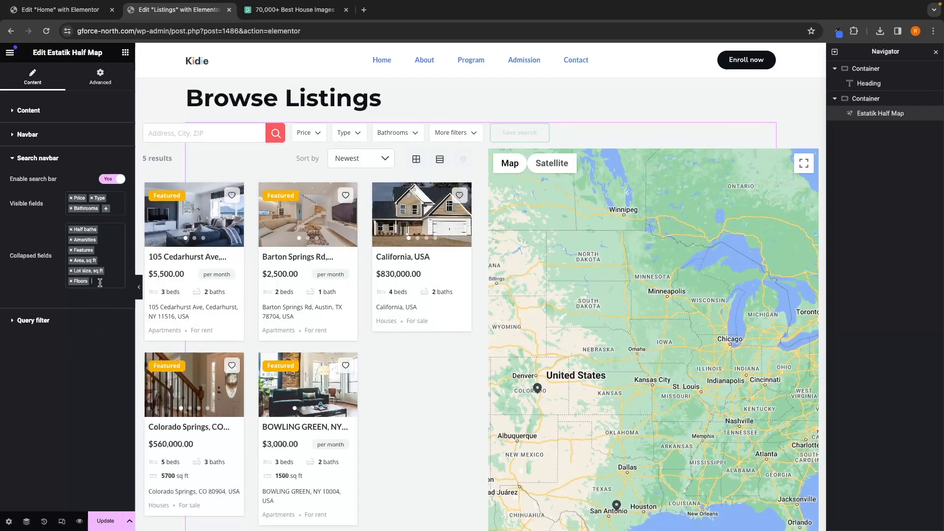
left_click(100, 282)
type("bed")
left_click(83, 295)
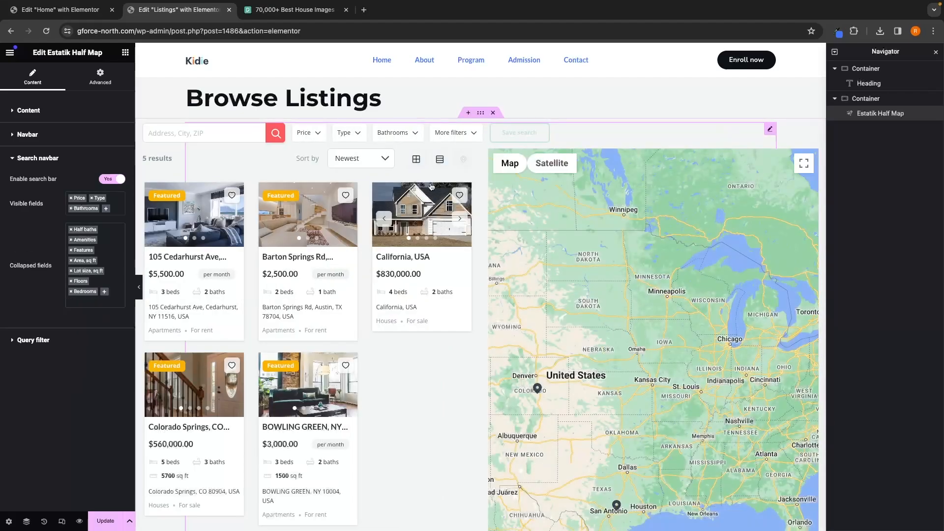
Step: Return the Bedrooms filter from the collapsed fields to the visible search fields
left_click(449, 133)
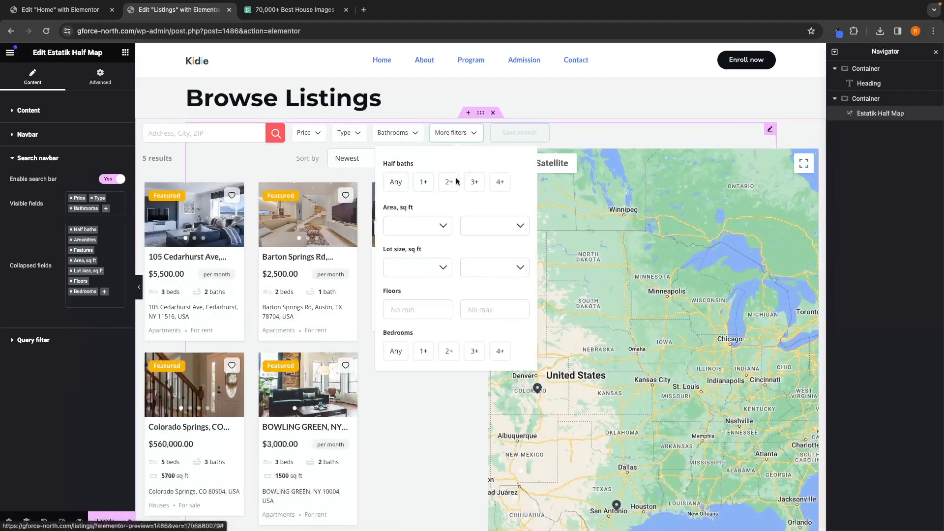
scroll(433, 305, "down", 1)
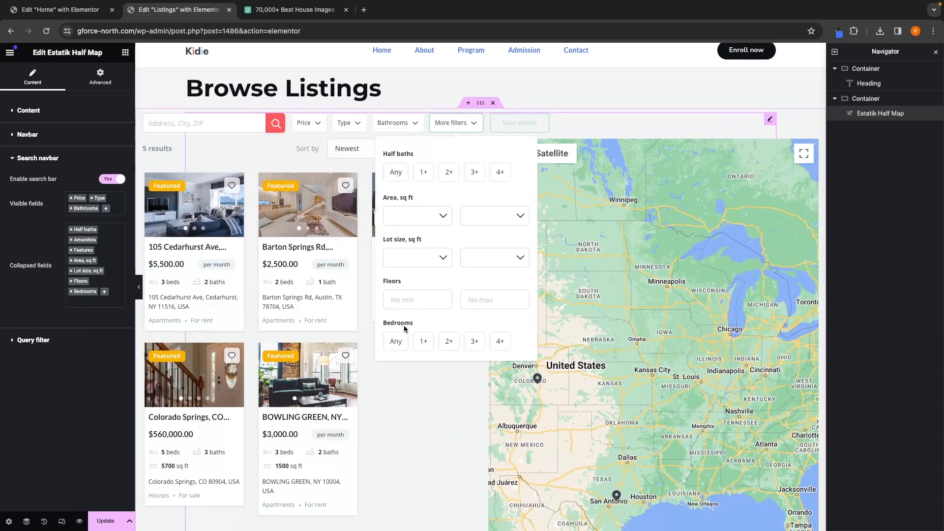
left_click(71, 293)
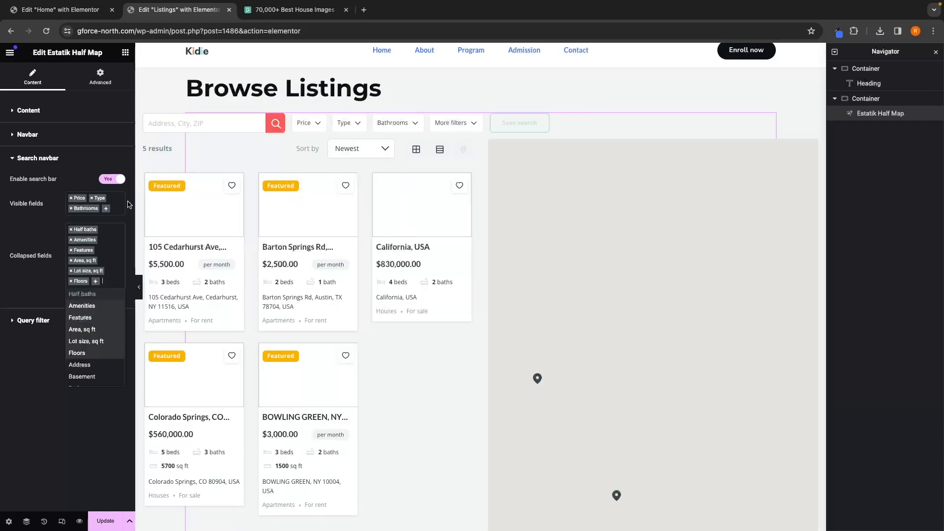
left_click(106, 209)
type("bed")
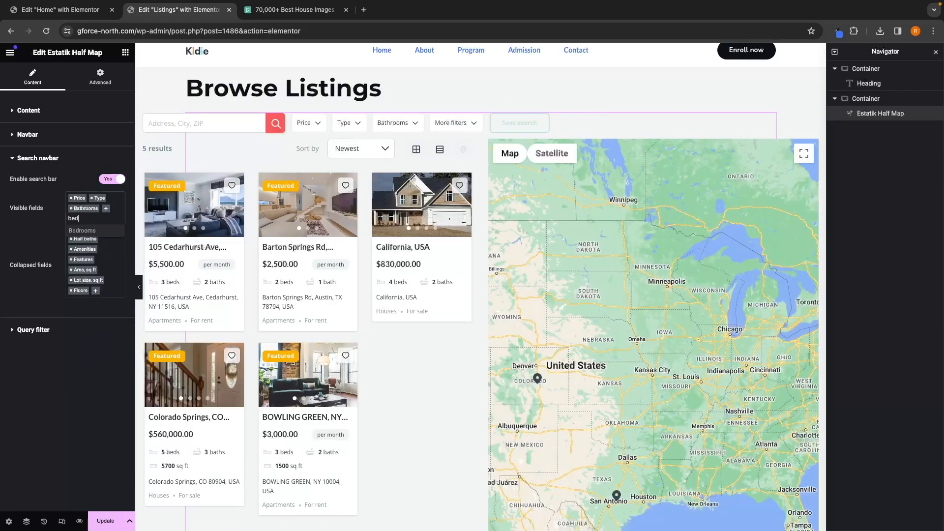
left_click(104, 231)
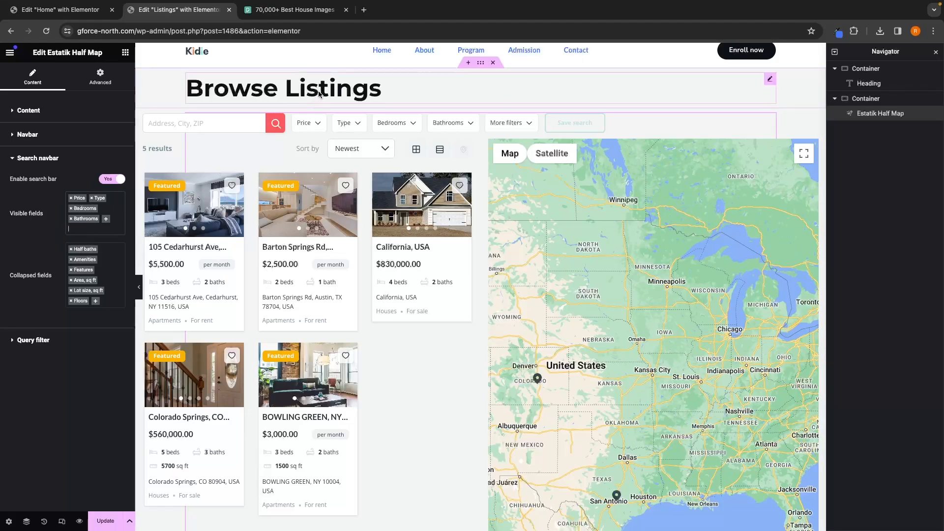
Step: Delete the Browse Listings heading widget and undo the deletion
left_click(374, 96)
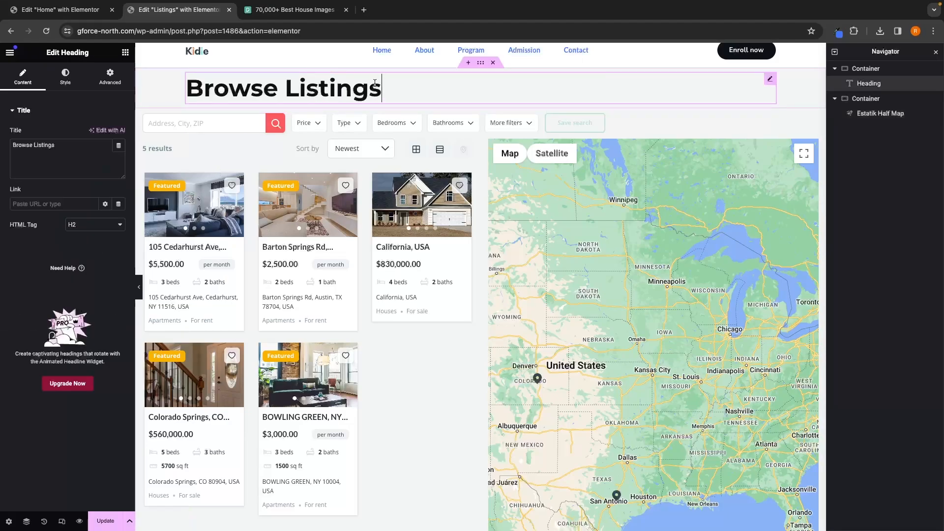
right_click(865, 88)
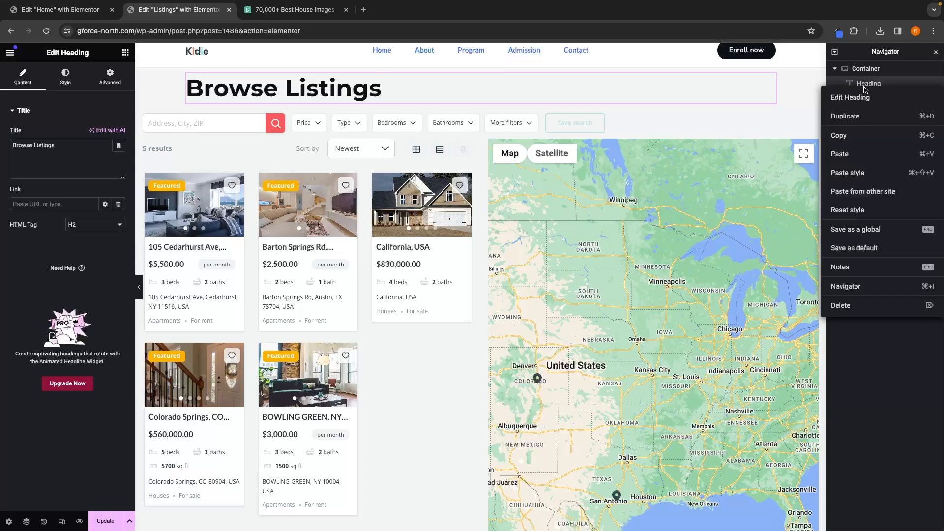
left_click(849, 305)
key("ctrl+z")
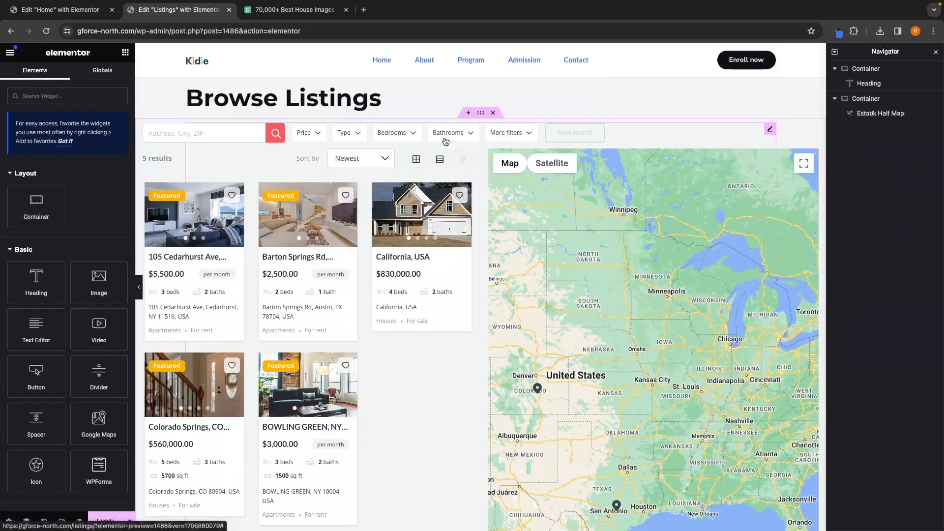
Step: Give the heading's container a classic background image, pexels-frans-van-heerden-1438832-scaled.jpg, from the media library
left_click(455, 106)
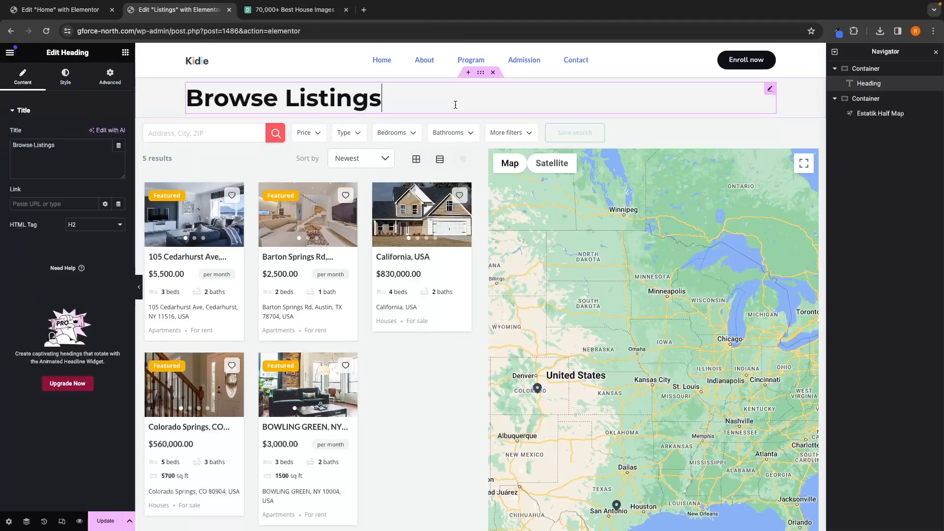
left_click(870, 71)
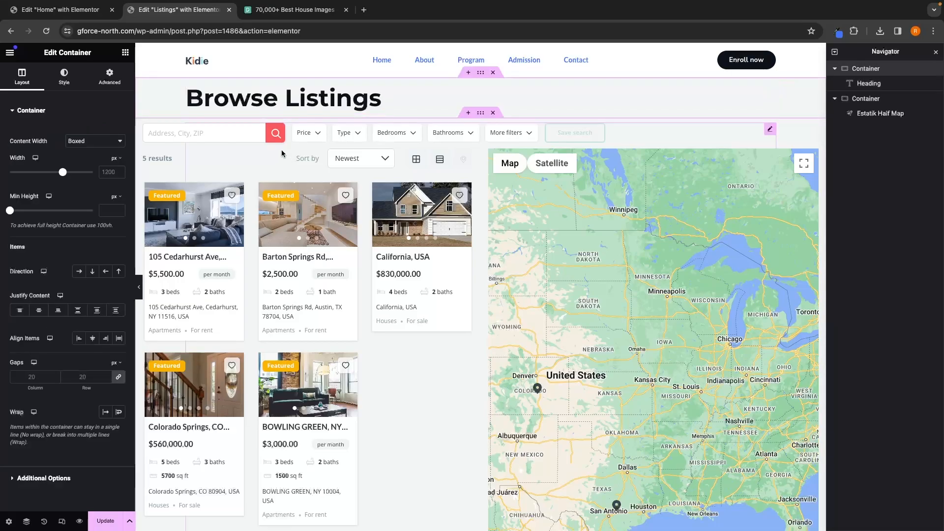
left_click(69, 77)
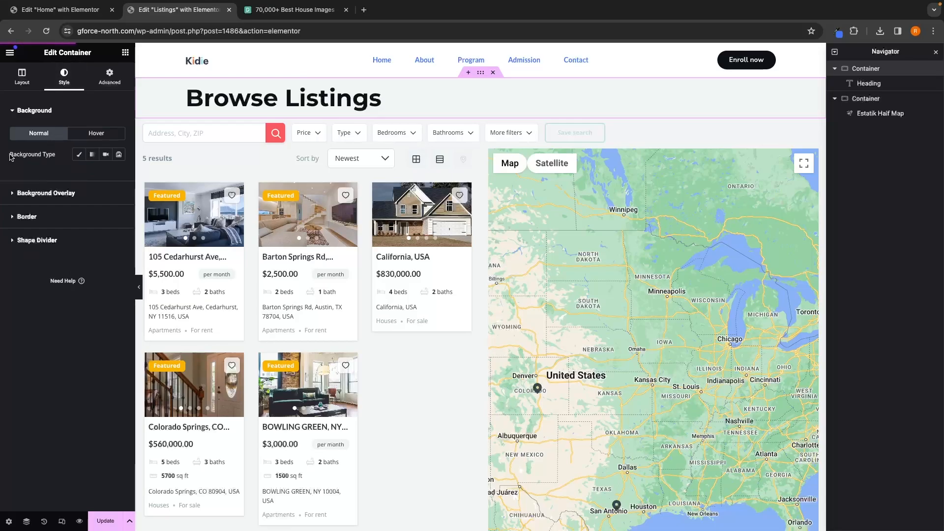
left_click(78, 157)
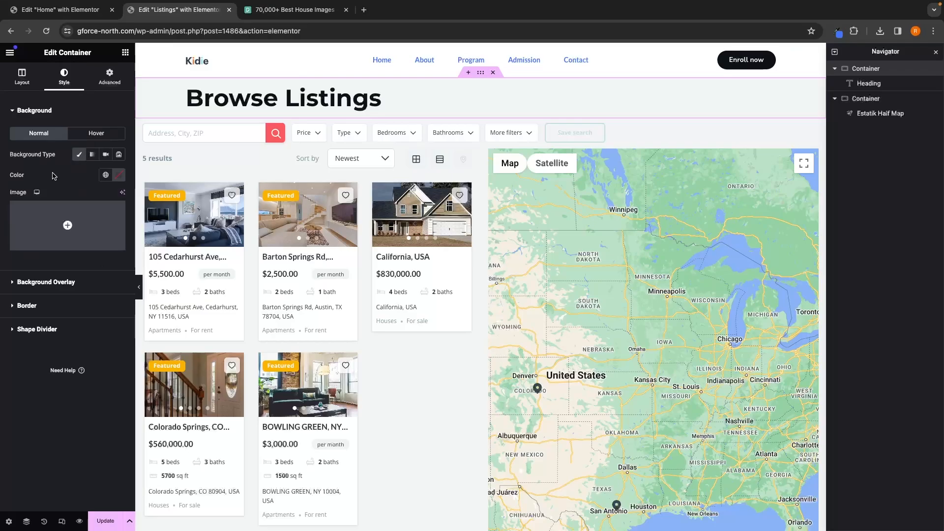
mouse_move(83, 218)
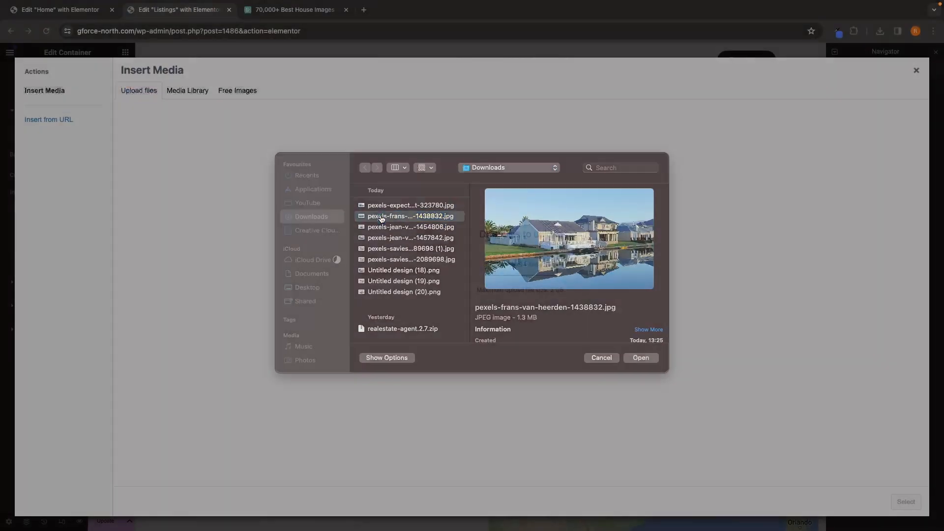
key("Return")
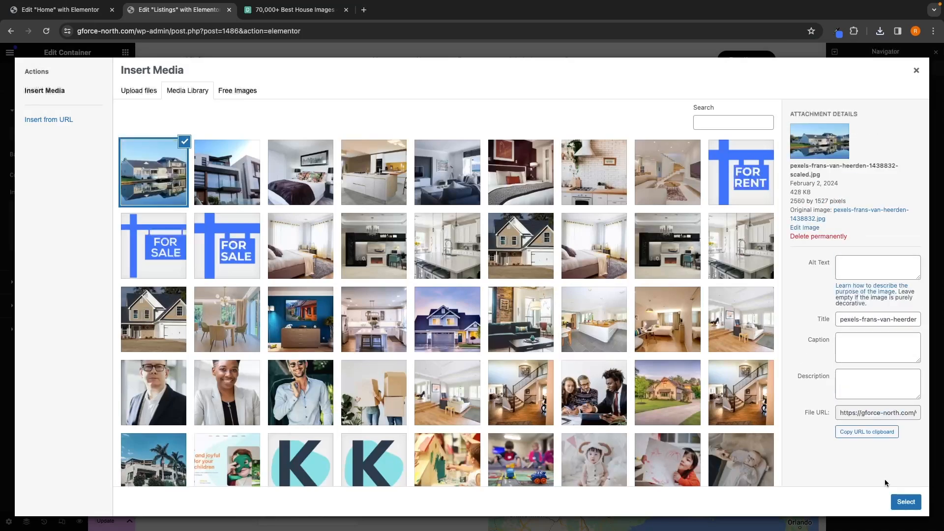
left_click(898, 502)
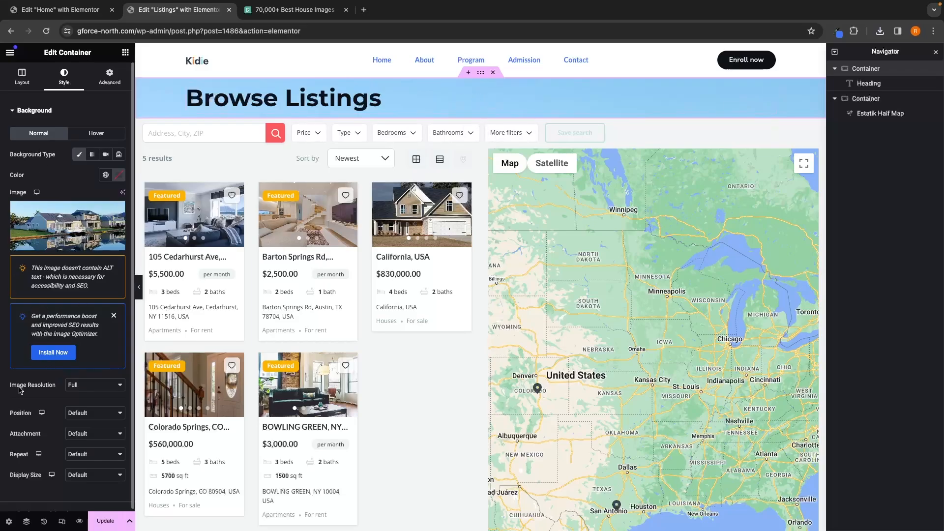
Step: Set the container's background image position to Center Center and its display size to Cover
left_click(104, 415)
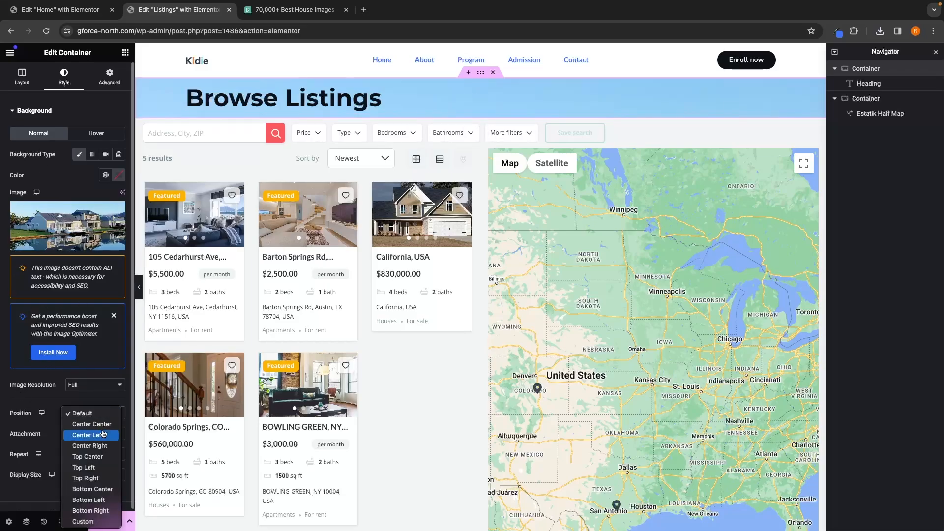
left_click(97, 424)
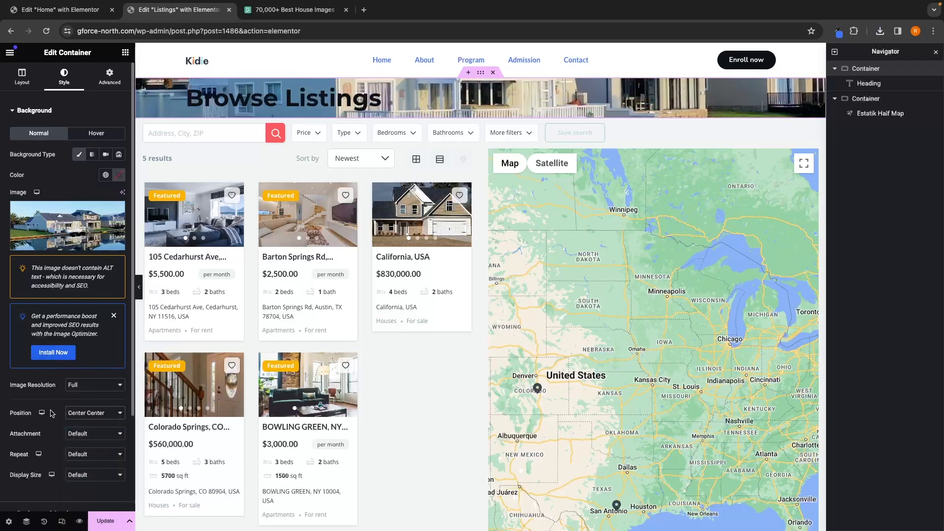
scroll(51, 412, "down", 1)
left_click(86, 456)
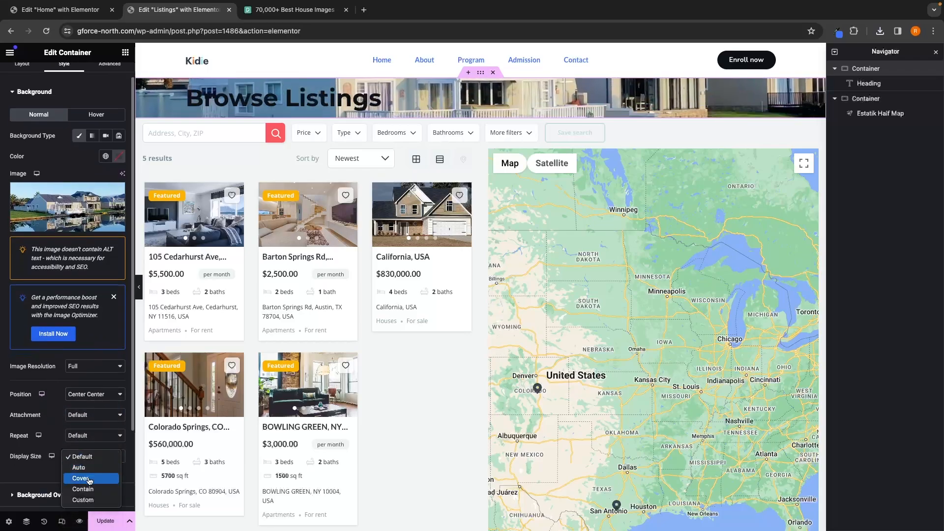
left_click(89, 480)
Step: Add a classic background overlay coloured #4175fc with an opacity of 0.75 to the container
scroll(89, 479, "down", 2)
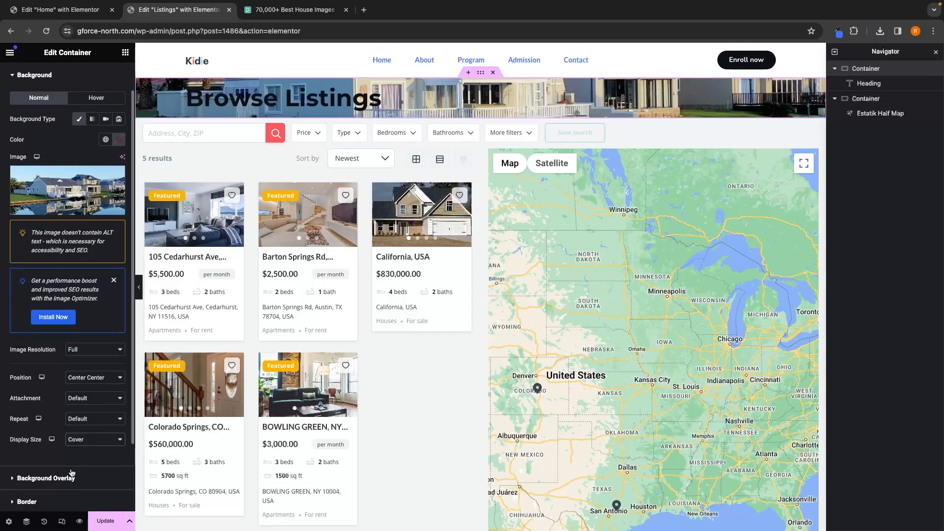
left_click(63, 441)
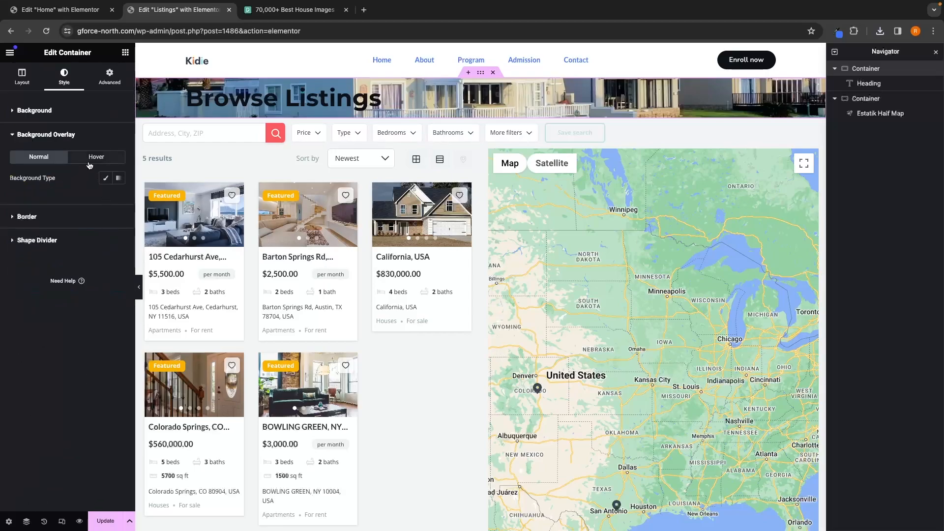
left_click(106, 178)
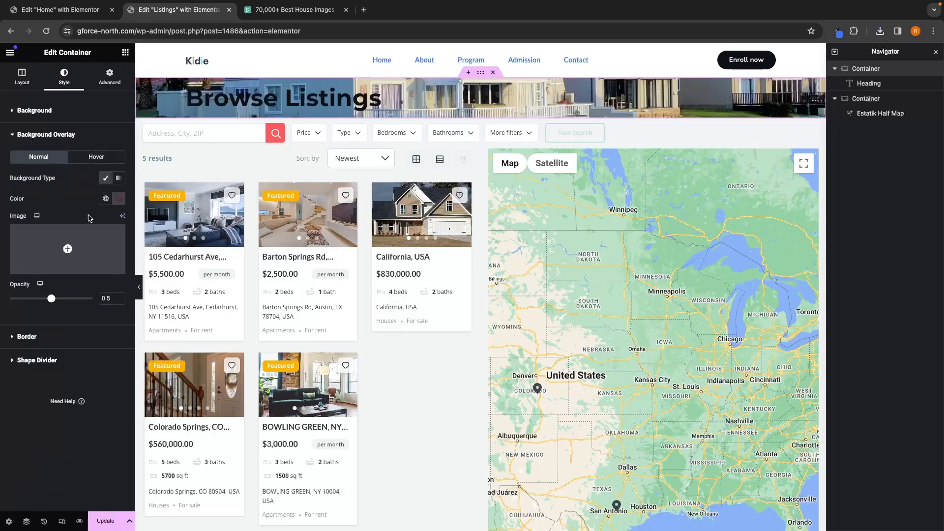
left_click(837, 31)
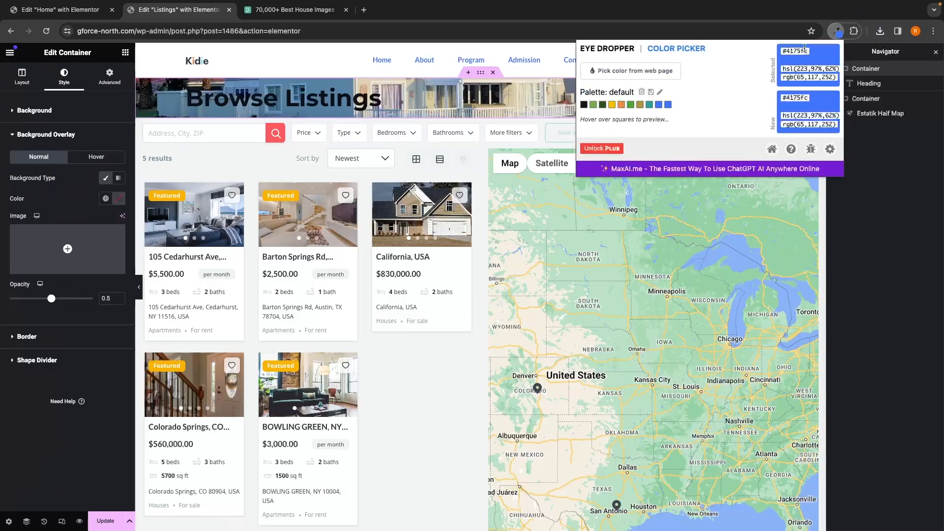
left_click(120, 198)
type("4175fc")
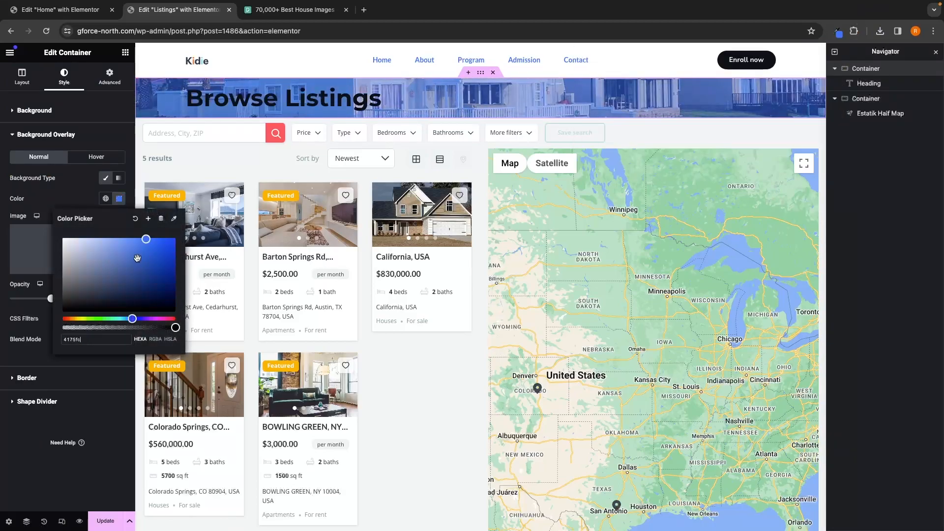
left_click(62, 210)
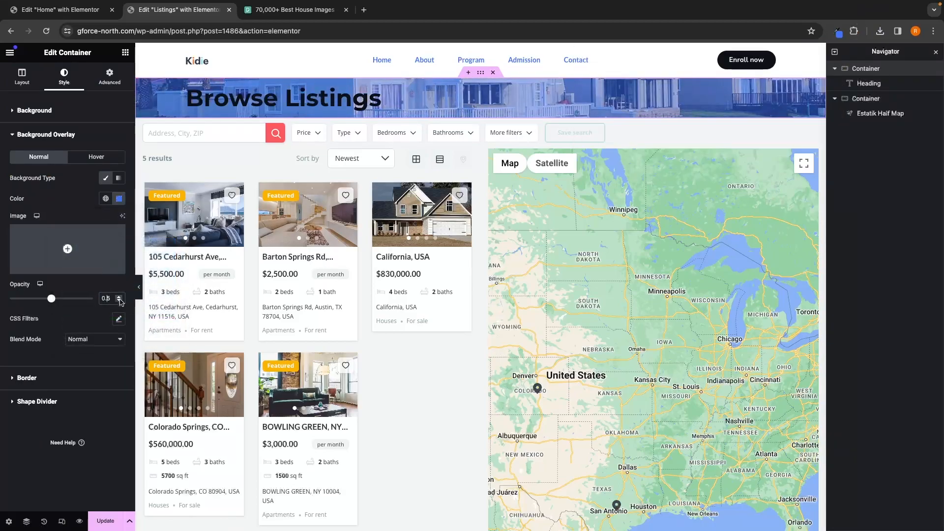
left_click(71, 299)
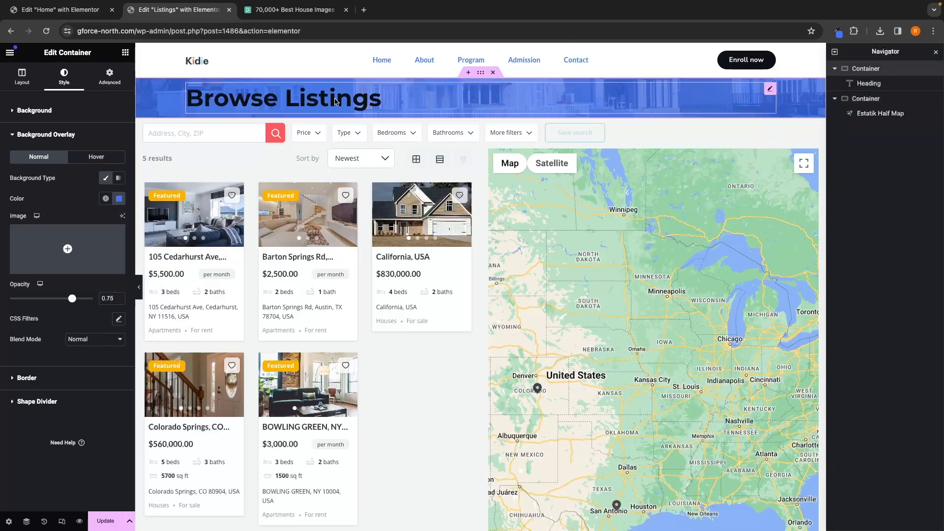
Step: Set the Browse Listings heading's text colour to white
left_click(324, 101)
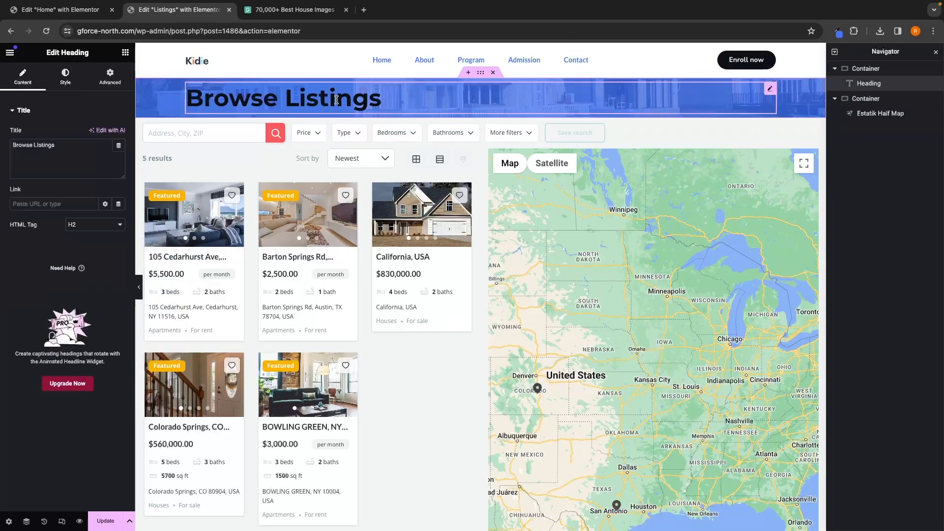
left_click(70, 84)
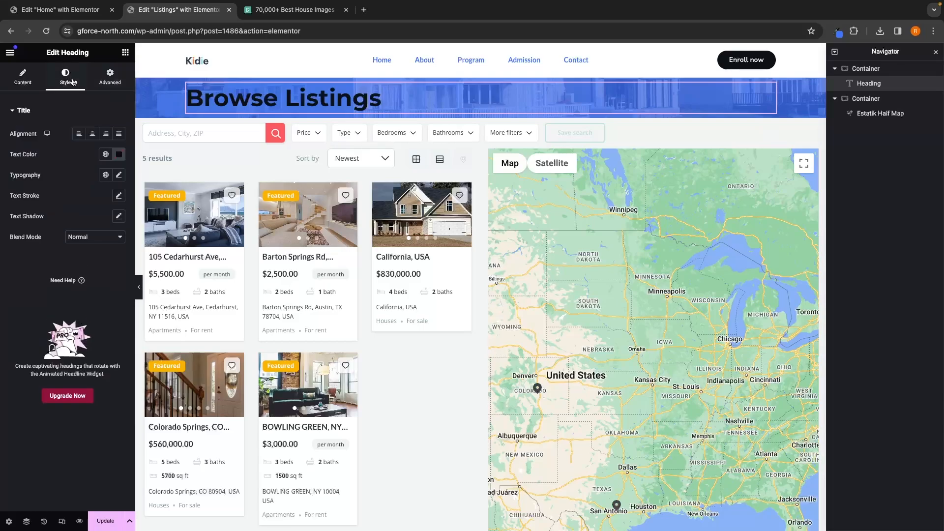
left_click(118, 155)
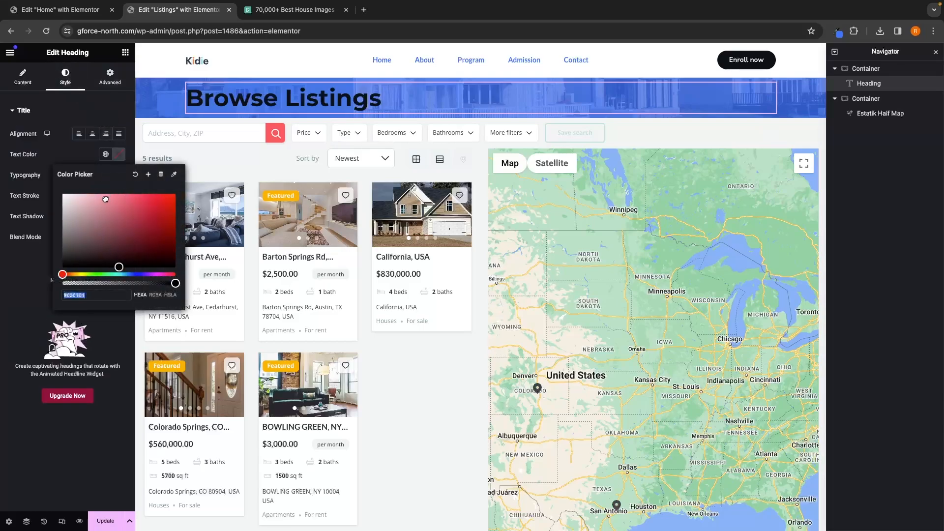
left_click_drag(105, 199, 54, 193)
left_click(55, 154)
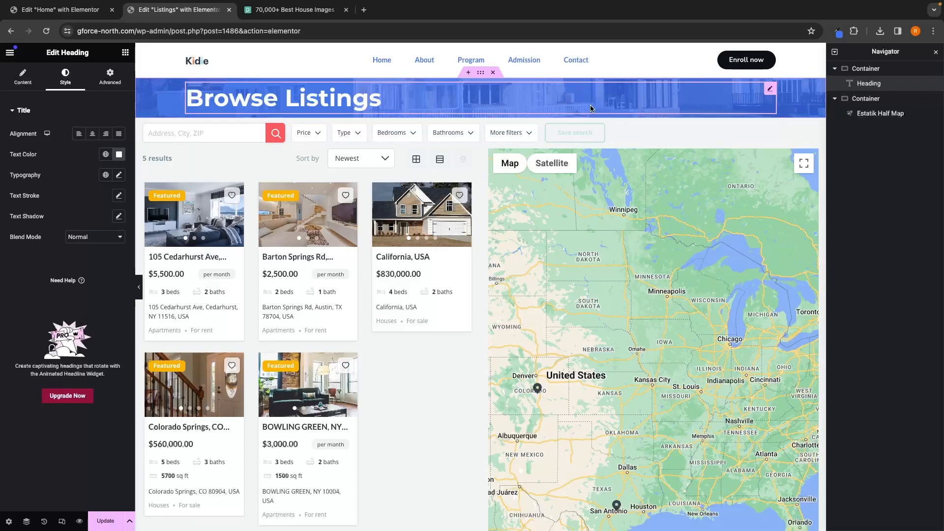
Step: Add a Spacer widget above the heading and another Spacer below it inside the container
left_click(126, 56)
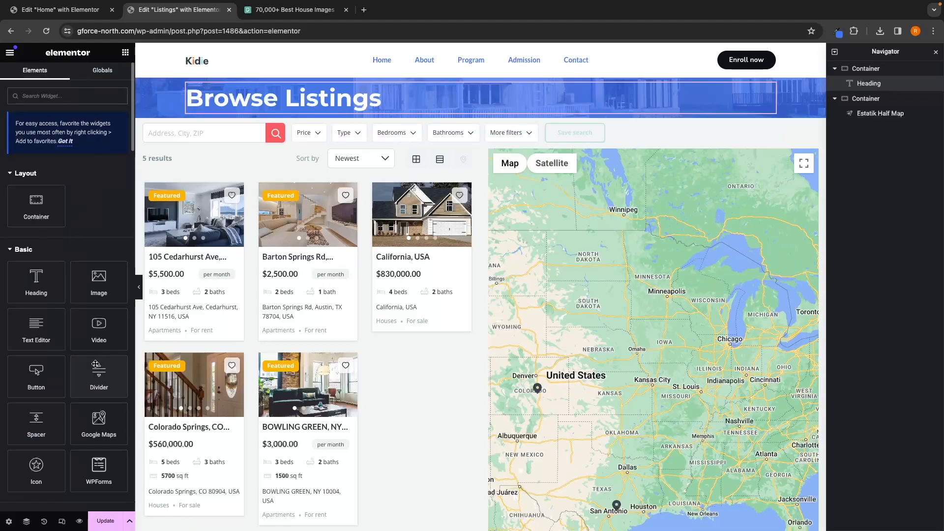
left_click_drag(31, 424, 351, 87)
left_click(125, 52)
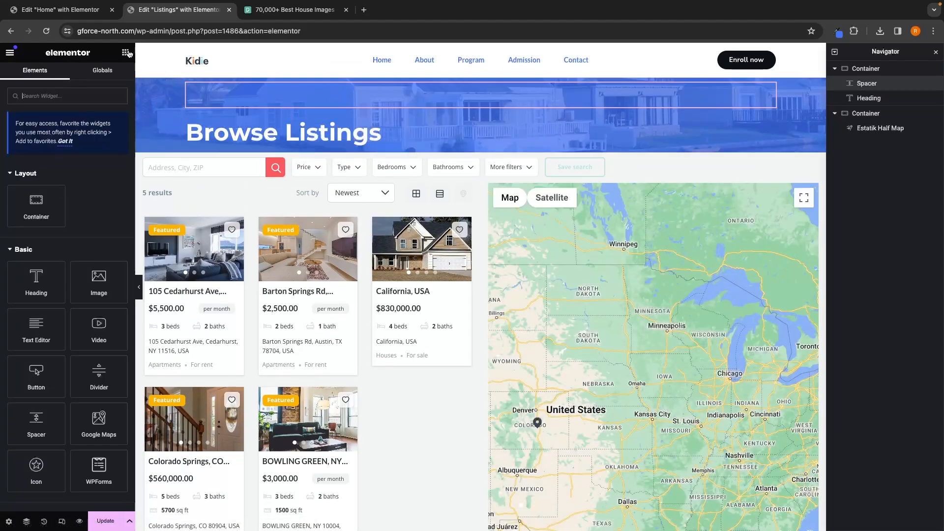
left_click_drag(32, 423, 312, 150)
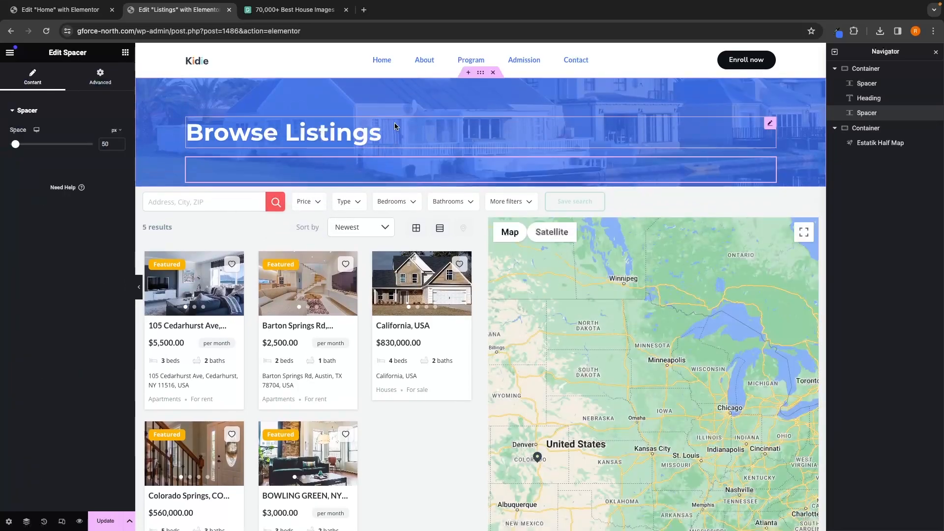
Step: Set the height of both spacers to 100 px
left_click(391, 102)
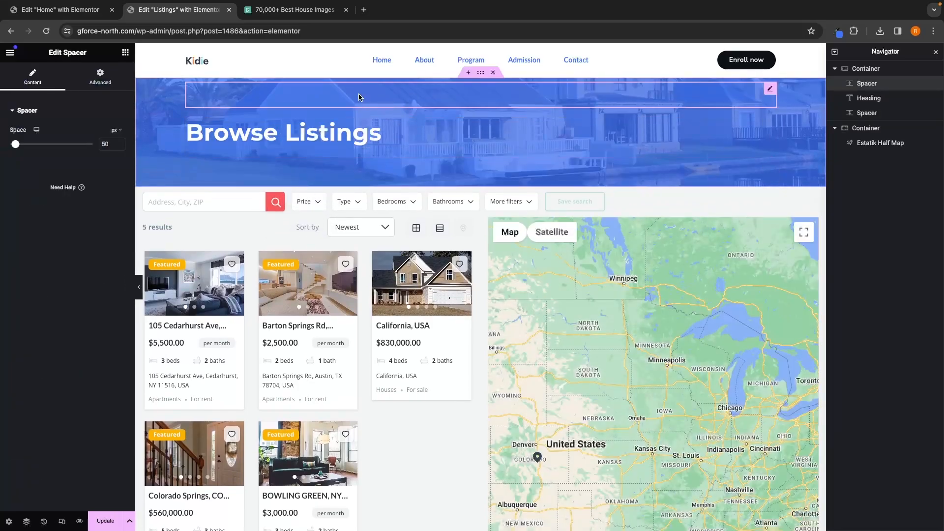
double_click(110, 144)
type("100")
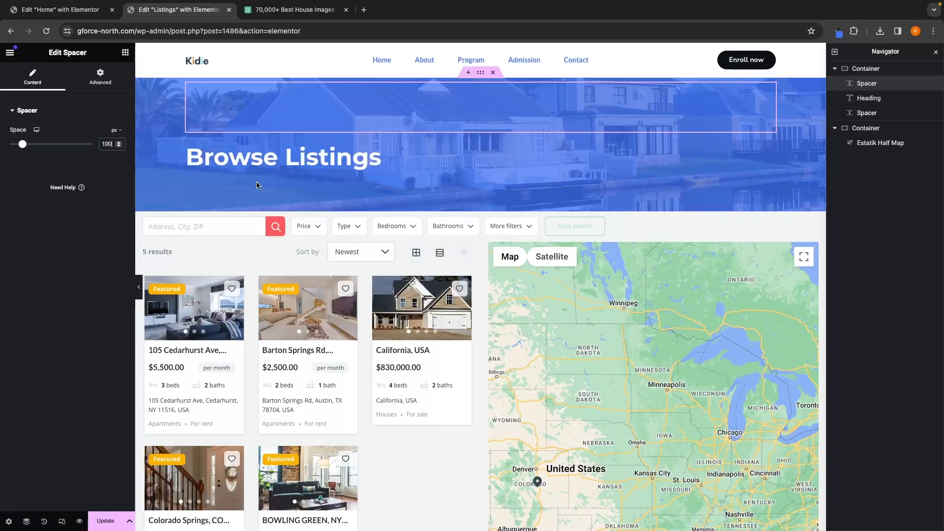
left_click(226, 188)
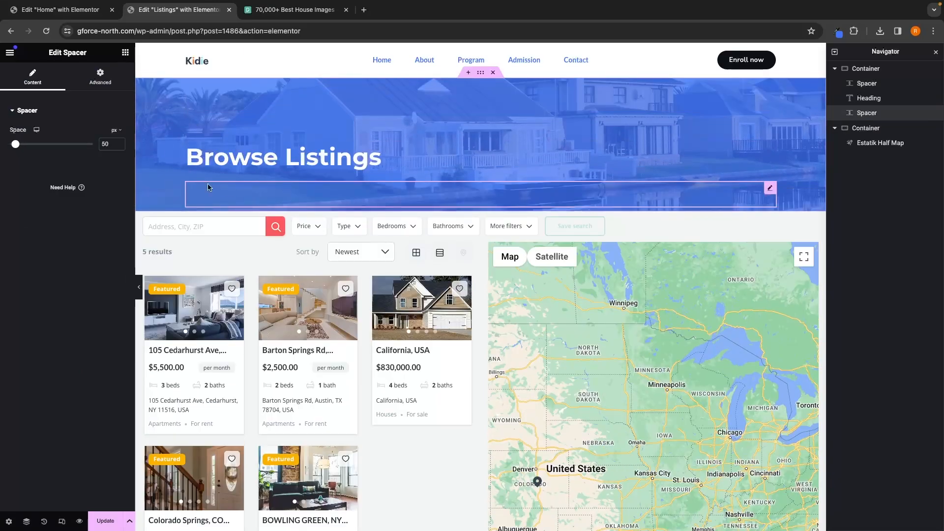
left_click(108, 143)
type("100")
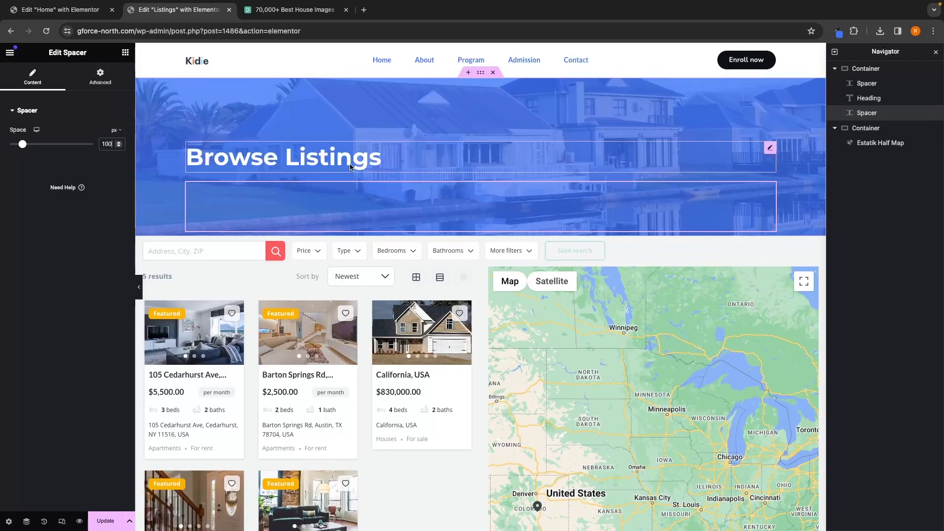
Step: Add a Text Editor widget below the heading and replace its text with "Browse all of our listings. Right at your fingertips."
left_click(343, 77)
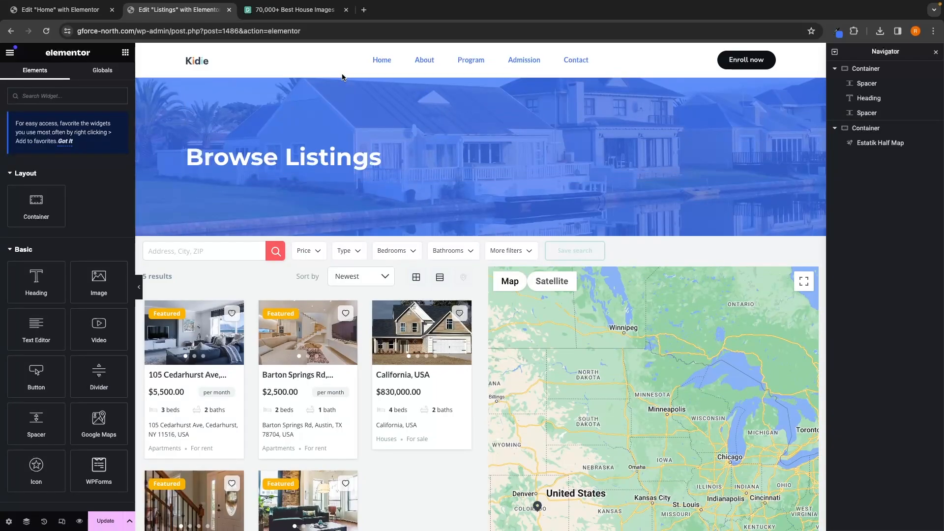
left_click_drag(35, 328, 289, 186)
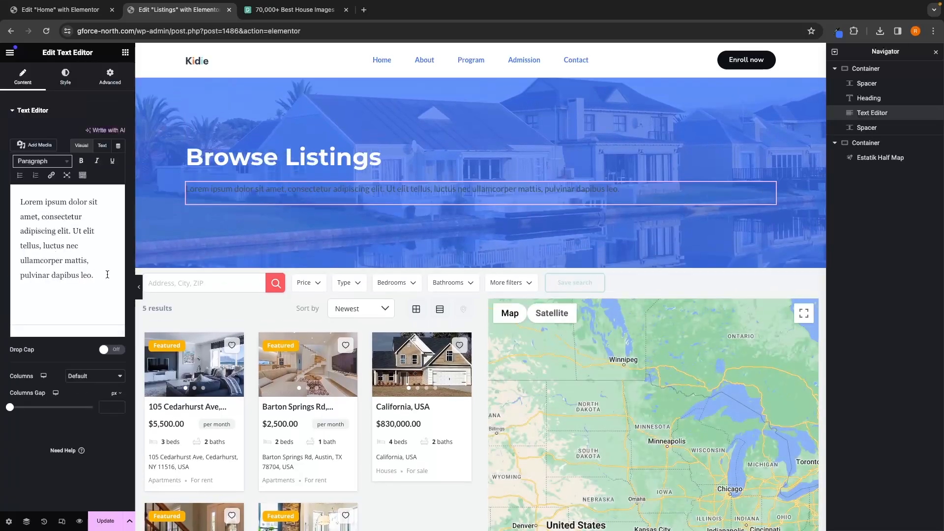
left_click_drag(108, 274, 22, 207)
key("BackSpace")
type("Bro")
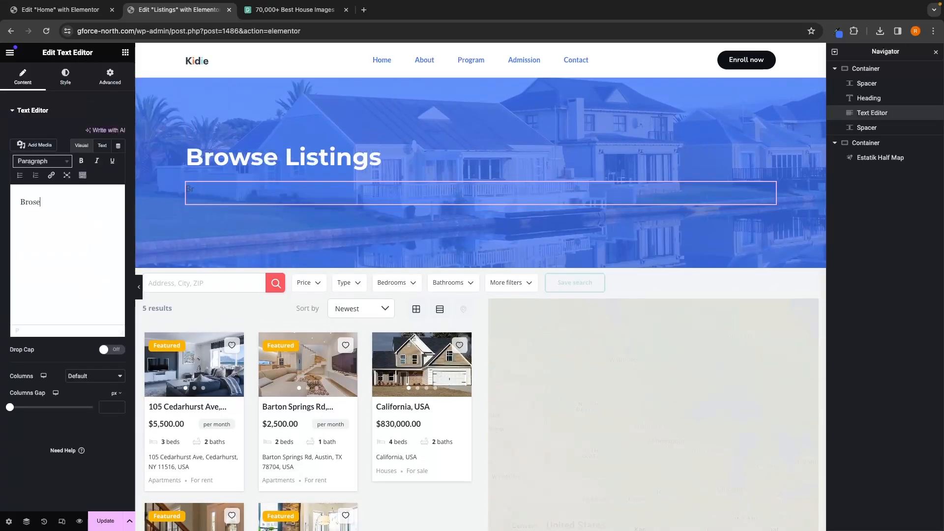
type("wse all of ou")
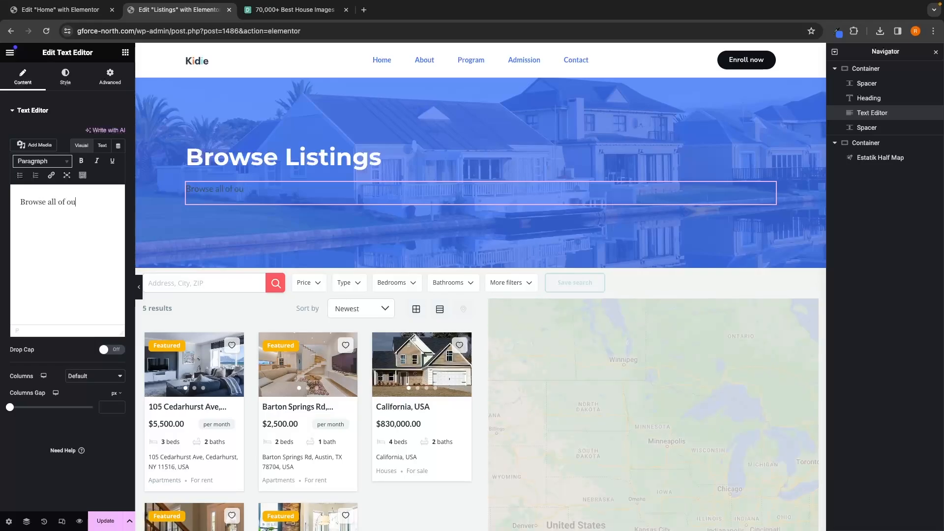
type("r listings")
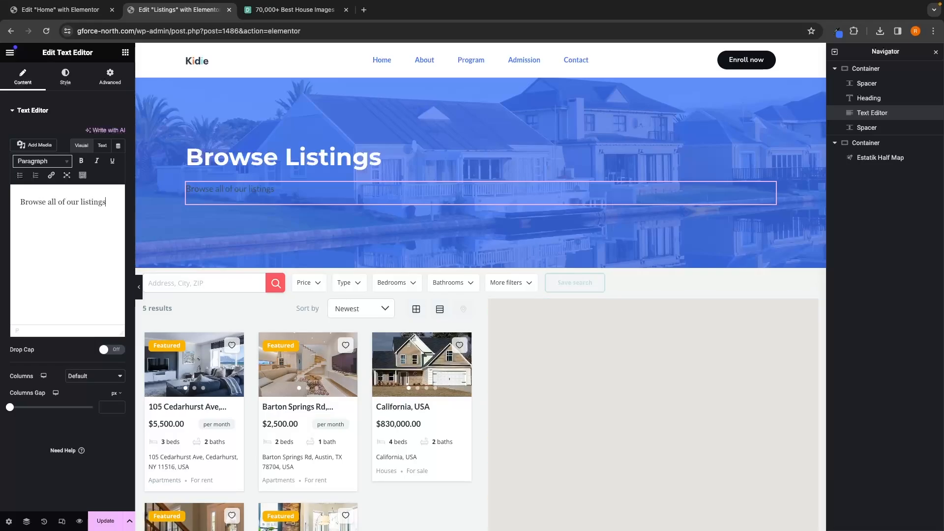
type(". Right at yo")
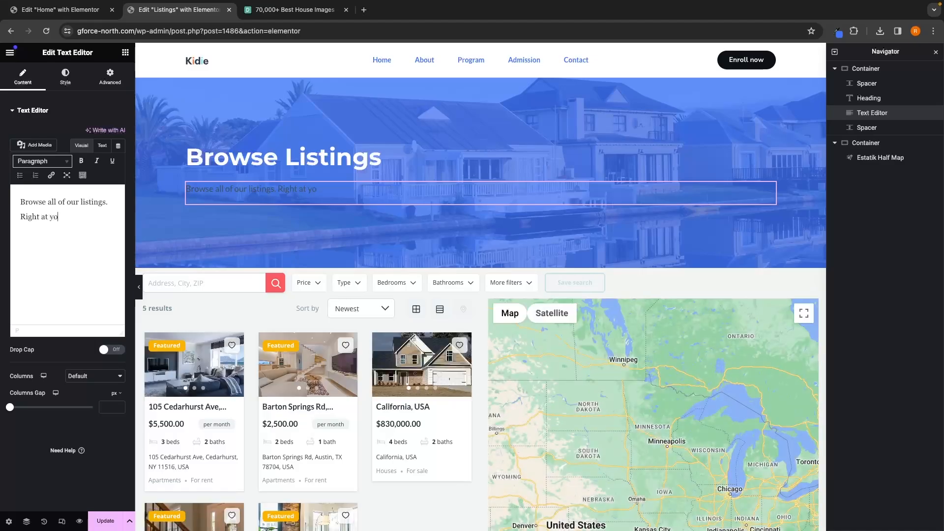
type("ur fingertips.")
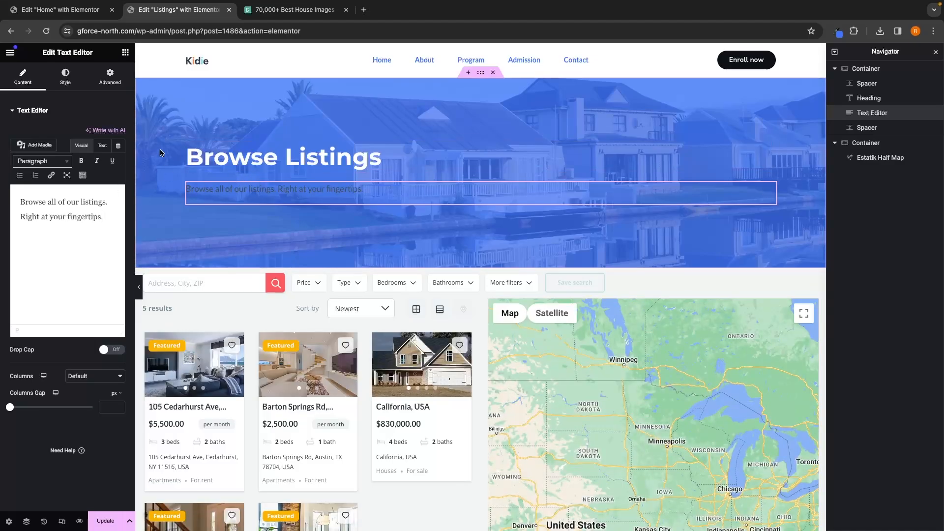
Step: Set the text editor's text colour to white
left_click(65, 77)
left_click(118, 155)
left_click_drag(81, 214, 42, 174)
left_click(2, 279)
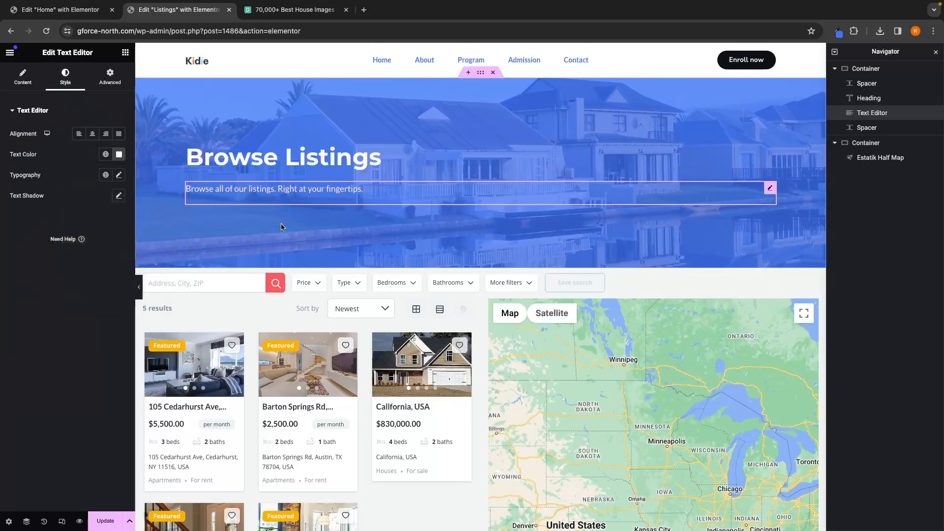
Step: Update the page and preview the changes in a new tab
left_click(105, 524)
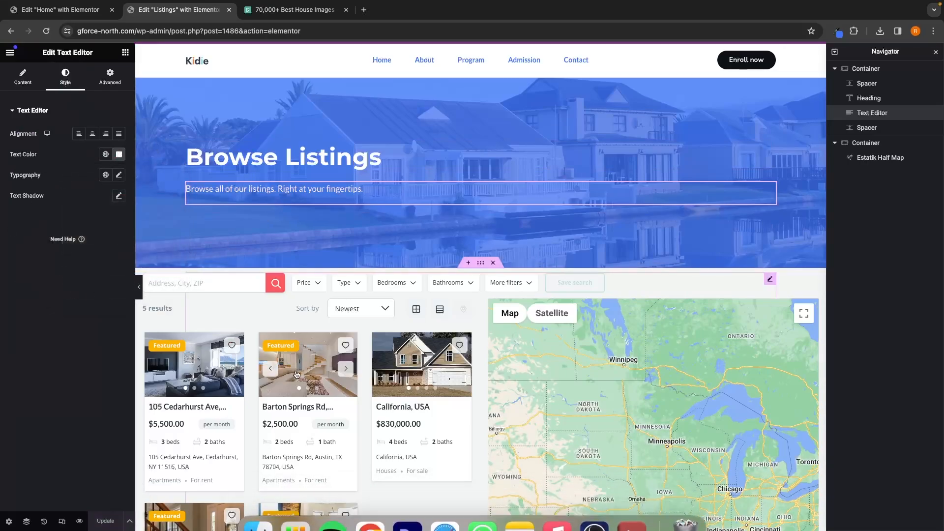
left_click(81, 519)
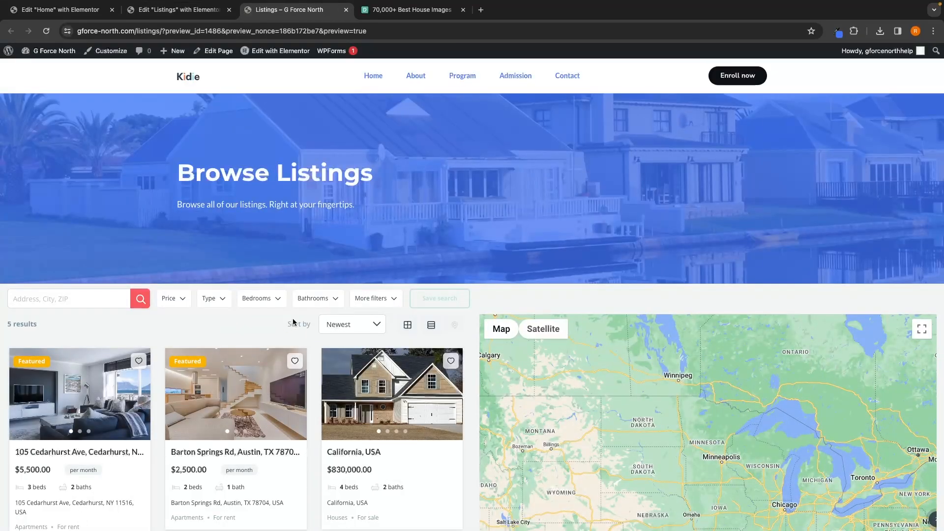
scroll(596, 235, "down", 1)
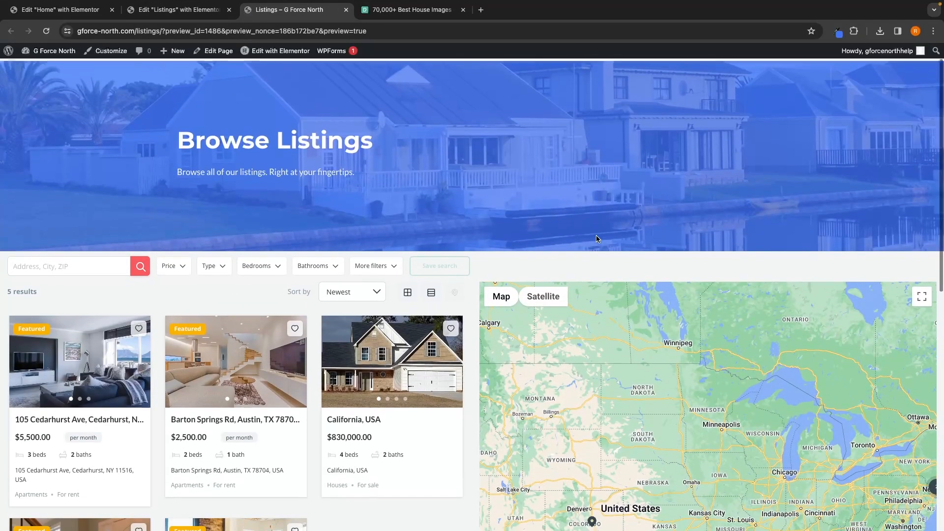
scroll(596, 235, "up", 1)
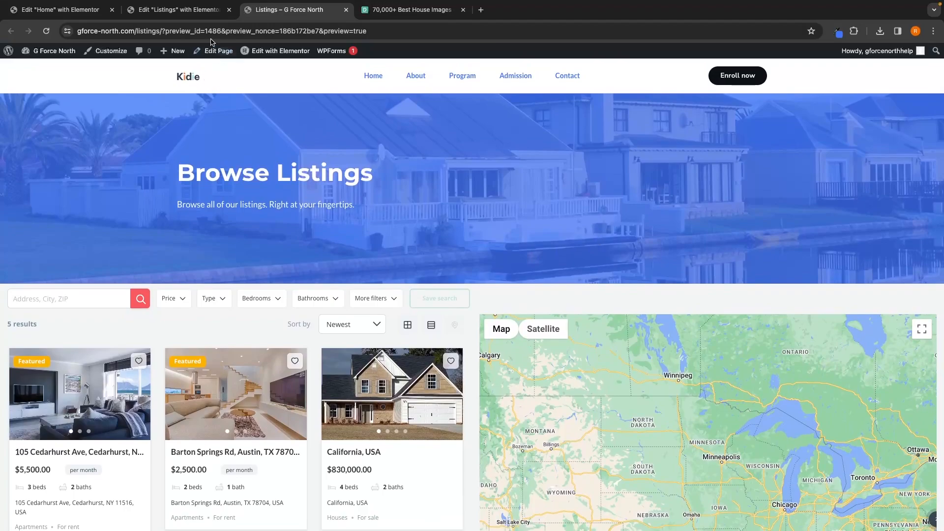
Step: Delete the hero container from the navigator, then undo the deletion
left_click(217, 10)
left_click(865, 70)
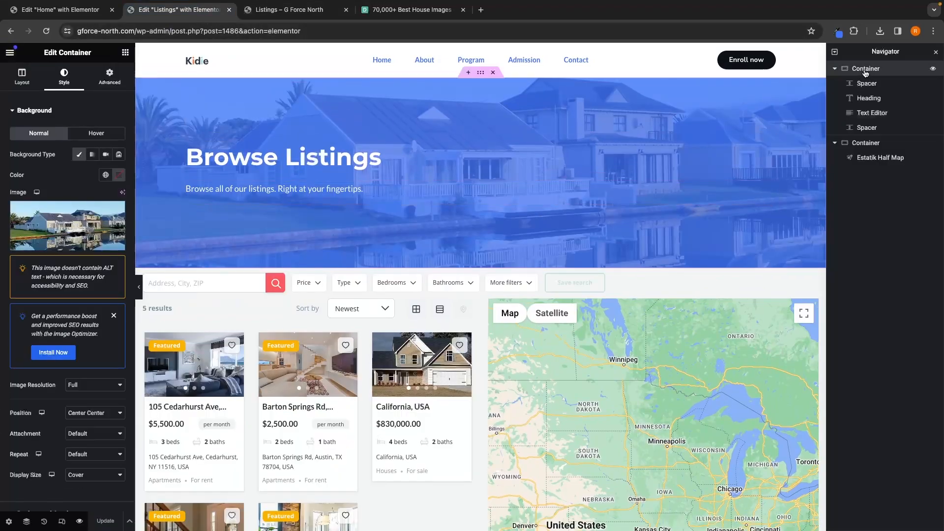
right_click(865, 72)
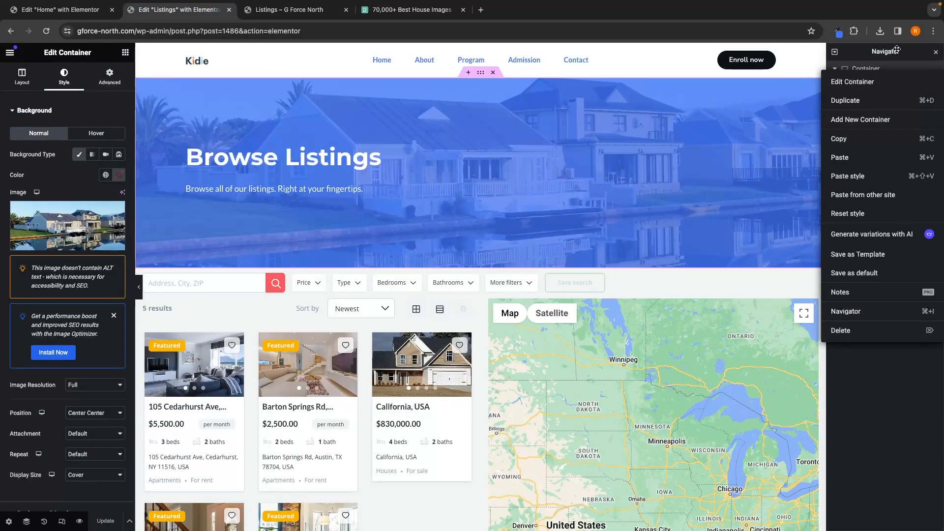
left_click(896, 49)
right_click(865, 70)
left_click(840, 330)
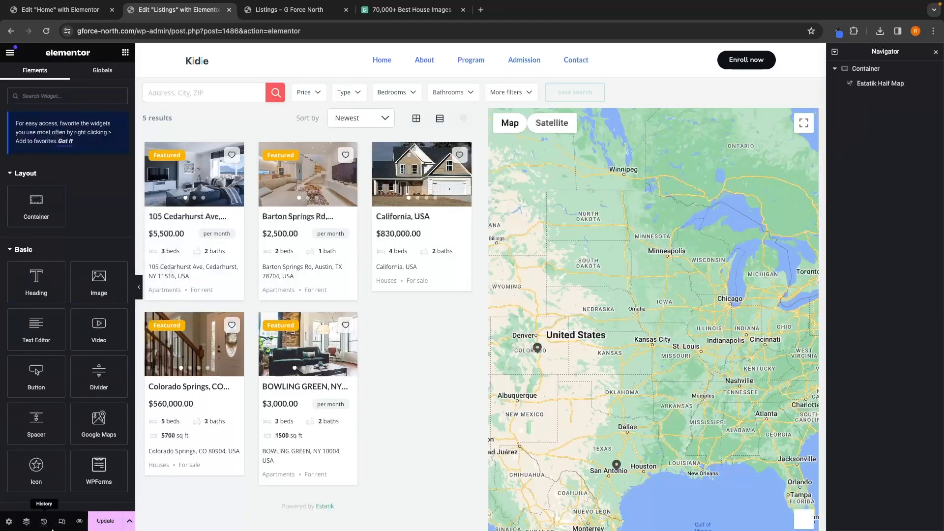
key("ctrl+z")
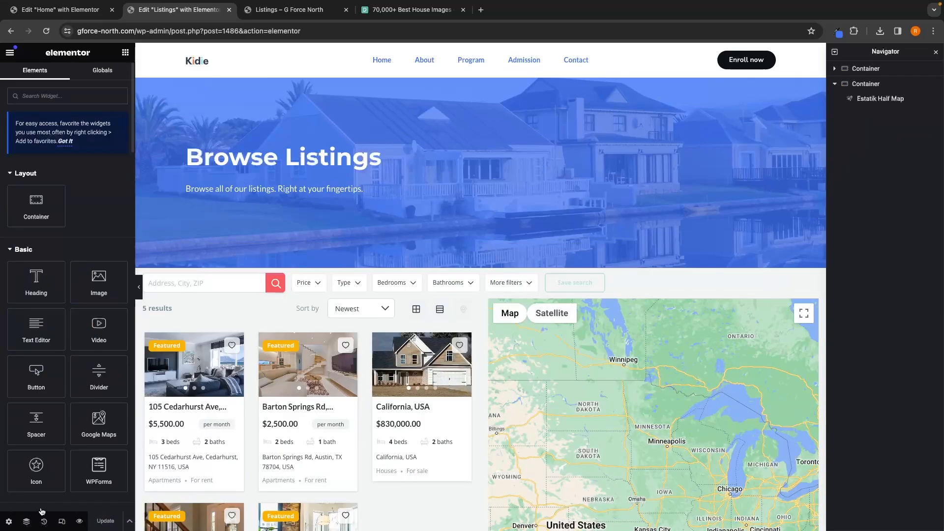
Step: Preview the page and filter the listings to the Apartments type
left_click(79, 521)
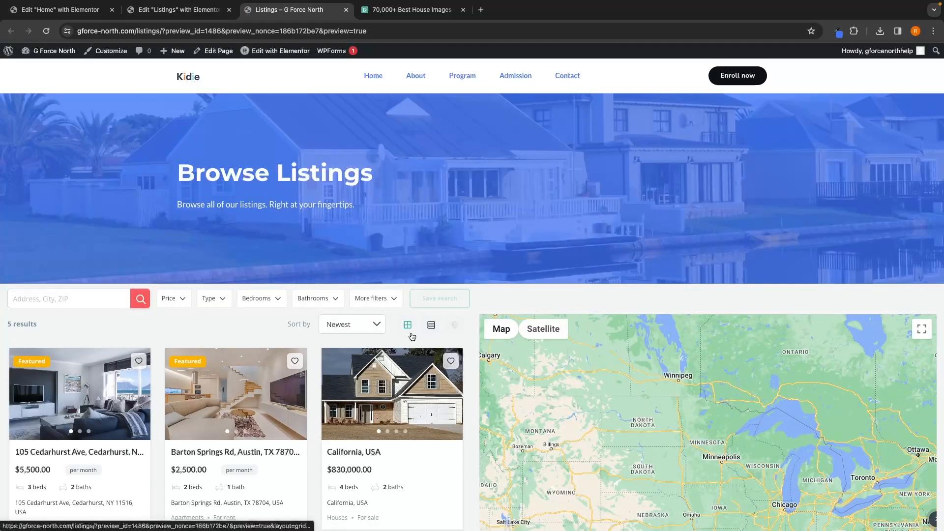
scroll(289, 216, "down", 3)
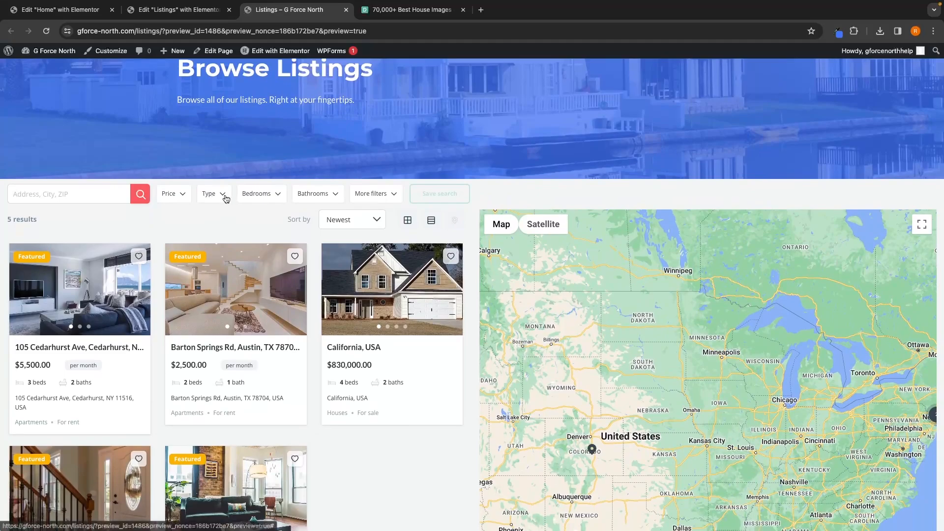
left_click(226, 198)
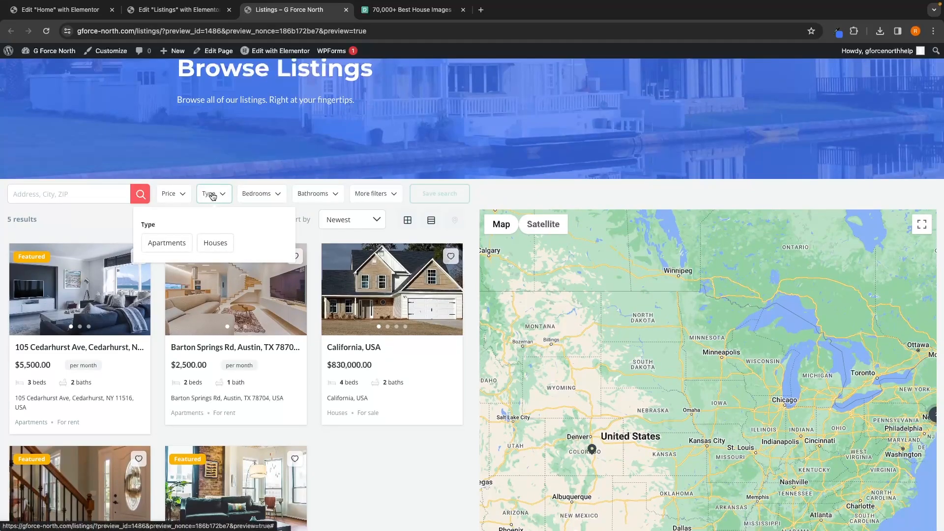
left_click(168, 243)
left_click(142, 222)
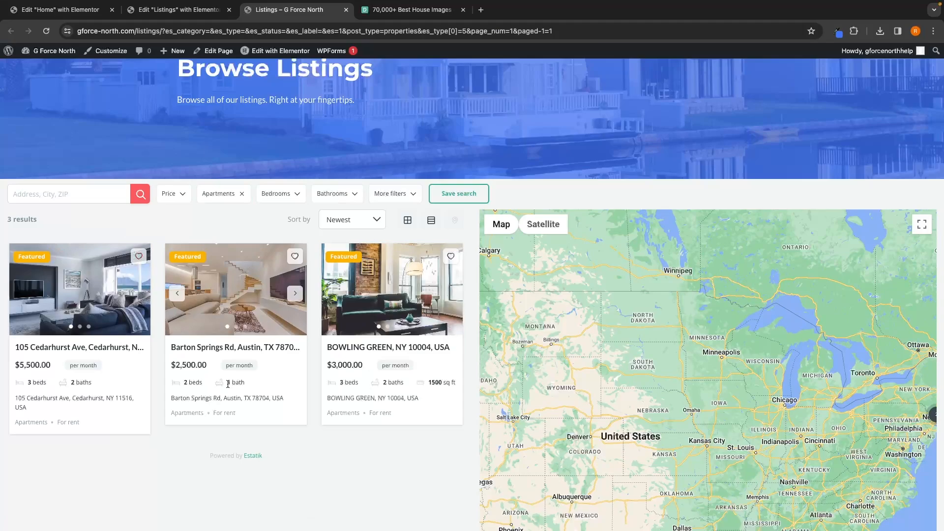
Step: Explore the listings map by zooming in and opening the markers' listing popups
scroll(631, 391, "down", 5)
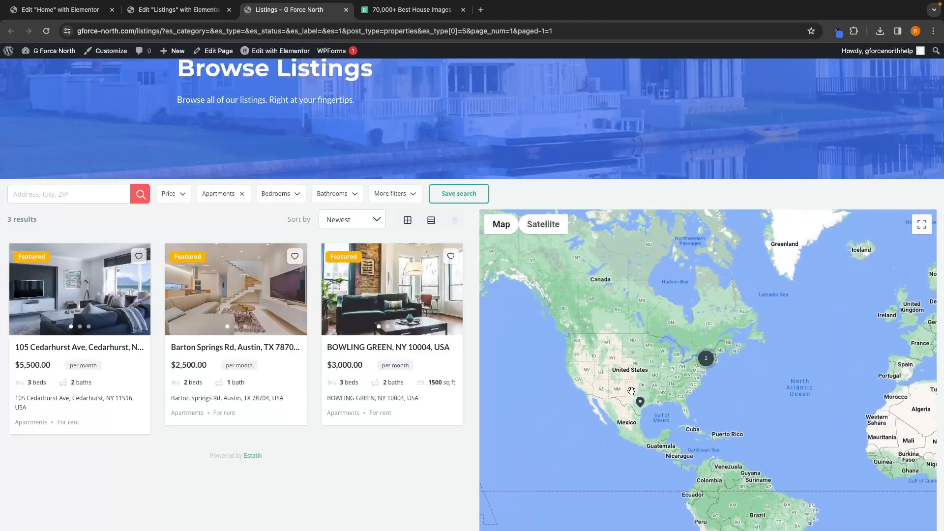
left_click(703, 359)
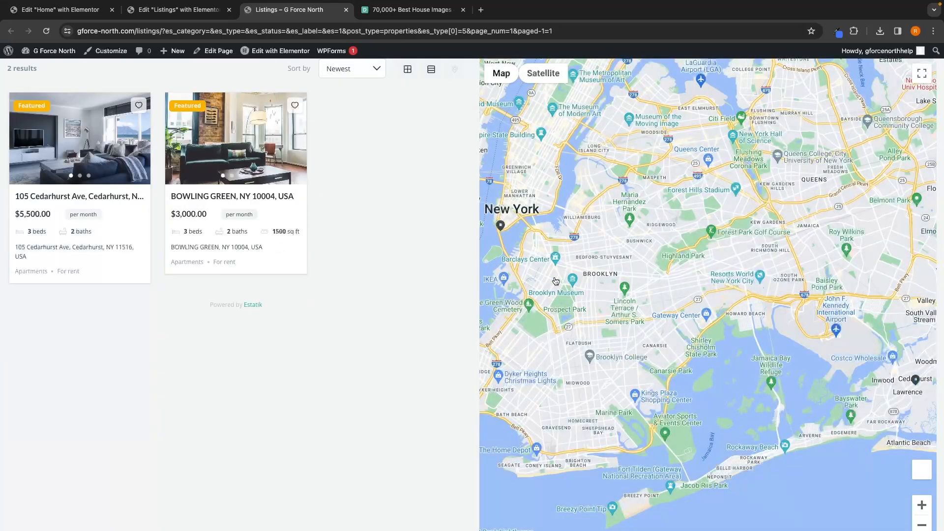
left_click(505, 235)
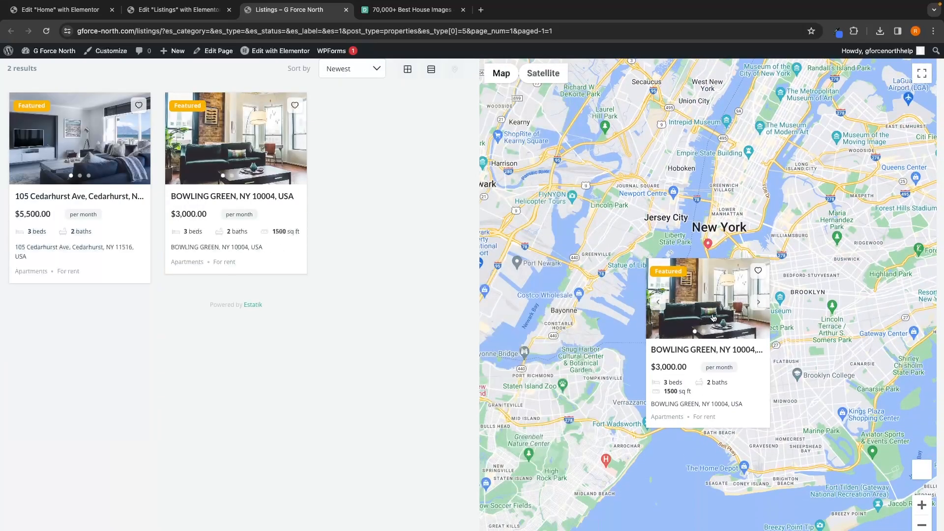
scroll(747, 245, "down", 2)
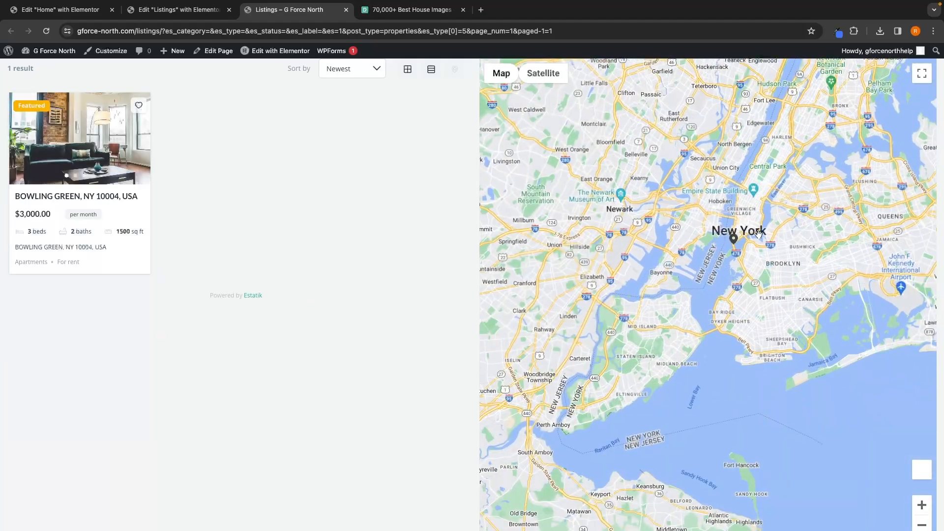
scroll(759, 233, "down", 3)
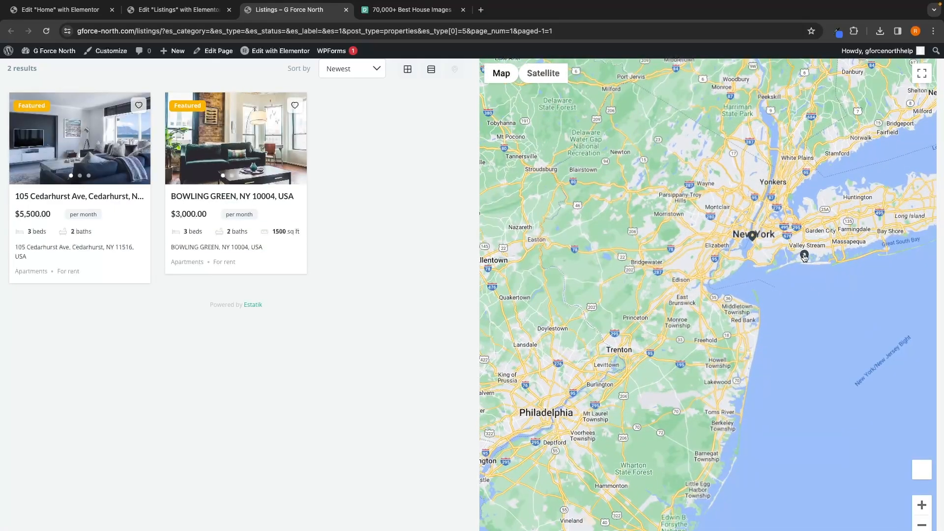
left_click(804, 256)
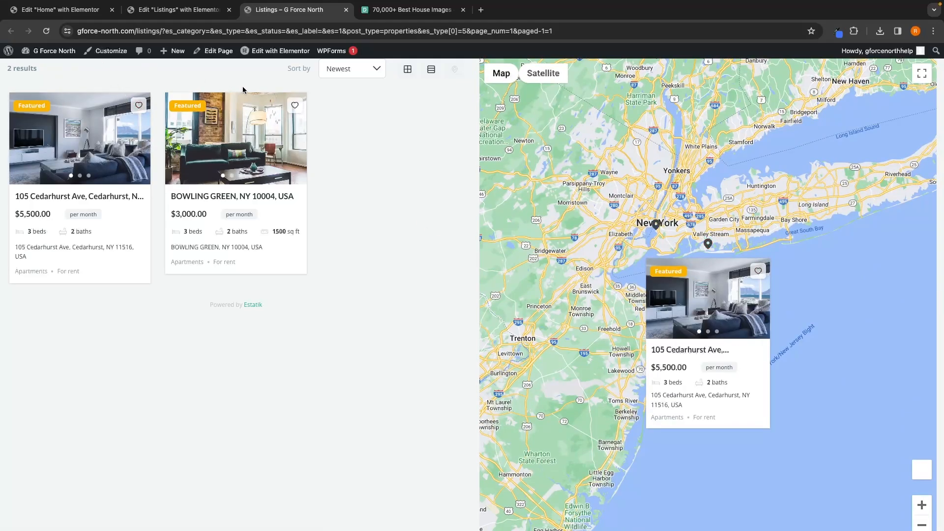
Step: Open the home page through the logo, scroll through it and try the I'm Looking to Buy button
scroll(242, 87, "up", 5)
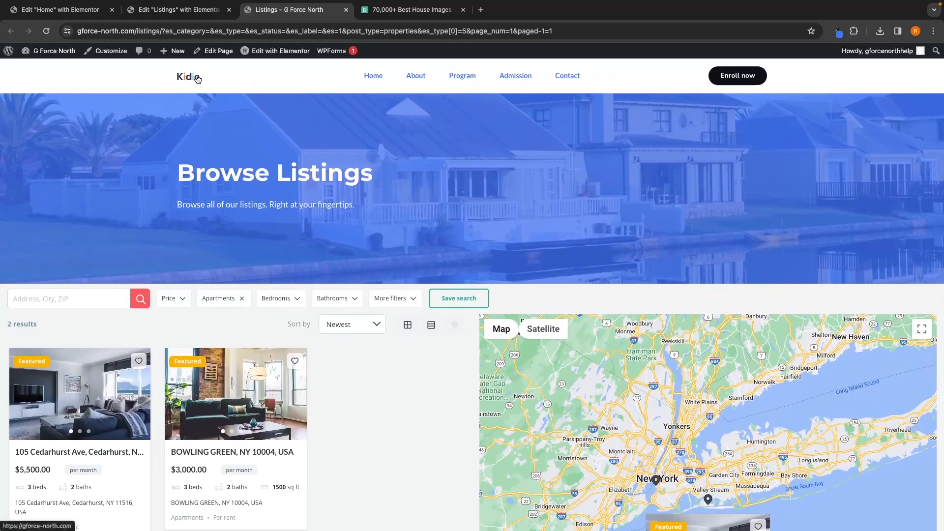
left_click(189, 79)
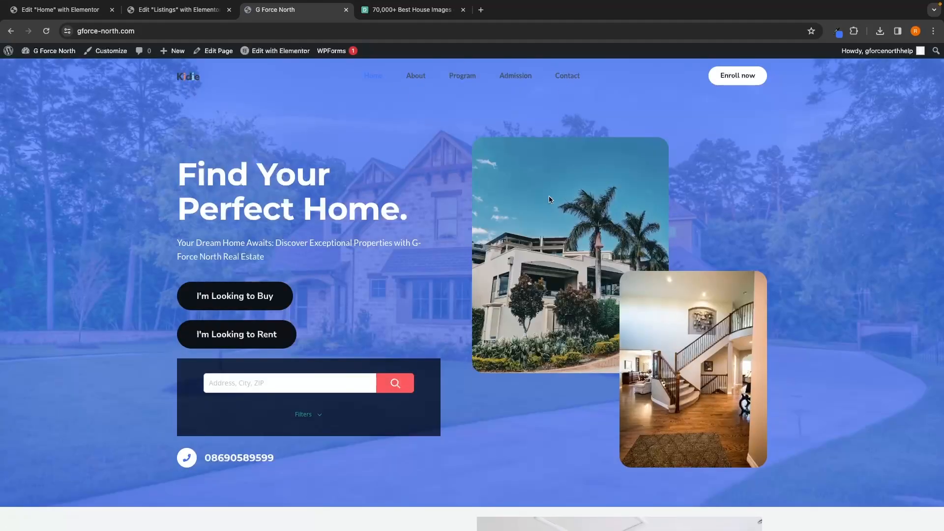
scroll(600, 243, "down", 6)
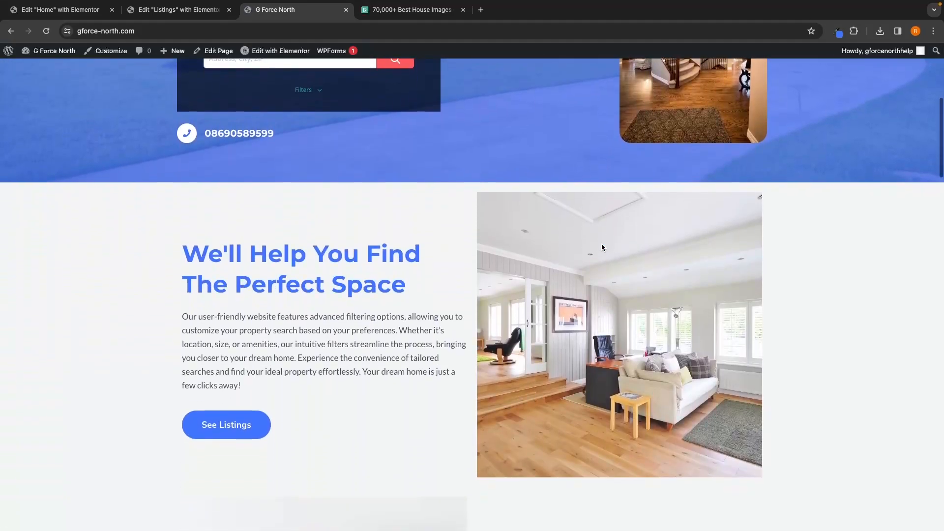
scroll(601, 243, "up", 7)
scroll(600, 244, "down", 1)
scroll(609, 246, "up", 1)
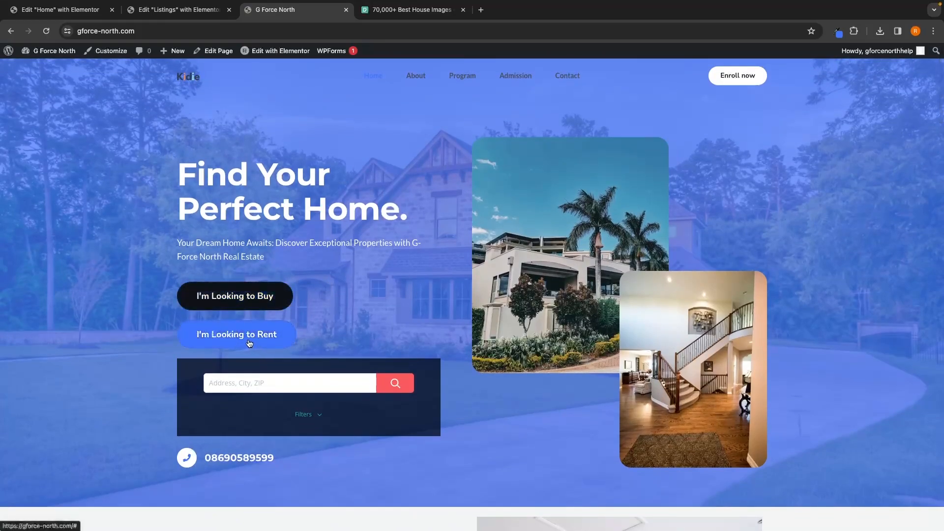
left_click(256, 302)
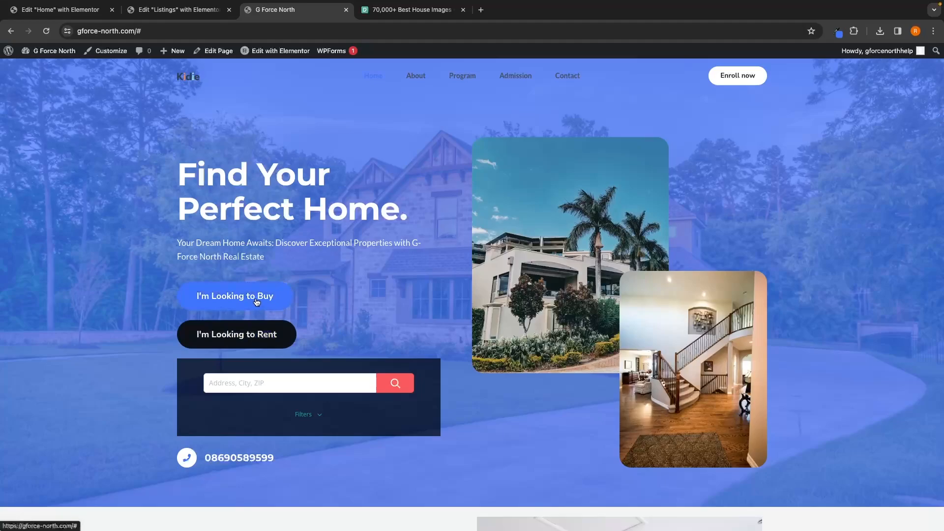
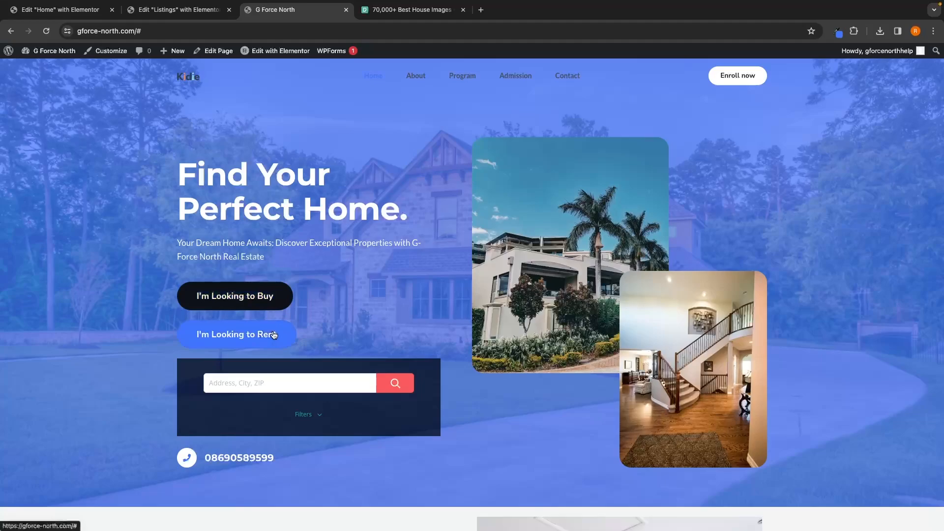
Step: Try the I'm Looking to Rent button, then close the unused browser tabs
left_click(274, 334)
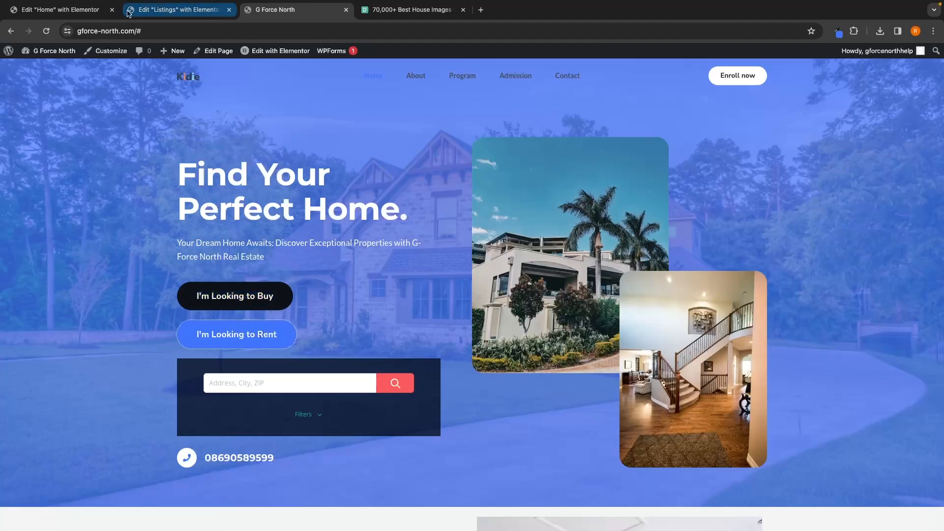
left_click(112, 9)
left_click(112, 9)
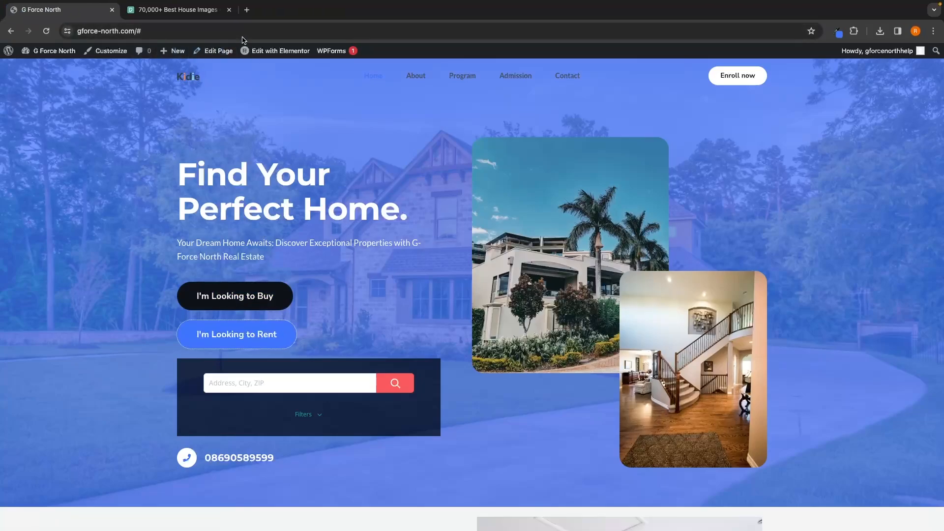
left_click(229, 10)
left_click(129, 9)
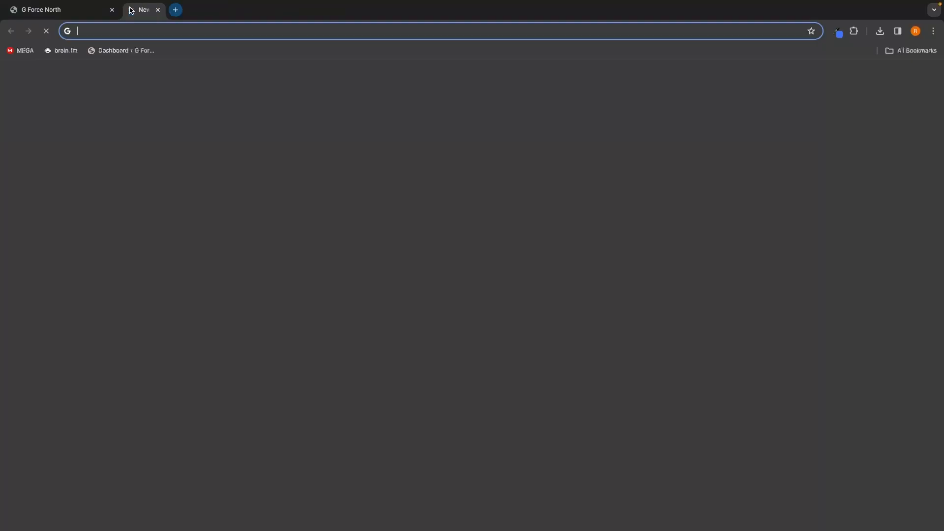
Step: Open the WordPress dashboard and create a new page titled Properties for Rent
left_click(127, 50)
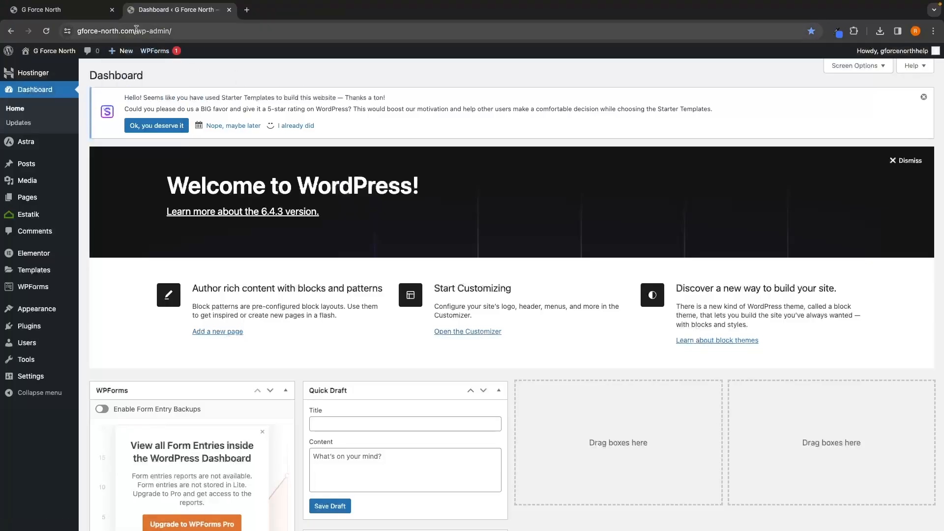
left_click(42, 9)
left_click(112, 9)
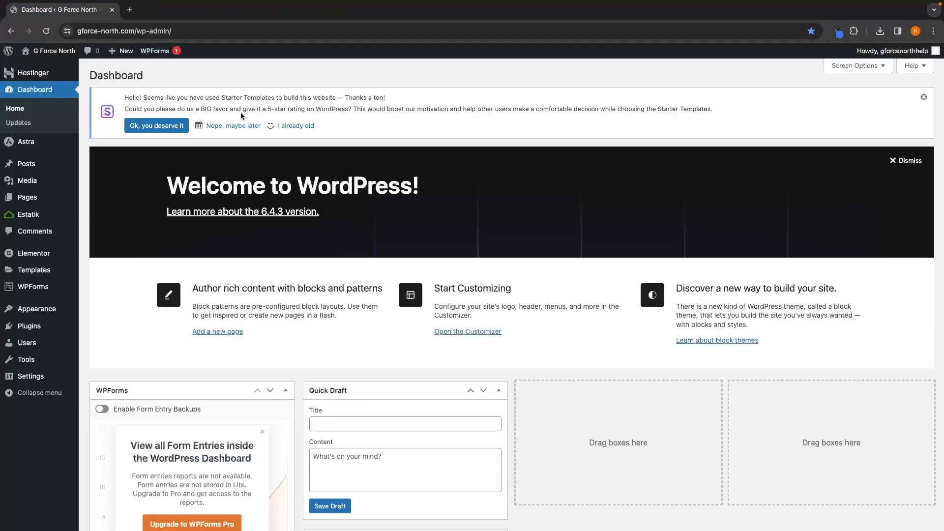
mouse_move(26, 201)
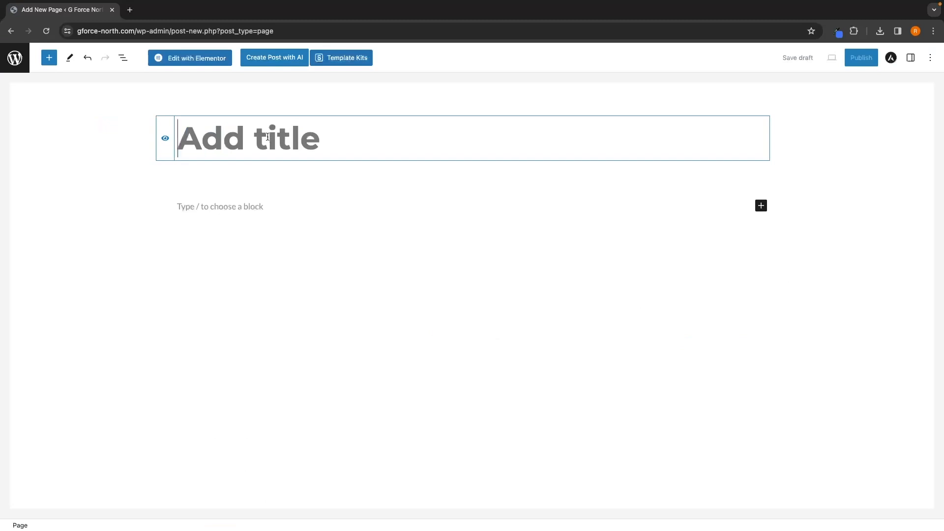
type("Properties ")
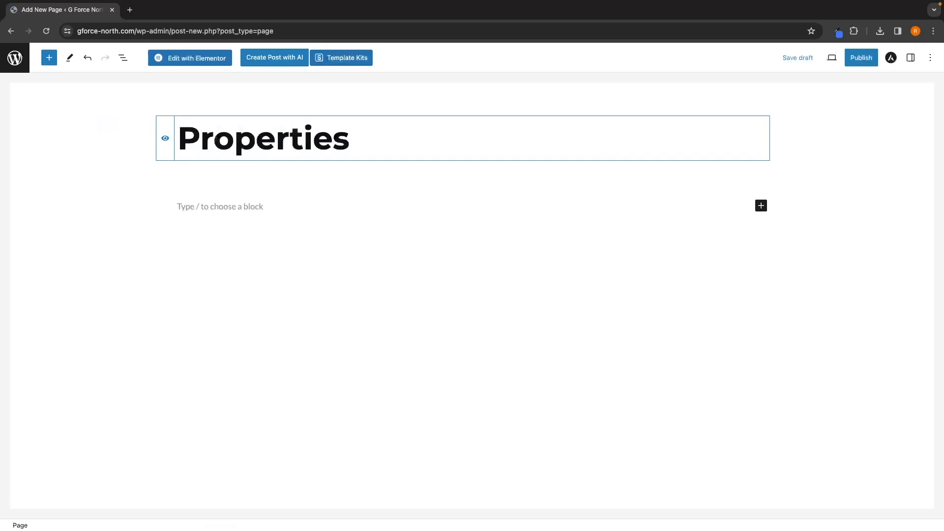
type("for Rent")
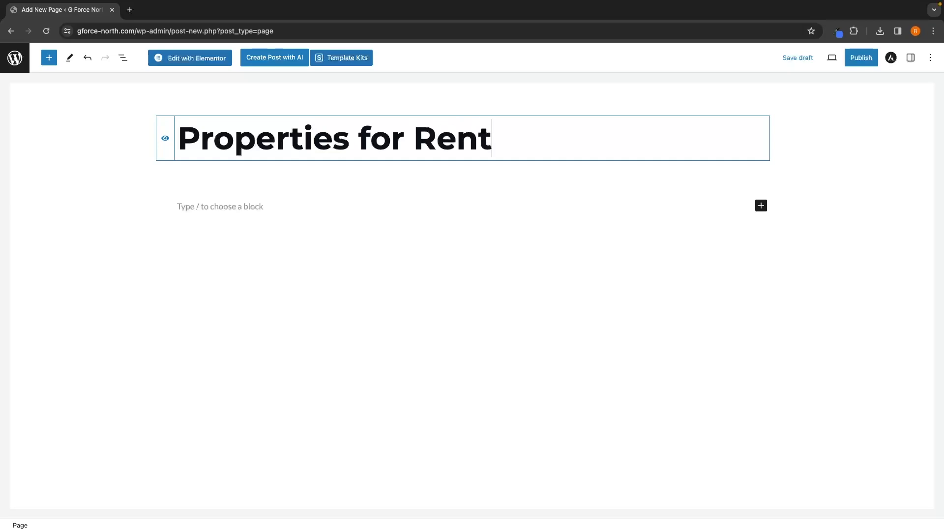
Step: Publish the Properties for Rent page and open it in Elementor
left_click(854, 63)
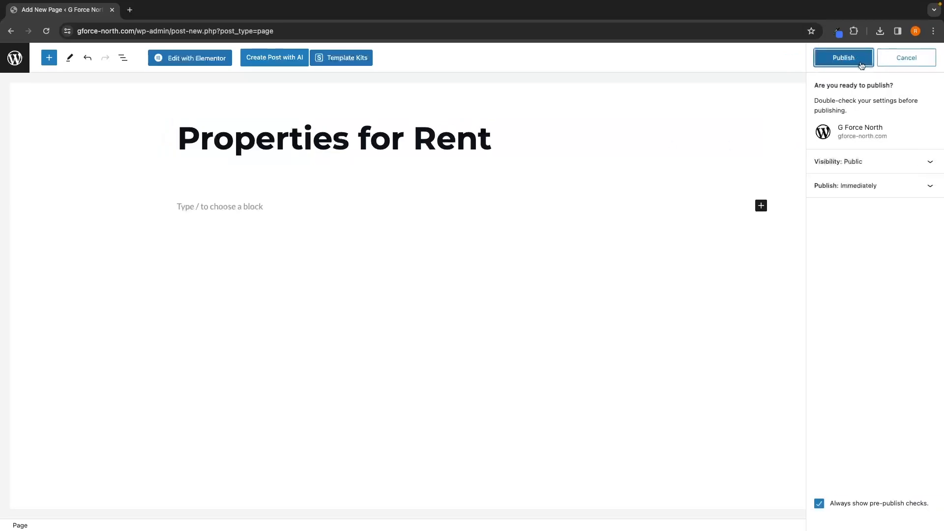
left_click(854, 65)
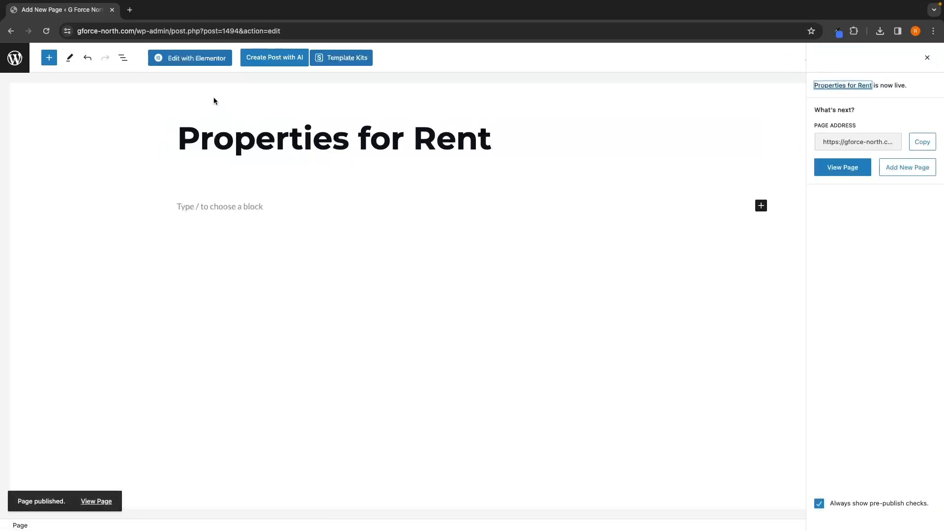
left_click(197, 64)
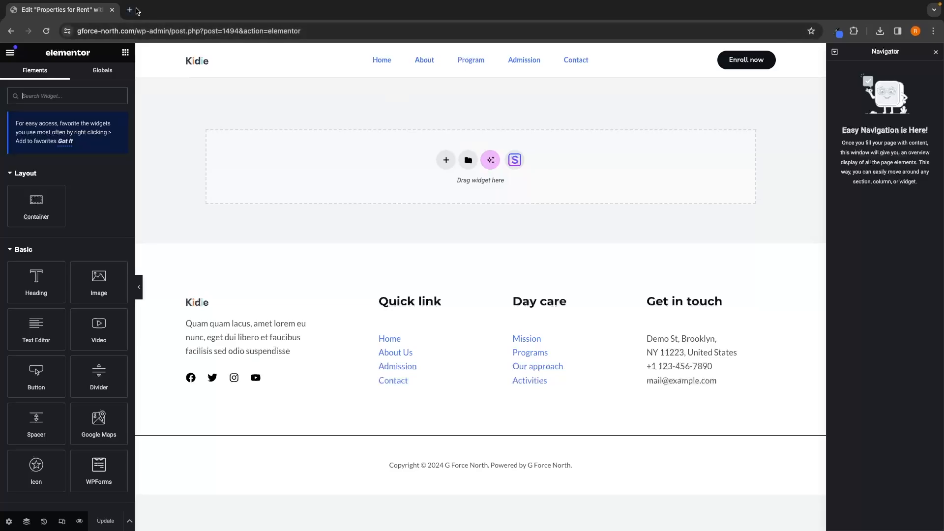
Step: Open the Listings page in the Elementor editor in a second tab for reference
left_click(130, 10)
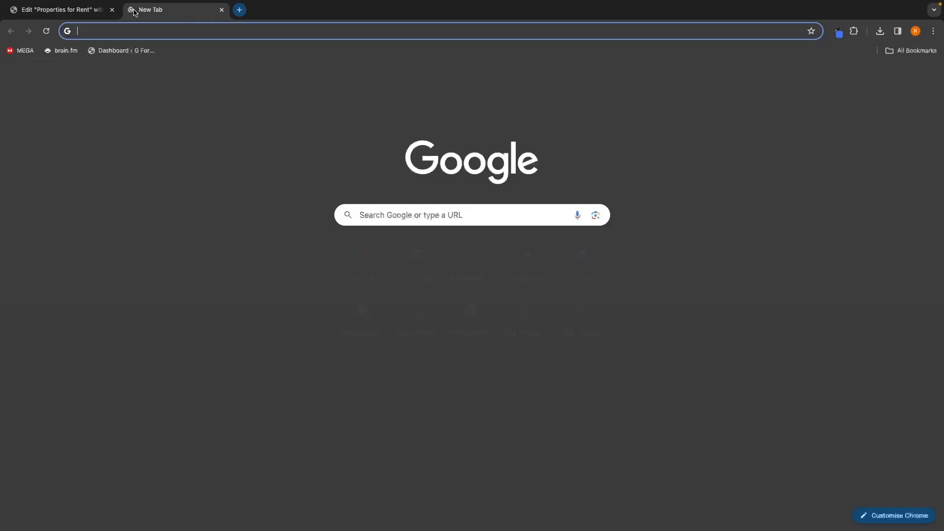
left_click(110, 50)
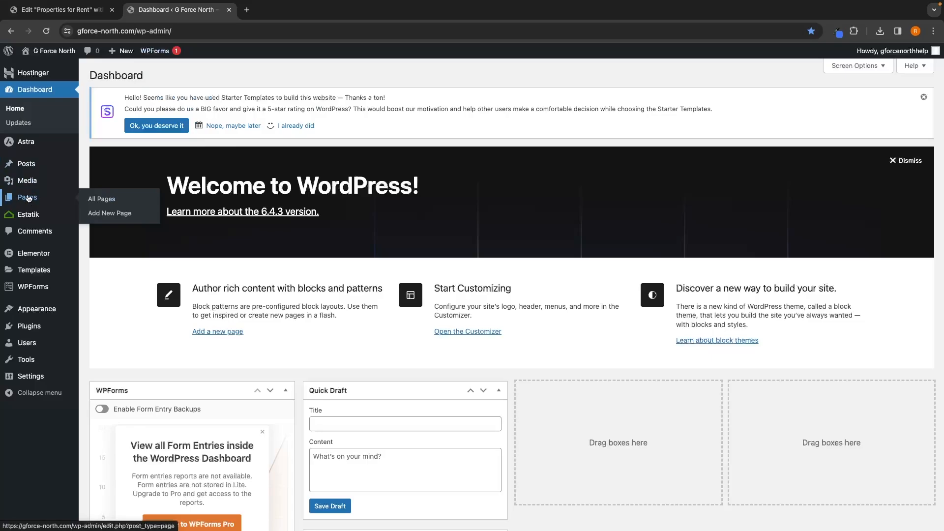
left_click(101, 202)
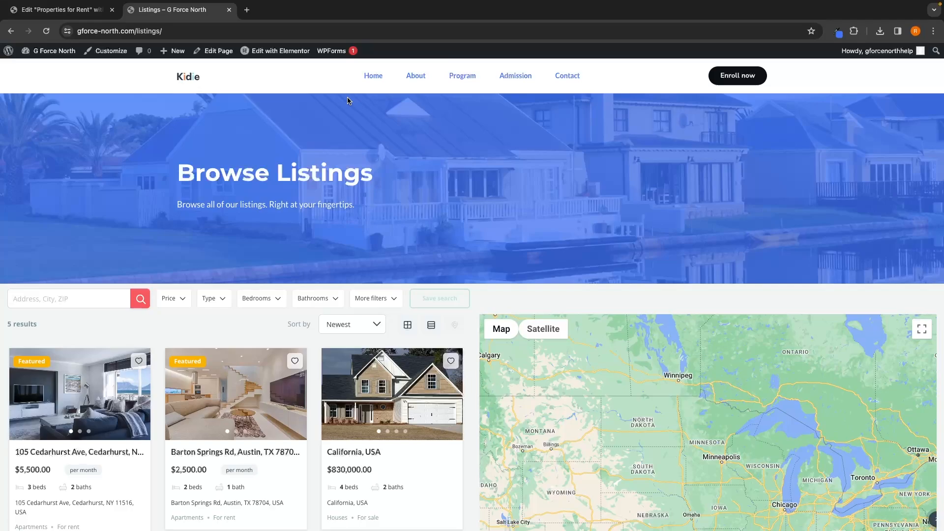
left_click(277, 53)
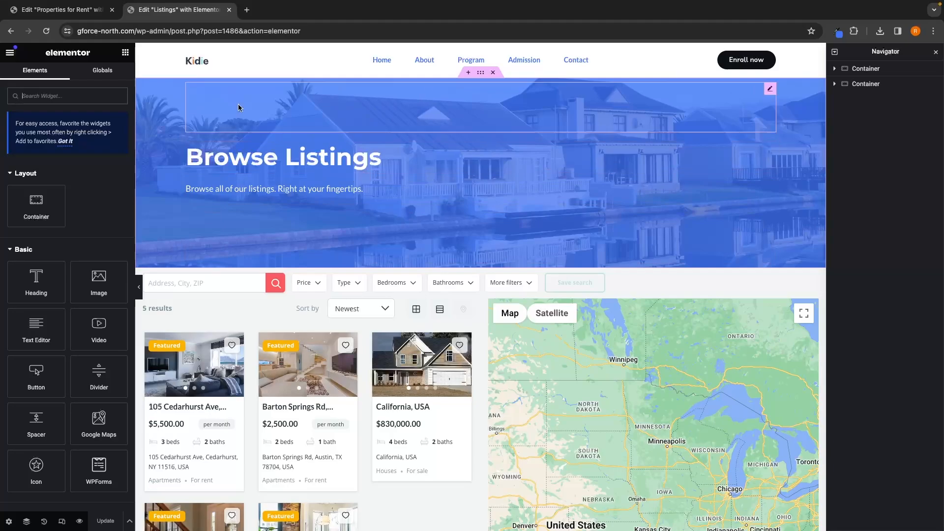
Step: Add a heading reading Properties to Rent to the new page's empty container
left_click(68, 15)
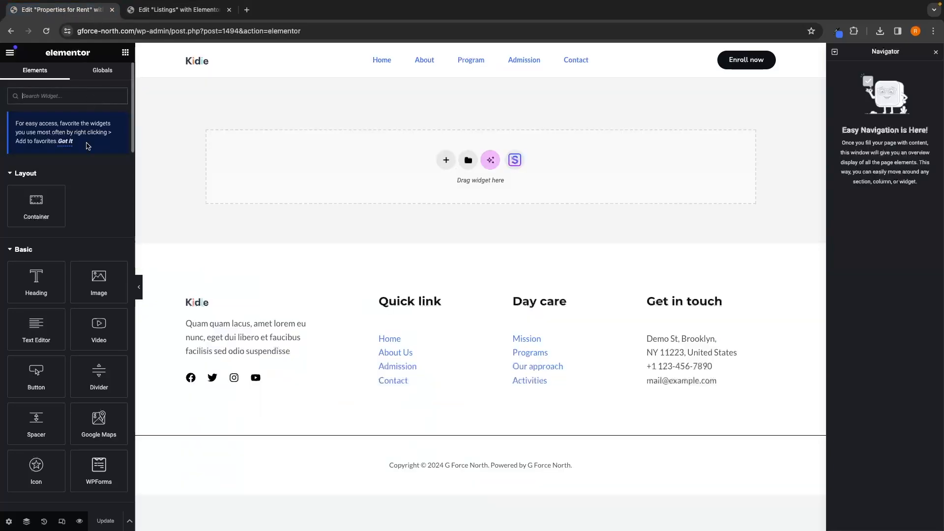
left_click_drag(39, 273, 382, 164)
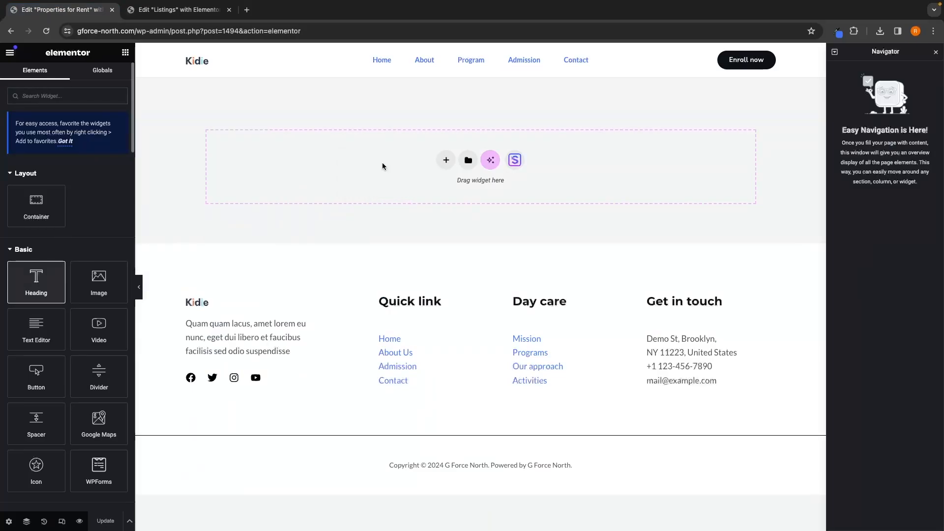
triple_click(393, 107)
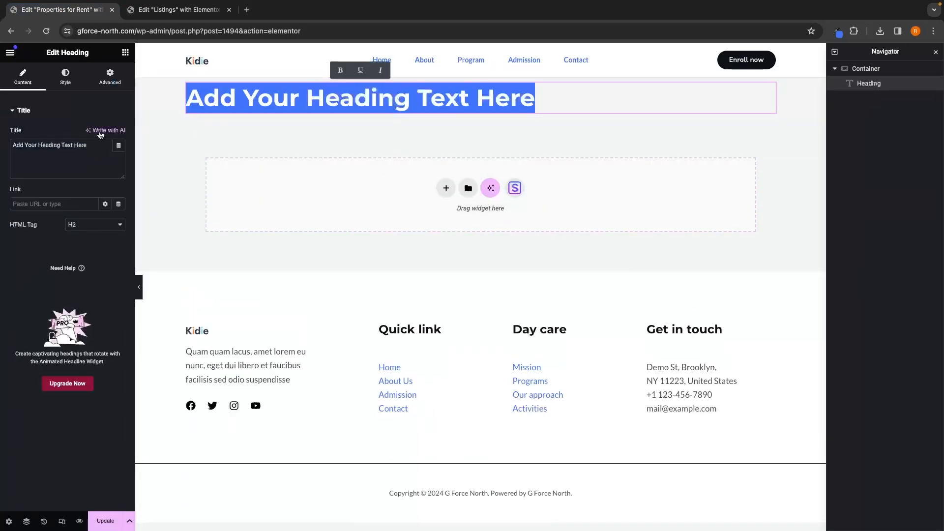
left_click_drag(90, 149, 1, 140)
type("Properties t")
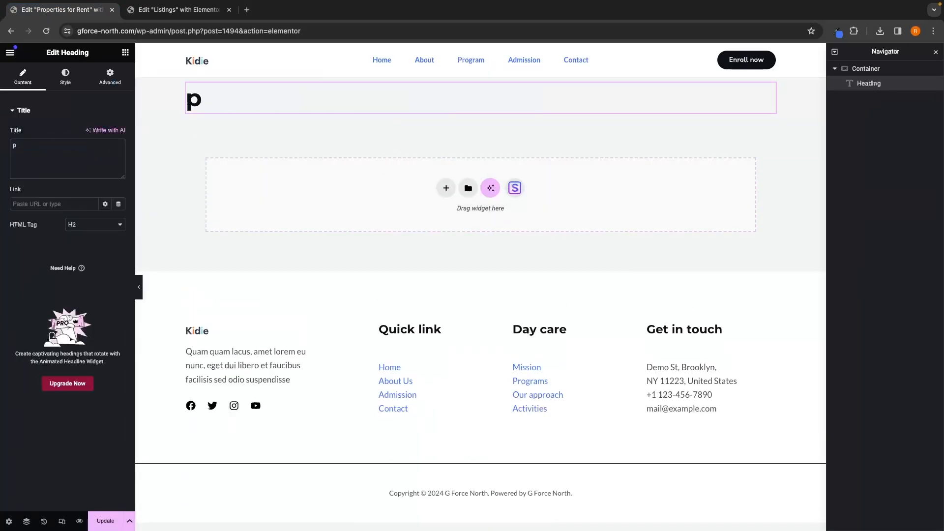
type("o Rent")
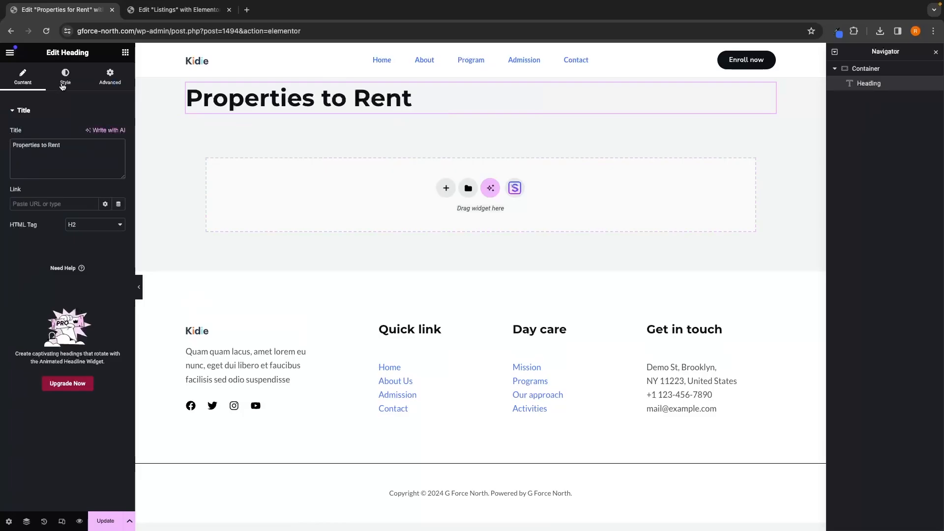
left_click(178, 10)
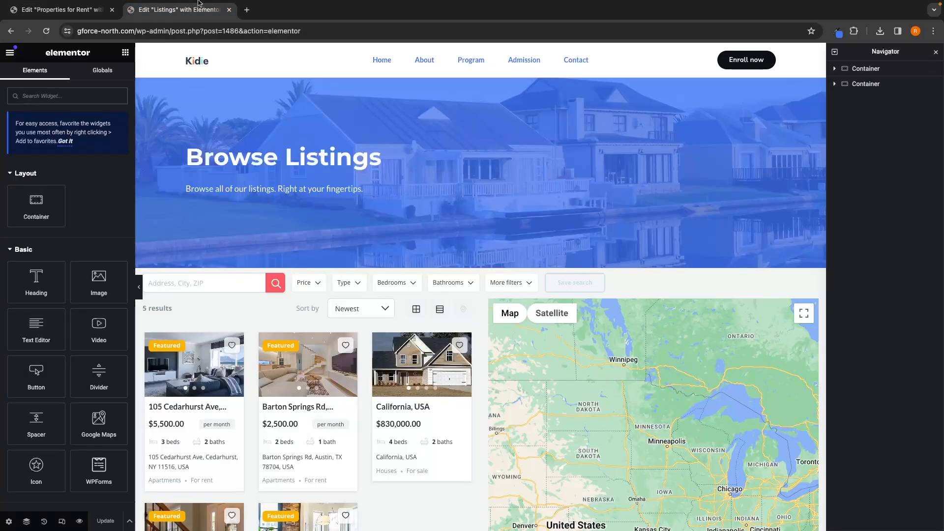
left_click(64, 10)
left_click(125, 52)
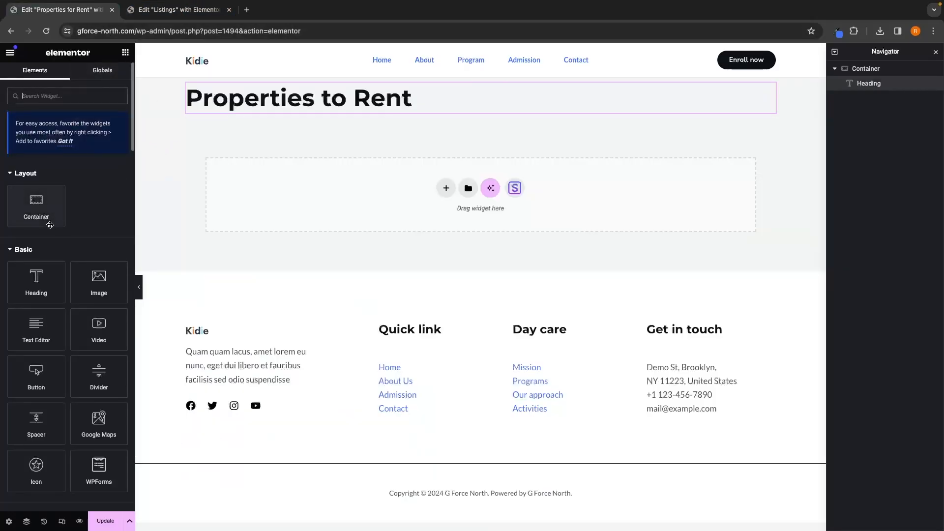
Step: Add a text editor below the heading reading "Looking to rent? Find hundreds of listings, right at your fingertips."
left_click_drag(39, 328, 317, 118)
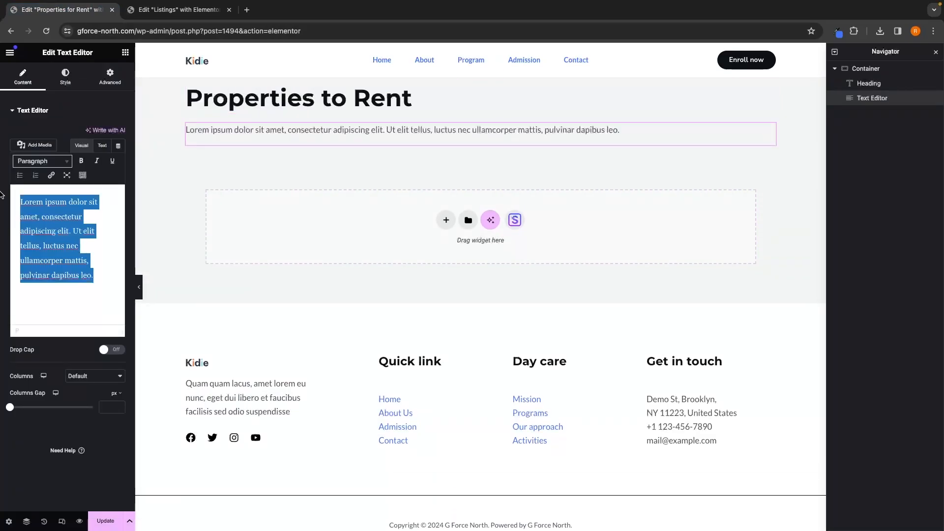
type("lo")
type("Loo")
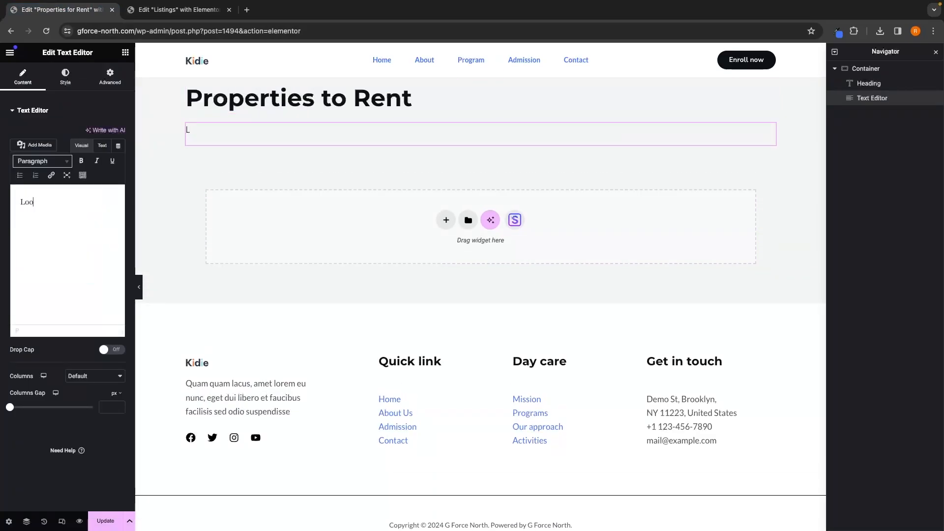
type("king to rent?")
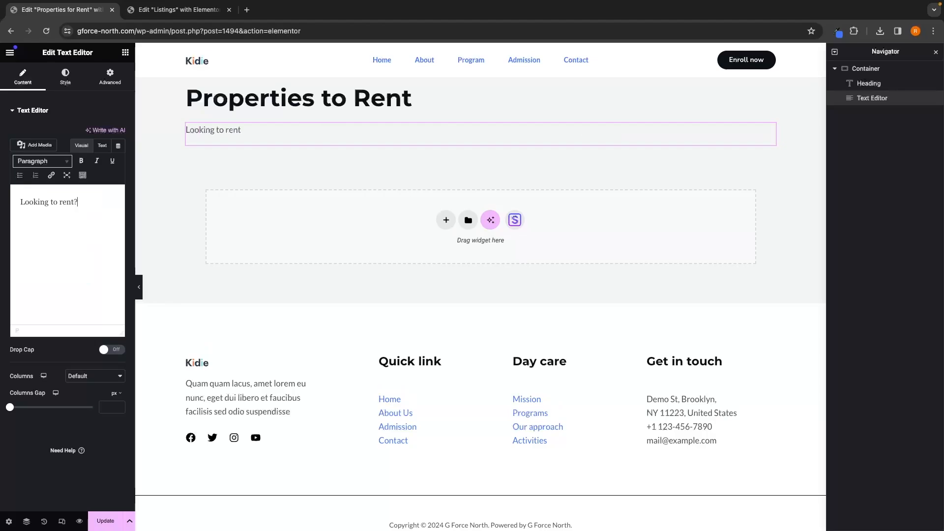
type(" Find hund")
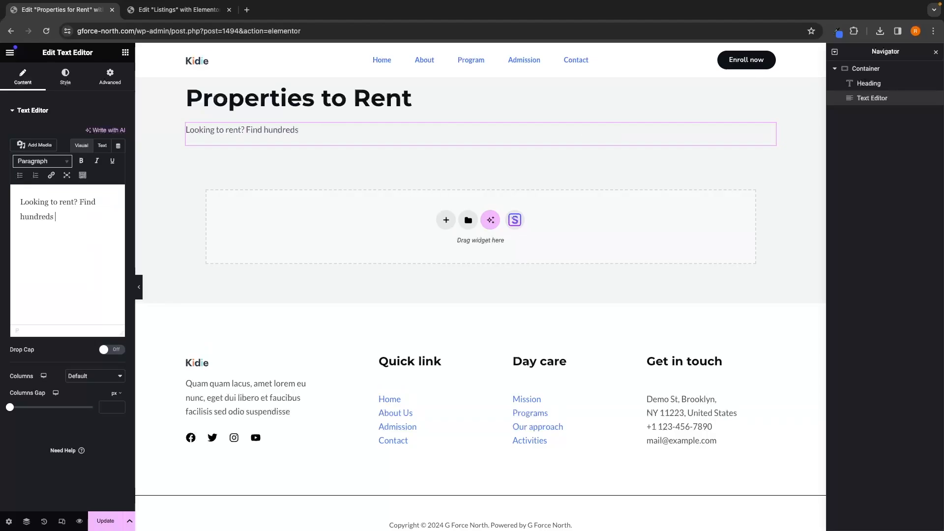
type("reds of listings, right")
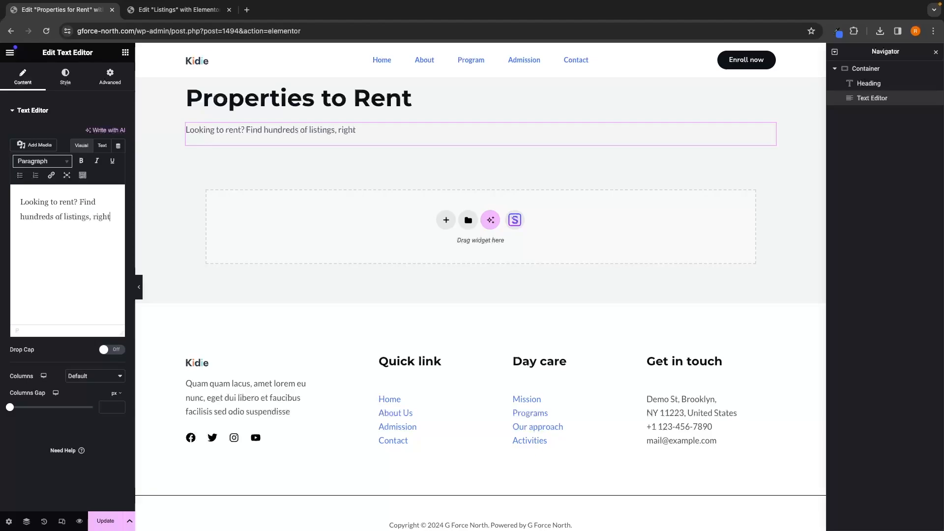
type(" at your fingertips.")
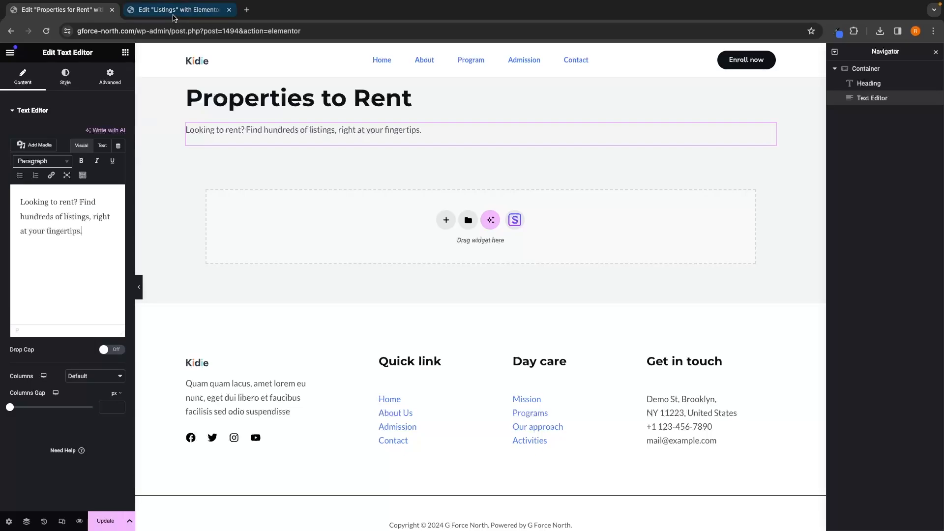
left_click(178, 10)
left_click(85, 14)
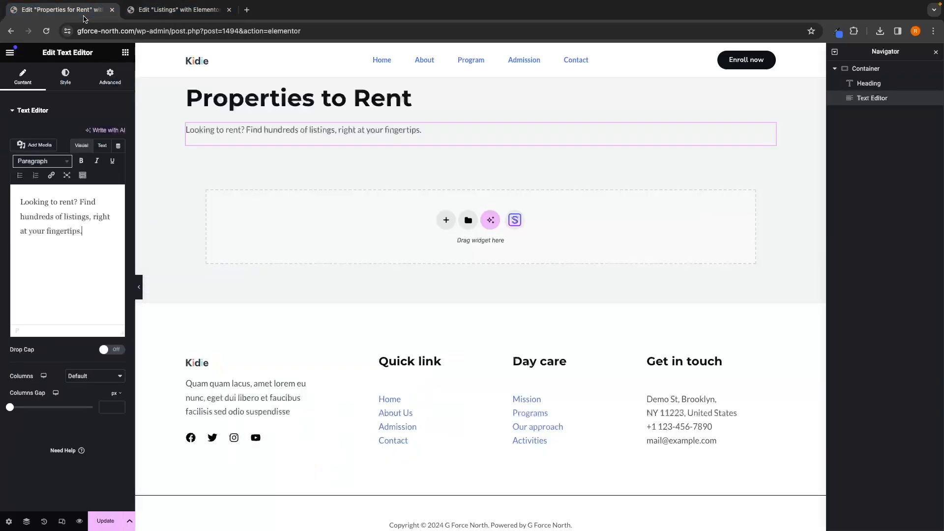
Step: Set the Properties to Rent heading's text color to white #FFFFFF
left_click(415, 97)
left_click(83, 85)
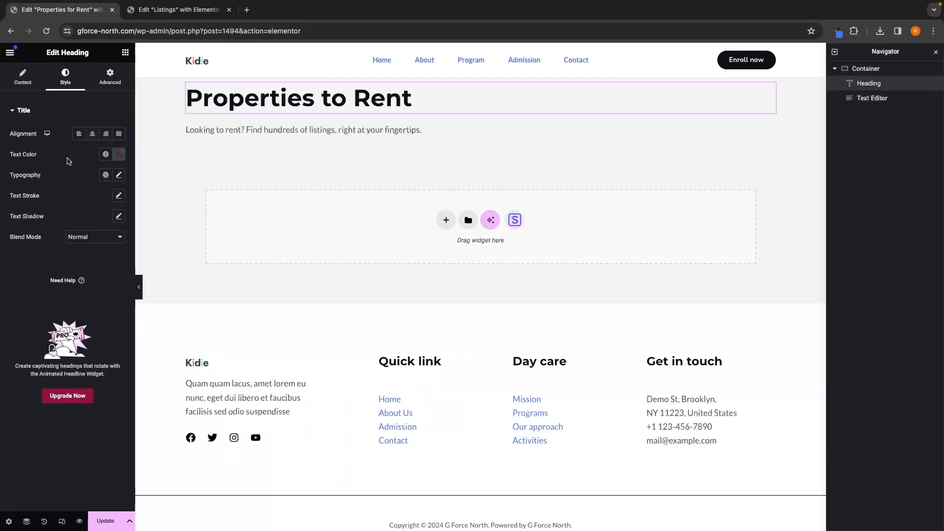
left_click(118, 154)
left_click_drag(119, 208, 43, 183)
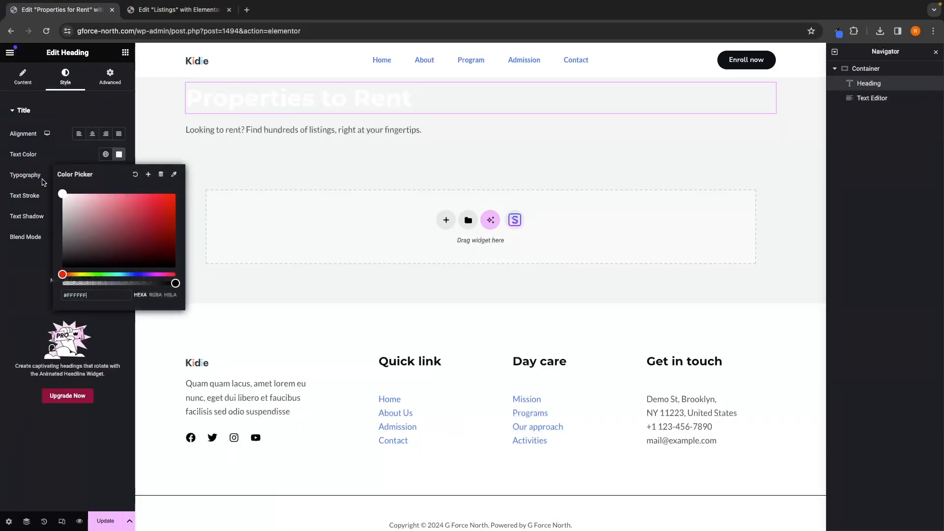
left_click(49, 159)
left_click(119, 175)
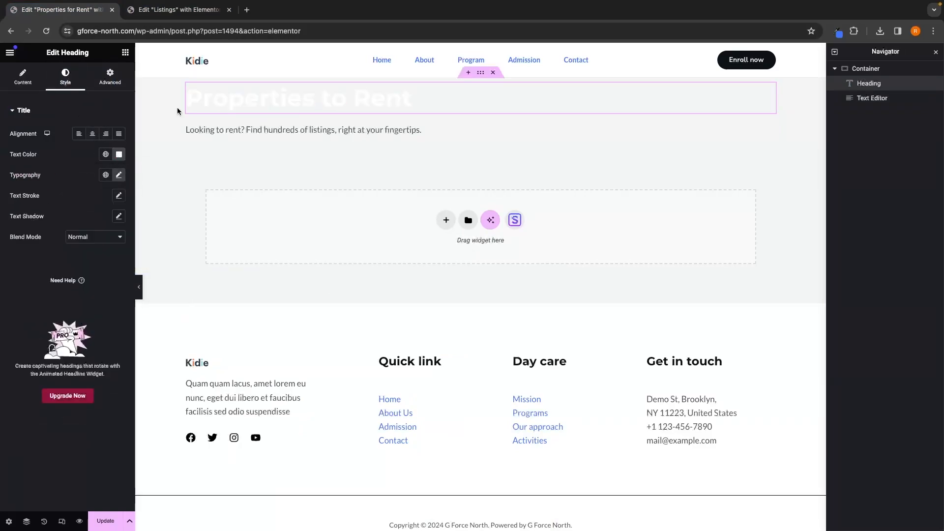
Step: Set the description paragraph's text color to white #FFFFFF
left_click(267, 131)
left_click(61, 89)
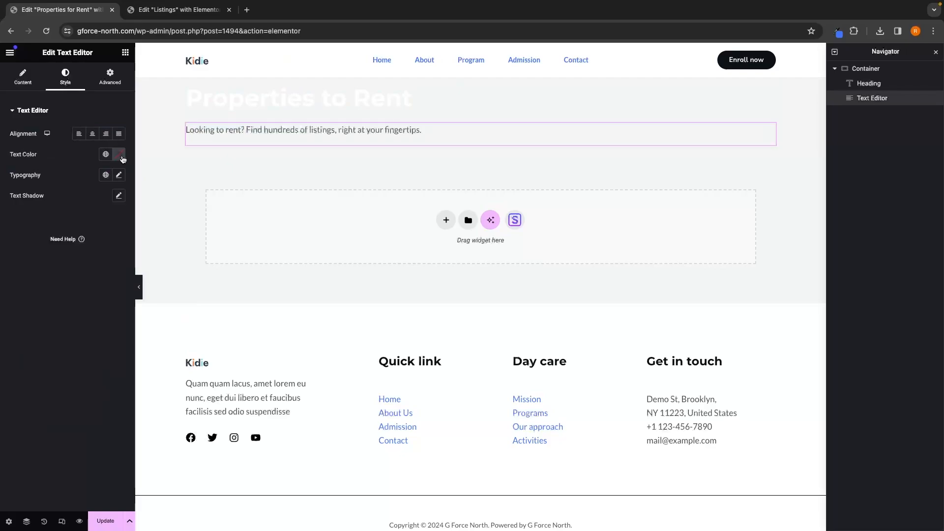
left_click(119, 154)
left_click_drag(94, 216, 33, 185)
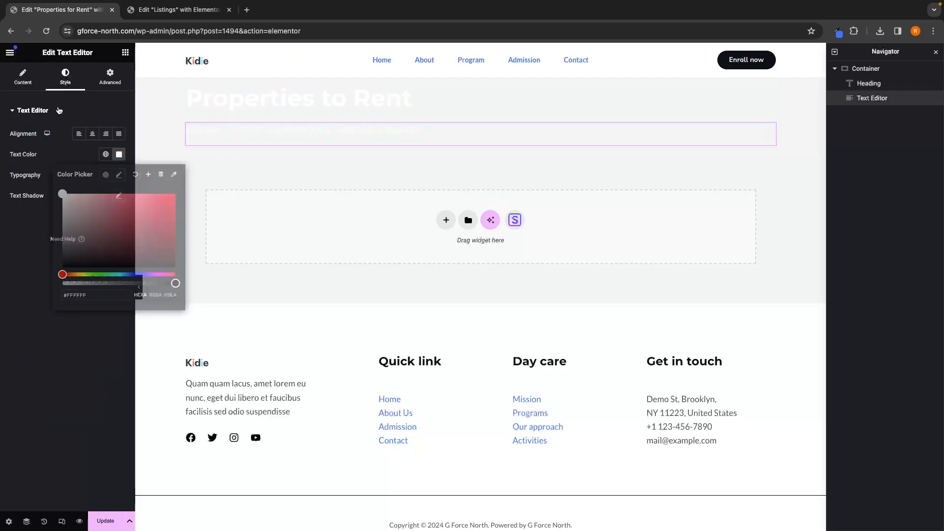
left_click(31, 110)
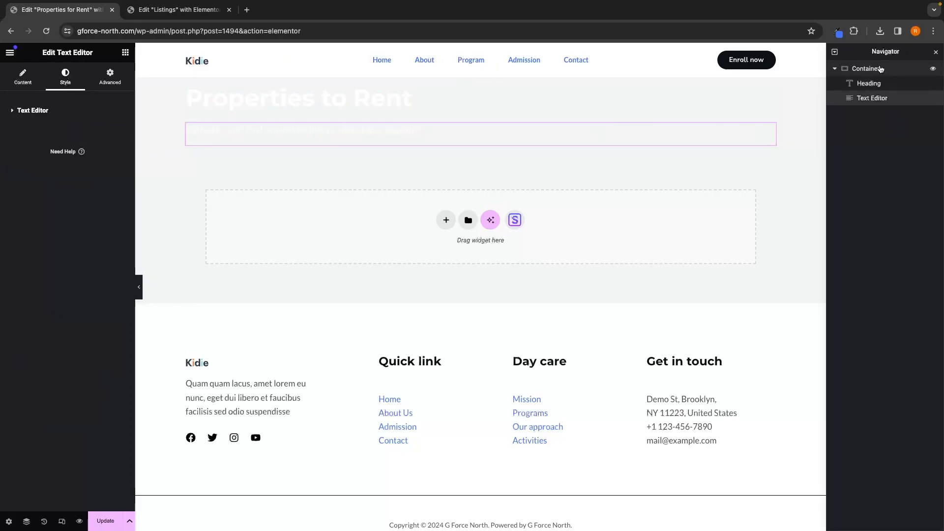
Step: Select the hero container, compare with the Listings page in the other tab, and open a new browser tab
left_click(879, 71)
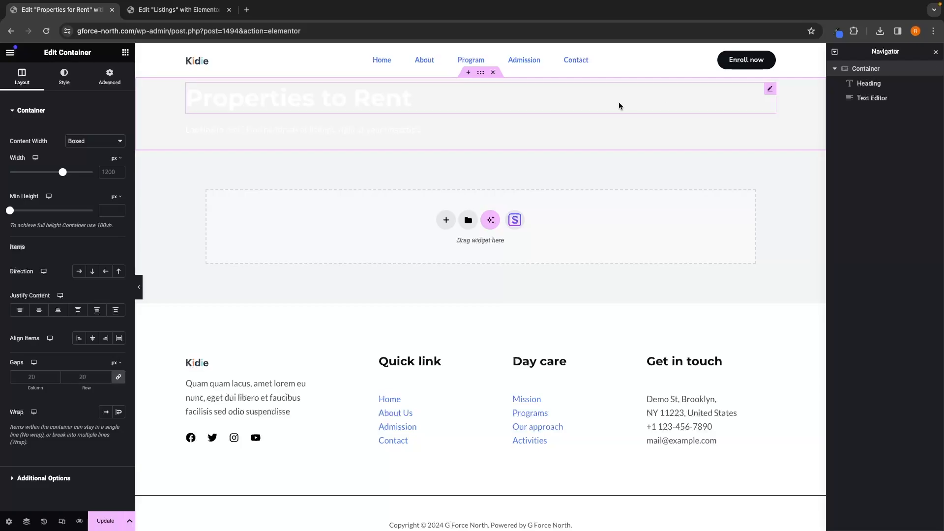
left_click(170, 10)
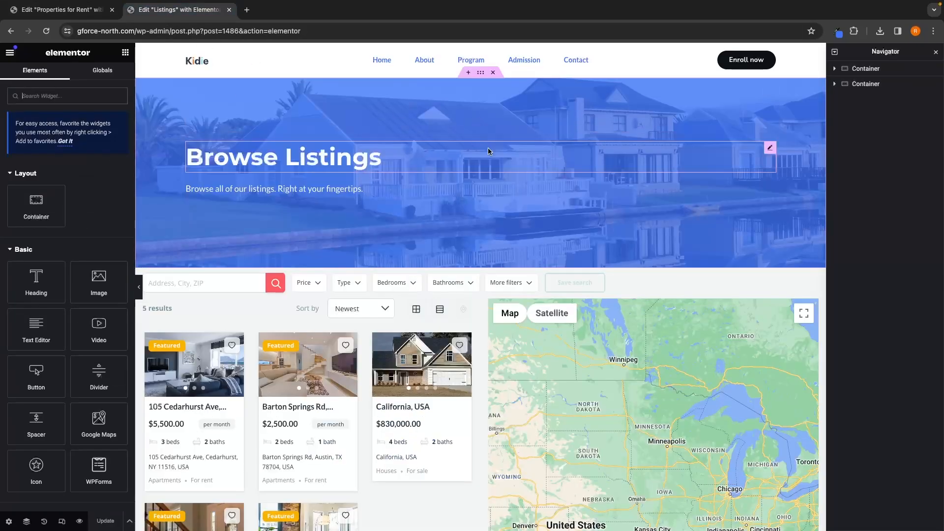
left_click(65, 12)
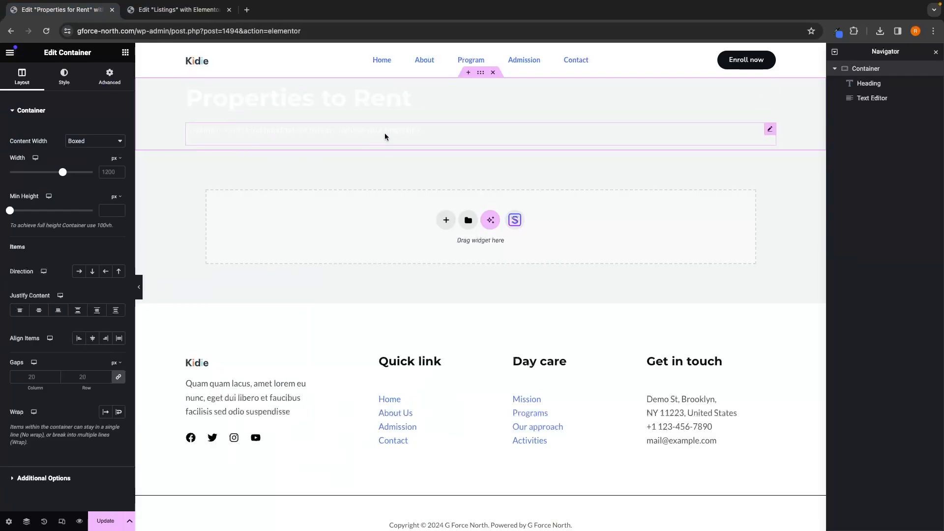
left_click(247, 10)
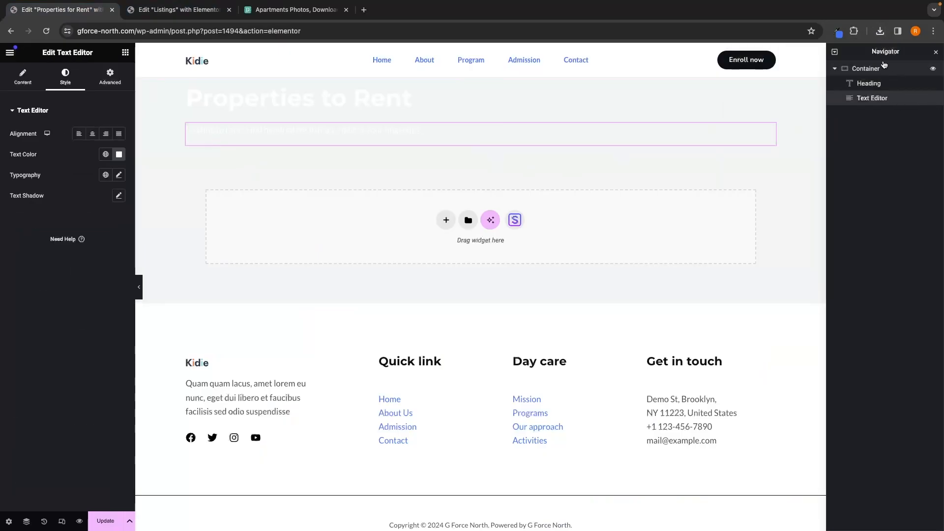
left_click(868, 68)
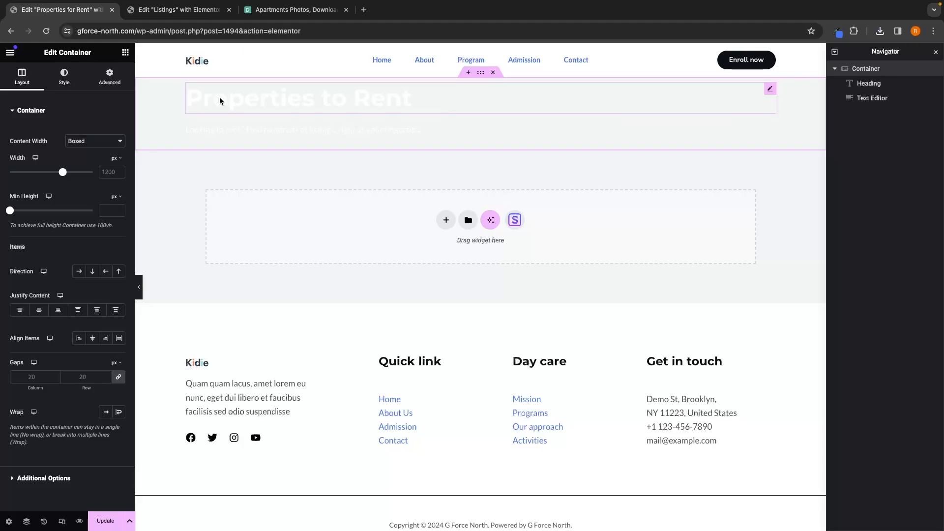
Step: Give the hero container a classic background image using the pexels-expect-best building photo from the media library
left_click(63, 84)
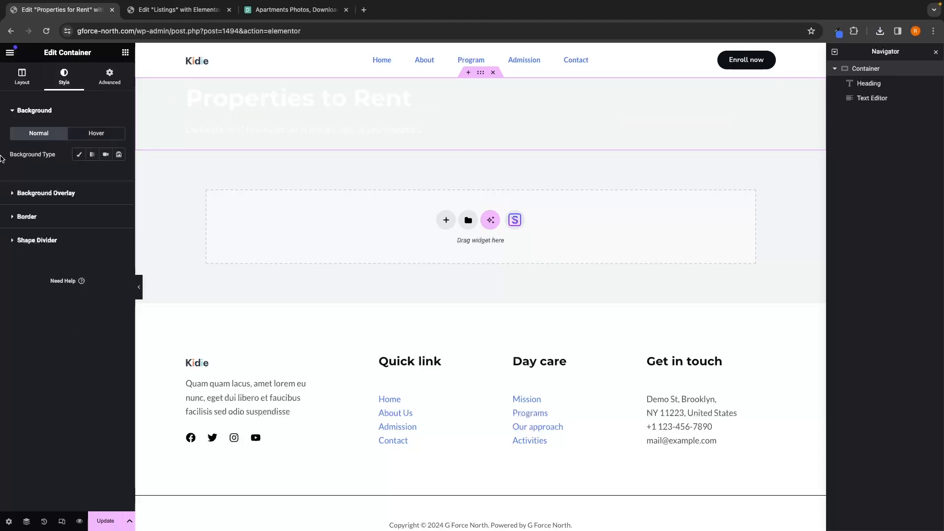
left_click_drag(4, 158, 83, 156)
left_click(83, 156)
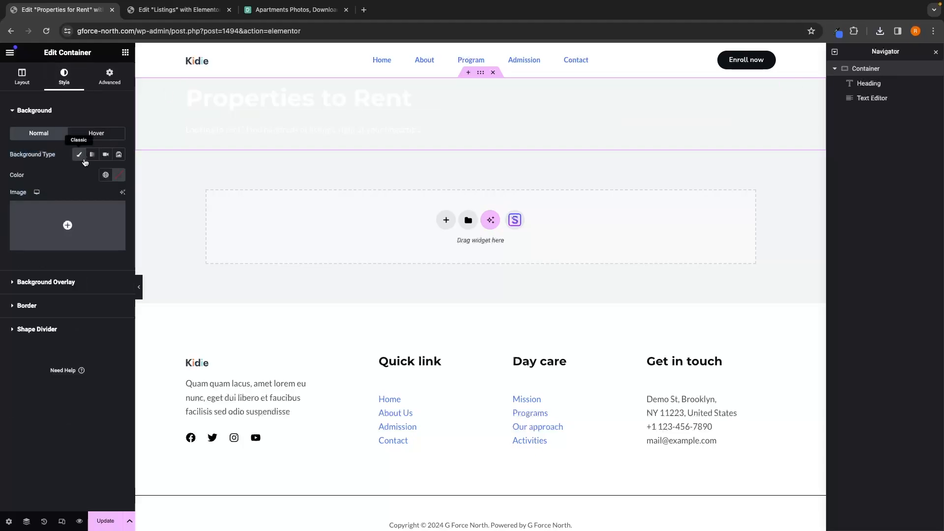
left_click(67, 224)
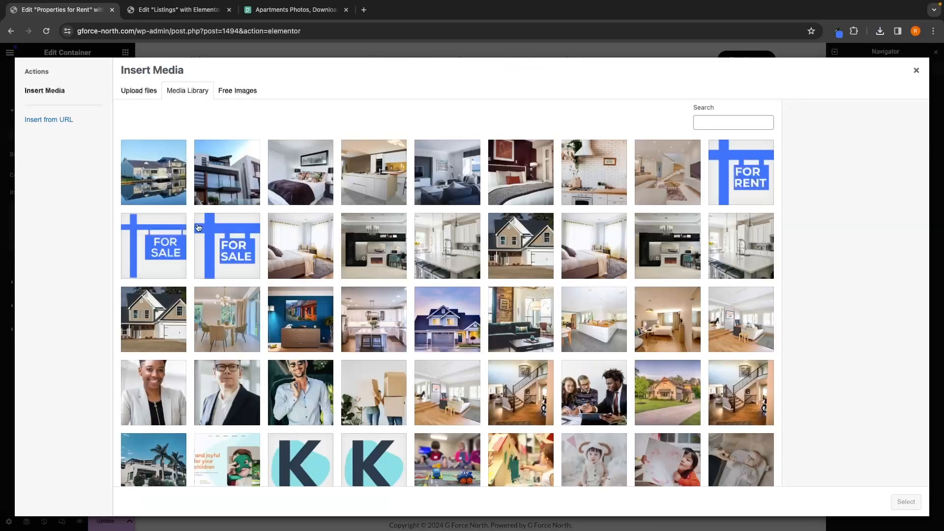
left_click(141, 93)
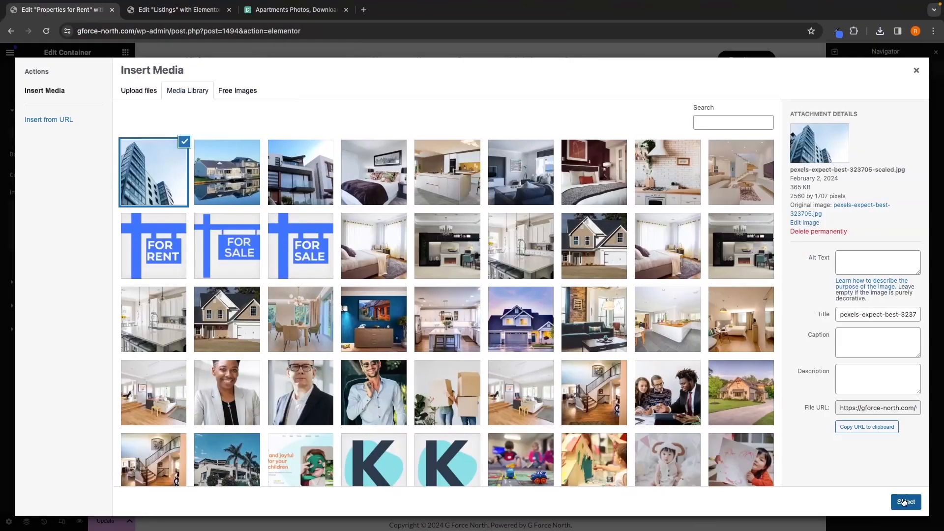
left_click(905, 501)
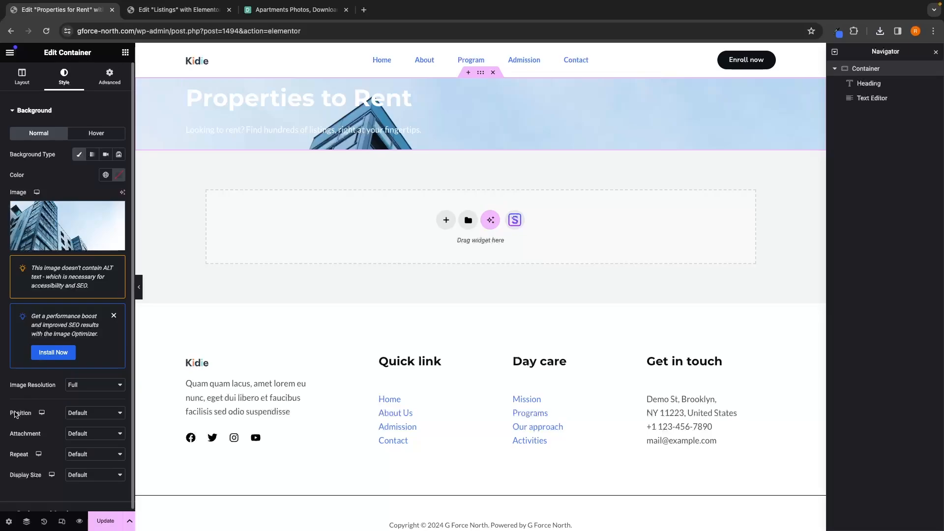
Step: Set the background image position to Center Center and display size to Cover
left_click(86, 412)
left_click(81, 422)
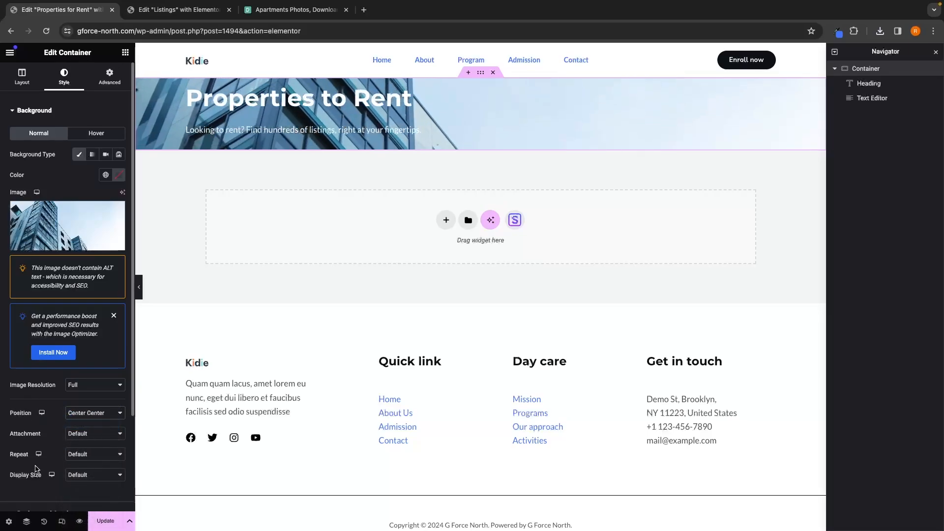
left_click(80, 474)
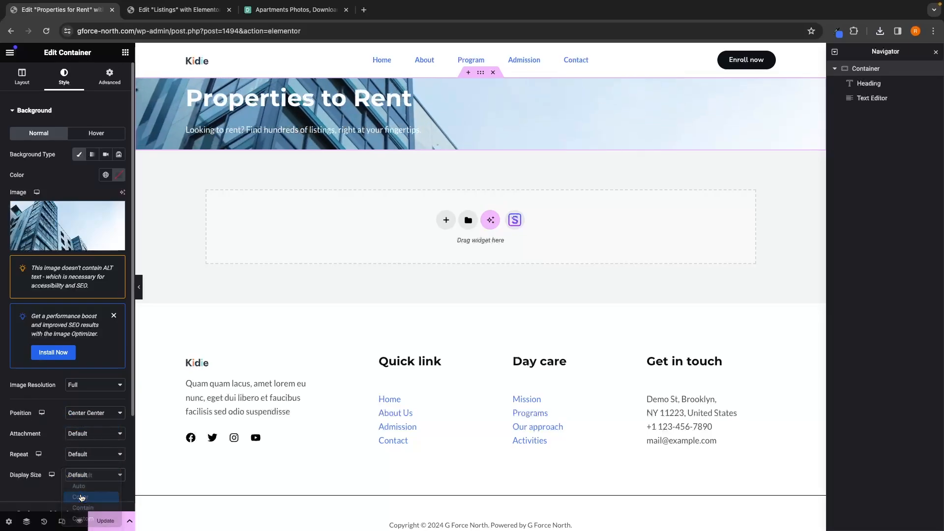
left_click(81, 497)
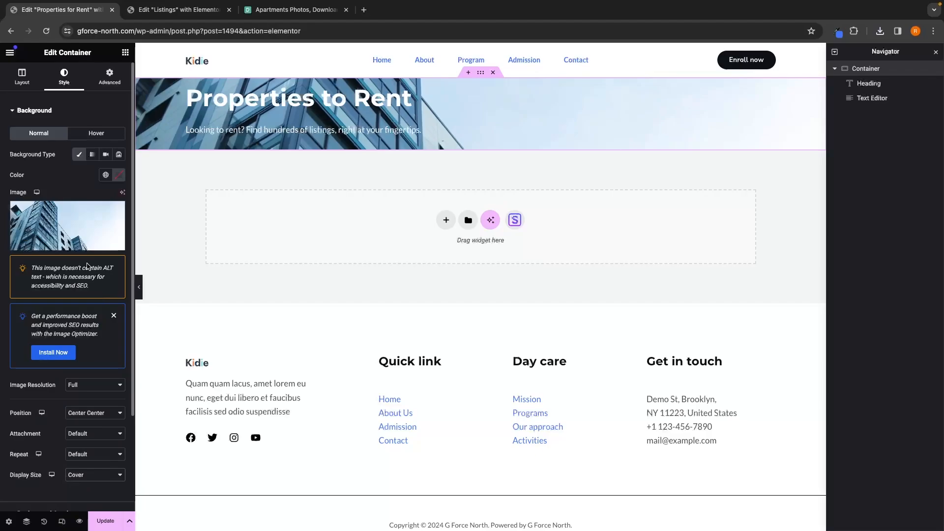
Step: Add a classic blue #4175fc background overlay to the hero container with opacity 0.75
scroll(87, 266, "down", 3)
left_click(65, 435)
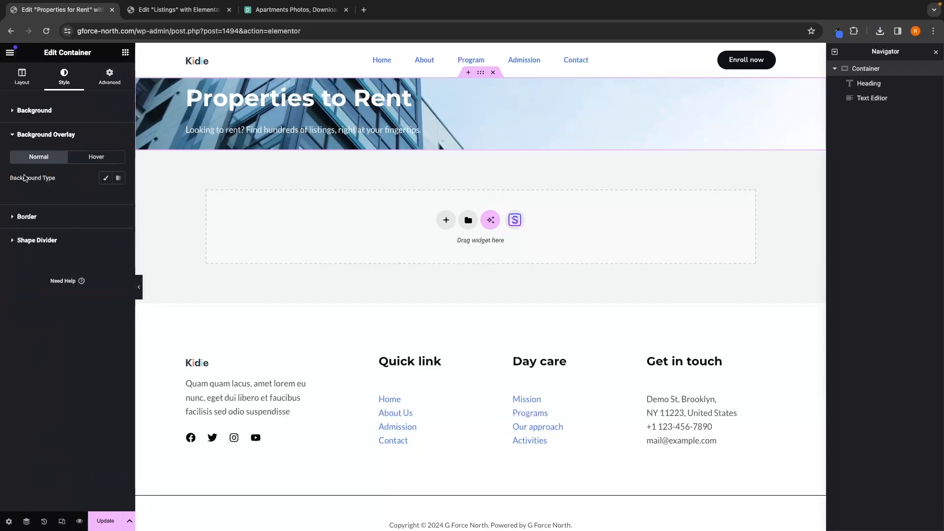
left_click(105, 178)
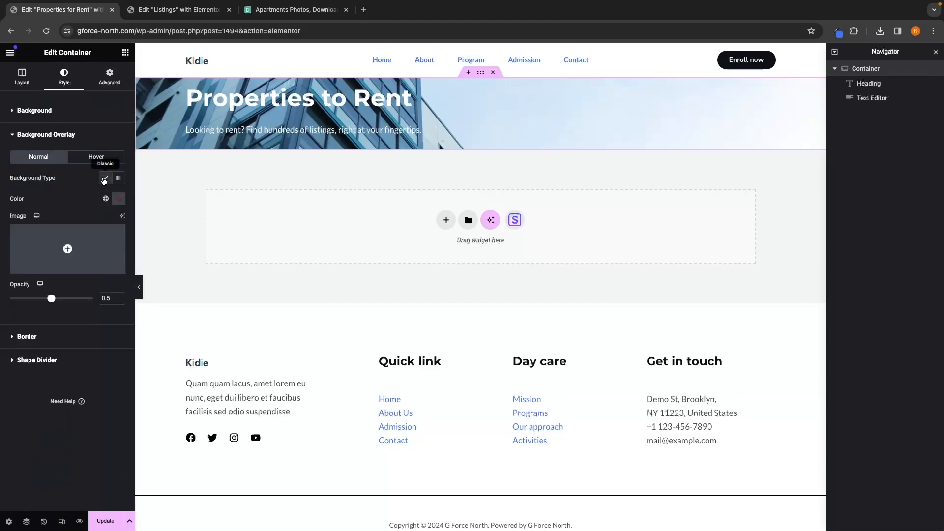
left_click(120, 199)
left_click(132, 318)
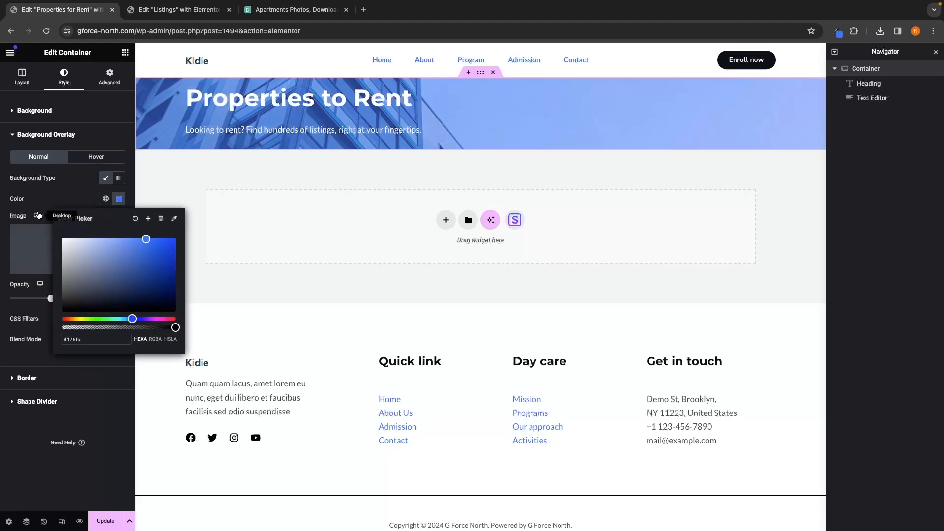
left_click(45, 206)
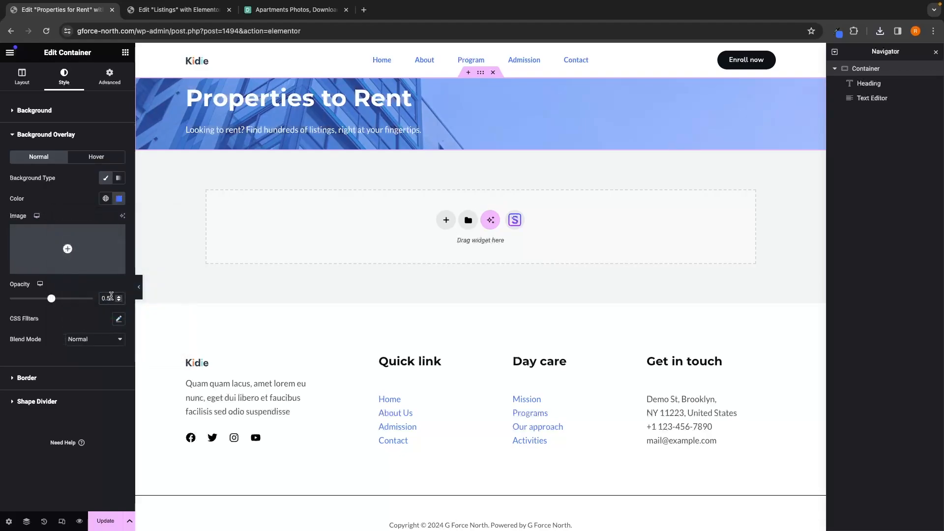
left_click(112, 297)
key("BackSpace")
type("15")
key("BackSpace")
key("BackSpace")
type("75")
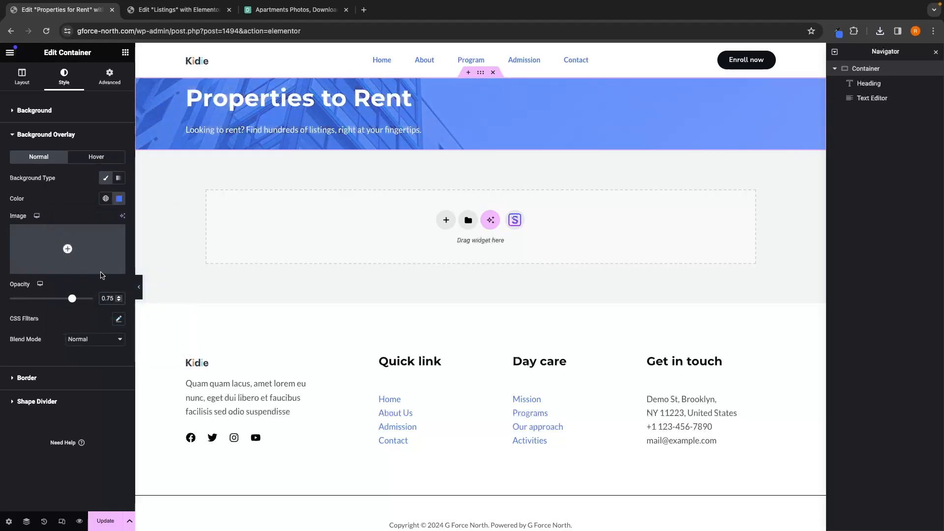
Step: Add a spacer above the heading and another below the description inside the hero container
left_click(20, 77)
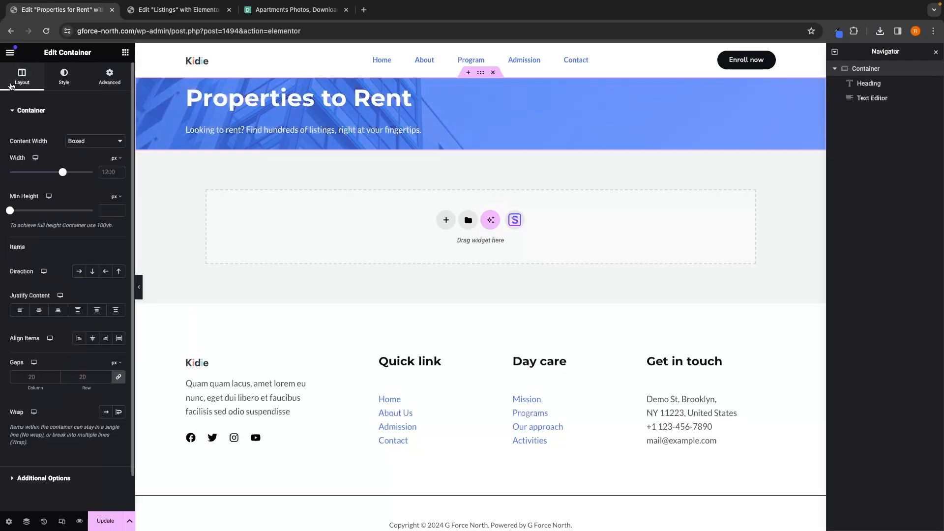
left_click(127, 54)
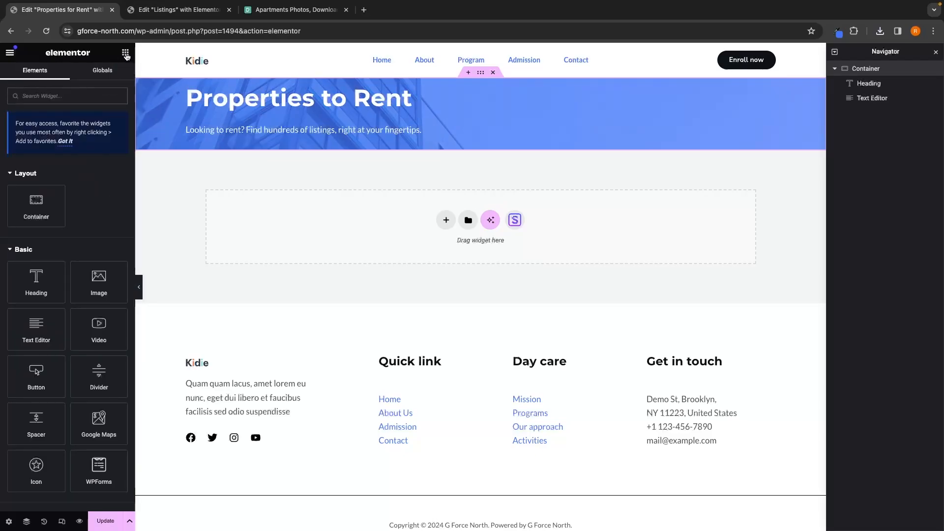
left_click_drag(36, 420, 327, 89)
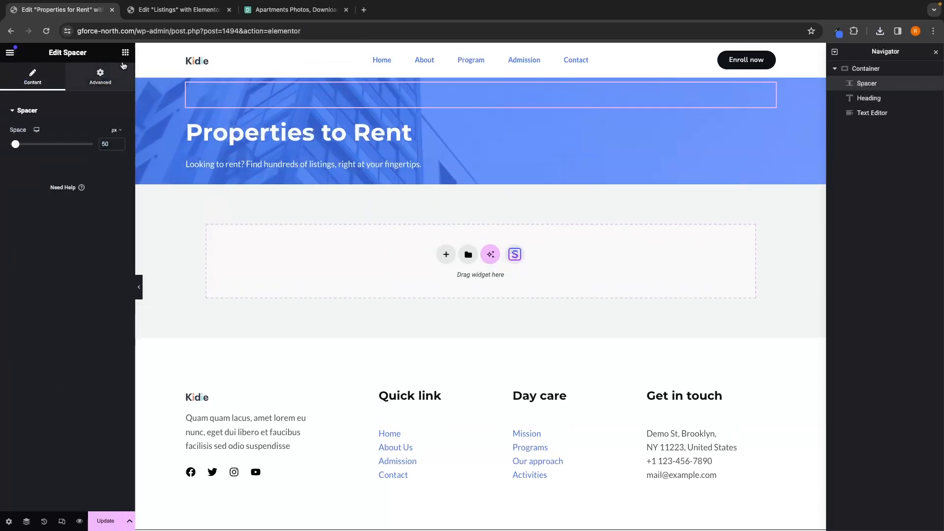
left_click(125, 52)
left_click_drag(37, 422, 305, 176)
Step: Check the spacer height used on the Listings page in the other tab
left_click(183, 9)
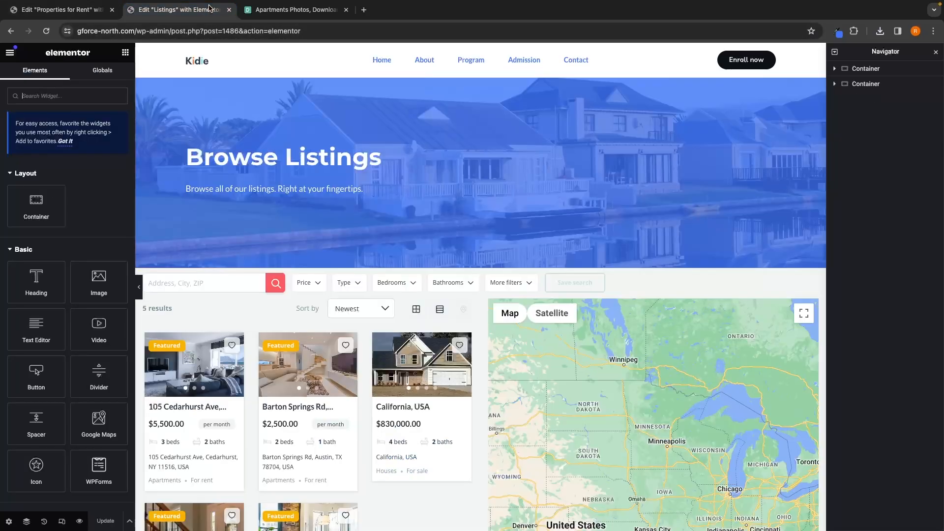
left_click(305, 129)
key("ctrl+shift+Tab")
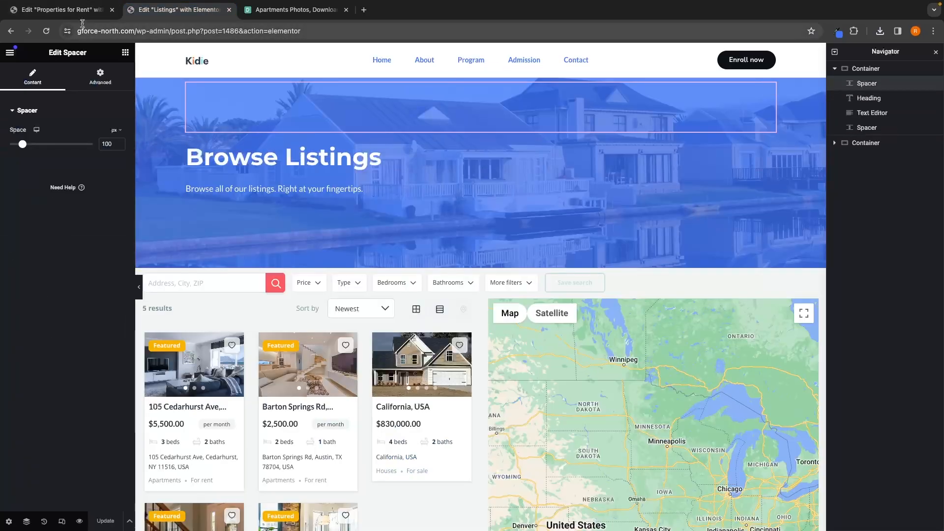
Step: Set both hero spacers' space to 100 px
double_click(108, 145)
type("100")
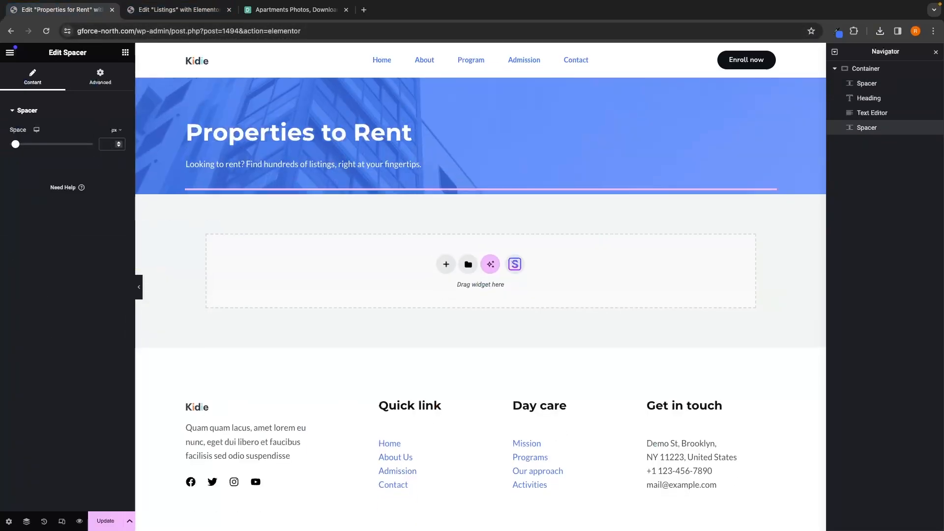
left_click(317, 99)
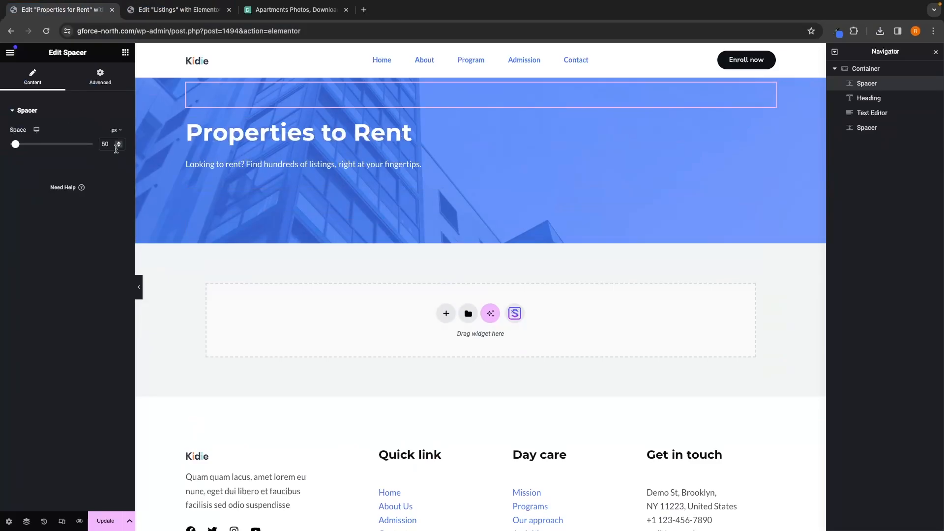
double_click(107, 145)
type("100")
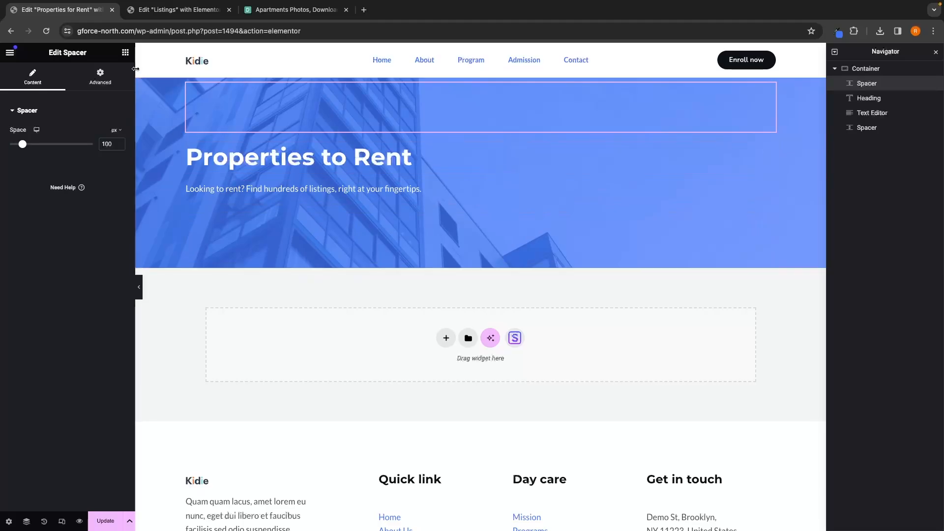
Step: Add an Estatik Half Map widget into the empty container below the hero
left_click(126, 54)
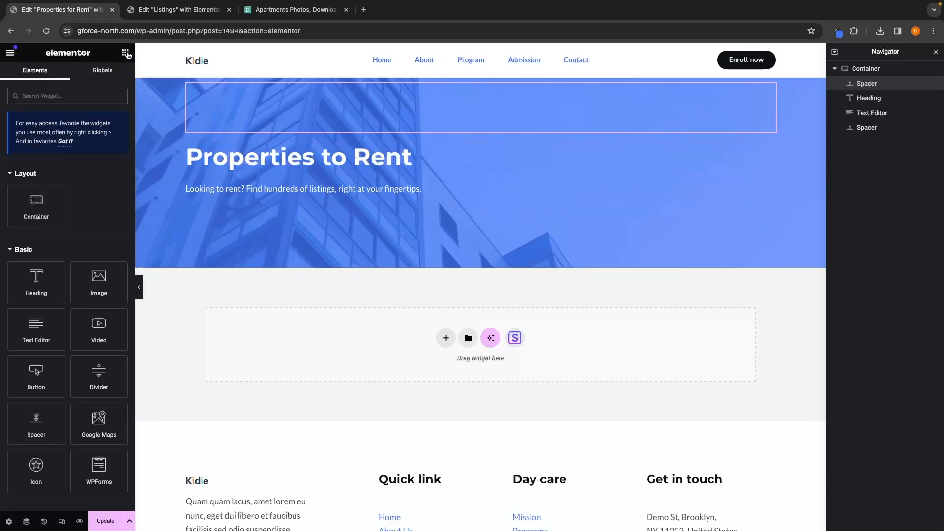
scroll(96, 195, "down", 15)
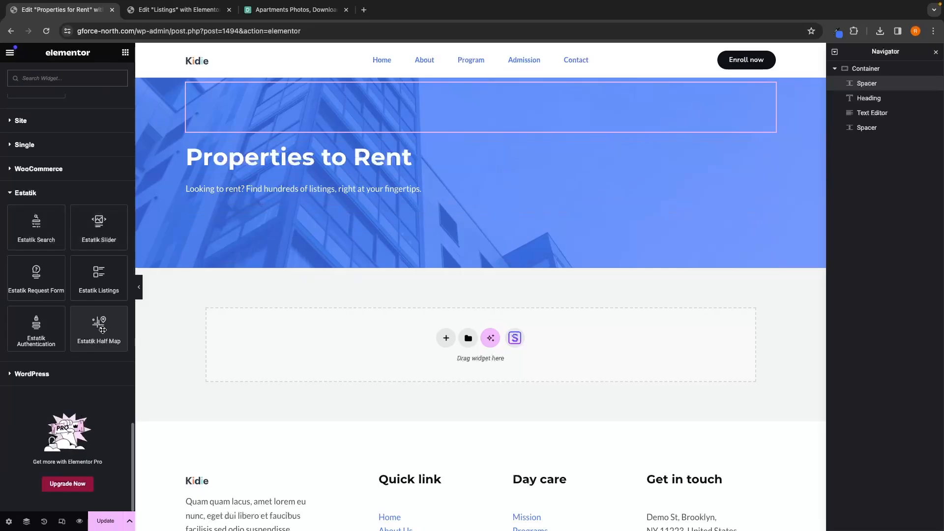
left_click_drag(102, 330, 323, 327)
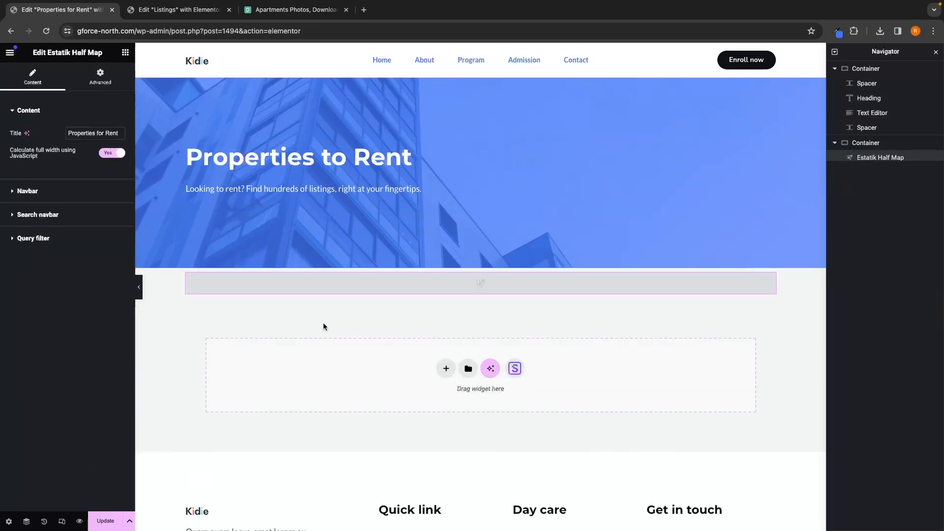
Step: Filter the half map's query to the For rent category
scroll(323, 323, "down", 3)
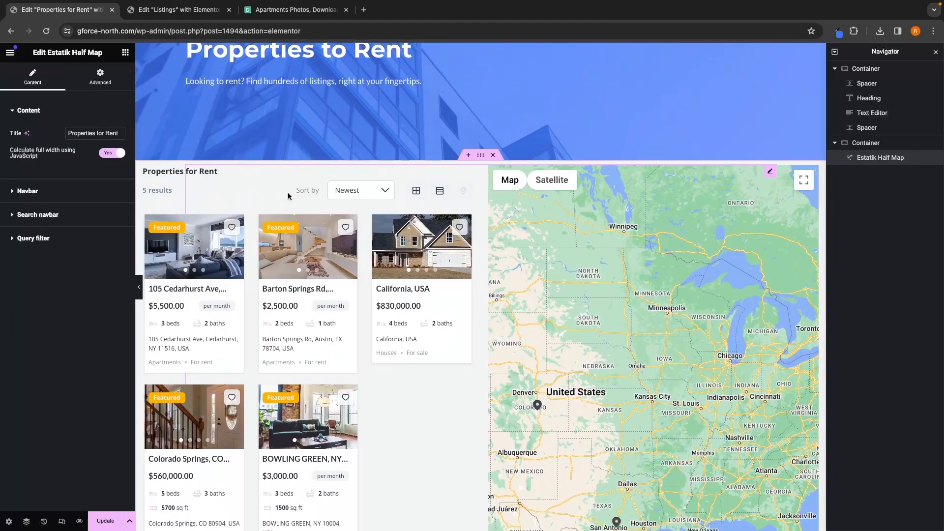
left_click(31, 241)
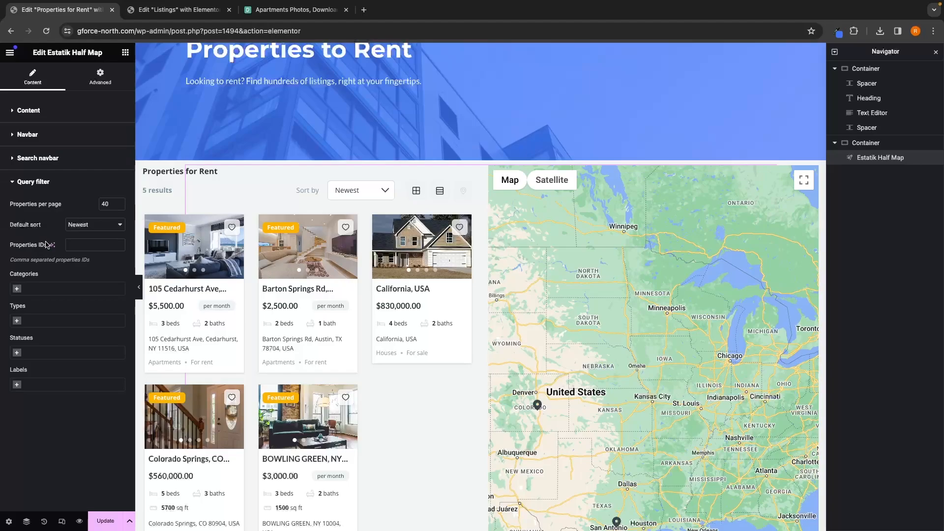
left_click(51, 290)
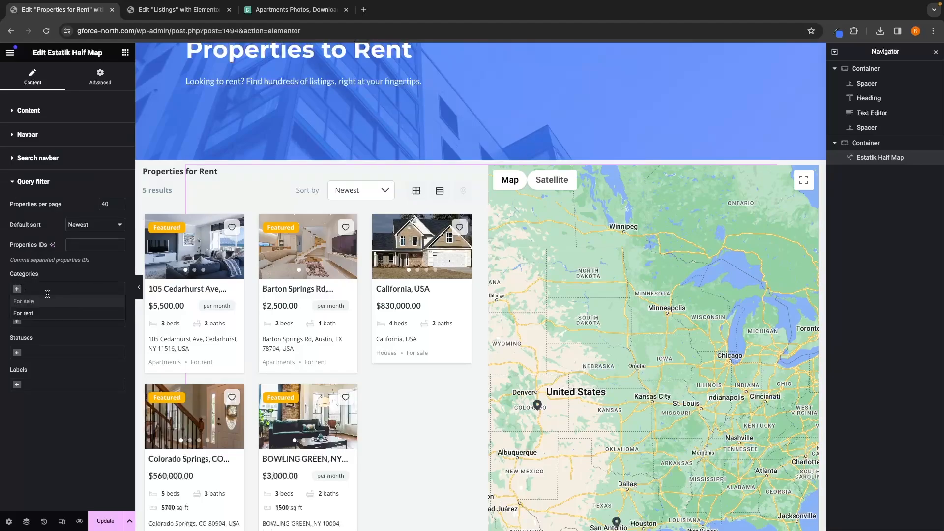
left_click(35, 314)
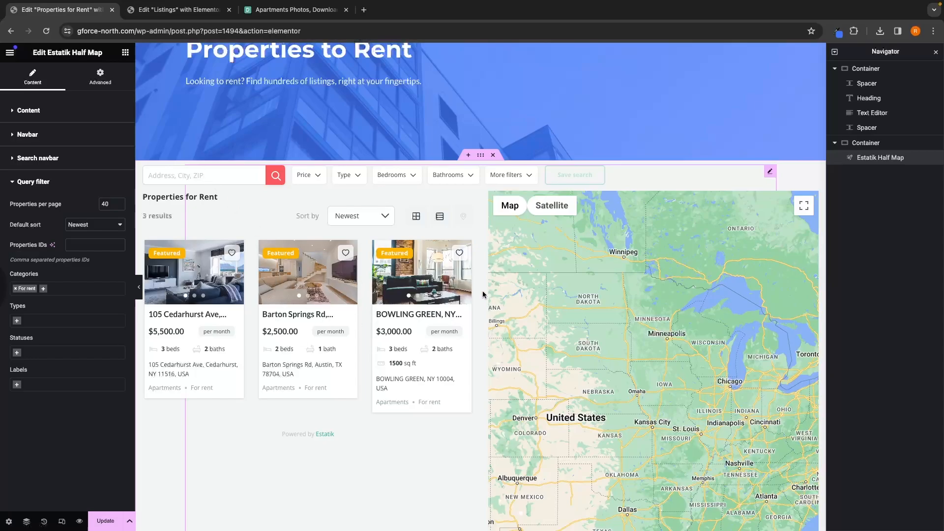
Step: Preview a rental listing's card from its map marker
scroll(623, 303, "down", 1)
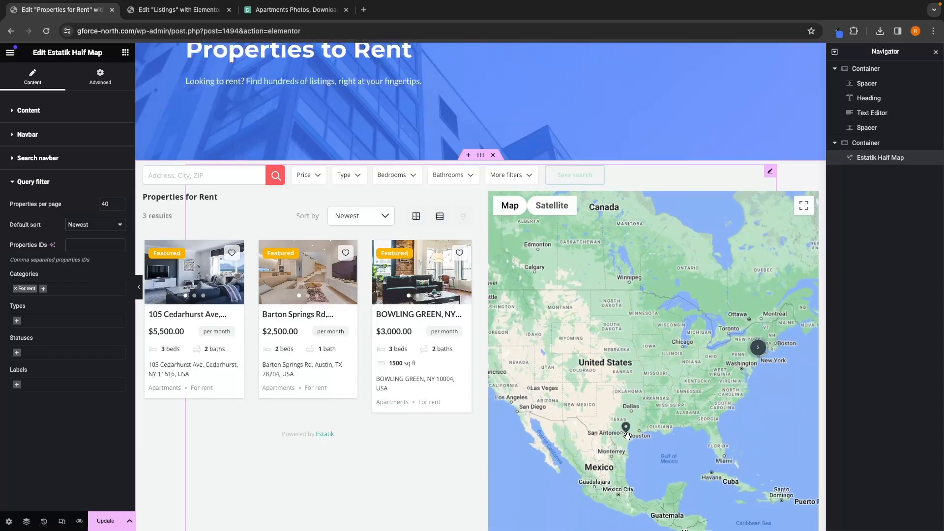
scroll(626, 435, "down", 3)
left_click(625, 301)
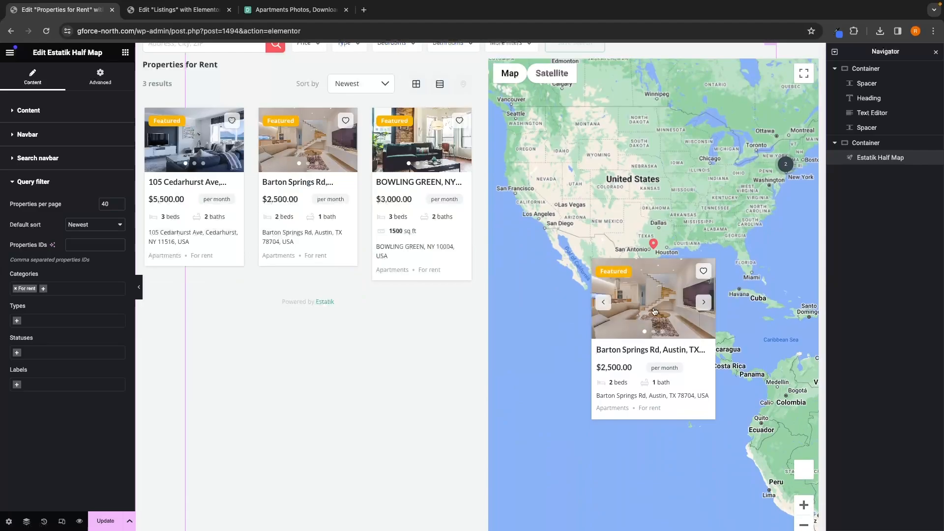
Step: Compare the rent page's layout against the Listings page in the other editor tab
scroll(687, 338, "up", 1)
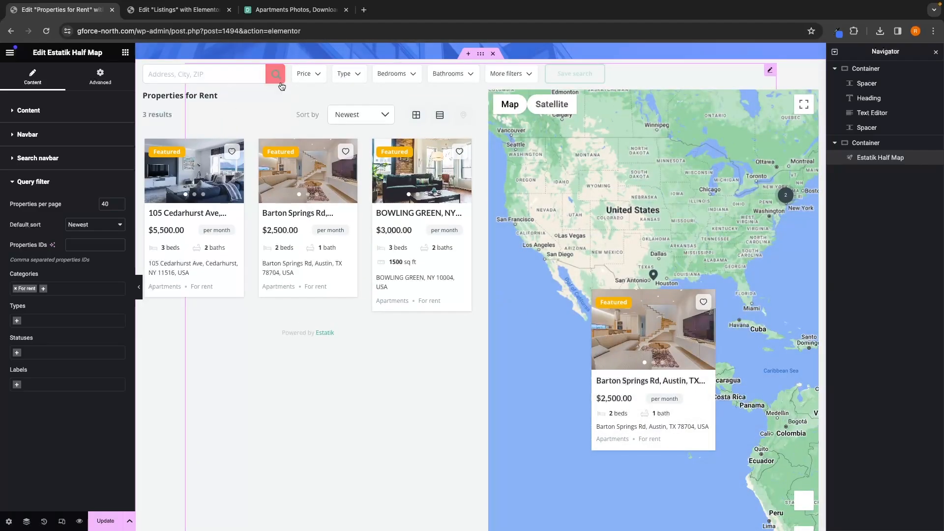
left_click(187, 10)
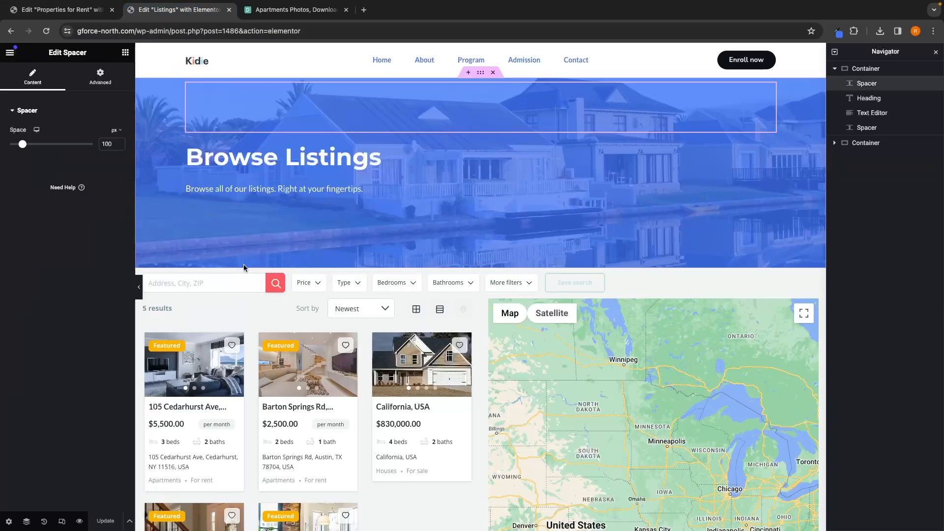
scroll(243, 267, "down", 1)
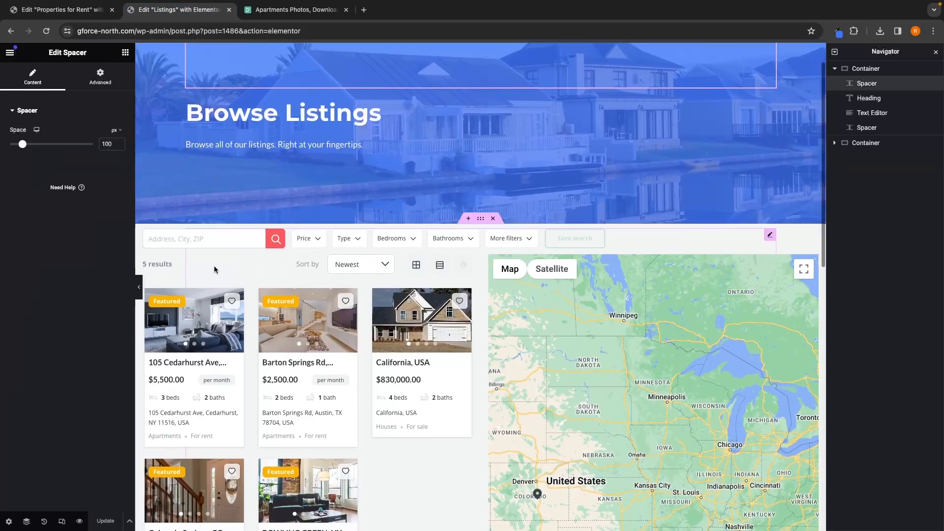
left_click(94, 16)
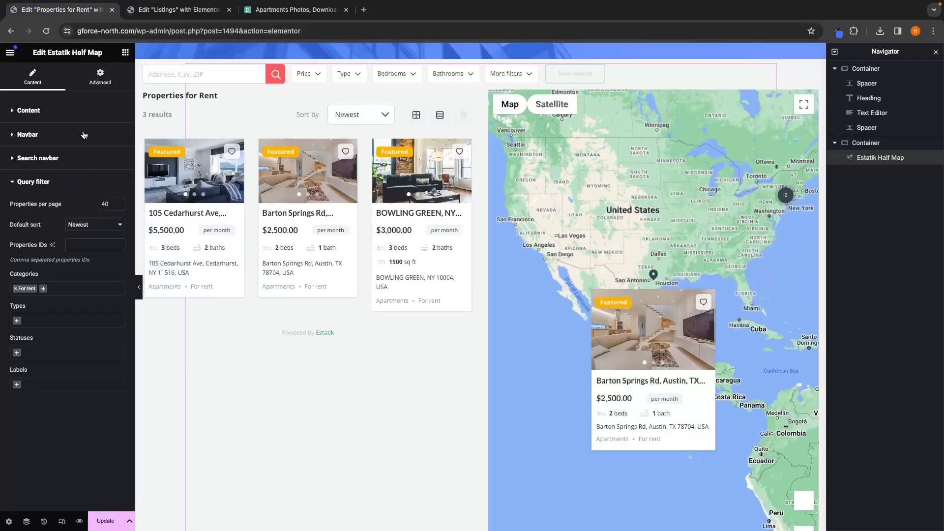
Step: Turn off the half map's page title in its Navbar settings
left_click(46, 143)
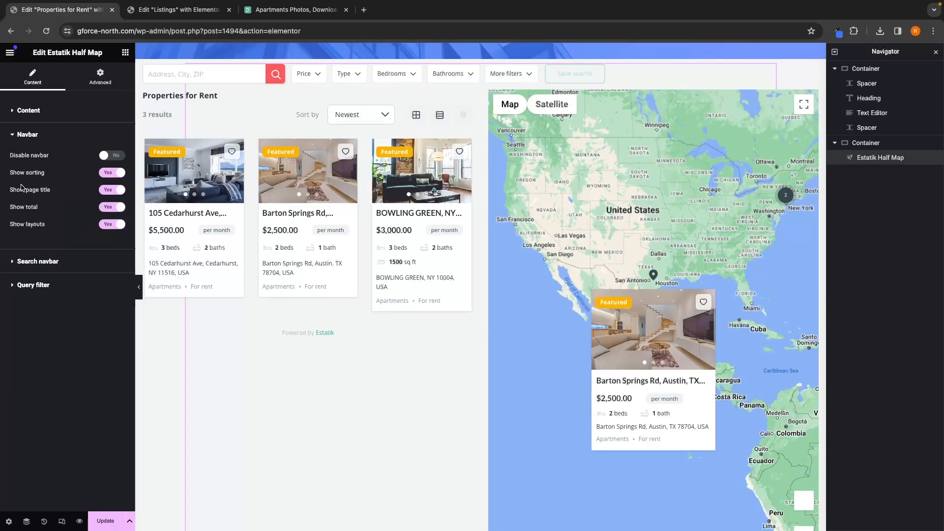
left_click_drag(12, 196, 51, 195)
left_click(106, 189)
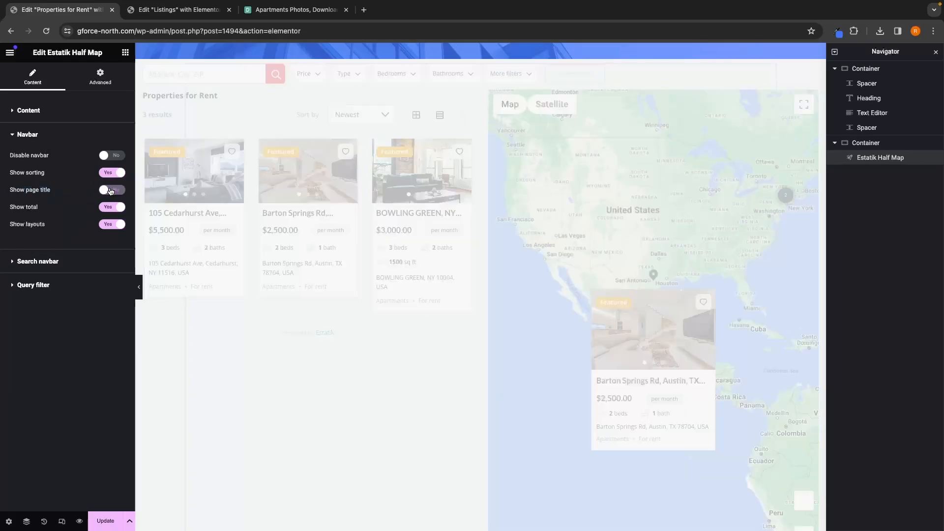
scroll(271, 266, "up", 3)
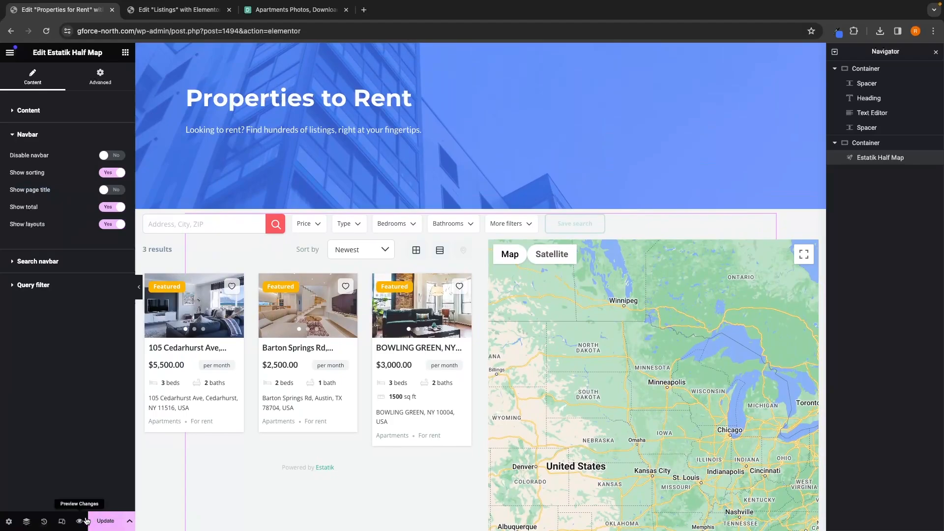
Step: Save the page and preview the Properties to Rent page in the browser
left_click(106, 522)
left_click(79, 521)
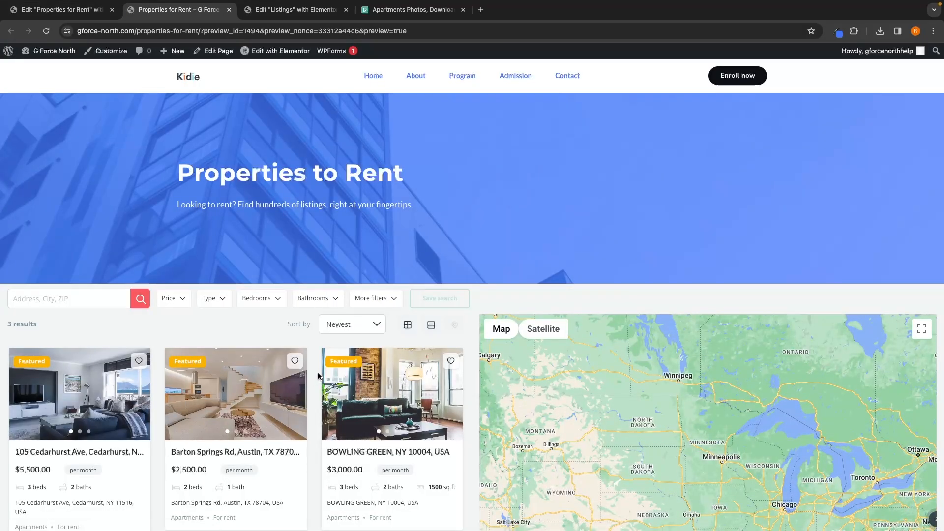
scroll(295, 344, "down", 3)
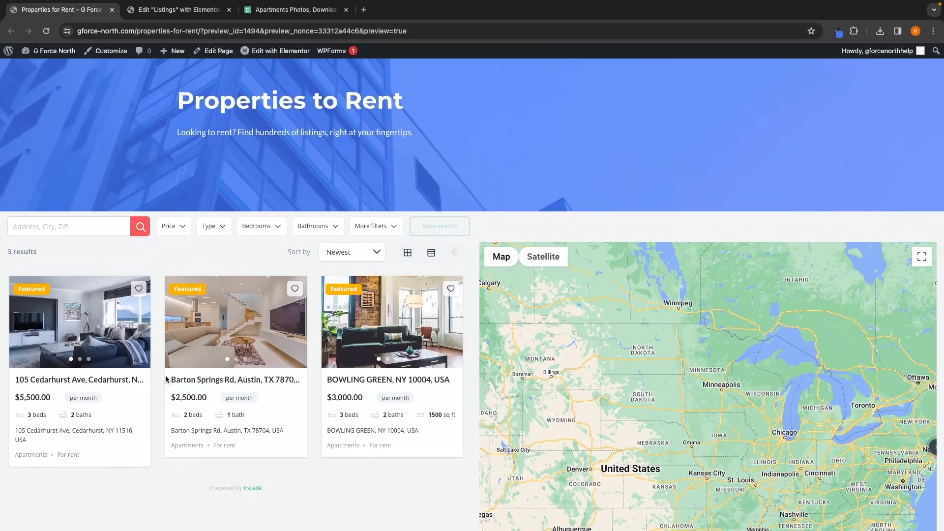
scroll(187, 181, "up", 3)
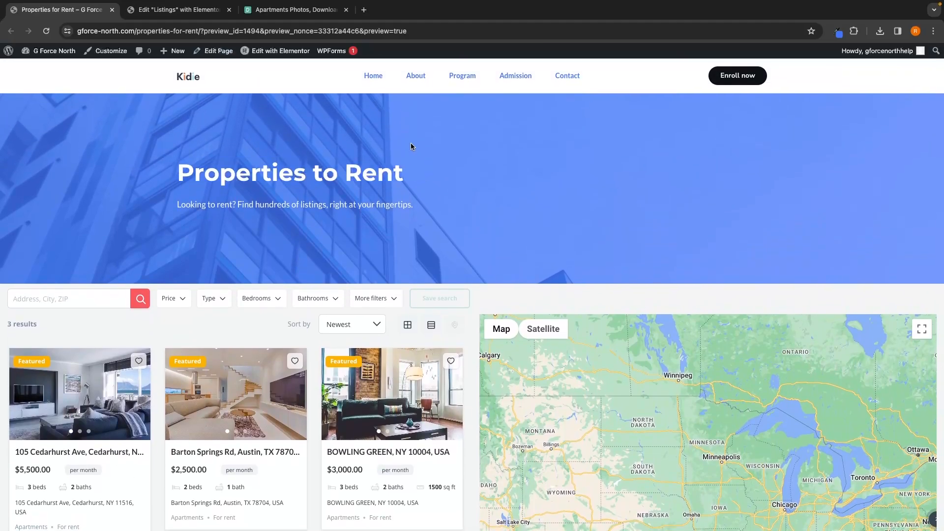
Step: Open the live Properties to Rent page and copy its URL from the address bar
left_click(189, 80)
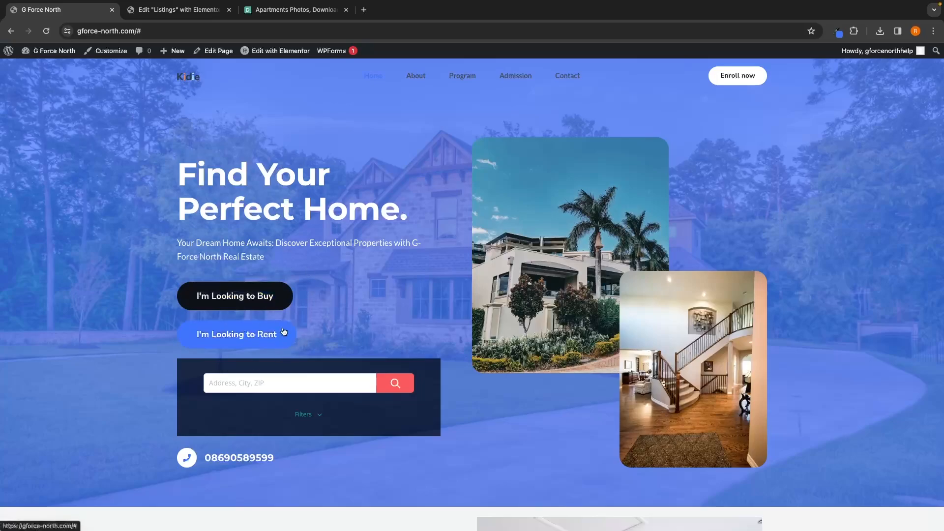
left_click(10, 53)
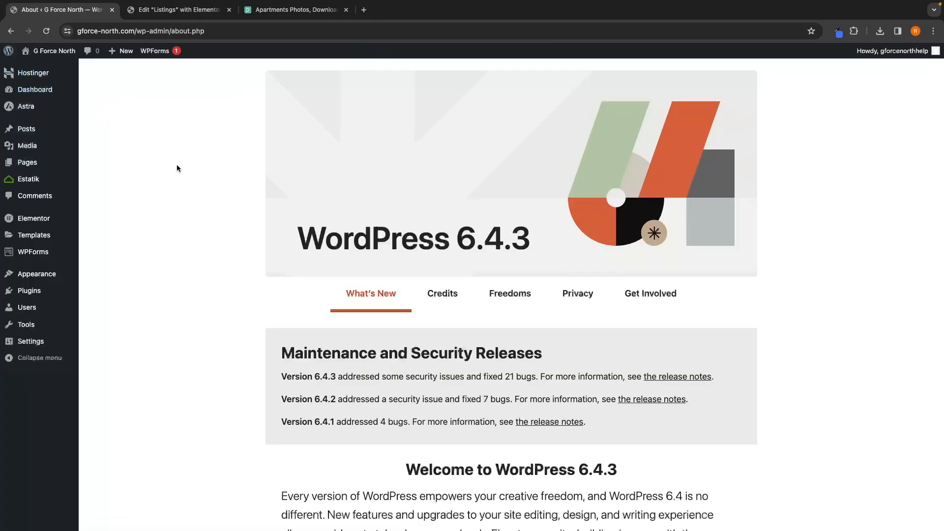
mouse_move(35, 167)
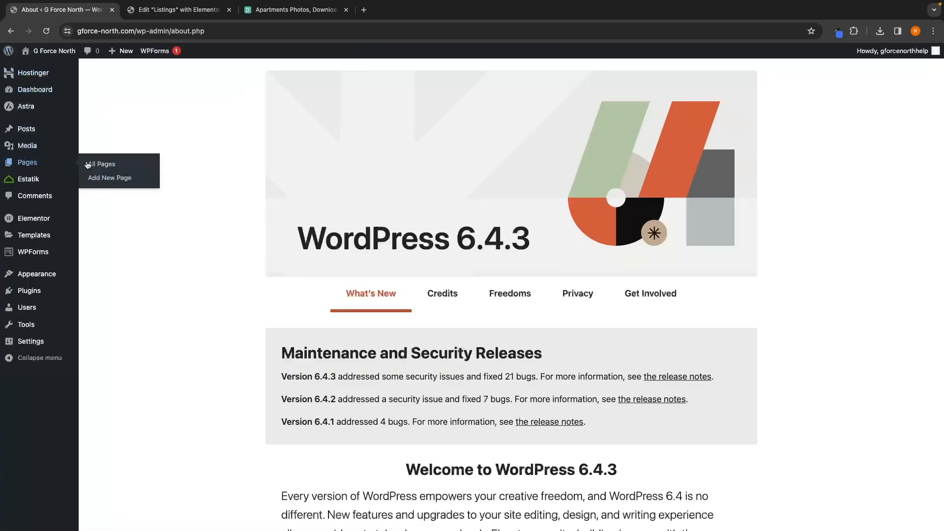
left_click(104, 169)
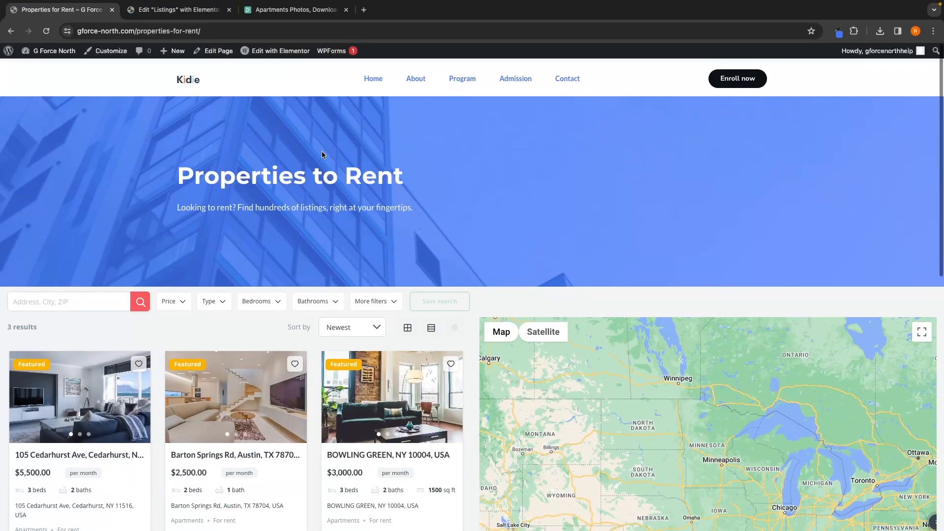
scroll(322, 153, "down", 3)
scroll(322, 154, "up", 3)
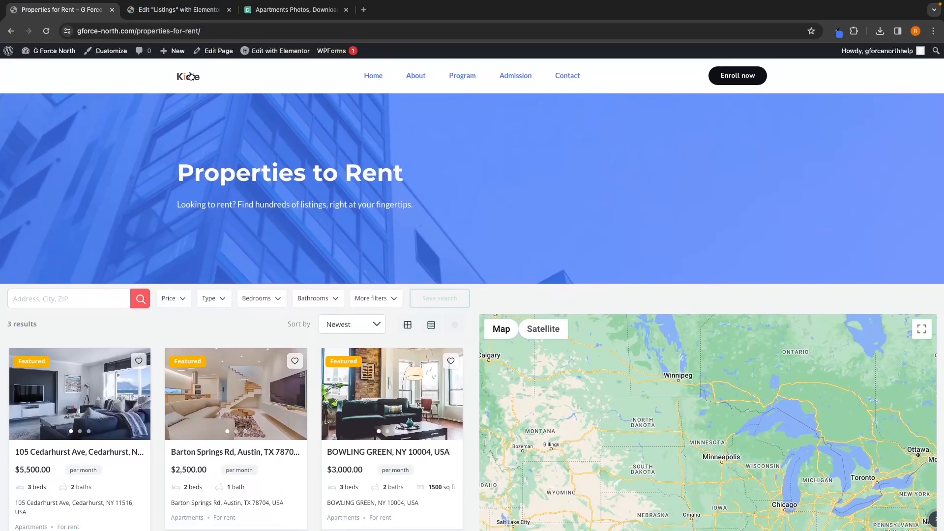
left_click(149, 29)
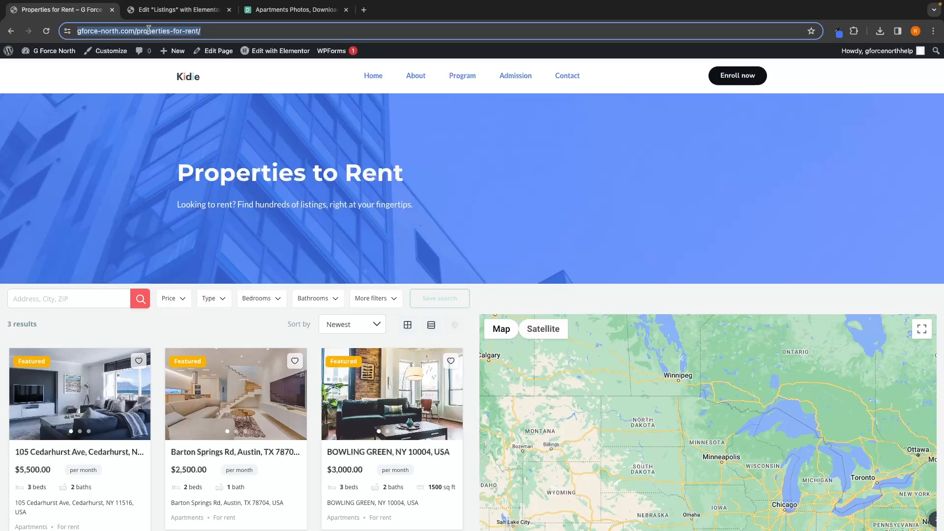
left_click(171, 98)
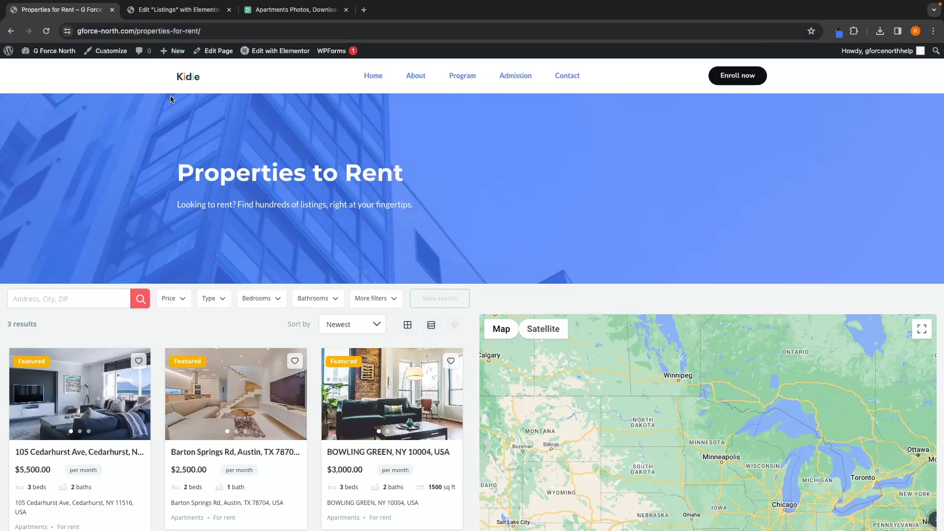
Step: Go to the site's home page and open it in the Elementor editor
left_click(191, 80)
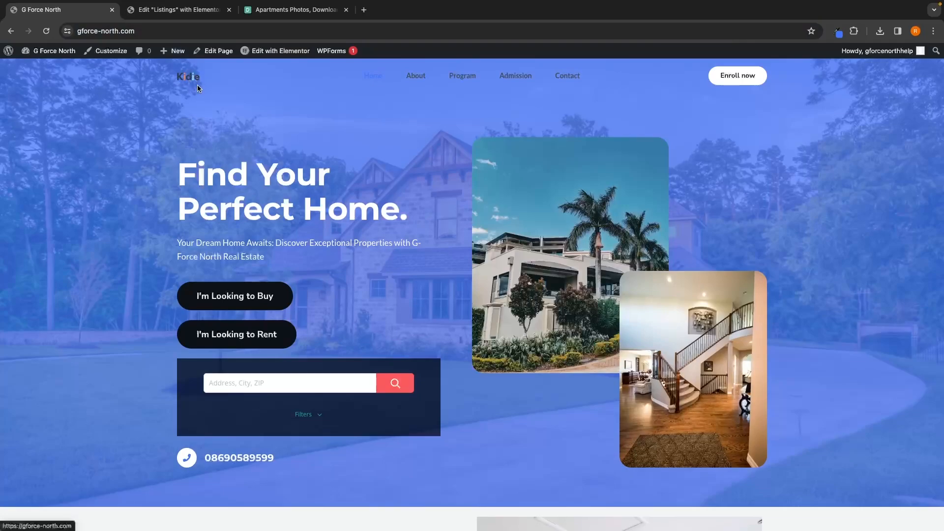
mouse_move(254, 56)
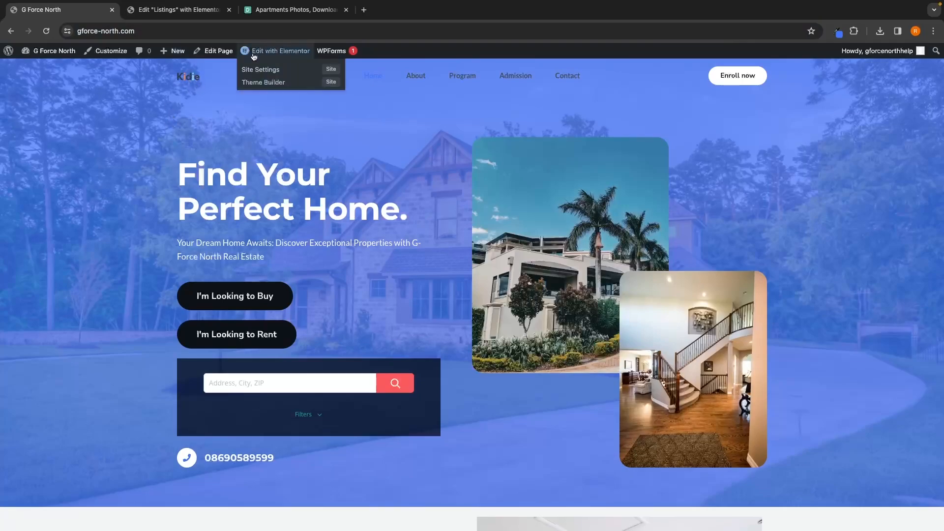
left_click(278, 56)
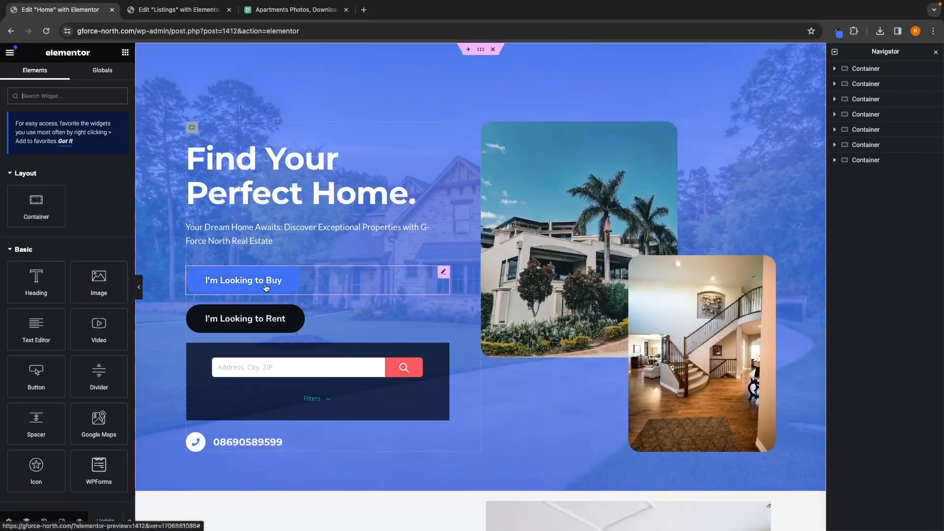
left_click(214, 320)
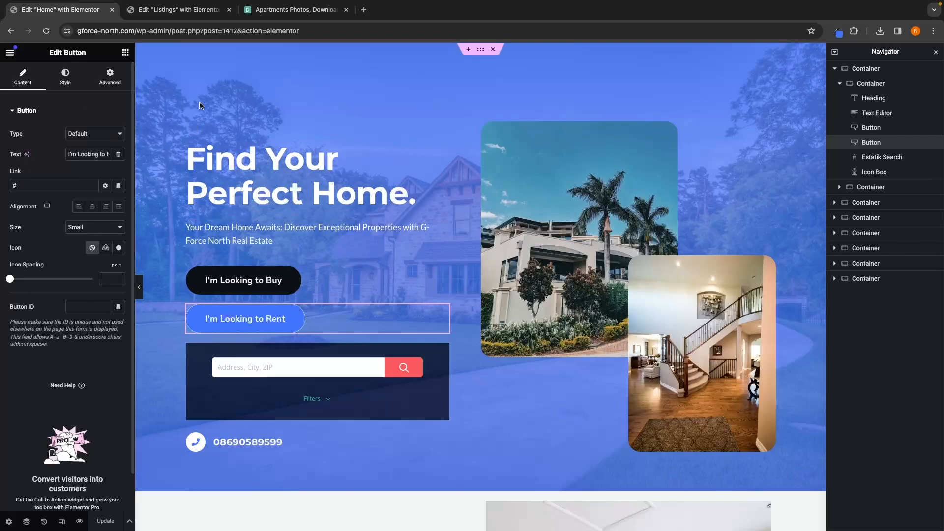
left_click(60, 189)
key("super+v")
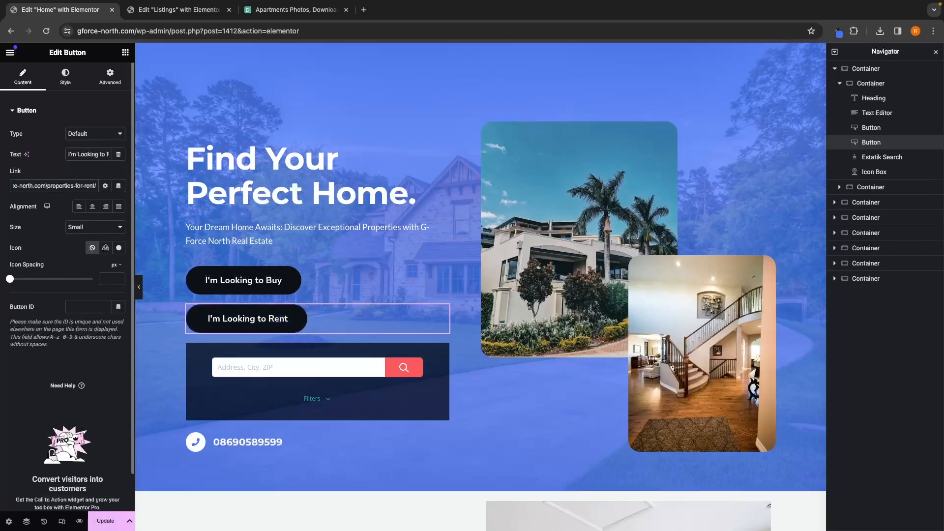
left_click(105, 522)
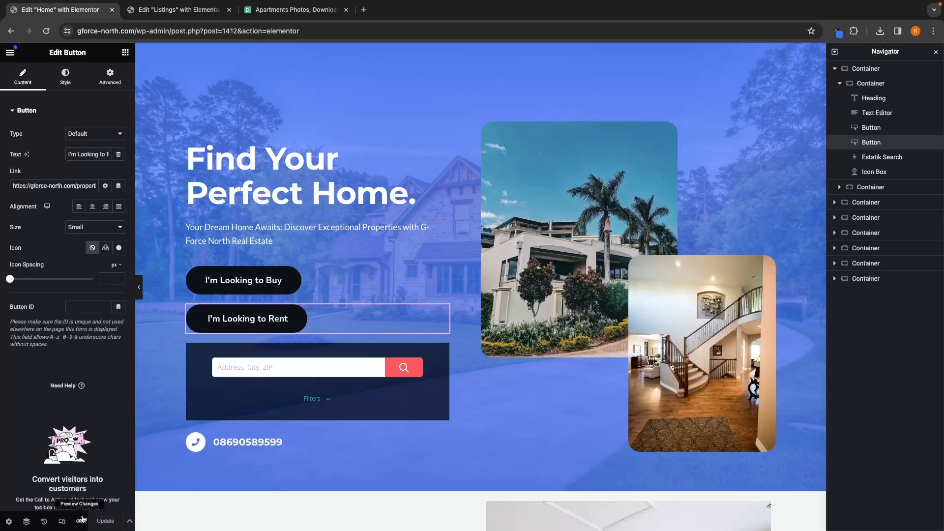
Step: Preview the home page and test the I'm Looking to Rent and I'm Looking to Buy buttons
left_click(81, 519)
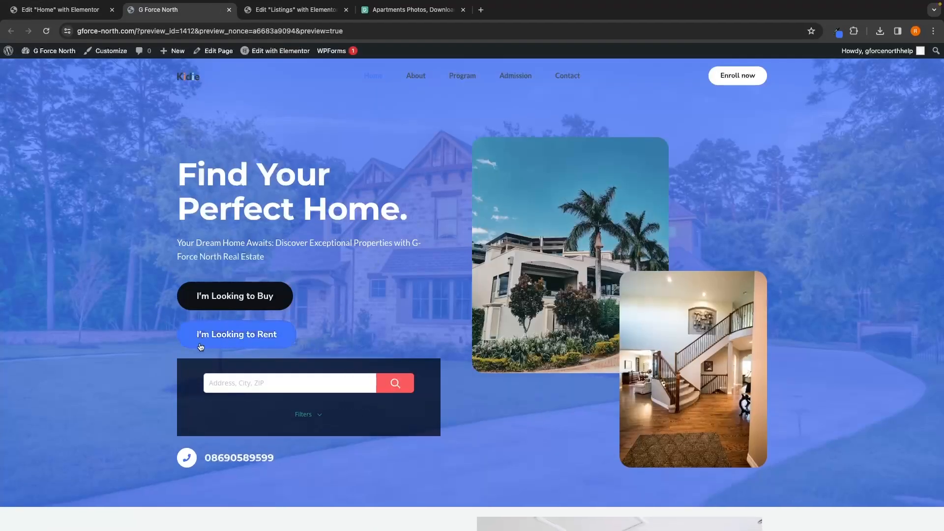
left_click(235, 336)
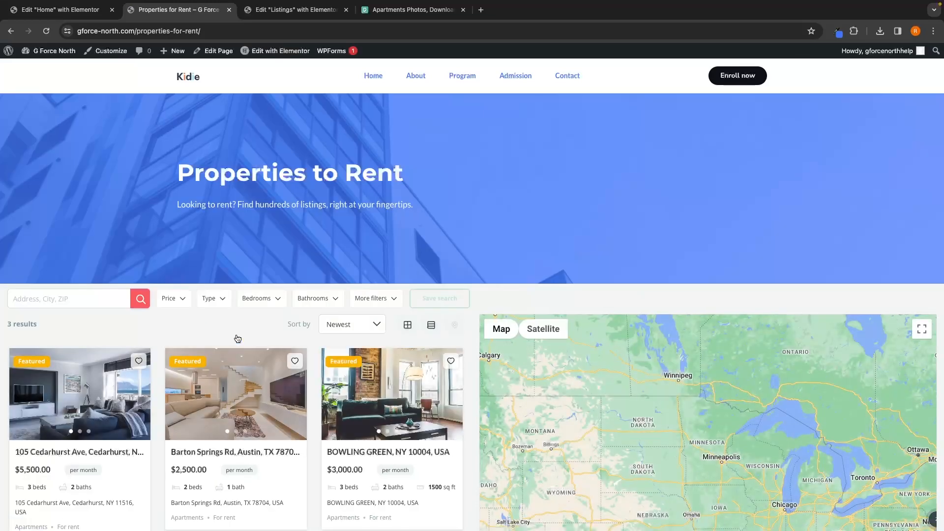
scroll(413, 182, "down", 3)
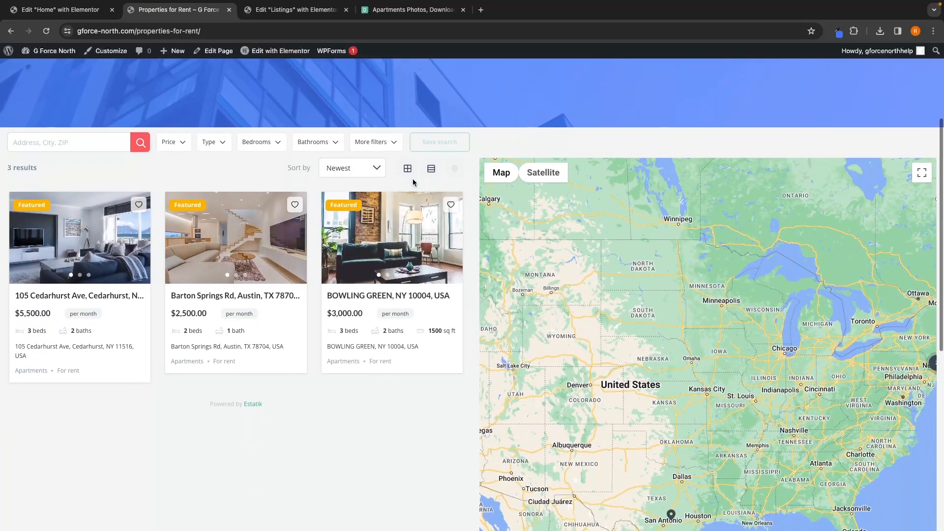
scroll(412, 182, "up", 3)
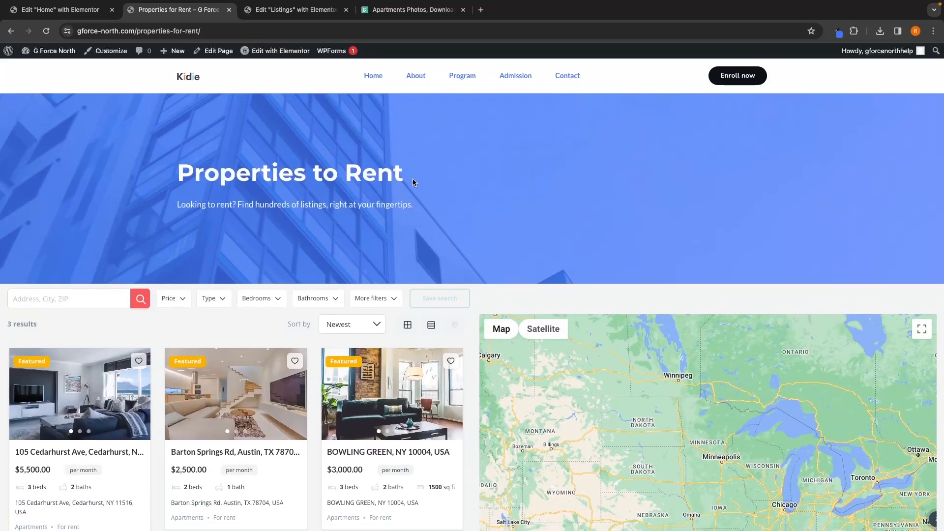
left_click(189, 77)
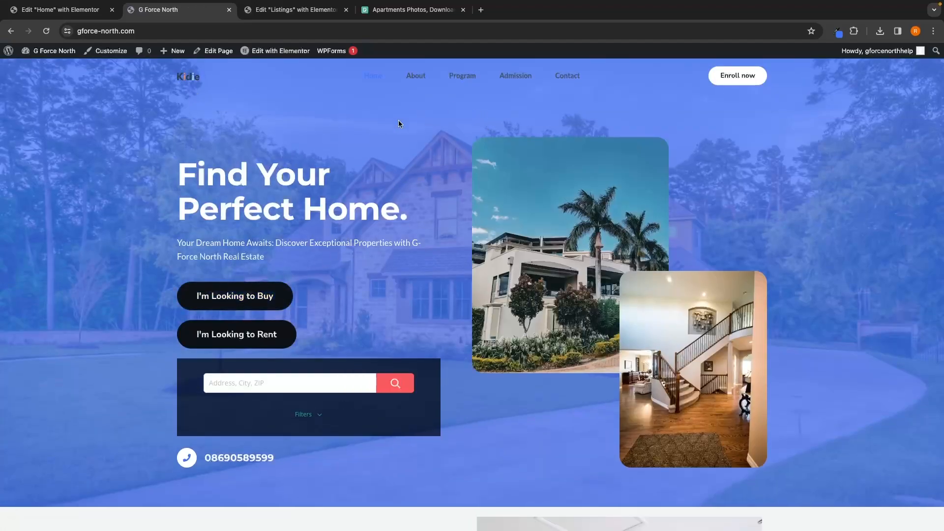
left_click(212, 305)
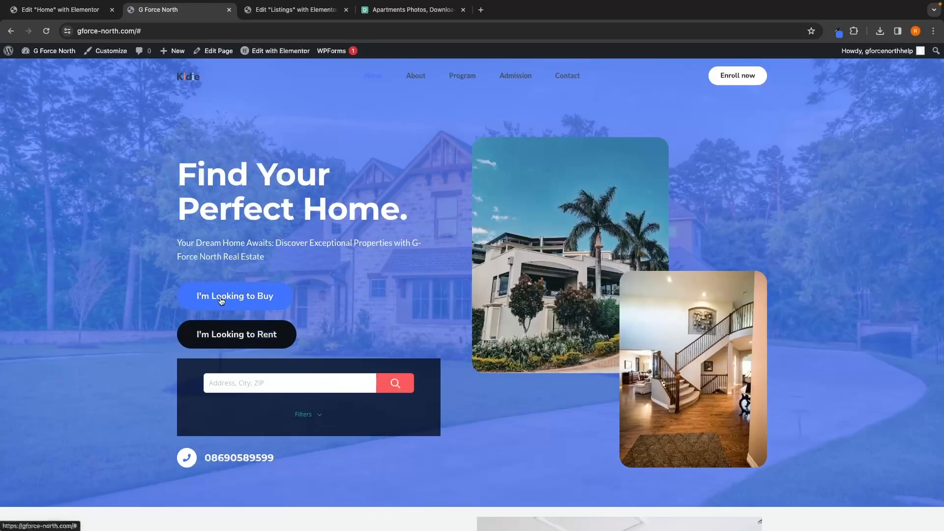
left_click(285, 294)
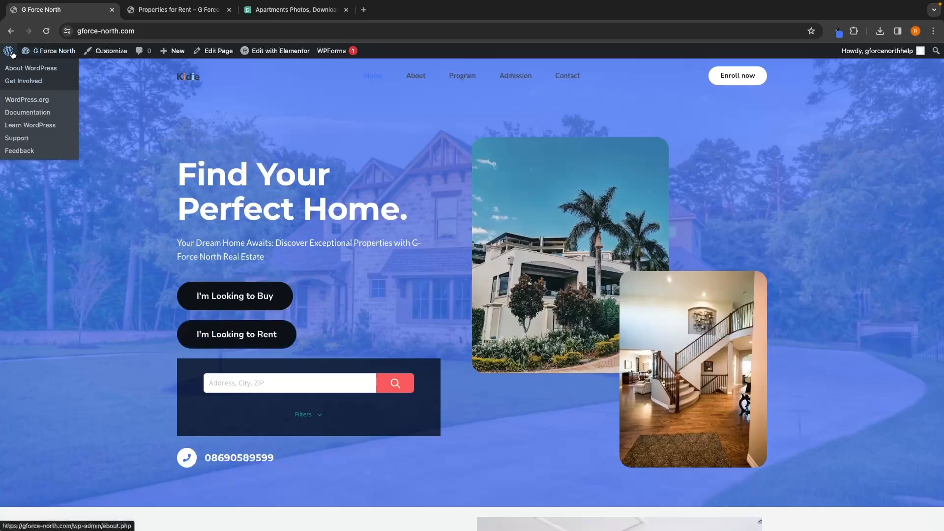
Step: Create a new blank page from the dashboard's Pages menu
left_click(12, 52)
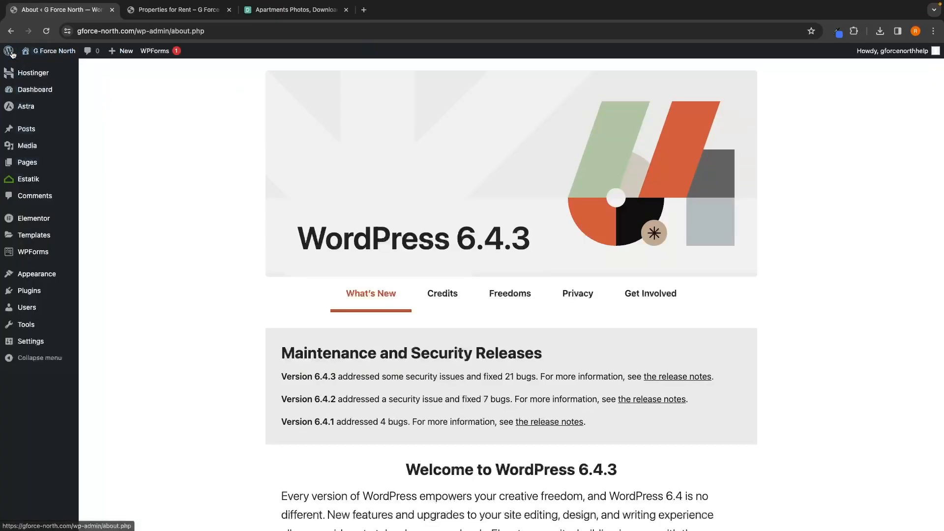
mouse_move(29, 165)
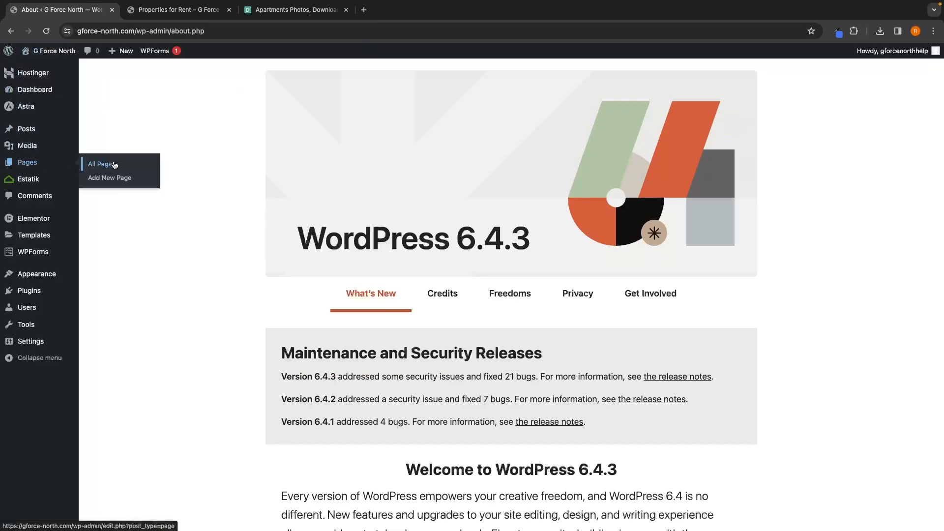
left_click(112, 182)
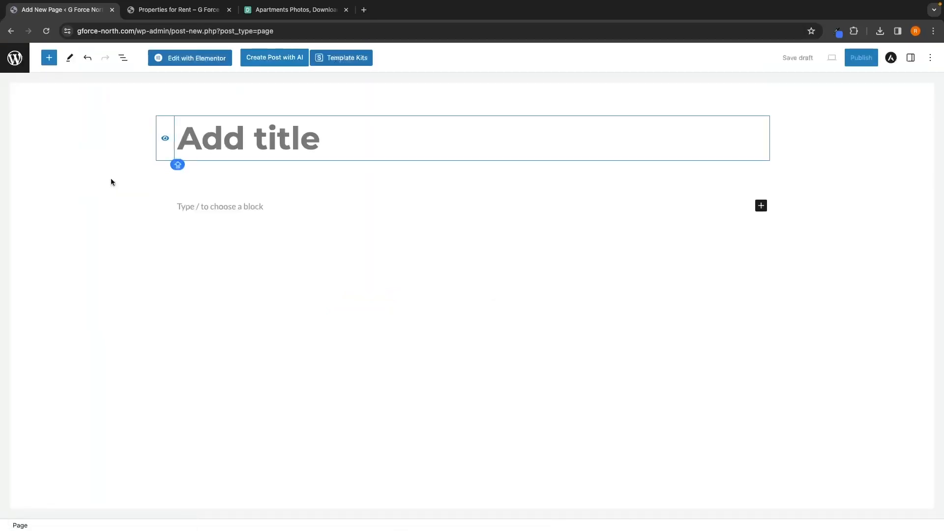
key("ctrl+Tab")
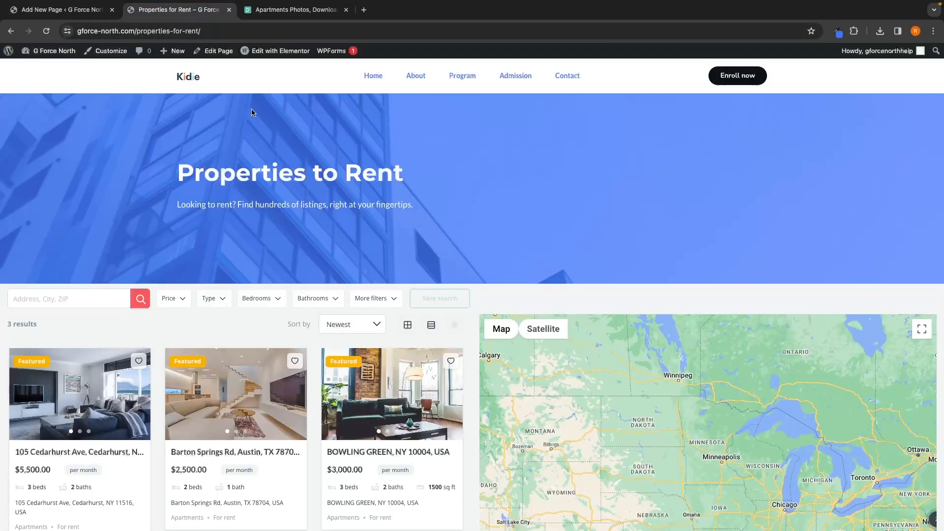
key("ctrl+shift+Tab")
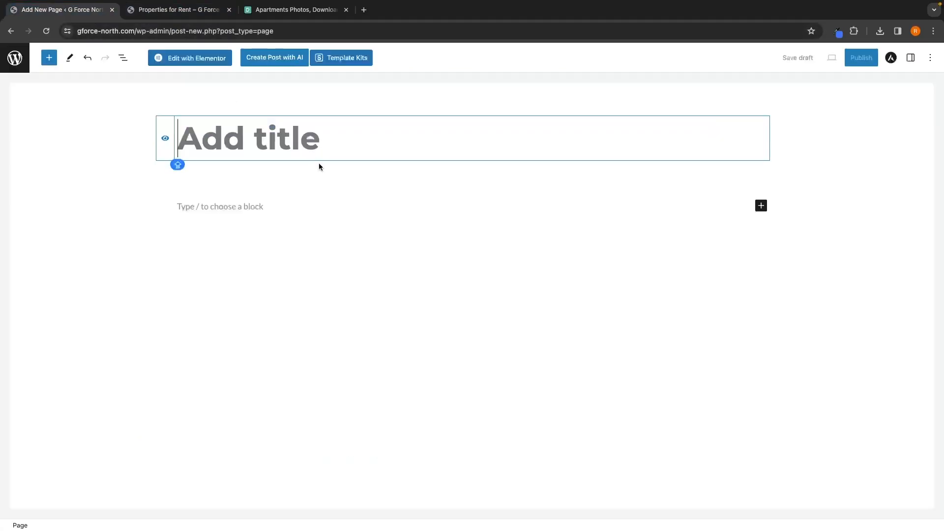
Step: Title the new page Properties for Sale, publish it, and open it in the Elementor editor
type("Proper")
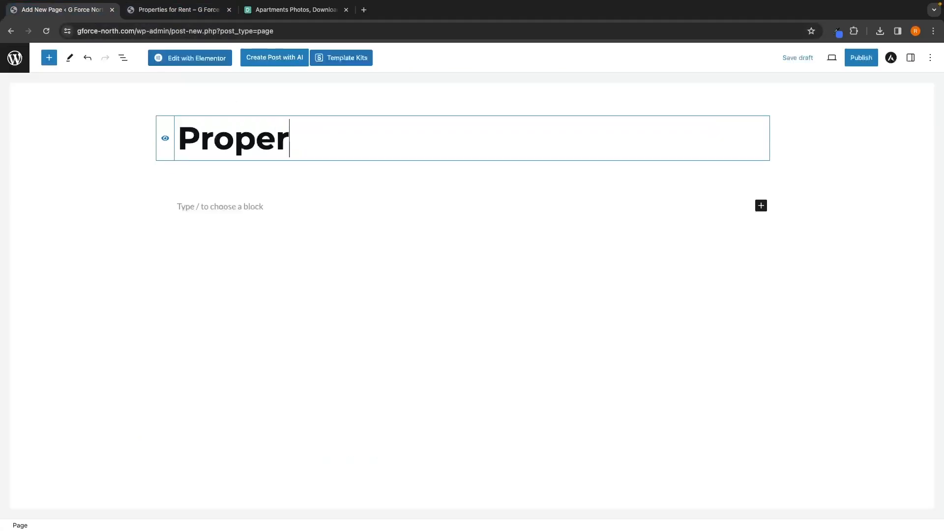
type("ties for Sale")
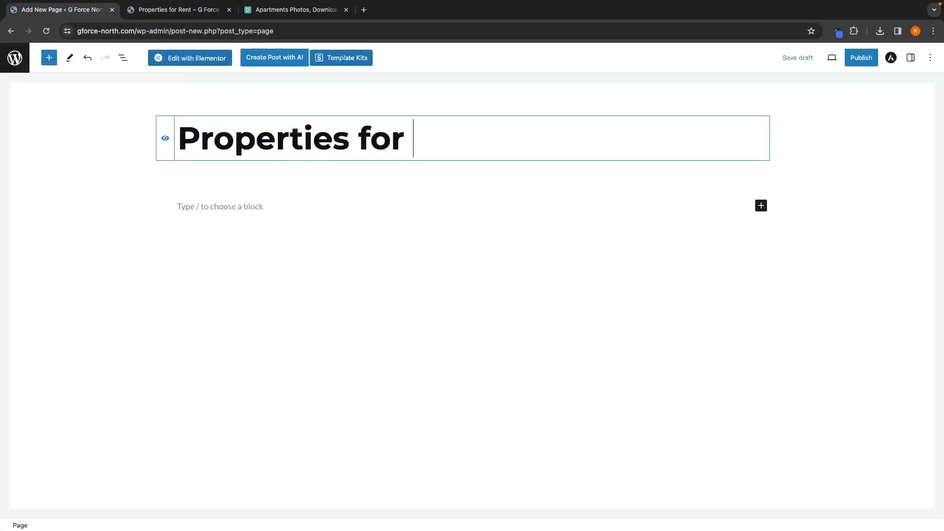
left_click(860, 58)
left_click(861, 58)
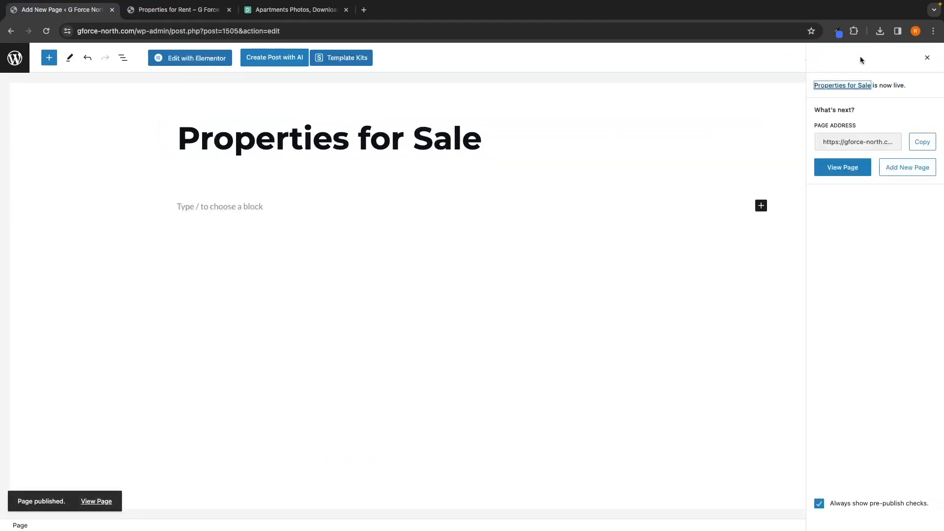
left_click(924, 59)
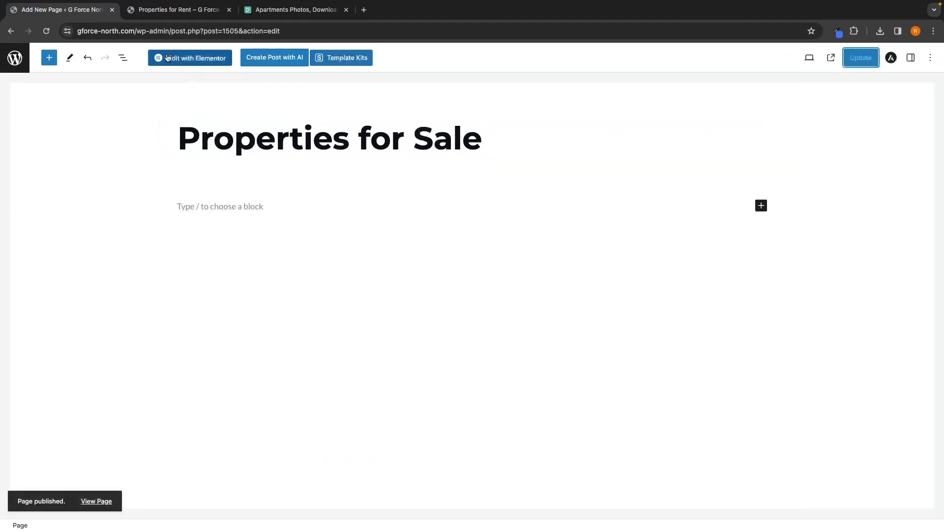
left_click(198, 59)
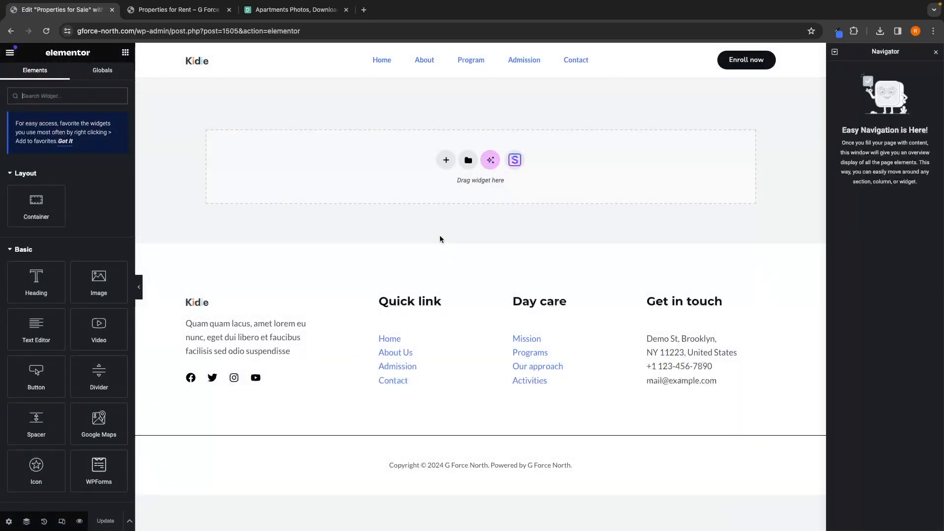
Step: Add a Heading widget to the page and set its title to Properties for Sale
left_click_drag(58, 280, 421, 162)
double_click(395, 97)
left_click(396, 97)
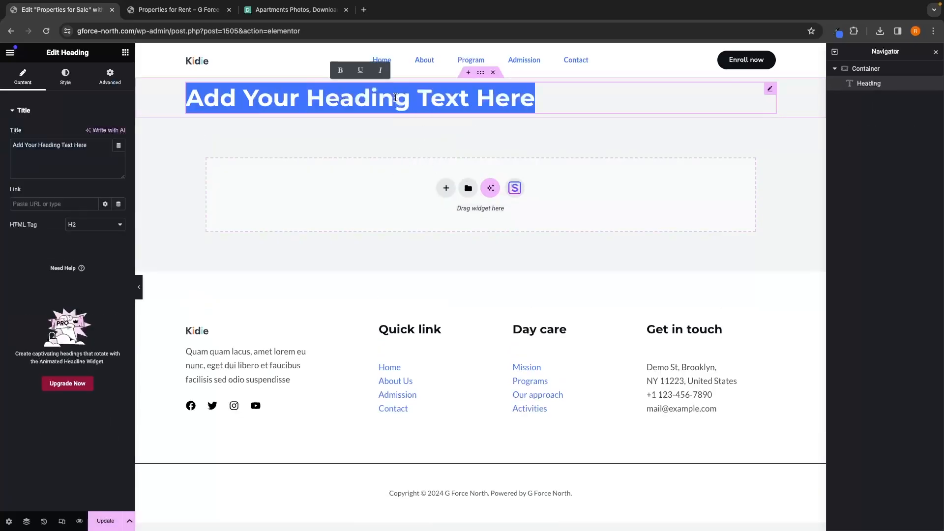
left_click_drag(90, 145, 1, 148)
key("BackSpace")
type("Proper")
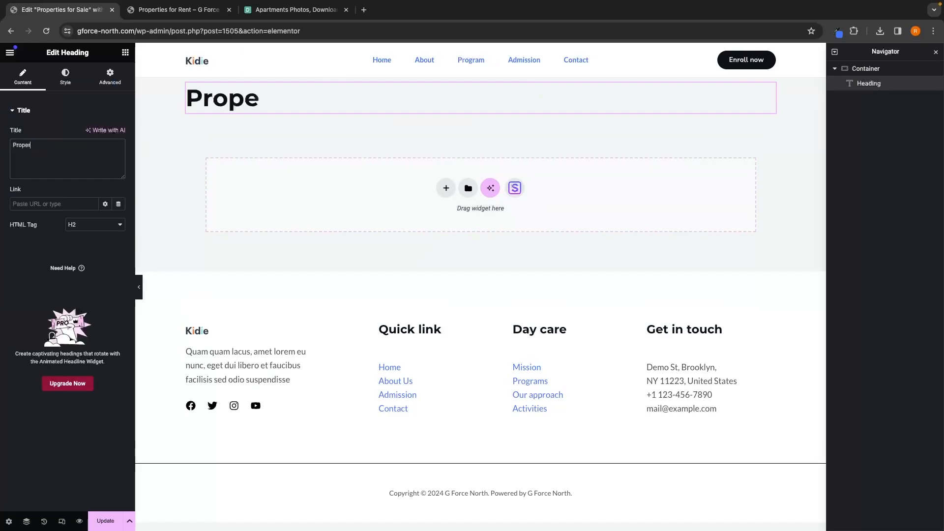
type("ties to Rent")
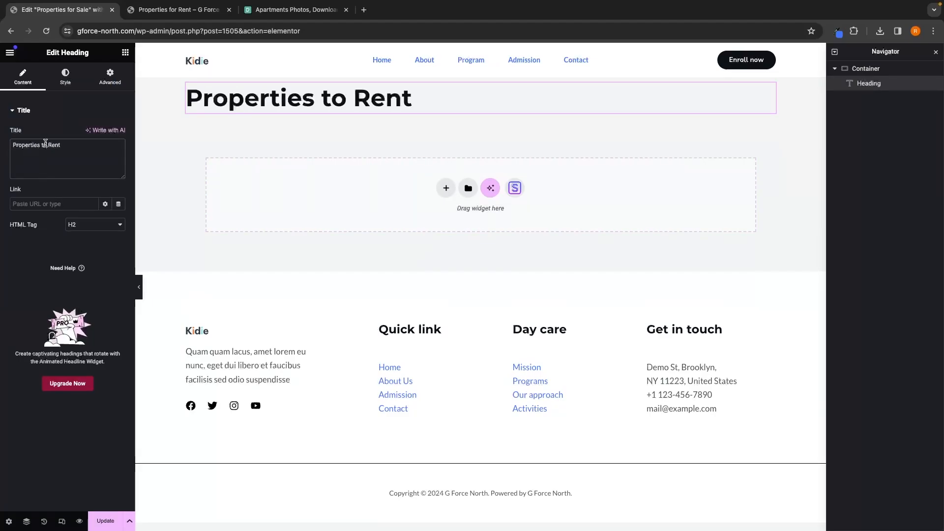
key("BackSpace")
key("BackSpace")
key("BackSpace")
key("BackSpace")
key("BackSpace")
key("BackSpace")
key("BackSpace")
type("for sale")
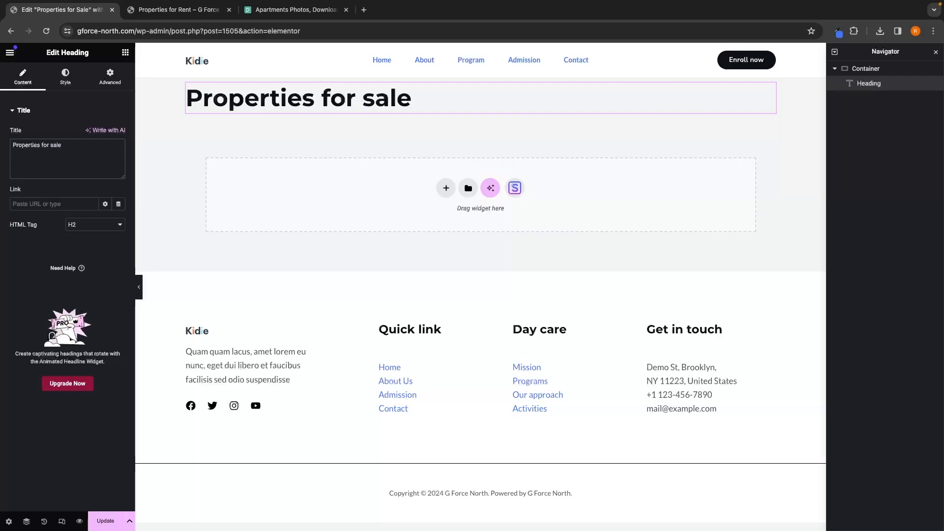
key("BackSpace")
key("BackSpace")
key("BackSpace")
key("BackSpace")
type("Sale")
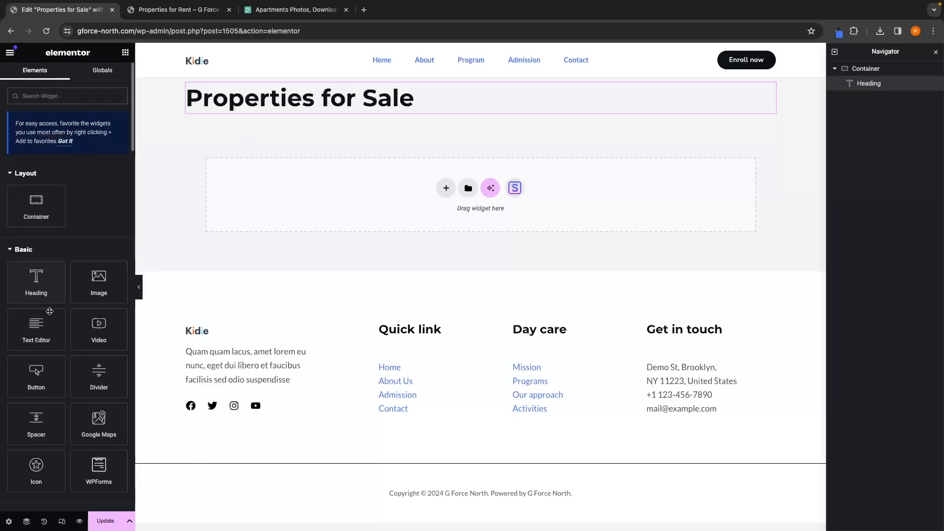
Step: Add a Text Editor below the heading with the rent page's subtitle, reworded to "Looking to buy? Find hundreds of listings, right at your fingertips."
left_click_drag(36, 327, 312, 116)
left_click(198, 18)
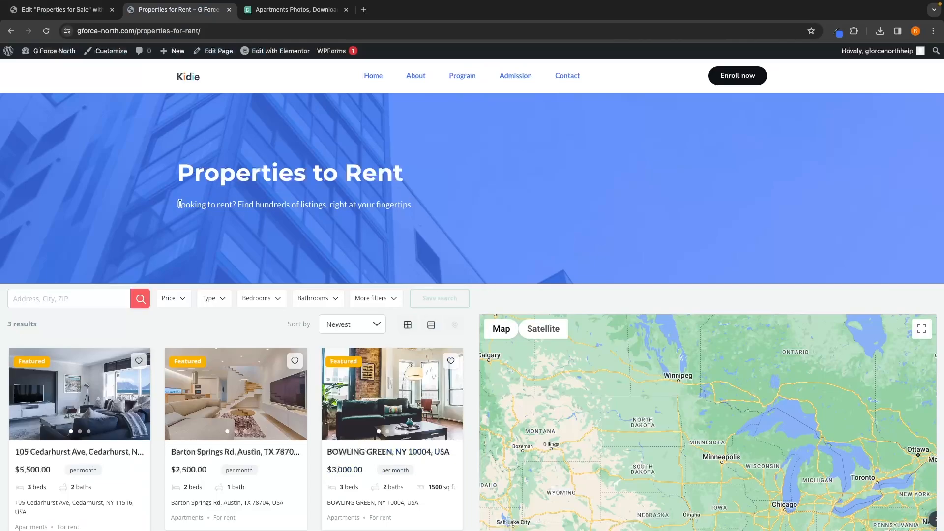
left_click_drag(276, 203, 421, 207)
key("super+c")
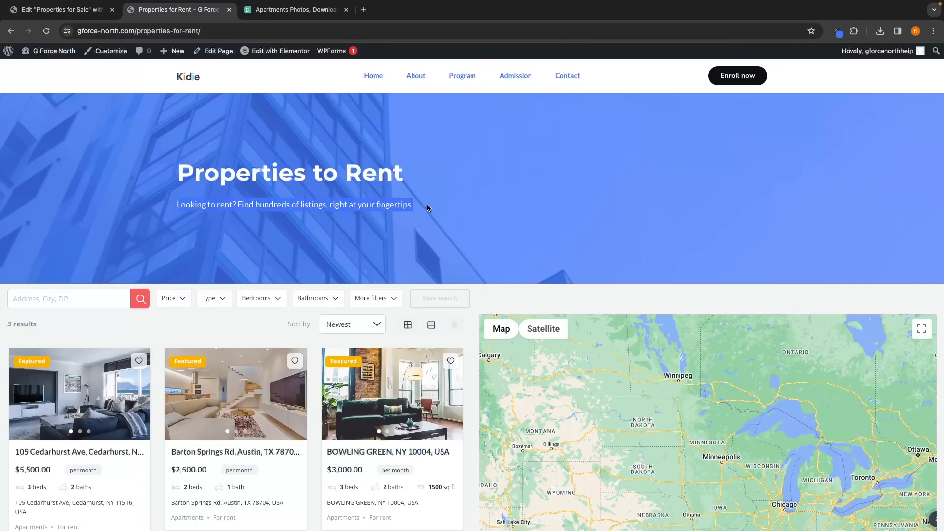
left_click(59, 9)
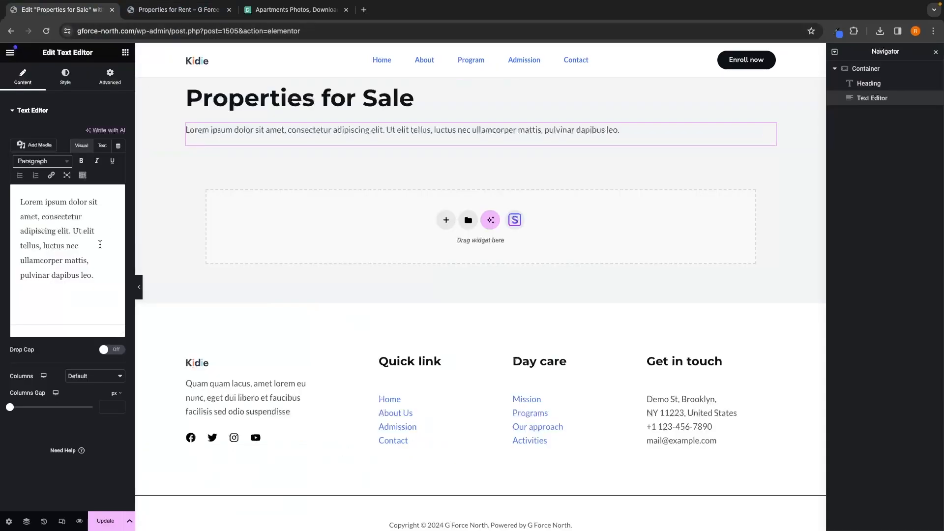
left_click(98, 278)
left_click_drag(98, 278, 13, 196)
key("super+v")
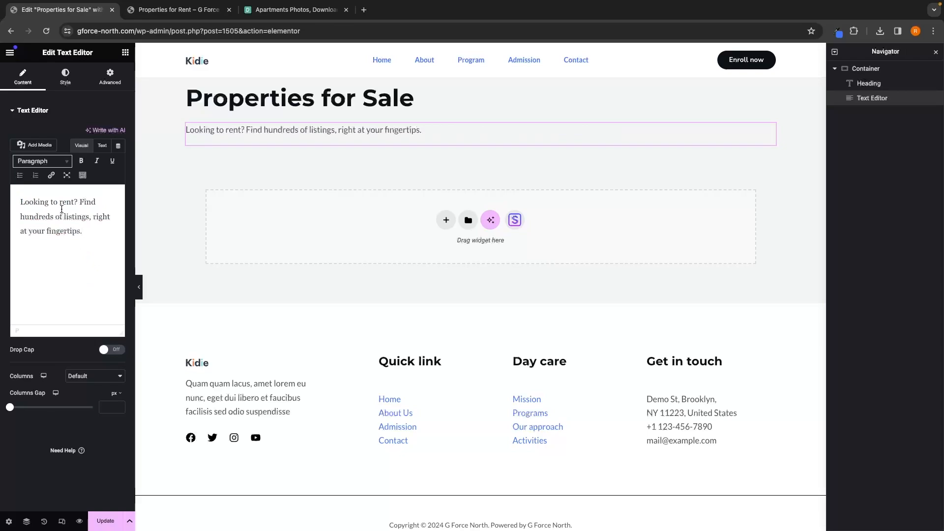
type("buy")
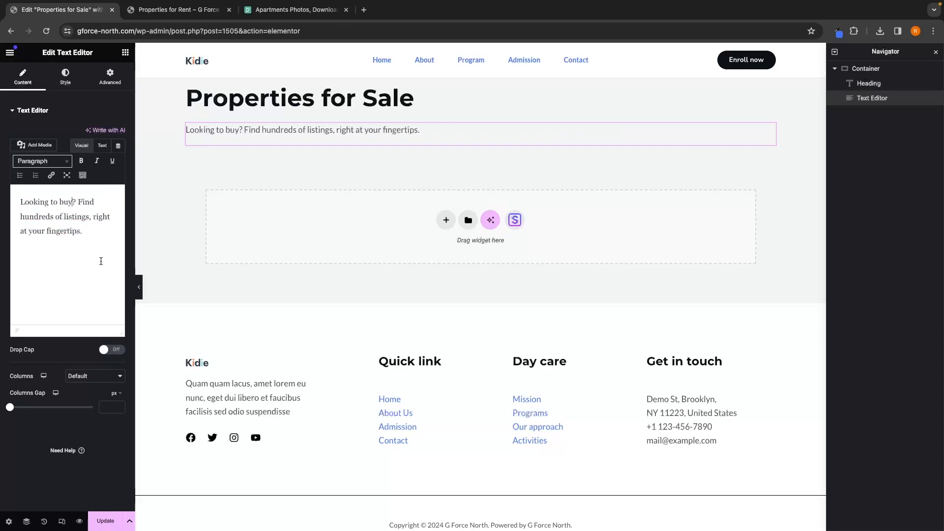
left_click_drag(119, 235, 20, 196)
left_click(117, 236)
Step: Give the hero container a classic background image of houses from the media library
left_click(127, 53)
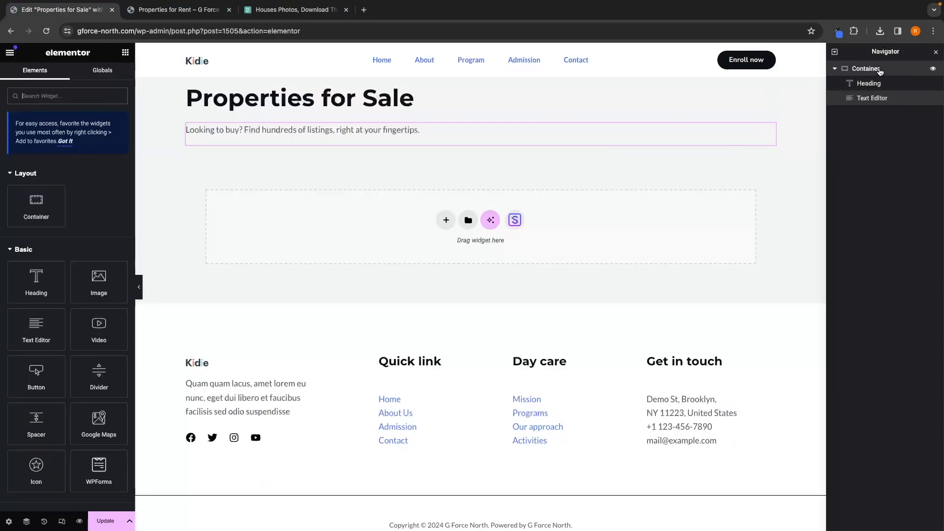
left_click(879, 71)
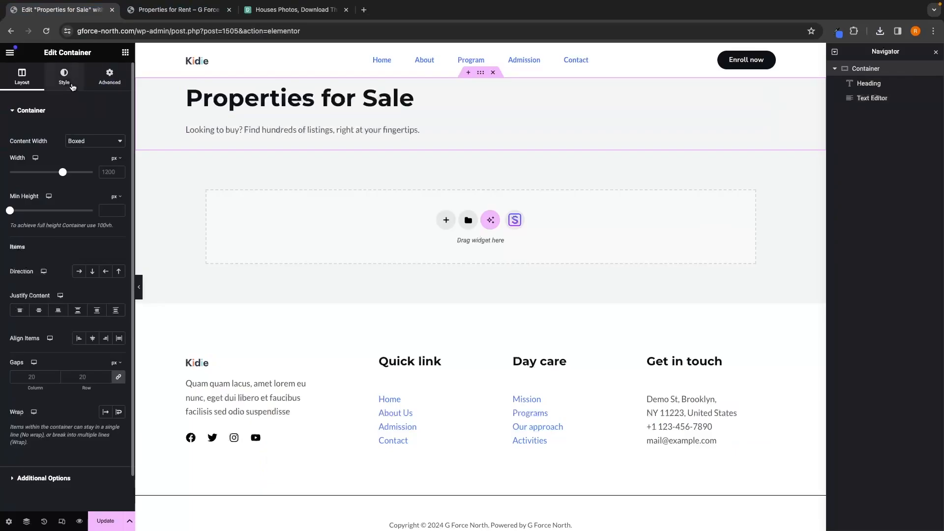
left_click(64, 81)
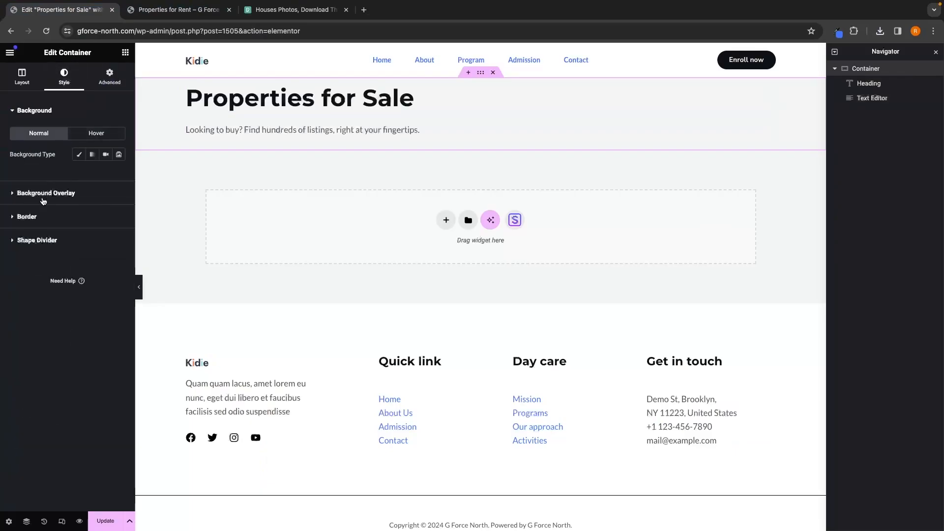
left_click(79, 154)
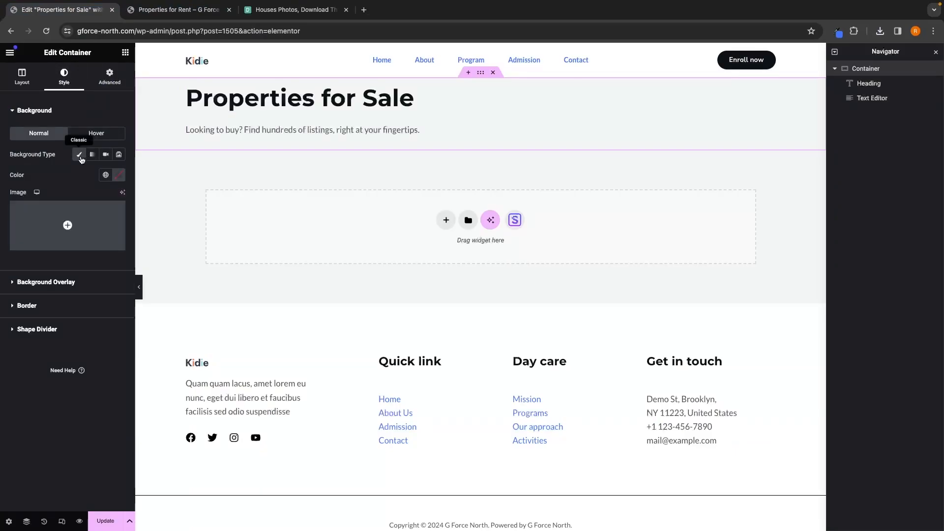
left_click(79, 226)
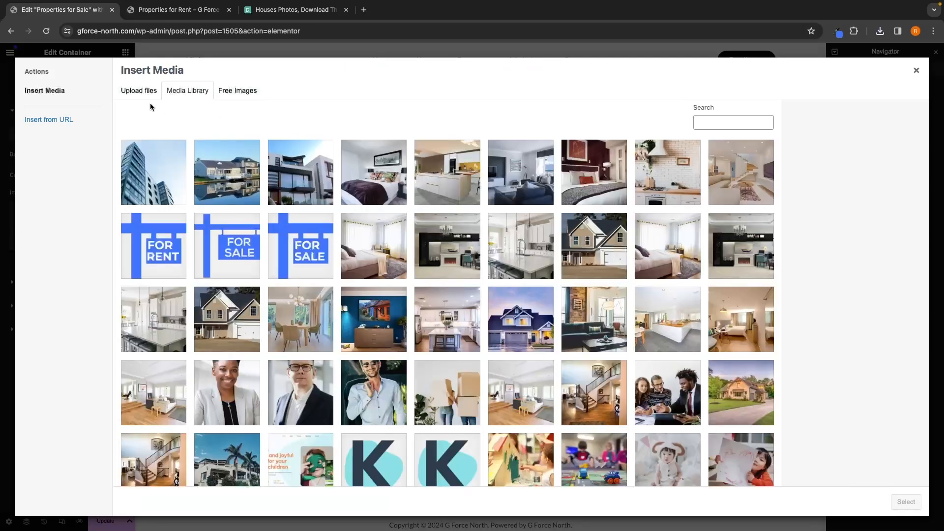
left_click(141, 93)
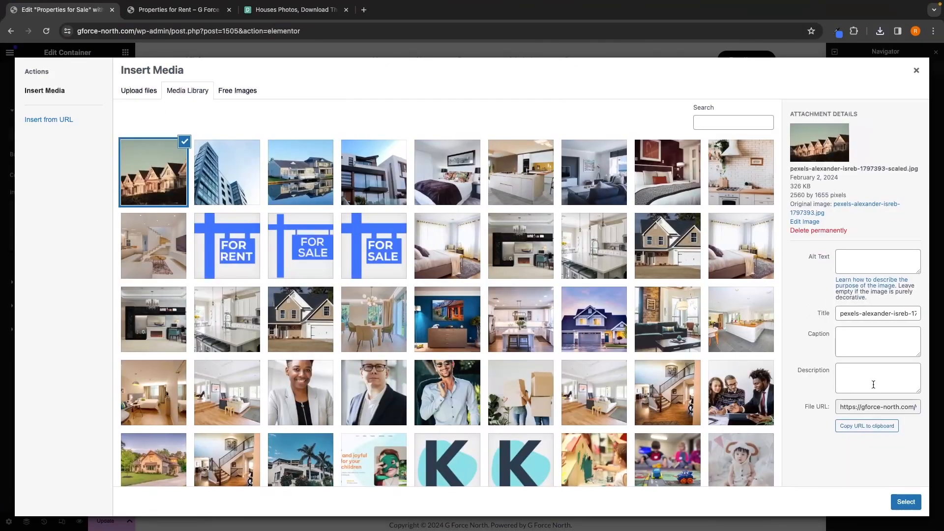
left_click(906, 501)
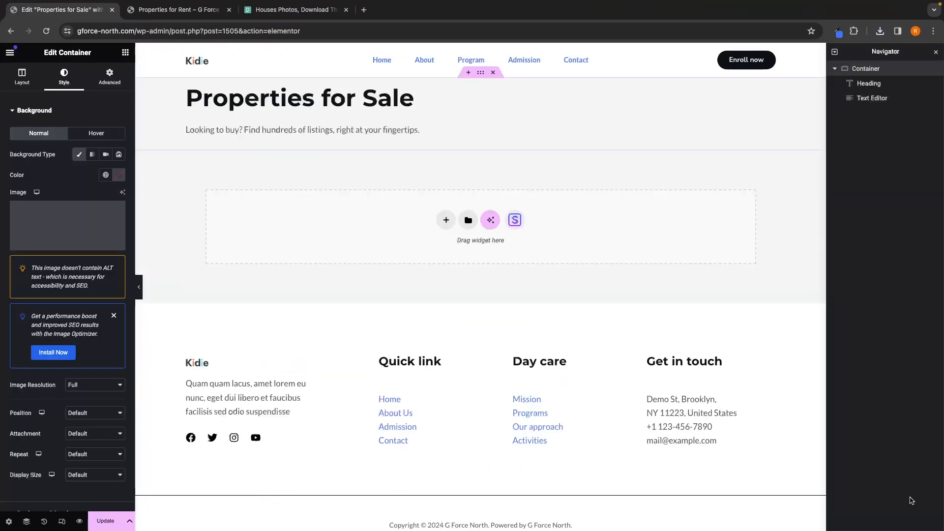
Step: Set the text colour of the heading and the paragraph to white (#FFFFFF)
left_click(355, 102)
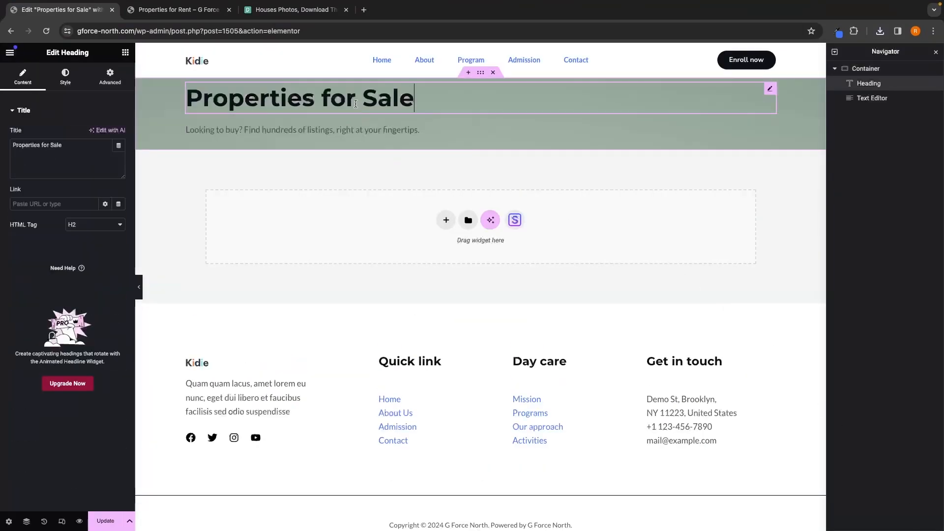
left_click(65, 79)
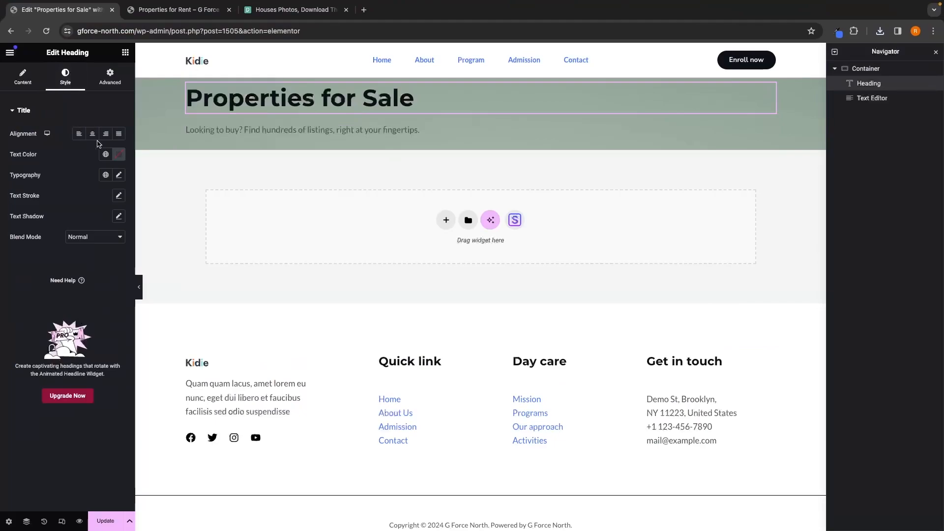
left_click(119, 154)
left_click(63, 193)
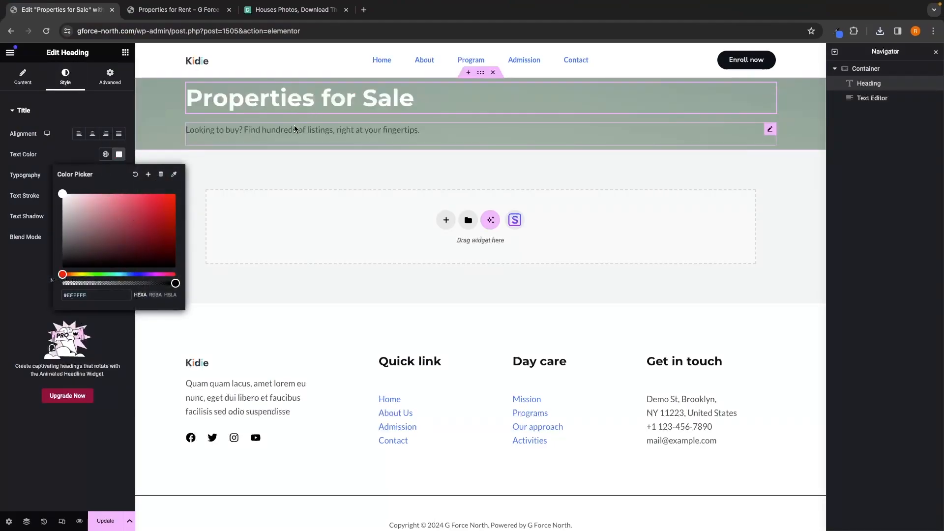
left_click(294, 129)
left_click(66, 79)
left_click(119, 154)
left_click(63, 193)
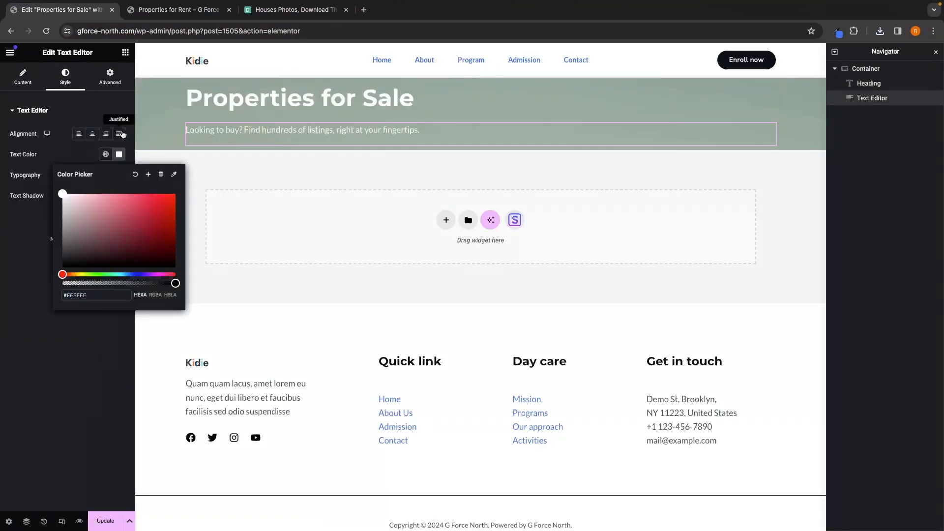
left_click(102, 112)
Step: Add spacers above the heading and below the paragraph, and set the top spacer to 100 px
left_click(126, 53)
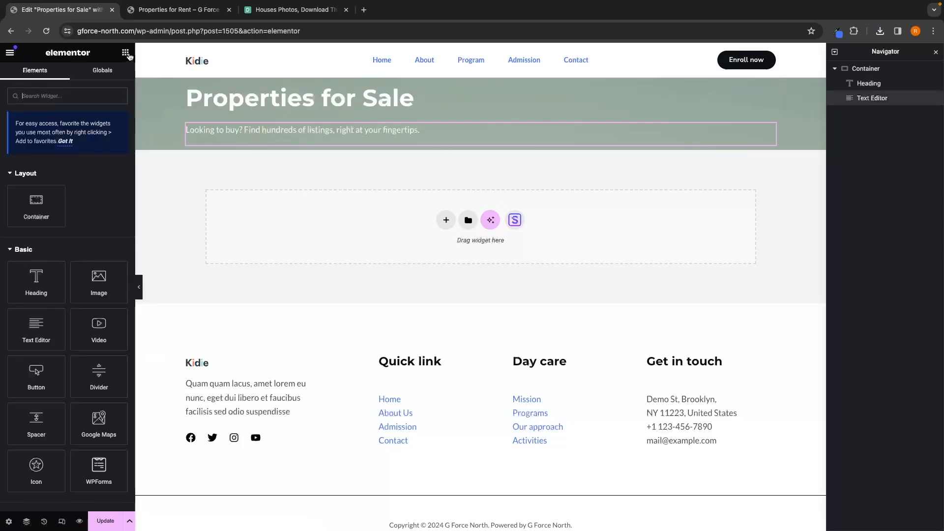
left_click_drag(36, 420, 264, 86)
left_click(125, 52)
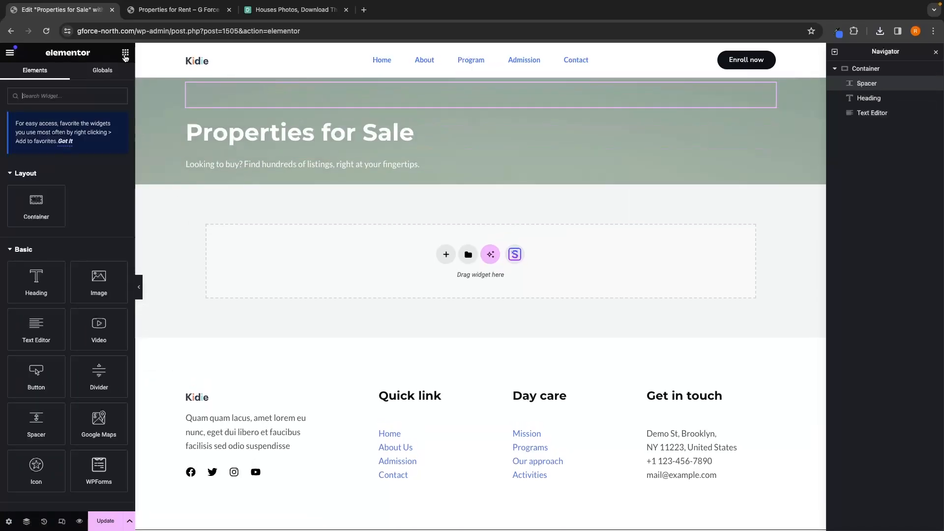
left_click_drag(35, 422, 300, 177)
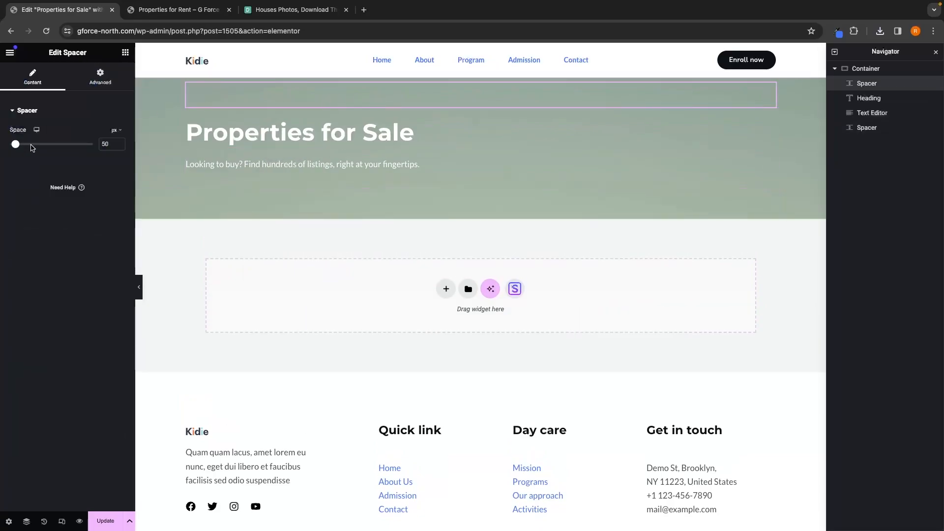
key("BackSpace")
key("BackSpace")
type("100")
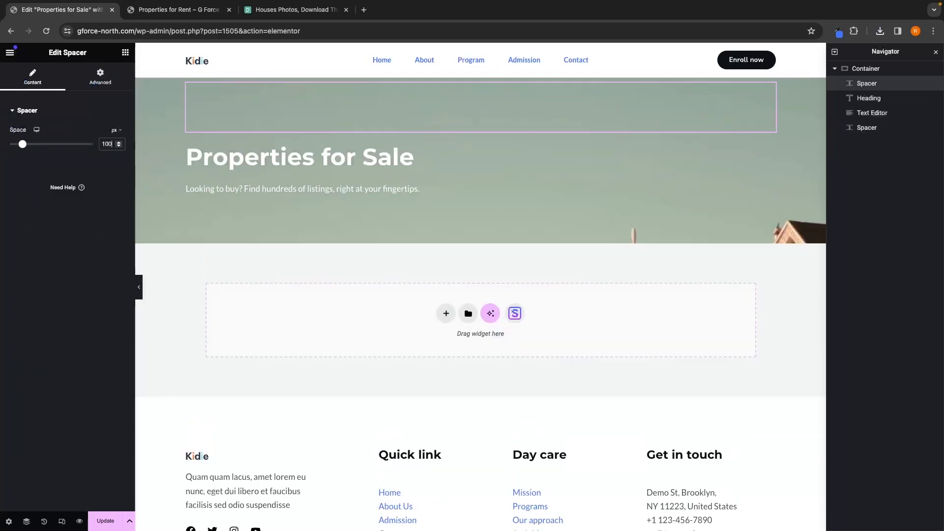
Step: Set the bottom spacer's height to 100 px
left_click(237, 219)
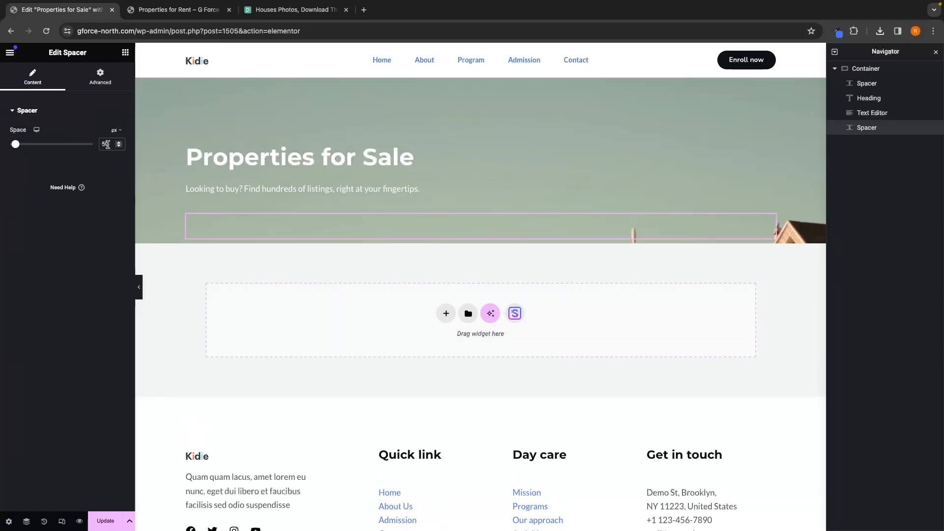
left_click(107, 144)
key("BackSpace")
key("BackSpace")
type("100")
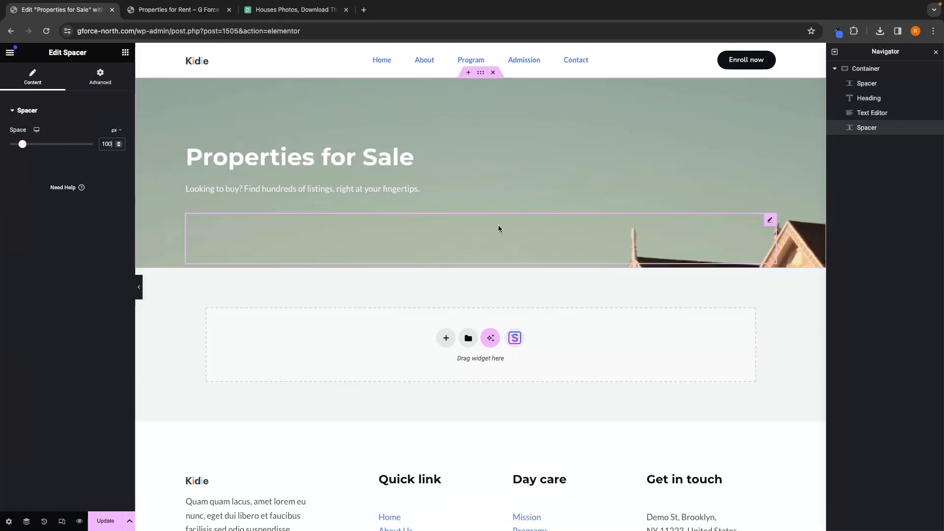
Step: Set the hero container's background position to Center Center and its display size to Cover
left_click(873, 71)
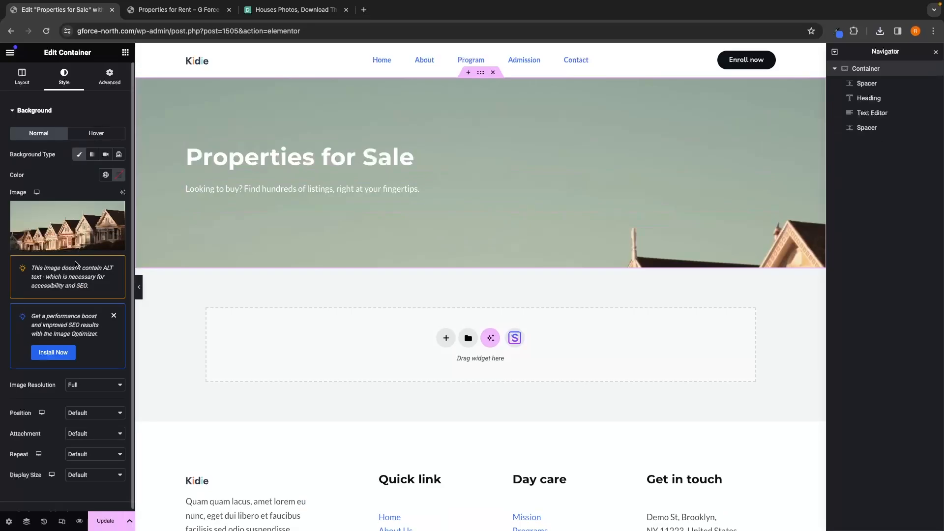
left_click(101, 413)
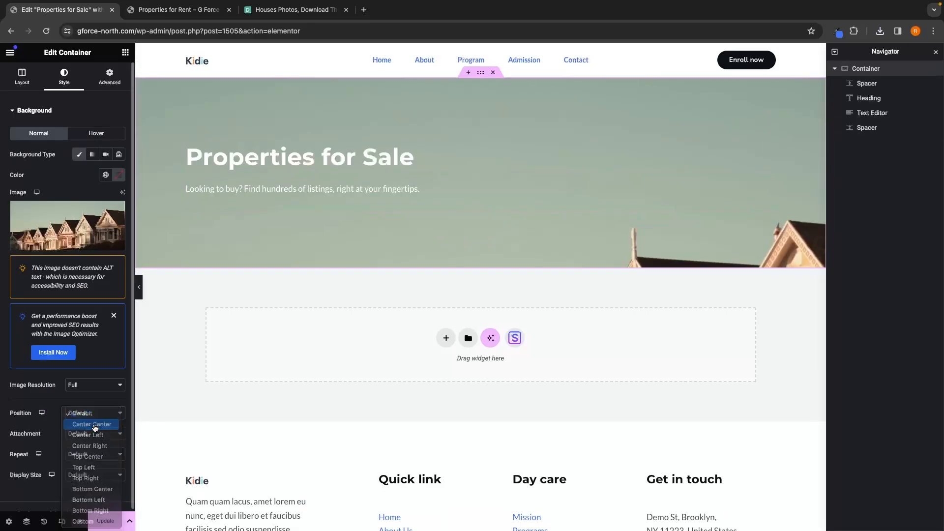
left_click(93, 423)
left_click(93, 475)
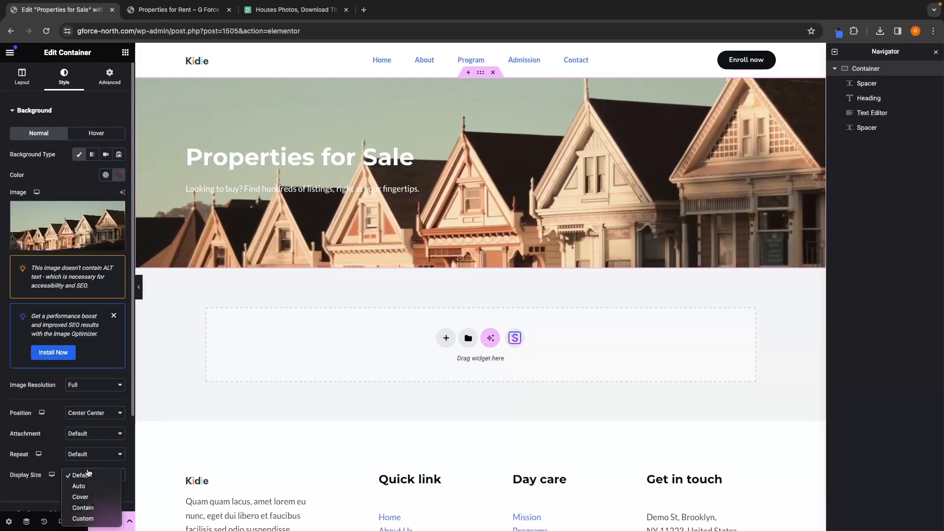
left_click(87, 497)
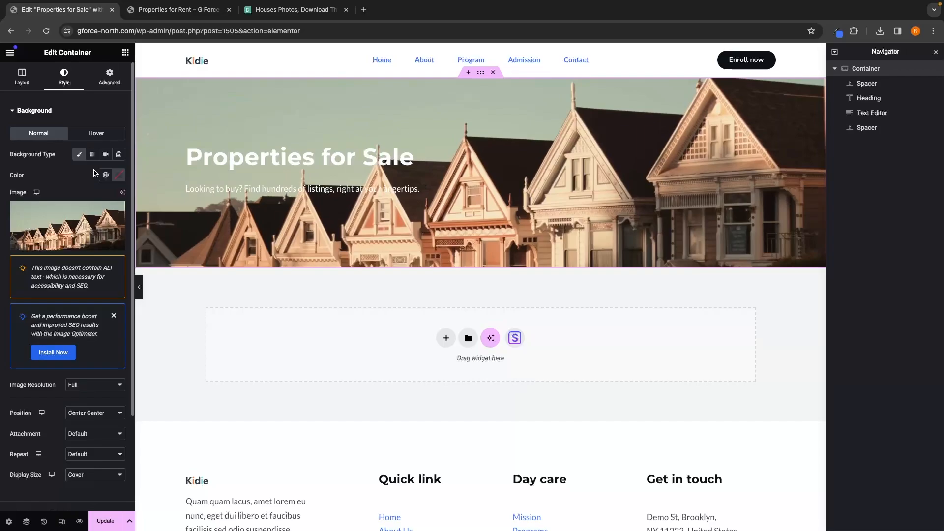
Step: Give the hero container a classic blue background overlay at 0.75 opacity, comparing it with the Properties for Rent page
left_click(45, 115)
left_click(49, 134)
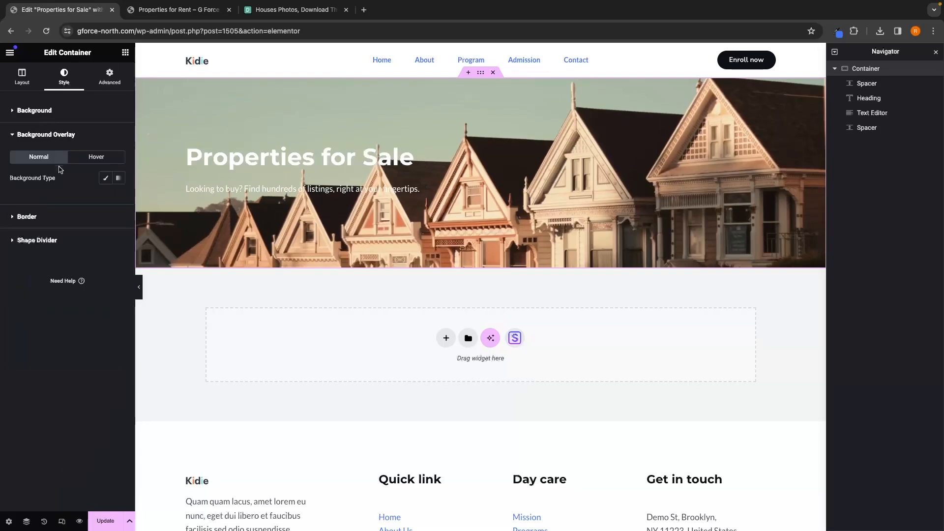
left_click(105, 178)
left_click(854, 31)
left_click(769, 236)
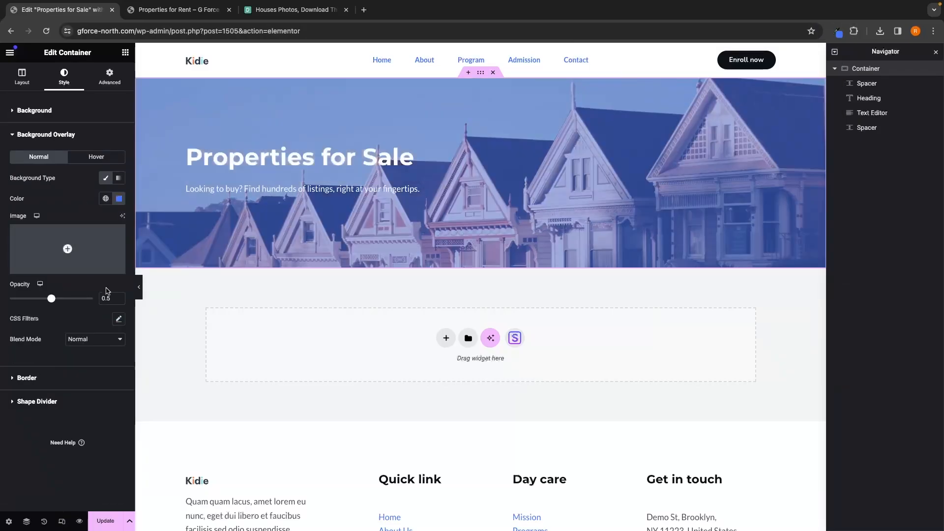
type("75")
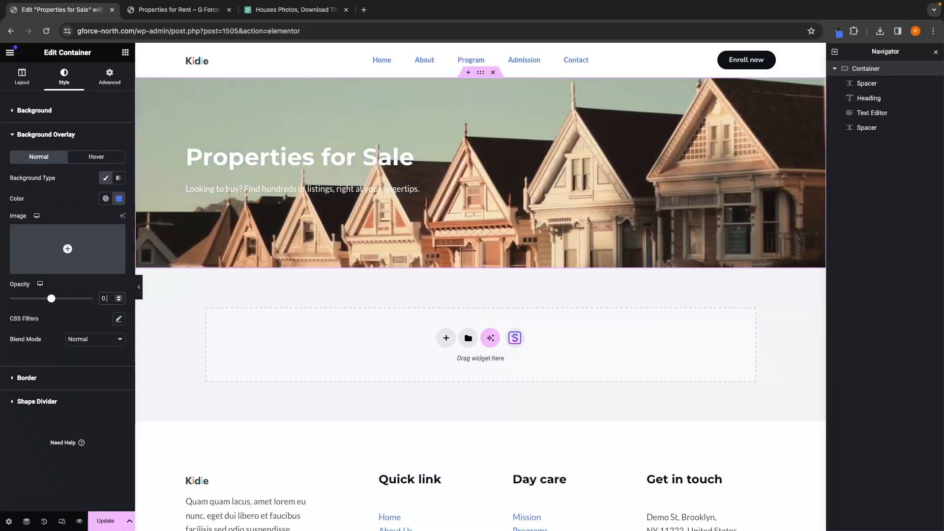
left_click(177, 10)
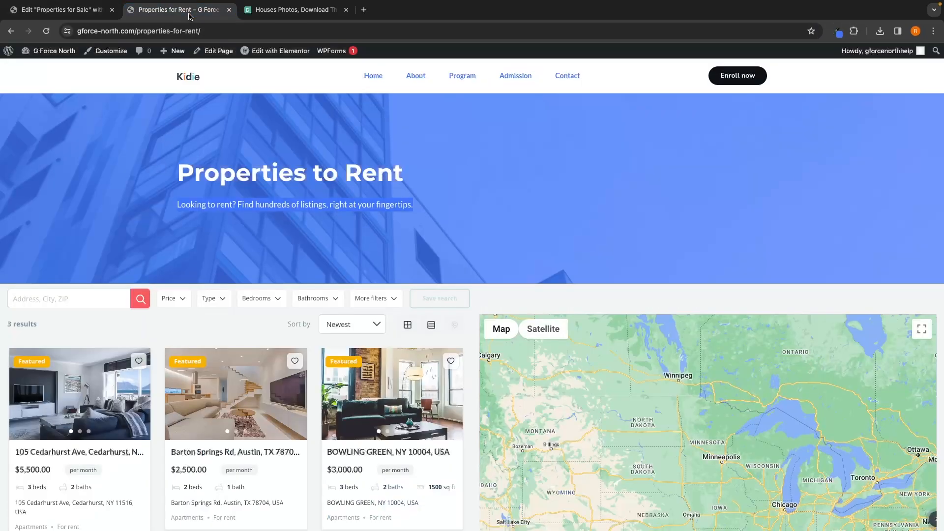
left_click(90, 19)
left_click(169, 14)
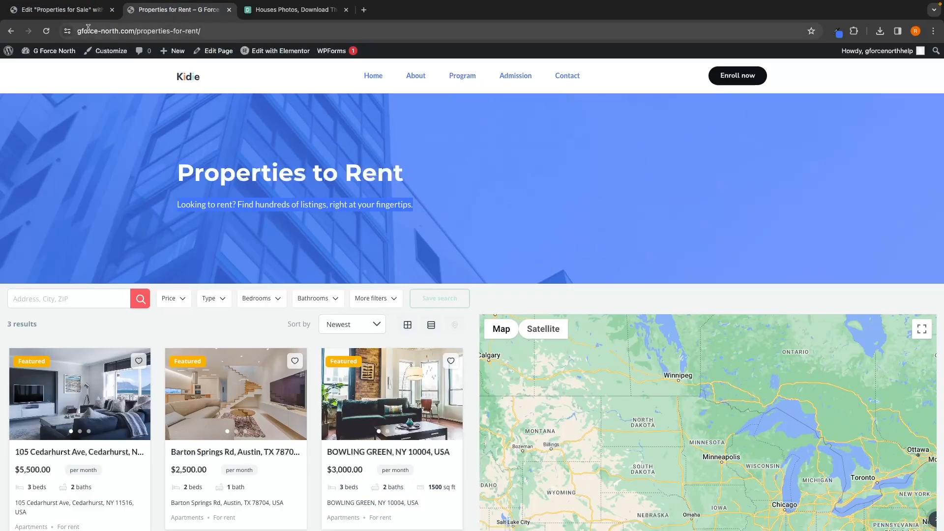
left_click(81, 14)
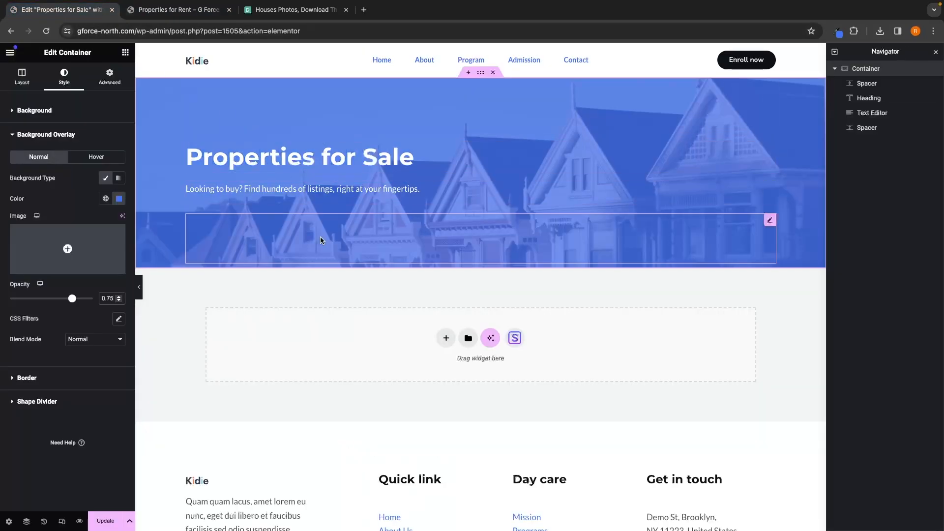
Step: Add an Estatik Half Map widget into the empty section below the hero
scroll(320, 237, "down", 1)
left_click(125, 54)
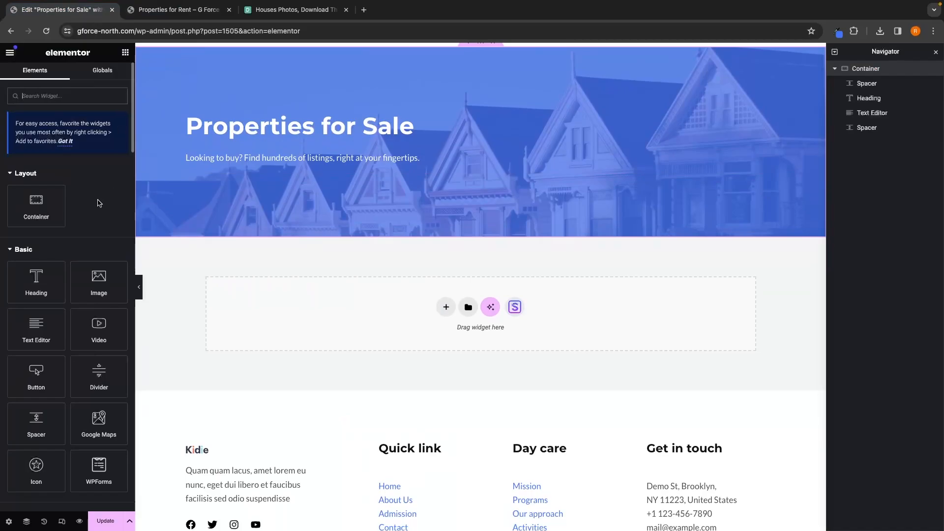
scroll(27, 438, "down", 20)
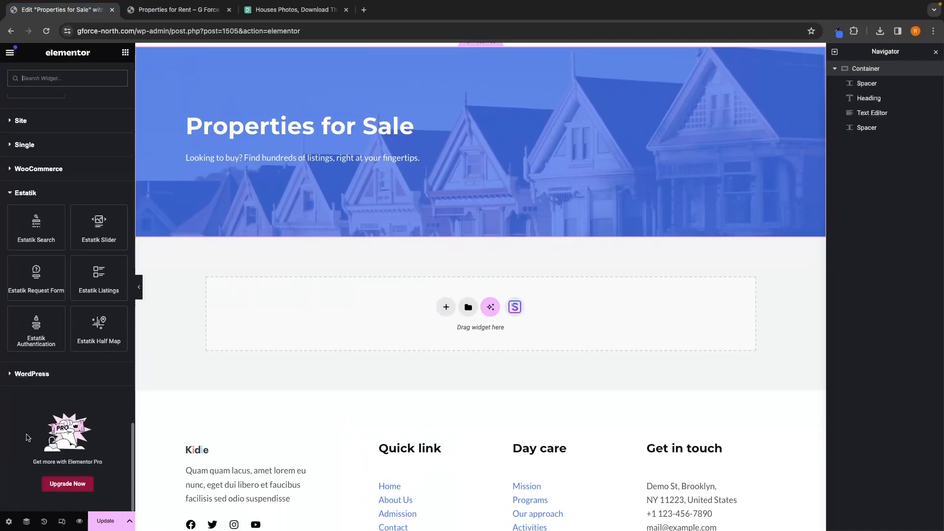
left_click_drag(83, 335, 359, 312)
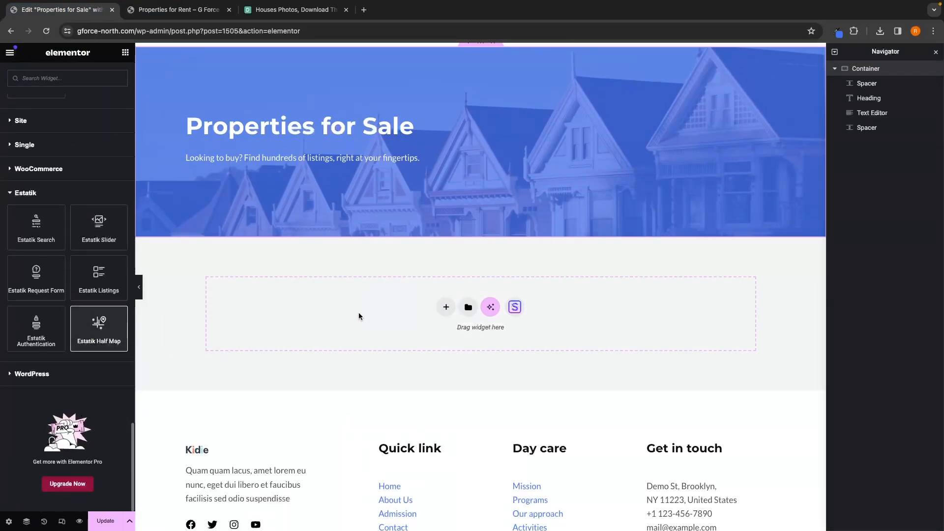
scroll(378, 327, "down", 1)
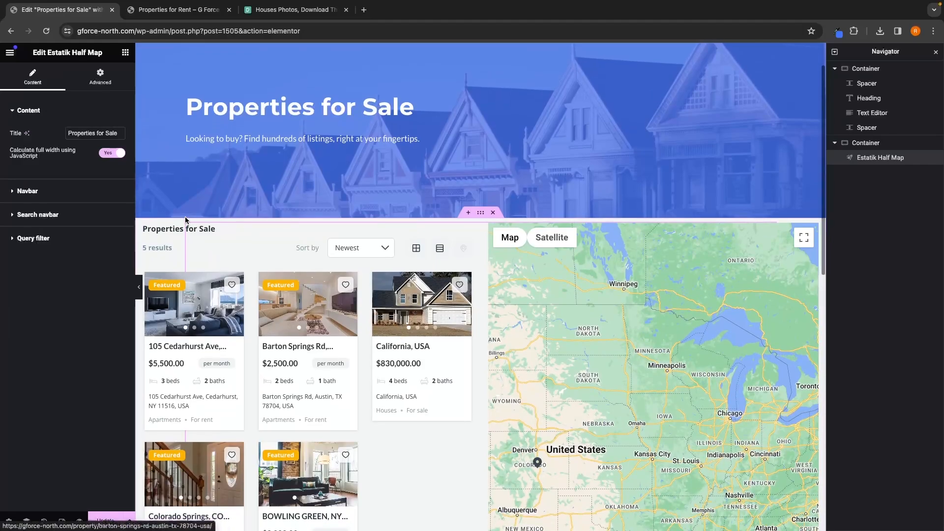
Step: Limit the half map's query filter to the For sale category
left_click(33, 239)
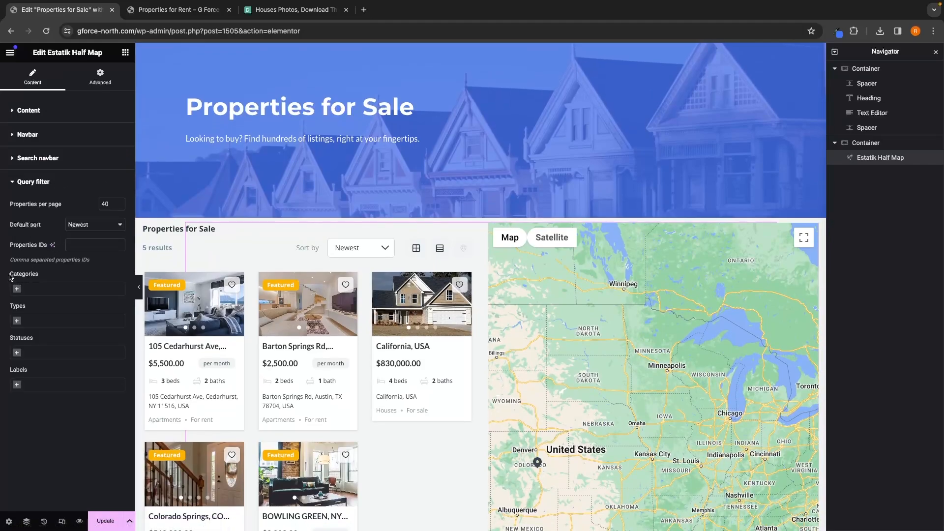
left_click(26, 289)
left_click(29, 313)
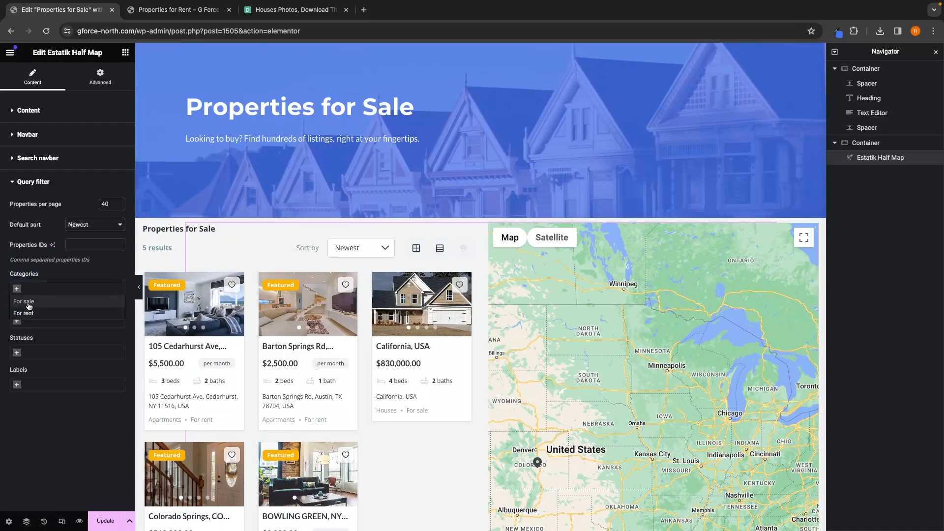
Step: Enable the half map's search bar and turn off Show page title in its navbar settings
left_click(60, 158)
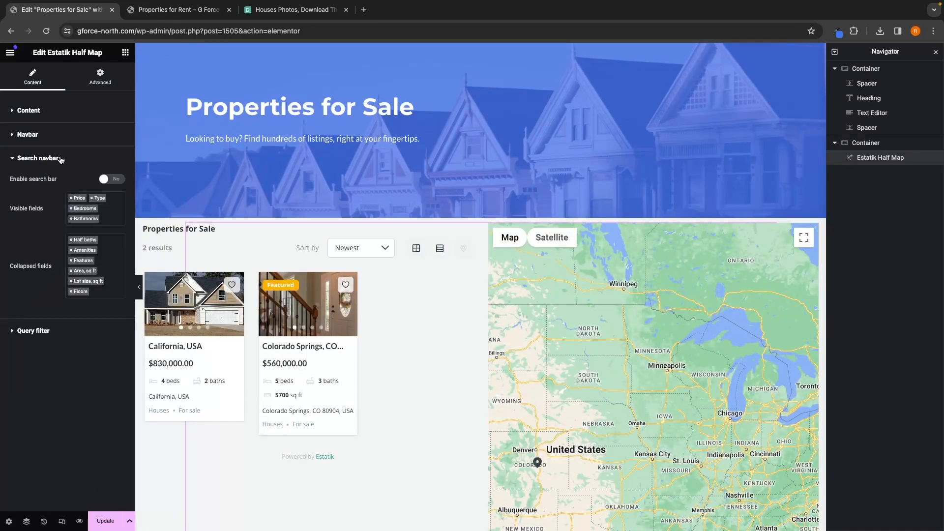
left_click(104, 178)
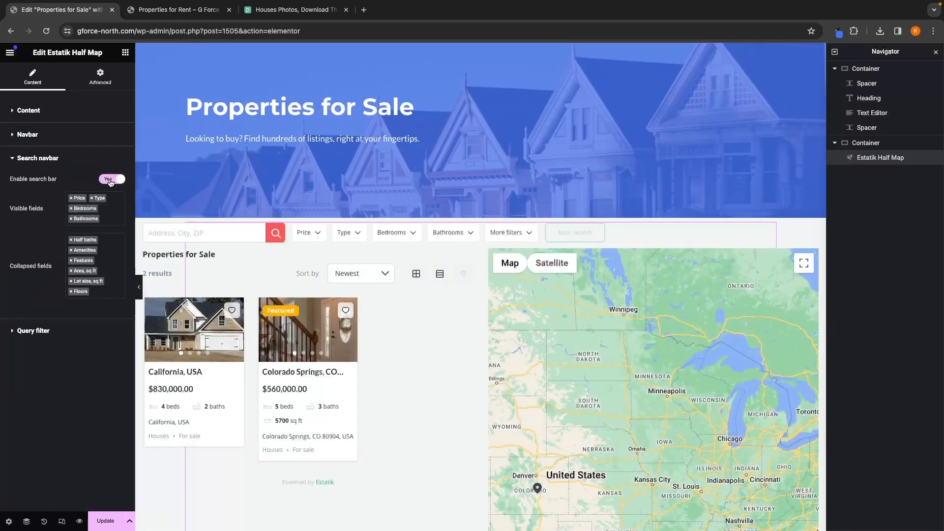
left_click(27, 136)
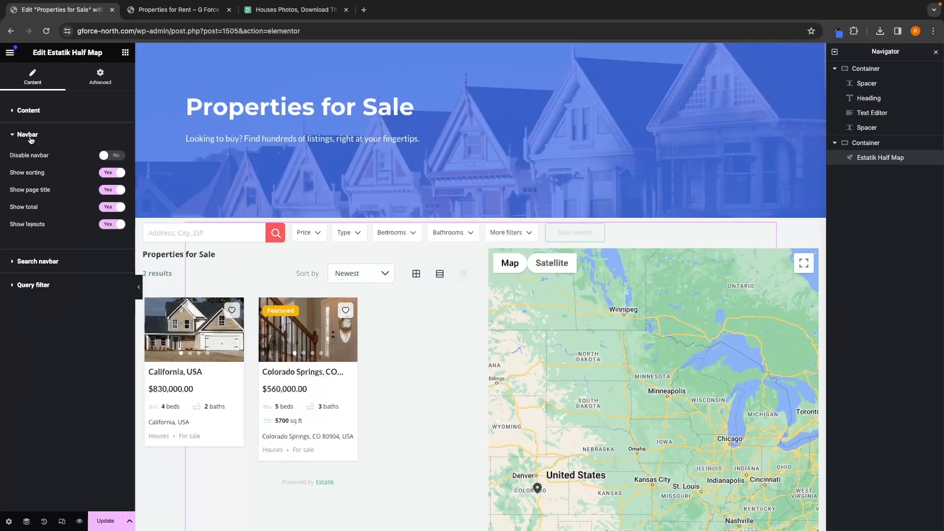
left_click(122, 191)
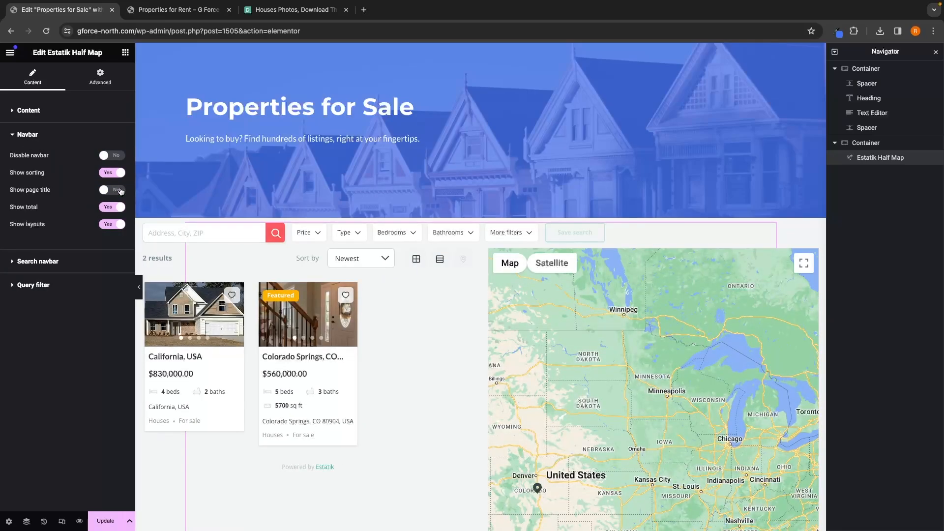
Step: Update the Properties for Sale page and open its preview
scroll(407, 296, "down", 2)
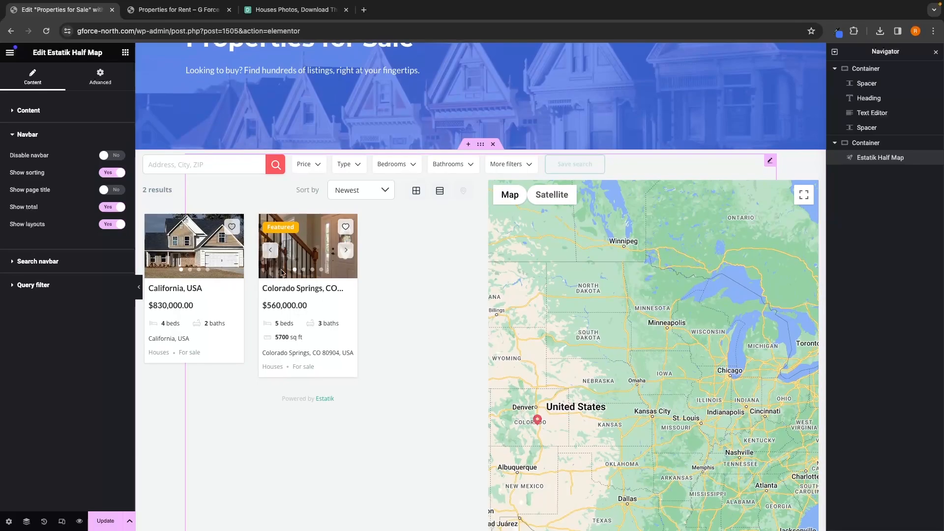
scroll(368, 324, "down", 1)
left_click(535, 396)
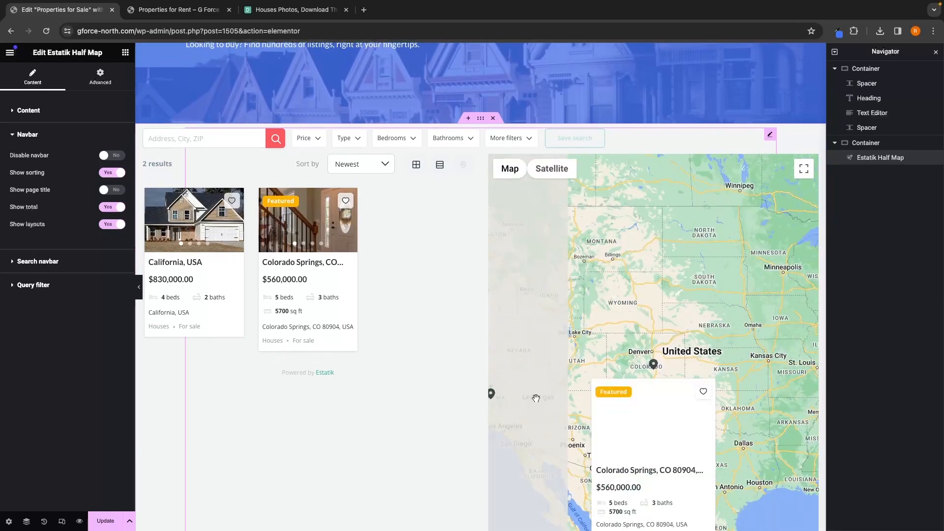
scroll(632, 337, "down", 1)
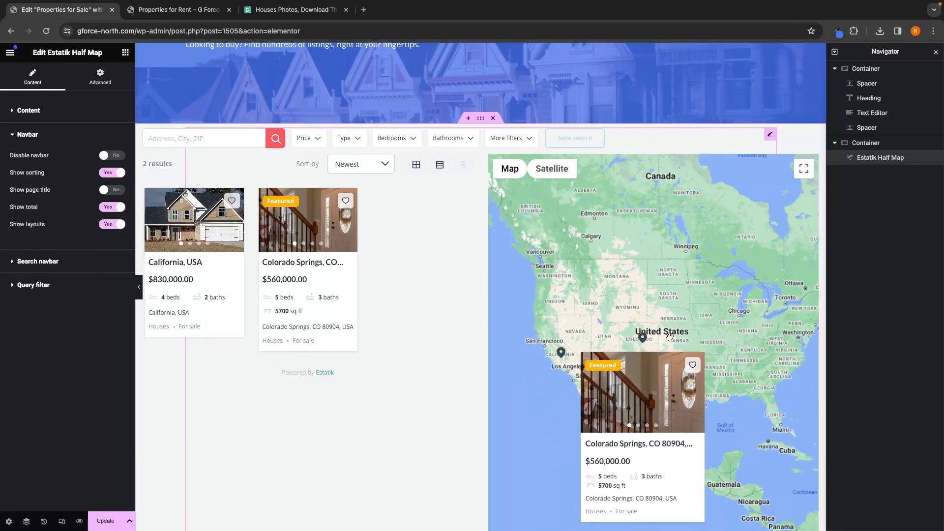
left_click(114, 522)
left_click(80, 521)
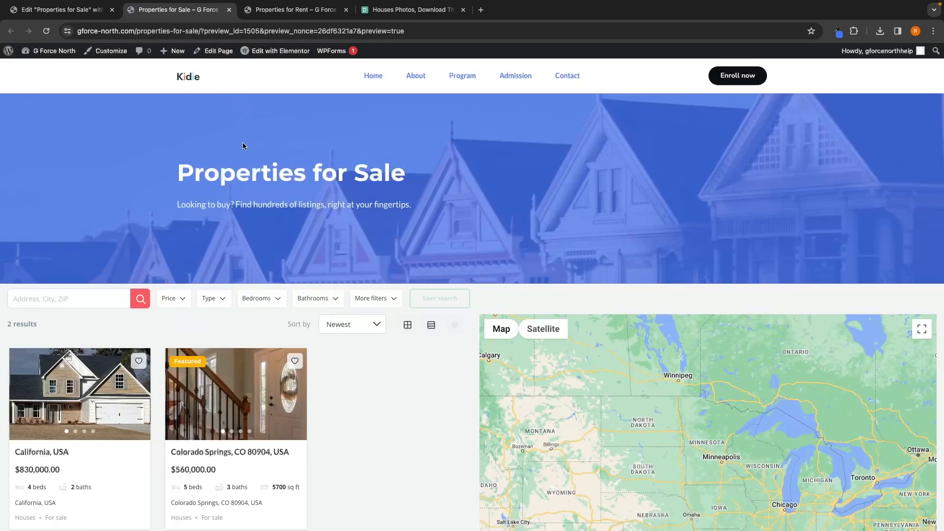
Step: Open the Properties for Sale page from the pages list and copy its URL
left_click(9, 52)
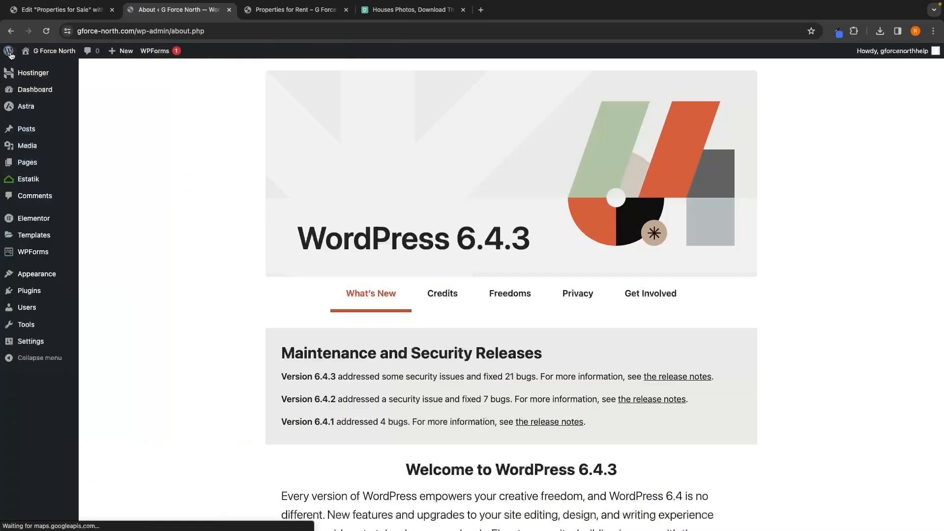
mouse_move(29, 163)
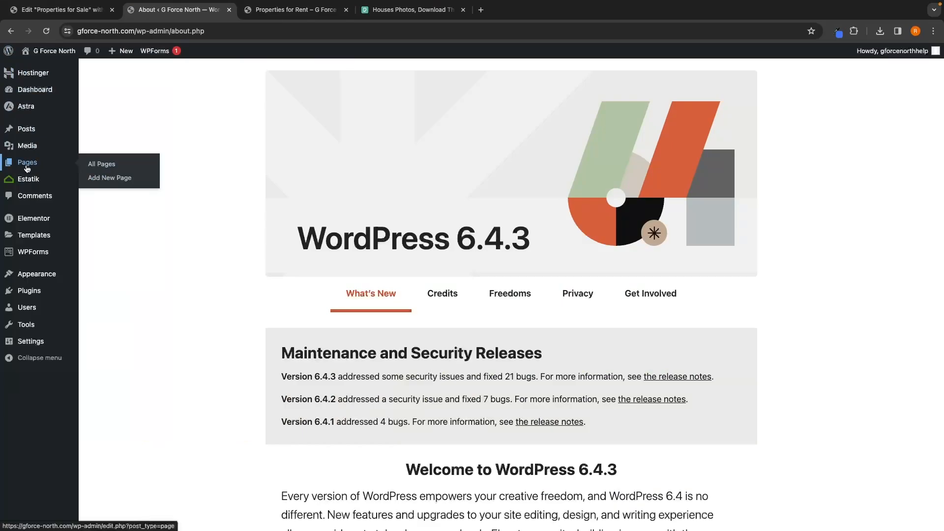
left_click(101, 164)
scroll(241, 201, "down", 1)
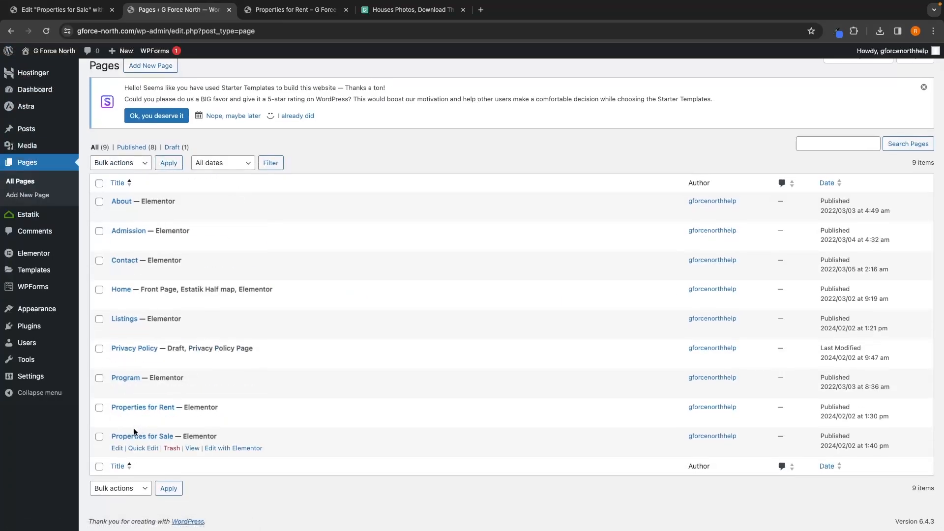
left_click(192, 448)
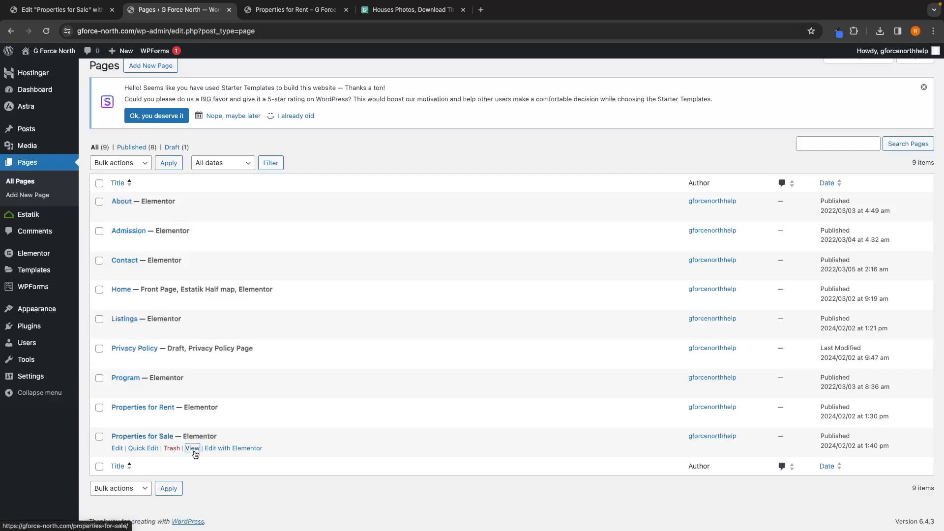
left_click(78, 31)
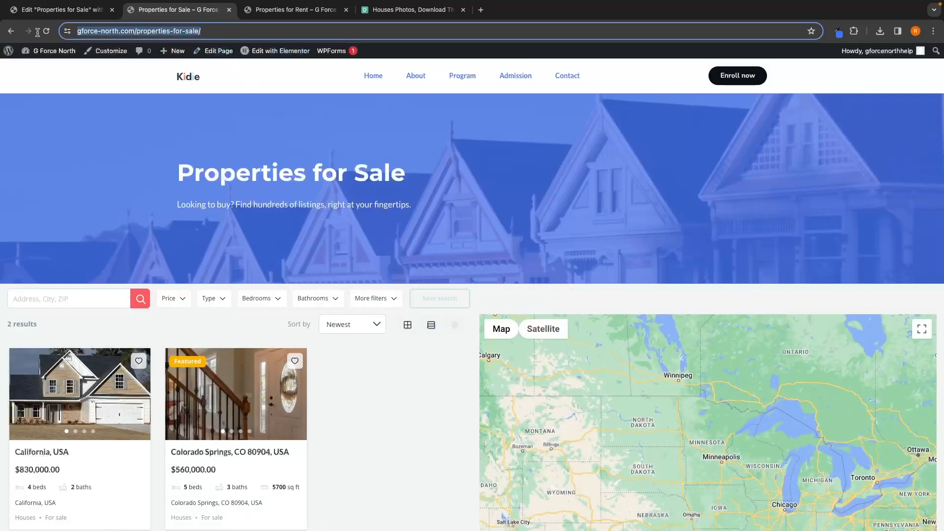
Step: Open the home page in Elementor and paste the Properties for Sale URL as the I'm Looking to Buy button's link
left_click(269, 117)
left_click(189, 79)
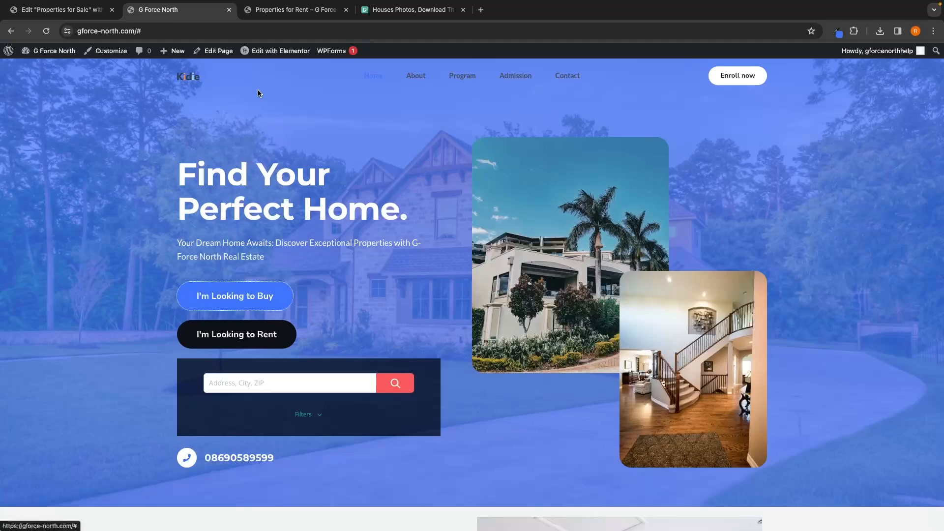
left_click(253, 53)
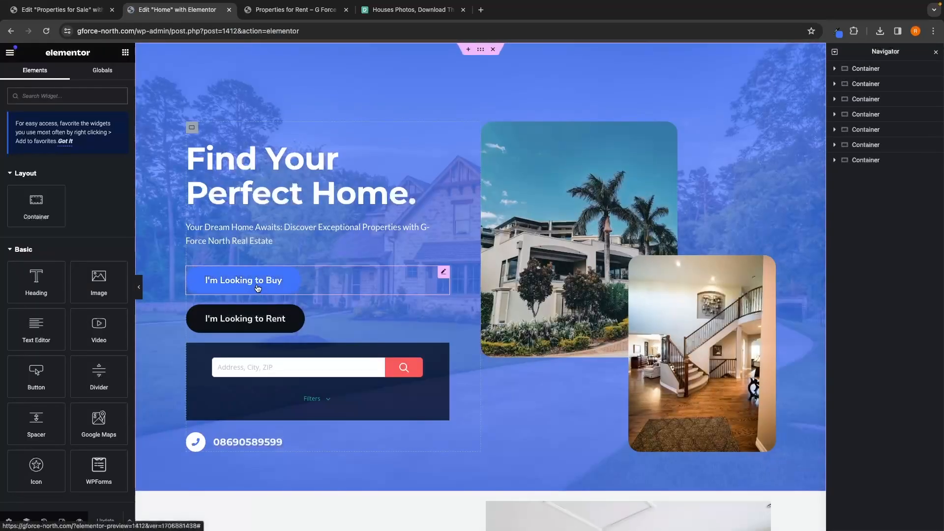
left_click(258, 288)
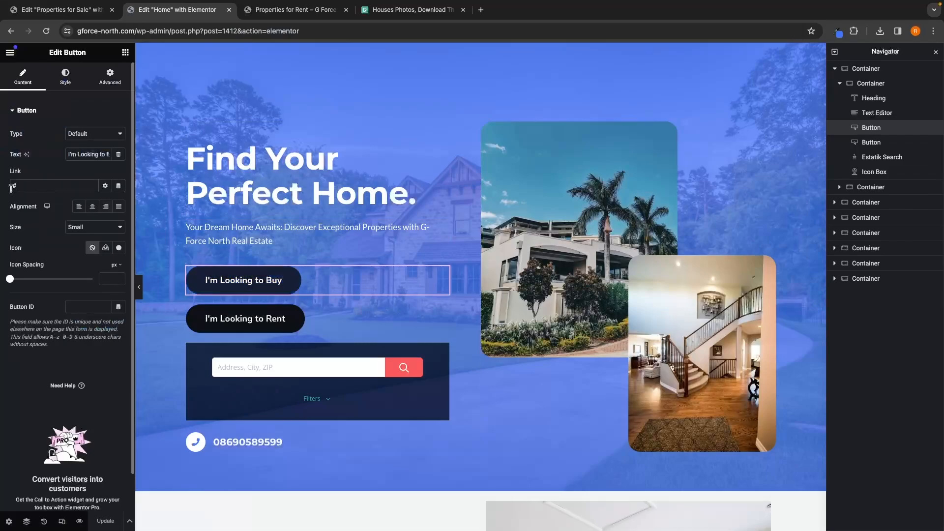
key("super+v")
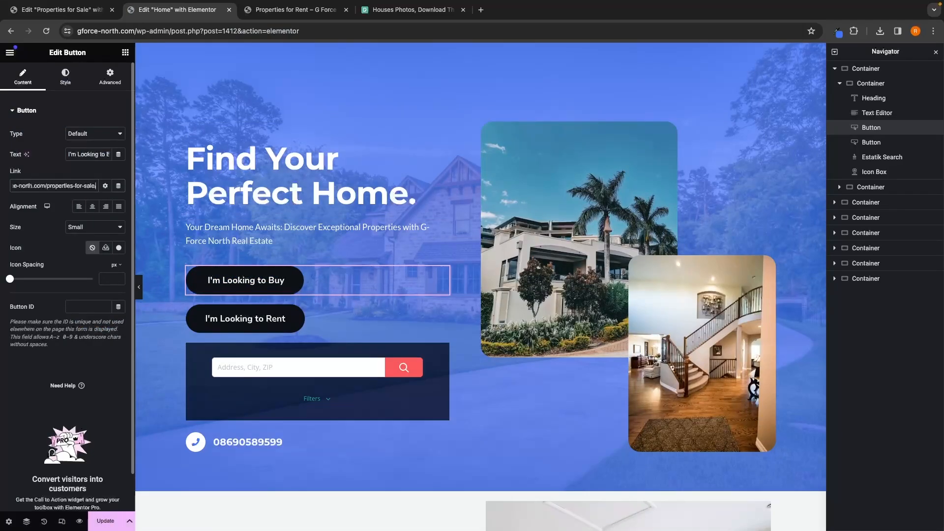
Step: Save the home page and open its preview
left_click(58, 171)
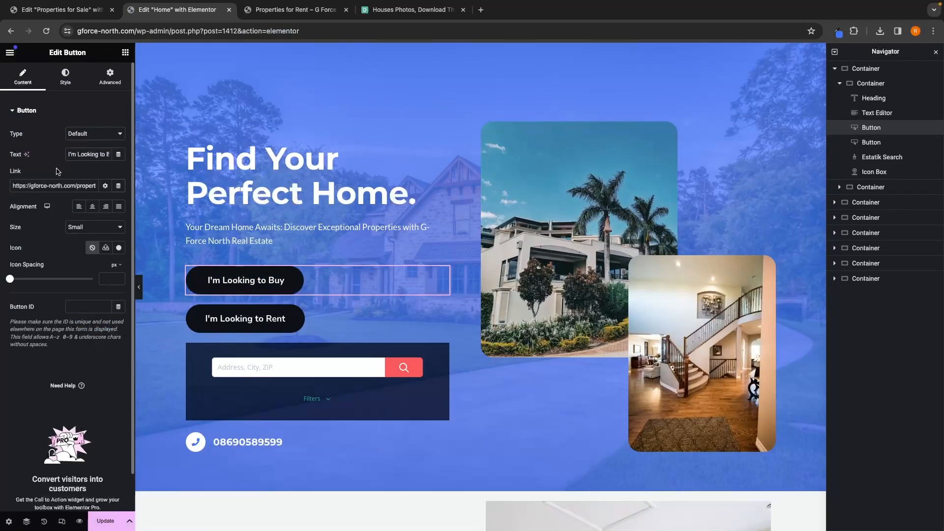
left_click(91, 525)
left_click(79, 520)
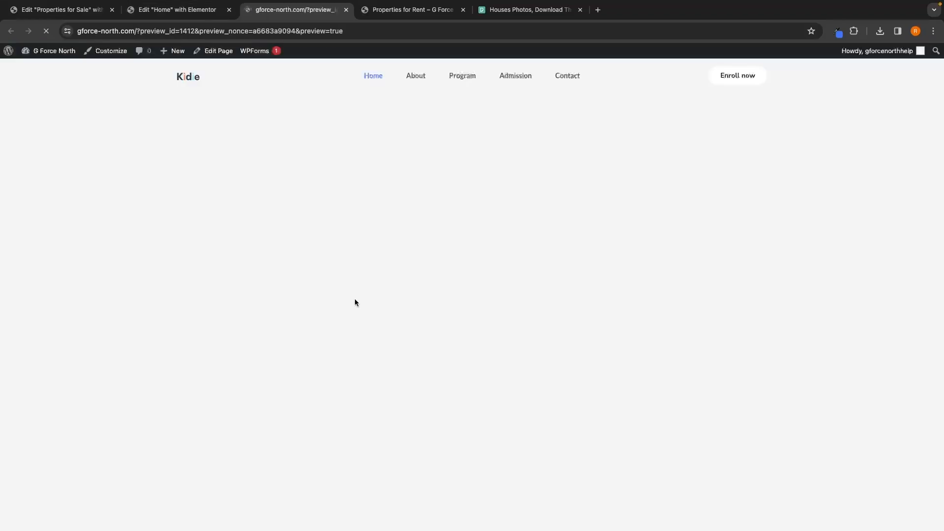
Step: Test the I'm Looking to Buy and I'm Looking to Rent buttons in the home page preview
left_click(267, 308)
scroll(378, 307, "down", 5)
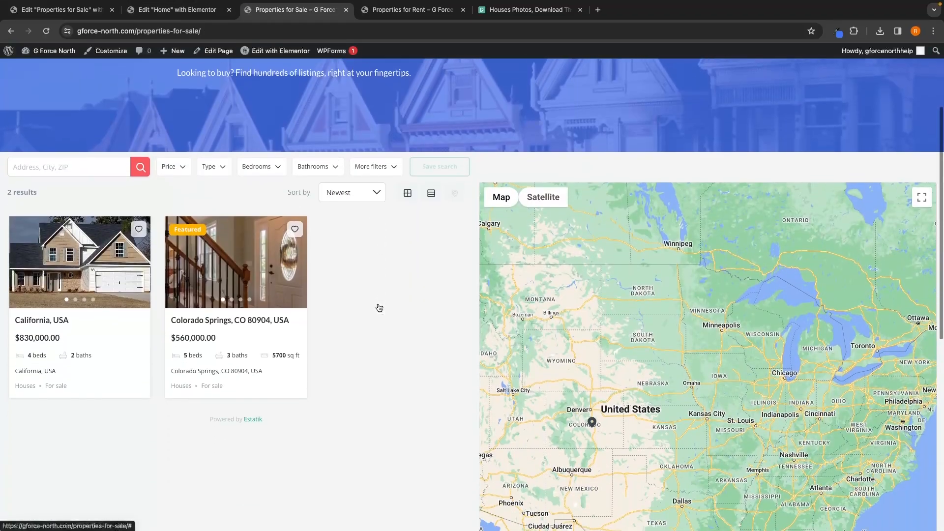
key("super+Left")
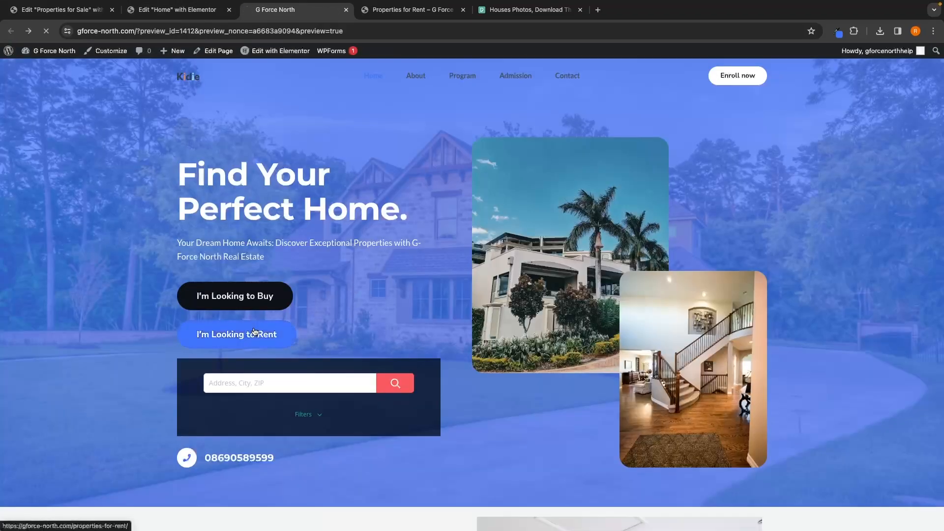
left_click(254, 331)
scroll(255, 332, "left", 5)
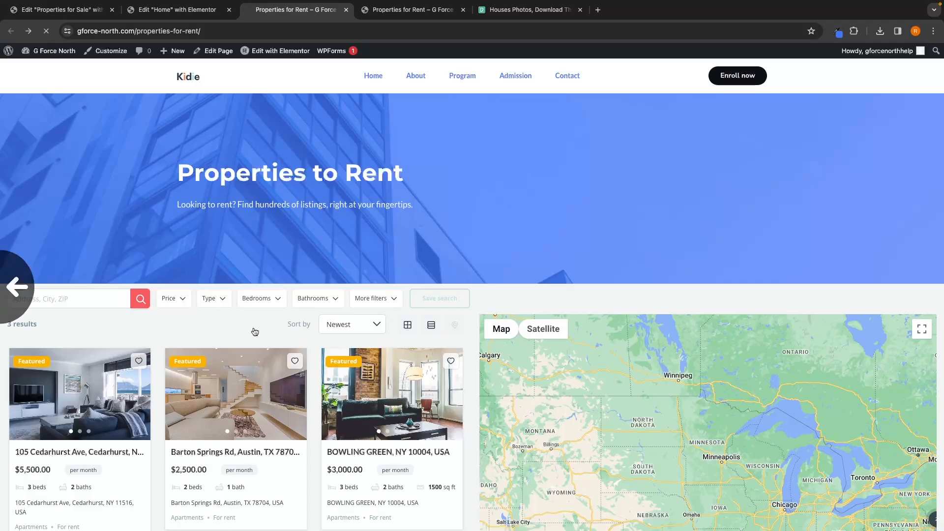
scroll(465, 246, "down", 10)
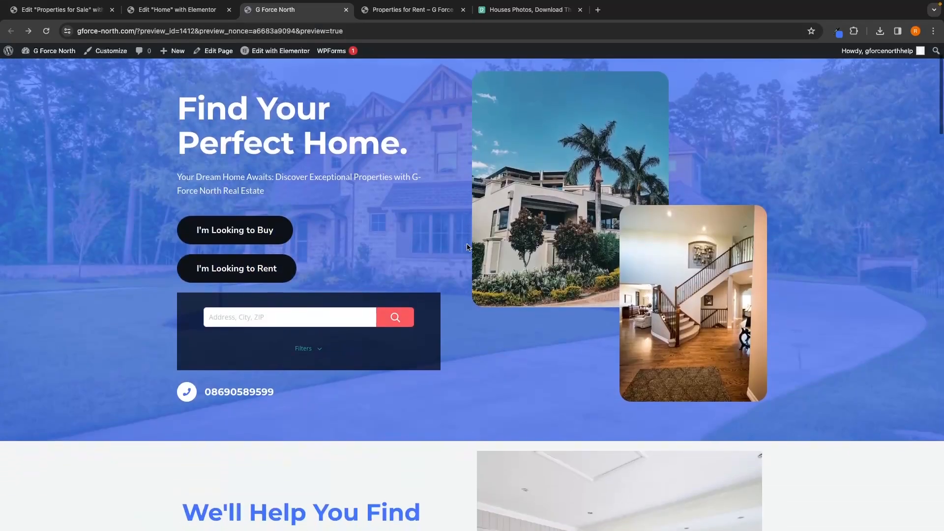
Step: Test the See Listings buttons further down the home page preview
scroll(467, 247, "down", 20)
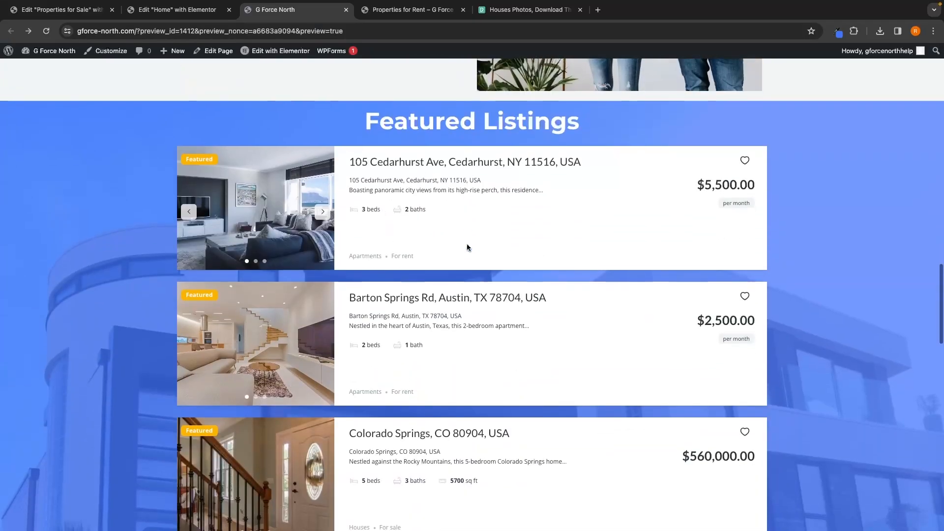
scroll(467, 244, "down", 10)
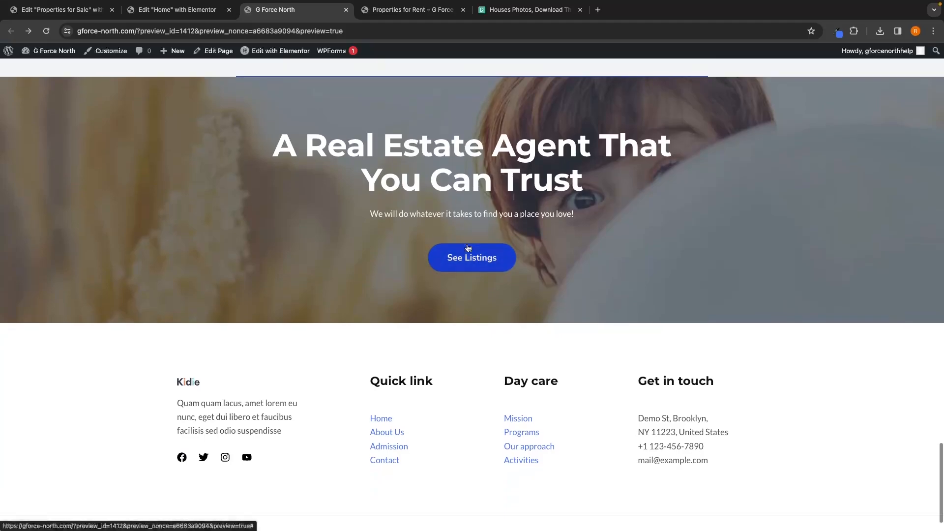
left_click(465, 254)
scroll(436, 315, "down", 20)
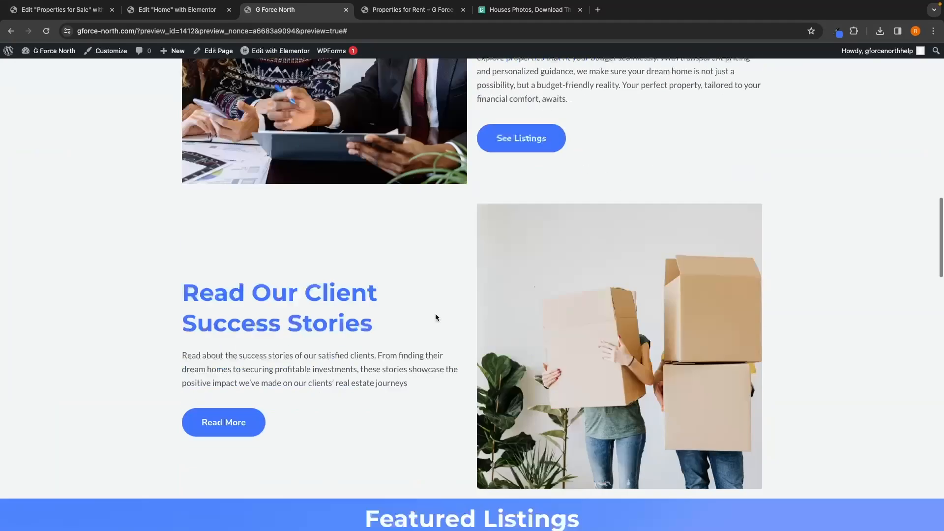
left_click(482, 217)
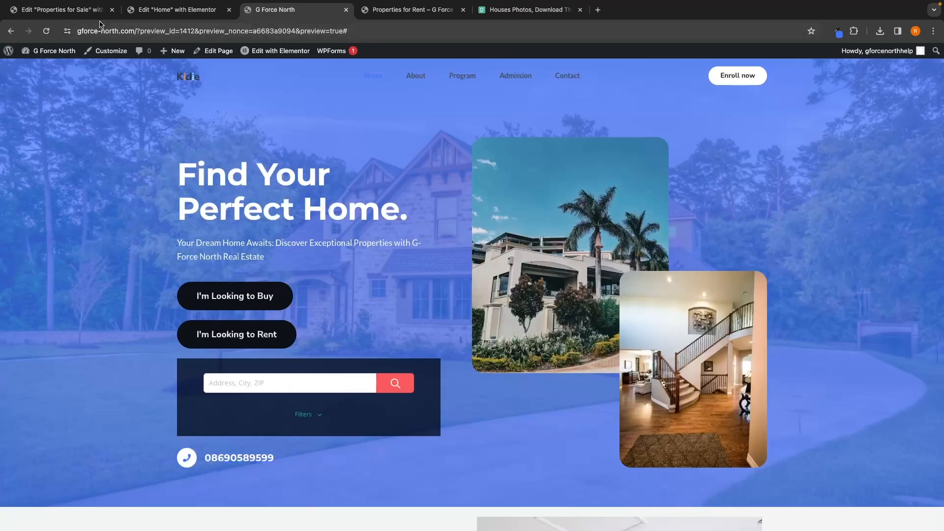
Step: Open the Listings page from the pages list and copy its URL
left_click(112, 9)
left_click(112, 9)
left_click(229, 10)
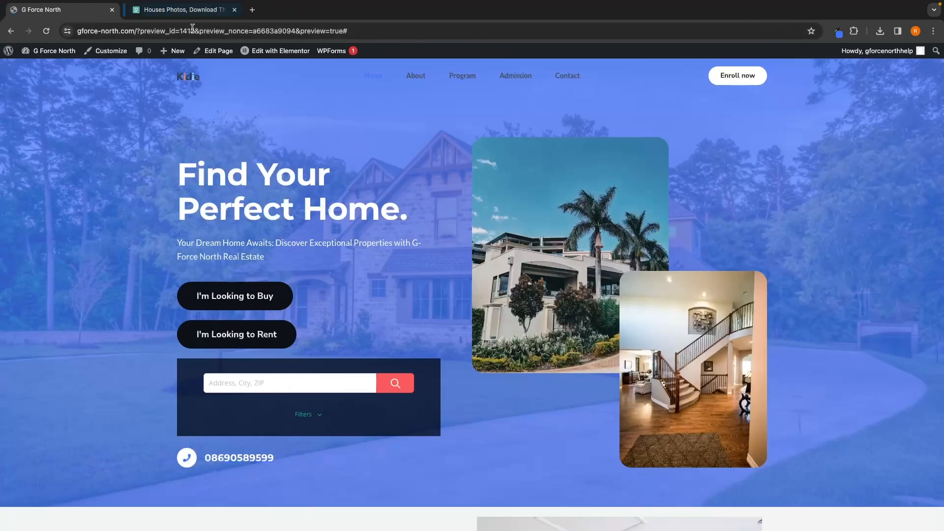
left_click(8, 54)
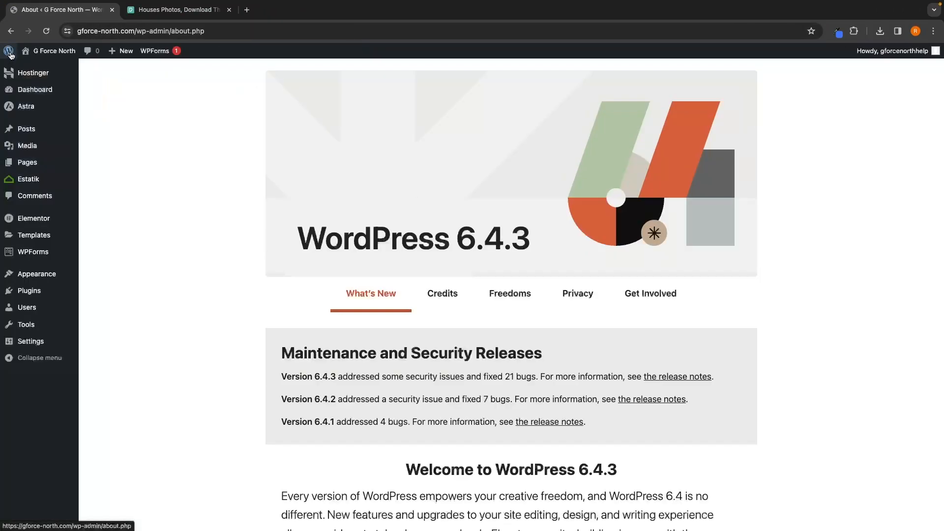
mouse_move(29, 163)
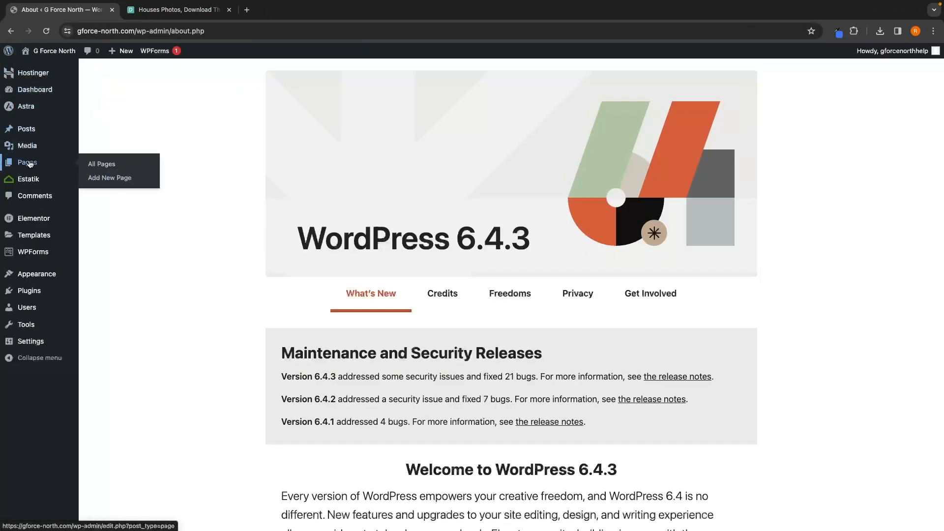
left_click(102, 167)
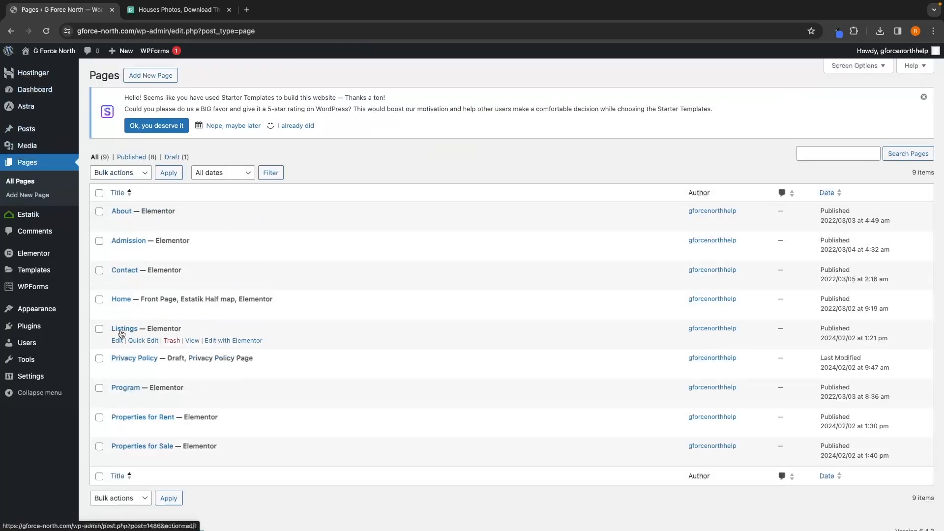
left_click(192, 341)
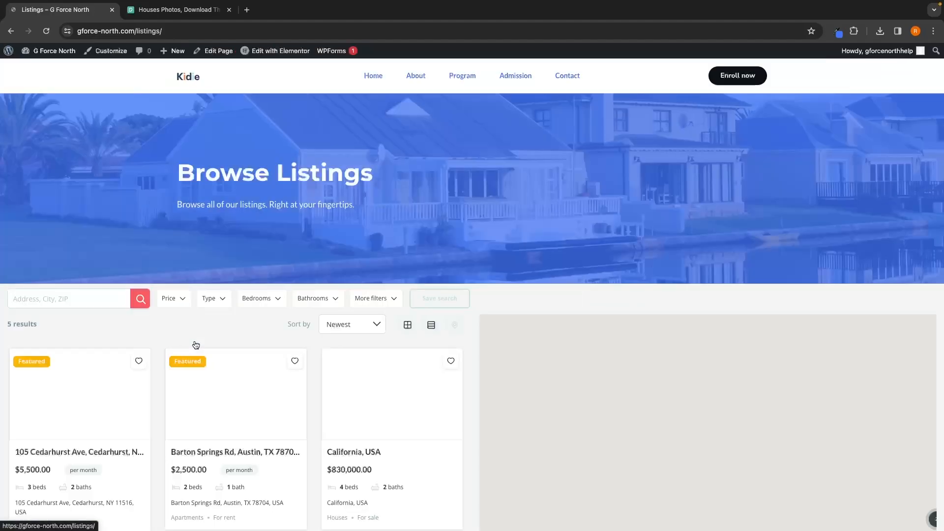
left_click(201, 31)
key("ctrl+c")
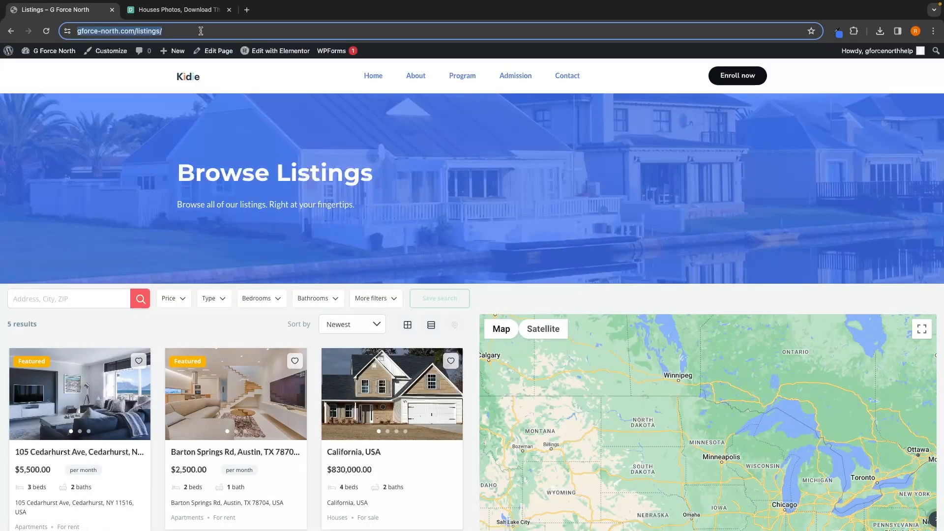
Step: Open the home page in Elementor and paste the Listings URL as the link of the bottom See Listings button
left_click(191, 80)
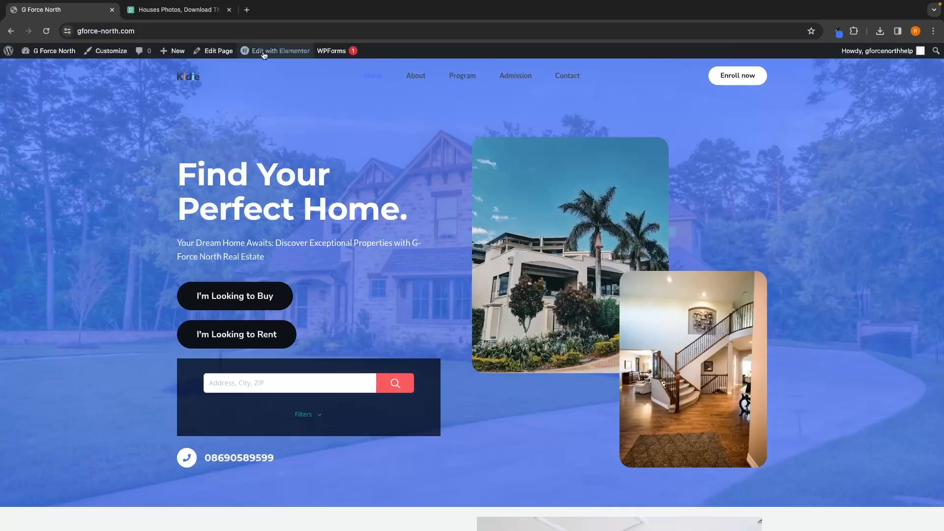
left_click(280, 52)
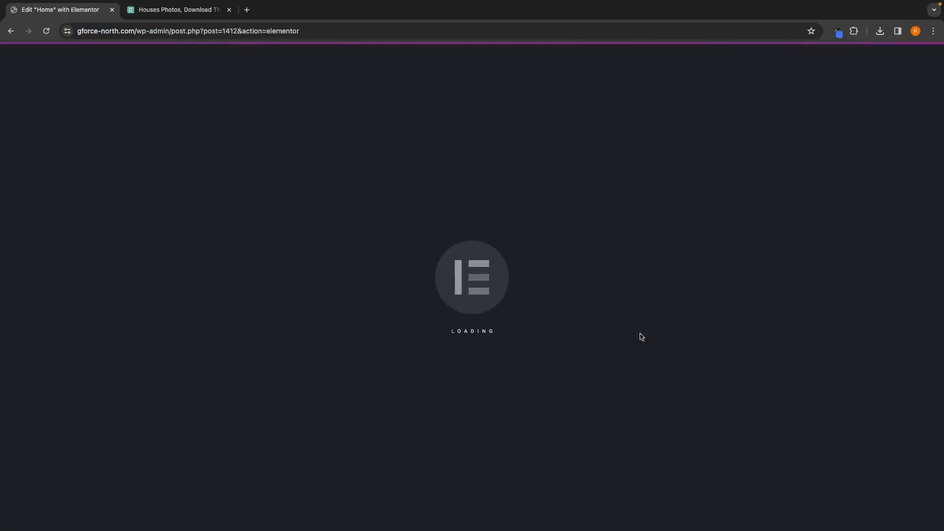
scroll(626, 399, "down", 20)
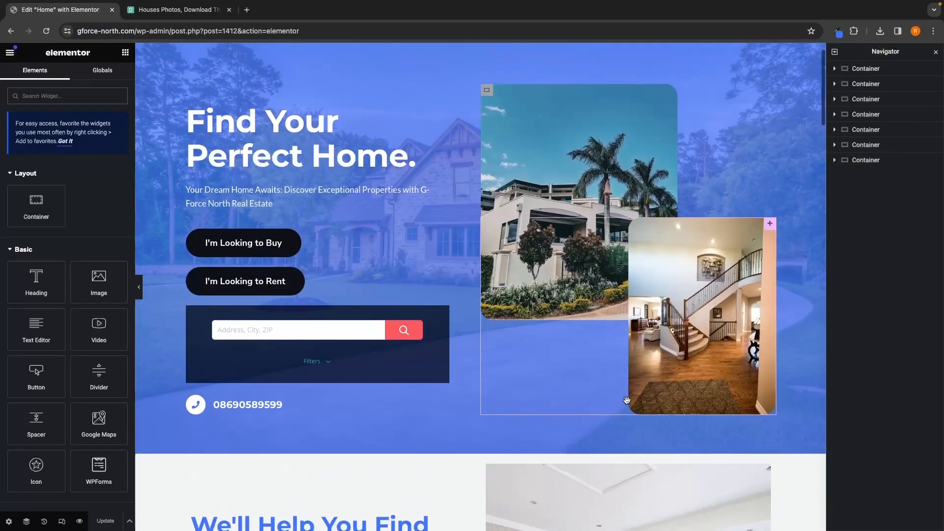
scroll(627, 399, "up", 3)
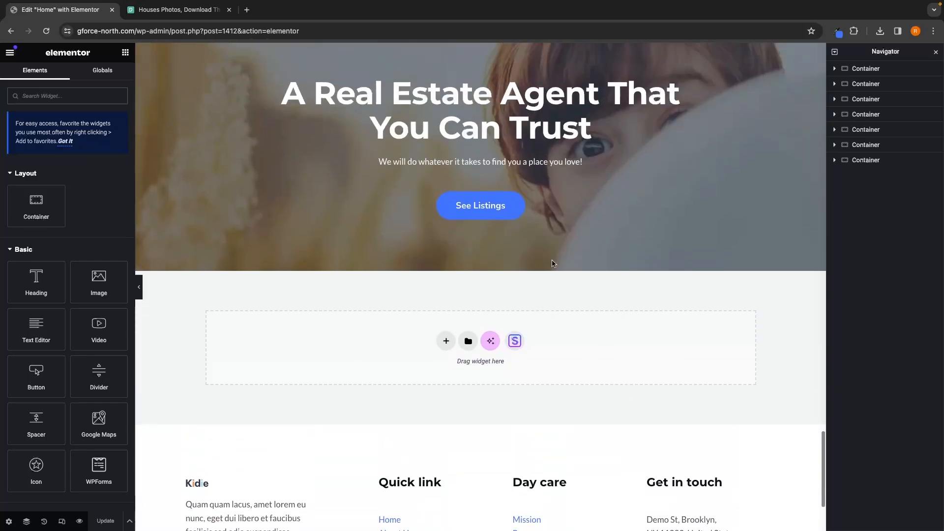
left_click(332, 210)
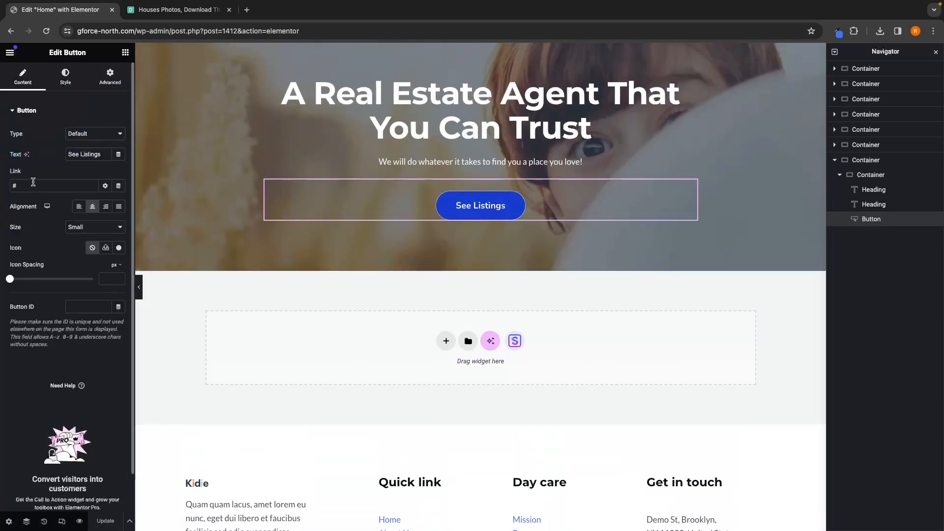
key("ctrl+a")
key("ctrl+v")
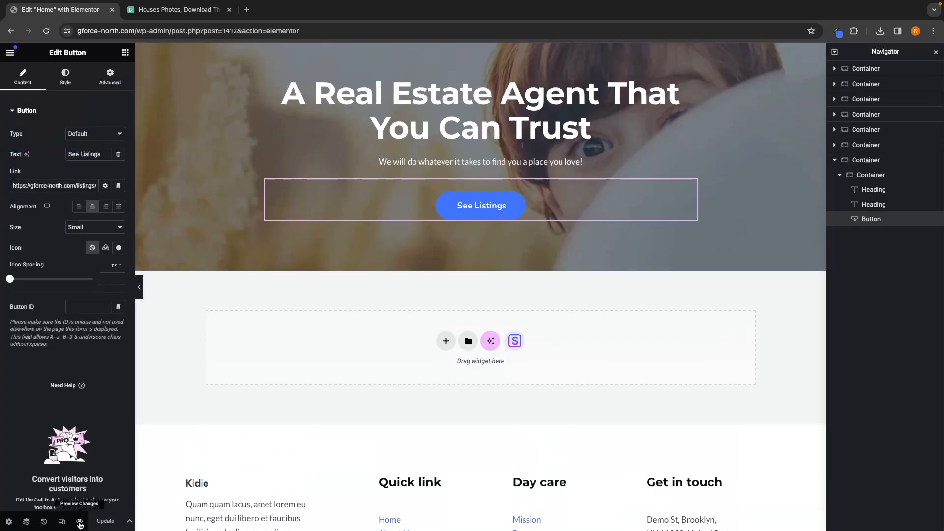
Step: Preview the changes and test the bottom See Listings button and the other listing buttons
left_click(79, 524)
scroll(562, 416, "down", 10)
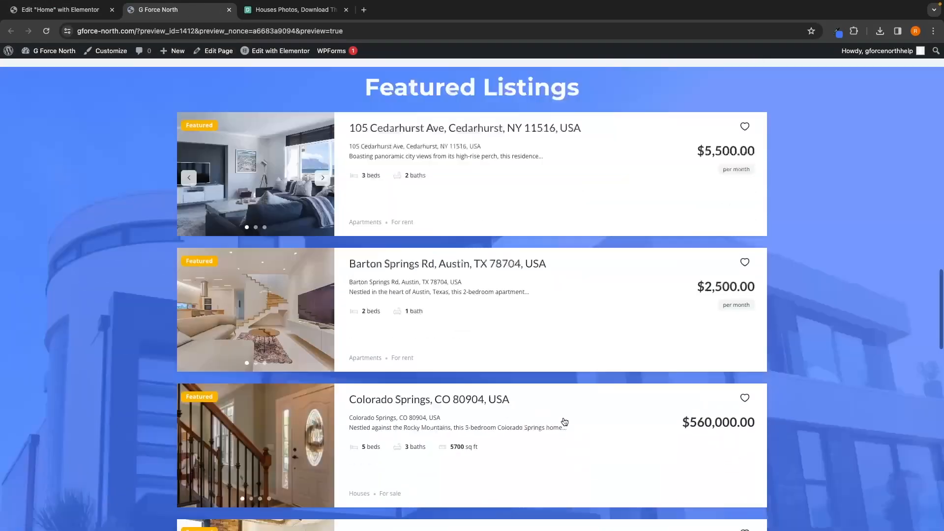
scroll(564, 421, "down", 10)
left_click(476, 214)
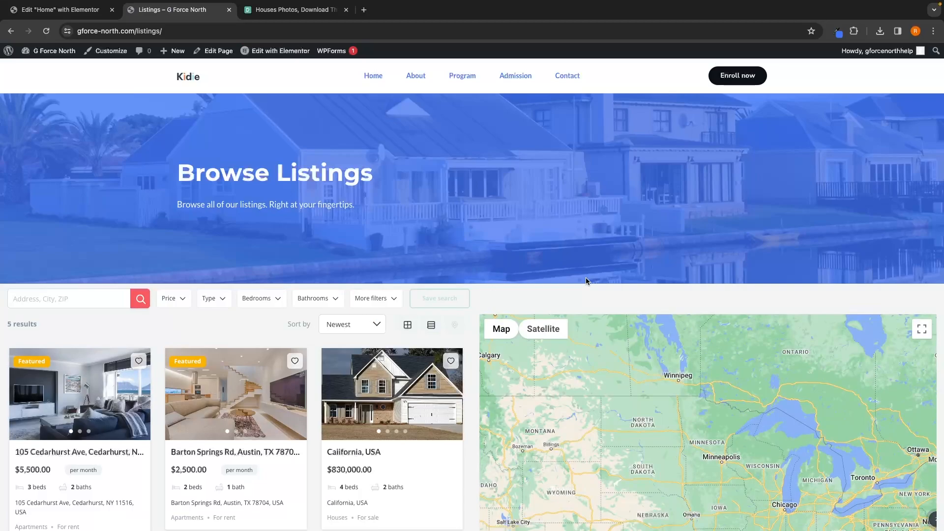
left_click(184, 81)
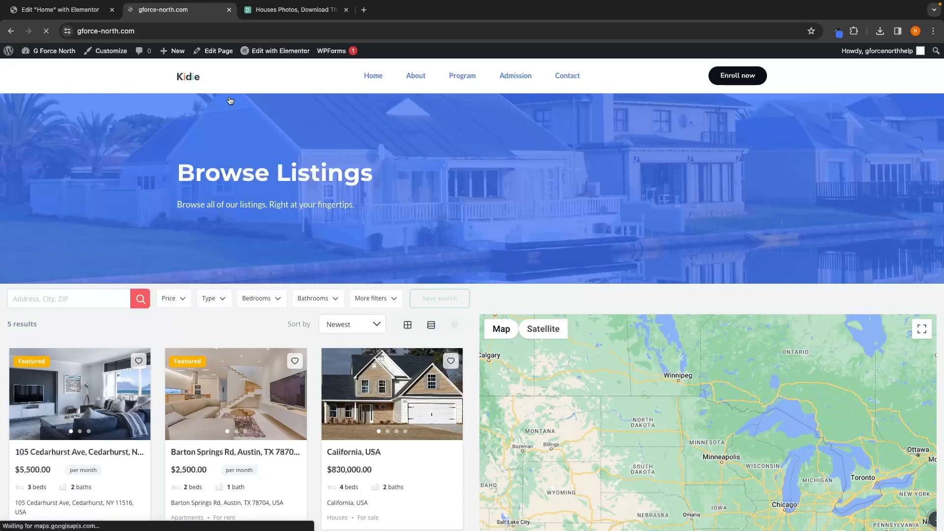
scroll(550, 277, "down", 8)
scroll(550, 279, "up", 1)
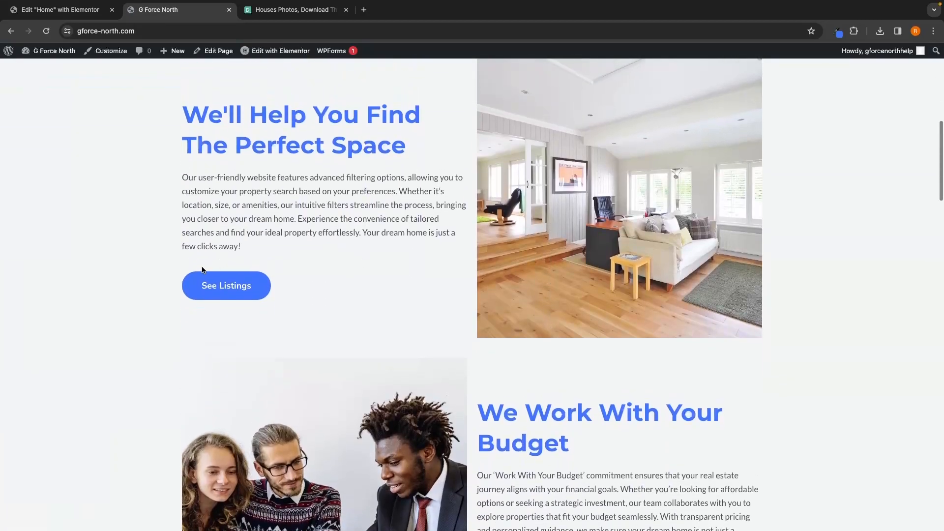
scroll(399, 317, "down", 5)
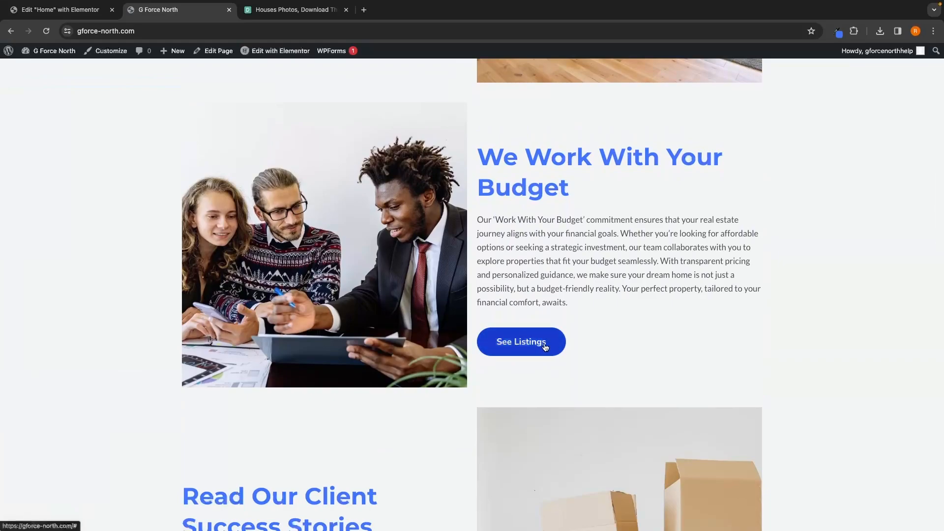
scroll(543, 350, "up", 1)
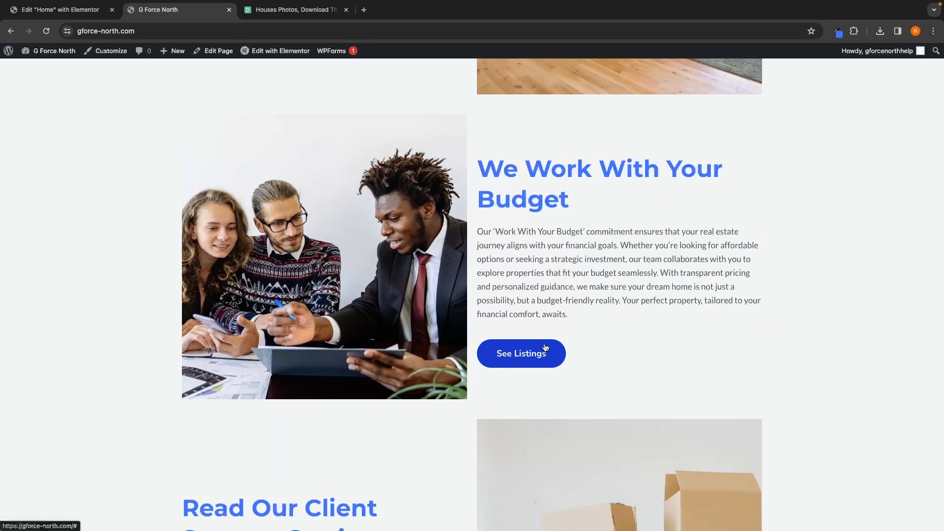
Step: Reopen the home page in Elementor and paste the Listings URL as the link of the other two See Listings buttons
left_click(275, 50)
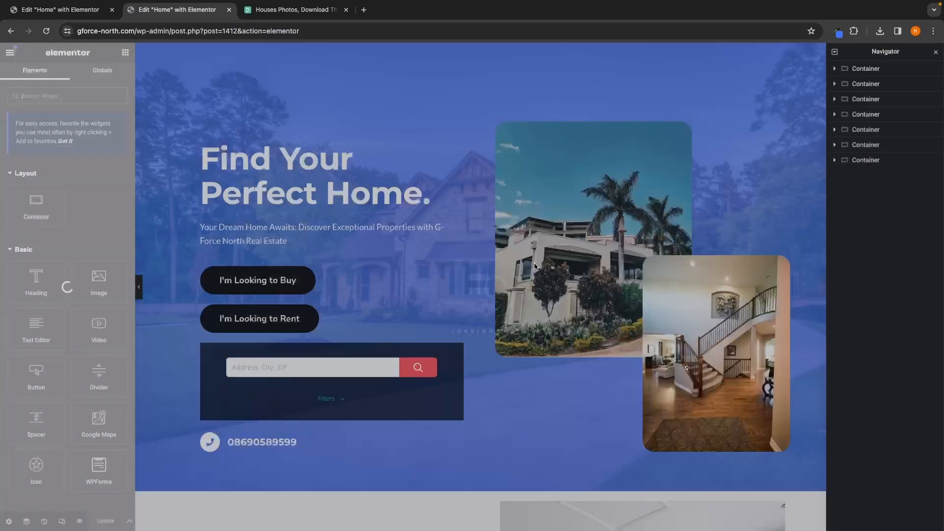
scroll(534, 263, "down", 15)
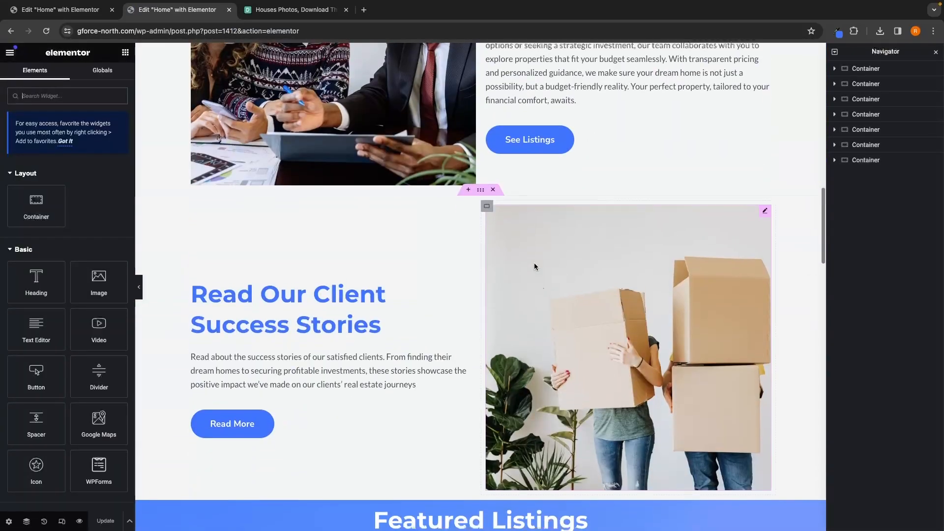
left_click(540, 148)
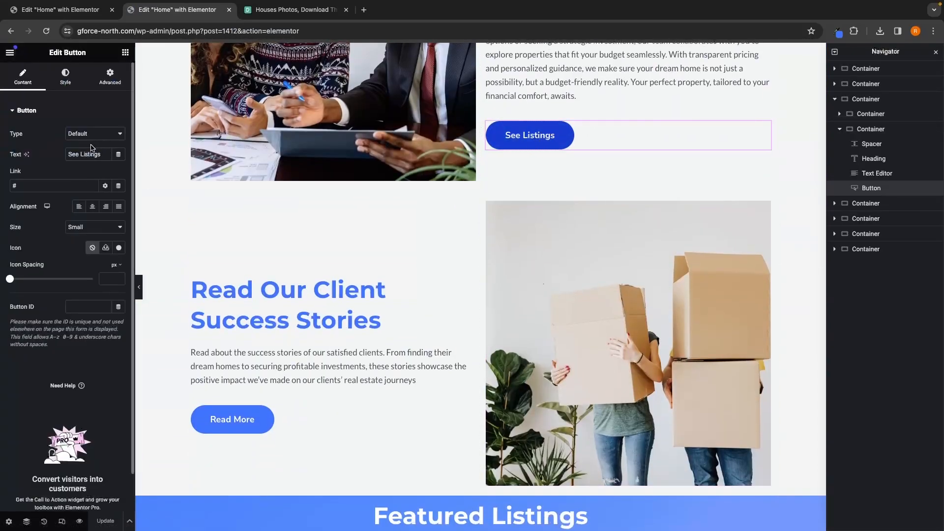
double_click(46, 188)
key("super+v")
scroll(304, 232, "up", 6)
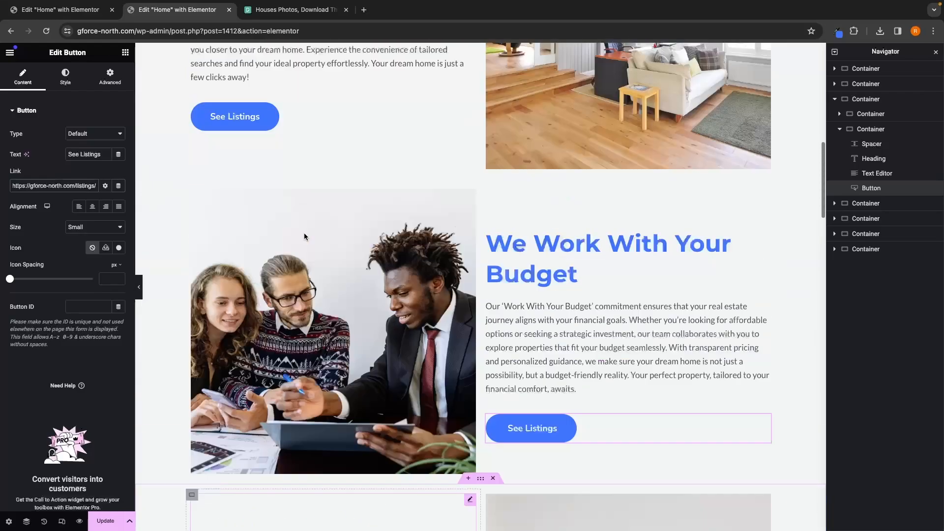
left_click(252, 153)
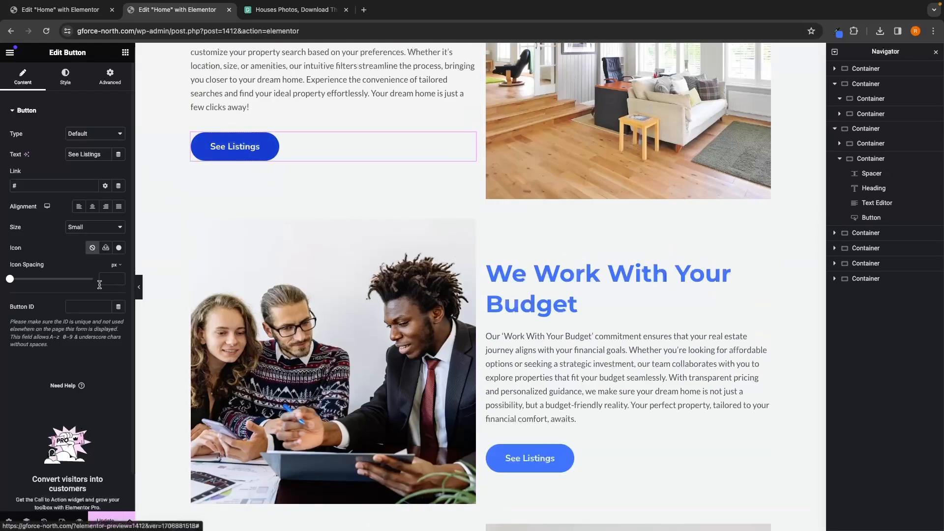
double_click(33, 187)
key("super+v")
Step: Save the home page changes
scroll(314, 263, "down", 5)
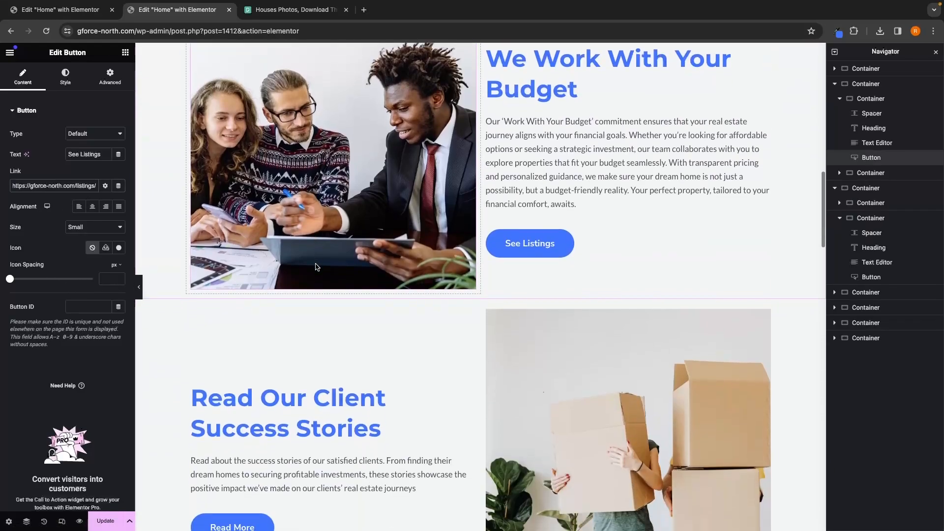
scroll(317, 266, "down", 3)
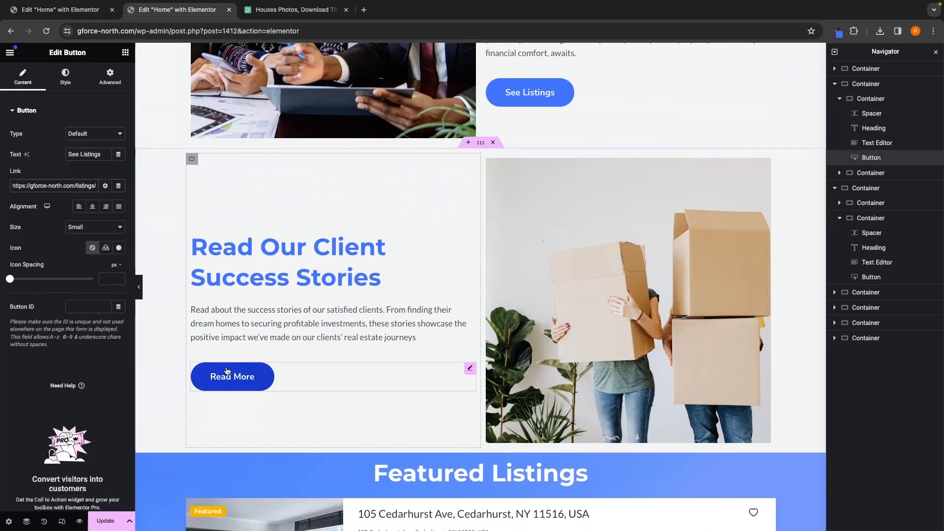
left_click(227, 371)
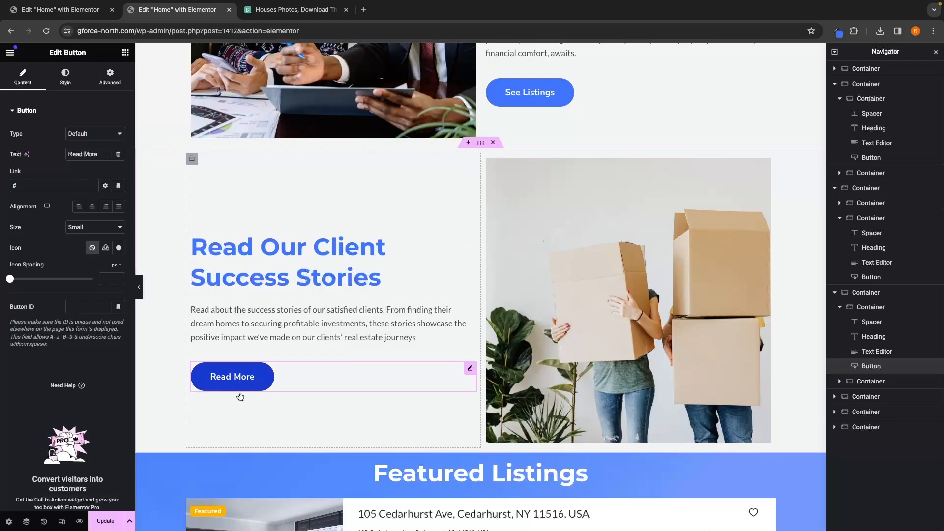
left_click(109, 519)
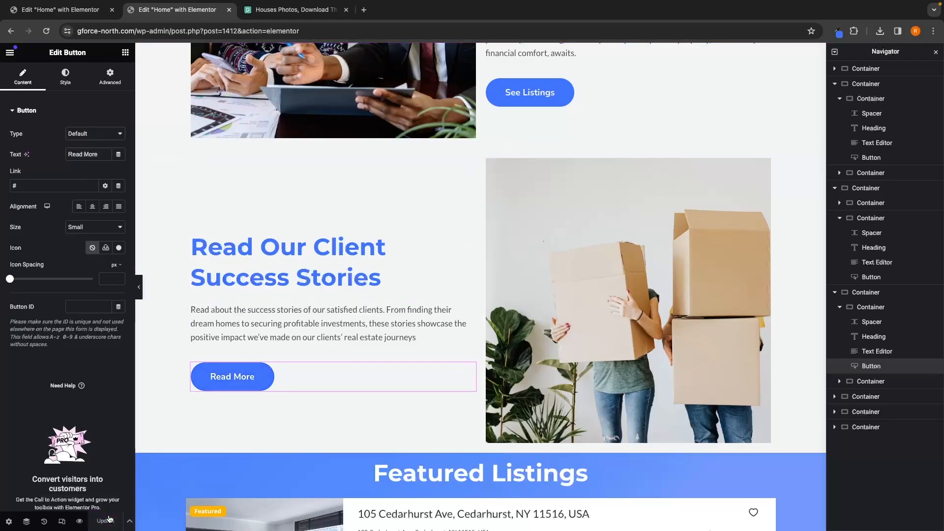
Step: Preview the updated home page and check its See Listings and Read More sections
left_click(79, 522)
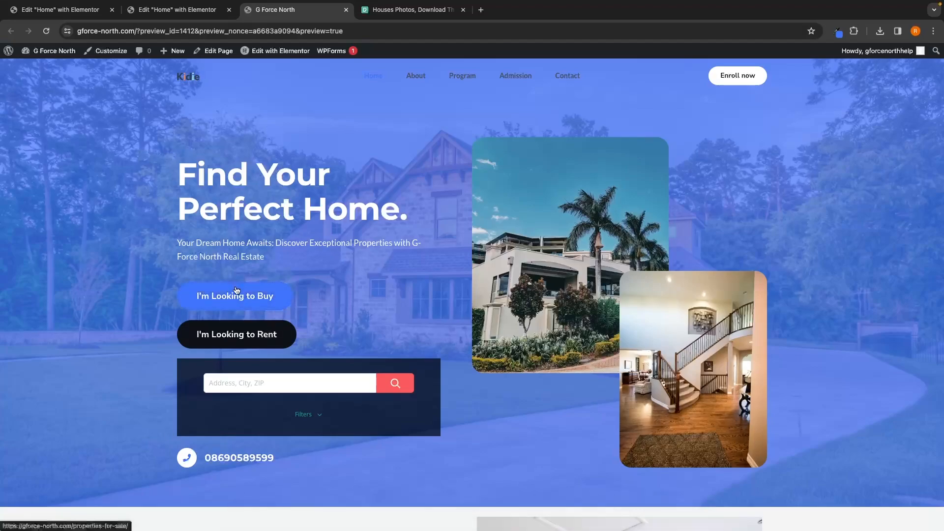
scroll(556, 375, "down", 15)
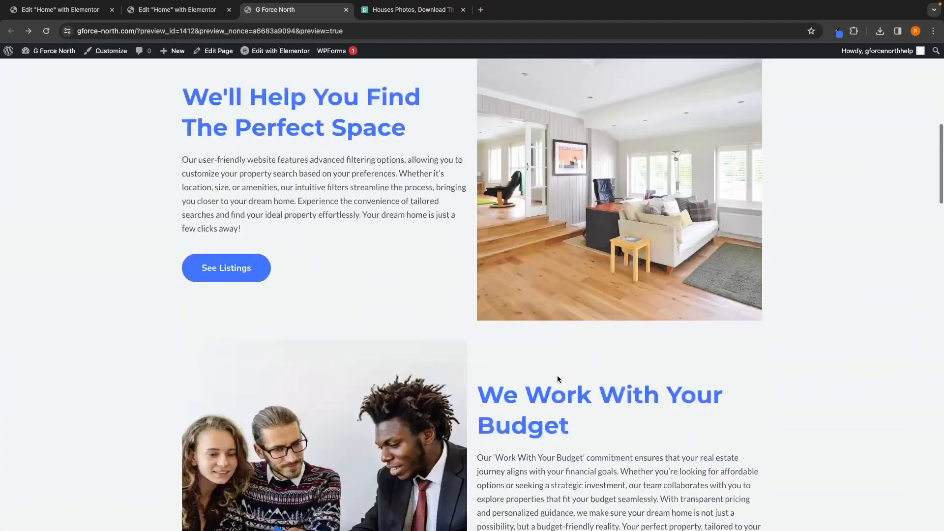
scroll(556, 375, "down", 2)
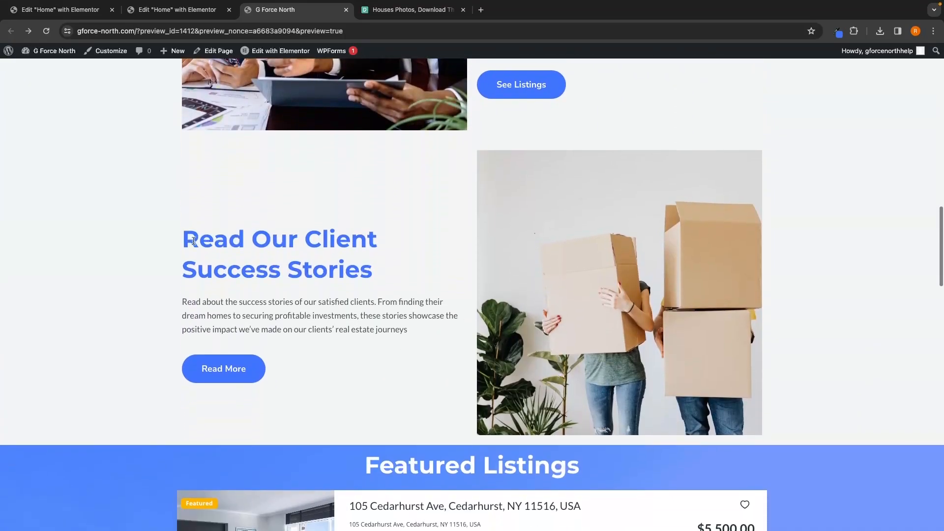
left_click_drag(182, 239, 370, 271)
left_click(387, 273)
left_click(111, 10)
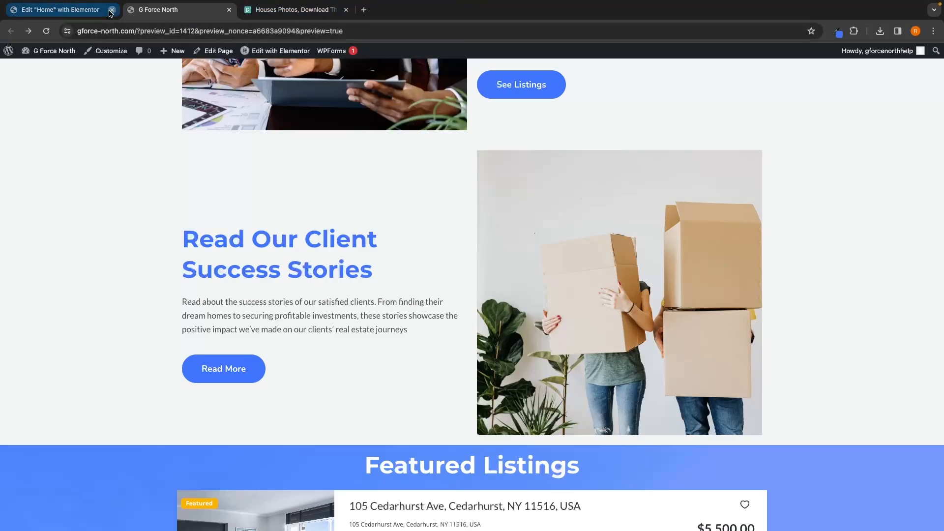
Step: Create a new page titled "Client Success Stories" and publish it
left_click(111, 10)
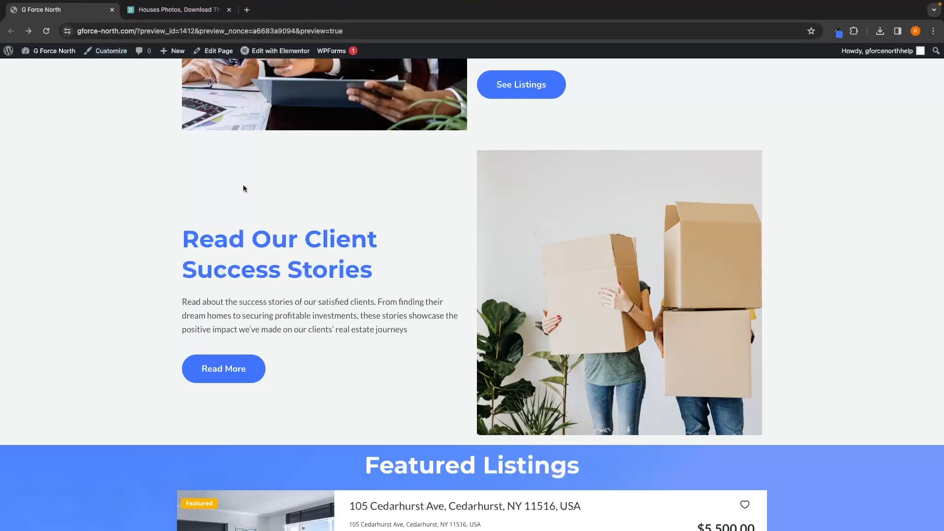
left_click(8, 53)
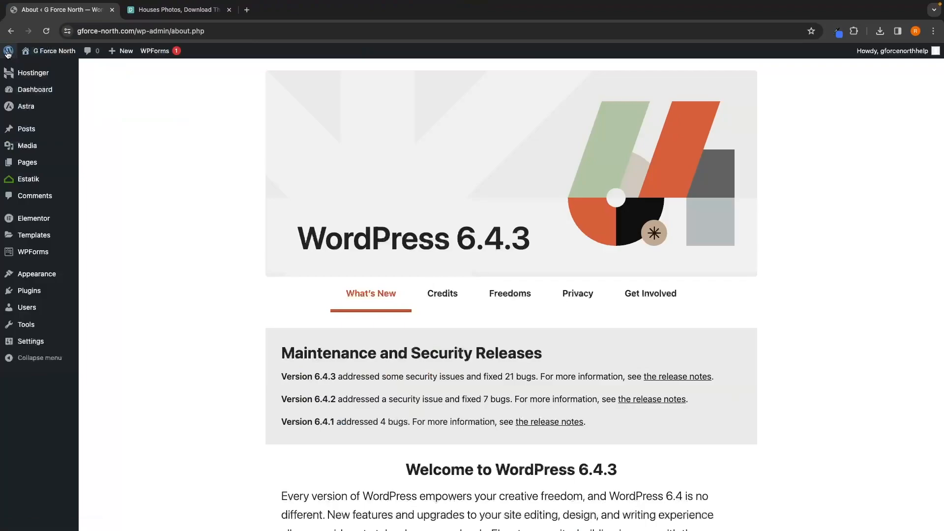
mouse_move(30, 167)
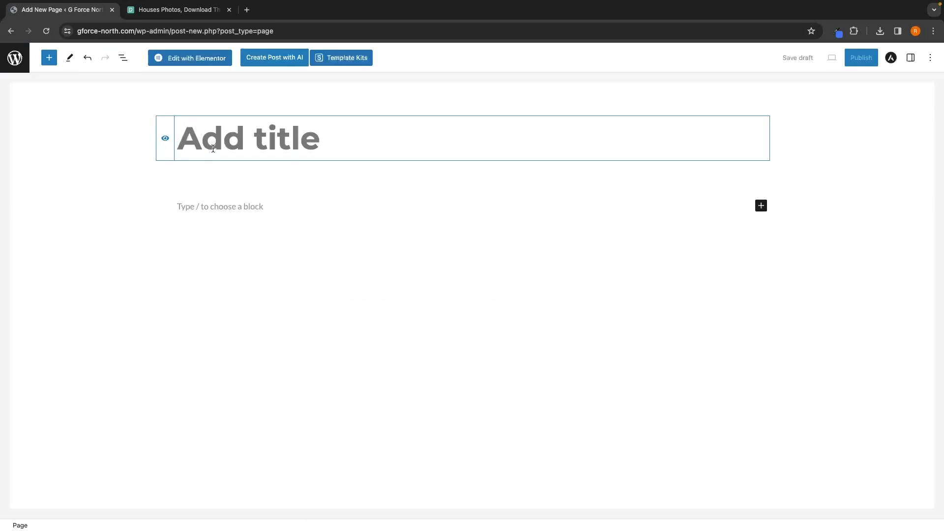
type("C")
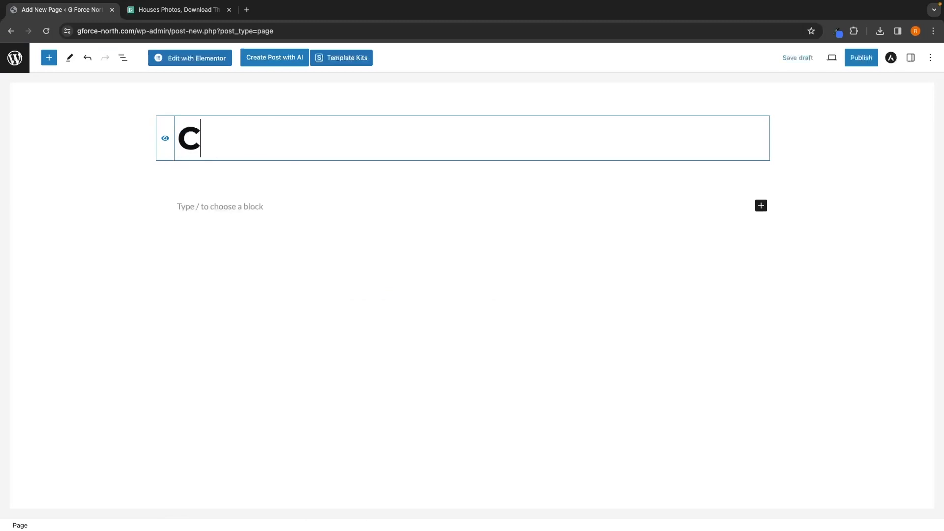
type("lient Success Sot")
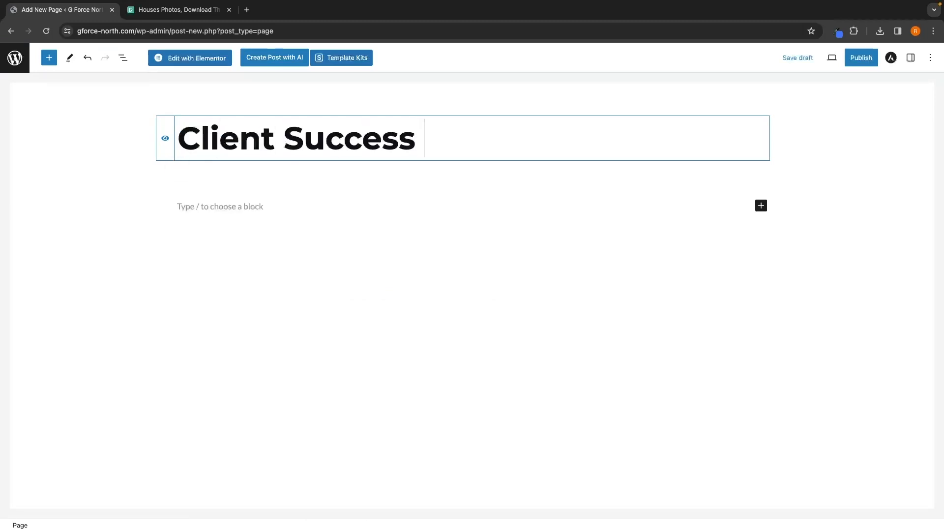
key("BackSpace")
key("BackSpace")
type("tories")
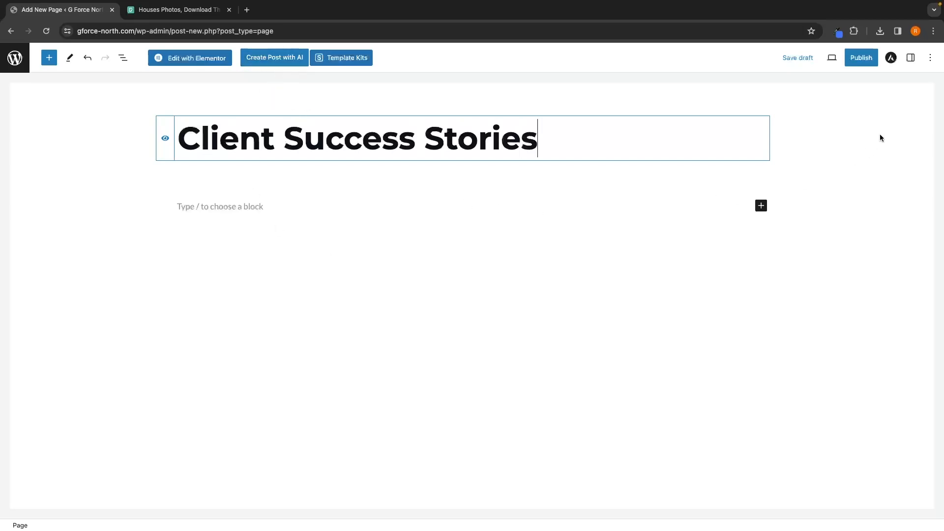
left_click(866, 61)
left_click(837, 60)
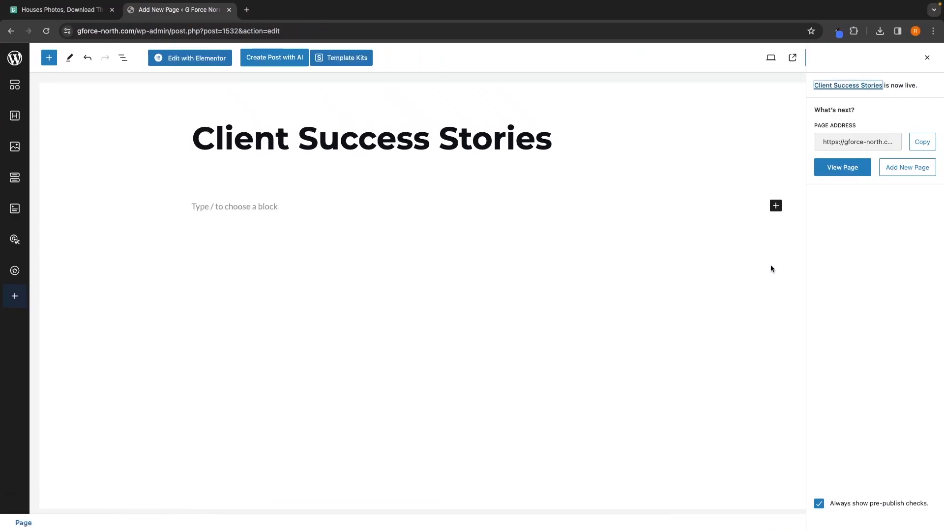
Step: Open the Client Success Stories page in Elementor and start adding a new section
left_click(199, 59)
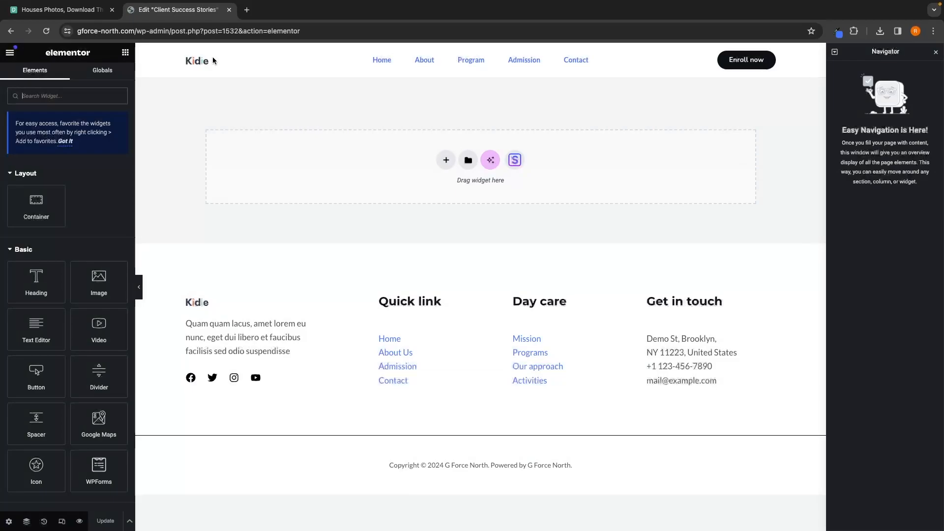
left_click_drag(456, 181, 506, 181)
left_click(509, 182)
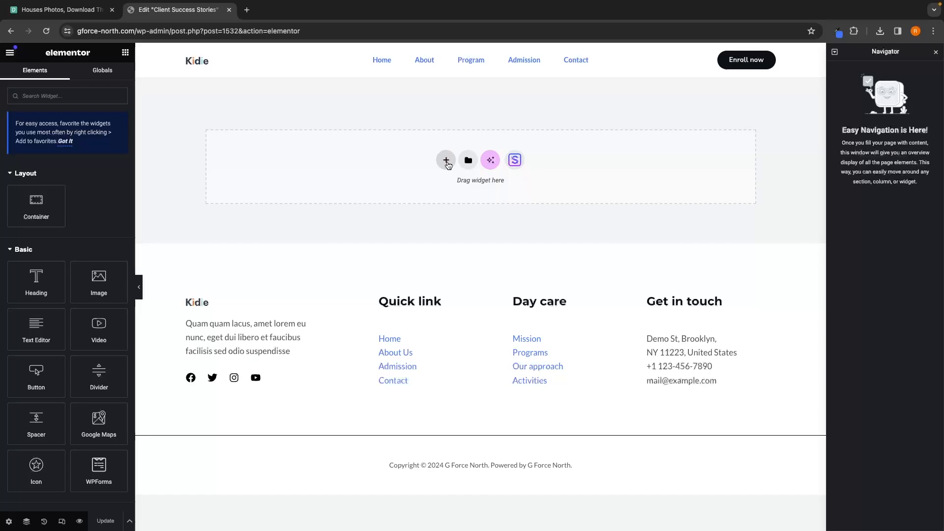
left_click(445, 160)
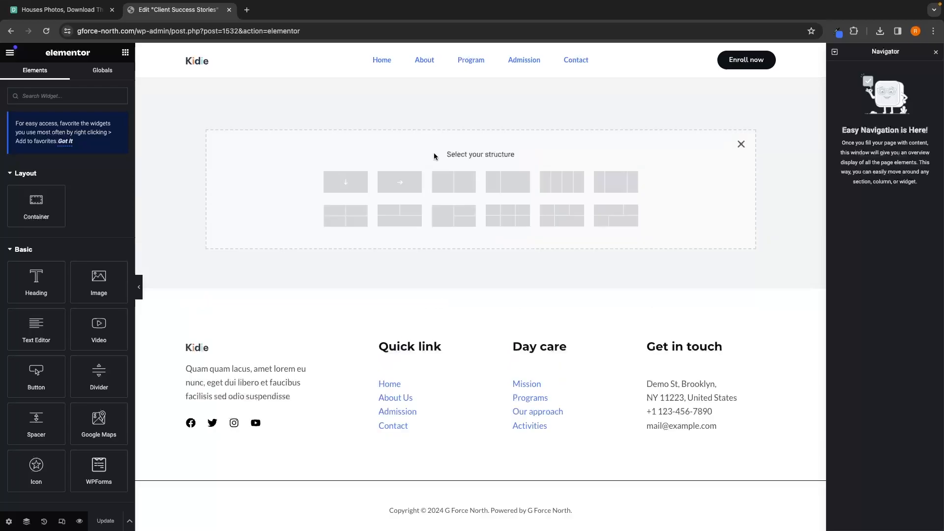
left_click_drag(437, 154, 511, 154)
left_click(540, 158)
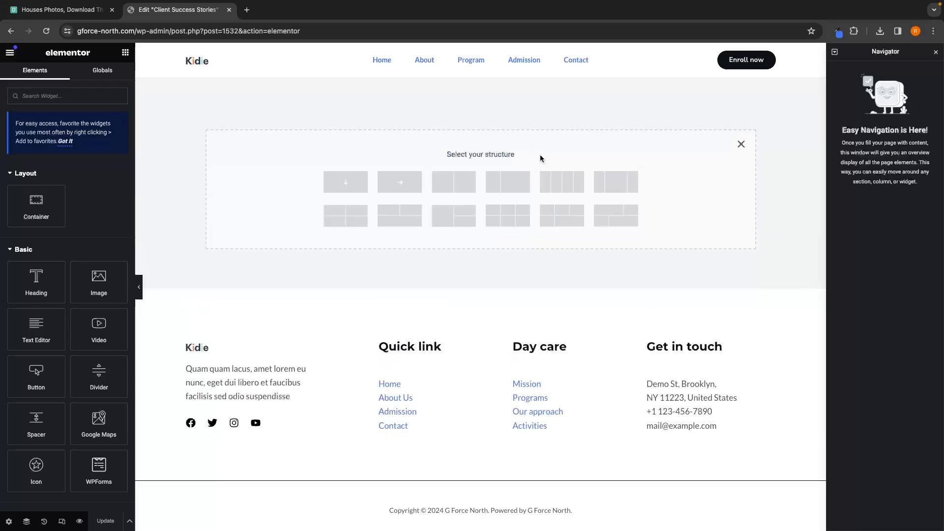
Step: Open the live site in a new tab and review the home page's section layout
left_click(247, 10)
left_click(122, 49)
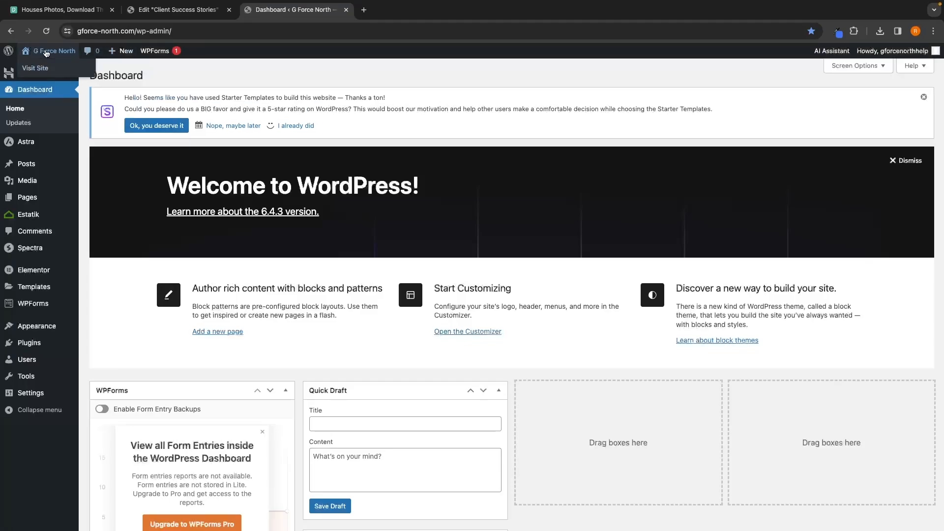
left_click(45, 53)
scroll(551, 281, "down", 10)
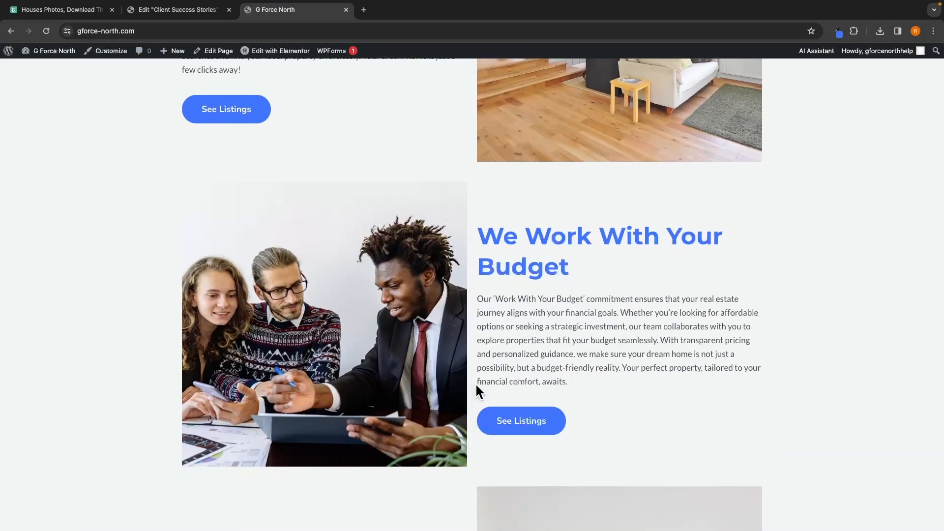
Step: Add a two-column container and place an Image widget in its right column
left_click(199, 14)
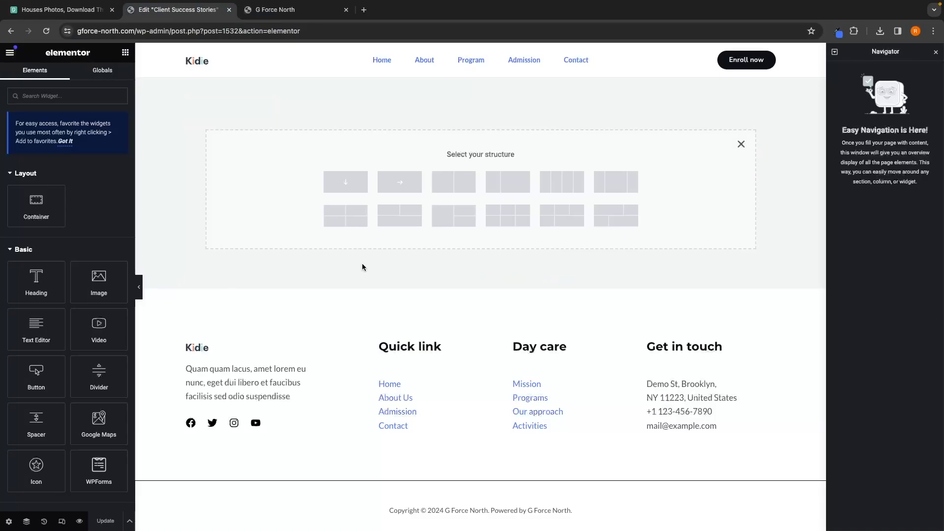
left_click(455, 183)
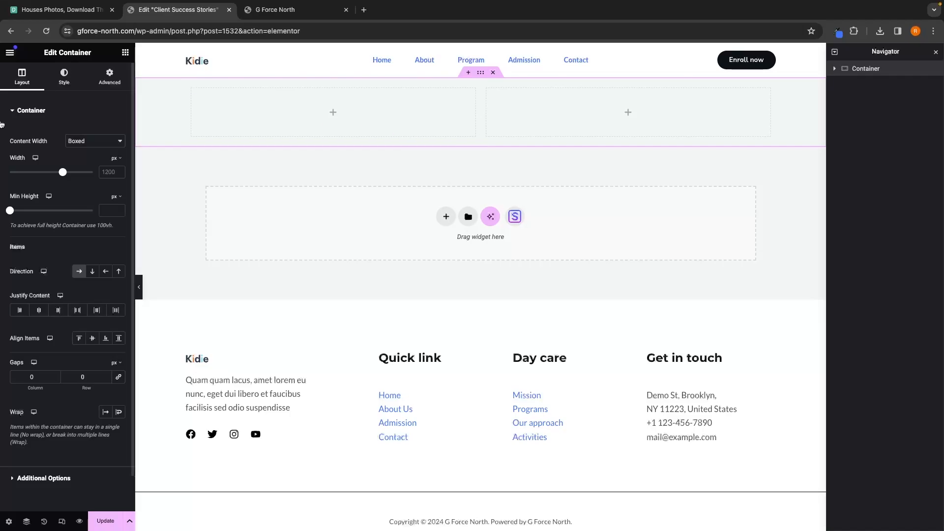
left_click(125, 53)
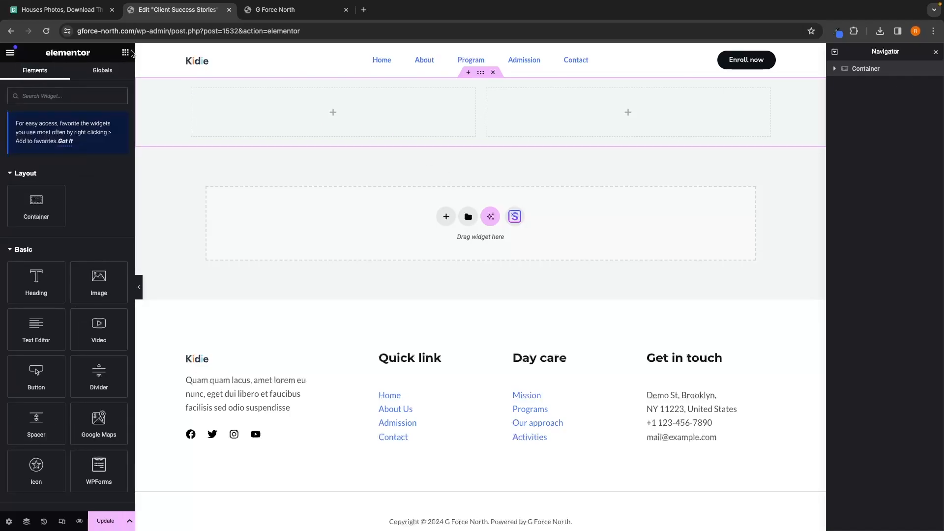
left_click_drag(97, 286, 606, 125)
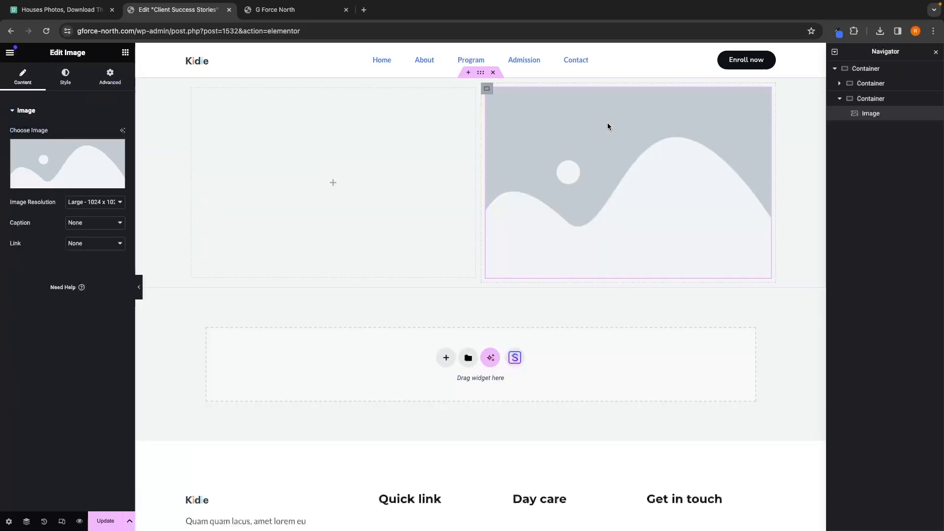
Step: Add a Heading widget to the left column with a Text Editor widget below it
left_click(126, 52)
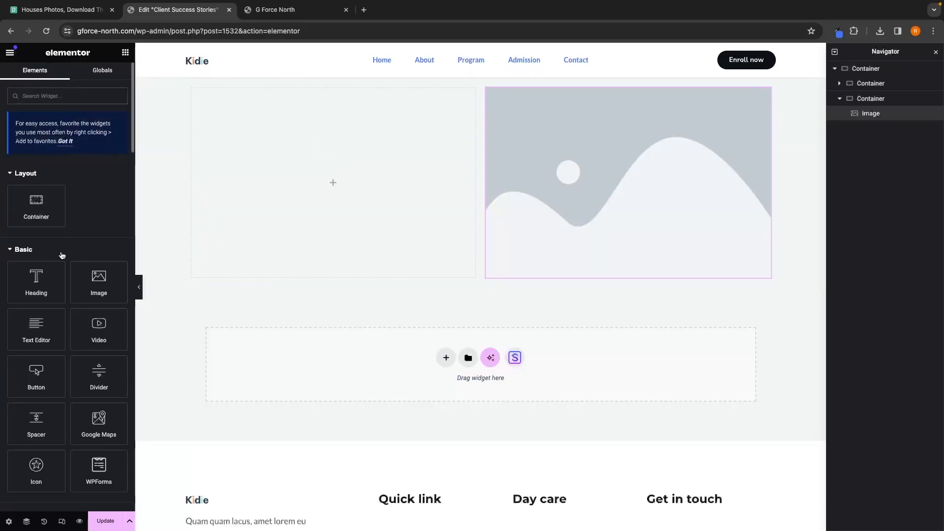
left_click_drag(42, 278, 295, 186)
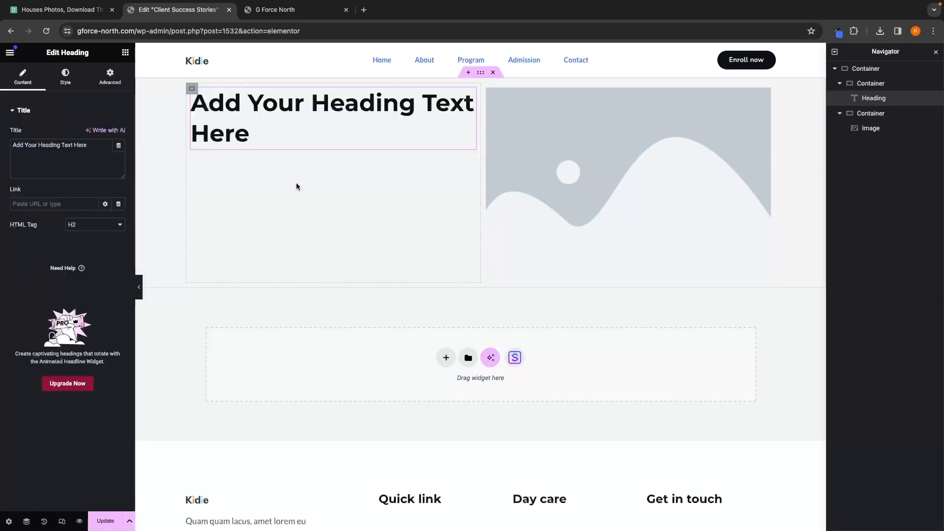
left_click(126, 52)
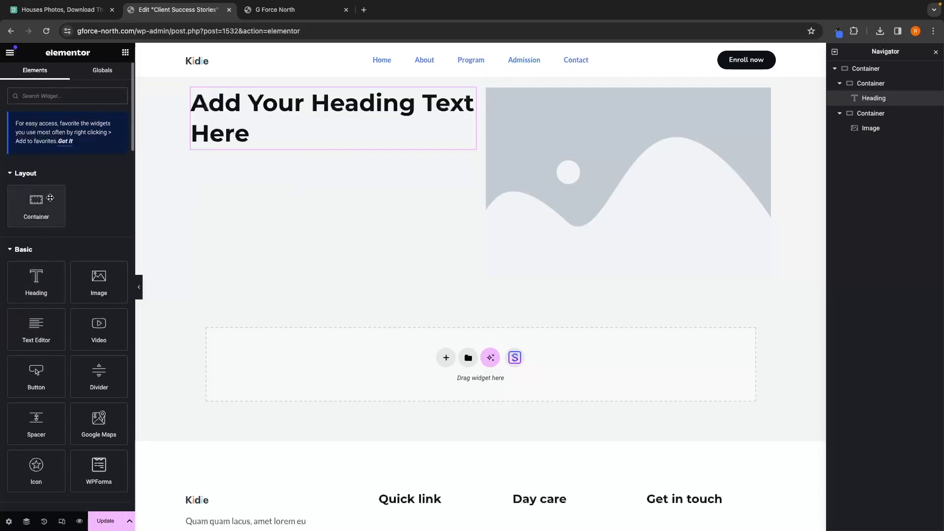
left_click_drag(30, 337, 323, 150)
Step: Select the left column heading's title text for replacement
left_click(275, 10)
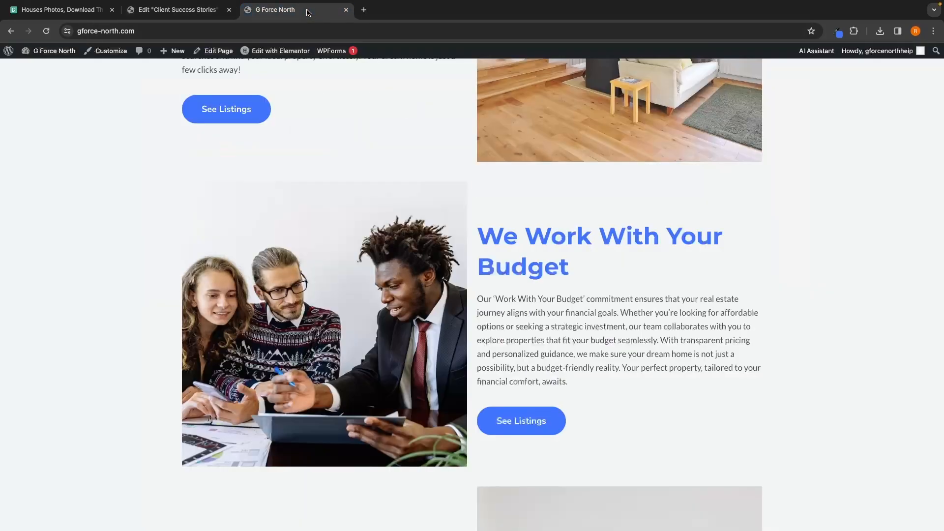
left_click(217, 13)
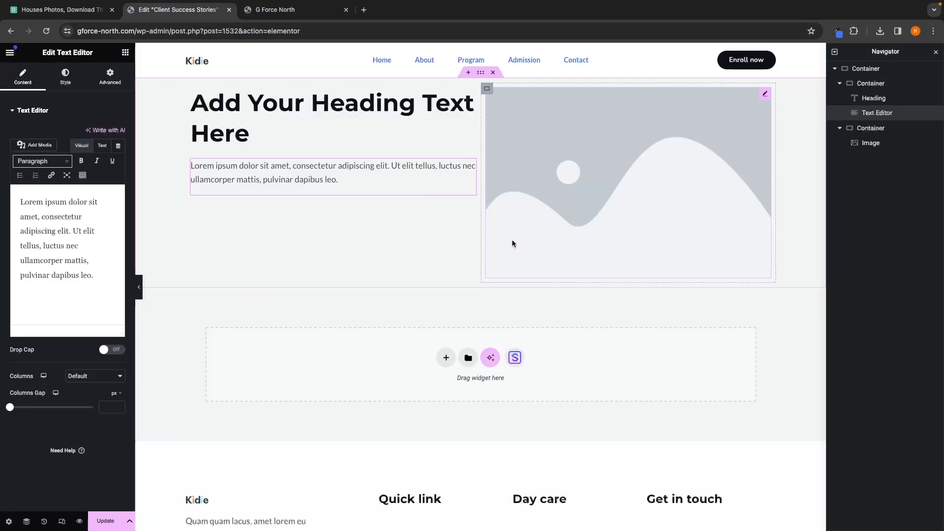
left_click(295, 121)
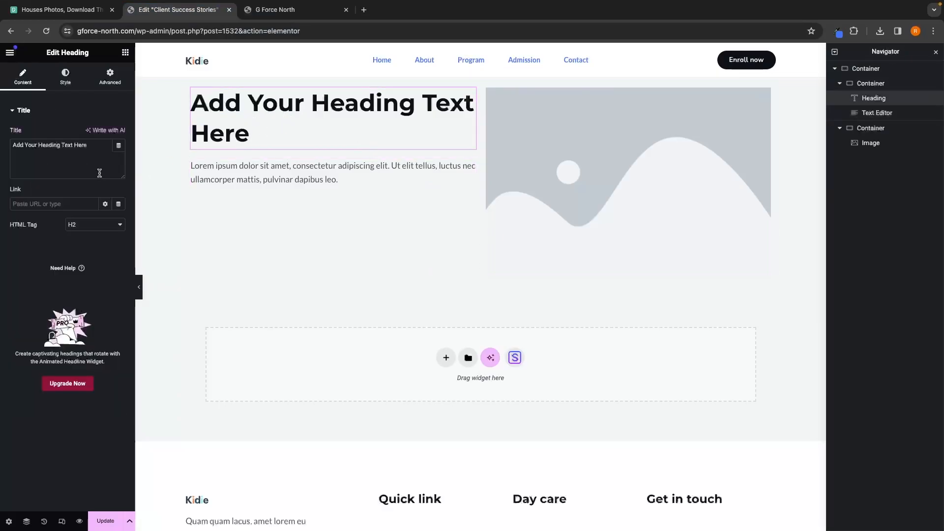
left_click_drag(97, 155, 6, 148)
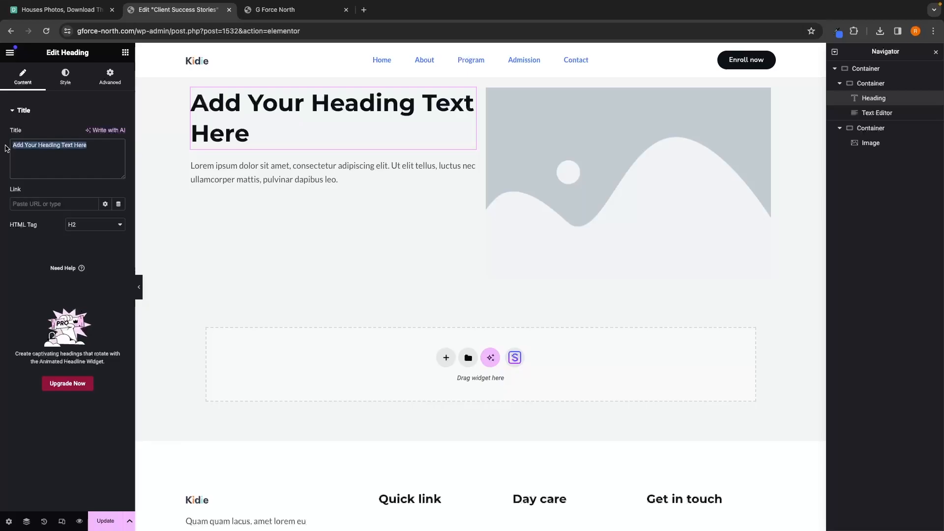
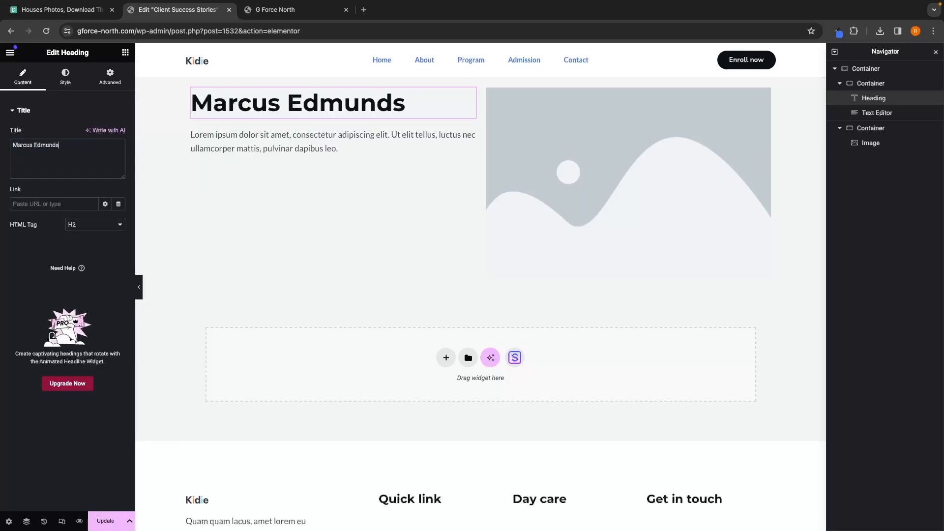
Step: Replace the Text Editor's placeholder with the client testimonial and wrap it in quotation marks
left_click(331, 150)
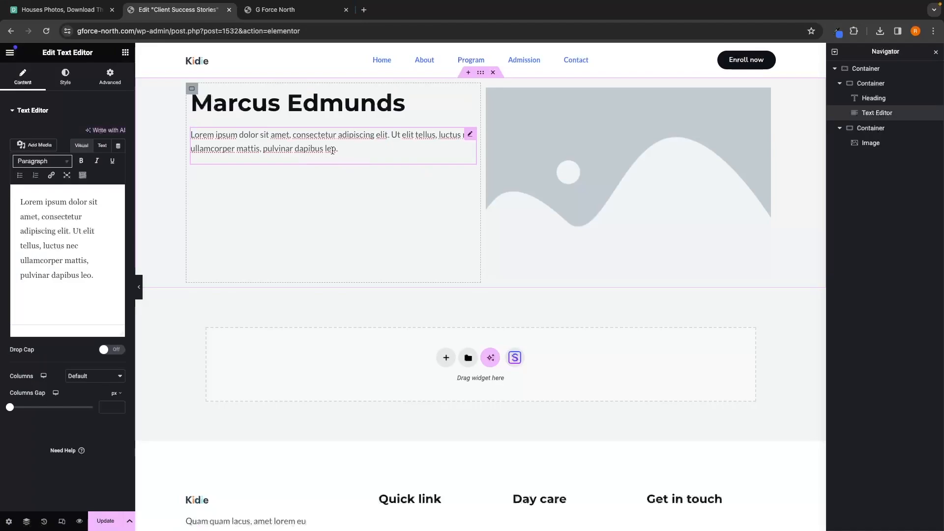
left_click_drag(94, 275, 6, 200)
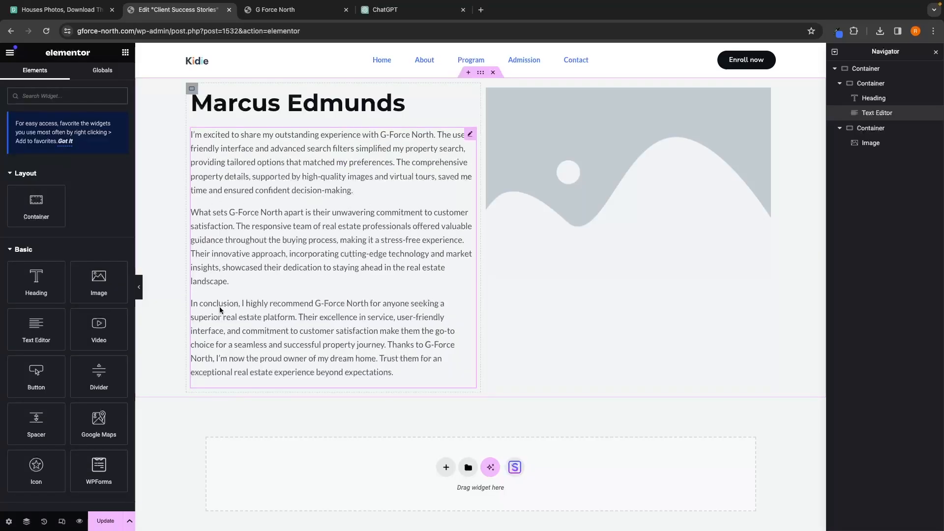
left_click(303, 204)
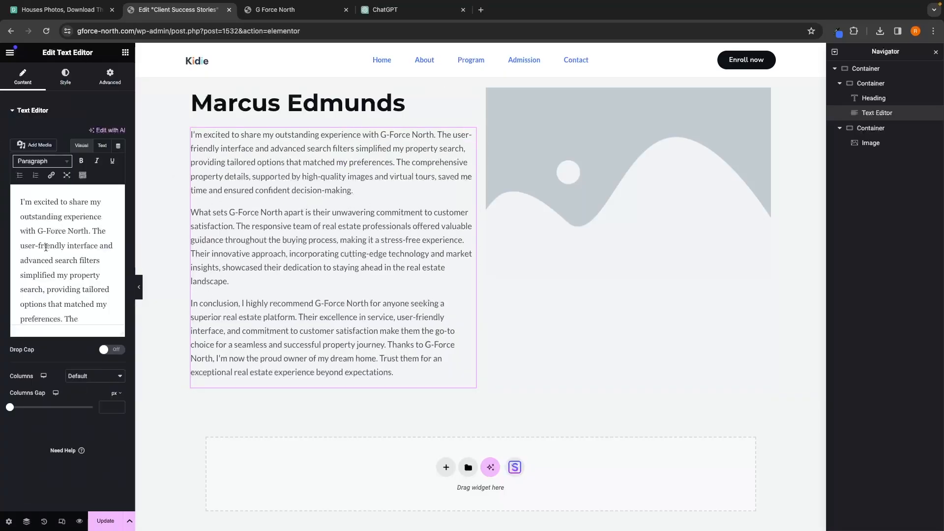
left_click(15, 199)
type("\"")
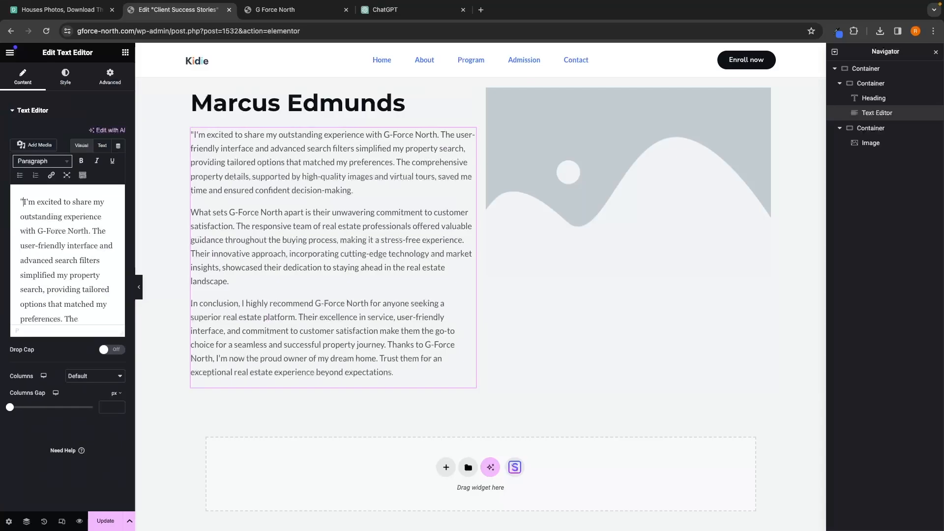
scroll(66, 237, "down", 10)
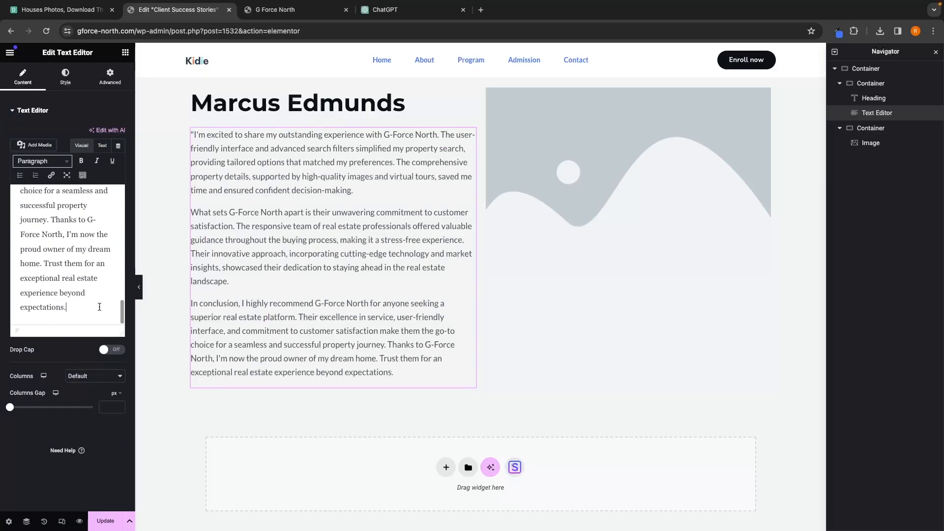
type("\"")
Step: Add a Rating widget below the heading with a rating of 5, left alignment and 40 px star size
left_click(125, 52)
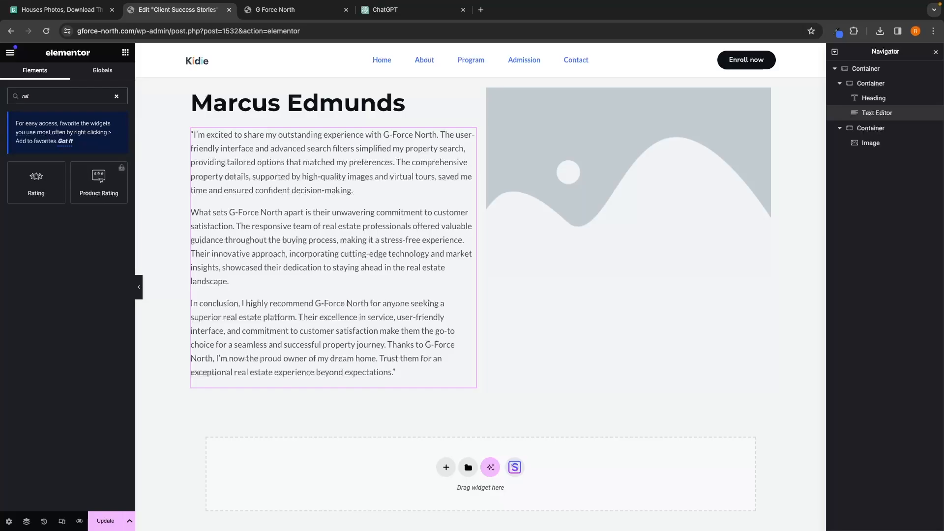
left_click_drag(45, 194, 320, 122)
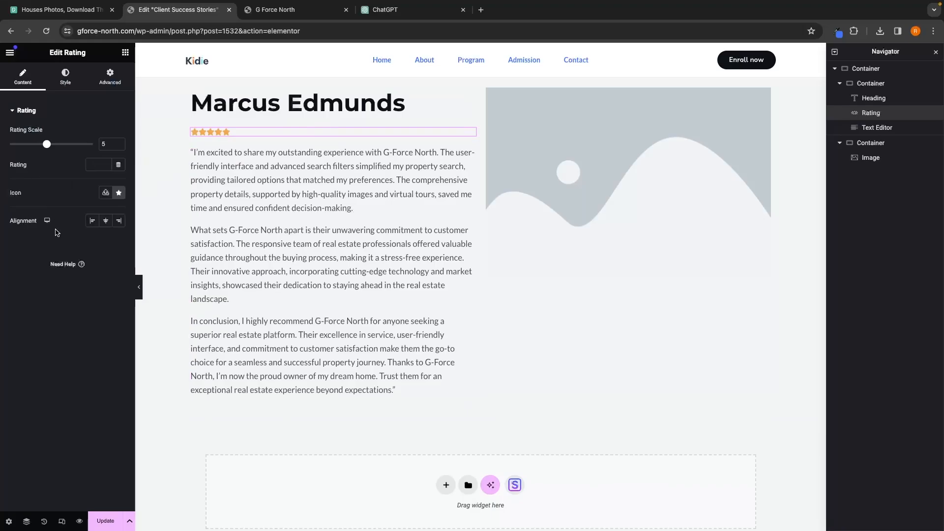
left_click(66, 77)
left_click(23, 78)
left_click(111, 224)
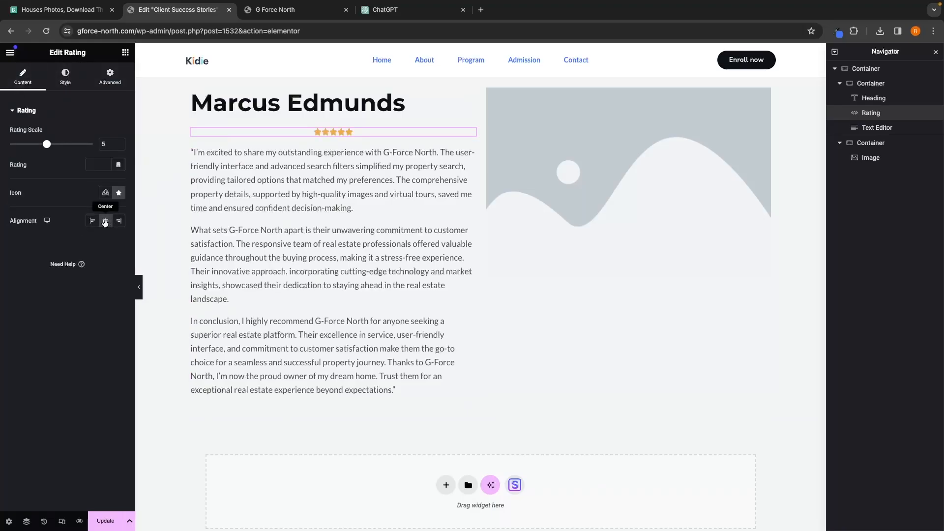
left_click(92, 222)
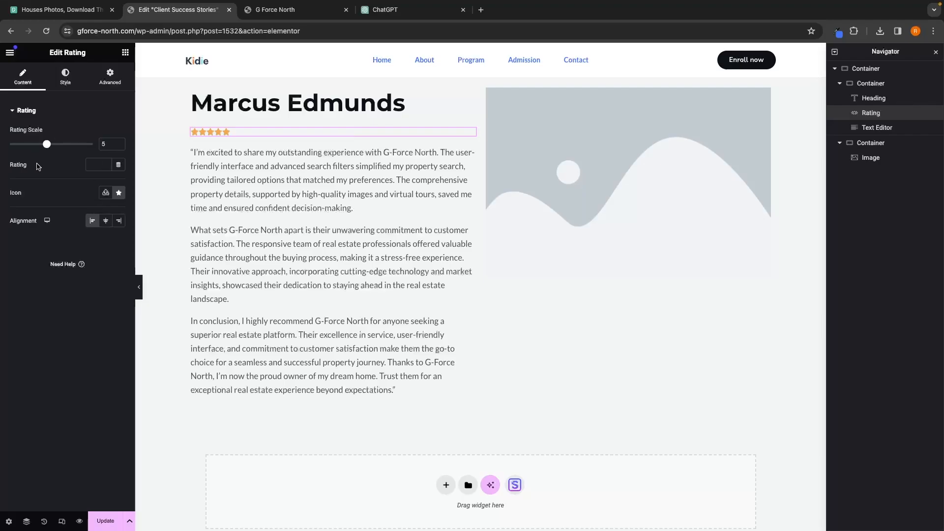
type("5")
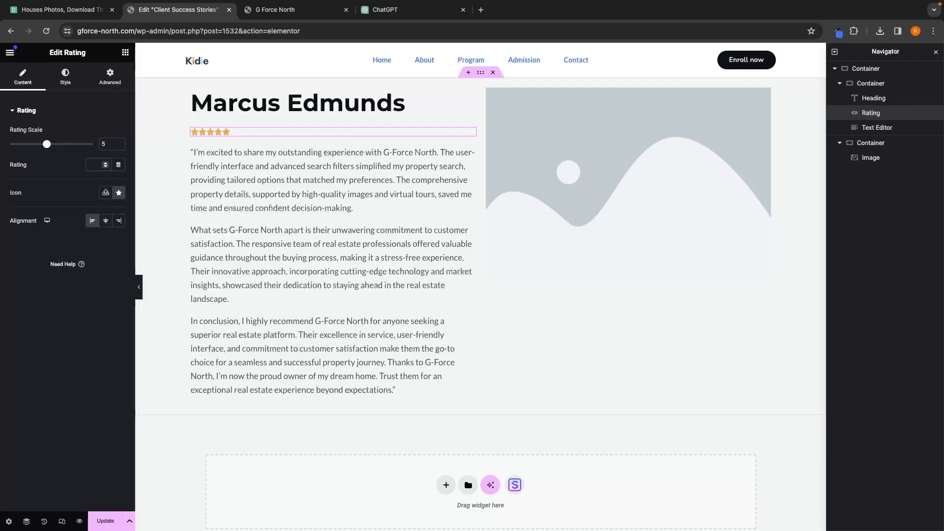
left_click(65, 77)
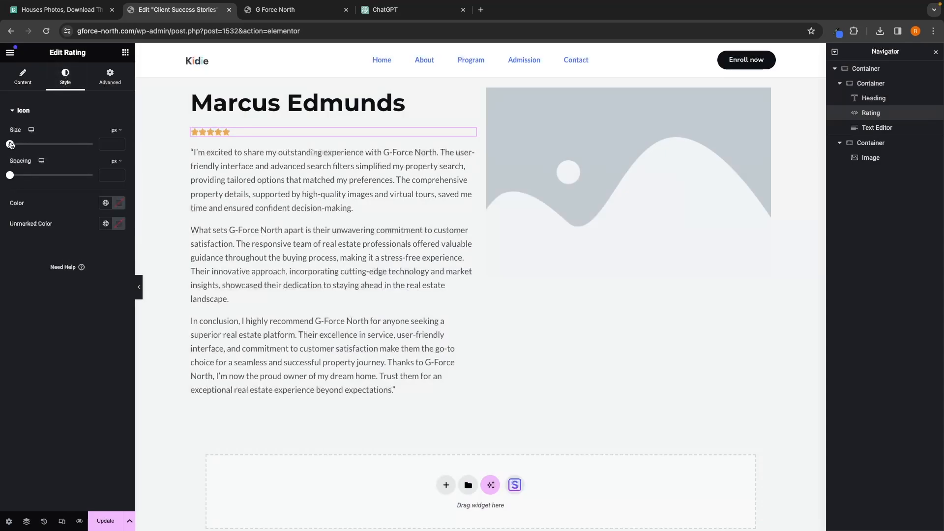
left_click_drag(10, 144, 44, 144)
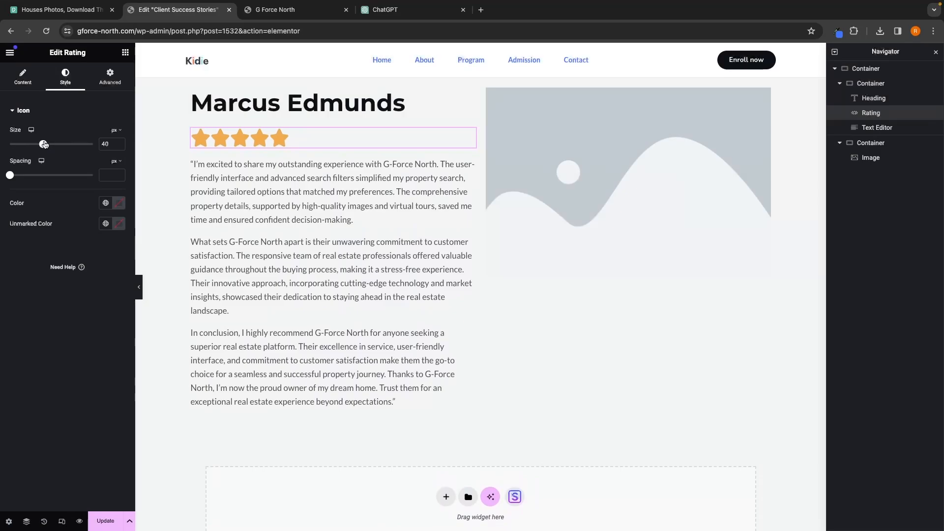
Step: Upload a headshot photo from Downloads into the right column's Image widget
left_click(636, 240)
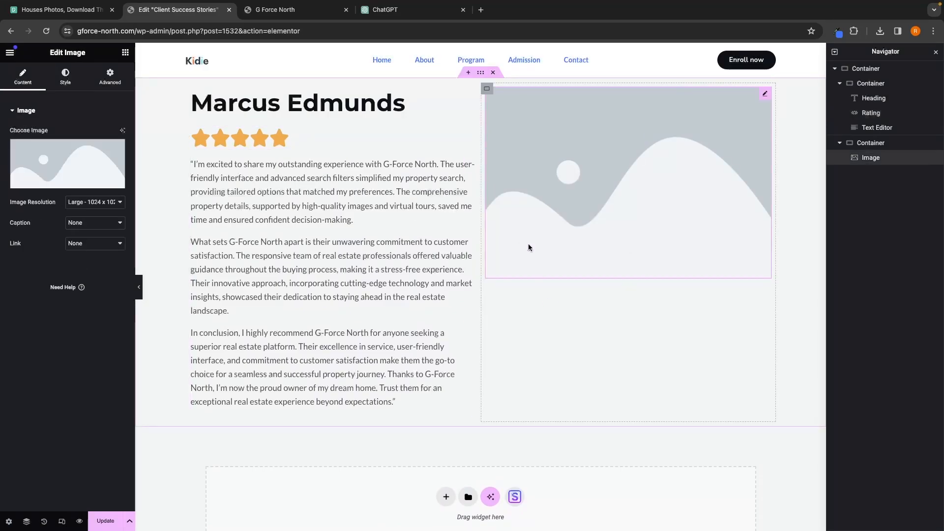
left_click(644, 182)
left_click(143, 92)
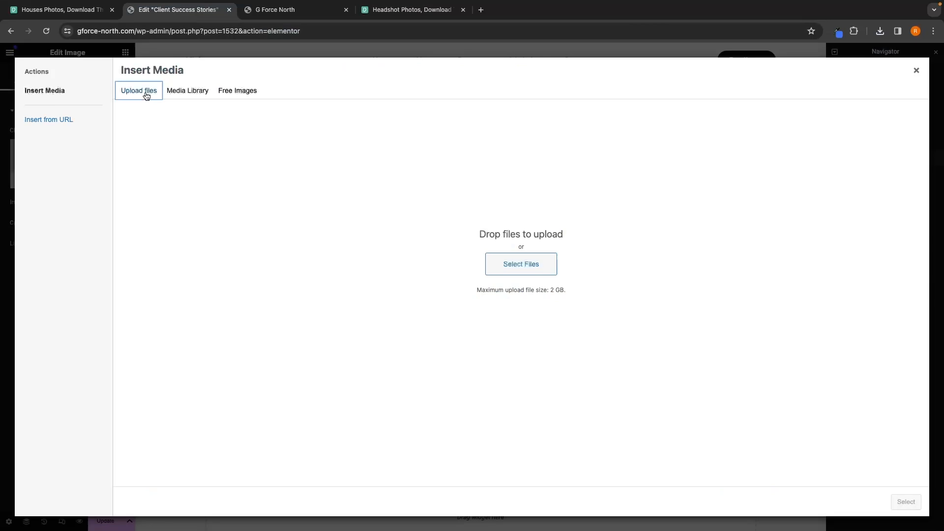
left_click(547, 272)
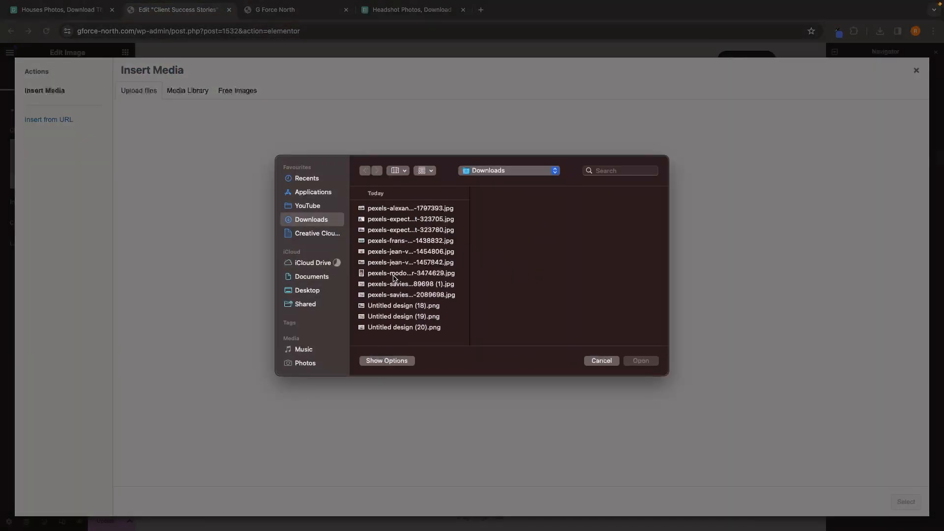
double_click(394, 276)
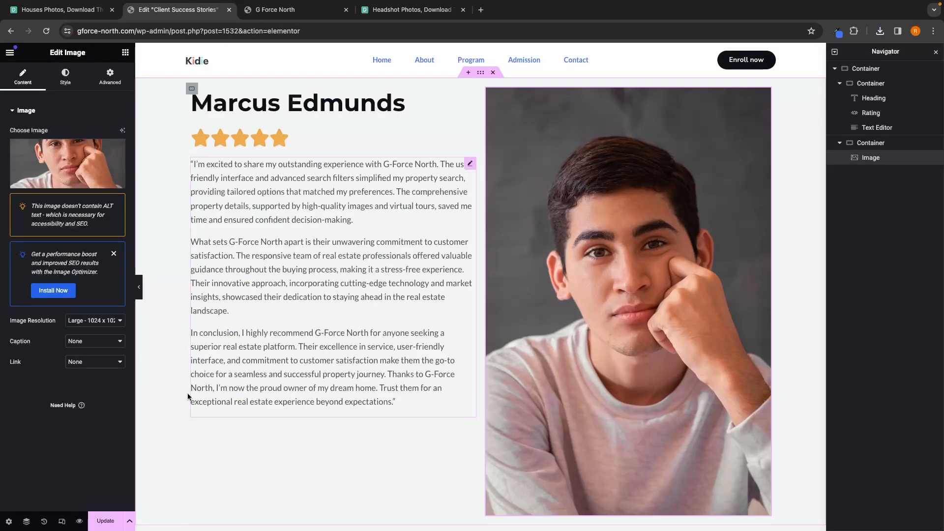
Step: Set the headshot image's resolution to Medium Large
left_click(96, 324)
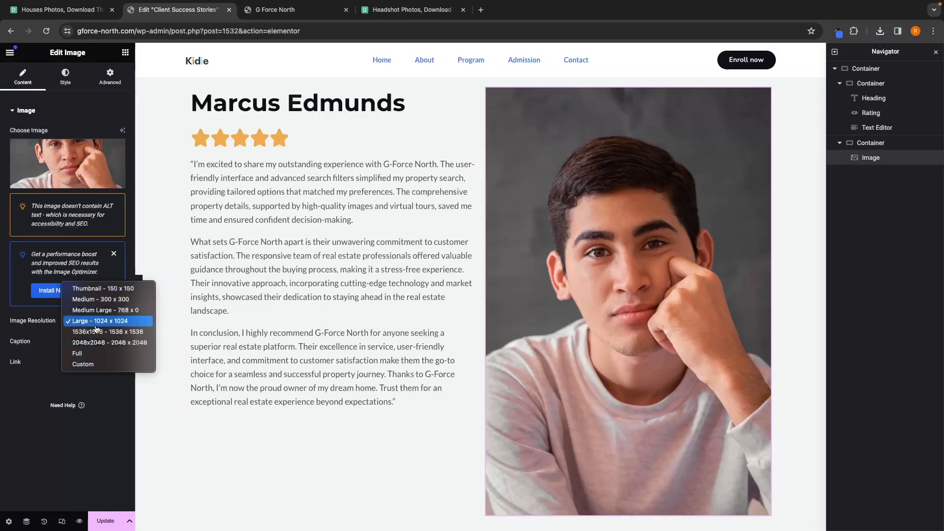
left_click(101, 300)
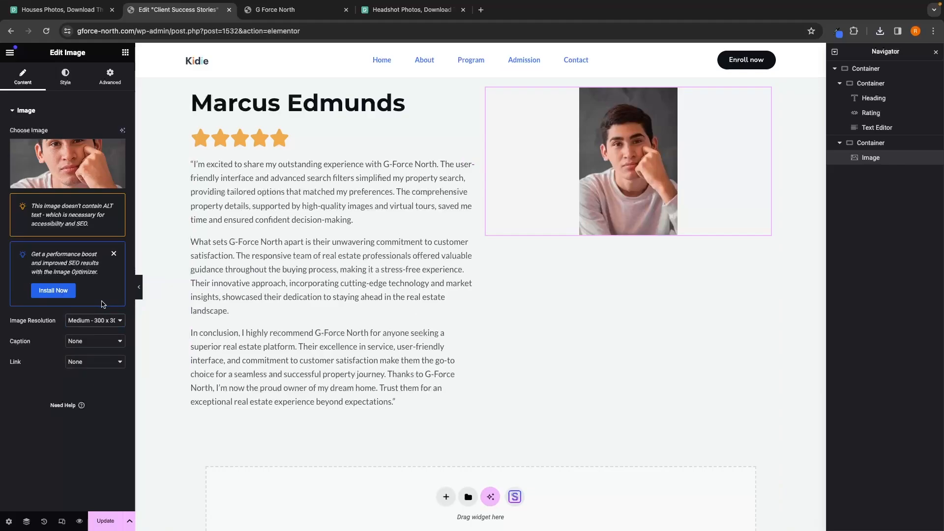
left_click(103, 319)
left_click(107, 334)
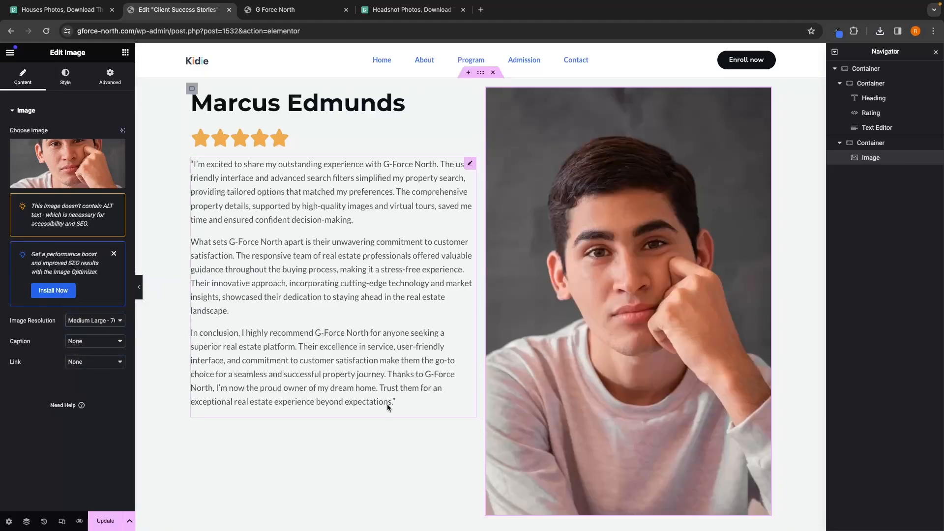
Step: Add a Spacer above the heading and set its space to 78 px
scroll(573, 518, "down", 1)
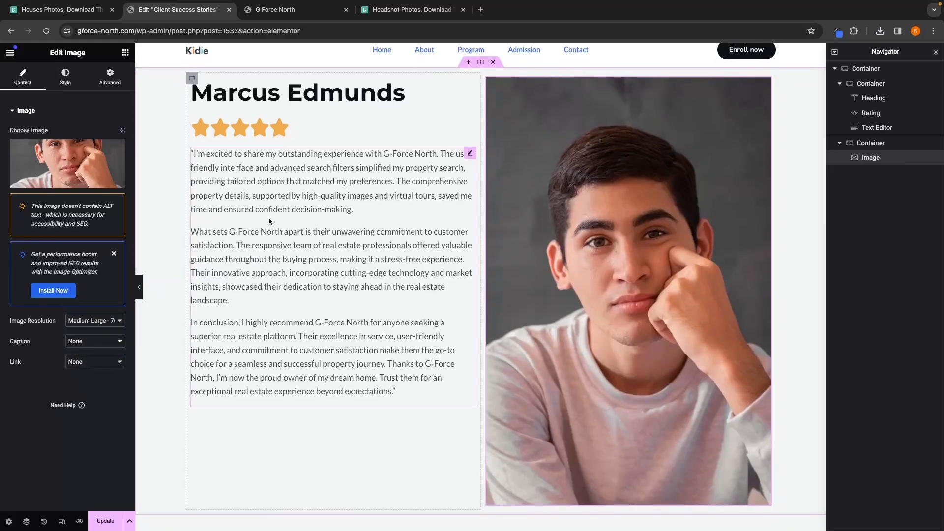
left_click(125, 54)
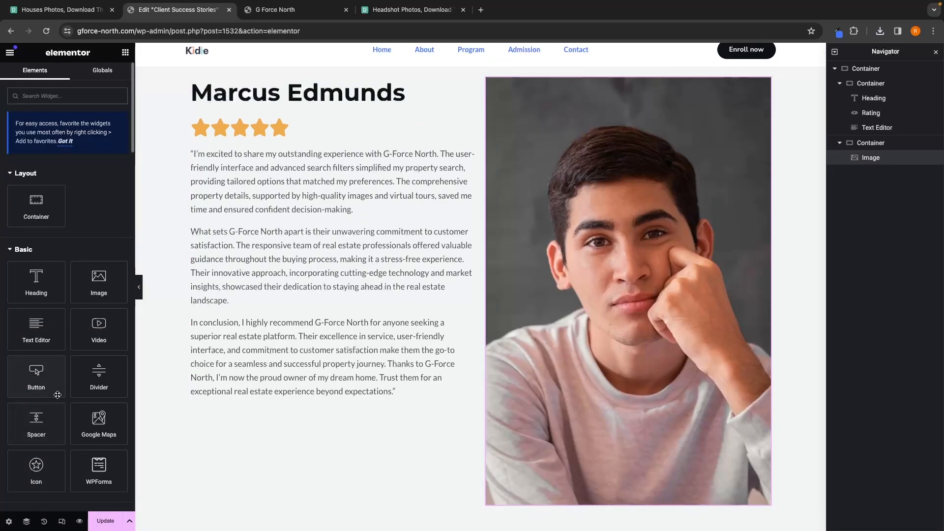
left_click_drag(36, 423, 246, 86)
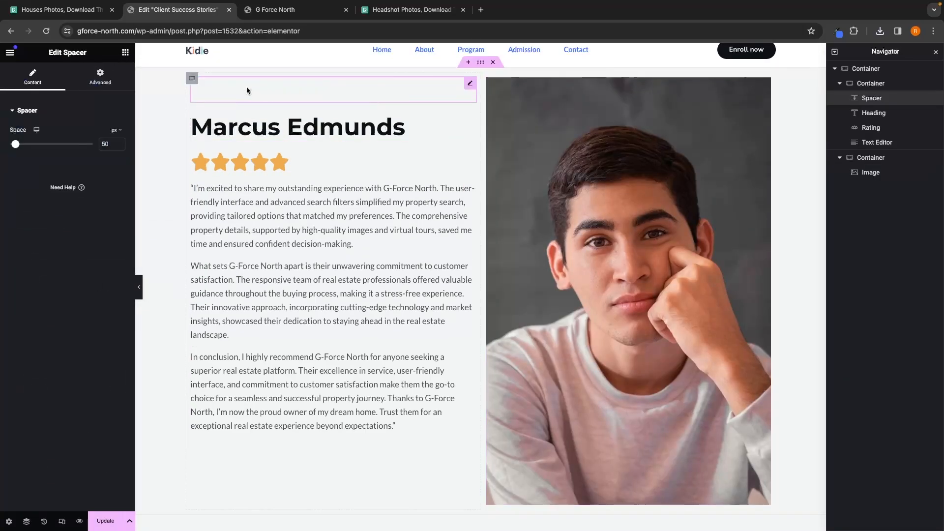
mouse_move(18, 144)
left_mouse_down()
mouse_move(29, 144)
mouse_move(20, 144)
left_mouse_up()
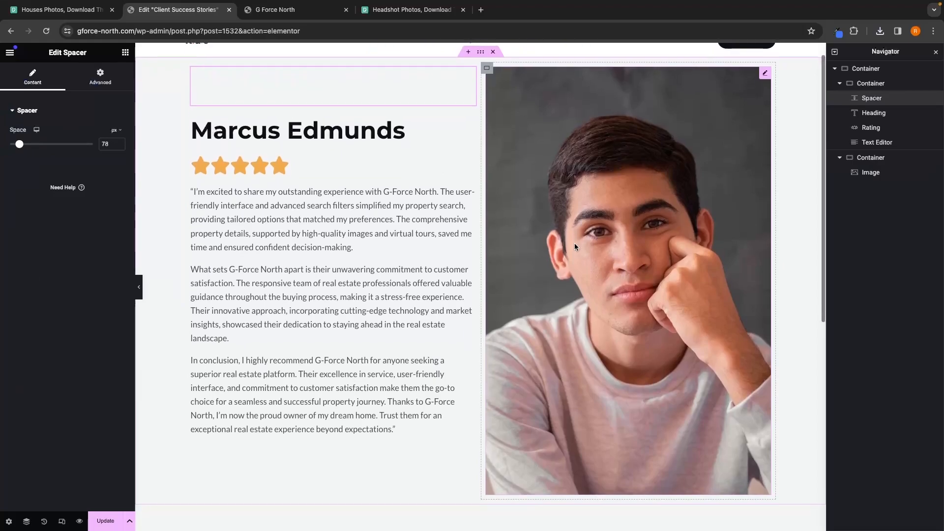
Step: Change the client name heading's text color to blue
scroll(574, 243, "up", 1)
left_click(345, 153)
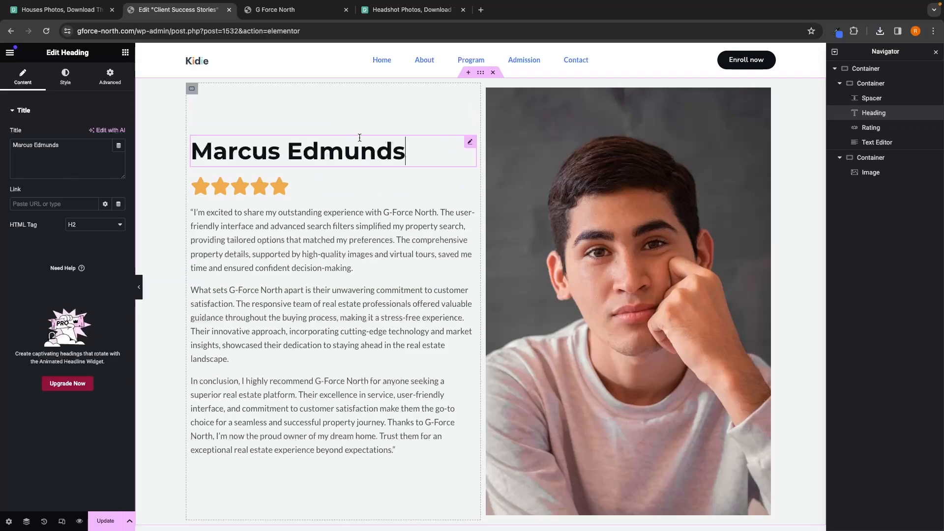
left_click(66, 77)
left_click(836, 31)
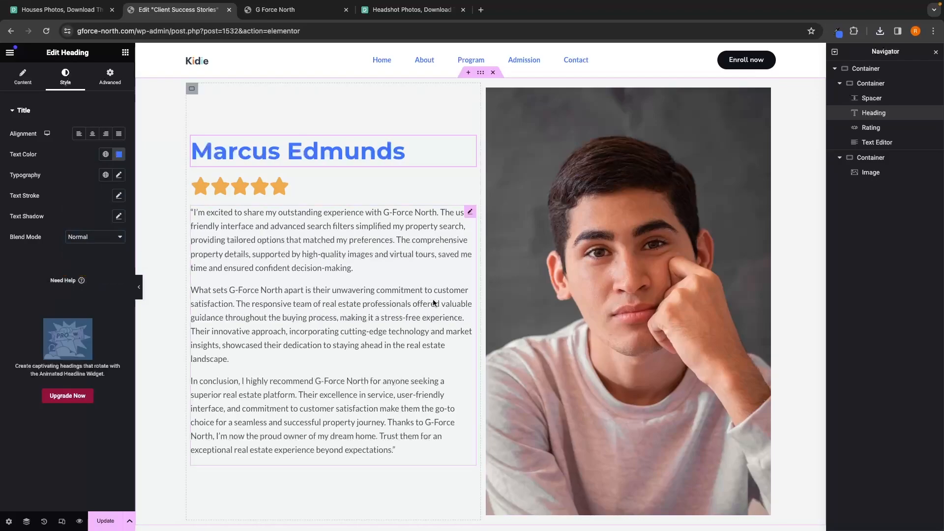
Step: Add a two-column container below the testimonial with an Image widget in its left column
scroll(530, 325, "down", 5)
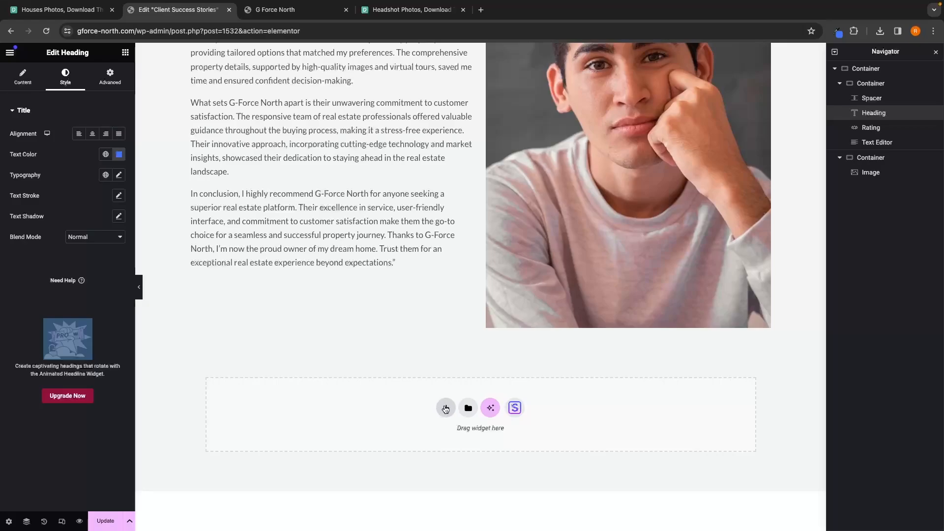
left_click(445, 409)
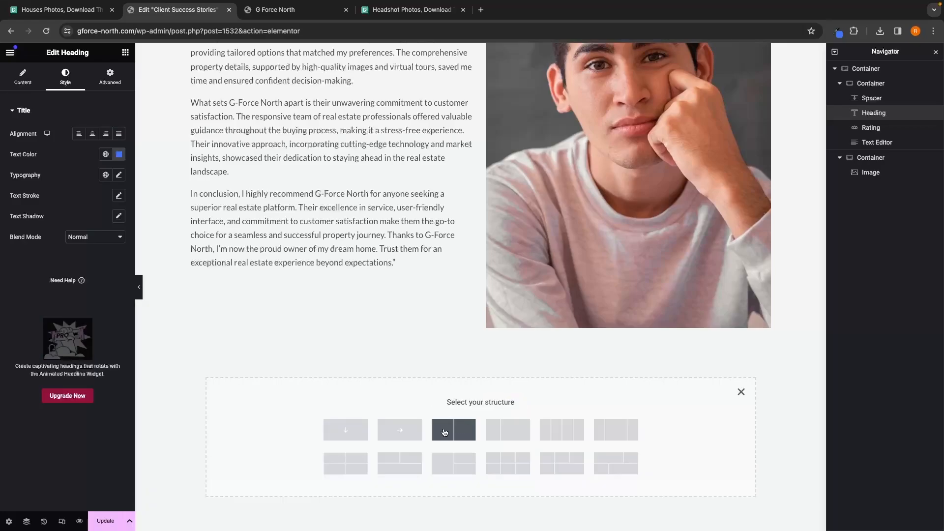
left_click(460, 432)
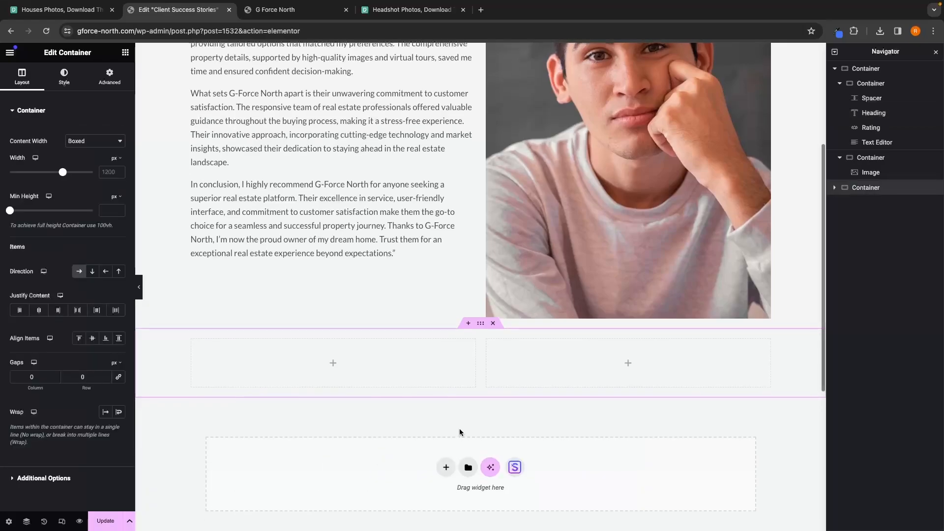
left_click(126, 53)
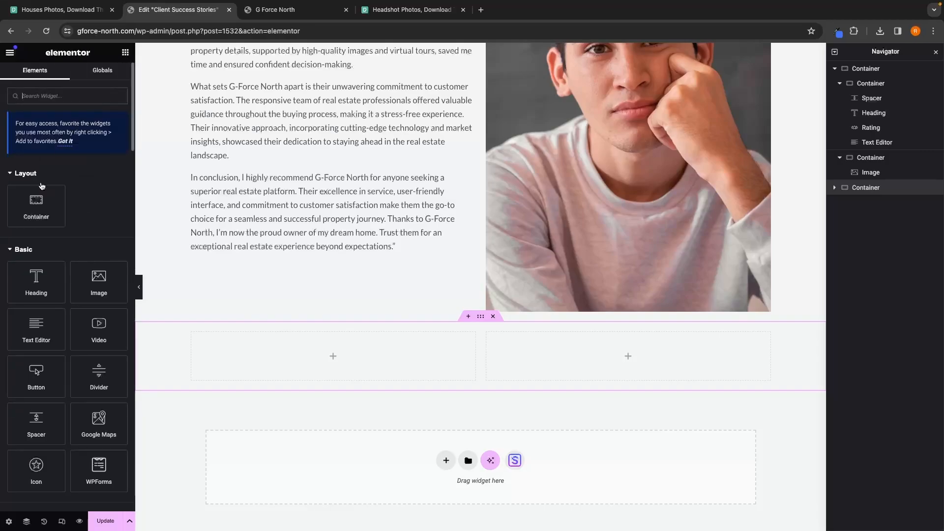
left_click_drag(91, 284, 304, 356)
scroll(367, 325, "down", 1)
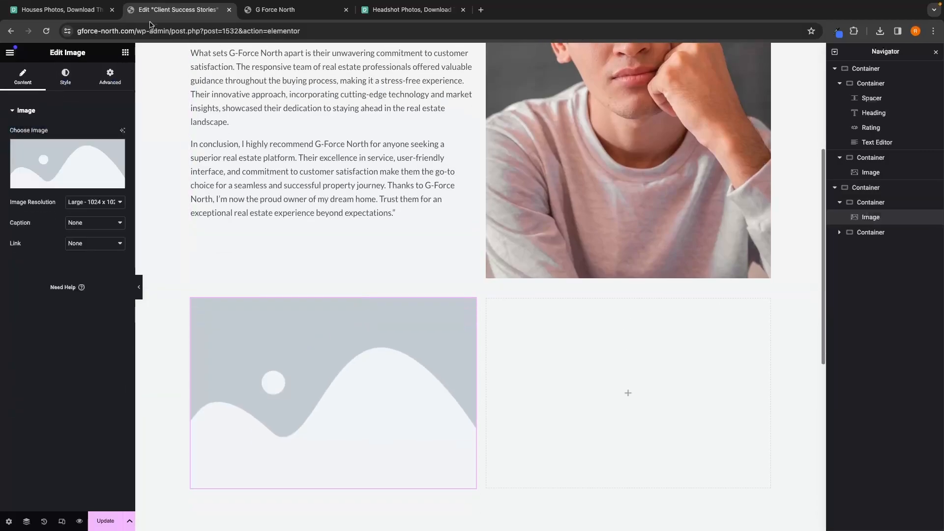
Step: Add a Heading widget with a Text Editor below it in the new right column
left_click(126, 52)
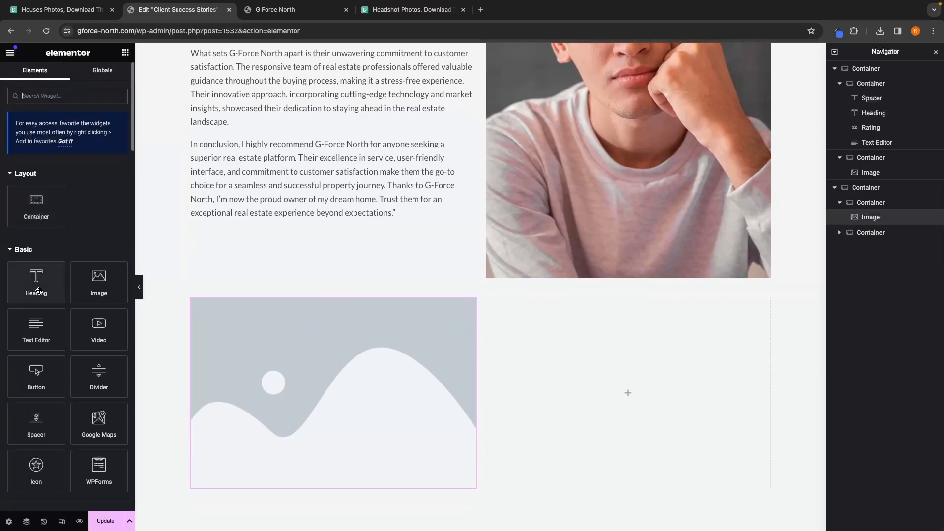
left_click_drag(37, 290, 677, 366)
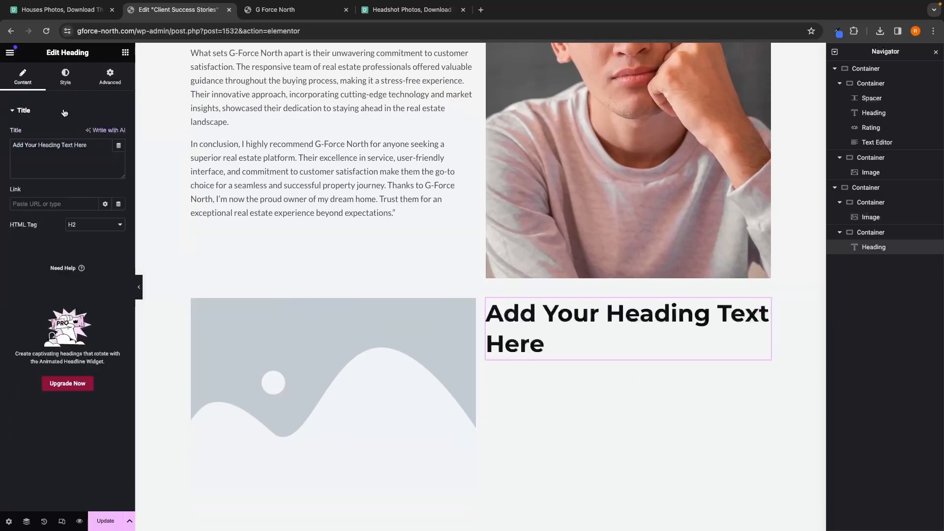
left_click(126, 53)
left_click_drag(36, 328, 625, 373)
Step: Add a Rating widget between the new heading and its text
left_click(64, 96)
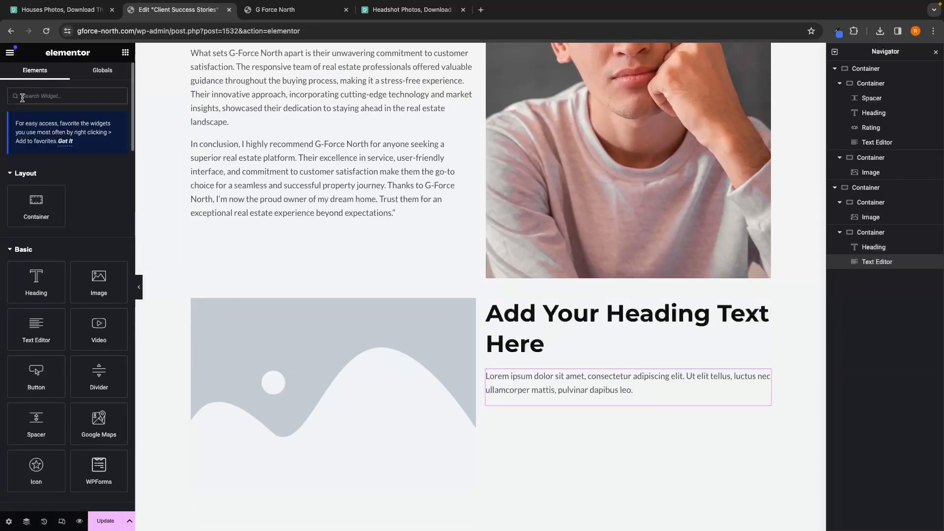
type("rating")
left_click_drag(36, 182, 627, 333)
scroll(627, 332, "down", 1)
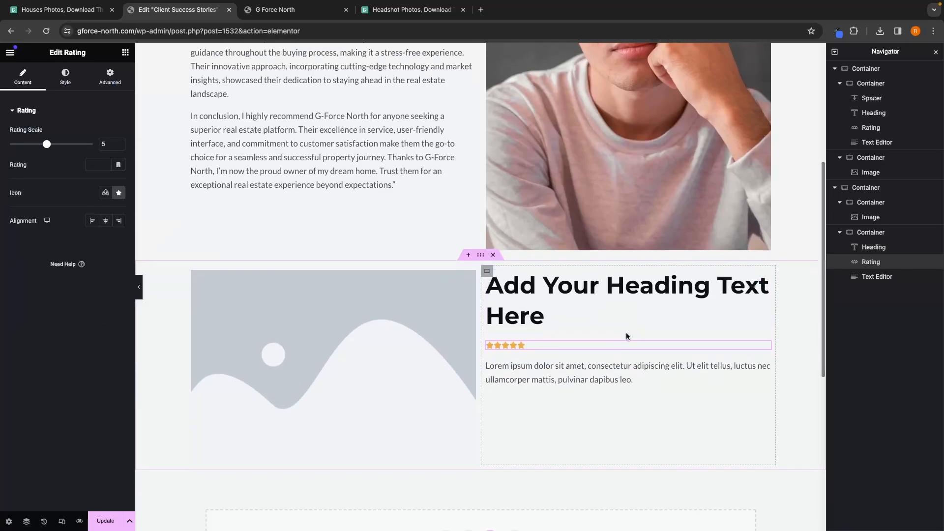
Step: Replace the new heading's placeholder text with the second client's name
triple_click(540, 303)
left_click(76, 152)
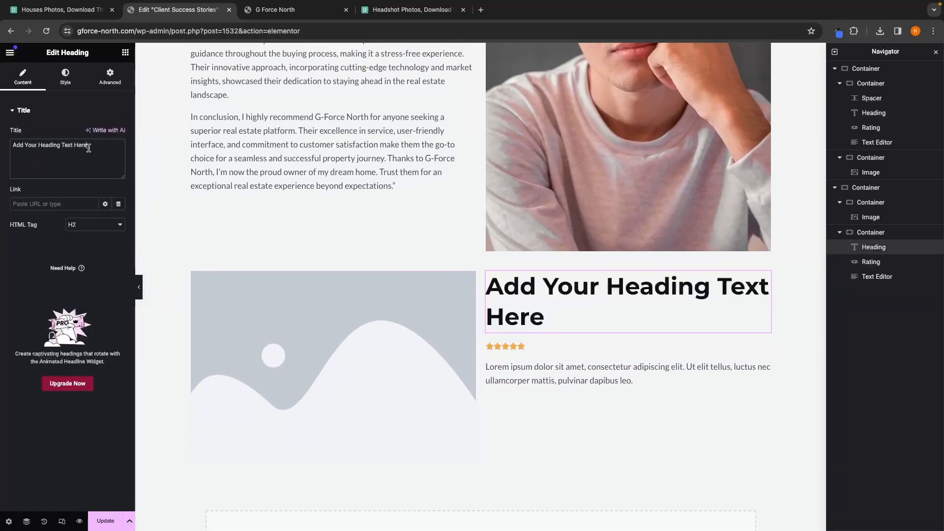
left_click_drag(88, 148, 2, 150)
type("Kelly")
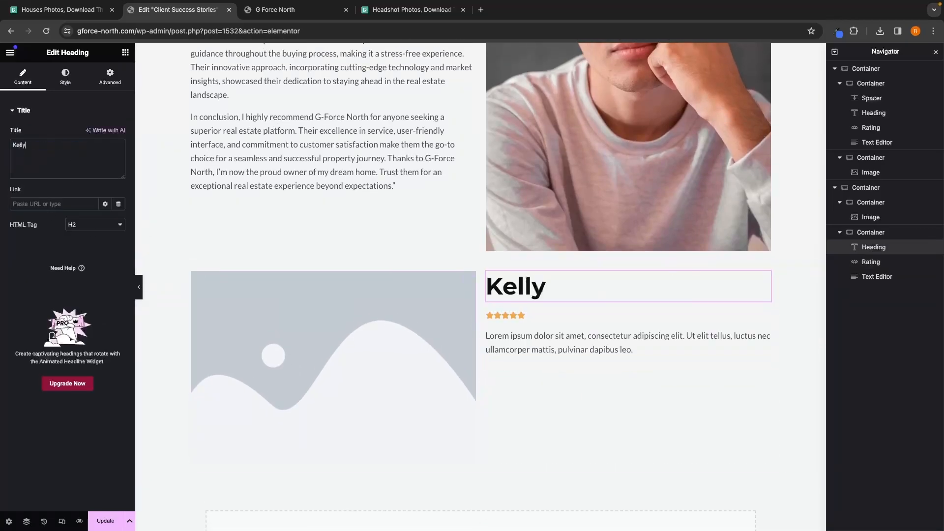
type(" S")
Step: Set the new rating's icon size to 40 px, the same as the first testimonial's stars
scroll(556, 276, "up", 5)
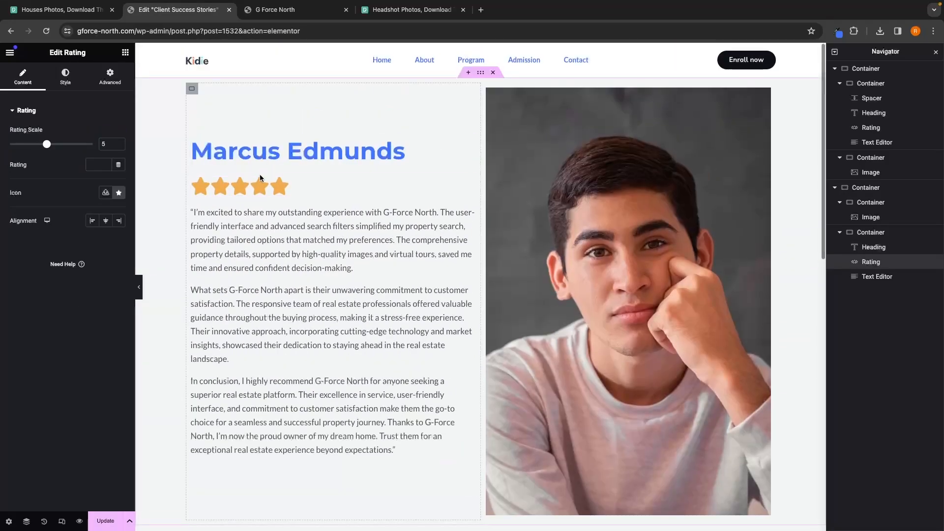
left_click(256, 185)
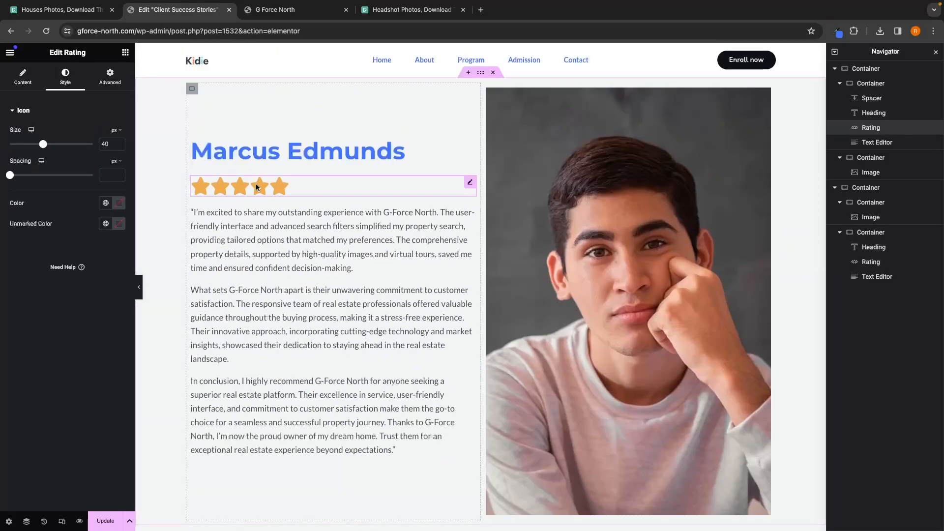
scroll(291, 194, "down", 5)
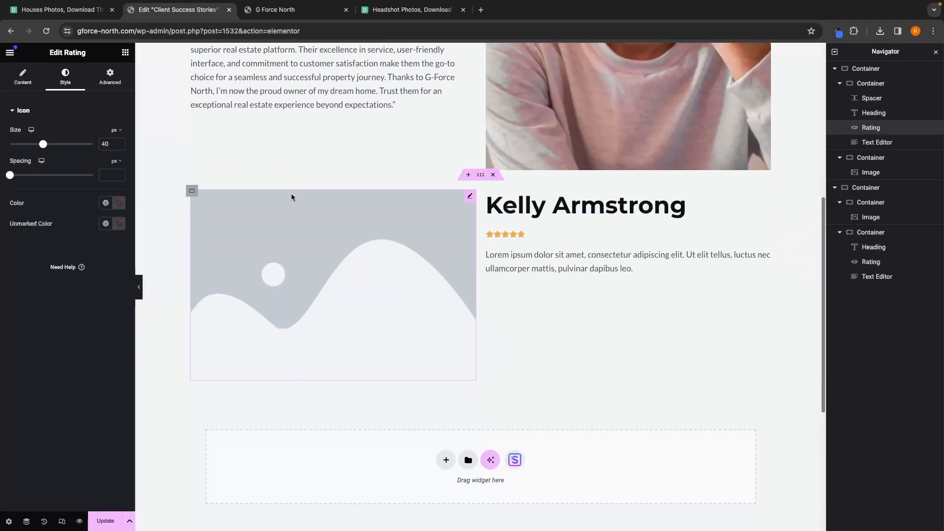
left_click(517, 235)
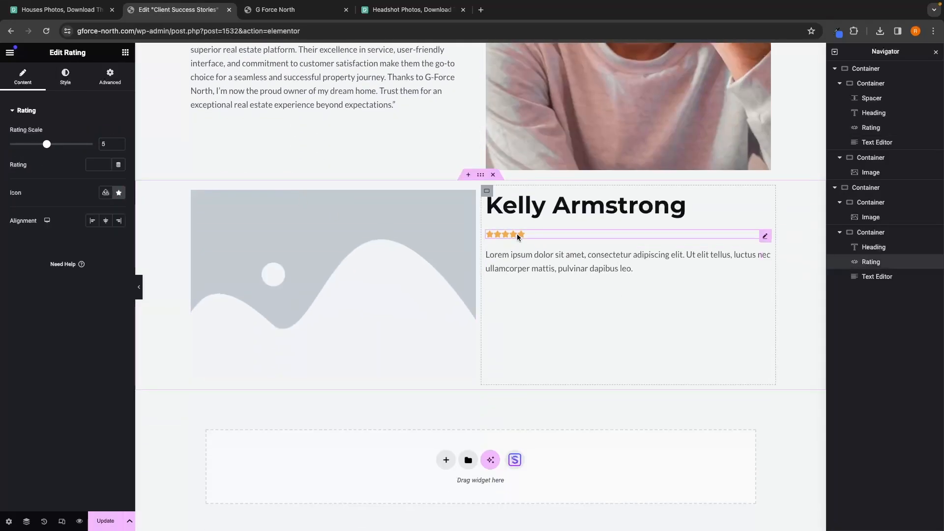
left_click(65, 76)
type("40")
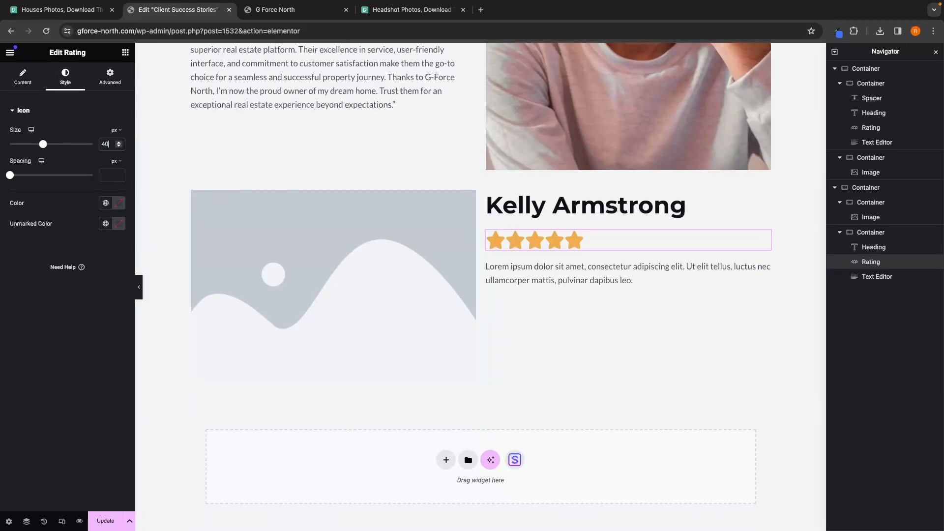
Step: Color the new client name heading's text with the same blue hex value
left_click(679, 206)
left_click(56, 84)
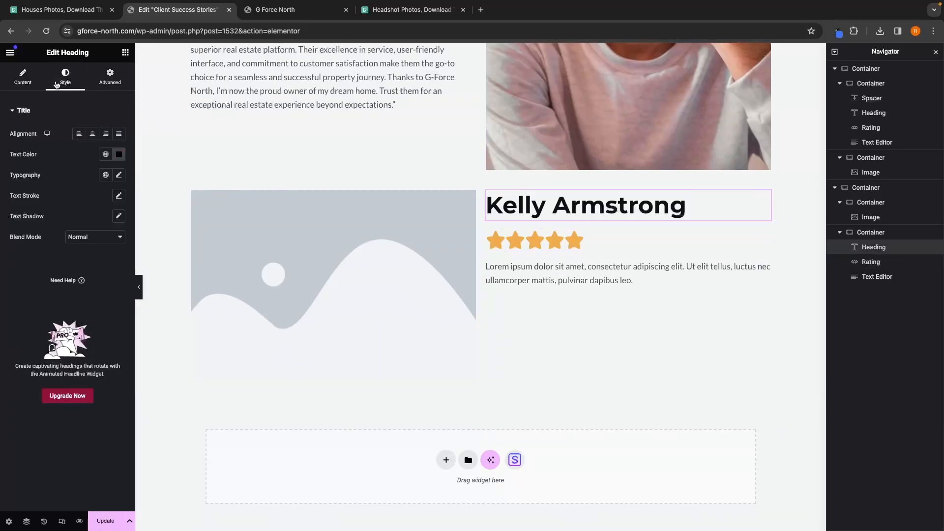
left_click(118, 154)
left_click(837, 30)
left_click(116, 297)
type("#4175fc")
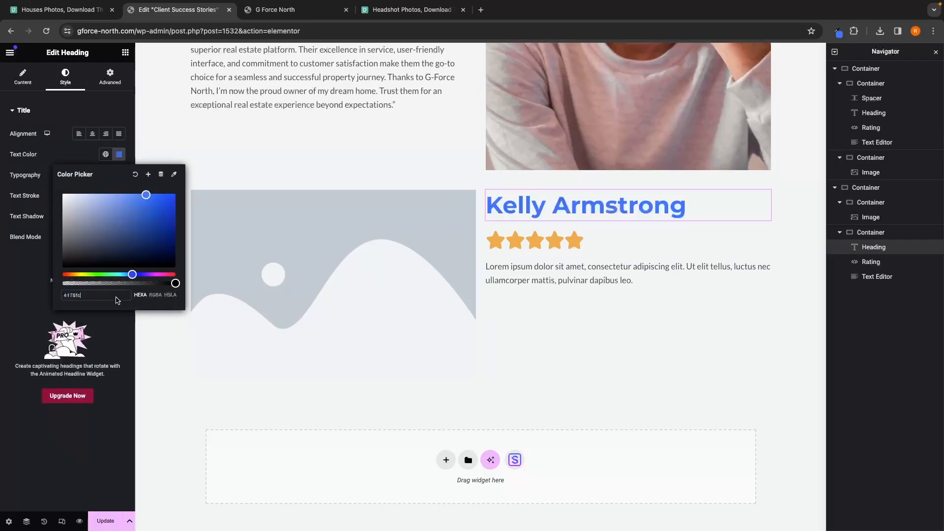
Step: Replace the new text block's placeholder paragraph with the second client's testimonial text
left_click(578, 269)
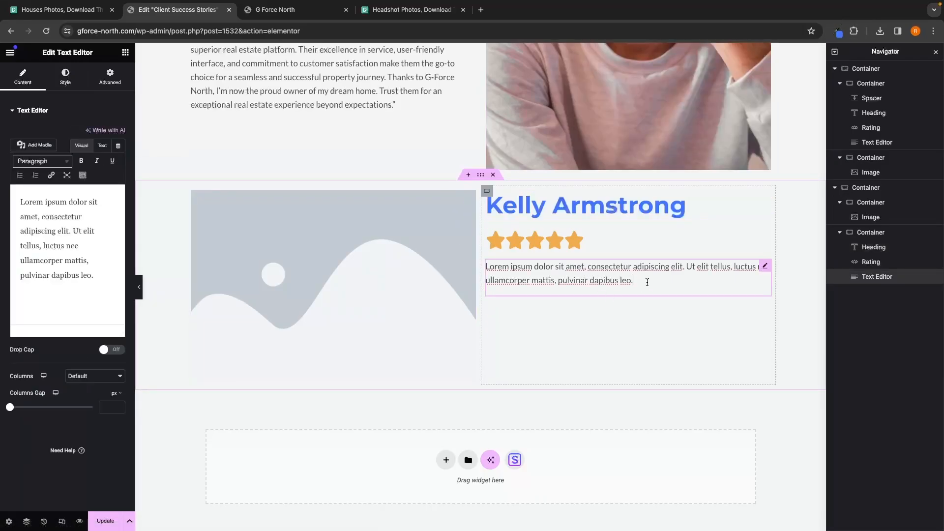
left_click_drag(95, 278, 2, 197)
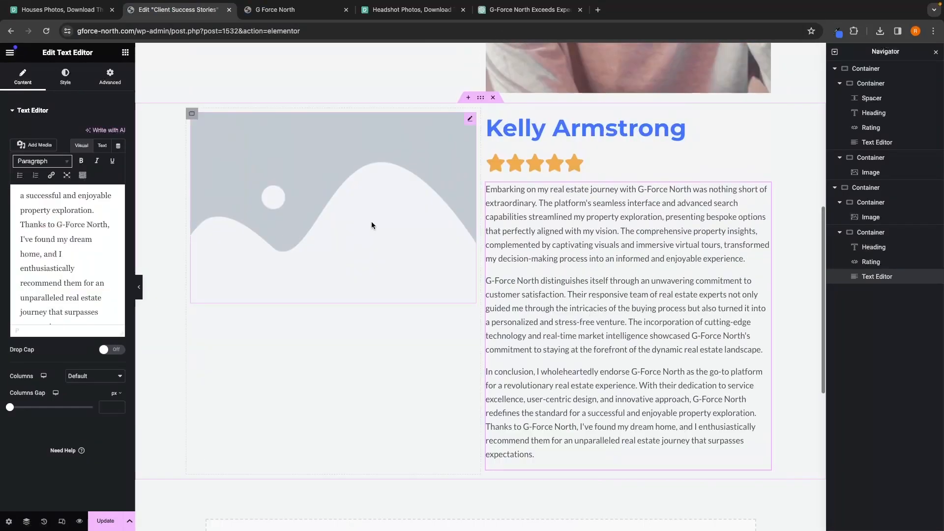
Step: Upload a headshot photo into the new section's image widget
left_click(366, 191)
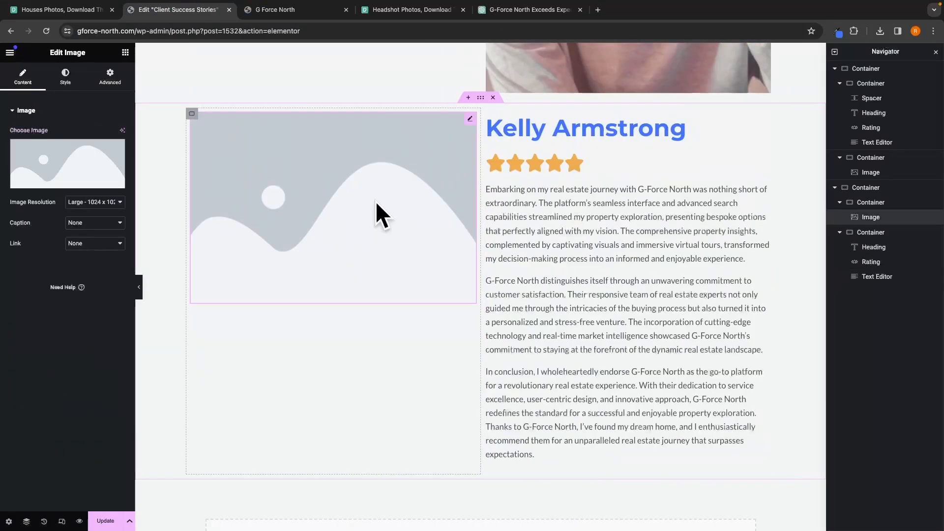
left_click(72, 180)
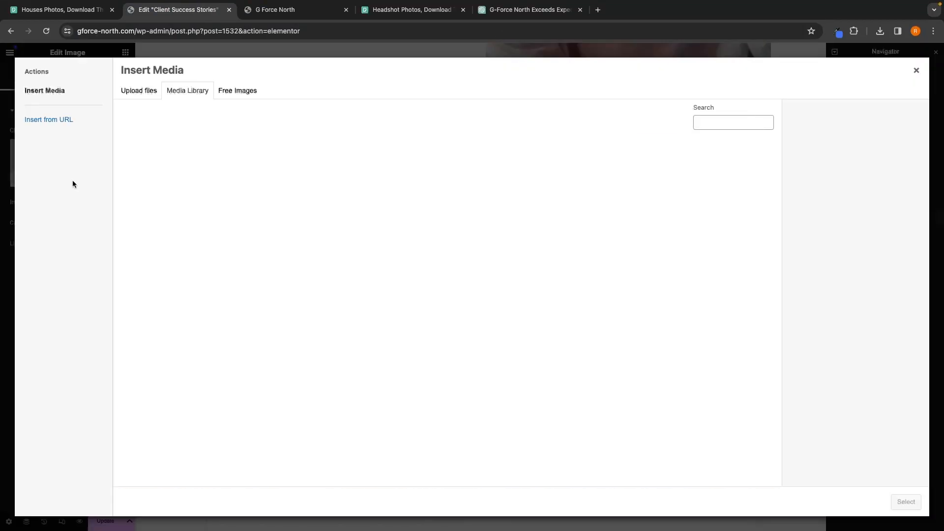
left_click(138, 91)
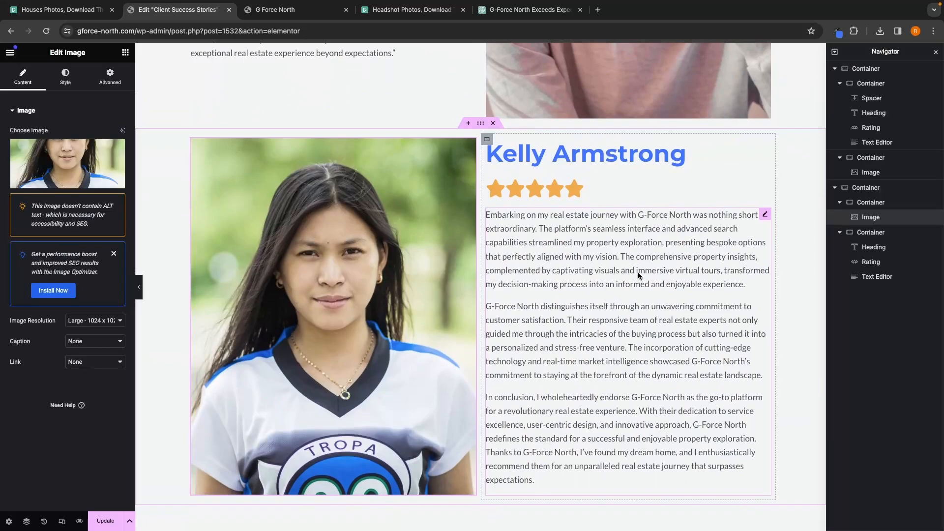
Step: Add a Divider widget in a new section between the two testimonials
left_click(126, 53)
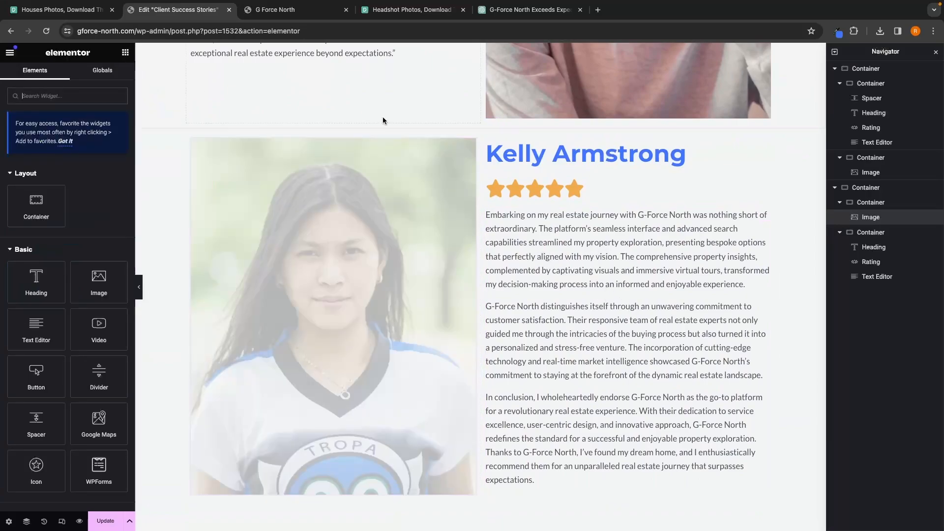
scroll(344, 147, "up", 1)
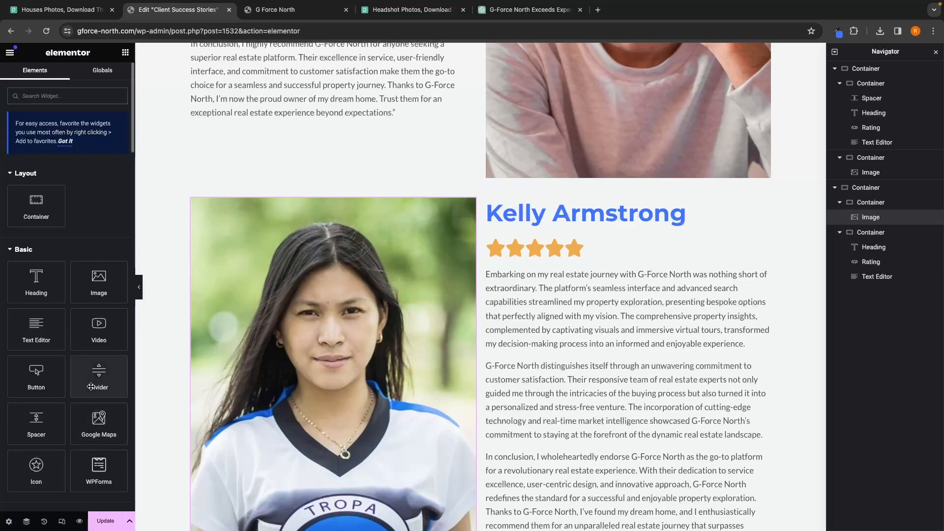
left_click_drag(91, 387, 484, 194)
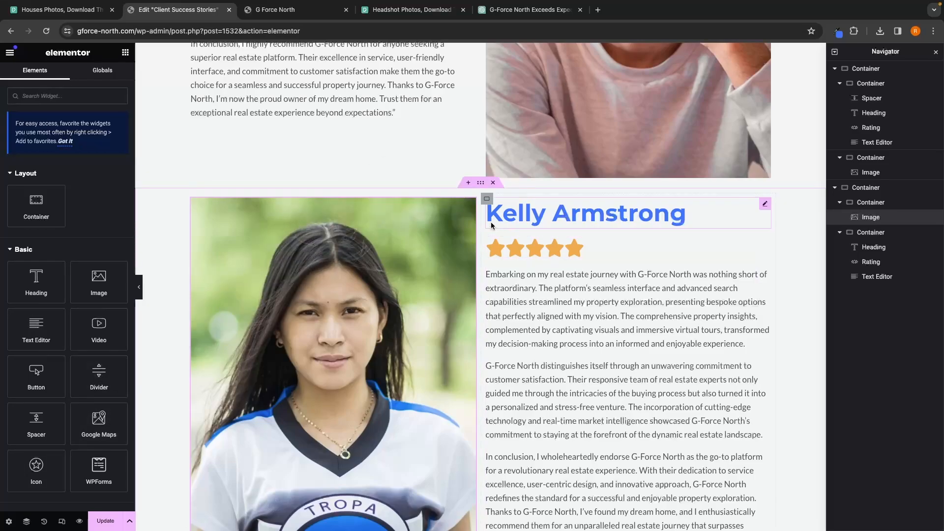
left_click(469, 184)
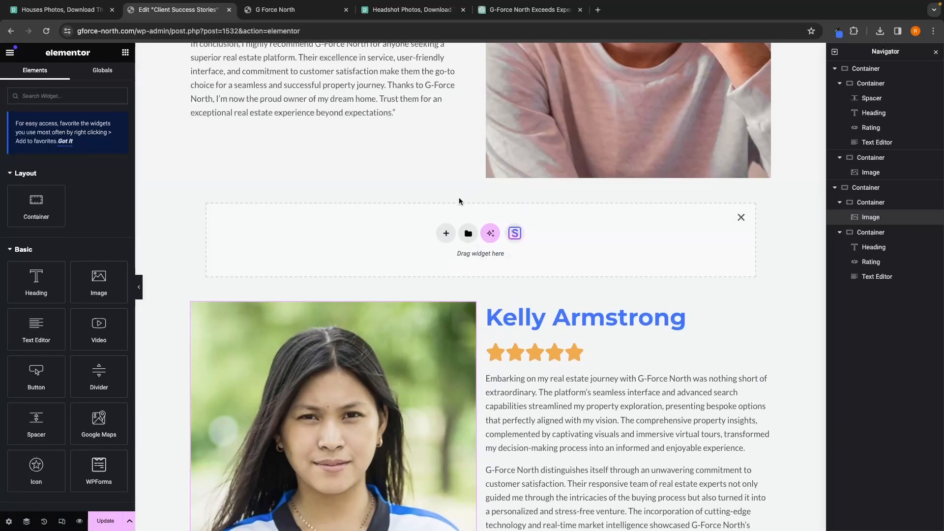
left_click_drag(100, 370, 426, 232)
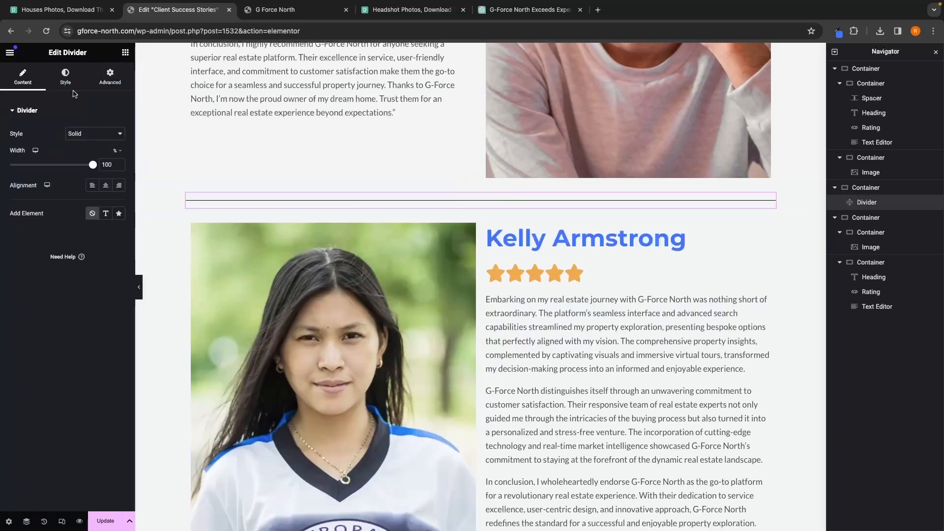
Step: Color the divider with the blue hex value and increase its line weight
left_click(71, 92)
left_click(119, 135)
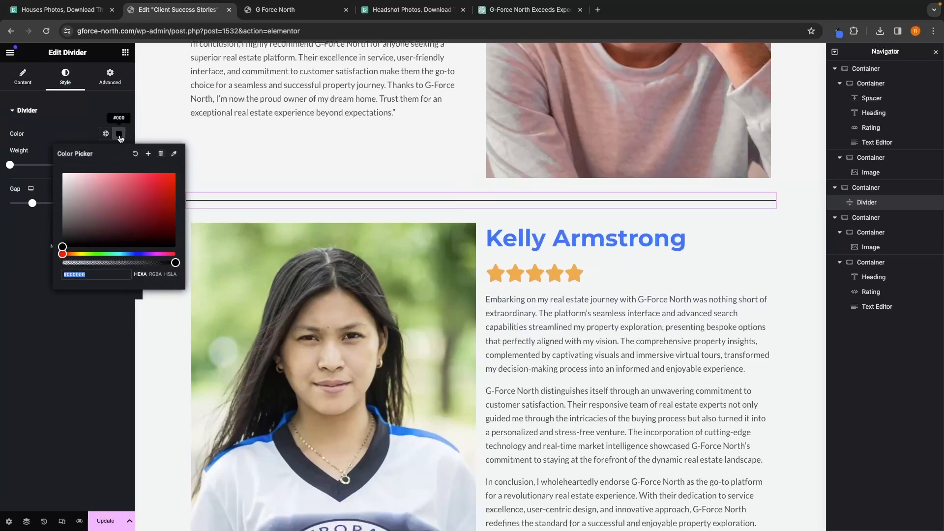
left_click(839, 39)
left_click(794, 52)
left_click(107, 275)
key("super+v")
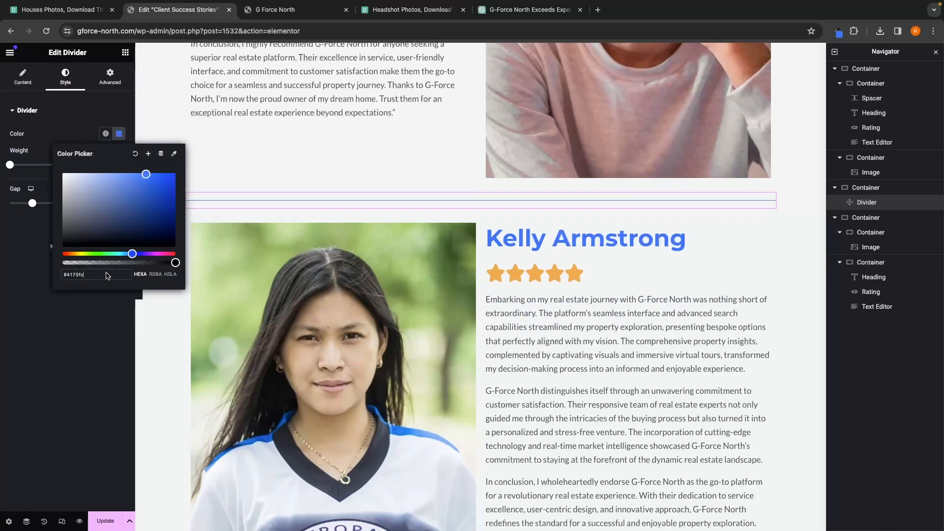
left_click(79, 331)
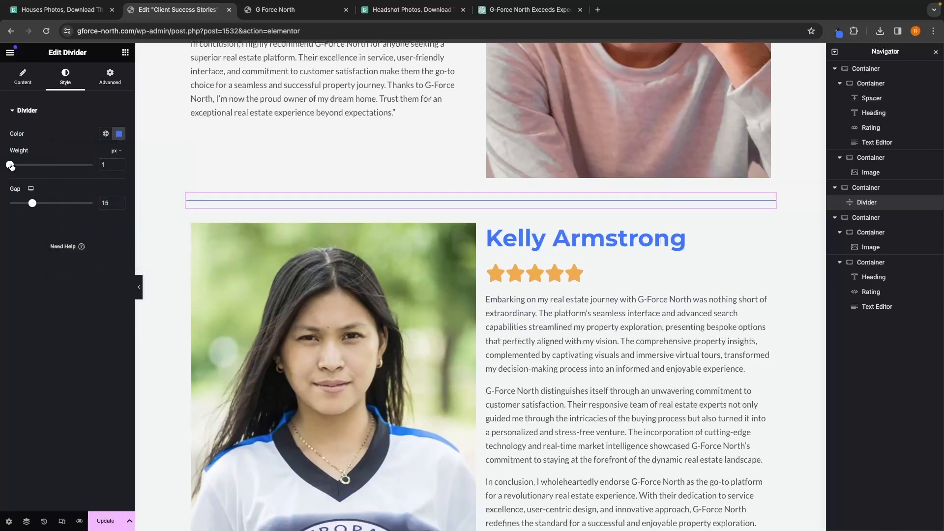
left_click_drag(19, 166, 30, 166)
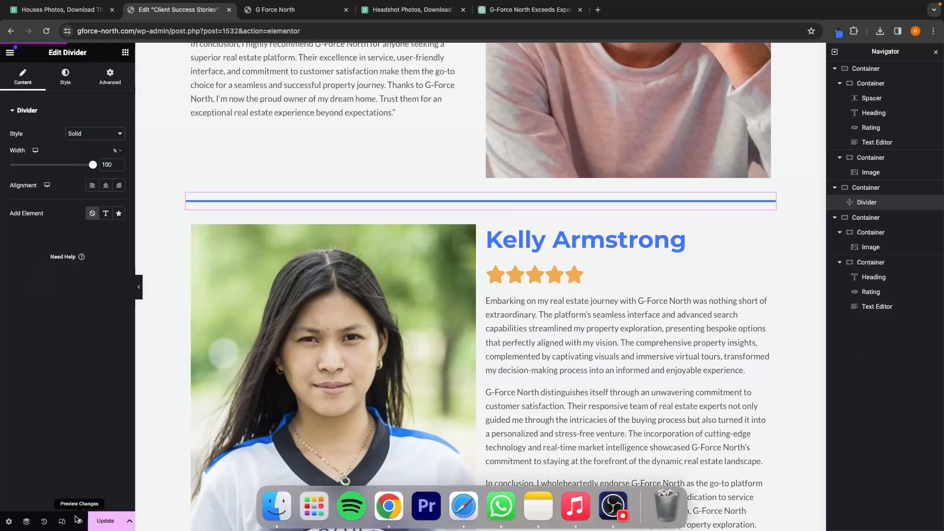
Step: Preview the page in a new tab to review both testimonials, then close the preview
left_click(77, 519)
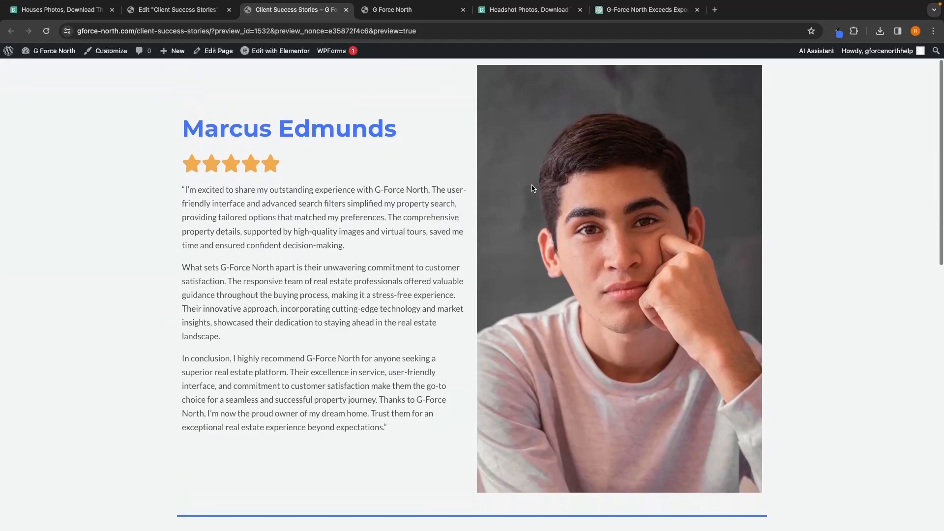
scroll(532, 188, "down", 9)
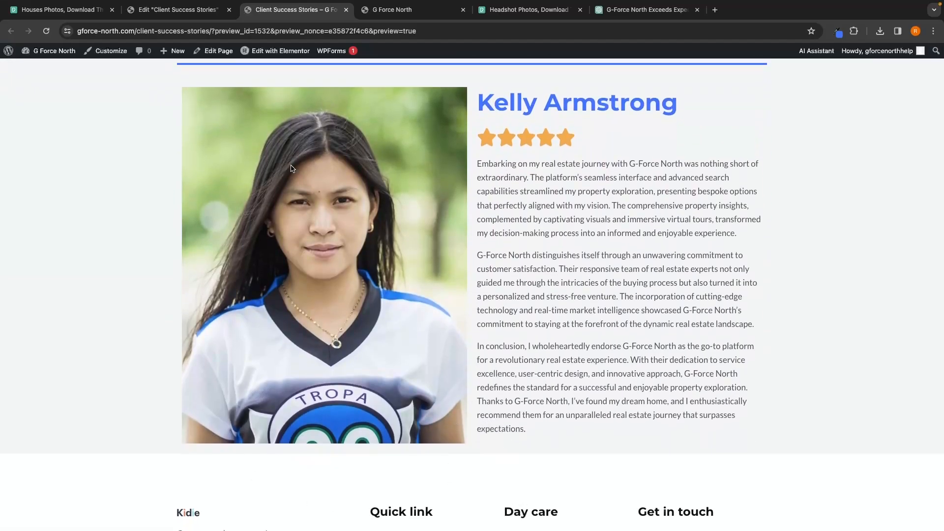
scroll(500, 372, "up", 3)
left_click(196, 12)
left_click(346, 10)
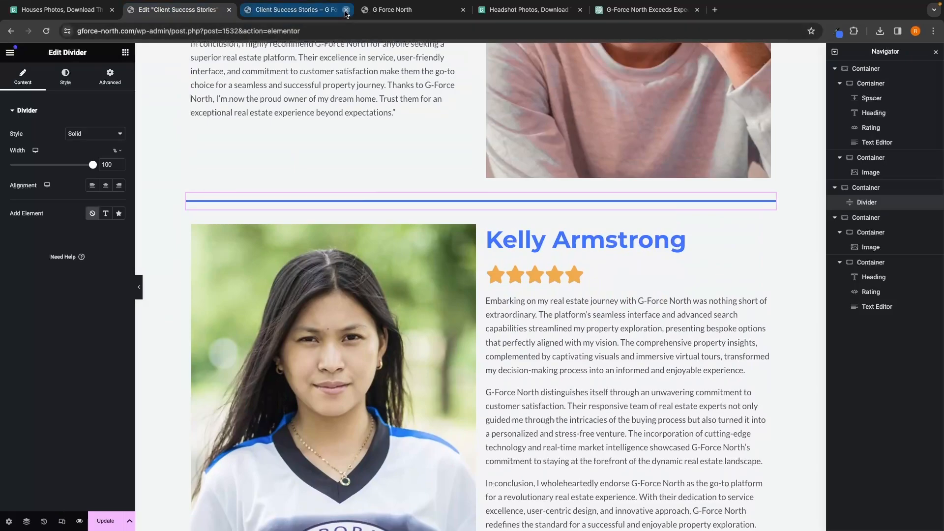
Step: Update the page to save the changes
scroll(452, 258, "down", 4)
scroll(452, 258, "up", 5)
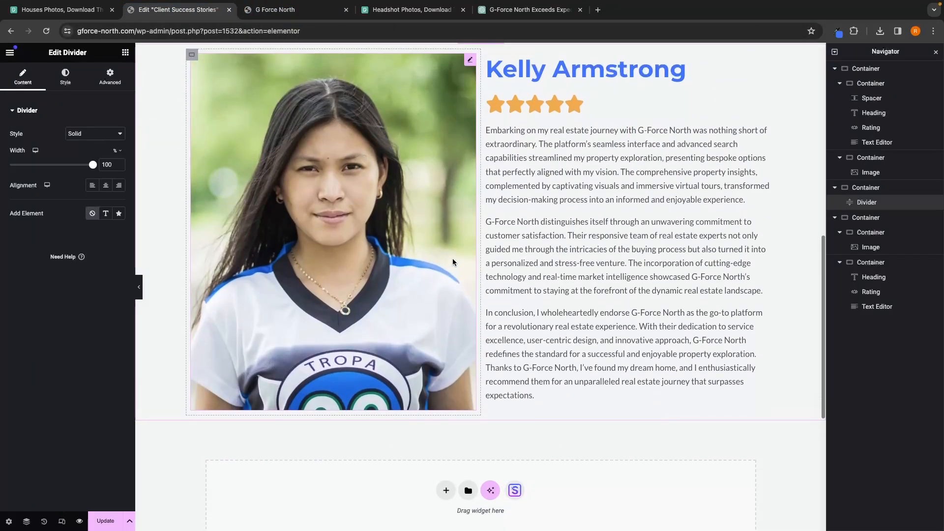
scroll(456, 295, "up", 4)
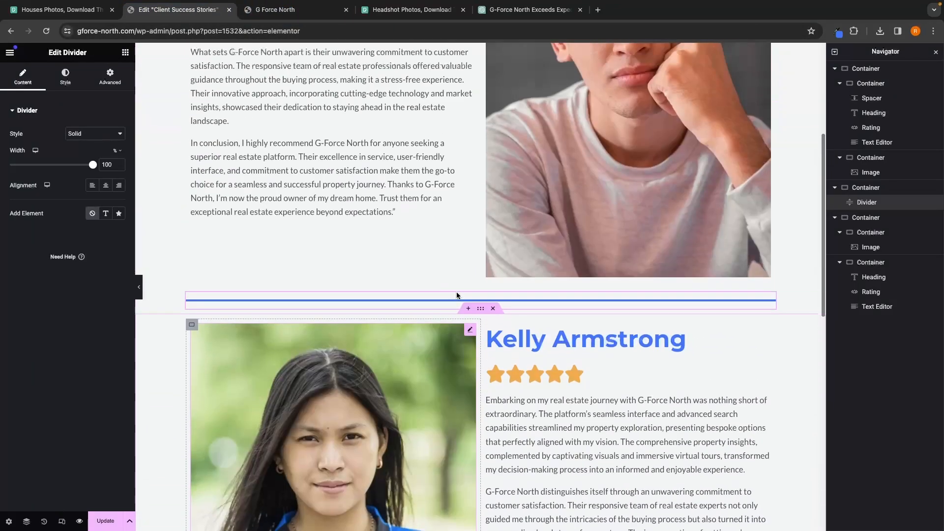
scroll(597, 242, "down", 8)
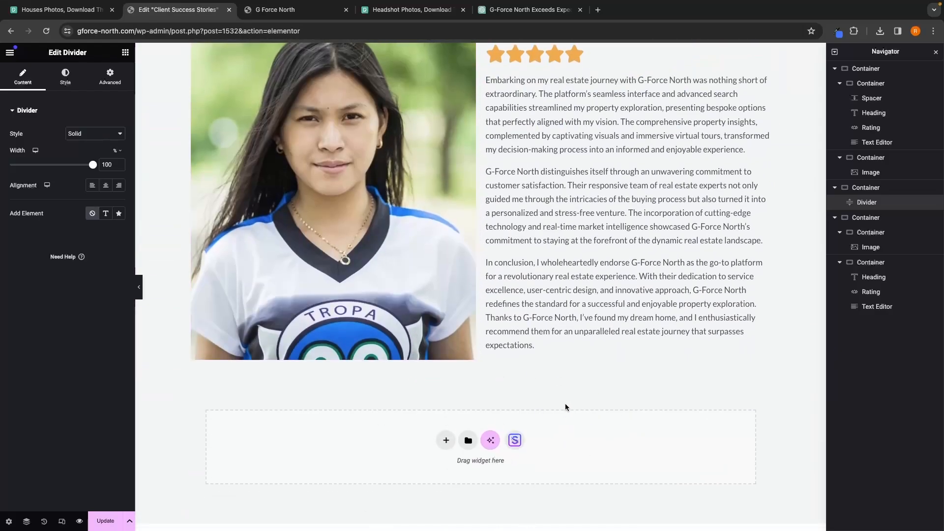
scroll(564, 403, "up", 1)
left_click(112, 522)
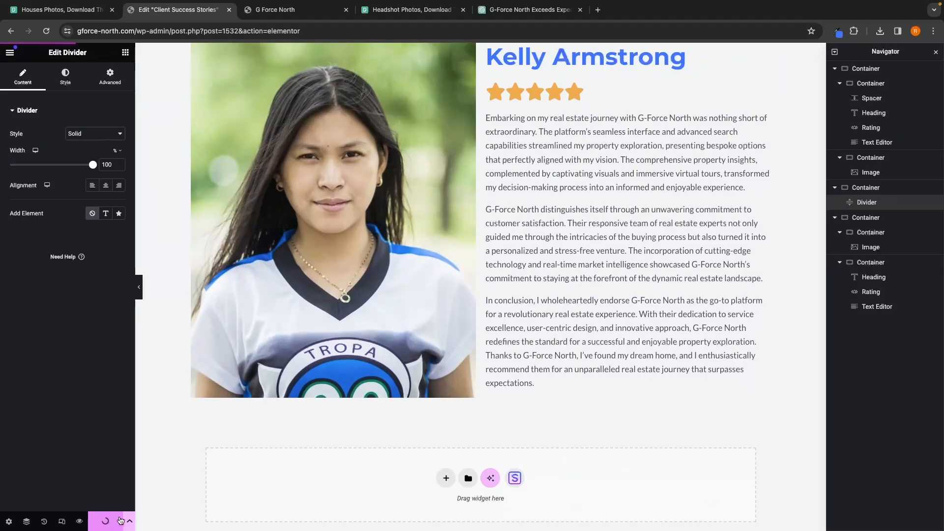
Step: Add a Heading widget in a new section at the top of the page
scroll(500, 348, "up", 10)
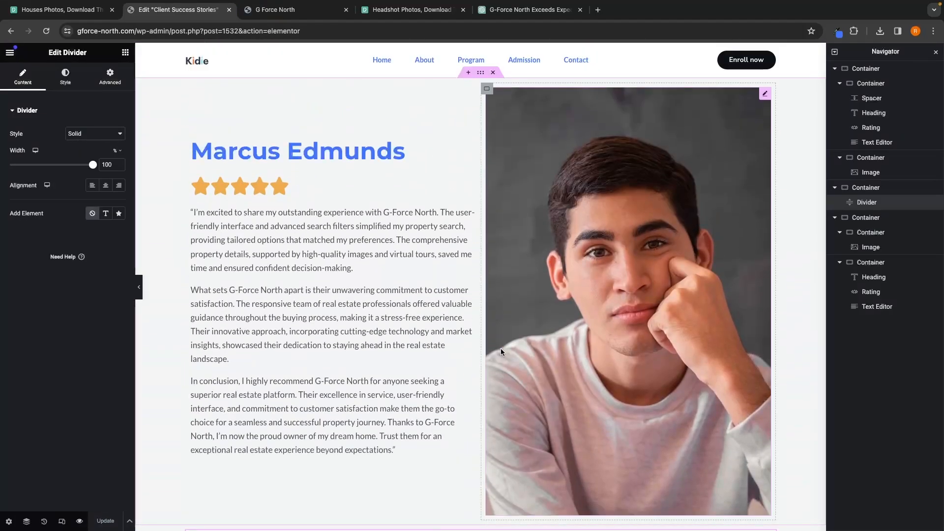
left_click(469, 74)
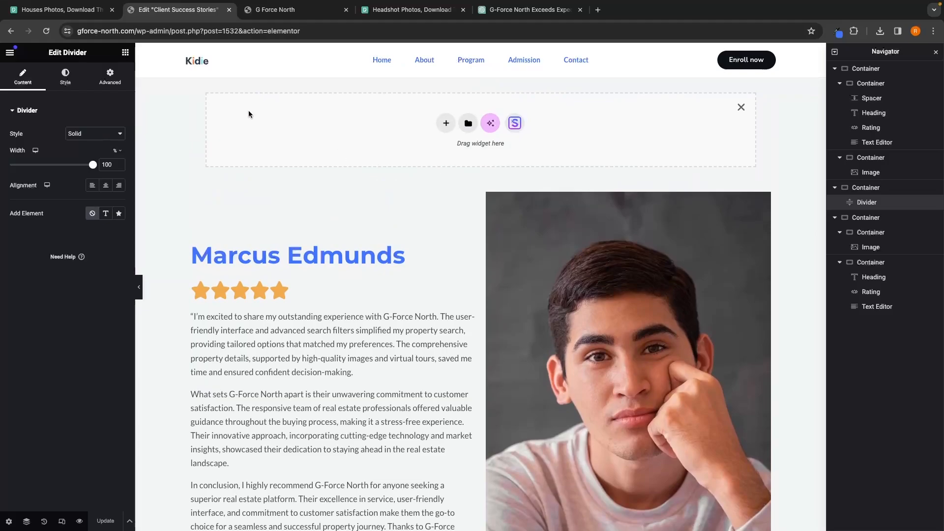
left_click(125, 52)
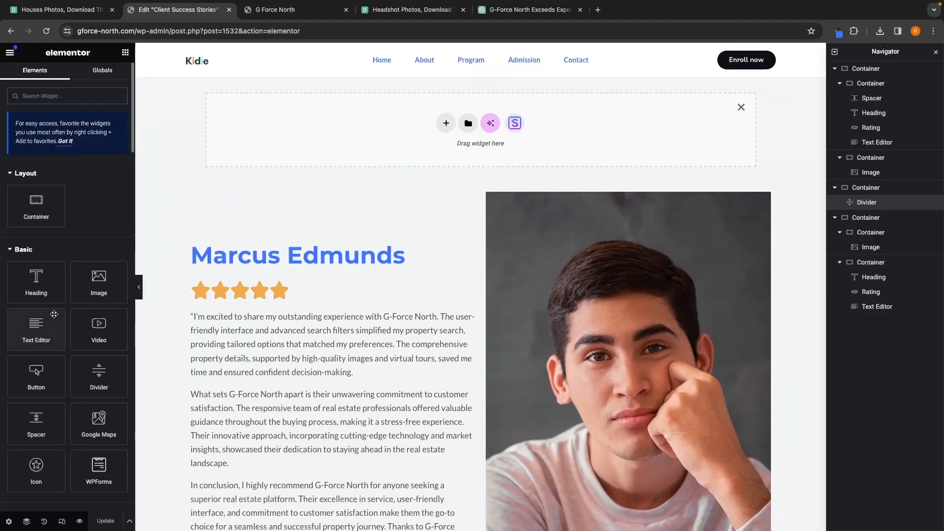
left_click_drag(36, 279, 381, 147)
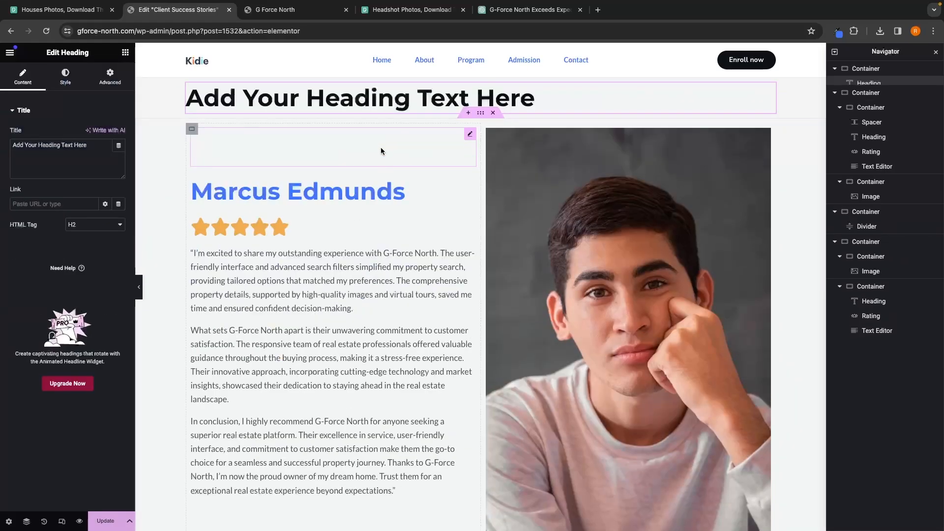
Step: Replace the new heading's placeholder text with "Client Success Stories"
double_click(350, 102)
triple_click(350, 102)
type("Cl")
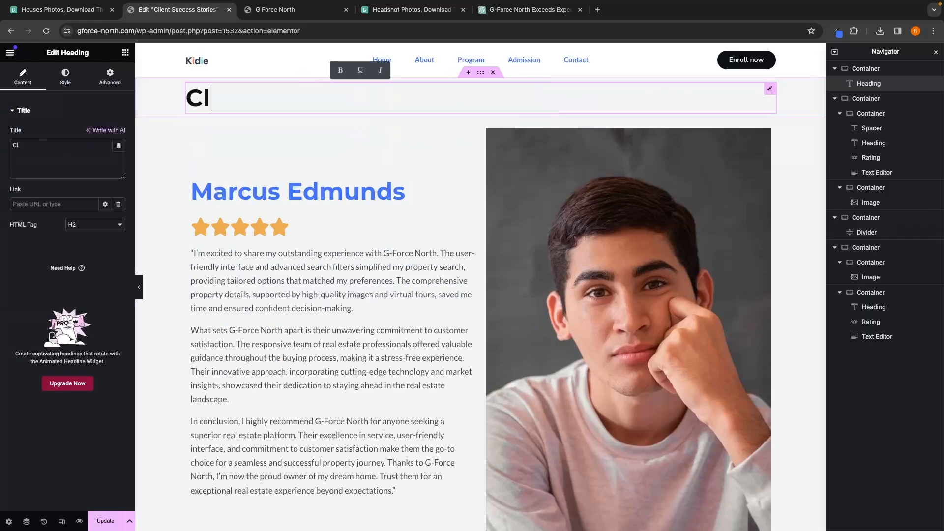
type("ient Success Storeie")
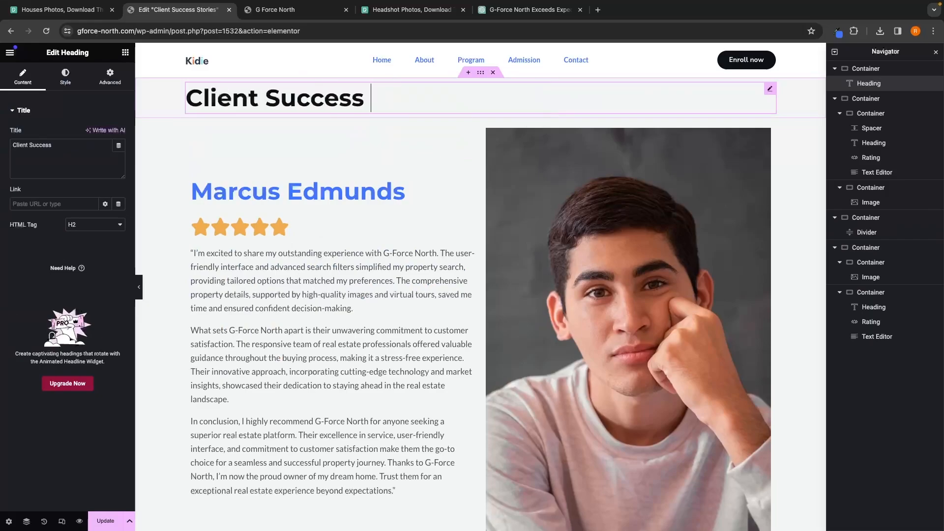
key("BackSpace")
key("BackSpace")
key("BackSpace")
type("ies")
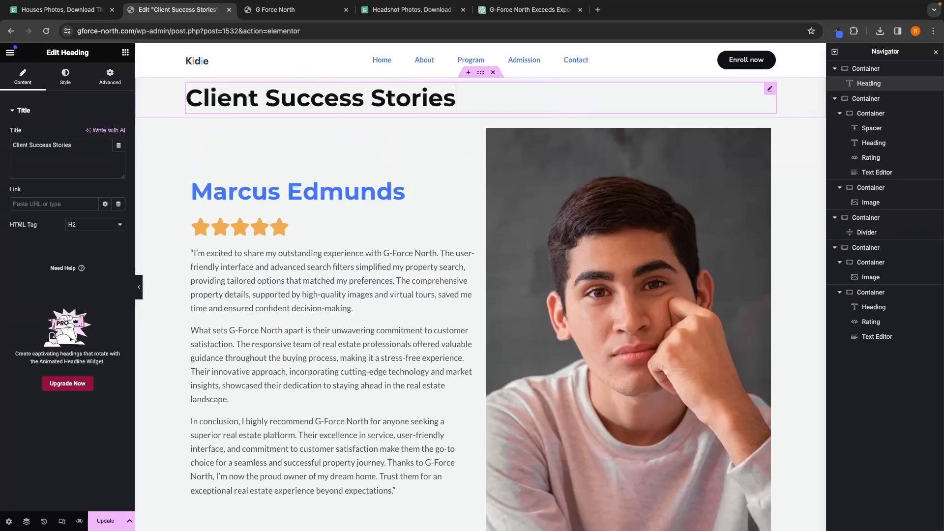
Step: Add a Text Editor below the heading reading "Real stories from G-Force North clients"
left_click(125, 52)
left_click_drag(284, 196, 288, 109)
left_click_drag(96, 277, 15, 194)
type("Real ")
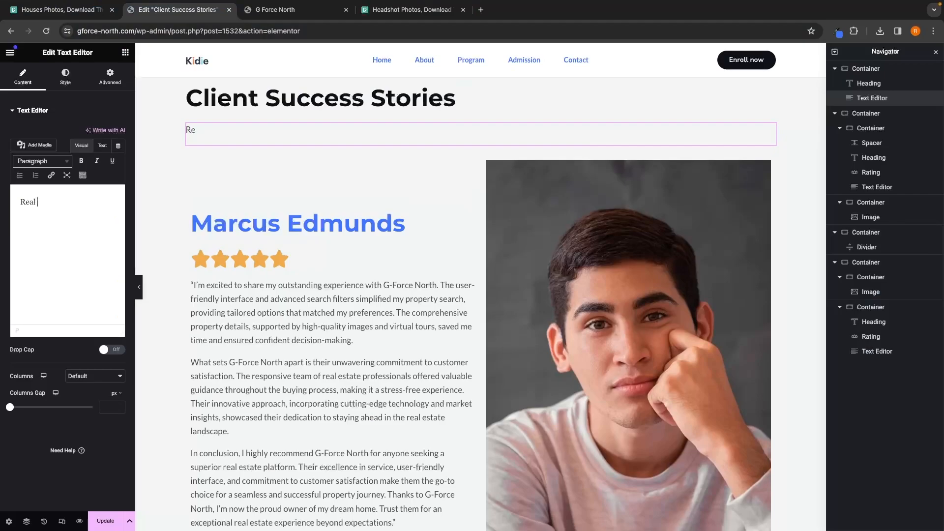
type("st")
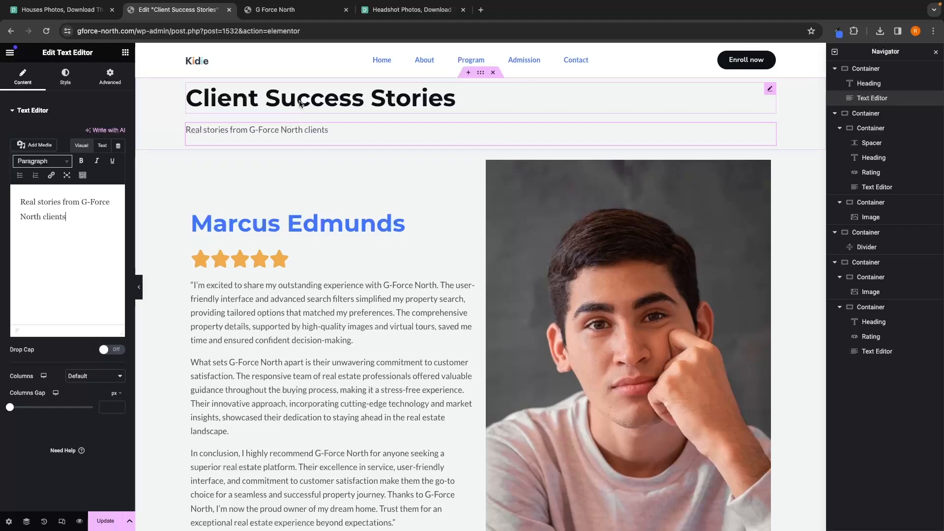
Step: Set the "Client Success Stories" heading's text color to white
left_click(457, 97)
left_click(76, 78)
left_click(105, 154)
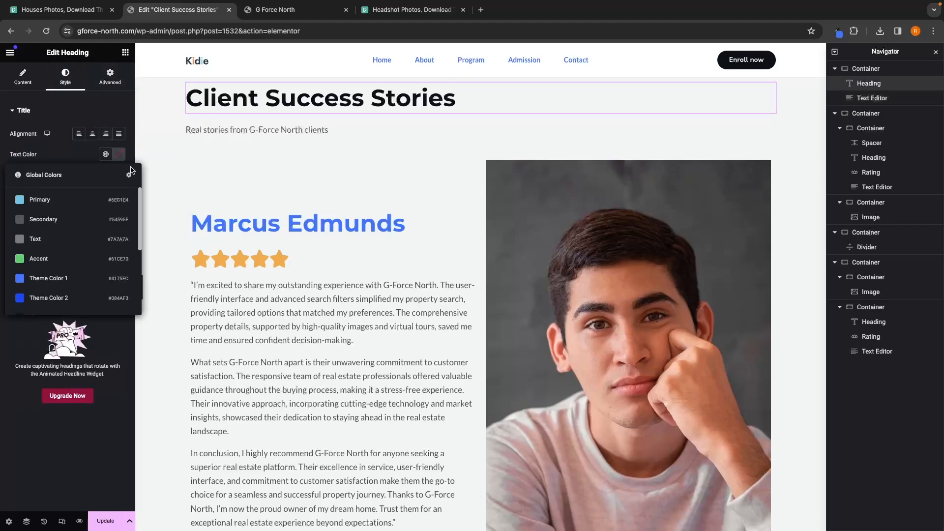
left_click(119, 154)
left_click(111, 210)
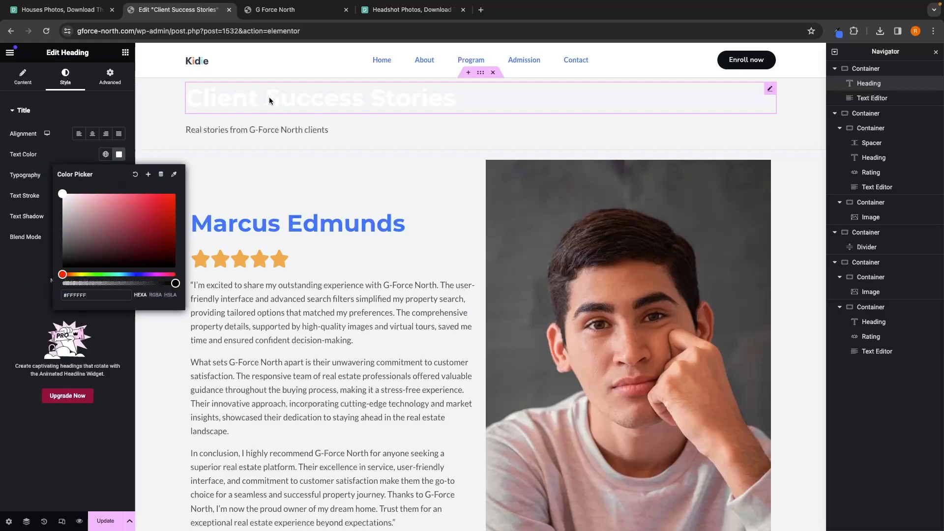
Step: Set the subtitle text color to white
left_click(246, 133)
left_click(65, 77)
left_click(119, 155)
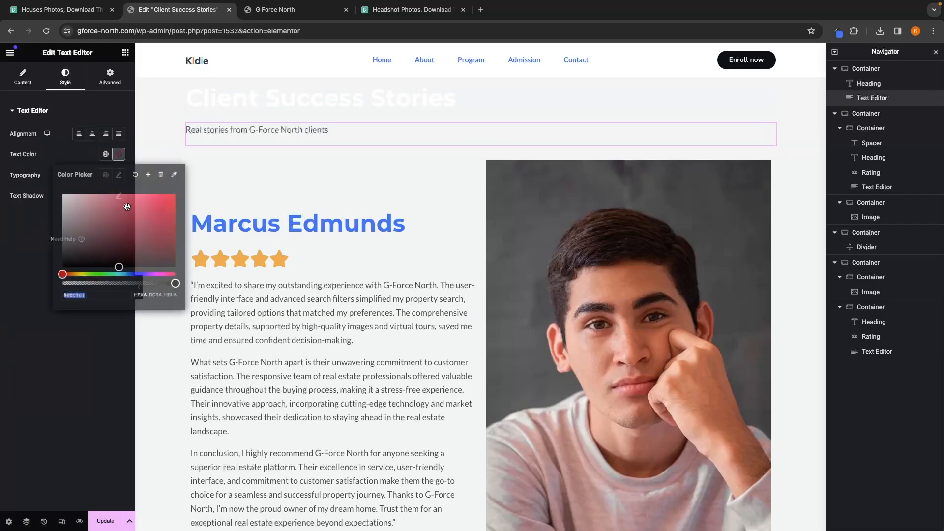
left_click_drag(127, 206, 3, 146)
left_click(11, 221)
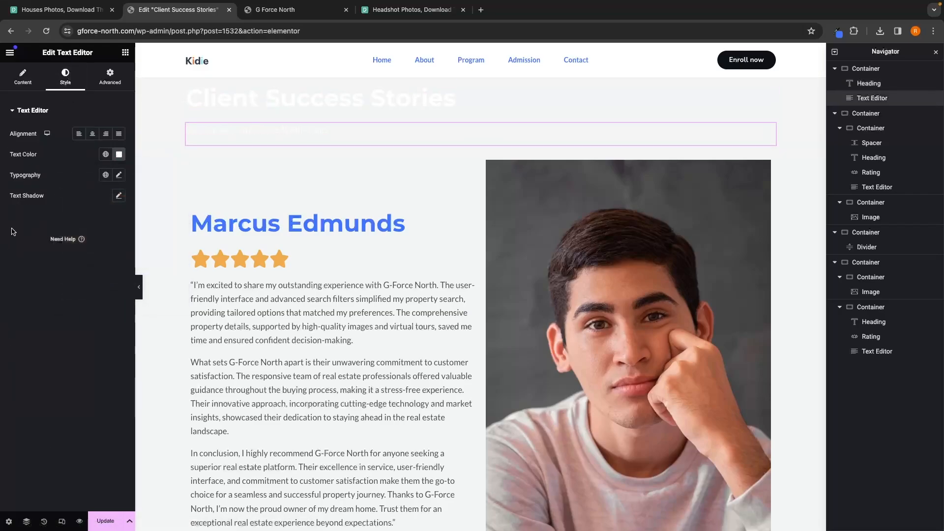
left_click(22, 77)
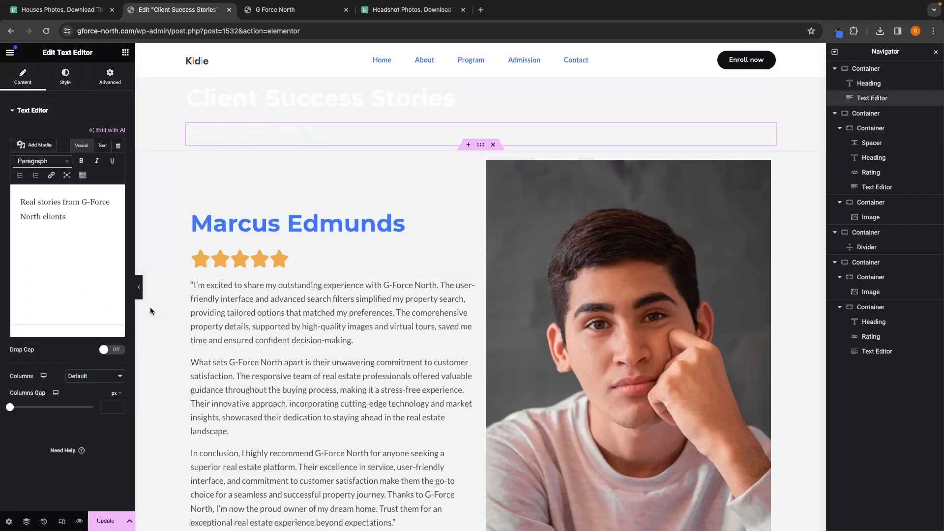
Step: Give the top container a classic background image of a person carrying boxes from the media library
left_click(865, 68)
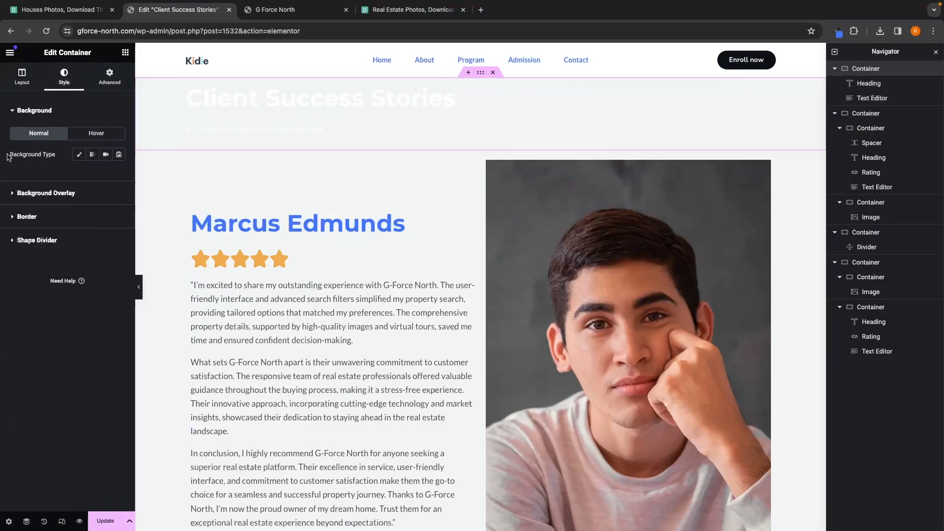
left_click_drag(7, 156, 78, 157)
left_click(79, 155)
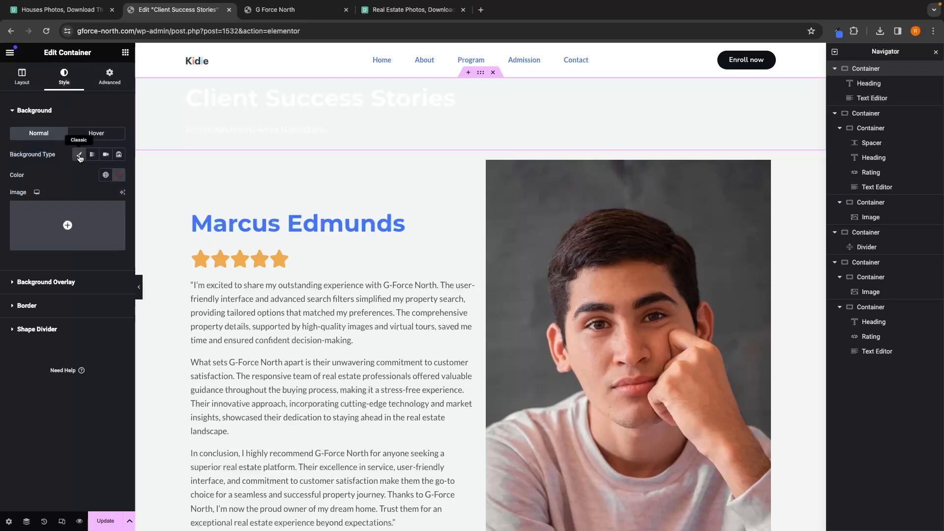
left_click(67, 226)
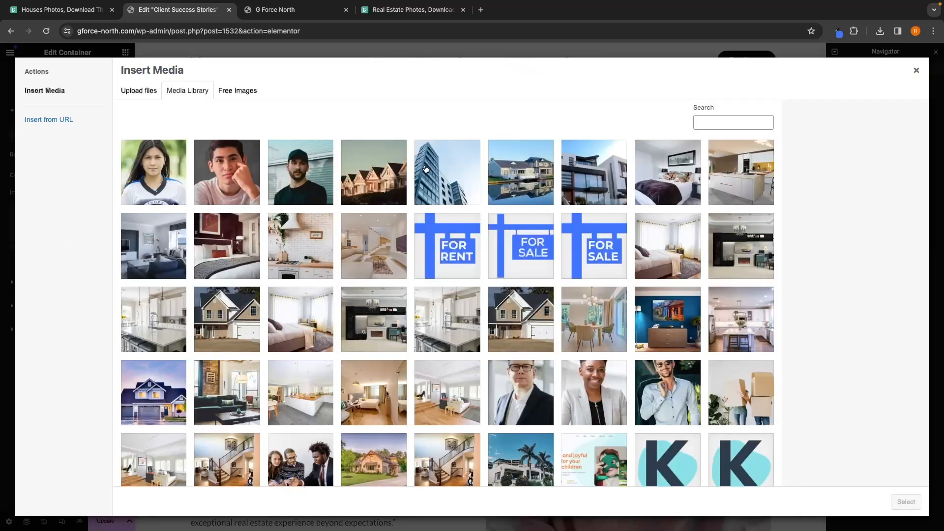
left_click(156, 91)
left_click(524, 261)
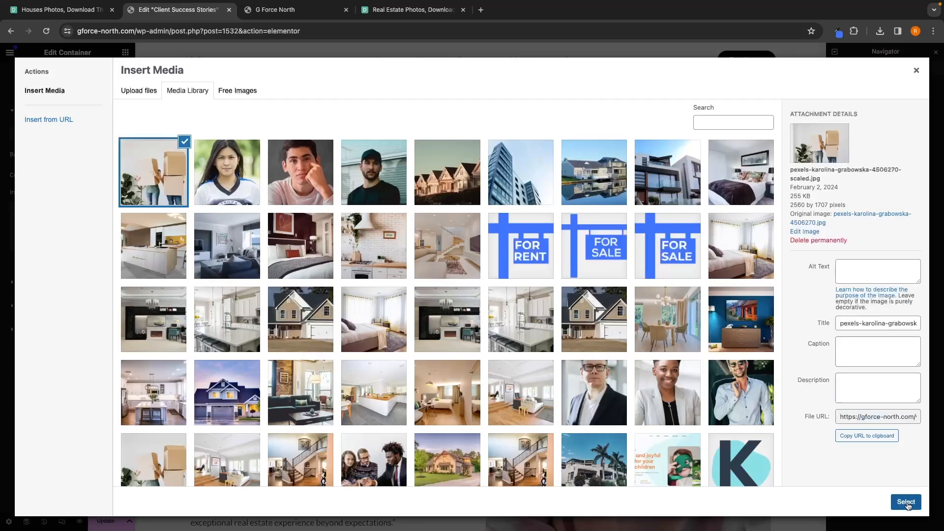
left_click(906, 502)
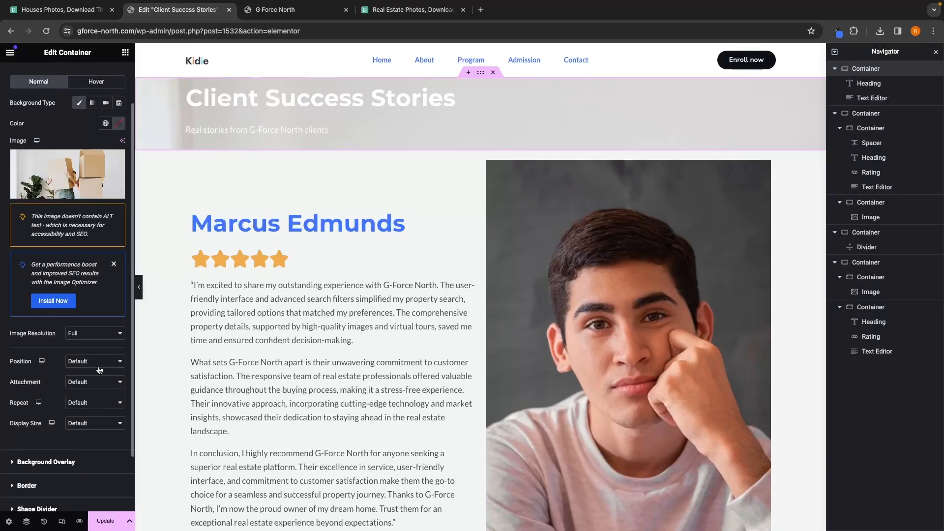
Step: Set the background image position to Center Center and display size to Cover
left_click(98, 366)
left_click(98, 374)
left_click(88, 423)
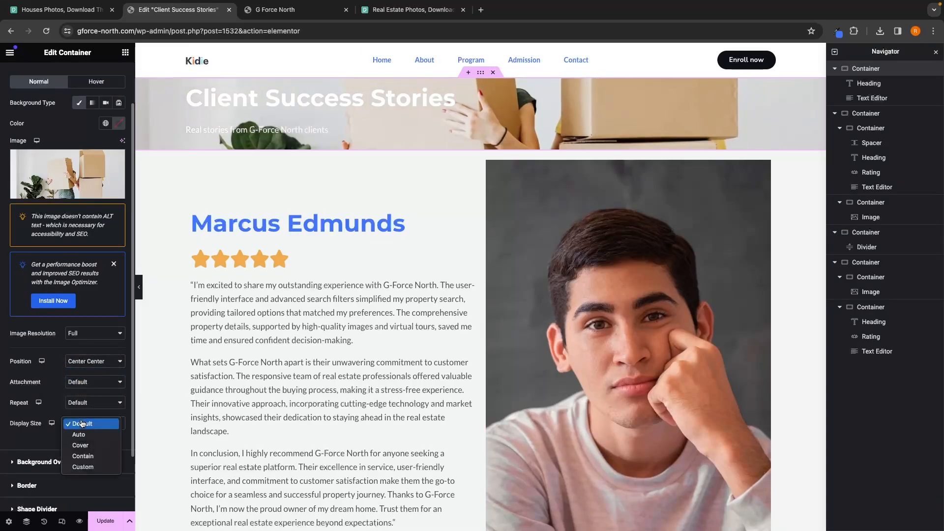
left_click(78, 446)
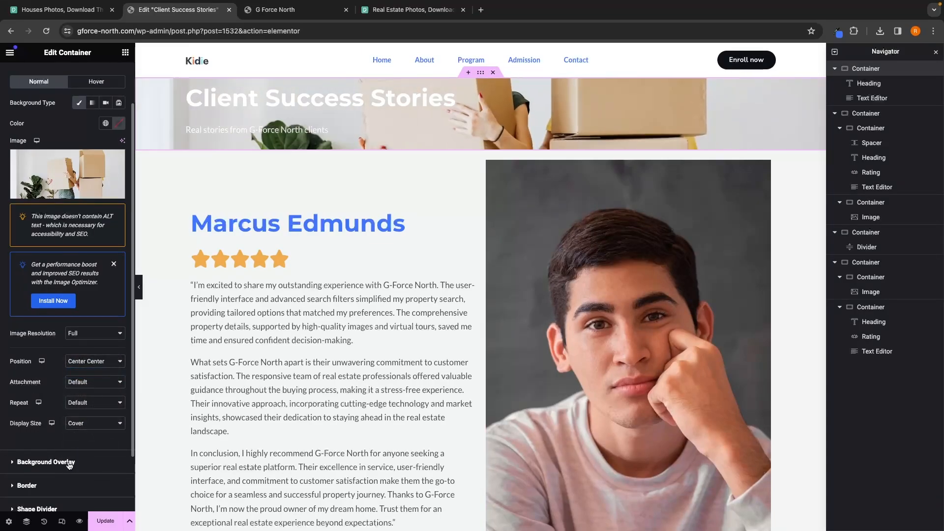
Step: Add a blue classic background overlay to the top container with opacity 0.75
left_click(45, 462)
left_click(106, 178)
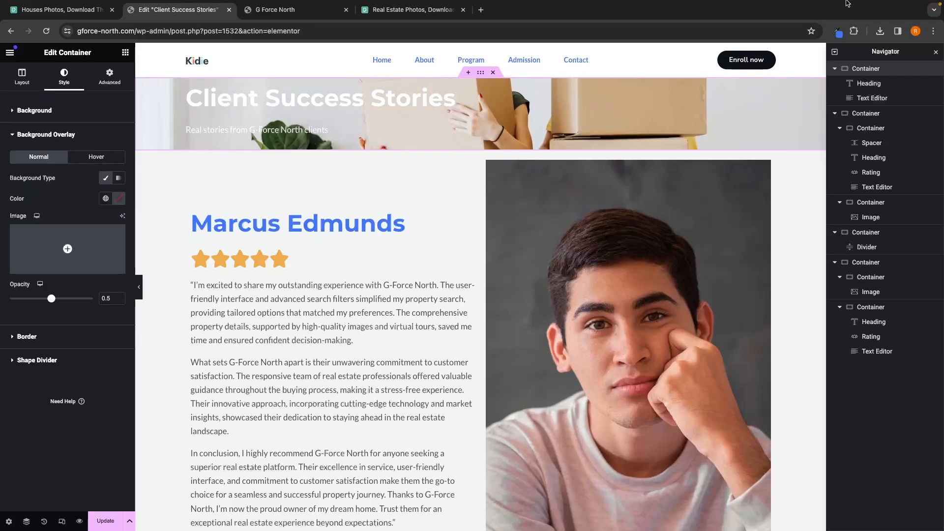
left_click(836, 31)
left_click(119, 199)
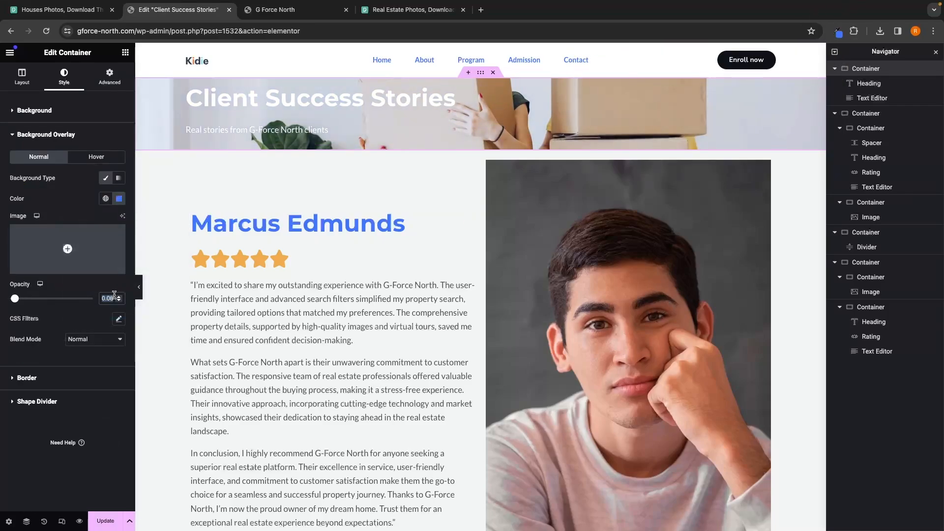
type("0.75")
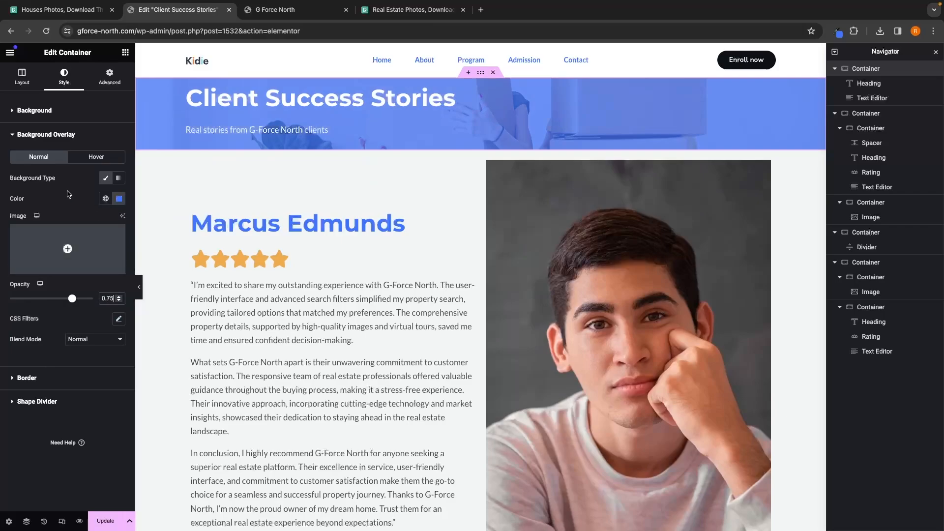
Step: Add a Spacer above the heading in the top section
left_click(126, 52)
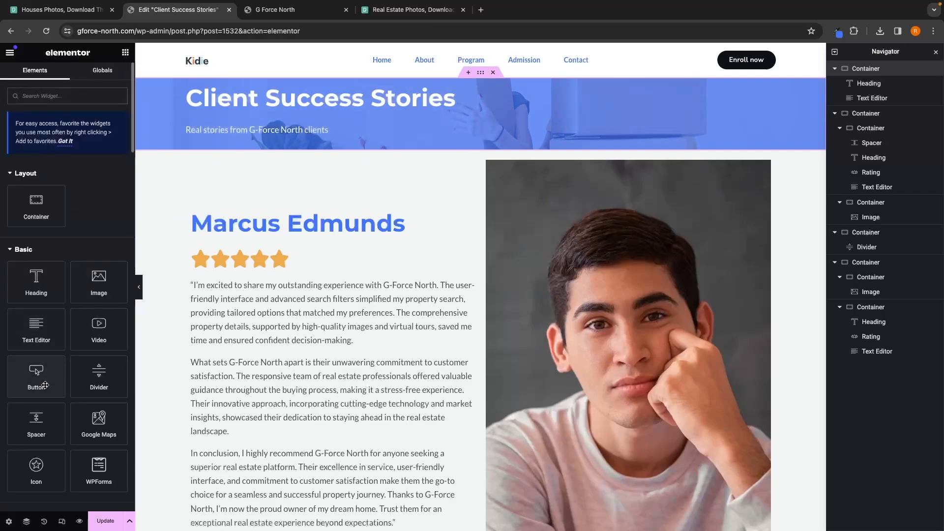
left_click_drag(49, 416, 311, 86)
Step: Add a Spacer below the subtitle and set its space to 100 px
left_click(125, 52)
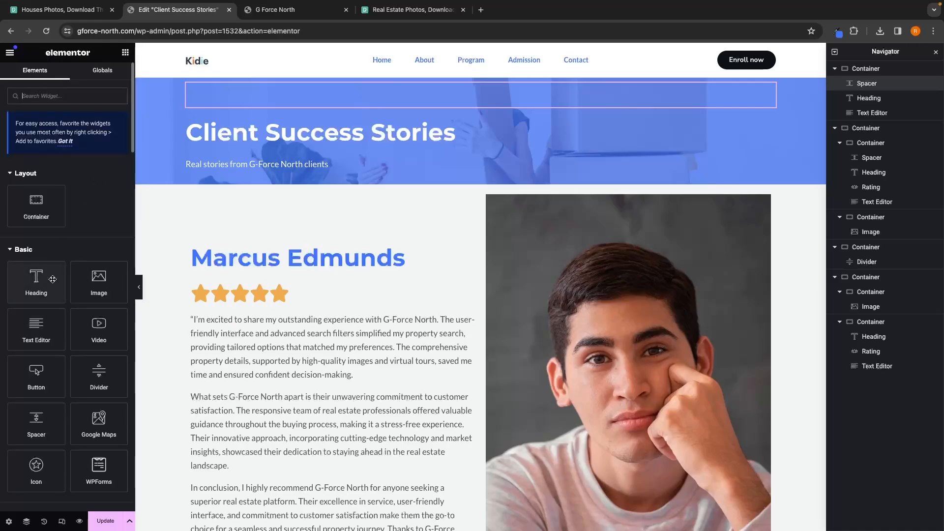
left_click_drag(38, 388, 304, 177)
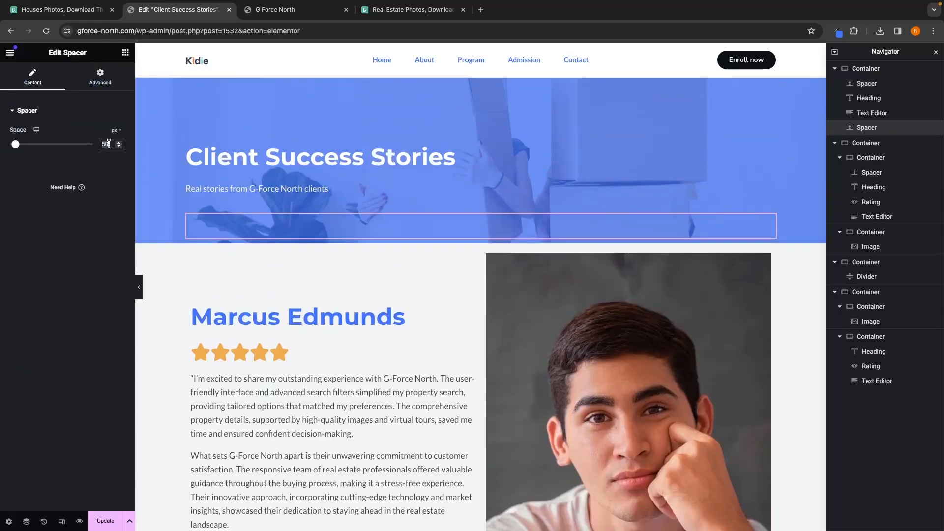
type("100")
Step: Update the page and preview it in a new tab to review the header section
left_click(105, 521)
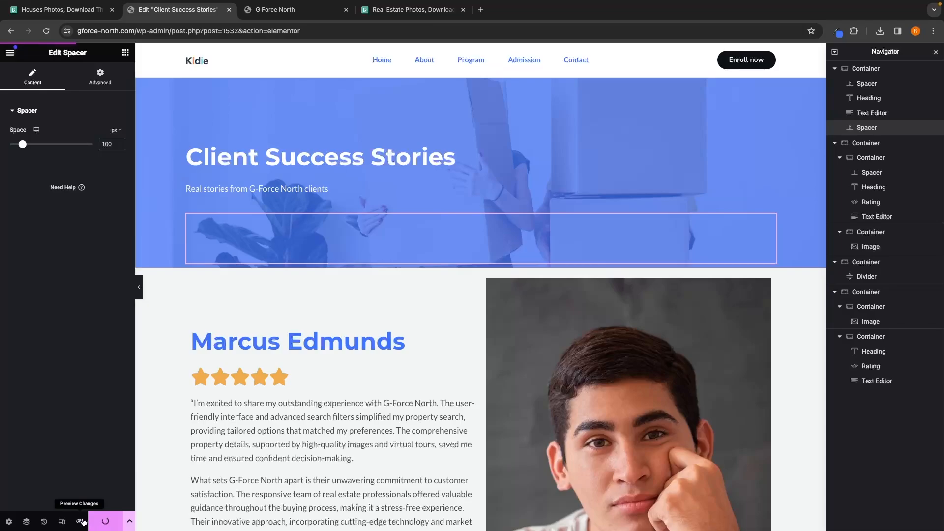
left_click(82, 520)
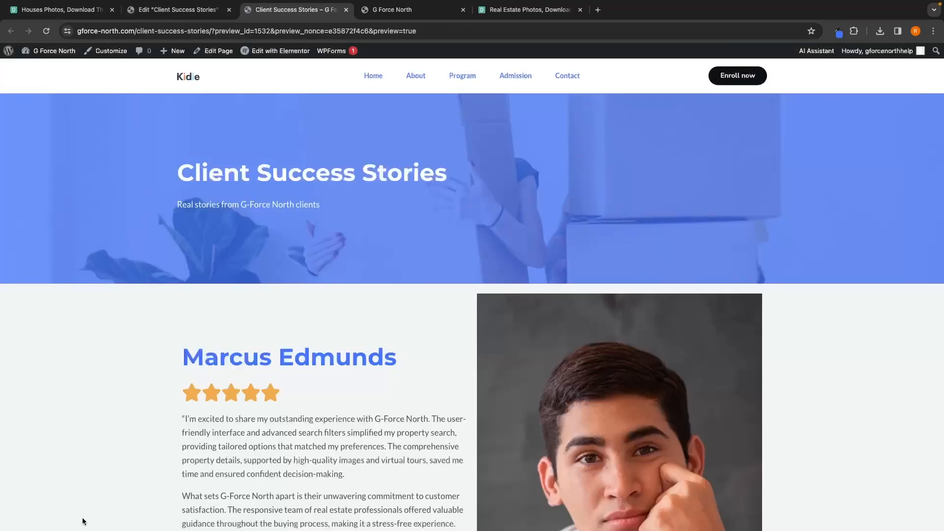
scroll(694, 432, "down", 15)
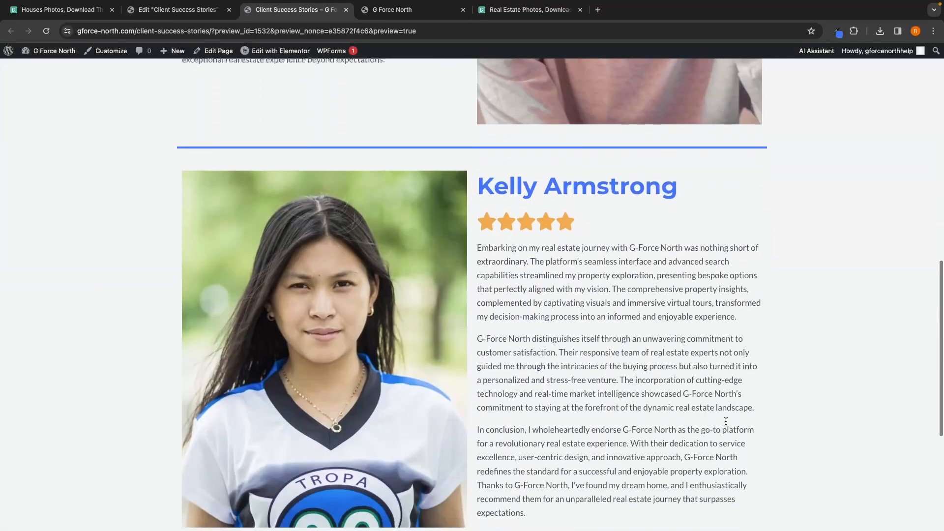
scroll(726, 421, "up", 15)
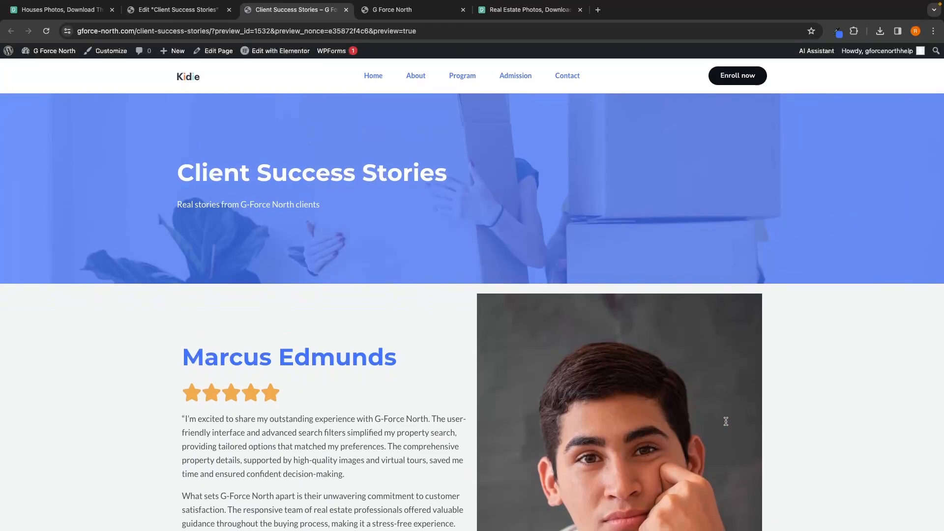
Step: Close the Elementor editor tab and the extra site tab
left_click(178, 9)
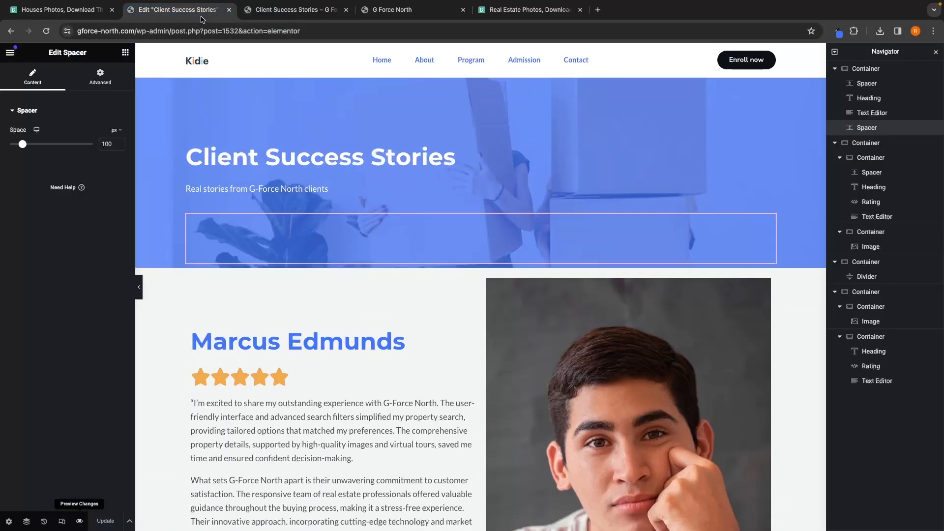
left_click(266, 11)
left_click(229, 10)
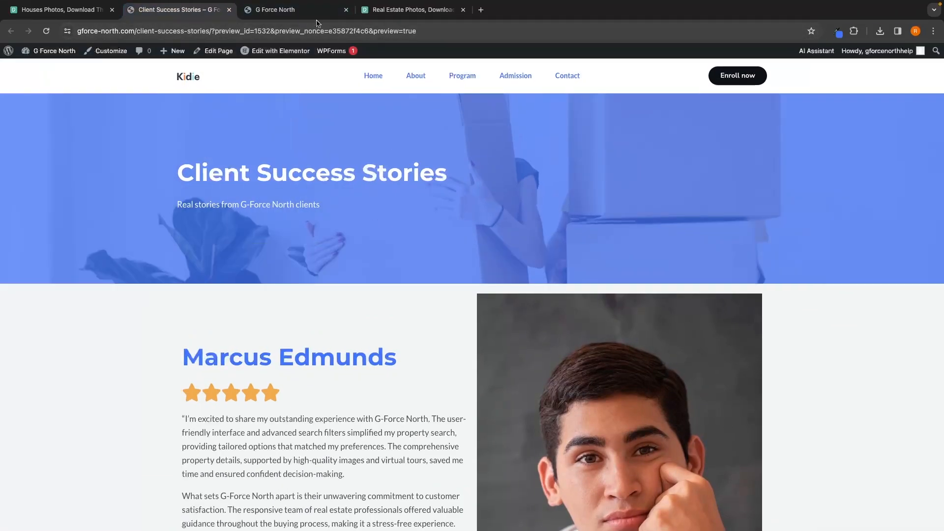
left_click(346, 9)
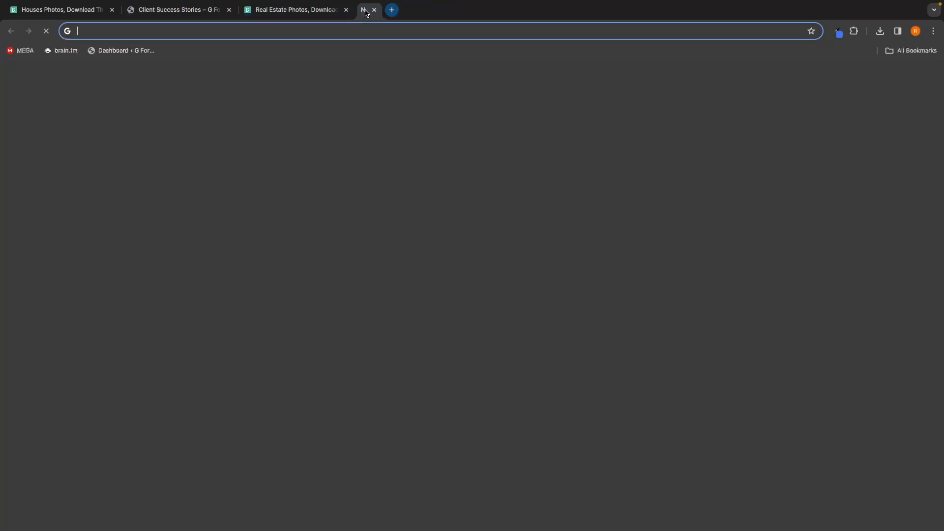
Step: Open the WordPress dashboard's All Pages list in a new tab
left_click(364, 10)
left_click(126, 51)
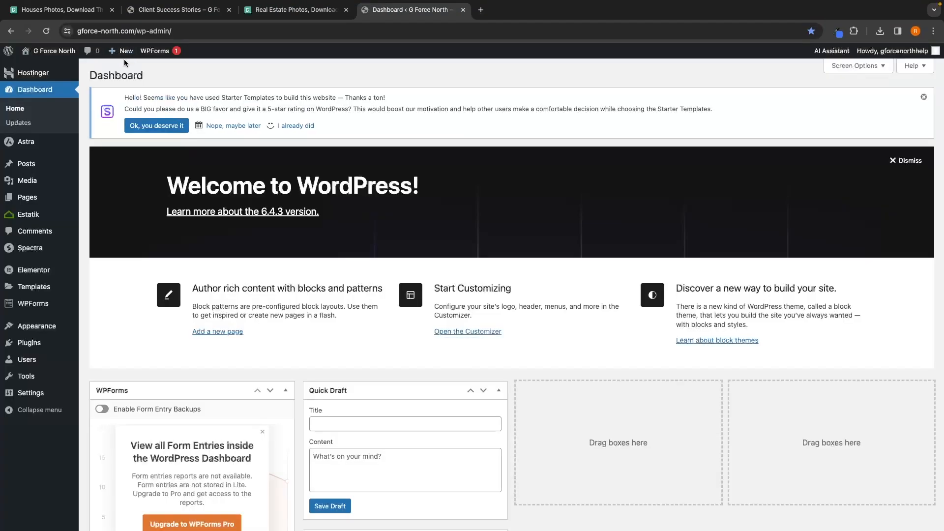
mouse_move(20, 200)
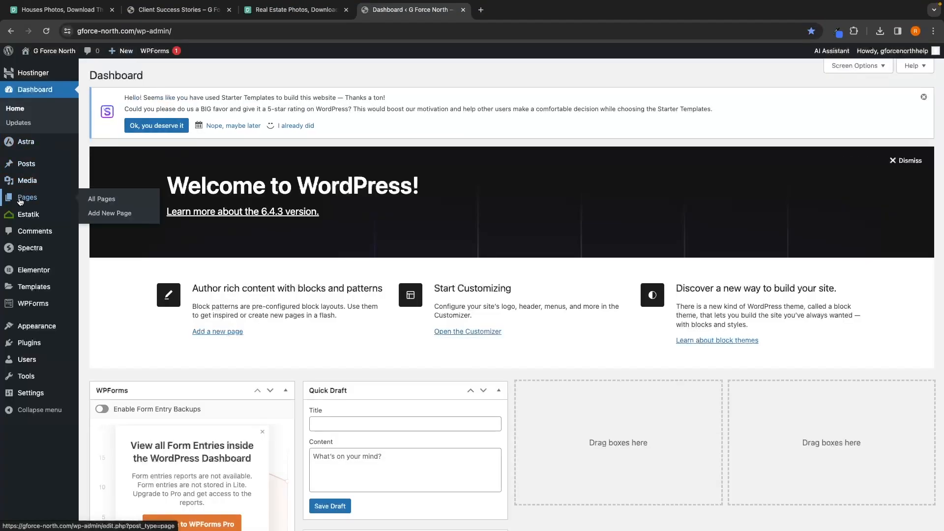
left_click(87, 199)
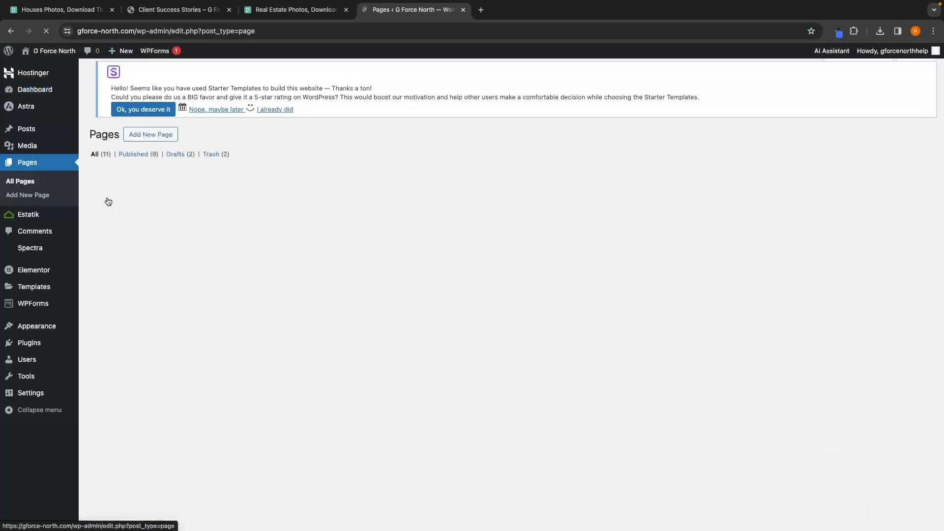
Step: View the published Client Success Stories page, then go to the site's home page
scroll(219, 236, "down", 1)
scroll(219, 236, "down", 3)
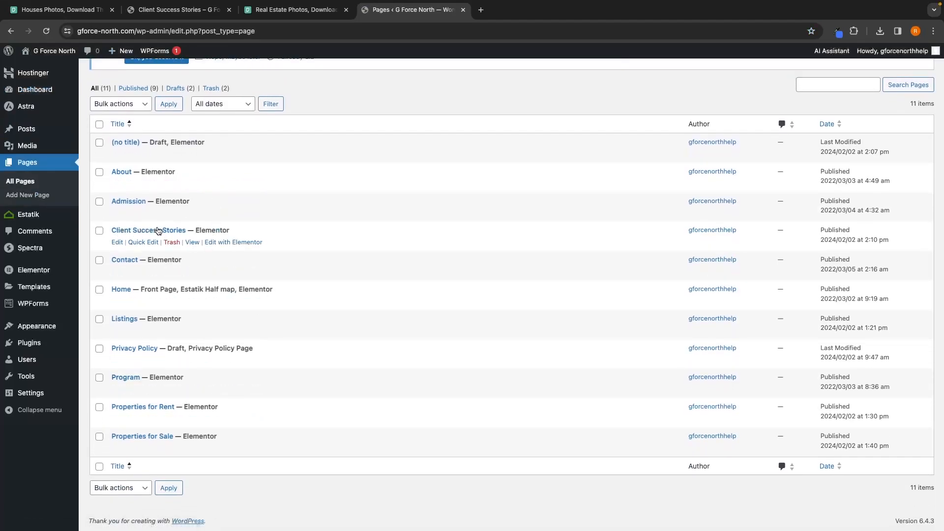
left_click(194, 242)
left_click(236, 30)
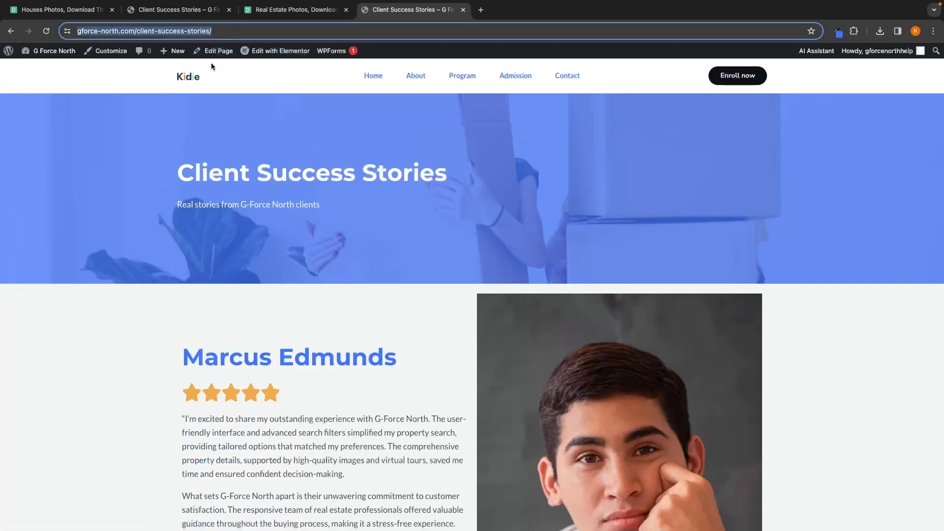
left_click(190, 83)
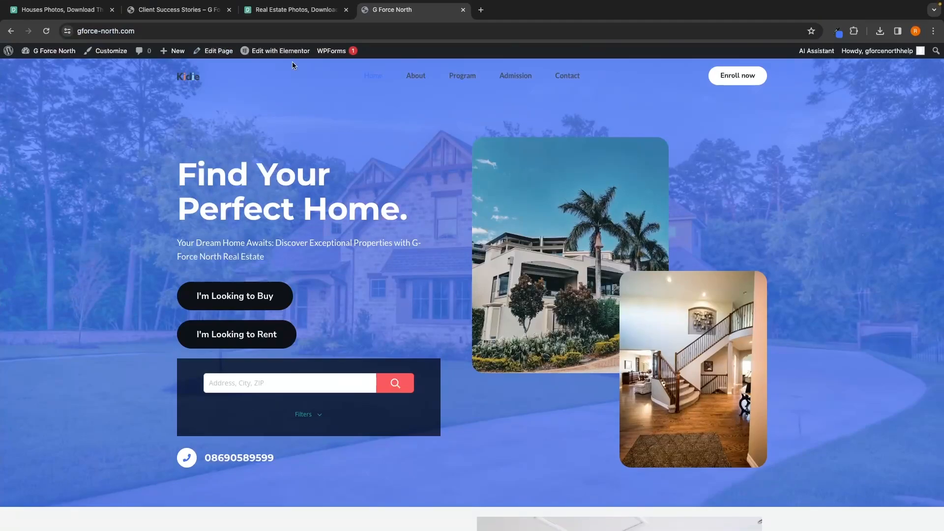
Step: Open the home page in Elementor and link the Read More button to the client-success-stories page, then update
left_click(279, 51)
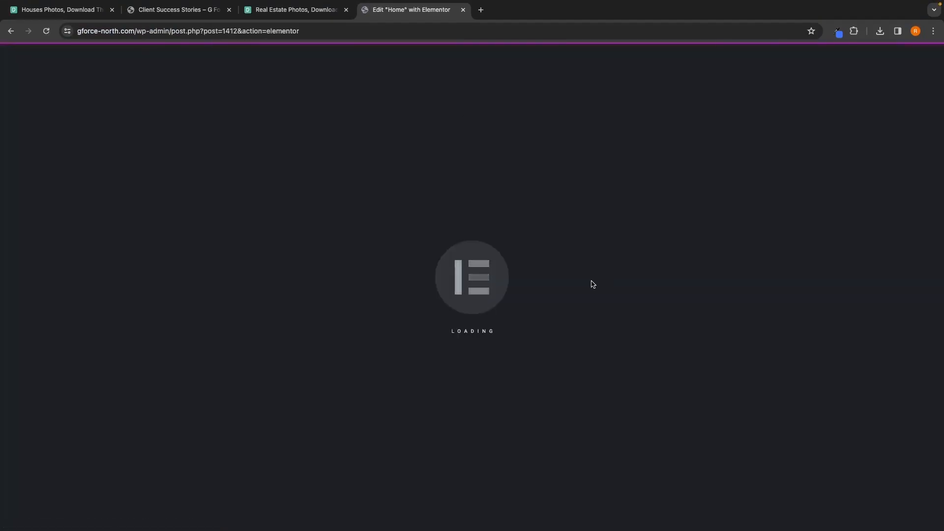
scroll(527, 328, "down", 15)
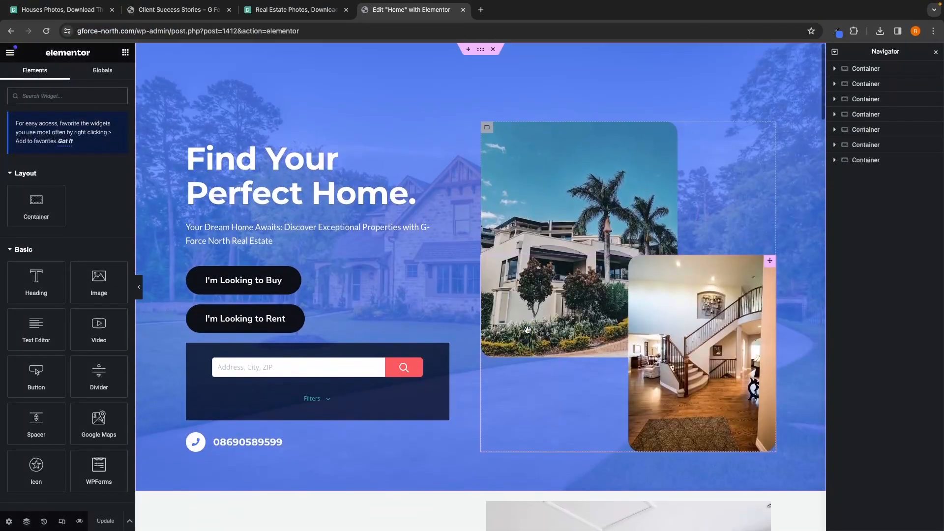
scroll(527, 333, "down", 2)
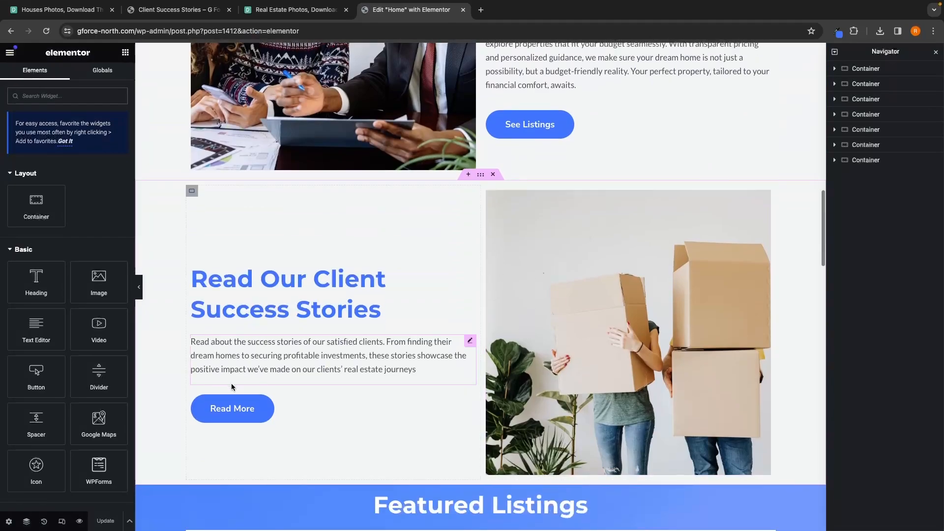
left_click(238, 408)
left_click(52, 187)
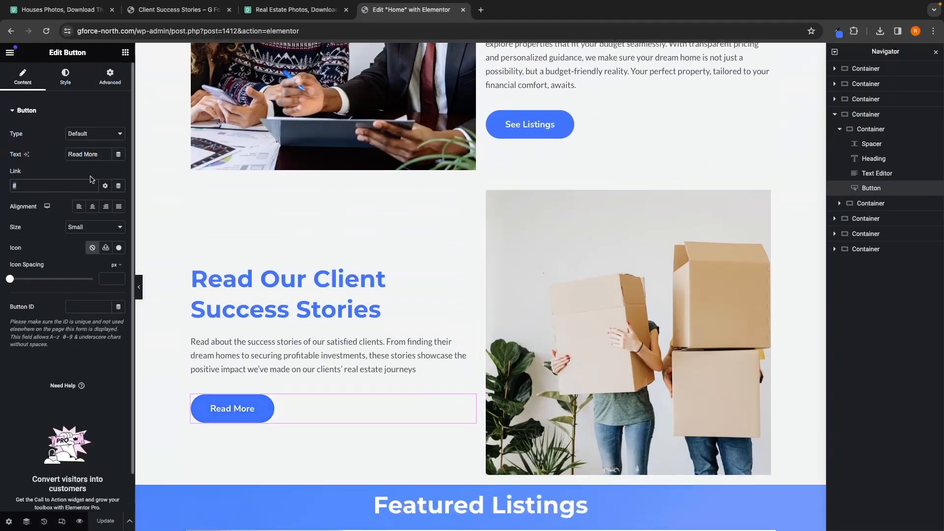
key("BackSpace")
type("v")
key("BackSpace")
key("super+v")
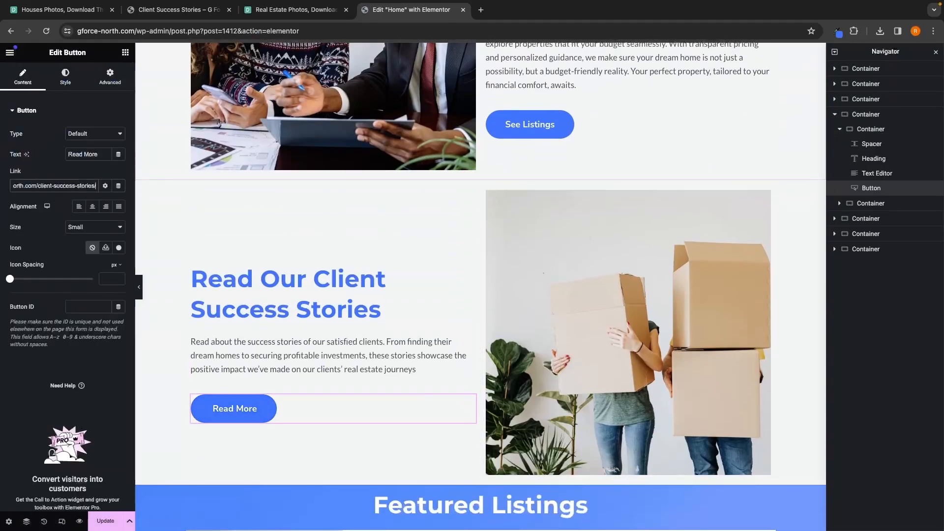
left_click(111, 526)
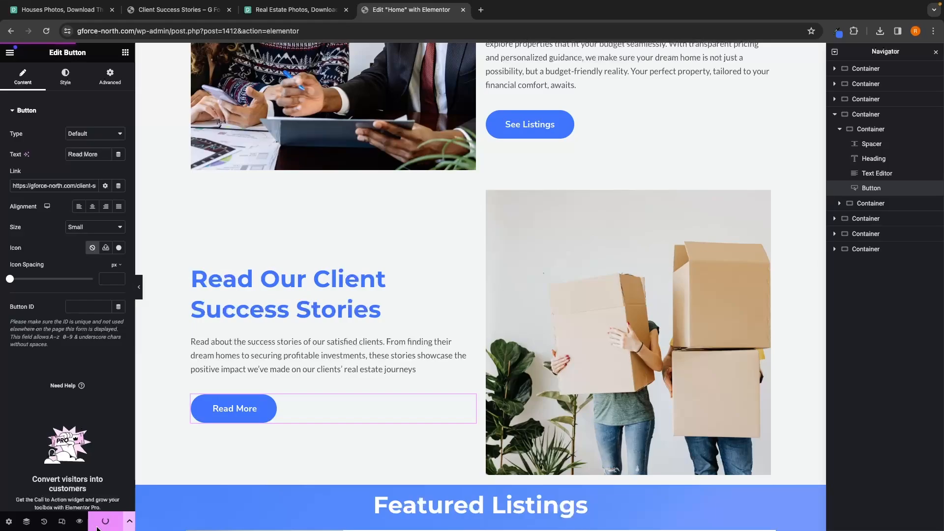
Step: Preview the home page and follow the Read More button to check the Client Success Stories link
left_click(79, 521)
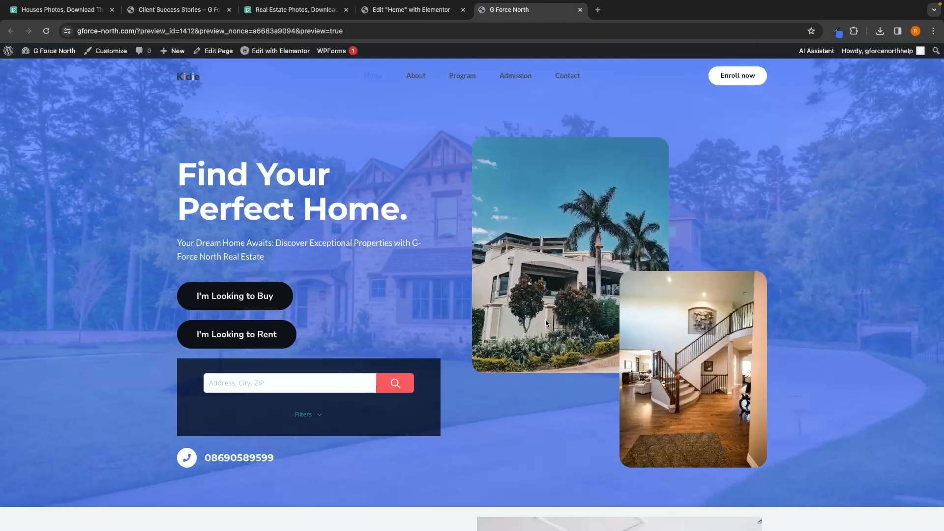
scroll(545, 319, "down", 15)
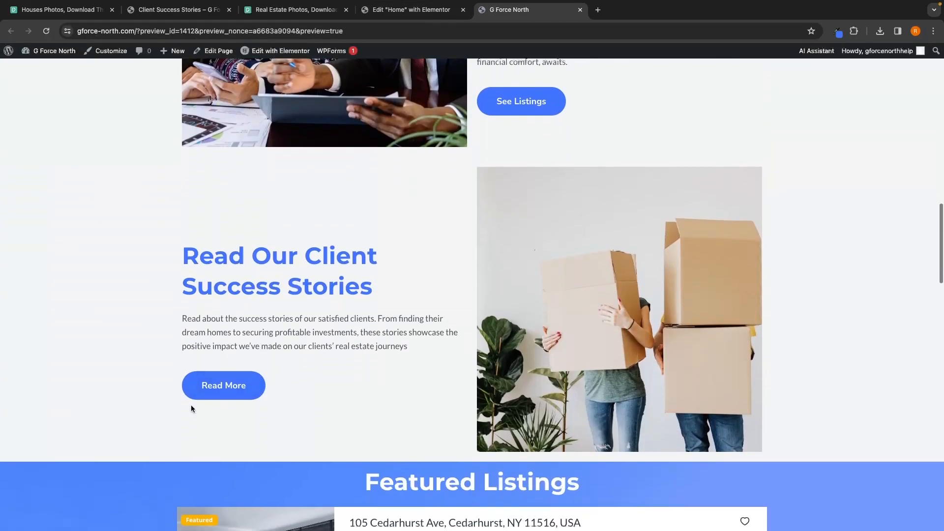
left_click(199, 391)
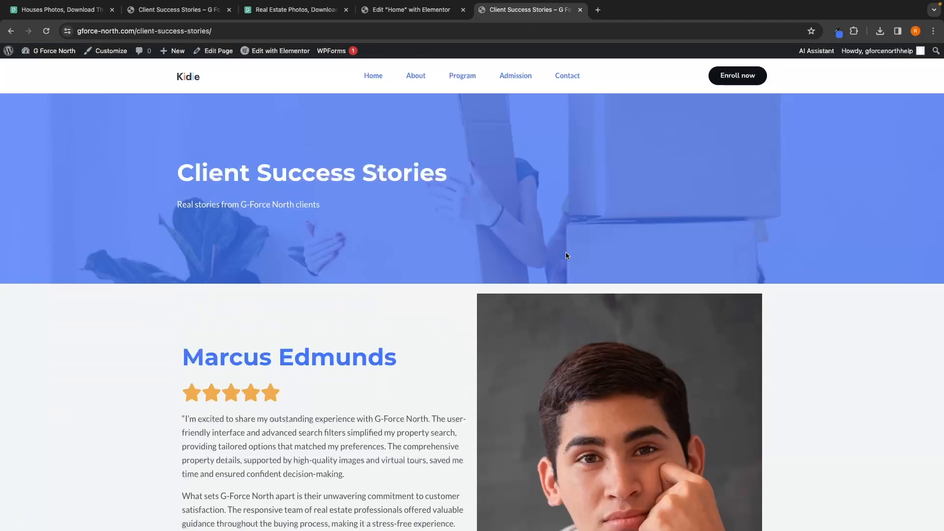
scroll(566, 254, "down", 10)
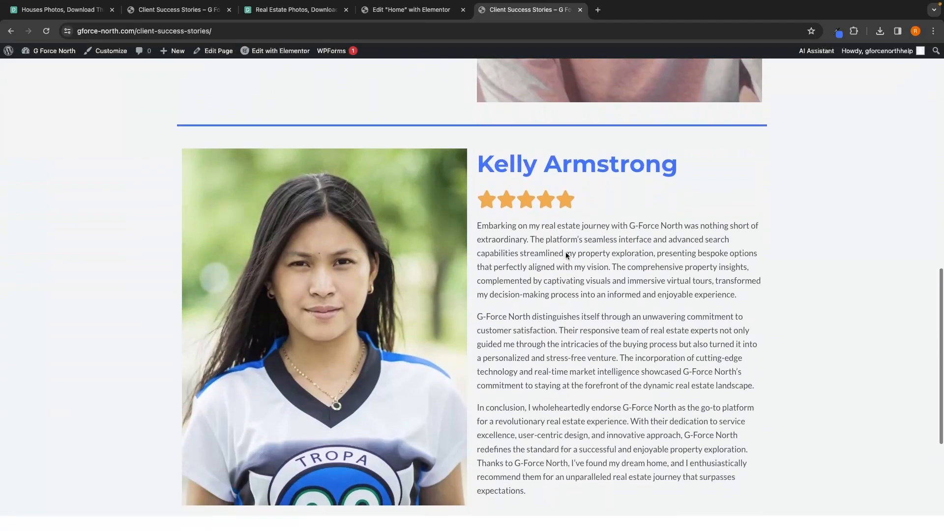
scroll(566, 255, "up", 15)
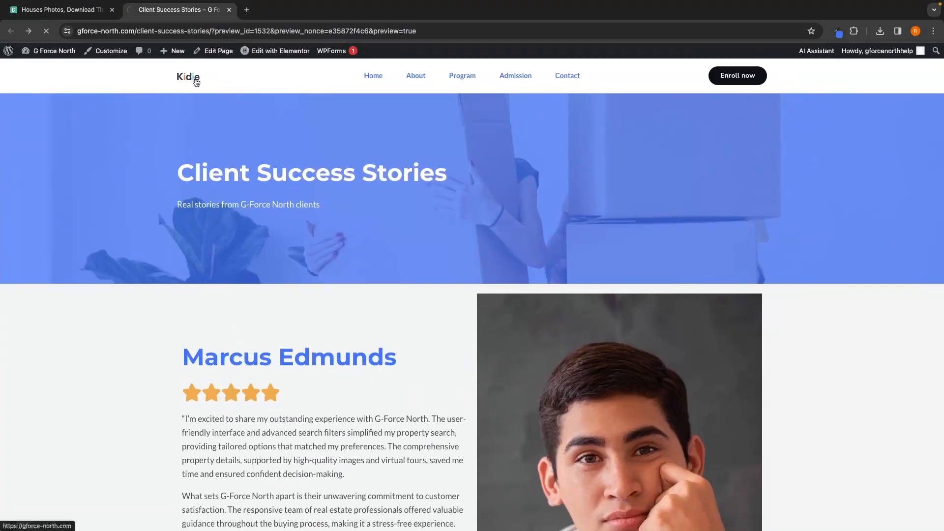
Step: Return to the live home page and review the Meet Our Agents section
left_click(195, 83)
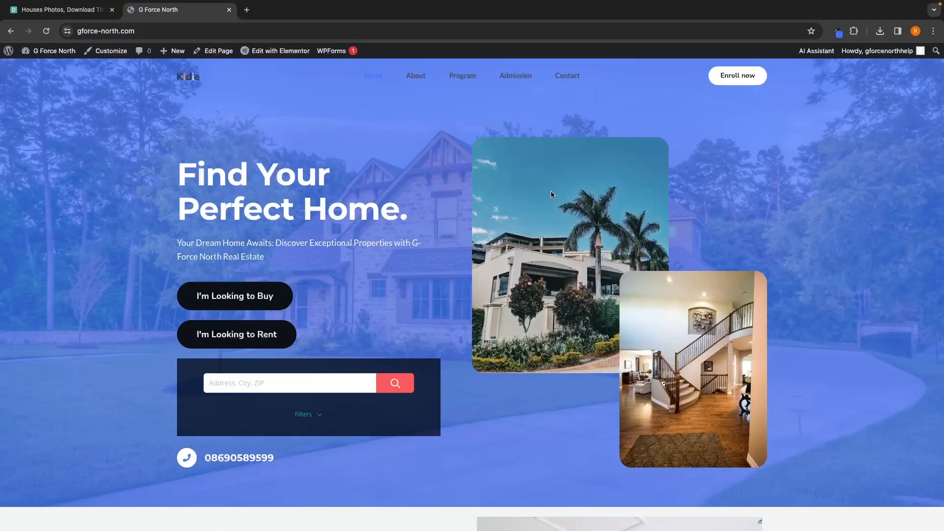
scroll(714, 212, "down", 20)
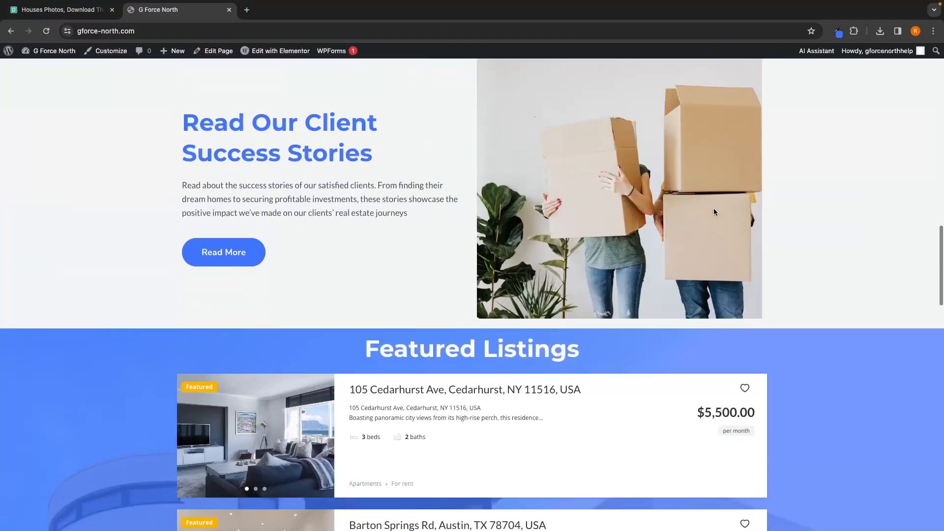
scroll(714, 212, "down", 2)
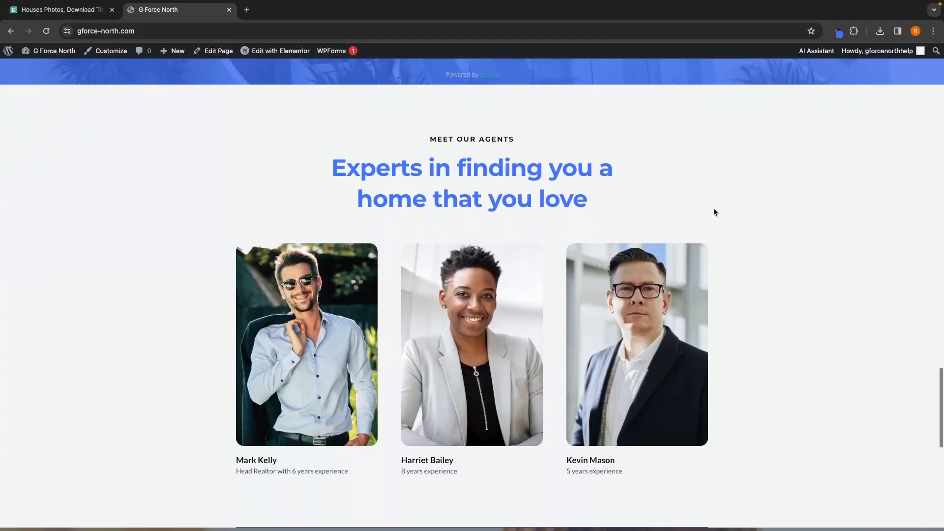
left_click_drag(429, 151, 543, 145)
left_click(544, 147)
scroll(561, 151, "down", 1)
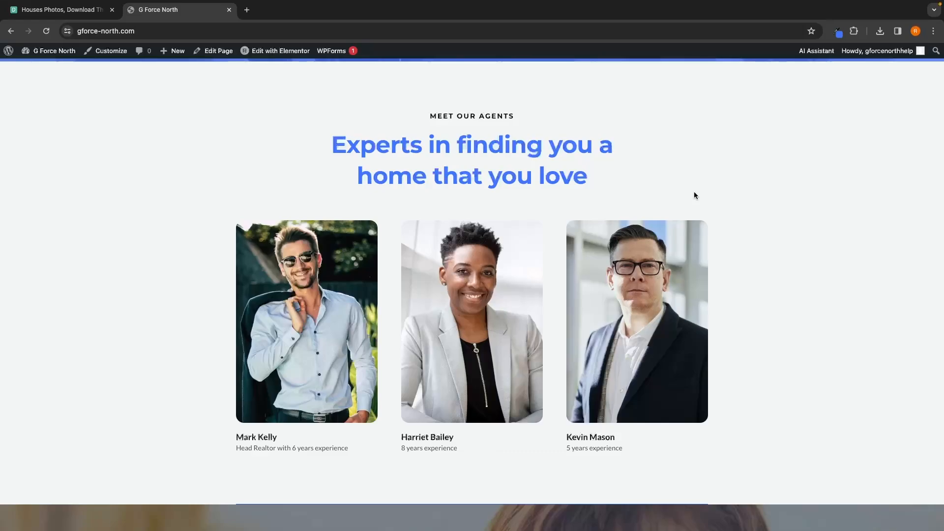
Step: Create a new WordPress page titled Meet the Team and publish it
left_click(9, 51)
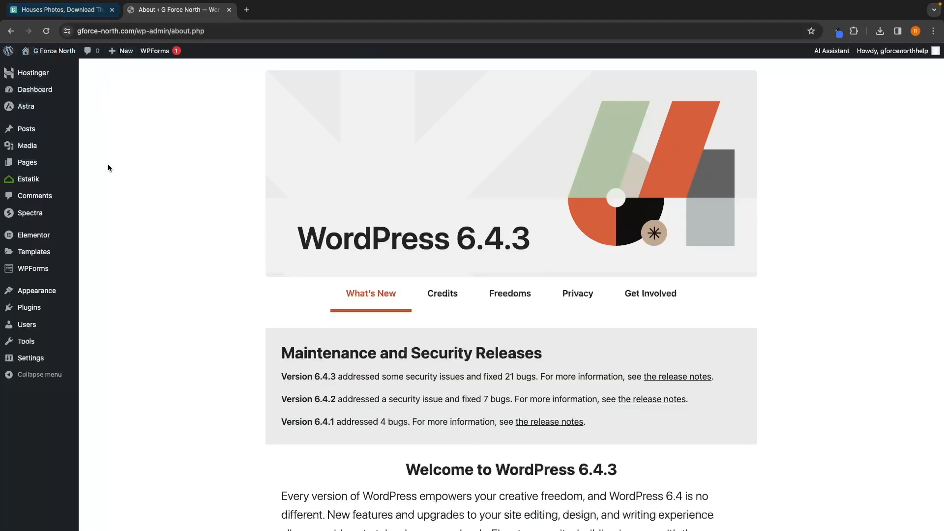
mouse_move(19, 160)
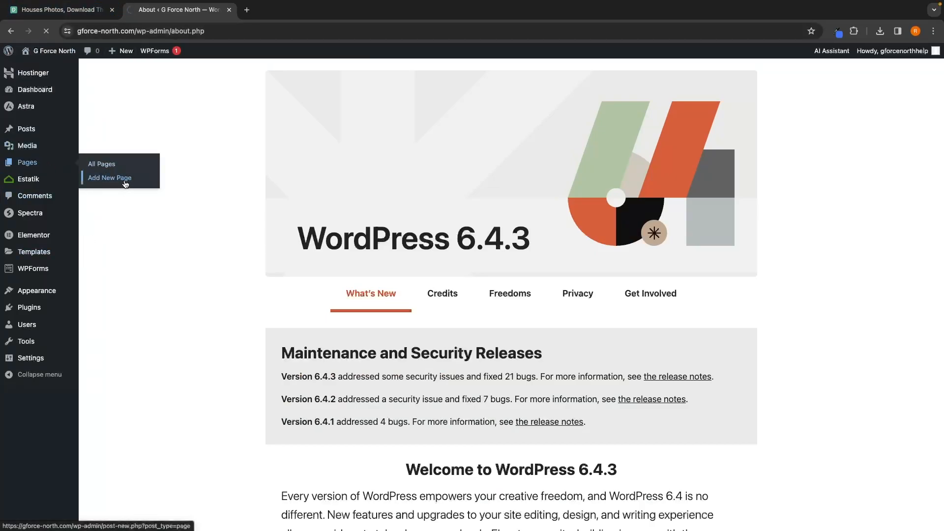
type("Mee")
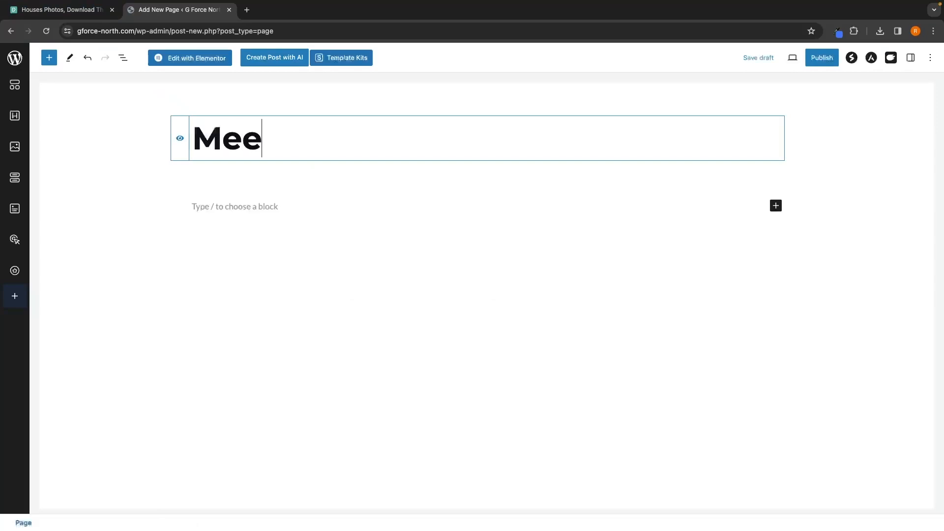
type("t the Team")
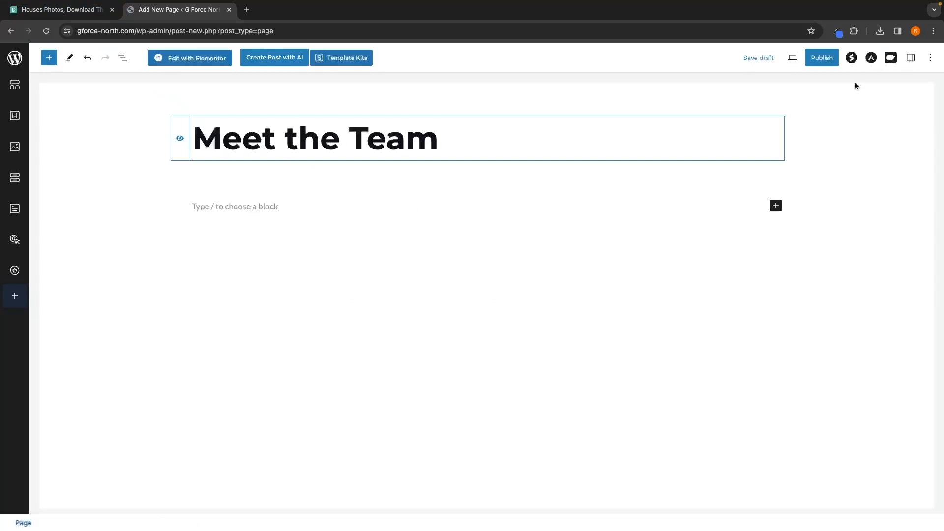
left_click(826, 59)
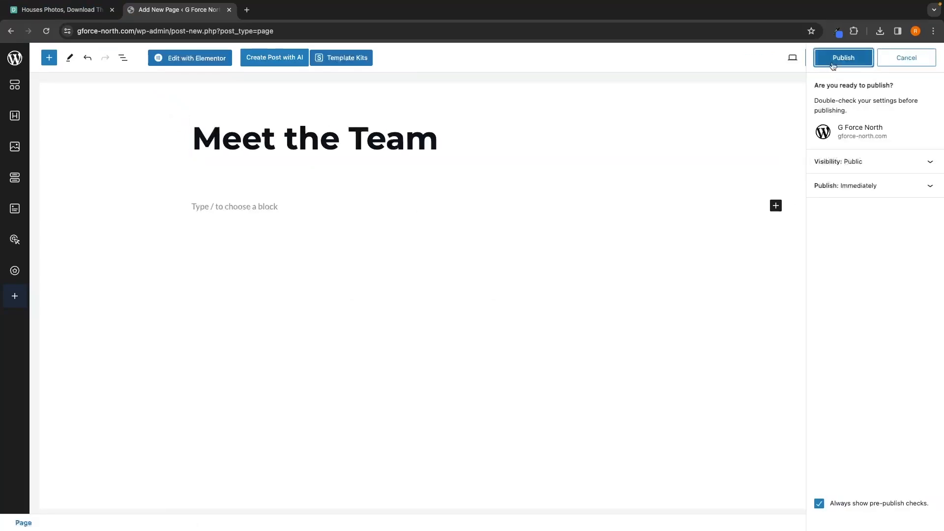
left_click(838, 58)
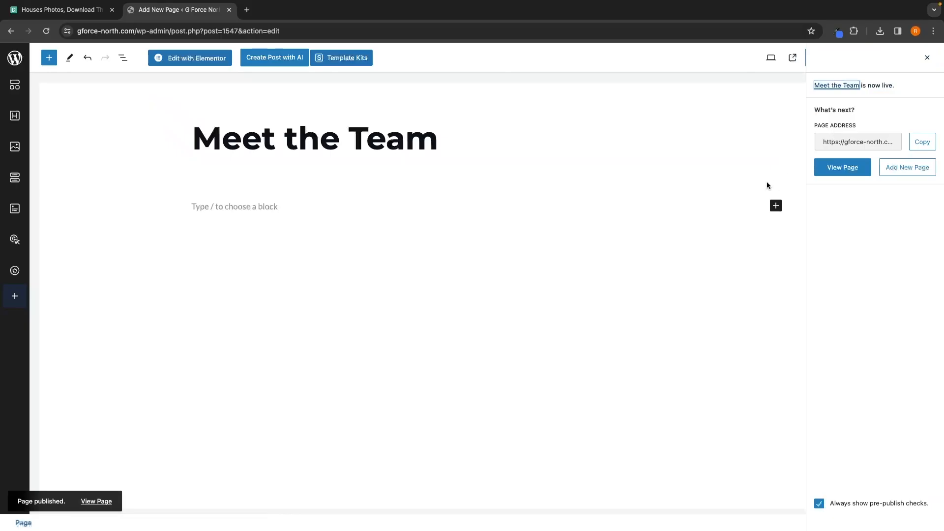
left_click(927, 58)
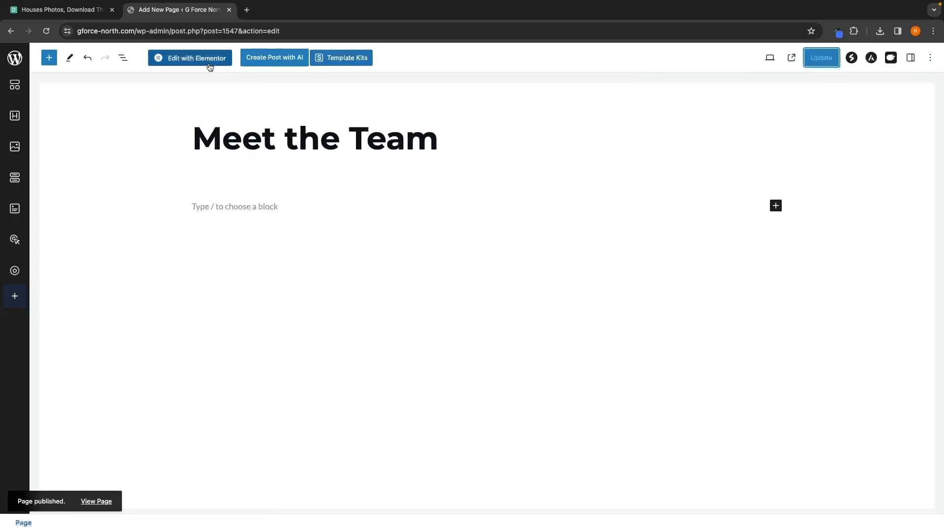
Step: Edit the page with Elementor and add a Heading widget reading Meet the Team
left_click(191, 58)
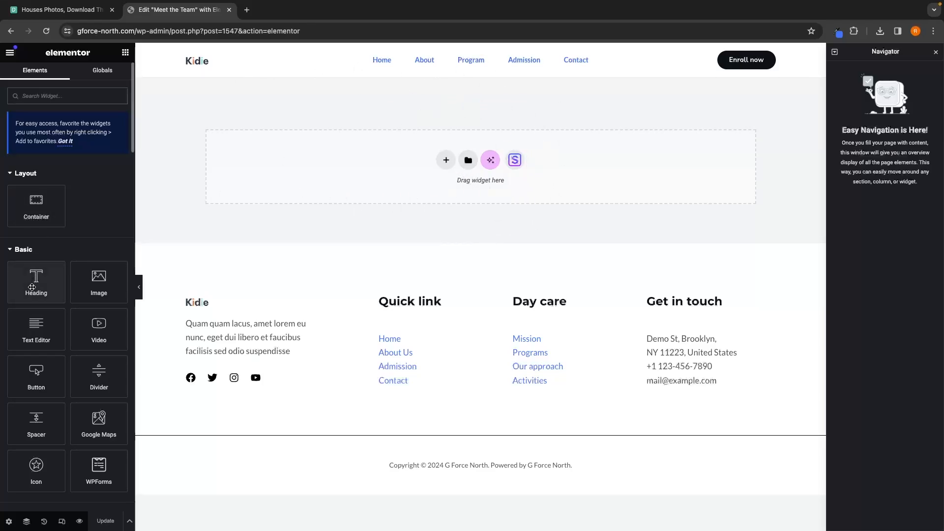
left_click_drag(36, 281, 386, 189)
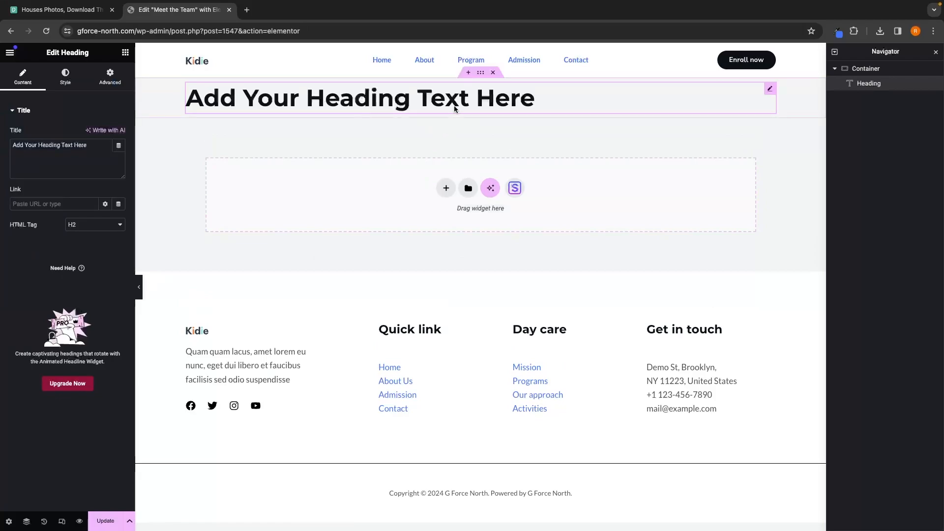
left_click_drag(88, 146, 1, 149)
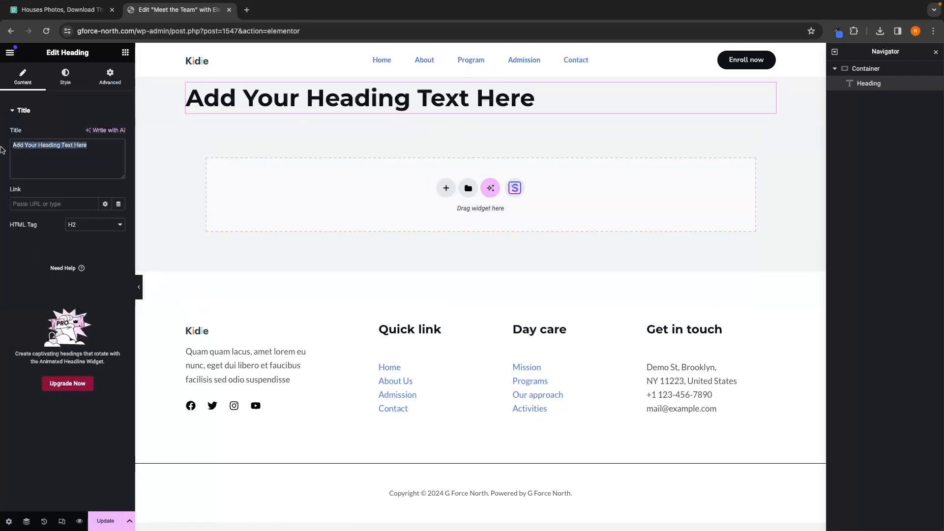
type("Mett")
key("BackSpace")
type("et the tEAM")
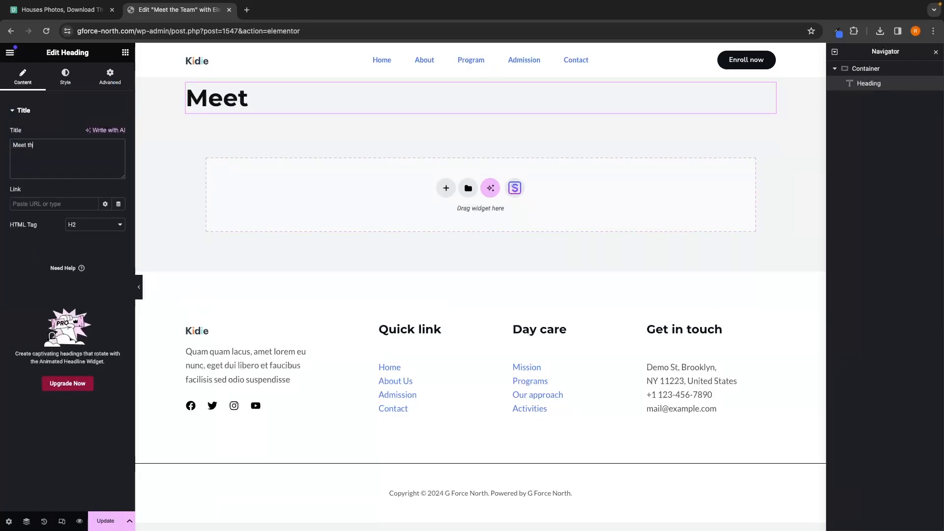
key("BackSpace")
key("BackSpace")
key("BackSpace")
key("BackSpace")
type("Team")
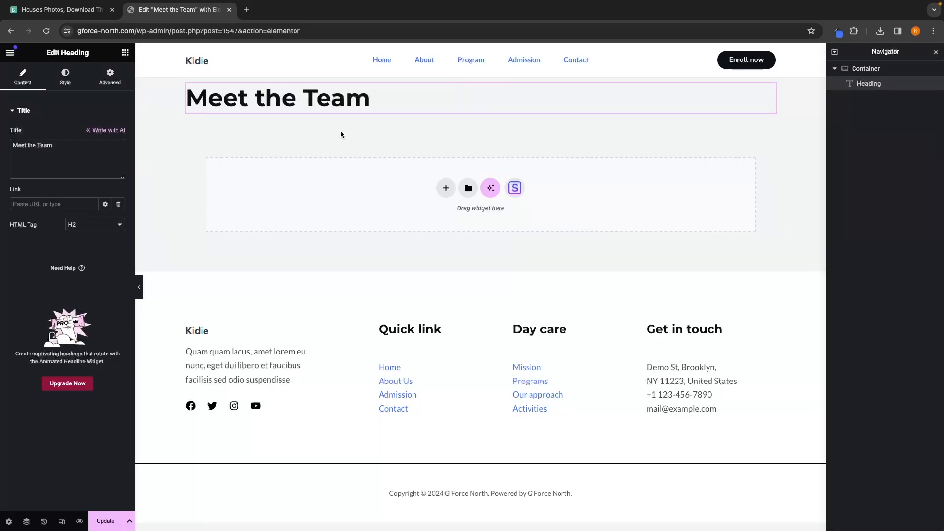
Step: Set the Meet the Team heading's text colour to white
left_click(66, 76)
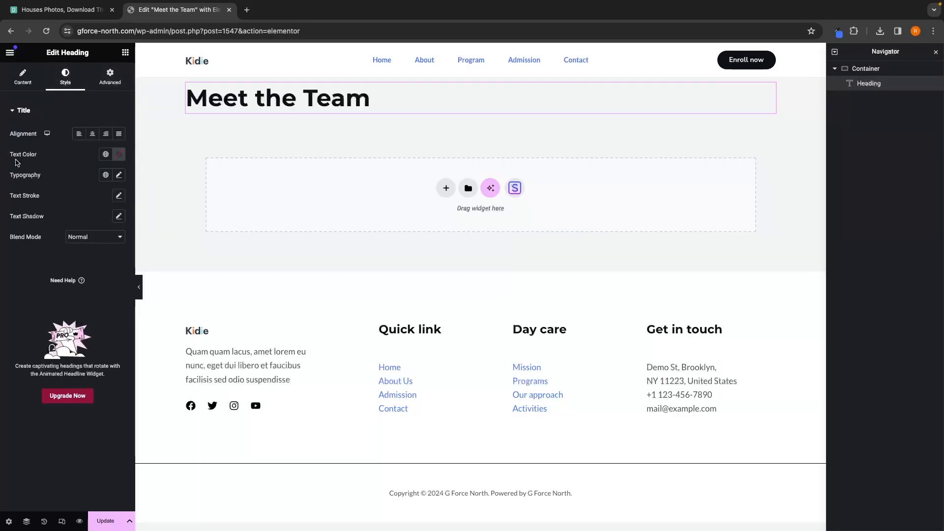
left_click(119, 154)
left_click_drag(98, 221, 42, 180)
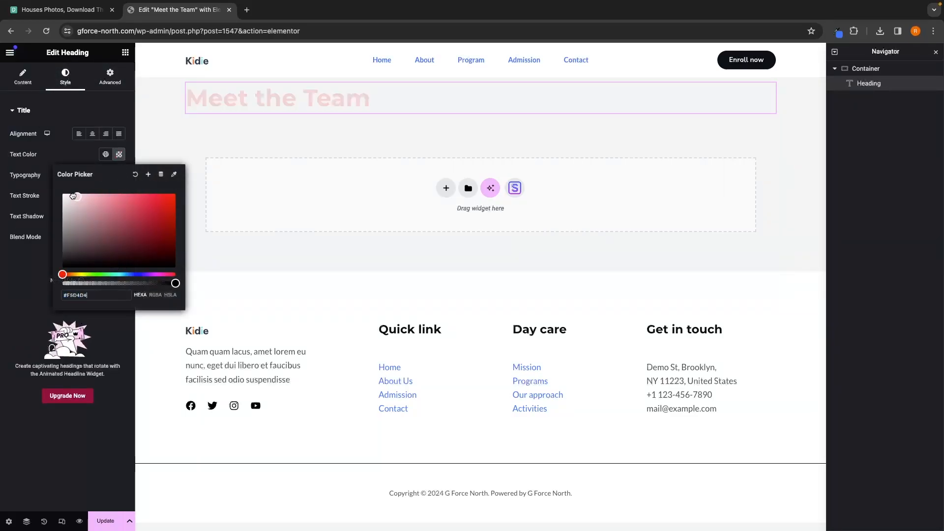
left_click(53, 157)
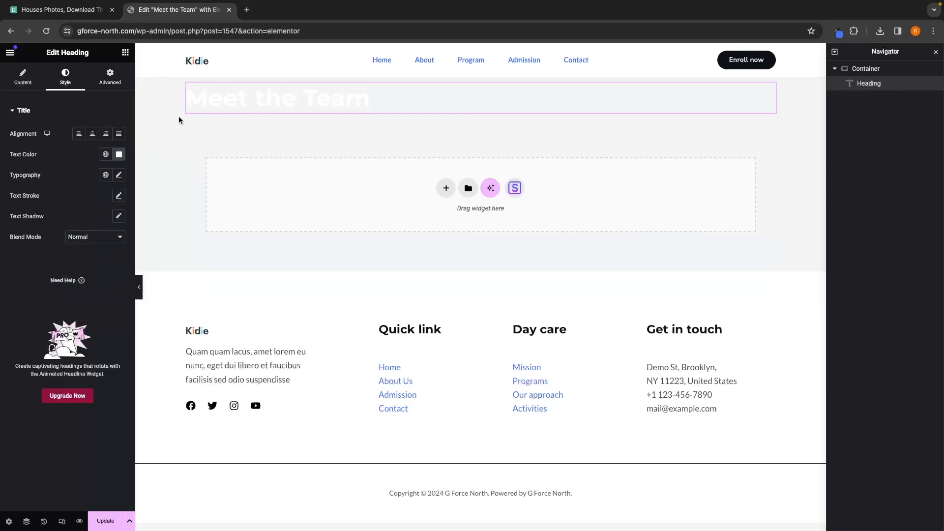
Step: Add a Text Editor widget below the heading and paste "Meet the Professionals Who Bring Years of Experience and Dedication to Every Home Journey."
left_click(126, 52)
left_click_drag(35, 327, 326, 112)
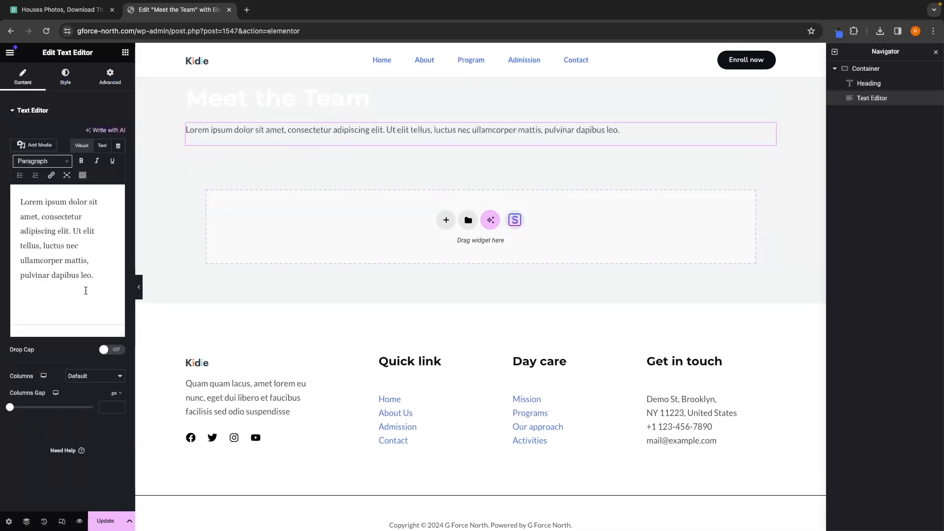
left_click_drag(86, 290, 9, 188)
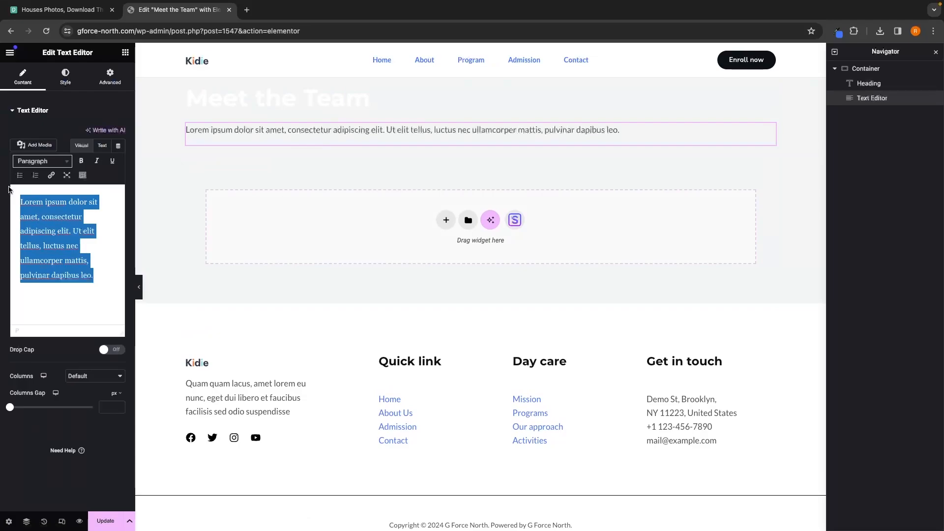
key("BackSpace")
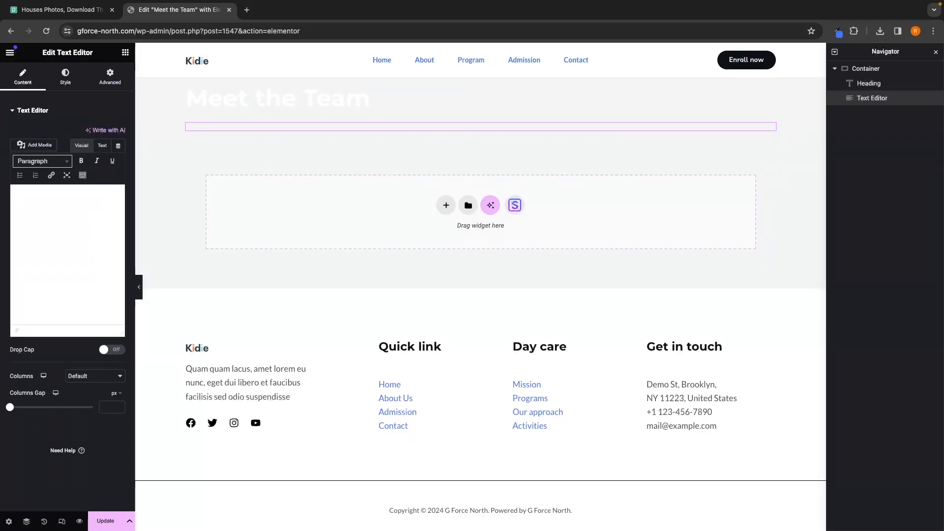
type("Meet the Professionals Who Bring Years of Experience and Dedication to Every Home Journey.")
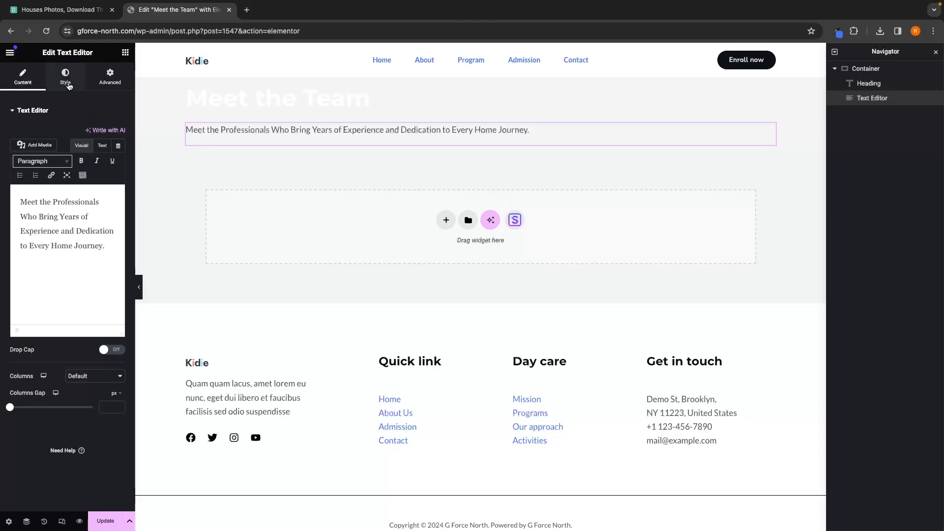
Step: Set the Text Editor paragraph's text colour to white (#FFFFFF)
left_click(68, 81)
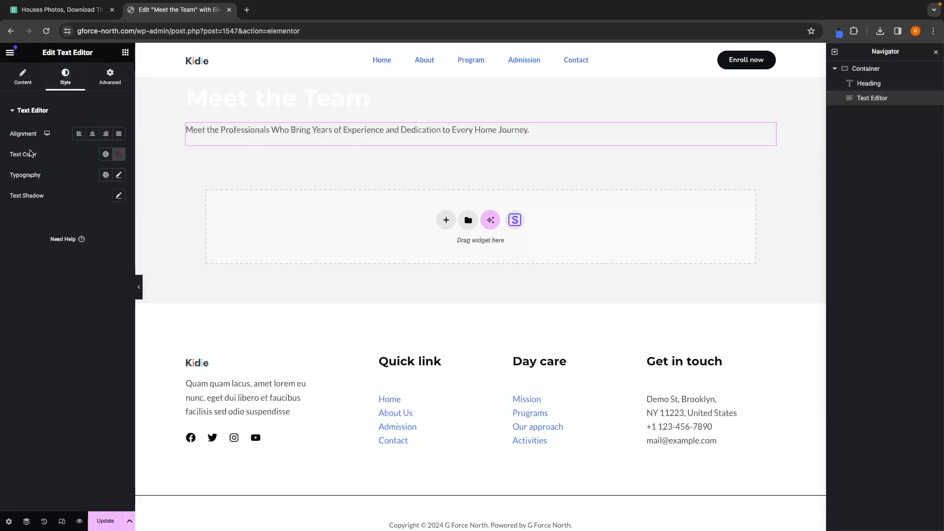
left_click(119, 155)
left_click(63, 194)
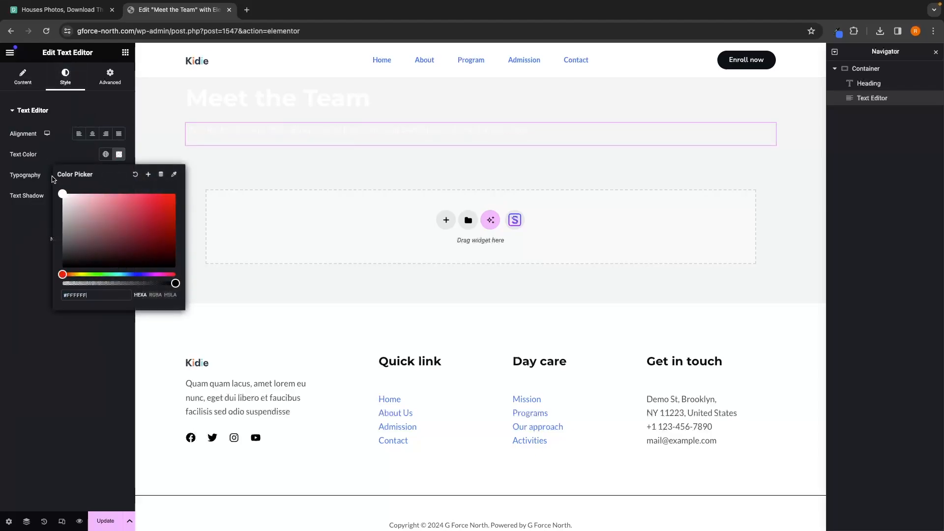
left_click(18, 230)
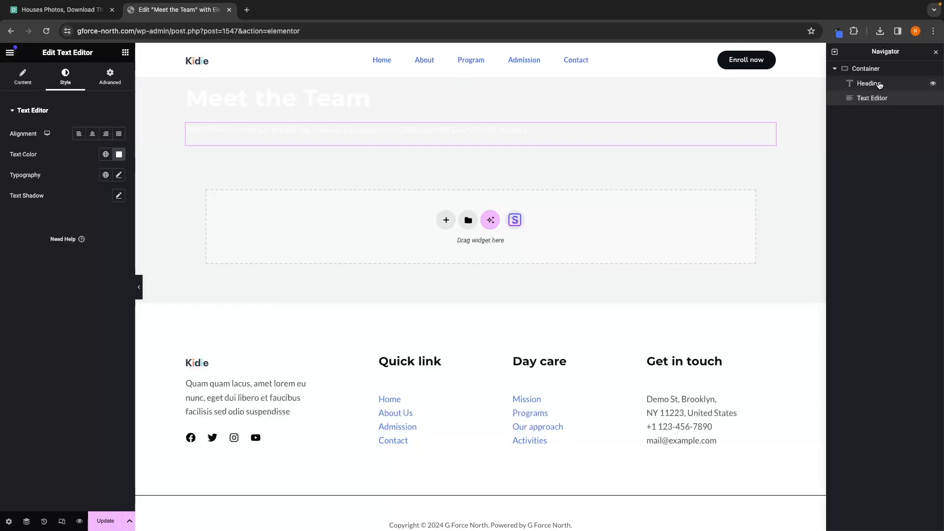
Step: Download a handshake-with-keys photo from Pexels and set it as the hero container's classic background image
left_click(876, 69)
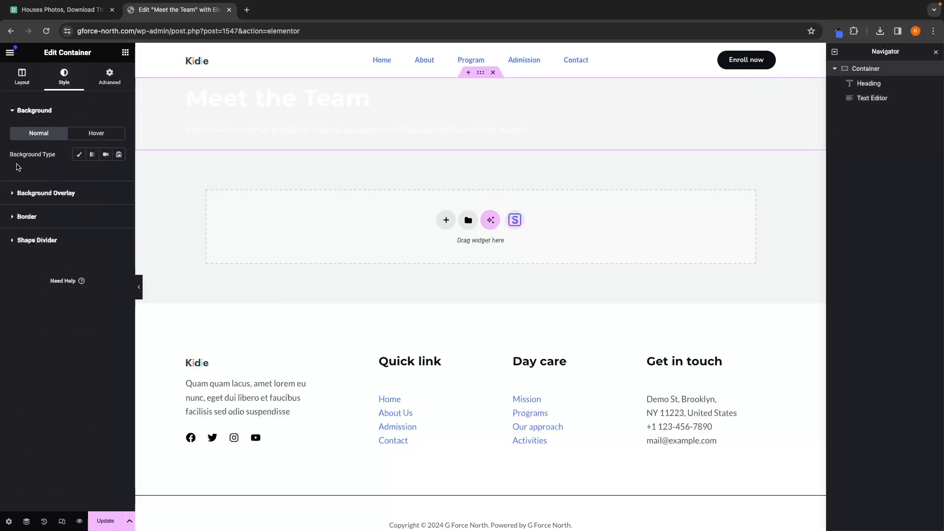
left_click(78, 154)
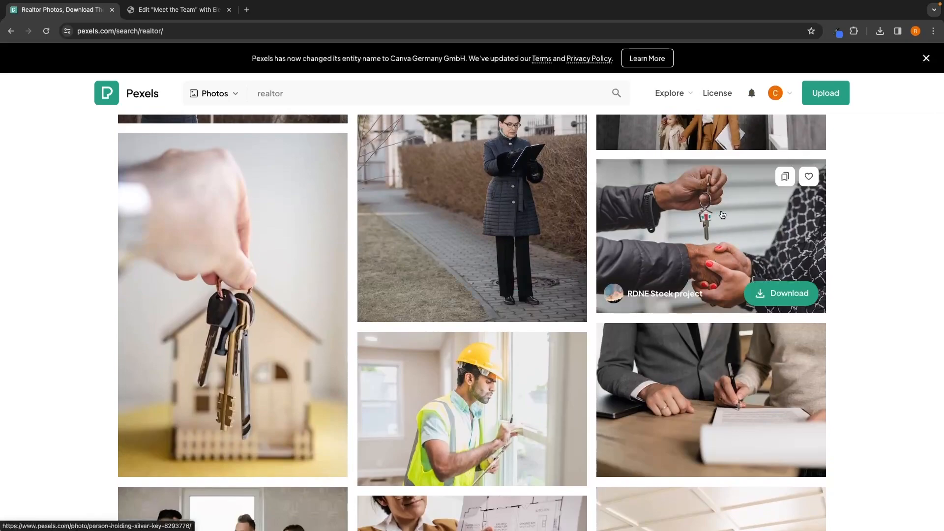
left_click(778, 296)
left_click(787, 316)
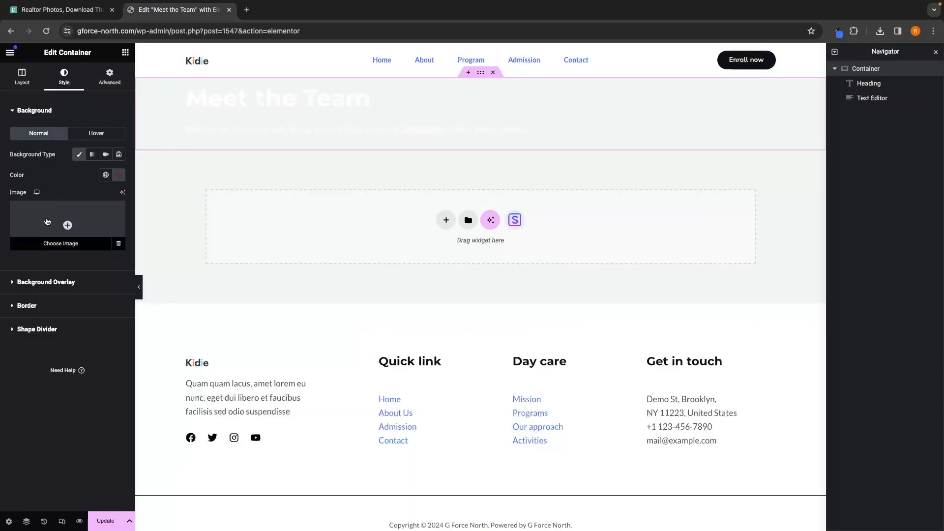
left_click(47, 219)
left_click(143, 86)
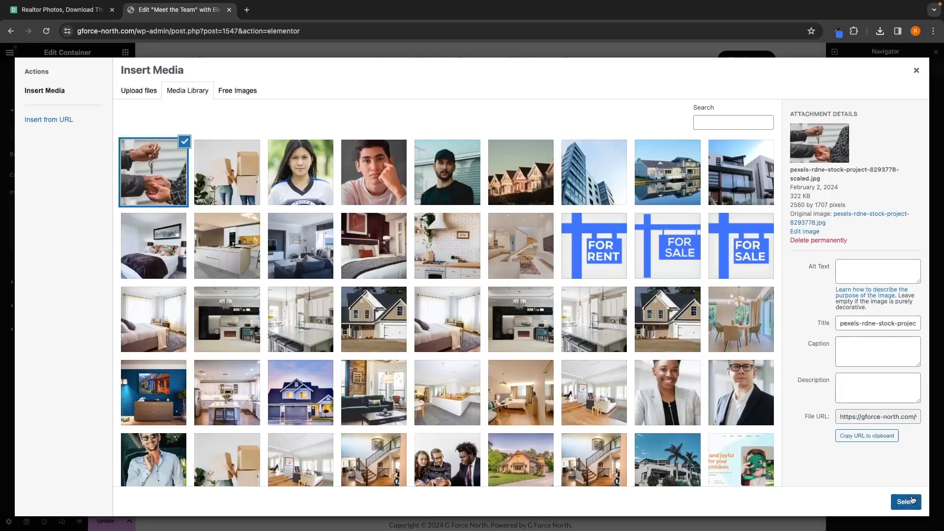
left_click(906, 501)
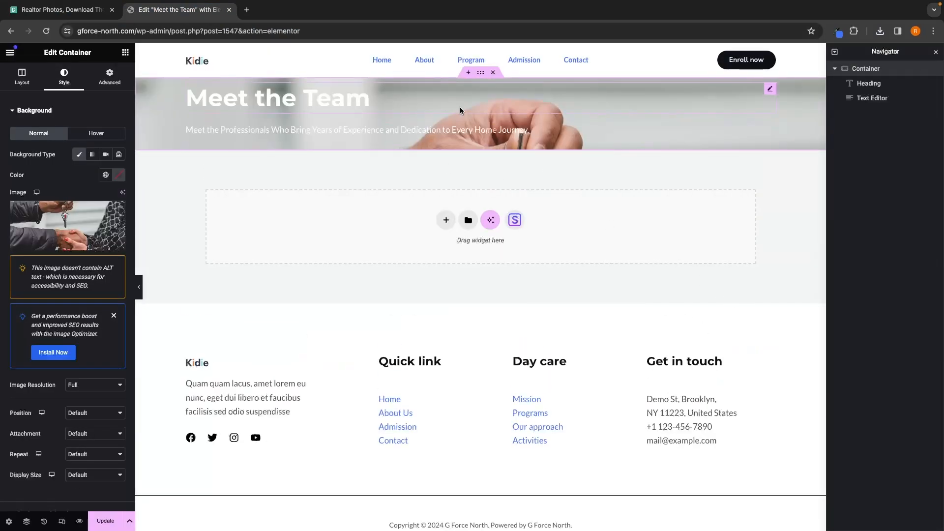
Step: Set the background image position to Center Center and its display size to Cover
scroll(65, 388, "down", 2)
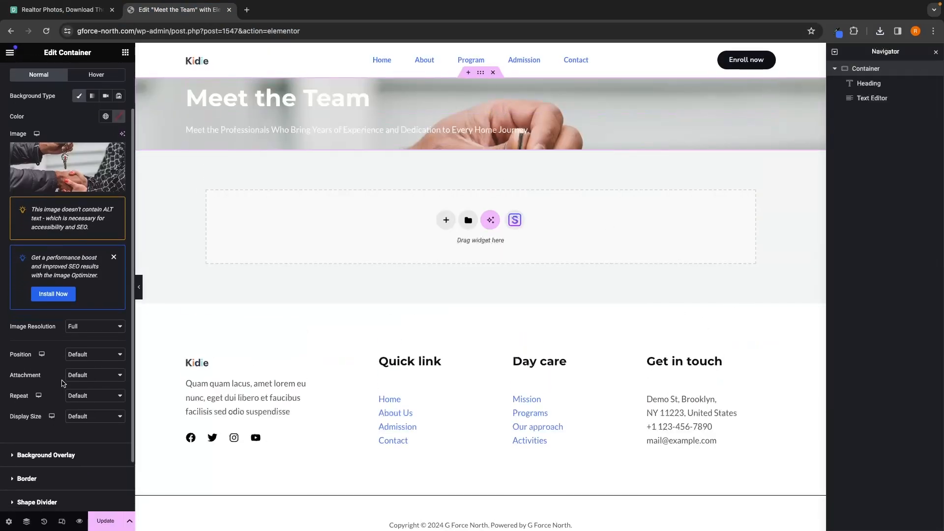
left_click(88, 354)
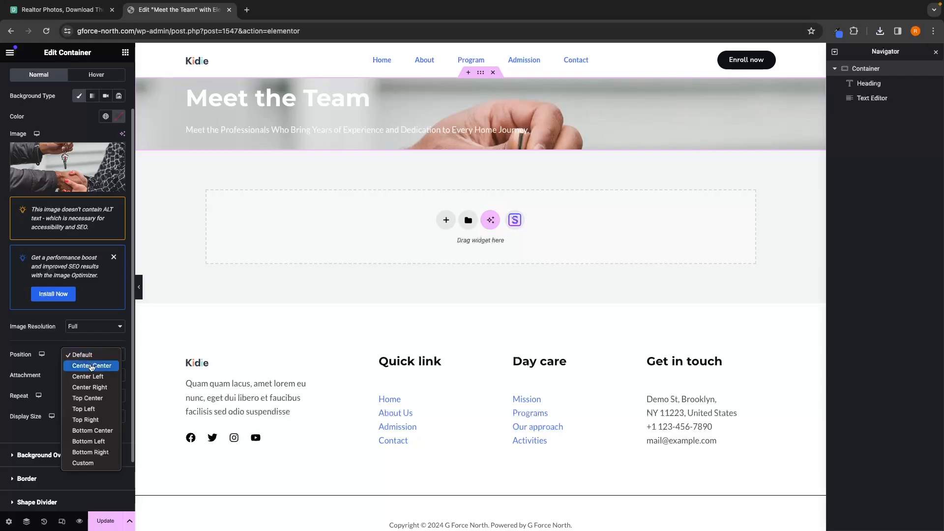
left_click(94, 366)
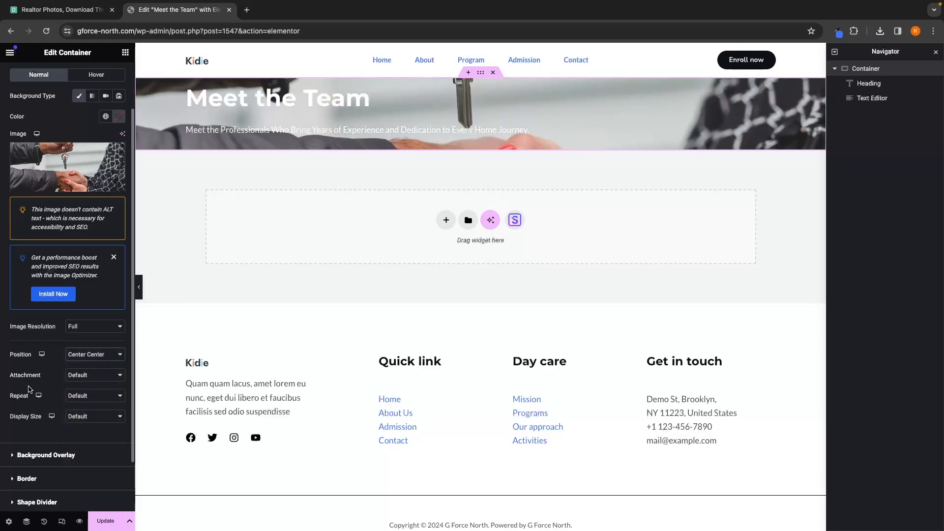
left_click(93, 416)
left_click(86, 432)
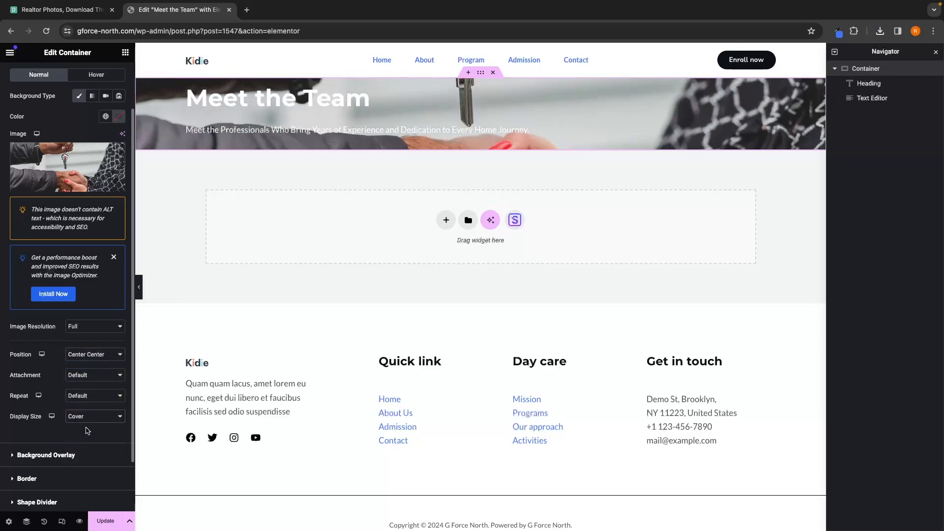
Step: Add a classic background overlay in colour #4175fc with opacity 0.75
left_click(55, 454)
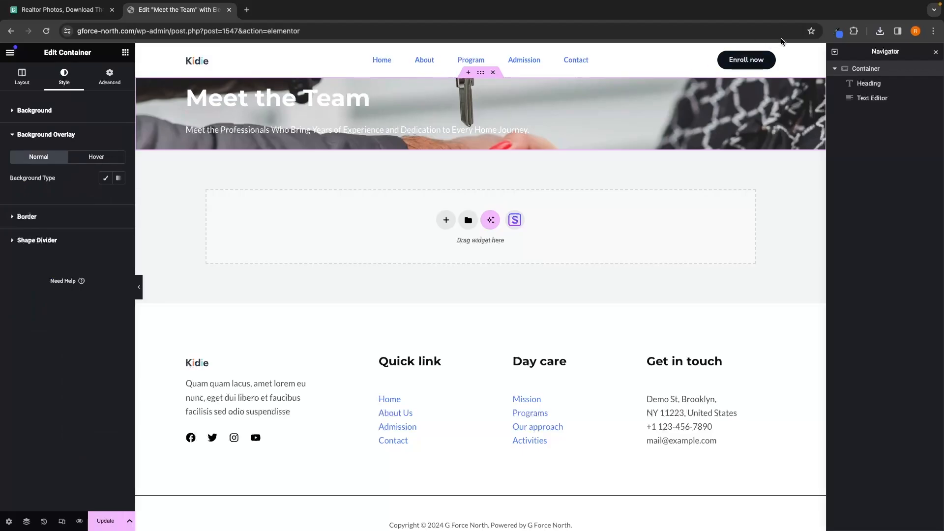
left_click(836, 32)
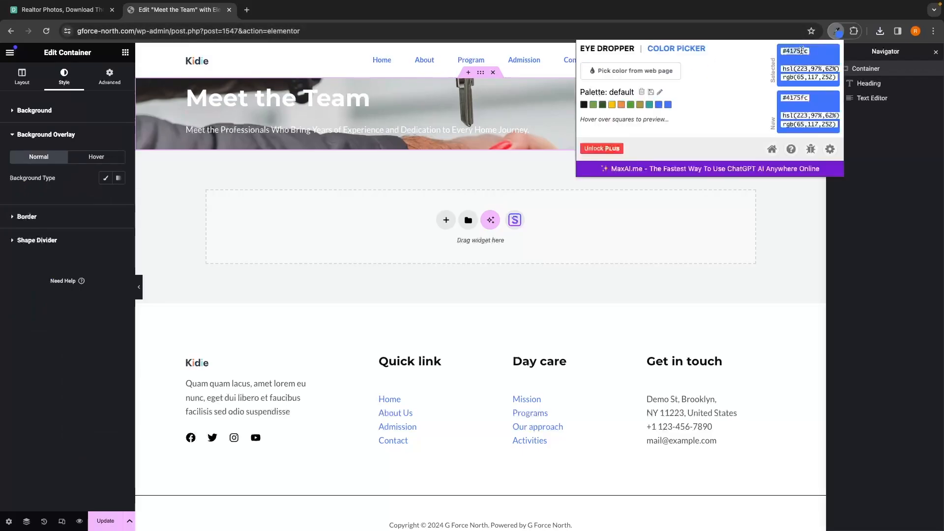
left_click(57, 170)
left_click(105, 178)
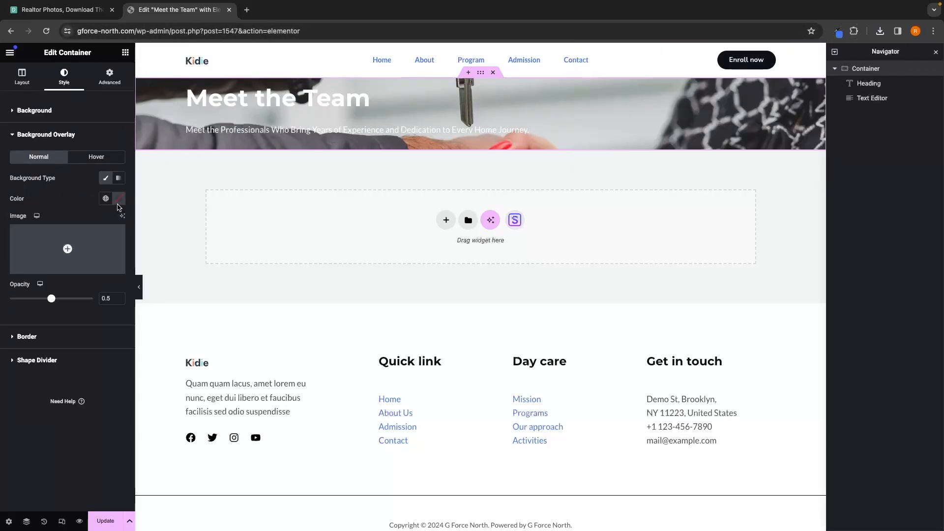
left_click(118, 199)
key("super+v")
left_click(9, 237)
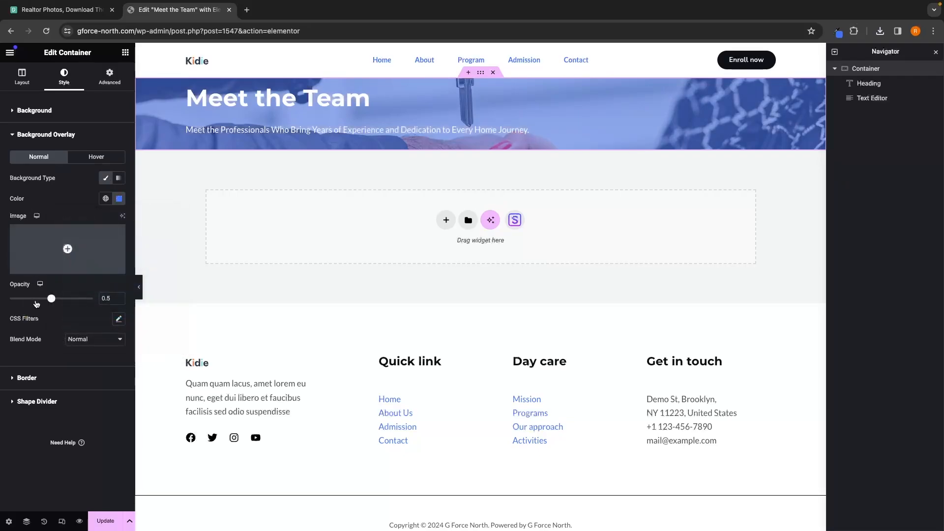
left_click(112, 295)
key("BackSpace")
type("75")
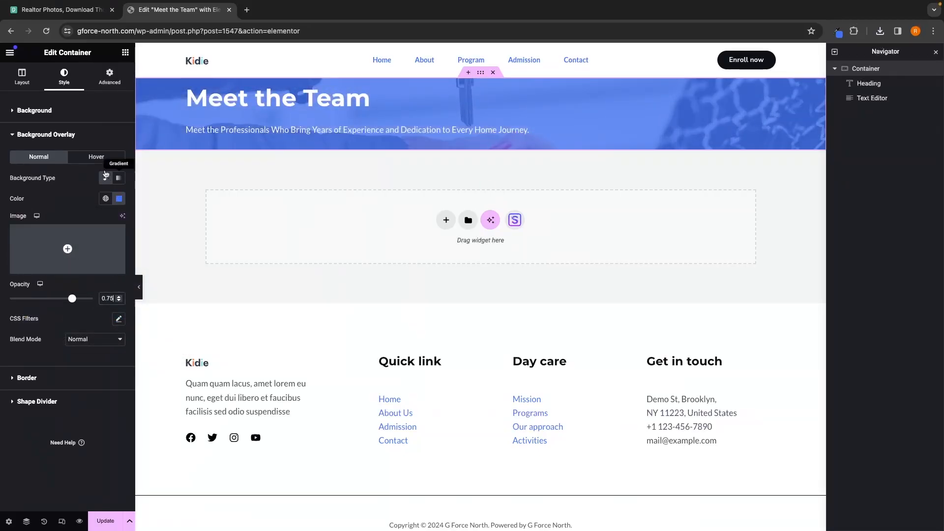
Step: Add a Spacer above the heading and another below the paragraph, setting the lower spacer to 100 px
left_click(125, 52)
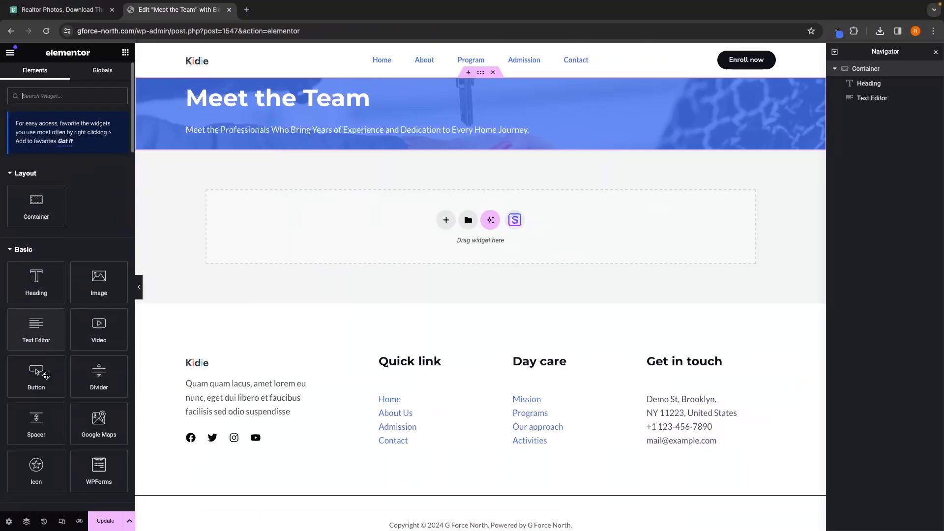
left_click_drag(36, 421, 309, 86)
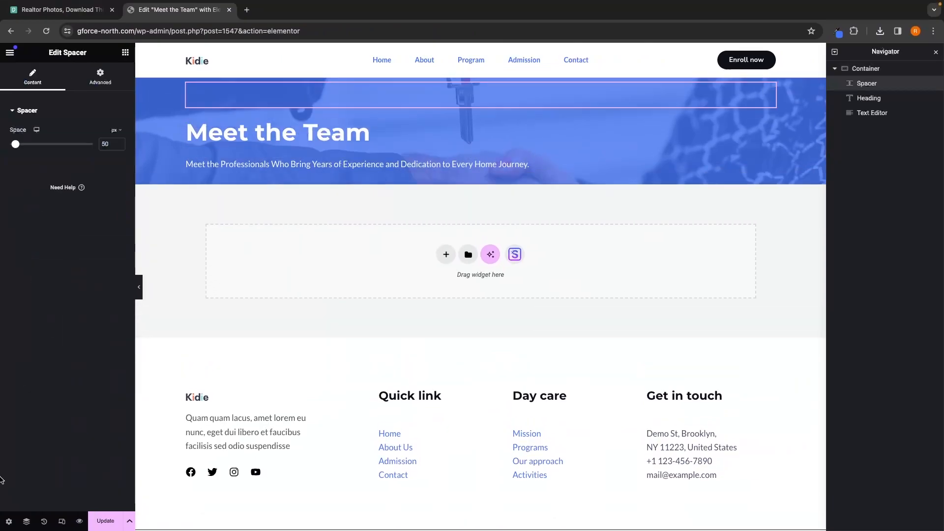
left_click(125, 52)
left_click_drag(31, 424, 369, 178)
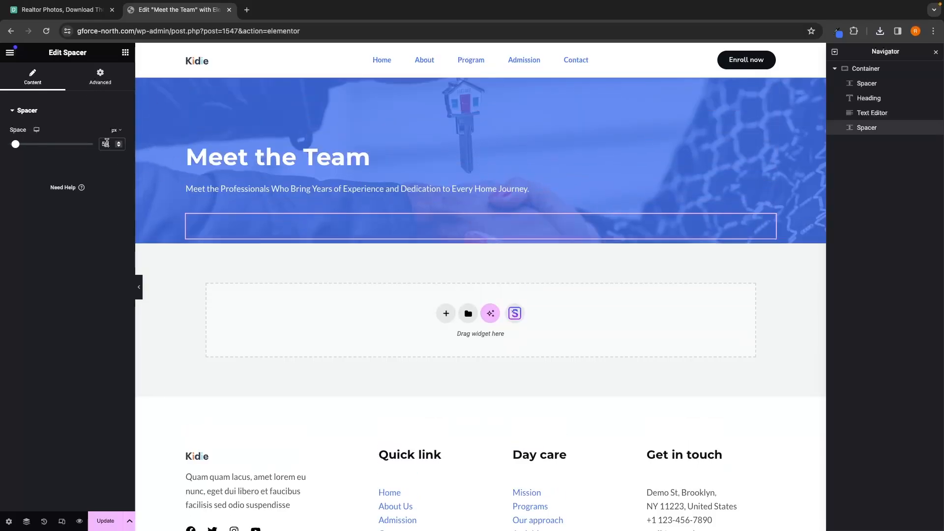
double_click(106, 143)
type("100")
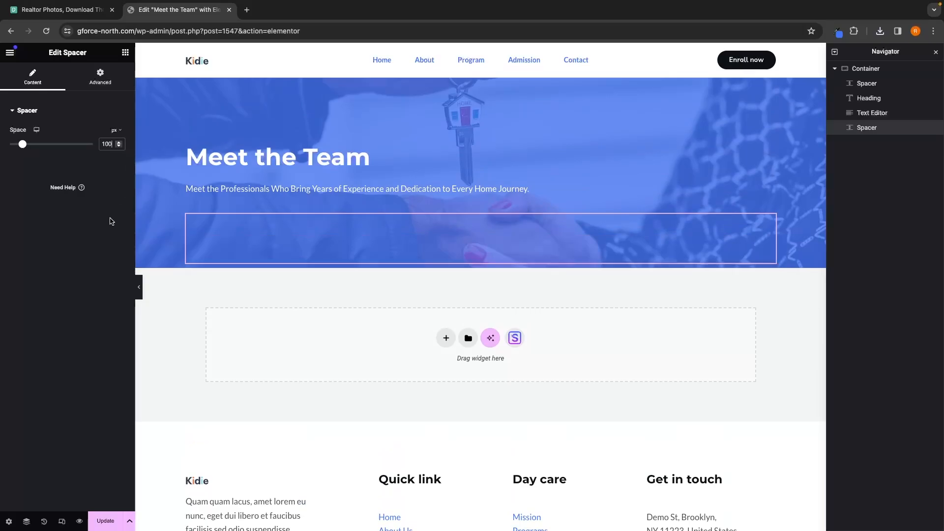
Step: Open the live home page in a new tab and review its team members section
left_click(126, 53)
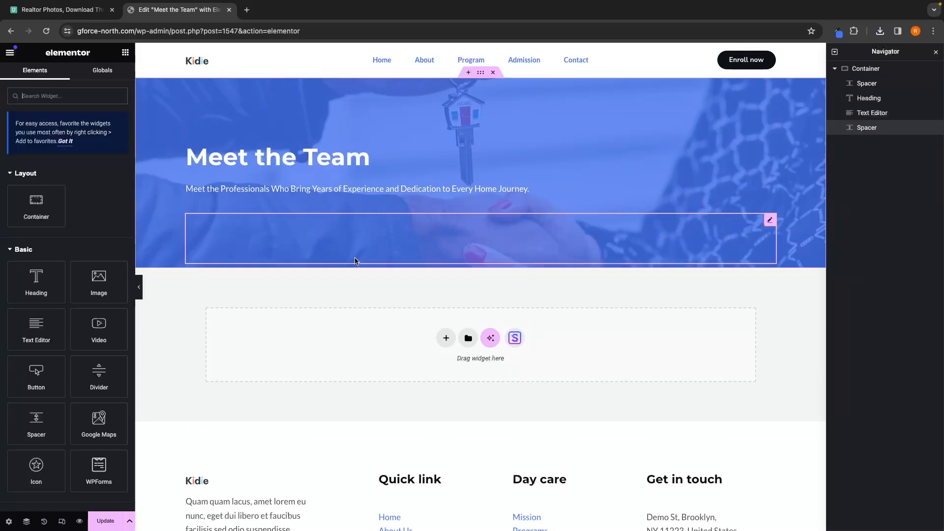
scroll(373, 371, "down", 2)
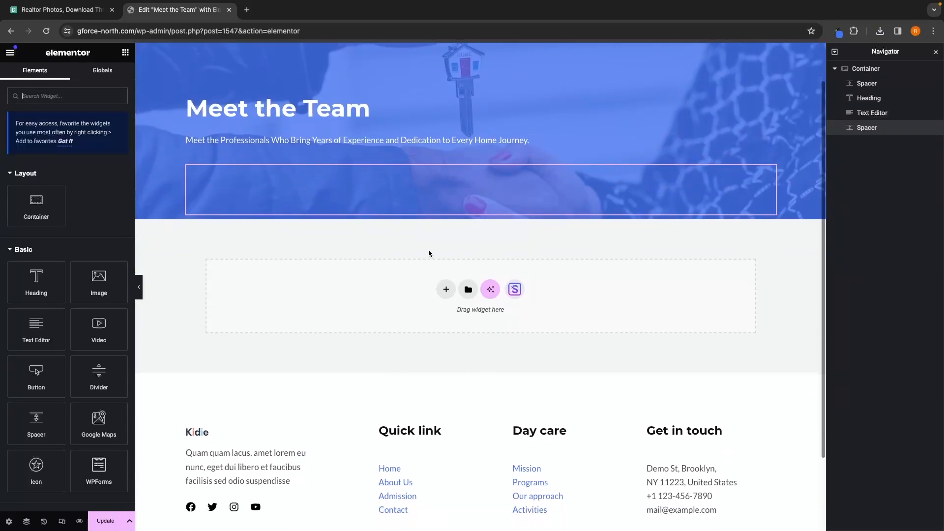
scroll(437, 326, "up", 2)
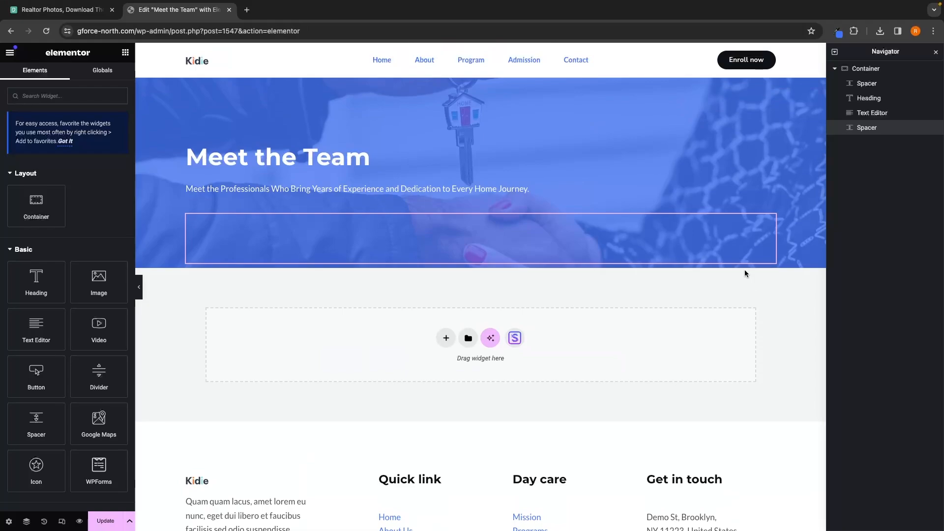
left_click(245, 6)
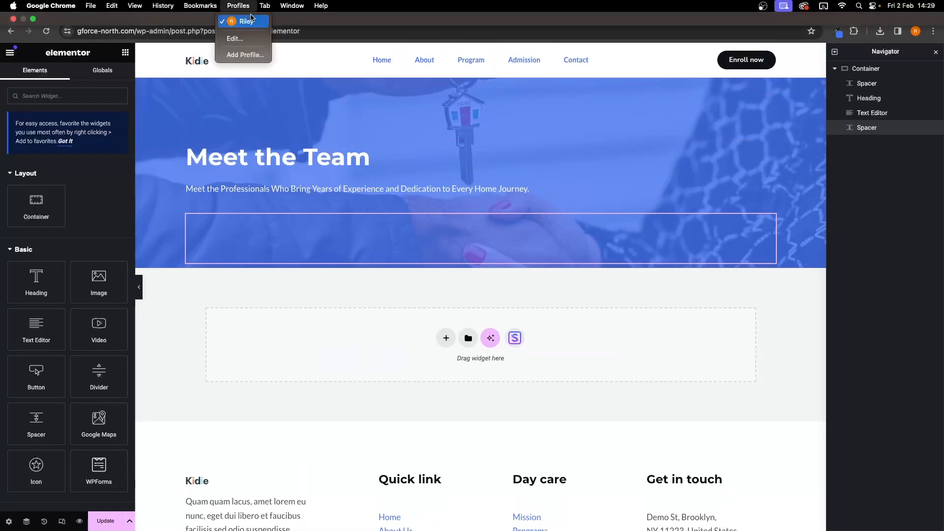
left_click(309, 162)
left_click(250, 10)
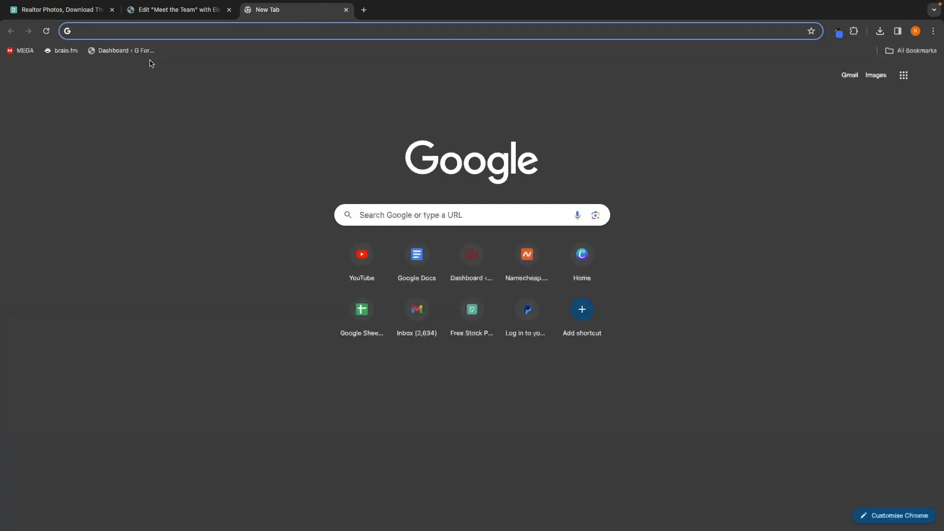
left_click(123, 50)
left_click(46, 53)
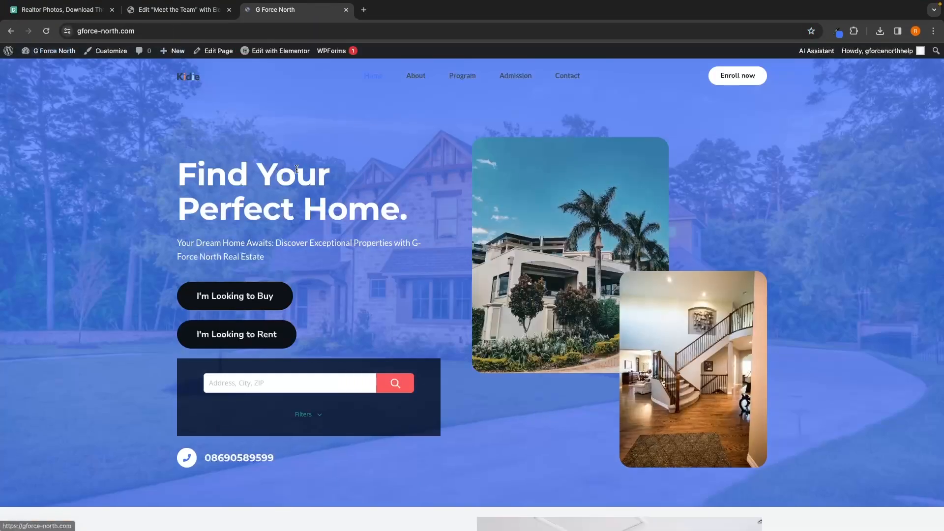
scroll(462, 237, "down", 20)
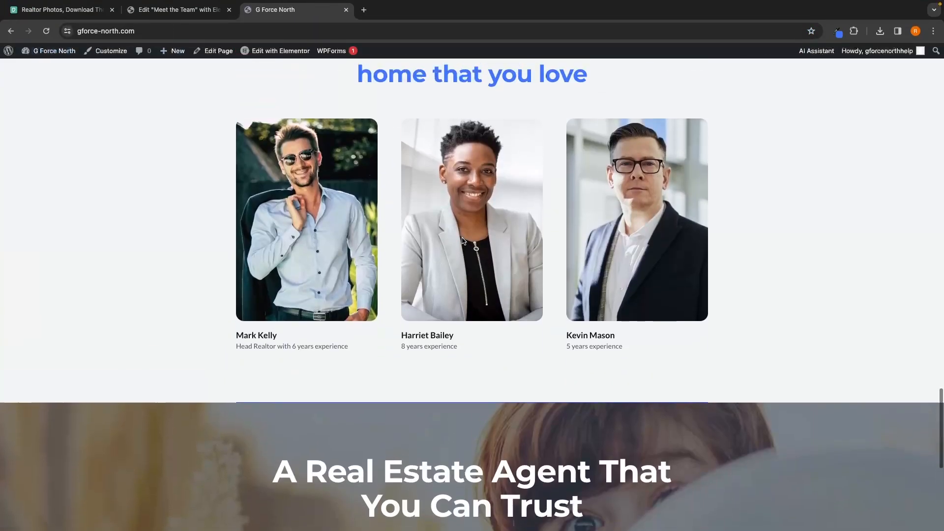
scroll(462, 241, "up", 1)
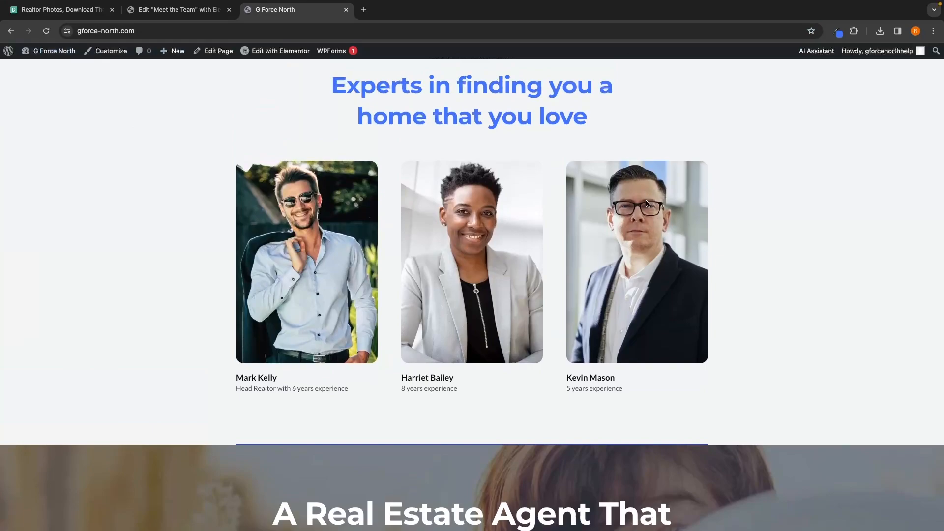
left_click(178, 9)
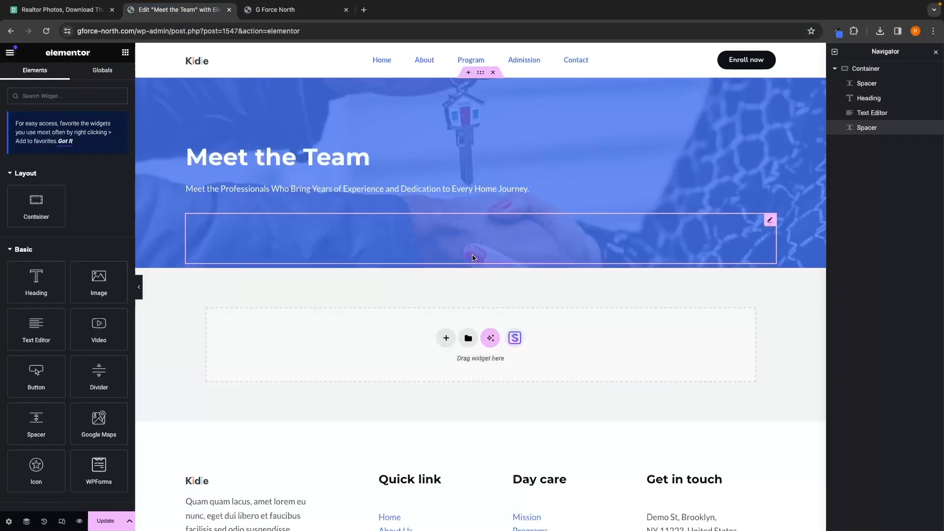
Step: Add a new container below the hero with a structure of two cells over one full-width cell
left_click(447, 337)
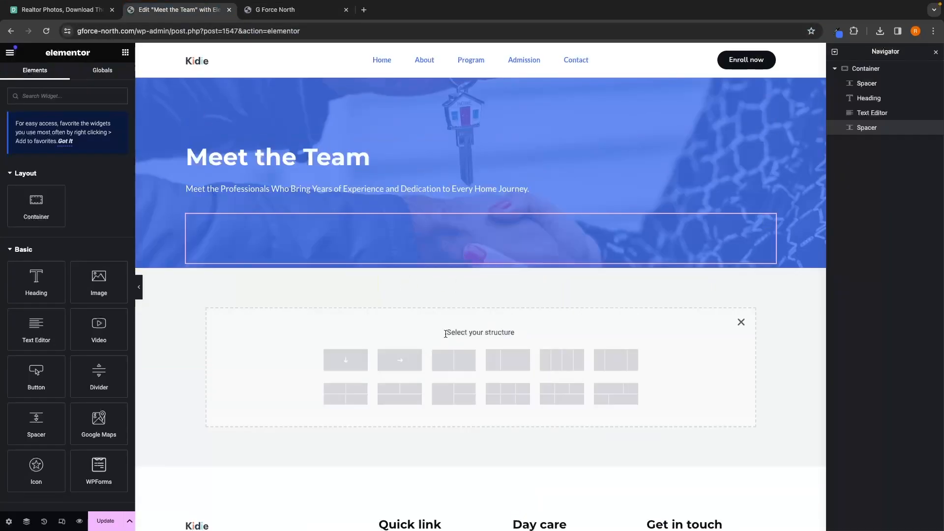
scroll(455, 335, "down", 2)
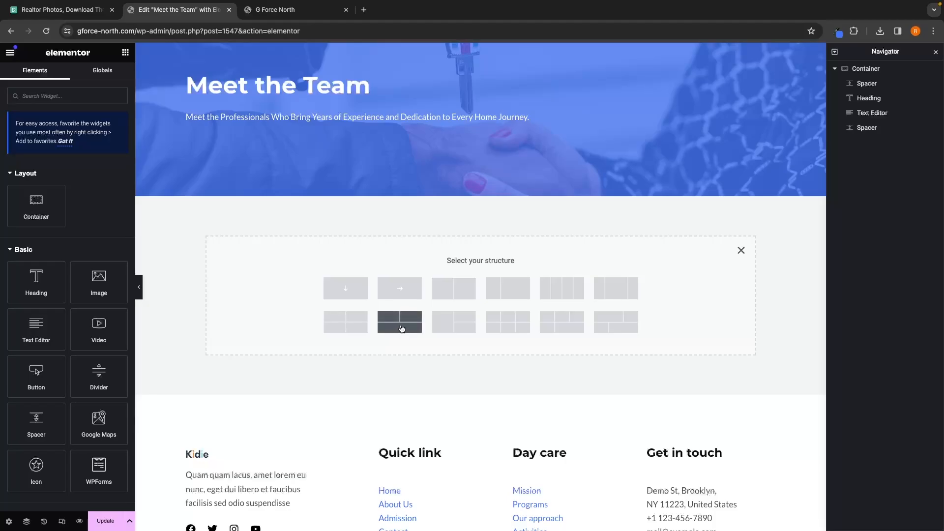
left_click(399, 322)
left_click(446, 394)
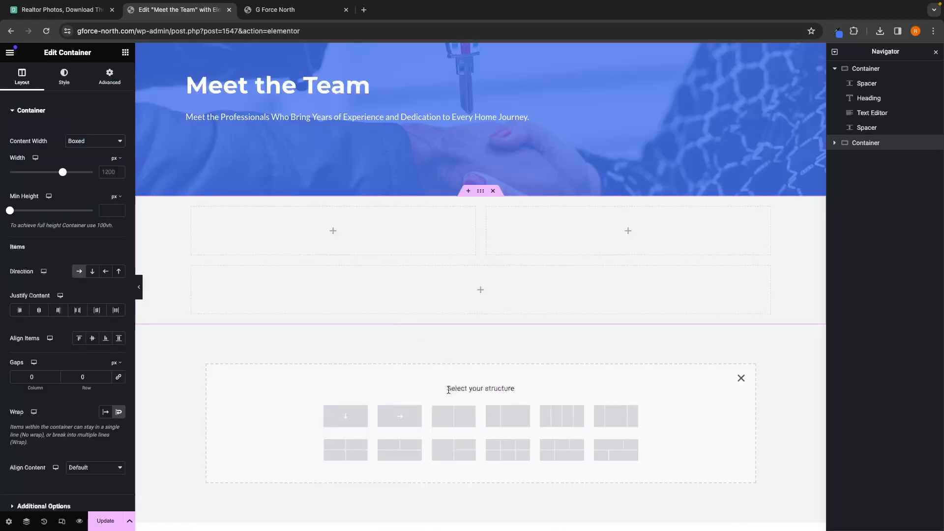
scroll(491, 397, "down", 1)
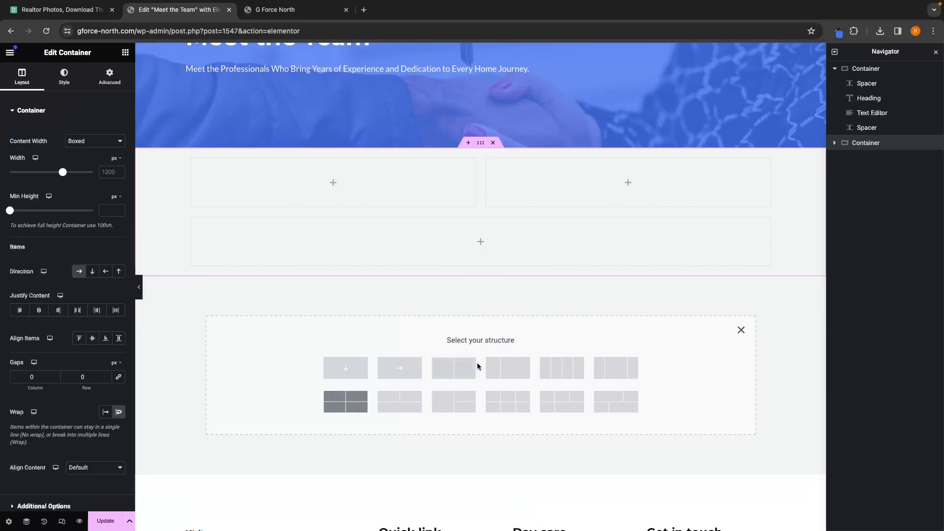
left_click(741, 330)
scroll(742, 334, "up", 3)
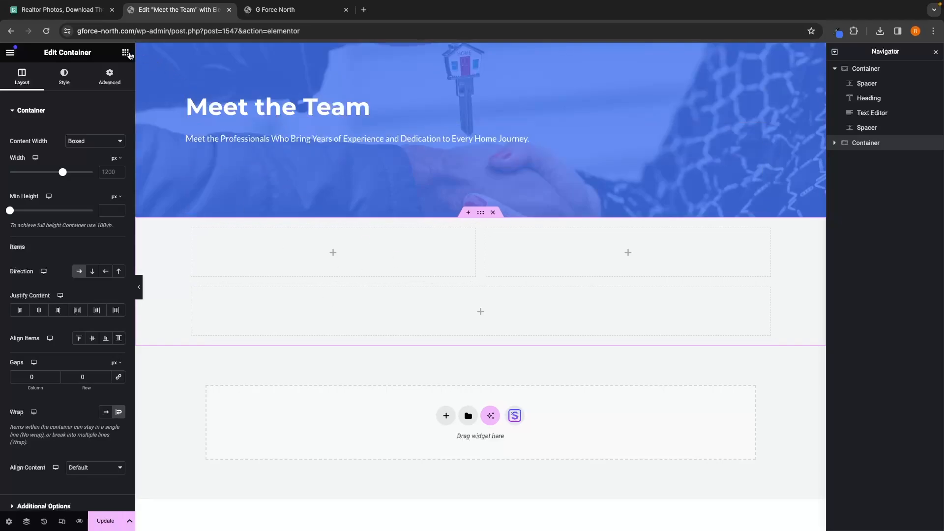
Step: Search the widgets for image and place an Image Box in the first upper cell of the new container
left_click(126, 54)
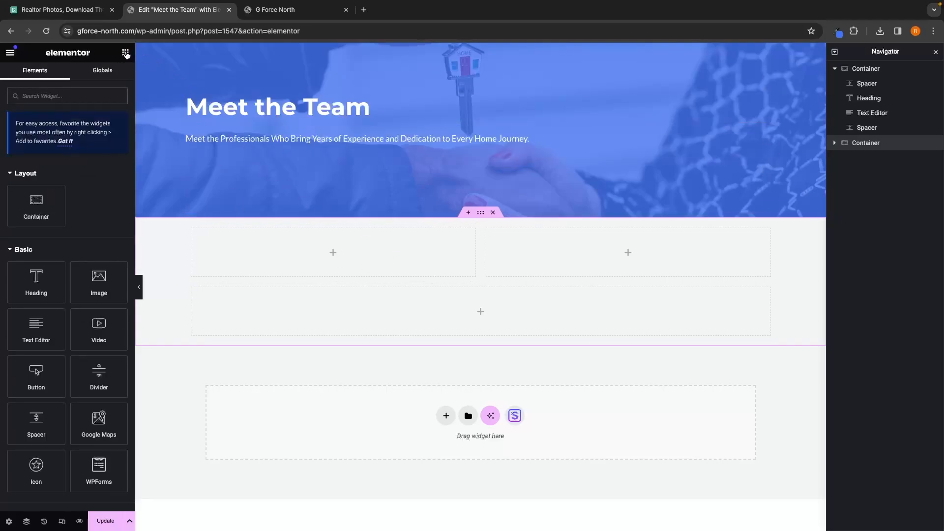
left_click(67, 91)
type("image")
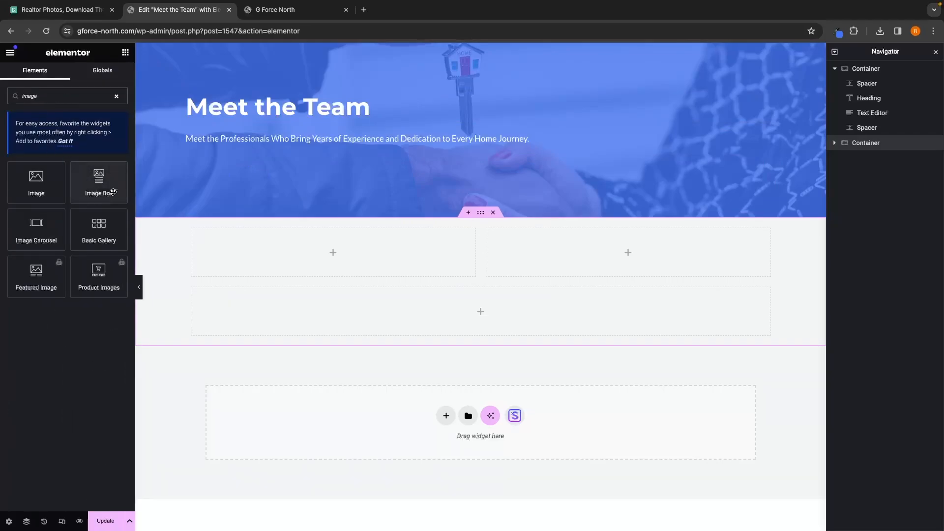
left_click_drag(99, 183, 332, 248)
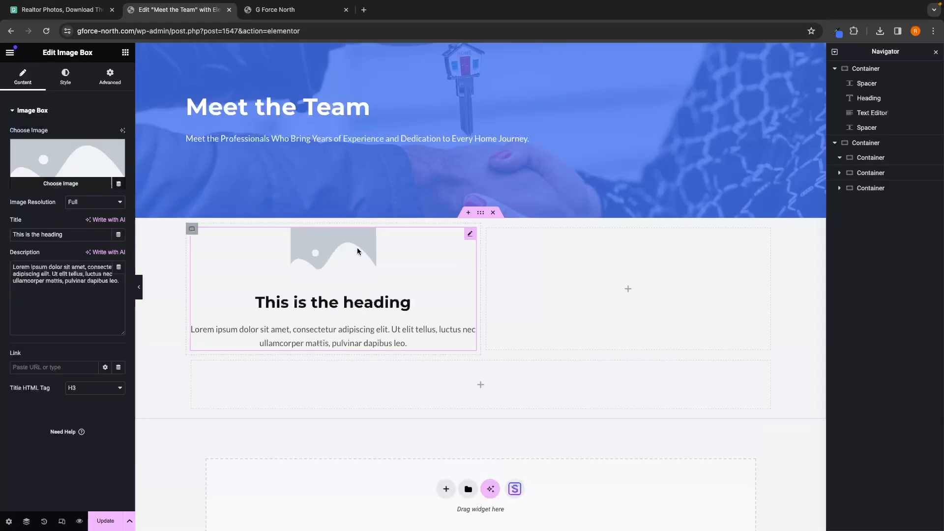
Step: Add Image Box widgets to the second upper cell and to the full-width lower cell
left_click(125, 52)
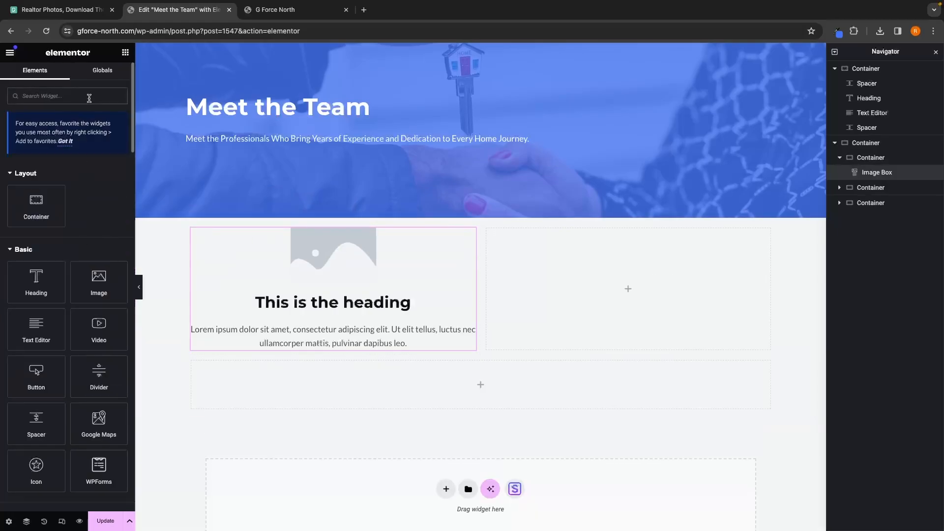
type("image")
left_click_drag(112, 169, 624, 287)
left_click(126, 53)
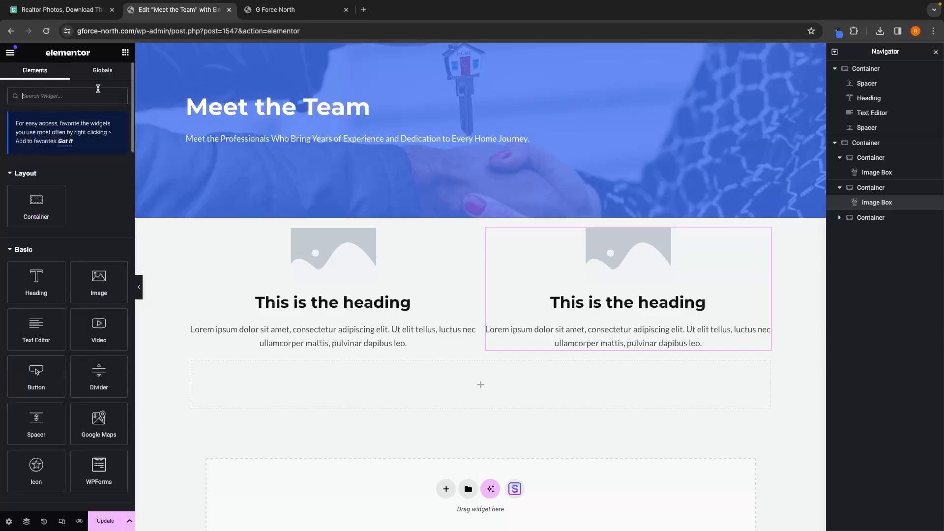
type("image")
left_click_drag(99, 182, 484, 374)
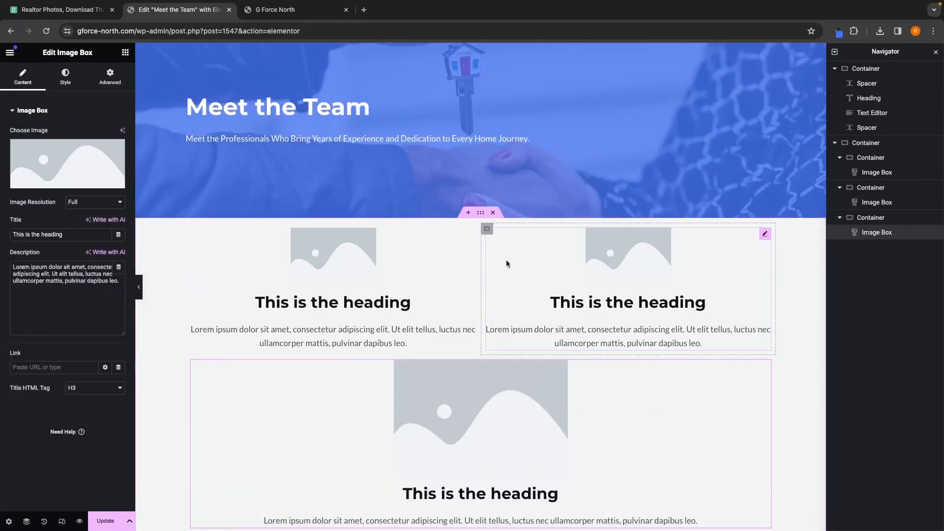
left_click(381, 261)
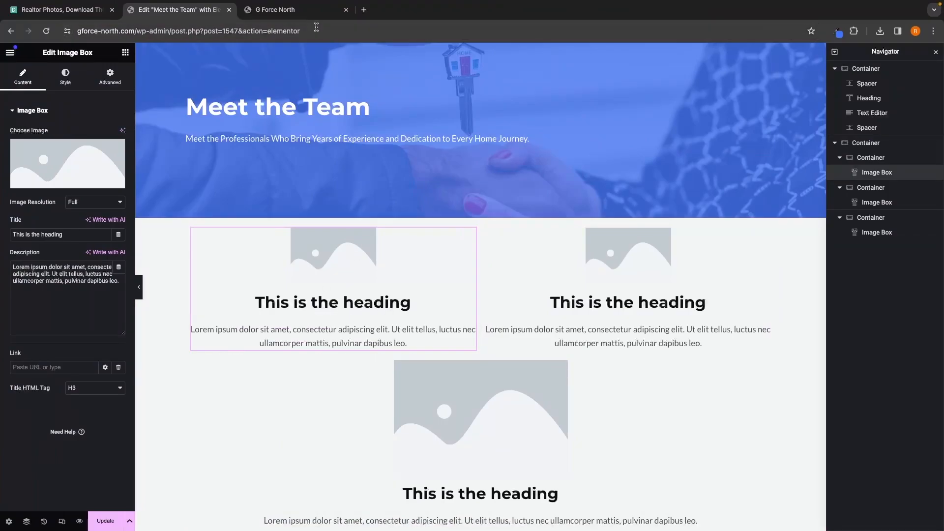
left_click(310, 10)
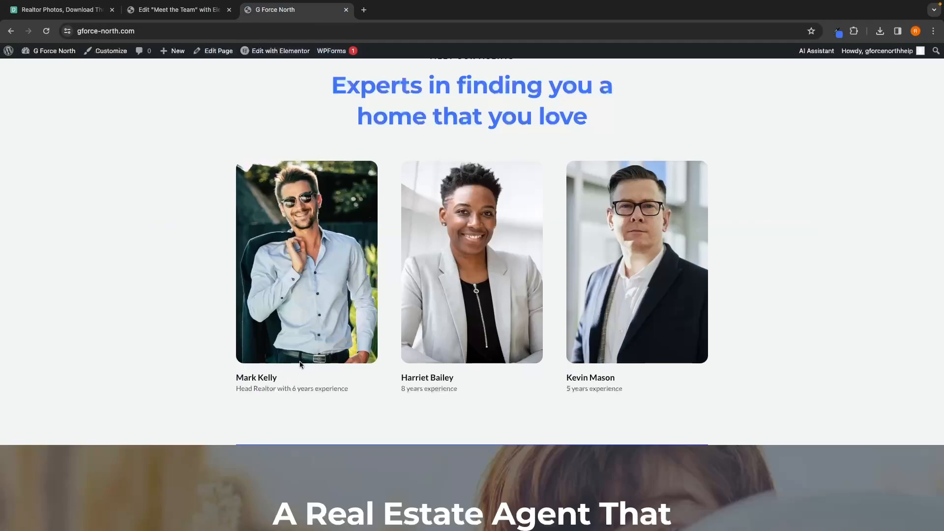
left_click(178, 10)
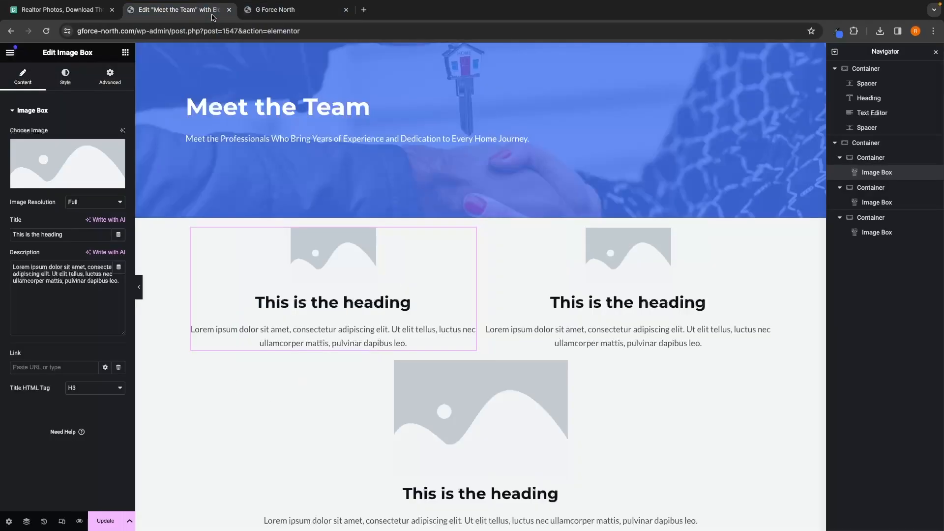
scroll(491, 391, "down", 1)
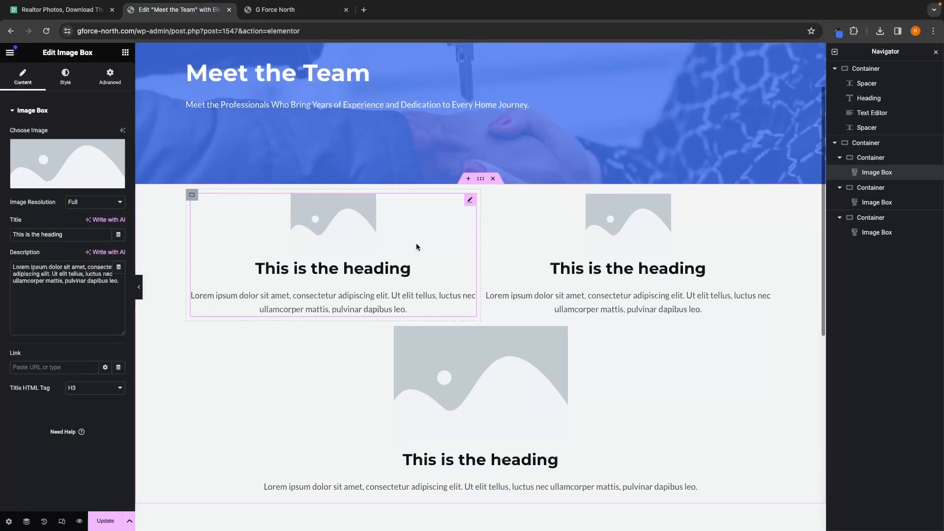
left_click(301, 17)
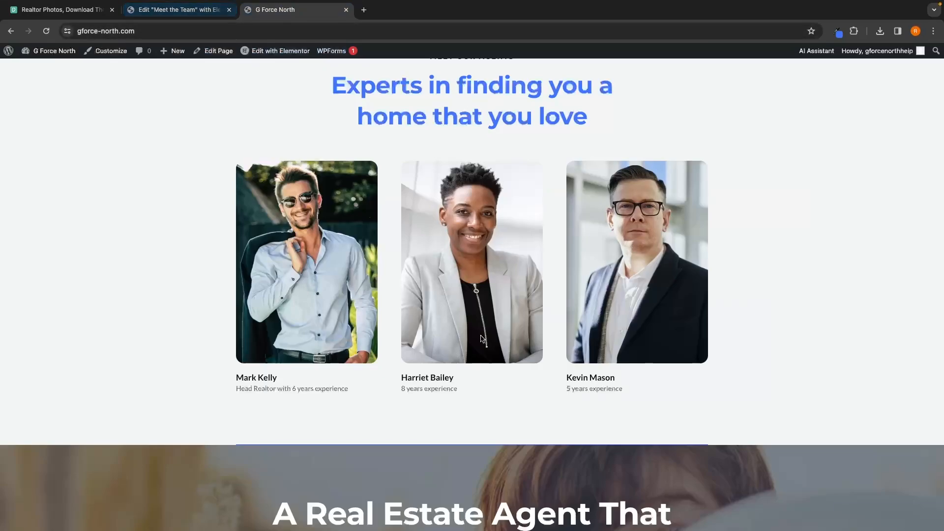
left_click_drag(457, 378, 401, 379)
key("ctrl+c")
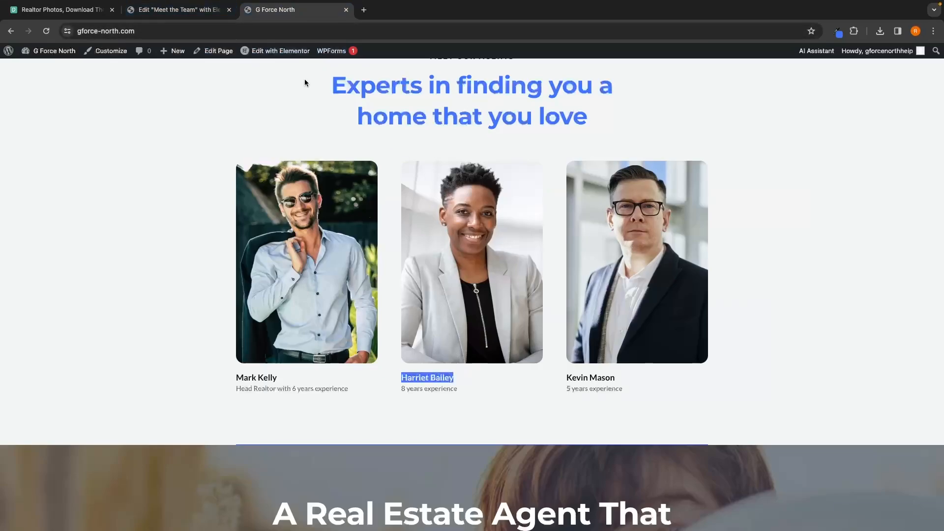
left_click(178, 10)
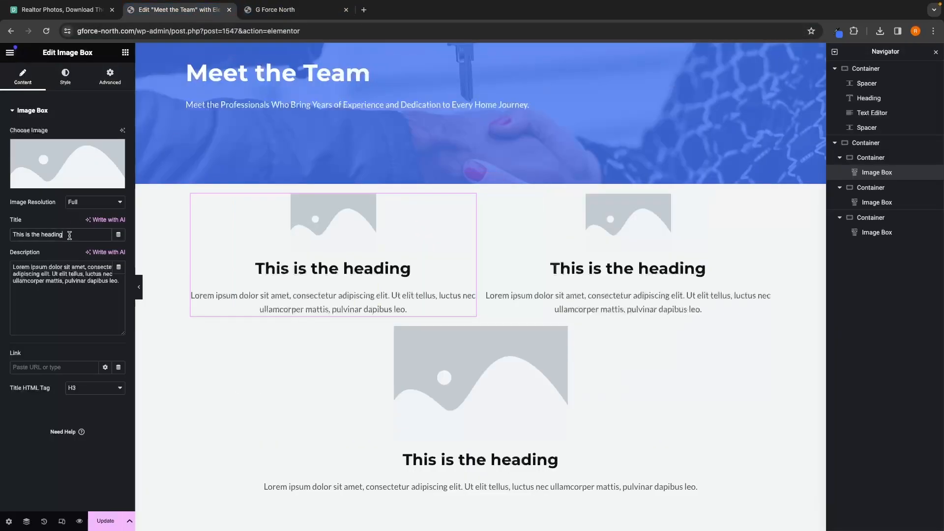
left_click_drag(70, 235, 23, 203)
key("ctrl+v")
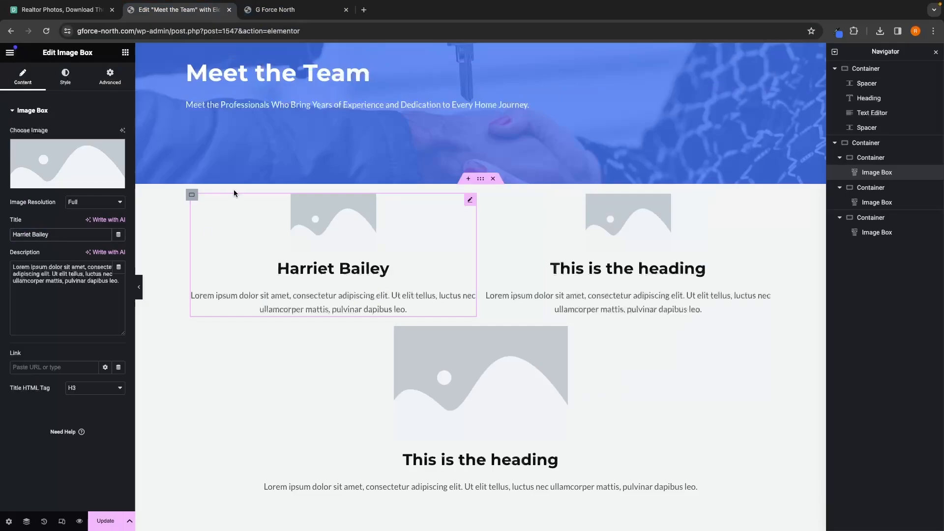
key("ctrl+Tab")
key("ctrl+shift+Tab")
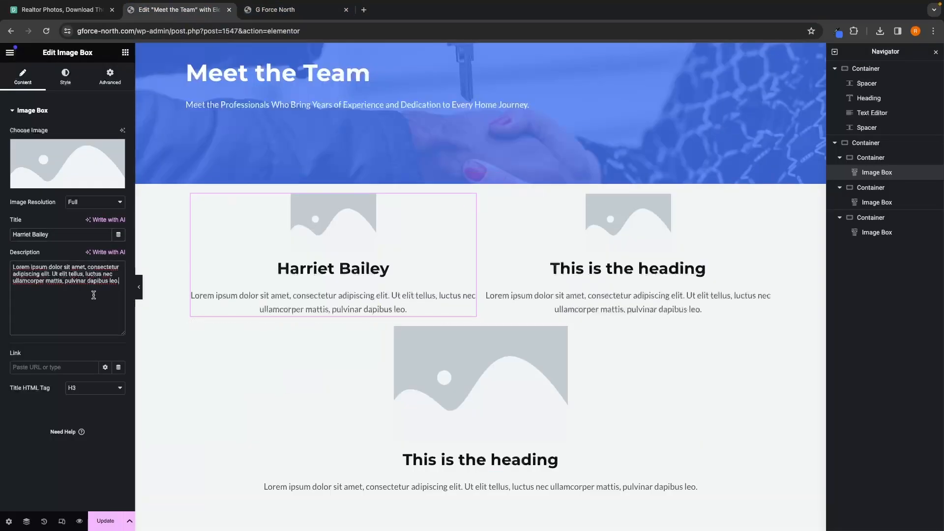
left_click_drag(121, 282, 7, 265)
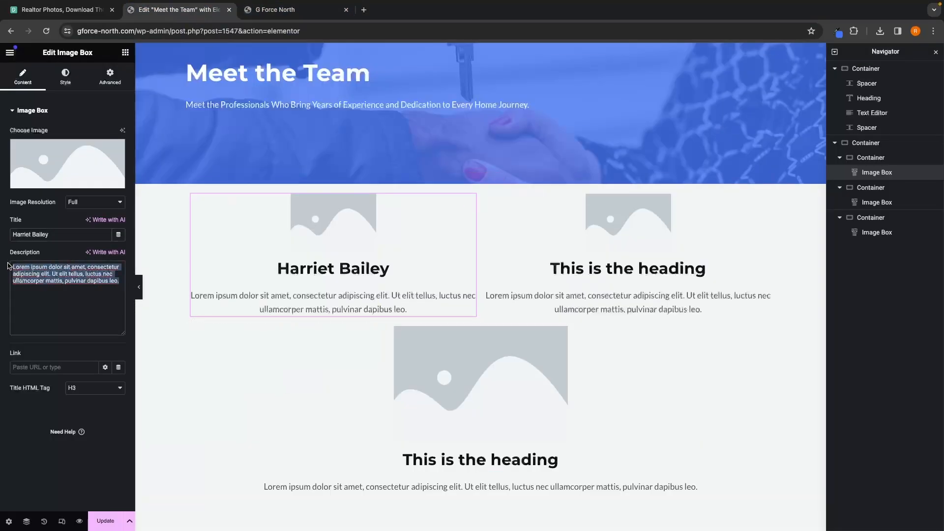
key("BackSpace")
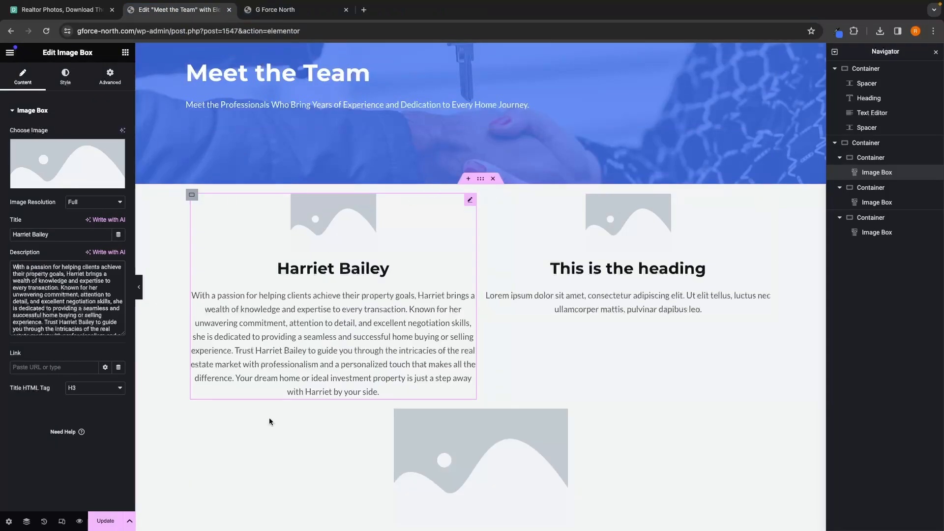
left_click(665, 265)
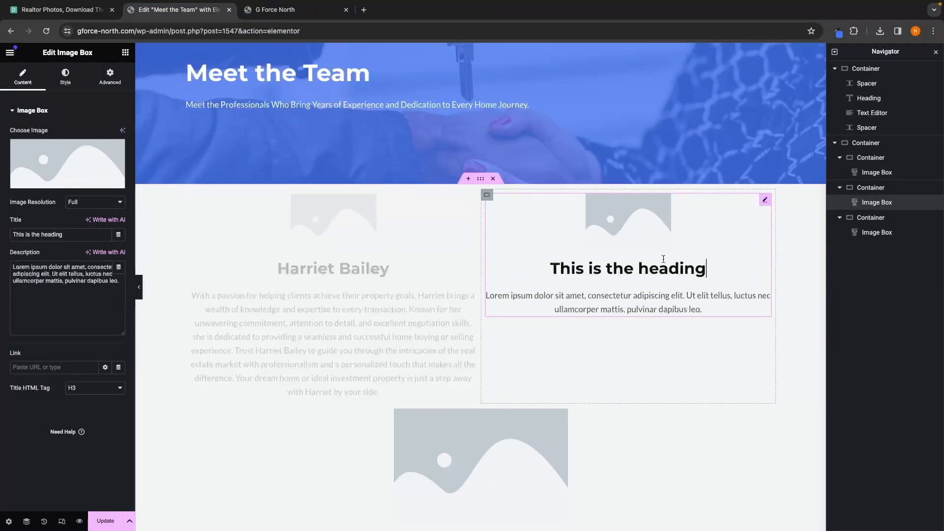
left_click(271, 10)
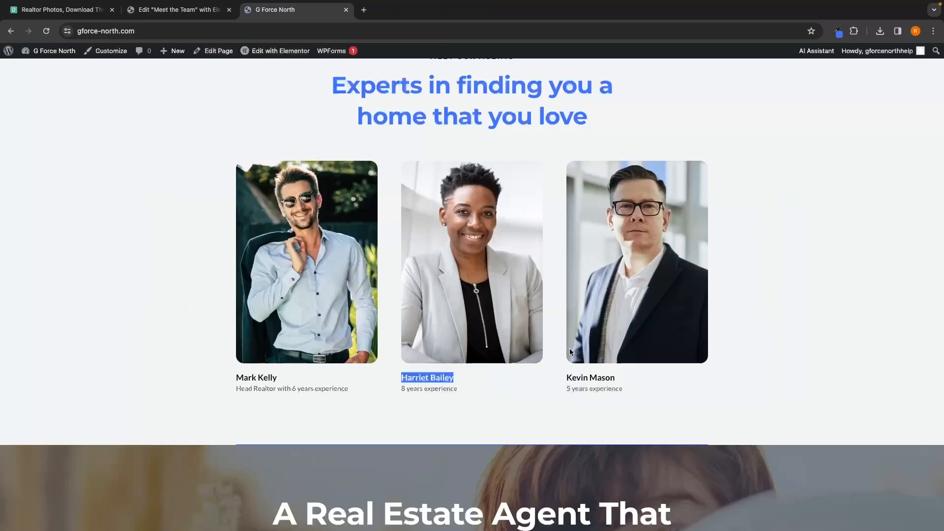
left_click(177, 10)
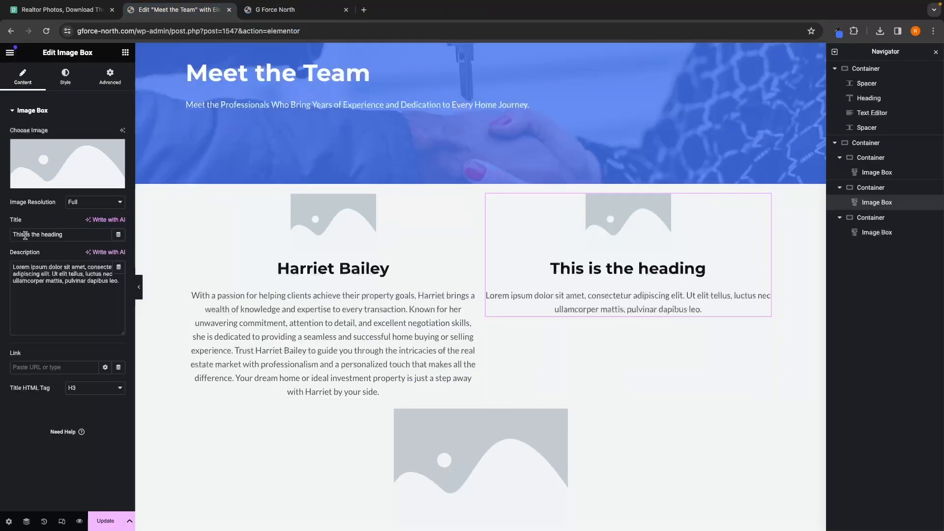
left_click_drag(85, 238, 10, 238)
triple_click(52, 234)
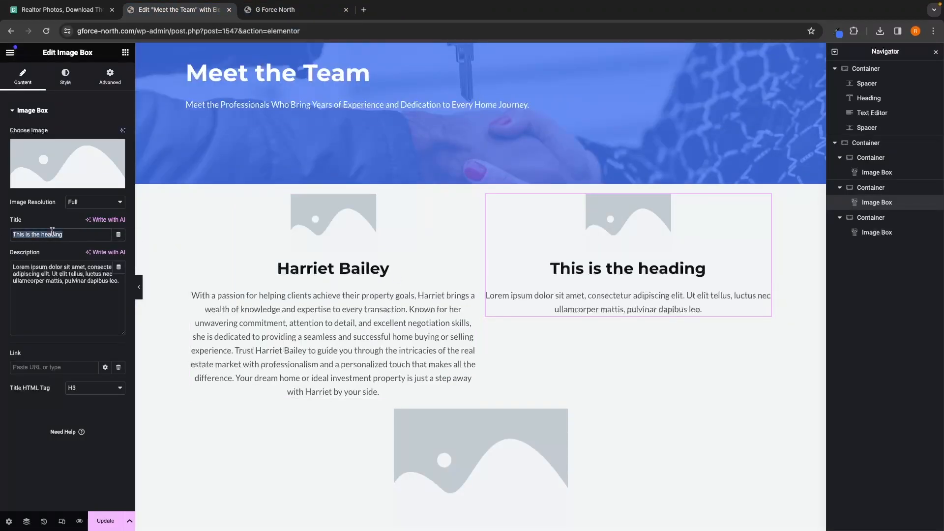
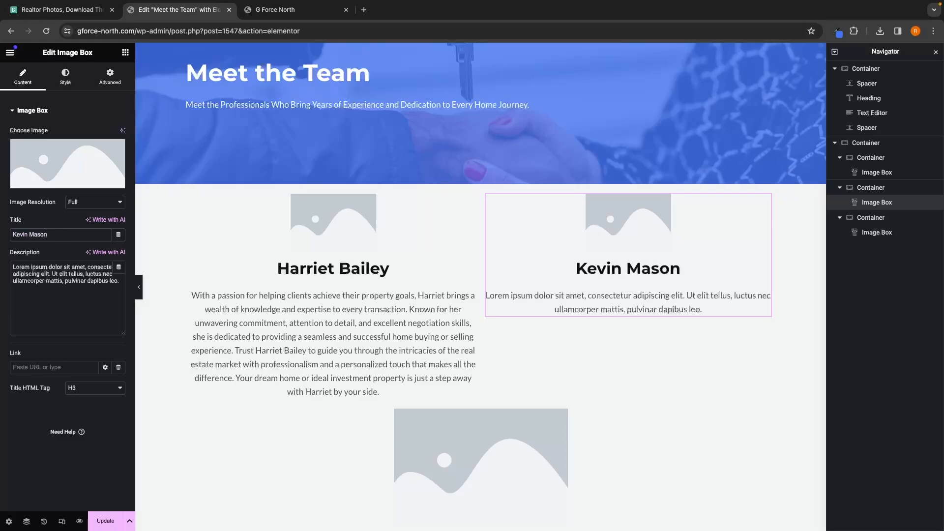
left_click(115, 286)
left_click_drag(115, 286, 3, 269)
key("BackSpace")
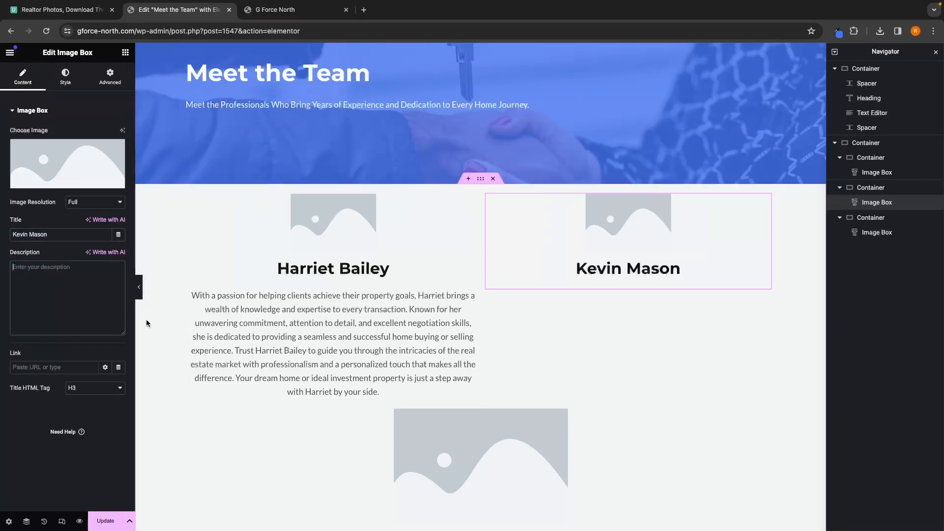
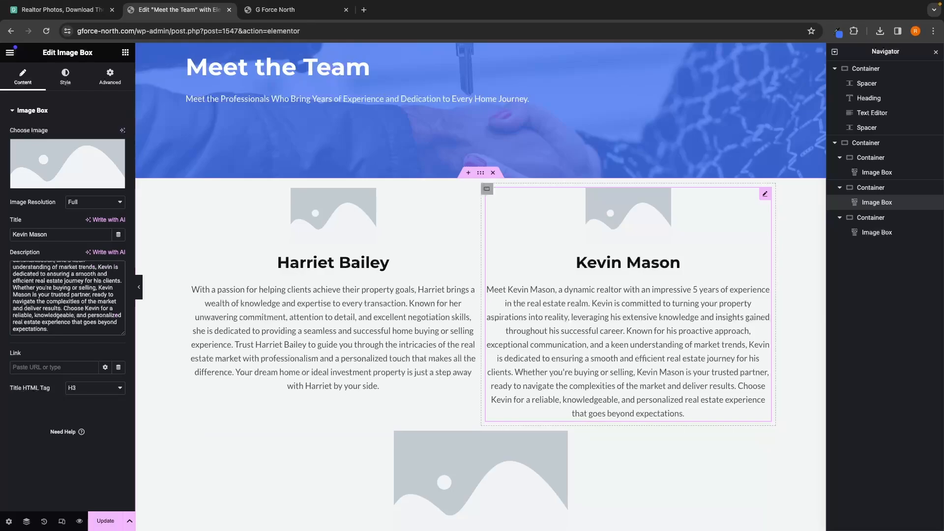
scroll(636, 352, "down", 4)
left_click(274, 11)
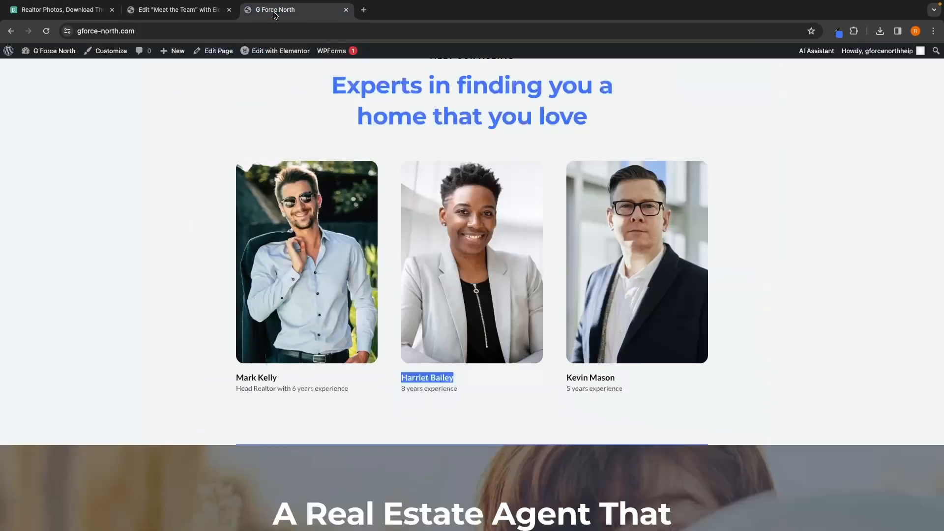
left_click_drag(288, 379, 185, 379)
key("ctrl+c")
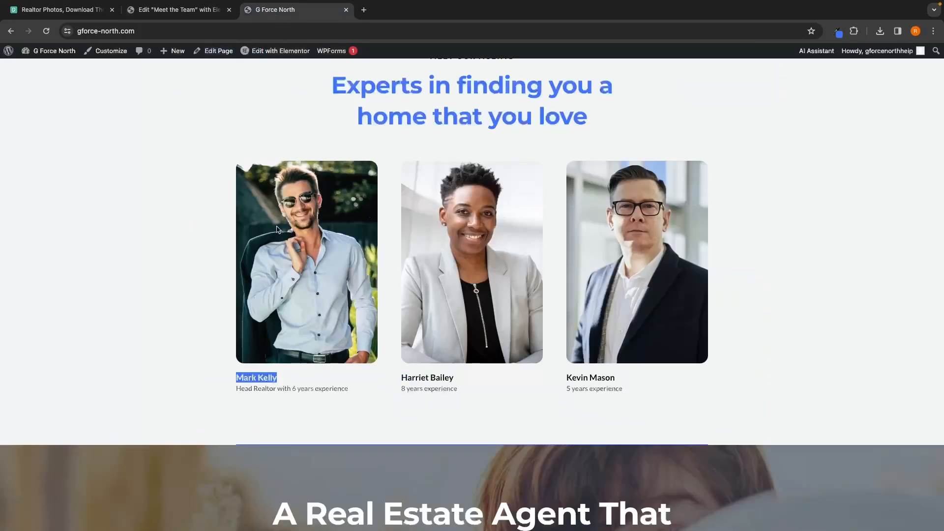
left_click(180, 10)
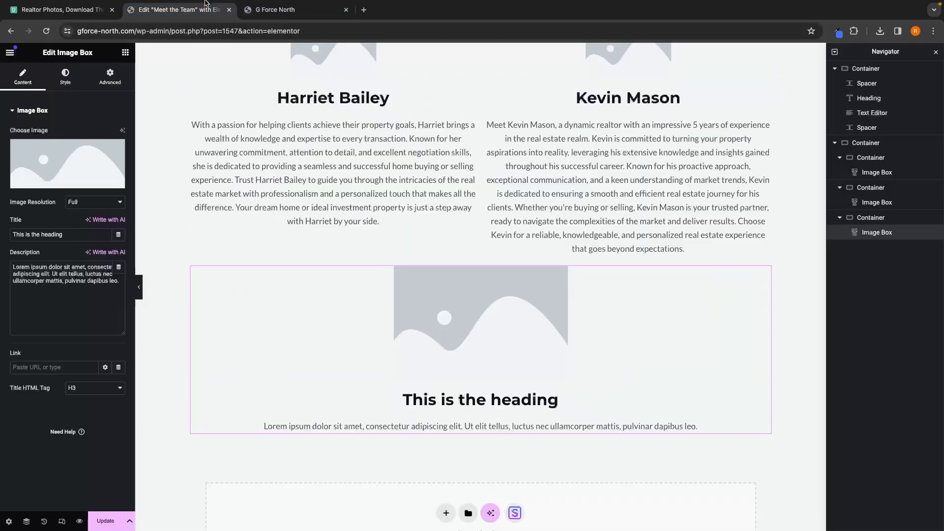
triple_click(86, 235)
key("ctrl+v")
left_click_drag(113, 293, 1, 246)
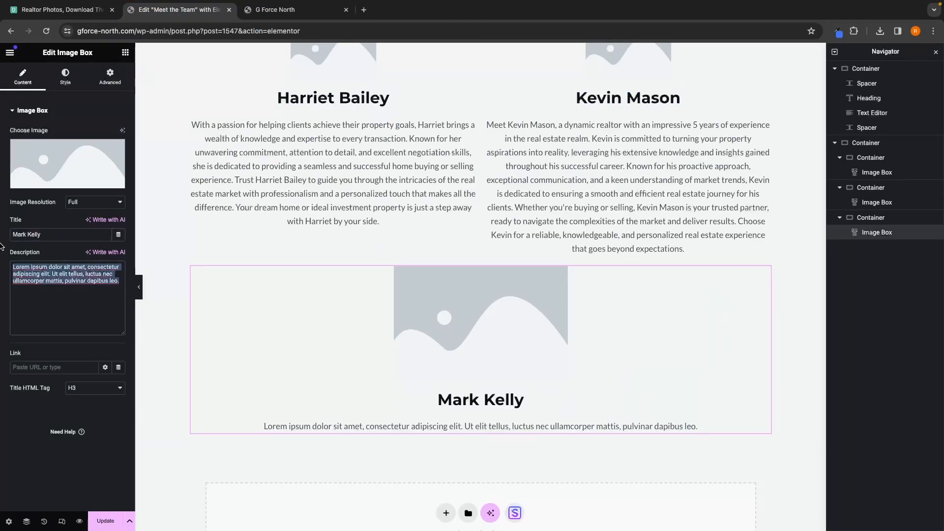
key("BackSpace")
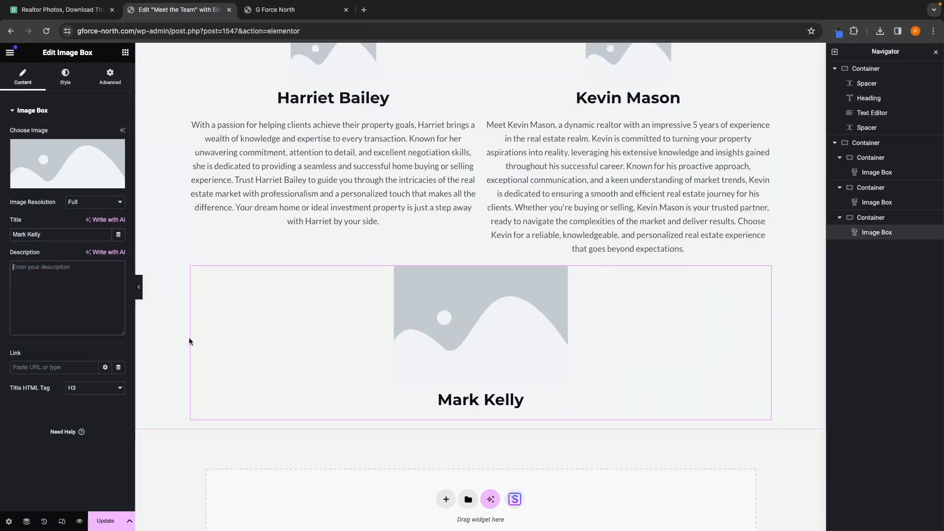
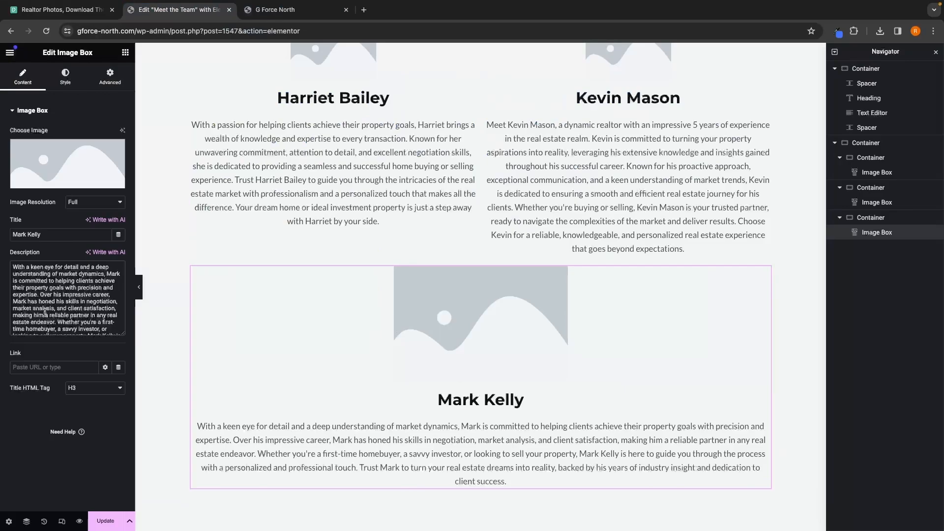
left_click(59, 239)
type("(")
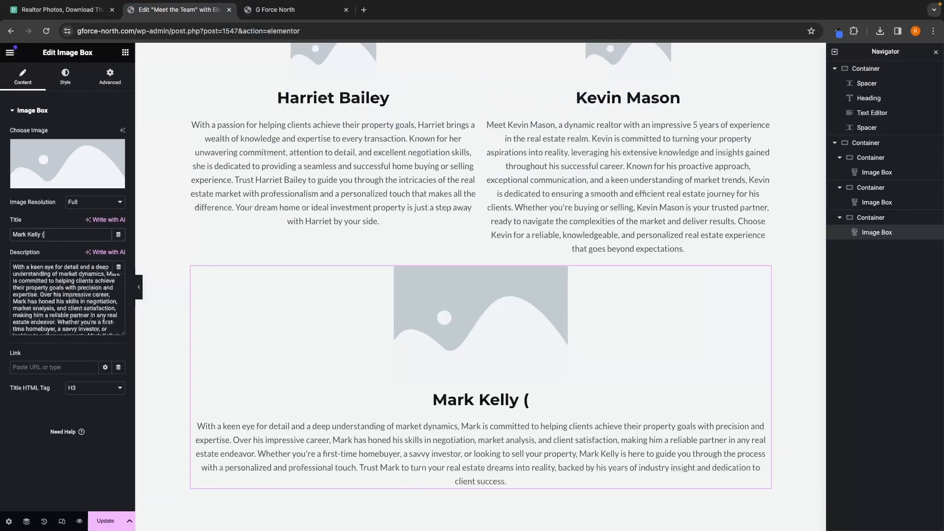
type("Head Re")
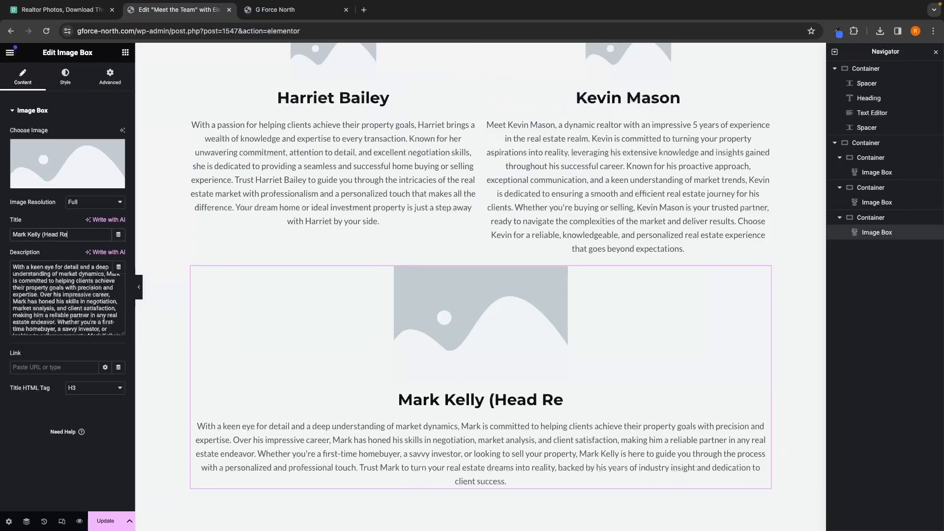
type("altor)")
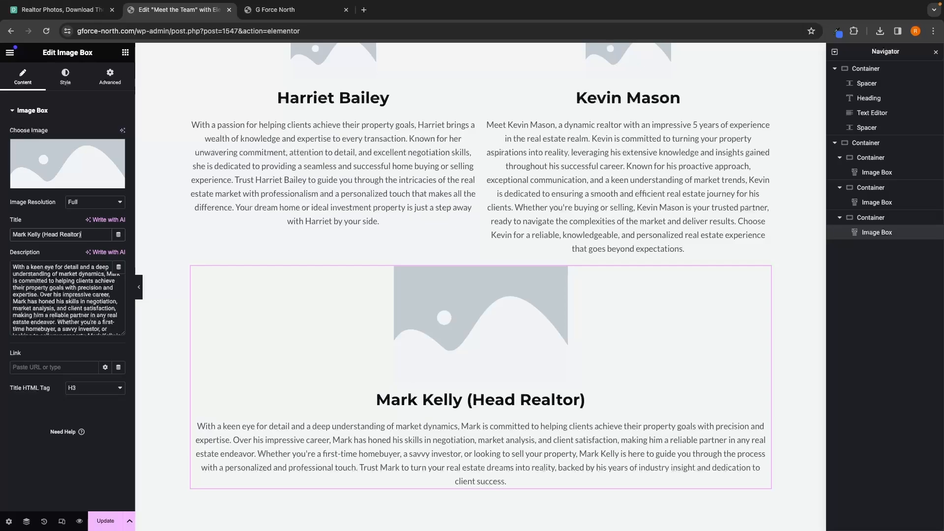
scroll(344, 187, "up", 2)
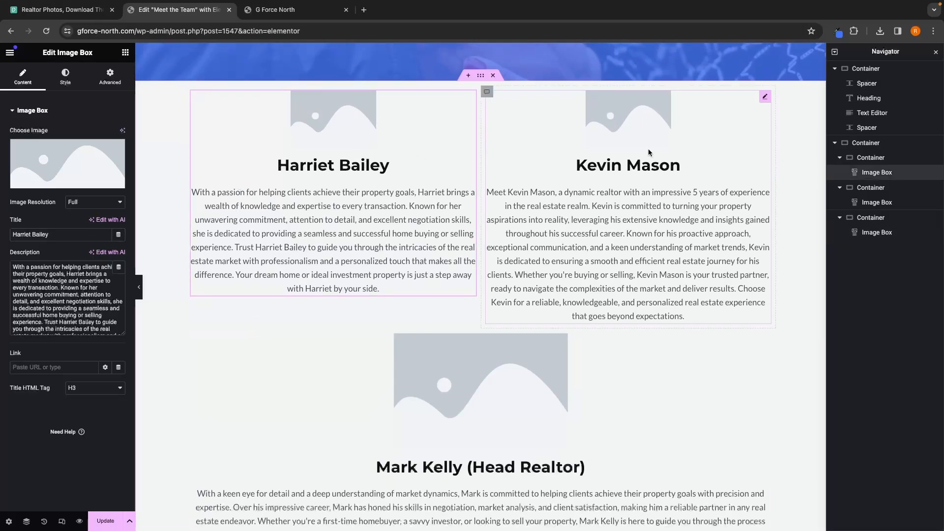
scroll(524, 381, "down", 1)
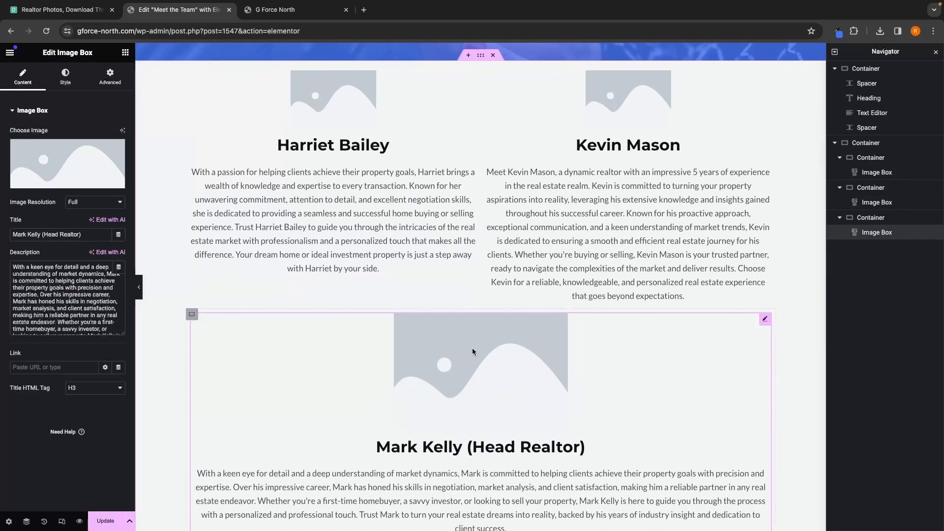
Step: Compare the team members' photos on the live home page with the placeholder images on the Meet the Team page
scroll(413, 123, "up", 5)
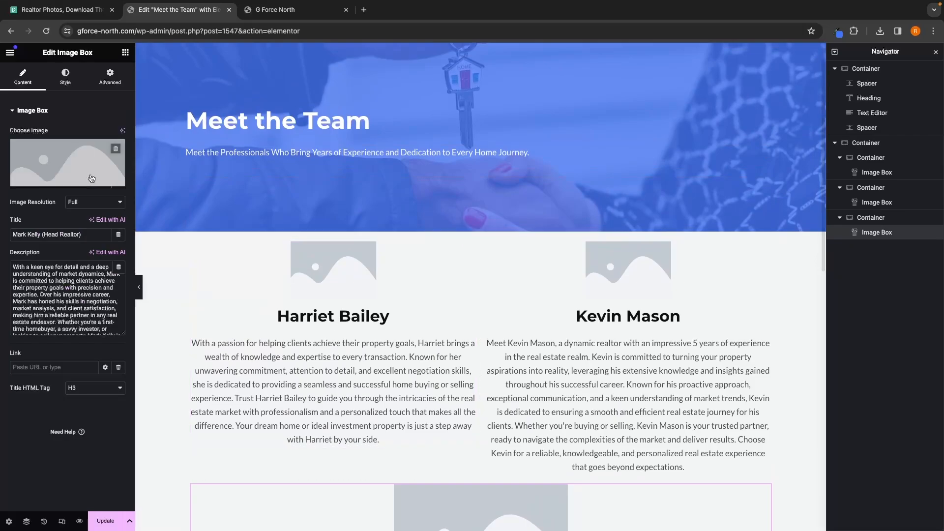
left_click(271, 10)
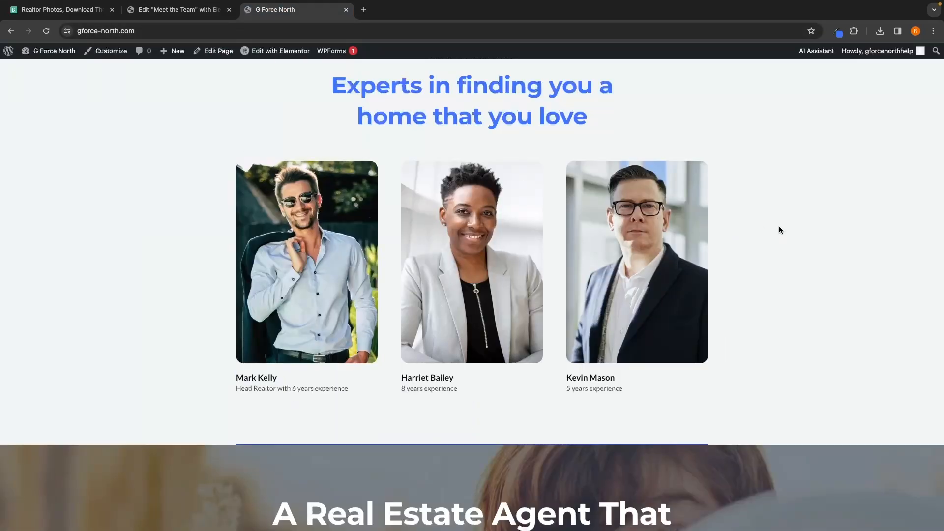
left_click(178, 10)
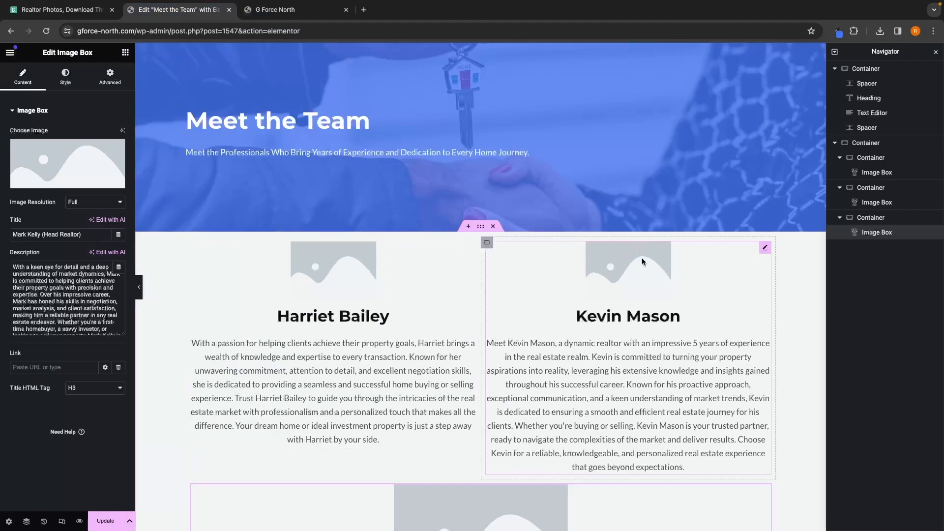
scroll(643, 260, "down", 5)
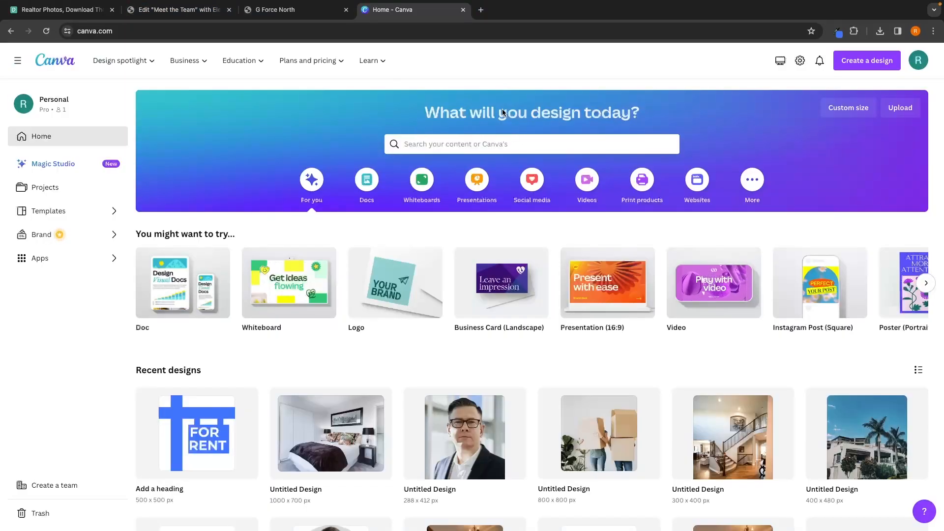
Step: Switch to Canva and create a new custom-size design of 500 × 500 px
left_click(859, 67)
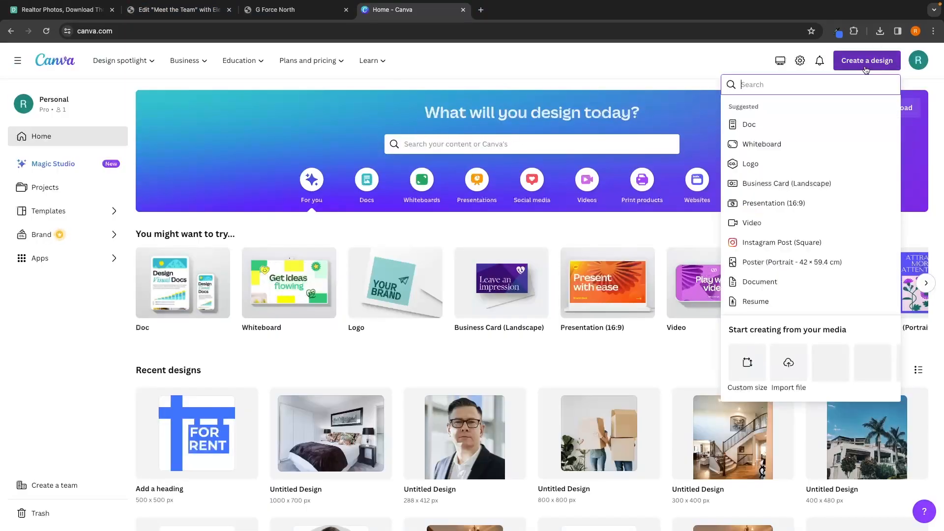
left_click(748, 350)
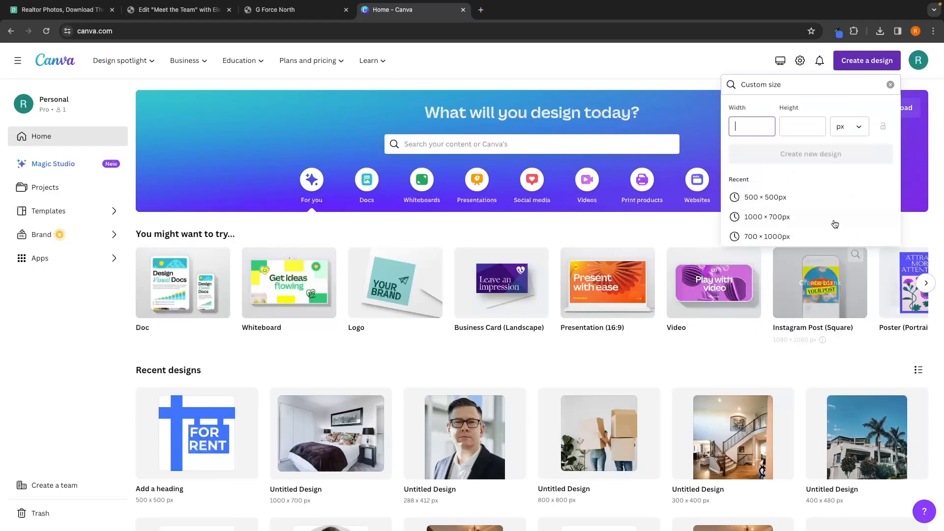
type("500")
key("Tab")
type("500")
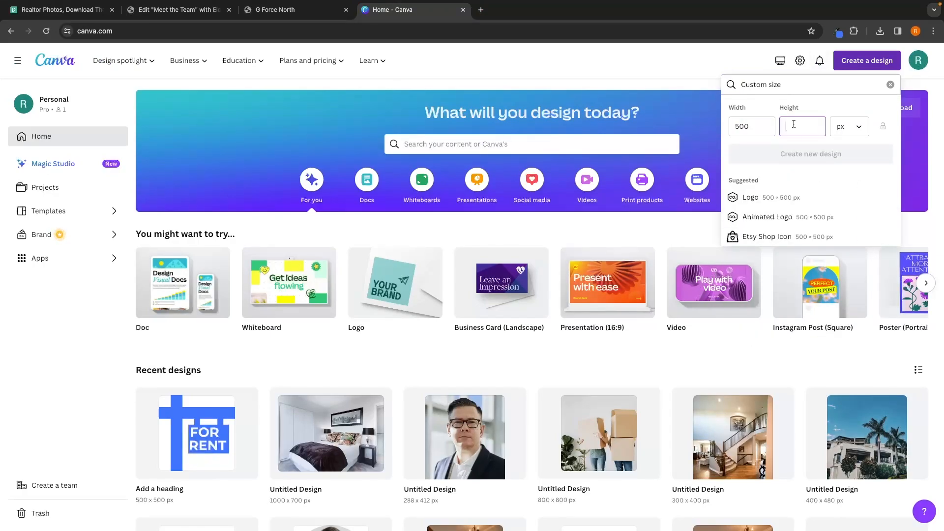
left_click(783, 147)
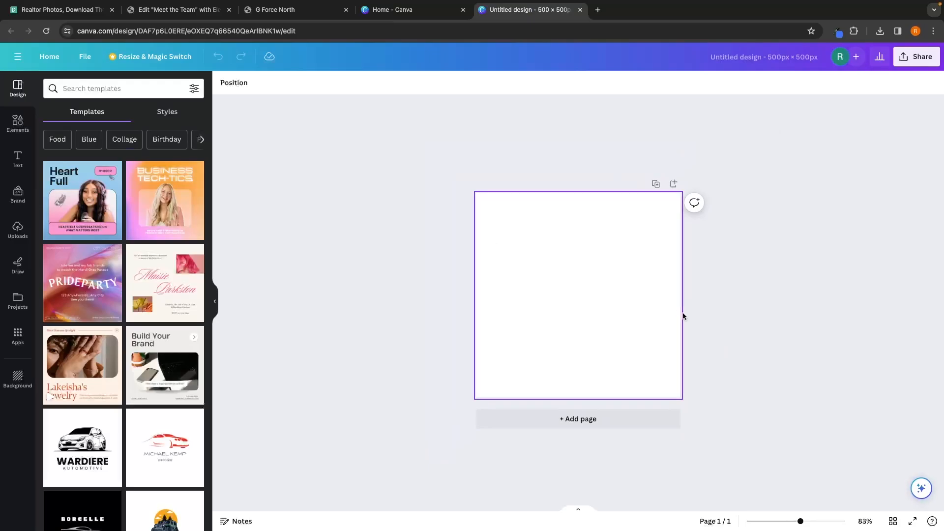
Step: Search elements for circle frame, add a circle frame, and enlarge it to fill the whole canvas
left_click(19, 123)
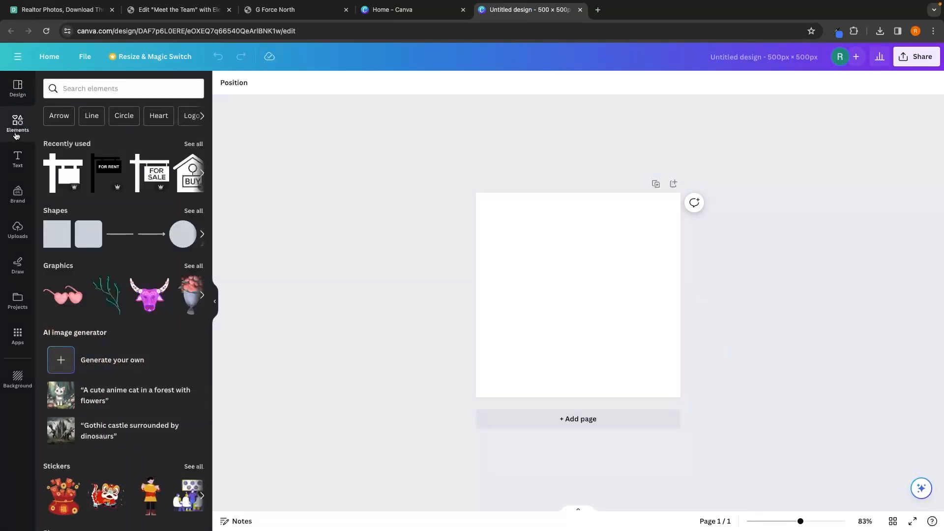
left_click(95, 89)
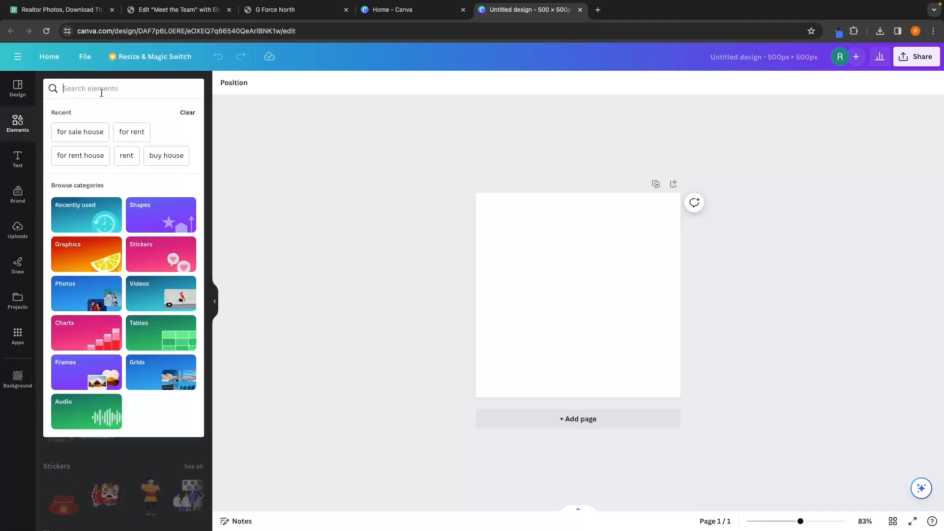
type("circle frame")
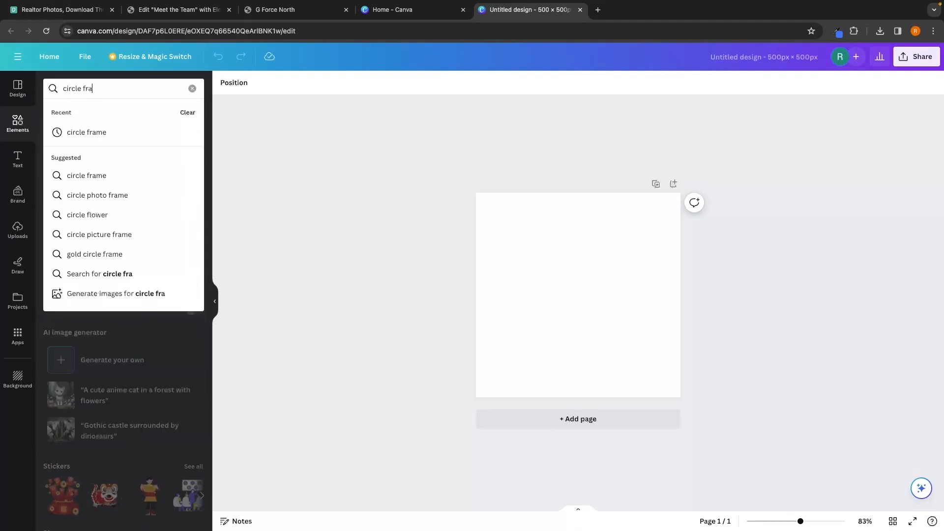
key("Return")
left_click(70, 200)
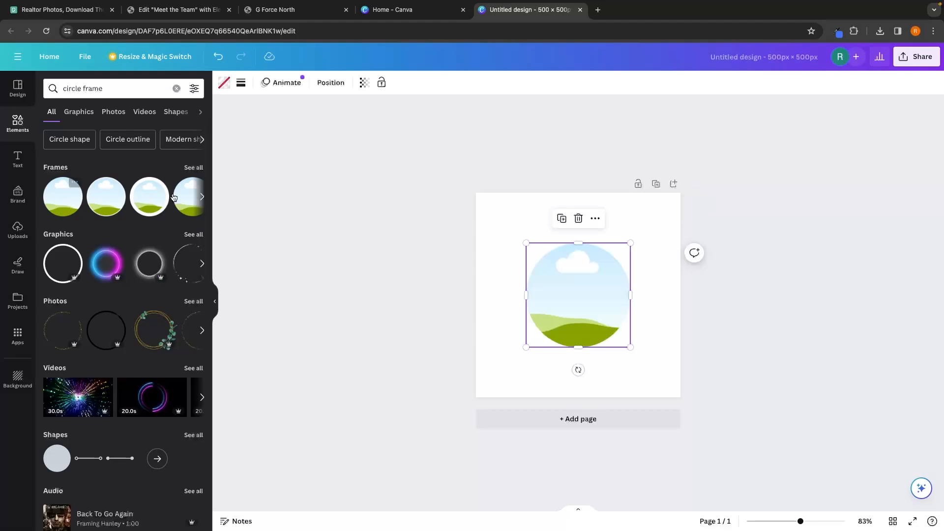
left_click_drag(631, 241, 681, 193)
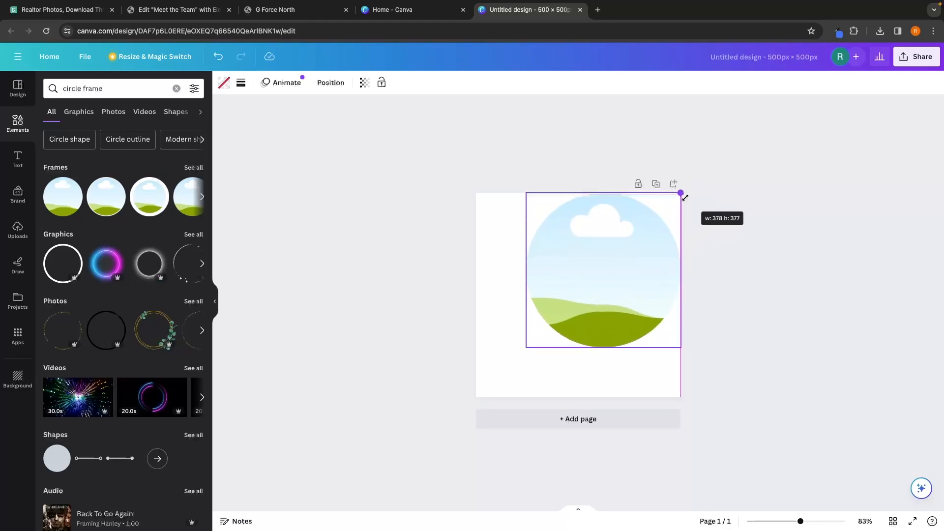
left_click_drag(526, 347, 469, 400)
left_click(18, 231)
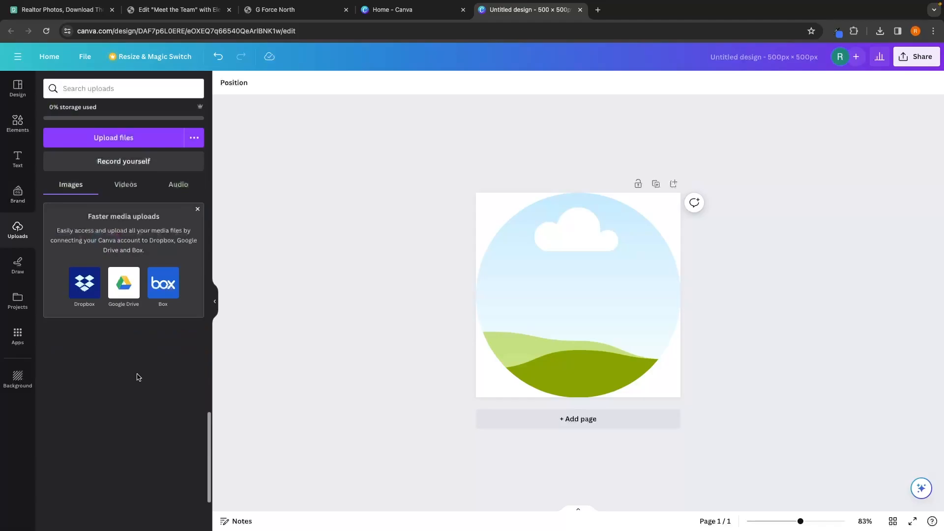
scroll(149, 393, "down", 8)
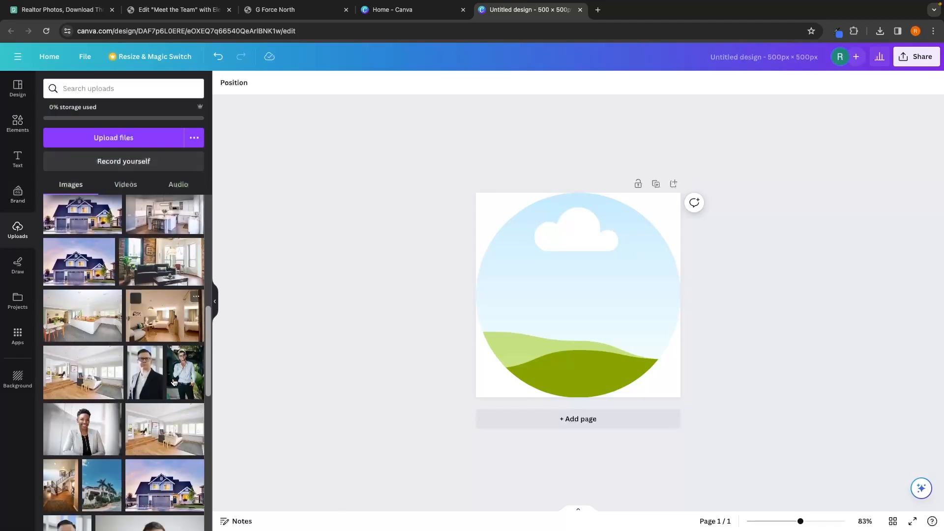
left_click_drag(92, 412, 618, 284)
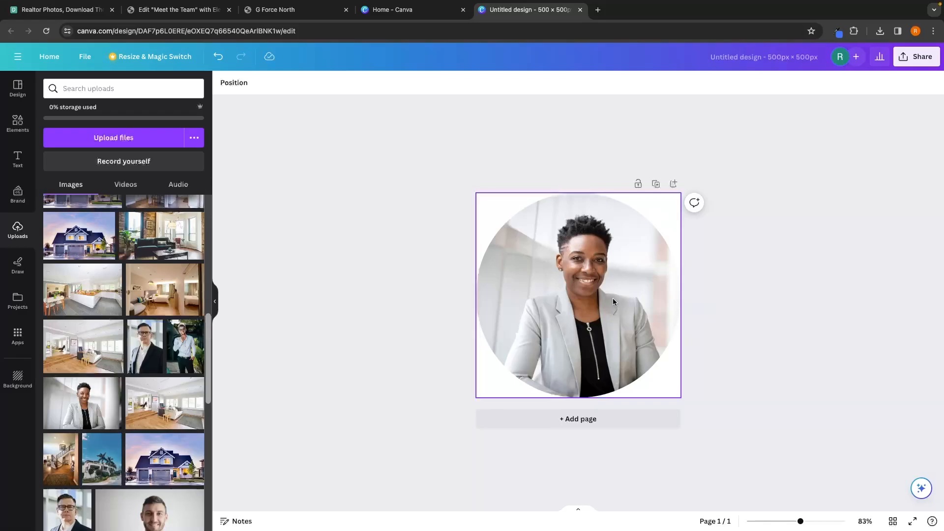
double_click(568, 283)
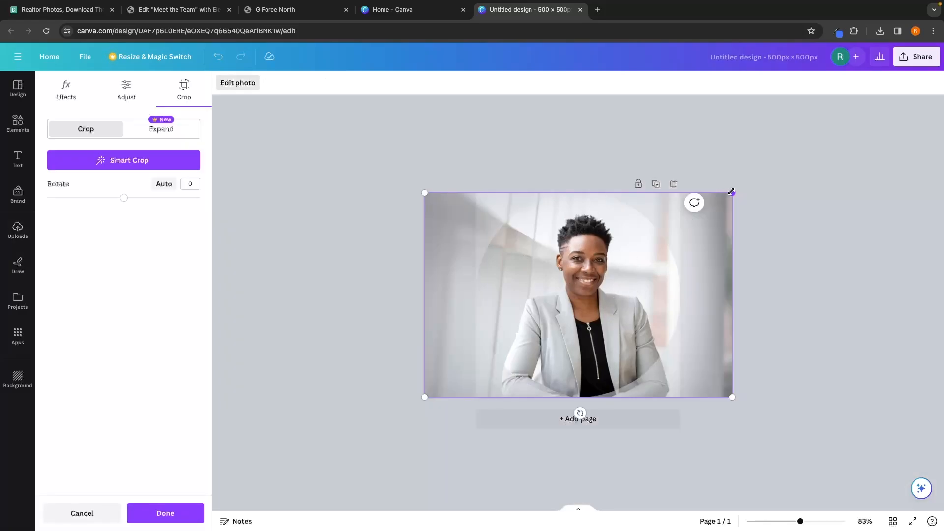
left_click_drag(732, 192, 713, 227)
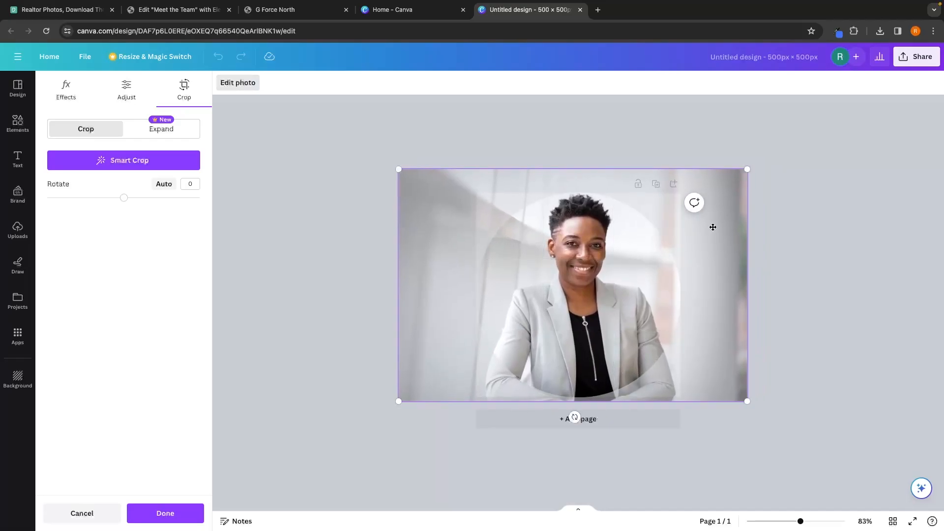
double_click(713, 228)
left_click(735, 254)
left_click(915, 57)
left_click(774, 195)
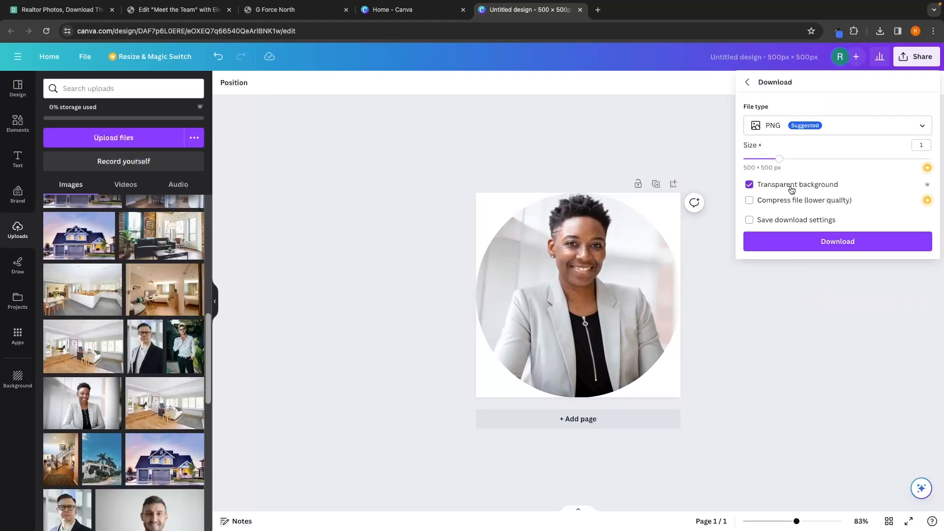
left_click(816, 242)
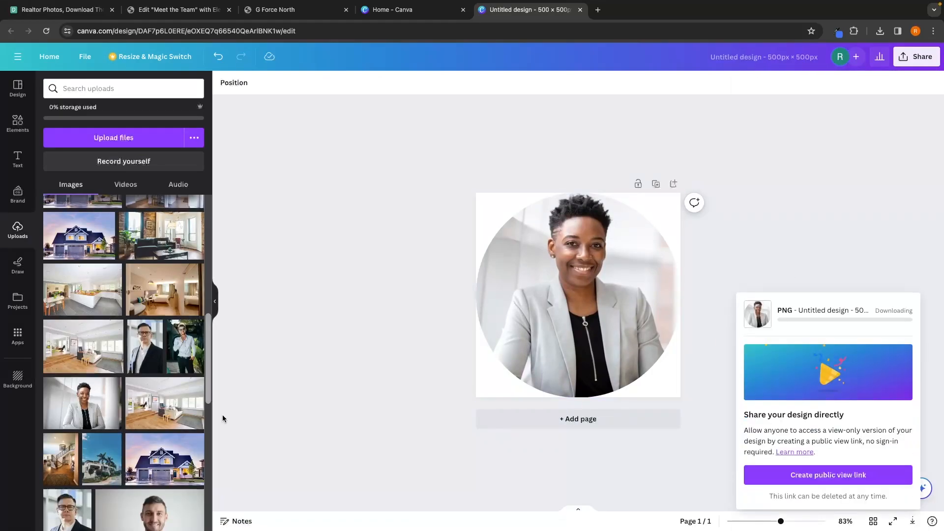
left_click_drag(166, 344, 594, 268)
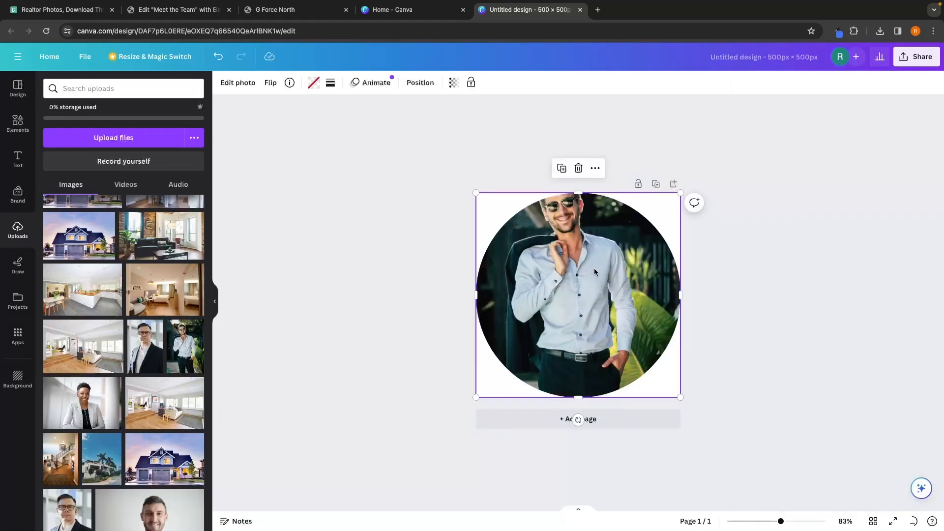
double_click(588, 313)
left_click_drag(678, 449, 751, 522)
left_click_drag(660, 364, 654, 382)
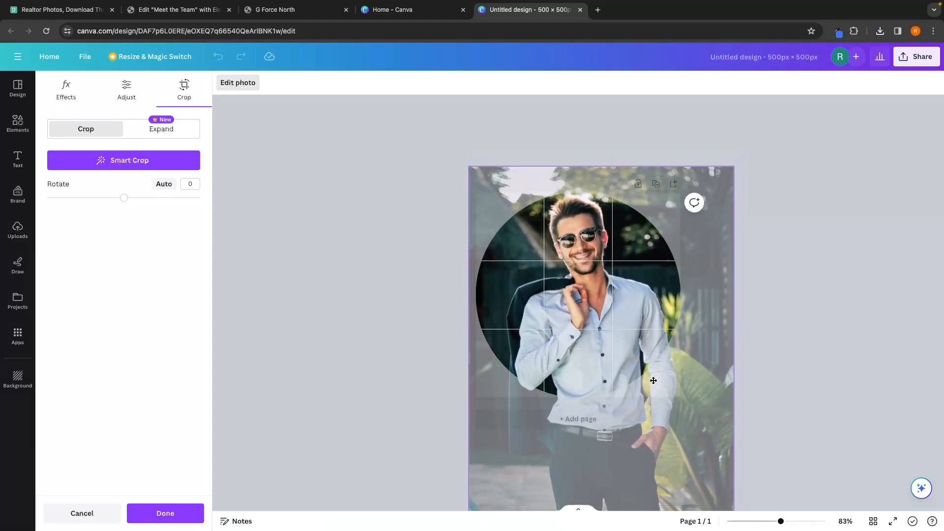
key("Return")
left_click(916, 56)
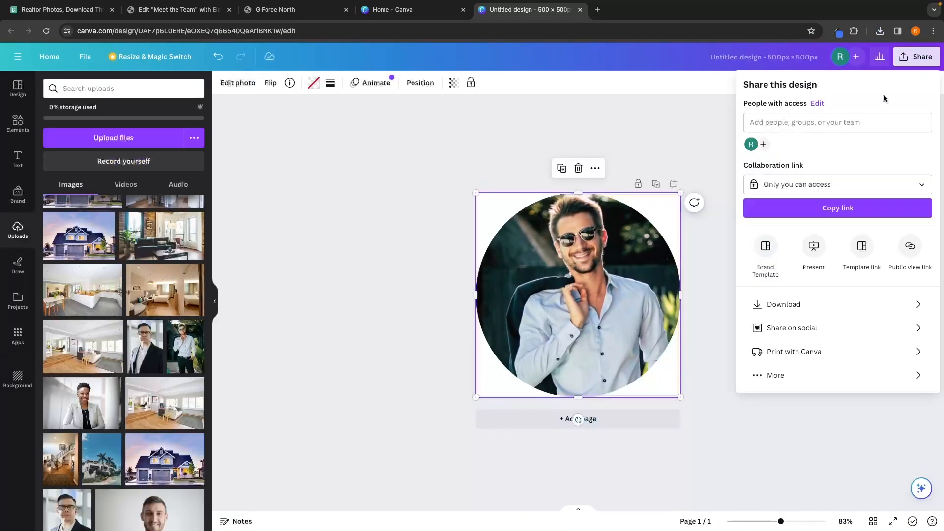
left_click(776, 305)
left_click(771, 186)
left_click(834, 240)
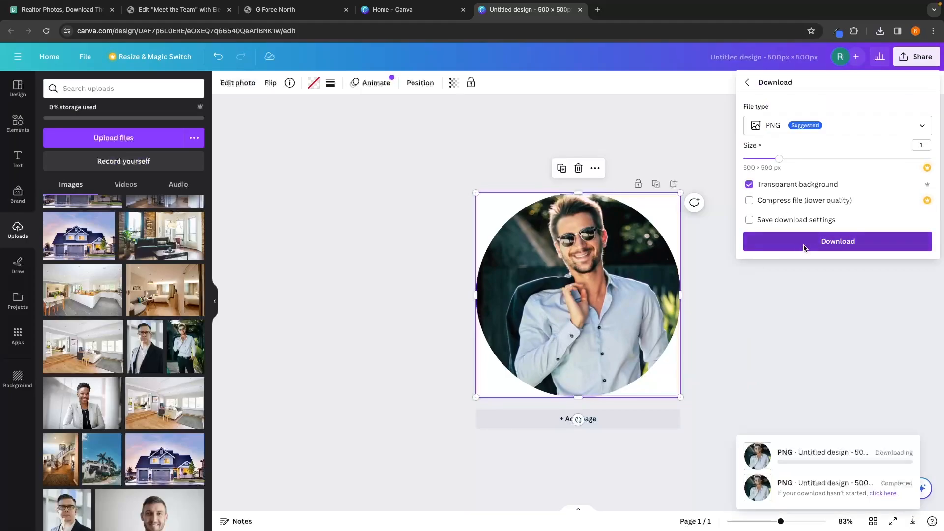
left_click(599, 320)
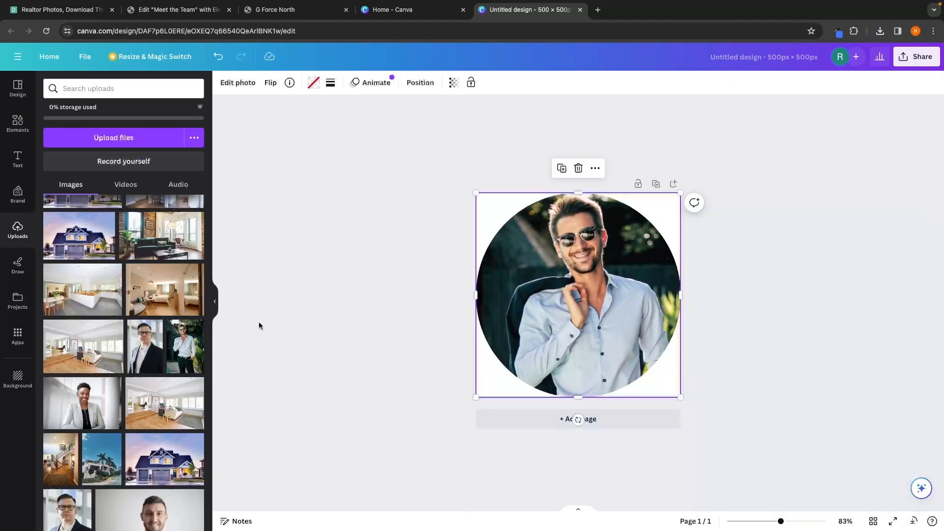
left_click_drag(147, 340, 646, 291)
double_click(581, 271)
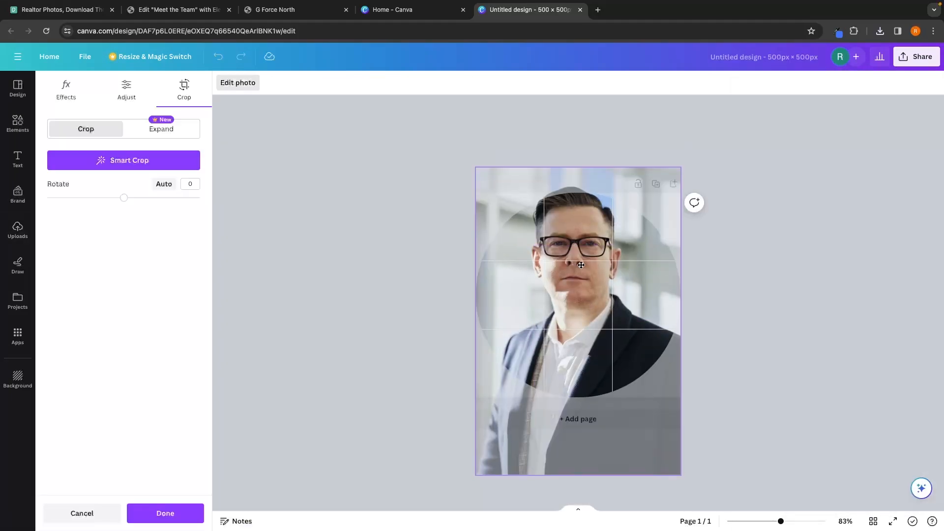
left_click(759, 285)
left_click(917, 60)
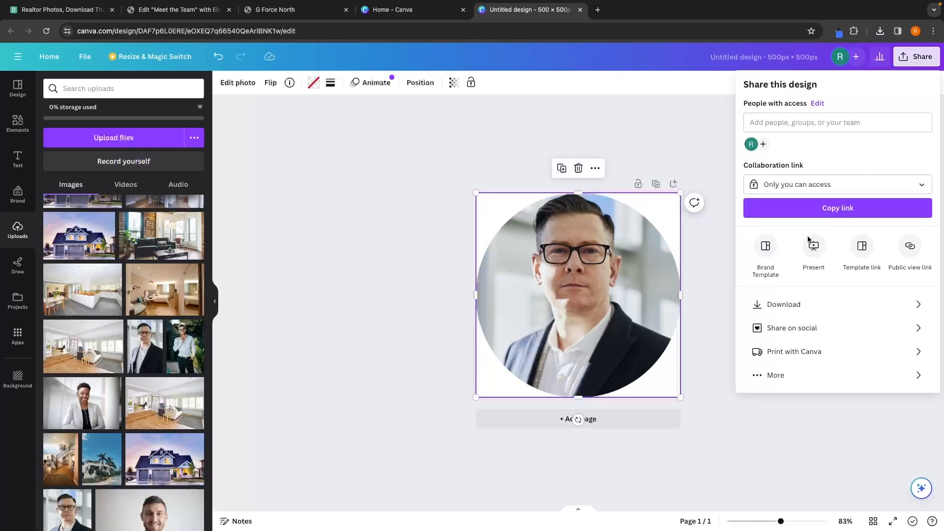
left_click(761, 298)
left_click(801, 185)
left_click(811, 240)
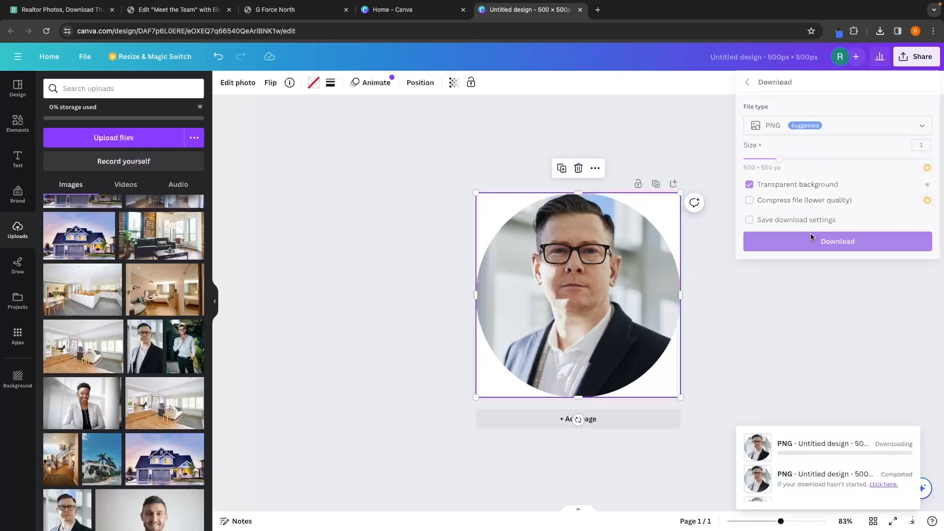
left_click(280, 11)
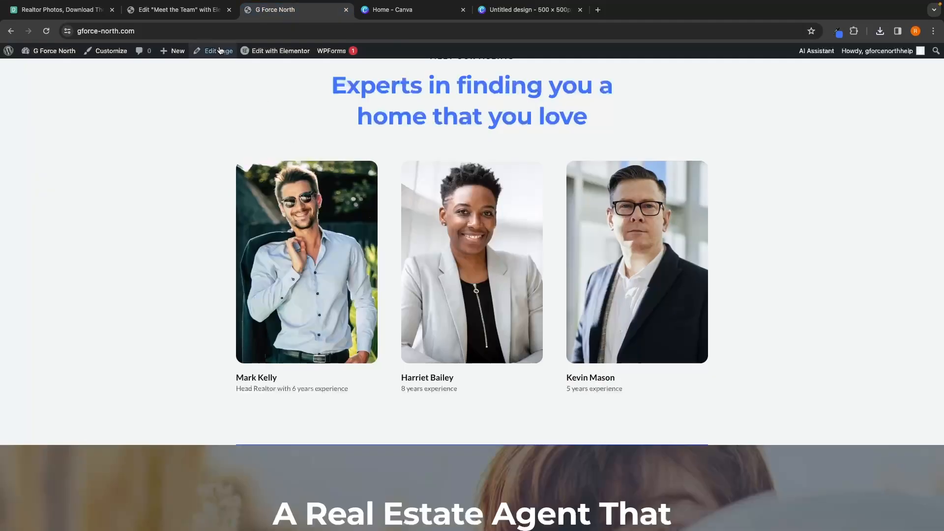
left_click(179, 9)
scroll(328, 190, "up", 1)
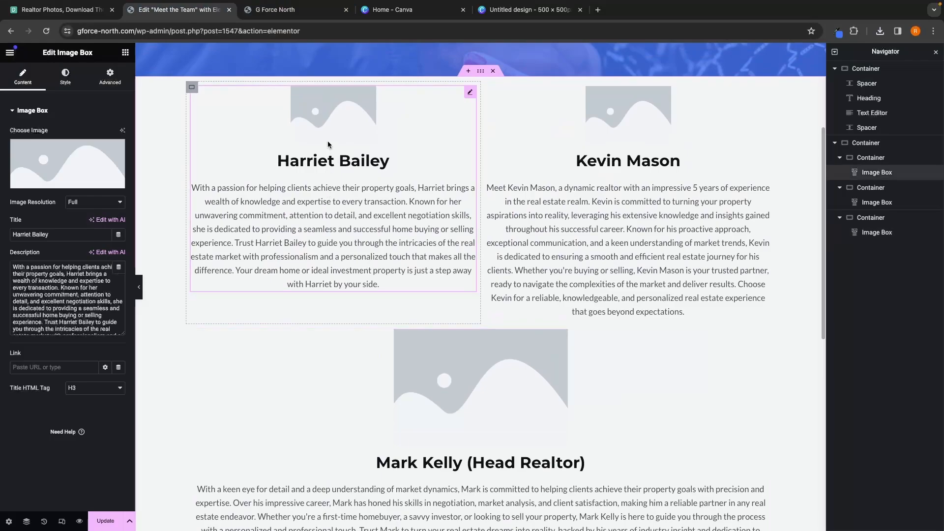
left_click(67, 172)
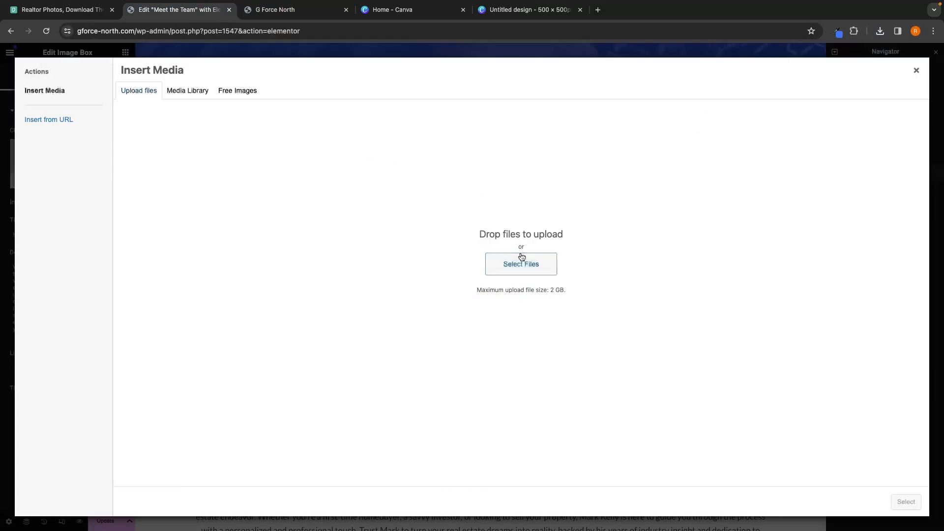
left_click(522, 259)
double_click(387, 230)
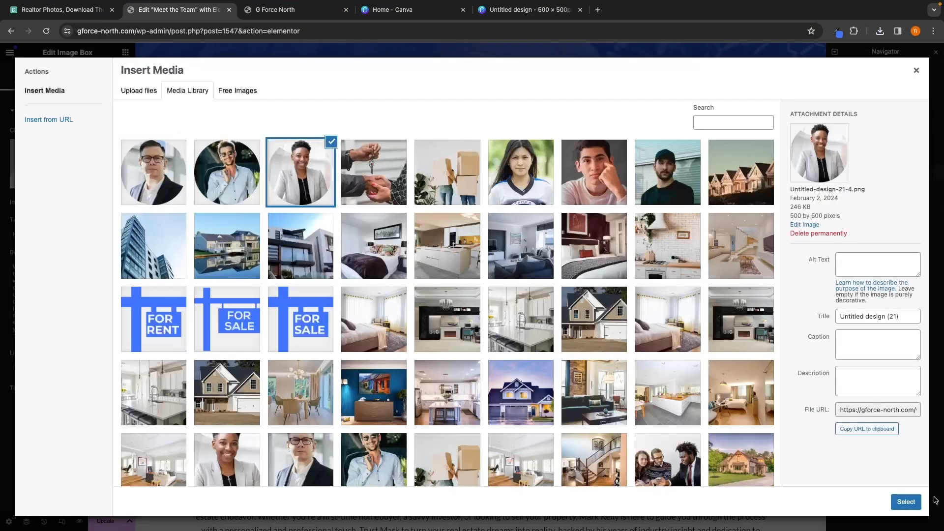
left_click(906, 501)
left_click(599, 126)
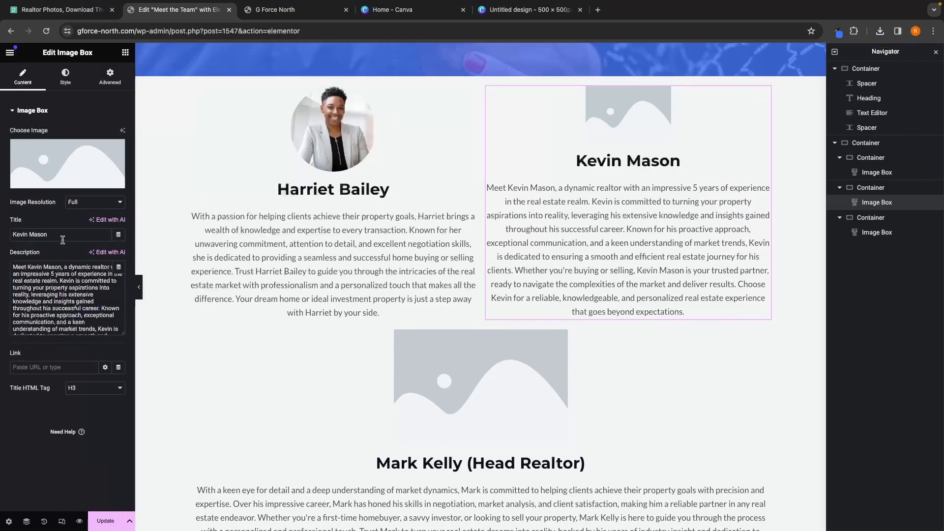
left_click(68, 164)
left_click(386, 372)
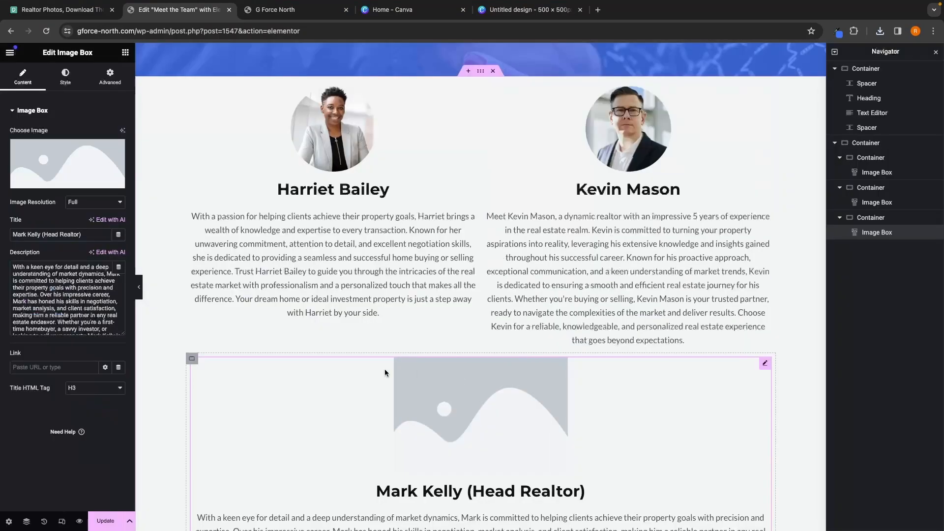
scroll(385, 373, "down", 1)
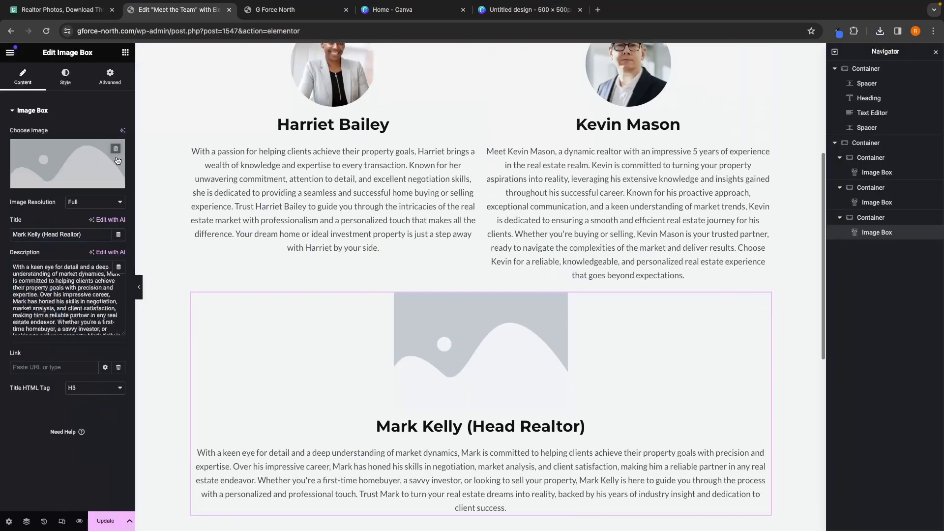
left_click(74, 143)
double_click(211, 170)
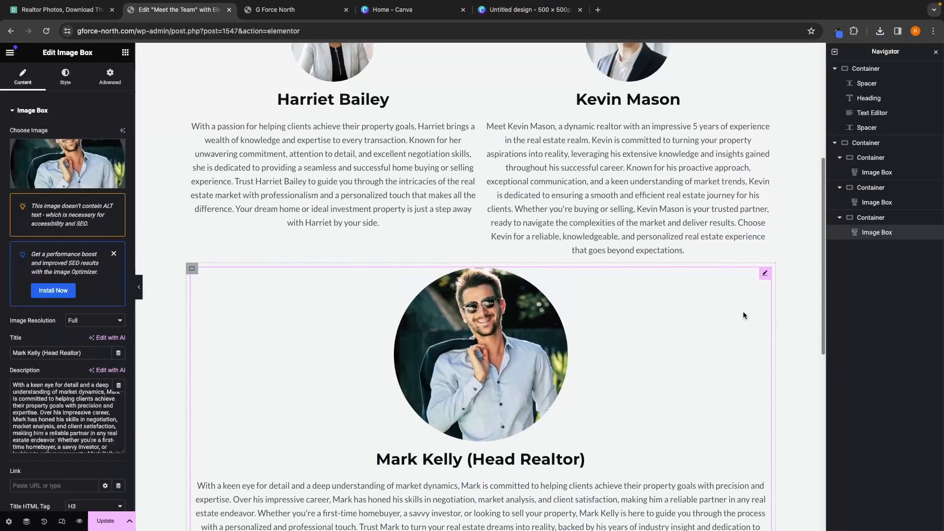
scroll(742, 311, "down", 2)
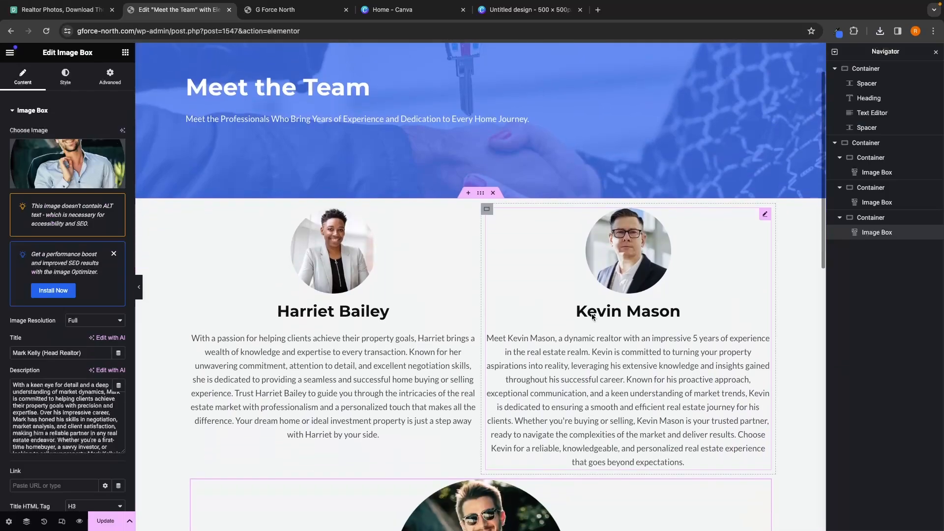
left_click(354, 309)
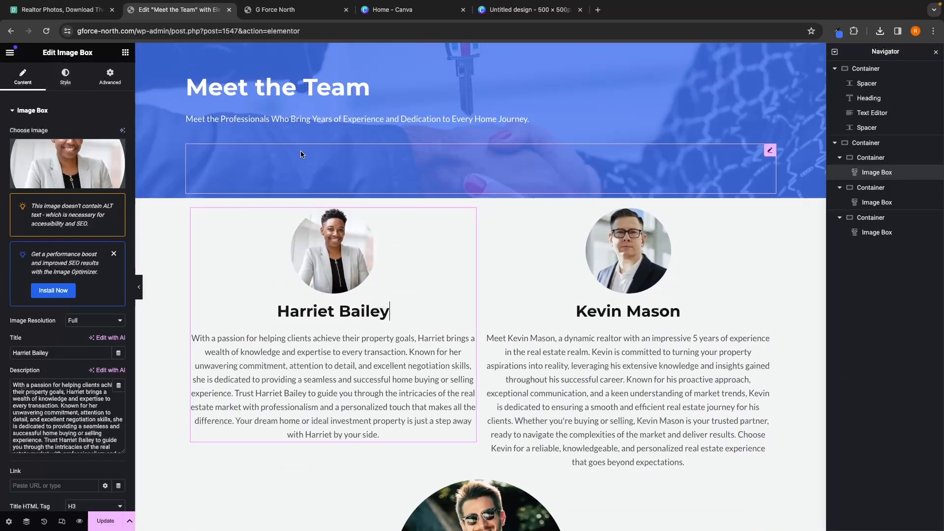
left_click(69, 88)
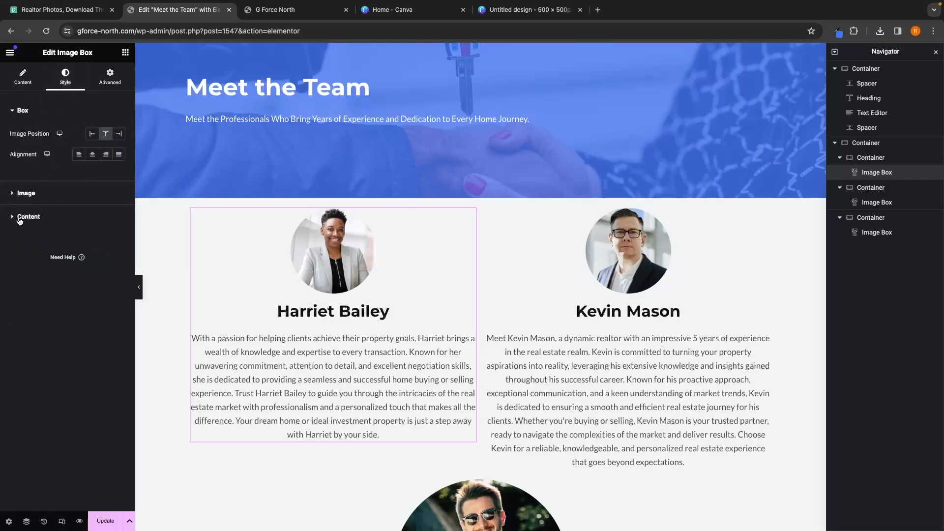
left_click(20, 218)
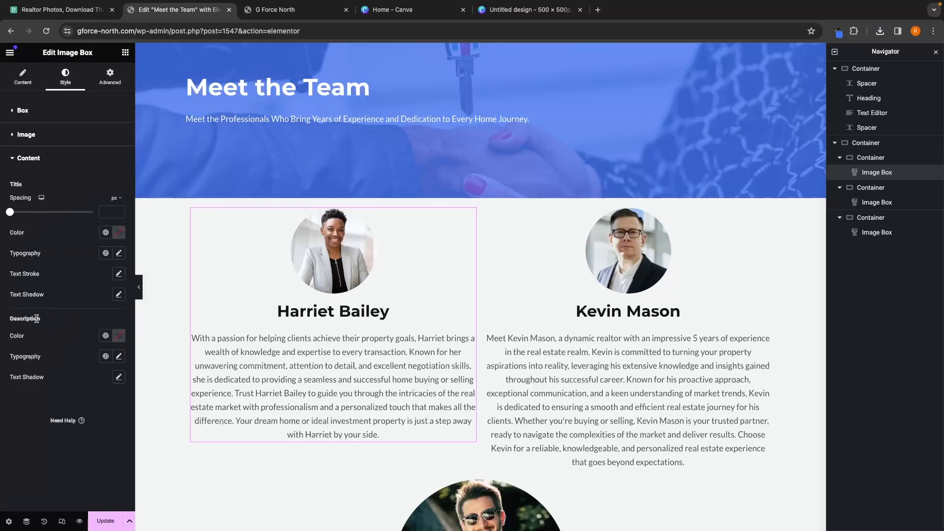
left_click(837, 31)
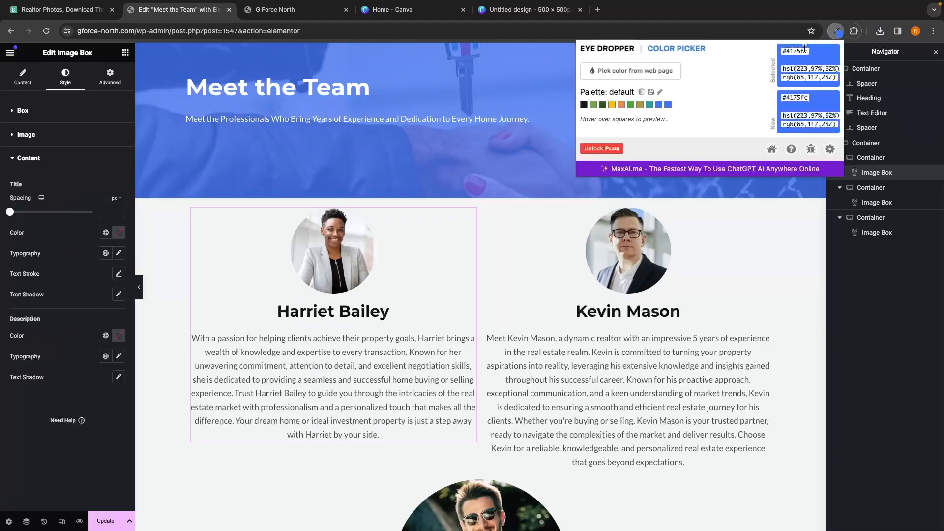
left_click(16, 226)
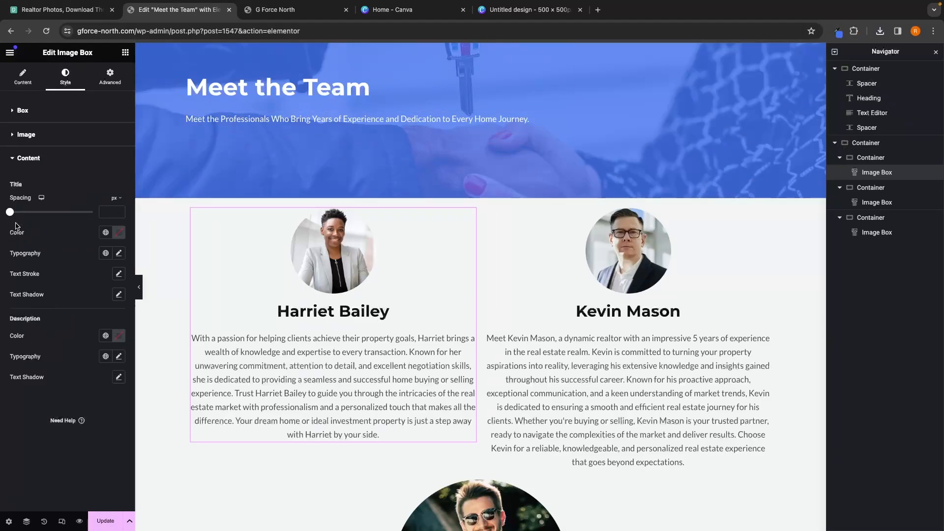
left_click(118, 234)
left_click(142, 295)
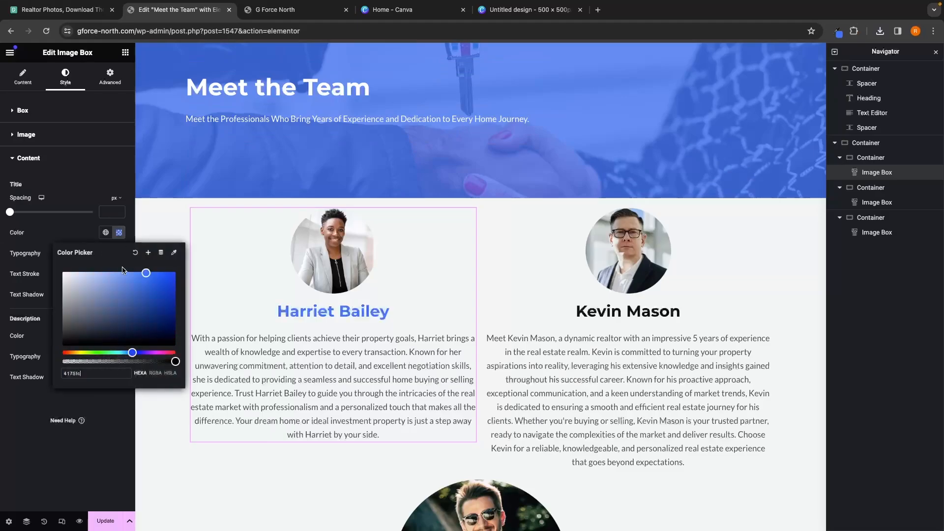
left_click(642, 309)
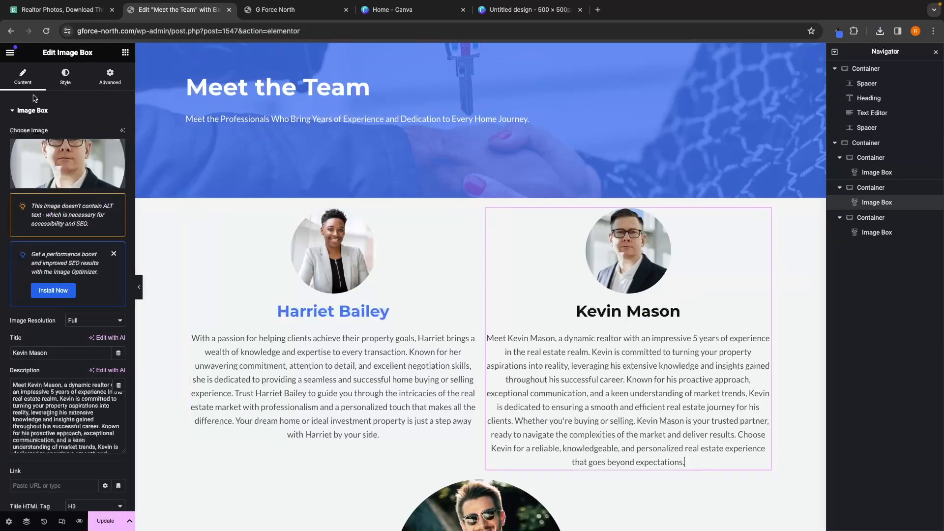
left_click(64, 73)
left_click(28, 216)
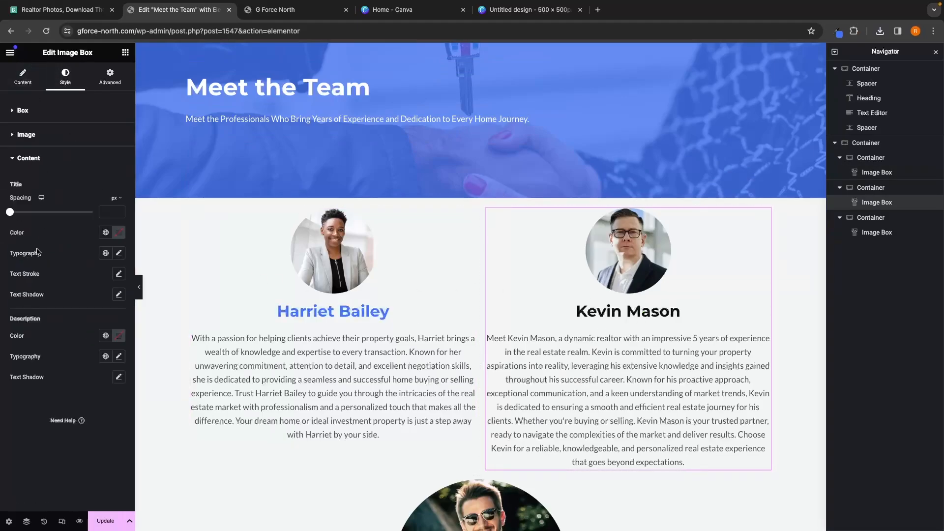
left_click(120, 233)
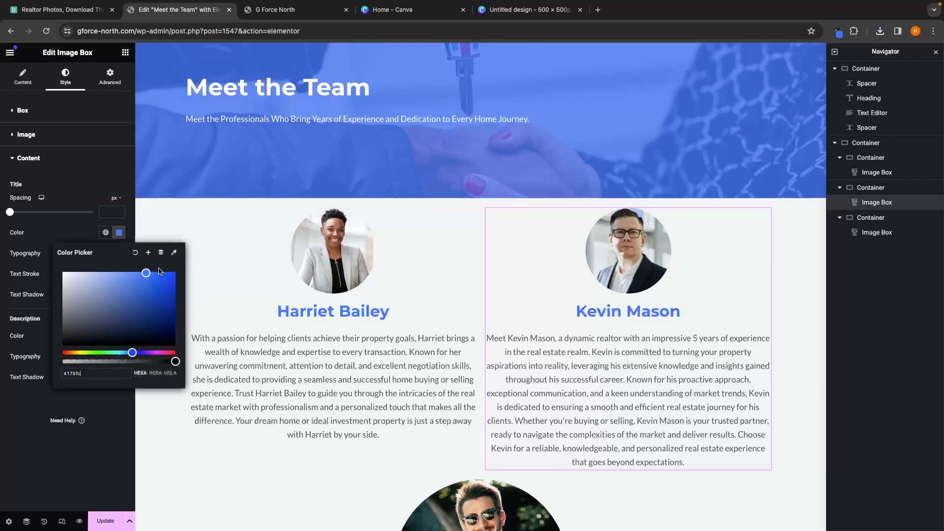
scroll(442, 295, "down", 5)
left_click(443, 382)
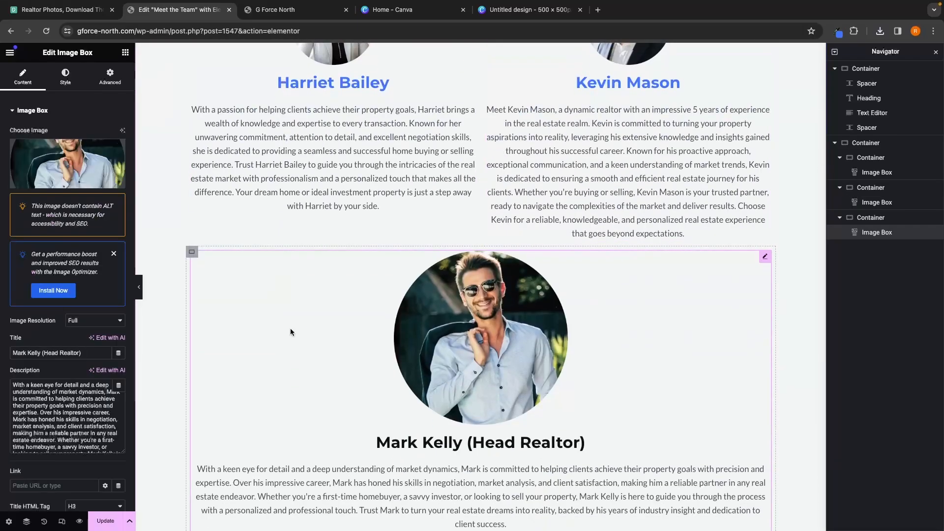
left_click(65, 76)
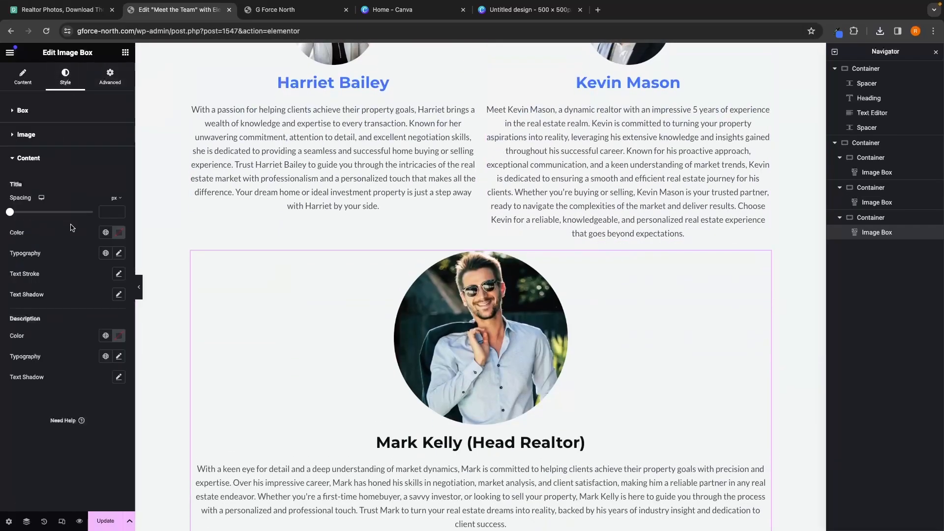
left_click(119, 233)
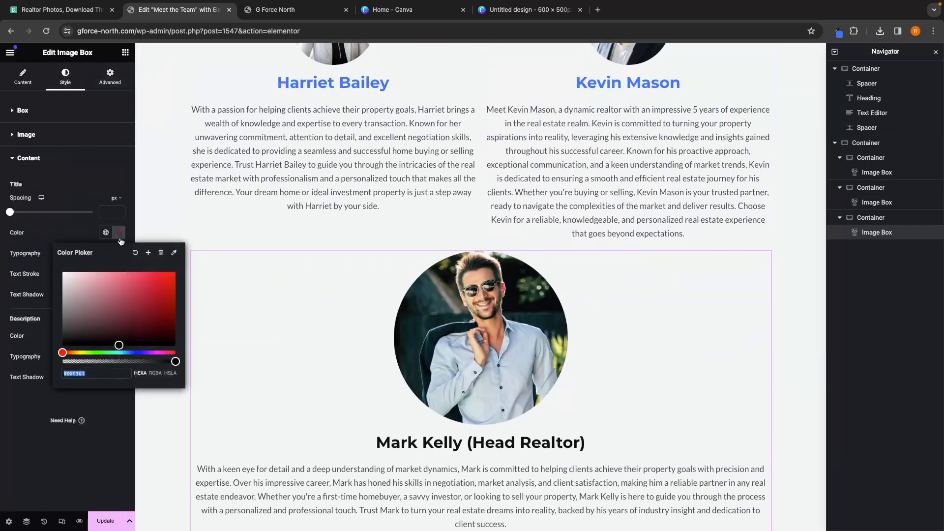
left_click(627, 320)
scroll(805, 311, "down", 2)
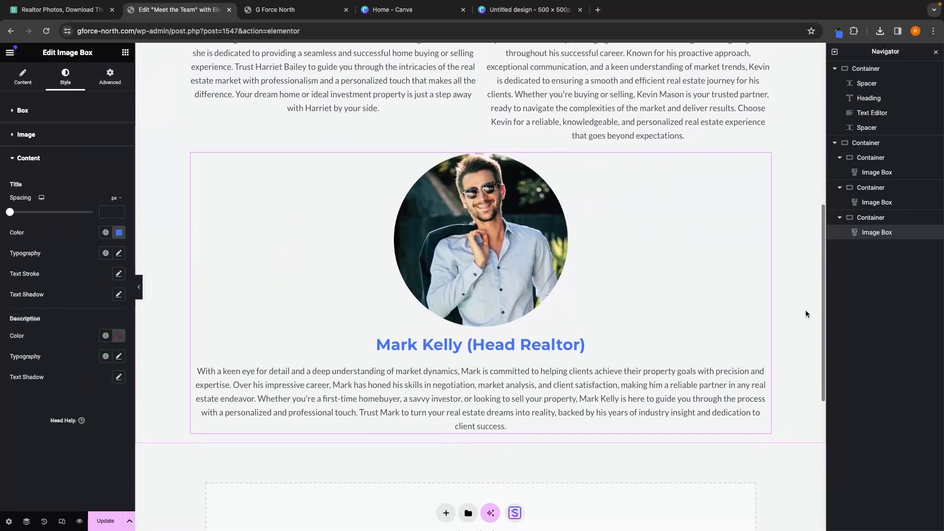
scroll(805, 313, "down", 4)
scroll(805, 313, "up", 8)
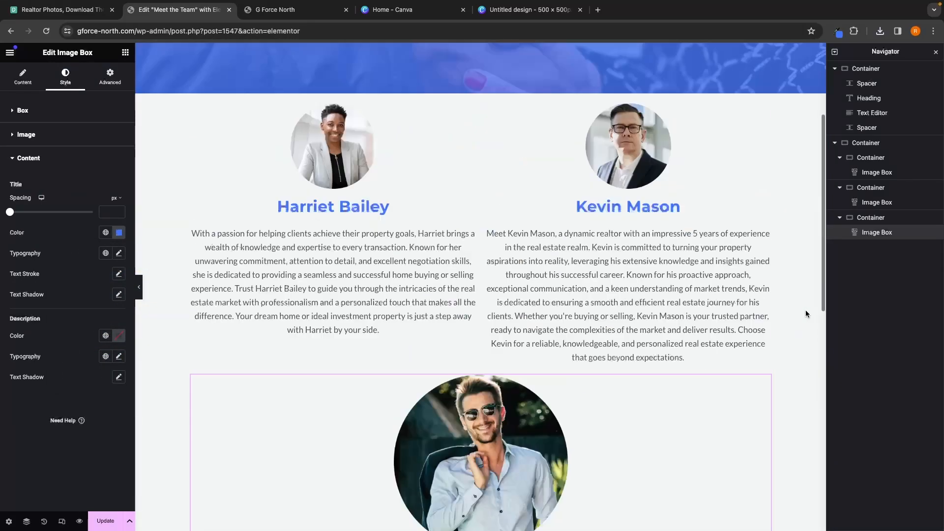
scroll(805, 313, "up", 4)
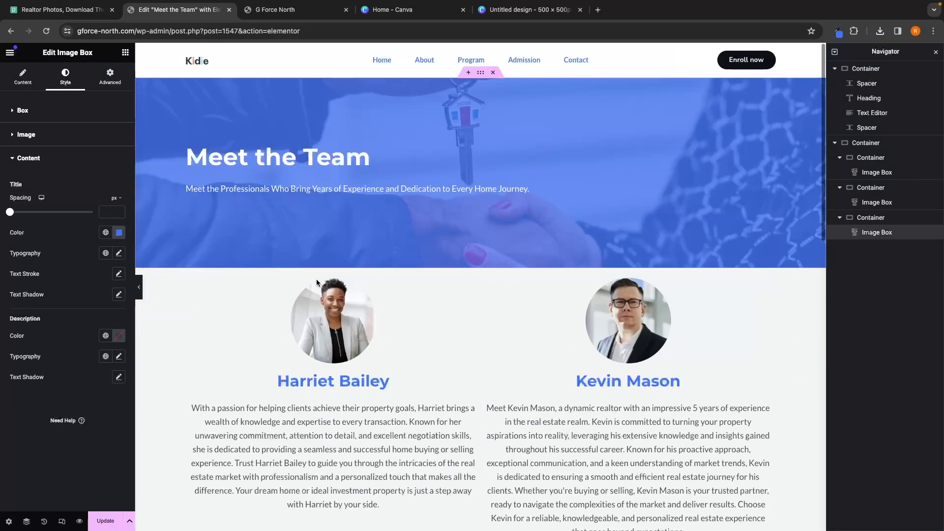
Step: Preview the Meet the Team page in a new tab
left_click(79, 521)
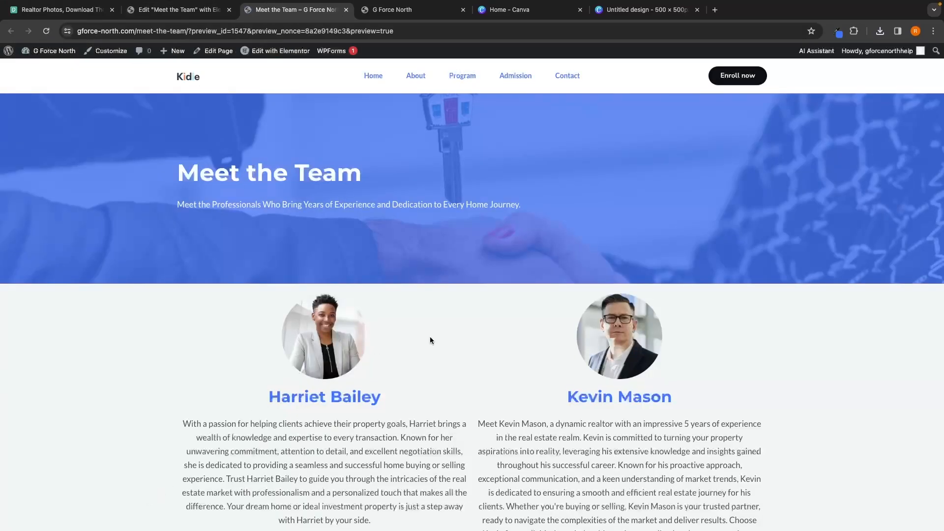
scroll(504, 326, "down", 1)
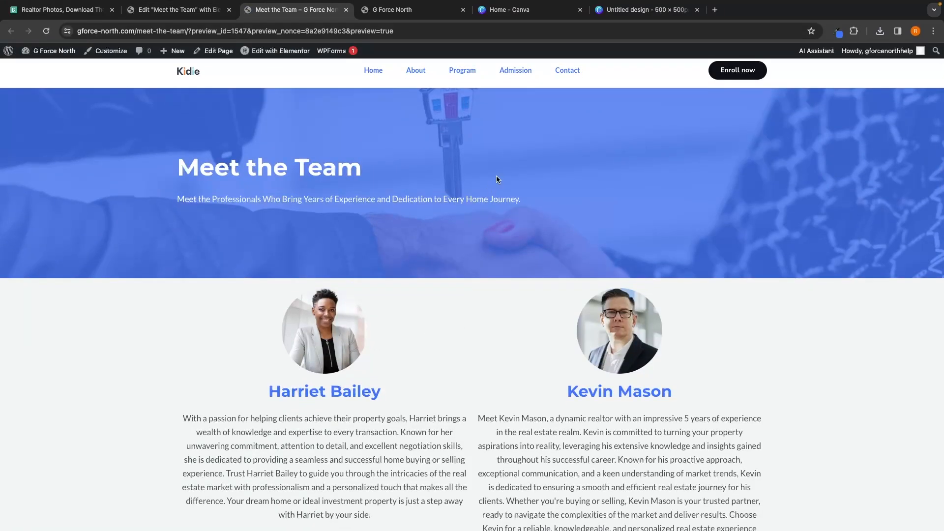
Step: Reopen the editor and set the hero container's background image position to Custom with Y about -151 px
left_click(294, 52)
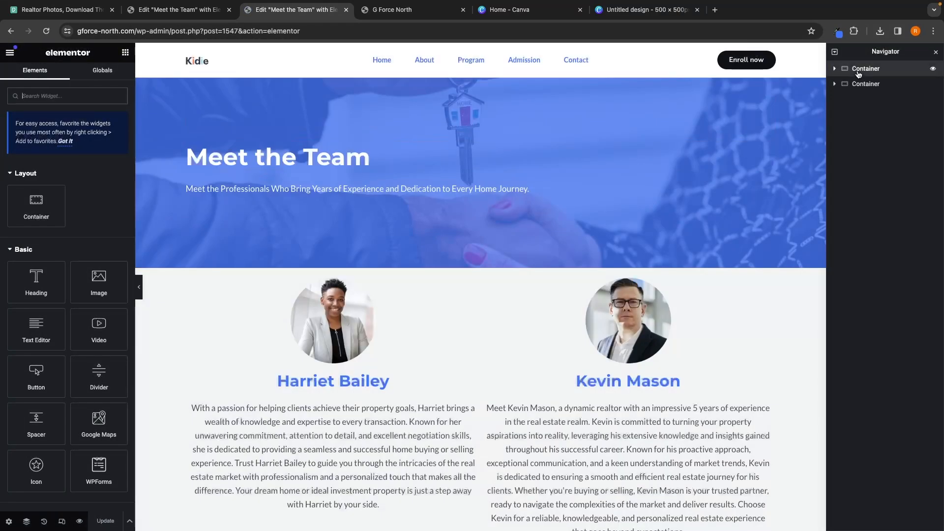
left_click(858, 71)
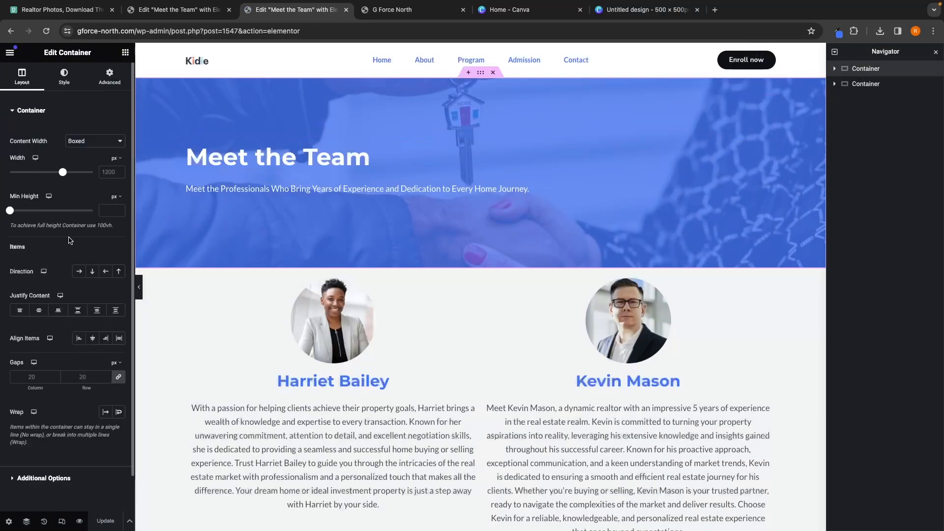
left_click(109, 76)
left_click(64, 76)
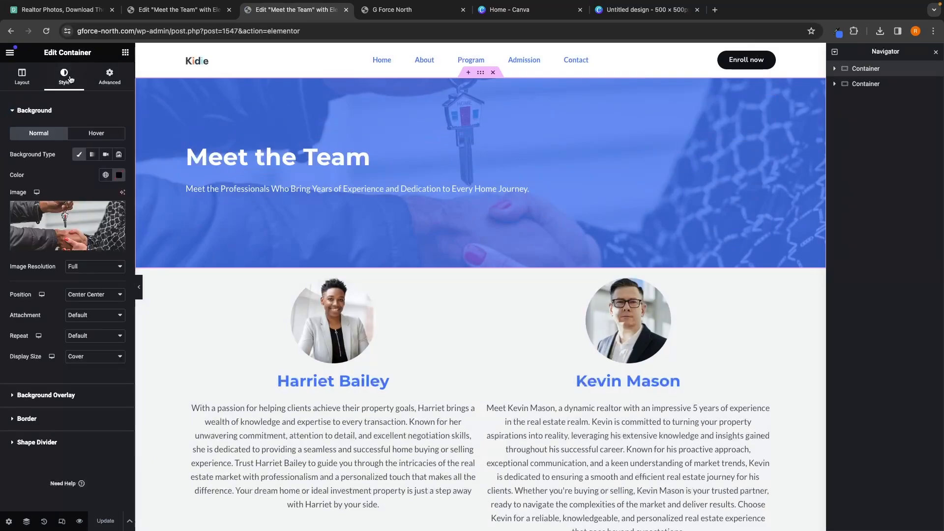
scroll(63, 285, "down", 2)
scroll(63, 285, "down", 1)
left_click(81, 323)
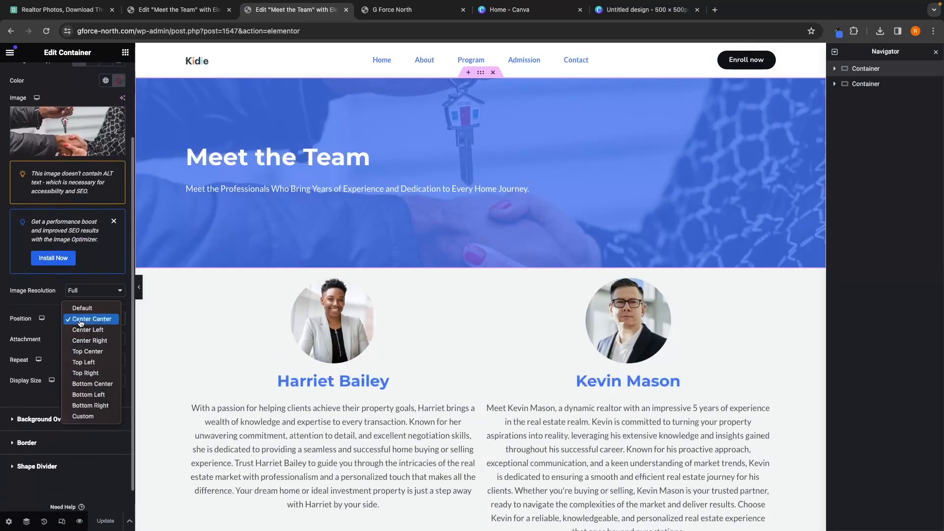
left_click(93, 384)
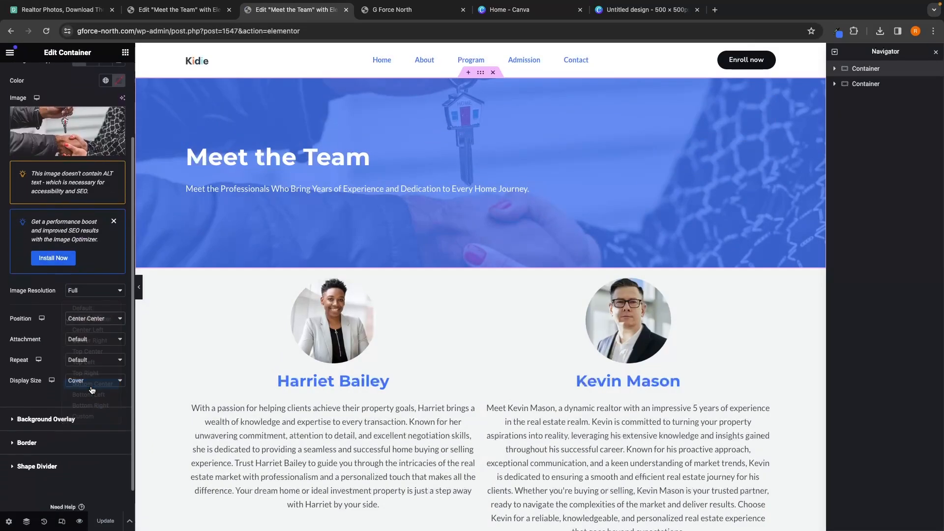
left_click(91, 318)
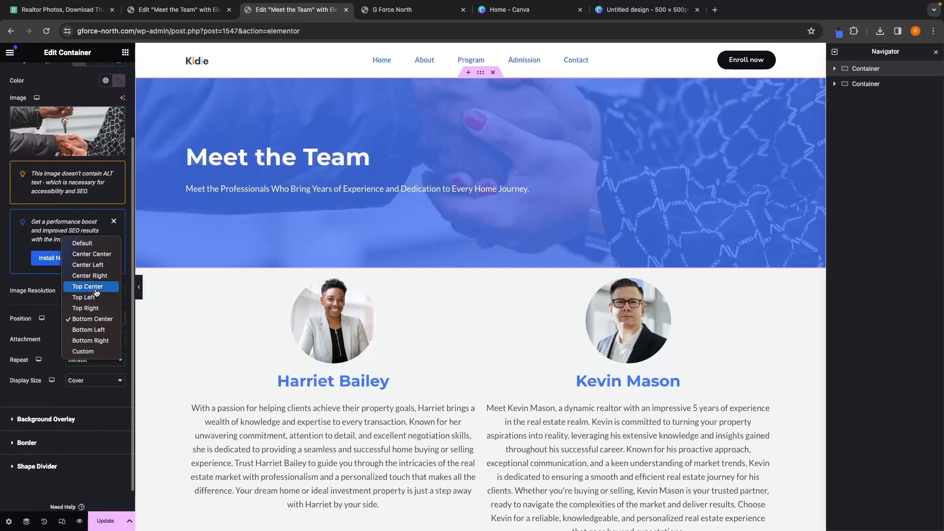
left_click(94, 287)
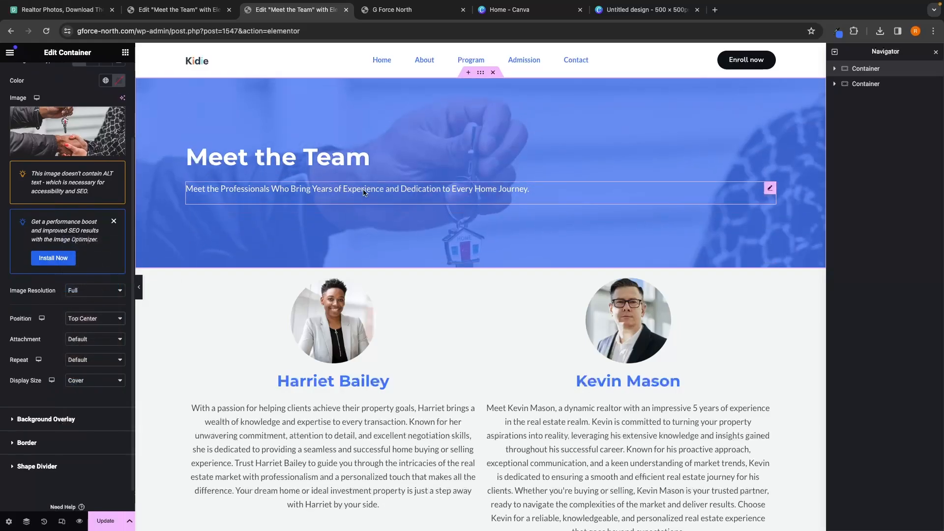
left_click(93, 318)
left_click(78, 440)
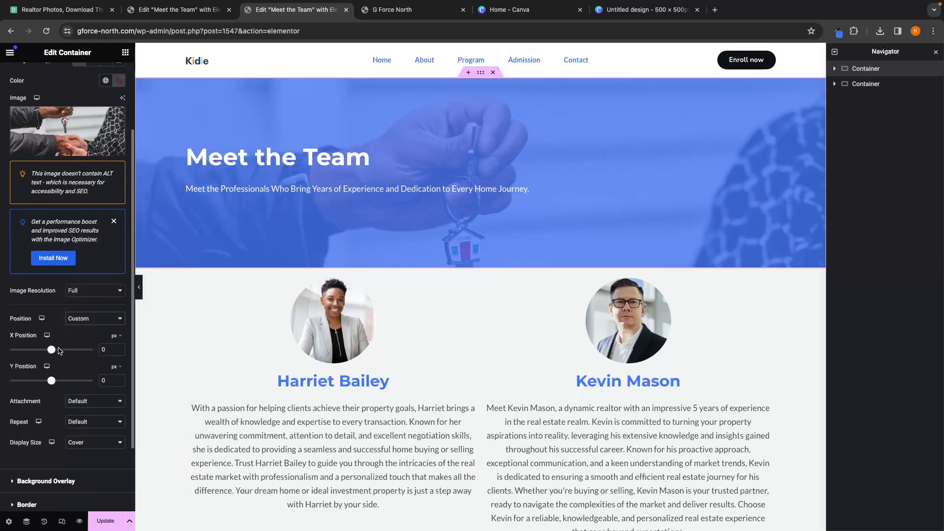
left_click_drag(52, 352, 44, 384)
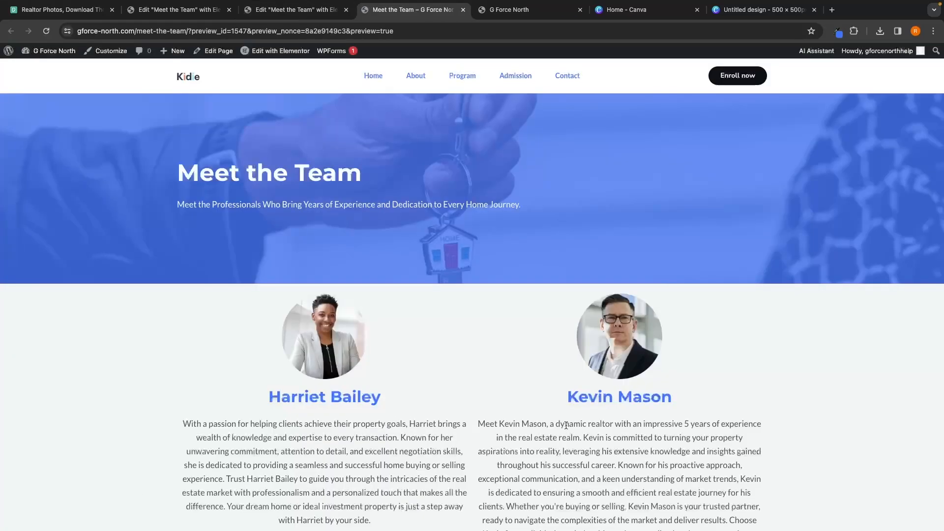
Step: Scroll through the refreshed Meet the Team preview to check the hero and team sections
scroll(566, 426, "down", 10)
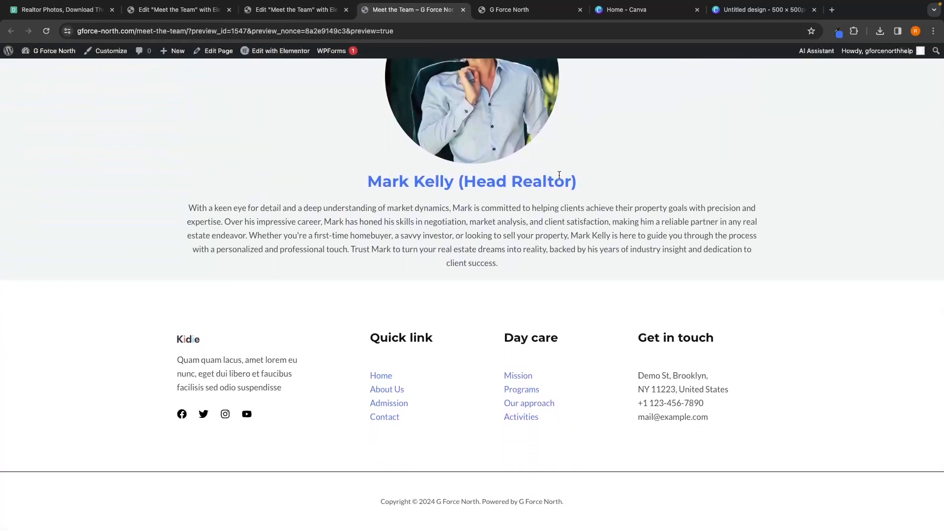
scroll(389, 459, "up", 15)
scroll(451, 432, "down", 2)
scroll(451, 430, "up", 2)
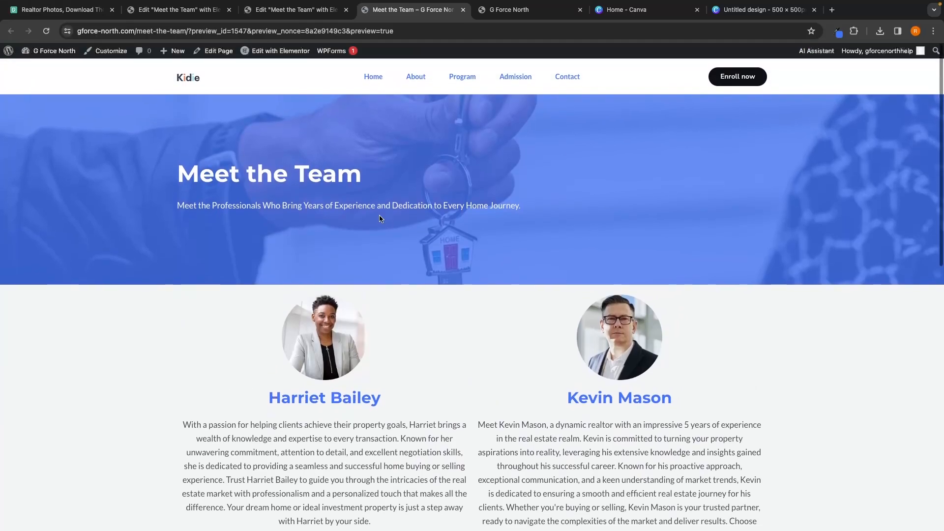
Step: Close the preview and Canva tabs and open the WordPress dashboard in a new tab
left_click(462, 11)
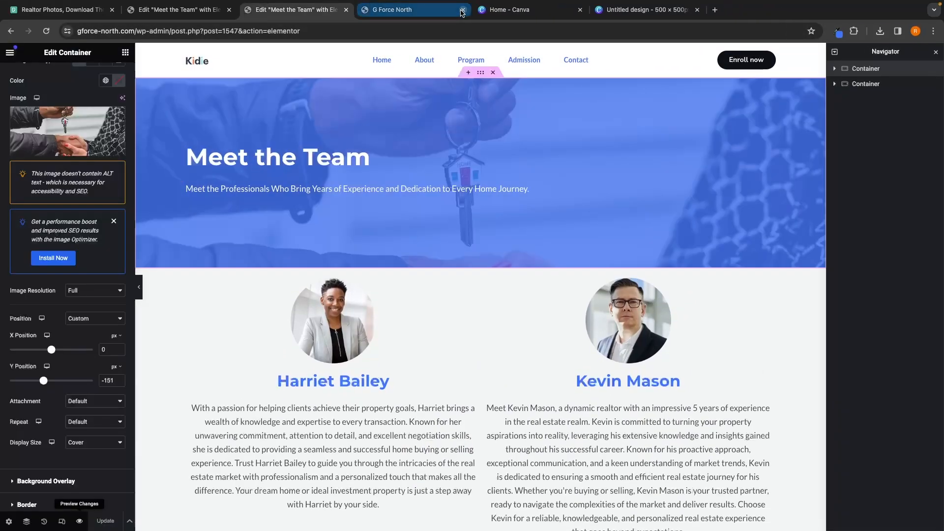
left_click(462, 10)
left_click(347, 10)
left_click(186, 14)
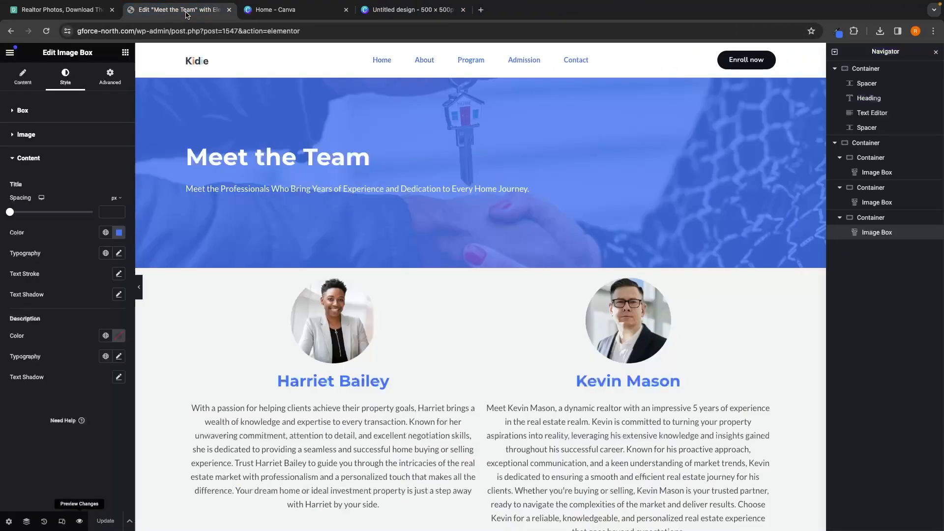
left_click(480, 10)
left_click(116, 49)
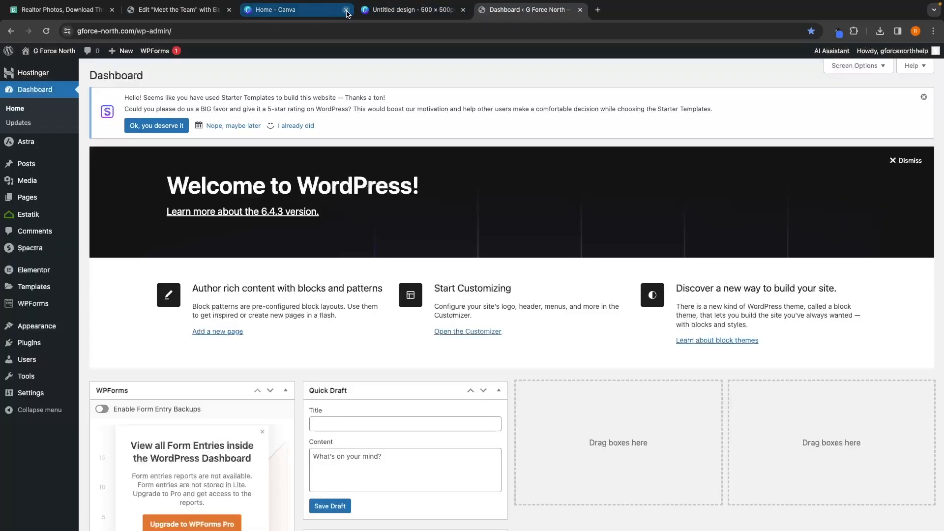
left_click(346, 10)
left_click(346, 10)
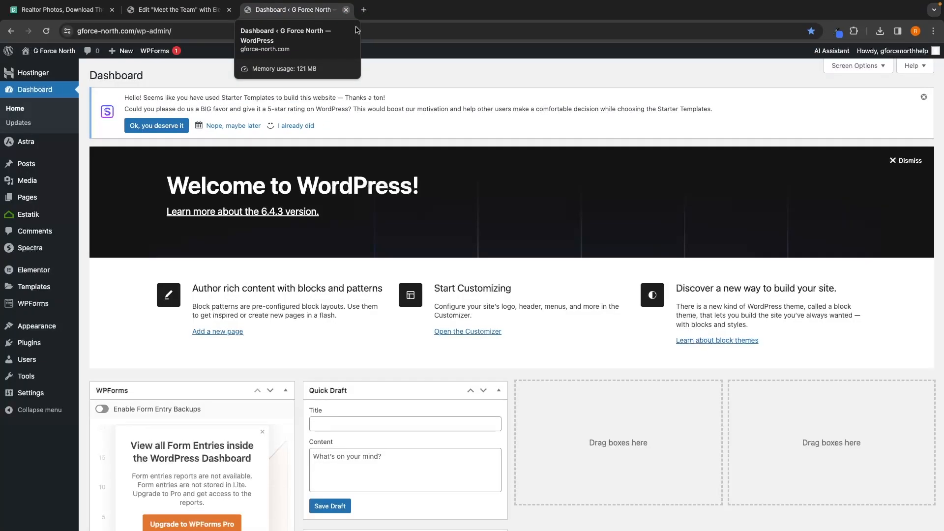
Step: View the Meet the Team page from the Pages list and copy its URL
mouse_move(26, 201)
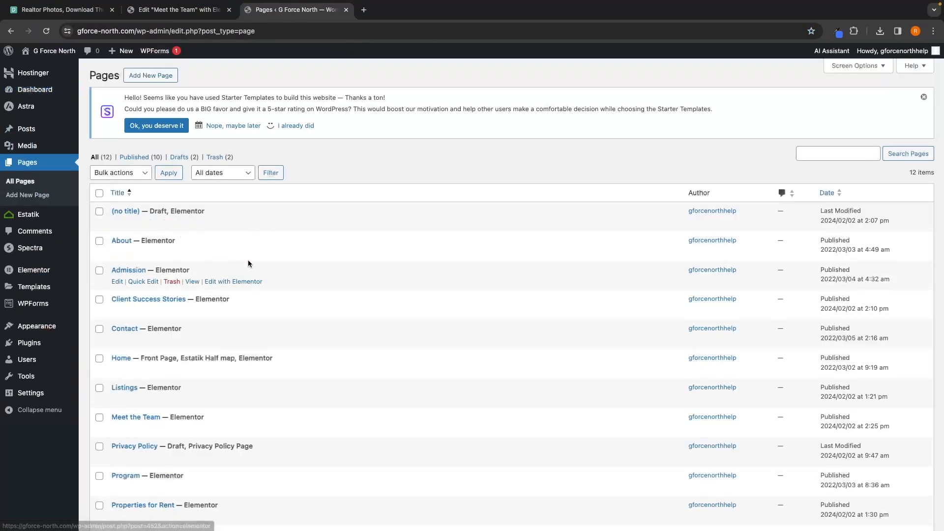
scroll(132, 361, "down", 1)
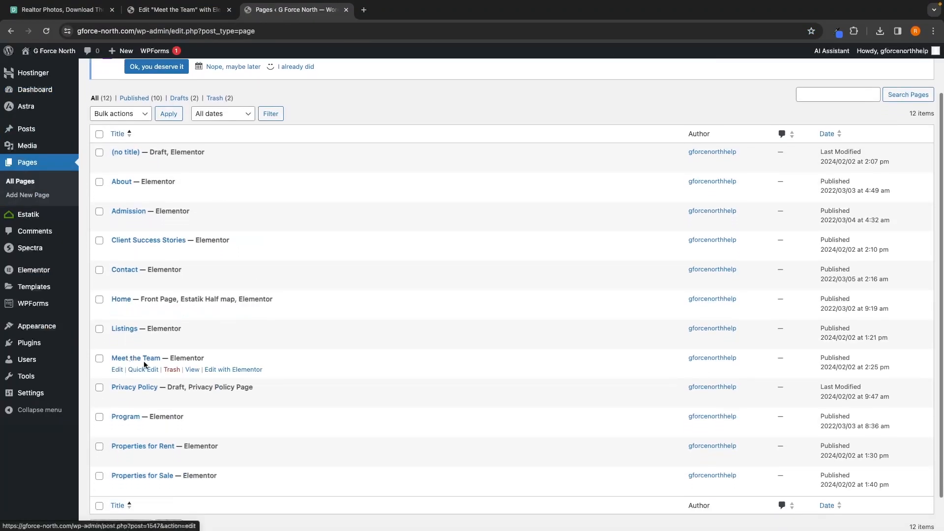
left_click(191, 369)
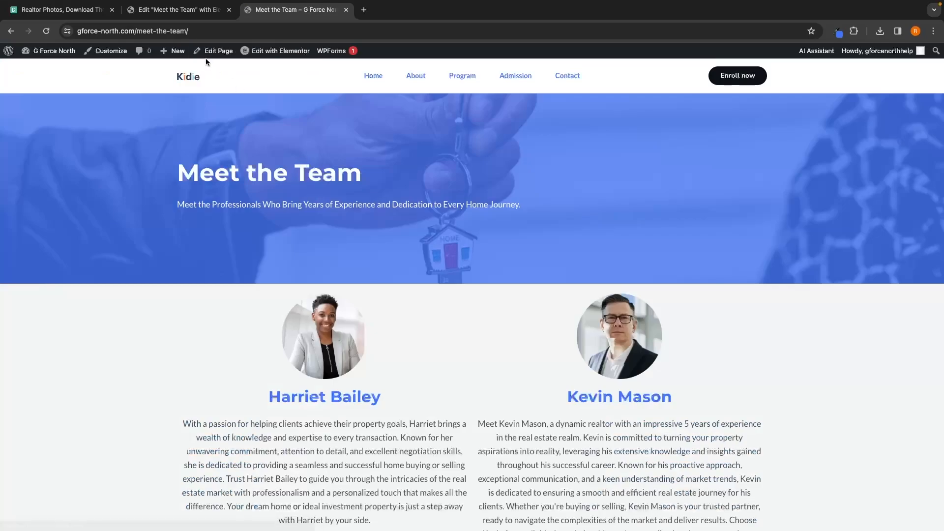
left_click(198, 31)
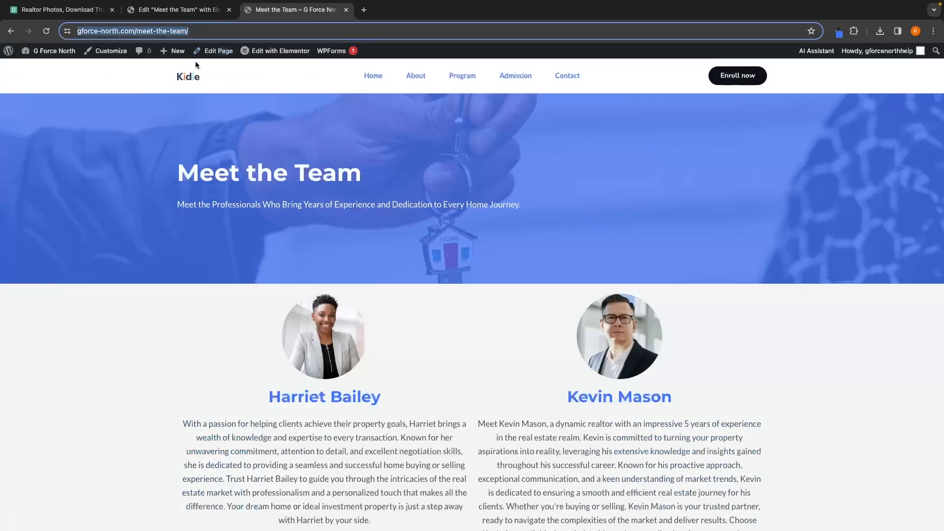
Step: Go to the home page and open it in Elementor
left_click(188, 78)
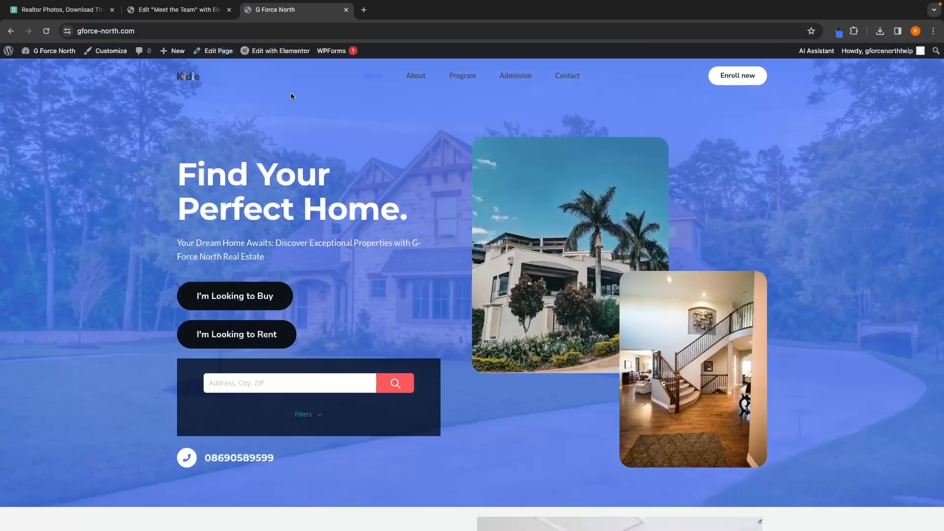
scroll(340, 116, "down", 7)
scroll(340, 117, "up", 7)
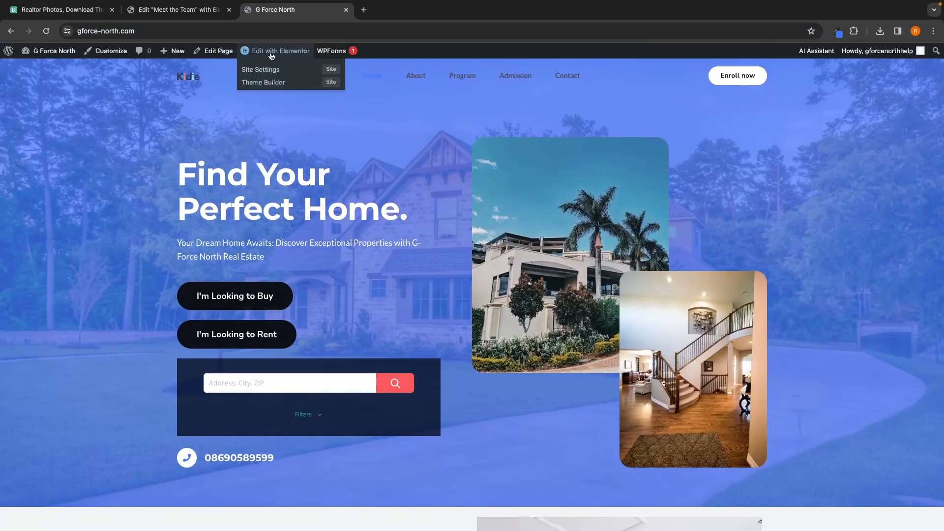
left_click(271, 55)
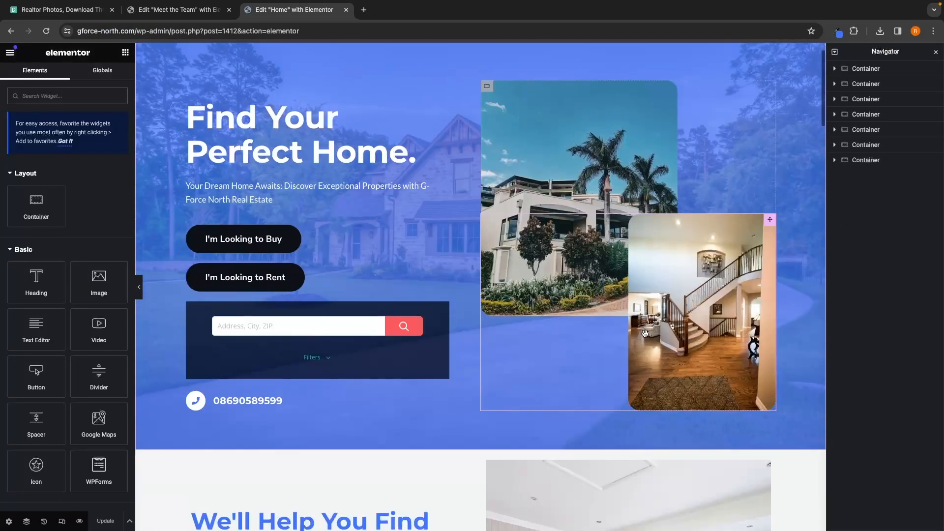
Step: Add a Button widget to the Meet Our Agents section, placing it below the headings above the agent photos
scroll(644, 333, "down", 20)
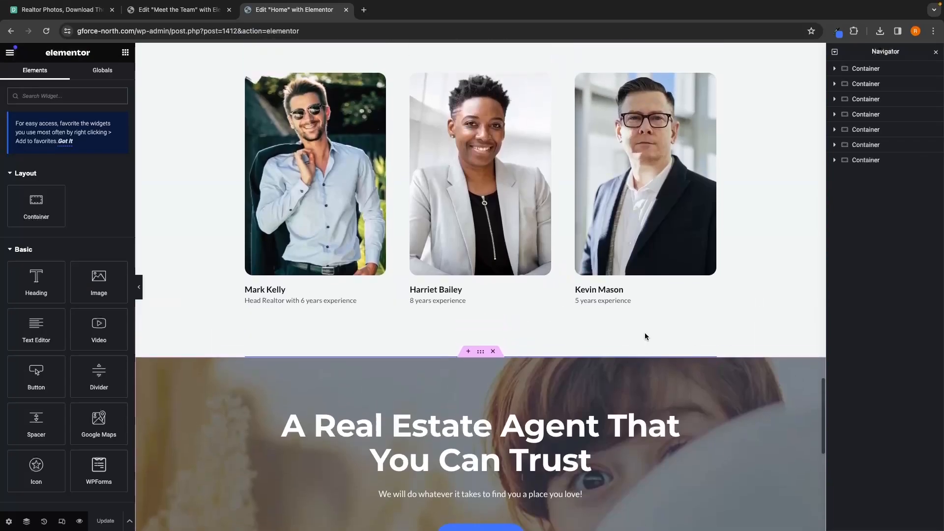
scroll(646, 336, "up", 3)
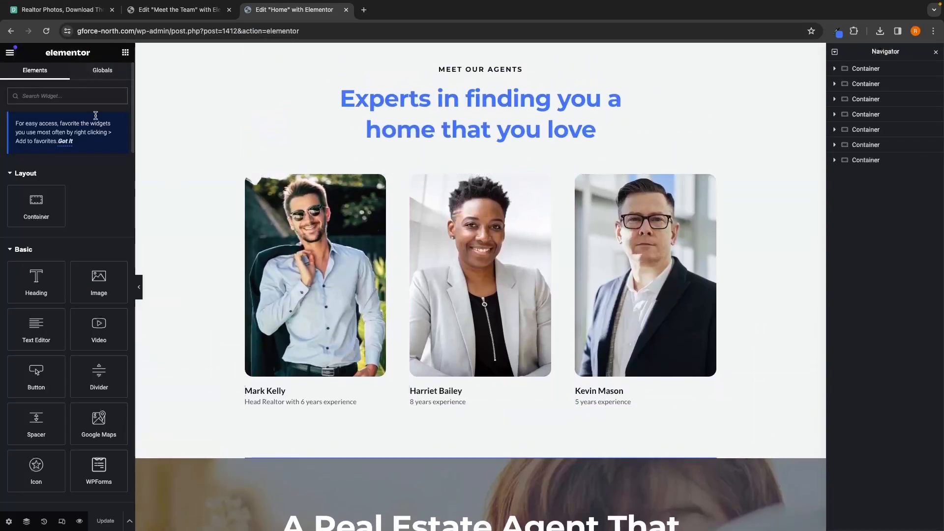
left_click_drag(36, 373, 455, 415)
key("ctrl+z")
left_click_drag(36, 374, 509, 466)
scroll(422, 262, "down", 2)
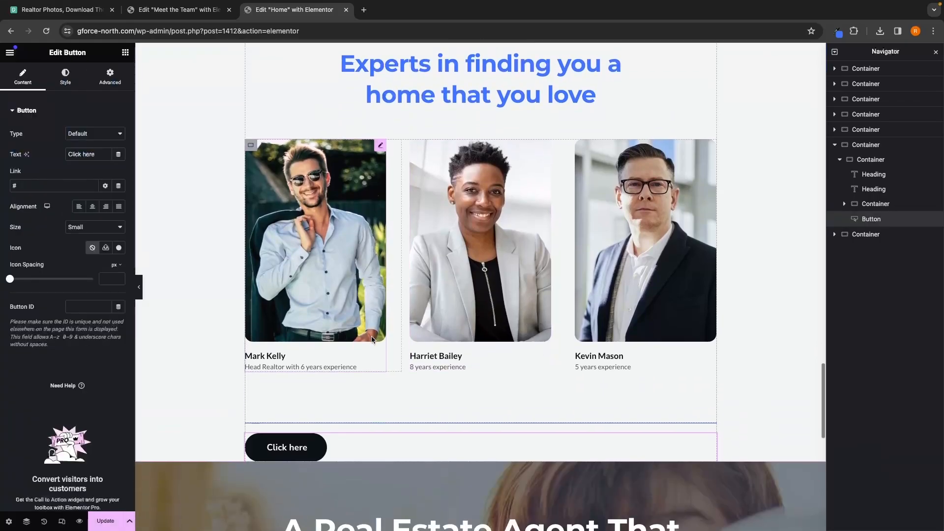
left_click_drag(285, 441, 500, 109)
scroll(500, 109, "up", 3)
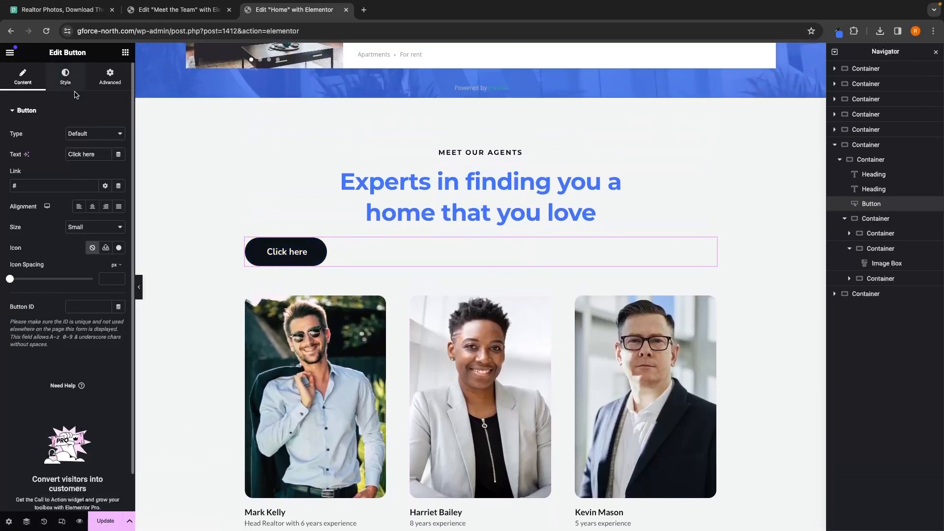
Step: Center the button and paste the Meet the Team page URL as its link
left_click(63, 81)
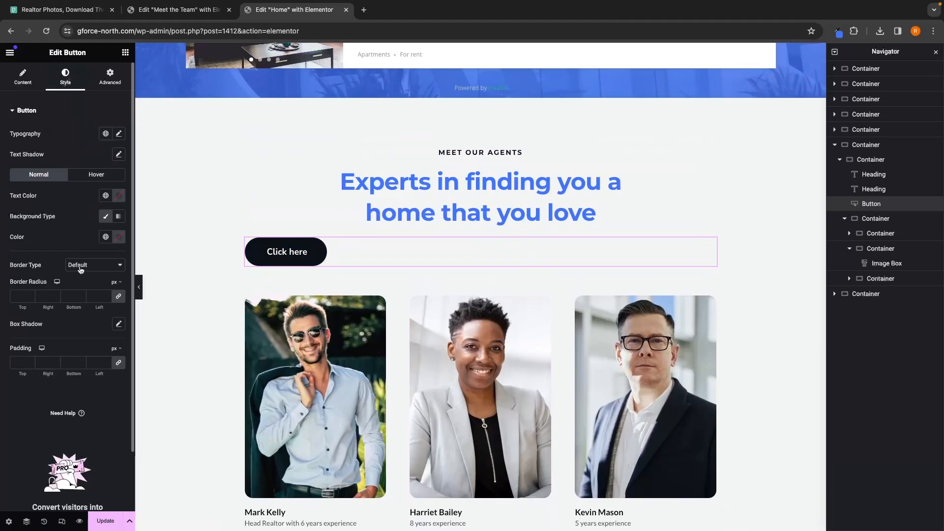
left_click(22, 78)
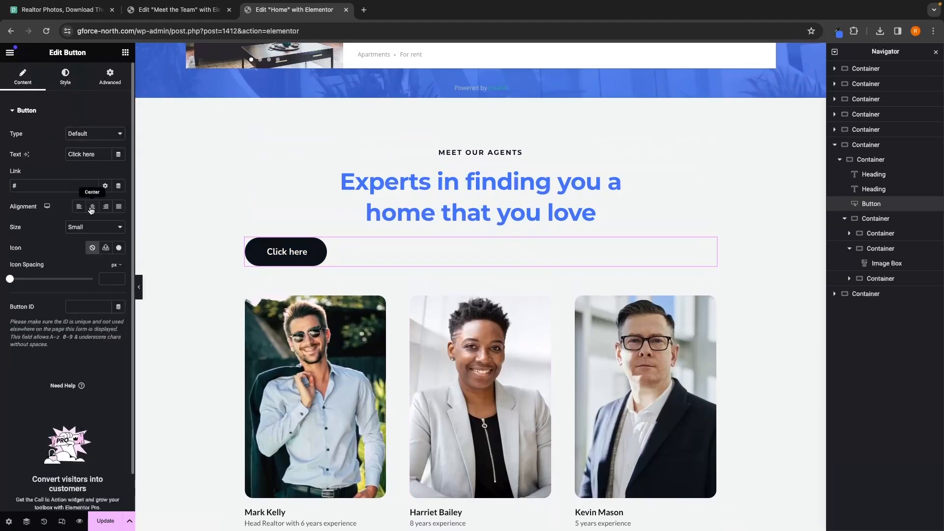
left_click(93, 207)
left_click(83, 189)
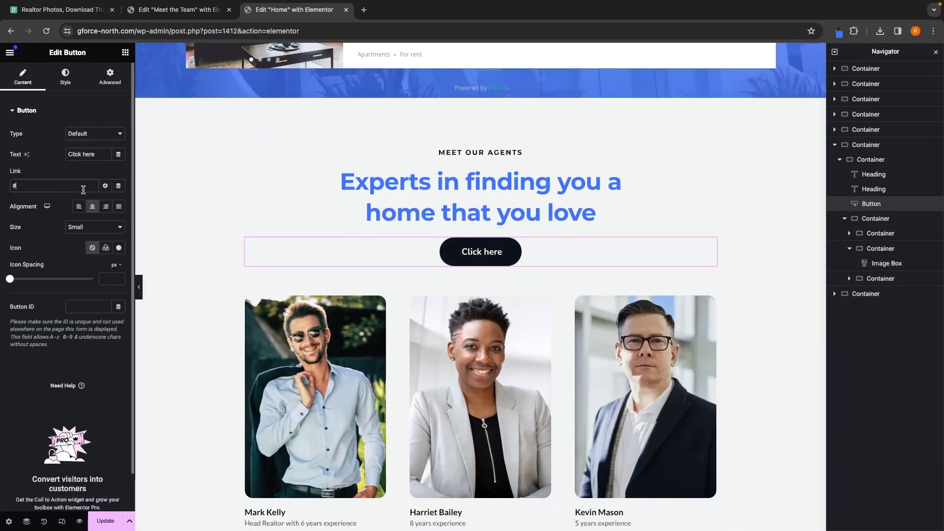
key("ctrl+v")
left_click(58, 166)
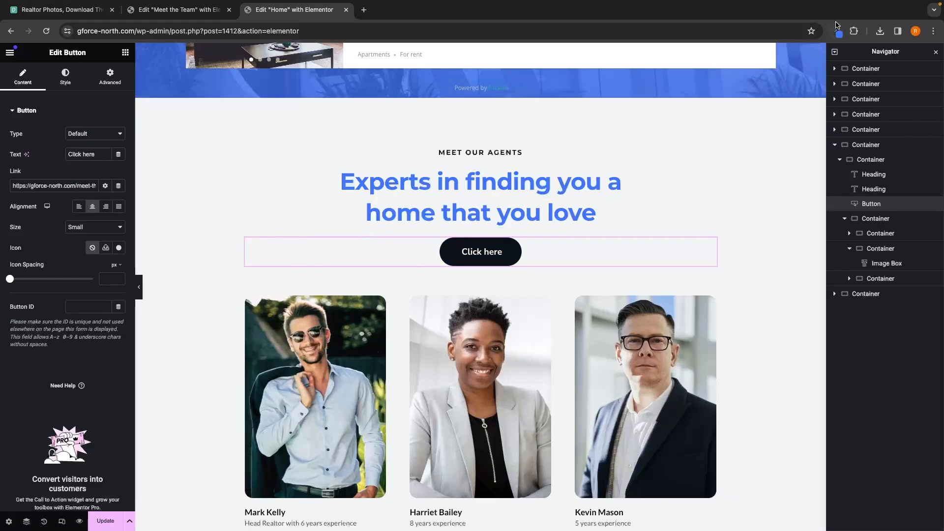
Step: Copy the site blue #4175FC with the eyedropper extension and paste it as the agents button's background color
left_click(836, 32)
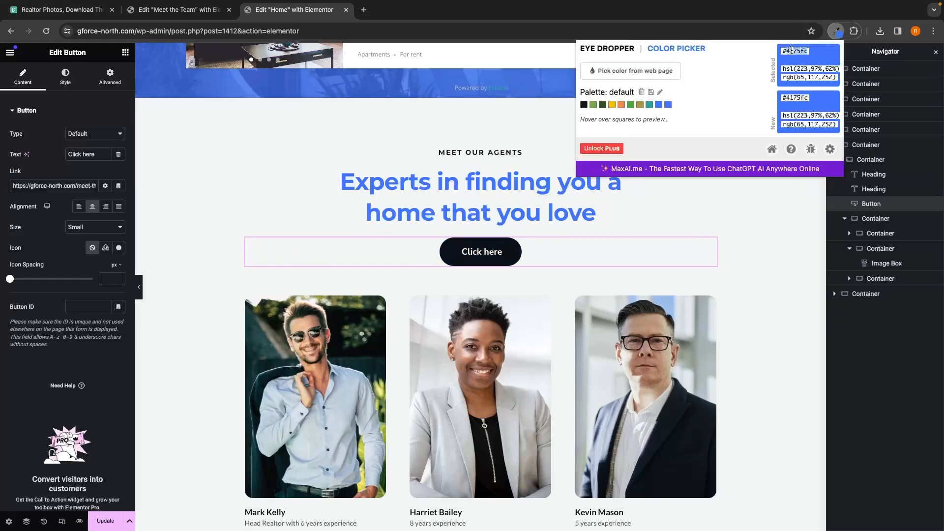
left_click(66, 80)
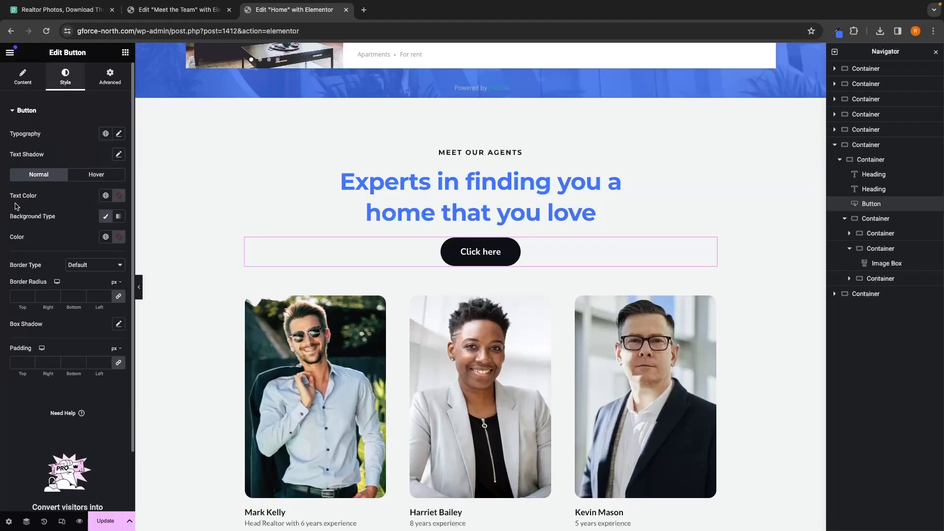
left_click(120, 238)
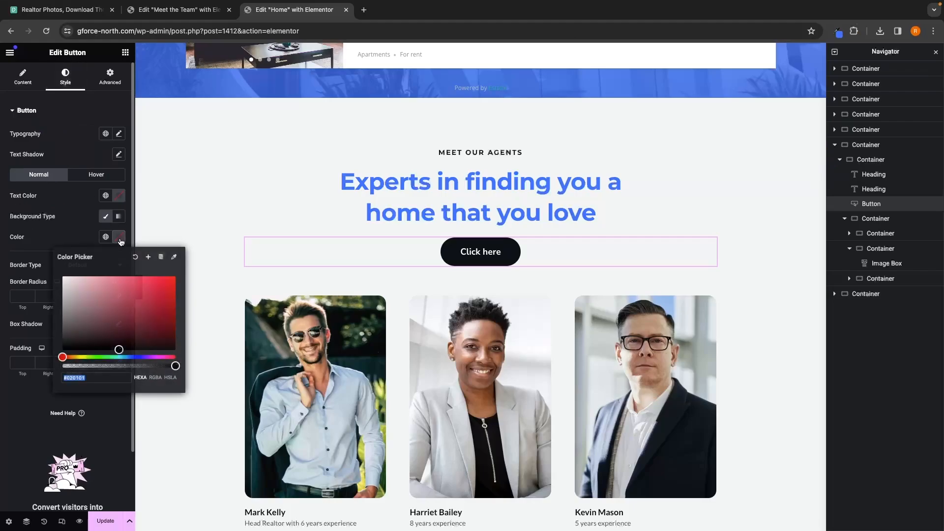
type("4175fc")
left_click(81, 214)
Step: Check the Read More button's hover color and set the agents button's hover background color to #003ACF
scroll(465, 259, "up", 20)
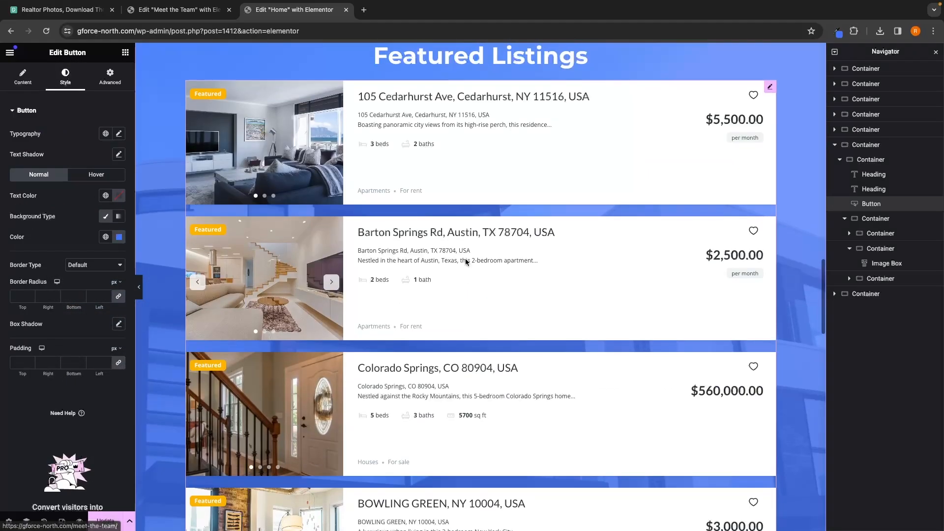
scroll(465, 262, "up", 2)
left_click(257, 319)
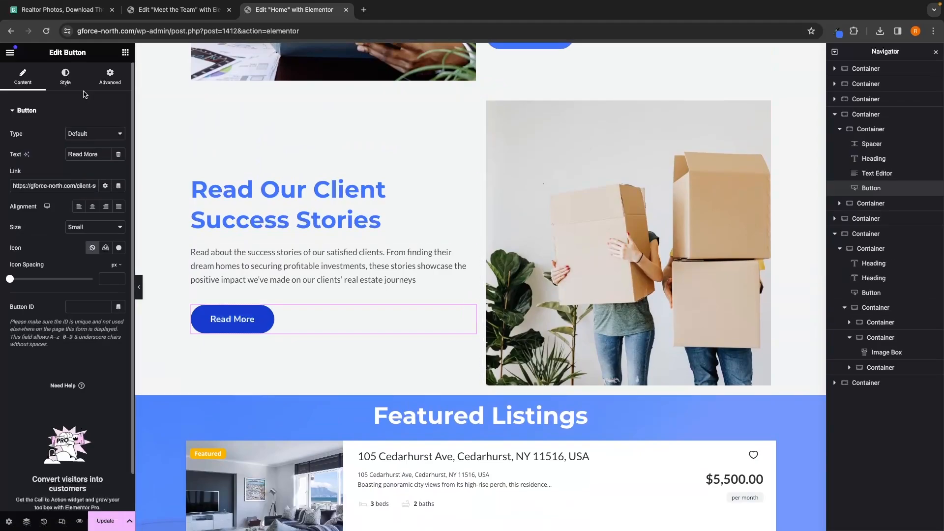
left_click(68, 80)
left_click(96, 175)
left_click(119, 237)
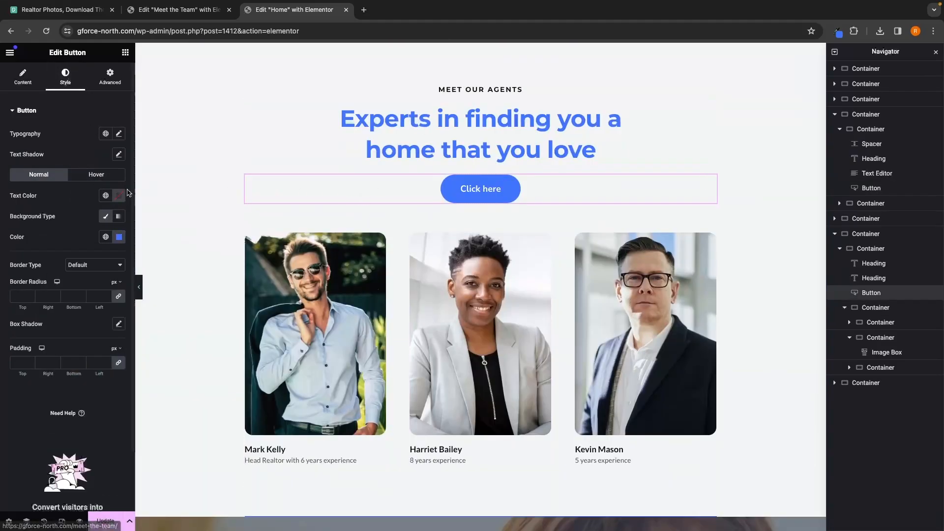
left_click(96, 174)
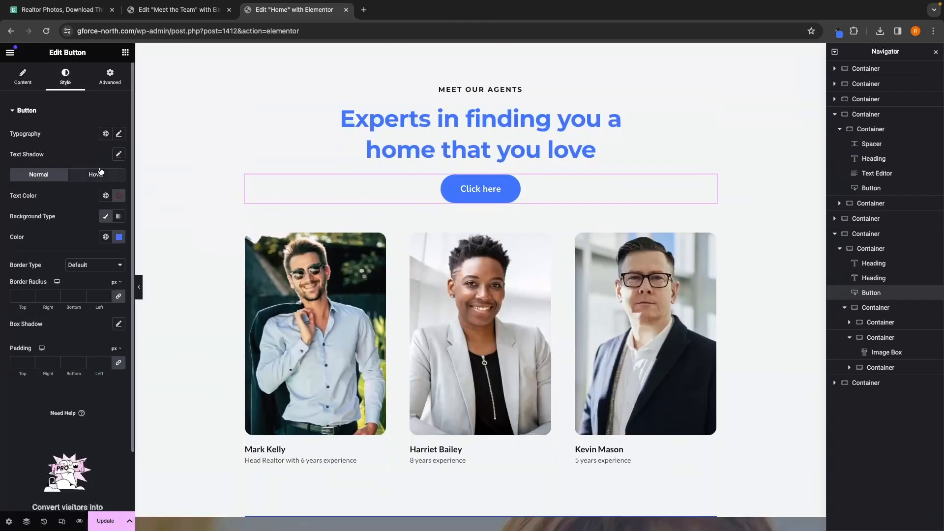
left_click(119, 237)
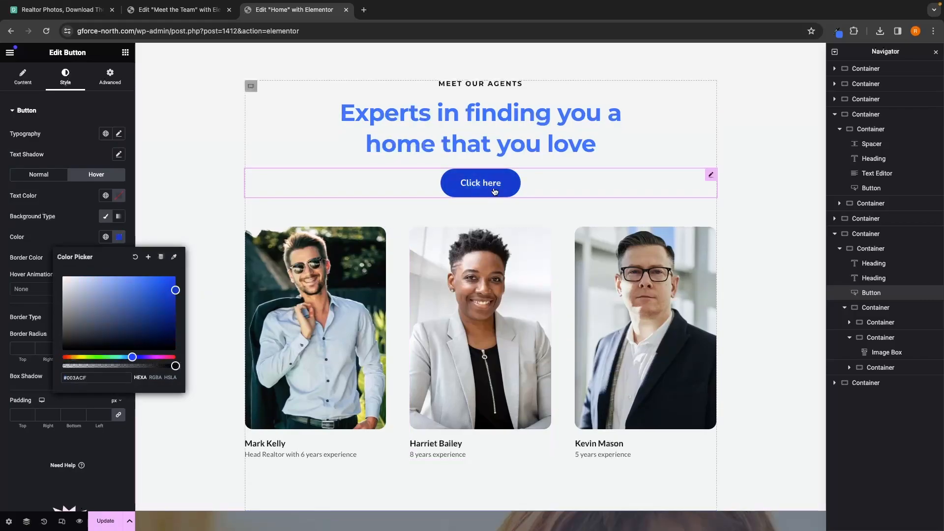
left_click(411, 191)
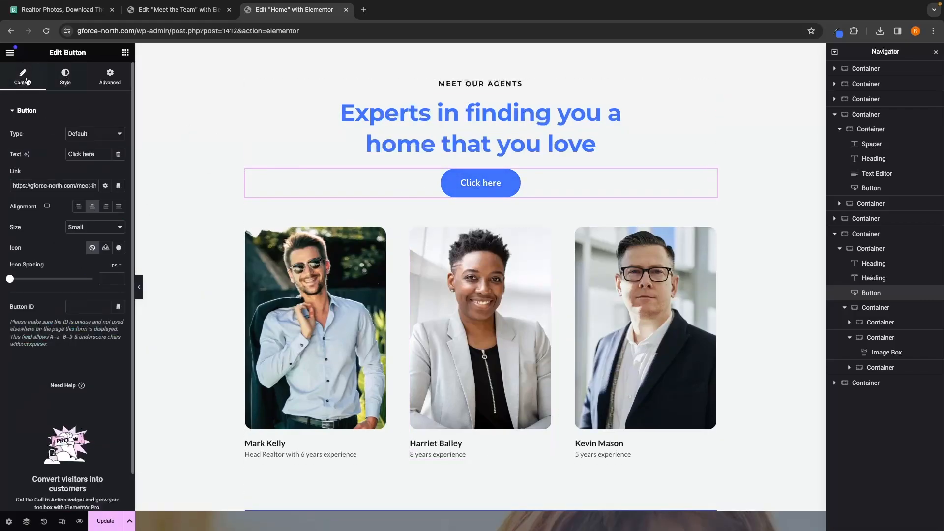
Step: Change the agents button's text to More Info
left_click_drag(103, 159, 34, 158)
type("Rean")
type(" More")
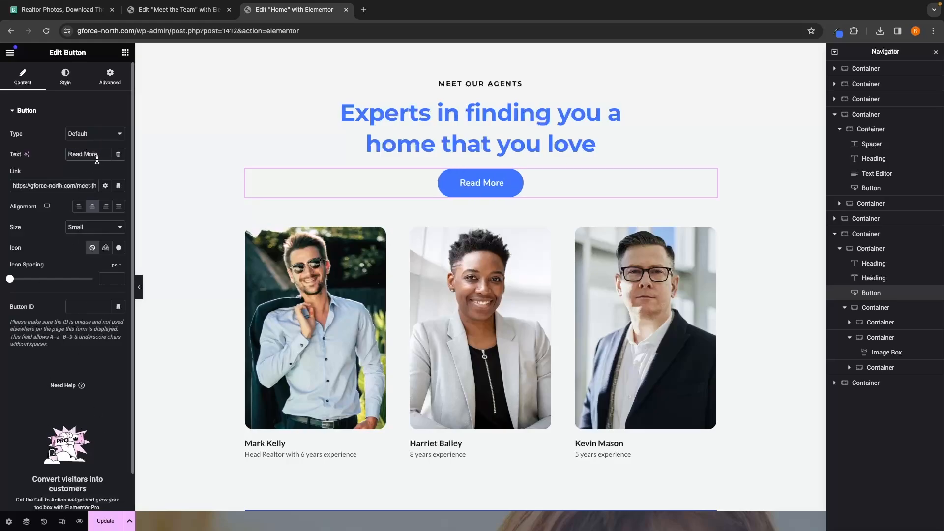
left_click_drag(97, 159, 33, 157)
type("More Into")
key("BackSpace")
key("BackSpace")
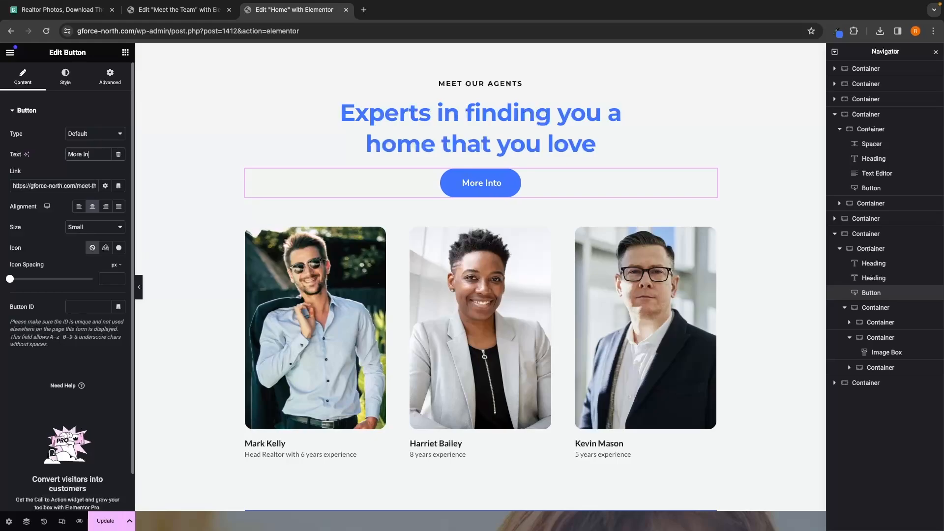
type("fo")
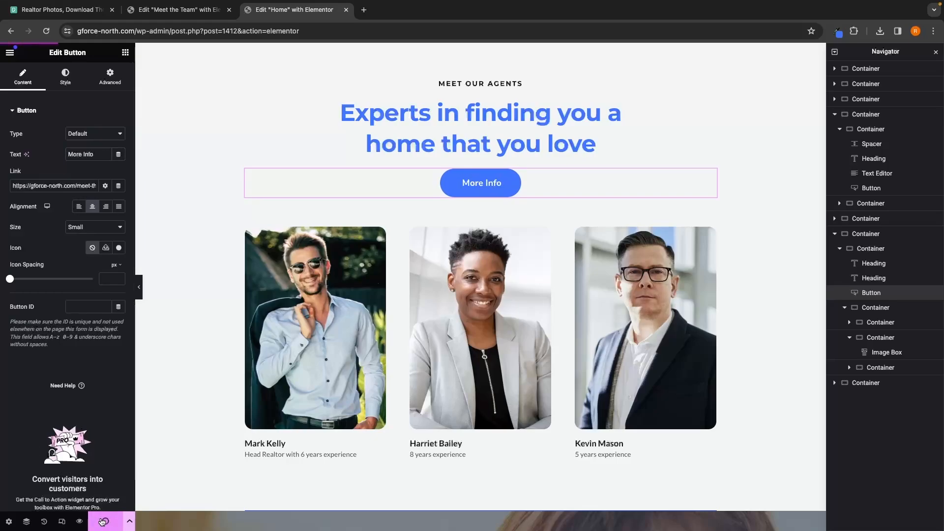
Step: Preview the home page and follow the More Info button to the Meet the Team page
left_click(79, 520)
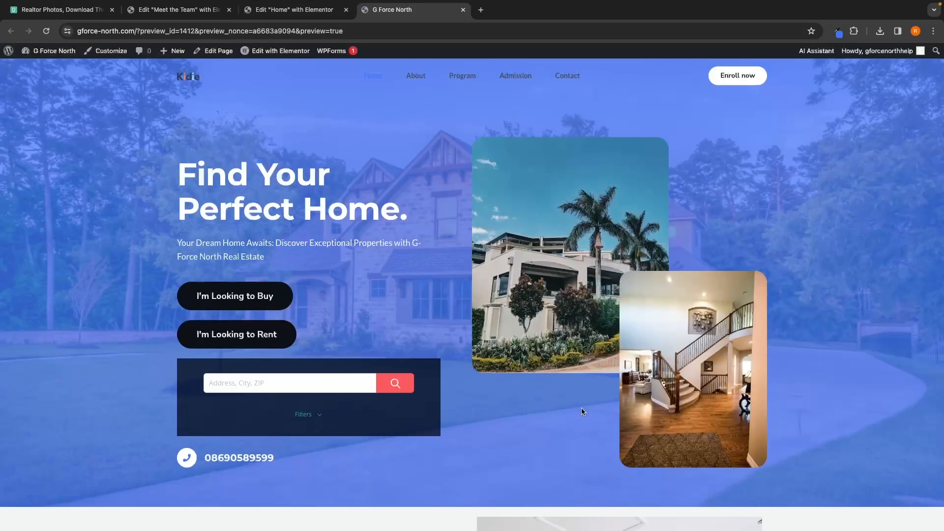
scroll(581, 408, "down", 15)
scroll(581, 408, "up", 2)
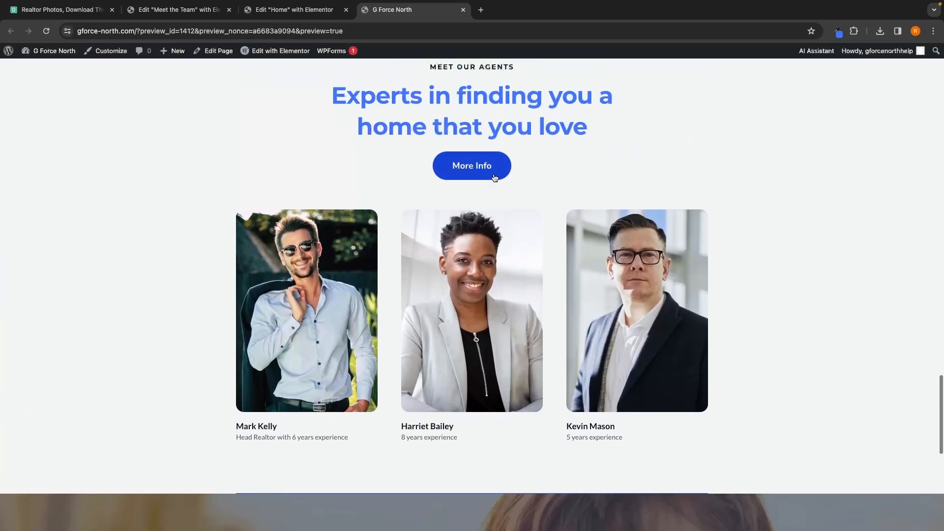
left_click(494, 177)
scroll(516, 255, "down", 1)
scroll(516, 257, "down", 5)
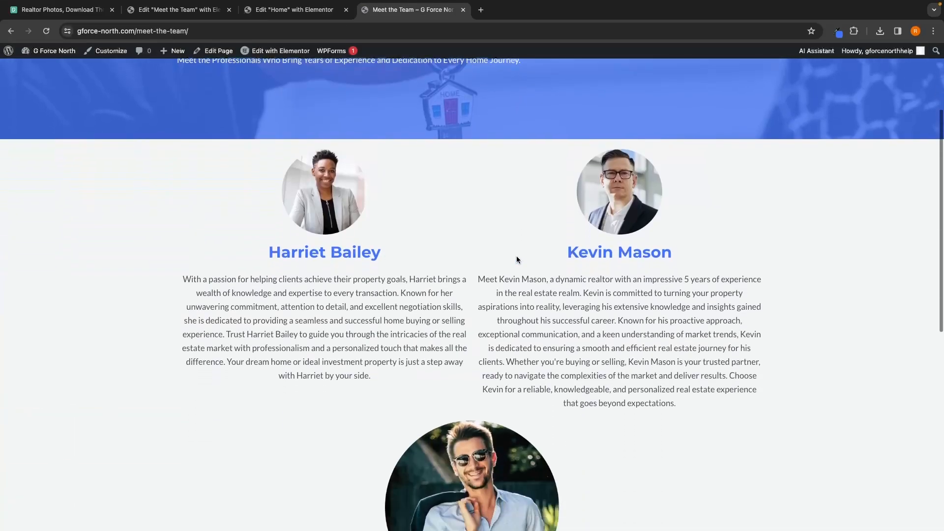
scroll(516, 259, "up", 6)
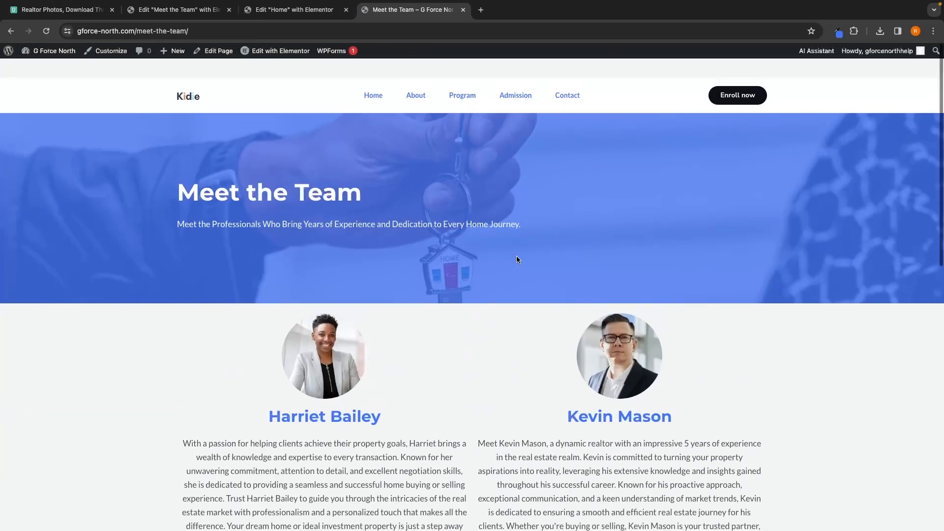
Step: Return to the home page, go to the About page and open it in Elementor
left_click(188, 76)
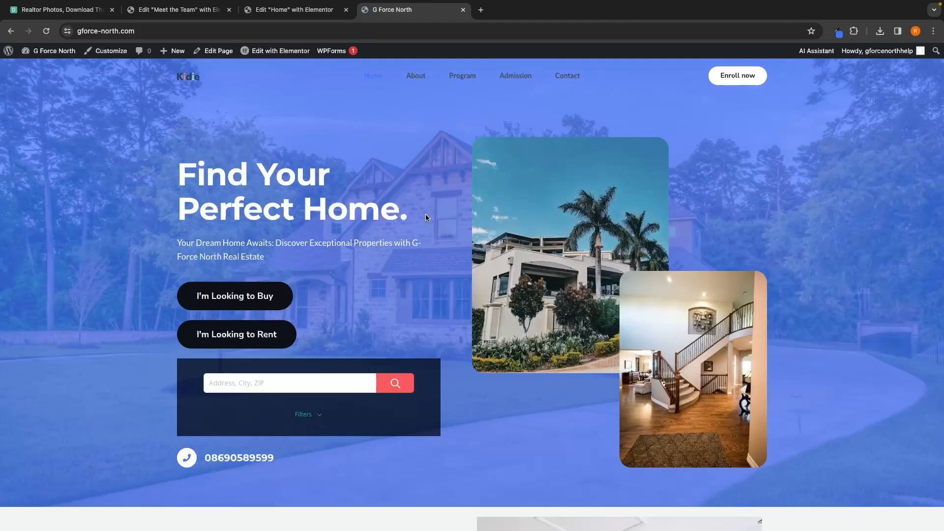
scroll(453, 243, "down", 20)
scroll(454, 245, "down", 3)
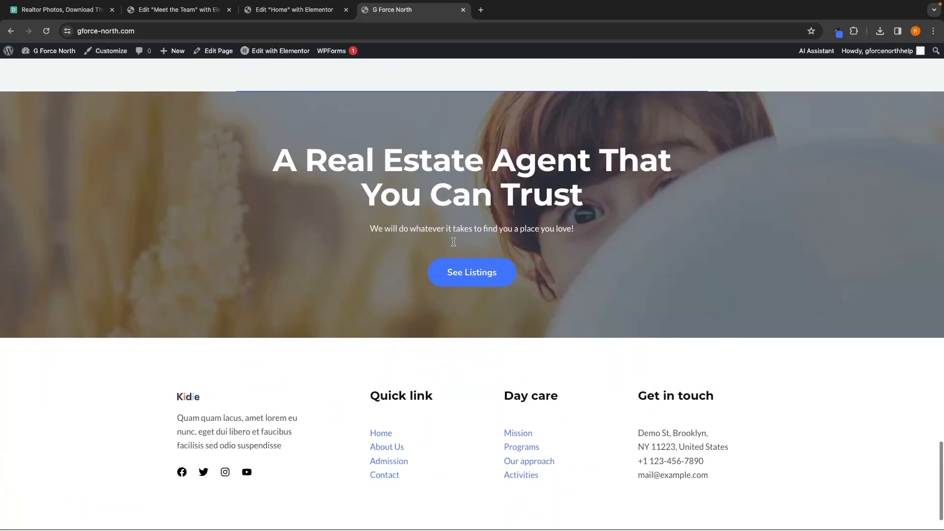
scroll(453, 245, "up", 20)
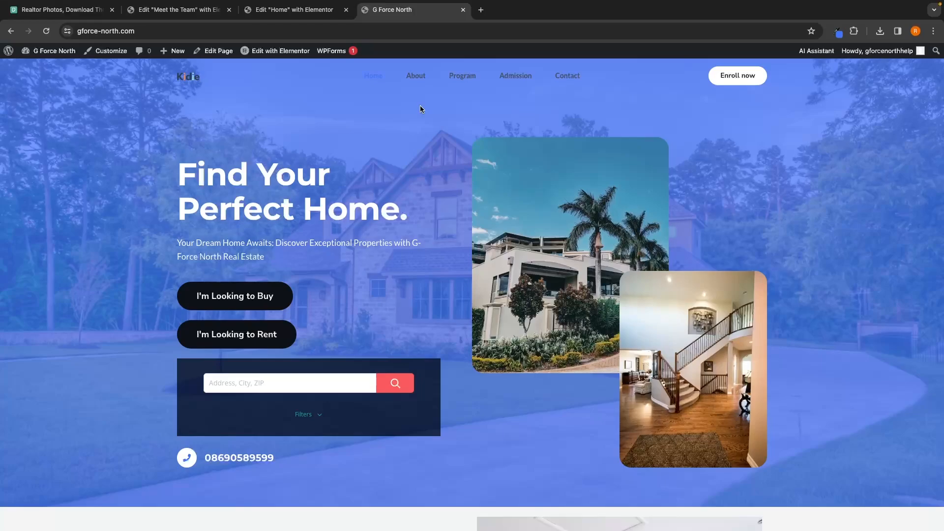
left_click(421, 80)
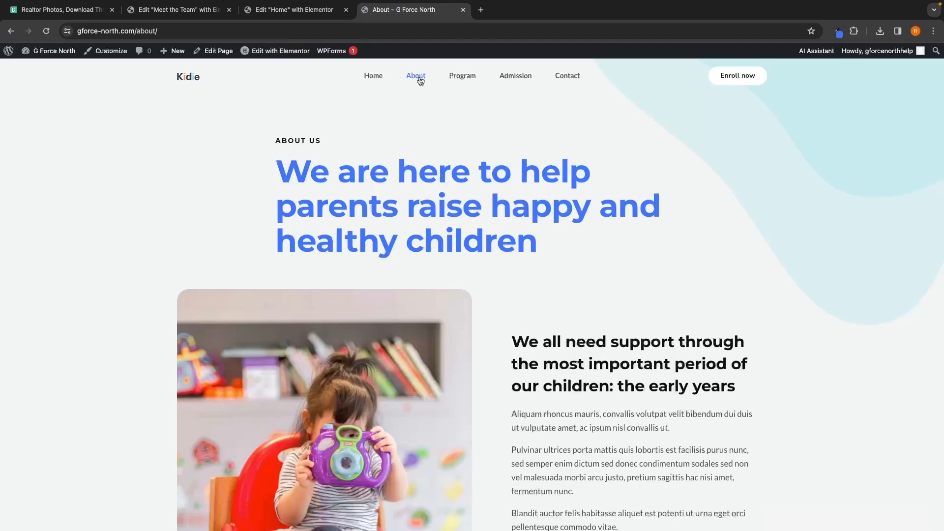
scroll(559, 237, "down", 20)
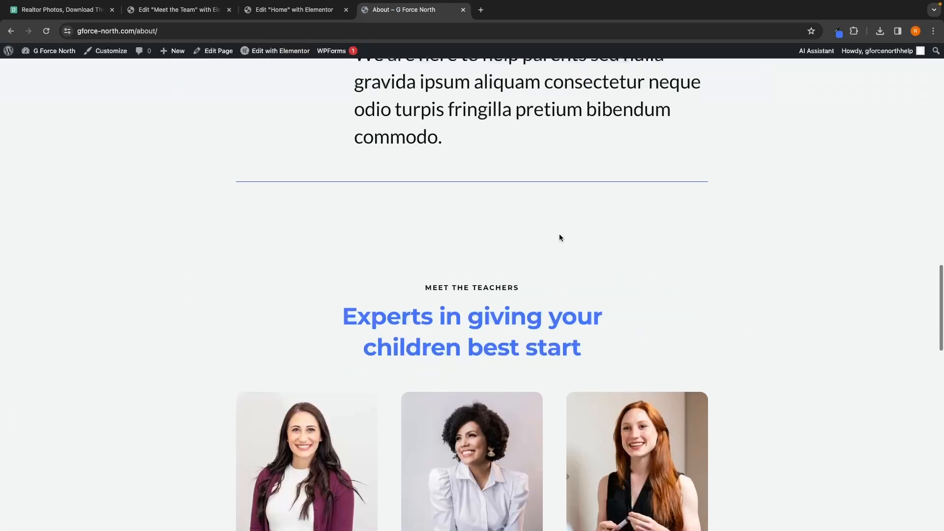
scroll(559, 236, "down", 5)
scroll(559, 236, "up", 20)
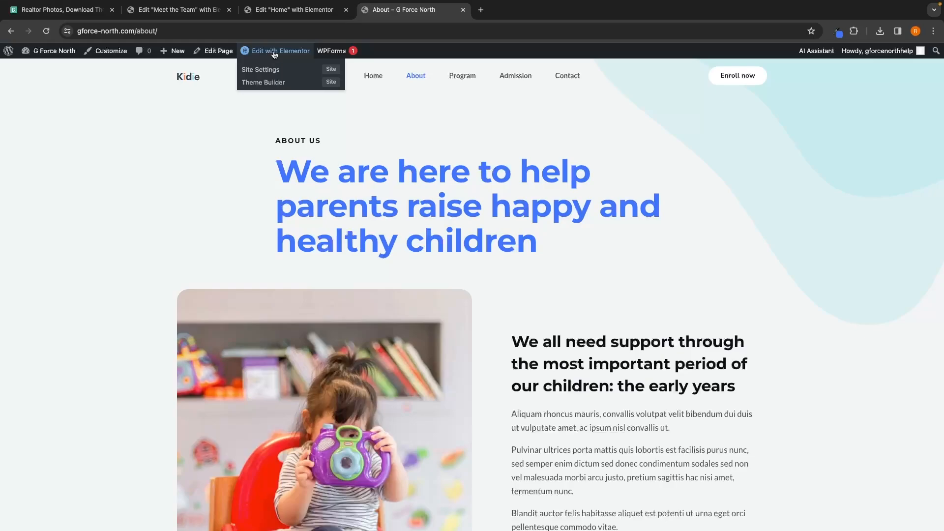
left_click(275, 52)
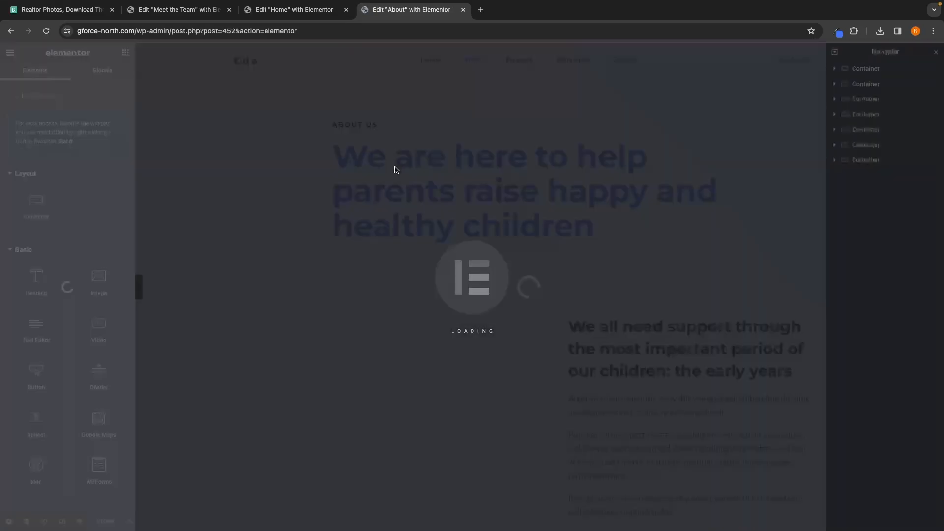
Step: Delete the About page section with the Inclusive, Responsible, Respectful and Collaborative cards
scroll(533, 246, "down", 6)
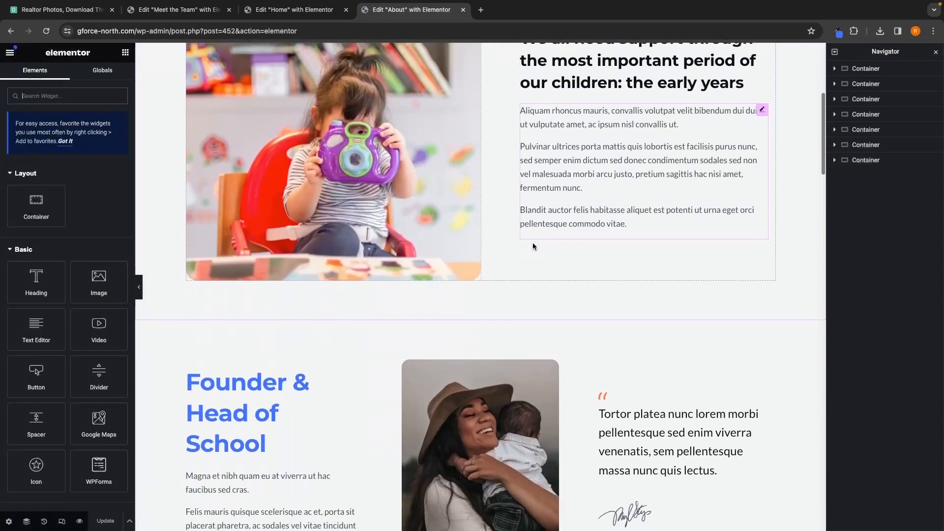
scroll(532, 243, "down", 3)
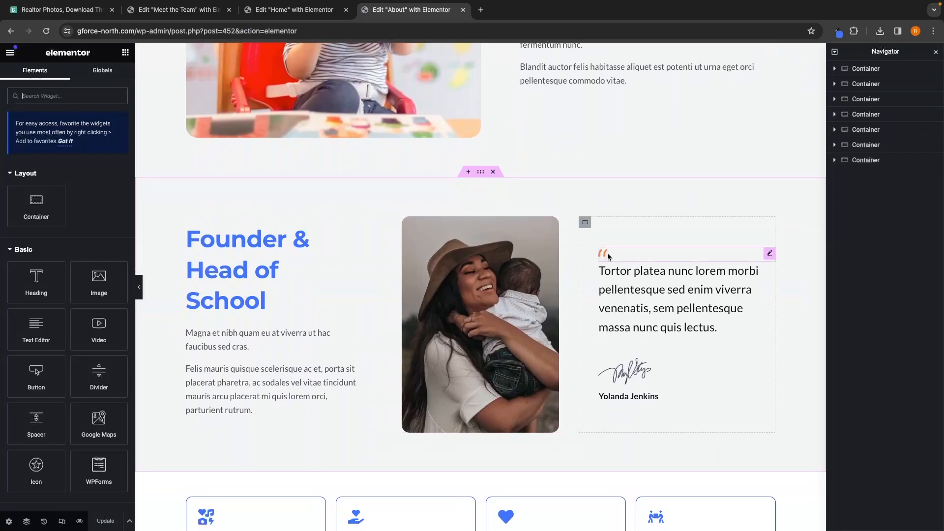
scroll(609, 257, "down", 8)
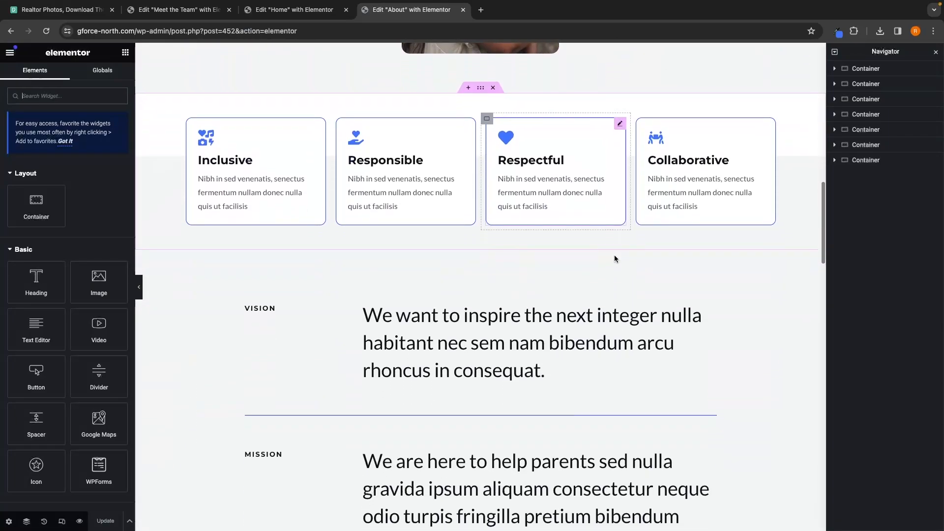
scroll(614, 258, "up", 6)
scroll(457, 236, "down", 4)
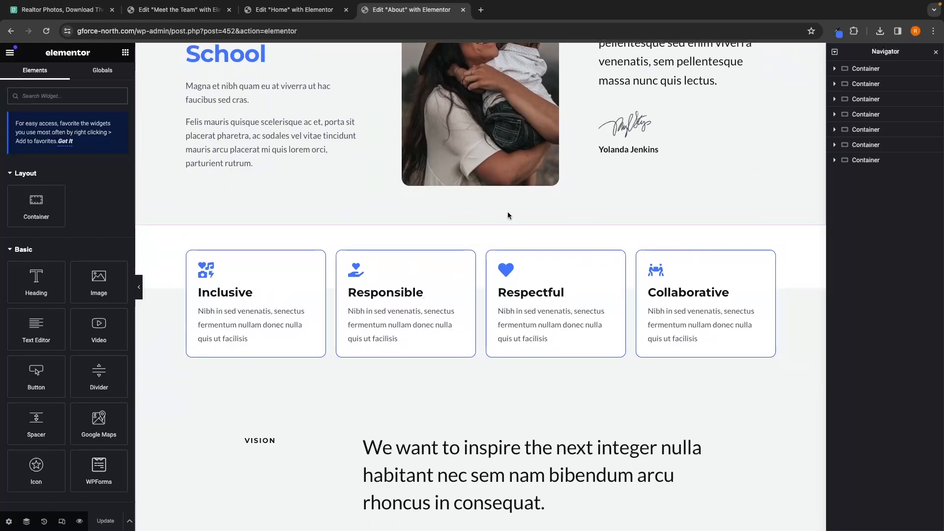
left_click(493, 220)
Step: Delete the Meet the Teachers section and the What Parent Say section
scroll(495, 237, "down", 4)
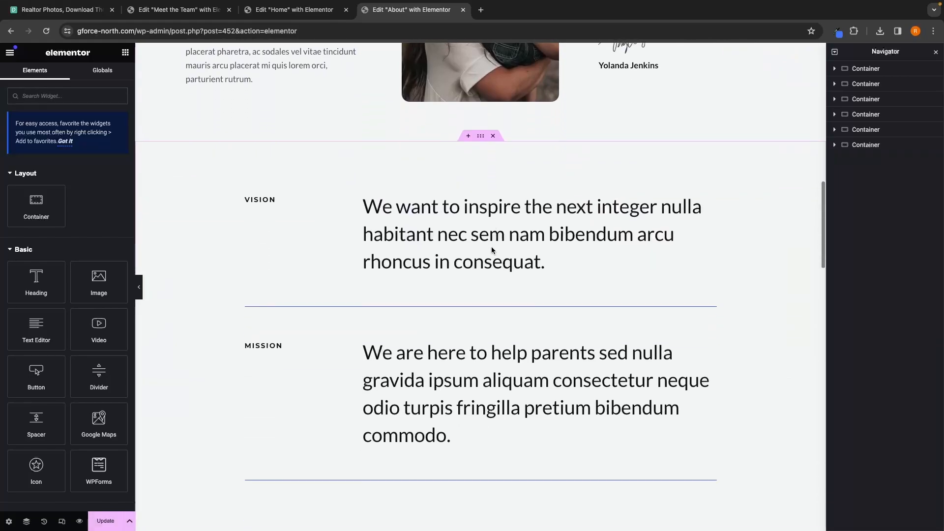
scroll(355, 212, "down", 6)
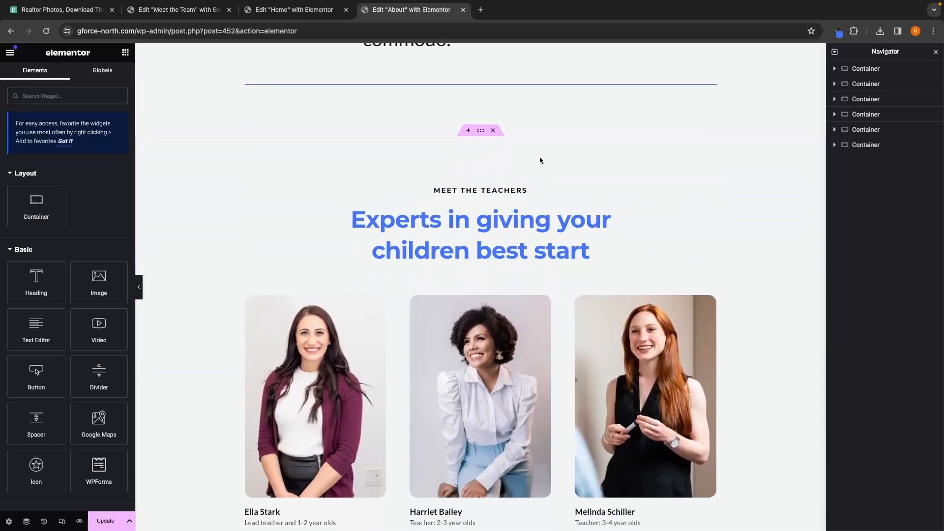
left_click(492, 131)
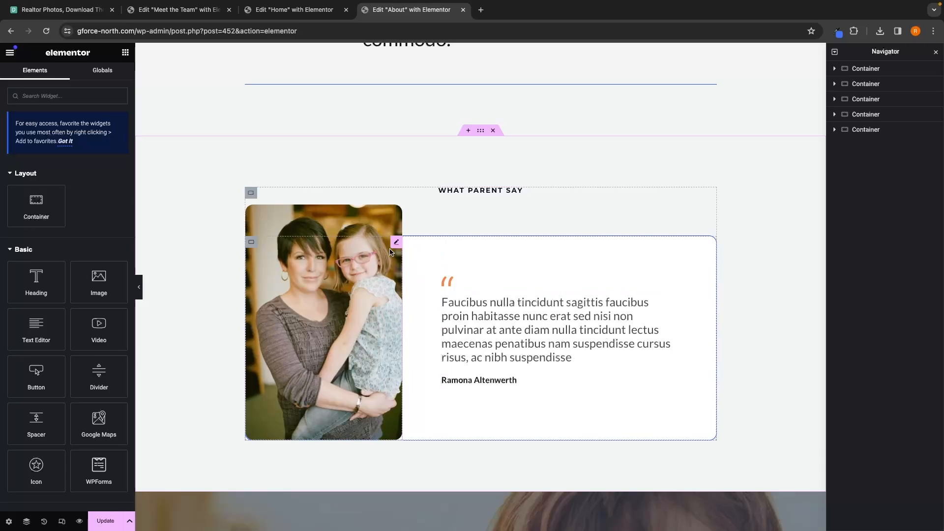
left_click(493, 130)
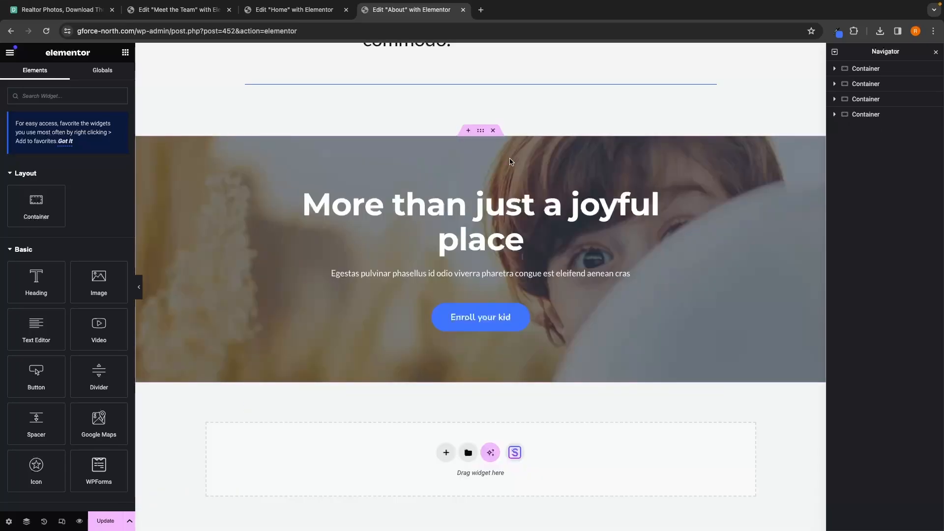
Step: Delete the "We are here to help parents raise happy and healthy children" heading at the top of the About page
scroll(511, 165, "up", 1)
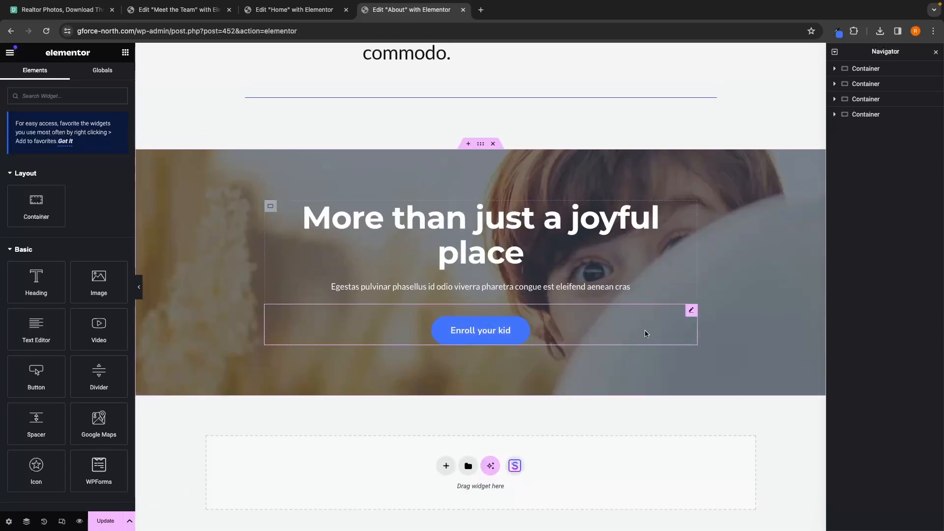
scroll(720, 334, "up", 2)
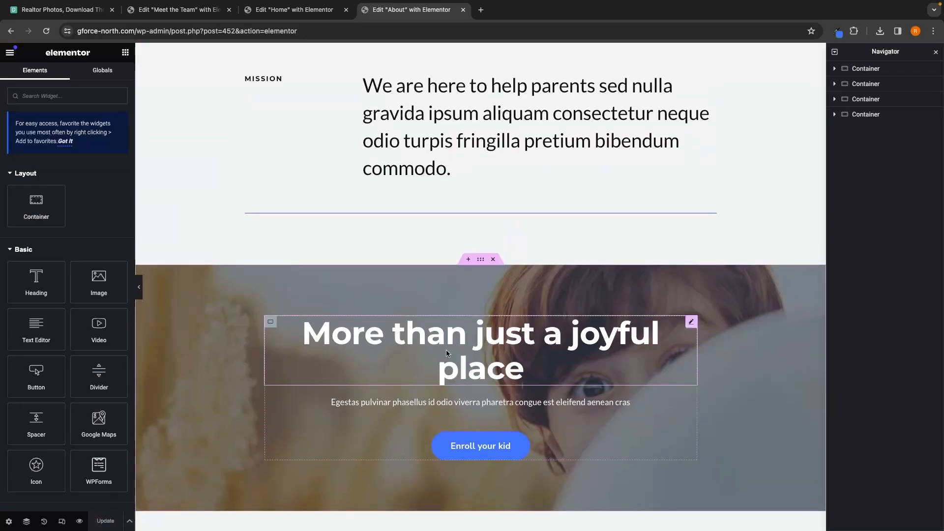
scroll(446, 349, "up", 10)
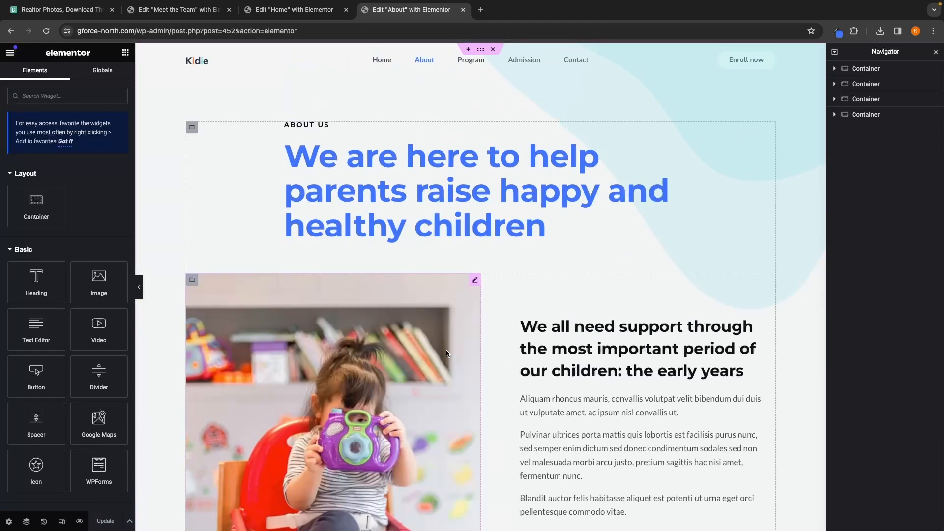
left_click(879, 70)
scroll(782, 185, "down", 1)
scroll(597, 294, "down", 4)
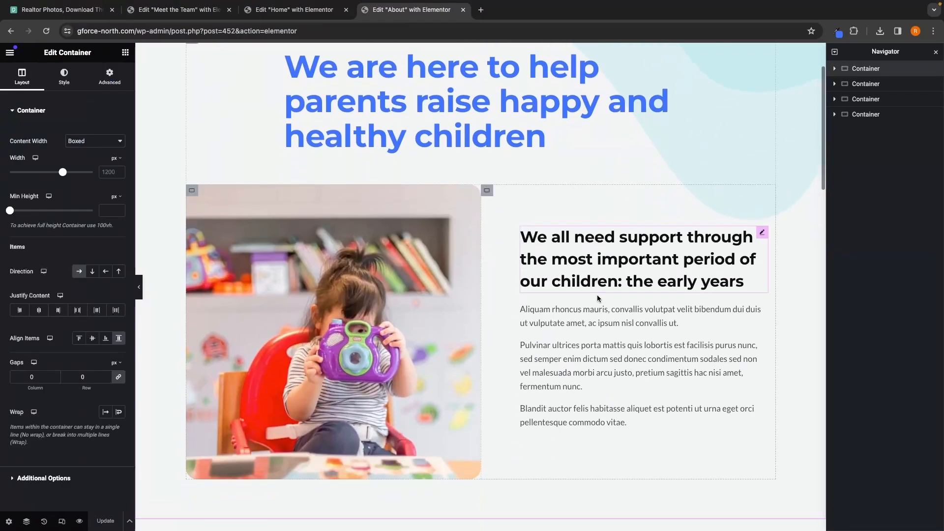
scroll(514, 368, "up", 5)
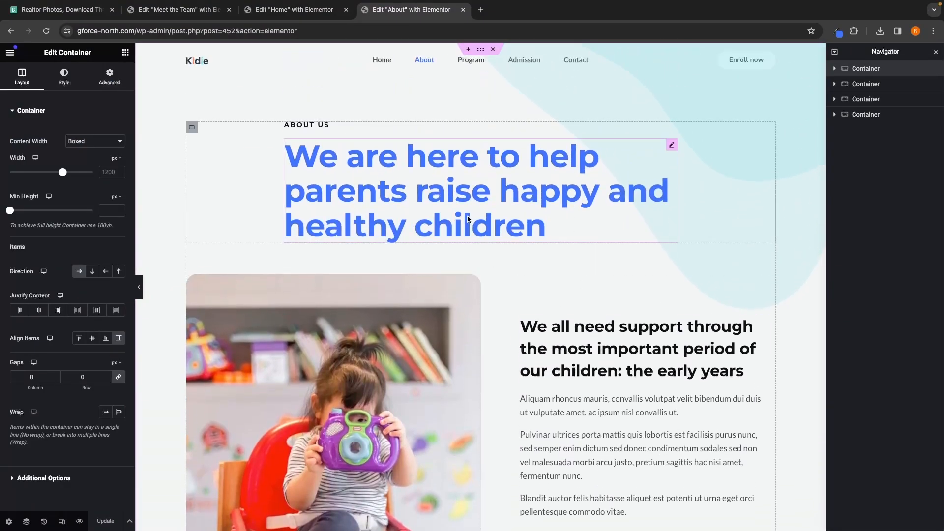
left_click(421, 155)
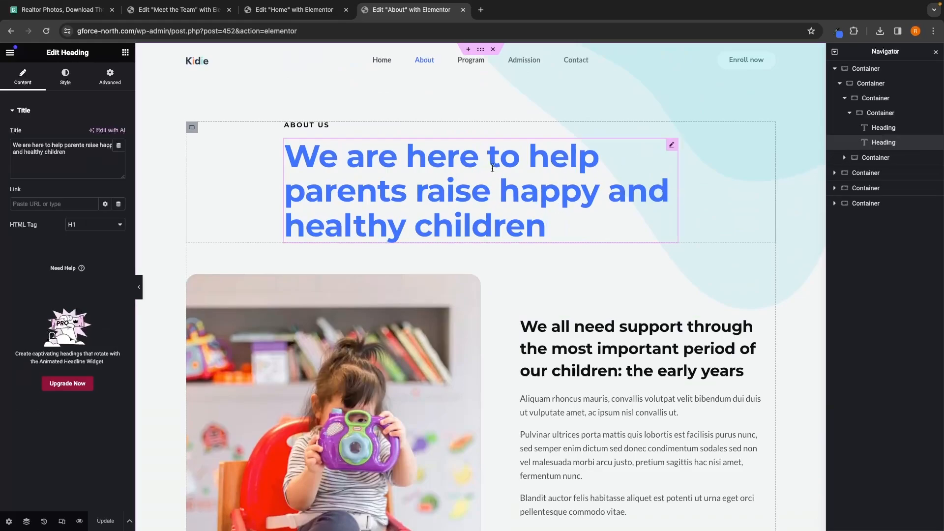
right_click(885, 149)
left_click(850, 366)
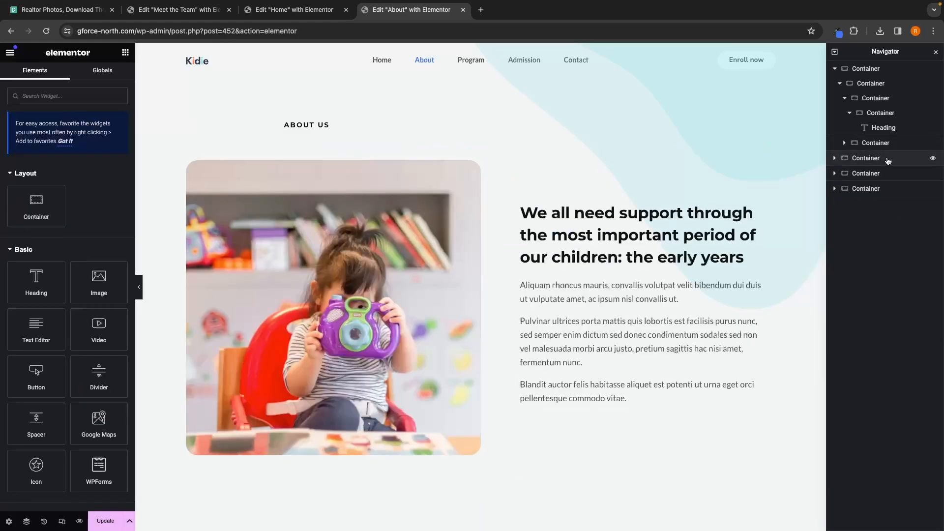
Step: Delete the "About us" label heading above it
left_click(879, 130)
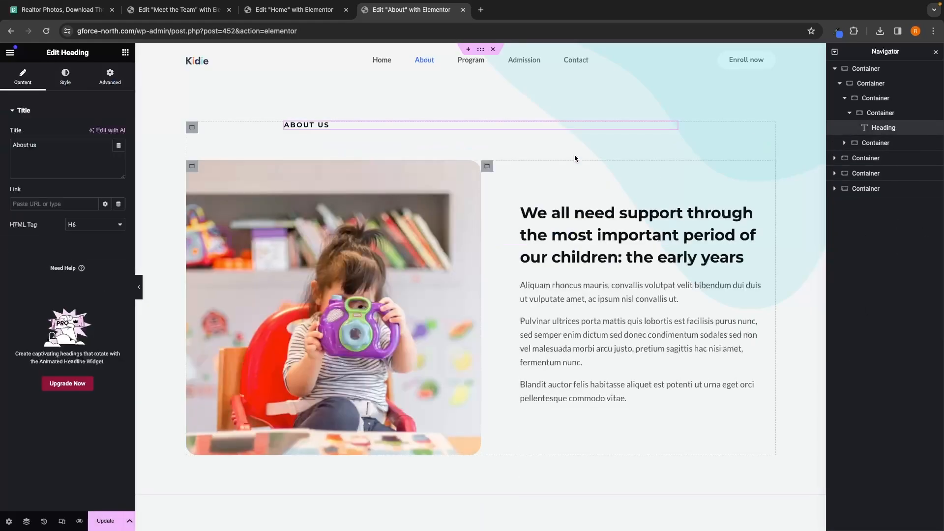
right_click(870, 131)
left_click(863, 355)
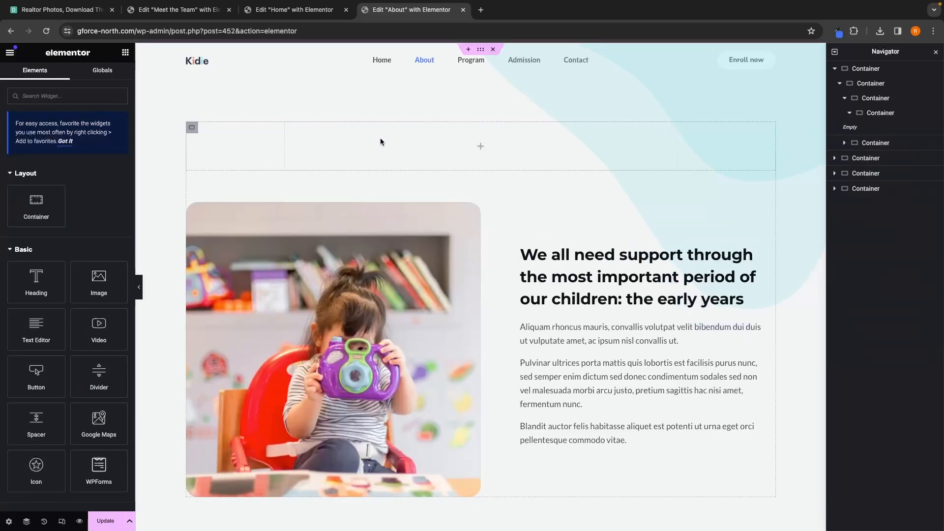
Step: Delete the now-empty nested containers that held those headings
left_click(873, 143)
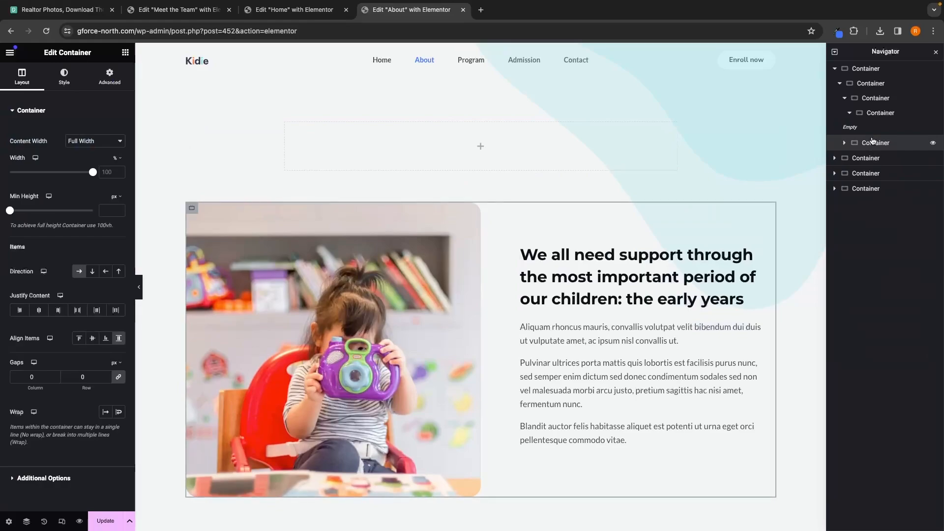
left_click(869, 116)
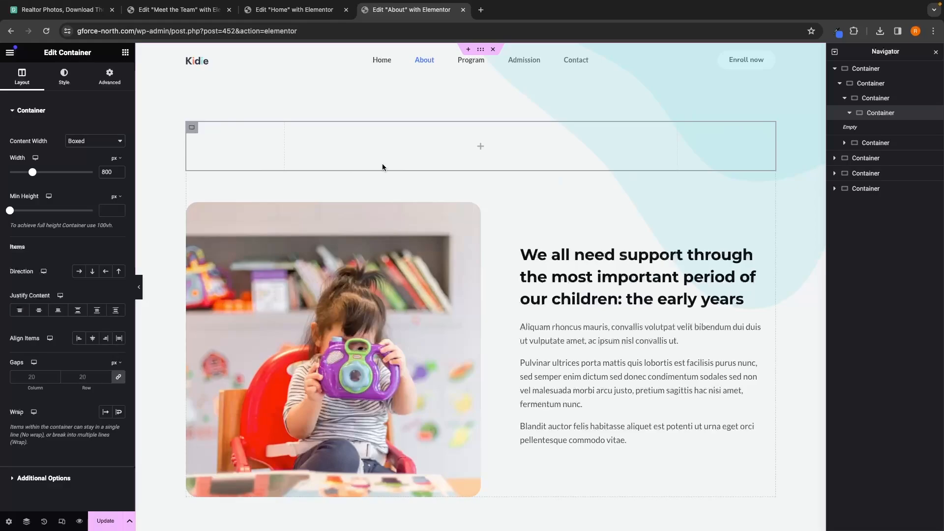
right_click(883, 117)
left_click(862, 377)
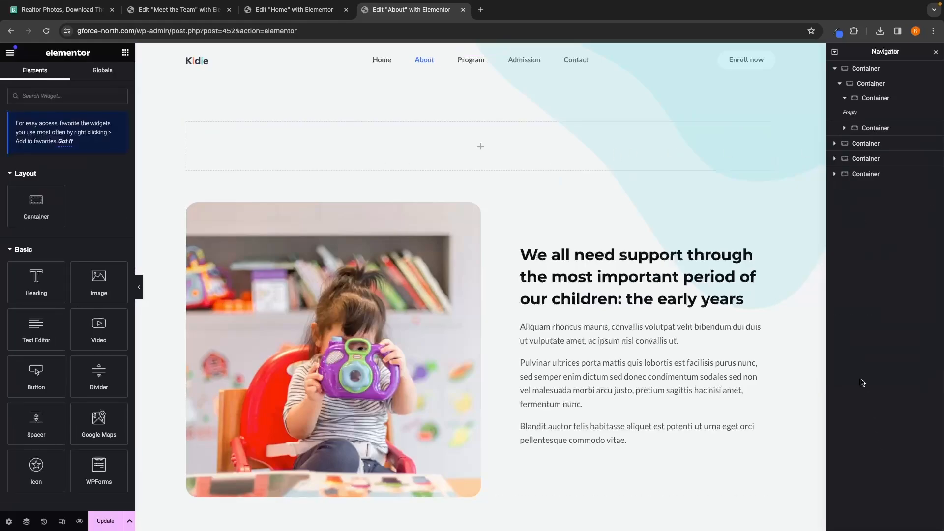
left_click(874, 98)
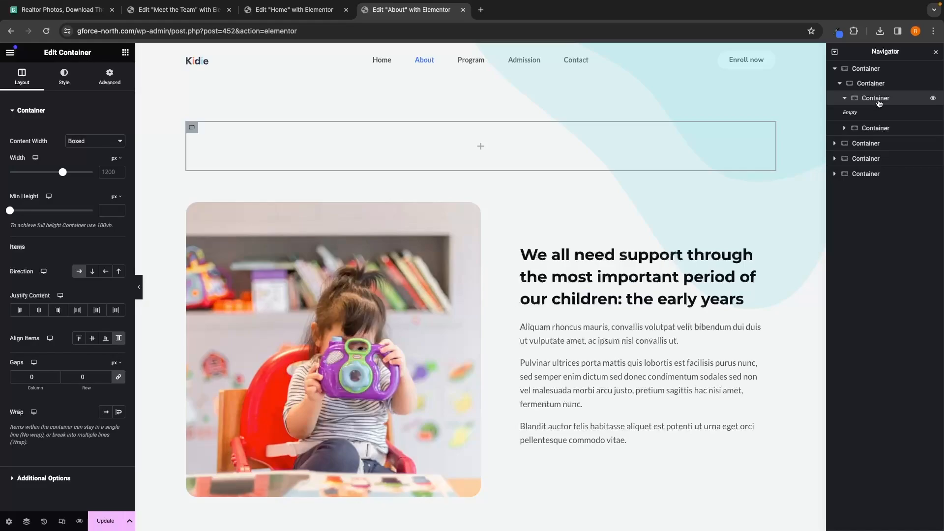
right_click(884, 101)
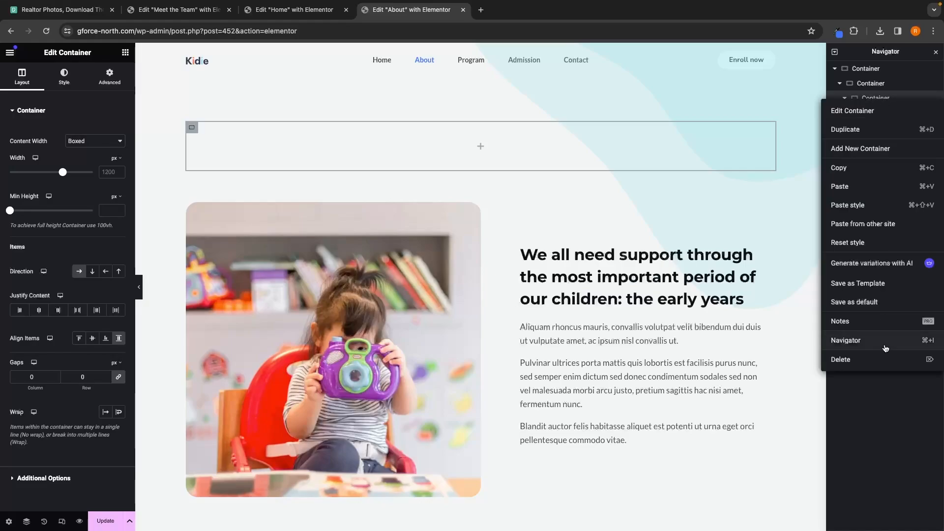
left_click(885, 359)
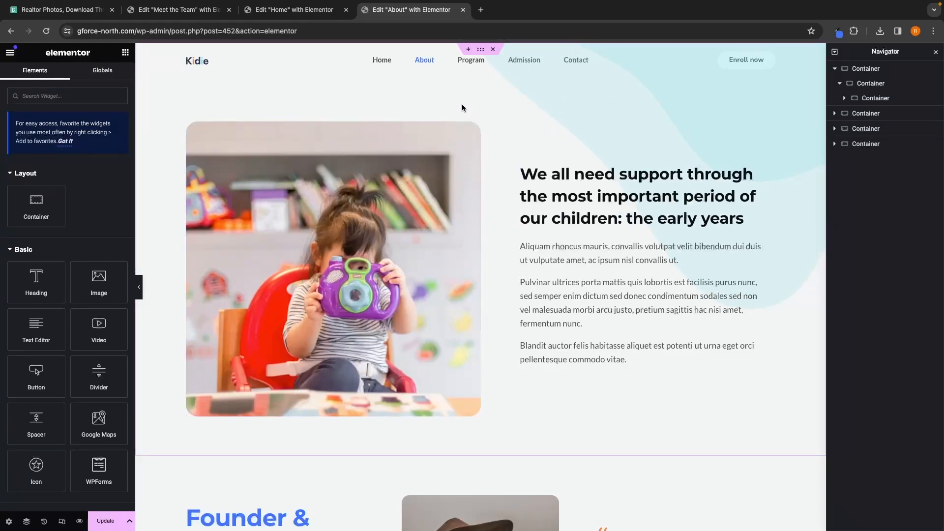
Step: Add a new container at the top of the page with a heading reading "Our Vision, Mission and Story"
left_click(468, 50)
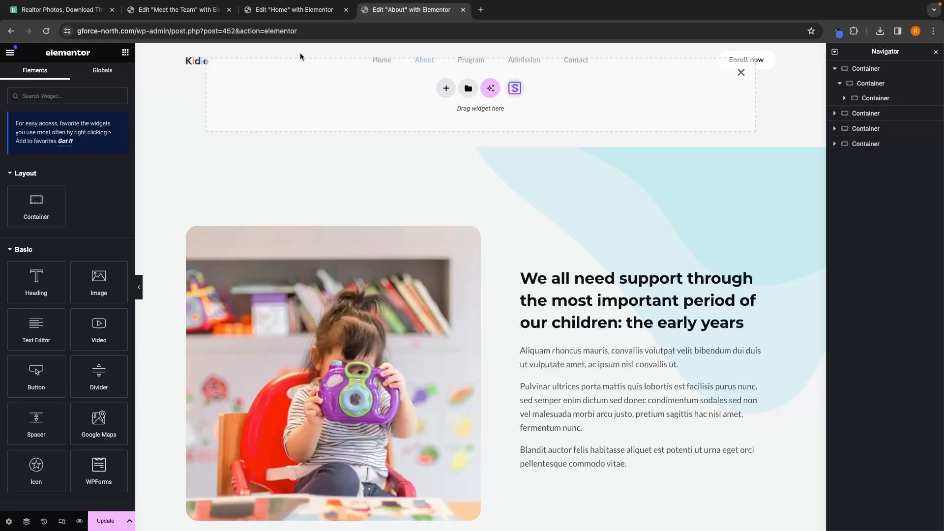
left_click(199, 13)
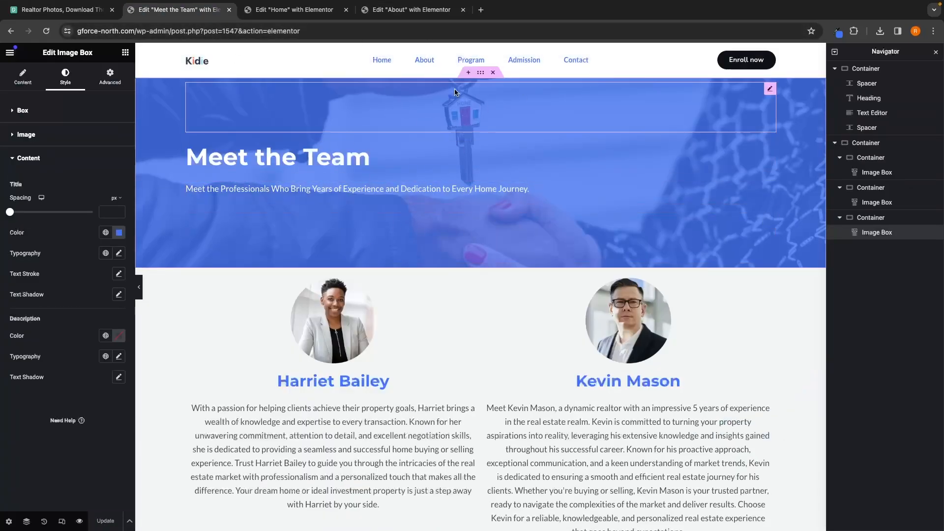
left_click(411, 10)
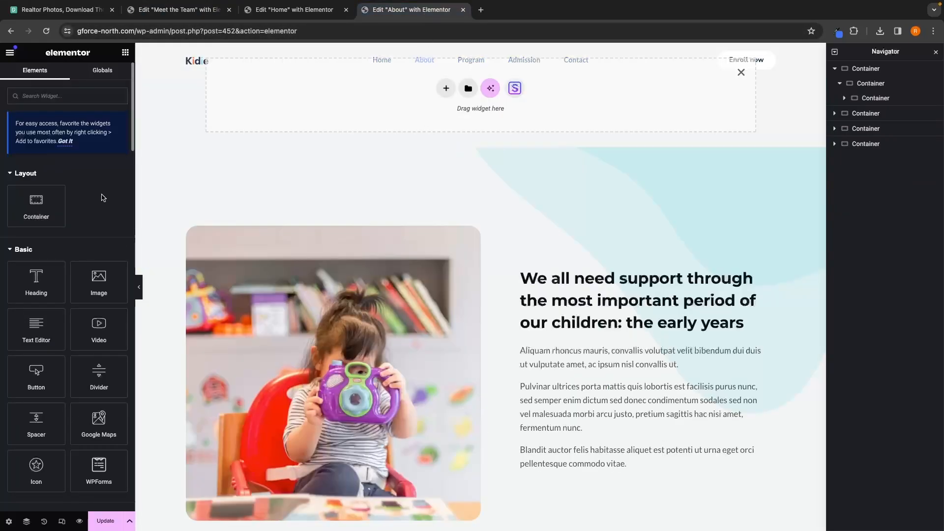
left_click_drag(36, 280, 369, 92)
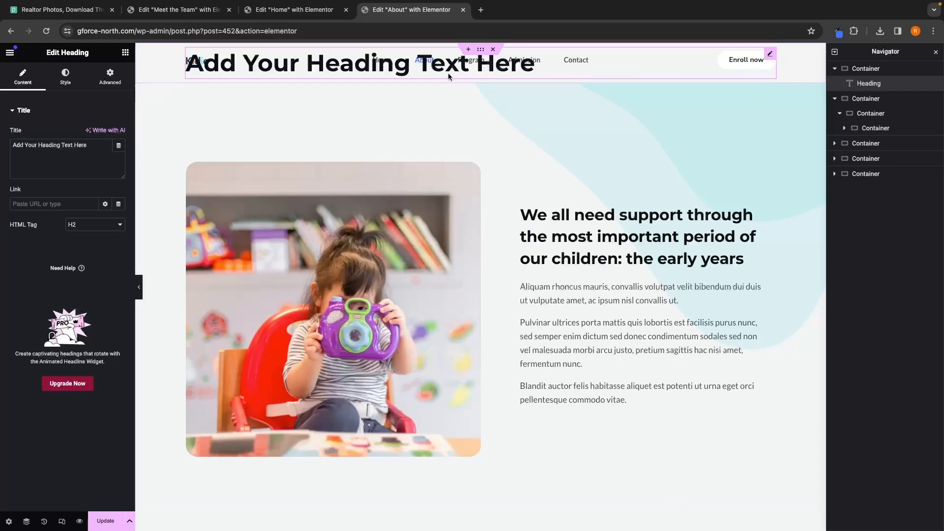
left_click_drag(92, 155, 23, 150)
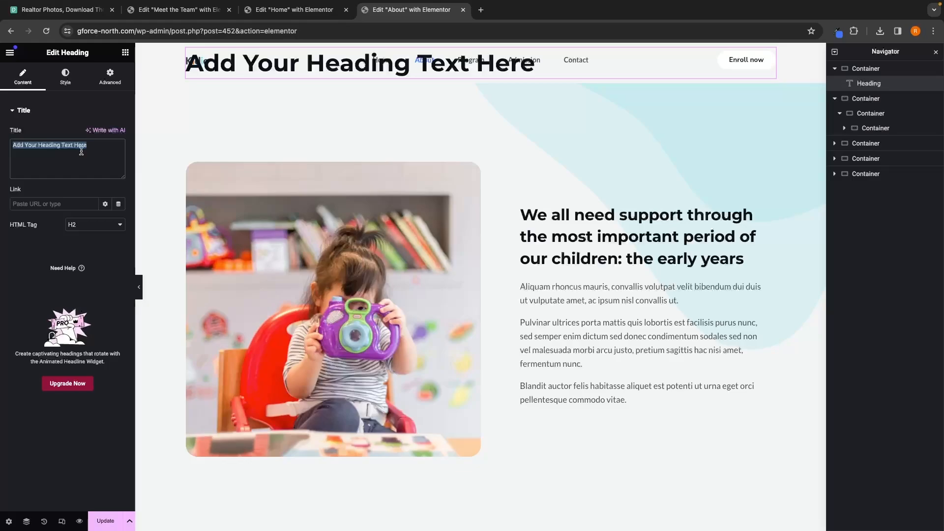
type("Our Vision, Mission and Sotry")
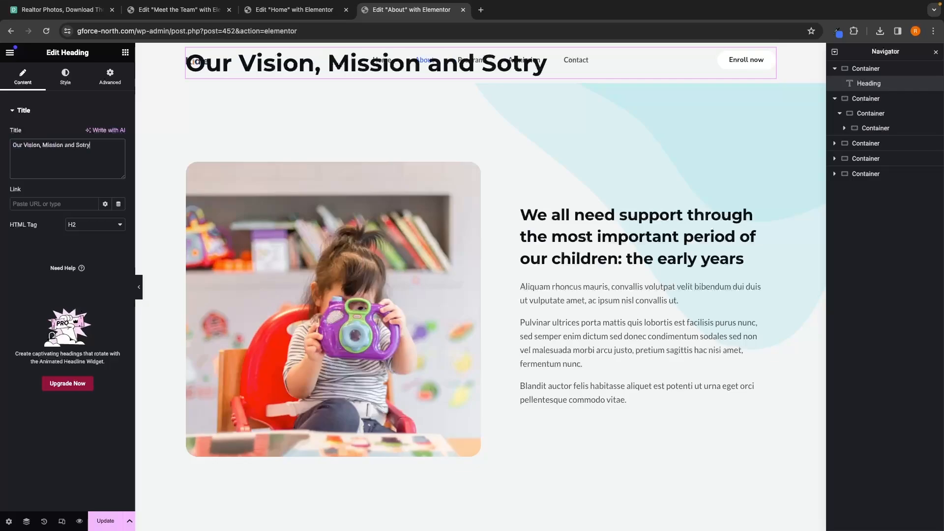
key("BackSpace")
key("BackSpace")
key("BackSpace")
key("BackSpace")
type("tory")
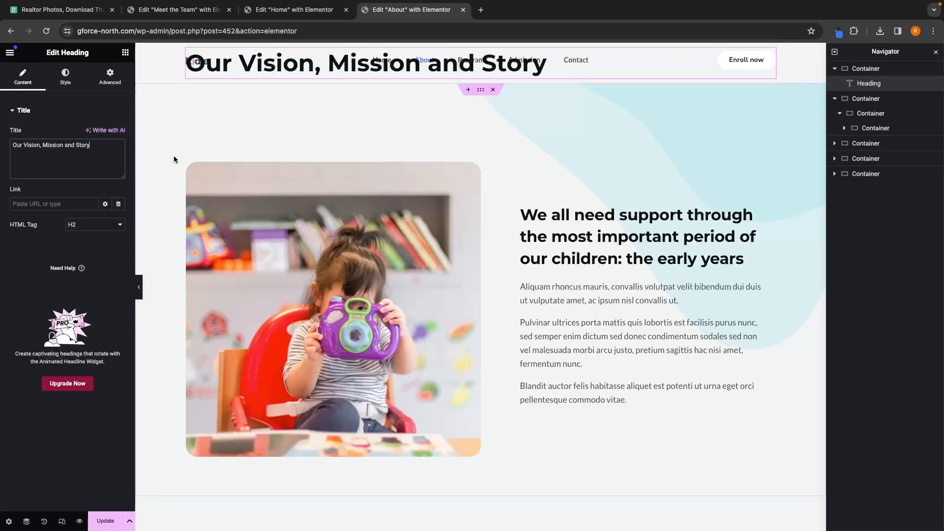
Step: Add a Text Editor widget above the heading with the text "About Us"
left_click(127, 54)
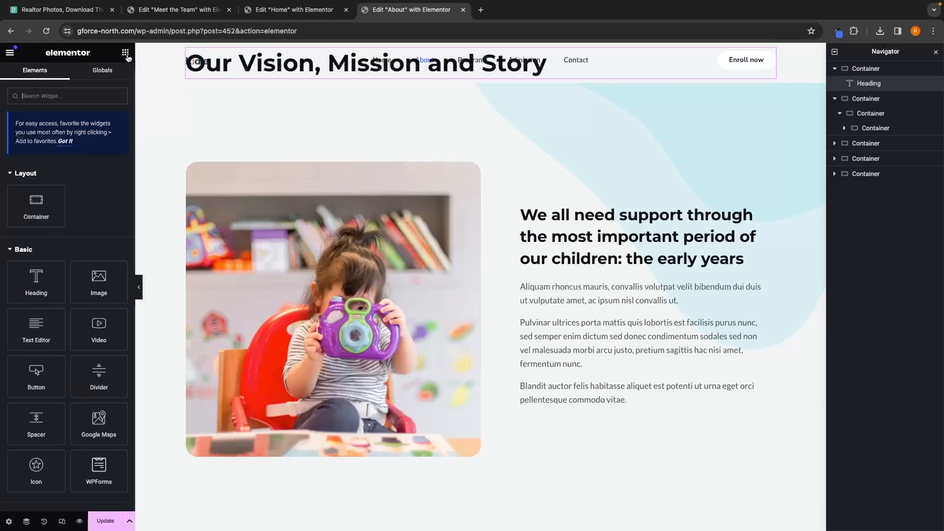
left_click_drag(45, 338, 240, 55)
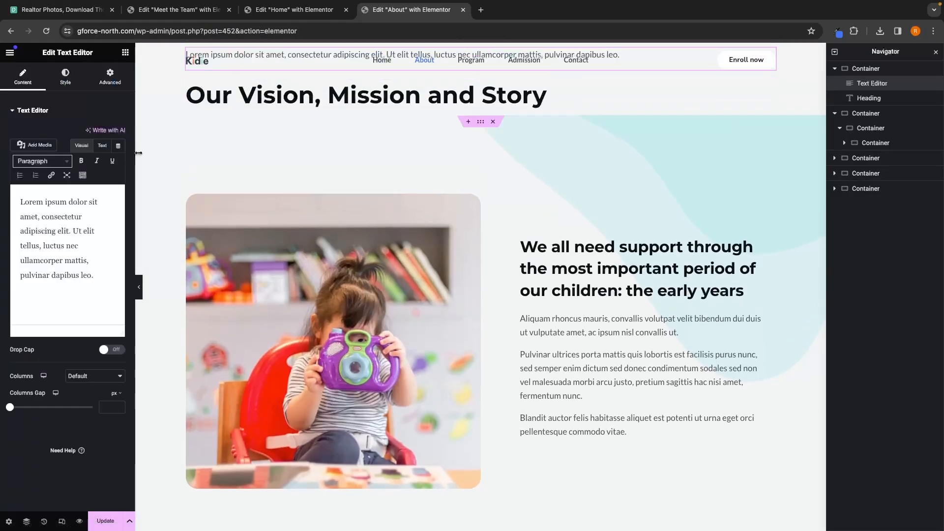
left_click_drag(93, 275, 2, 204)
type("Ou")
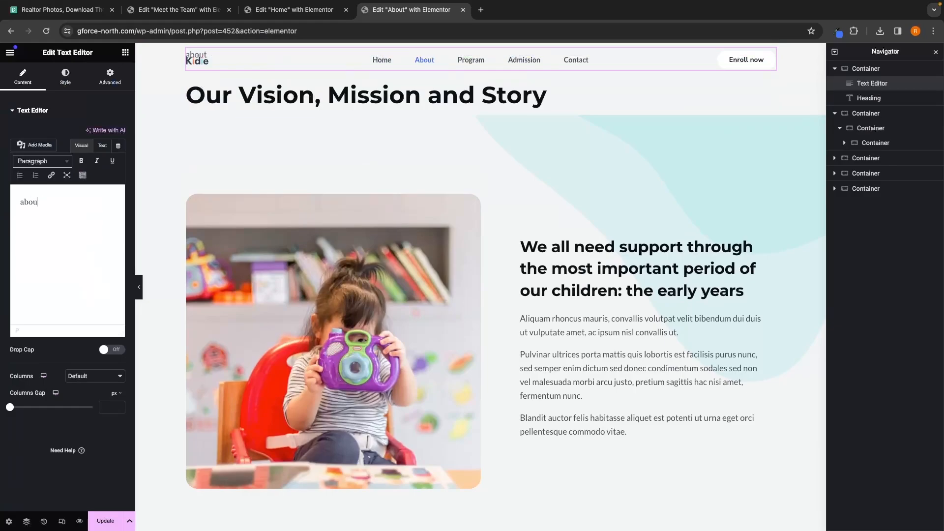
key("BackSpace")
type("About Us")
Step: Add two spacers above the About Us text and set one of them to 100 px
left_click(125, 53)
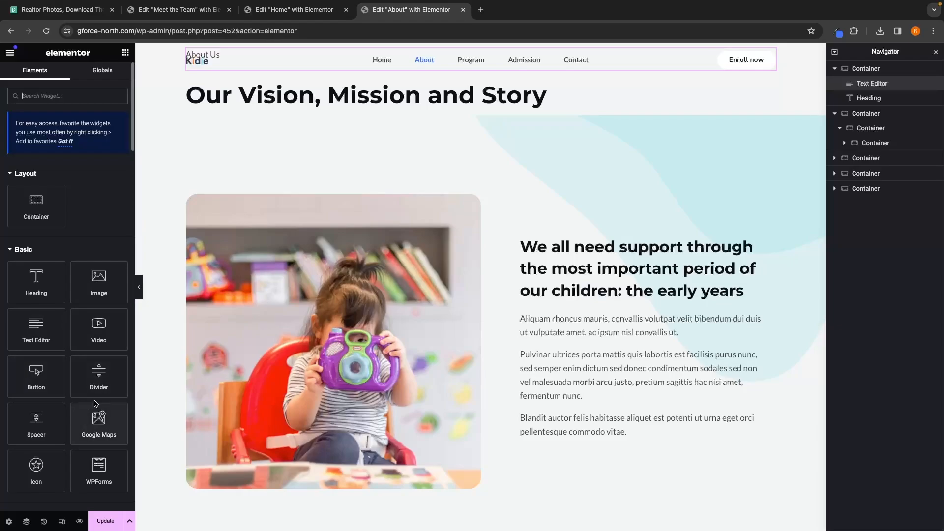
left_click_drag(56, 422, 290, 57)
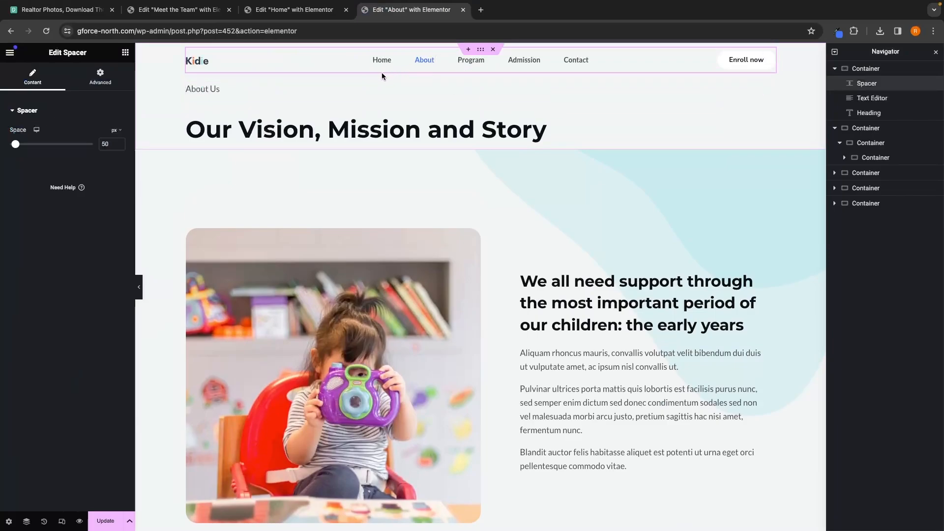
left_click(125, 52)
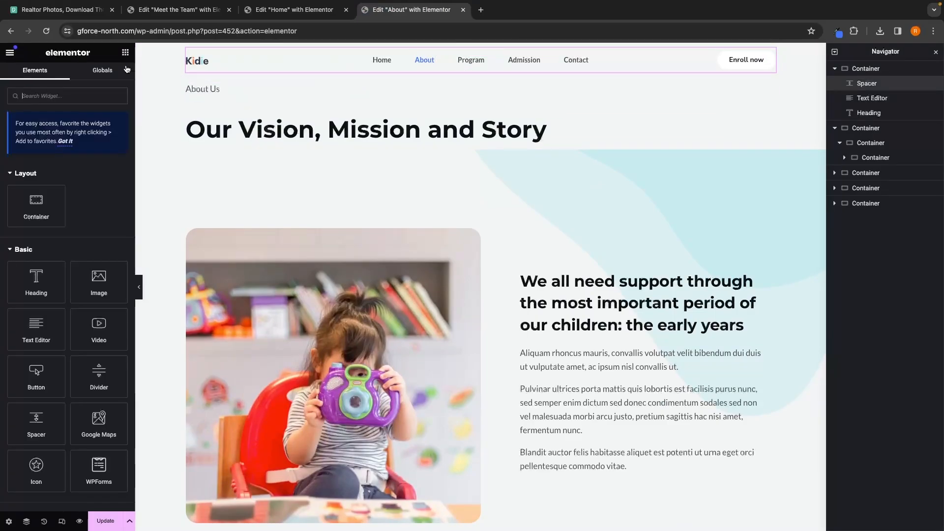
left_click_drag(35, 421, 274, 87)
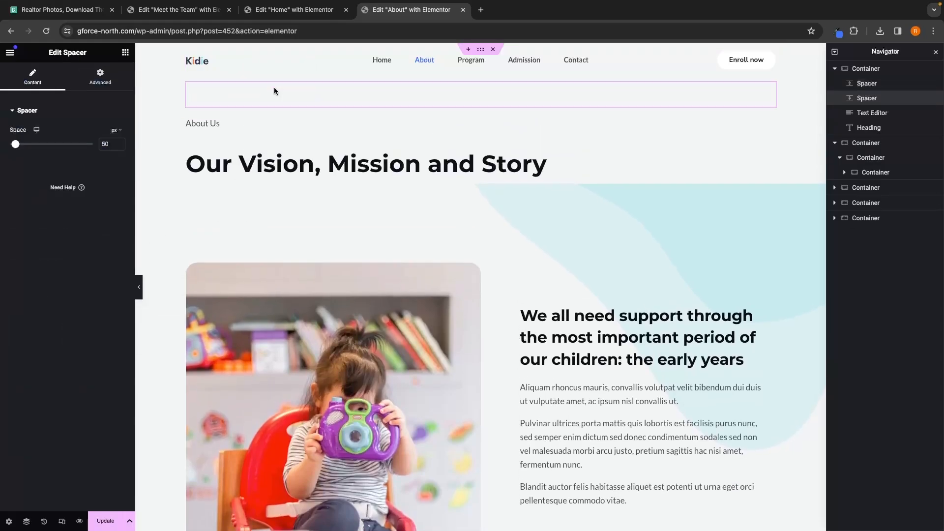
left_click(870, 98)
double_click(108, 144)
type("100")
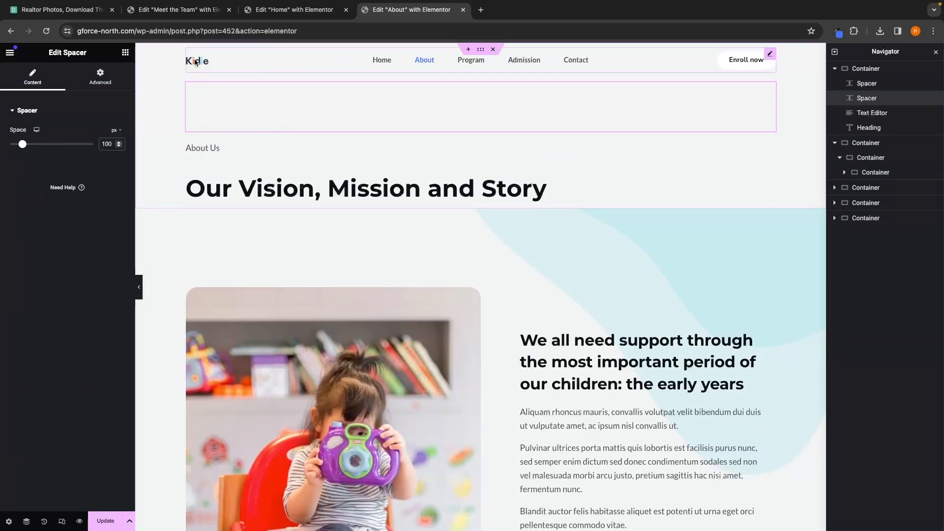
Step: Add a spacer below the "Our Vision, Mission and Story" heading and set it to 100 px
left_click(125, 52)
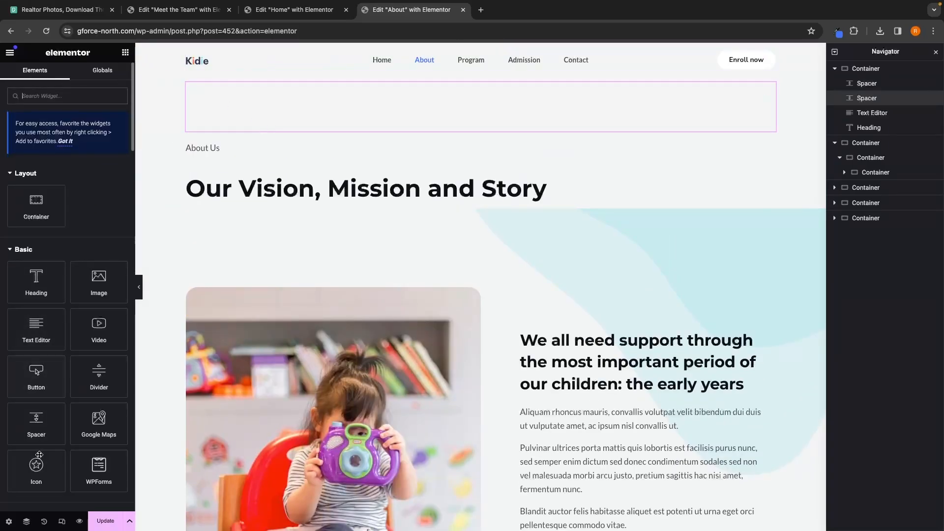
left_click_drag(37, 423, 337, 204)
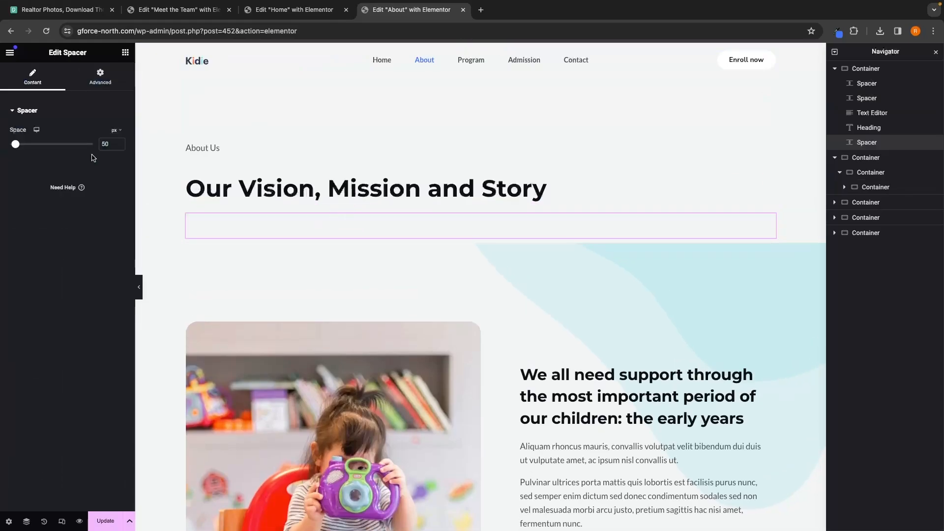
double_click(112, 144)
type("100")
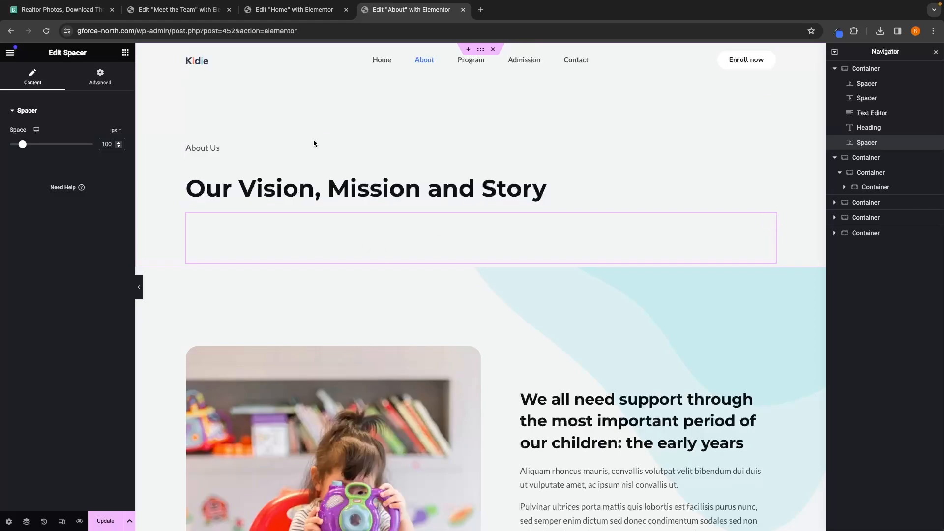
left_click(480, 10)
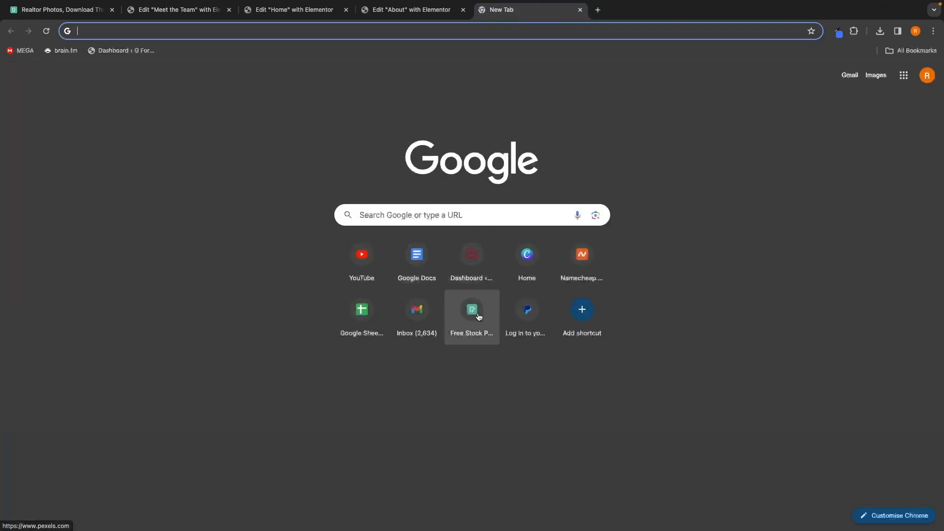
key("ctrl+w")
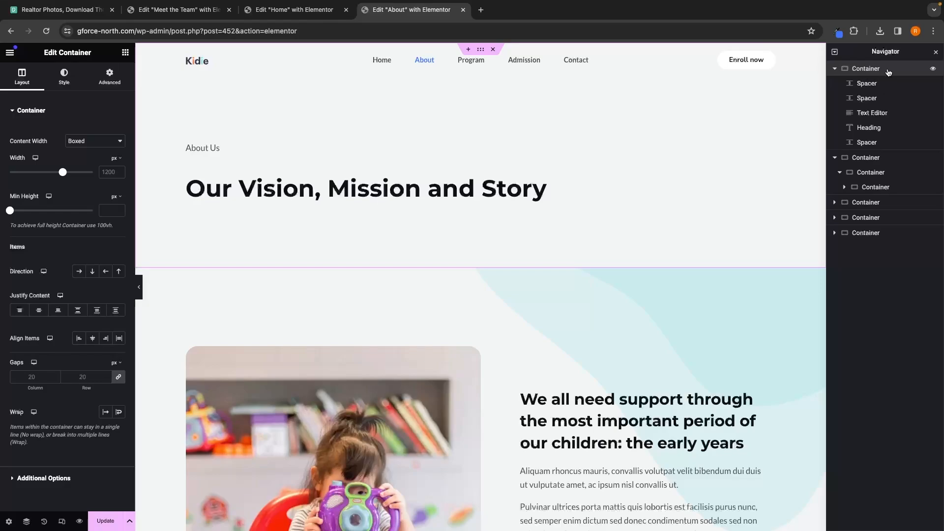
Step: Give the header container a classic background using the skyscraper image from the media library
left_click(66, 79)
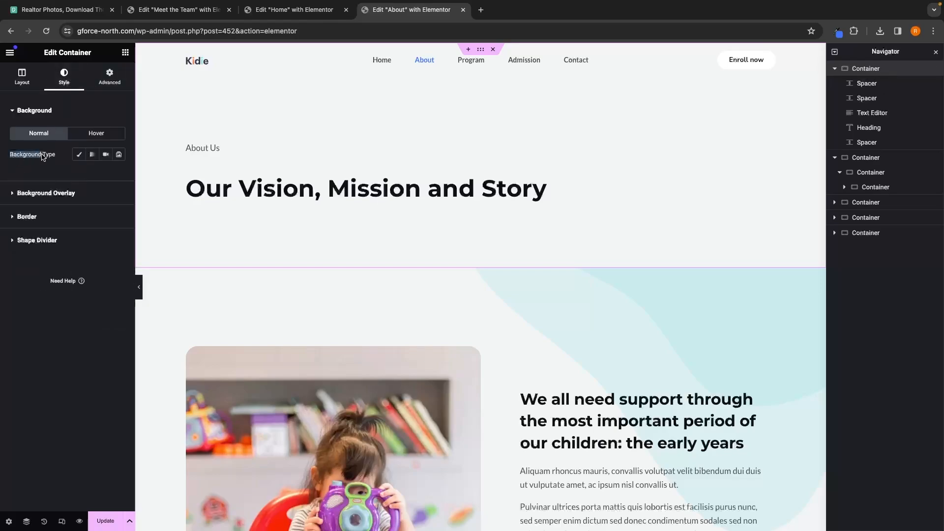
left_click(78, 154)
left_click(53, 217)
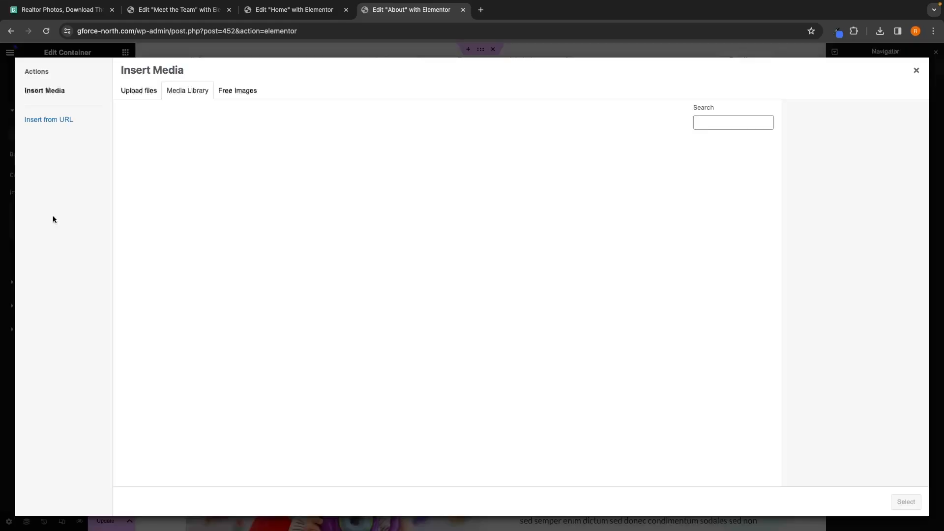
left_click(142, 90)
left_click(504, 261)
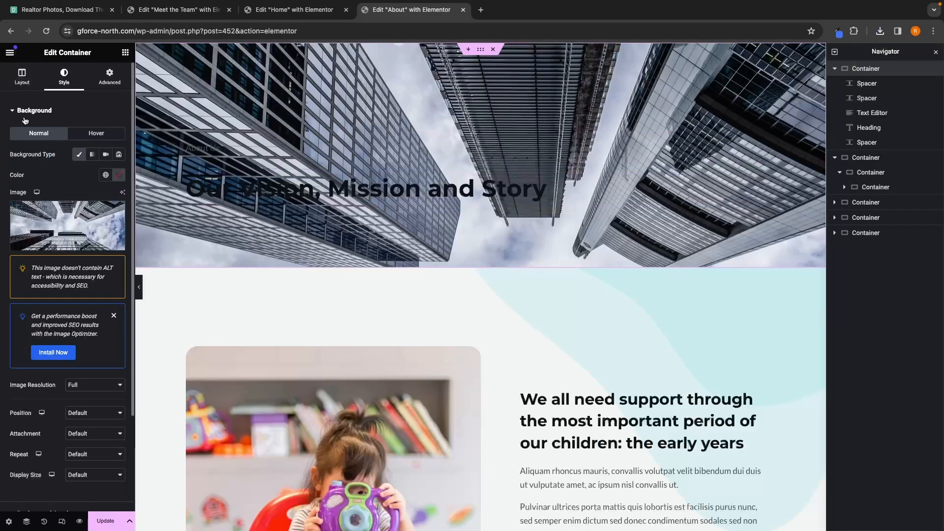
Step: Set the background image position to Center Center and its display size to Cover
left_click(87, 413)
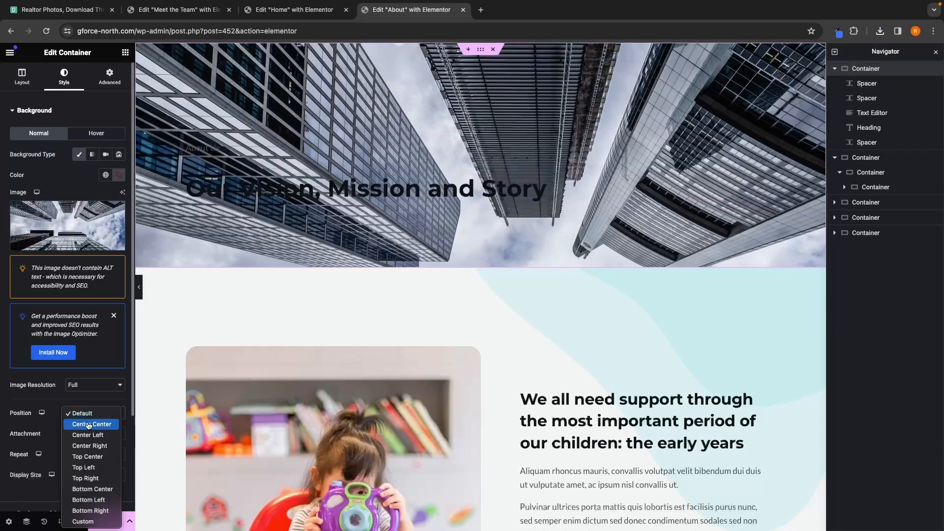
left_click(84, 425)
left_click(98, 475)
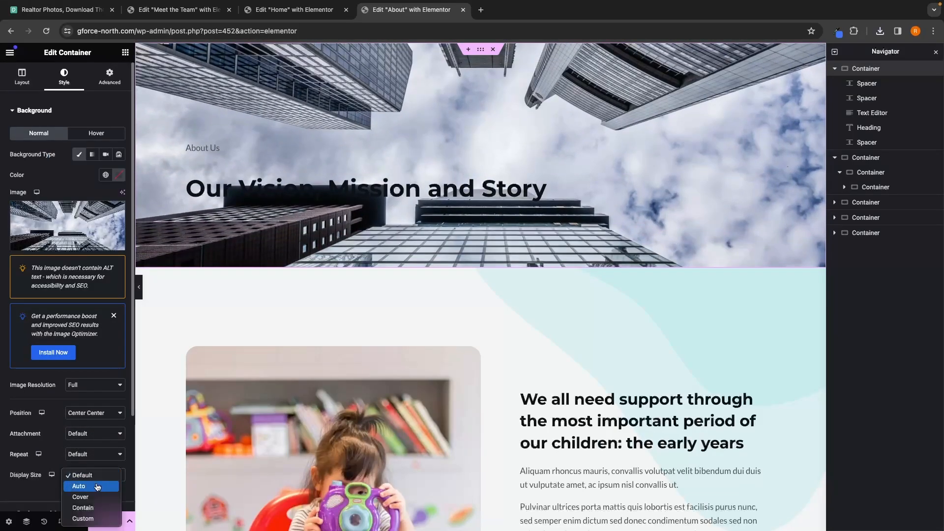
left_click(81, 496)
left_click(51, 119)
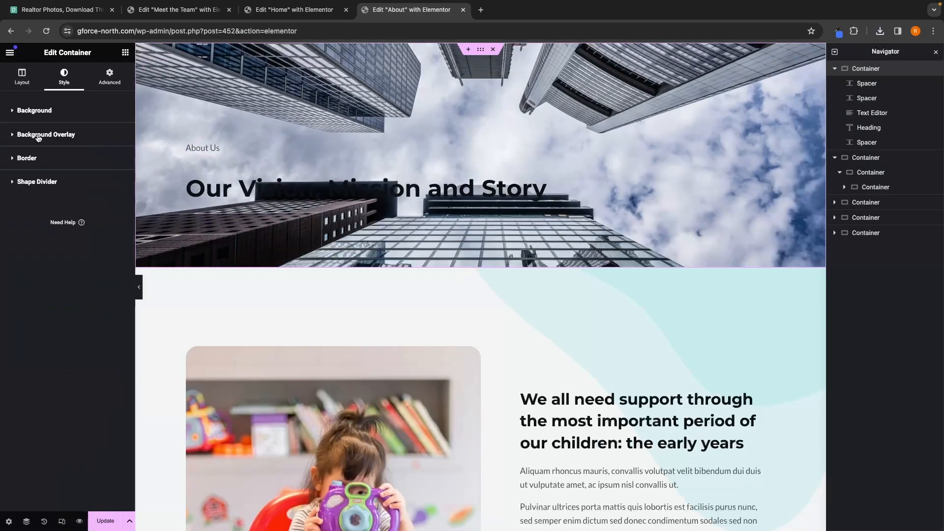
Step: Add a classic background overlay in colour #4175fc with opacity 0.75
left_click(40, 142)
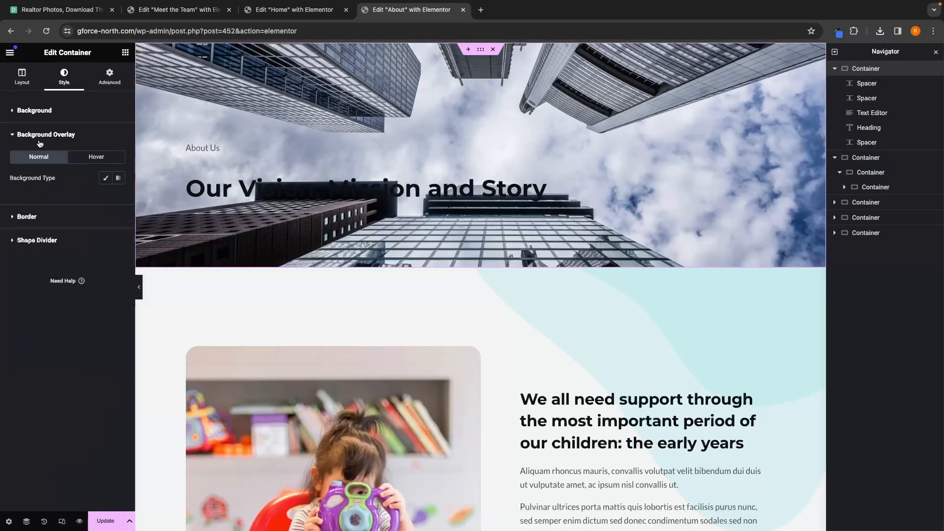
left_click(837, 31)
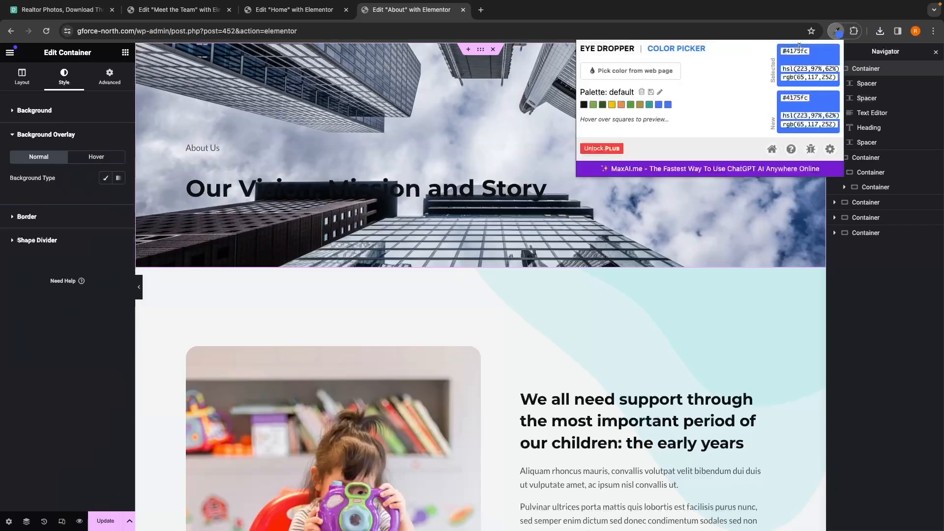
left_click(106, 178)
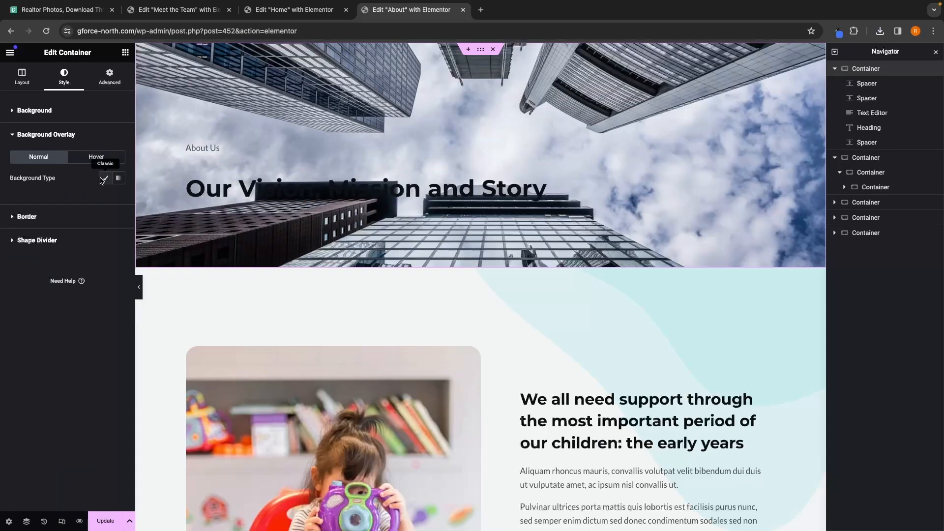
left_click(105, 178)
left_click(118, 198)
key("super+v")
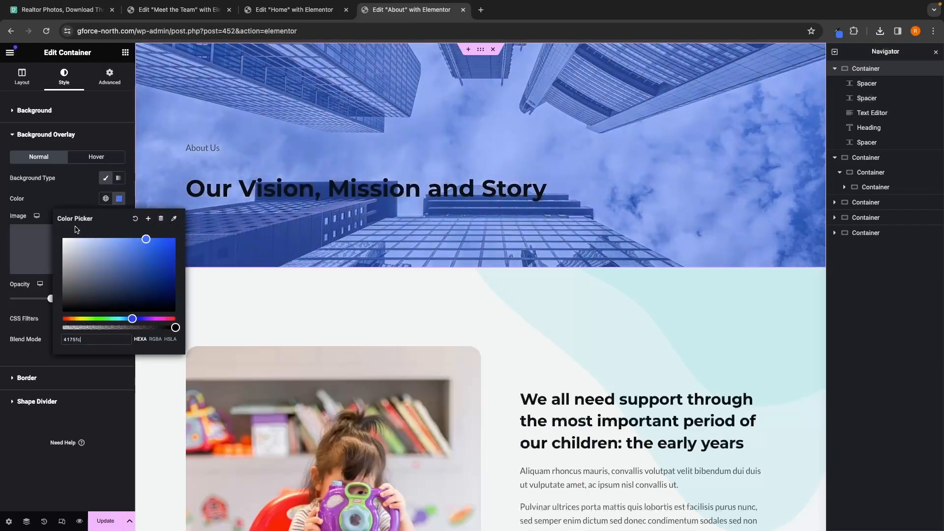
left_click(60, 202)
key("BackSpace")
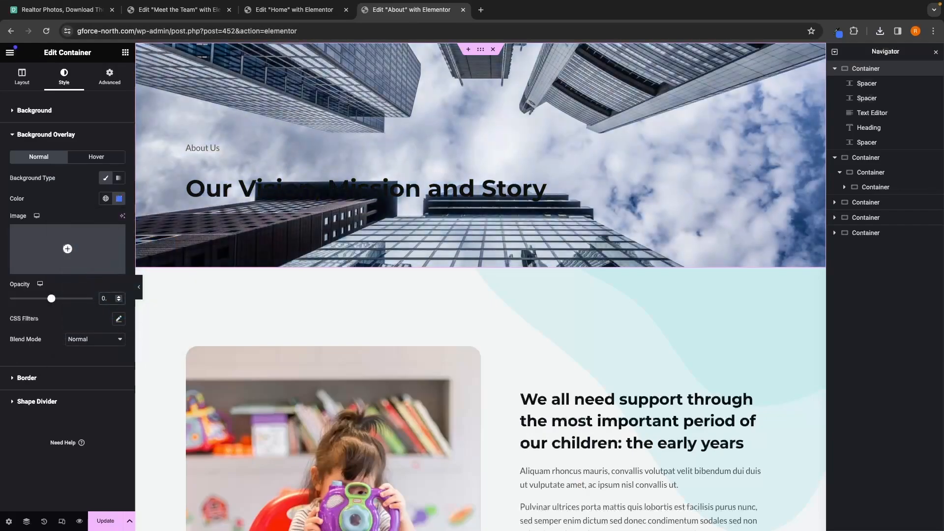
type("75")
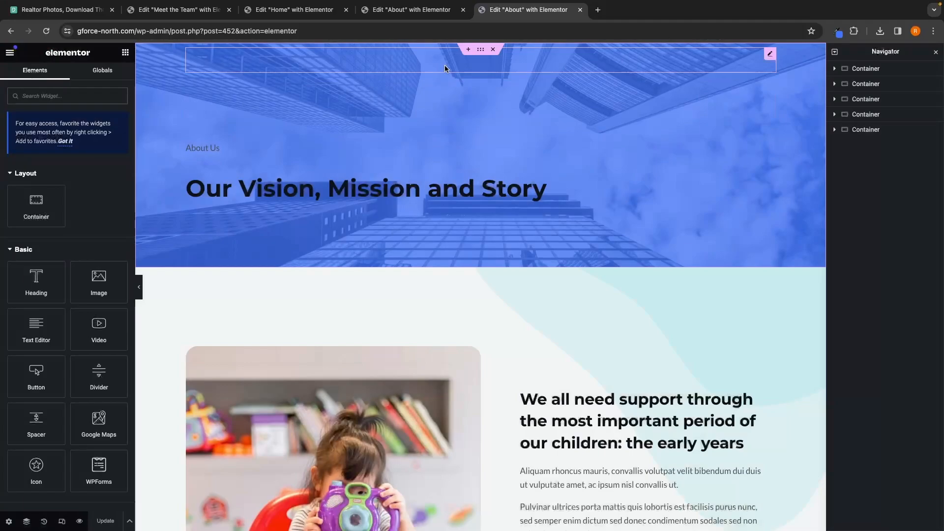
Step: Delete the top spacer inside the header container
left_click(865, 68)
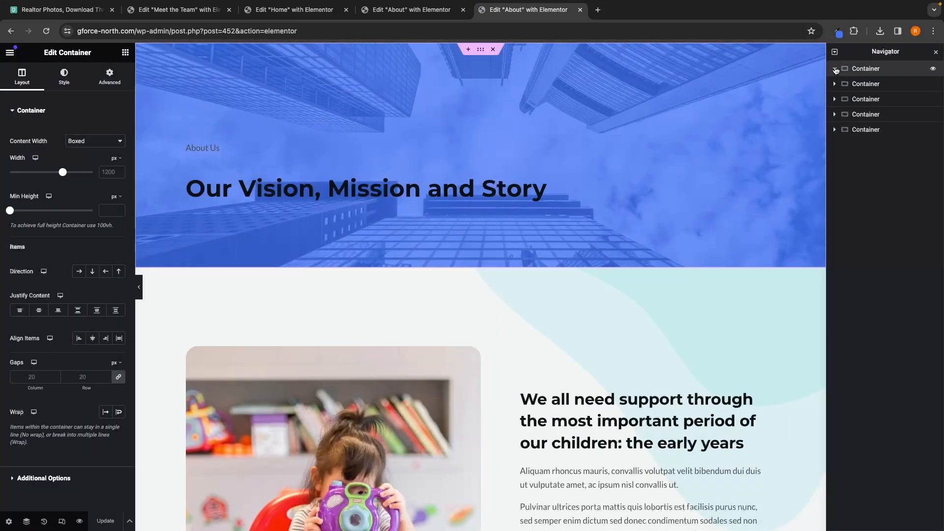
right_click(866, 84)
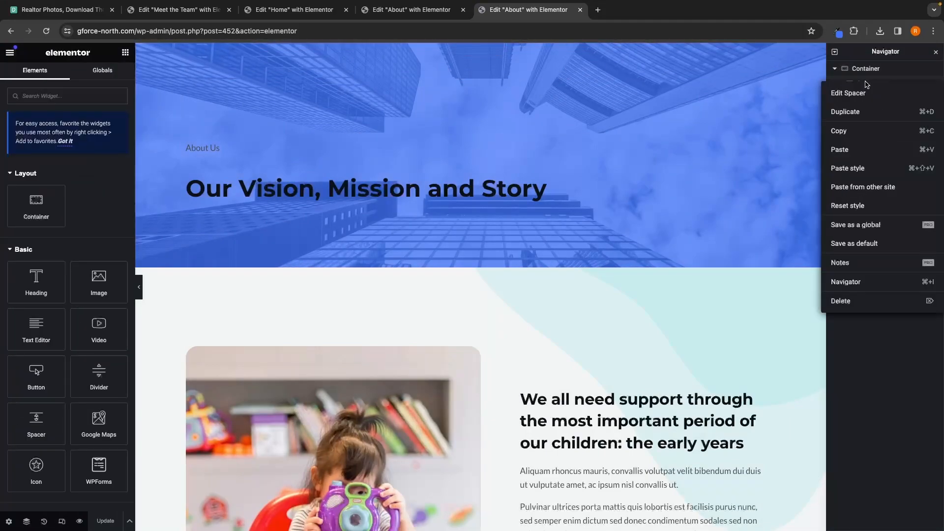
left_click(852, 306)
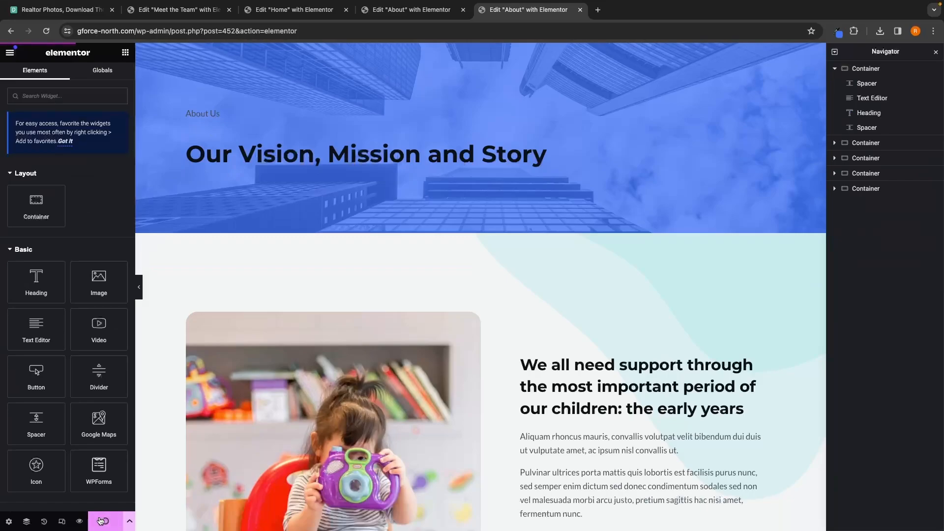
Step: Preview the About page in a new tab, then close the preview
left_click(80, 521)
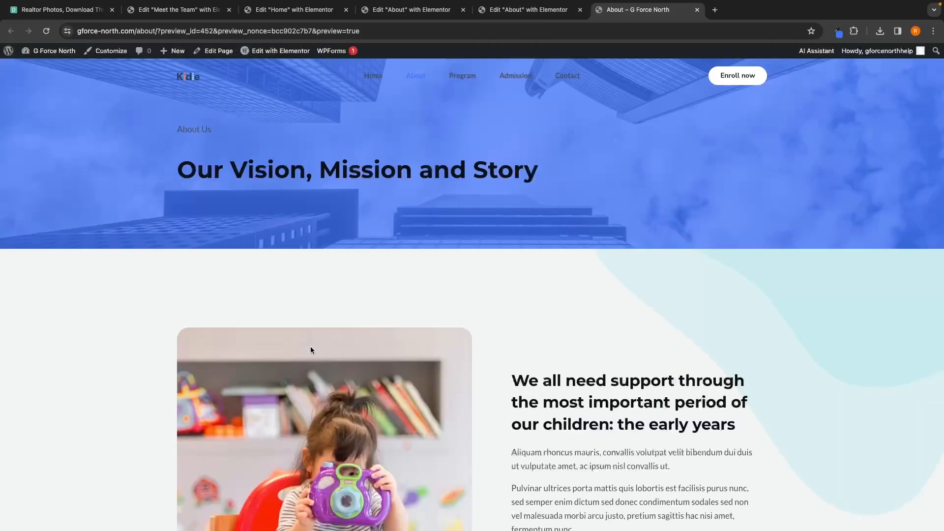
left_click(697, 10)
scroll(586, 232, "down", 5)
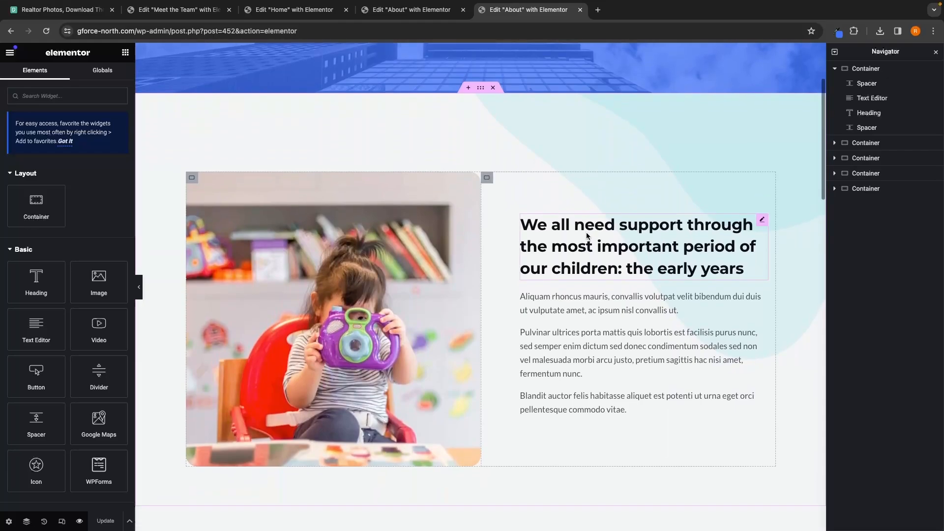
Step: Remove the background image from the second container
left_click(834, 69)
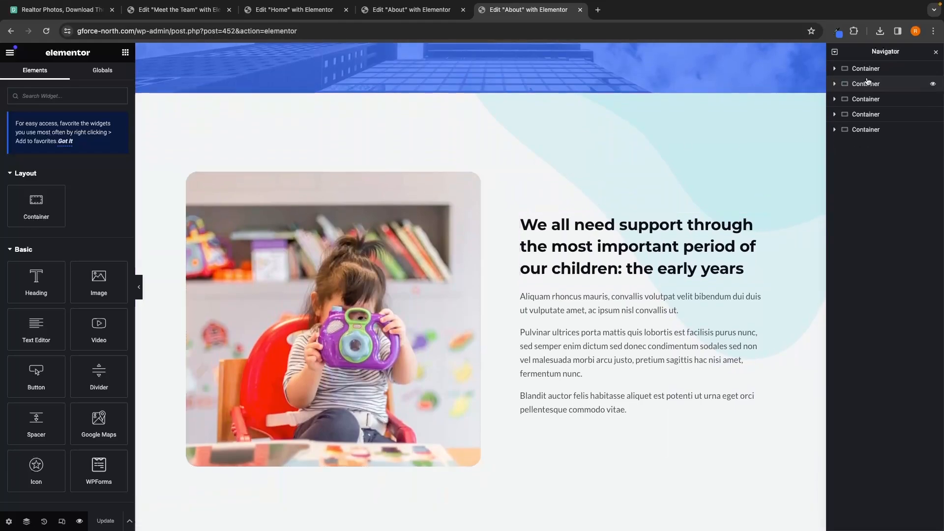
left_click(867, 82)
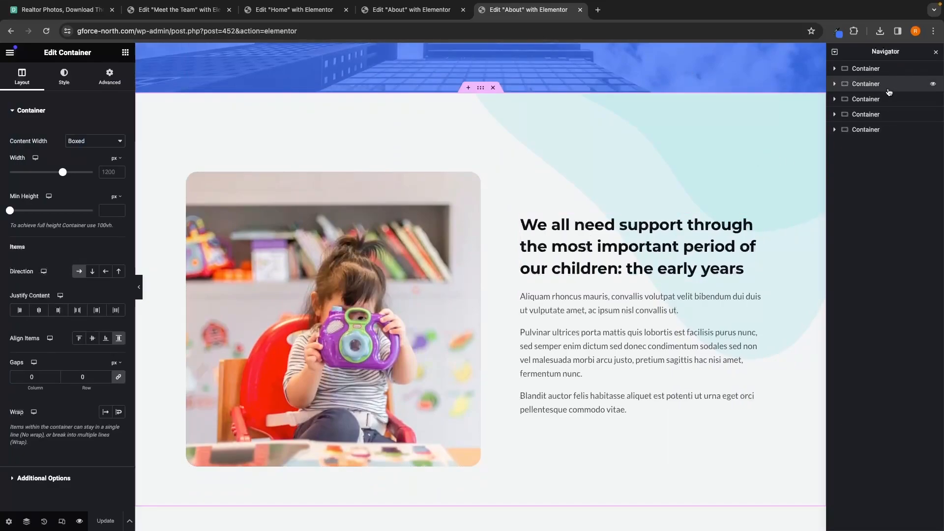
left_click(65, 79)
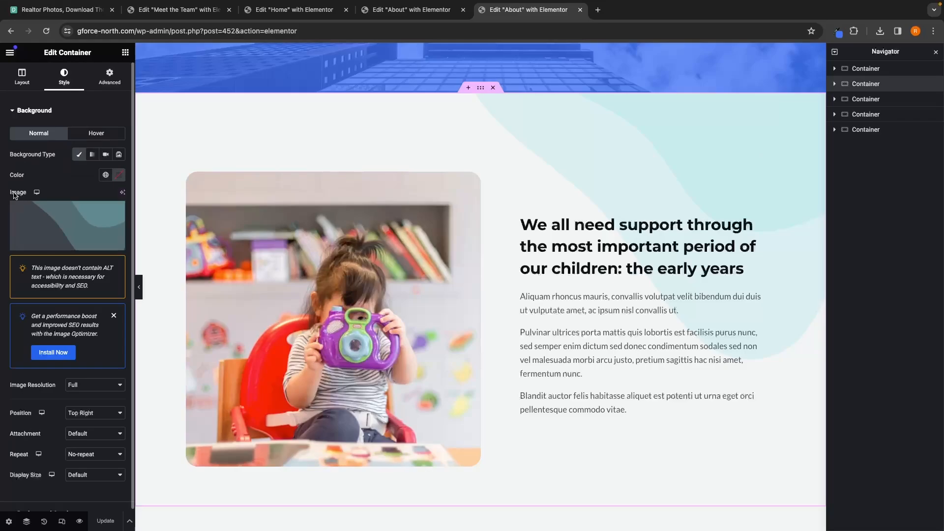
mouse_move(54, 232)
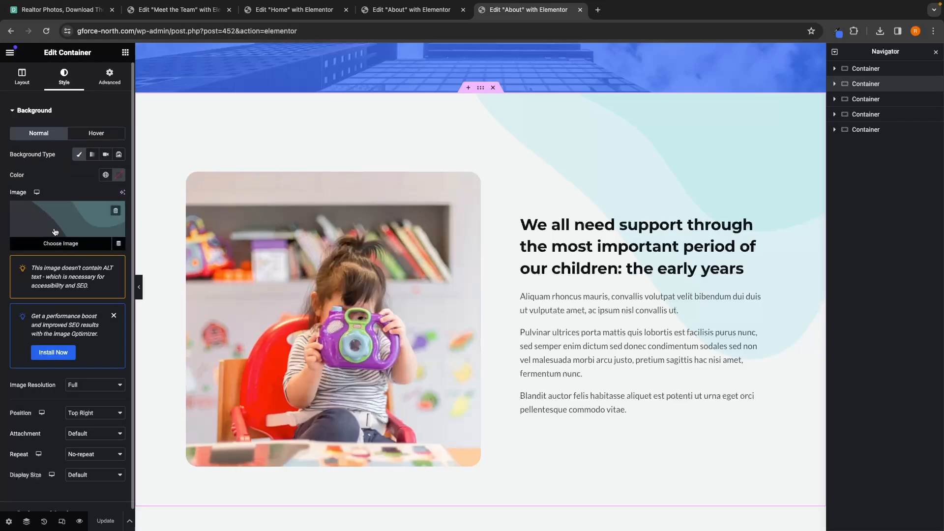
left_click(116, 212)
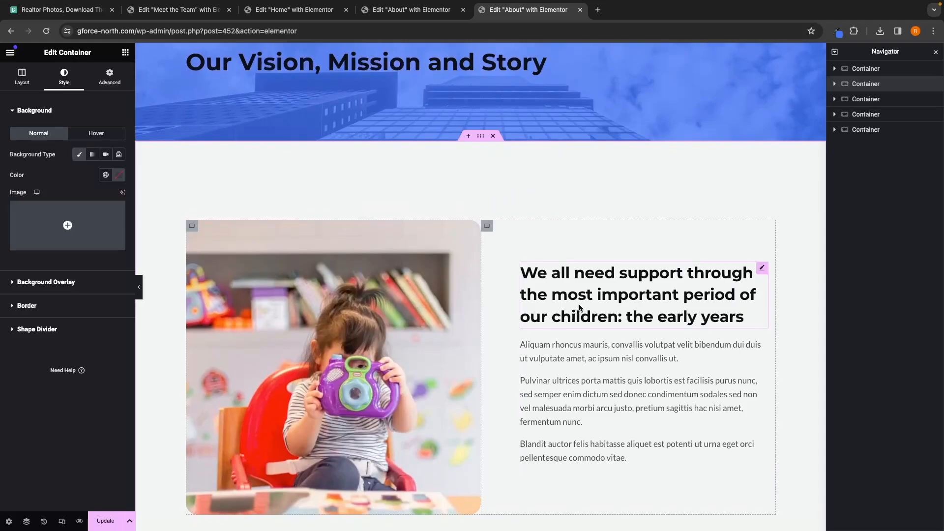
Step: Change the section heading beside the photo to "Our Story"
double_click(580, 302)
left_click(604, 298)
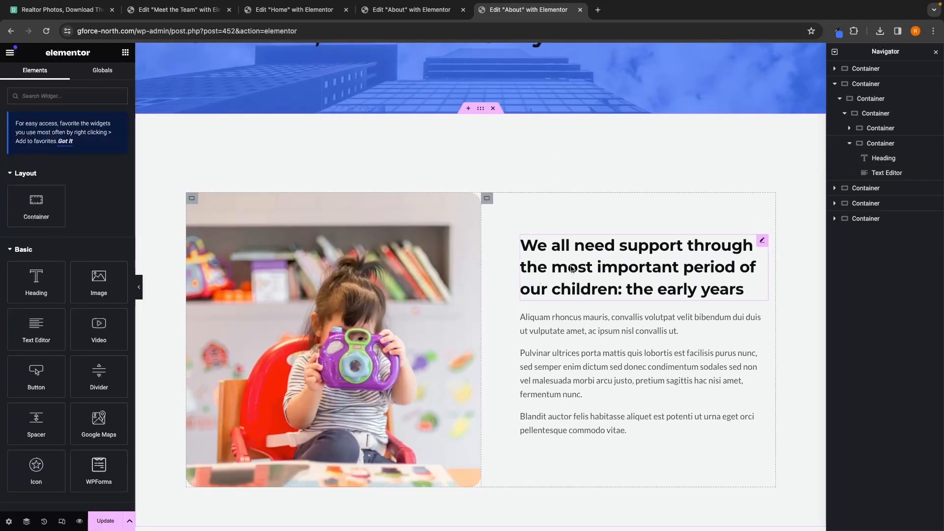
left_click(576, 268)
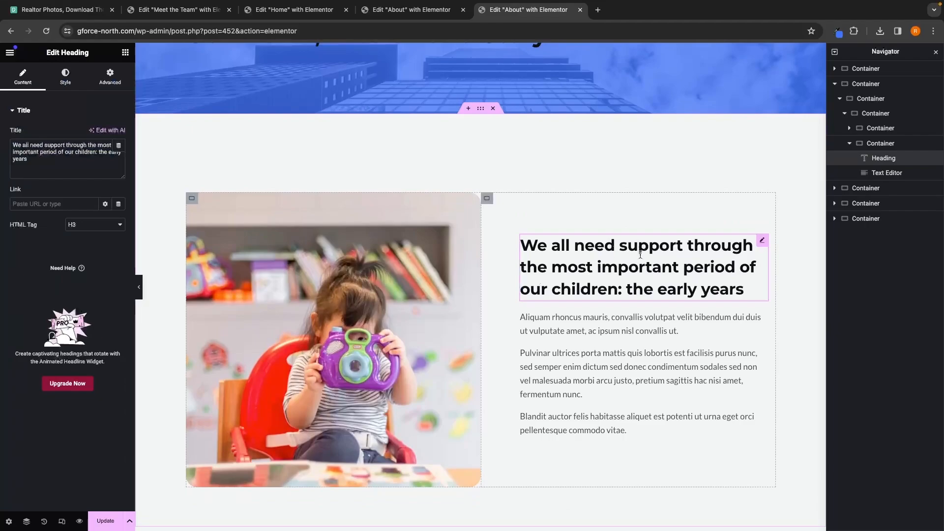
left_click_drag(74, 169, 2, 145)
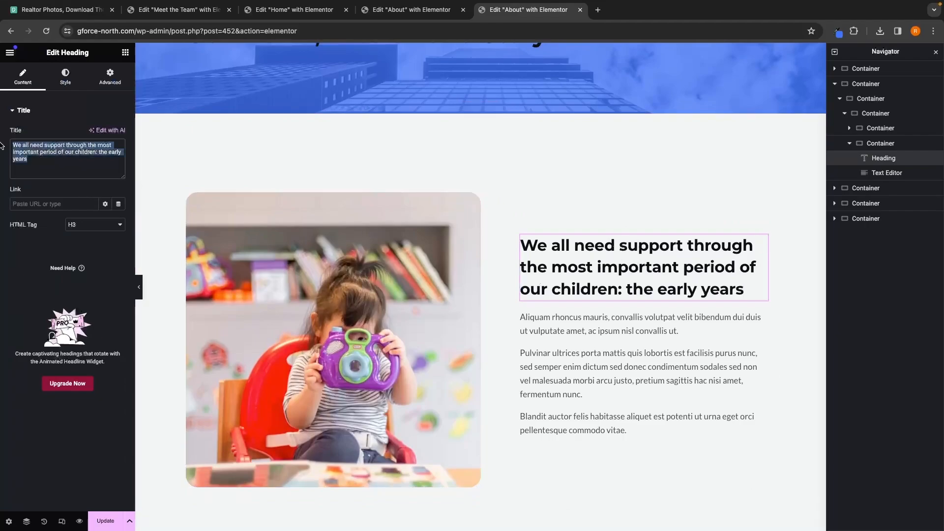
type("Our Story")
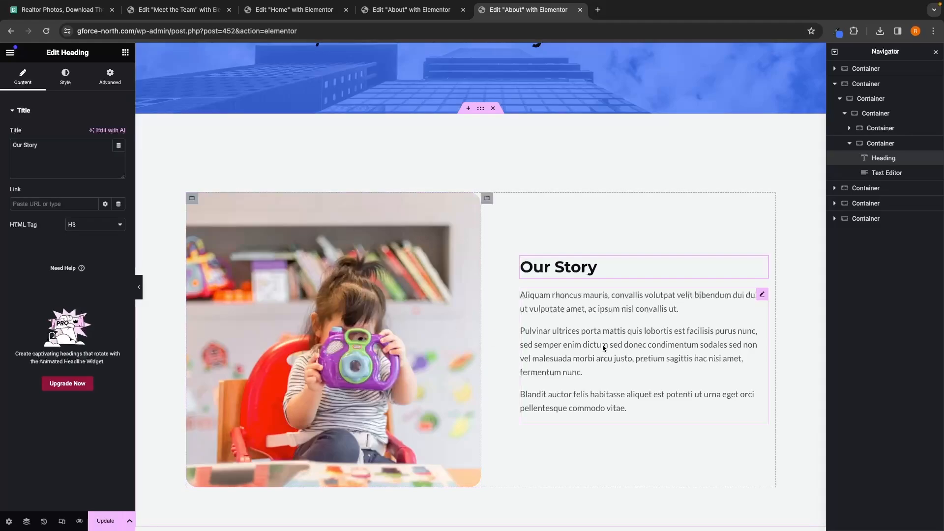
Step: Replace the paragraph text below "Our Story" with the pasted G-Force North story text
left_click(639, 339)
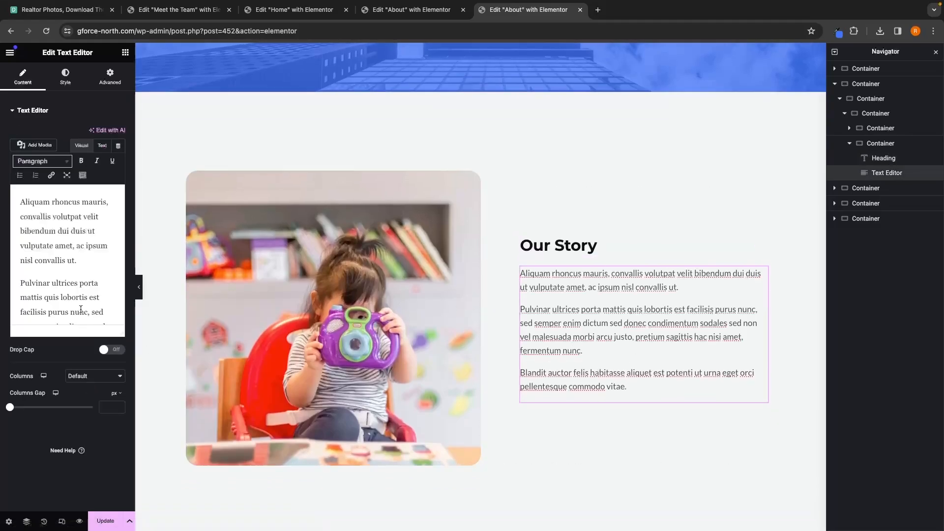
scroll(80, 305, "down", 5)
left_click_drag(81, 305, 3, 176)
key("BackSpace")
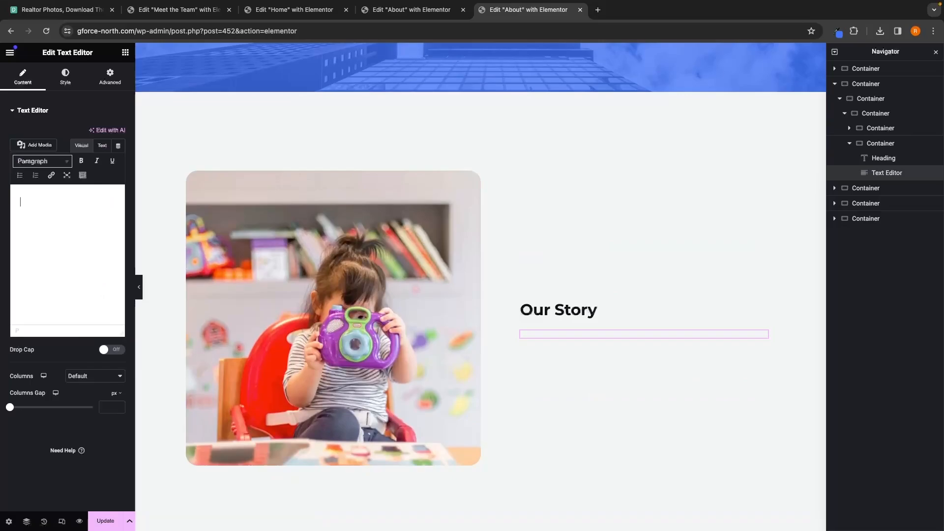
type("Our story at G-Force North is one of passion, dedication, and a relentless pursuit of excellence in the realm of real estate. Founded on the belief that every individual deserves a seamless and rewarding property journey, we embarked on a mission to redefine industry standards. From our humble beginnings to becoming a trusted name, our story is woven with client successes, unwavering integrity, and a commitment to personalized service. Each chapter reflects our evolution, shaped by the diverse dreams we've helped turn into reality. Join us as we continue to script a narrative that goes beyond transactions, creating memorable and fulfilling real estate experiences for every client we have the privilege to serve.")
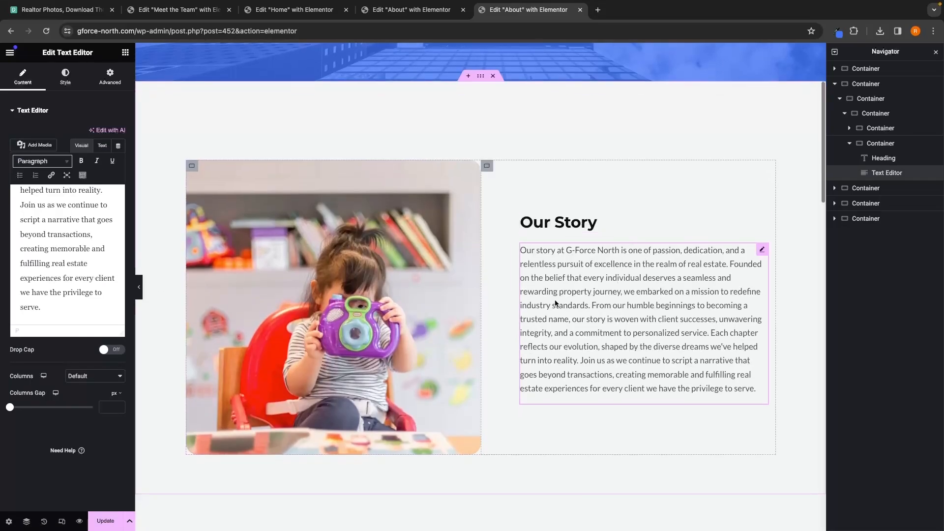
left_click(367, 308)
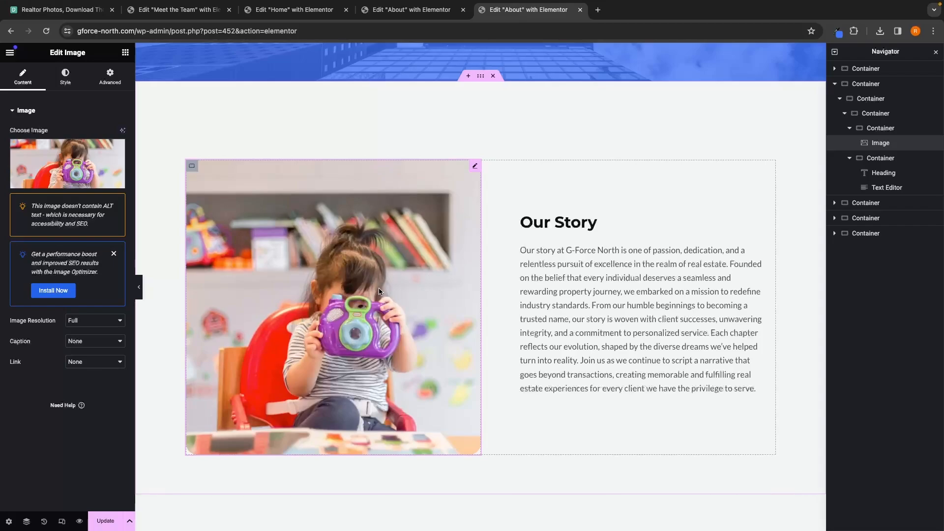
mouse_move(71, 184)
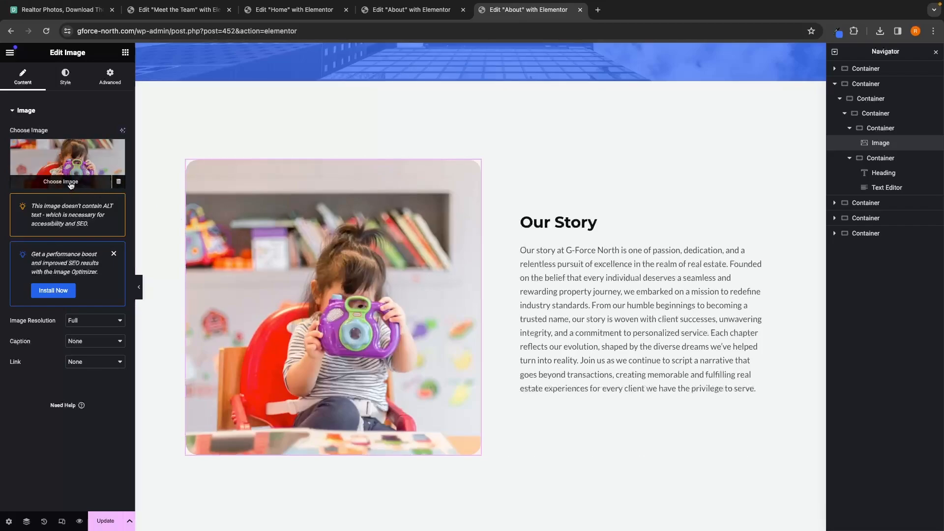
left_click(69, 184)
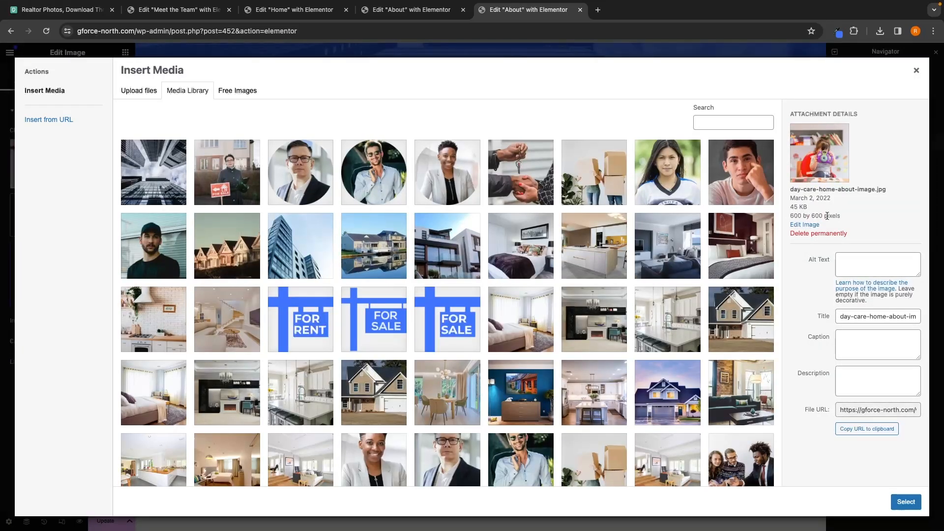
left_click(917, 70)
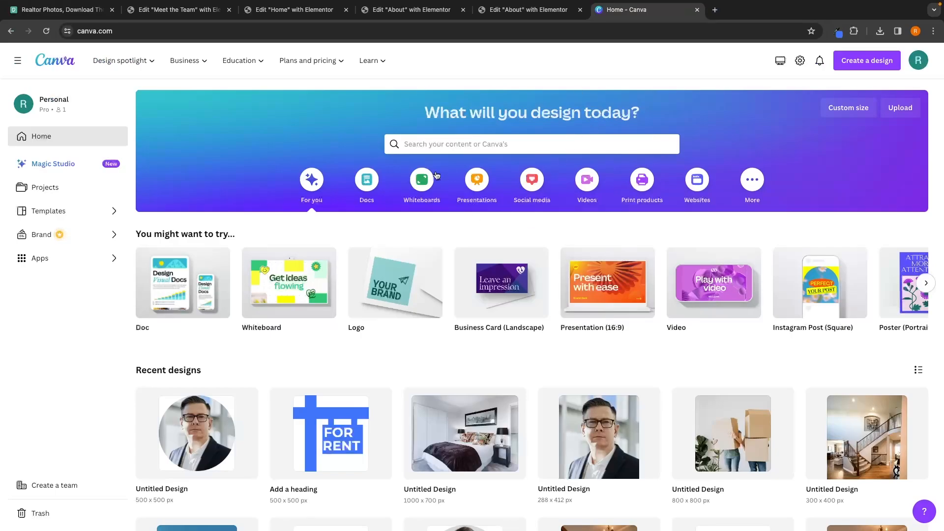
Step: Create a new custom-size design of 600 × 600 px
left_click(866, 66)
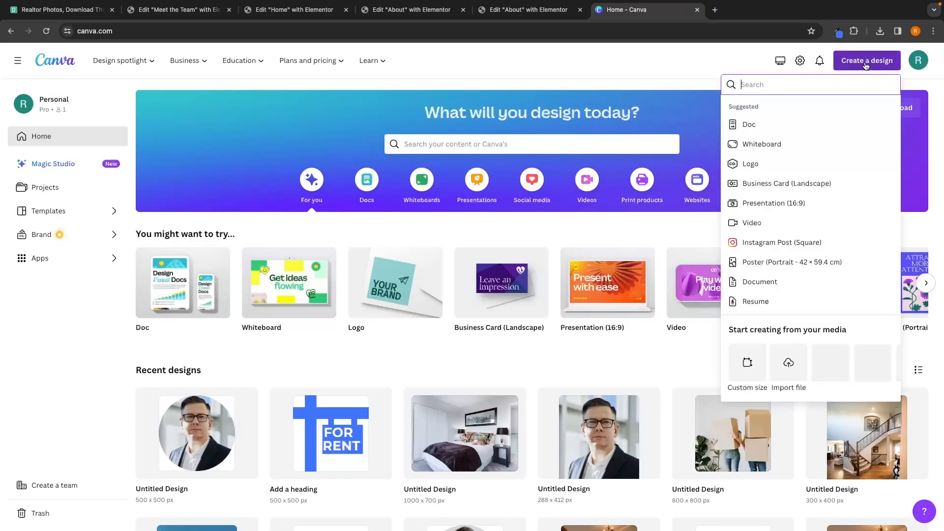
left_click(748, 363)
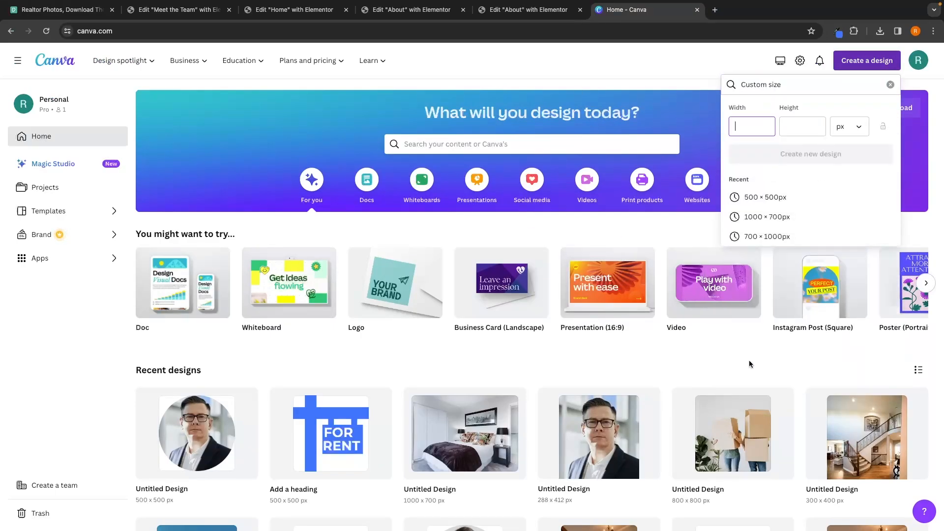
type("600")
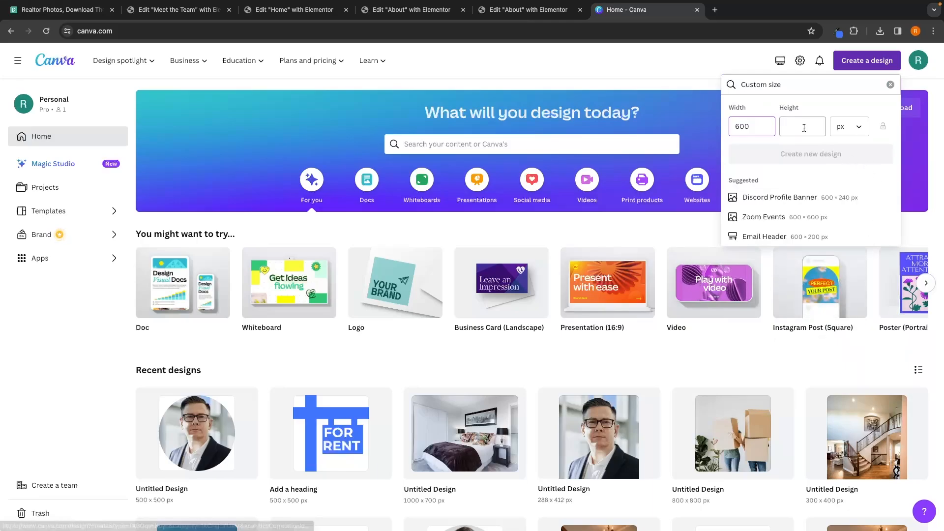
left_click(804, 128)
type("600")
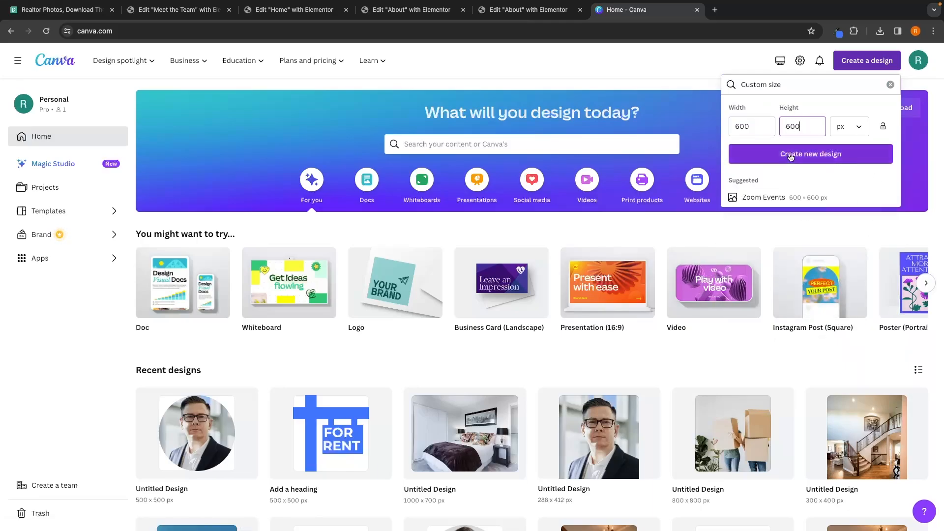
left_click(790, 155)
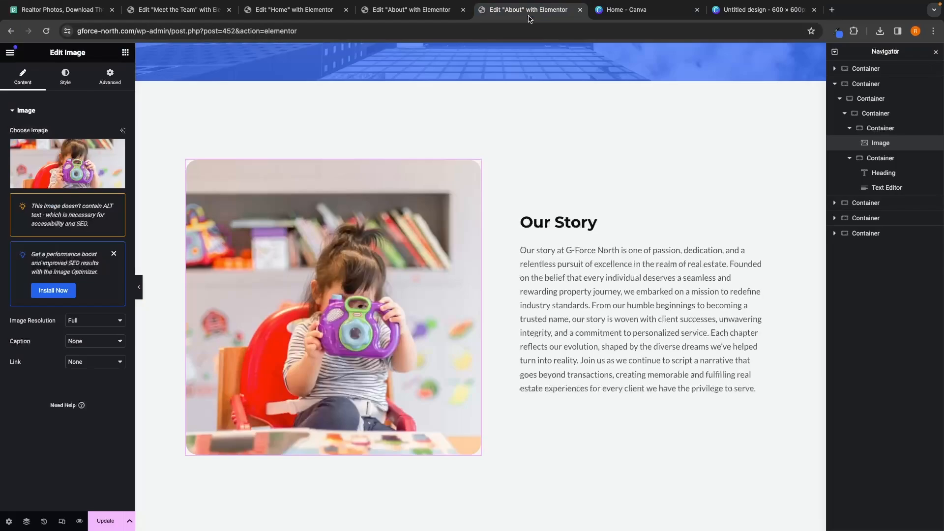
Step: Place the key-in-door photo on the design and resize it to fill the whole 600 × 600 canvas
left_click(528, 10)
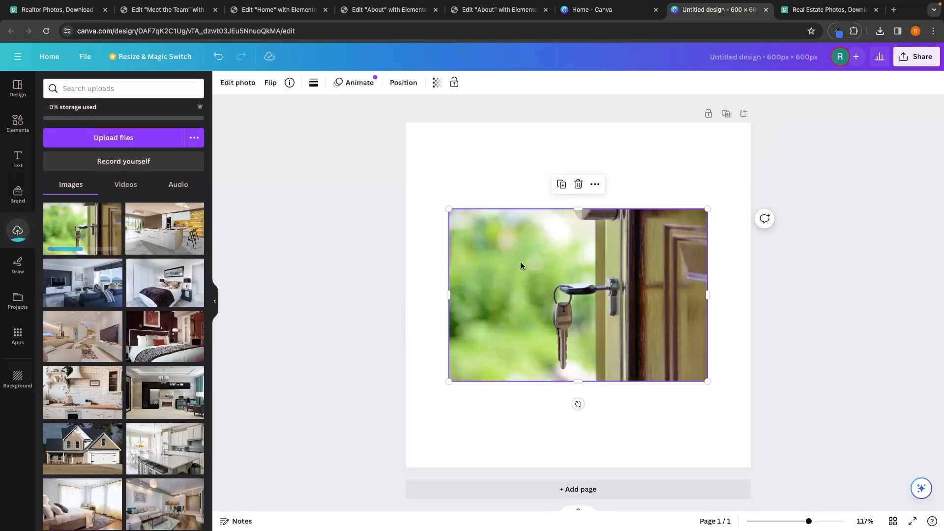
left_click_drag(557, 249, 520, 172)
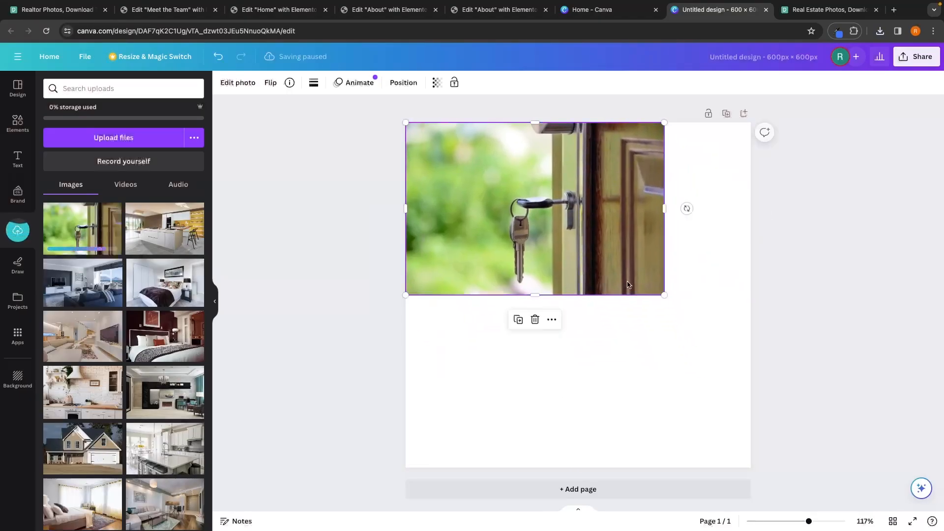
left_click_drag(668, 296, 748, 344)
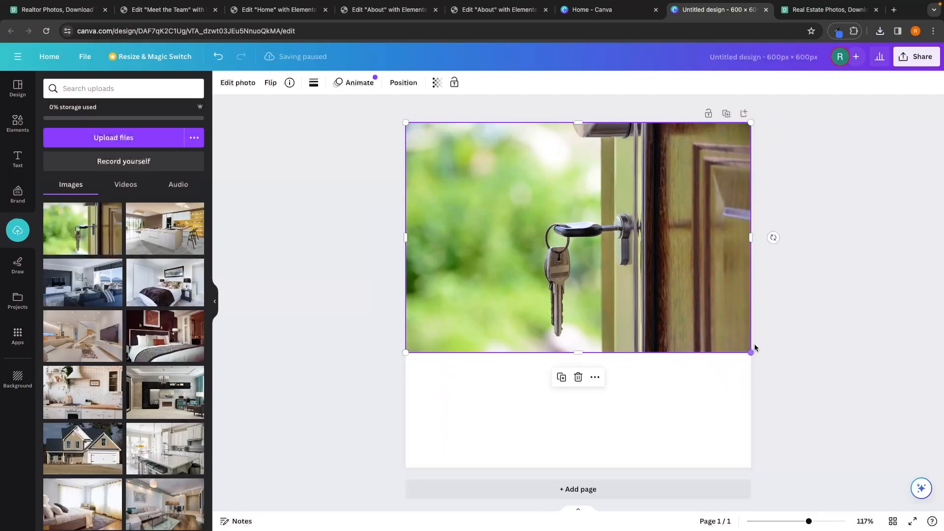
left_click_drag(639, 351, 637, 470)
left_click(858, 225)
Step: Download the design as a PNG file
left_click(916, 56)
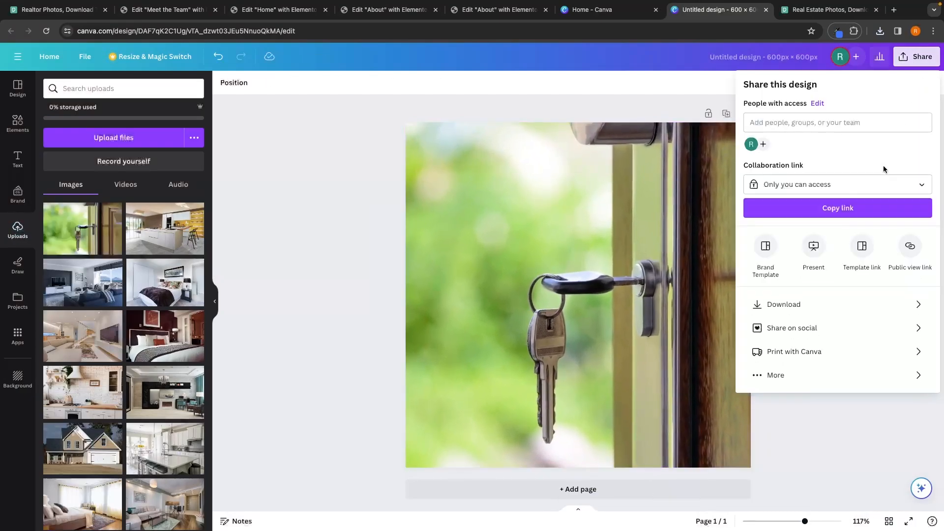
left_click(779, 306)
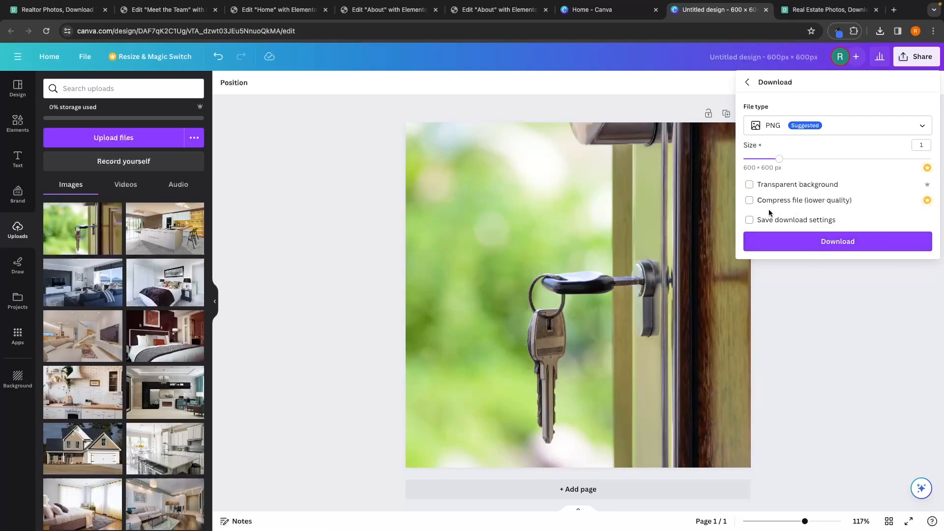
left_click(831, 239)
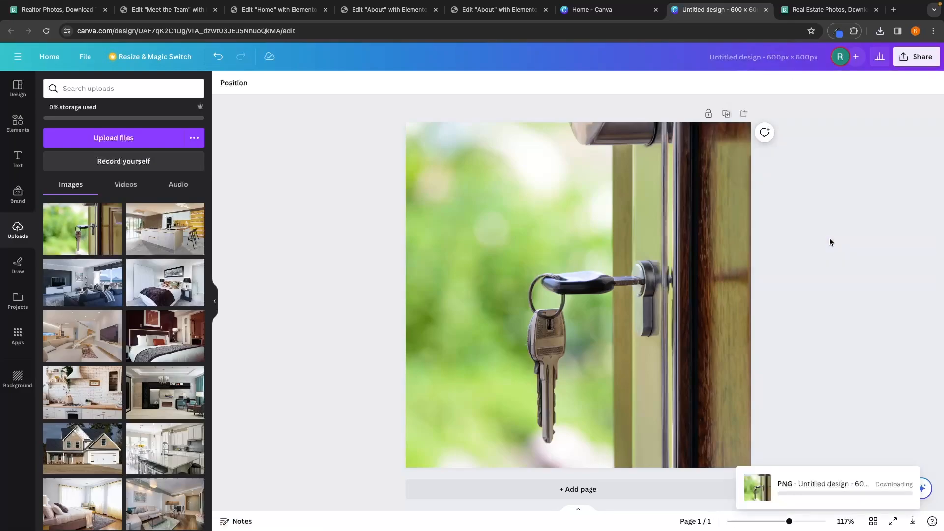
Step: Close the duplicate About editor tab and the Home and Meet the Team editor tabs
left_click(391, 10)
scroll(447, 140, "down", 3)
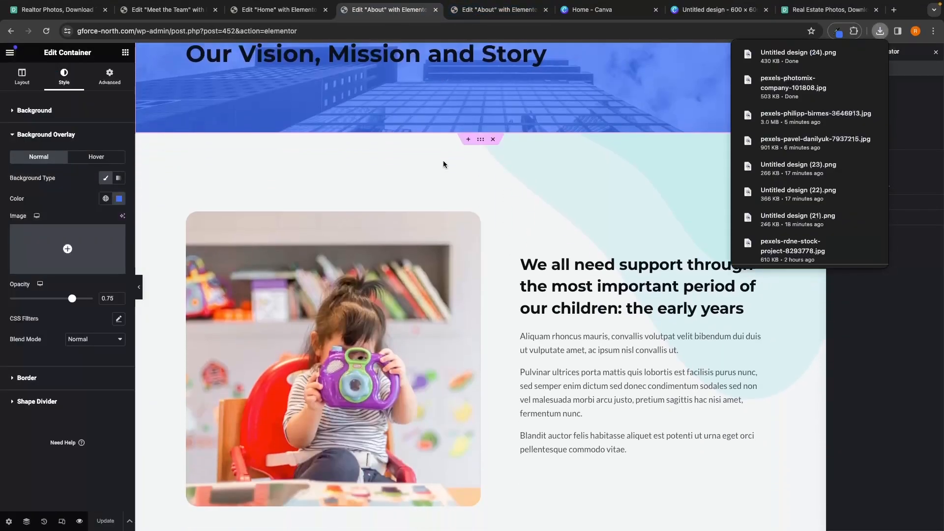
left_click(546, 10)
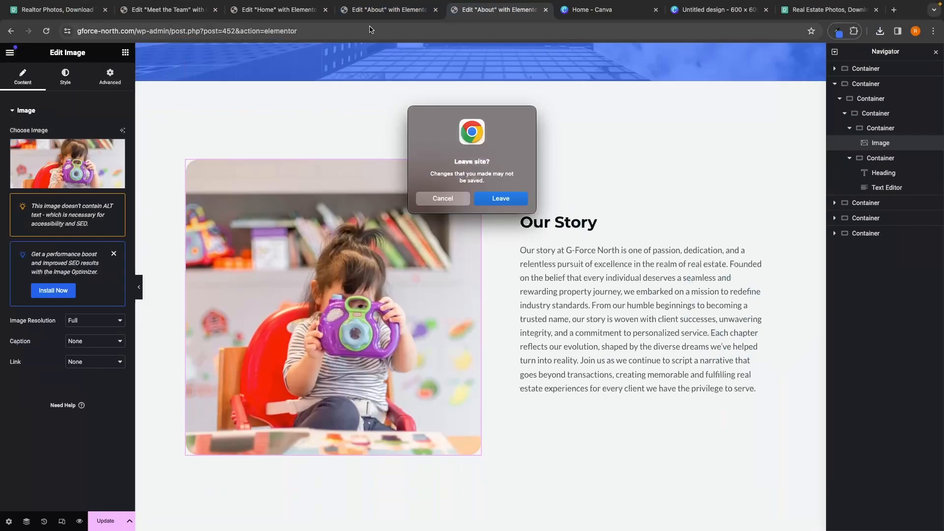
left_click(467, 195)
left_click(327, 10)
left_click(327, 11)
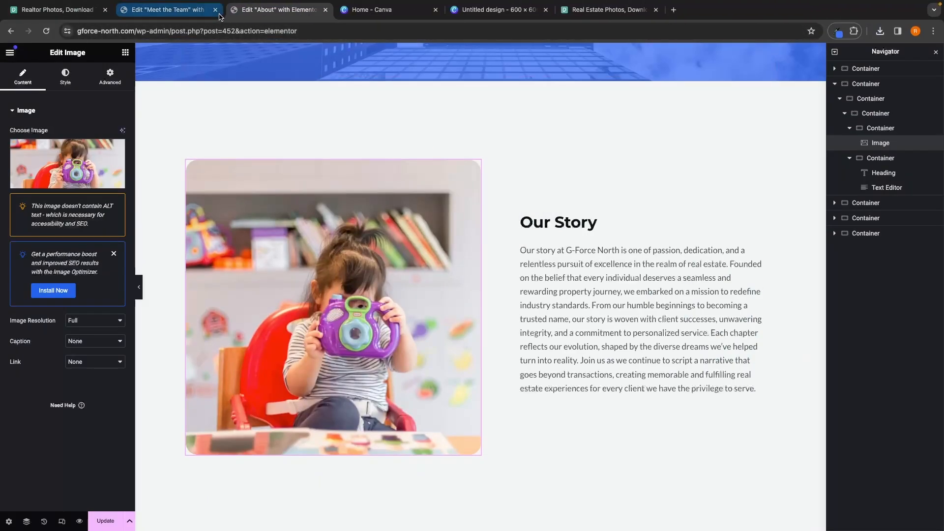
left_click(215, 9)
Step: Replace the photo beside Our Story by uploading and selecting the downloaded Canva PNG
left_click(88, 177)
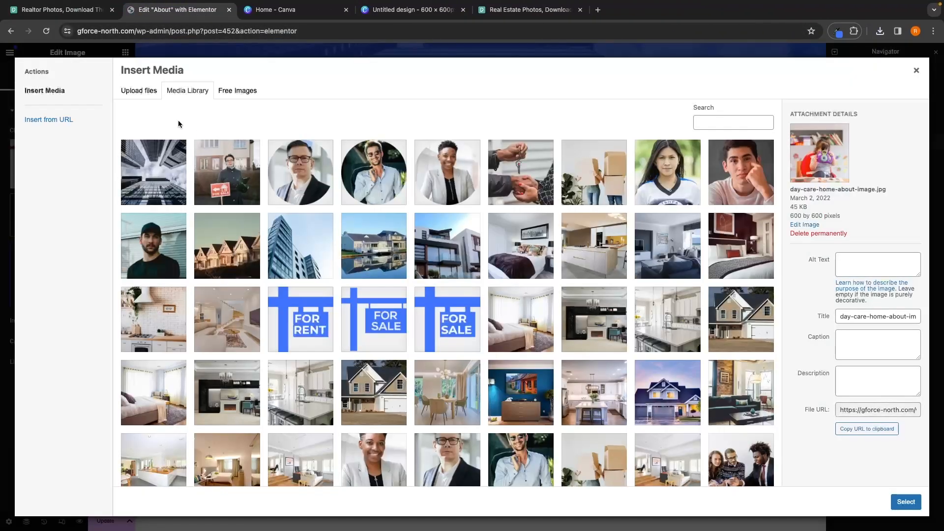
left_click(139, 91)
left_click(521, 274)
scroll(457, 275, "down", 10)
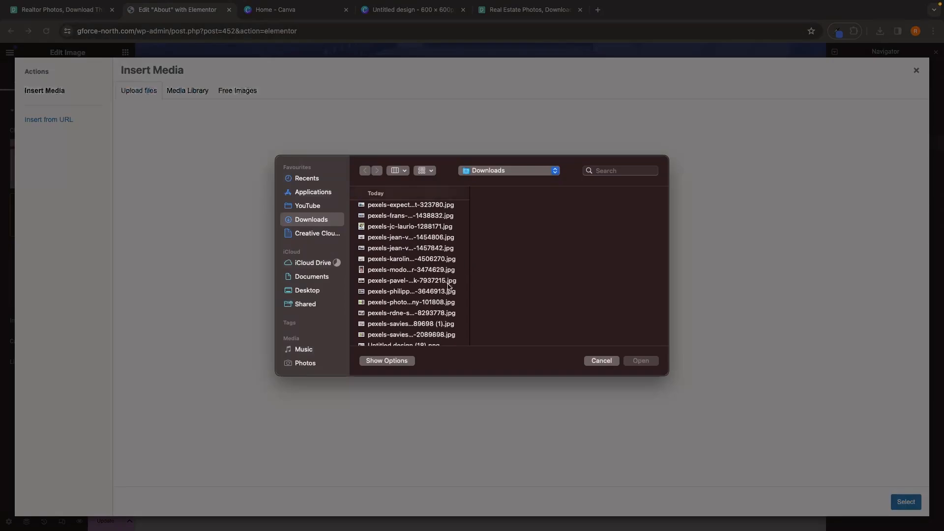
left_click(419, 299)
double_click(419, 307)
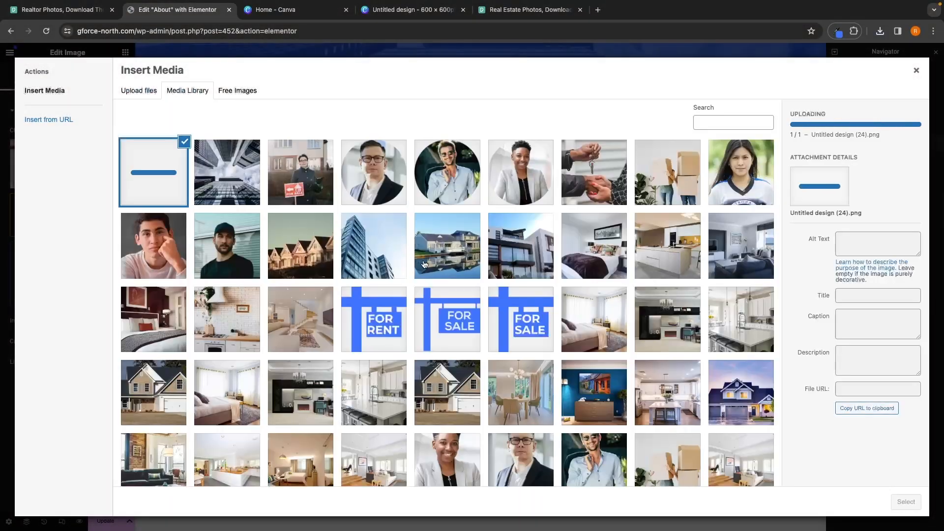
left_click(912, 501)
Step: Change the founder section heading to "Founder of G-Force North"
scroll(767, 332, "down", 1)
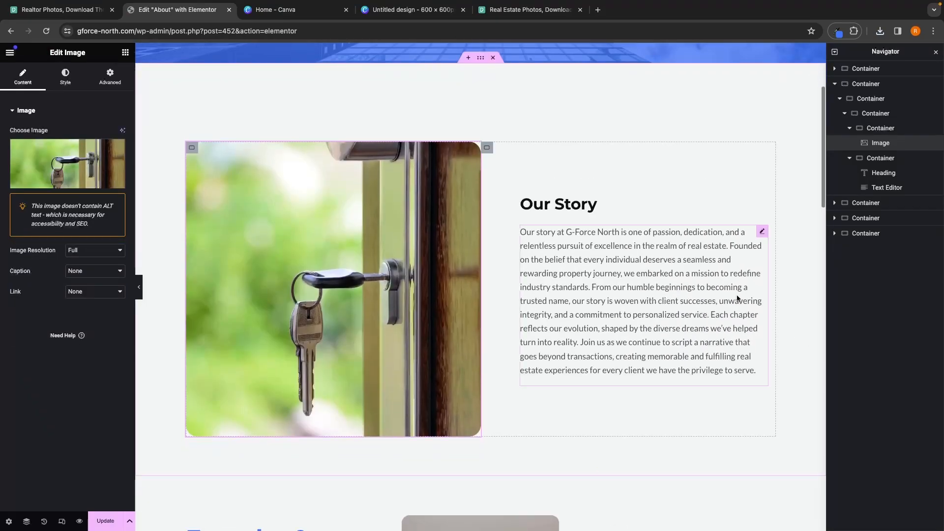
scroll(617, 308, "down", 7)
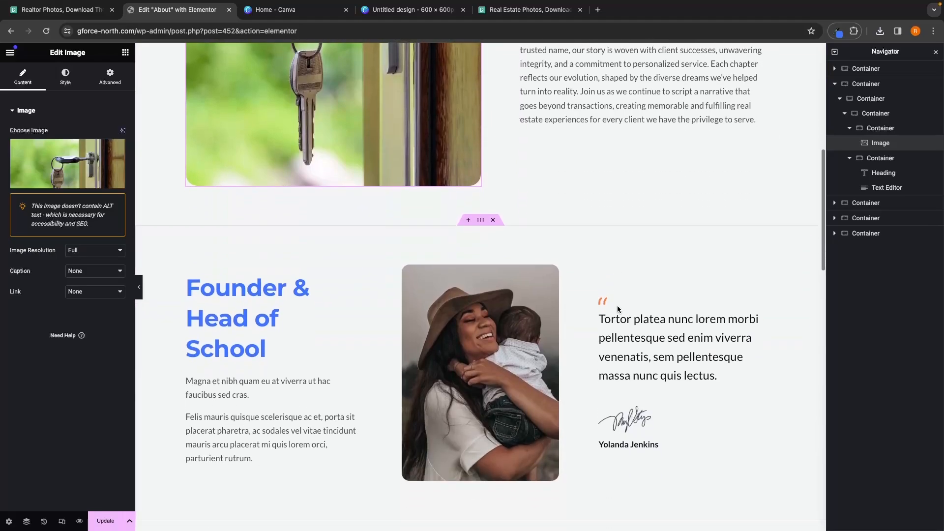
scroll(618, 308, "down", 1)
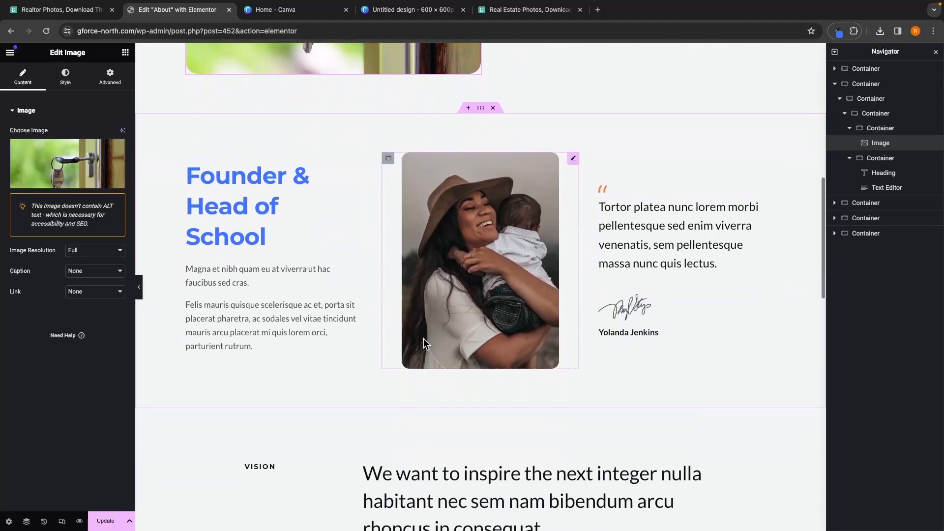
left_click(295, 195)
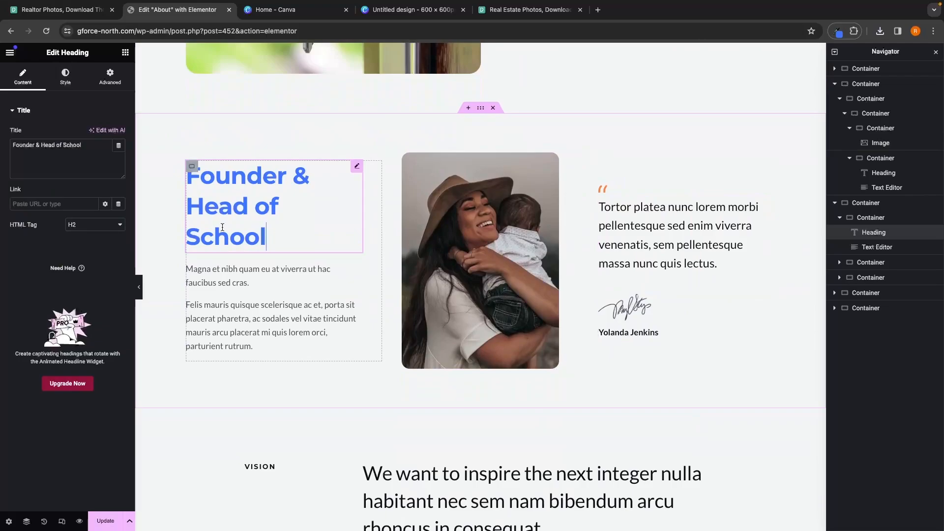
left_click(36, 147, "shift")
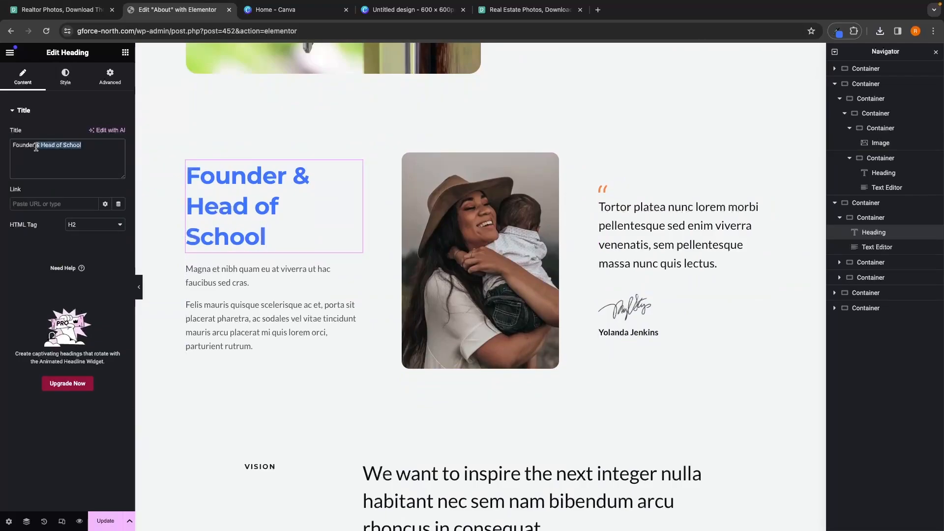
type("of G")
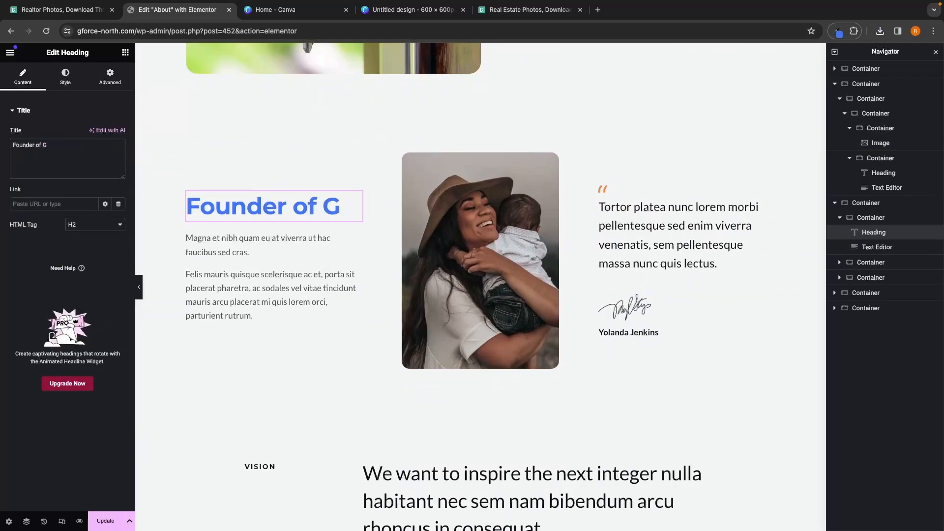
type("-Force North")
Step: Replace the paragraph below the founder heading with the pasted founder description text
left_click(311, 289)
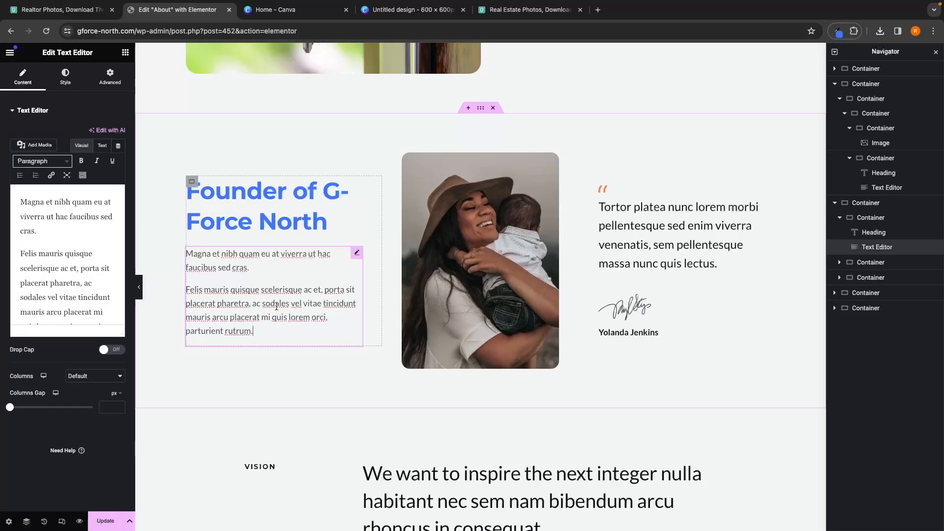
scroll(84, 274, "down", 2)
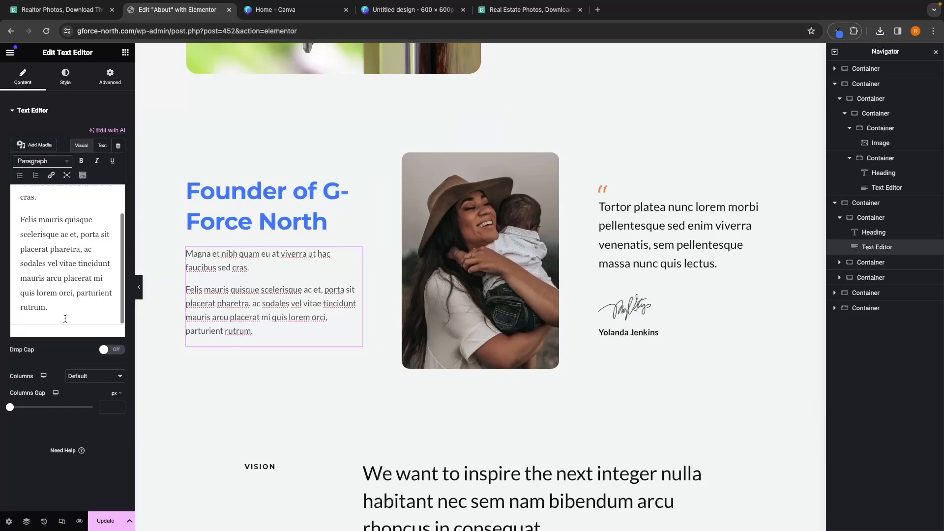
left_click_drag(64, 317, 1, 177)
key("BackSpace")
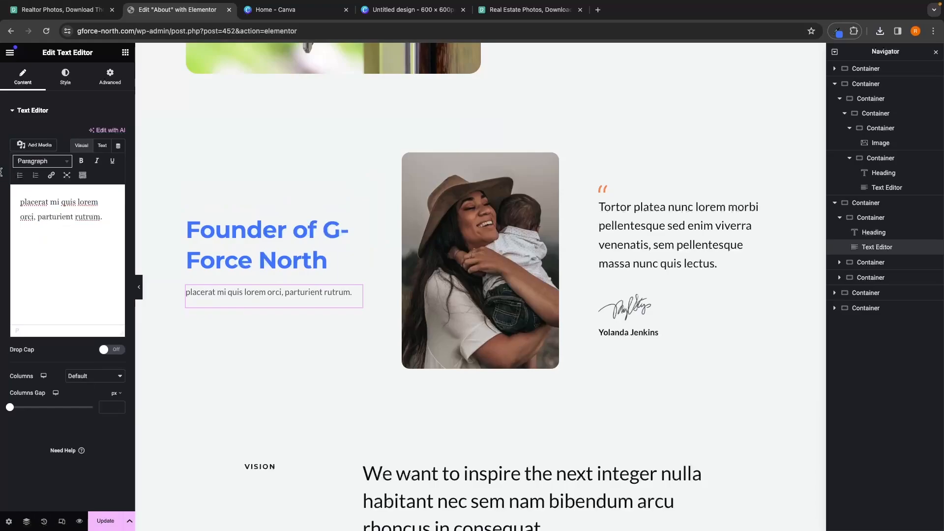
key("ctrl+a")
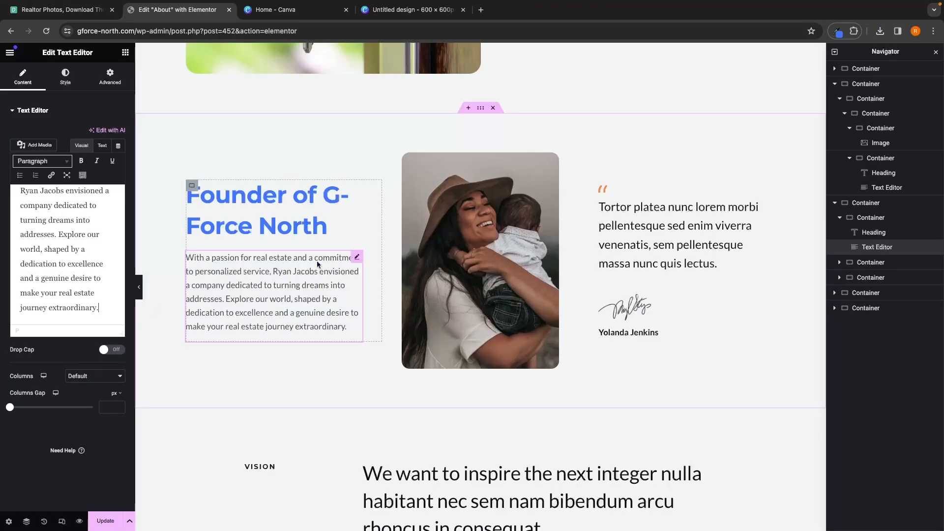
Step: Replace the quote text with "I promise to get all of my clients the best possible deal and give them the best possible service"
left_click(688, 245)
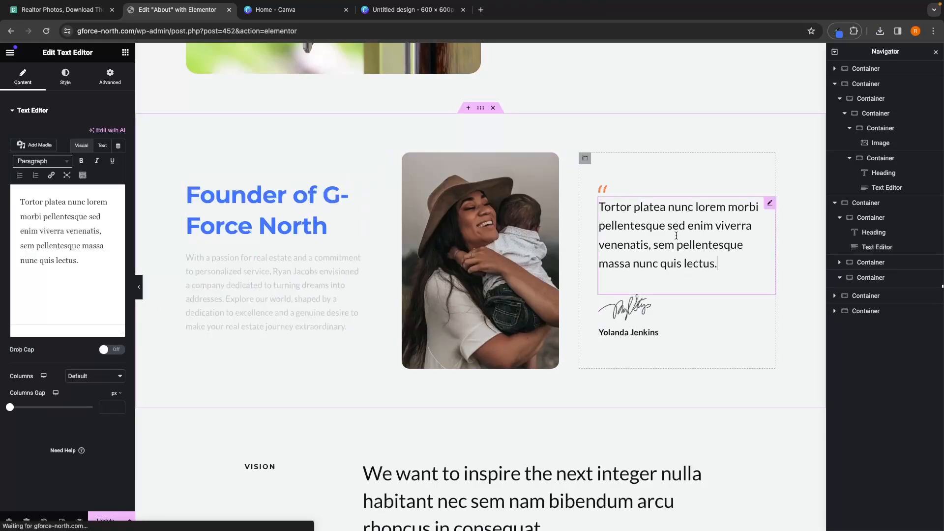
left_click_drag(105, 269, 6, 187)
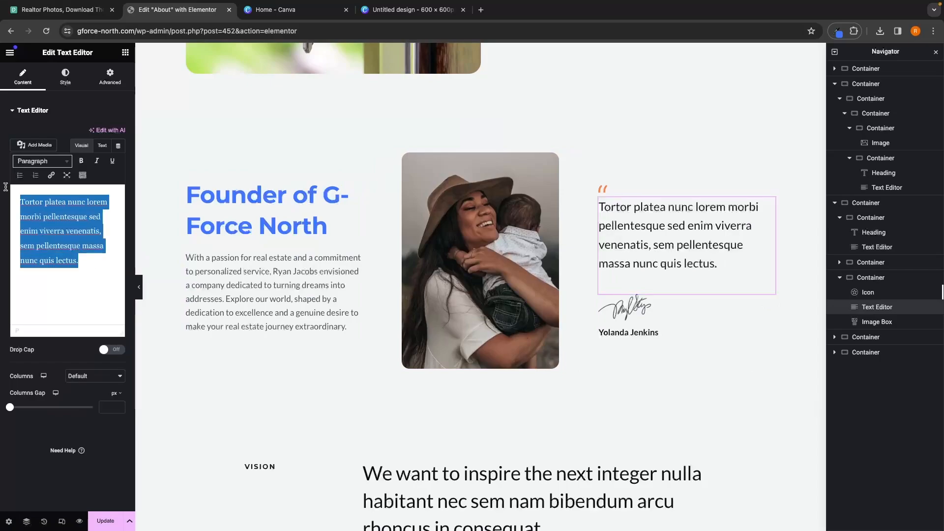
key("BackSpace")
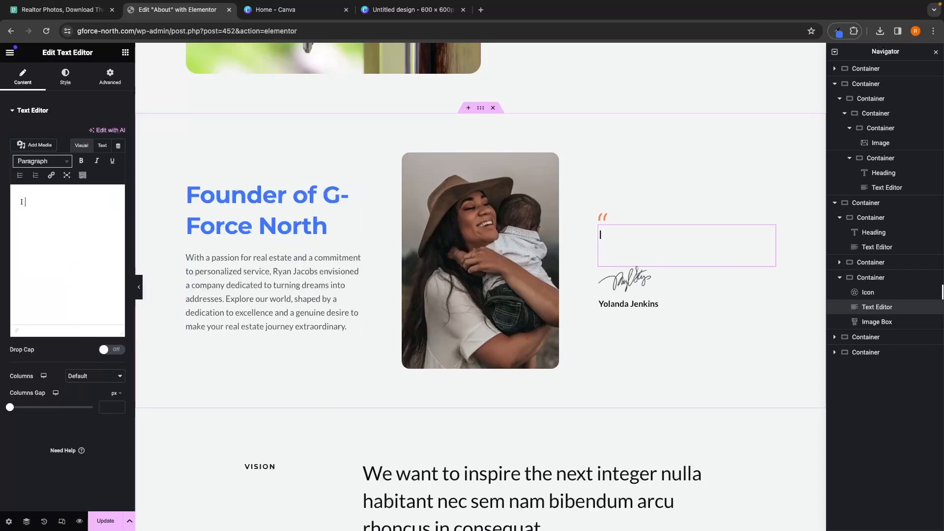
type("I promise to get all of my cl")
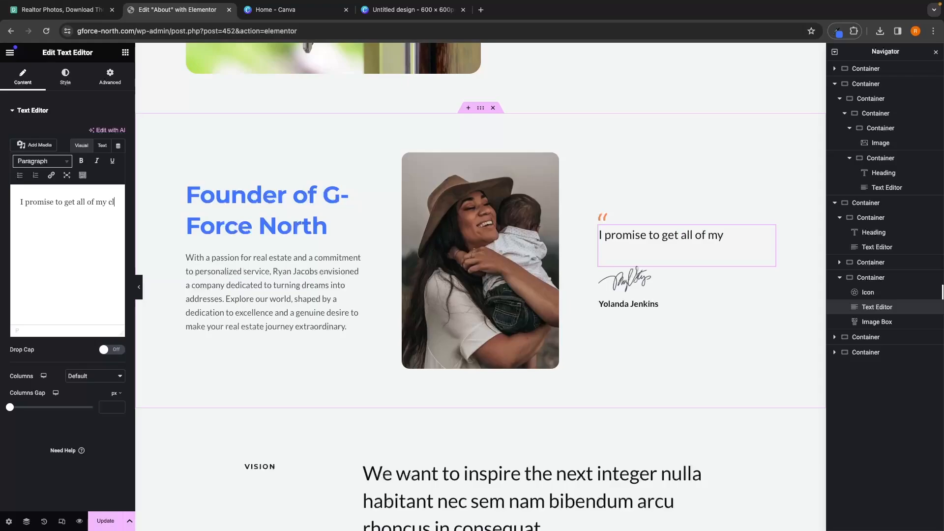
type("ients the best poss")
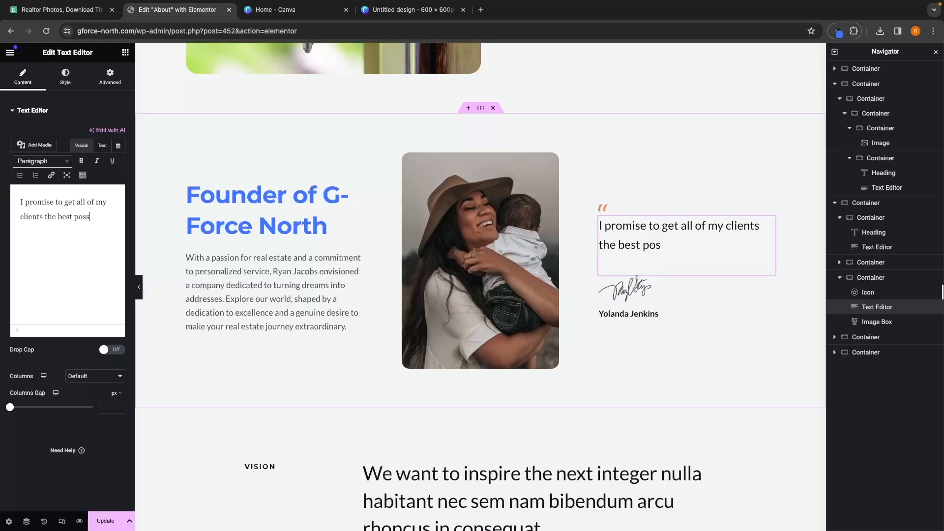
type("ible deal and gi")
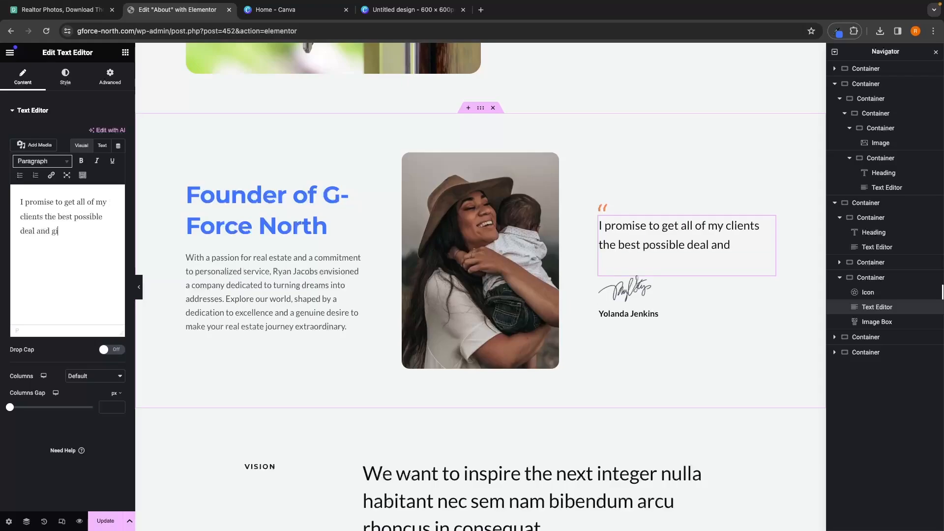
type("ve them the best pos")
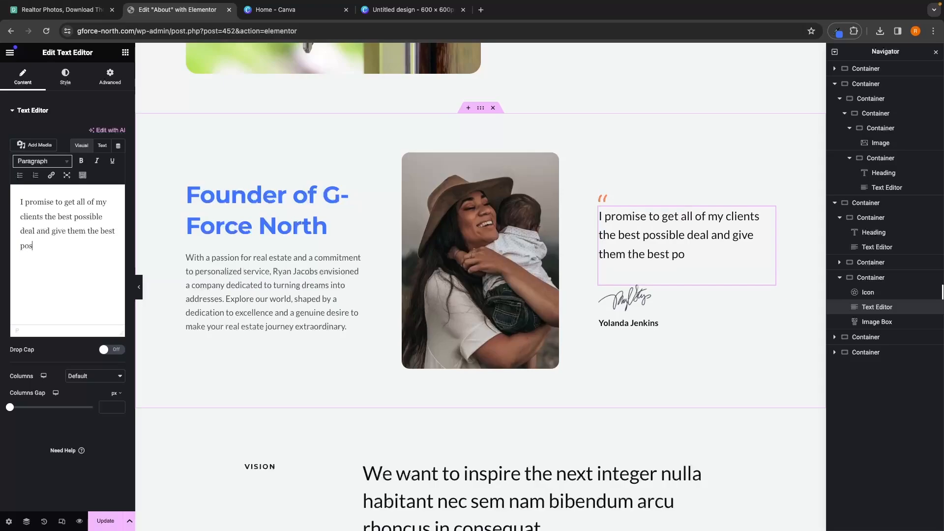
type("sible service")
Step: Open the signature image box's media details to check the signature image's pixel dimensions
left_click(642, 294)
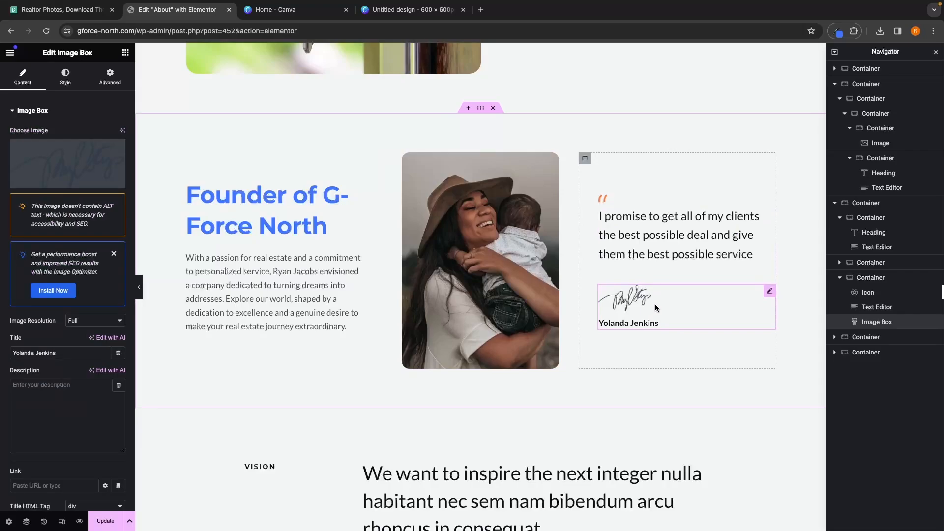
right_click(889, 328)
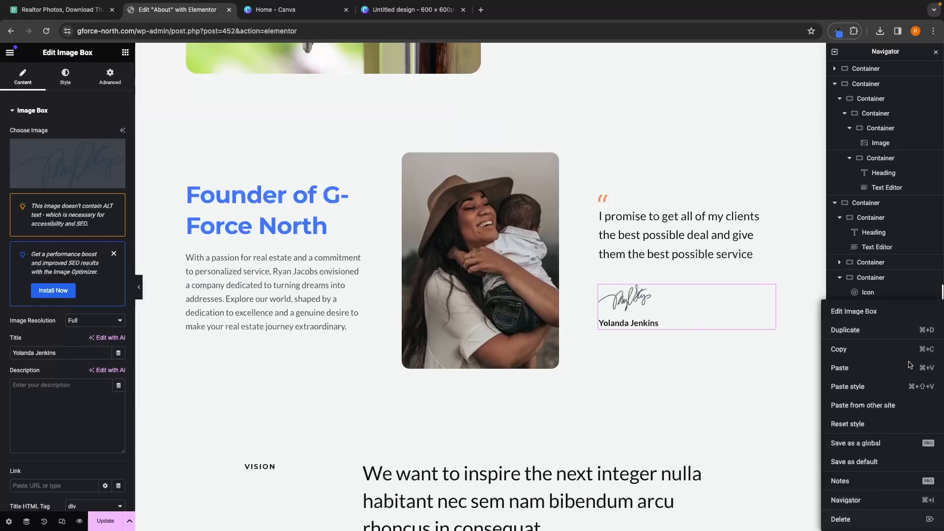
left_click(677, 310)
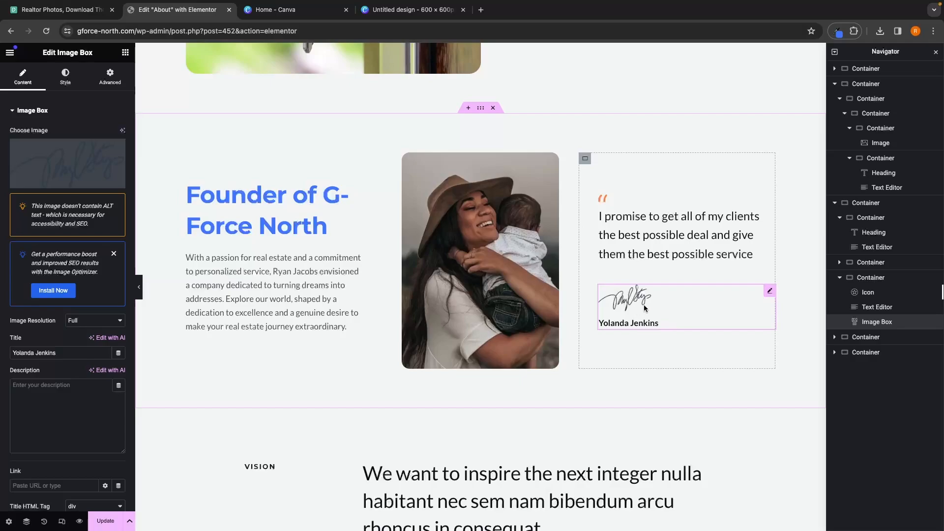
left_click(97, 176)
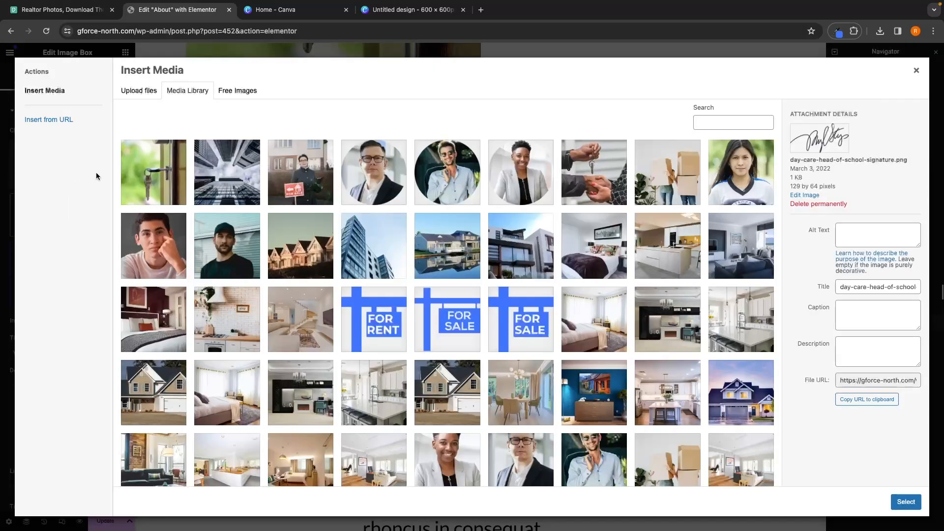
left_click_drag(788, 183, 844, 190)
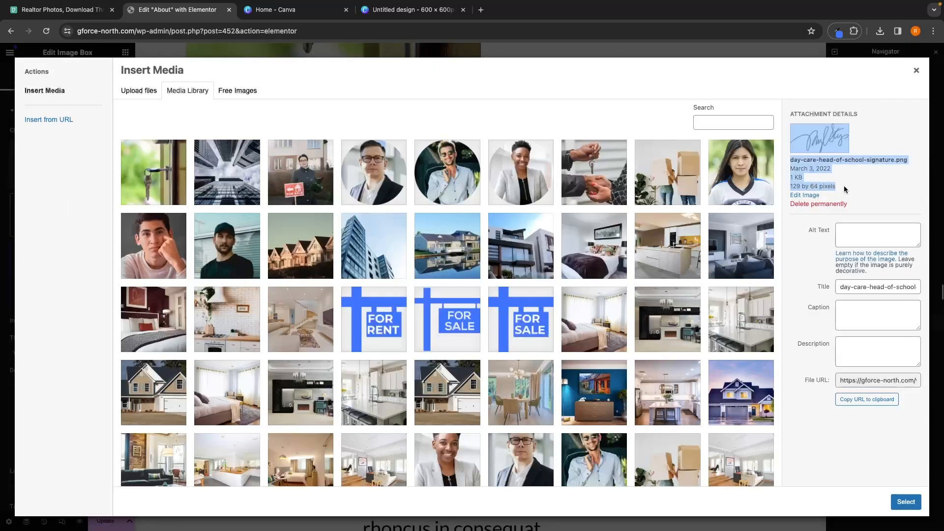
left_click(855, 187)
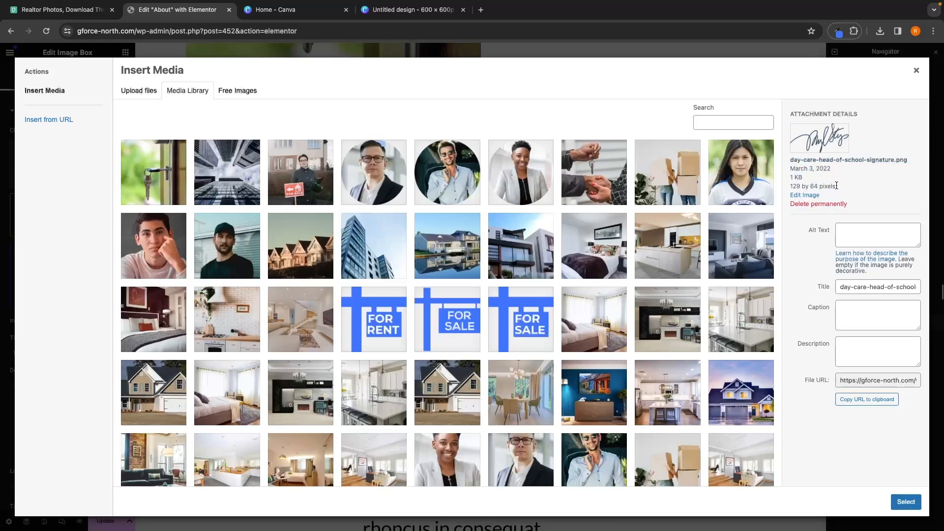
left_click(917, 72)
Step: Switch to Canva and create a new custom-size design of 129 × 64 px
left_click(290, 10)
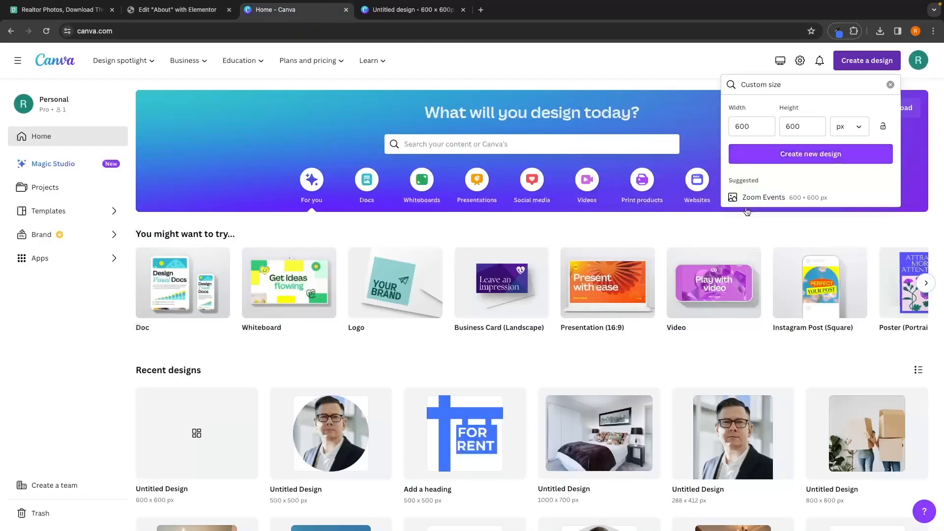
left_click(730, 71)
left_click(867, 60)
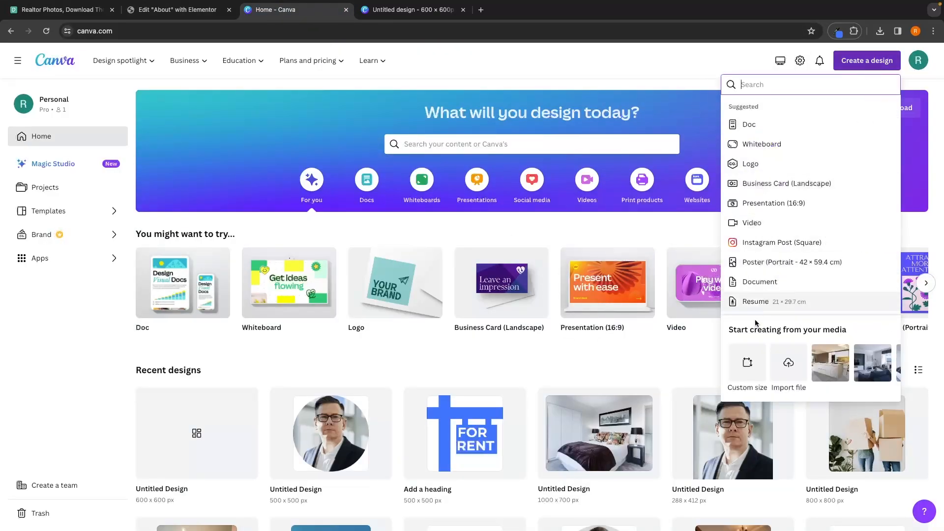
left_click(746, 353)
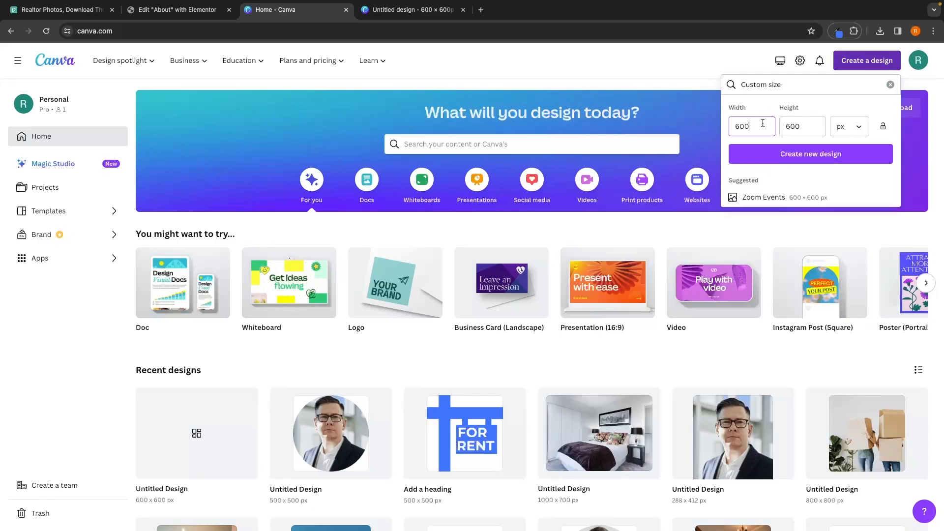
type("129")
left_click(801, 125)
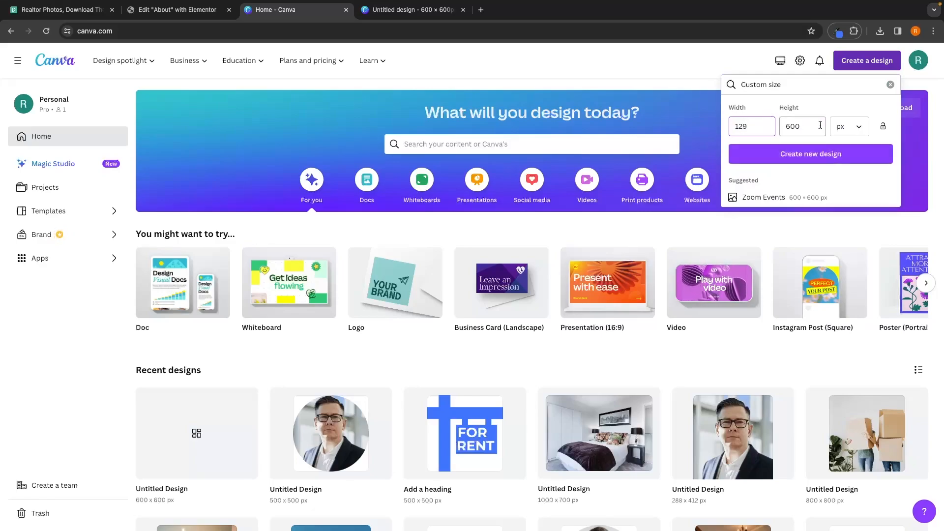
double_click(806, 126)
type("84")
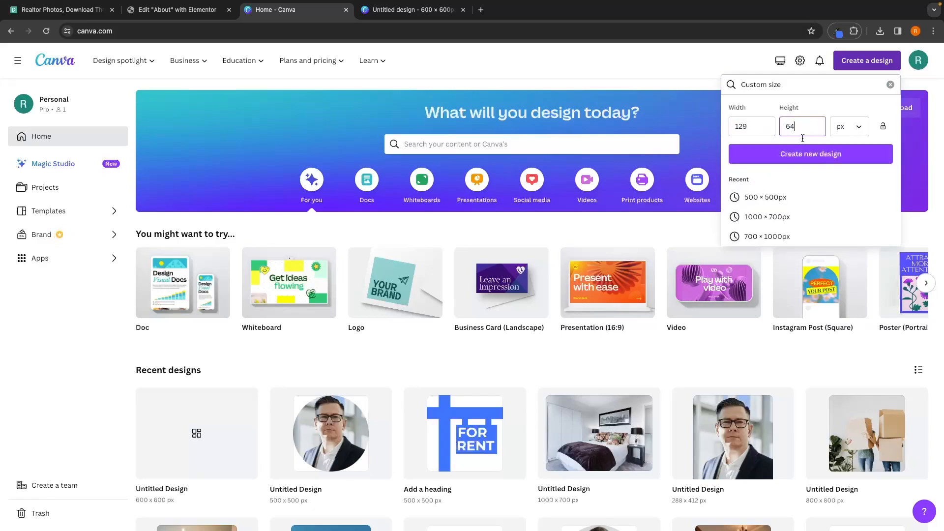
left_click(802, 153)
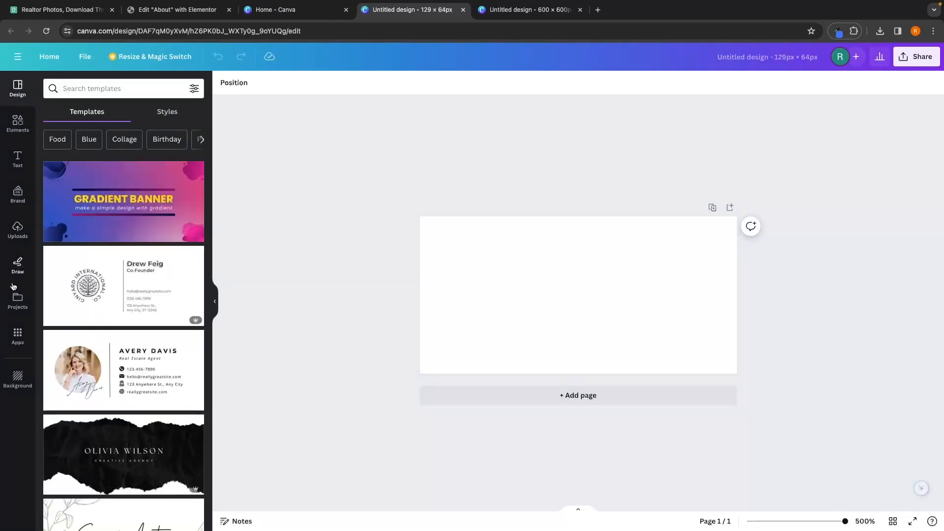
Step: Pick the Draw pen and set its colour to black #000000
left_click(19, 268)
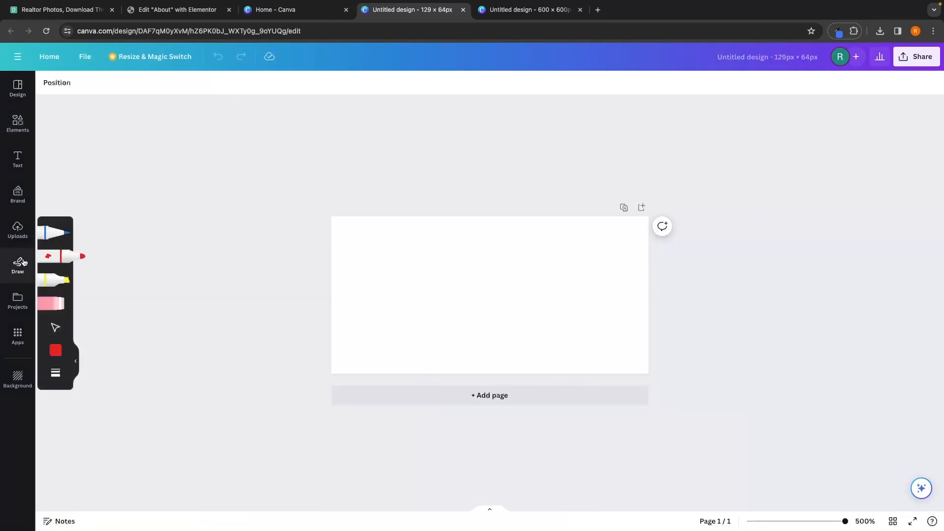
left_click(54, 232)
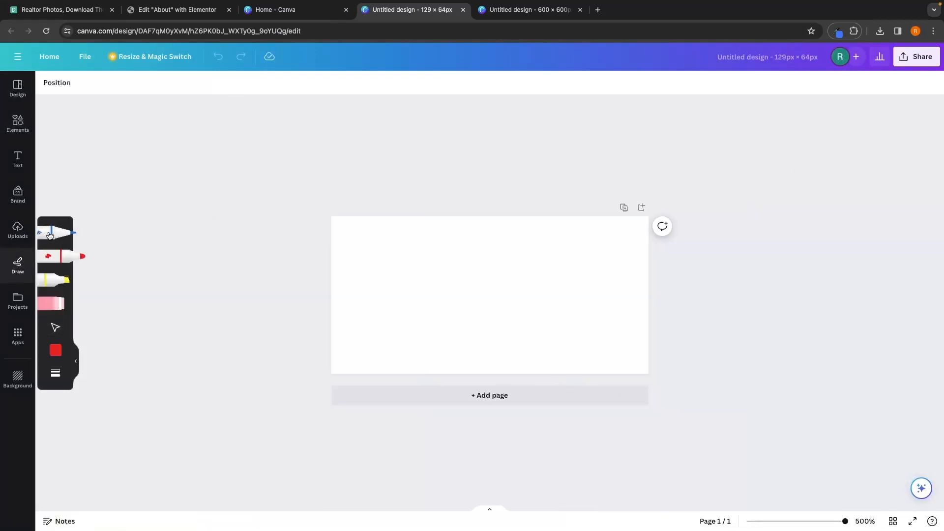
left_click(57, 350)
left_click(106, 362)
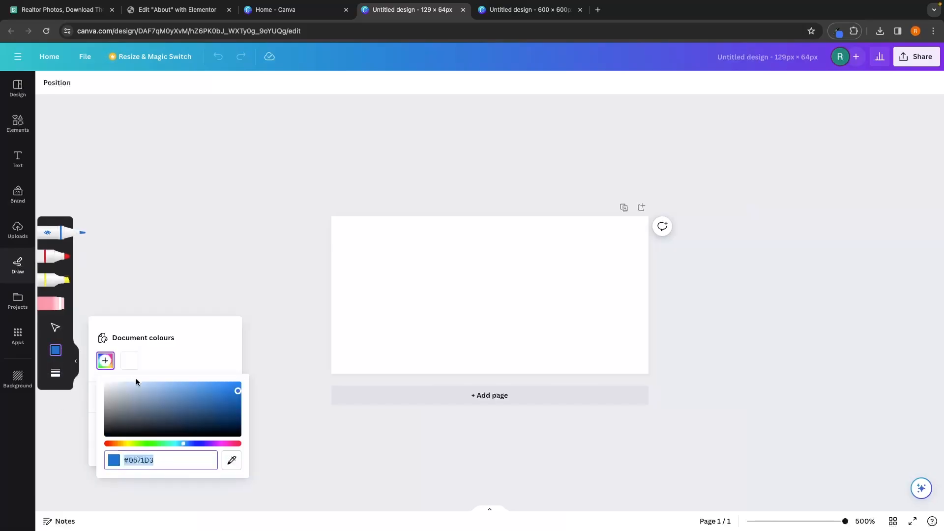
left_click_drag(134, 387, 78, 451)
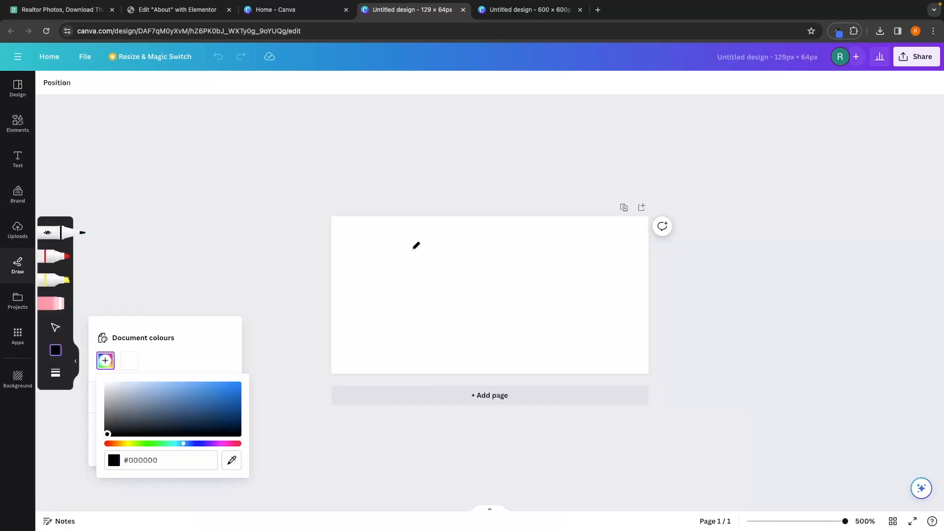
Step: Draw a freehand "RJ" signature across the small canvas with the black pen
left_click(177, 9)
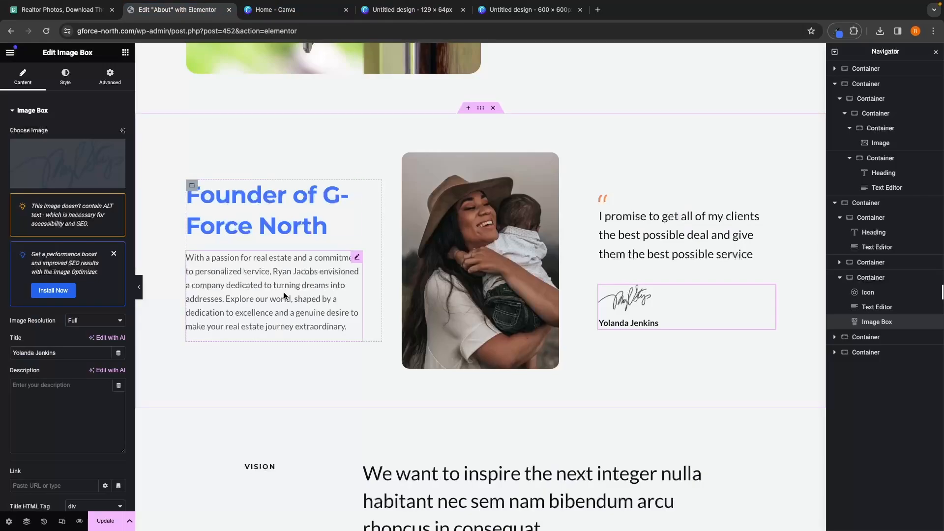
left_click(277, 274)
left_click(514, 10)
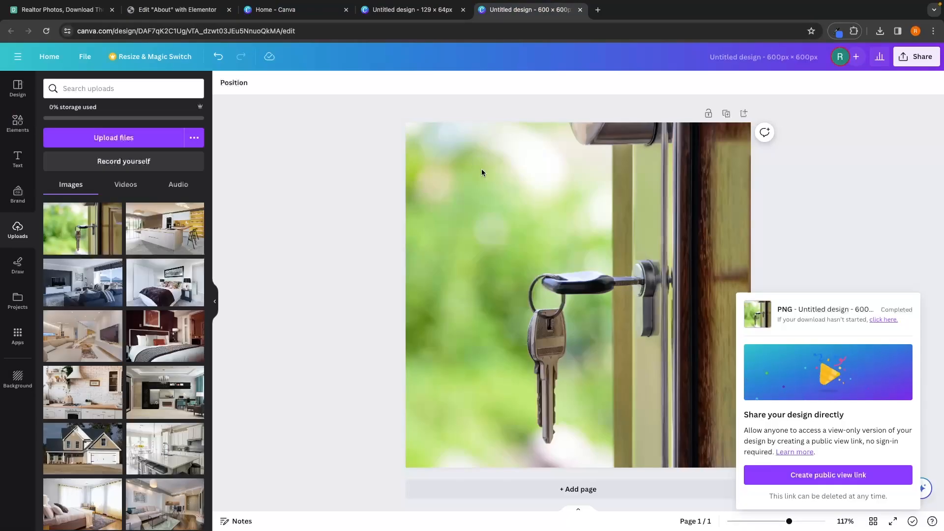
left_click(418, 10)
mouse_move(383, 237)
left_mouse_down()
mouse_move(386, 331)
mouse_move(400, 205)
mouse_move(436, 318)
left_mouse_up()
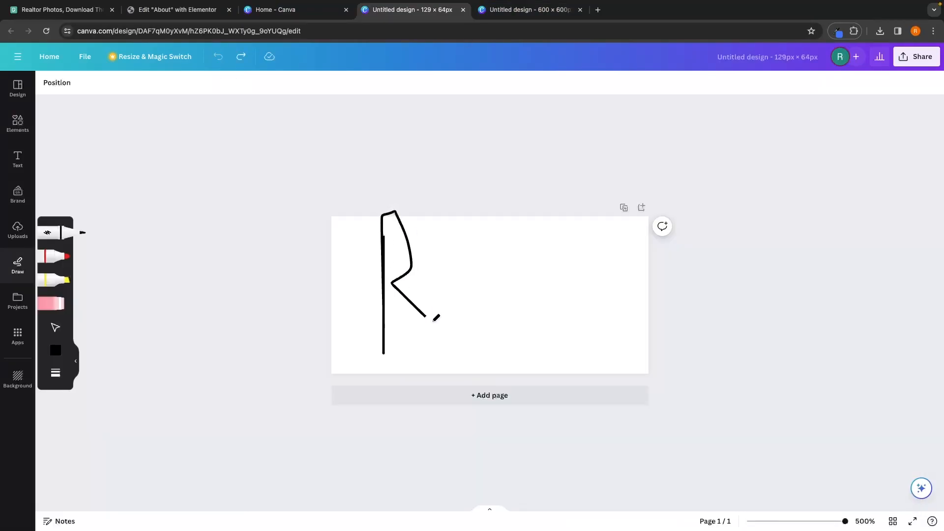
left_click_drag(380, 249, 380, 330)
mouse_move(377, 282)
left_mouse_down()
mouse_move(398, 305)
mouse_move(489, 241)
mouse_move(429, 350)
left_mouse_up()
key("ctrl+z")
mouse_move(449, 274)
left_mouse_down()
mouse_move(480, 243)
mouse_move(523, 238)
left_mouse_up()
left_click_drag(528, 273, 485, 334)
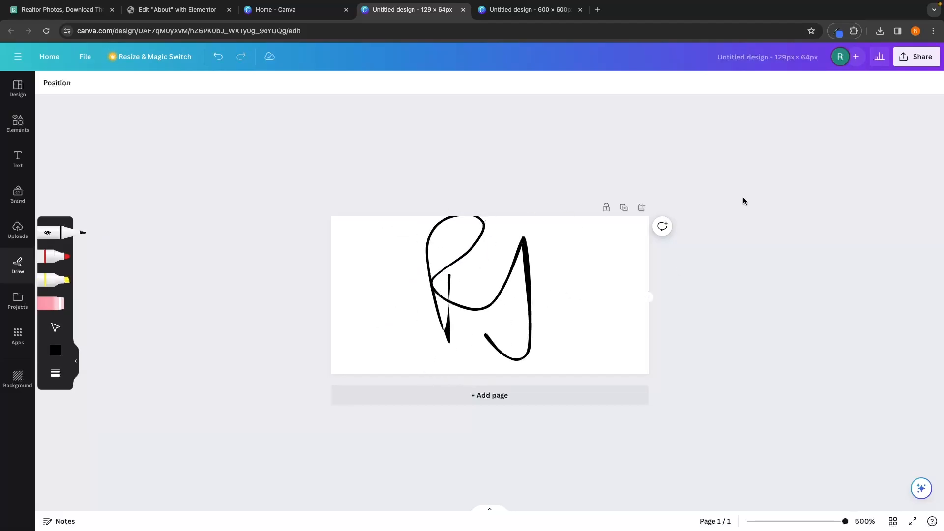
Step: Download the signature design as a PNG
left_click(914, 59)
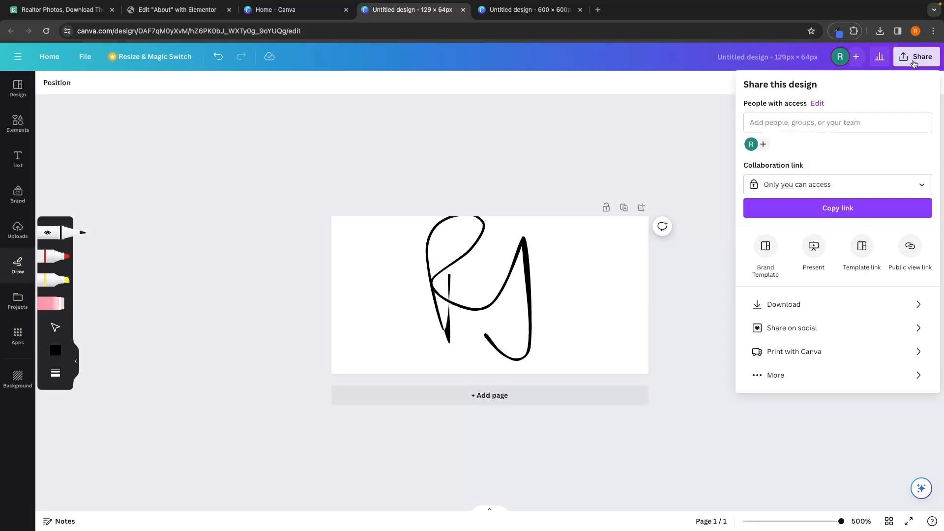
left_click(781, 305)
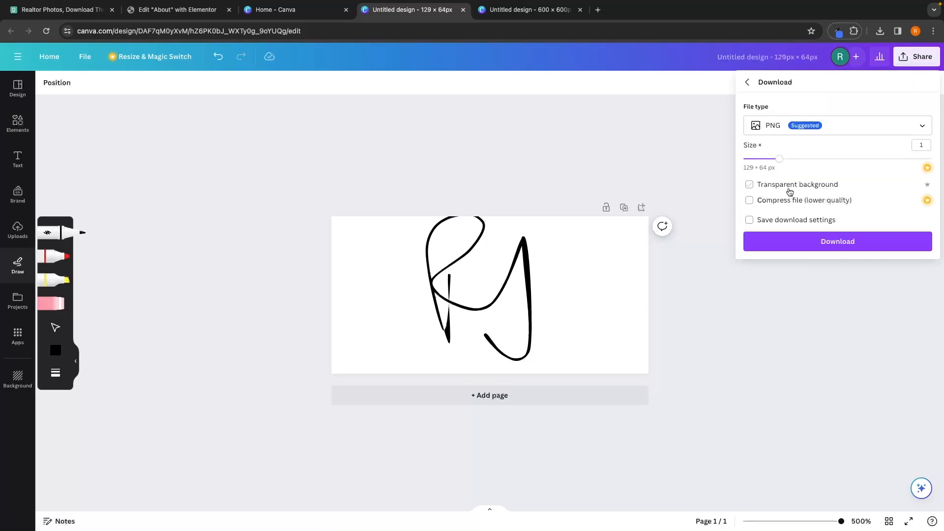
left_click(838, 240)
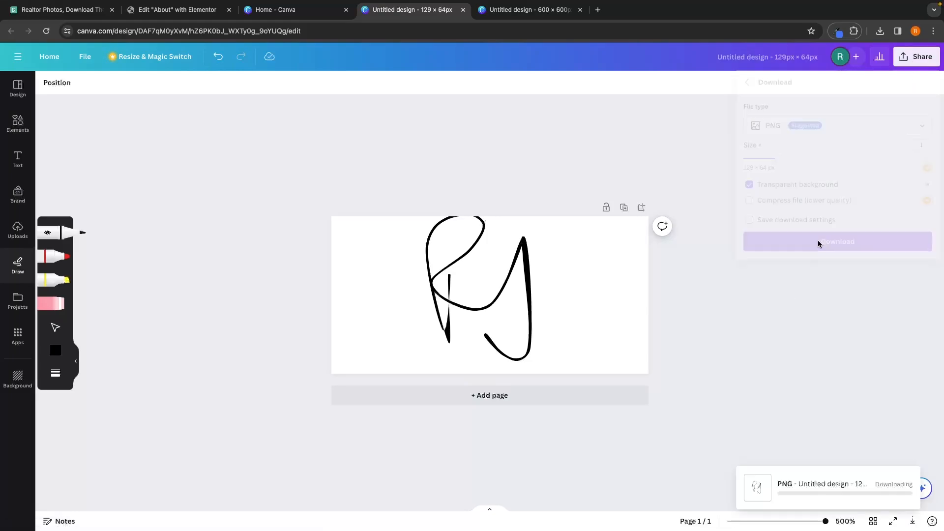
Step: Upload and select the signature PNG for the image box, and set the box title to the founder's name
left_click(178, 9)
left_click(60, 176)
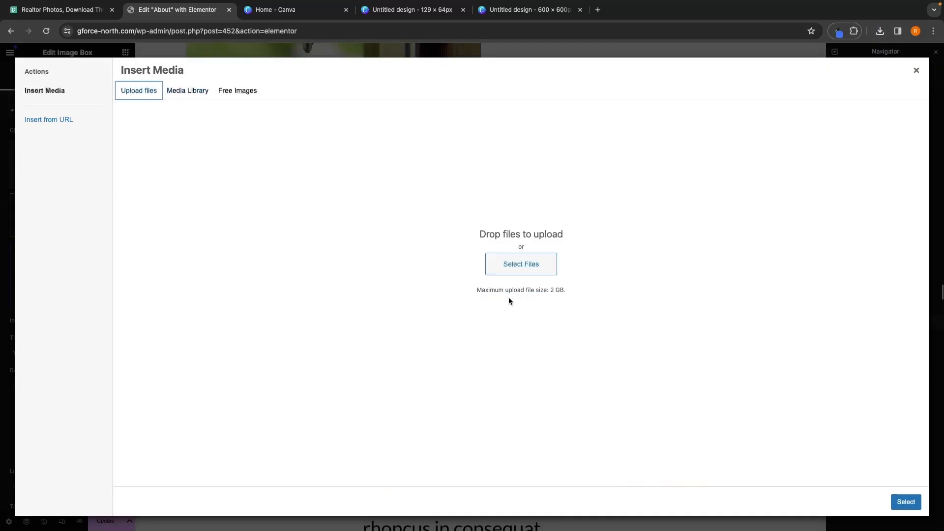
left_click(509, 268)
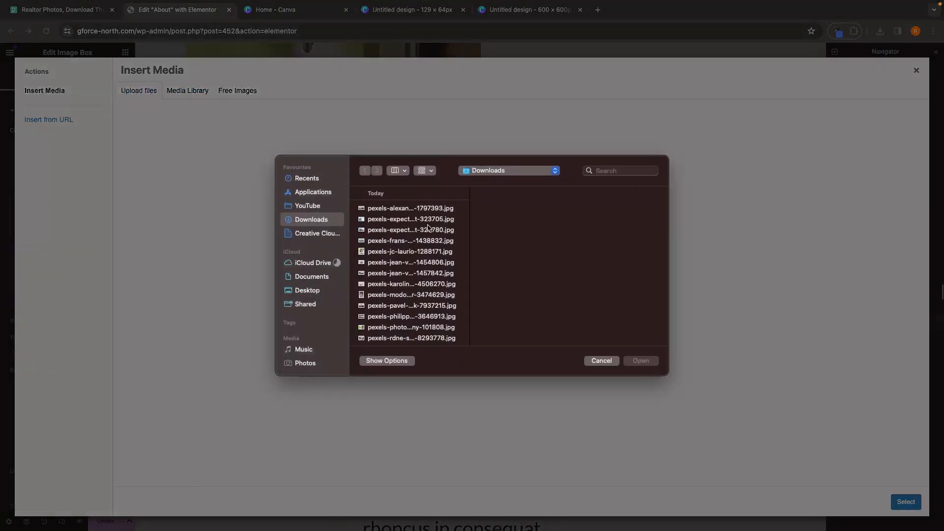
scroll(425, 232, "down", 10)
double_click(396, 303)
left_click(905, 502)
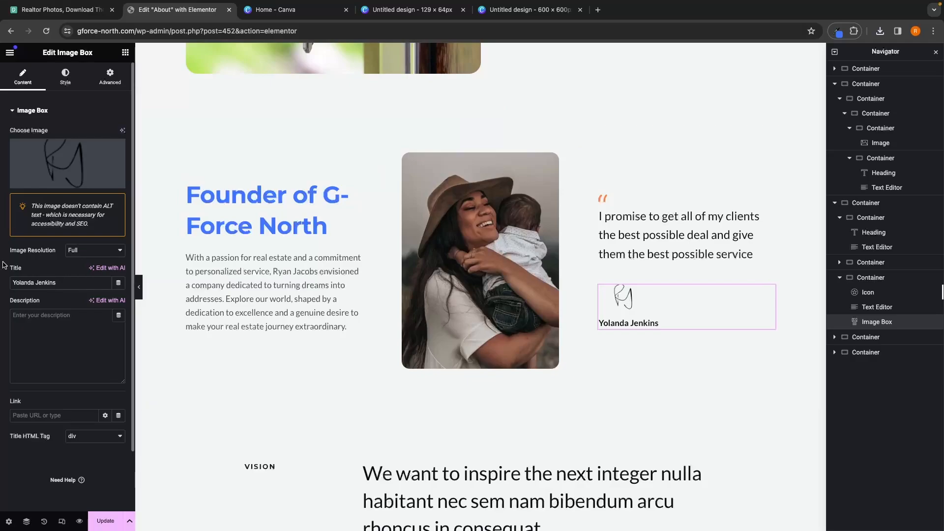
left_click_drag(66, 279, 2, 283)
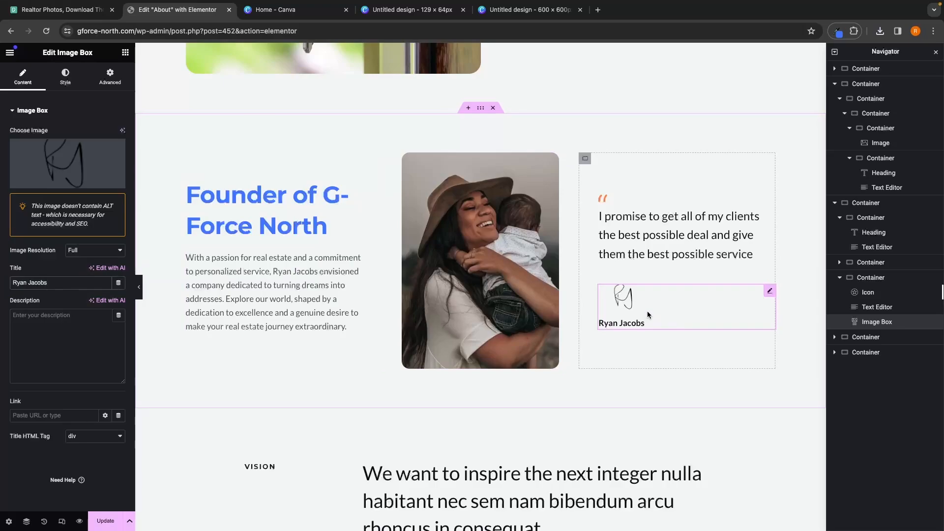
Step: Open the founder photo's media details to check its pixel dimensions
left_click(515, 229)
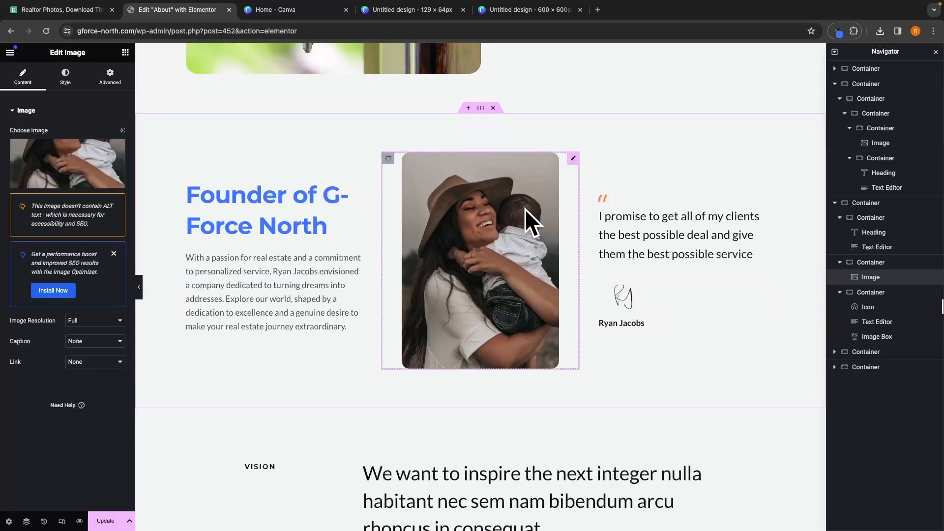
left_click(64, 170)
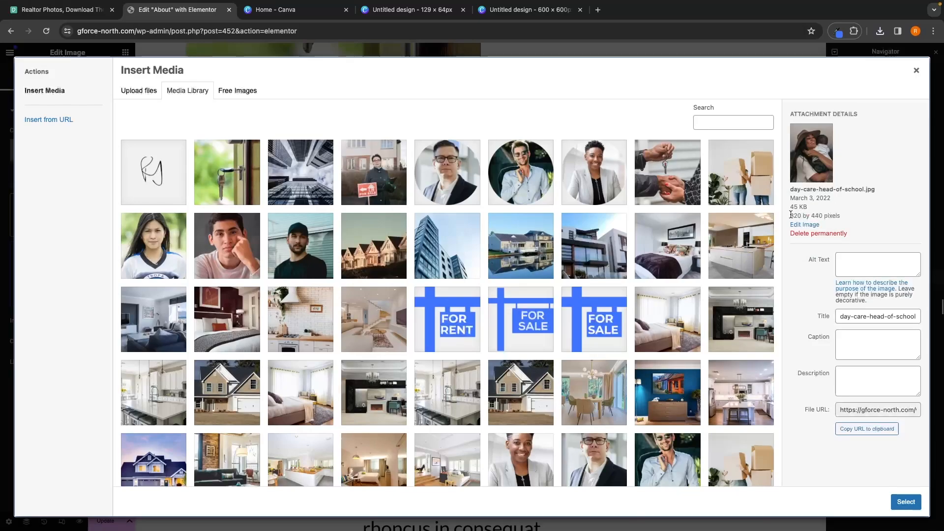
left_click_drag(791, 215, 833, 214)
left_click(915, 71)
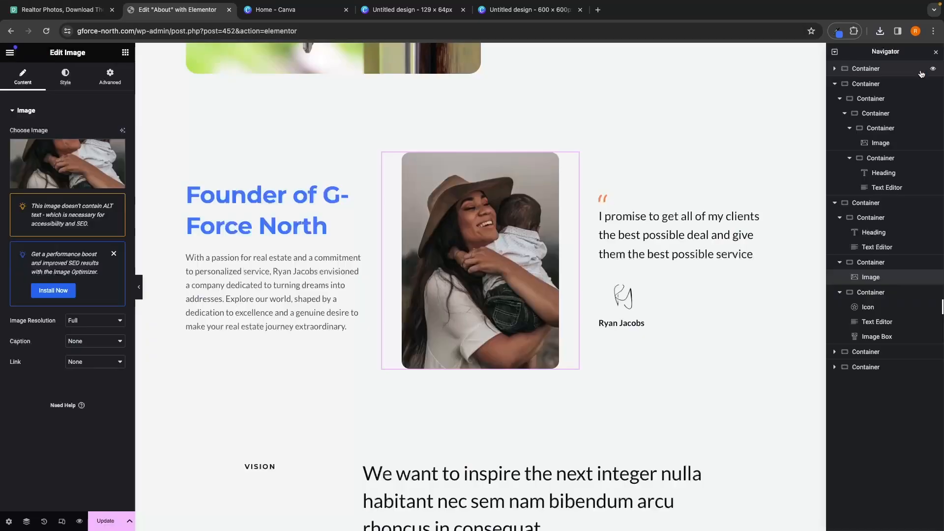
Step: Close the 600 × 600 Canva design tab
left_click(459, 15)
left_click(462, 10)
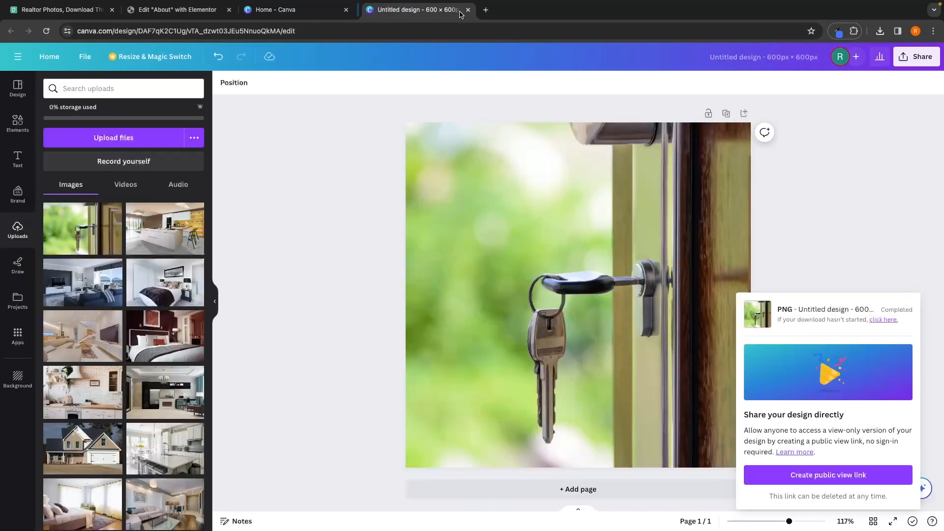
left_click(462, 10)
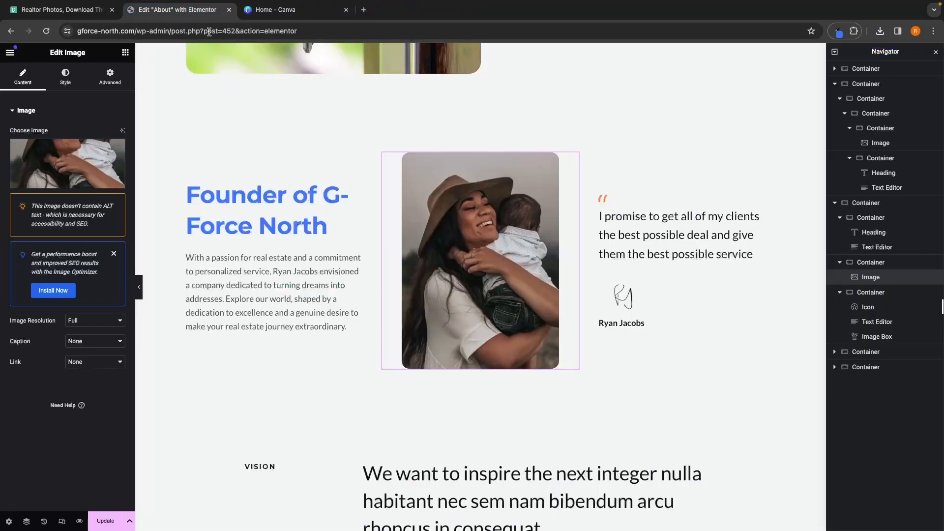
Step: Open the founder image's media library, then start a 320 × 440 px custom-size design in Canva
left_click(177, 9)
left_click(114, 181)
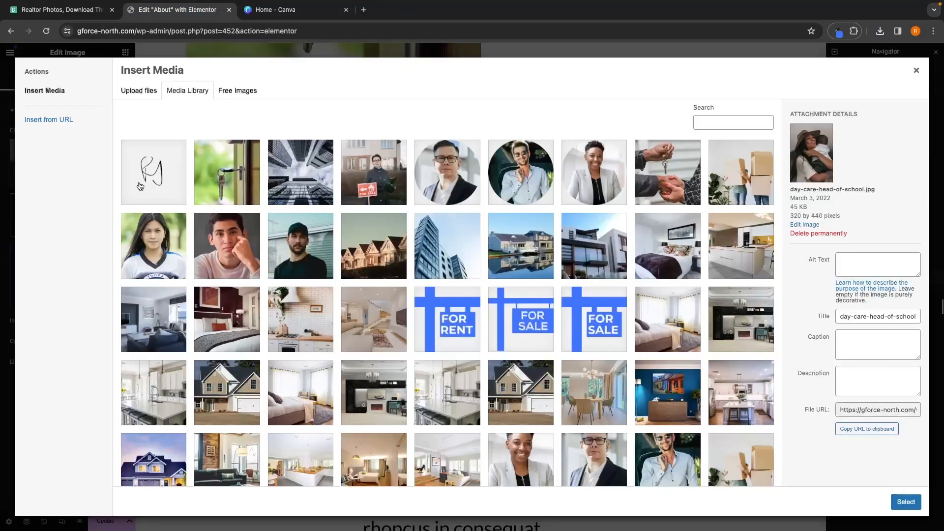
left_click(295, 9)
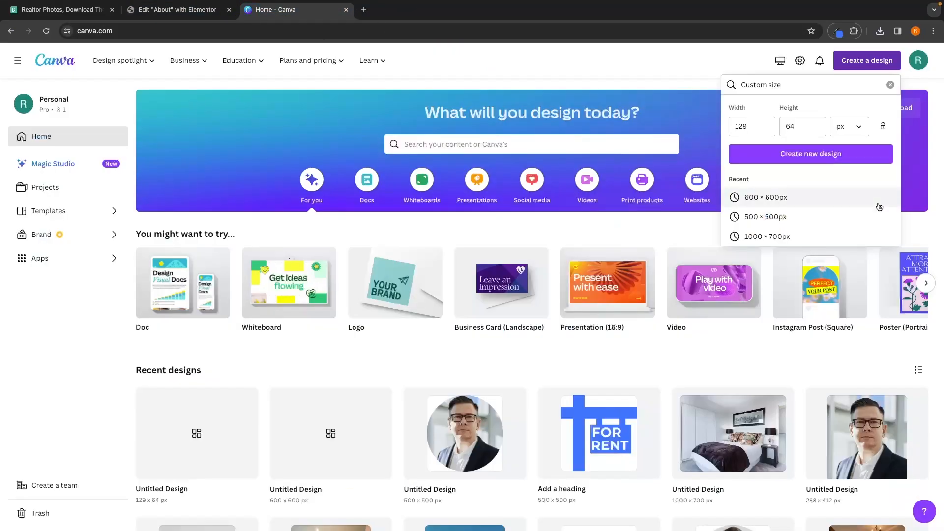
left_click(752, 132)
key("BackSpace")
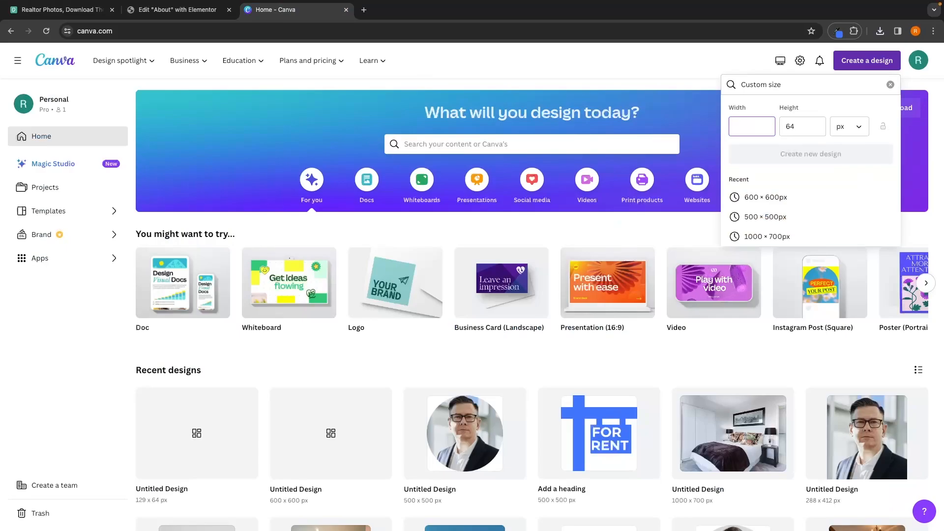
type("320")
left_click(812, 123)
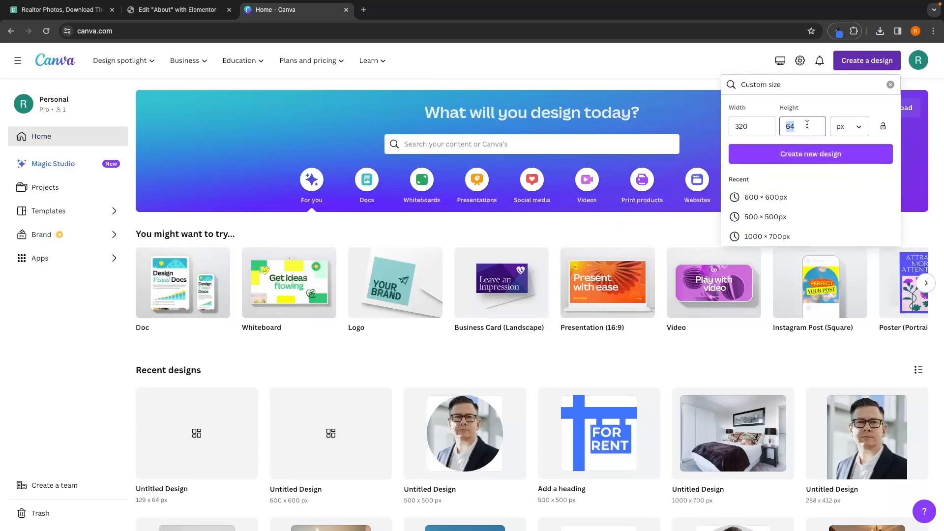
type("440")
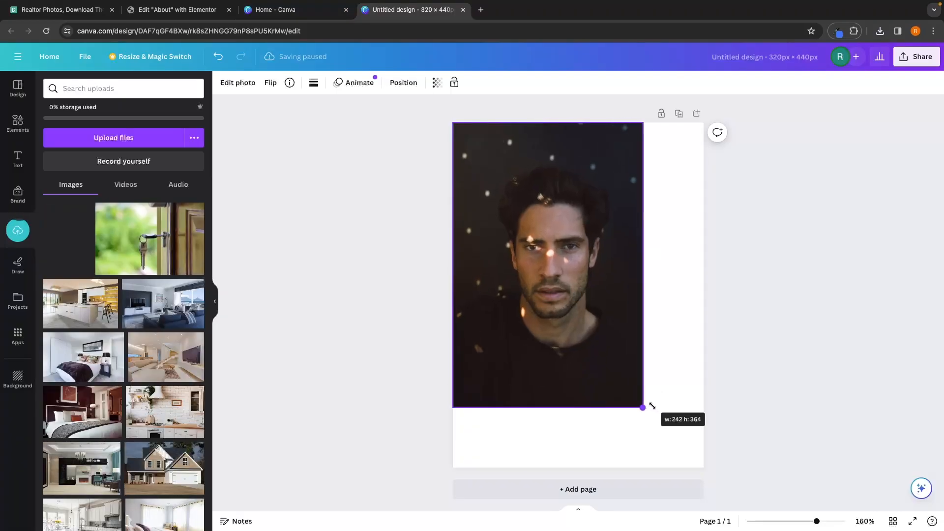
Step: Upload and select the new 320 × 440 founder portrait for the founder image widget
left_click_drag(648, 407, 711, 445)
left_click_drag(683, 294, 704, 293)
left_click(785, 293)
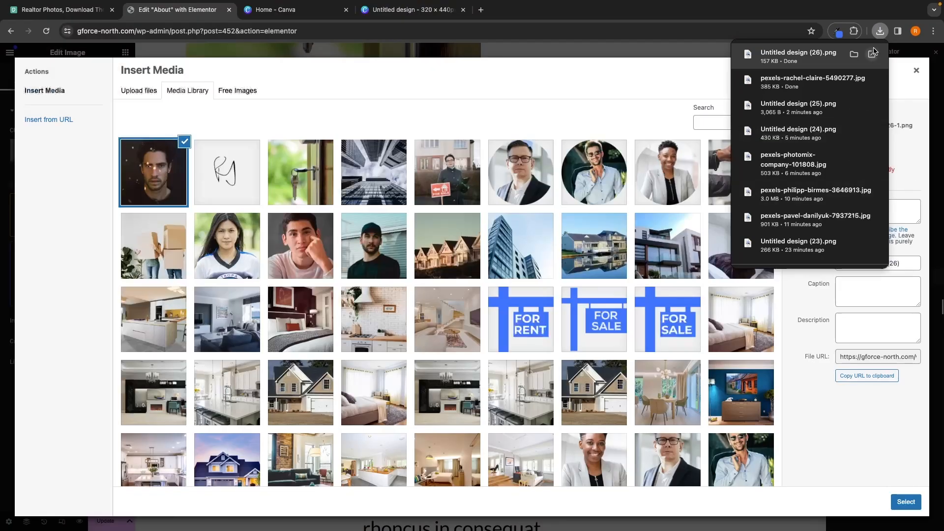
left_click(902, 503)
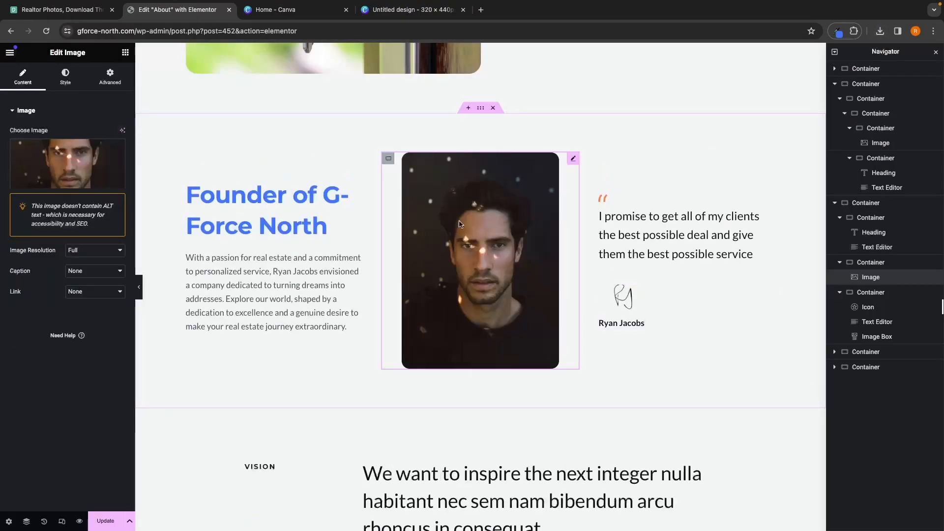
Step: Set the 'Our Vision, Mission and Story' heading's text color to white #FFFFFF
scroll(561, 319, "down", 5)
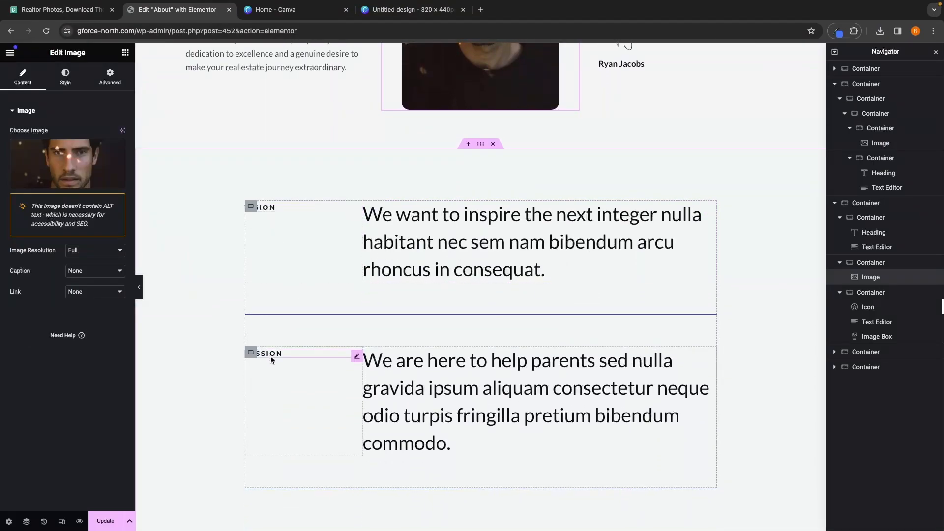
scroll(271, 356, "up", 15)
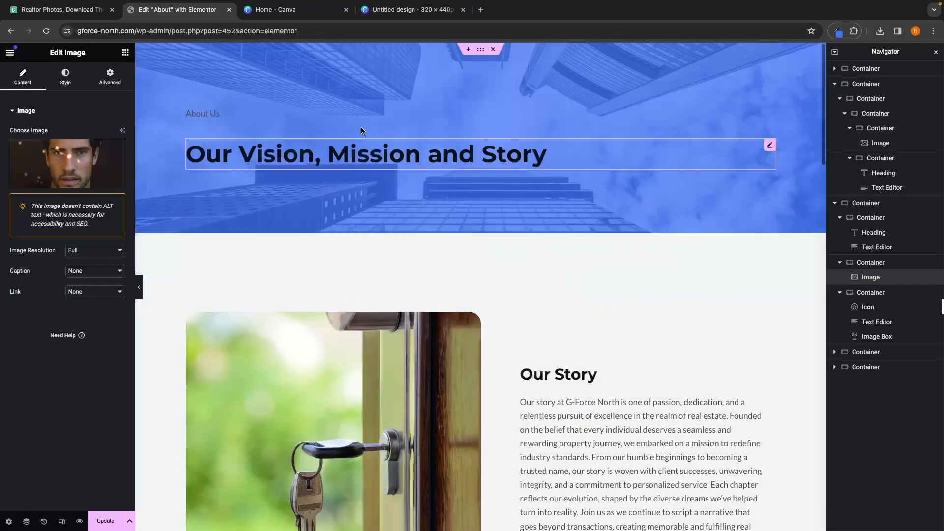
left_click(332, 158)
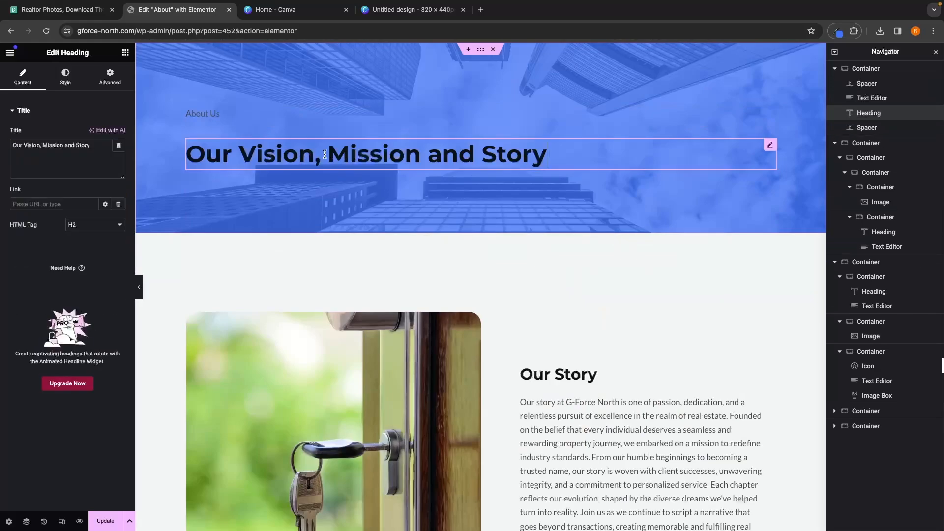
left_click(65, 79)
left_click(120, 161)
left_click(60, 191)
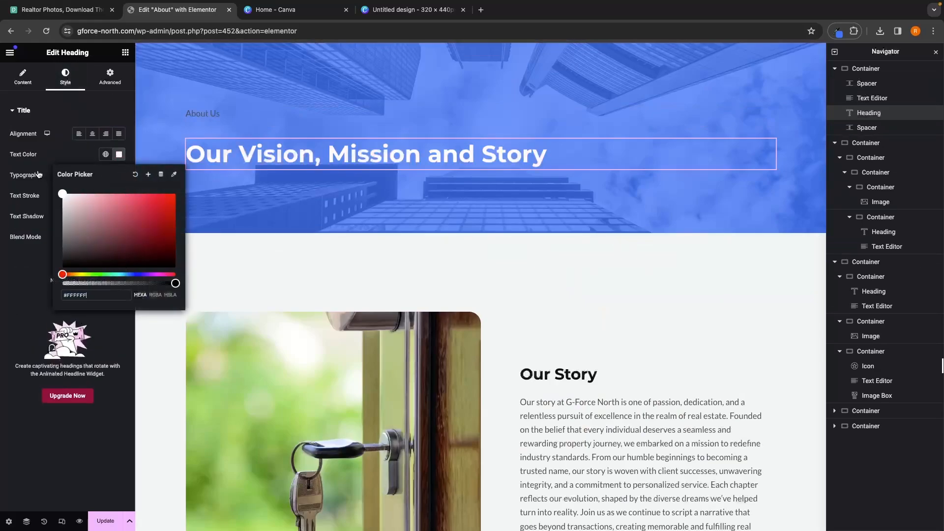
Step: Set the 'About Us' text's color to white #FFFFFF
left_click(193, 113)
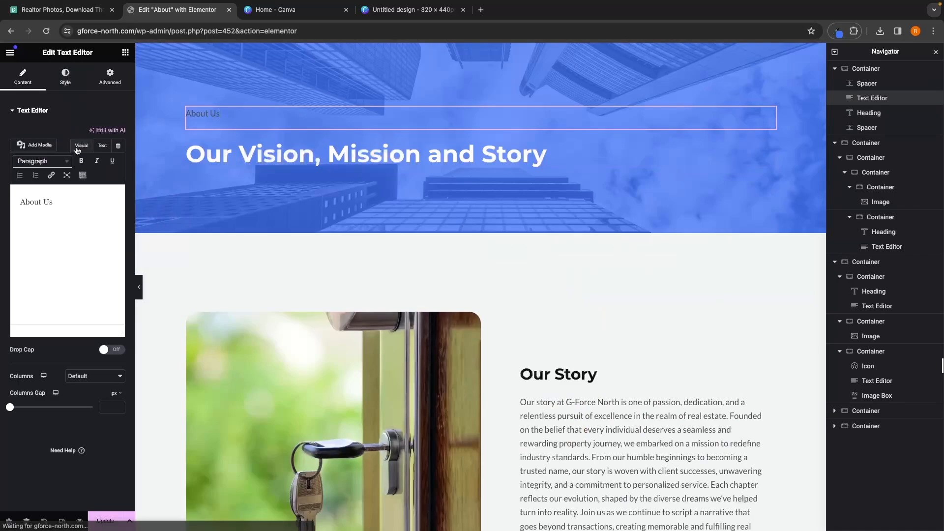
left_click(65, 78)
left_click(118, 155)
left_click(63, 194)
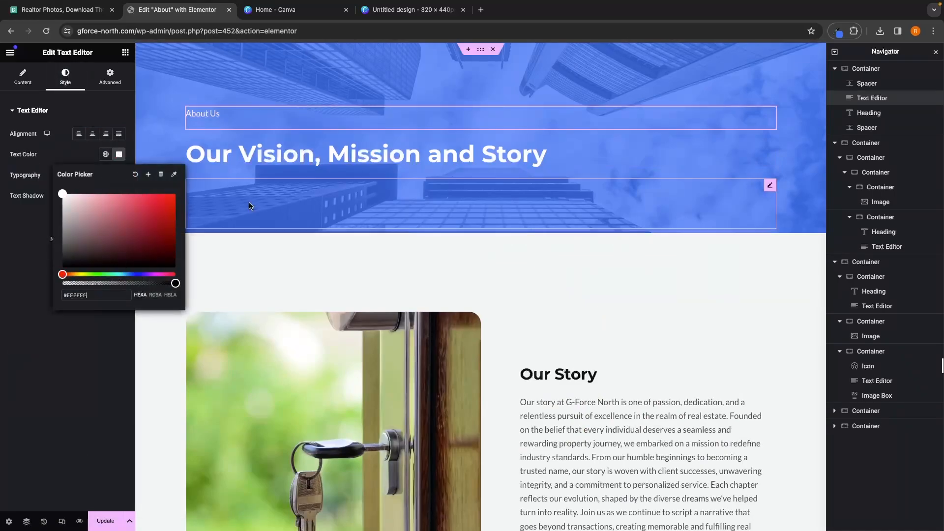
Step: Replace the Vision statement with the pasted real estate vision paragraph
scroll(295, 236, "down", 10)
left_click(457, 212)
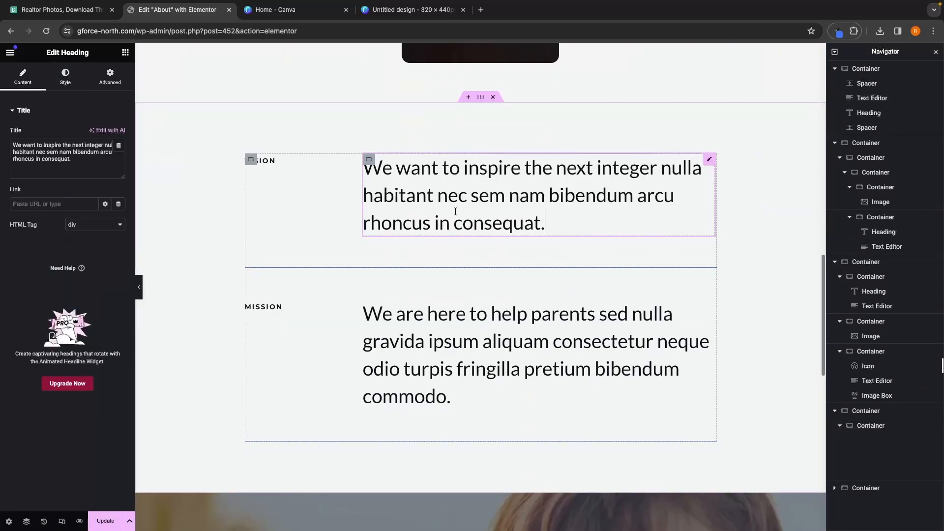
left_click_drag(96, 167, 1, 138)
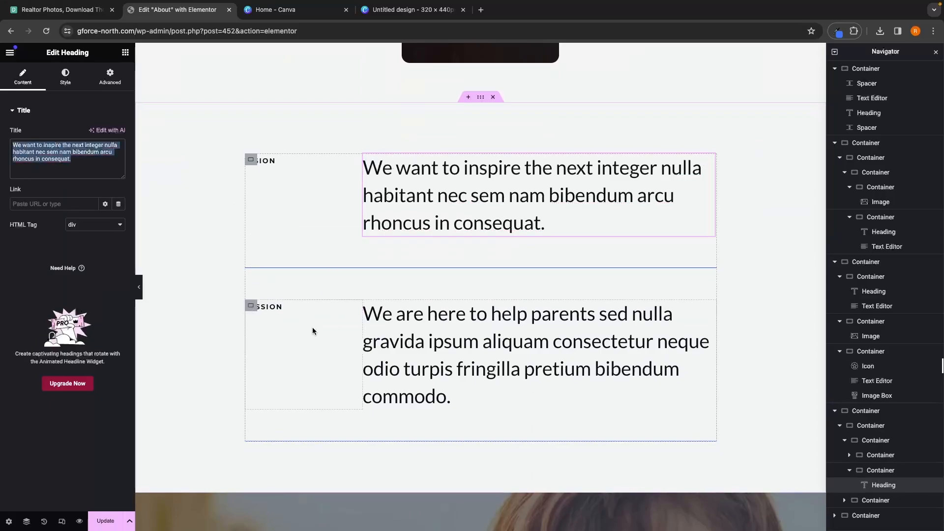
type("Our vision is to be the forefront innovator in the real estate industry, leveraging advanced technologies and data-driven insights to create a future where everyone can effortlessly and confidently make informed decisions about their real estate investments.")
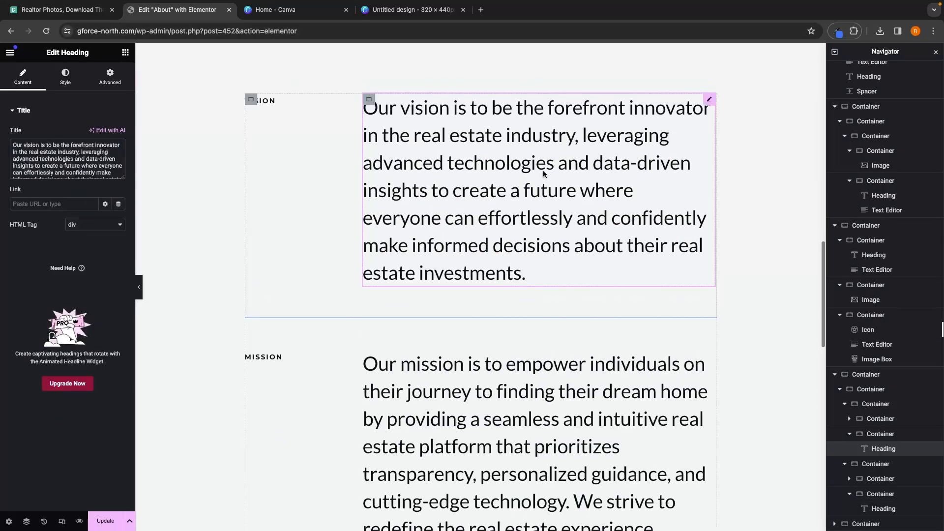
Step: Select the call-to-action heading and open the G Force North home page in a new tab
scroll(421, 215, "down", 3)
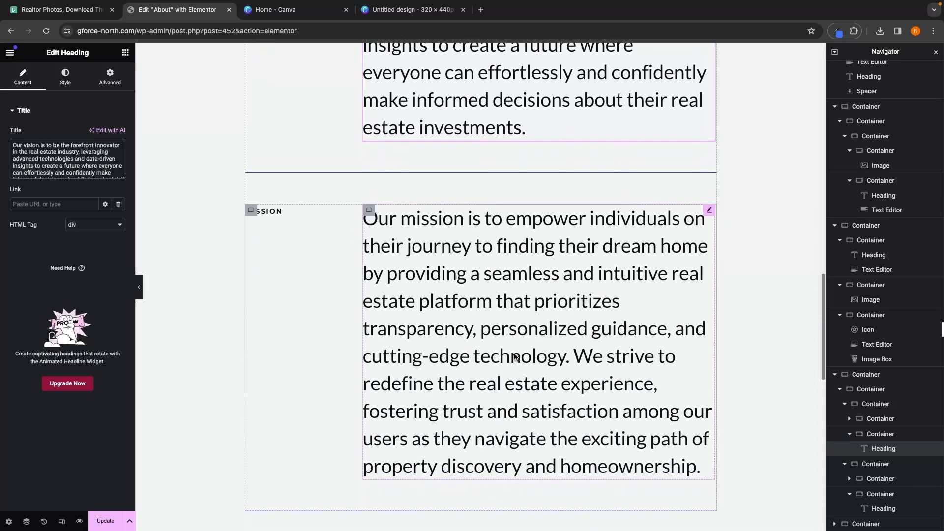
scroll(511, 363, "down", 7)
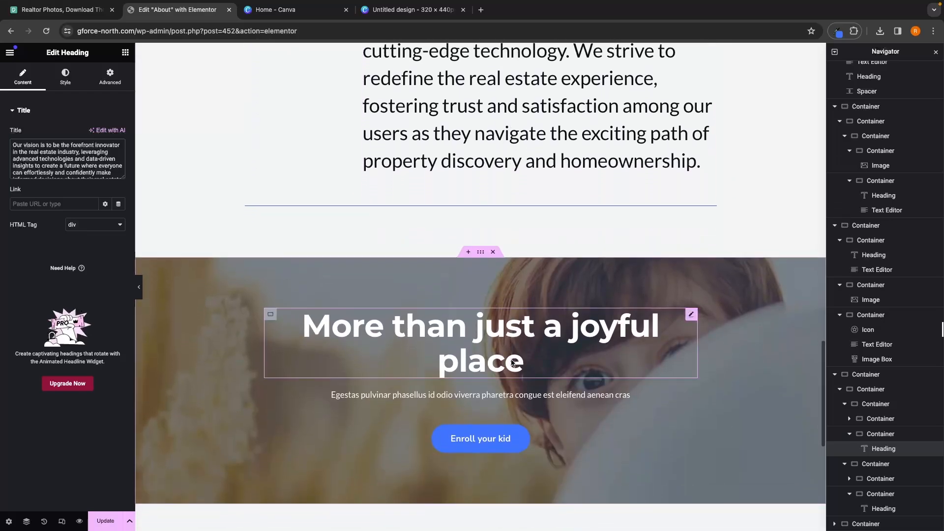
left_click(527, 336)
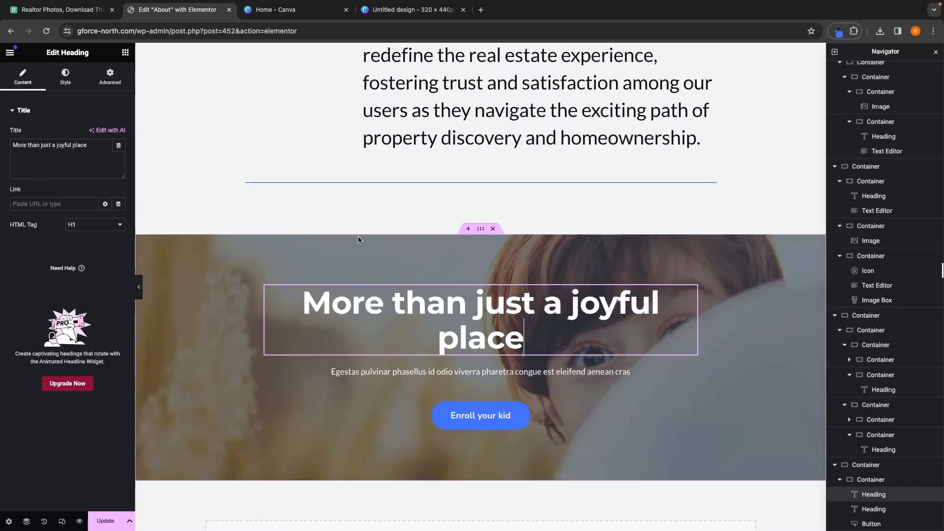
left_click(481, 9)
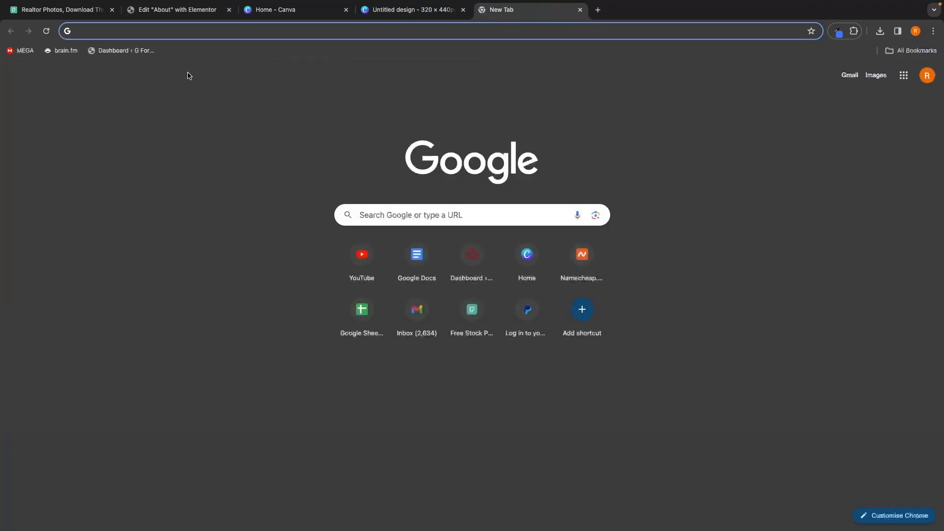
left_click(153, 52)
left_click(42, 50)
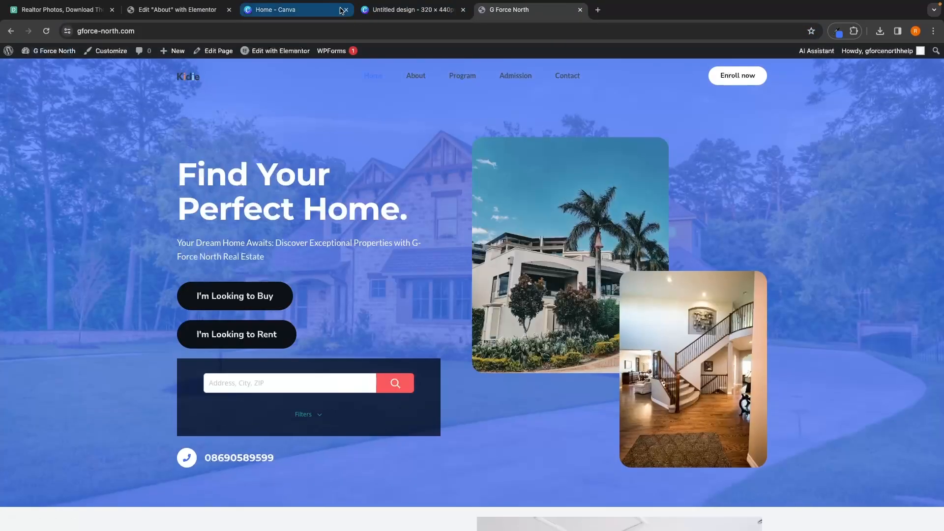
Step: Close both Canva tabs and copy the home page heading 'A Real Estate Agent That You Can Trust'
left_click(347, 10)
left_click(346, 10)
scroll(402, 299, "down", 15)
scroll(402, 299, "down", 10)
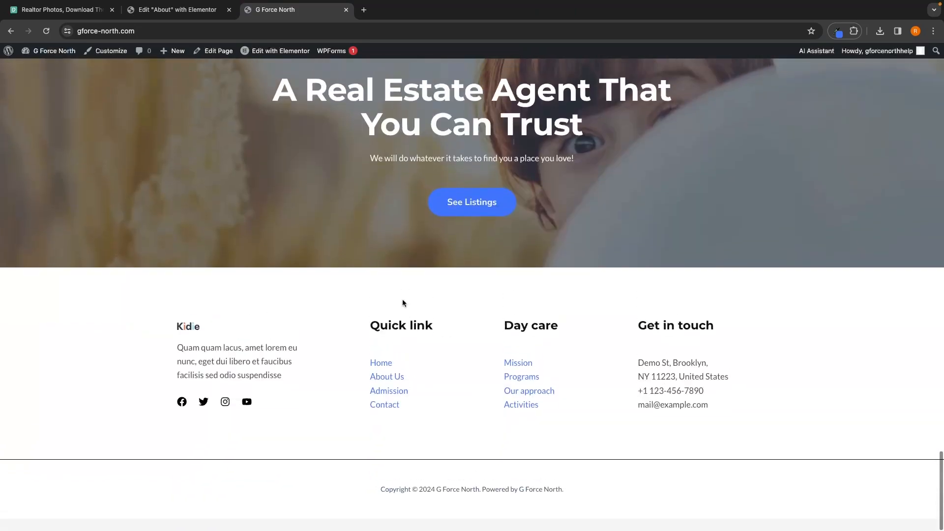
left_click_drag(583, 199, 261, 171)
key("ctrl+c")
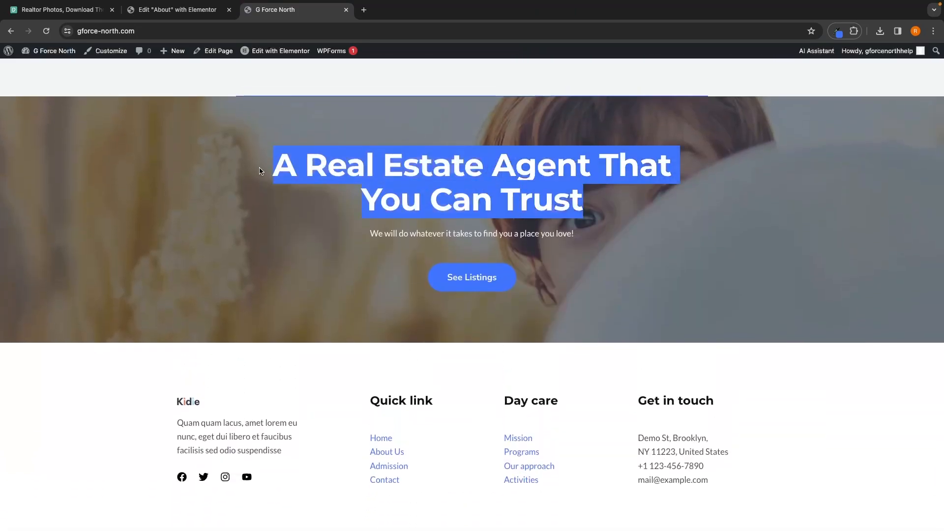
Step: Replace the call-to-action heading with 'A Real Estate Agent That You Can Trust'
left_click(177, 10)
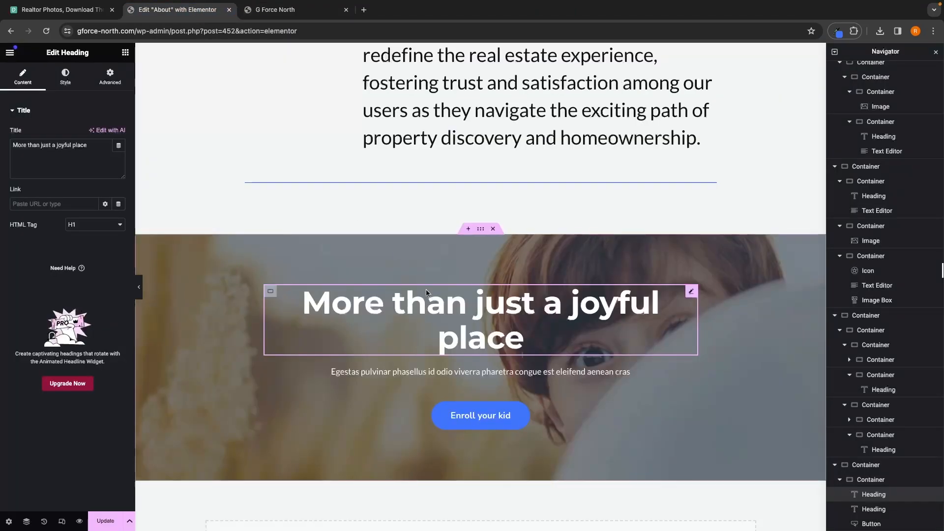
triple_click(96, 143)
key("ctrl+v")
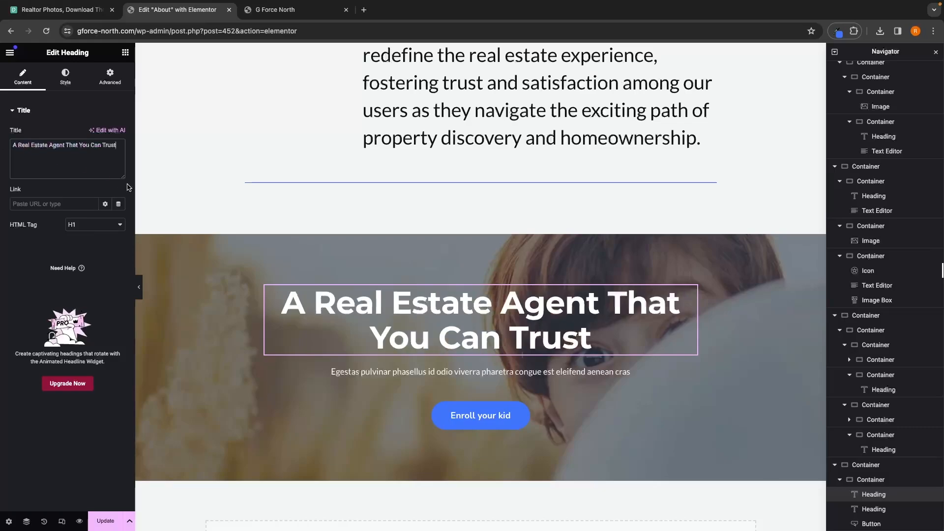
Step: Copy the home page subtitle and paste it as the call-to-action subtitle: 'We will do whatever it takes to find you a place you love!'
left_click(298, 13)
triple_click(429, 232)
key("ctrl+c")
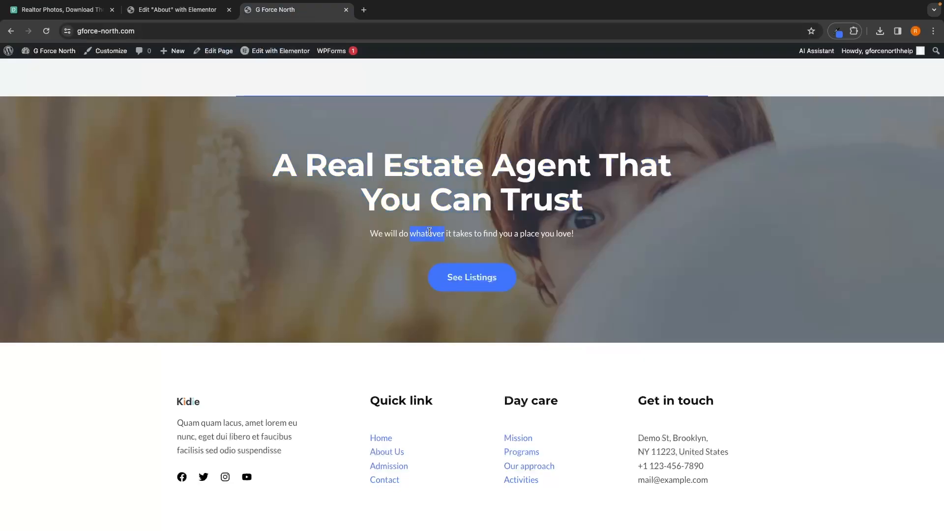
left_click(191, 10)
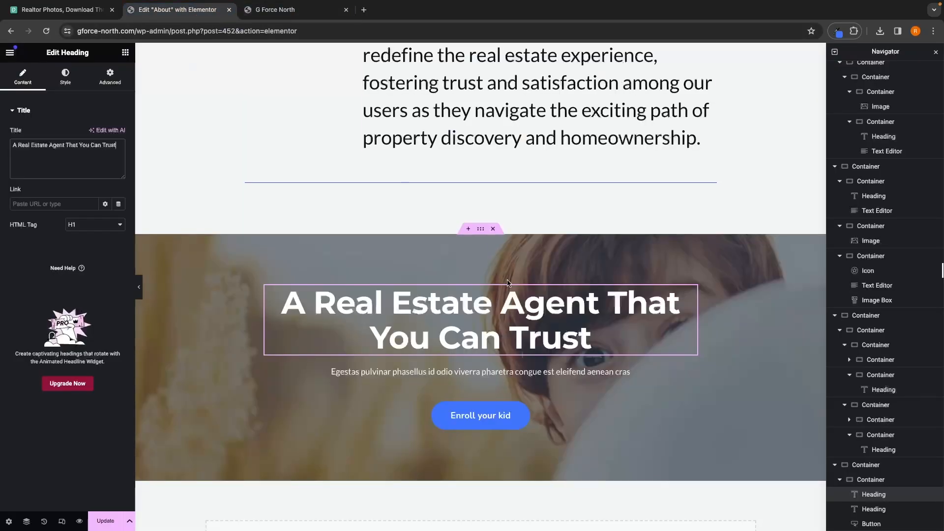
left_click(481, 371)
key("ctrl+a")
key("ctrl+v")
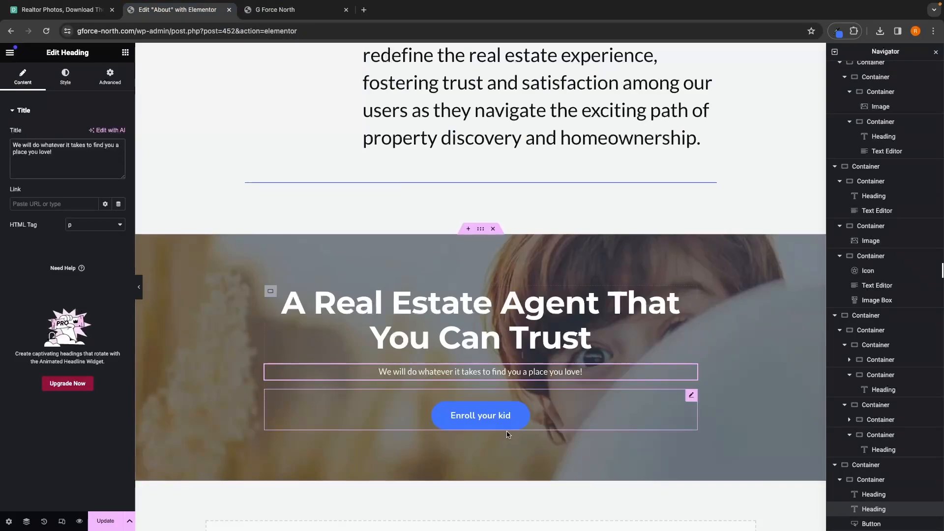
Step: Set the call-to-action button text to 'See listings'
left_click(489, 423)
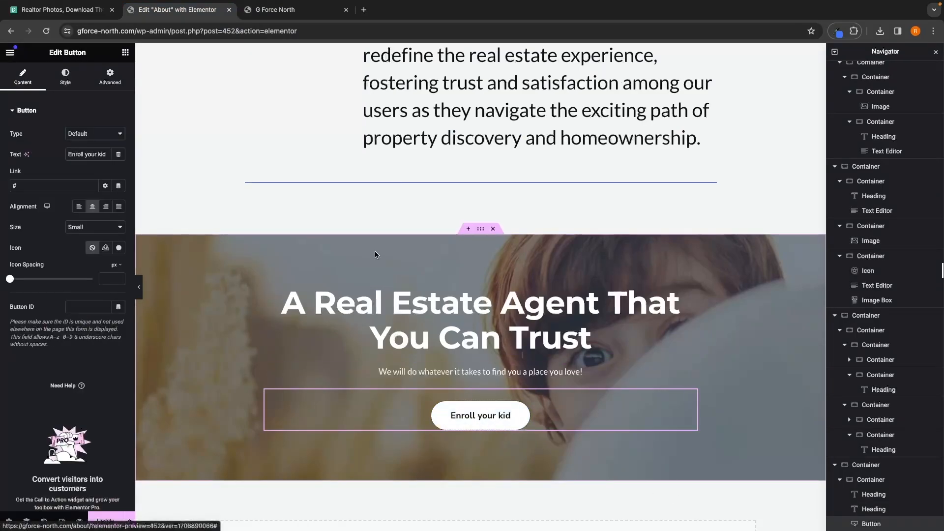
key("ctrl+Tab")
left_click(177, 10)
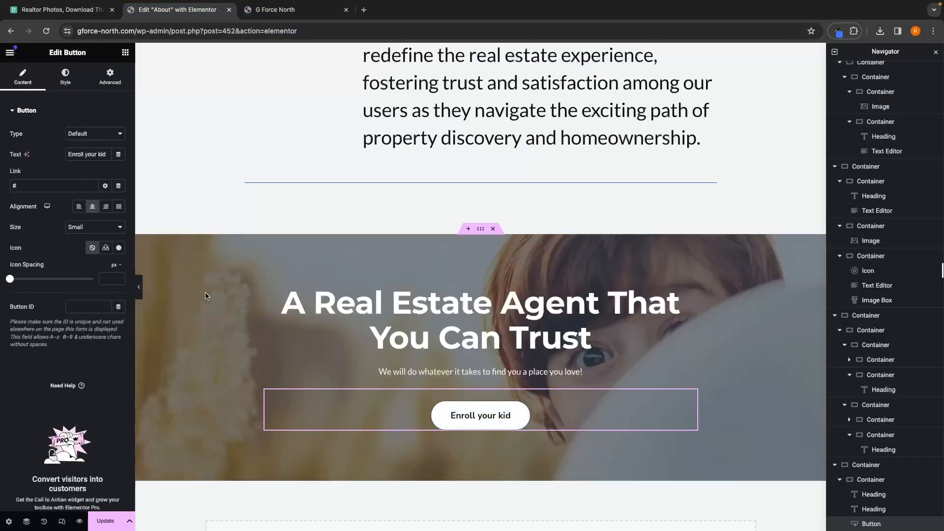
triple_click(79, 149)
type("Se")
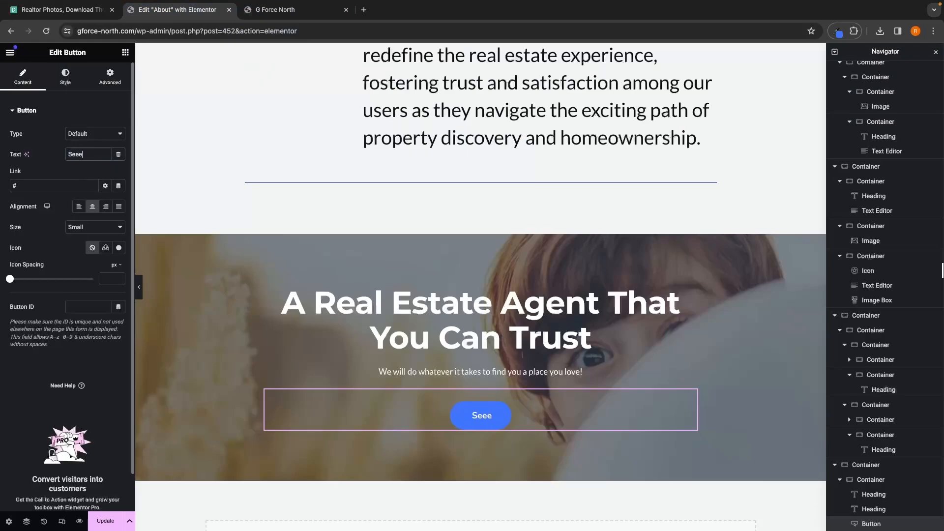
type("e listings")
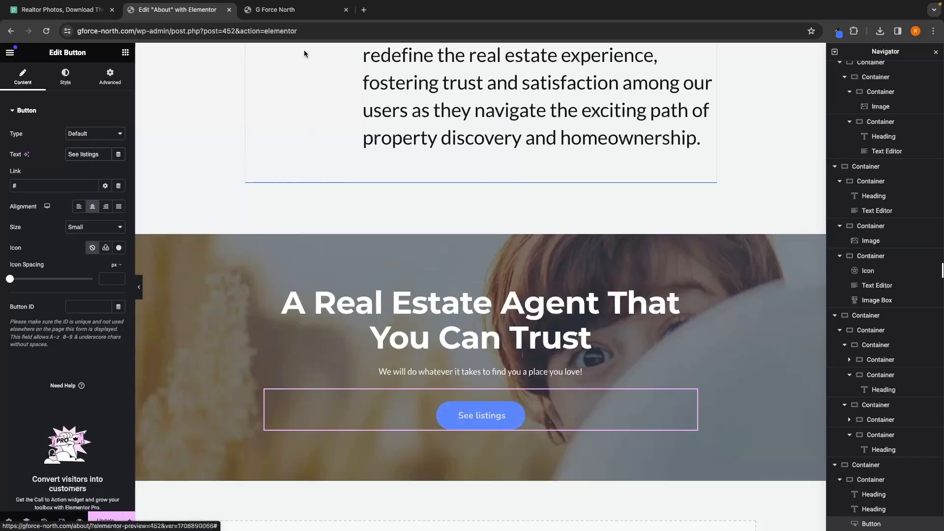
Step: Open the home page in Elementor and look over its call-to-action section
left_click(266, 13)
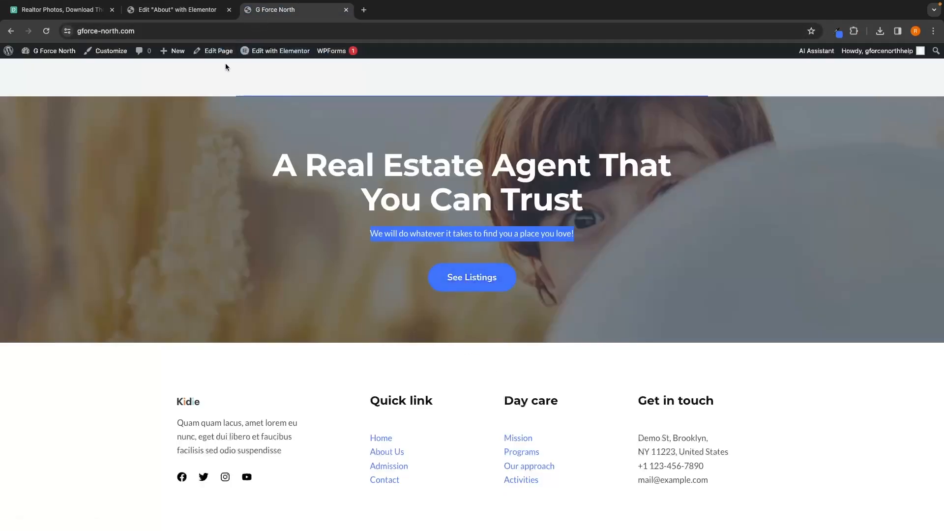
left_click(278, 50)
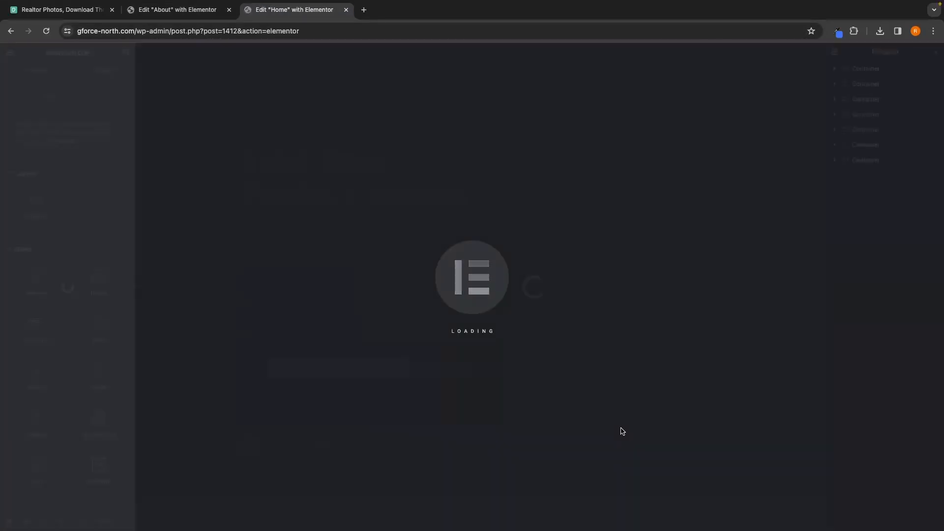
scroll(620, 432, "down", 2)
scroll(621, 431, "down", 20)
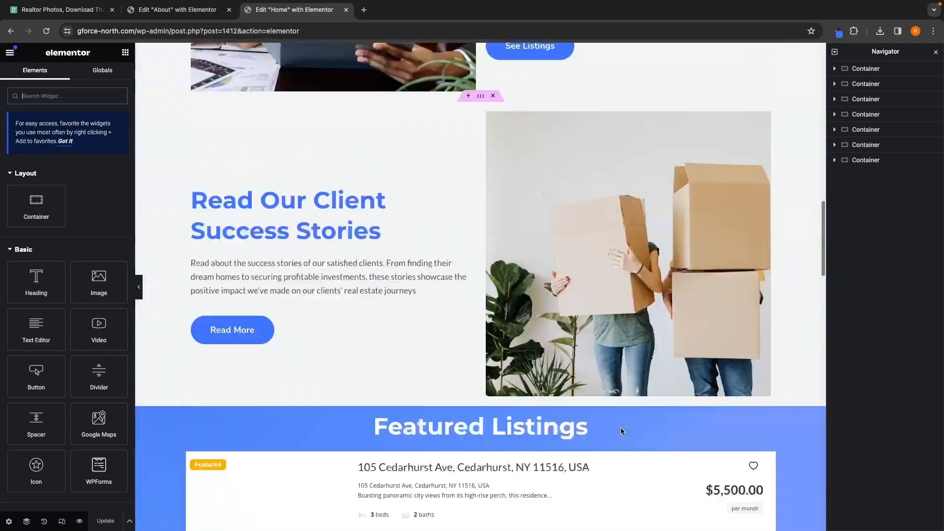
scroll(620, 431, "up", 5)
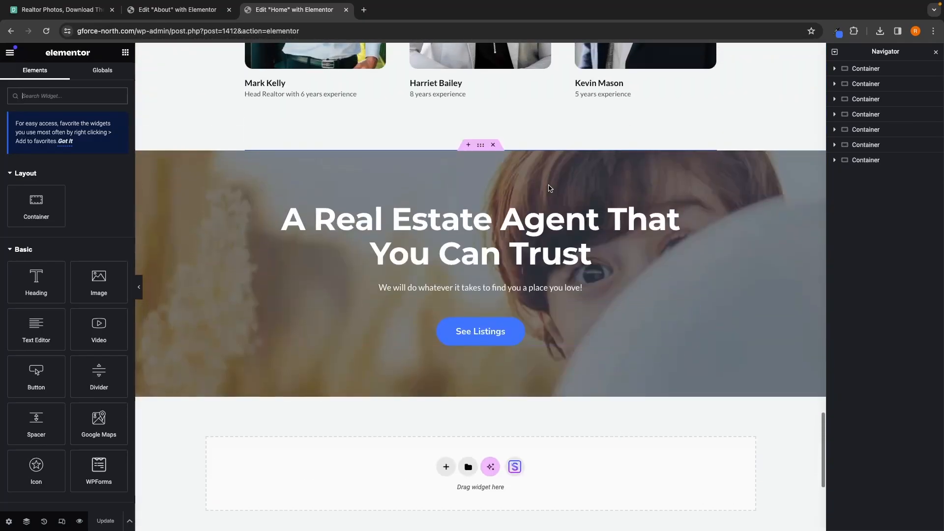
Step: Inspect the home page call-to-action button's hover background colour in its style settings
left_click(499, 339)
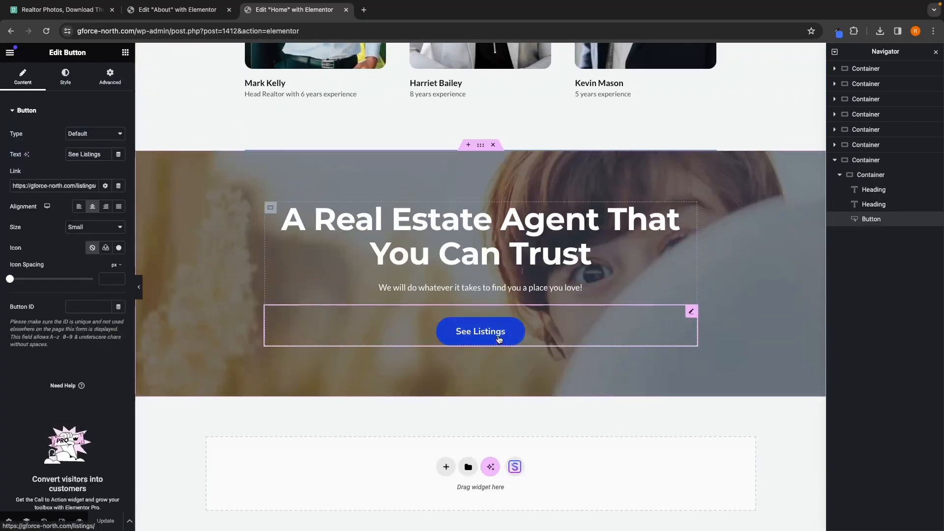
left_click(65, 77)
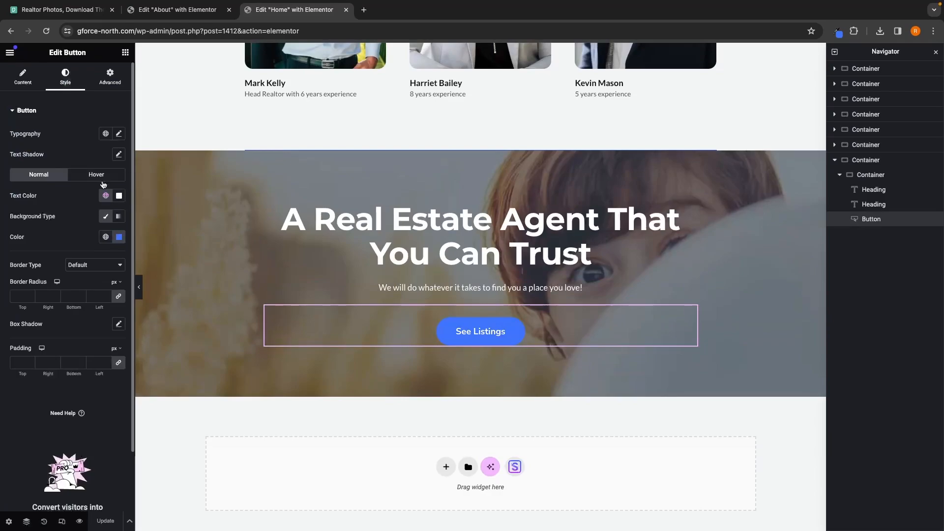
left_click(97, 175)
left_click(120, 238)
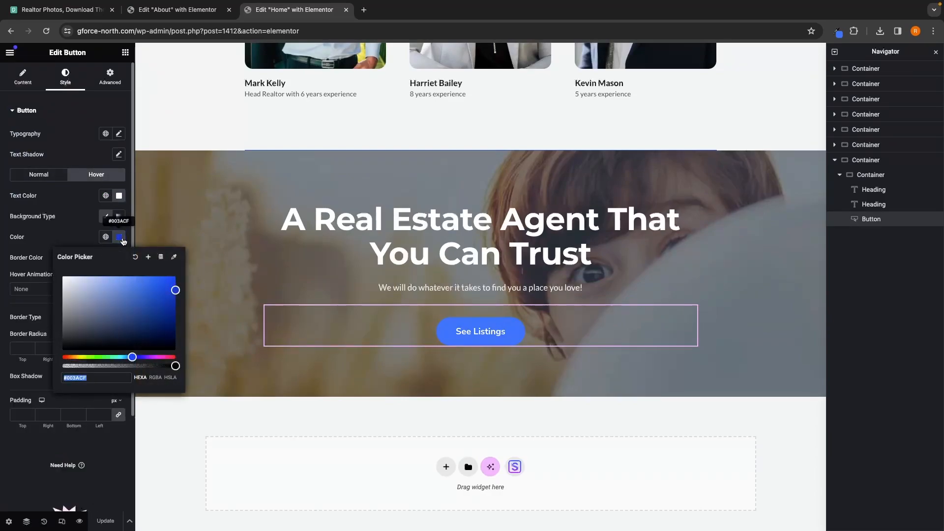
Step: On the About page, set the call-to-action button's hover background colour to blue, matching the home page button
left_click(192, 17)
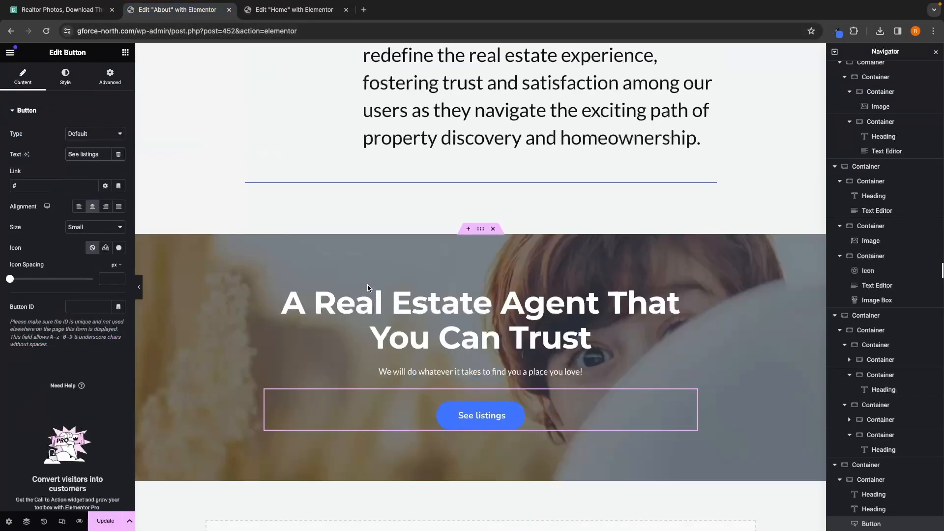
left_click(65, 77)
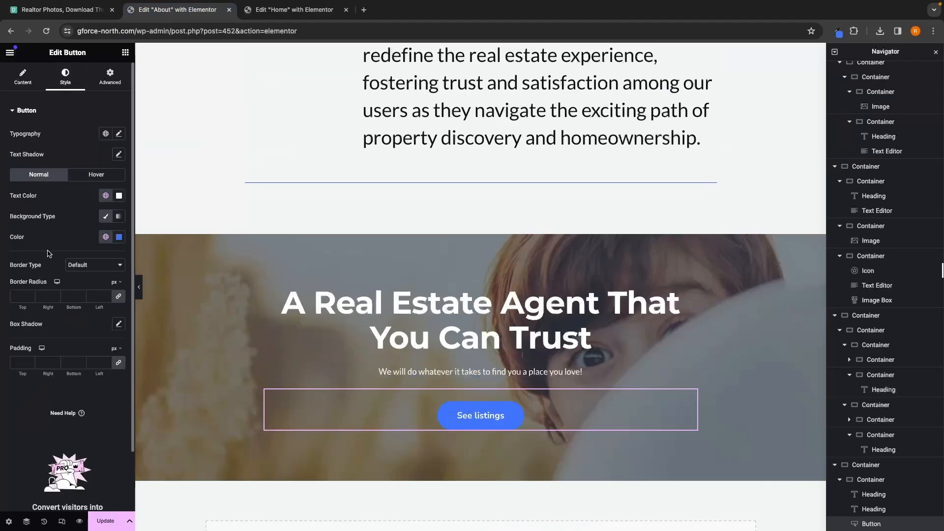
left_click(82, 175)
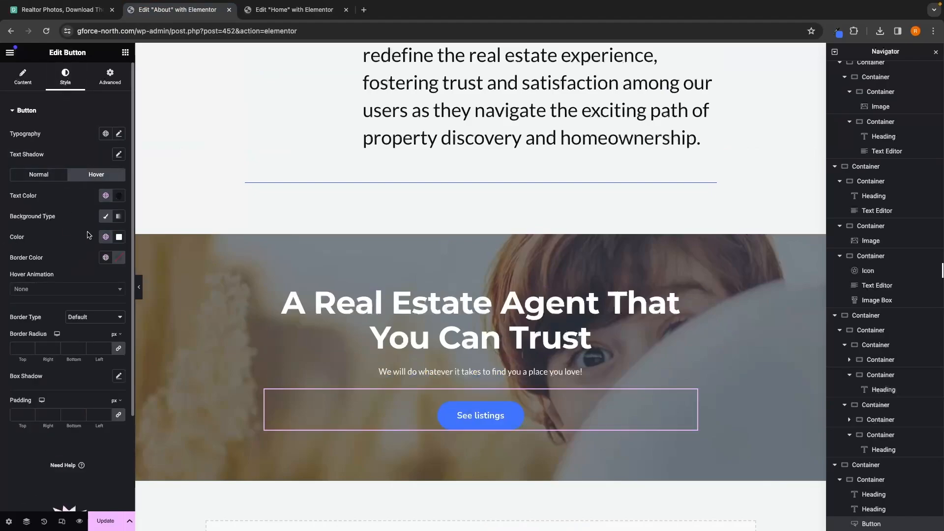
left_click(119, 236)
left_click(66, 241)
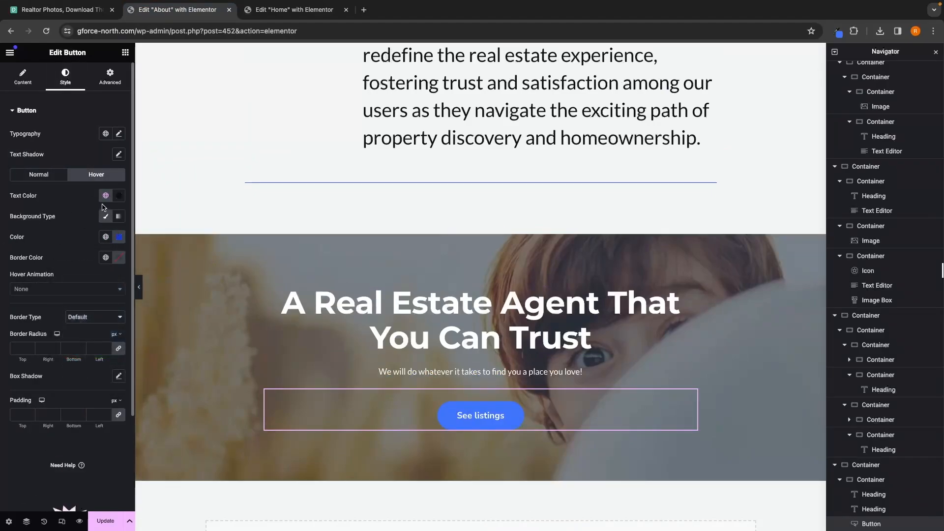
Step: Set the About page button's hover text colour to white #FFFFFF
left_click(119, 195)
left_click(112, 266)
left_click_drag(112, 267, 61, 234)
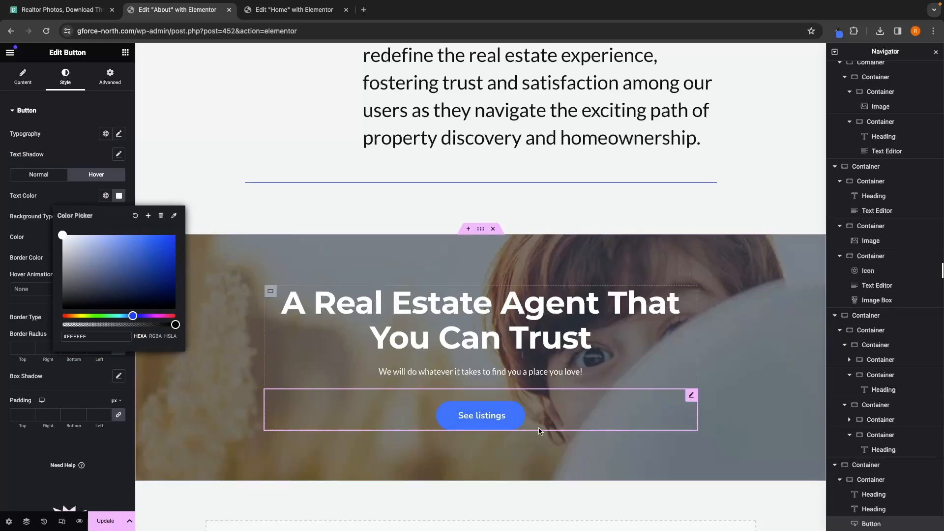
left_click(550, 456)
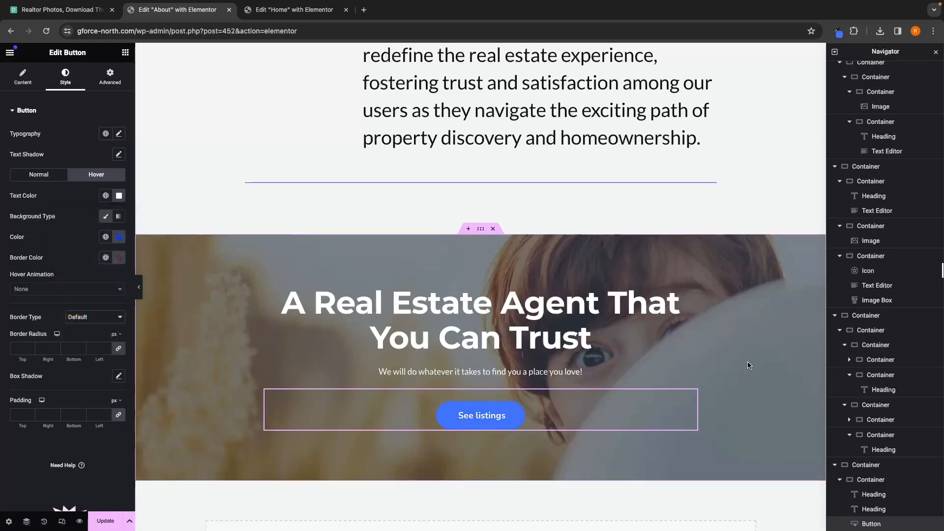
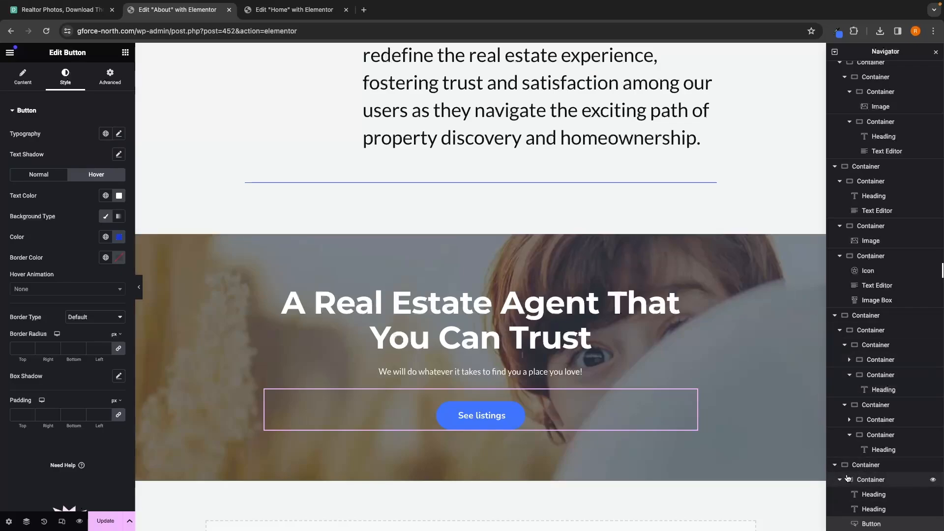
left_click(864, 465)
left_click(835, 315)
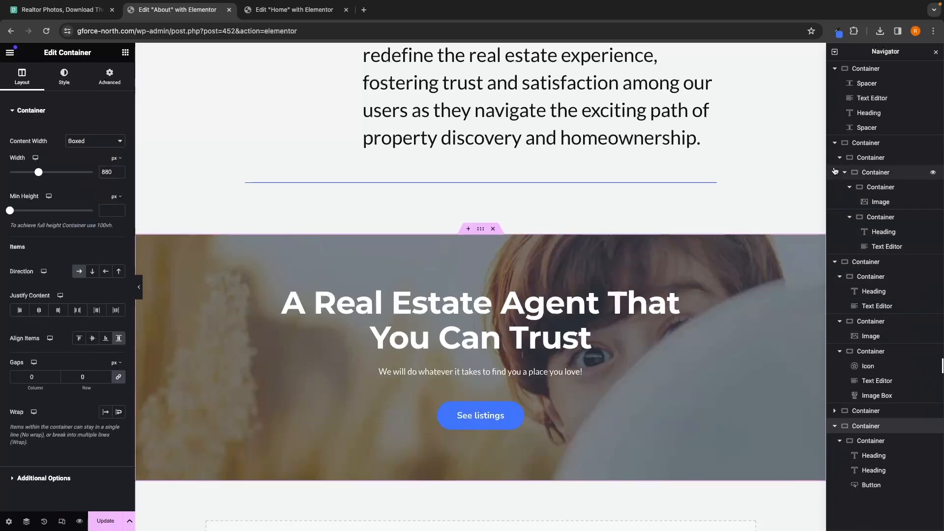
left_click(835, 83)
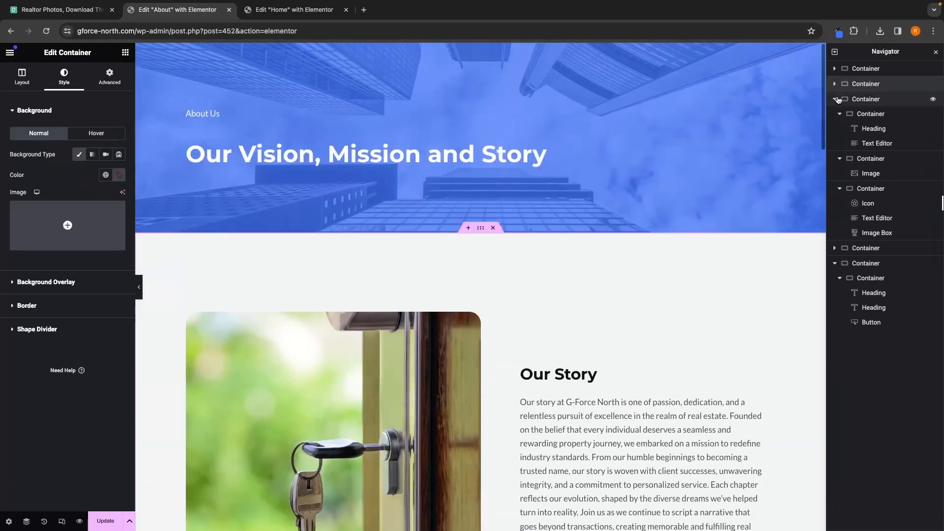
left_click(837, 99)
left_click(834, 129)
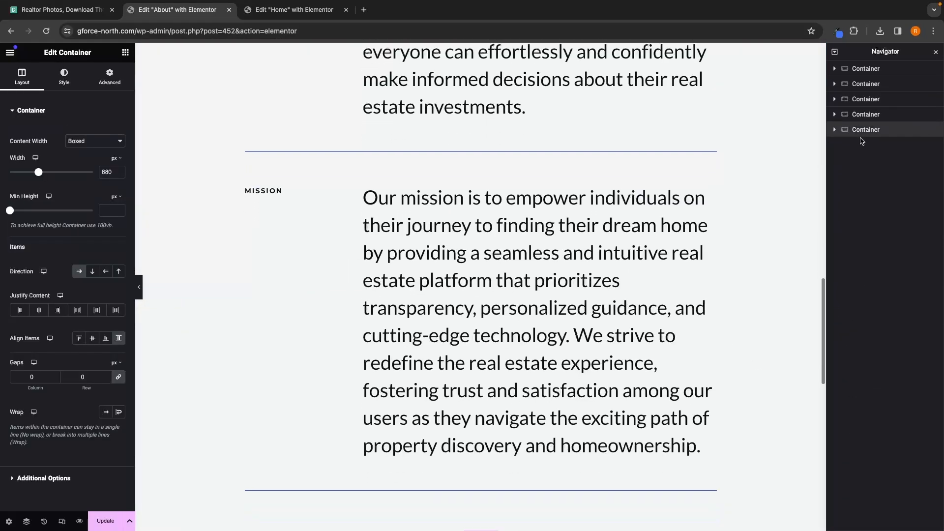
scroll(736, 254, "down", 3)
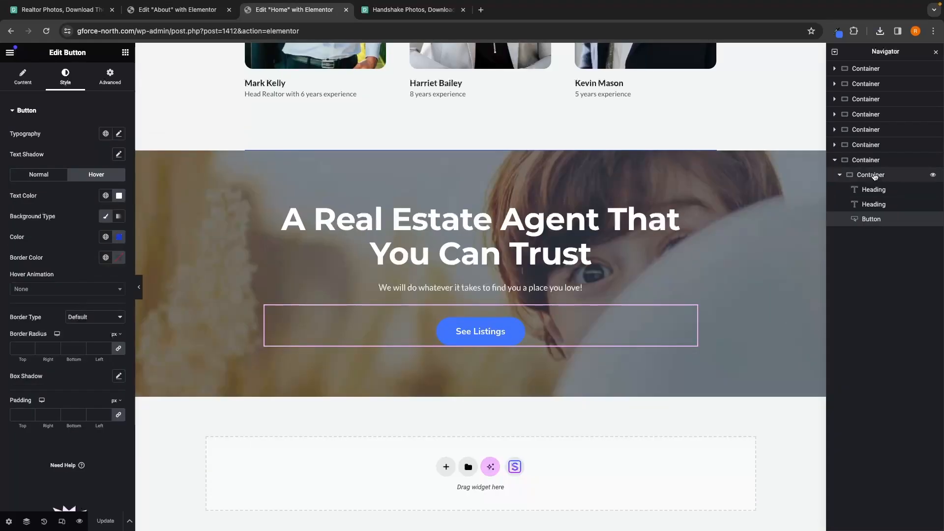
Step: Replace the call-to-action section's background image on the Home page with the uploaded pexels-fauxels-3184465.jpg photo
left_click(848, 160)
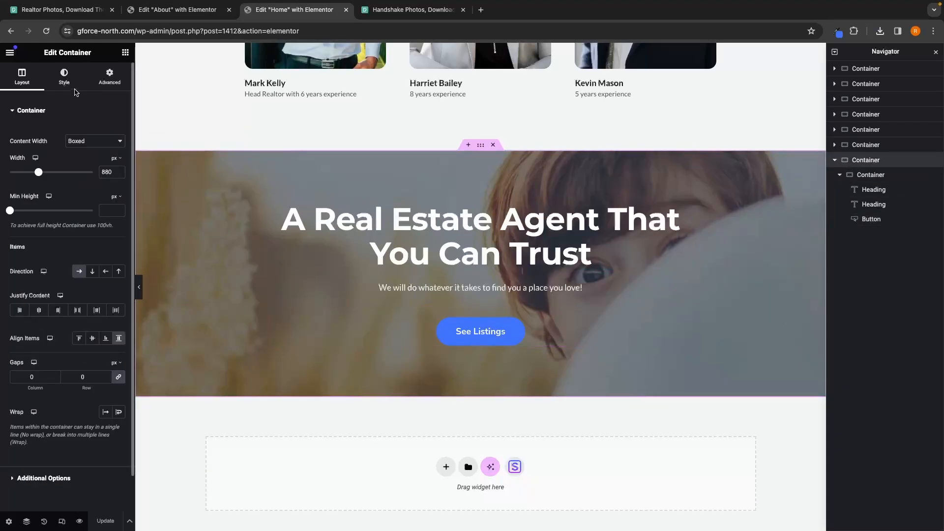
left_click(64, 78)
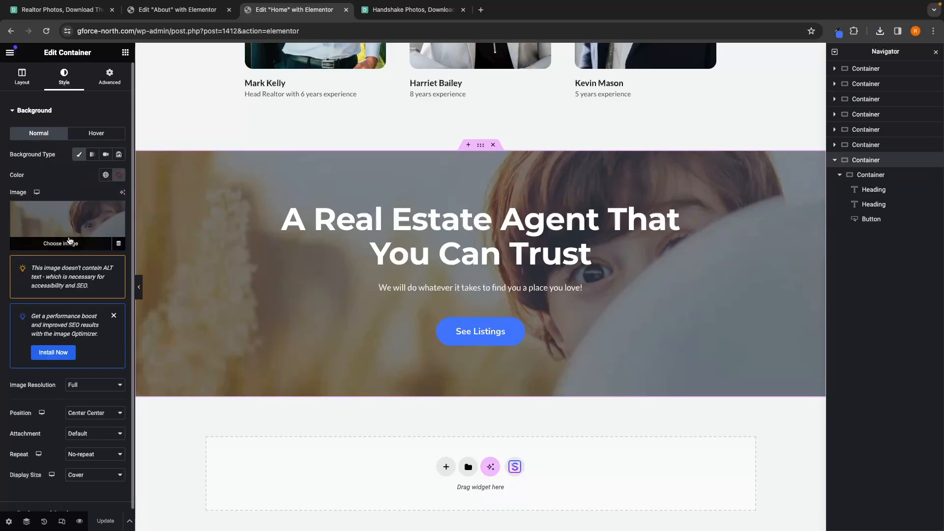
left_click(63, 243)
left_click(138, 90)
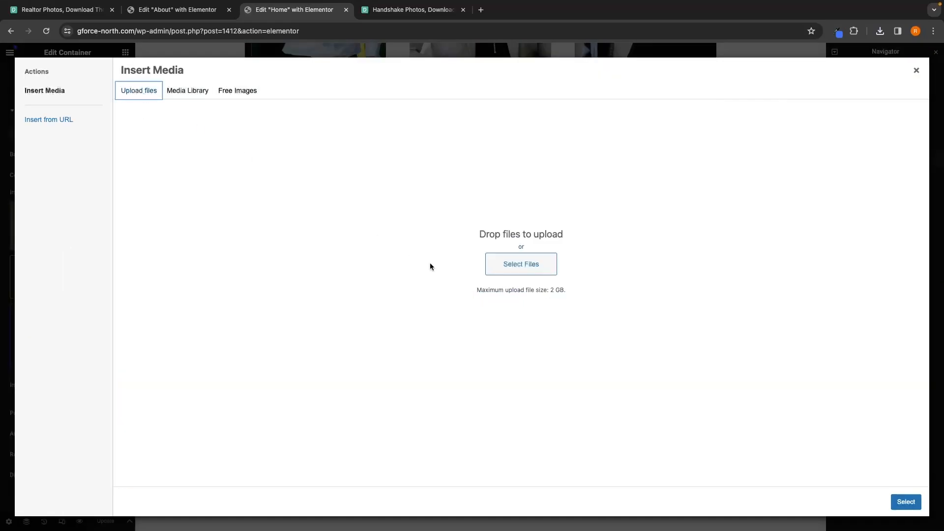
left_click(509, 263)
left_click(418, 250)
left_click(420, 239)
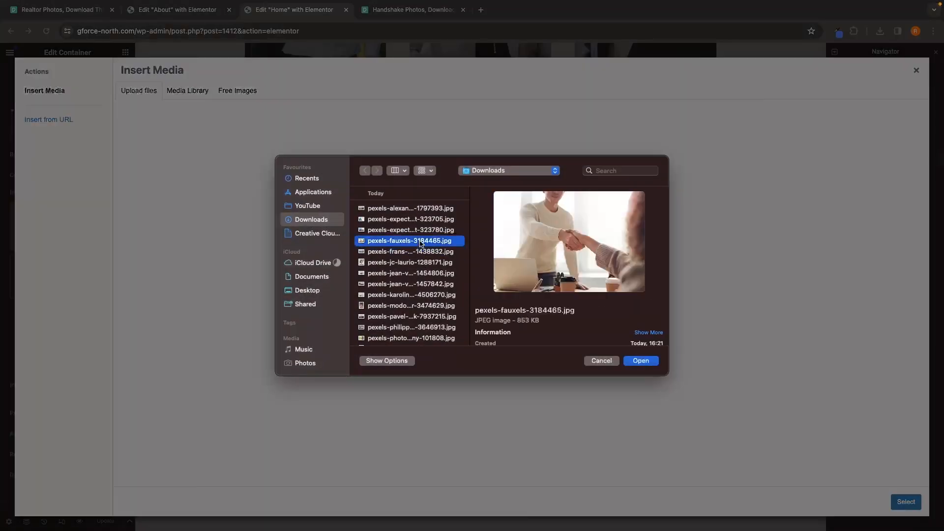
double_click(421, 240)
left_click(906, 501)
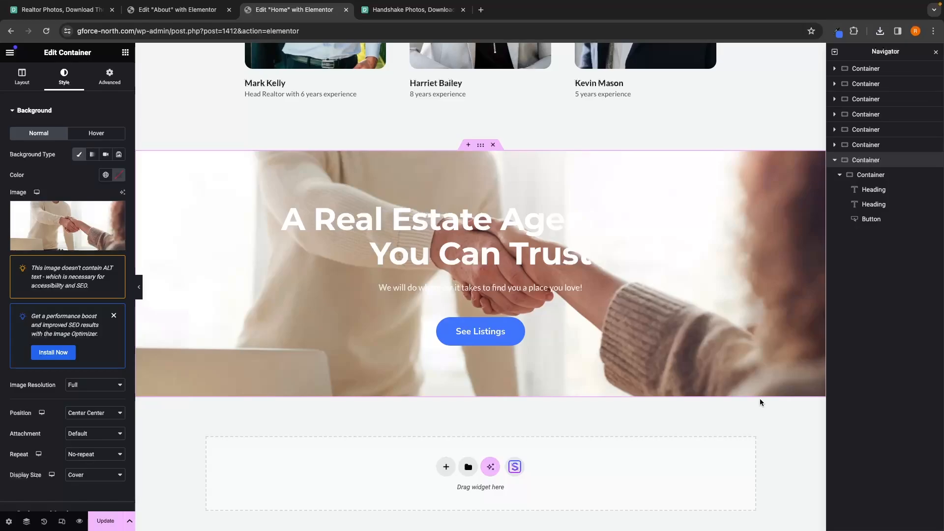
Step: Add a classic blue background overlay to the call-to-action section and set its opacity to 0.75
left_click(27, 112)
left_click(39, 141)
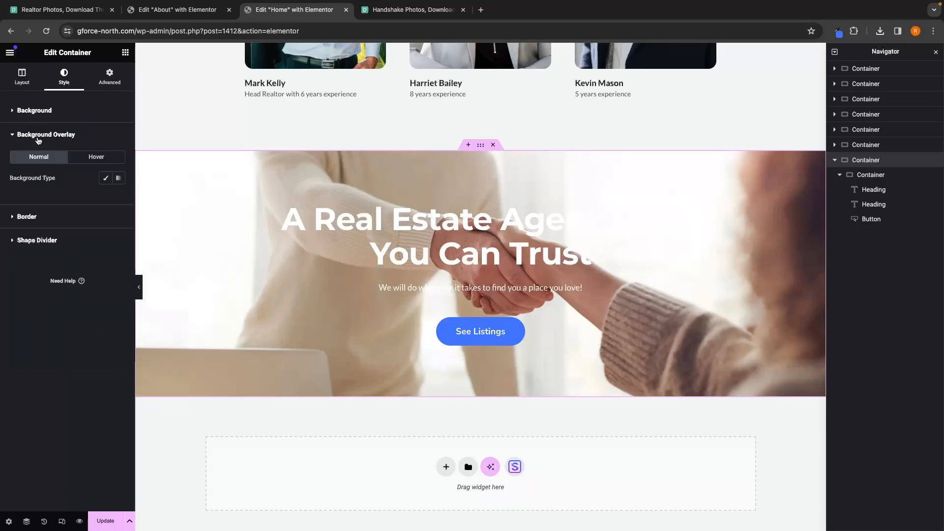
left_click(105, 178)
left_click(837, 32)
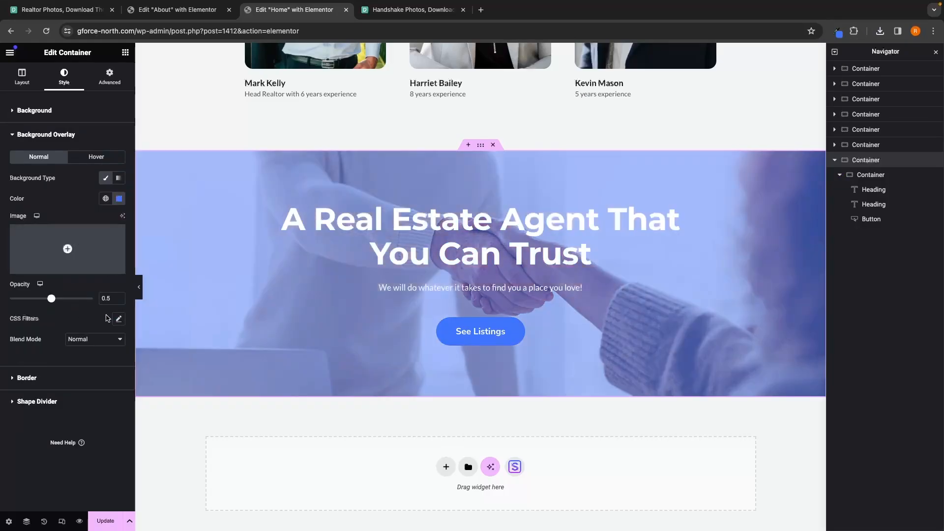
left_click(113, 298)
key("BackSpace")
type("75")
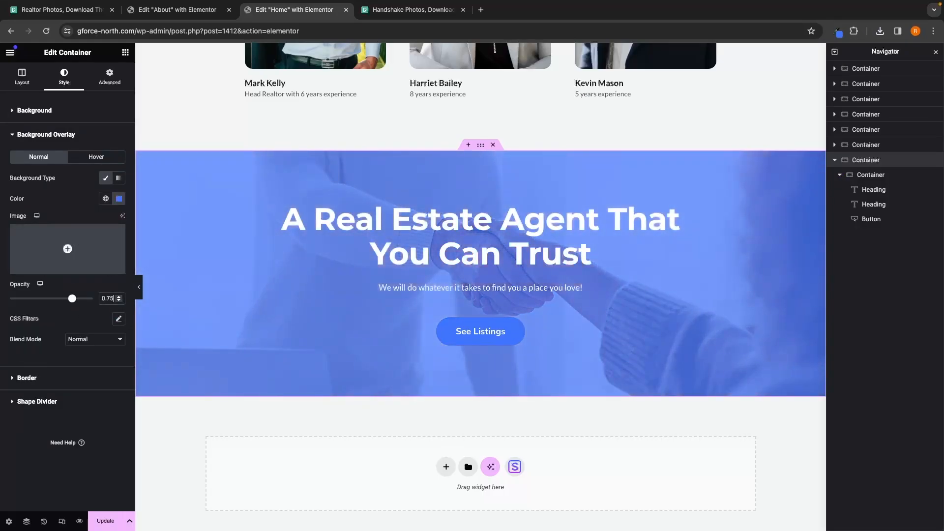
Step: On the About page, replace the call-to-action section's background image with the same handshake photo
left_click(183, 10)
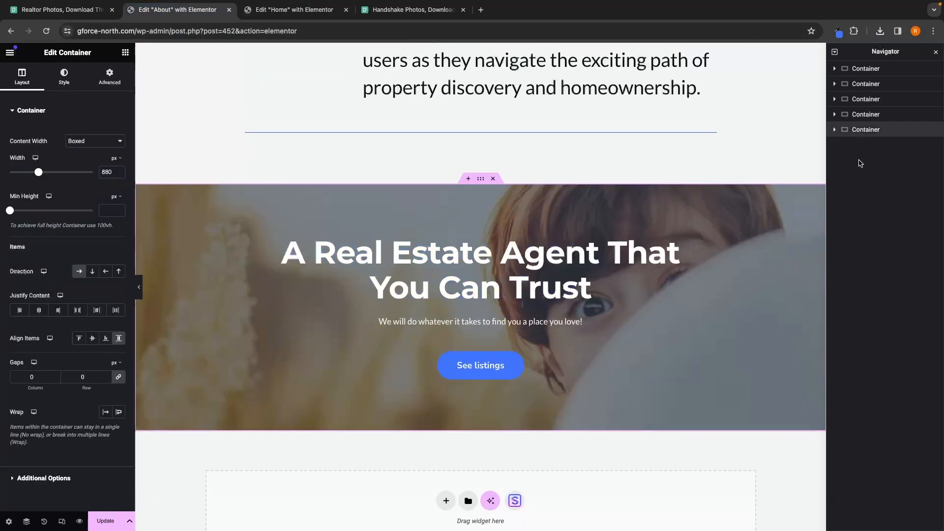
left_click(64, 76)
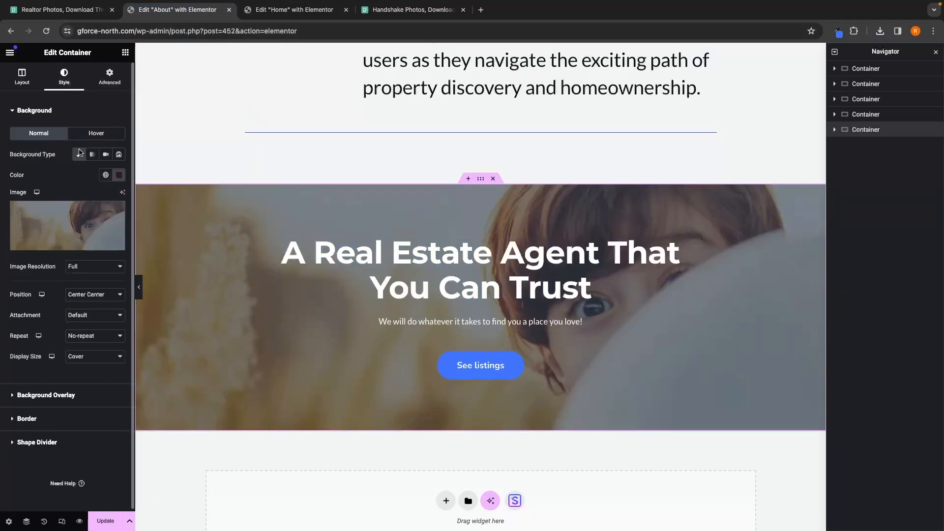
left_click(55, 229)
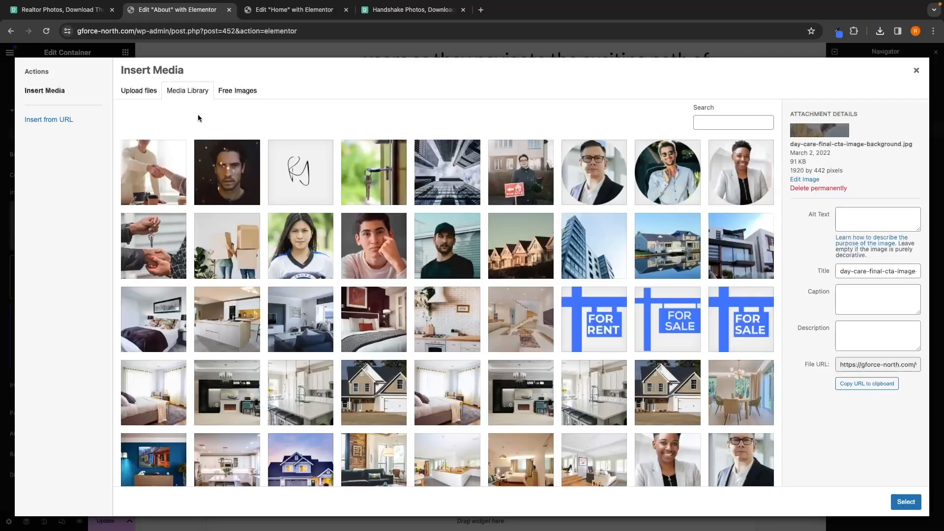
left_click(137, 98)
left_click(495, 264)
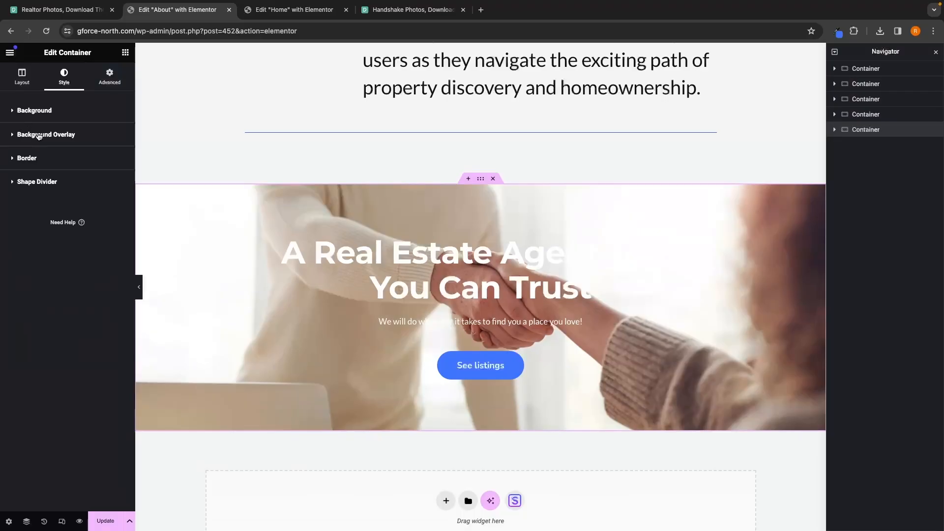
Step: Add a classic background overlay with the pasted blue colour at 0.75 opacity, and save the About page
left_click(39, 135)
left_click(105, 177)
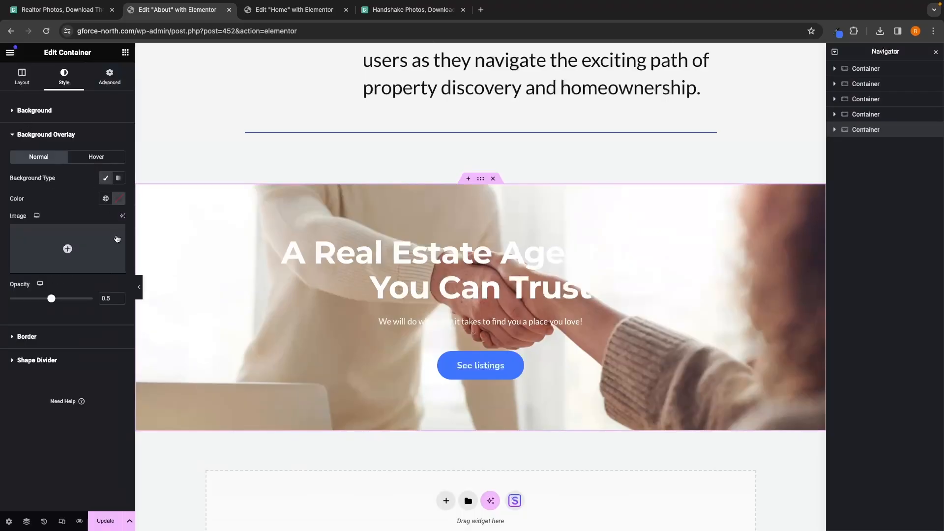
left_click(118, 198)
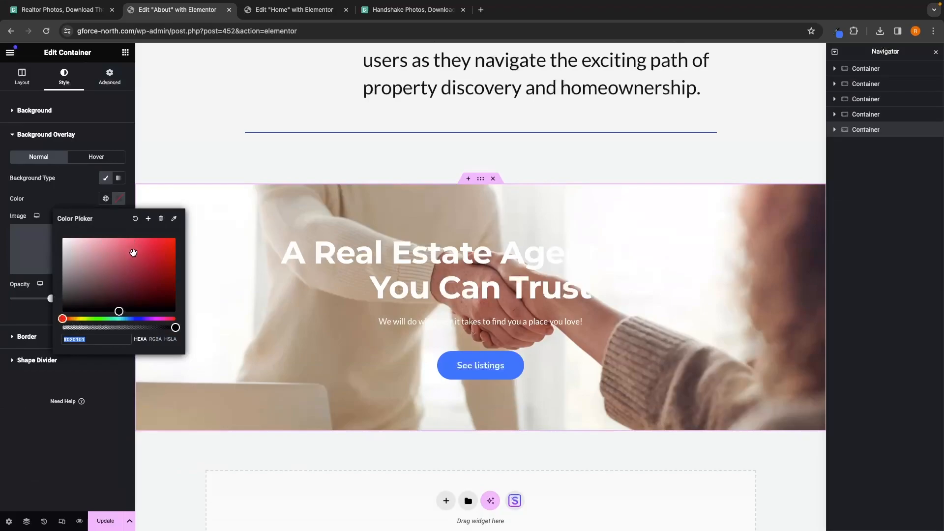
key("super+v")
key("Return")
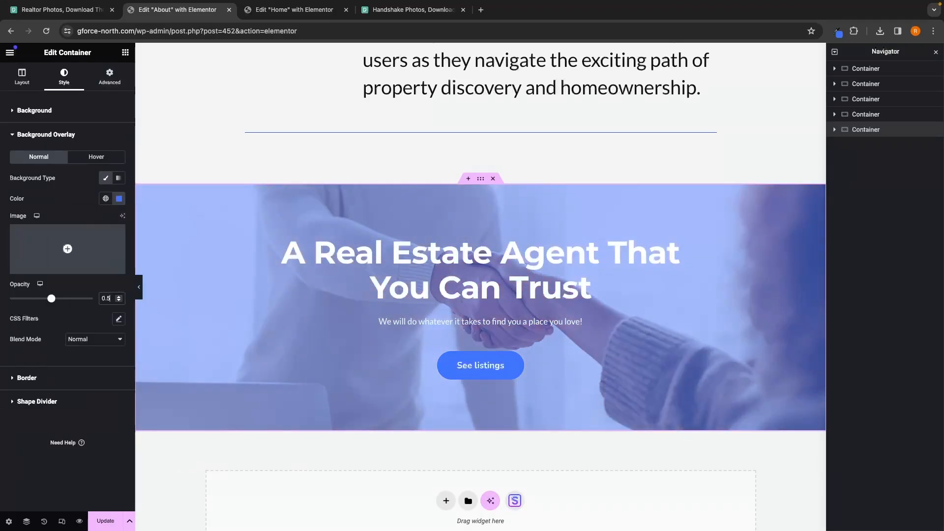
key("BackSpace")
type("75")
key("super+s")
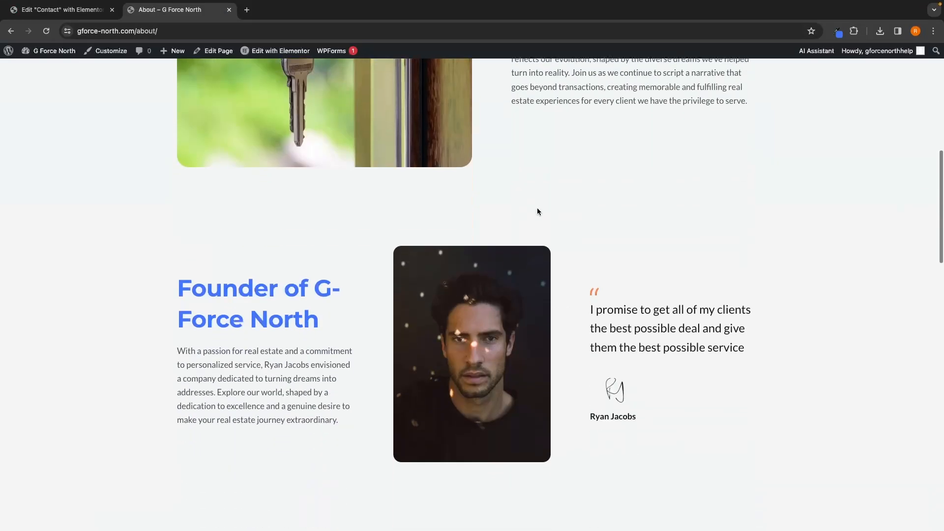
Step: Scroll through the published About and Contact pages to review them
scroll(536, 207, "down", 10)
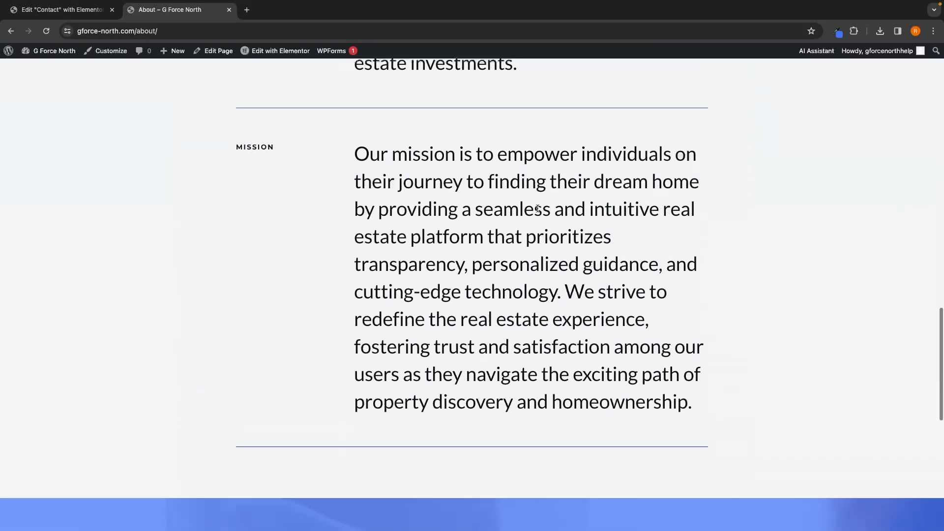
scroll(537, 208, "down", 4)
scroll(537, 207, "up", 15)
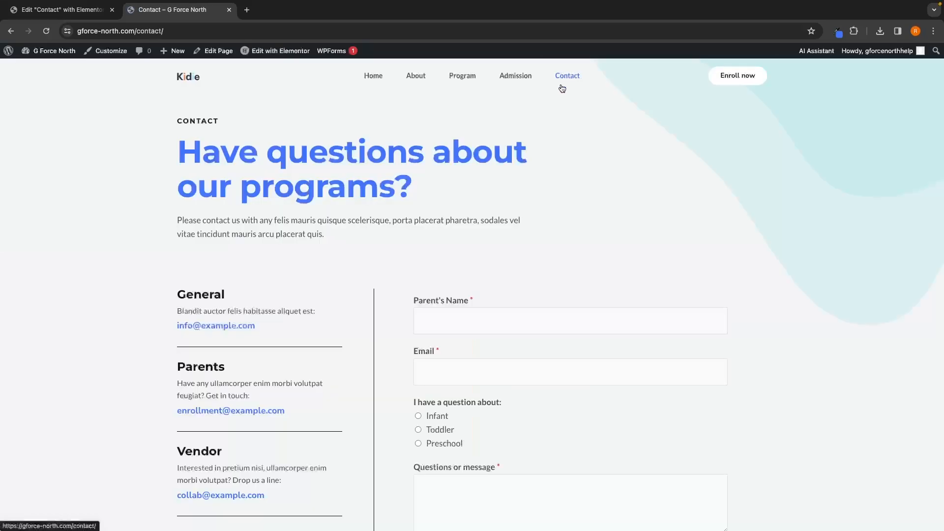
scroll(538, 142, "down", 5)
scroll(539, 141, "up", 5)
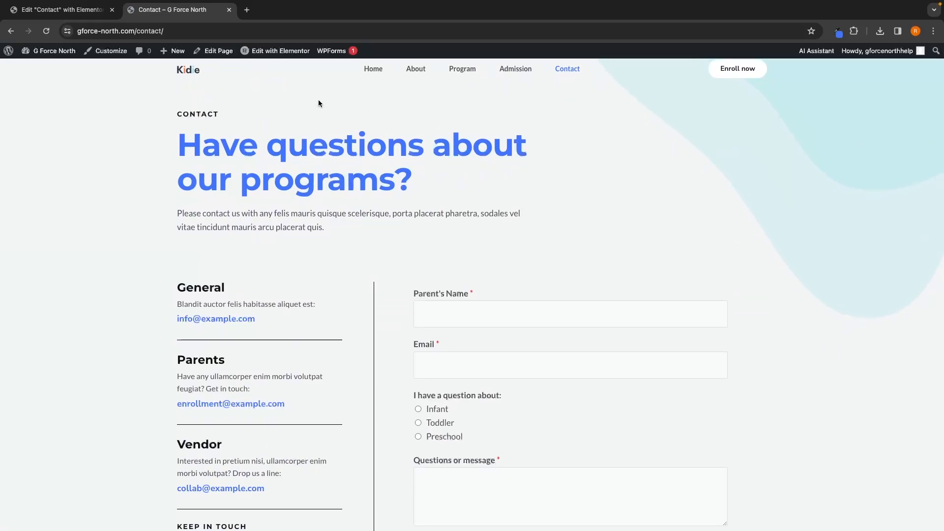
Step: Open the Contact page in Elementor and delete the container holding the Contact heading, title and intro text
left_click(276, 55)
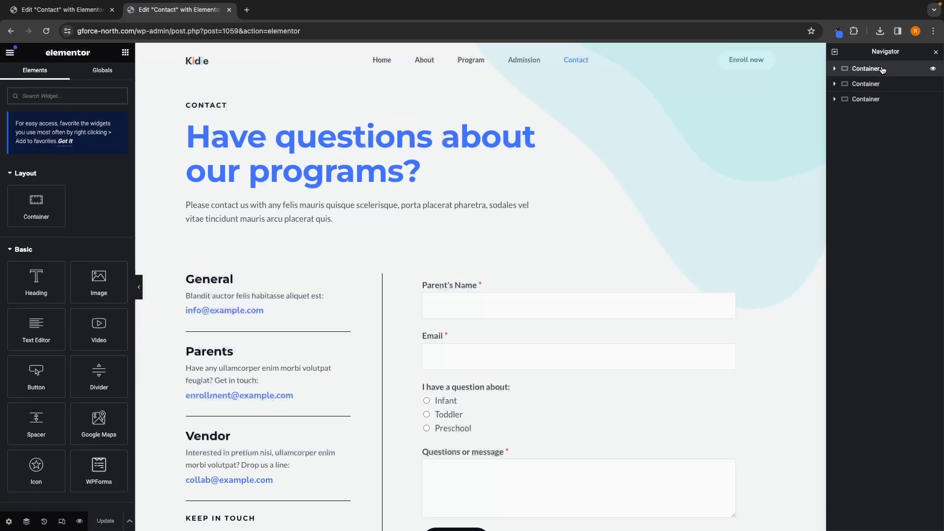
left_click(883, 70)
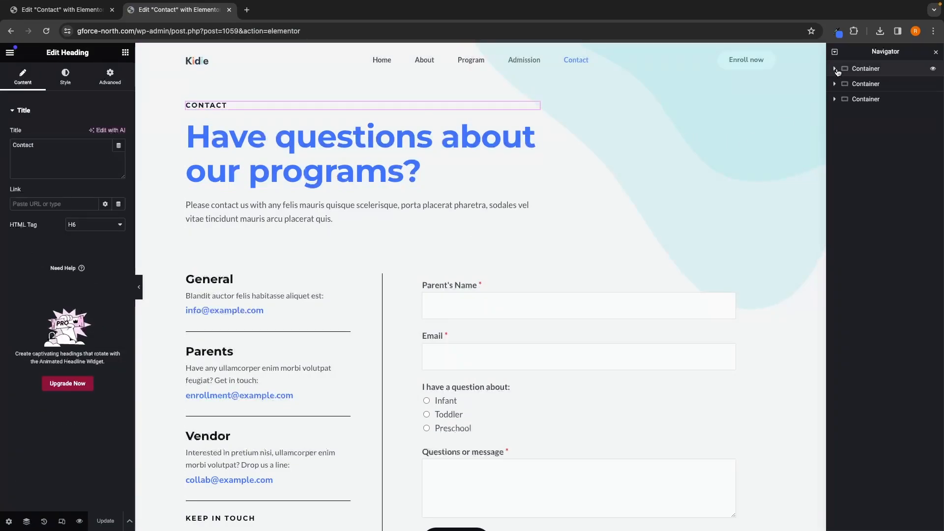
left_click(835, 69)
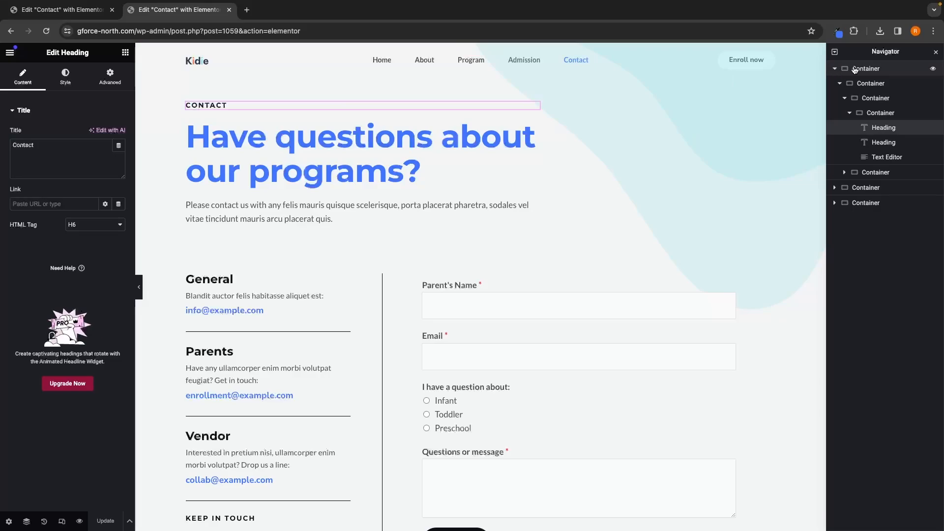
left_click(871, 84)
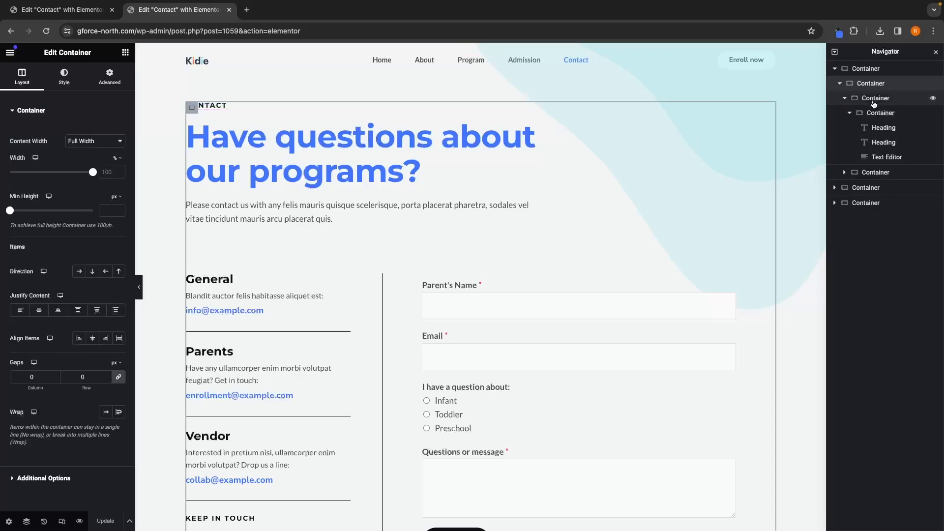
left_click(875, 100)
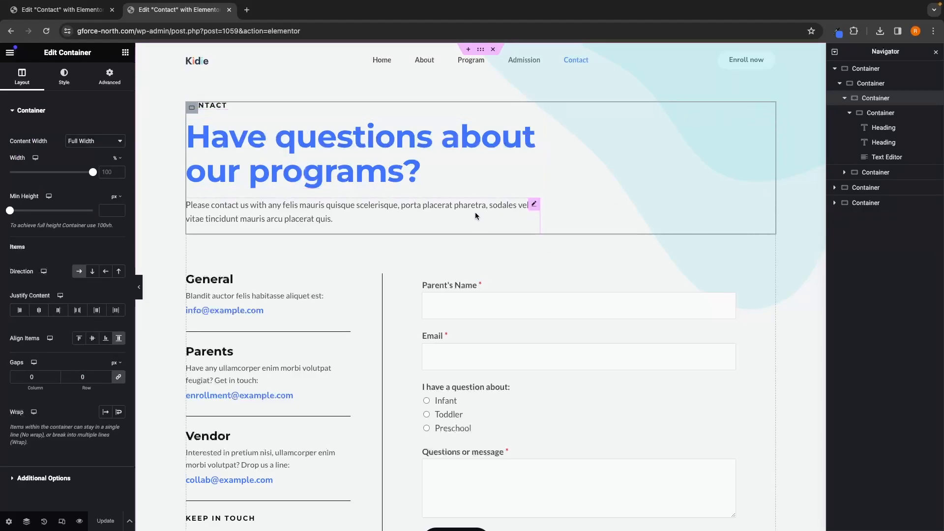
right_click(880, 99)
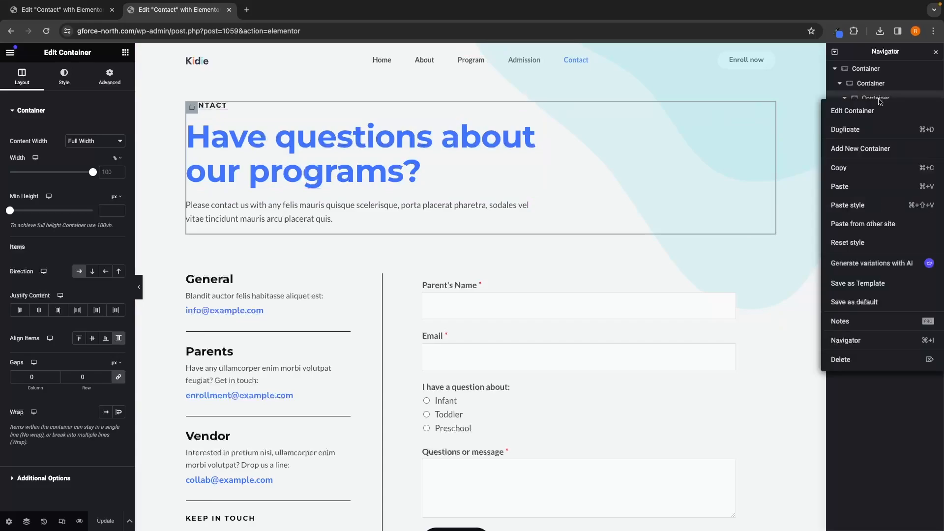
left_click(868, 359)
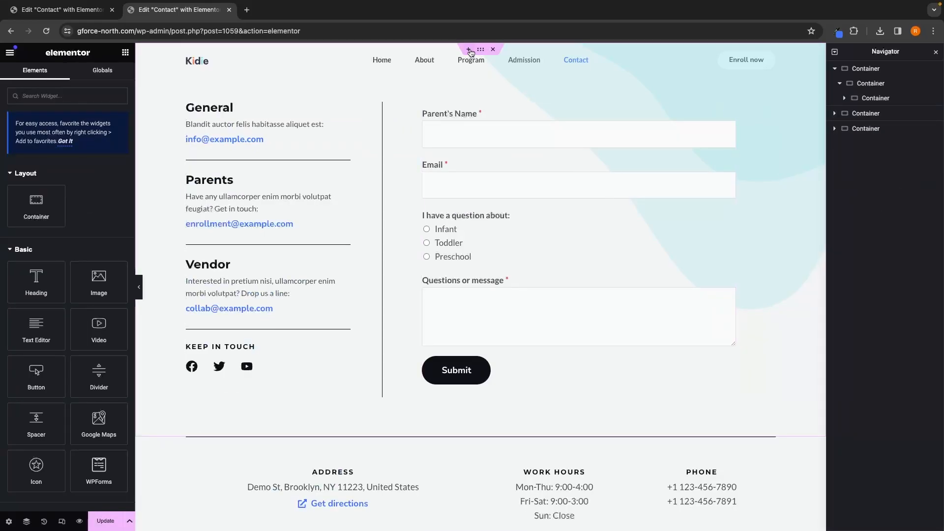
Step: Add a new container at the top of the Contact page with a Heading widget titled Contact Us
left_click(469, 49)
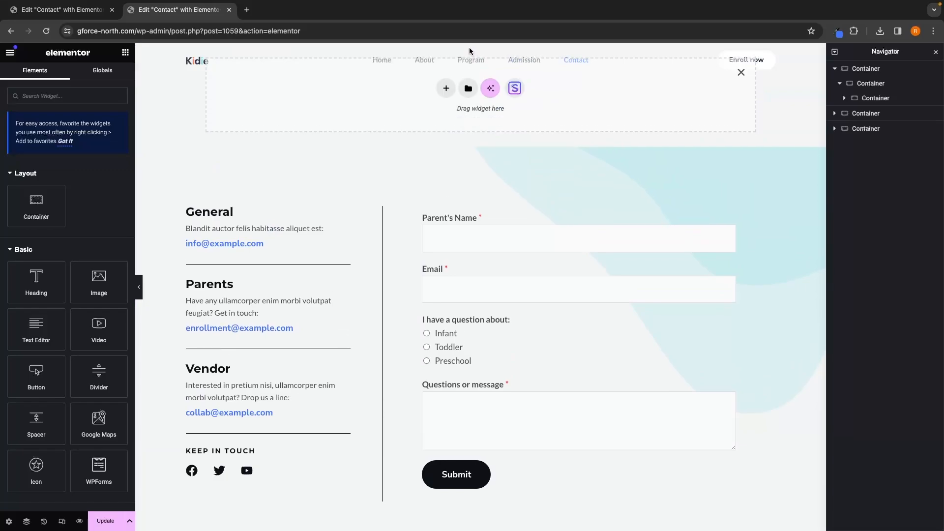
left_click_drag(36, 281, 400, 81)
left_click_drag(98, 143, 9, 144)
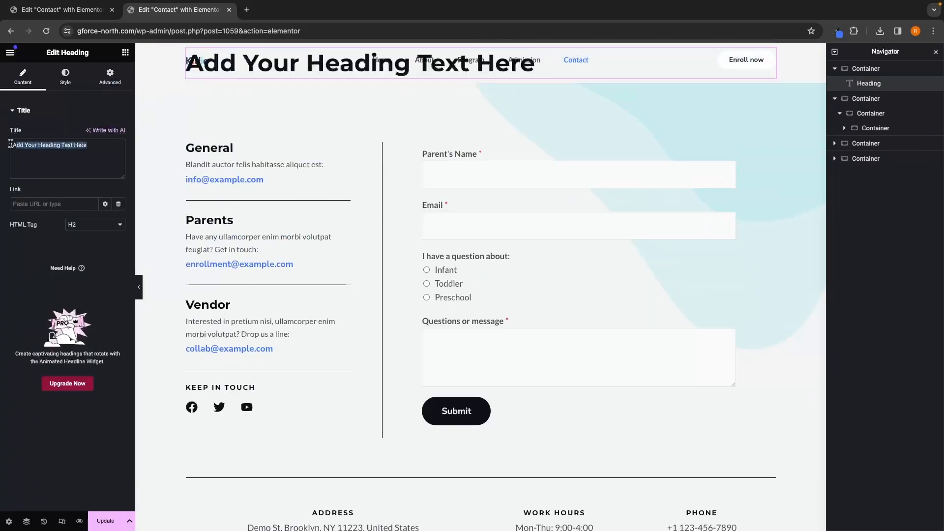
type("con")
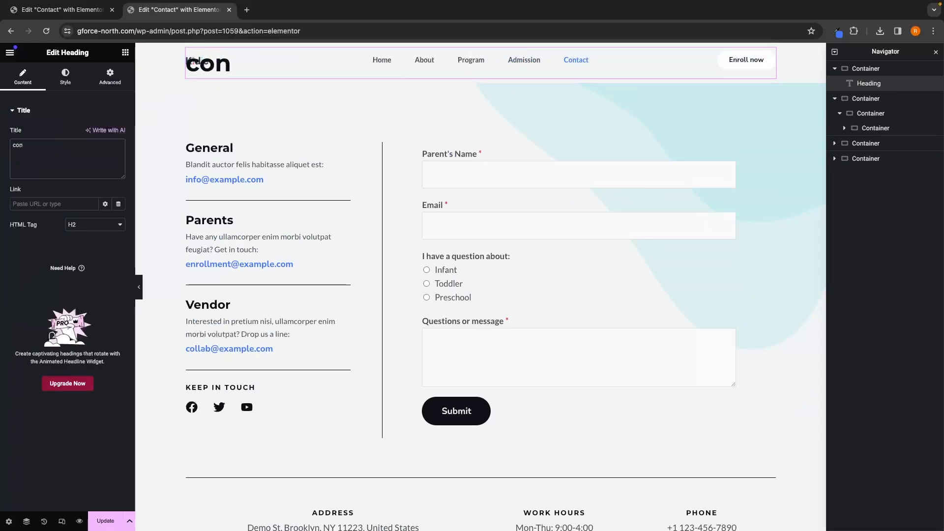
type("tact Us")
Step: Set the Contact Us heading's text colour to white
left_click(82, 81)
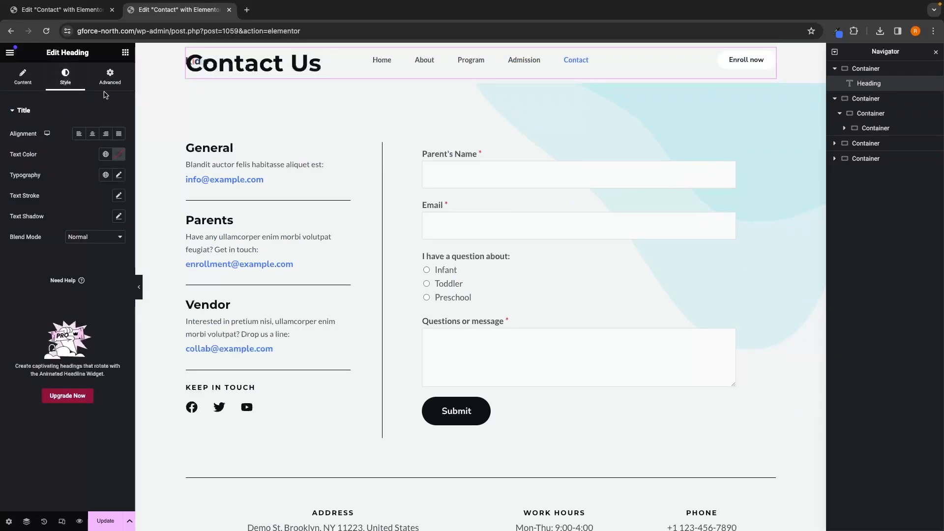
left_click(118, 156)
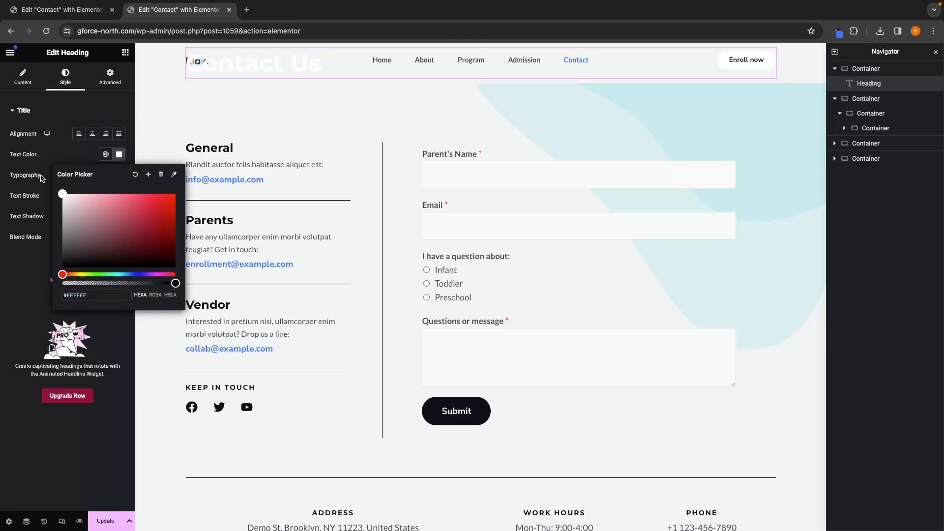
left_click(126, 53)
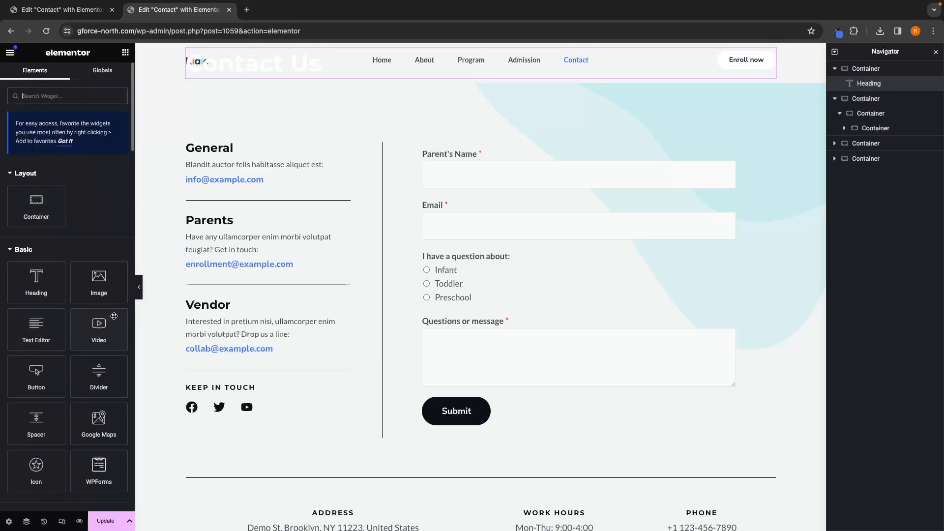
Step: Add a Spacer above the Contact Us heading and set its space to 100 px
left_click_drag(36, 422, 271, 48)
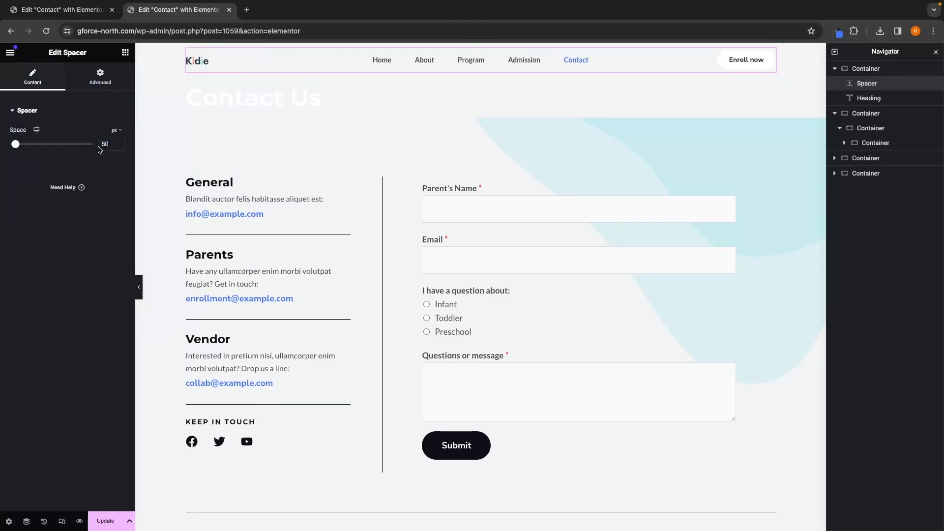
type("100")
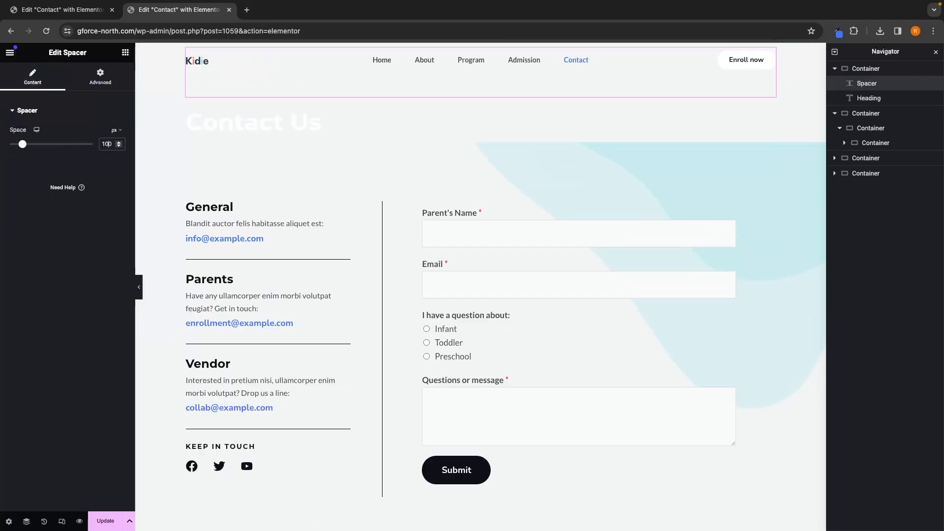
Step: Add another Spacer below the heading and set its space to 100 px
left_click(125, 53)
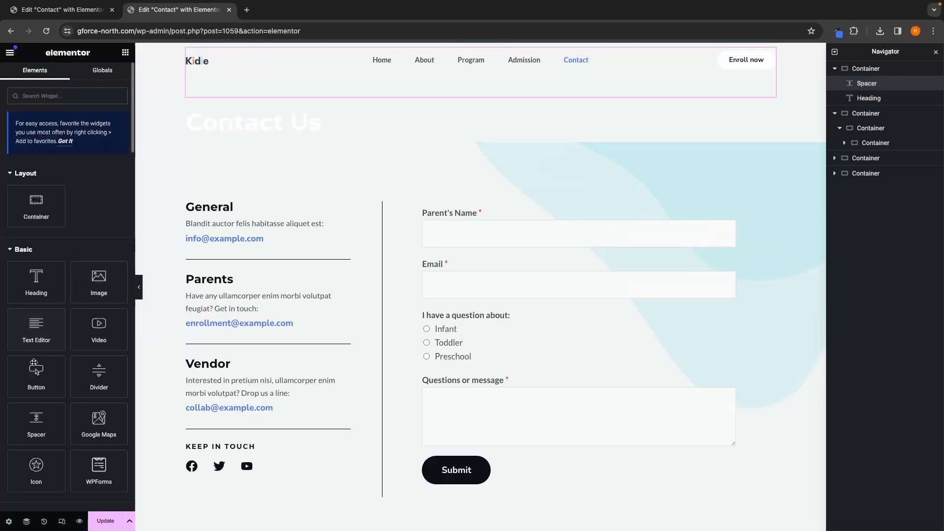
left_click_drag(36, 420, 294, 143)
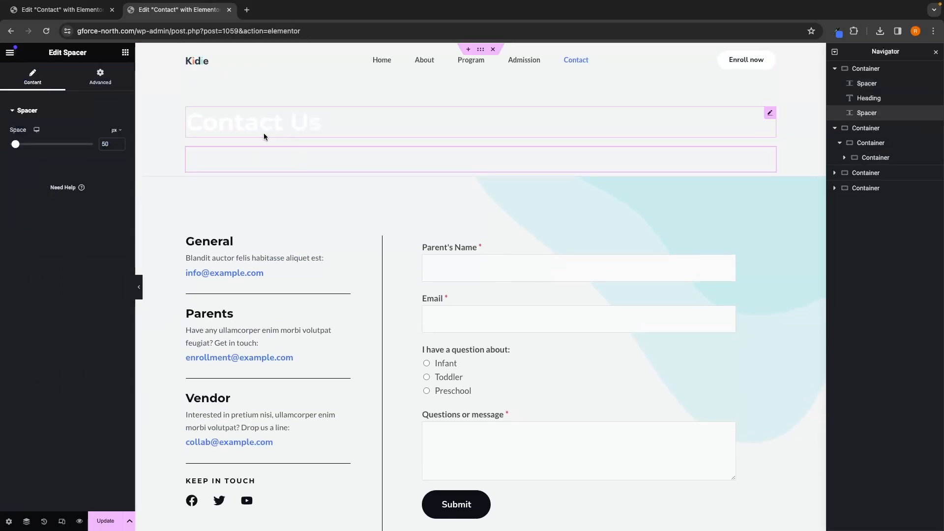
double_click(107, 143)
type("100")
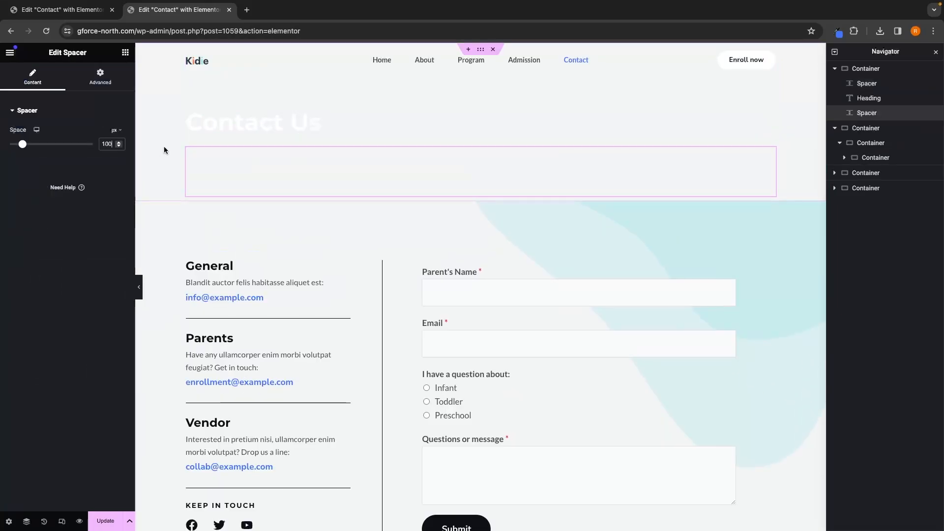
Step: Give the header container a classic background image by uploading pexels-david-mcbee-1546168.jpg
left_click(884, 70)
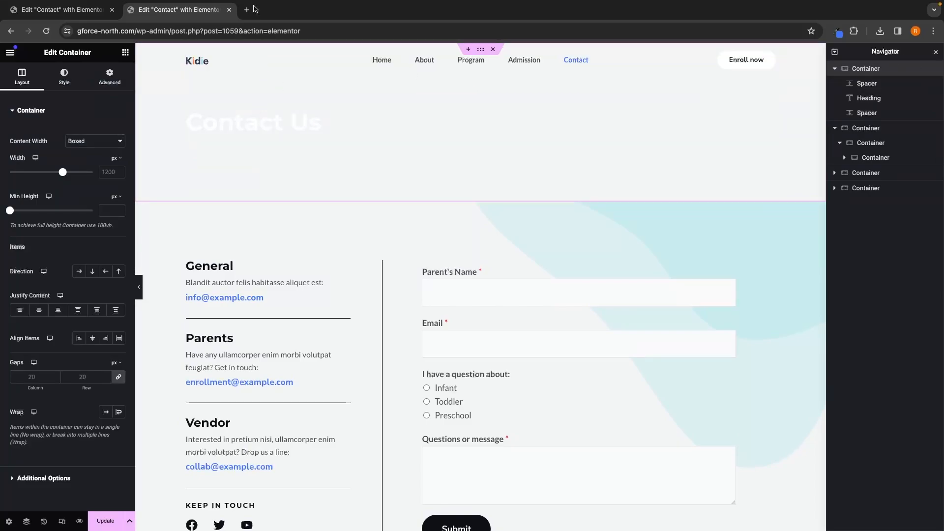
left_click(63, 76)
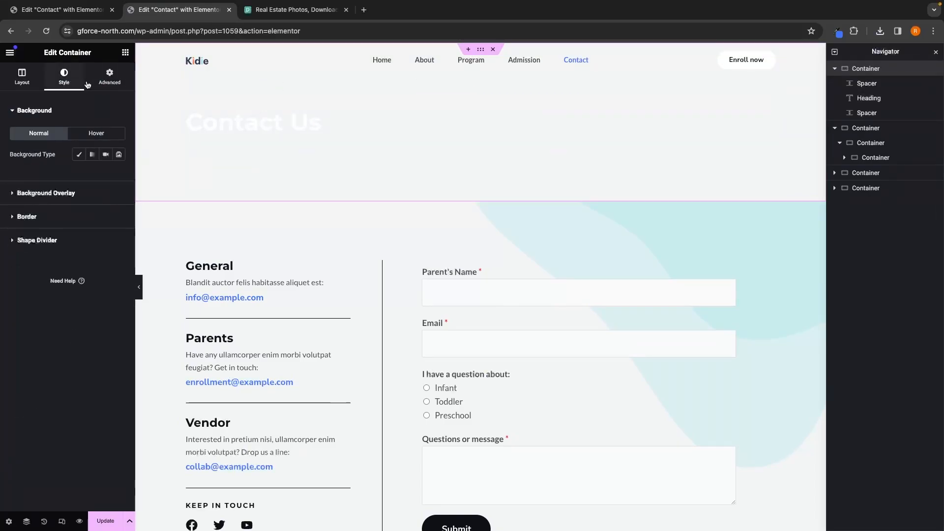
left_click(76, 155)
left_click(78, 221)
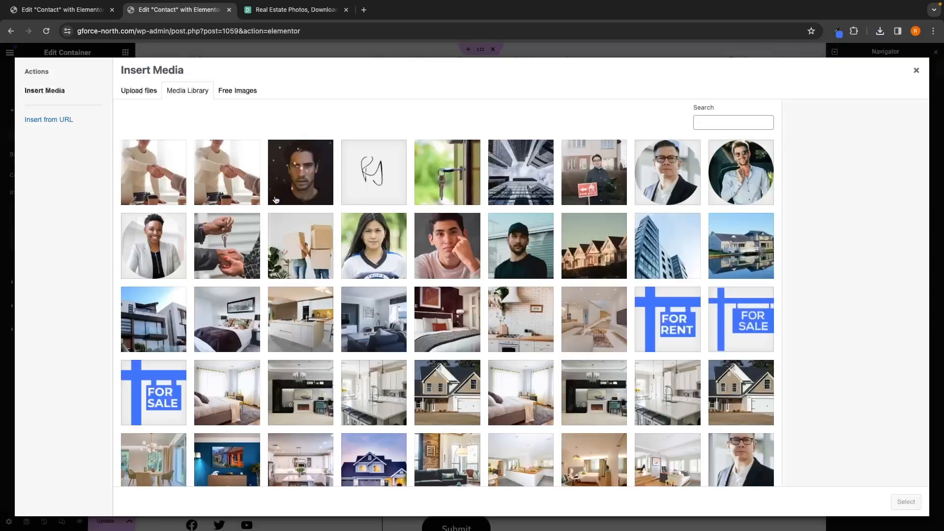
left_click(142, 94)
double_click(419, 234)
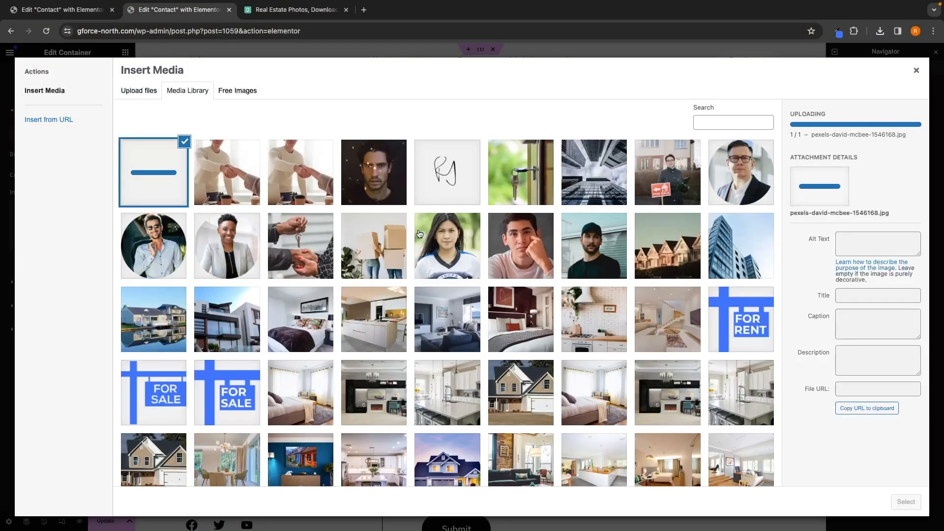
left_click(905, 501)
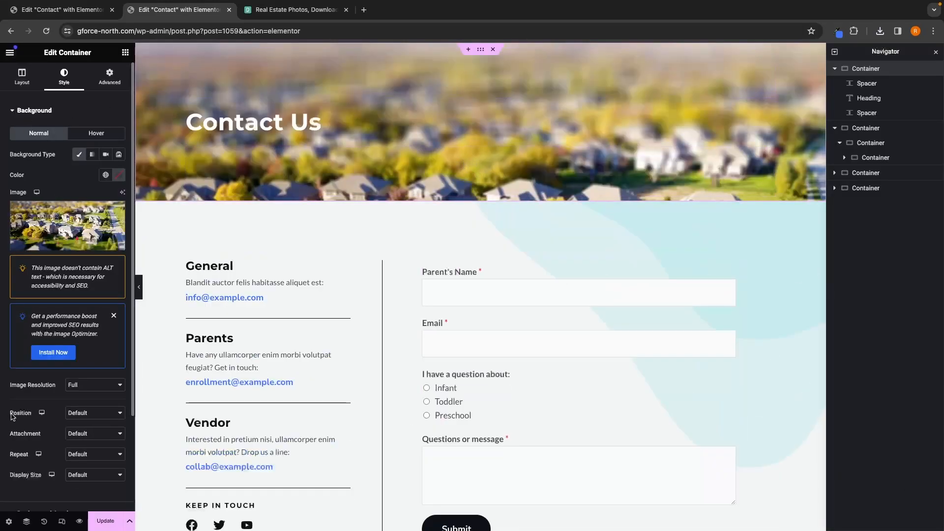
Step: Set the background image position to Center Center and its display size to Cover
left_click(93, 412)
left_click(84, 423)
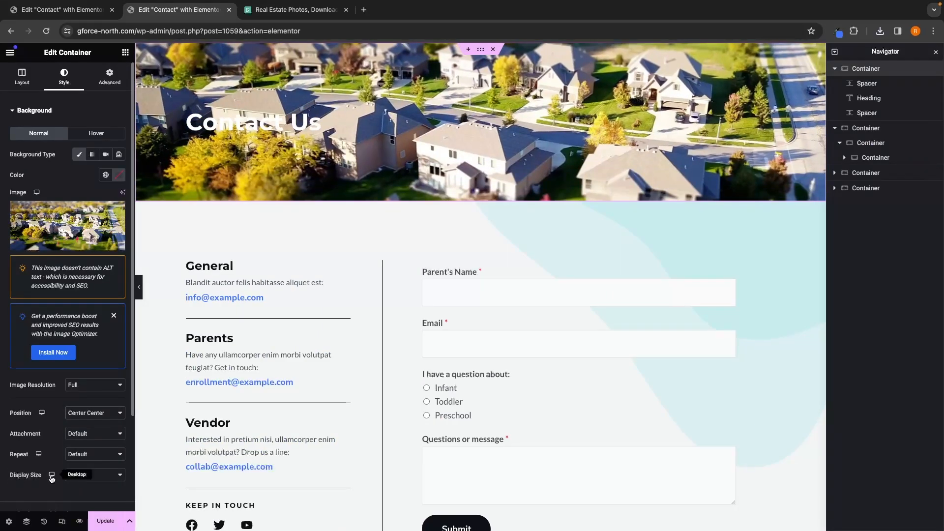
left_click(91, 475)
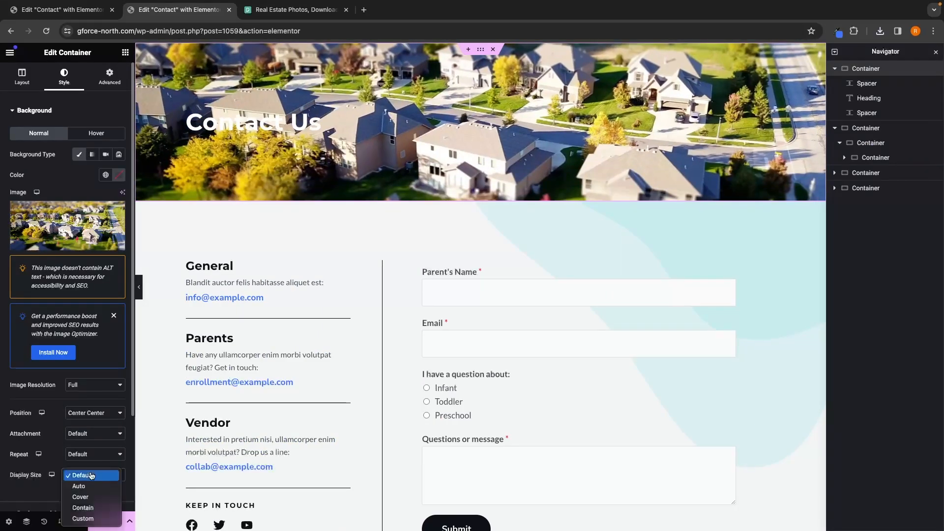
left_click(80, 496)
left_click(36, 111)
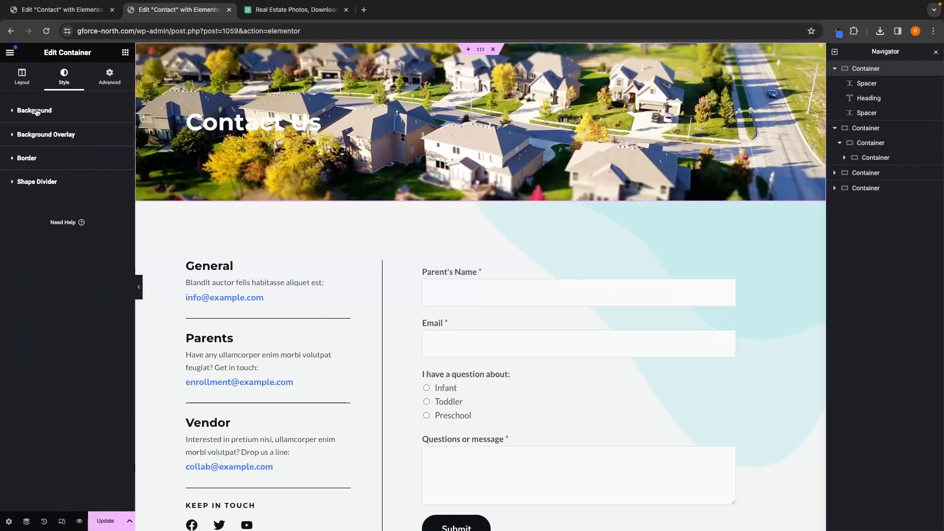
Step: Add a classic background overlay with the pasted blue colour #4175fc at 0.75 opacity
left_click(74, 134)
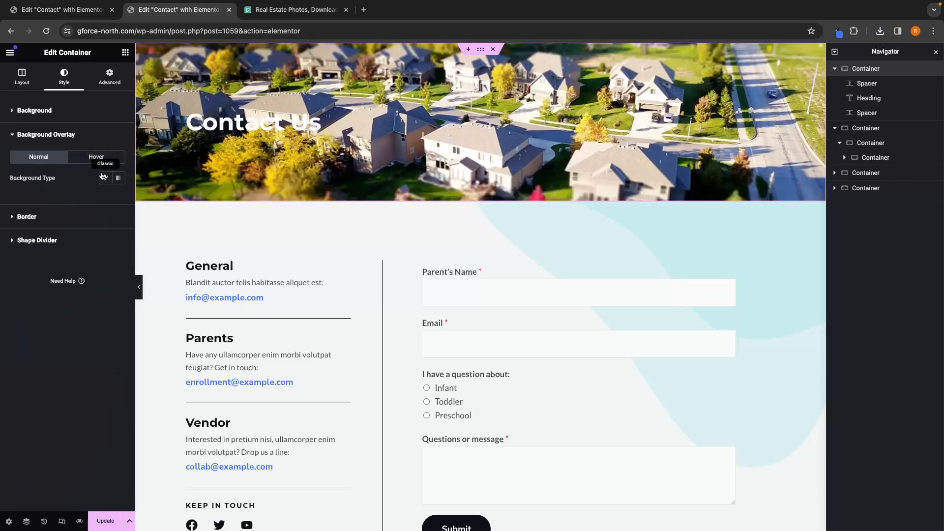
left_click(105, 178)
left_click(837, 31)
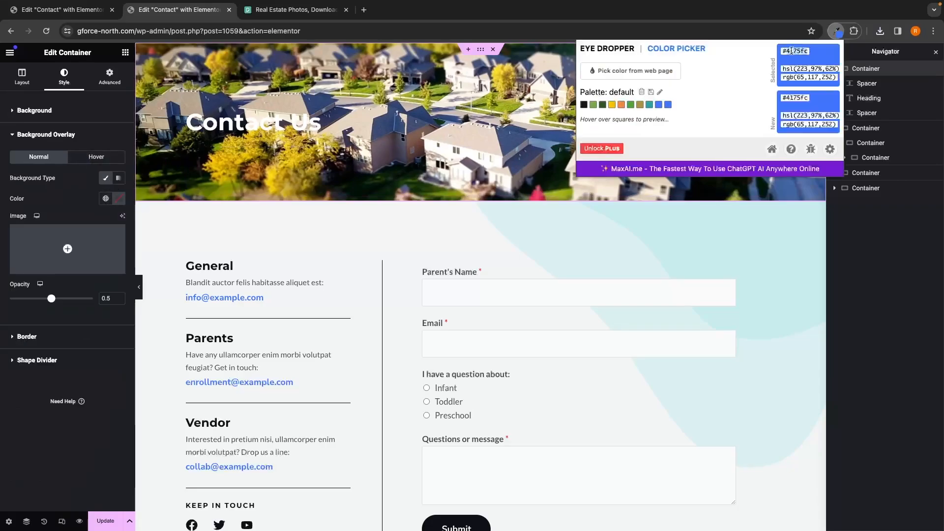
left_click(28, 185)
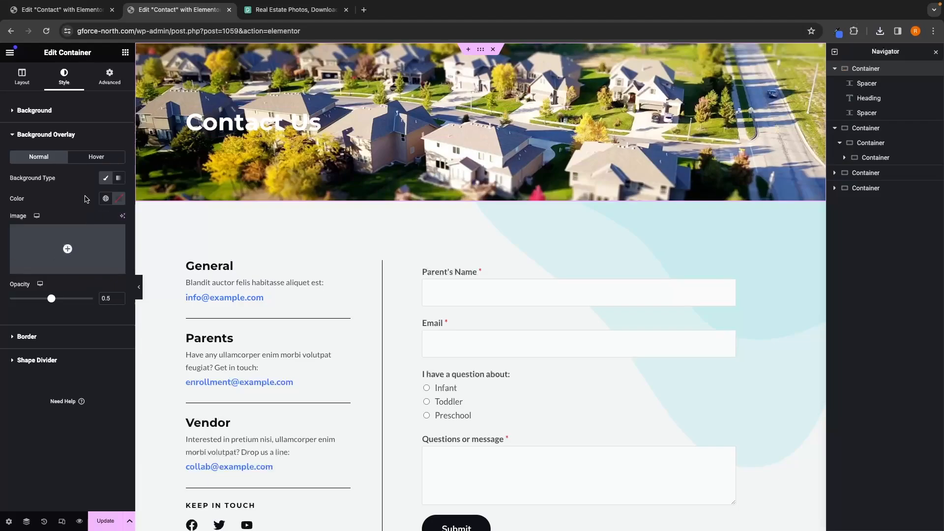
left_click(116, 199)
type("#4175fc")
left_click(38, 202)
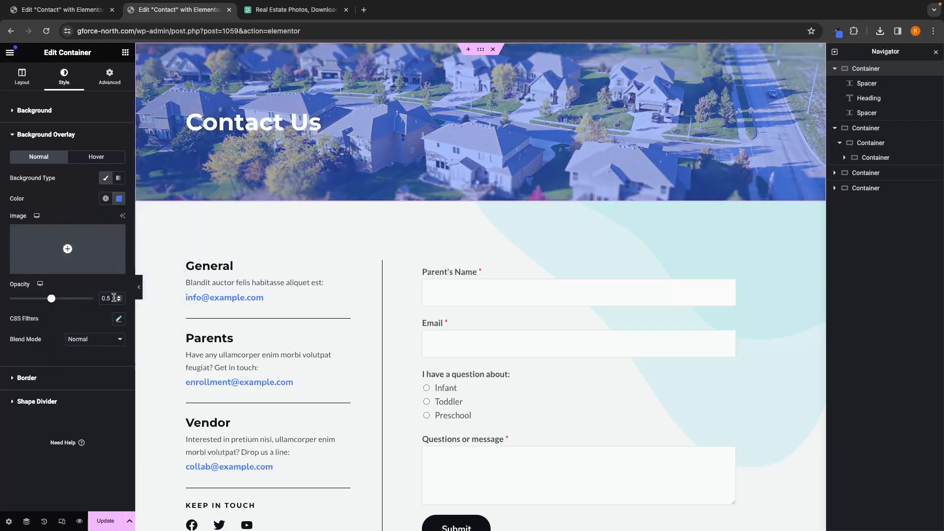
key("BackSpace")
type("75")
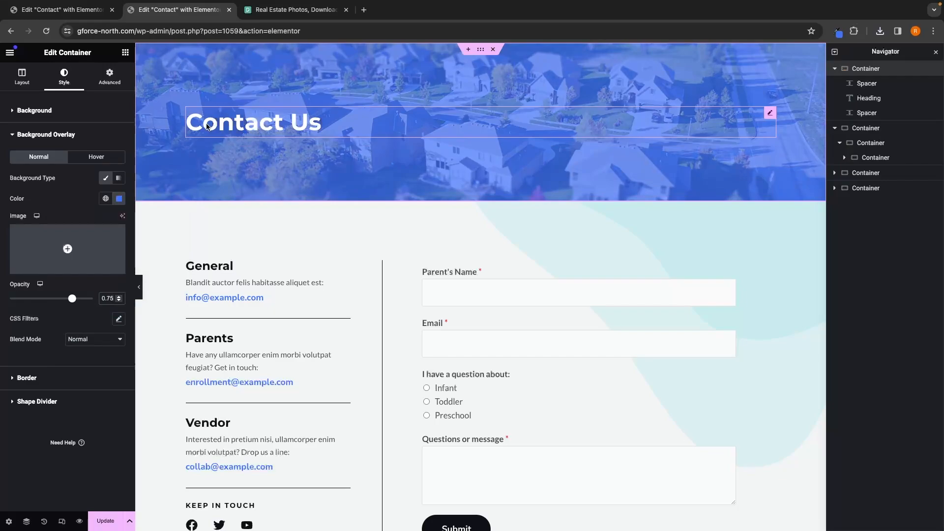
Step: Start a new WPForms form for the page's contact form widget from the Simple Contact Form template
scroll(317, 299, "down", 1)
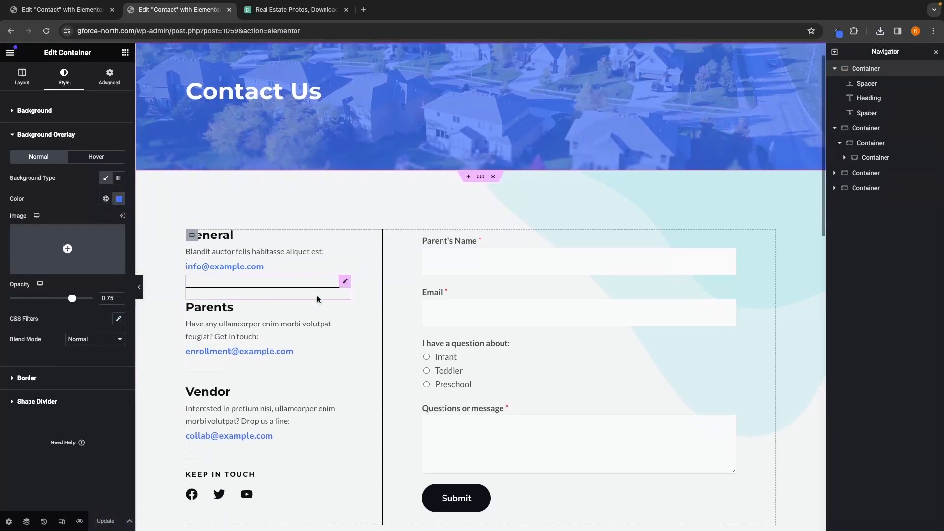
scroll(317, 299, "down", 1)
left_click(557, 318)
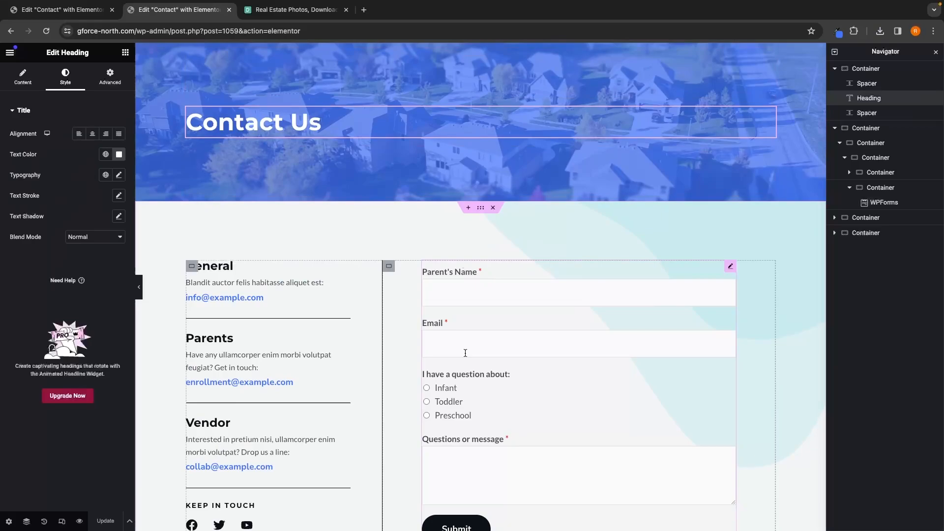
scroll(565, 240, "down", 2)
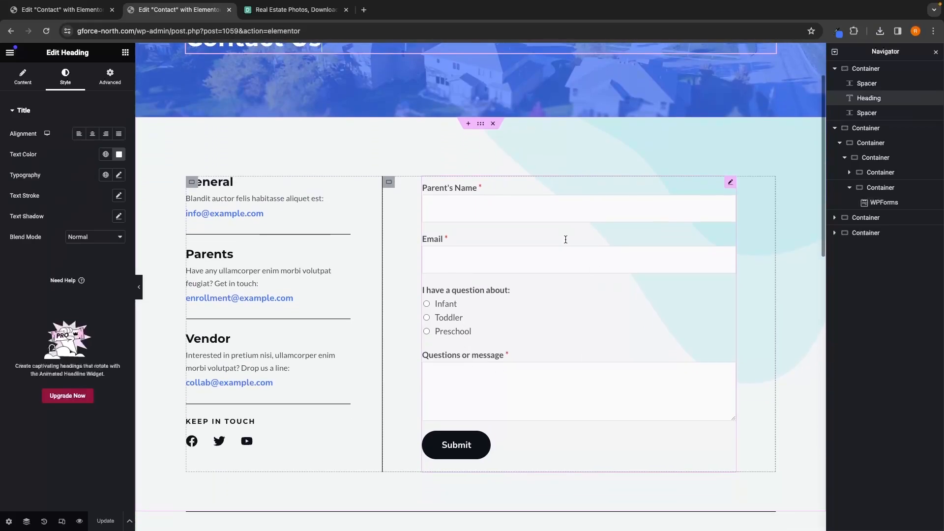
left_click(525, 278)
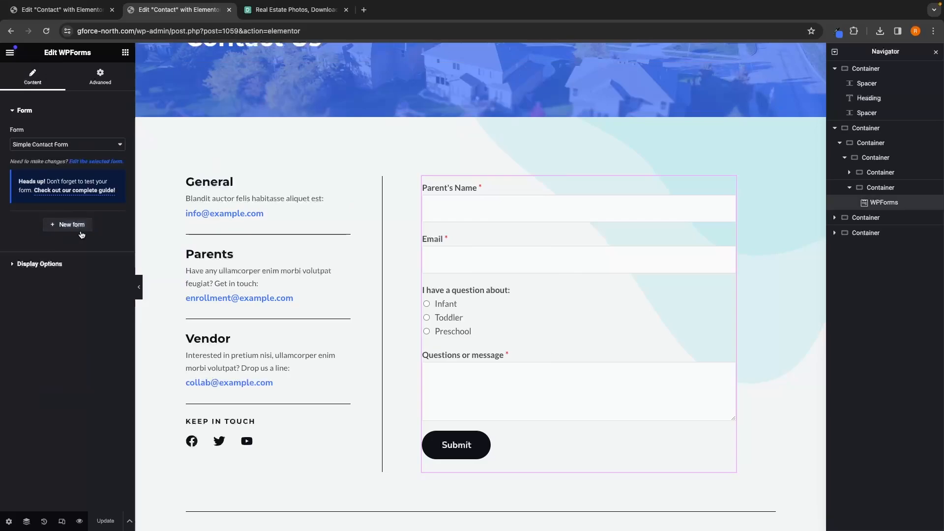
left_click(59, 225)
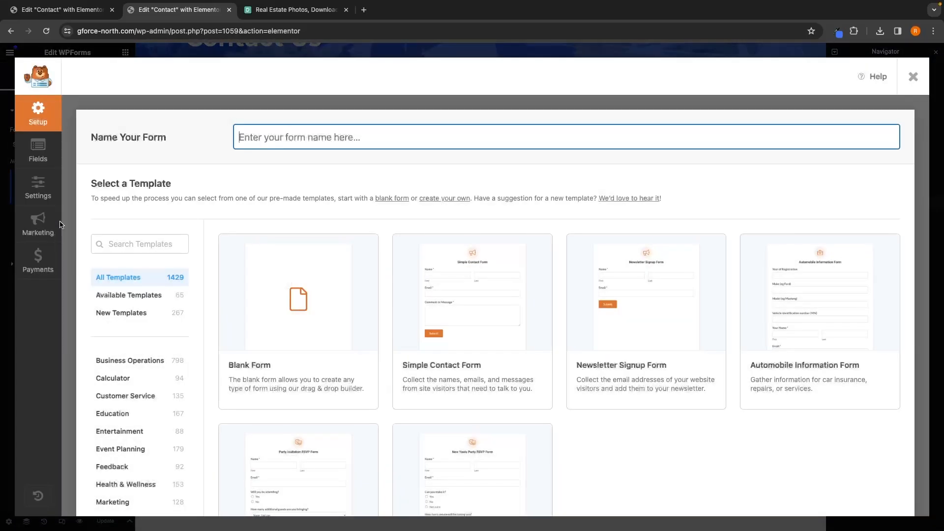
scroll(341, 275, "down", 3)
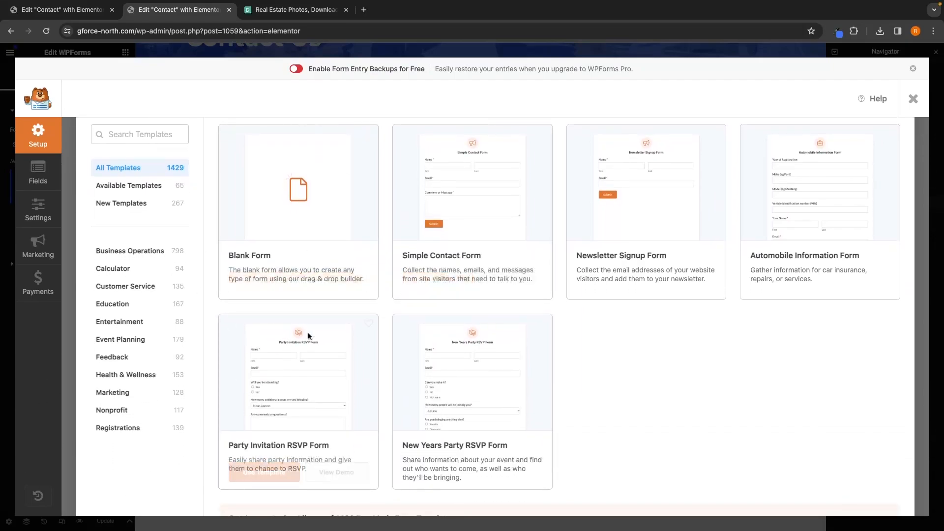
scroll(337, 298, "up", 1)
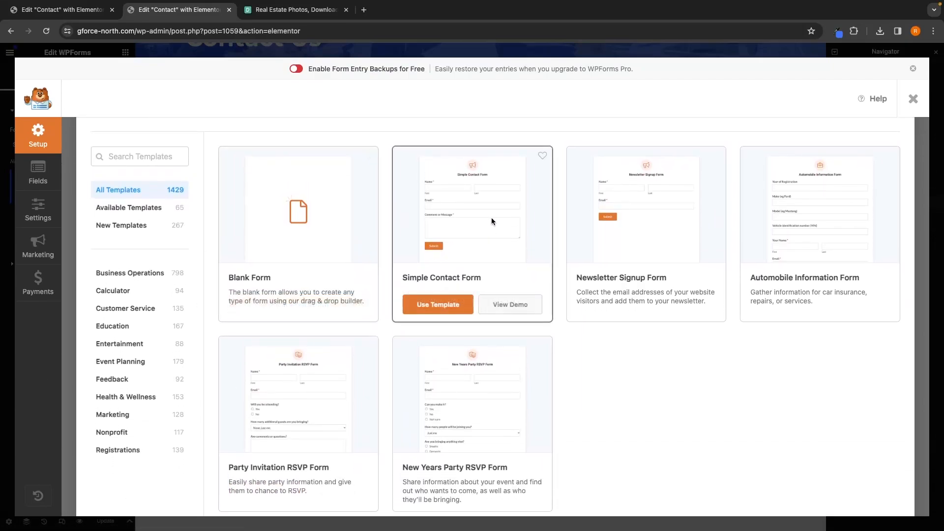
left_click(453, 303)
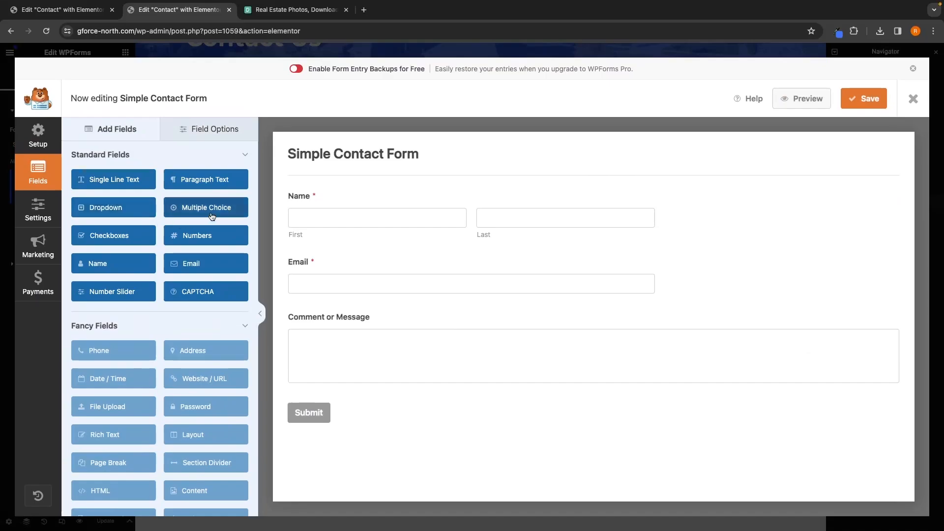
Step: Add a Dropdown field below Name and label it "Are you looking to buy?"
left_click_drag(207, 208, 344, 251)
left_click(327, 265)
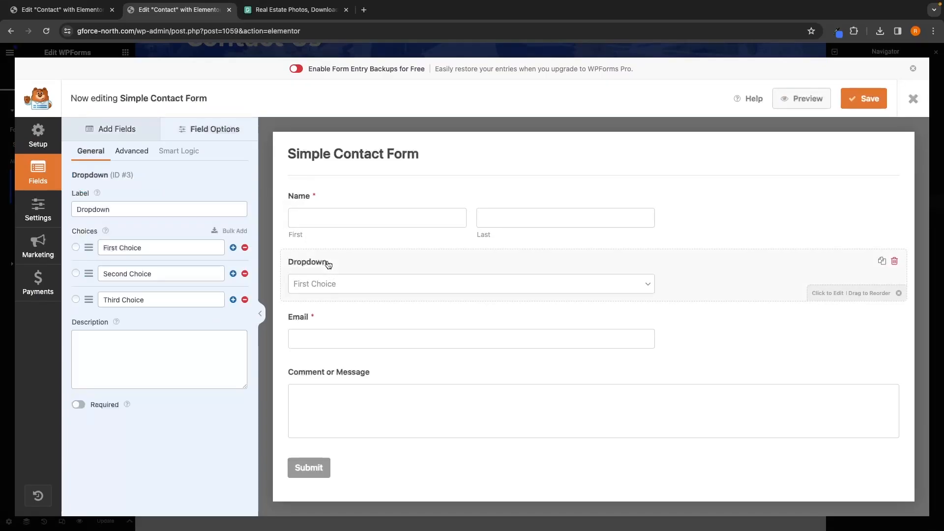
left_click_drag(157, 209, 32, 210)
type("Are")
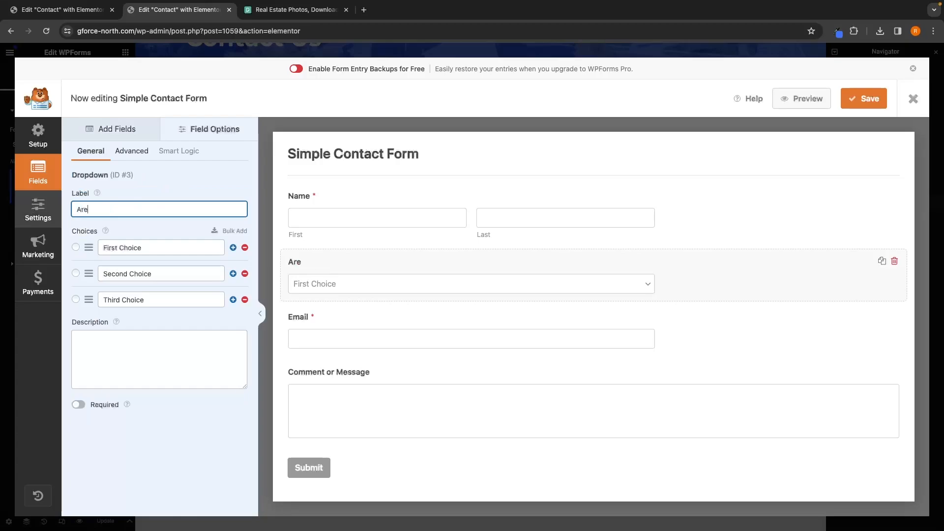
type(" you looking to buy?")
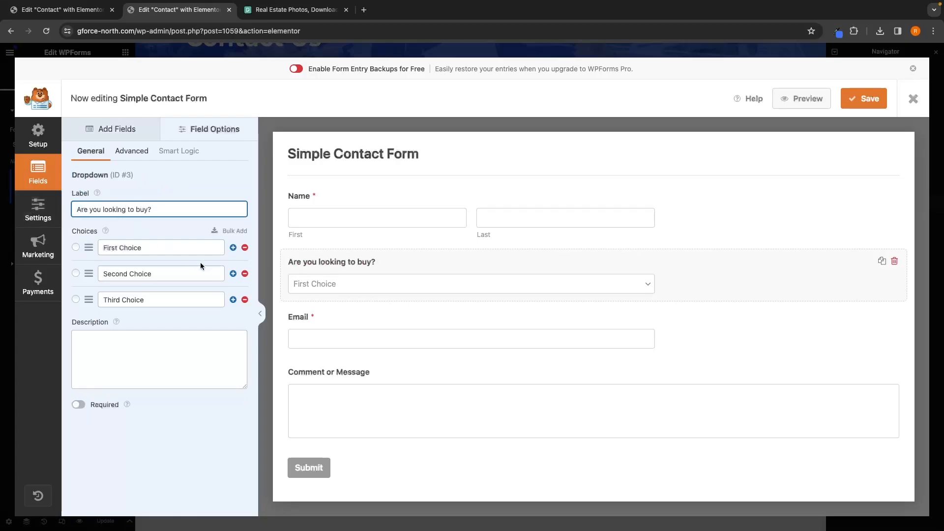
Step: Set the dropdown's choices to Yes and No and remove the third choice
left_click_drag(143, 247, 85, 249)
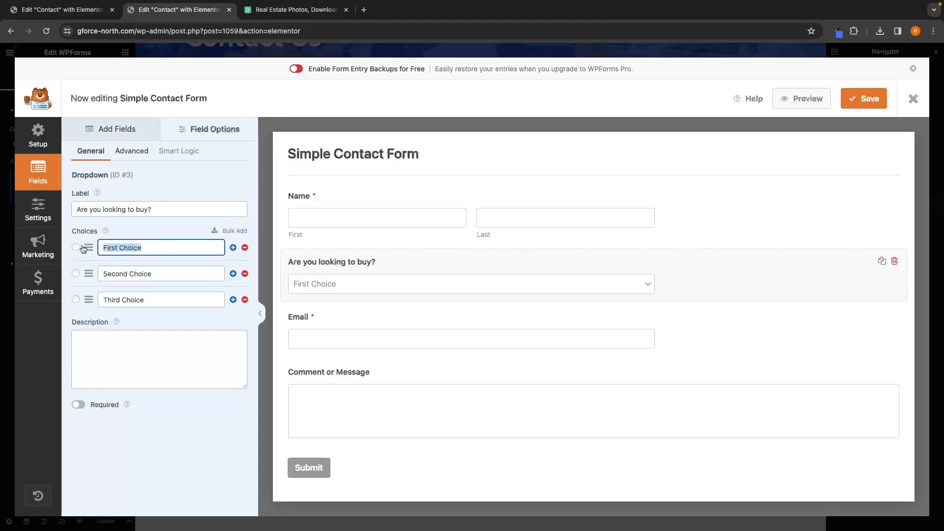
type("Yes")
triple_click(169, 274)
type("No")
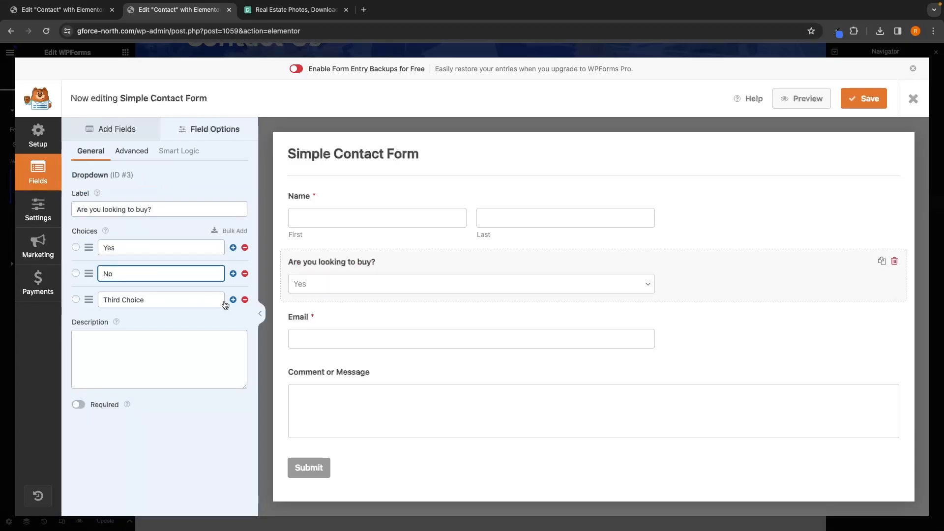
left_click(245, 300)
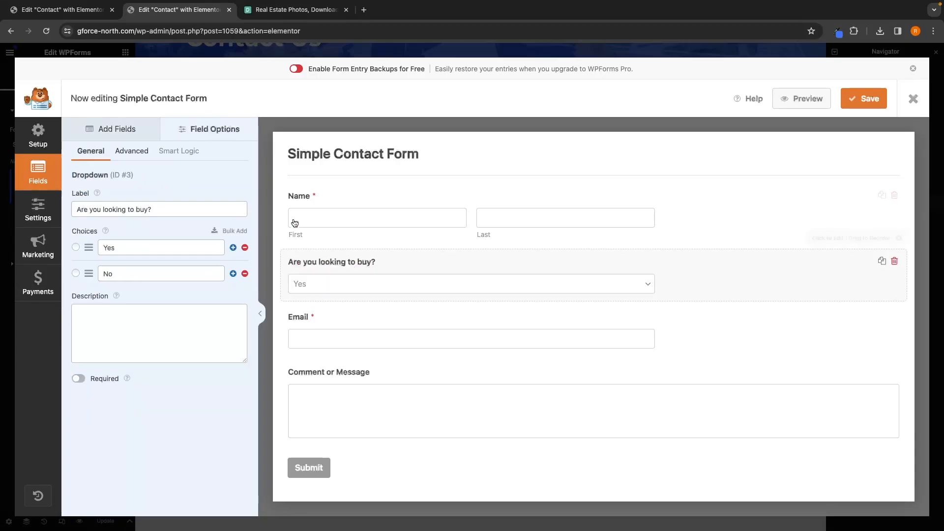
Step: Delete the "Are you looking to buy?" dropdown field from the form, then save and close the form editor
left_click(139, 131)
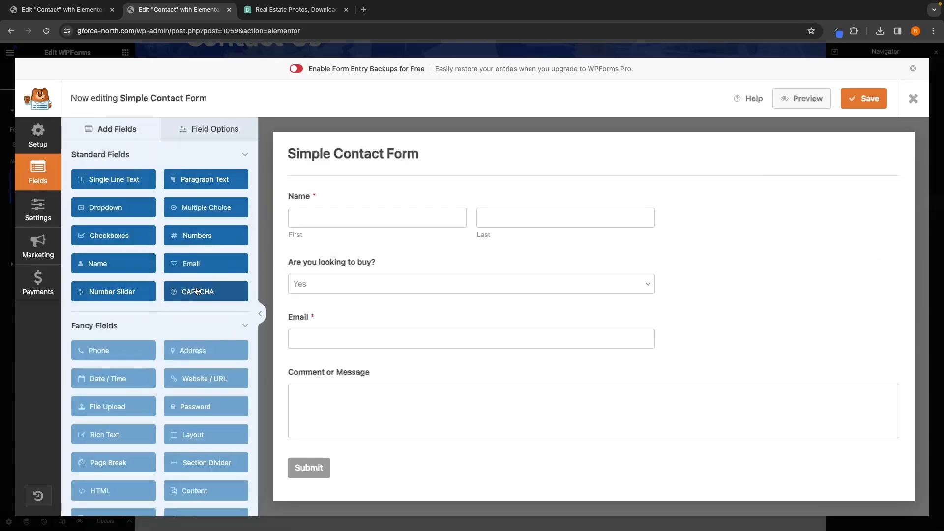
left_click(367, 265)
left_click(894, 261)
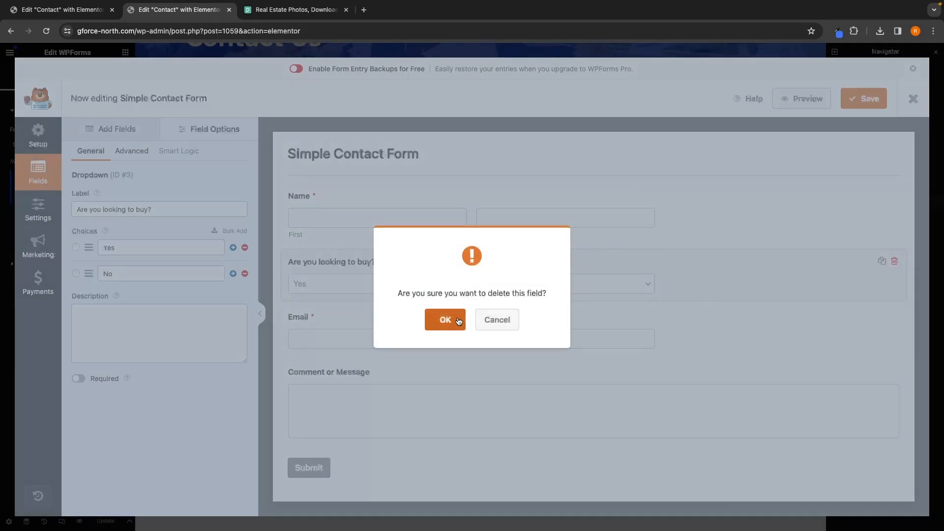
left_click(443, 319)
left_click(876, 105)
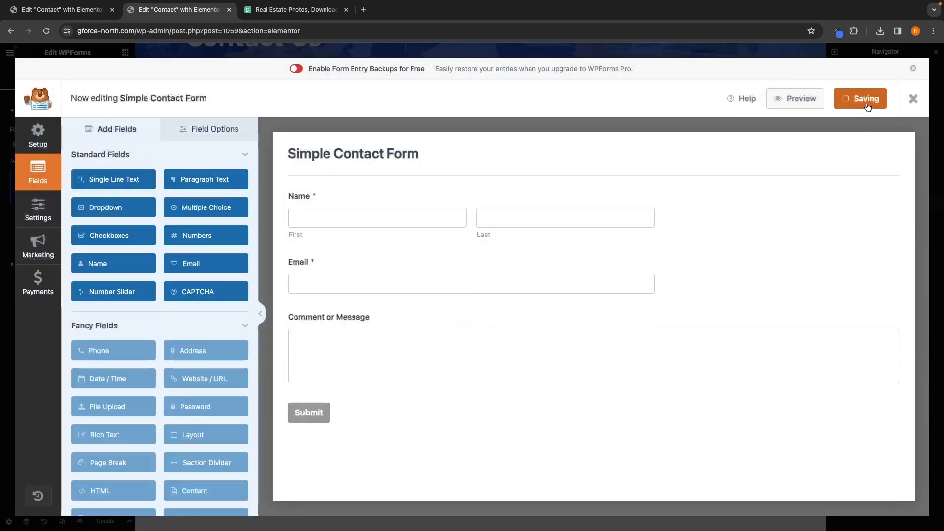
left_click(913, 99)
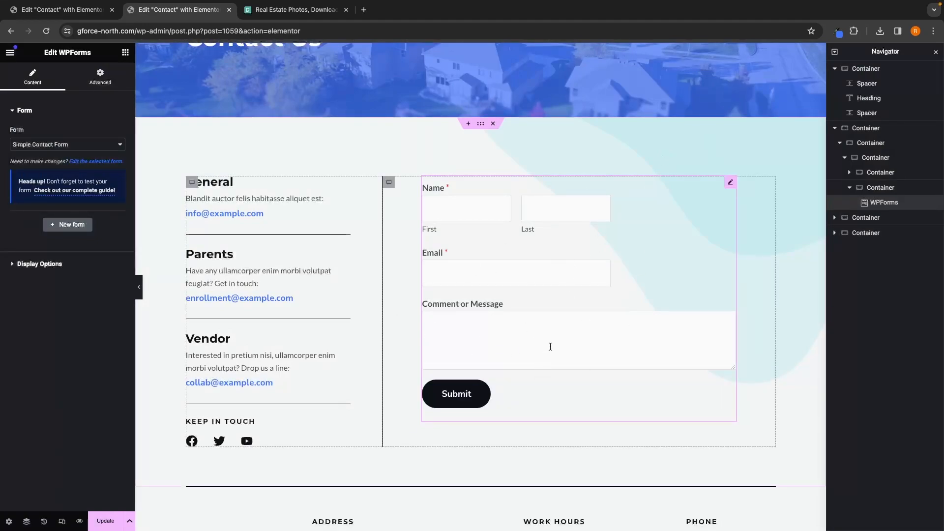
Step: Replace the General box's description with "For general enquiries please contact this email"
left_click(230, 183)
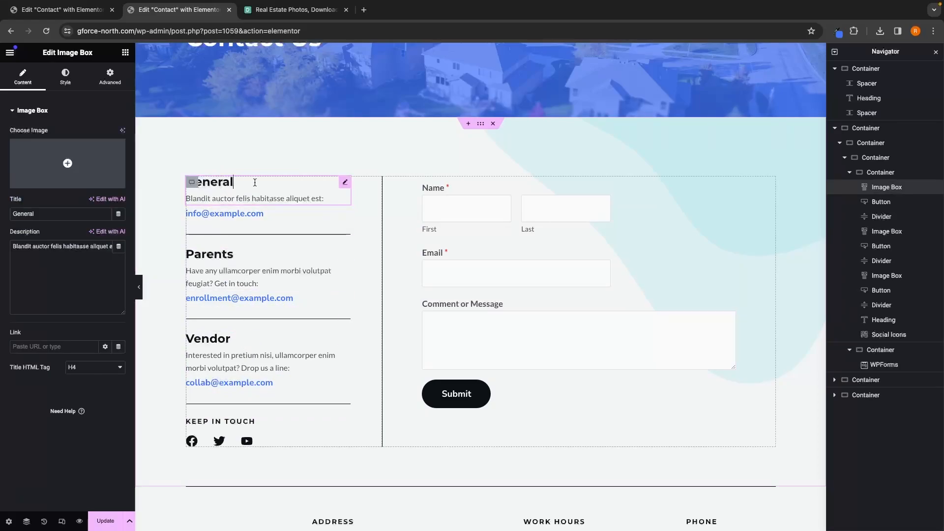
left_click(231, 199)
left_click(83, 291)
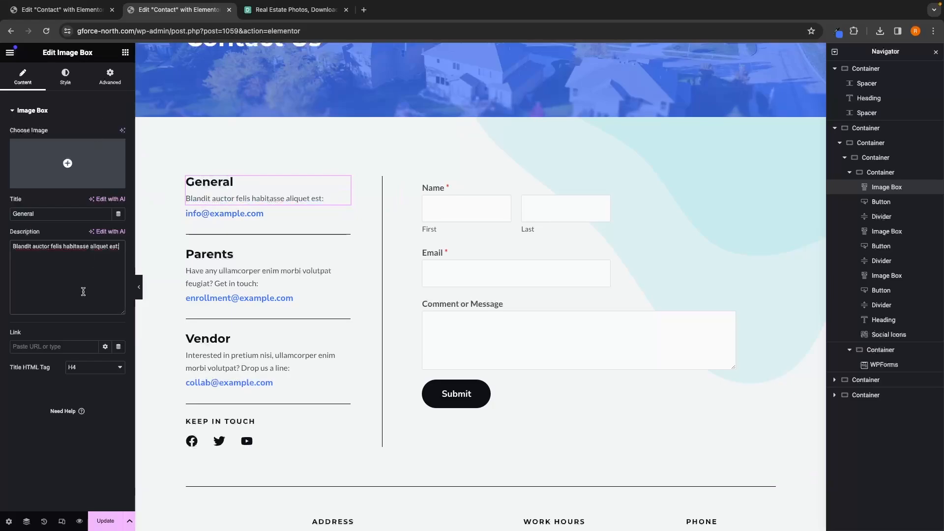
key("ctrl+a")
key("BackSpace")
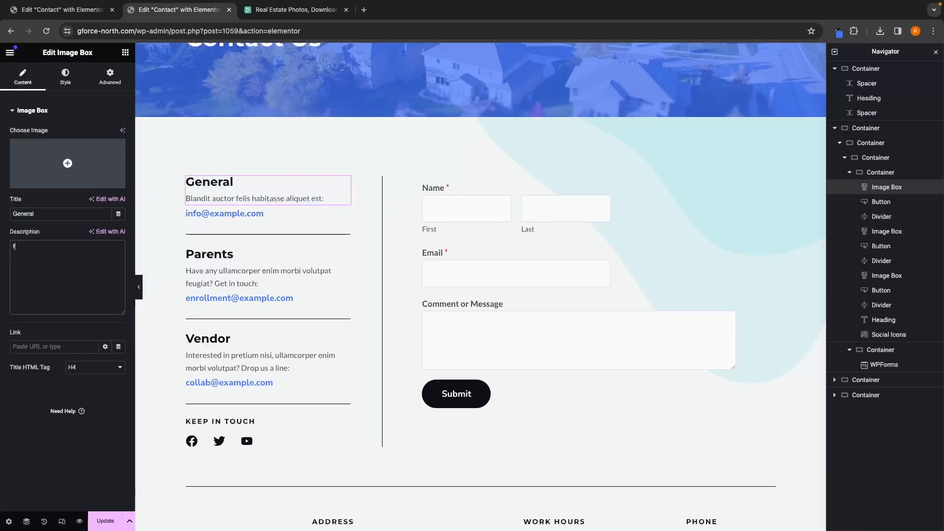
type("For general enquiries please contact this email")
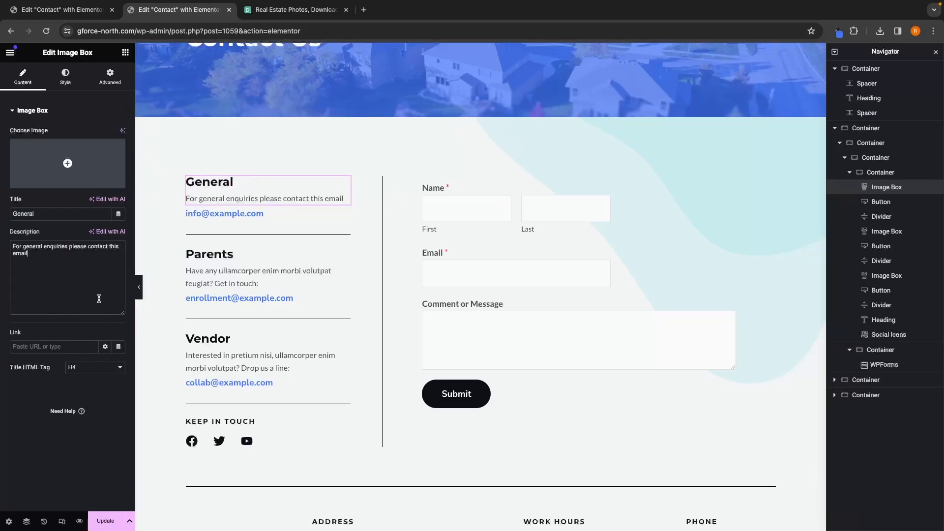
Step: Link the General email button to a mailto: address for the general email and update the page
left_click(246, 219)
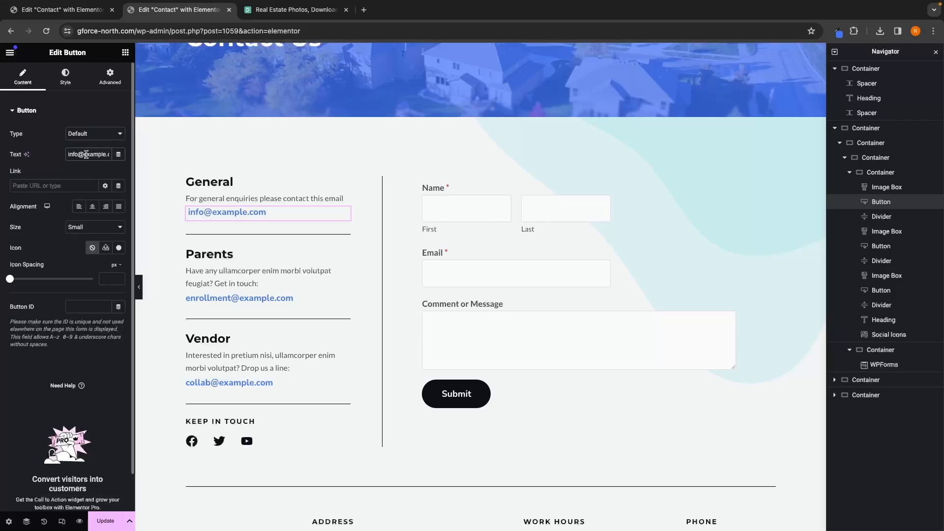
left_click(50, 186)
scroll(52, 207, "up", 5)
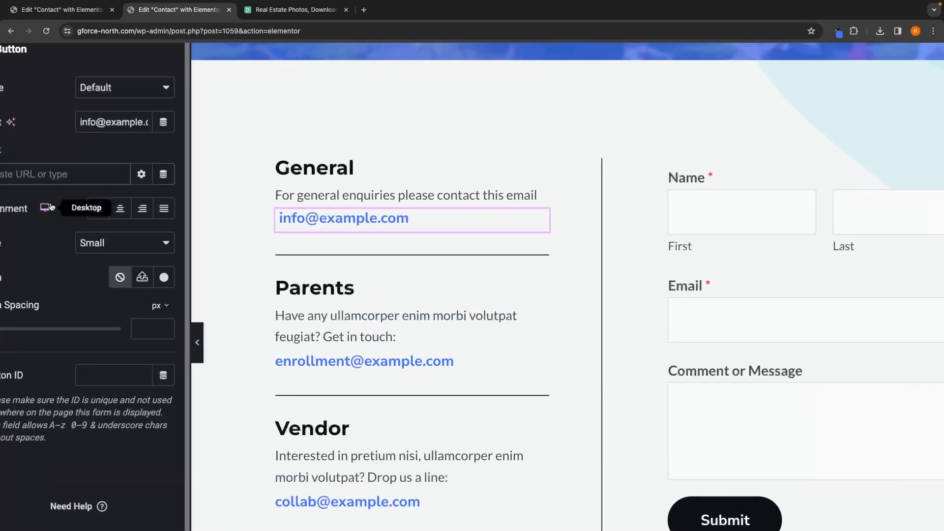
scroll(52, 207, "left", 1)
scroll(52, 207, "up", 3)
scroll(52, 207, "up", 1)
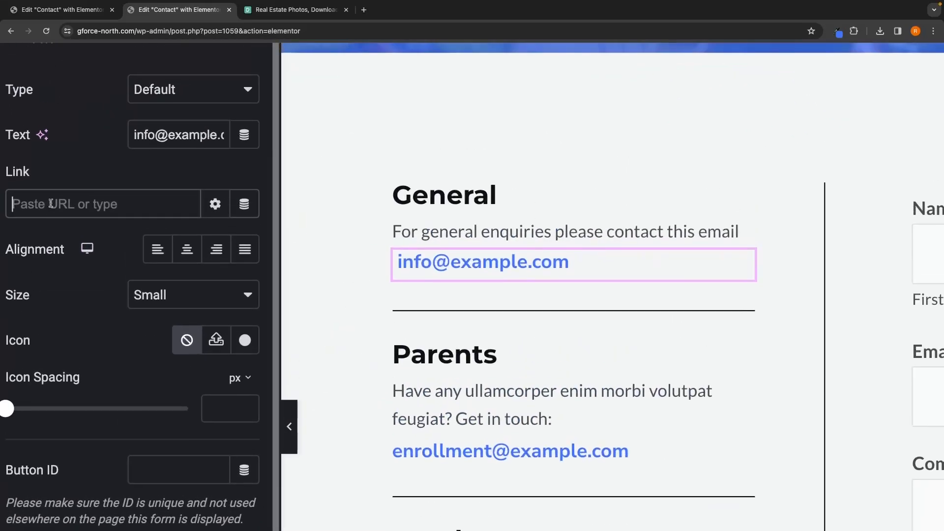
type("mailto")
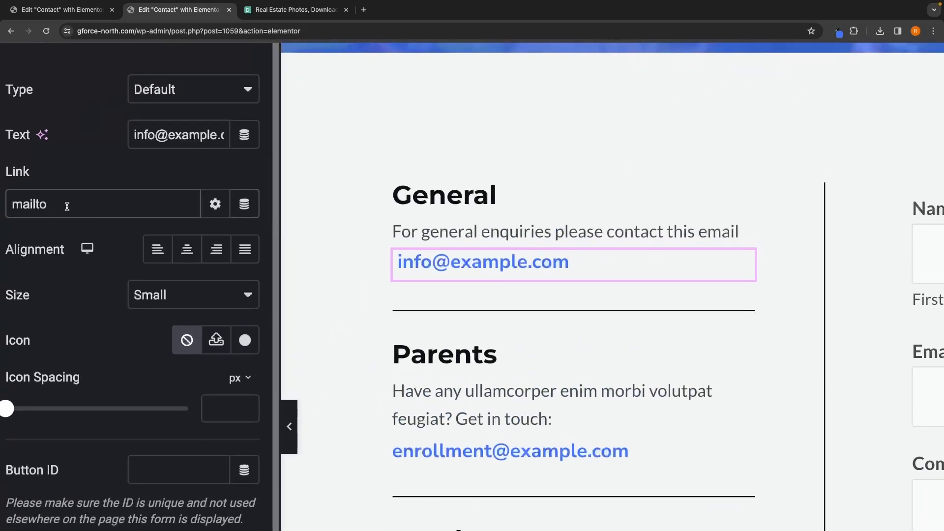
type(":")
type("info@")
type("em")
type("ample.com")
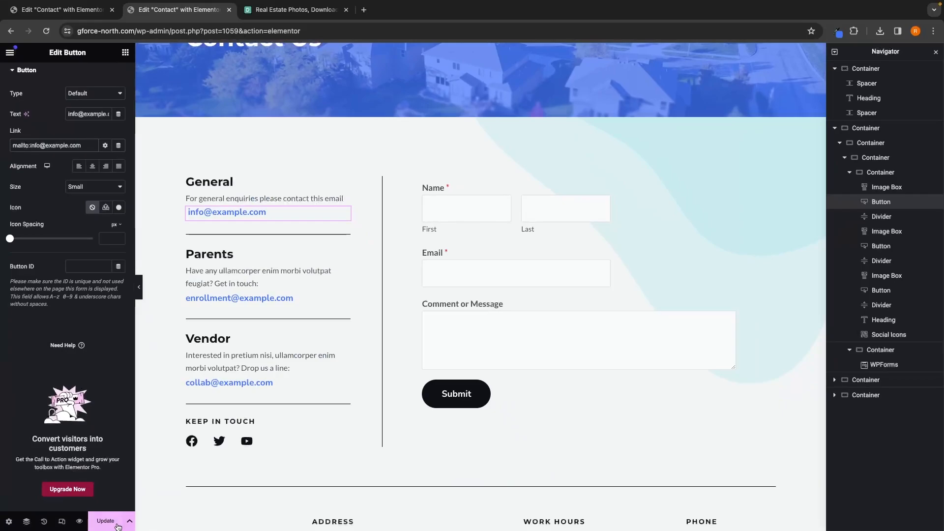
left_click(95, 525)
Step: Preview the Contact page and test the General email link
left_click(79, 522)
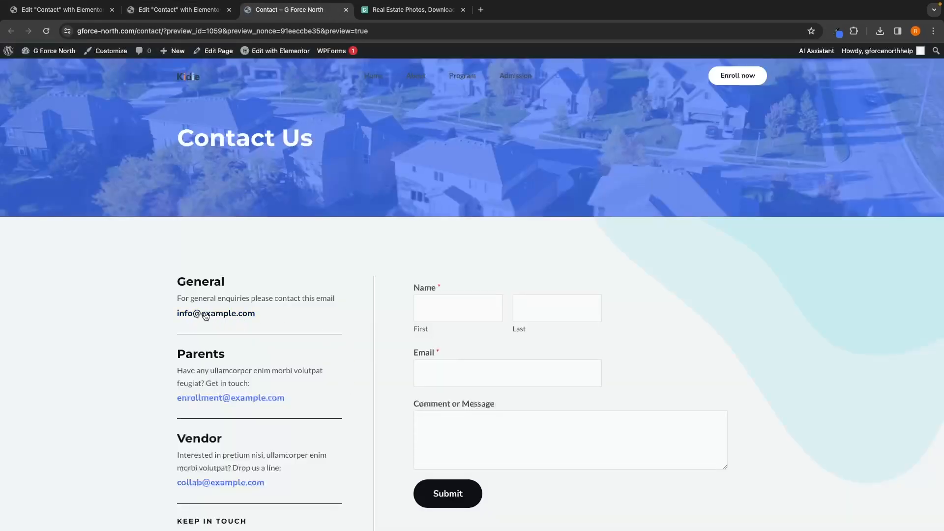
left_click(205, 315)
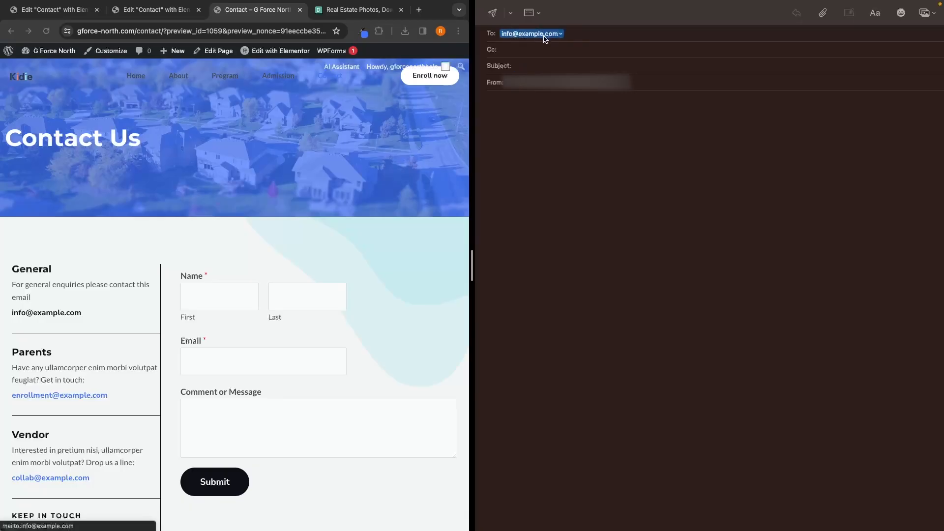
mouse_move(568, 0)
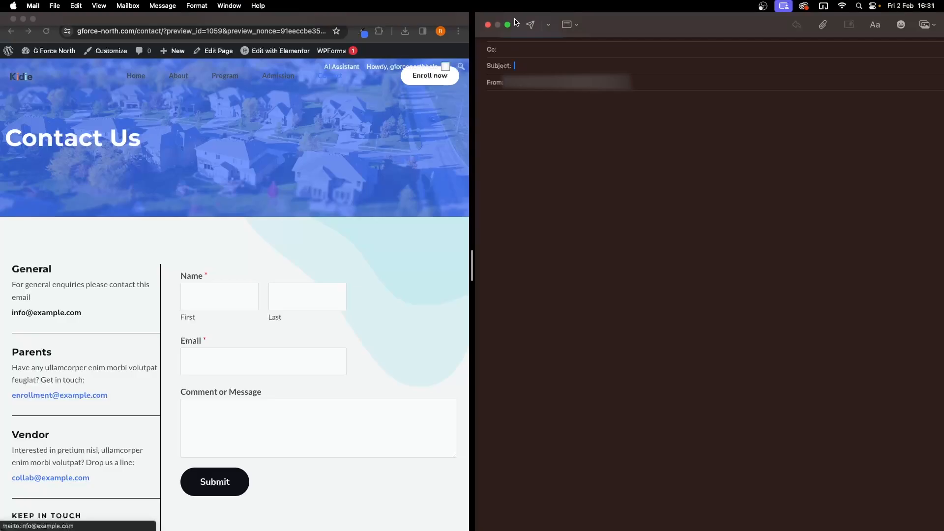
left_click(489, 25)
left_click(699, 325)
scroll(699, 326, "down", 2)
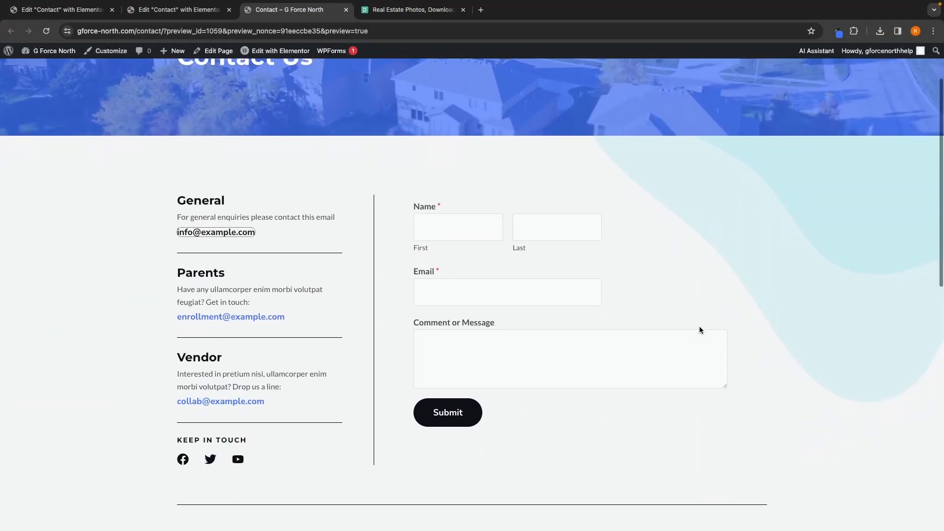
Step: Retitle the Parents box "Looking to sell your property?" and set its description to "If you are looking to sell your property with us, please contact this email"
left_click(251, 51)
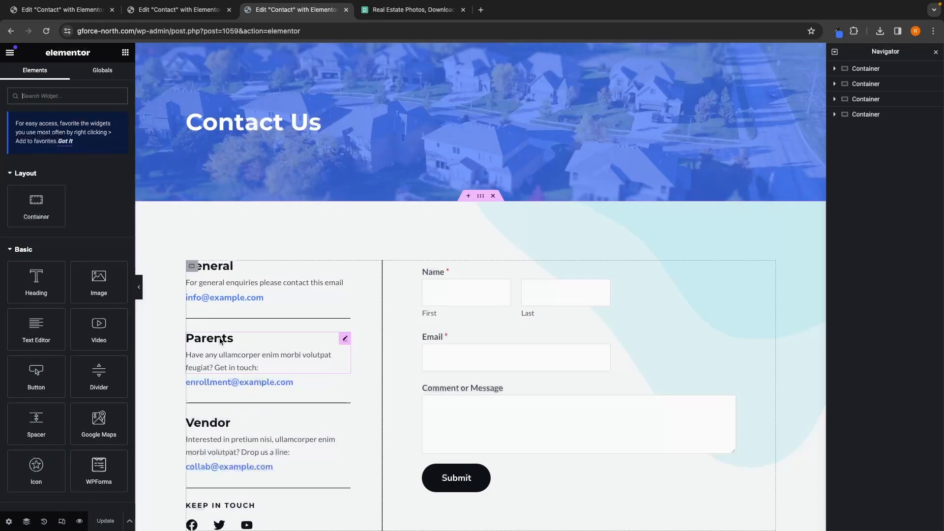
left_click(221, 340)
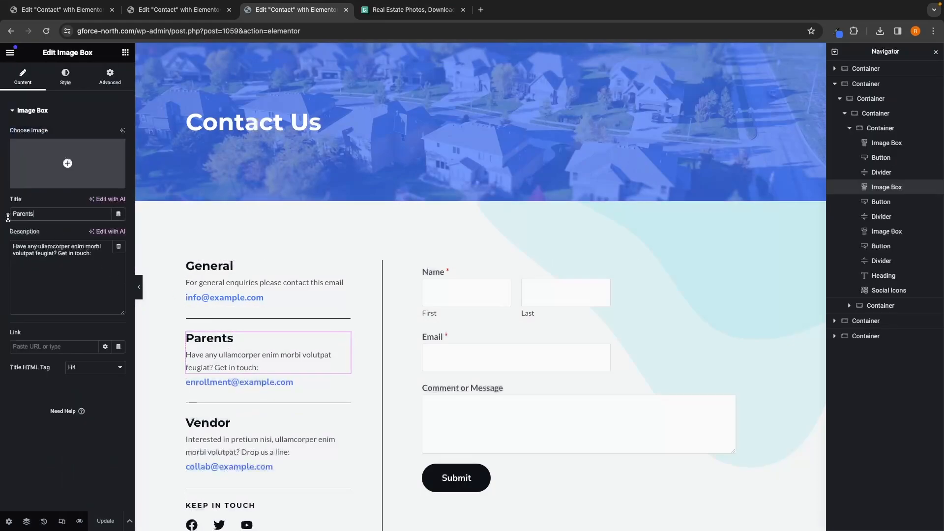
left_click_drag(7, 217, 4, 216)
type("Looking to sell your property")
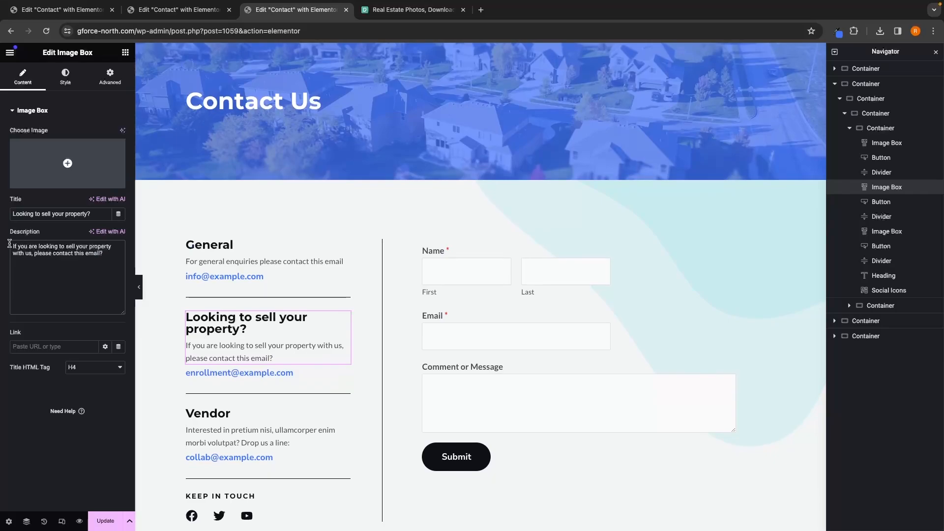
left_click_drag(9, 243, 106, 253)
left_click(107, 256)
Step: Start a mailto: link on the email button below the second box
left_click(243, 376)
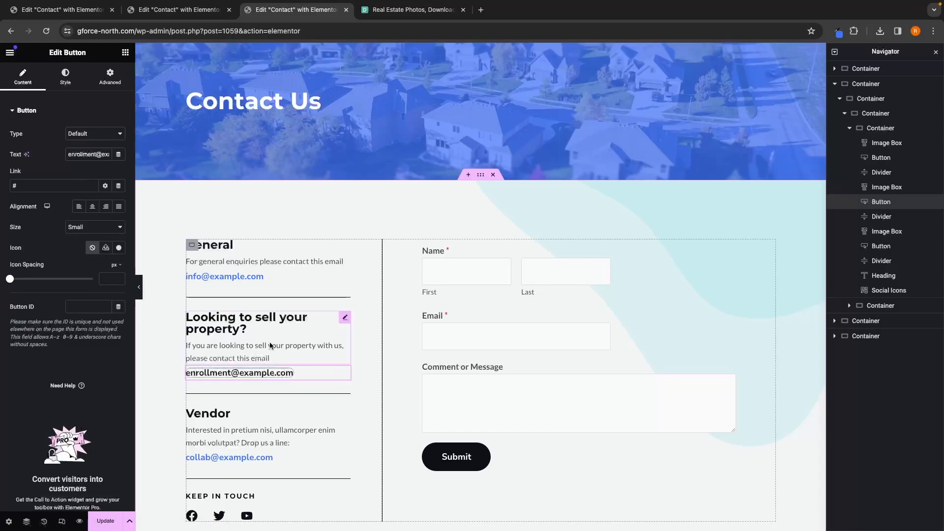
left_click(31, 189)
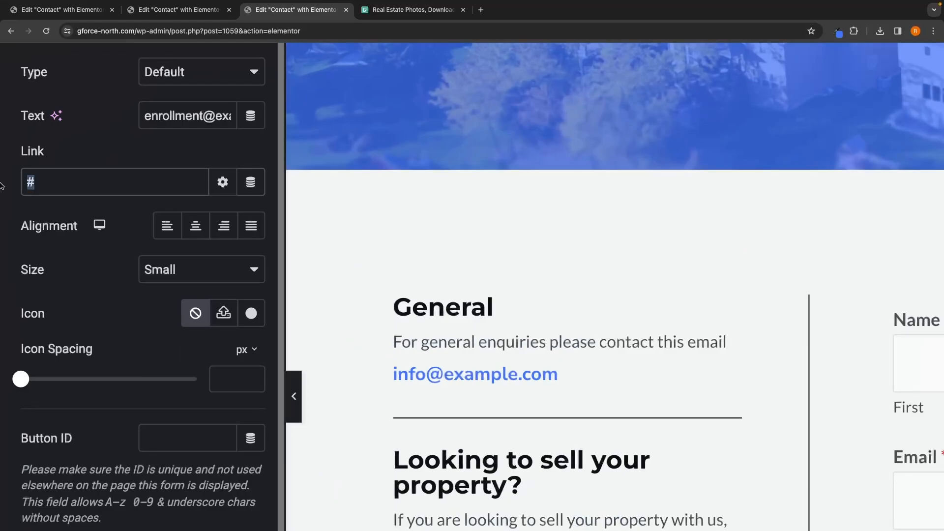
type("mailto")
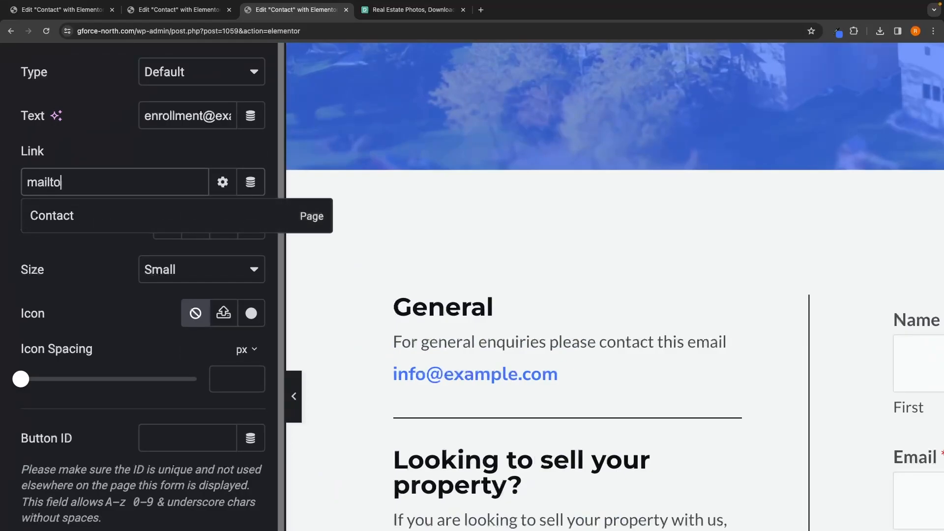
type(":")
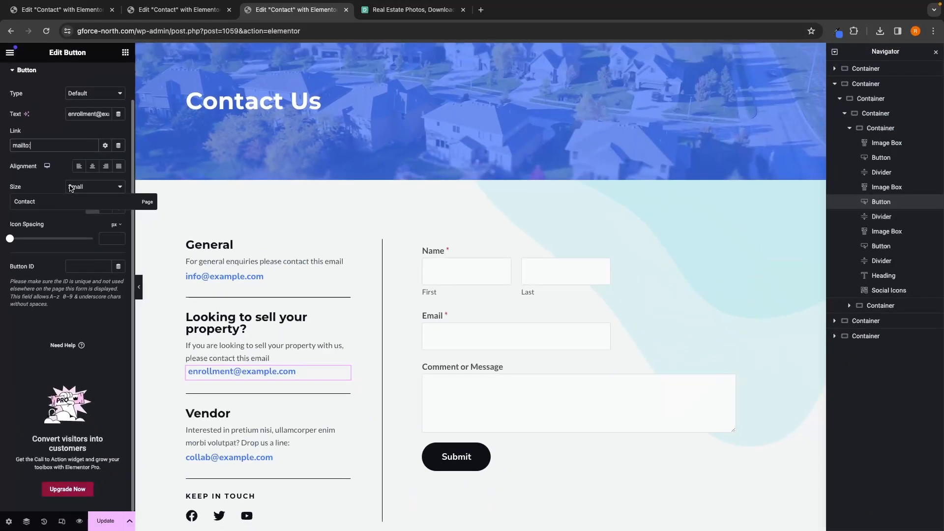
Step: Delete the Vendor image box from the left column
left_click(229, 441)
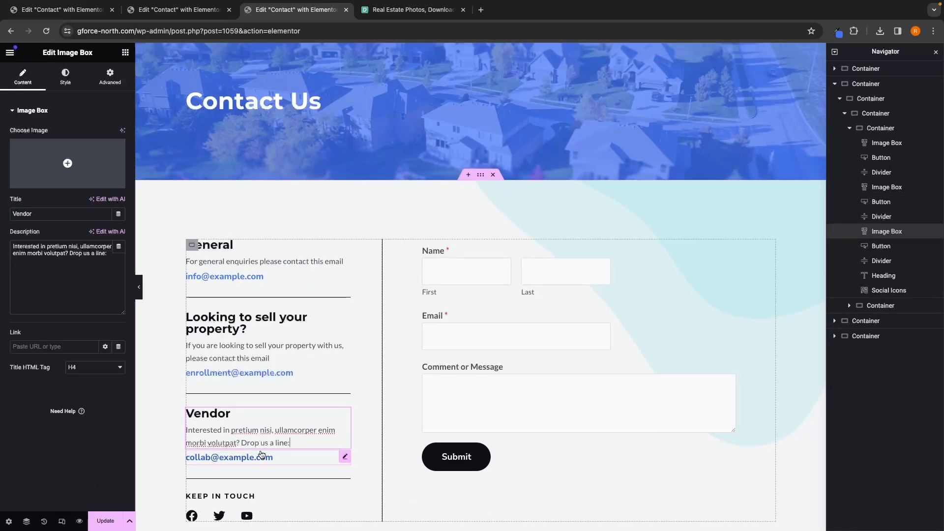
left_click_drag(32, 213, 11, 213)
left_click(53, 218)
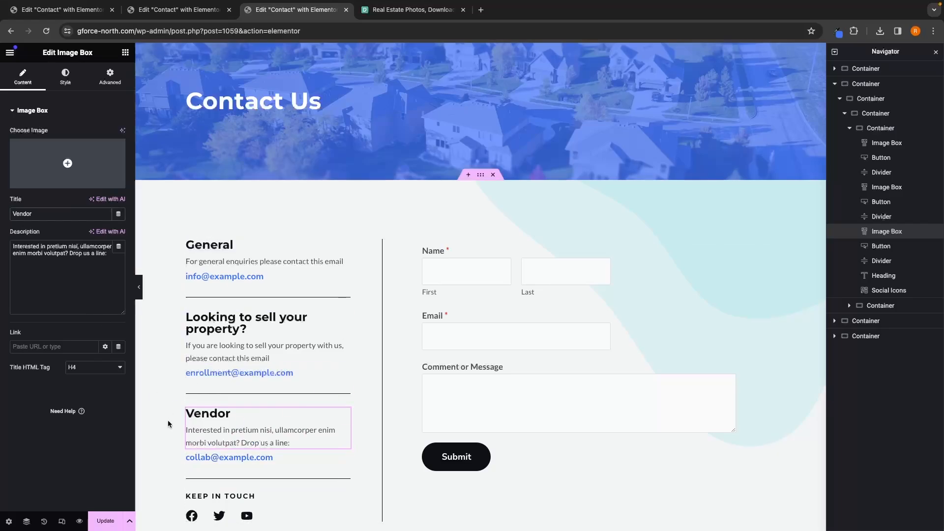
right_click(900, 236)
left_click(851, 452)
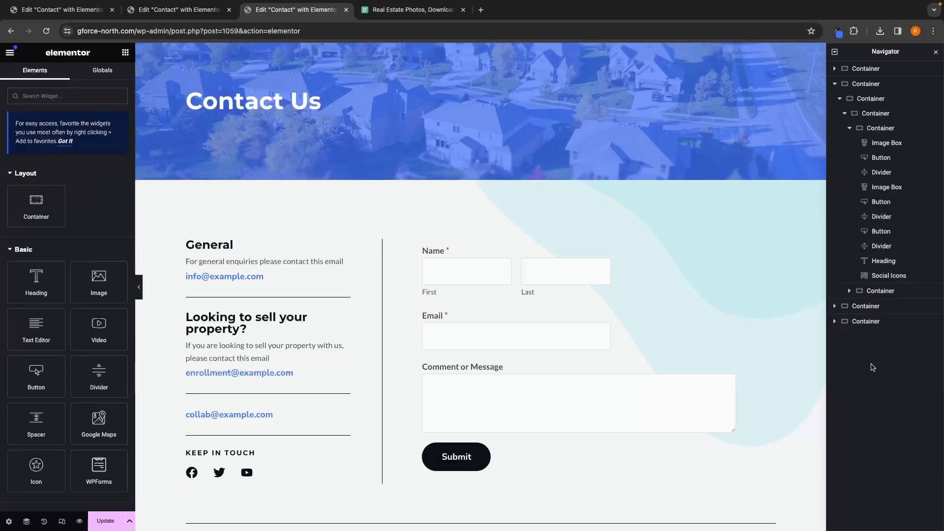
Step: Delete the leftover collab email button and the divider below it
left_click(880, 232)
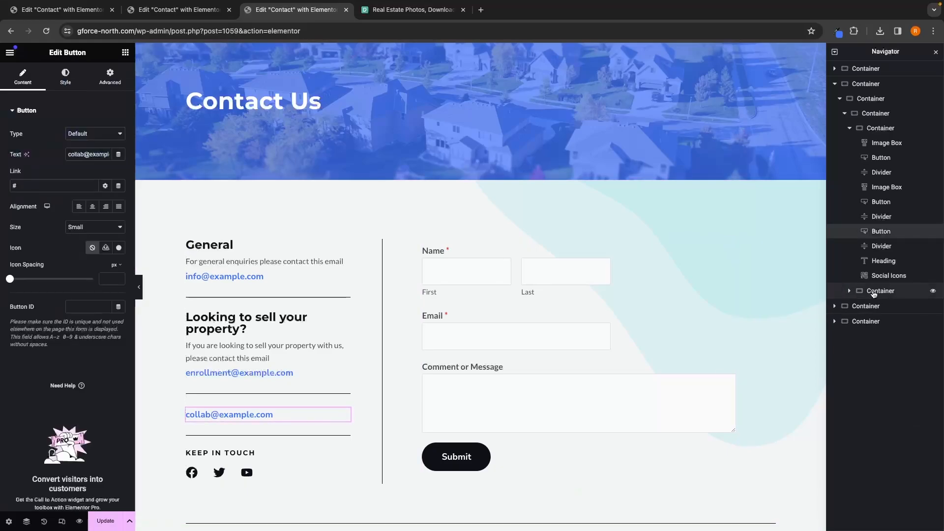
right_click(880, 236)
left_click(863, 452)
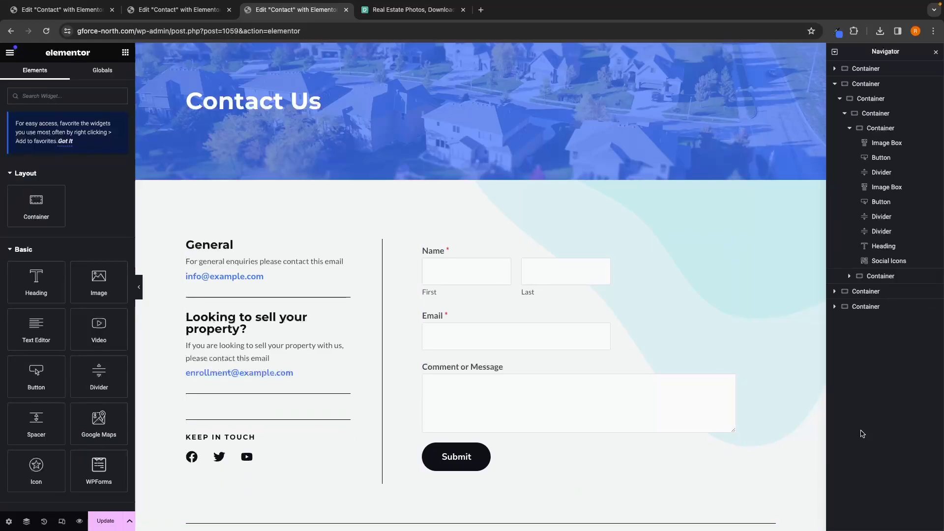
left_click(339, 424)
key("Delete")
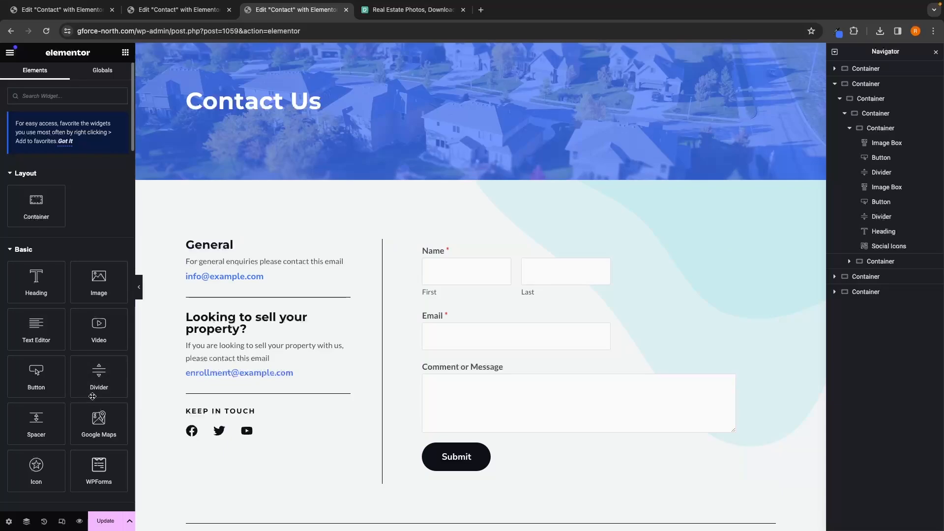
Step: Add a Spacer above the General box at the top of the left column
left_click_drag(36, 423, 226, 236)
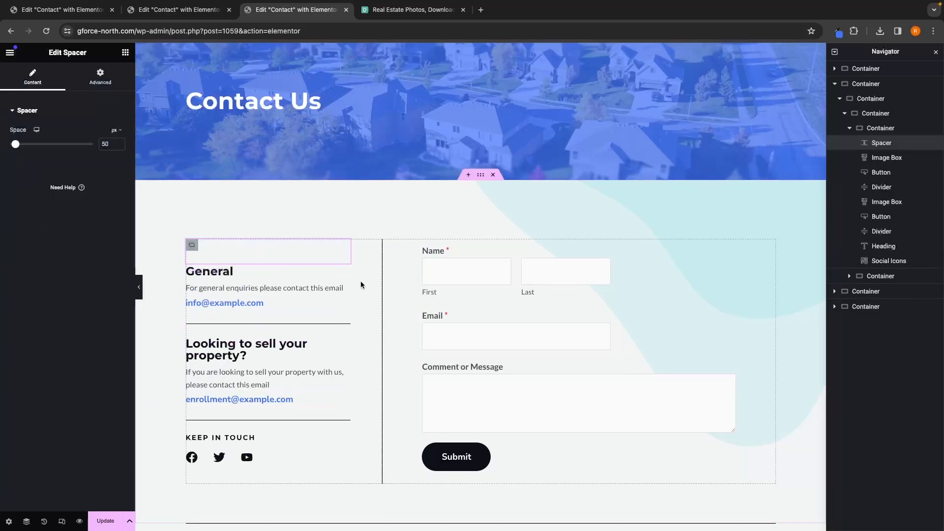
scroll(310, 332, "down", 1)
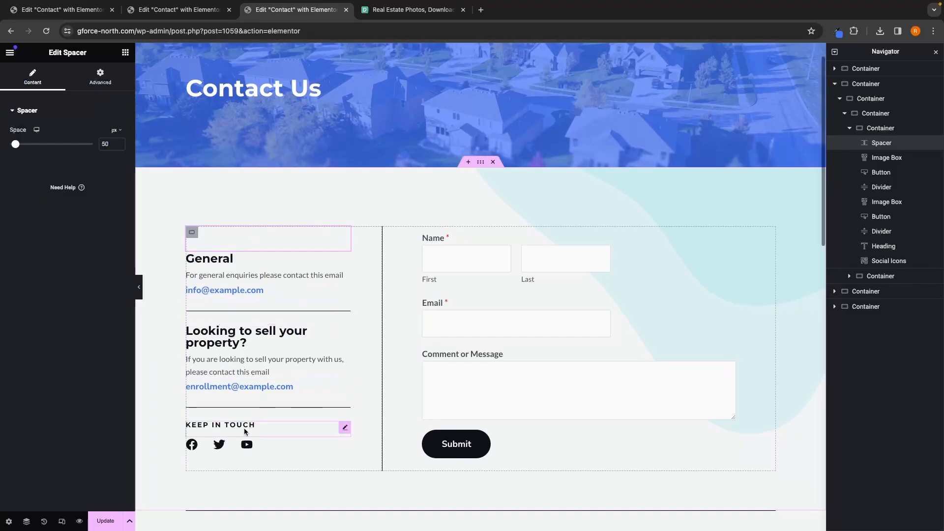
Step: Delete the YouTube item from the social icons under Keep in Touch
left_click(198, 447)
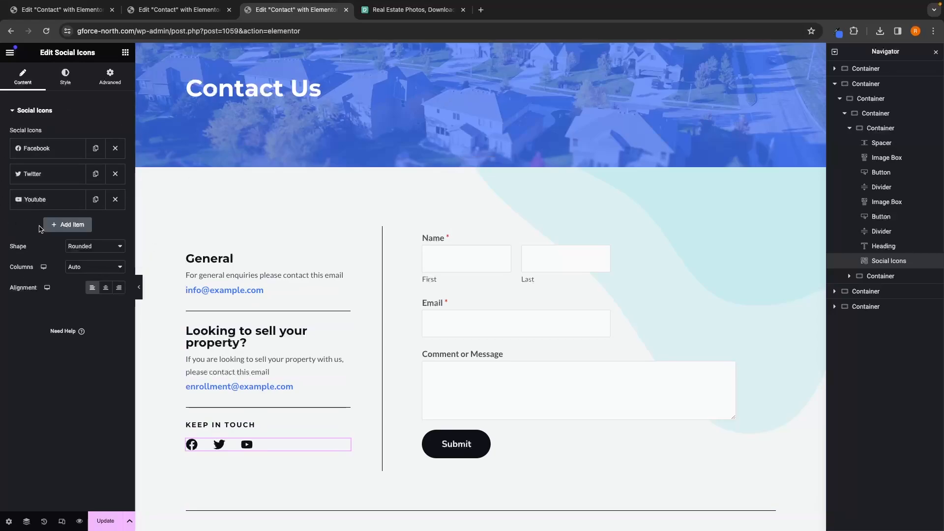
left_click(31, 150)
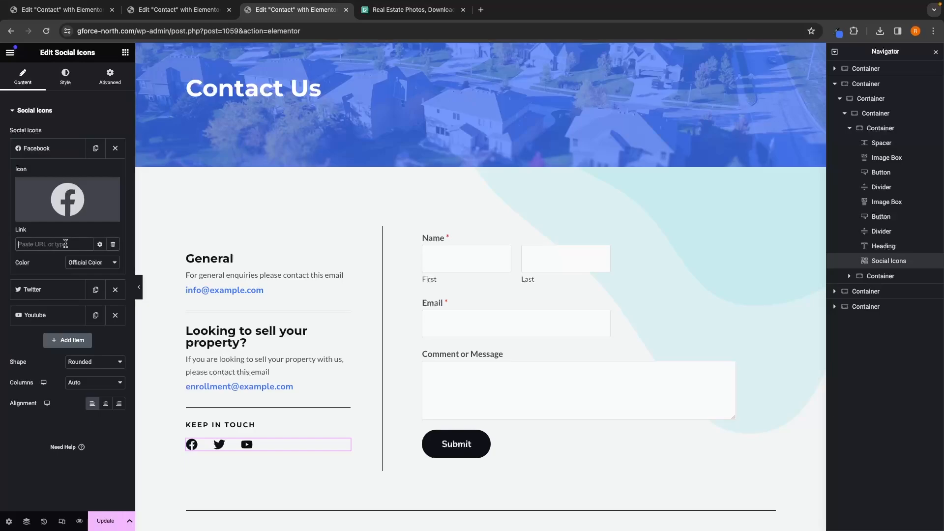
left_click(39, 294)
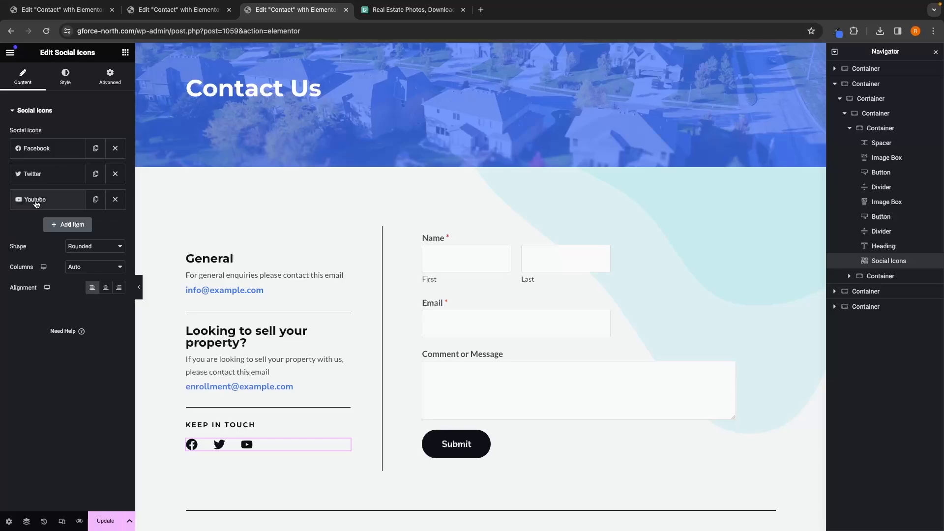
left_click(116, 201)
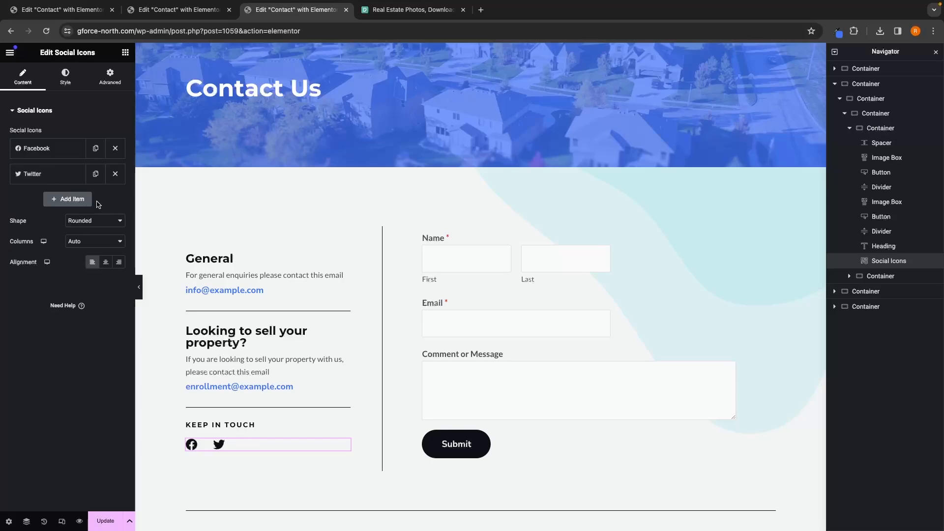
Step: Add a new social icon item and change its icon to LinkedIn from the icon library
left_click(73, 203)
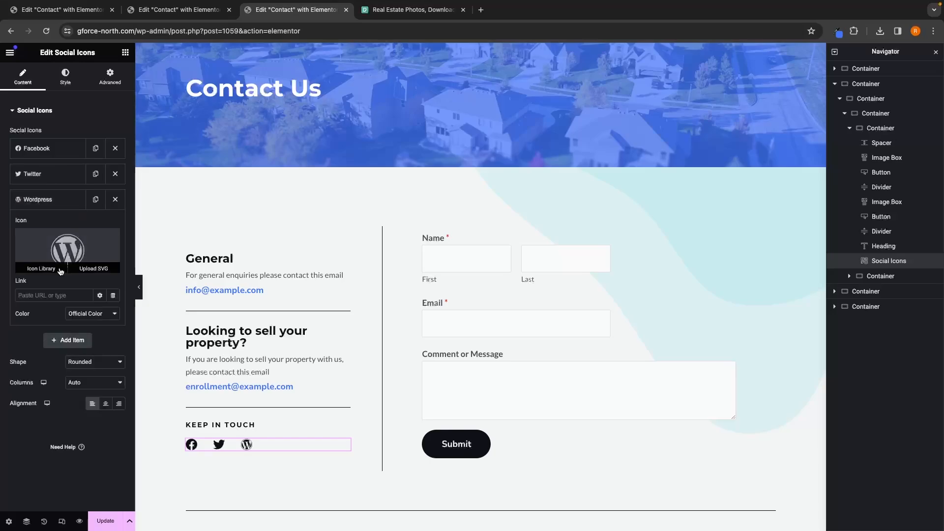
left_click(46, 270)
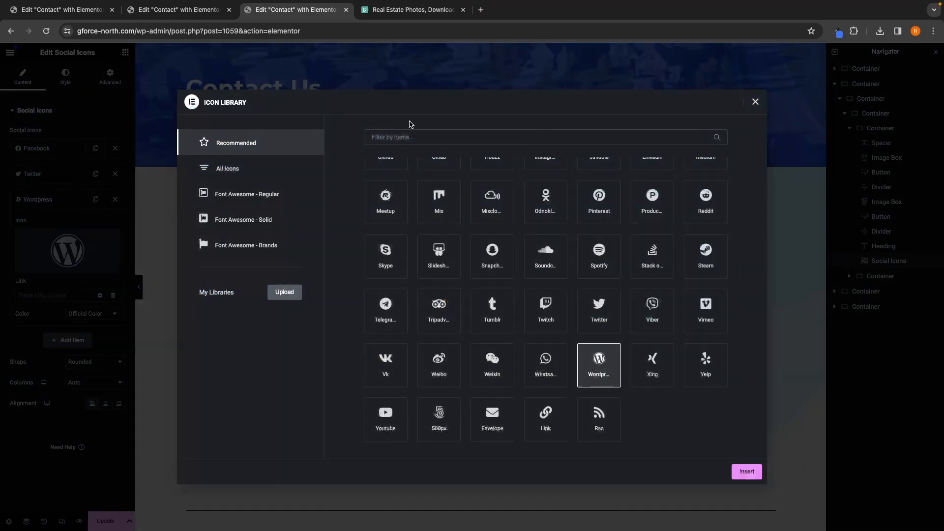
left_click(400, 138)
type("linked")
left_click(385, 201)
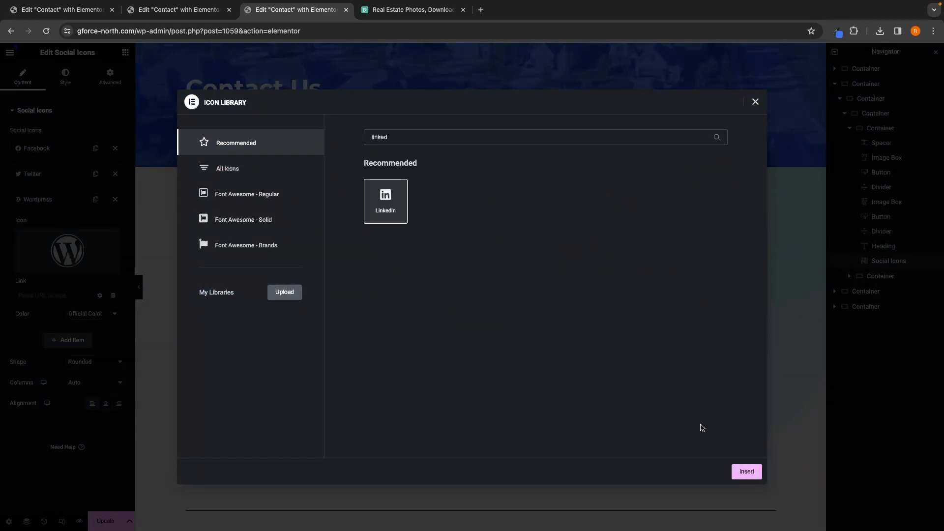
left_click(747, 471)
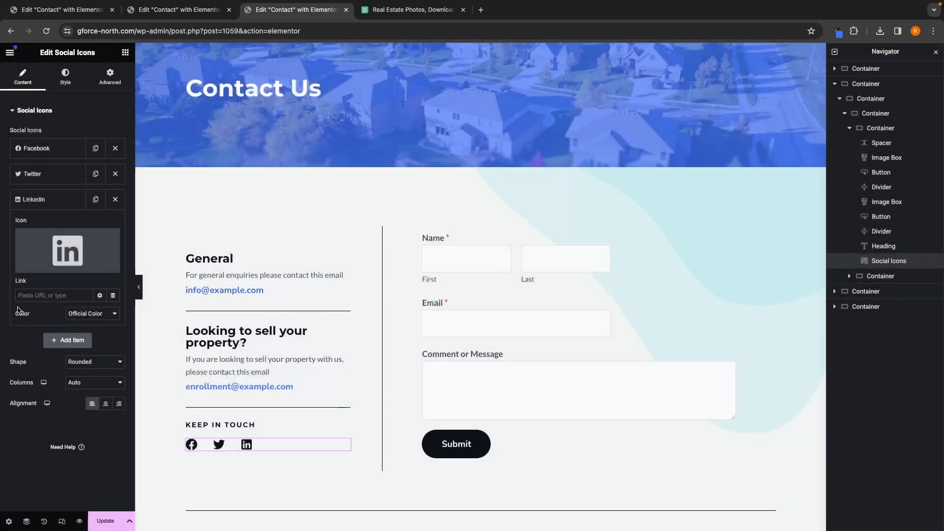
left_click(58, 299)
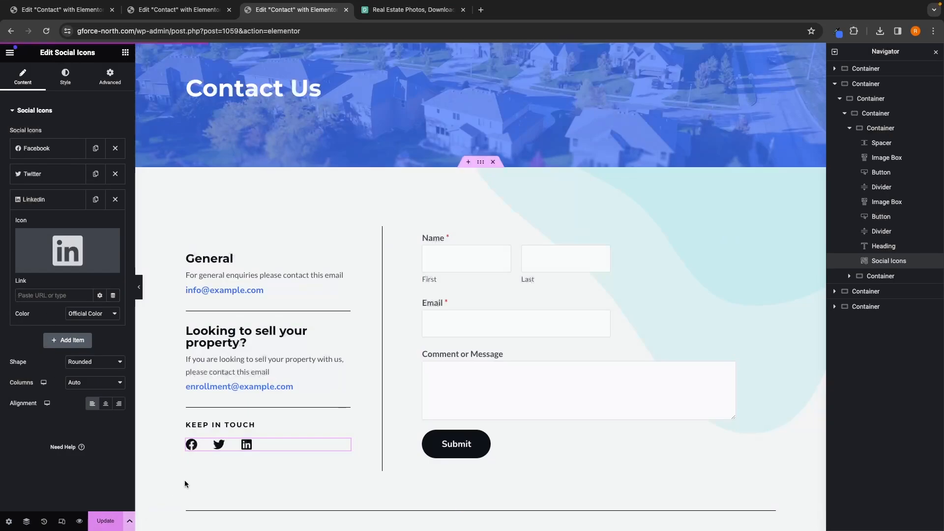
Step: Inspect the descriptions of the Address, Work Hours and Phone boxes below the form
scroll(421, 467, "down", 5)
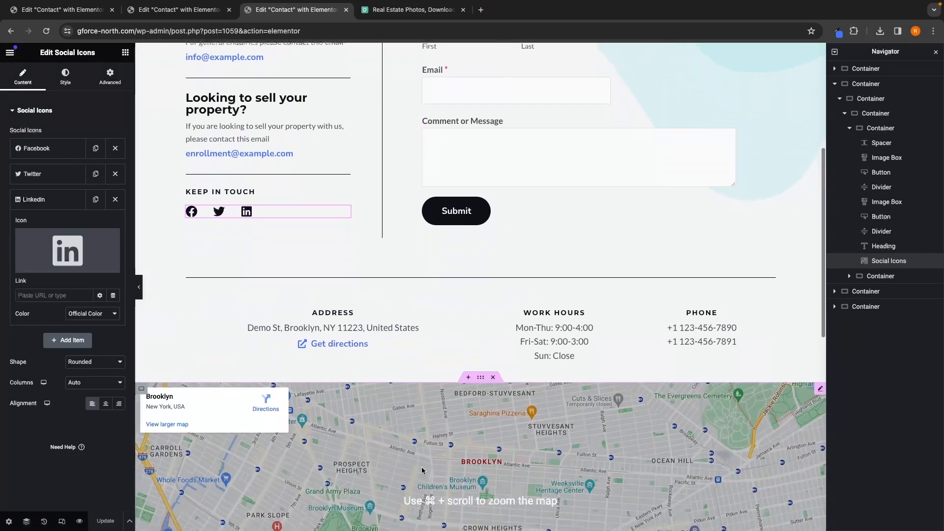
scroll(421, 255, "down", 1)
left_click(373, 306)
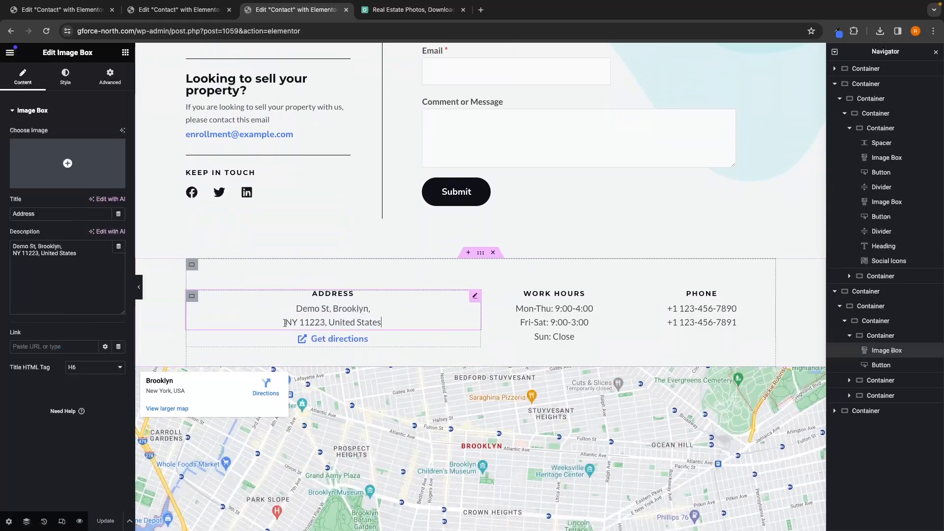
left_click_drag(84, 254, 2, 242)
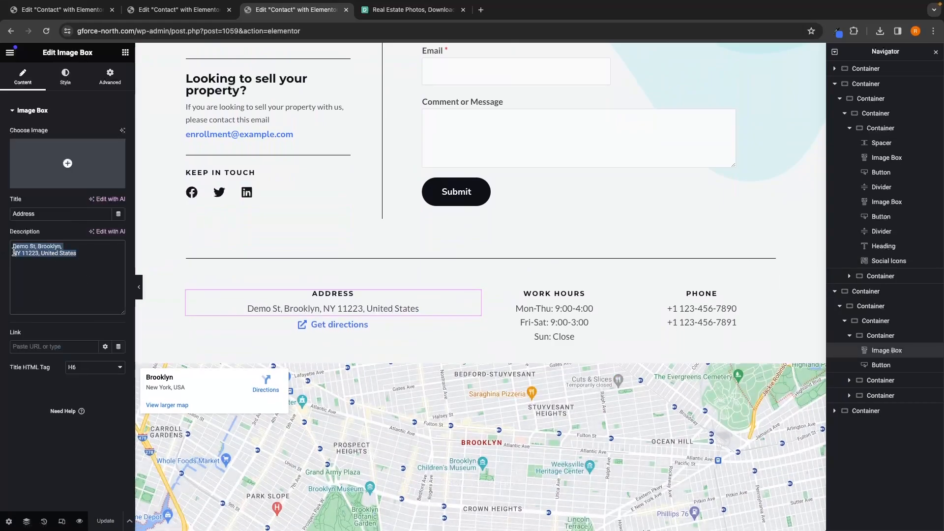
left_click(71, 252)
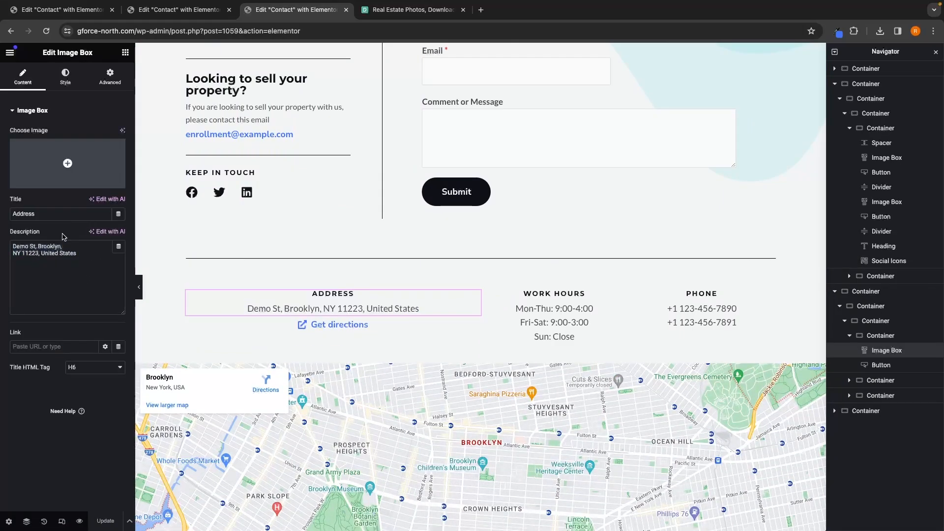
left_click(585, 300)
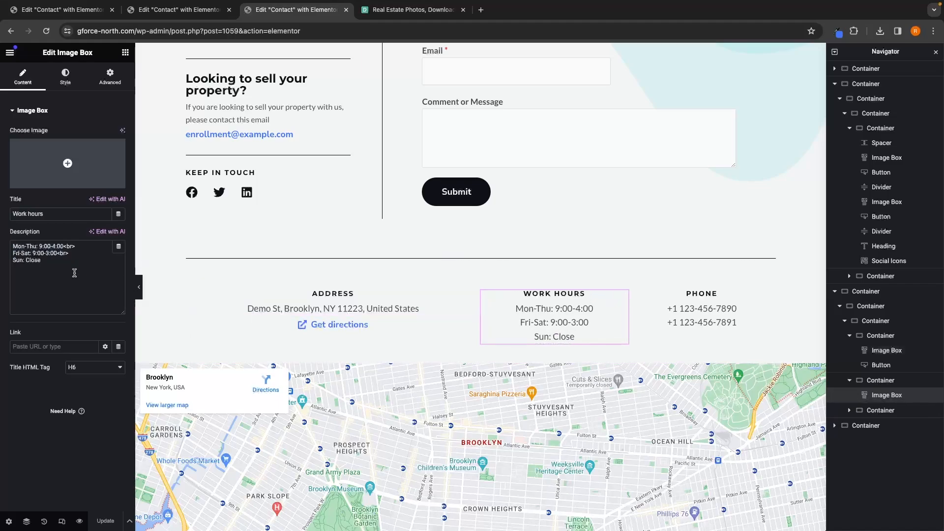
left_click_drag(74, 273, 1, 244)
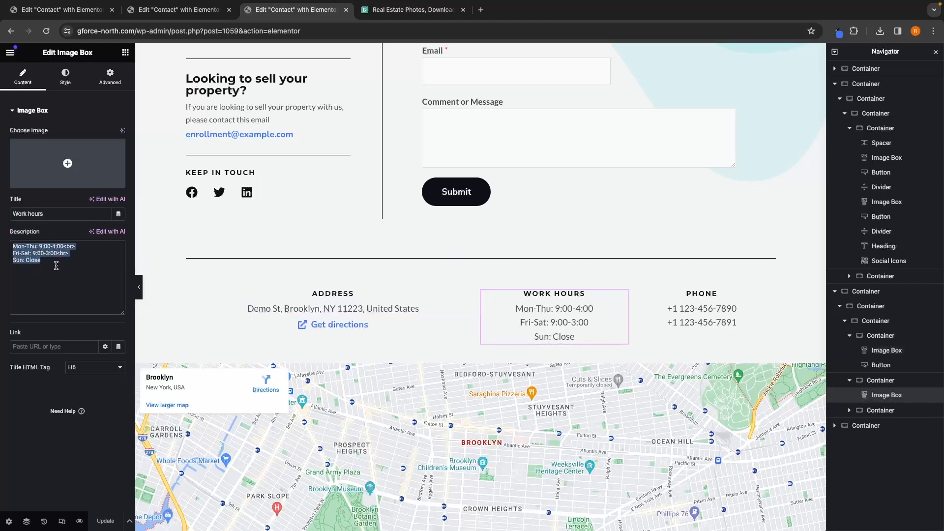
left_click(705, 310)
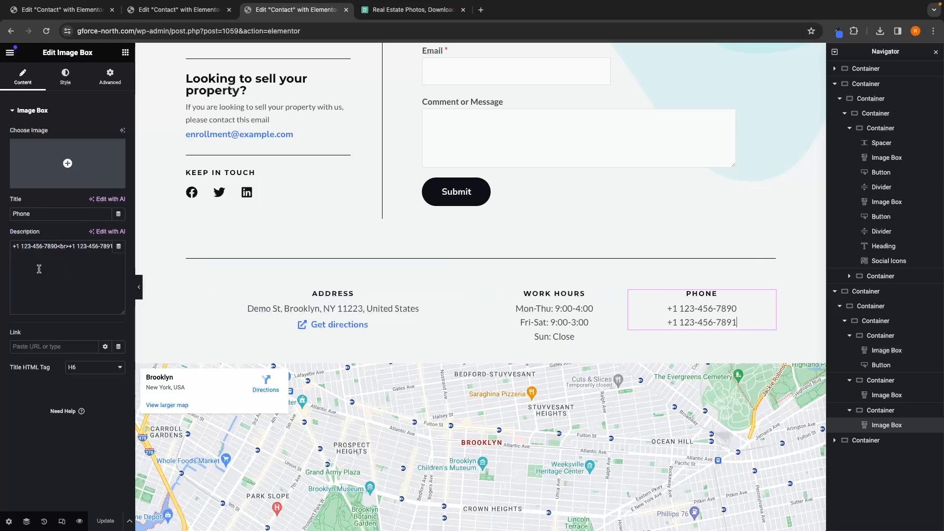
Step: Set the Google Map's location to new york
left_click(160, 320)
scroll(716, 392, "down", 2)
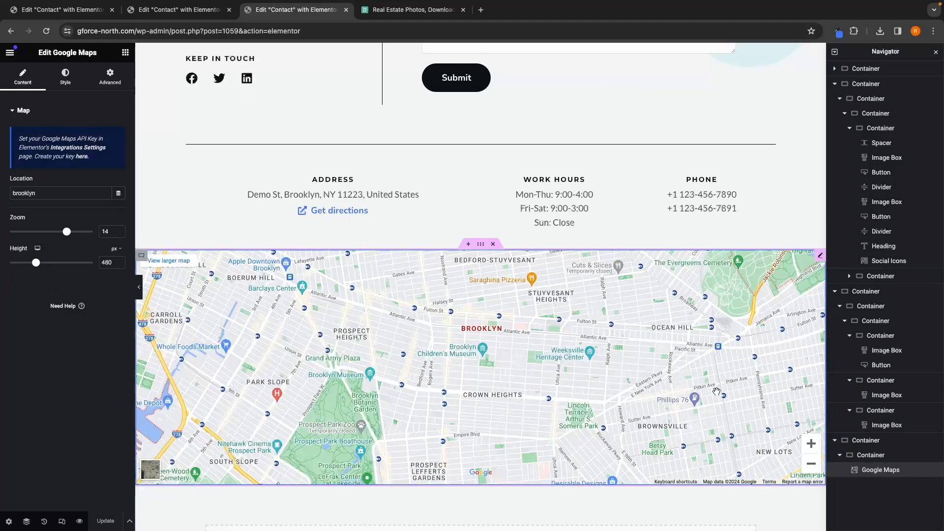
scroll(716, 392, "down", 1)
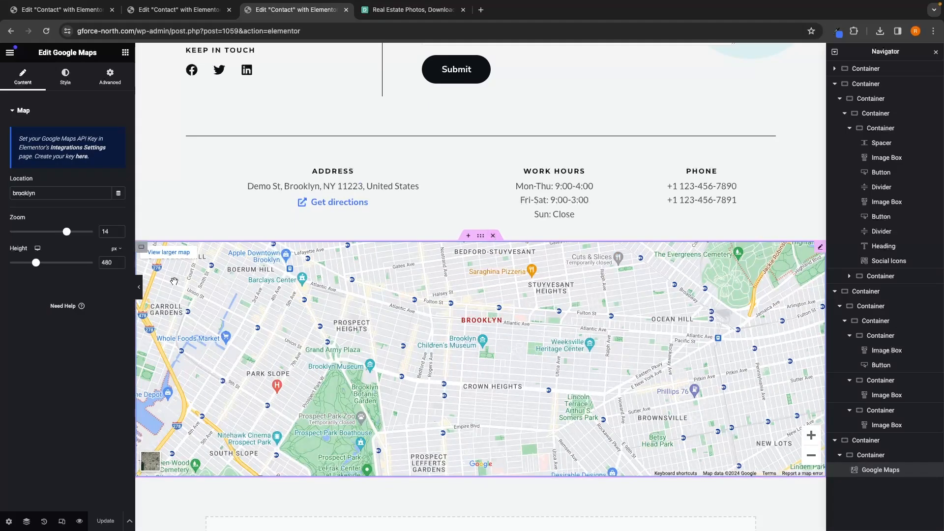
double_click(64, 195)
key("BackSpace")
type("new yo")
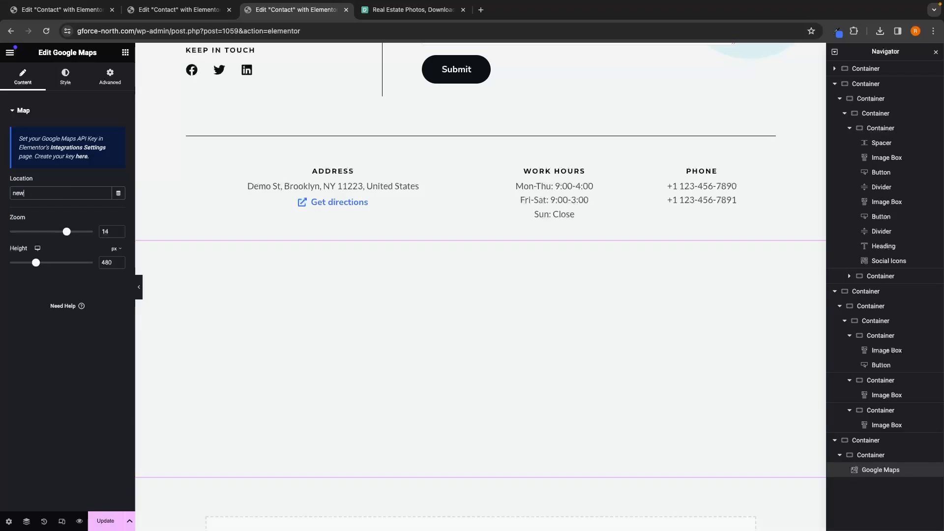
type("rk")
Step: Preview the Contact page and scroll through it to review the changes
scroll(475, 318, "down", 1)
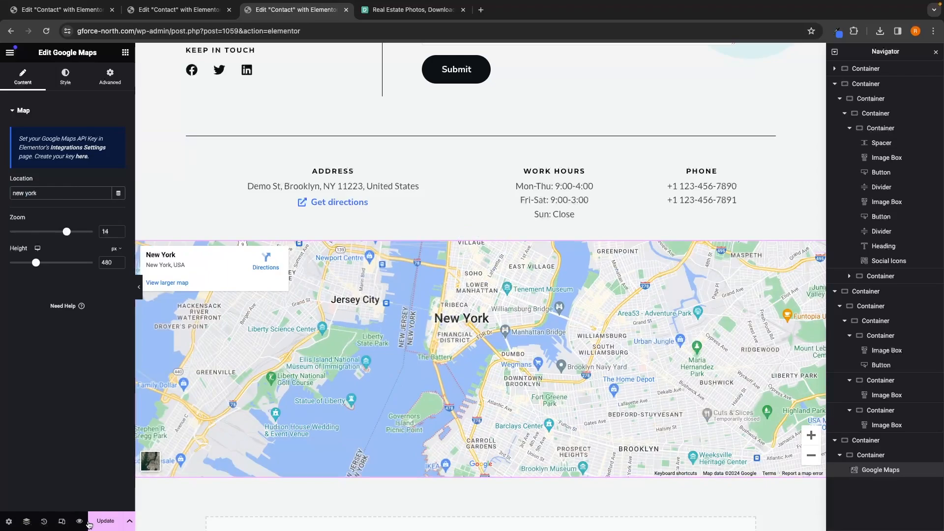
scroll(417, 422, "down", 3)
scroll(417, 421, "down", 4)
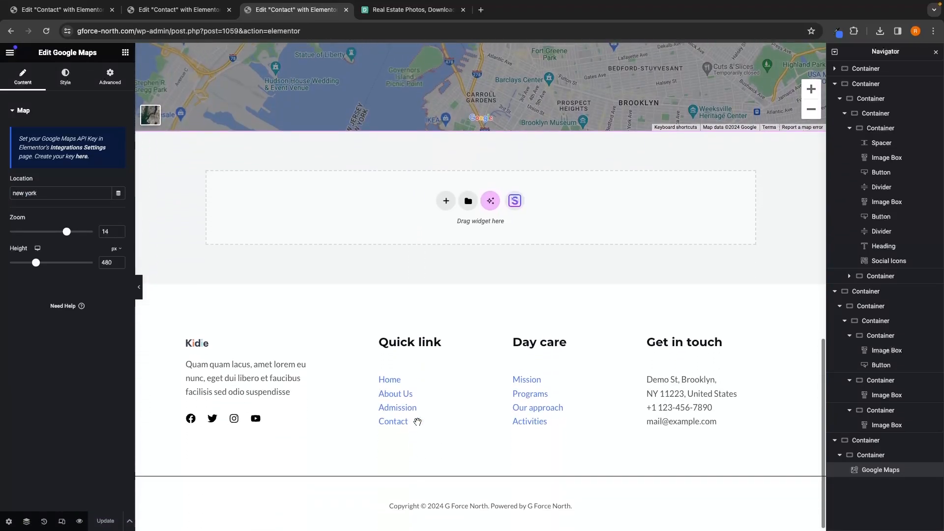
scroll(415, 420, "up", 14)
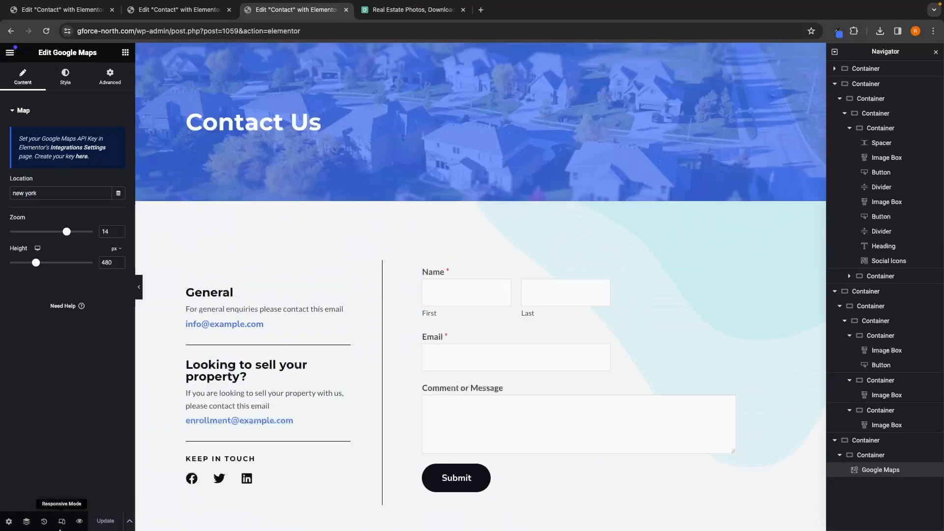
left_click(78, 522)
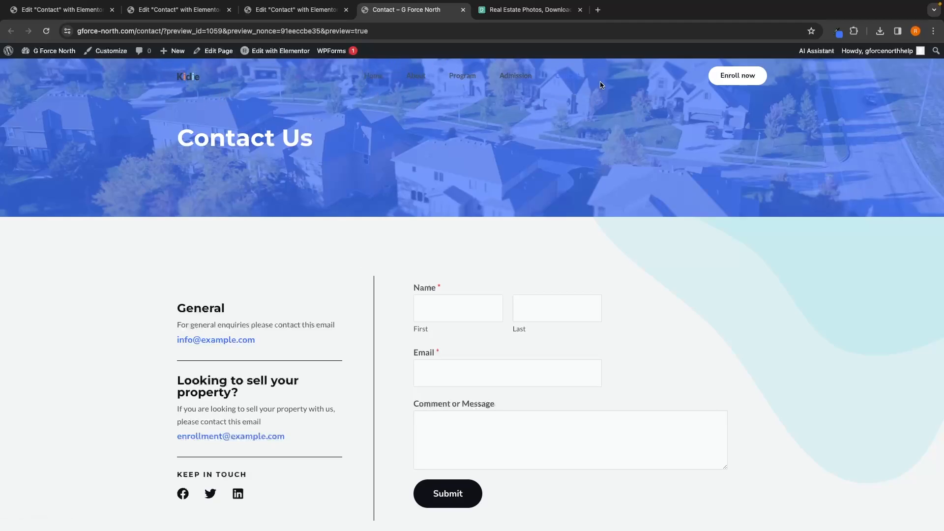
scroll(574, 232, "down", 15)
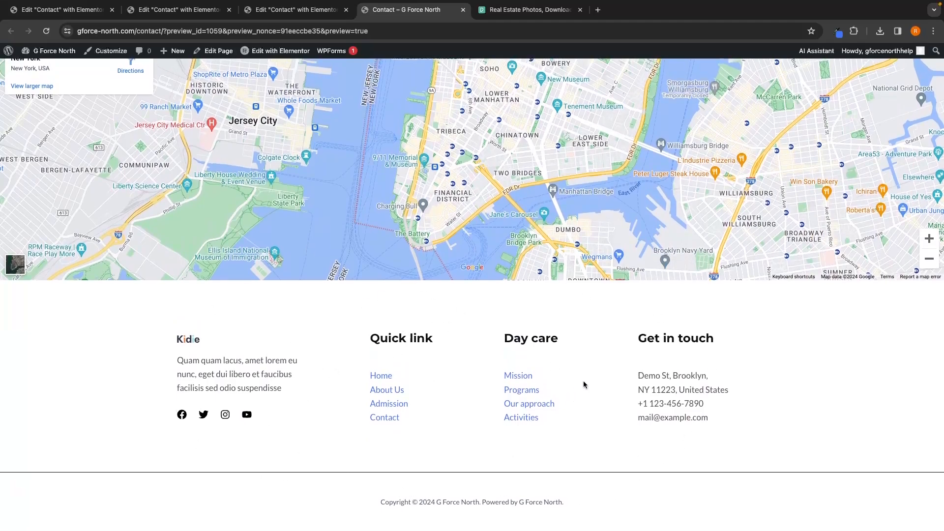
scroll(582, 379, "up", 15)
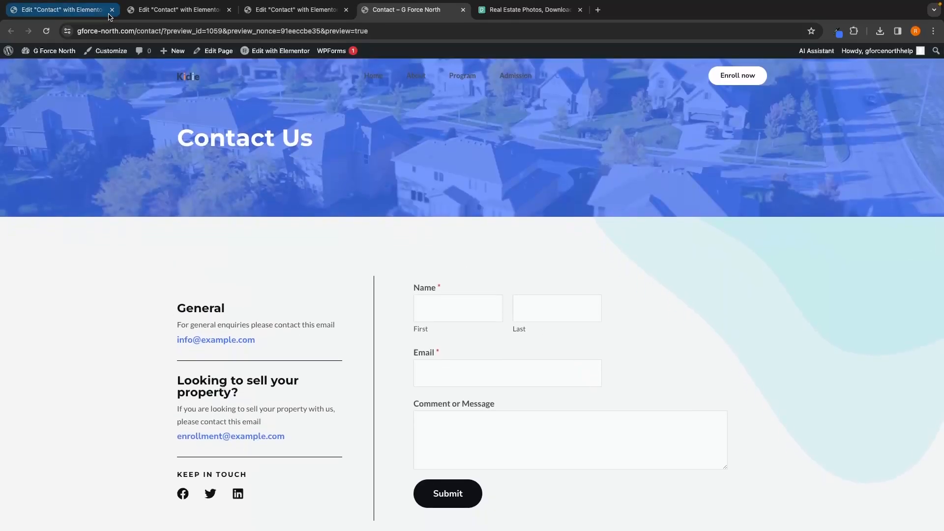
Step: Close the editor tabs and the stock-photo tab, keeping the site open
left_click(112, 10)
left_click(112, 10)
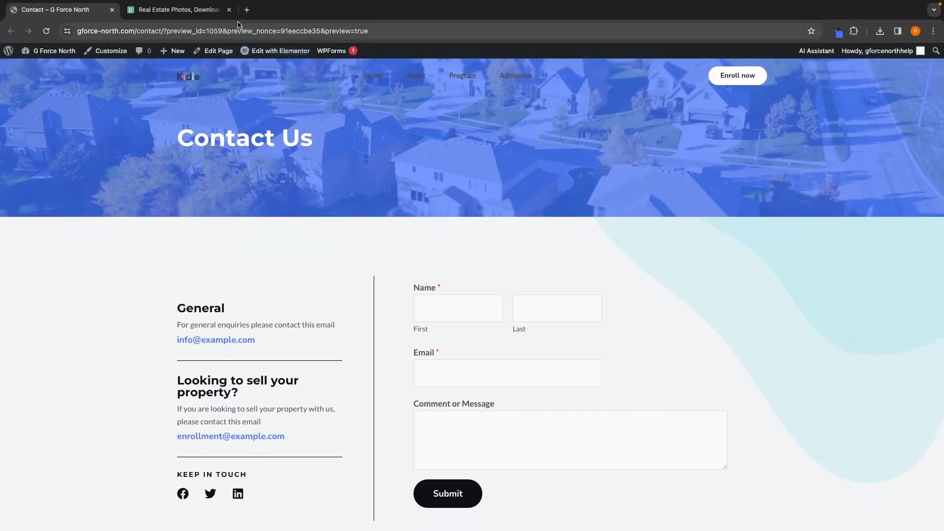
left_click(226, 10)
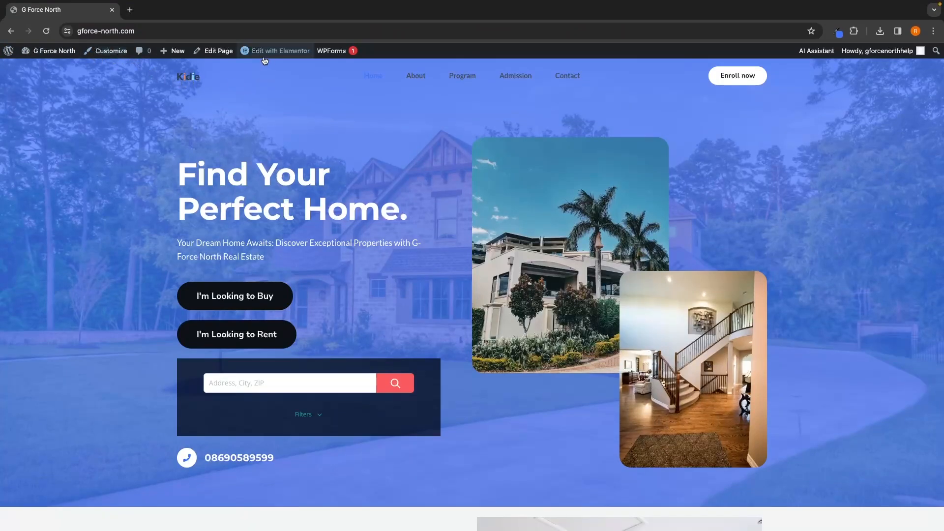
Step: Open the Primary menu for editing in the site Customizer
mouse_move(284, 49)
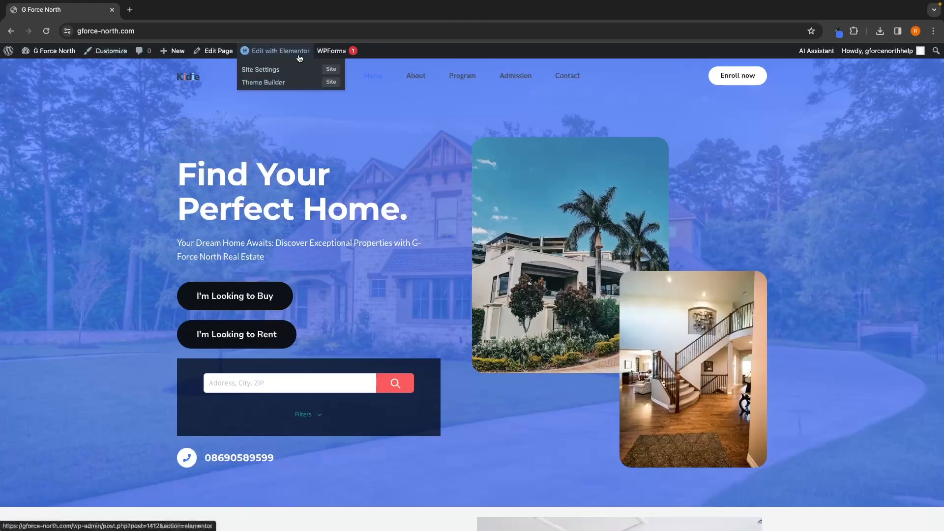
left_click(114, 56)
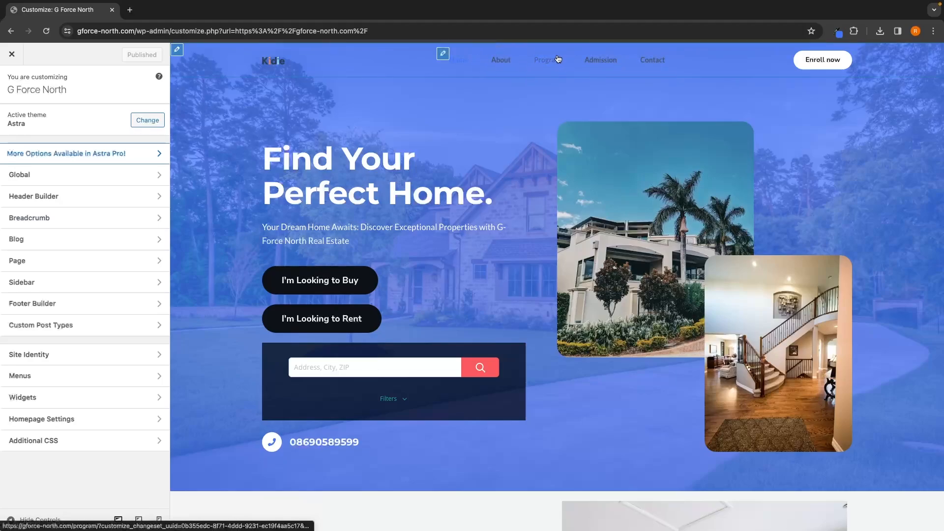
left_click(443, 54)
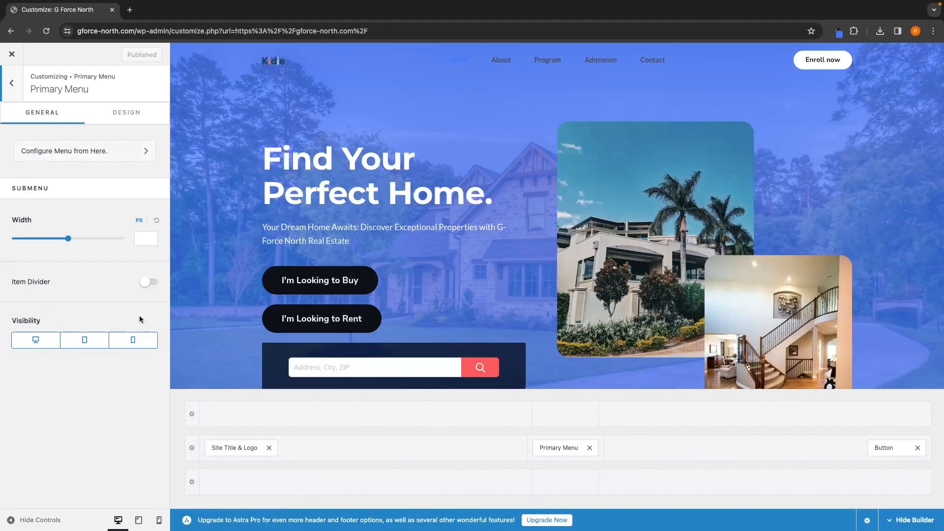
left_click(94, 152)
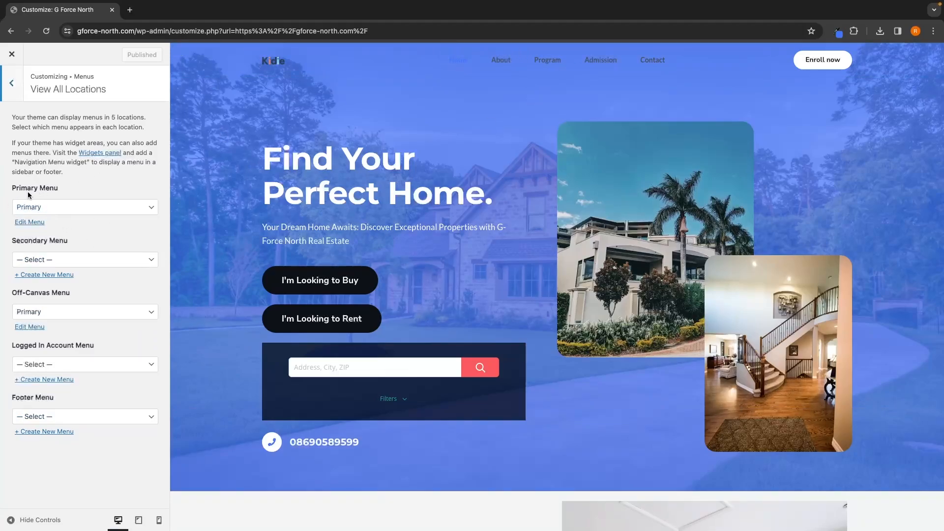
left_click(30, 223)
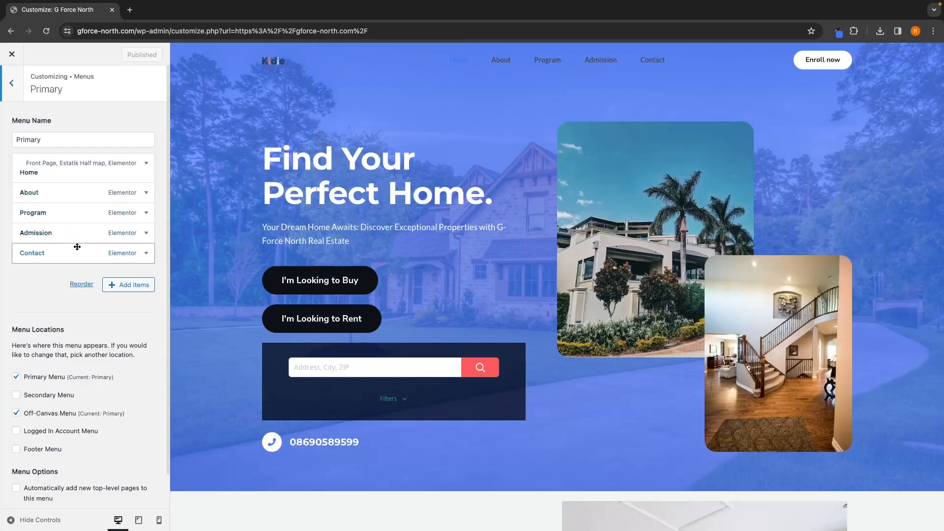
Step: Remove the Program item from the Primary menu
left_click(30, 215)
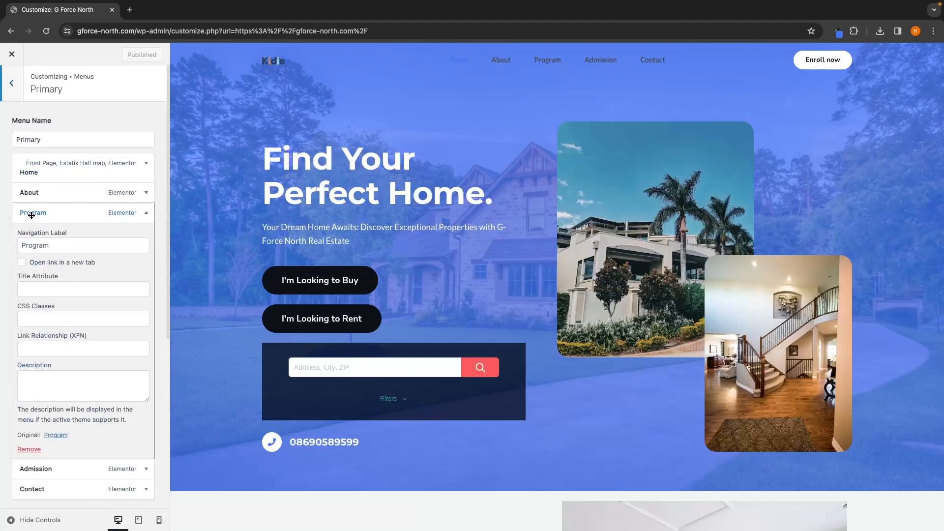
left_click(29, 449)
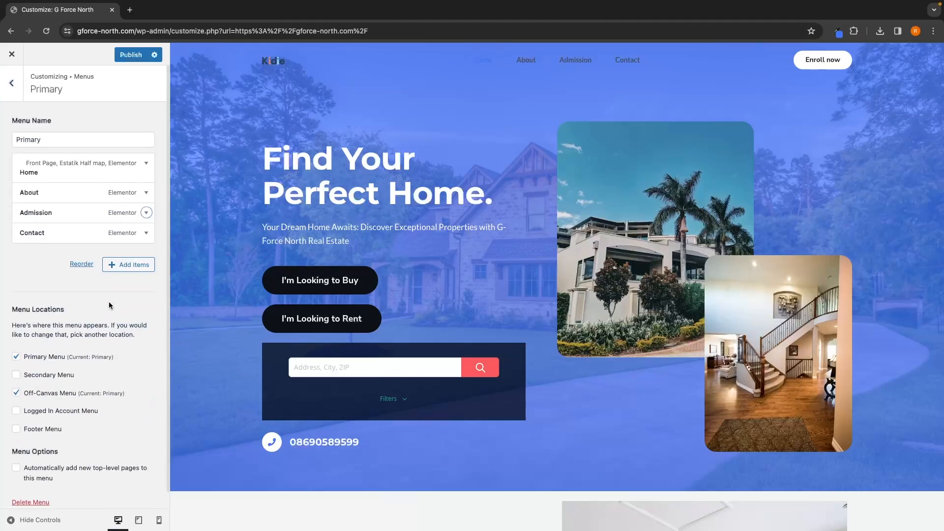
Step: Remove the Admission item from the Primary menu
left_click(47, 214)
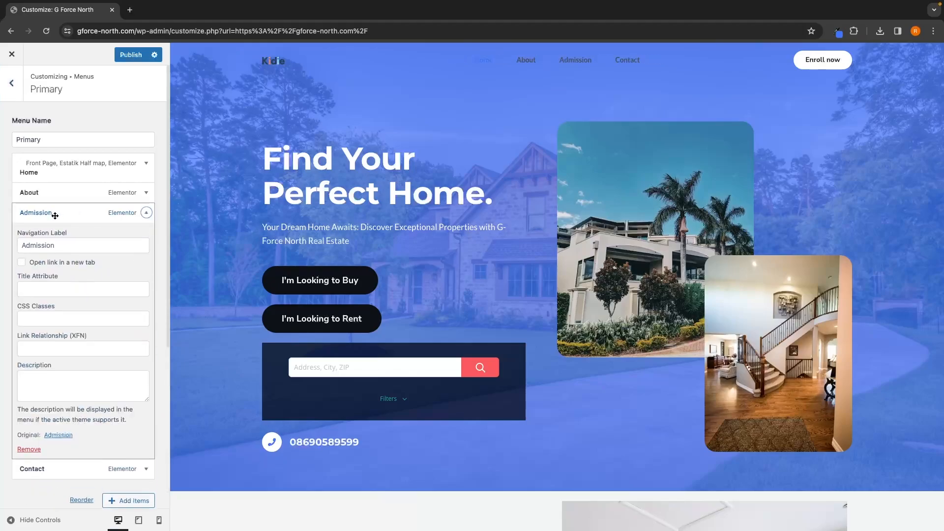
left_click(29, 449)
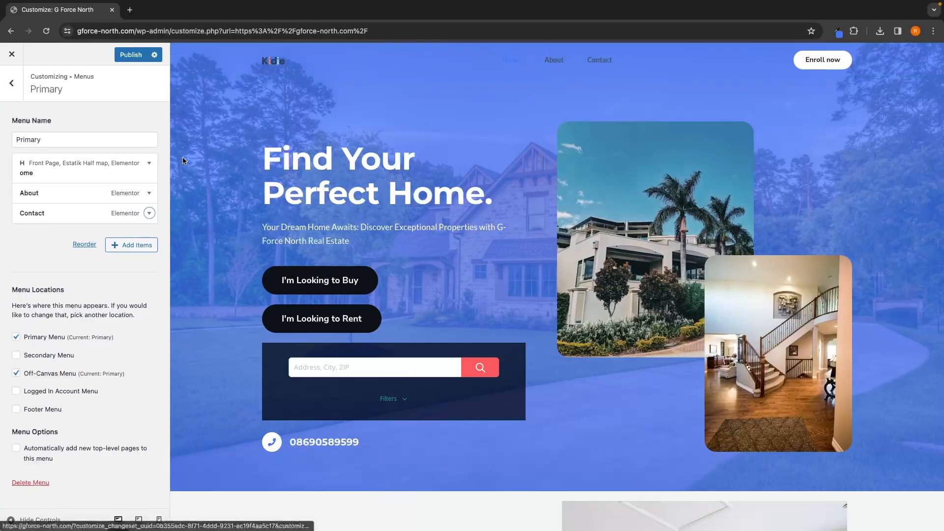
Step: Add the Meet the Team, Client Success Stories, Properties for Sale, Properties for Rent and Listings pages to the Primary menu
left_click(130, 245)
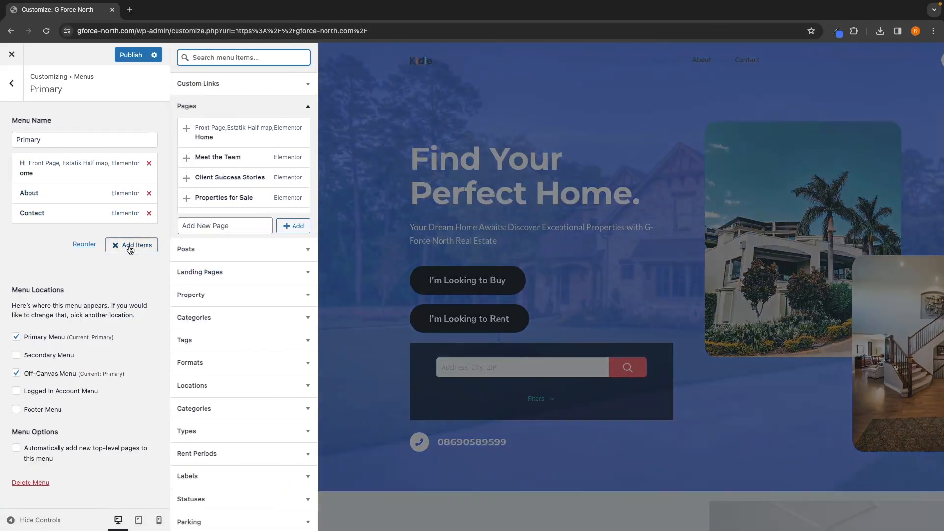
left_click(189, 160)
left_click(187, 180)
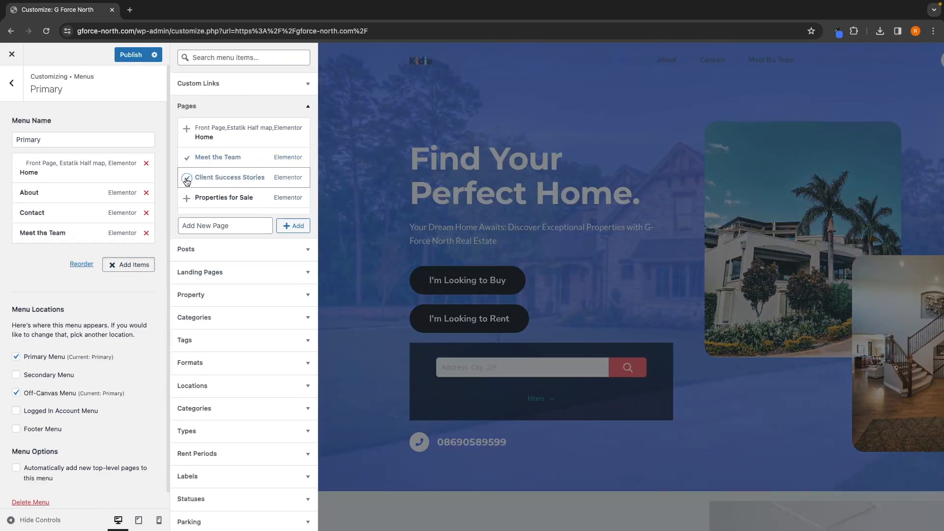
scroll(212, 175, "down", 1)
left_click(228, 162)
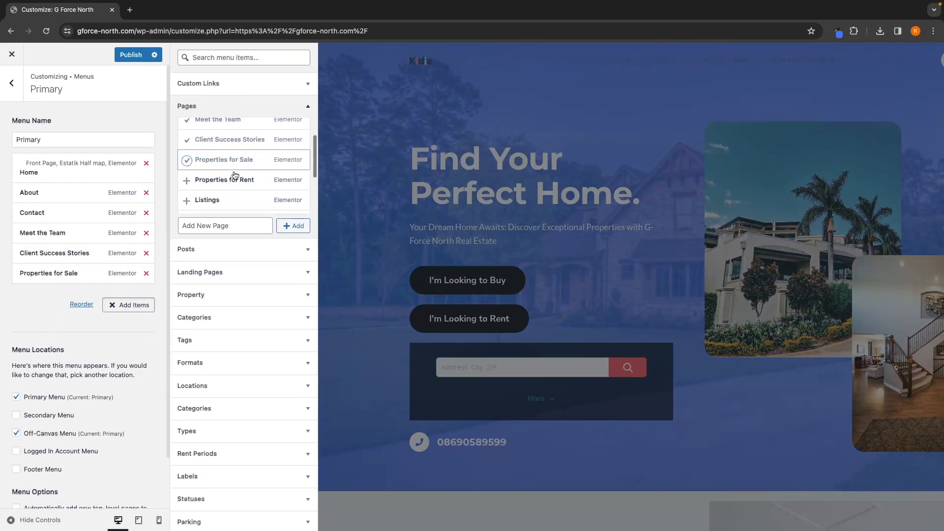
scroll(235, 175, "down", 1)
left_click(187, 147)
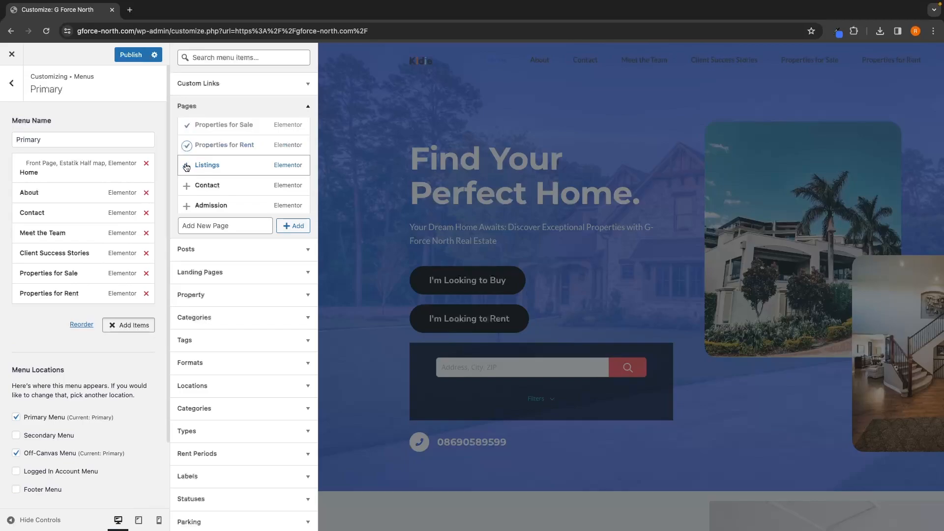
left_click(186, 167)
scroll(192, 169, "down", 1)
scroll(212, 172, "down", 1)
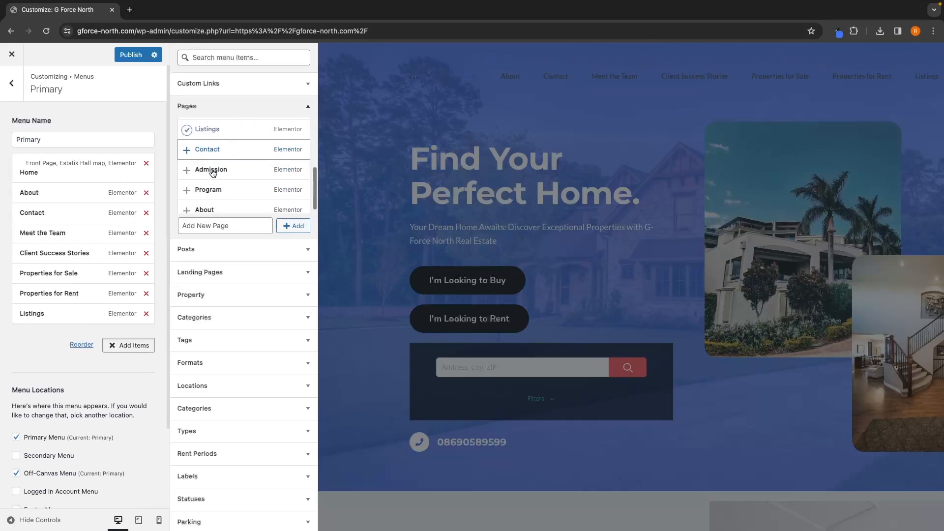
scroll(212, 172, "down", 2)
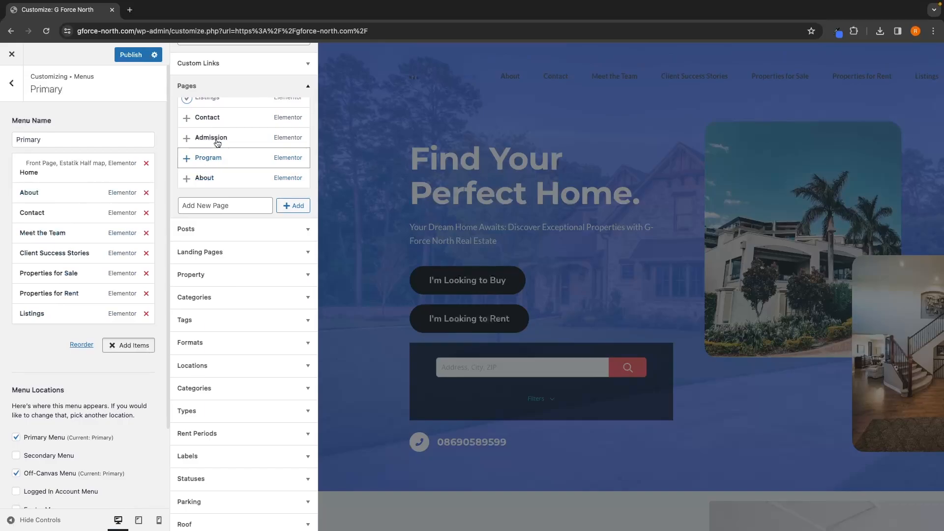
left_click(126, 345)
Step: Reorder the menu so Listings and then Properties for Sale come directly after Home
left_click(82, 345)
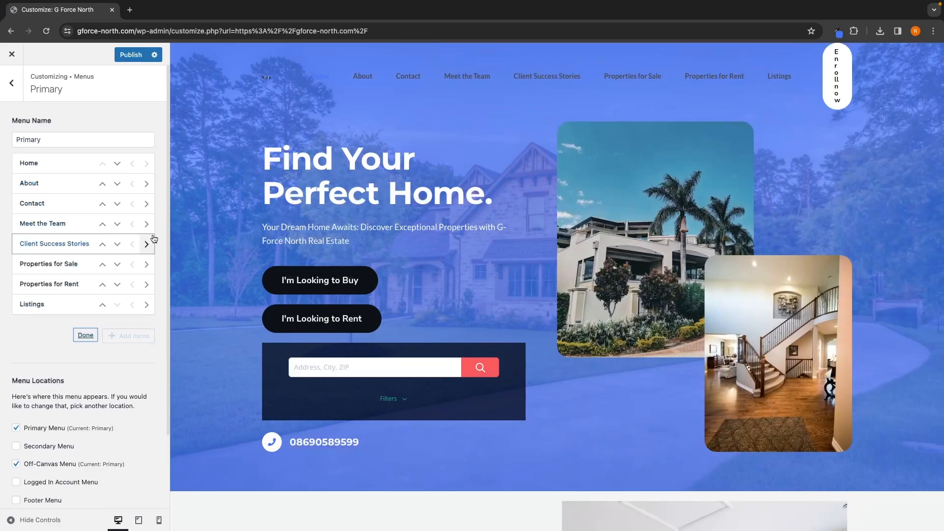
left_click(102, 305)
left_click(103, 284)
left_click(102, 264)
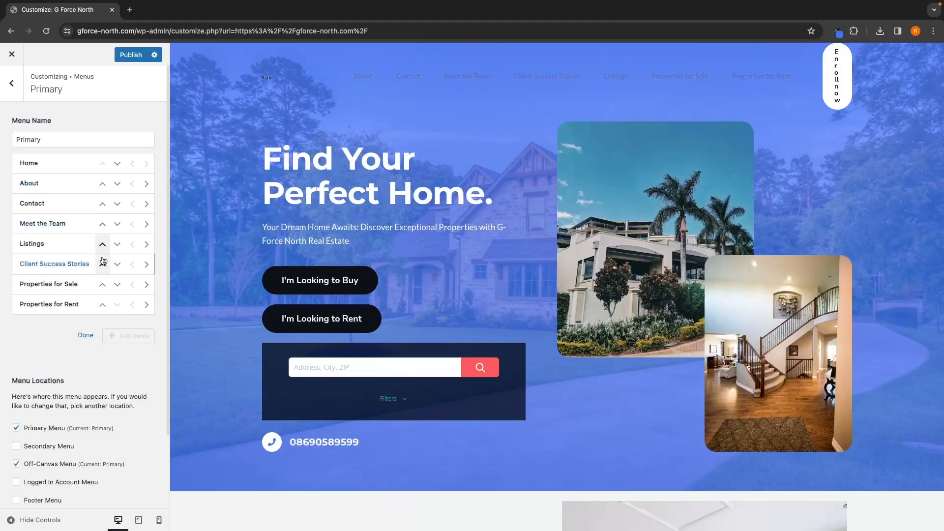
left_click(103, 244)
left_click(103, 223)
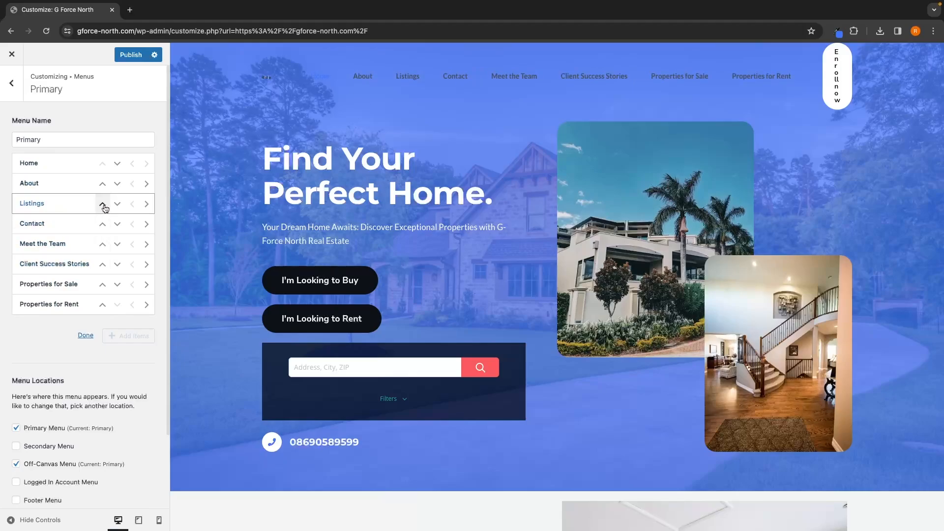
left_click(103, 204)
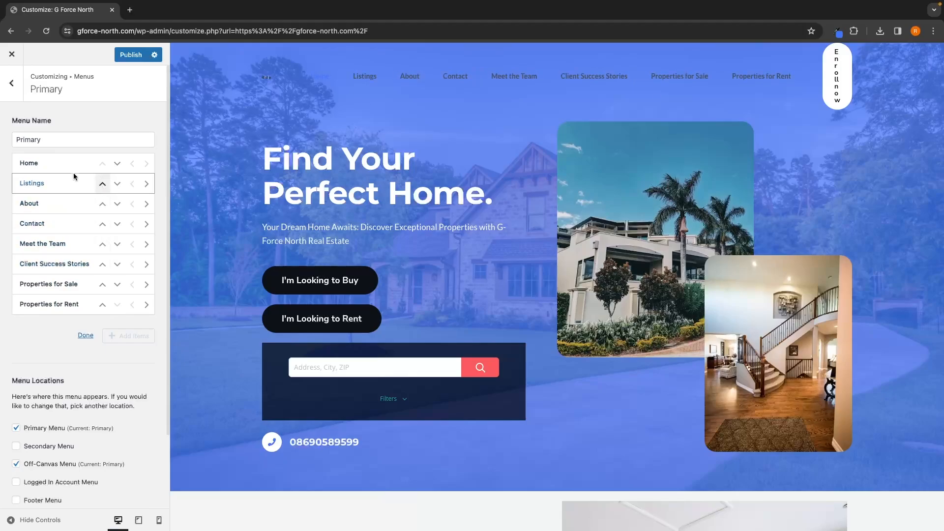
left_click(103, 284)
left_click(103, 264)
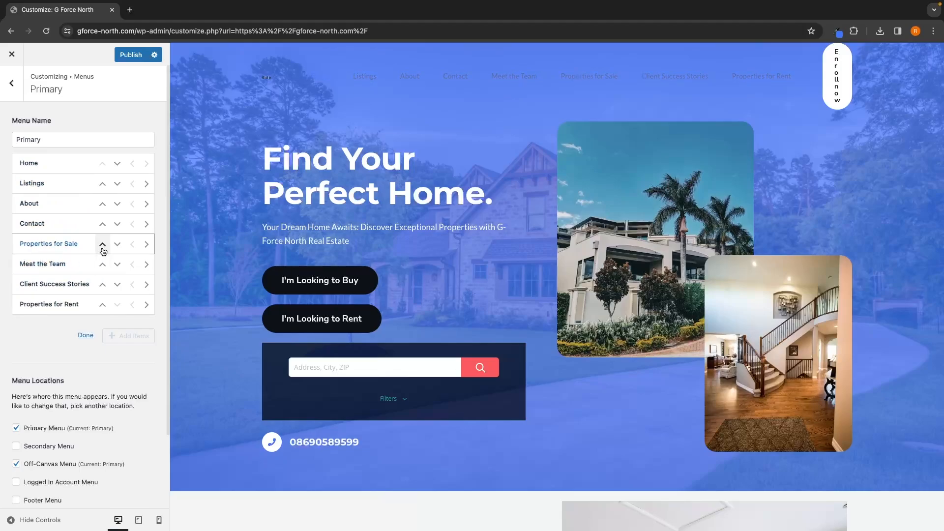
left_click(102, 243)
left_click(102, 224)
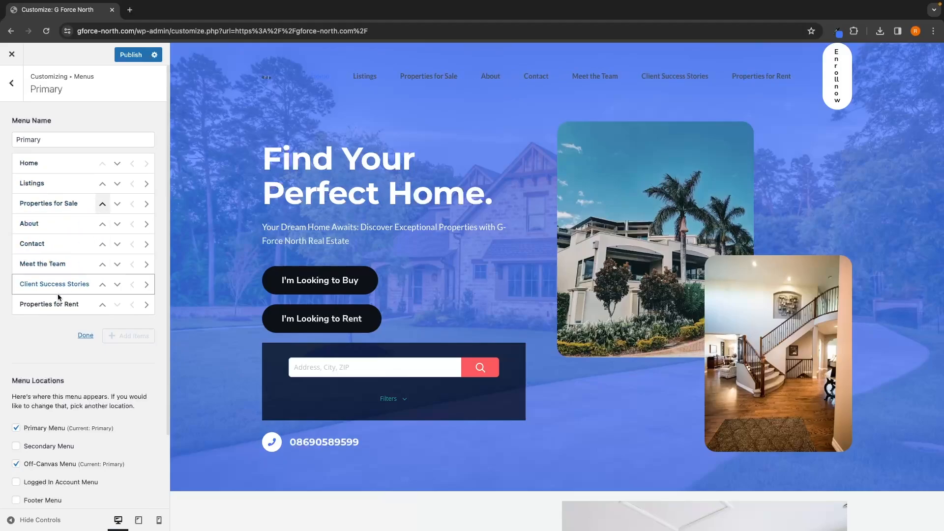
Step: Move Properties for Rent, Meet the Team and Client Success Stories above About and Contact, and finish reordering
left_click(103, 304)
left_click(102, 284)
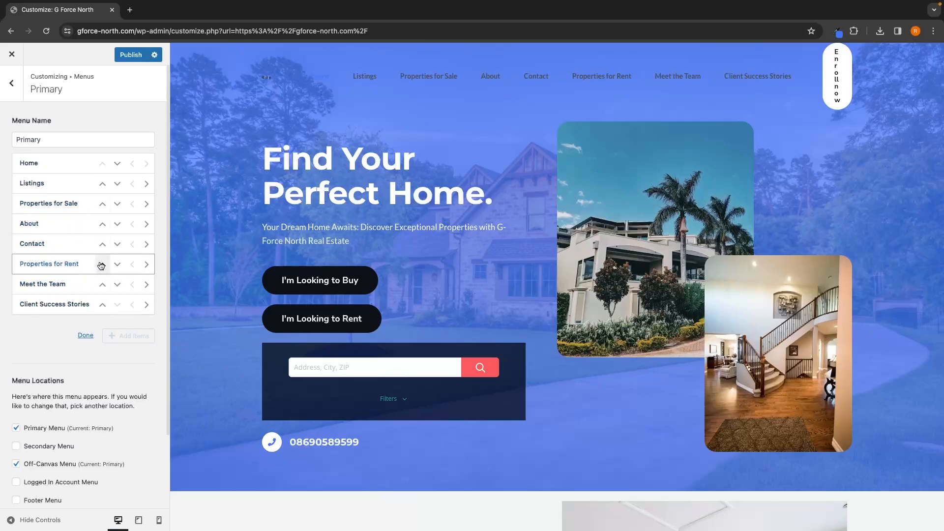
left_click(103, 264)
left_click(103, 244)
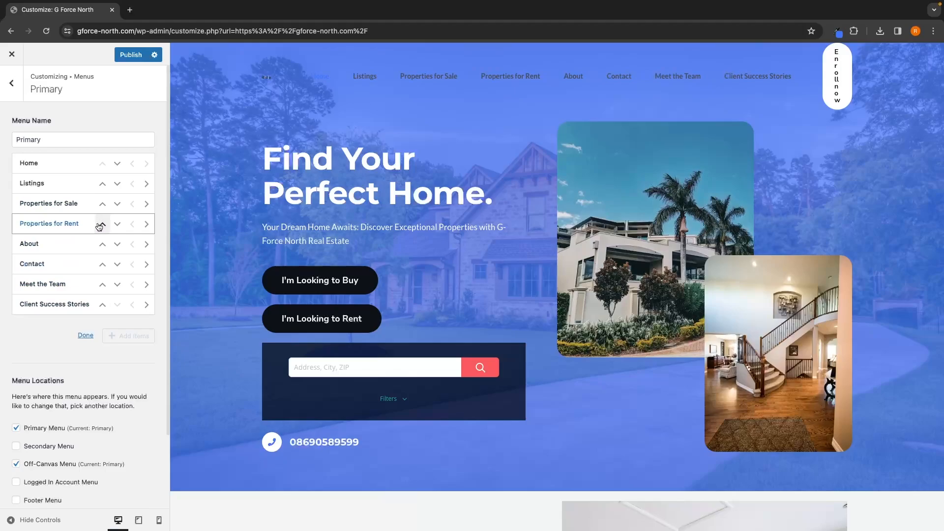
left_click(103, 284)
left_click(102, 264)
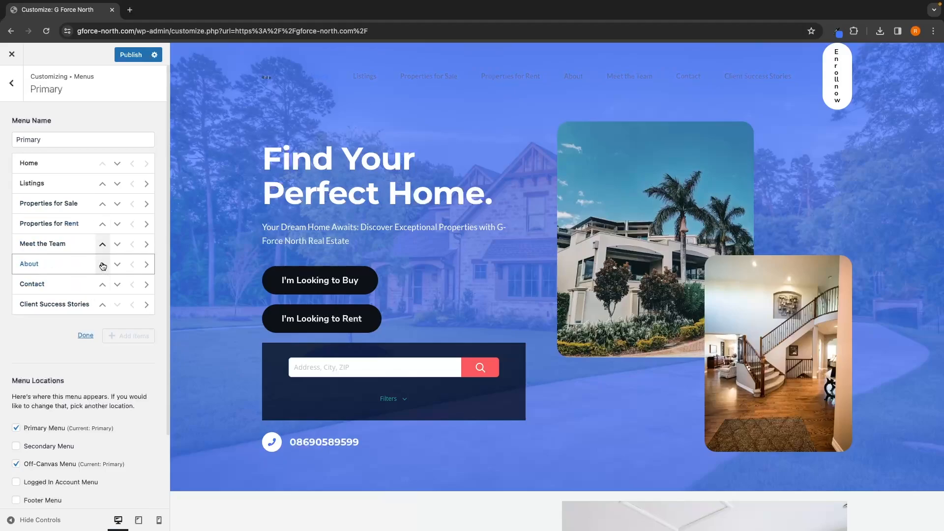
left_click(103, 305)
left_click(102, 284)
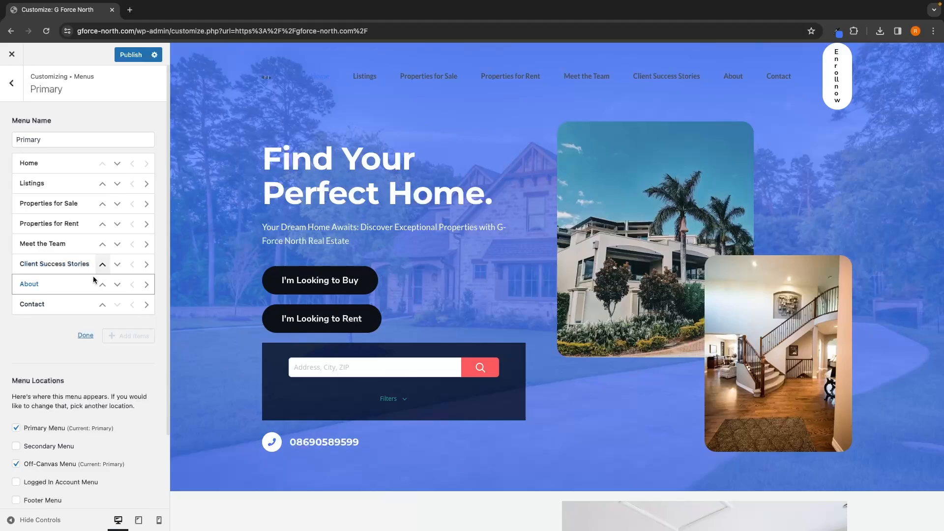
left_click(103, 304)
left_click(102, 304)
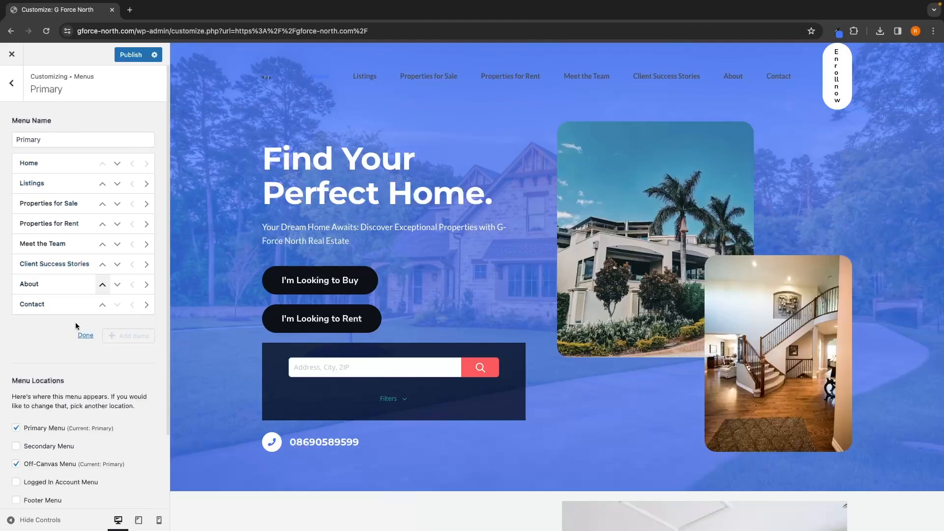
left_click(85, 335)
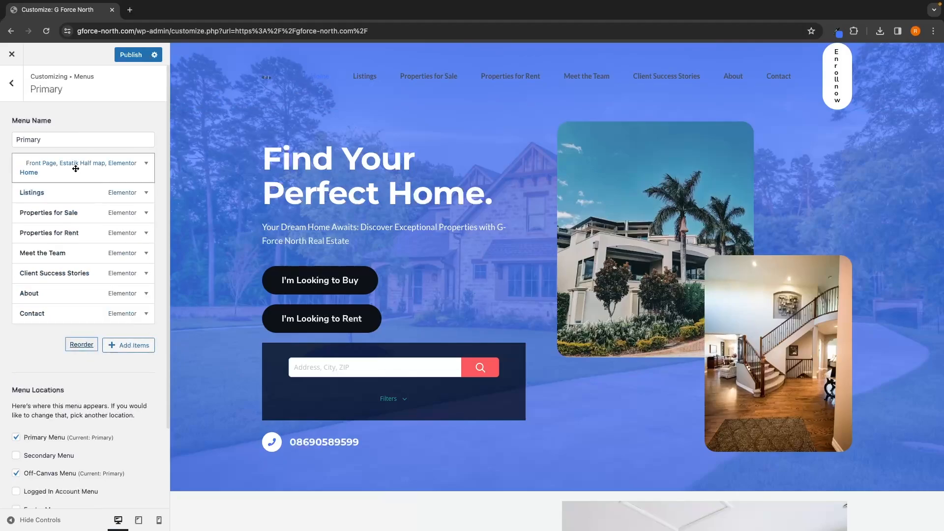
Step: Hide the header's Enroll now button by turning off its visibility on desktop, tablet and mobile
left_click(13, 84)
left_click(19, 87)
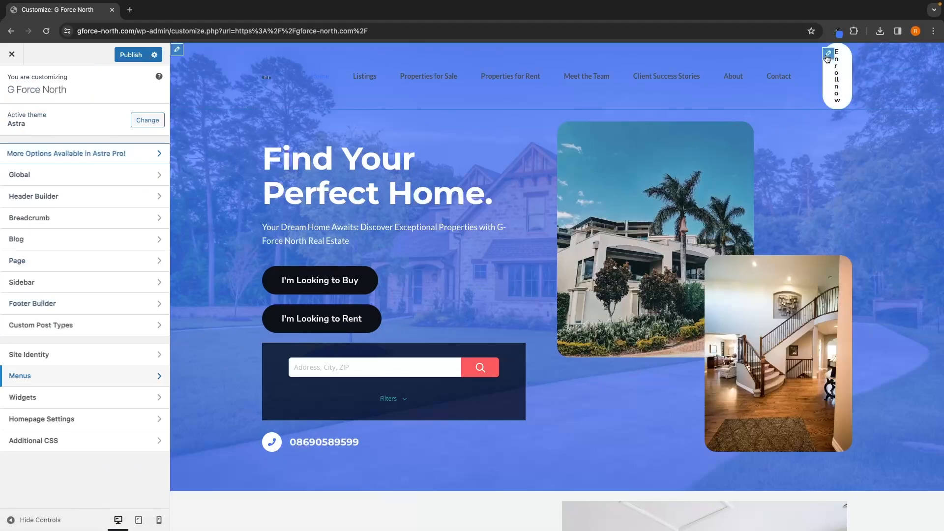
left_click(829, 54)
left_click(830, 57)
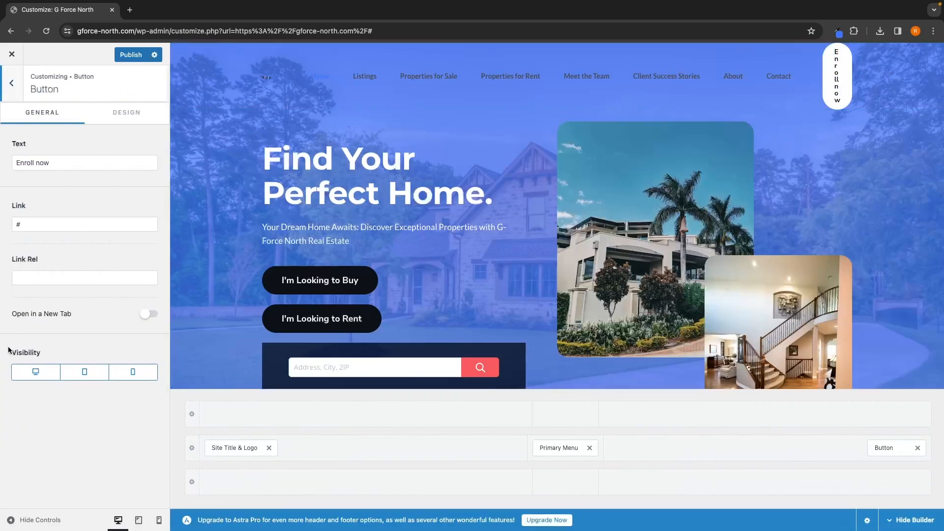
left_click_drag(8, 349, 41, 352)
left_click(26, 352)
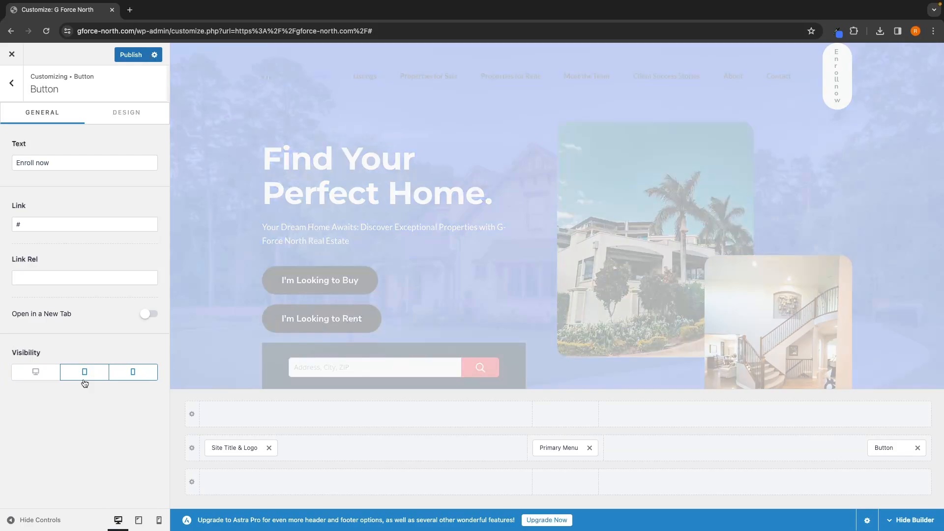
left_click(84, 374)
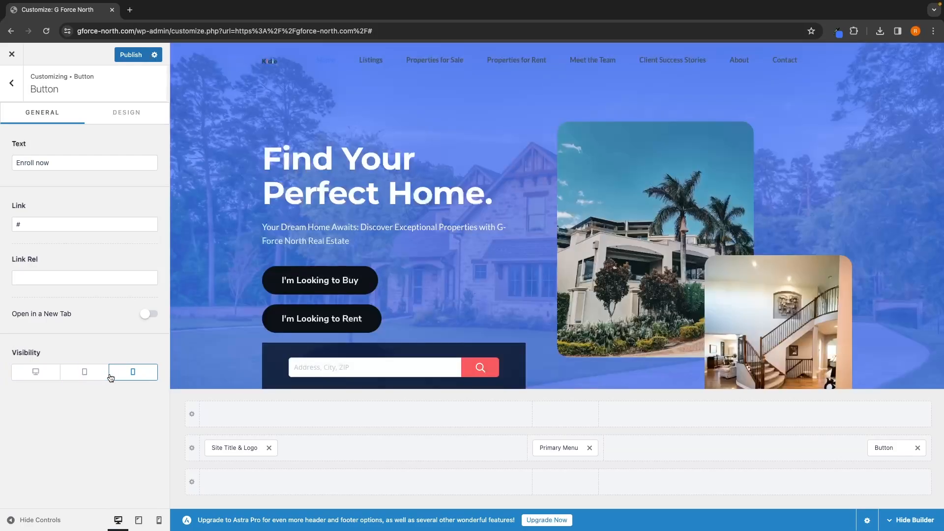
left_click(135, 374)
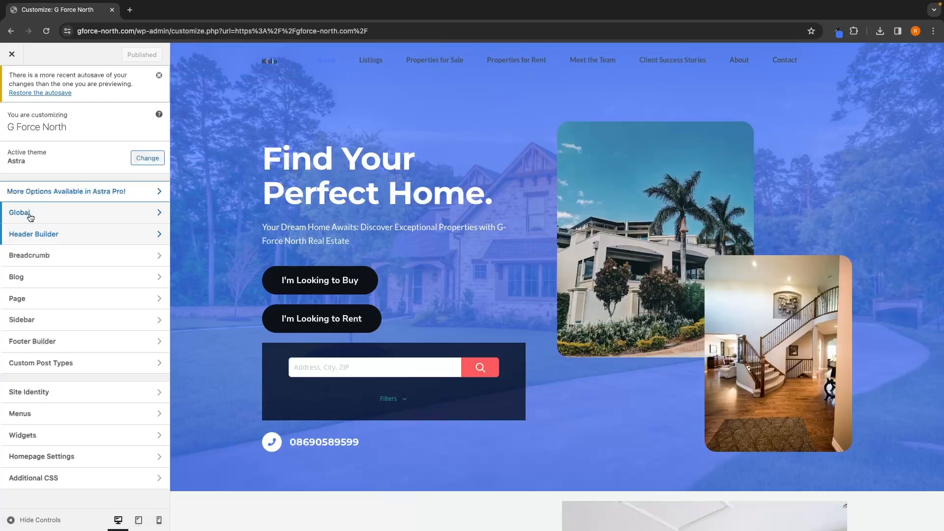
Step: Change the global color palette's Color 4 to black
left_click(33, 214)
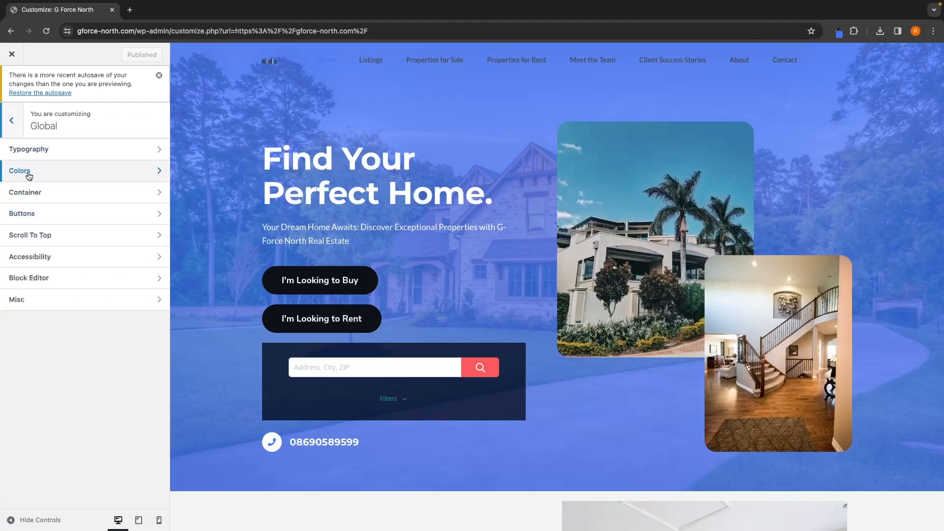
left_click(28, 175)
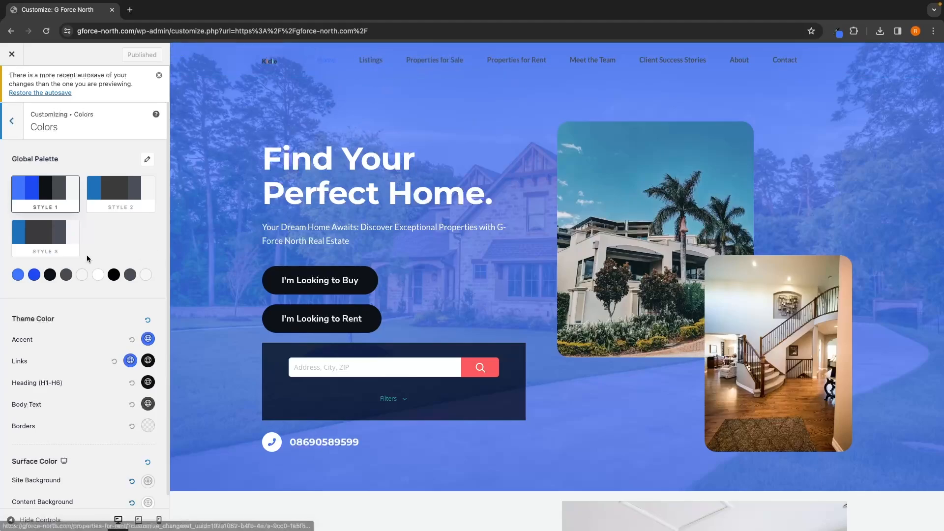
left_click(66, 275)
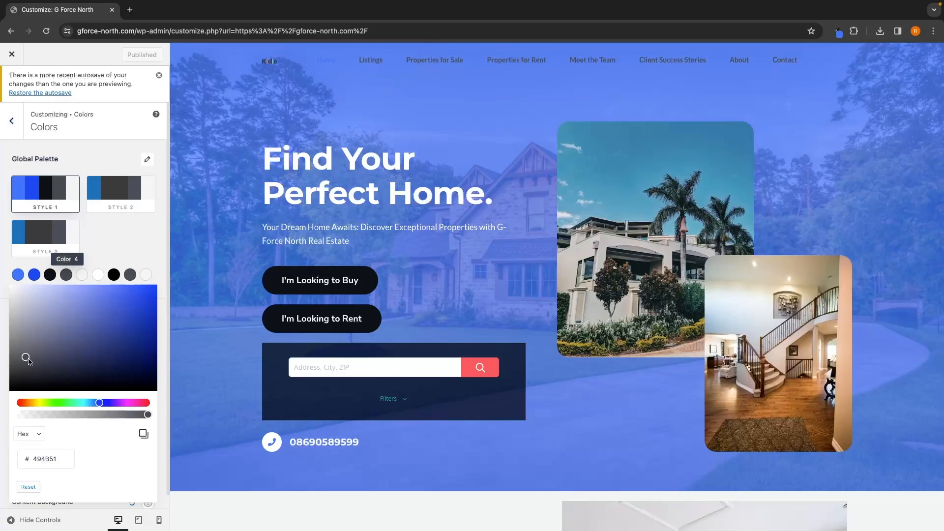
left_click_drag(28, 359, 1, 400)
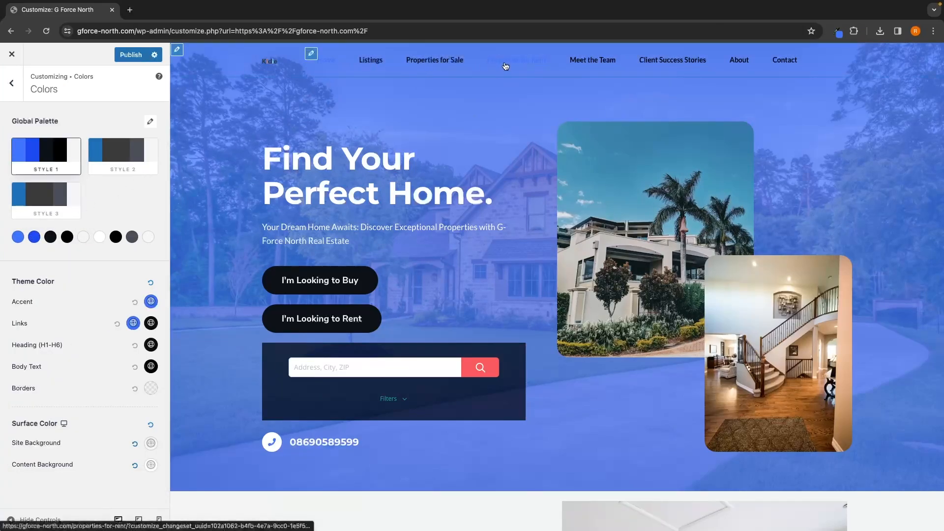
Step: Change the global palette's Color 1 to white and publish the Customizer changes
left_click(17, 239)
left_click_drag(21, 254, 1, 246)
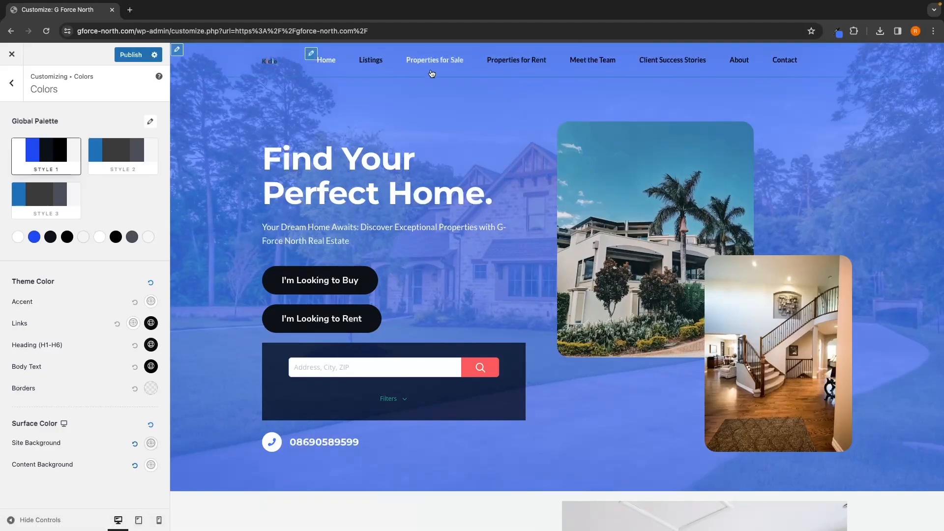
left_click(131, 55)
Step: Close the Customizer and scroll through the live home page to review the new menu and colors
left_click(5, 61)
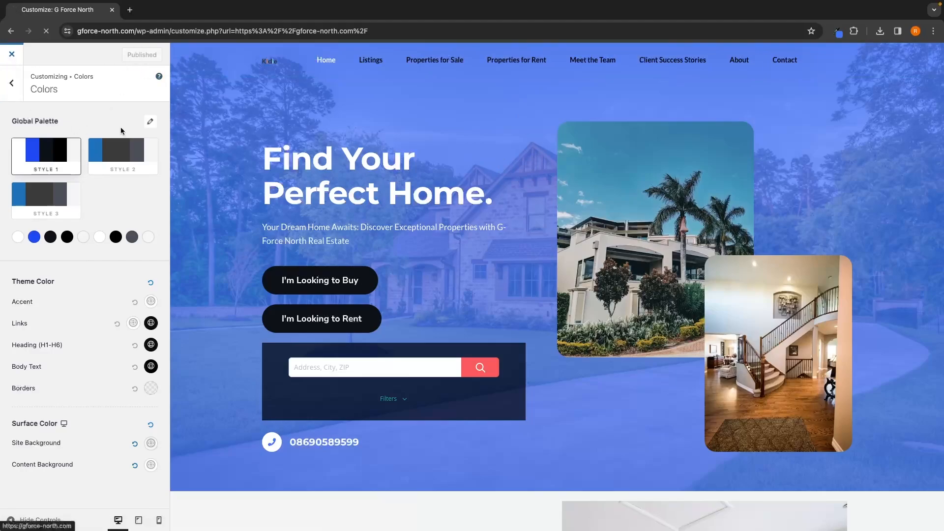
scroll(414, 265, "down", 20)
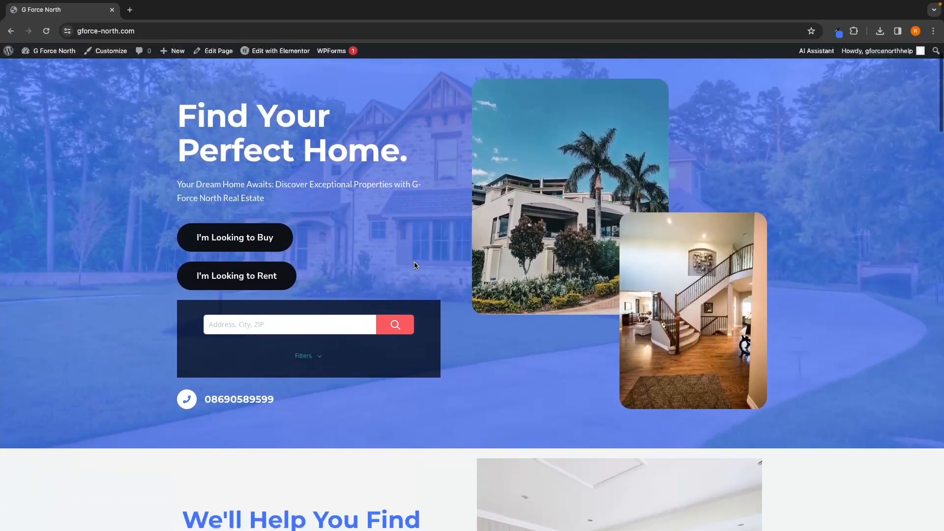
scroll(414, 266, "down", 15)
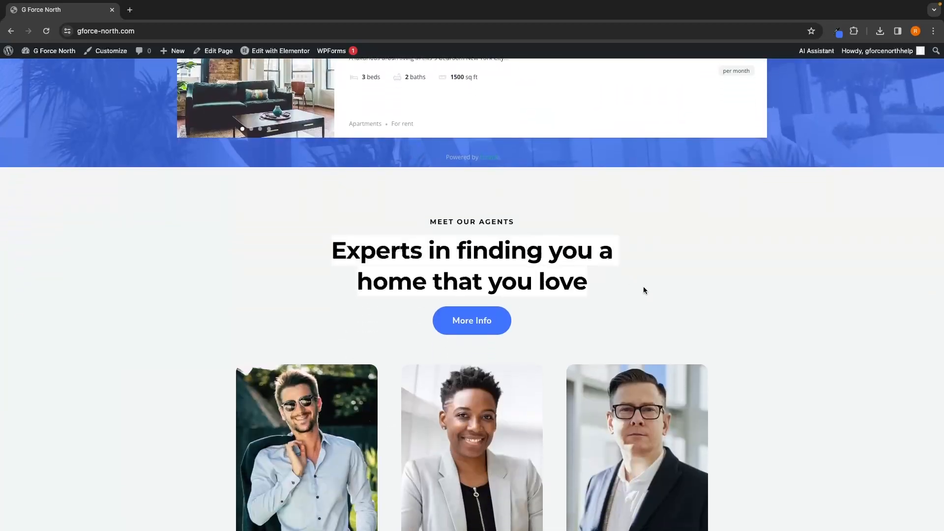
scroll(364, 241, "down", 1)
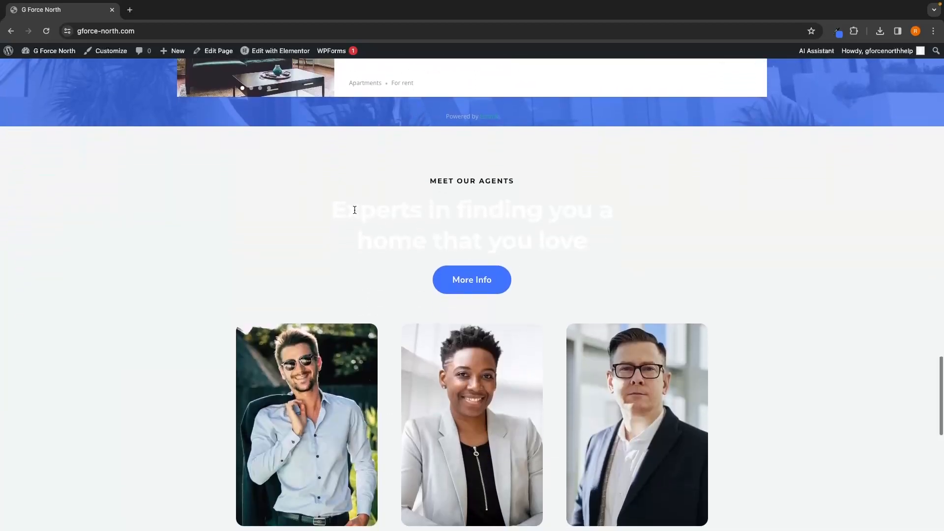
scroll(545, 228, "up", 20)
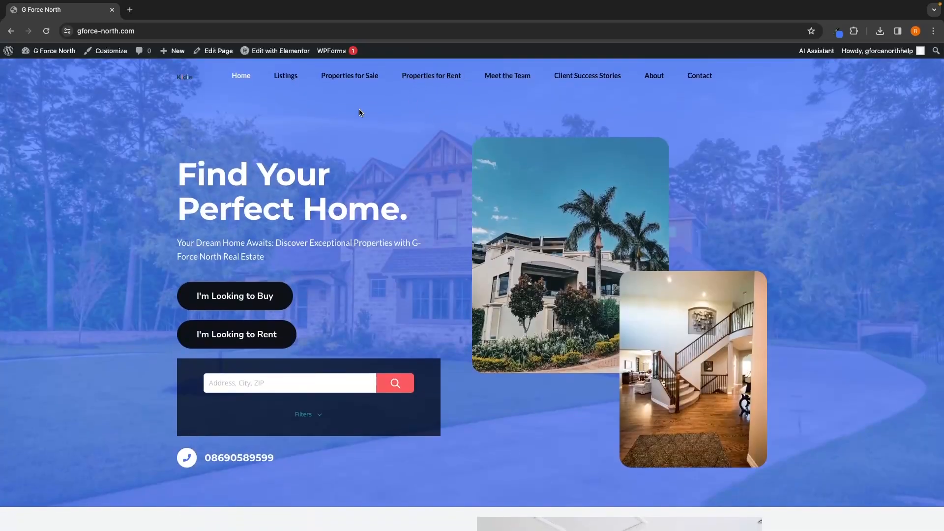
Step: Open the home page in the Elementor editor
left_click(269, 55)
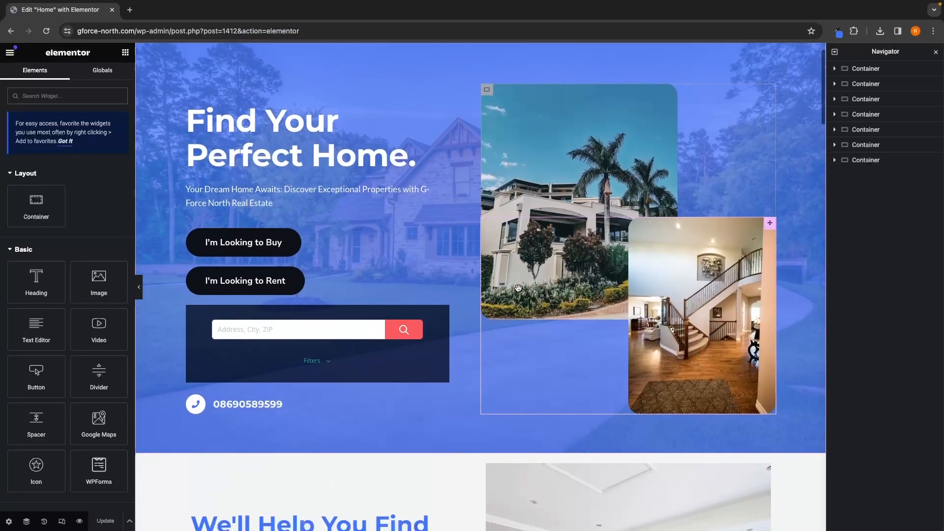
Step: Set the "Experts in finding you a home that you love" heading's text color to the site blue #4175fc
scroll(518, 288, "down", 20)
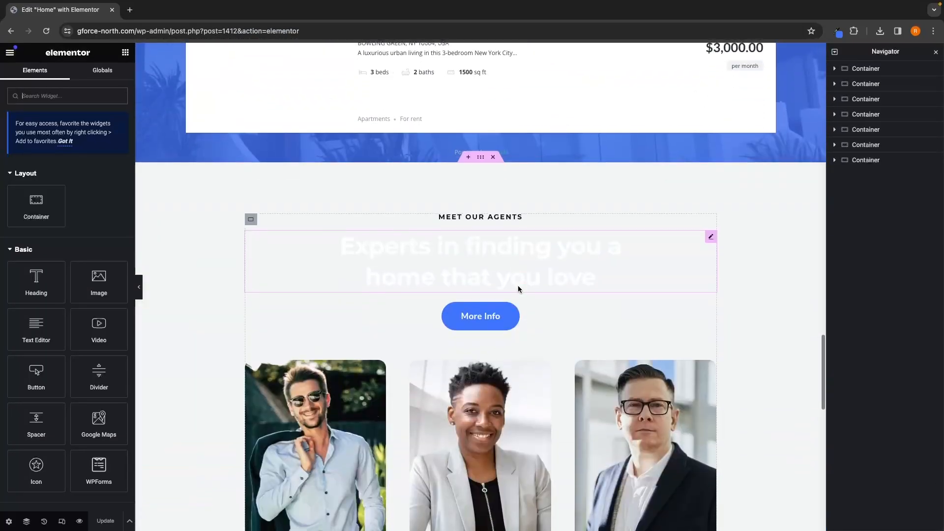
left_click(516, 246)
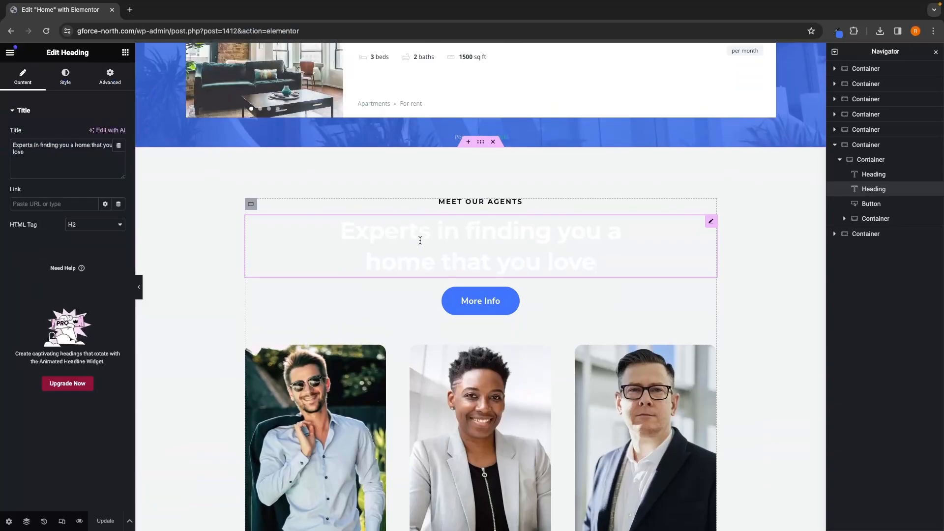
left_click(65, 77)
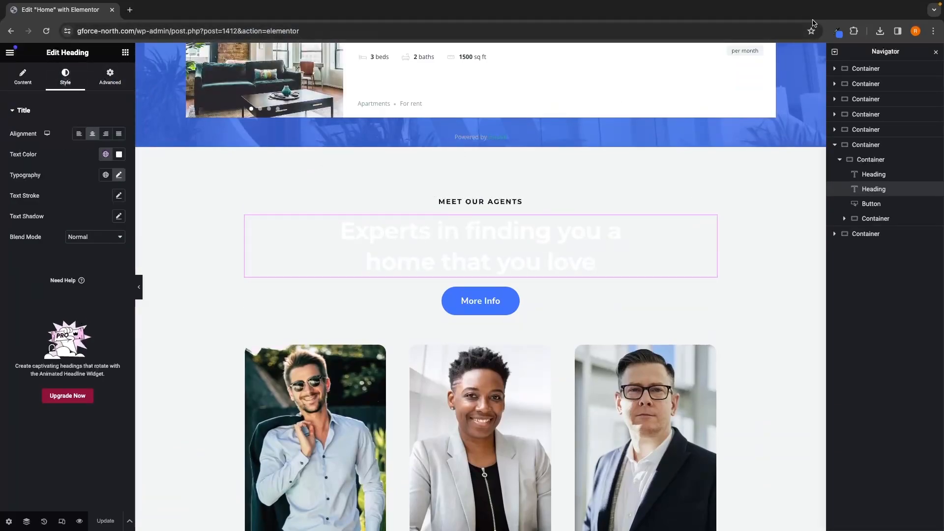
left_click(836, 31)
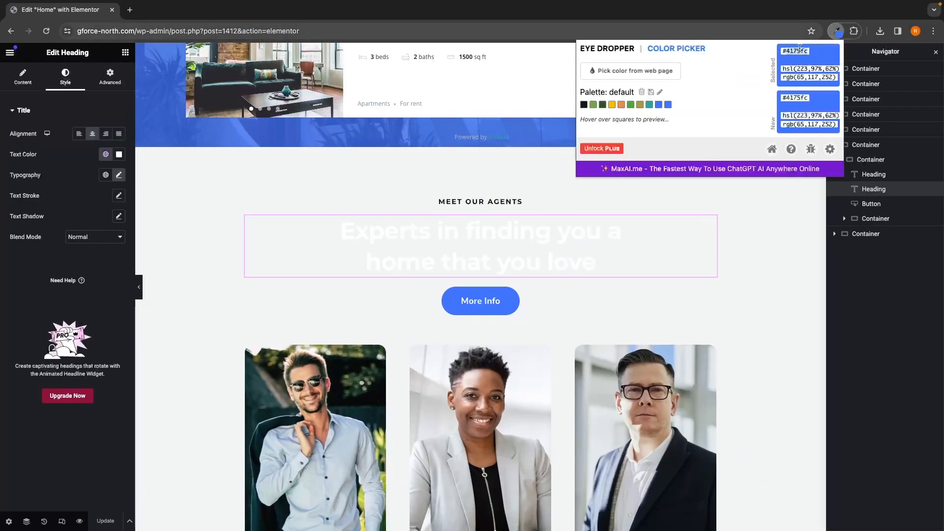
left_click(119, 155)
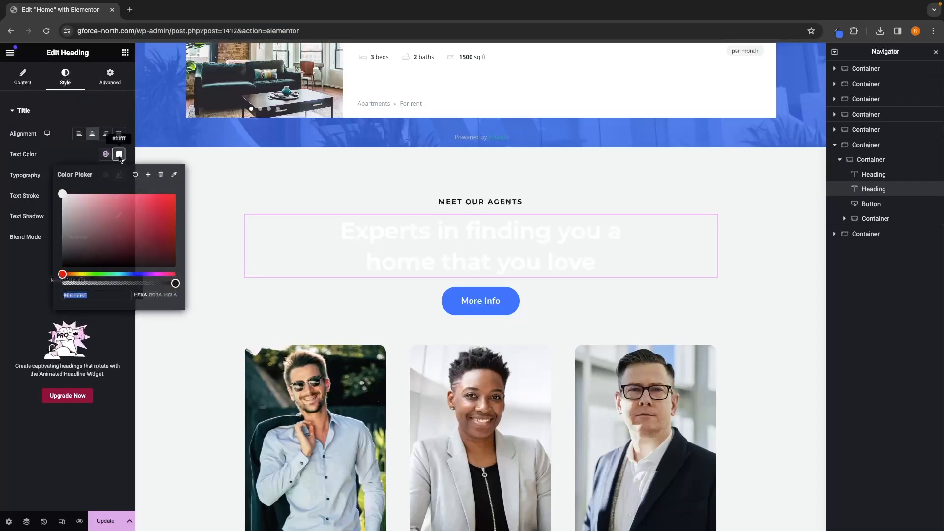
type("#4175fc")
left_click(118, 358)
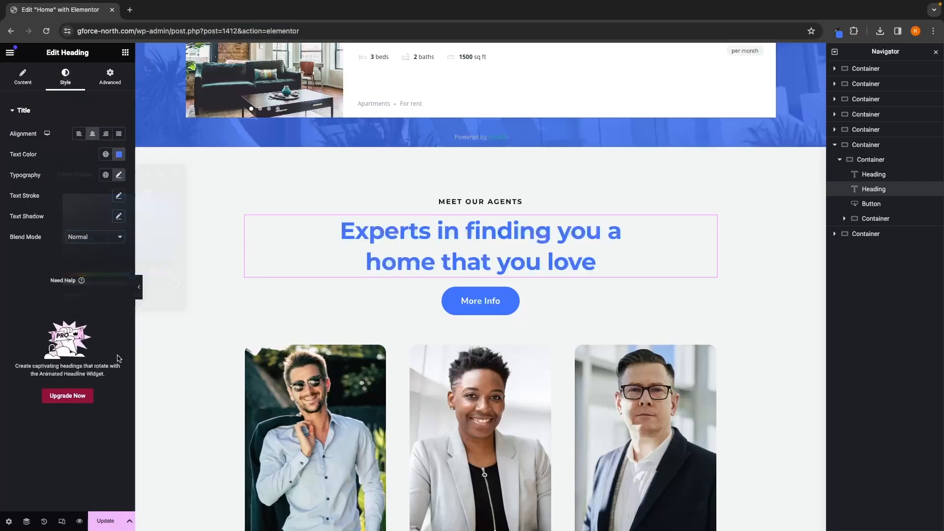
Step: Preview the edited home page and browse the Listings page of the live site
scroll(341, 444, "down", 10)
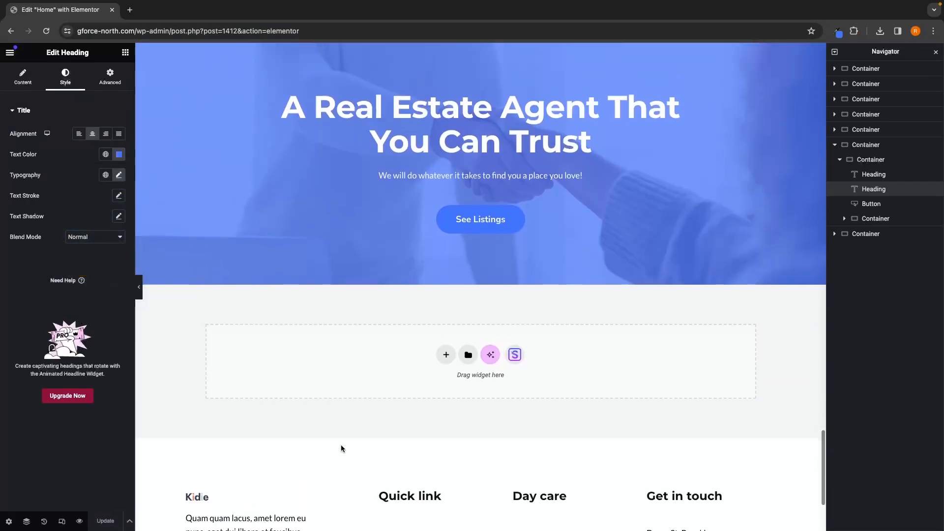
scroll(341, 444, "up", 2)
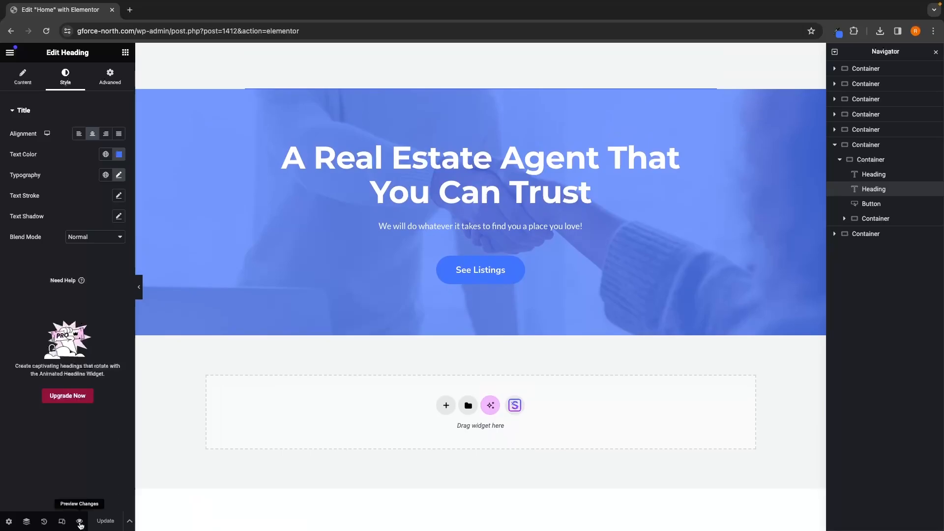
left_click(79, 522)
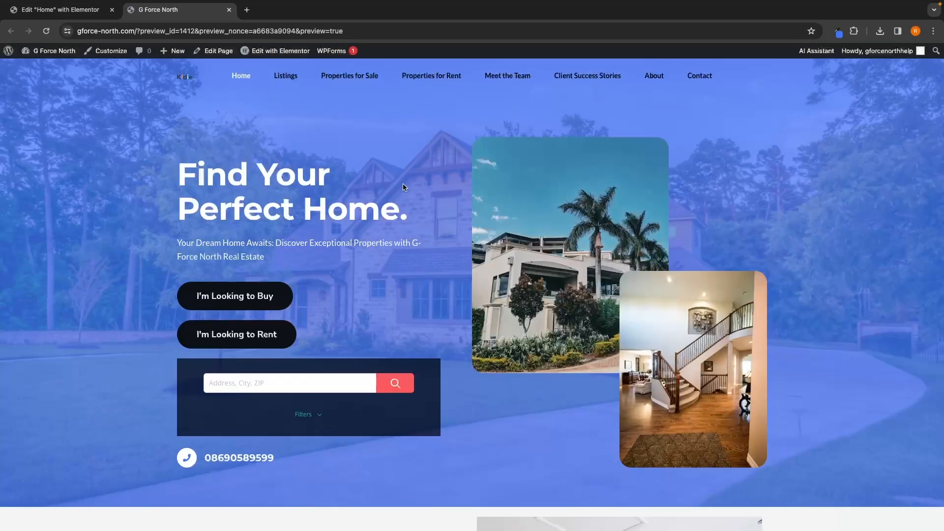
left_click(286, 76)
scroll(373, 148, "down", 3)
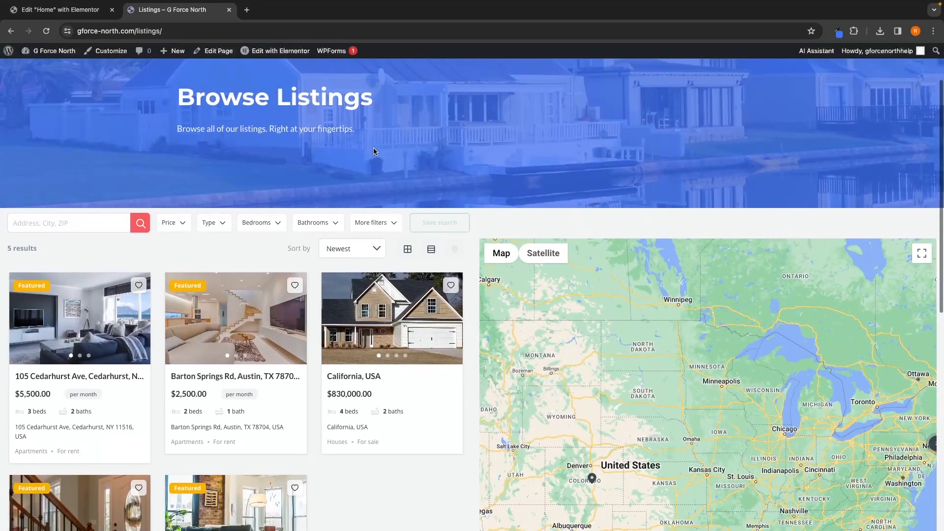
scroll(373, 151, "up", 3)
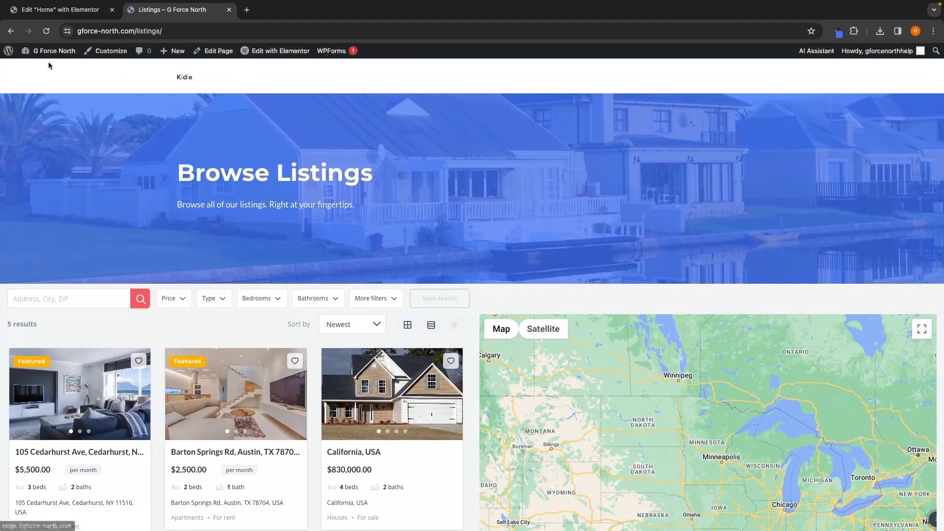
mouse_move(8, 57)
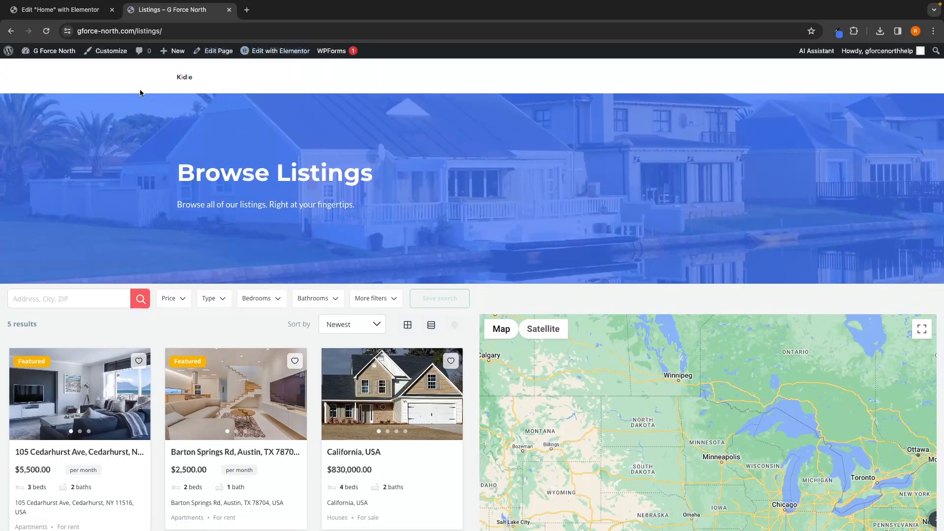
Step: Open the site Customizer and inspect the header logo
left_click(182, 83)
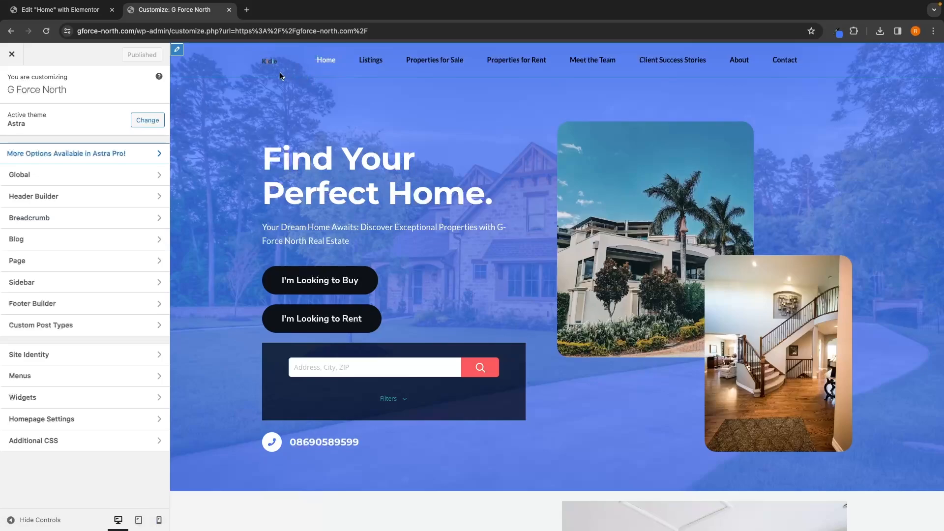
left_click(269, 64)
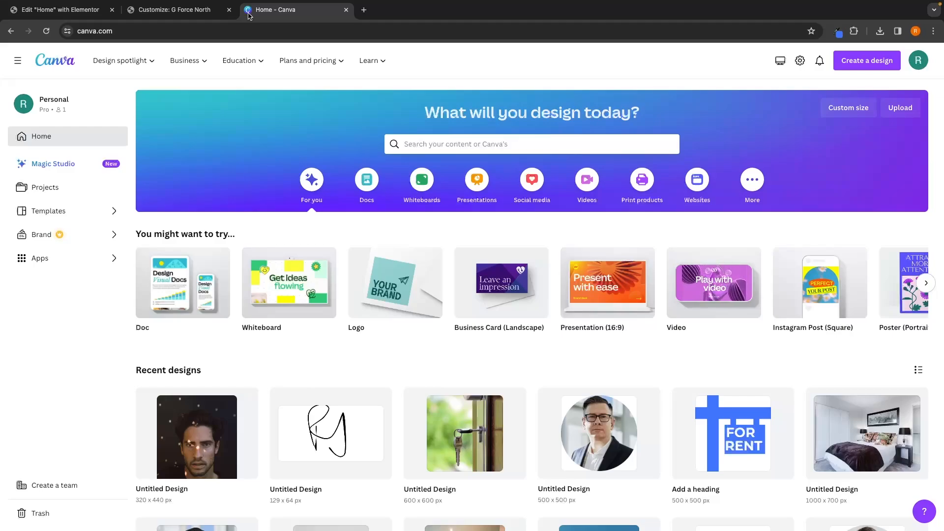
Step: Switch to Canva and start a new 500 × 500 px Logo design
left_click(870, 65)
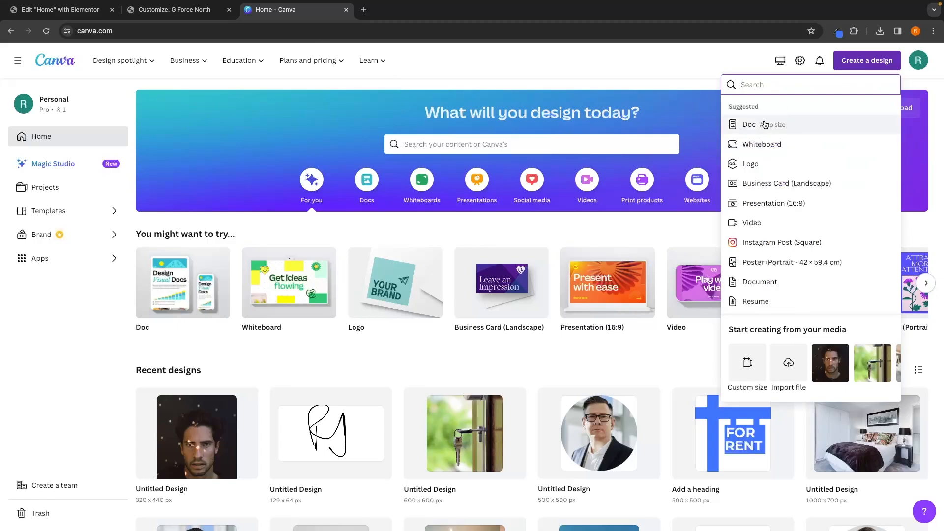
type("logo")
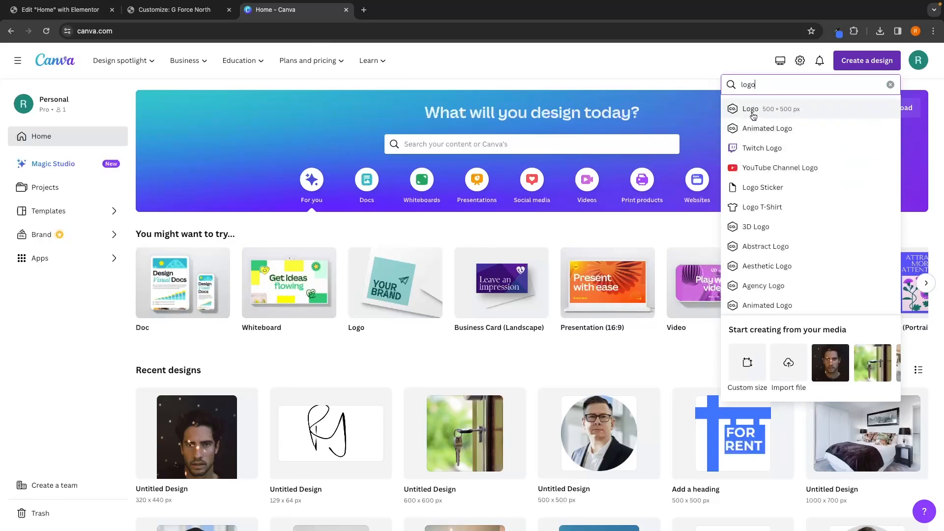
left_click(750, 109)
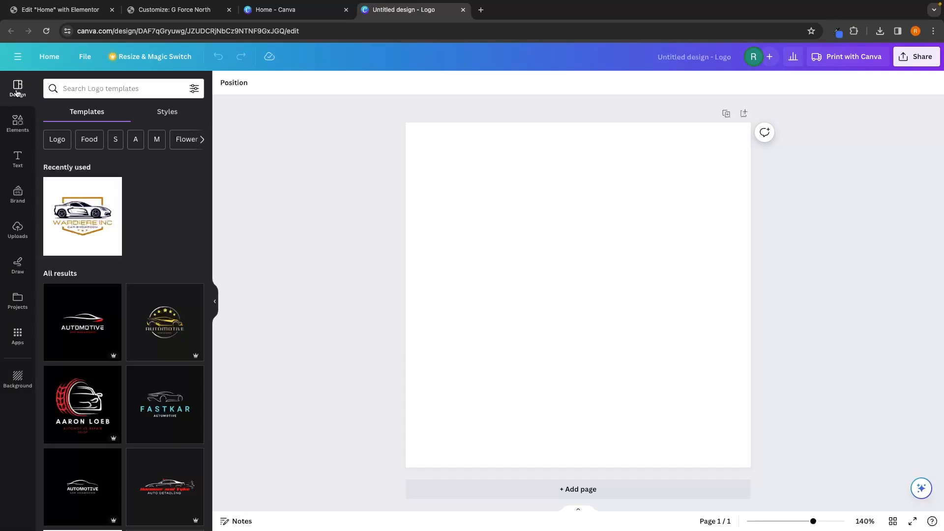
Step: Search logo templates for real estate and apply the Green and Beige Minimalist Real Estate Logo template
left_click(68, 89)
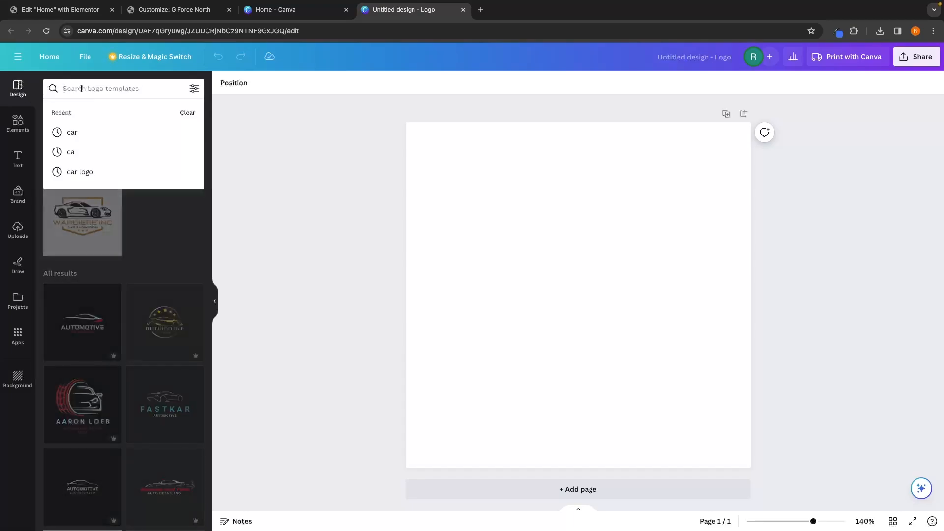
type("real")
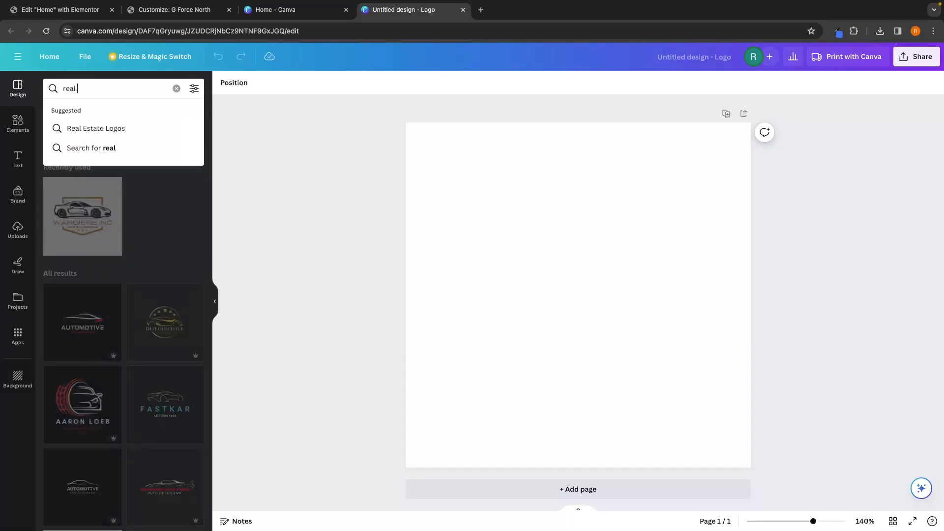
type(" estate")
key("Return")
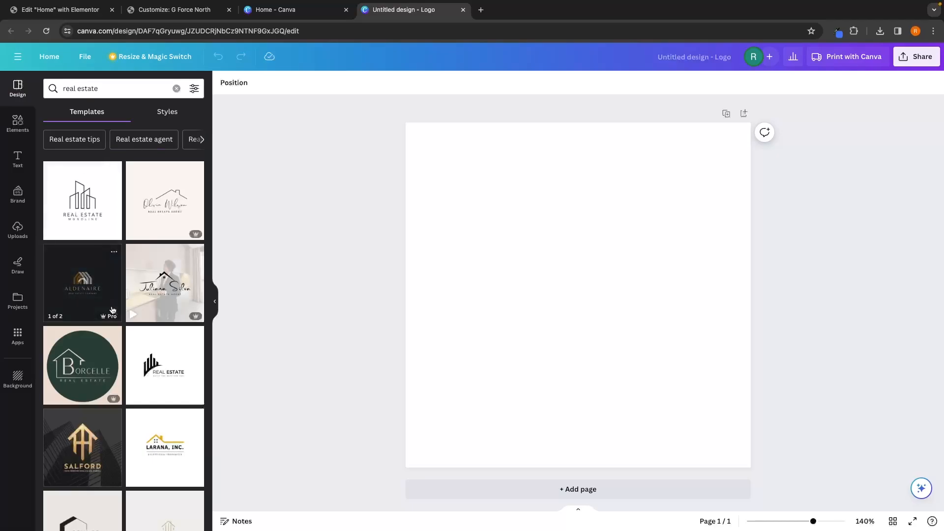
scroll(147, 315, "down", 5)
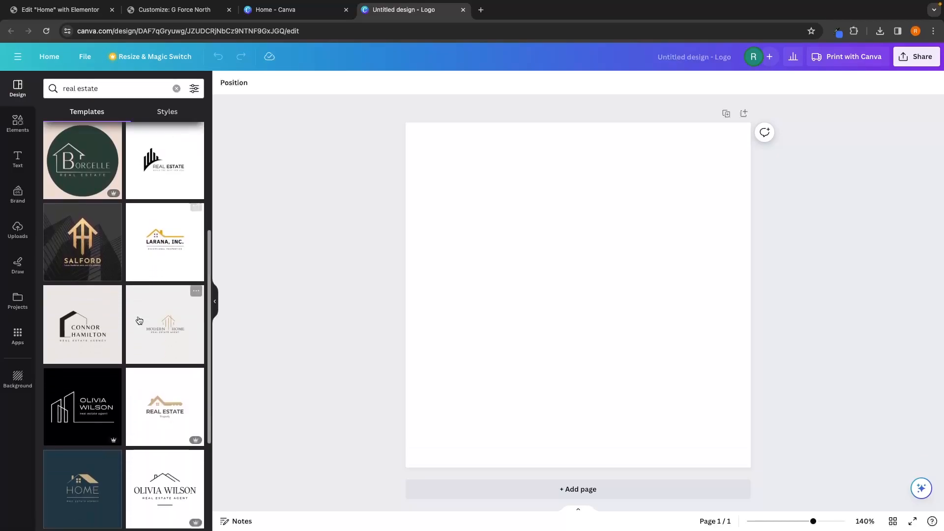
scroll(139, 320, "down", 4)
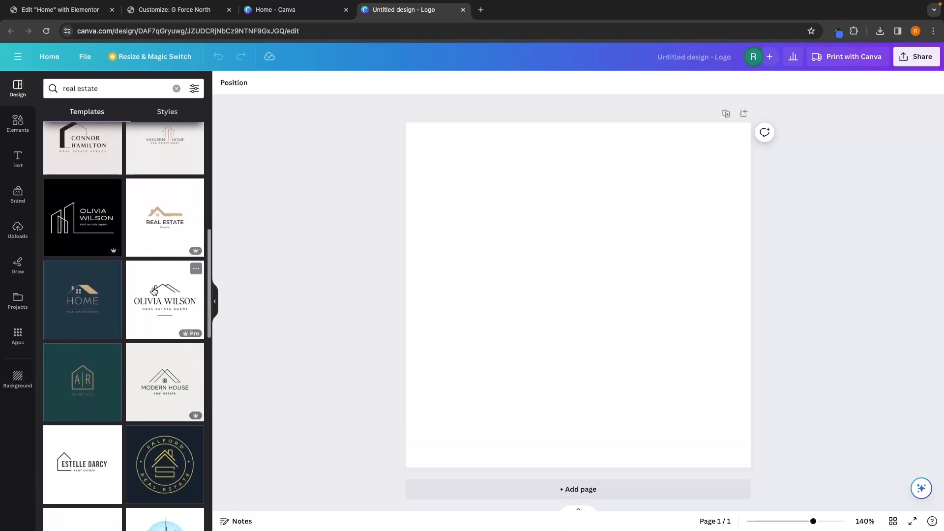
left_click(165, 487)
left_click(459, 164)
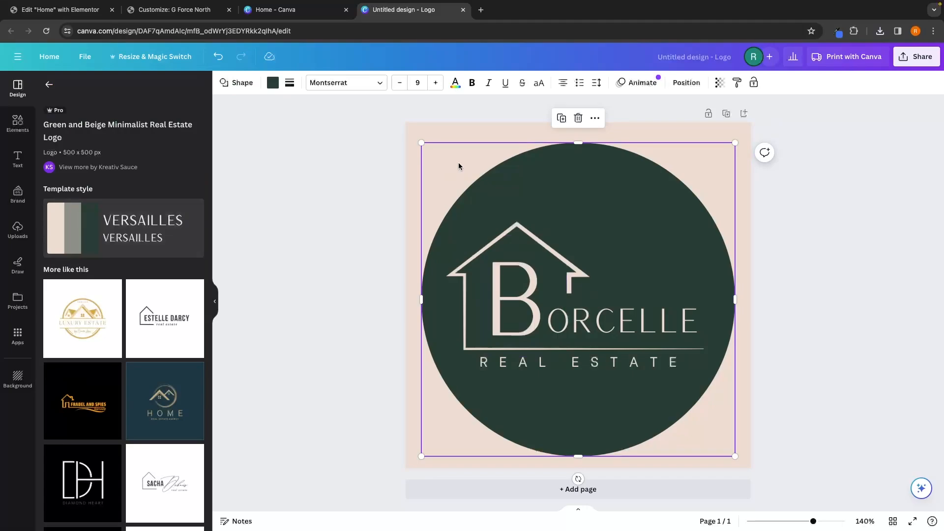
Step: Replace the template's large initial with G and its name text with FORCE NORTH
left_click(536, 282)
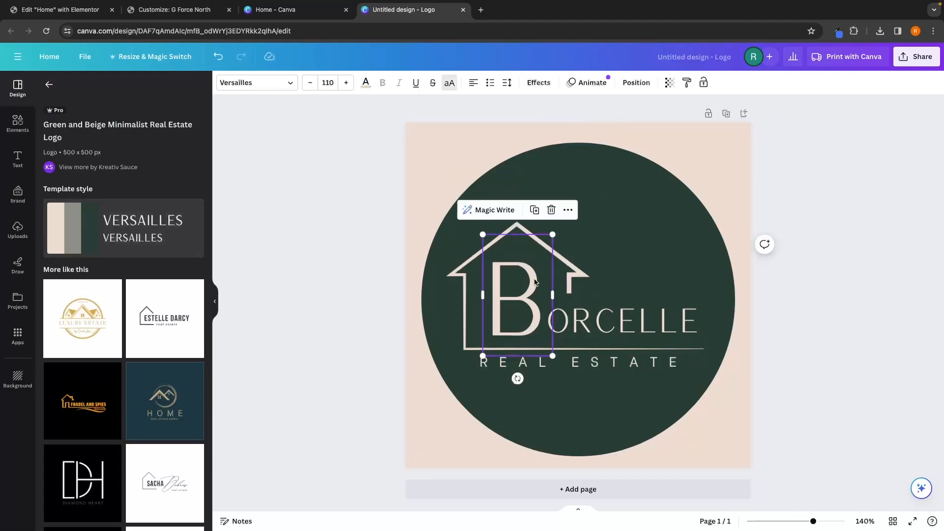
double_click(531, 316)
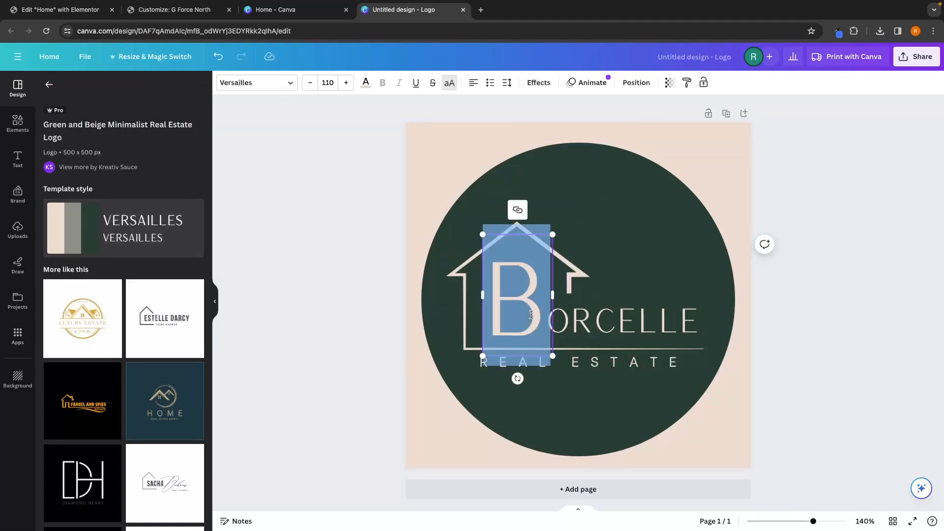
type("F")
key("BackSpace")
type("G")
double_click(631, 320)
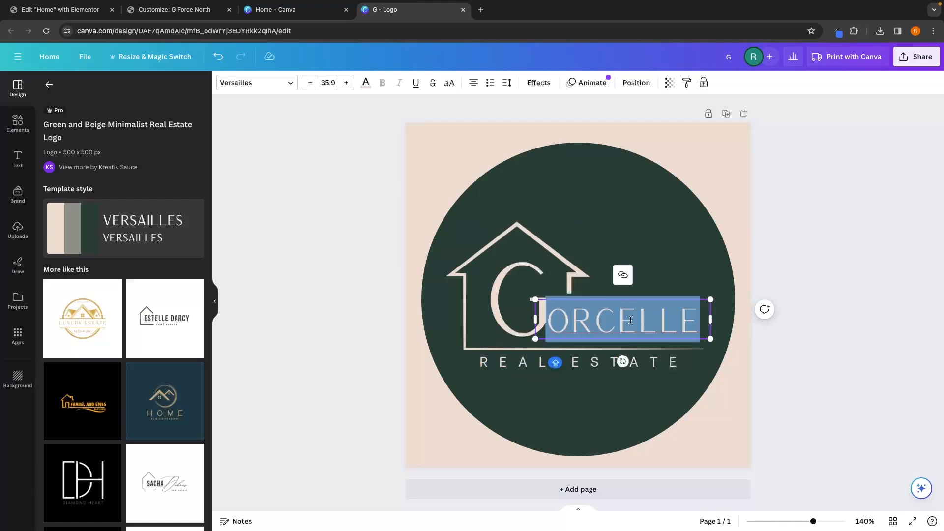
type("FORCE")
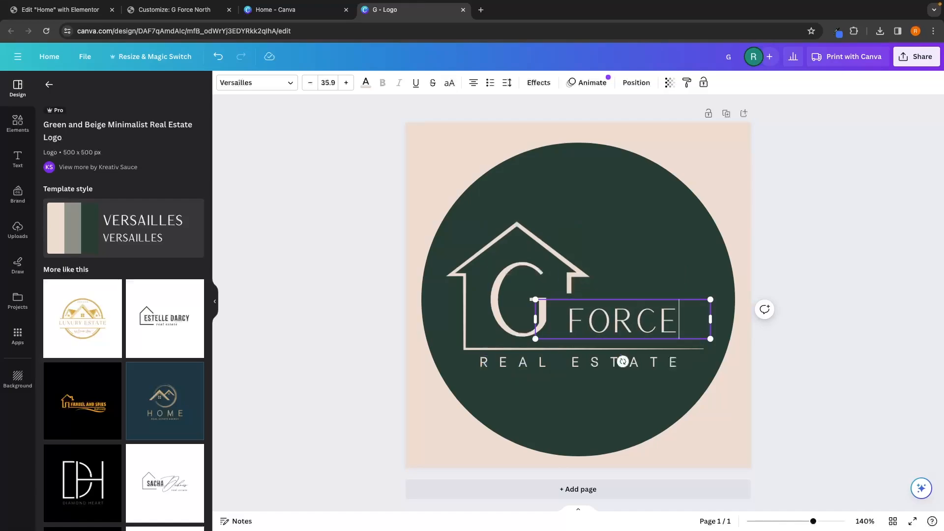
type(" NORTH")
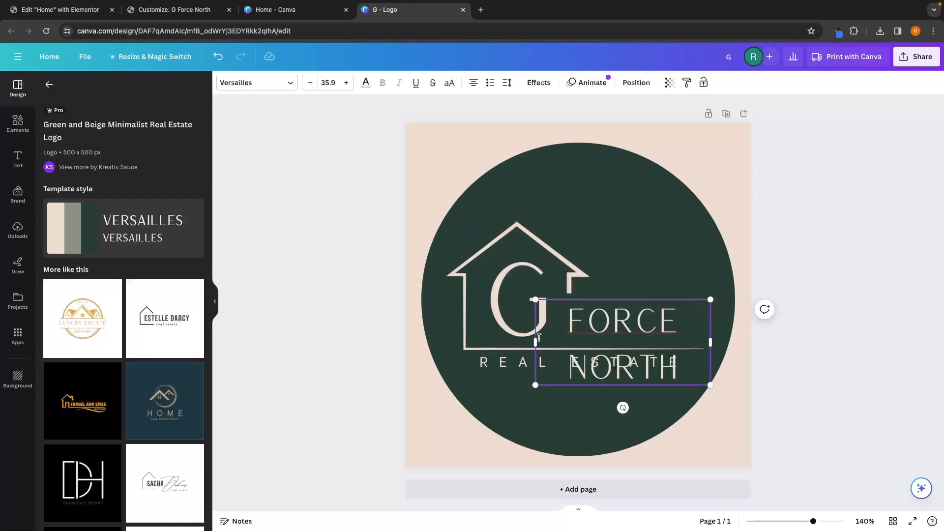
Step: Widen the FORCE NORTH text box onto one line and place it beside the G
left_click_drag(534, 339, 467, 331)
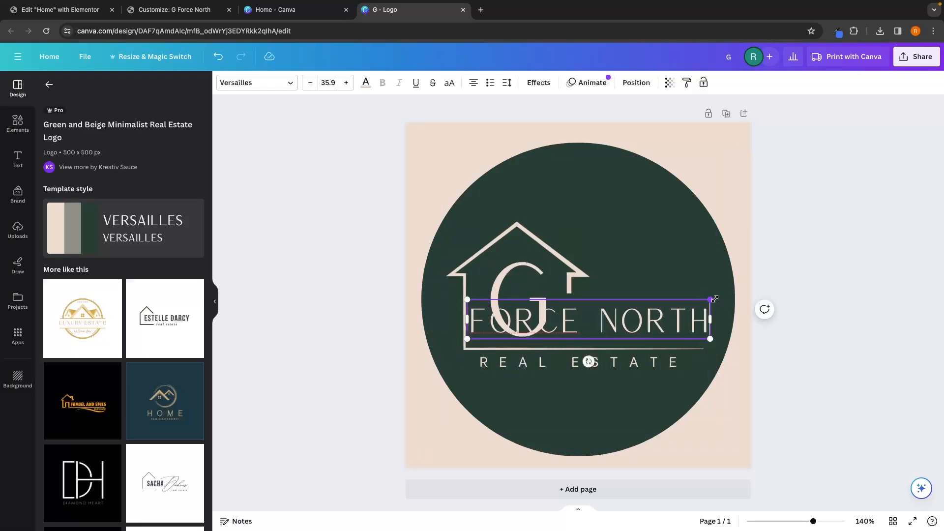
left_click_drag(709, 300, 702, 326)
left_click_drag(573, 344, 658, 332)
left_click(855, 353)
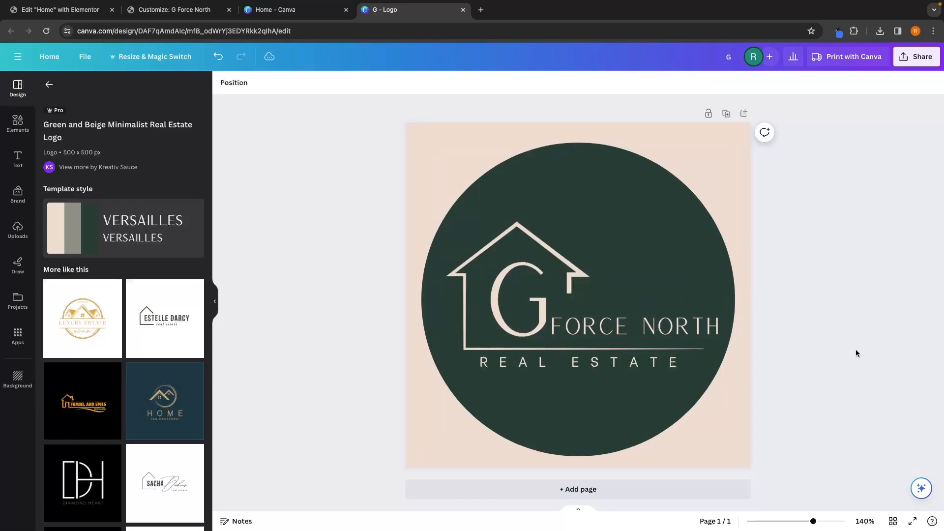
Step: Change the circle background's fill color to white
left_click(661, 211)
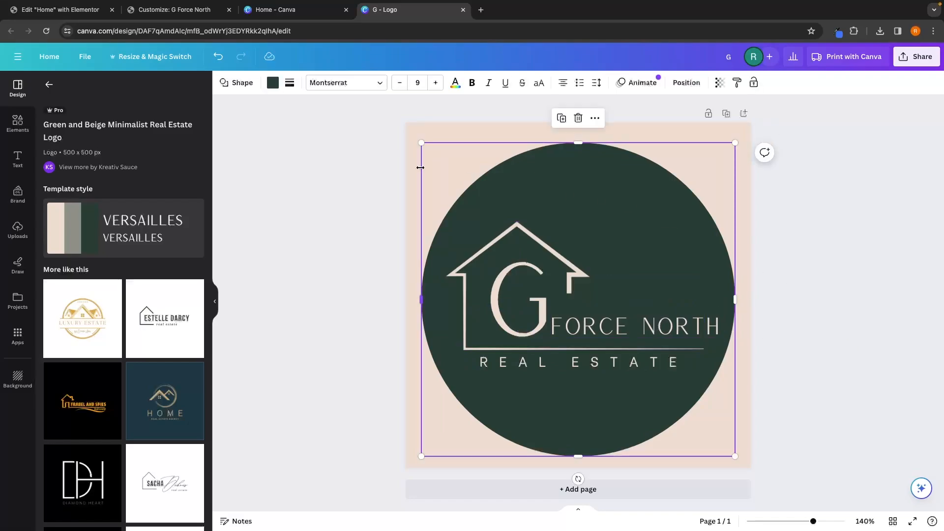
left_click(273, 82)
left_click(165, 142)
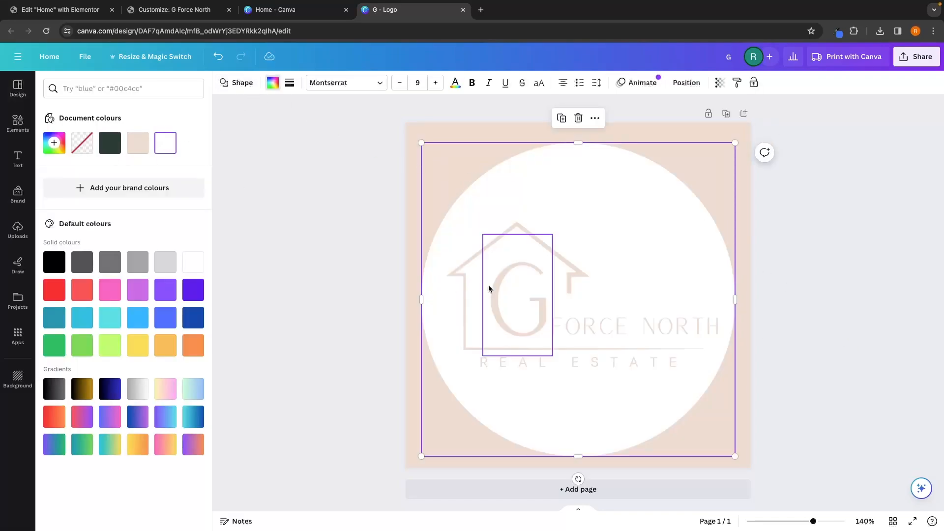
Step: Recolor the logo's house outline with the site's blue #4175fc, copied from the web page
left_click(470, 251)
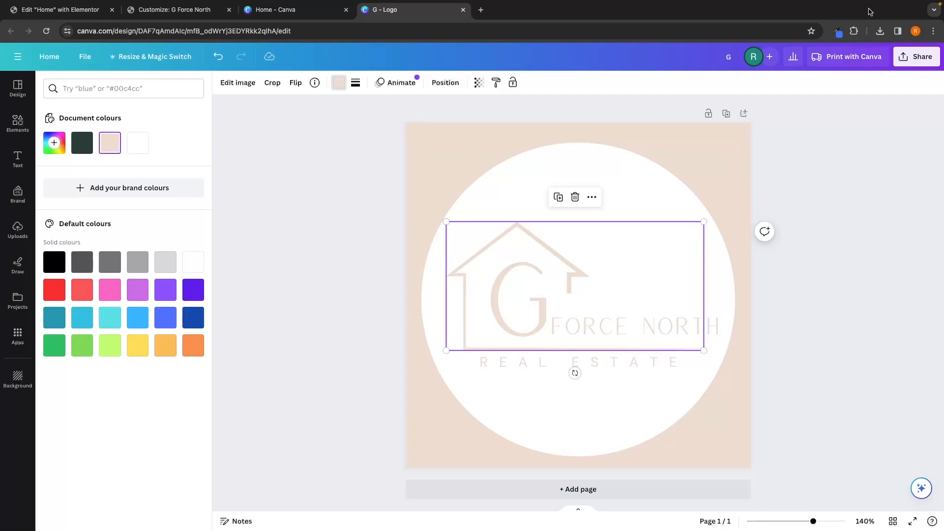
left_click(837, 31)
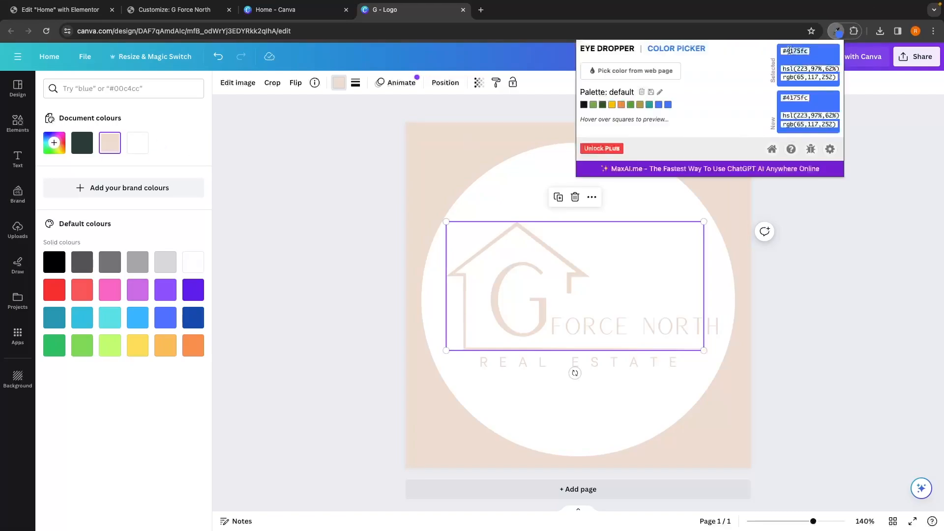
left_click(448, 242)
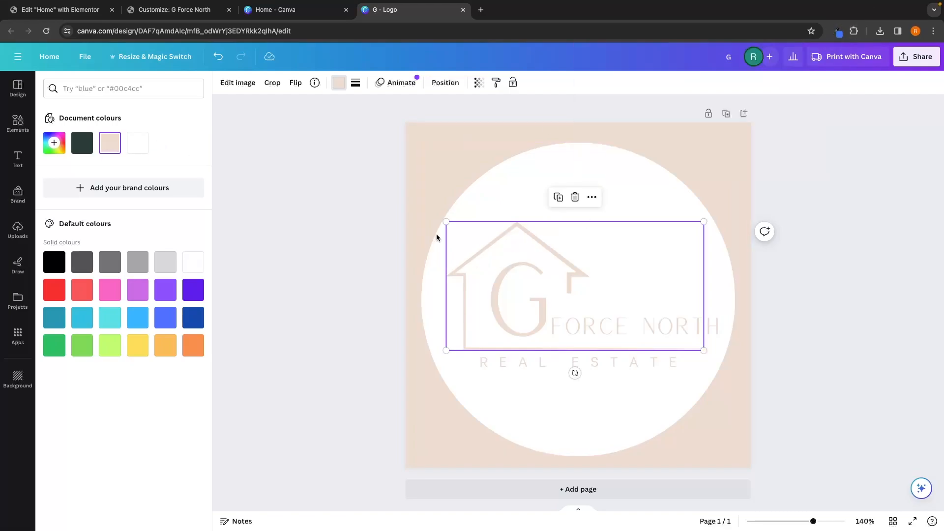
left_click(54, 146)
type("#4175FC")
Step: Apply the same blue to the G, FORCE NORTH and REAL ESTATE text of the logo
left_click(525, 290)
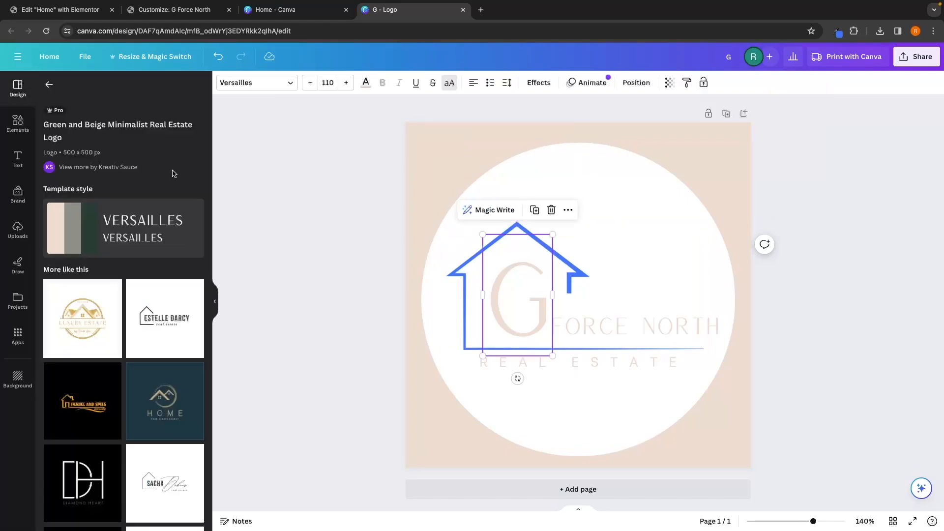
left_click(365, 82)
left_click(82, 143)
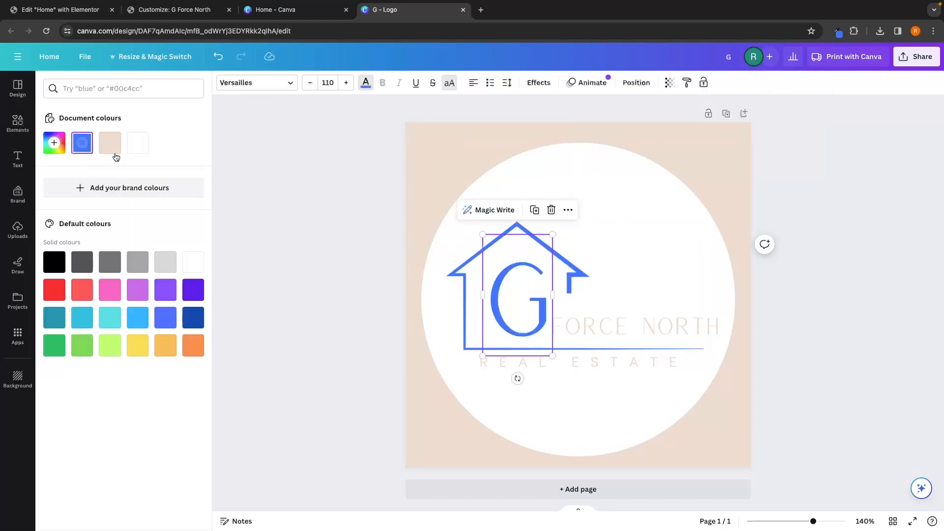
left_click(636, 329)
left_click(82, 142)
left_click(571, 363)
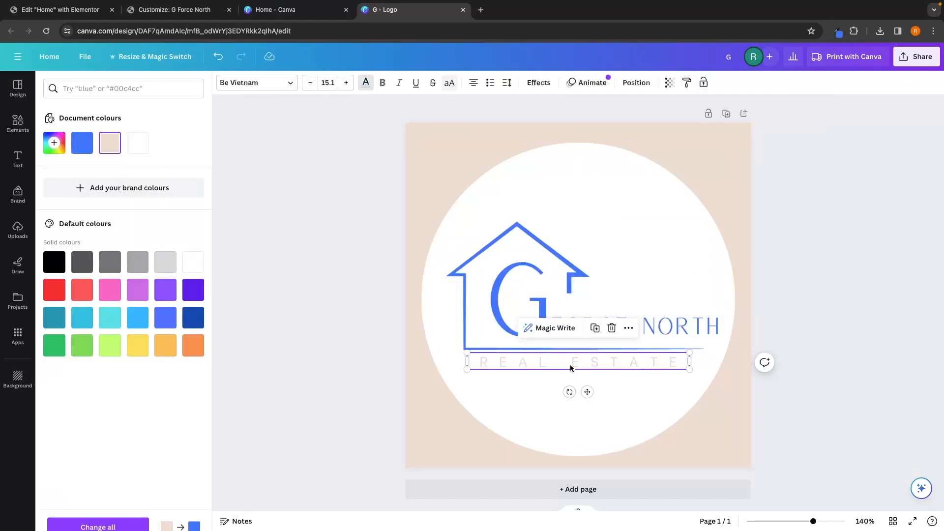
left_click(81, 143)
left_click(344, 255)
left_click(344, 253)
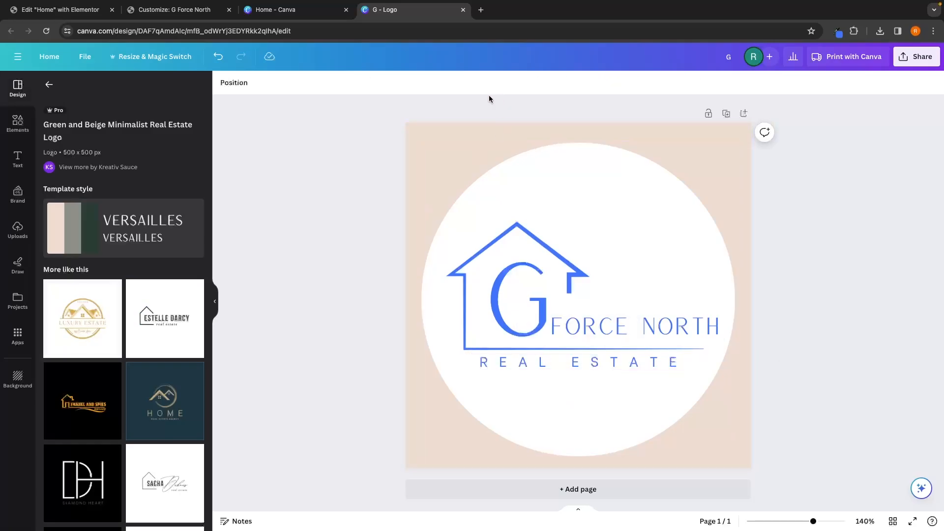
Step: Download the logo as a PNG with a transparent background
left_click(915, 56)
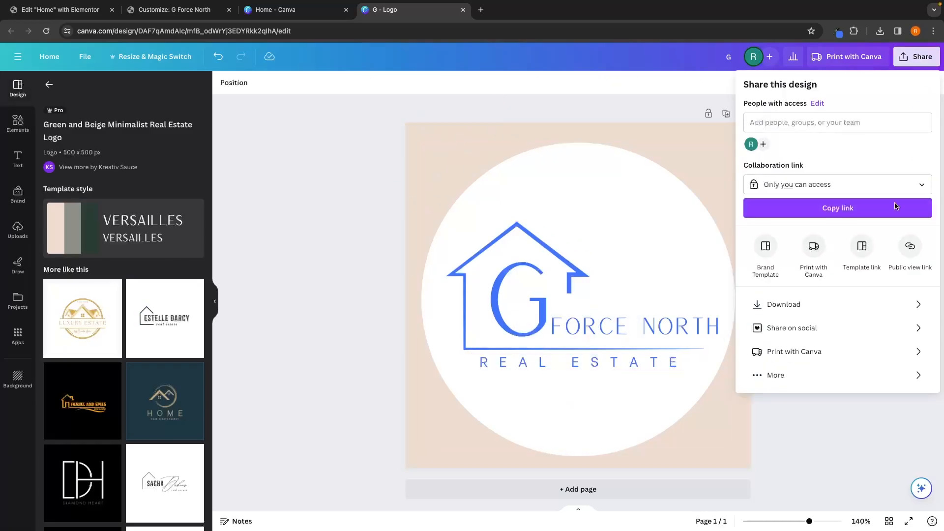
left_click(783, 304)
left_click(776, 185)
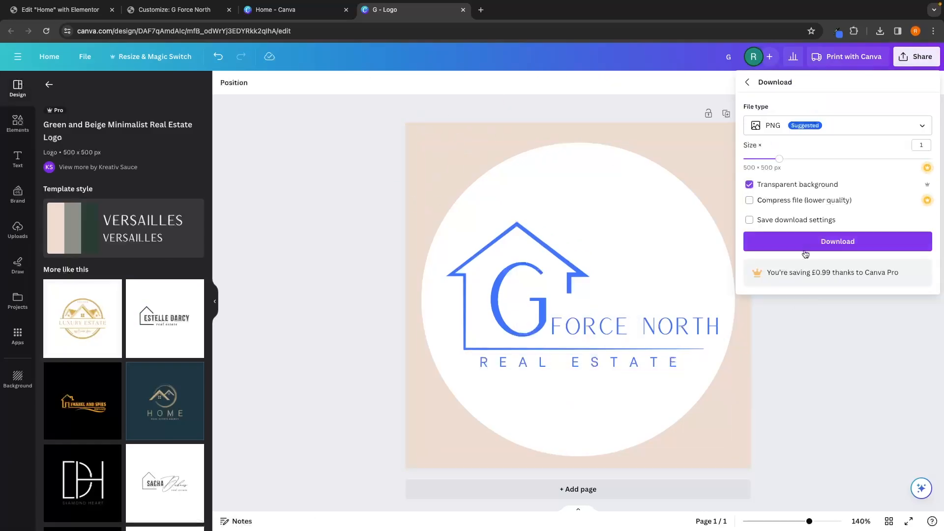
left_click(809, 242)
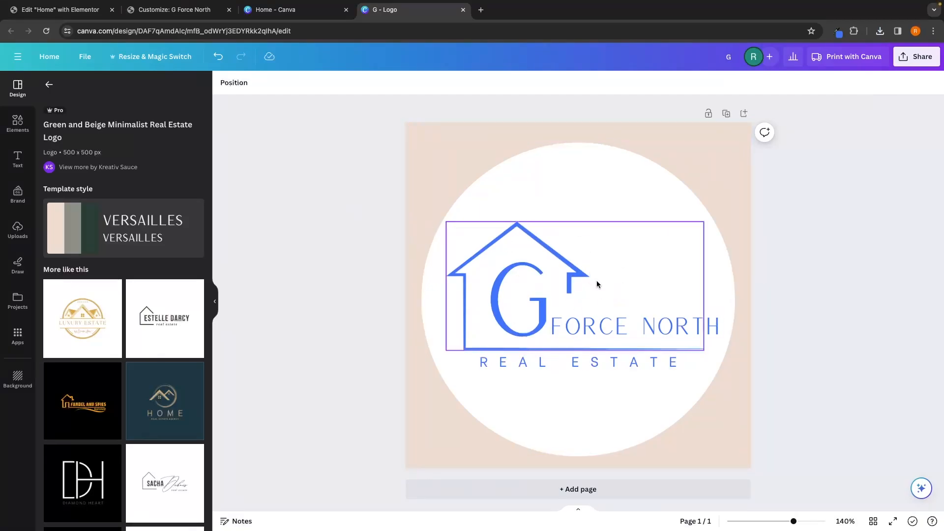
Step: Upload G.png and set it as the site logo in the header customizer
left_click(199, 9)
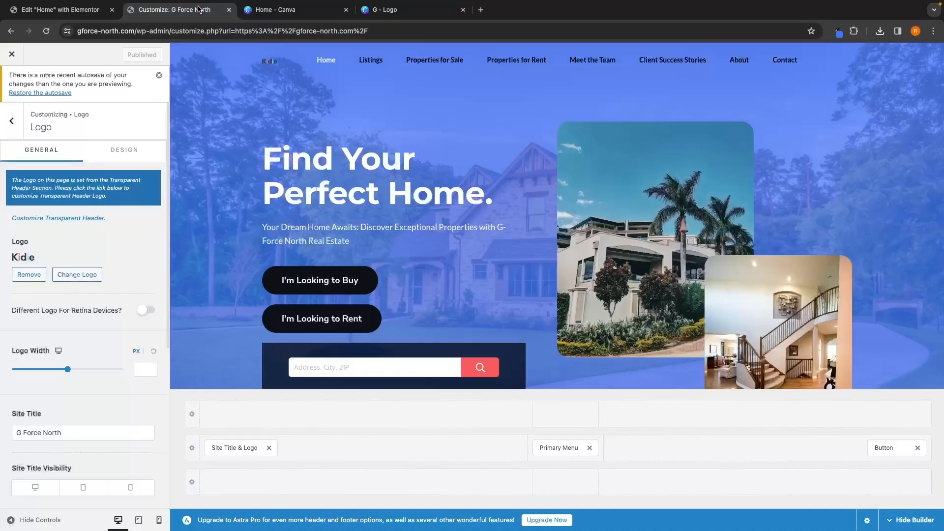
left_click(63, 277)
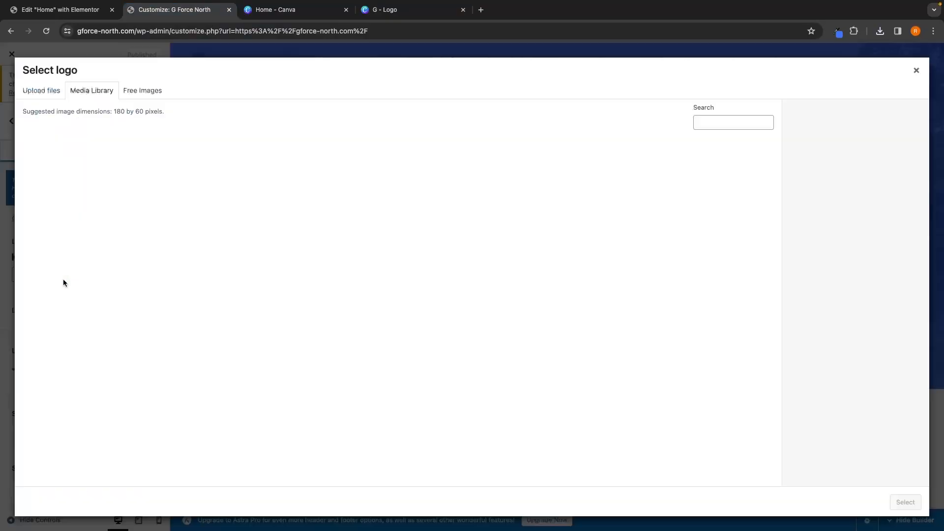
left_click(38, 92)
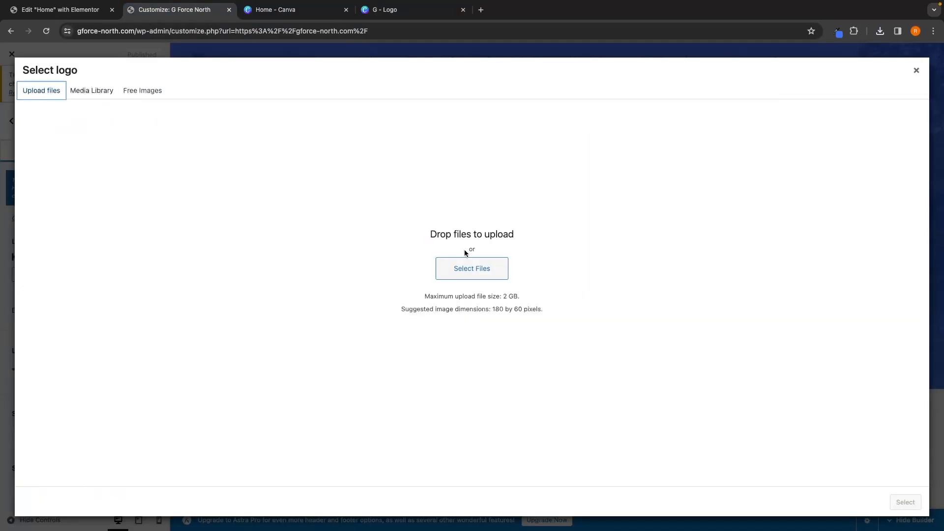
left_click(466, 268)
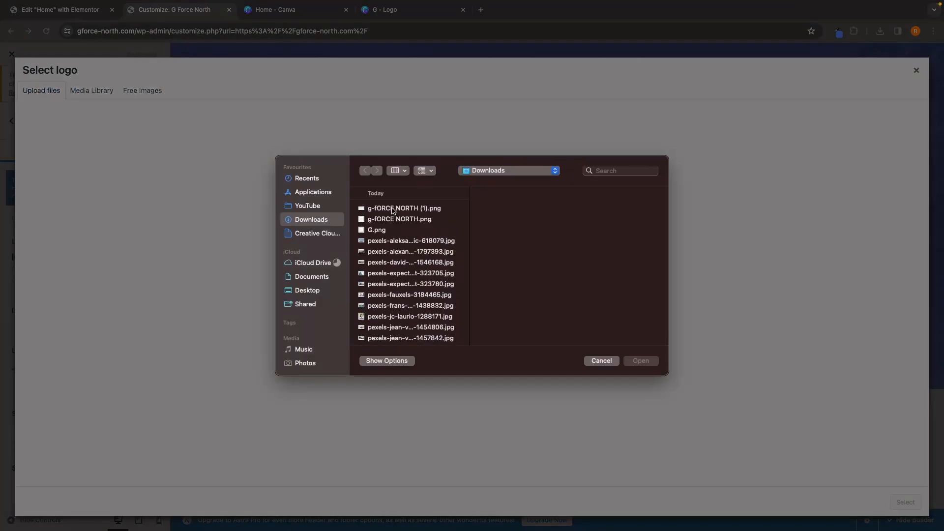
double_click(387, 231)
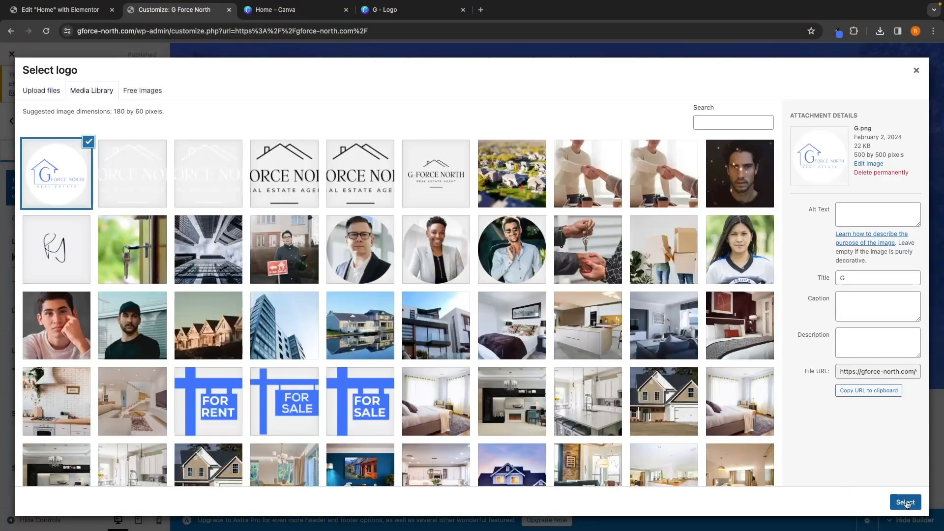
left_click(905, 502)
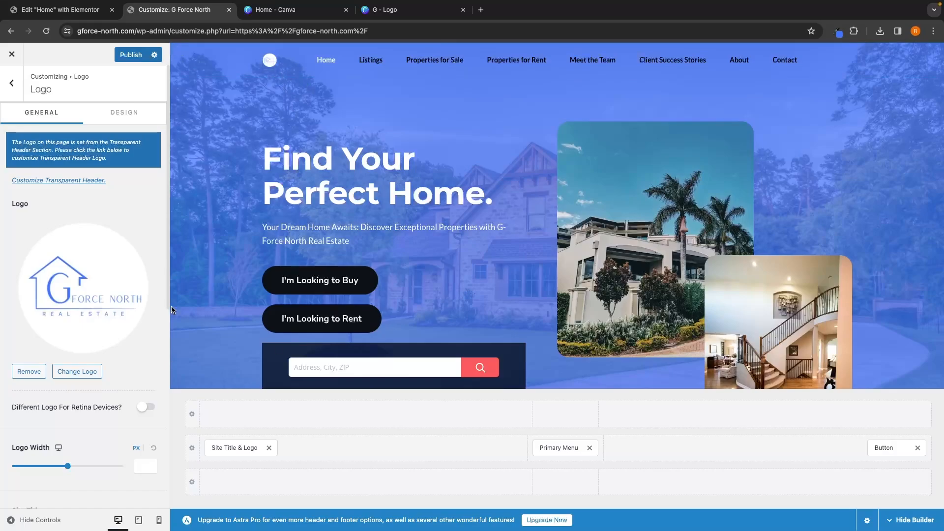
Step: Publish the customizer changes with the new logo
scroll(114, 406, "down", 6)
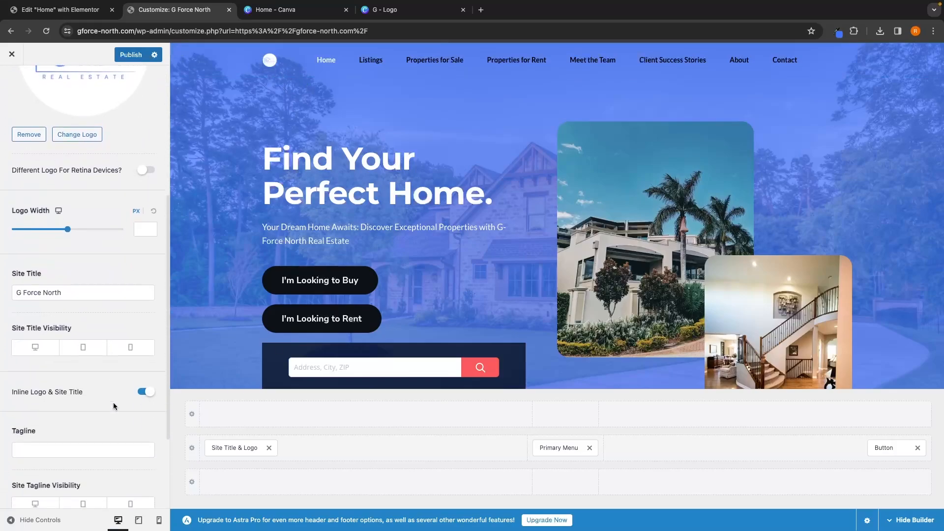
scroll(115, 222, "down", 2)
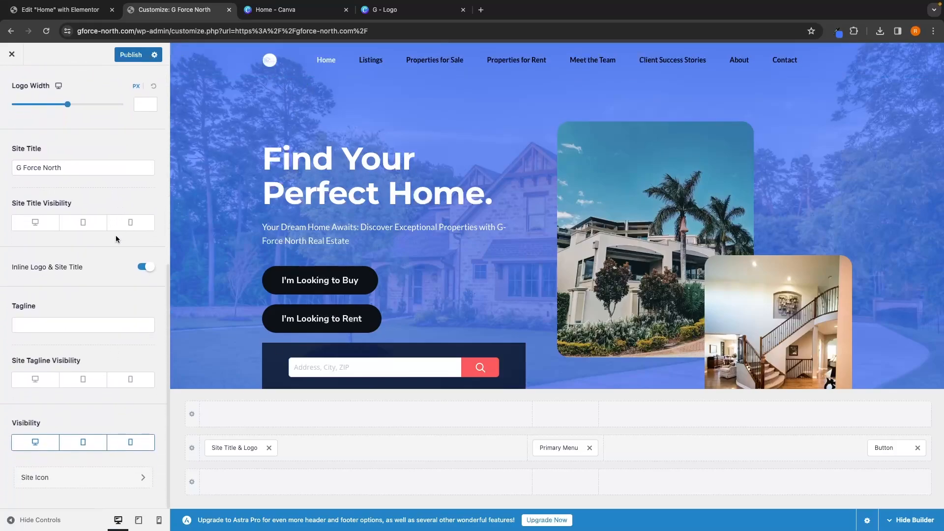
scroll(116, 236, "up", 8)
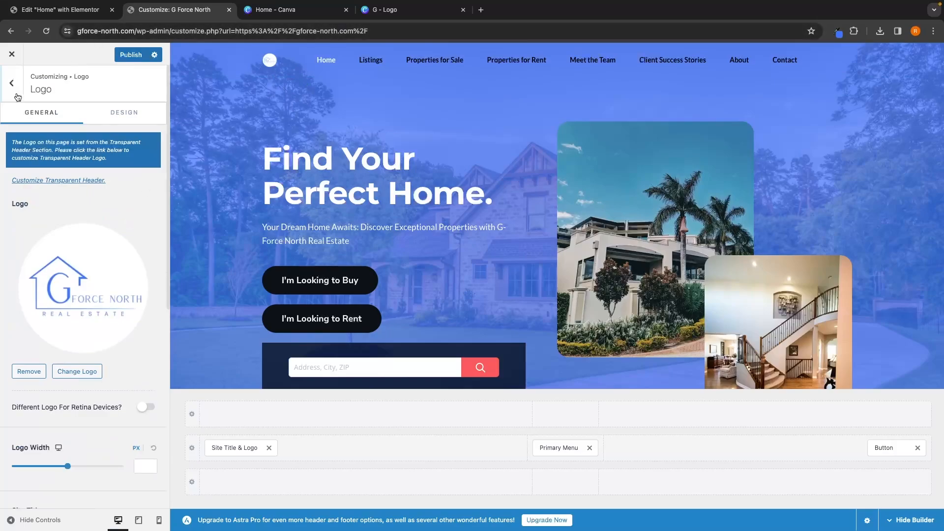
left_click(15, 96)
left_click(129, 55)
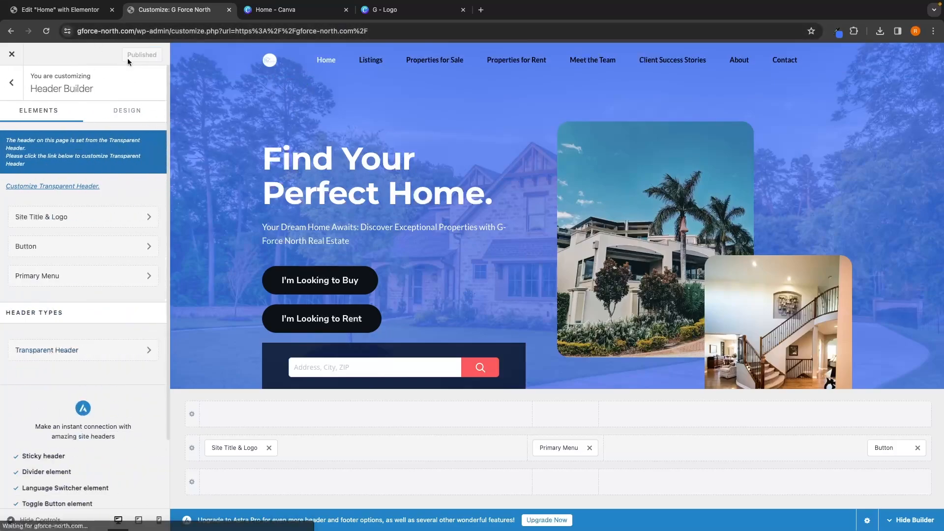
Step: Remove the Quick link and Day care widgets from the footer
scroll(381, 279, "down", 20)
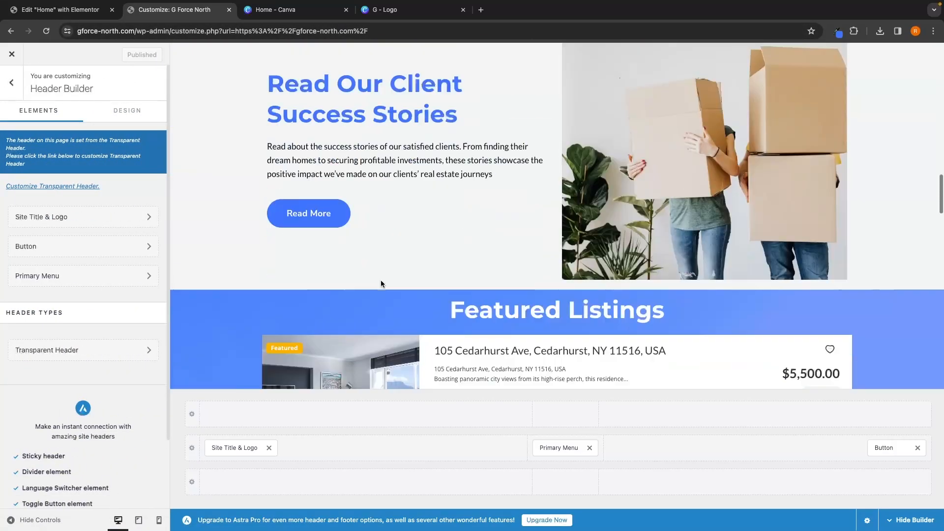
scroll(381, 283, "down", 10)
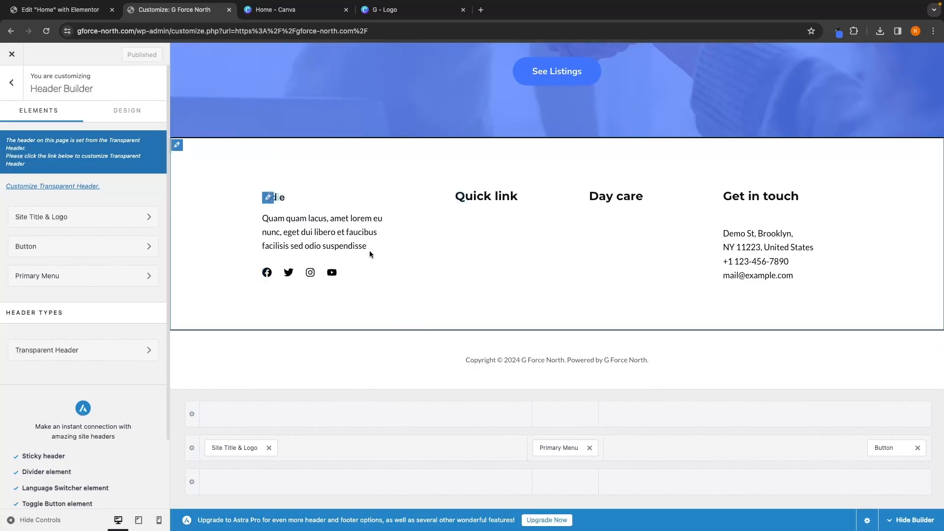
left_click(729, 234)
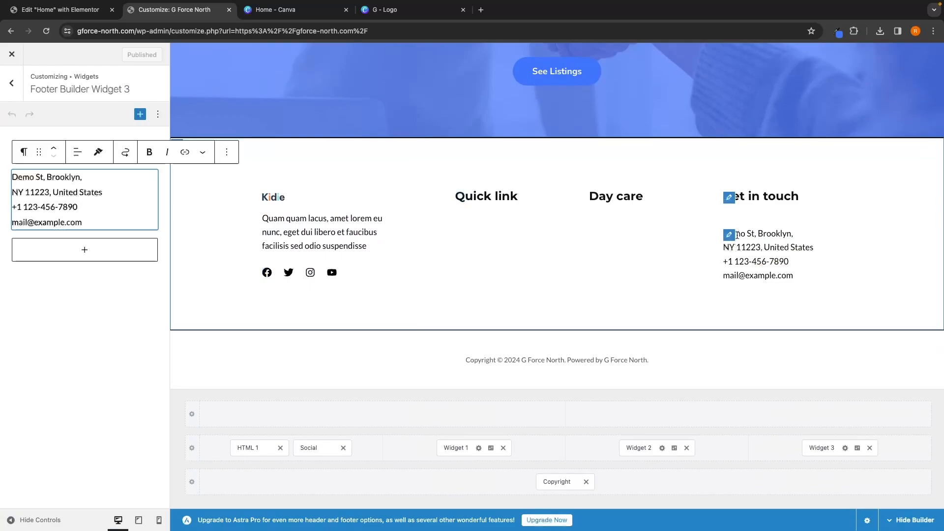
triple_click(77, 218)
left_click(50, 192)
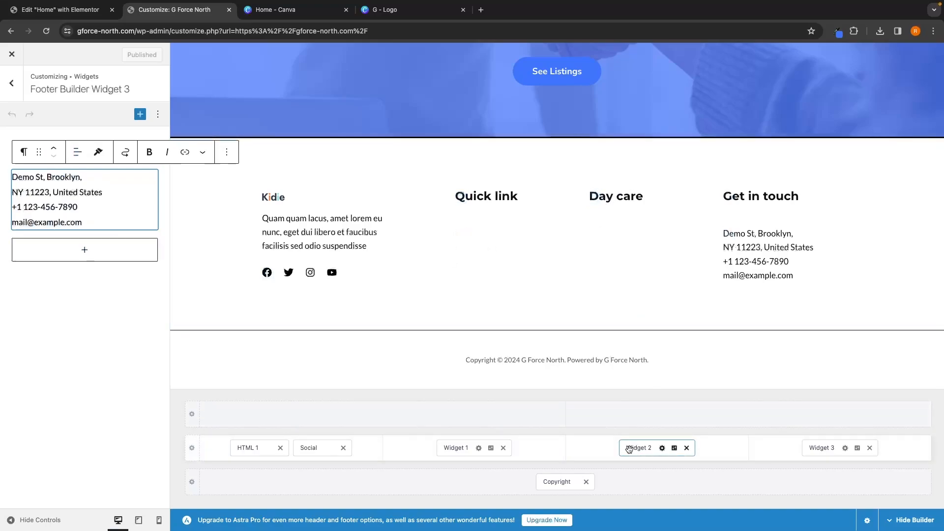
left_click(687, 448)
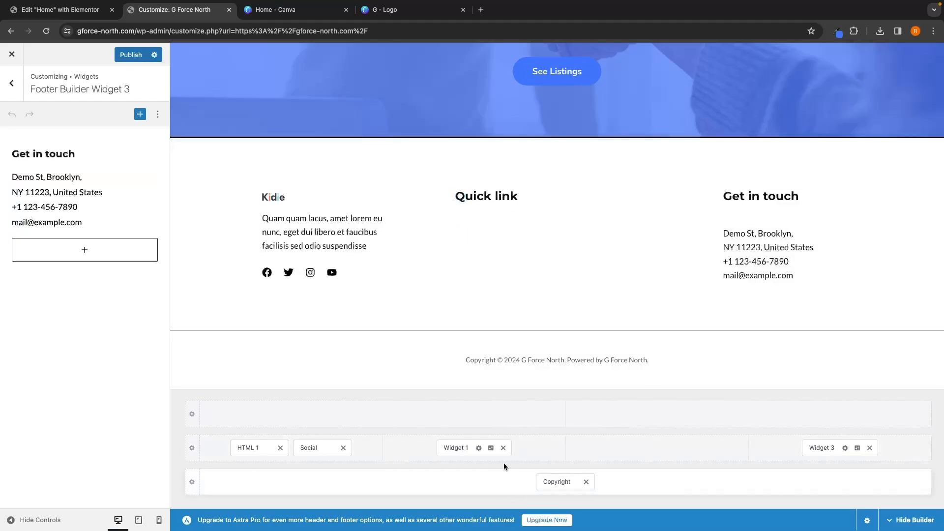
left_click(503, 448)
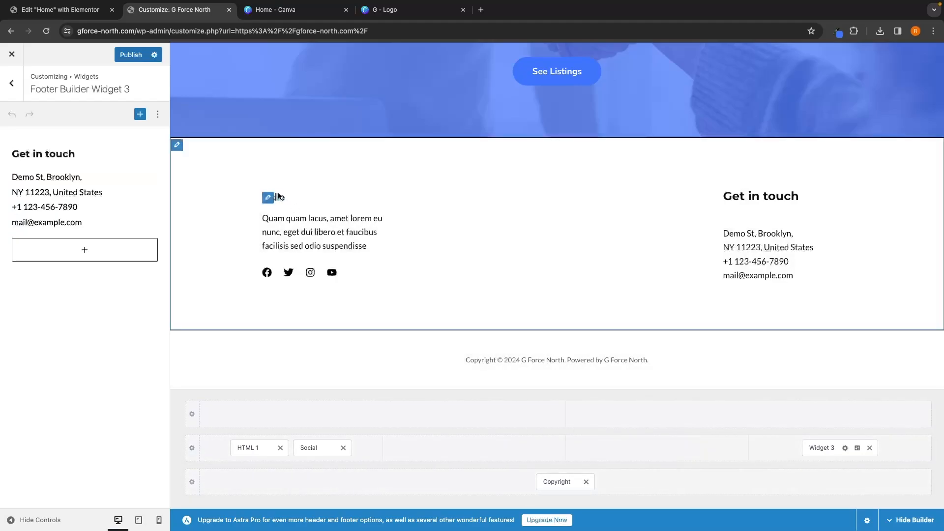
Step: Insert the G Force North logo image into the footer's HTML block and resize it smaller
left_click(268, 198)
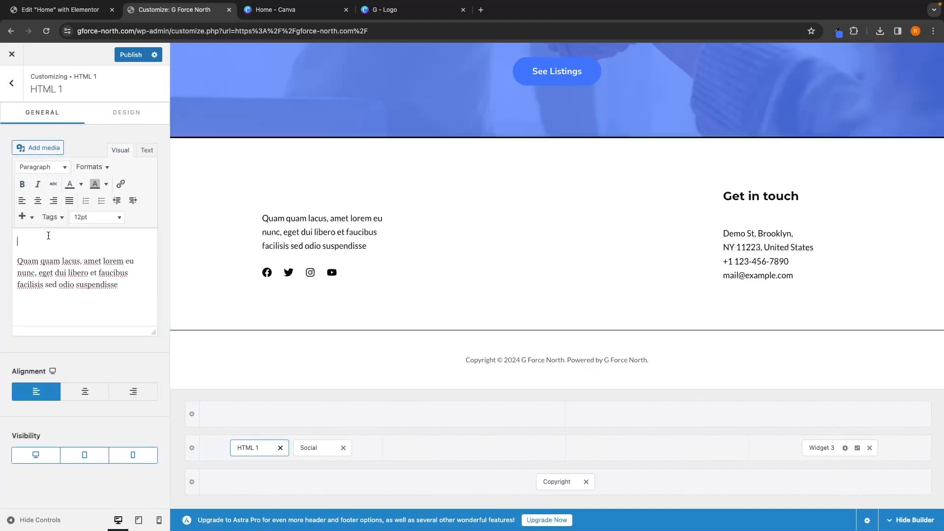
left_click(42, 150)
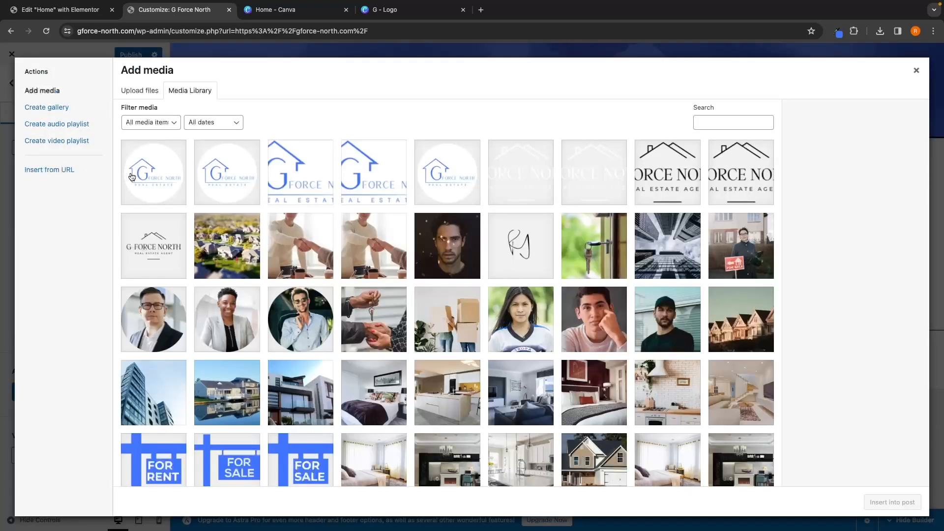
left_click(904, 502)
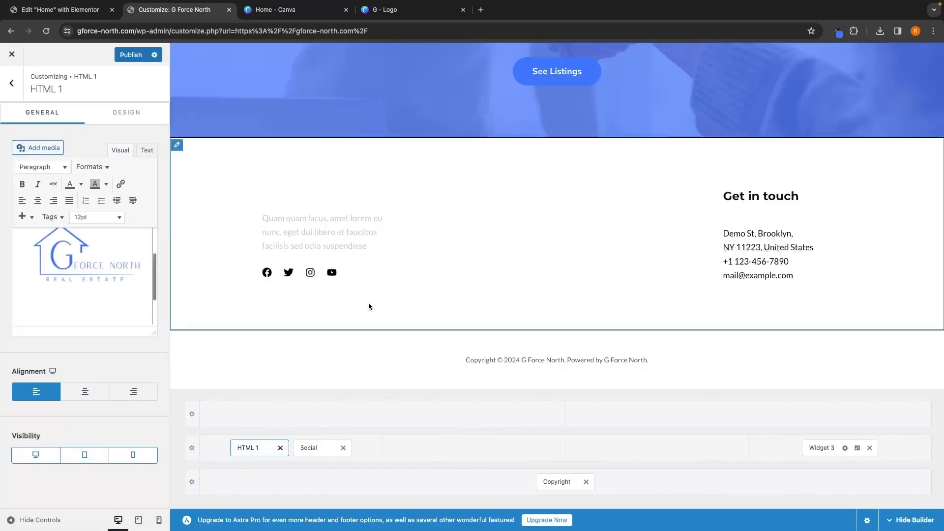
left_click(78, 265)
left_click_drag(128, 293, 89, 263)
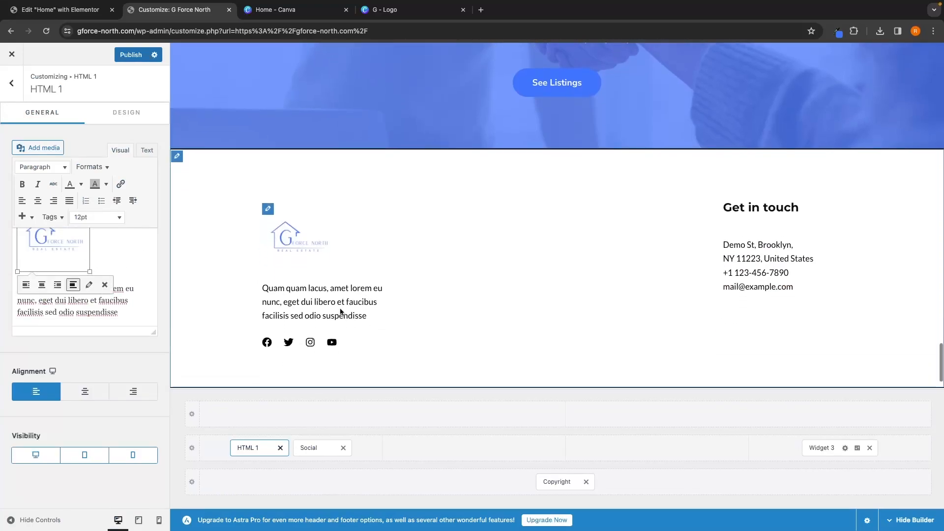
Step: Delete the placeholder paragraph below the logo in the footer's HTML block
left_click(121, 300)
left_click_drag(121, 311, 17, 289)
key("BackSpace")
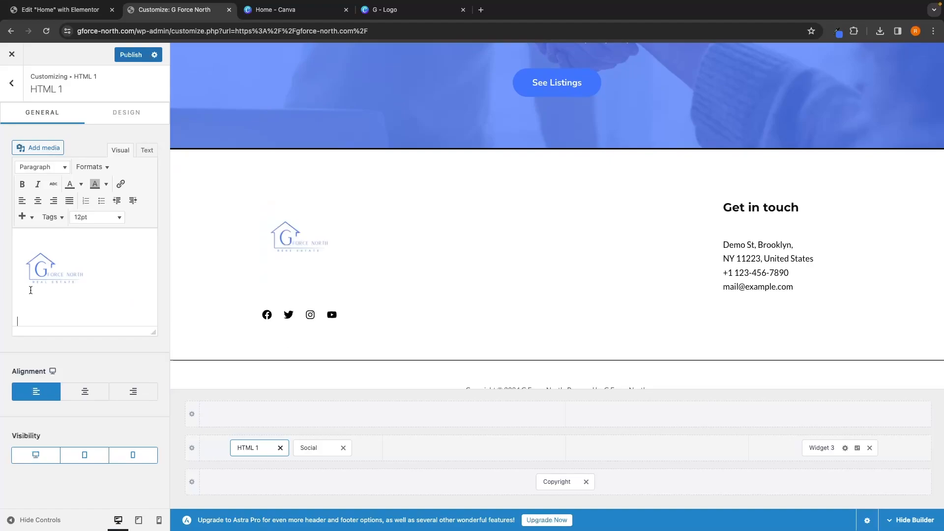
key("BackSpace")
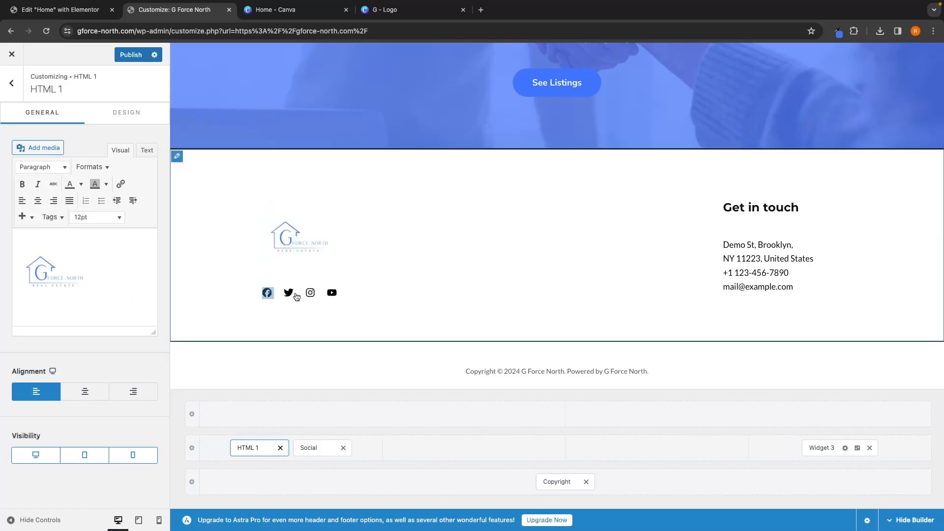
Step: Open the footer's social icons settings and expand the Facebook entry
left_click(266, 294)
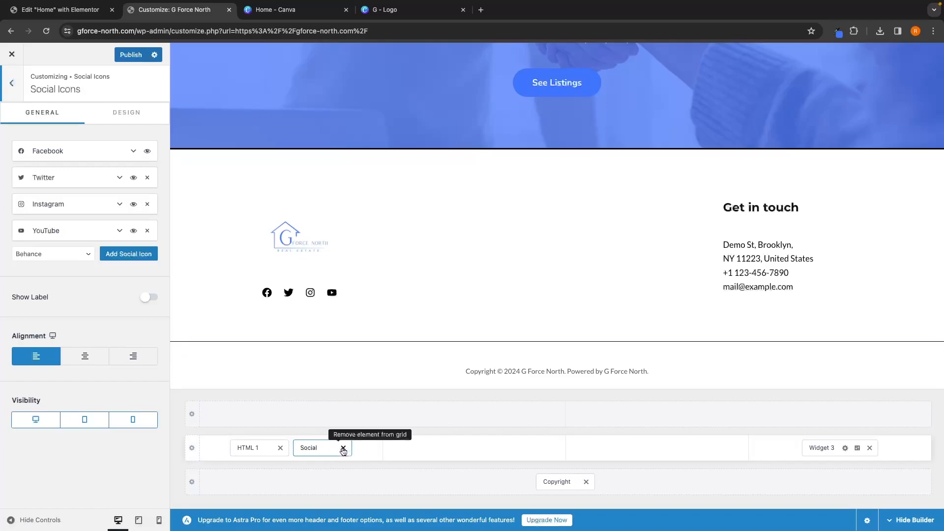
left_click(80, 157)
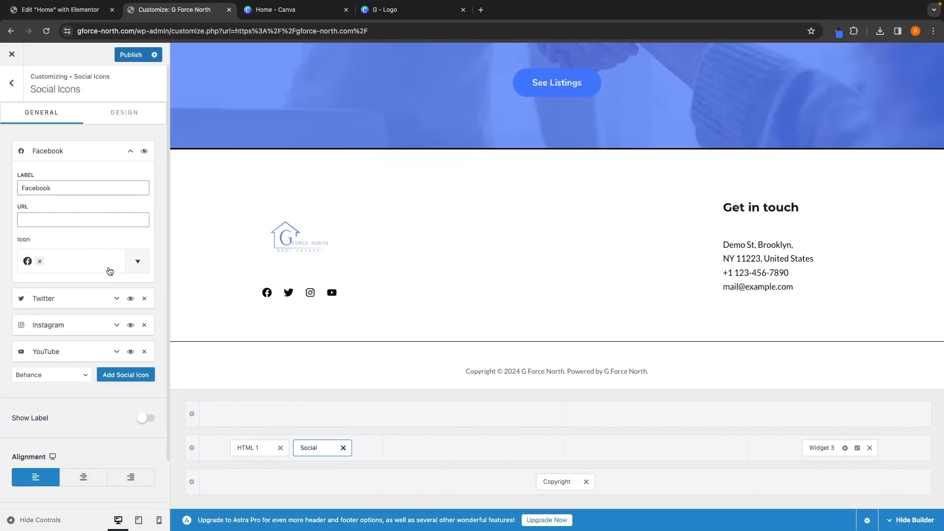
scroll(337, 324, "down", 1)
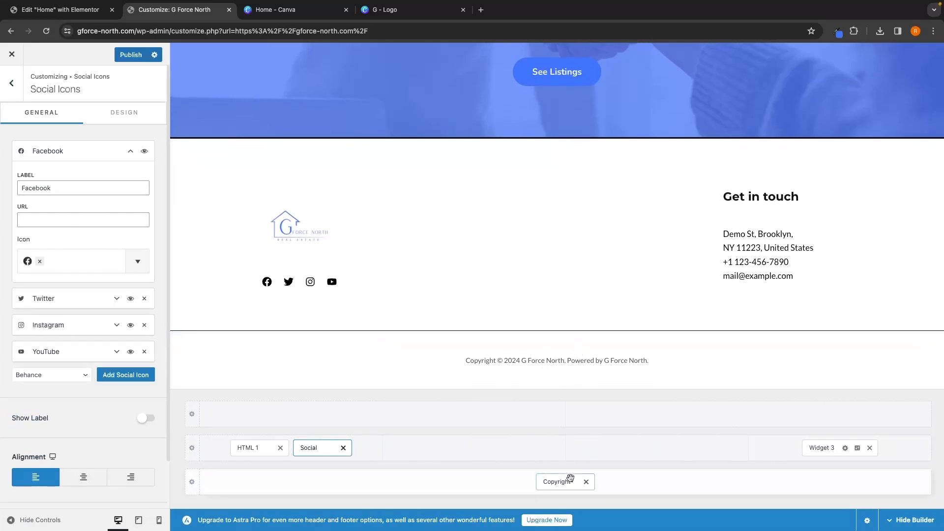
Step: Move the Copyright element into the main footer row at the far right, with the Get in touch widget in the middle
left_click_drag(563, 482, 561, 457)
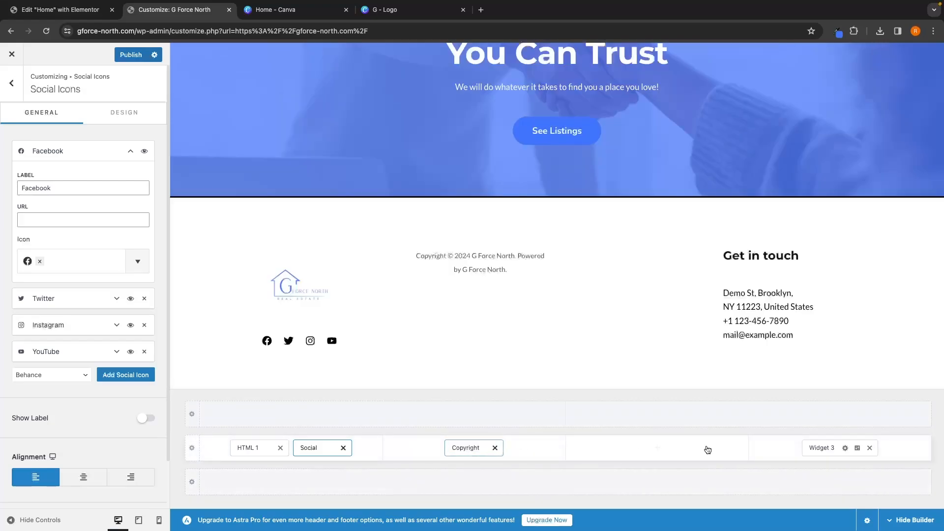
left_click_drag(816, 448, 769, 455)
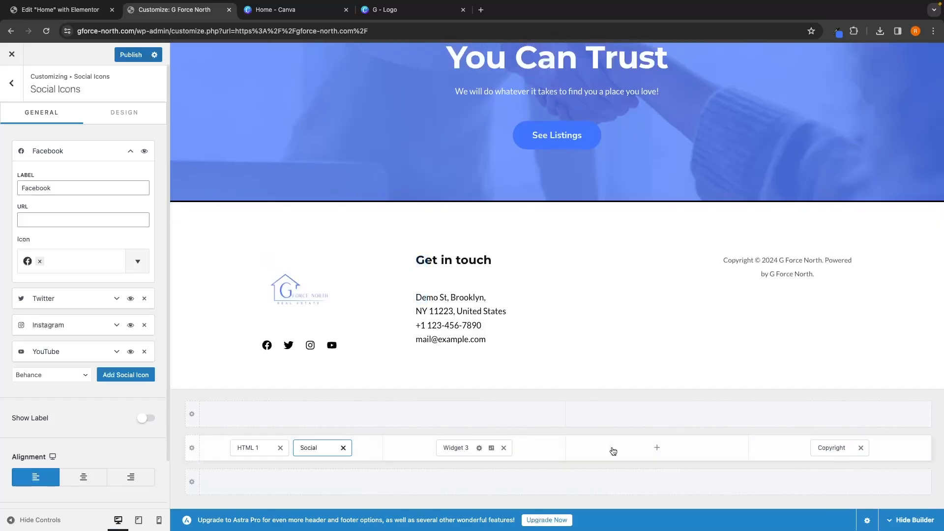
Step: Publish the rearranged footer
left_click(657, 449)
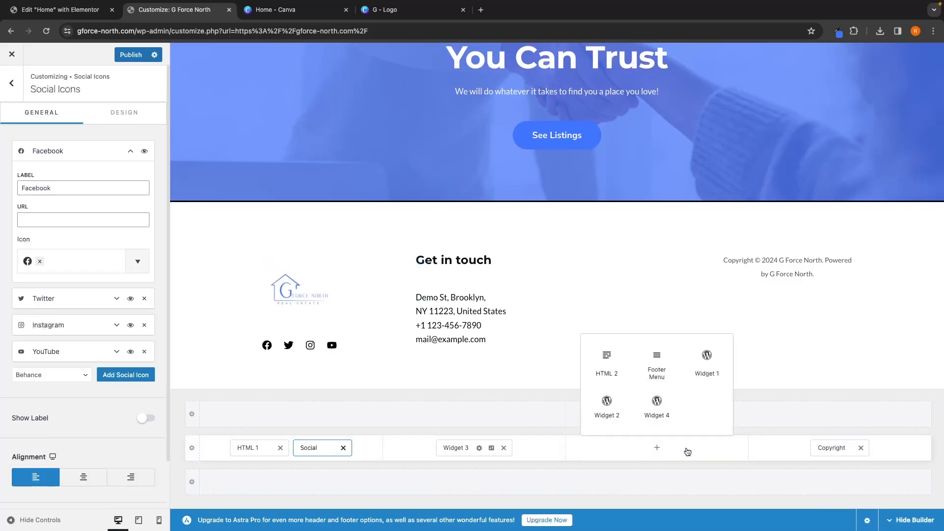
left_click(136, 55)
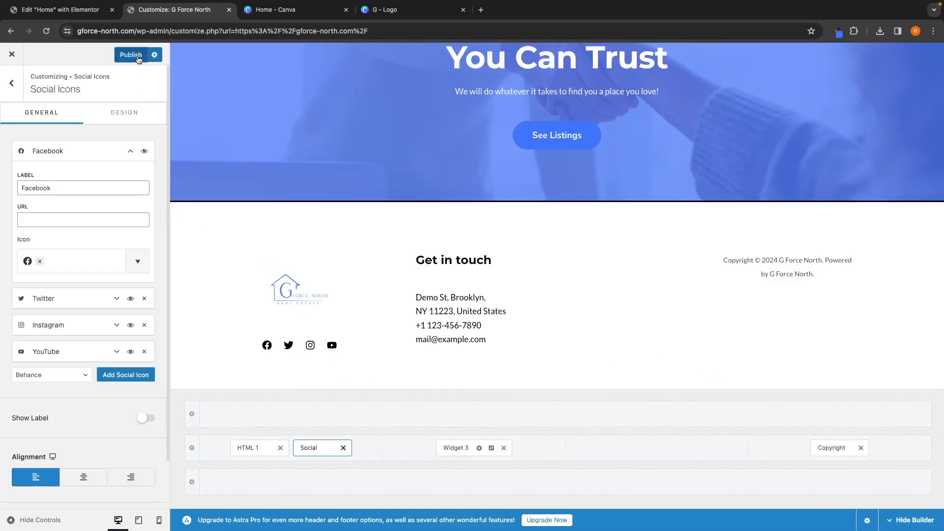
Step: Close the customizer and scroll through the live homepage to review it
left_click(11, 54)
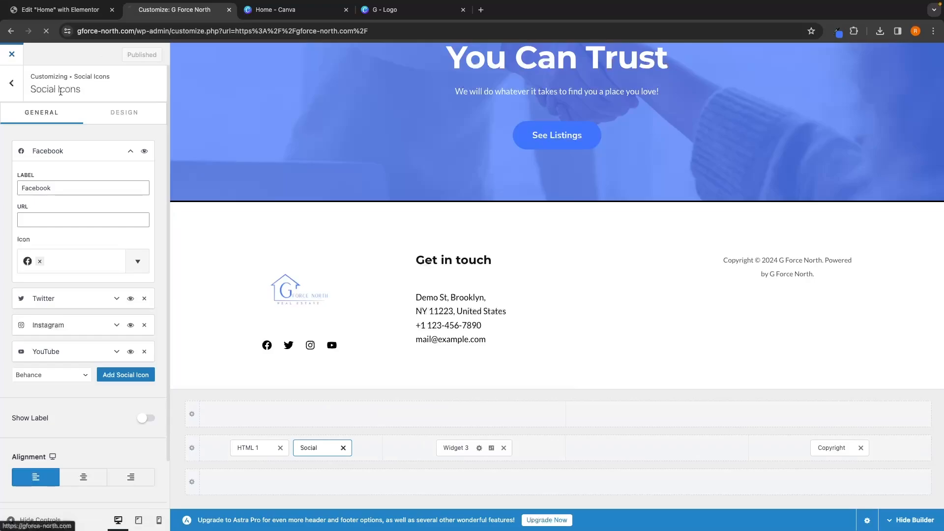
scroll(353, 222, "down", 20)
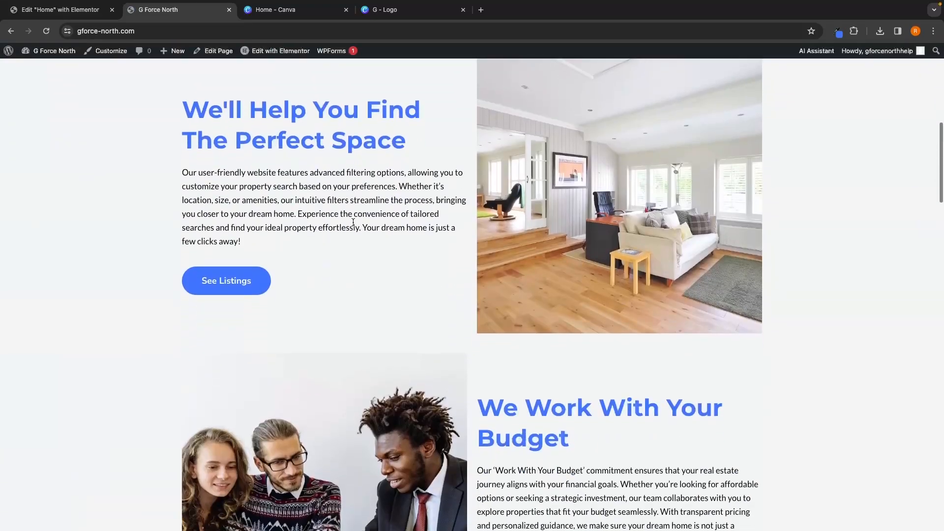
scroll(353, 222, "down", 3)
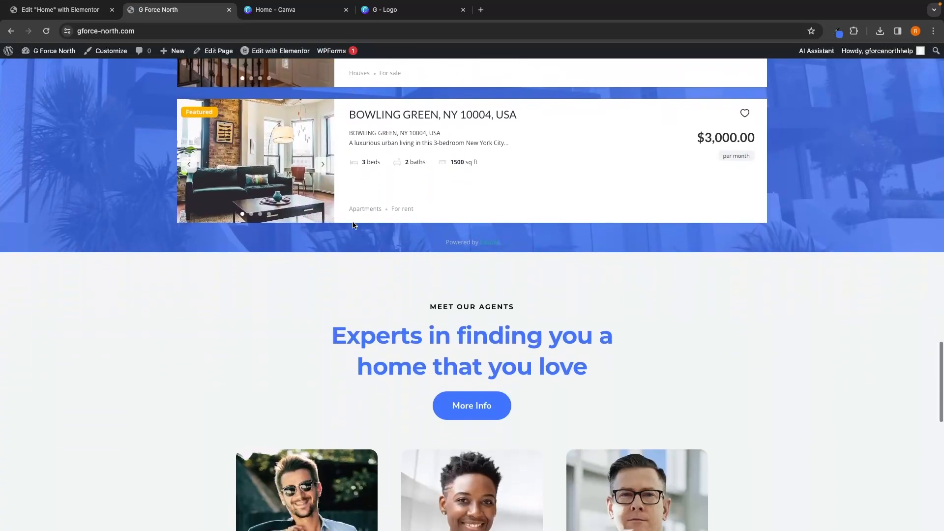